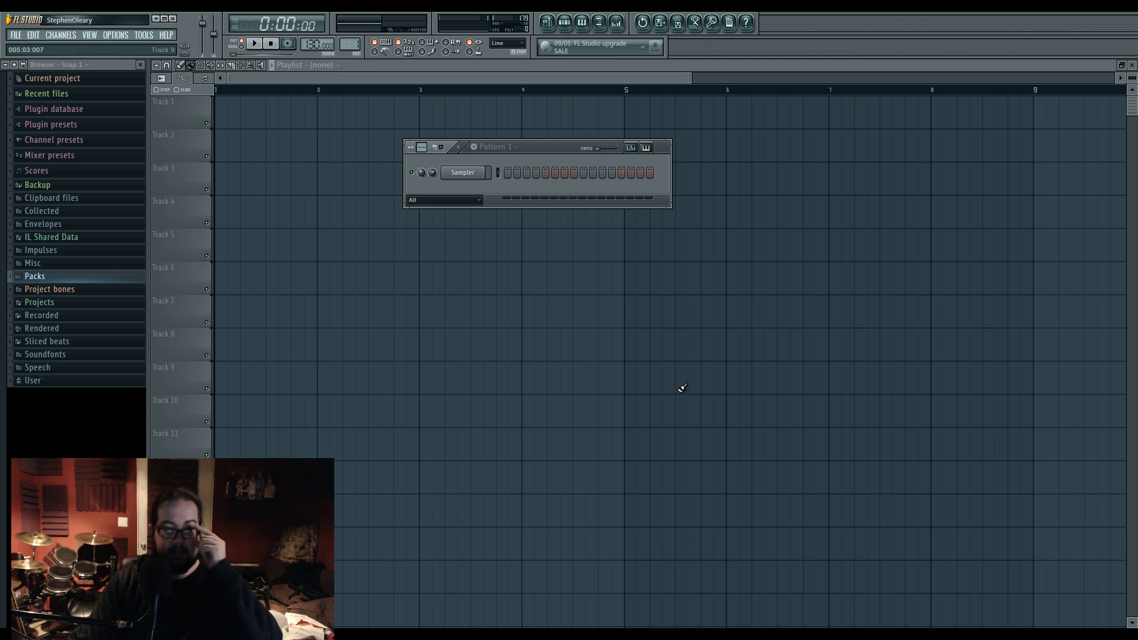
Step: Toggle the playlist and step sequencer windows to look over the main workspace, moving the mixer window up
{"action": "left_click", "coordinate": [564, 27]}
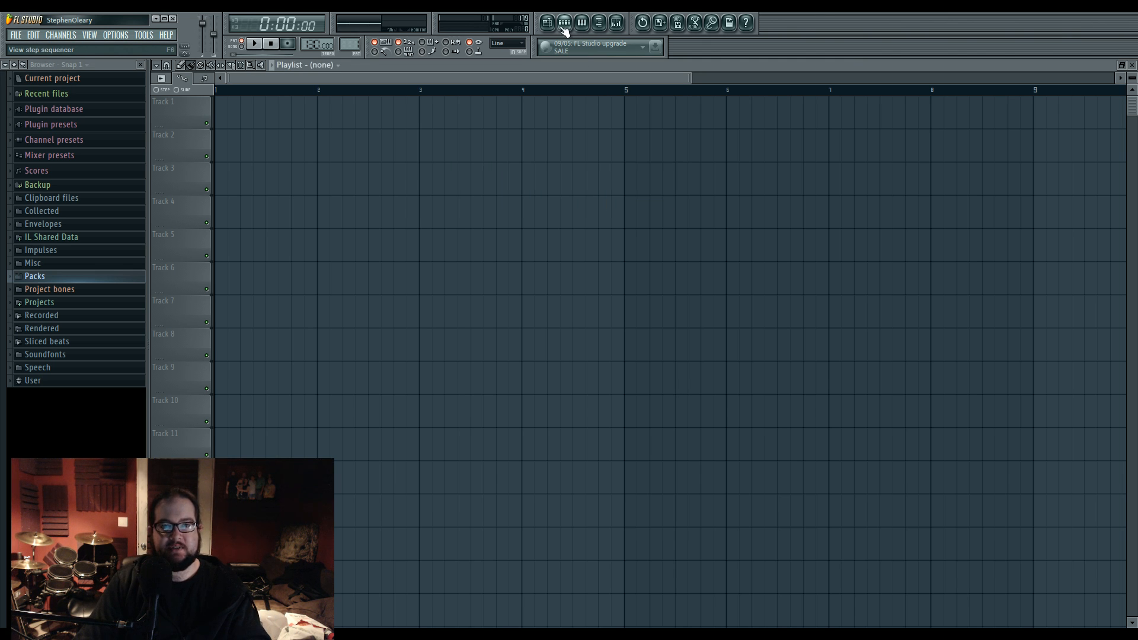
{"action": "left_click", "coordinate": [548, 25]}
{"action": "left_click", "coordinate": [565, 27]}
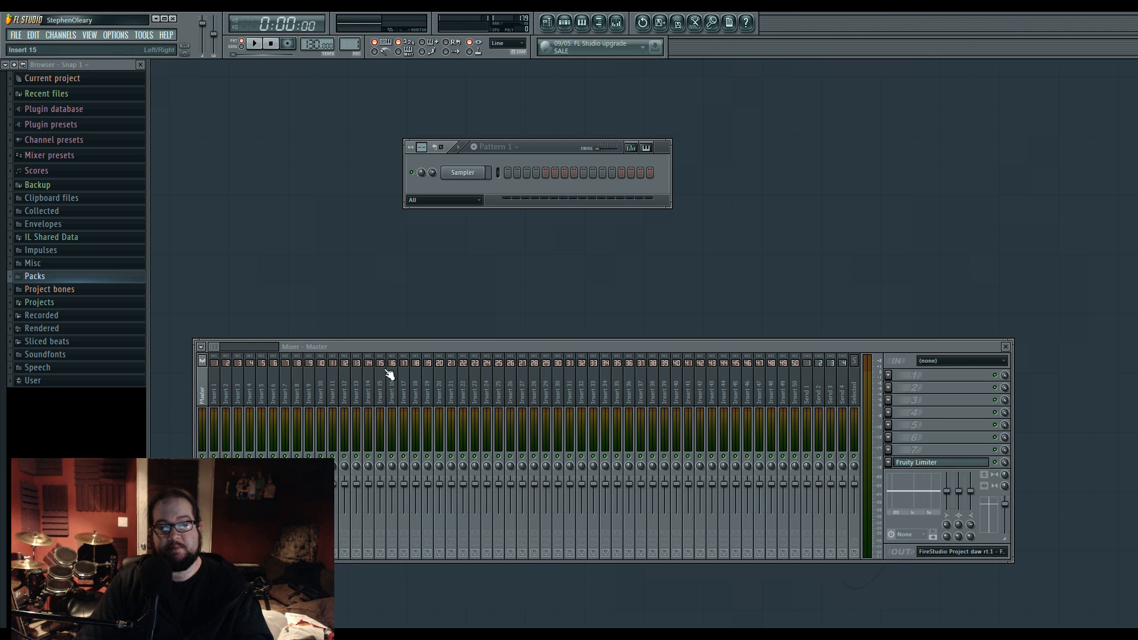
{"action": "left_click_drag", "start_coordinate": [390, 347], "coordinate": [385, 276]}
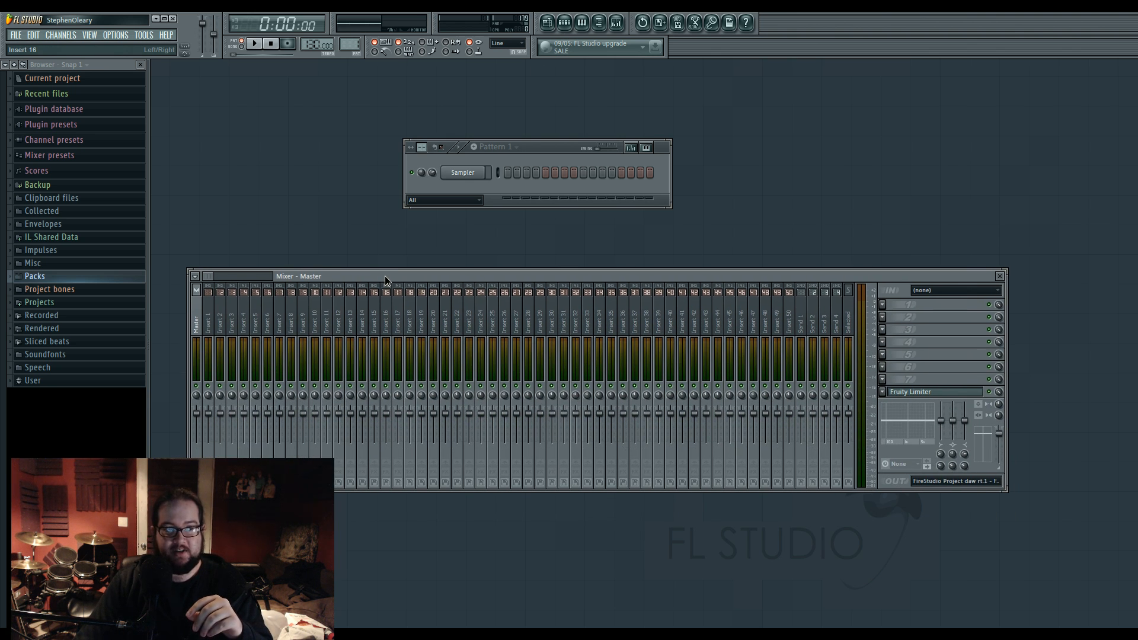
{"action": "left_click", "coordinate": [548, 24]}
{"action": "left_click", "coordinate": [565, 24]}
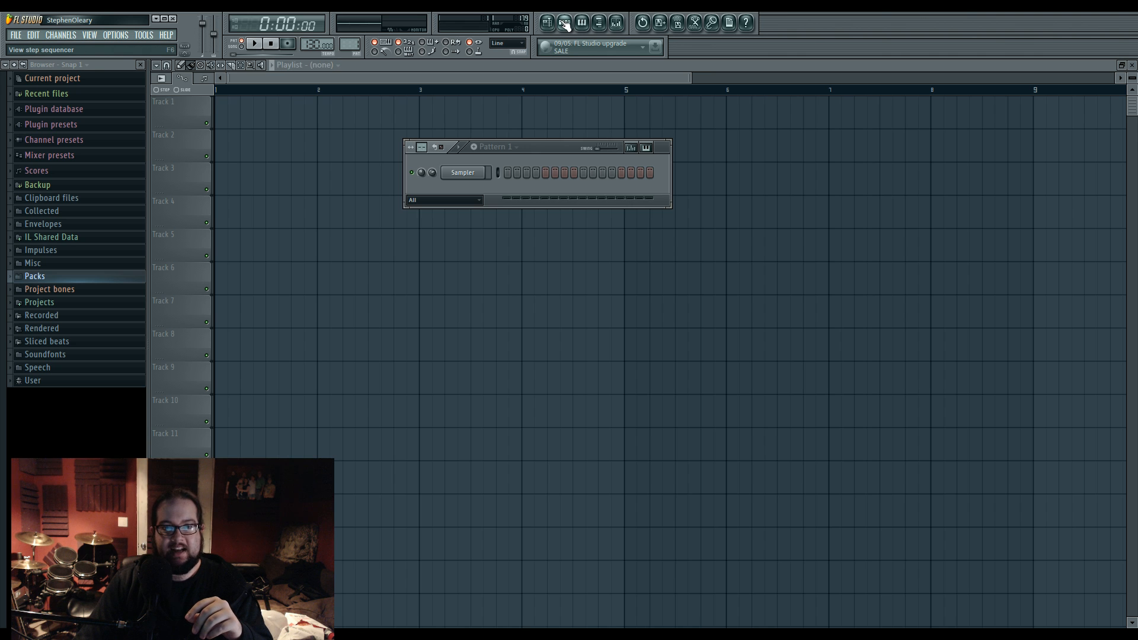
{"action": "left_click", "coordinate": [565, 24]}
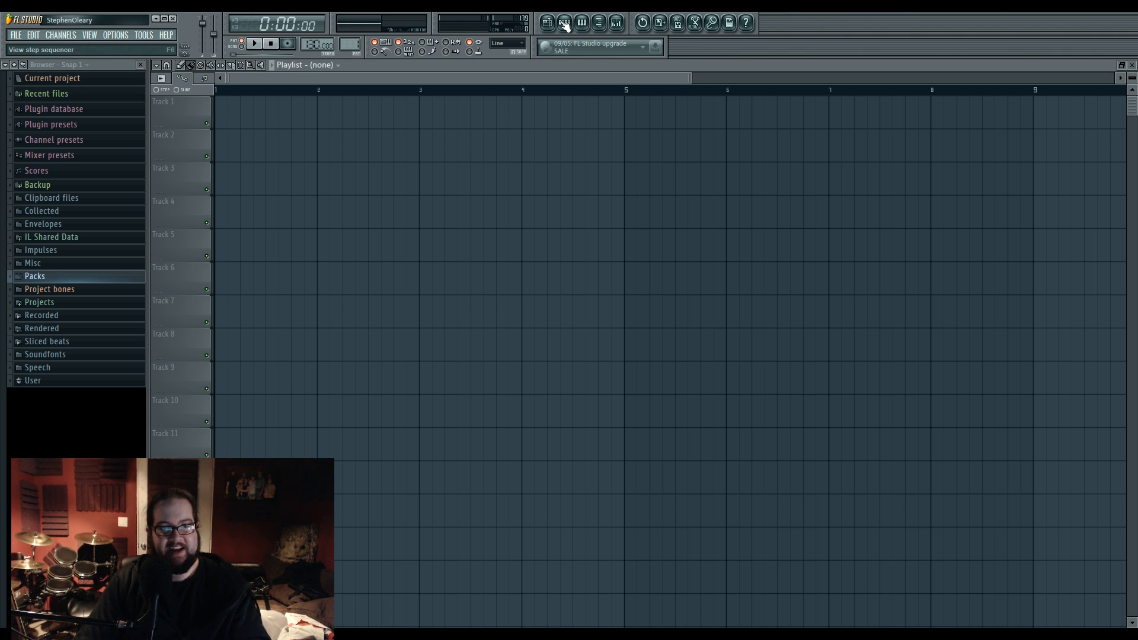
{"action": "left_click", "coordinate": [565, 24]}
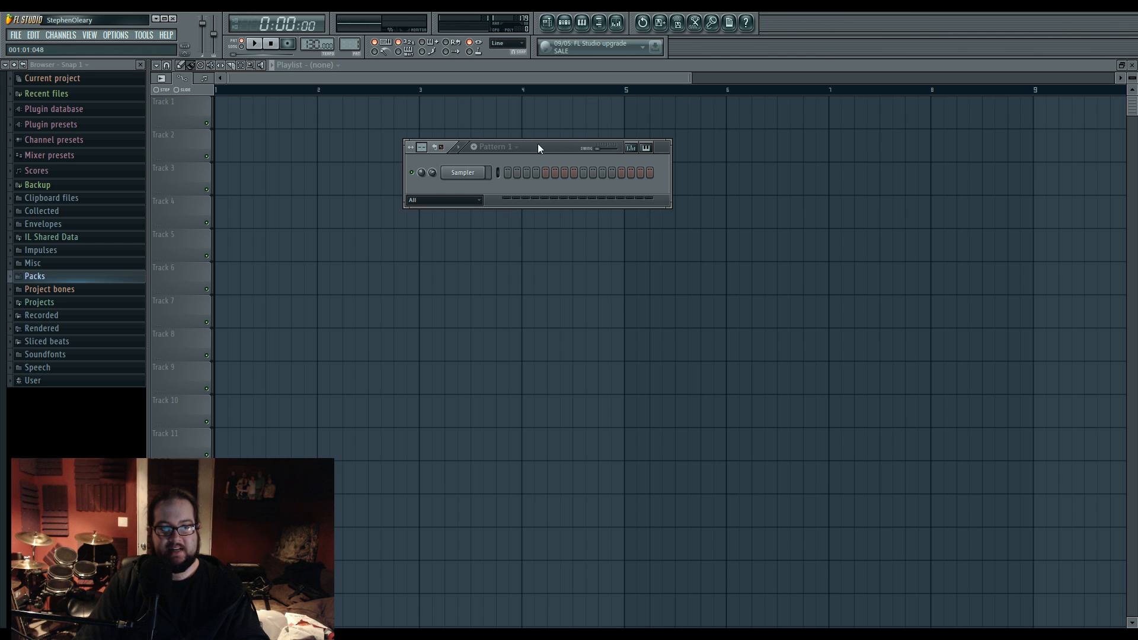
Step: Reposition the step sequencer slightly lower over the playlist and show the mixer
{"action": "left_click_drag", "start_coordinate": [539, 144], "coordinate": [557, 174]}
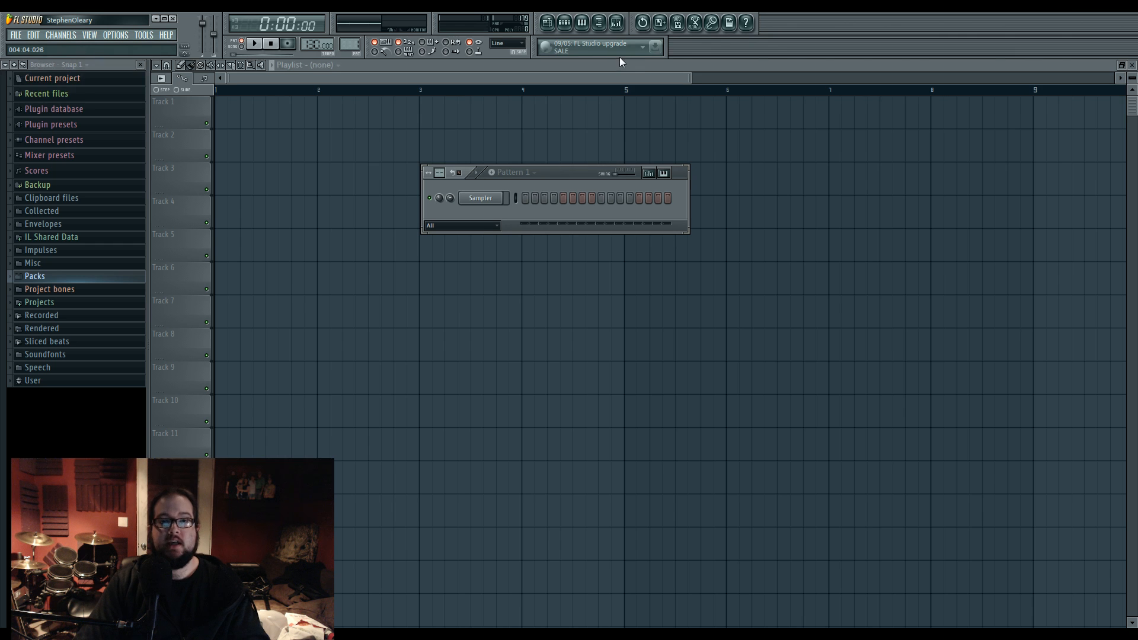
{"action": "left_click", "coordinate": [616, 23]}
Step: Examine the Fruity Limiter on the mixer's Master track and close its window
{"action": "left_click", "coordinate": [925, 392]}
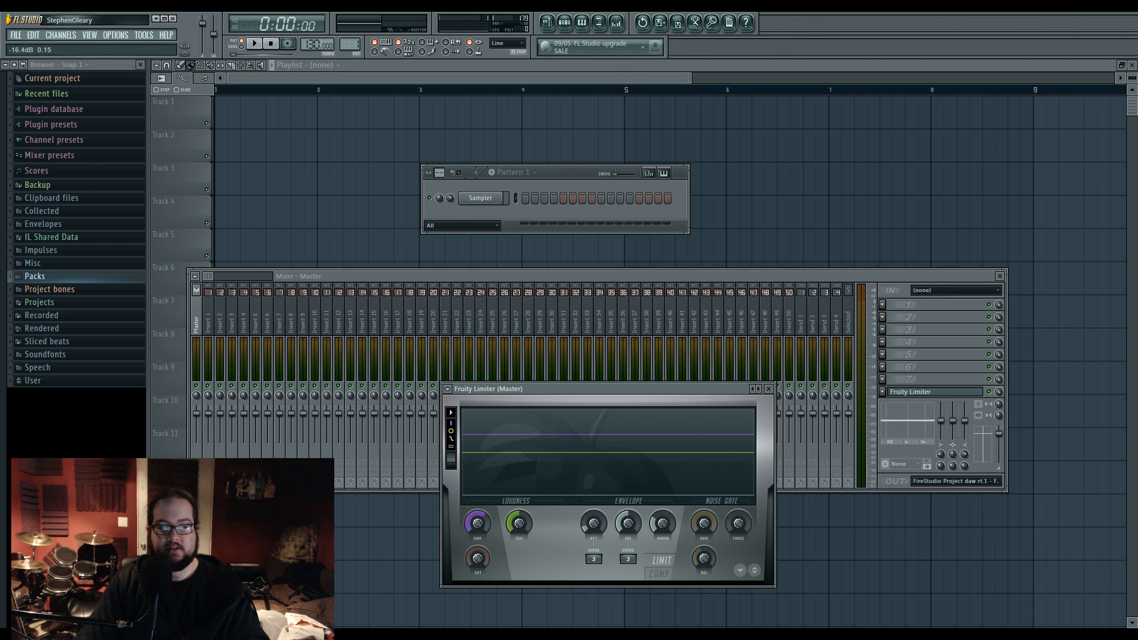
{"action": "left_click_drag", "start_coordinate": [575, 390], "coordinate": [560, 252]}
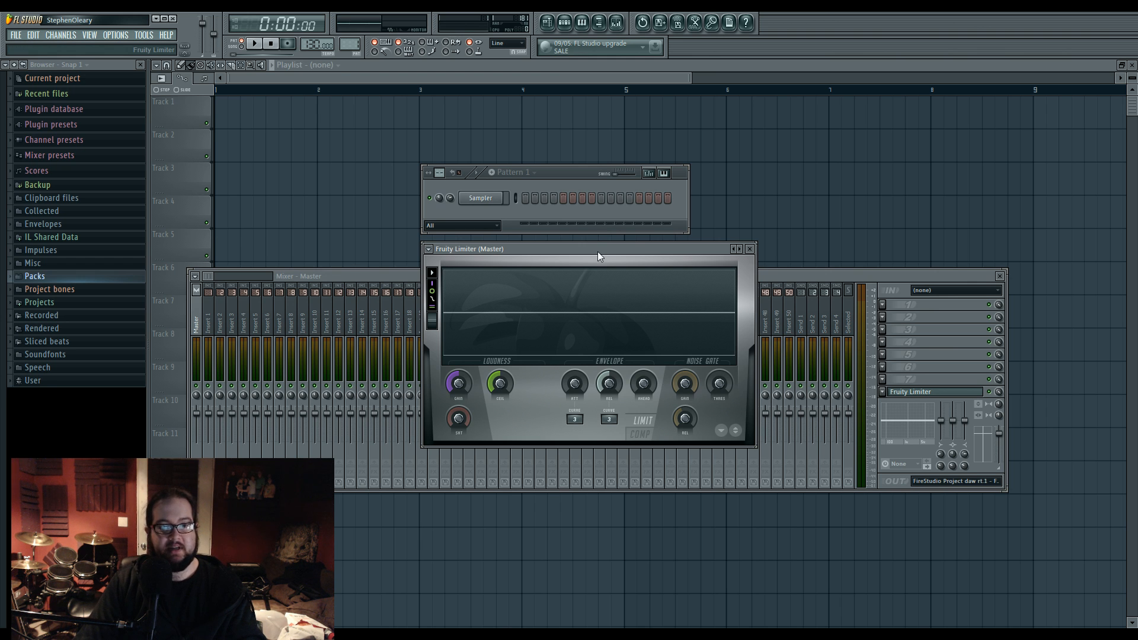
{"action": "left_click_drag", "start_coordinate": [596, 248], "coordinate": [572, 247]}
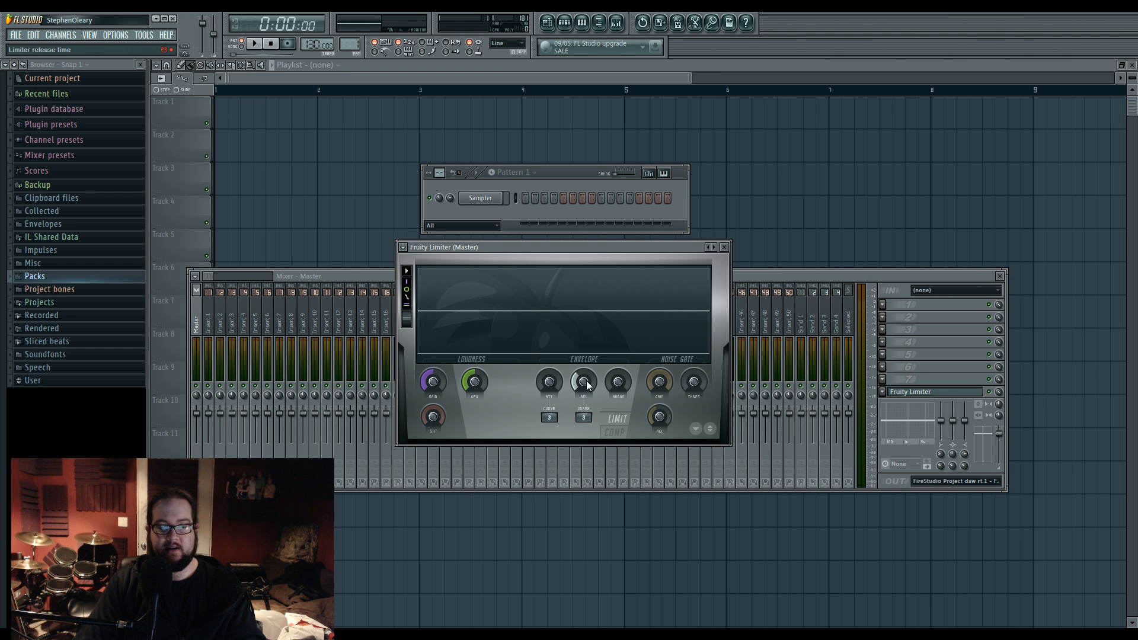
{"action": "left_click", "coordinate": [724, 247]}
Step: Reposition the mixer window below the step sequencer and select the Insert 1 track
{"action": "left_click_drag", "start_coordinate": [358, 276], "coordinate": [390, 273]}
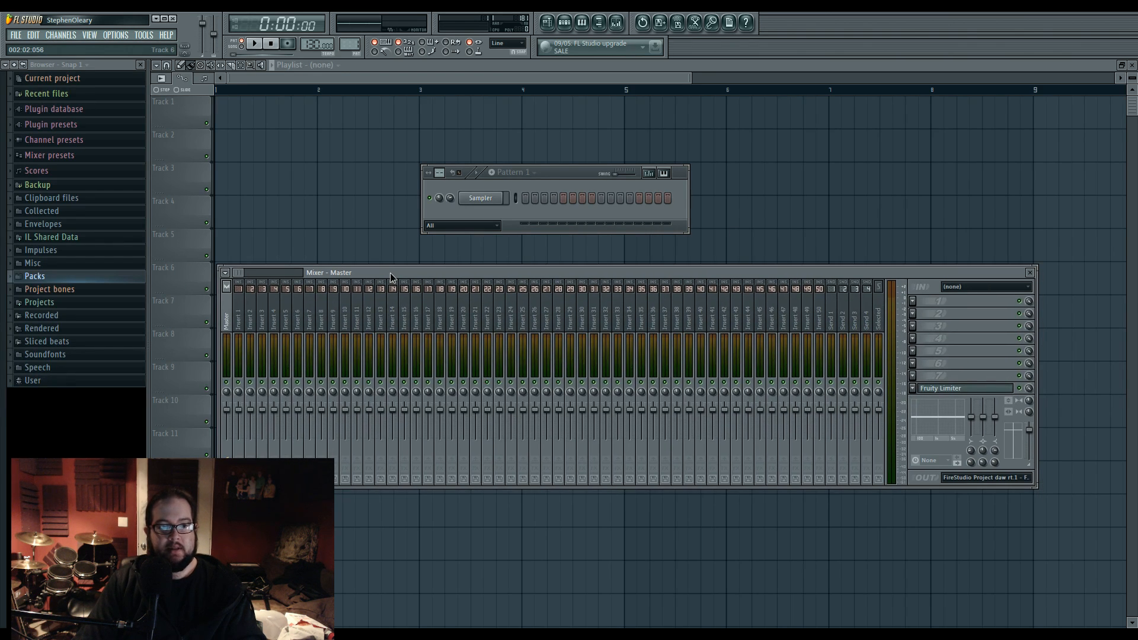
{"action": "left_click", "coordinate": [243, 314]}
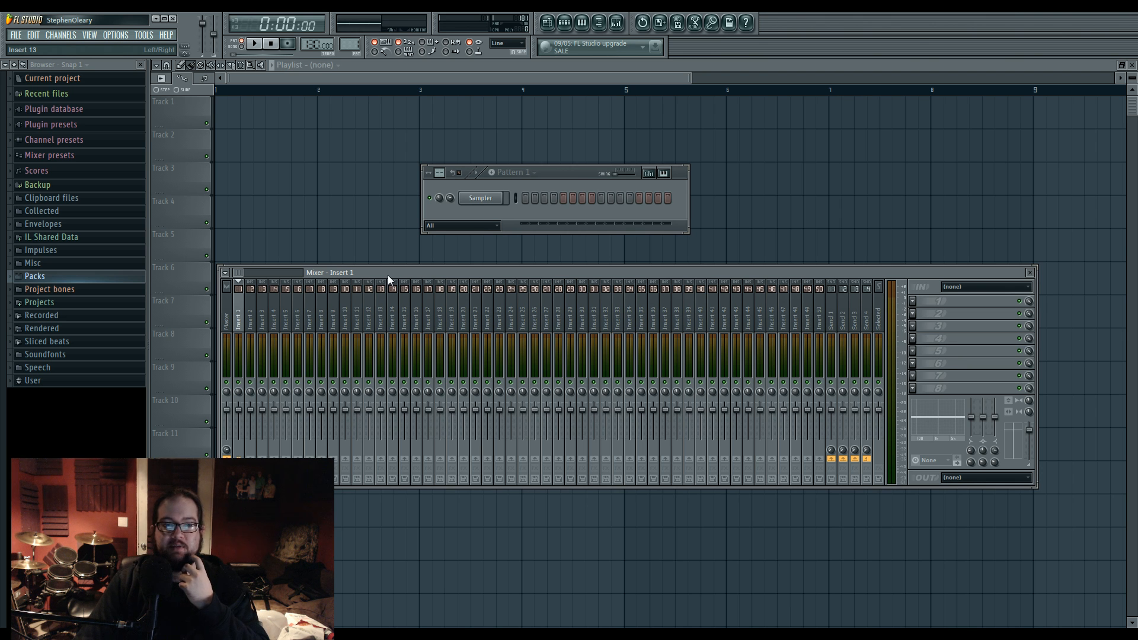
{"action": "left_click_drag", "start_coordinate": [419, 274], "coordinate": [423, 271]}
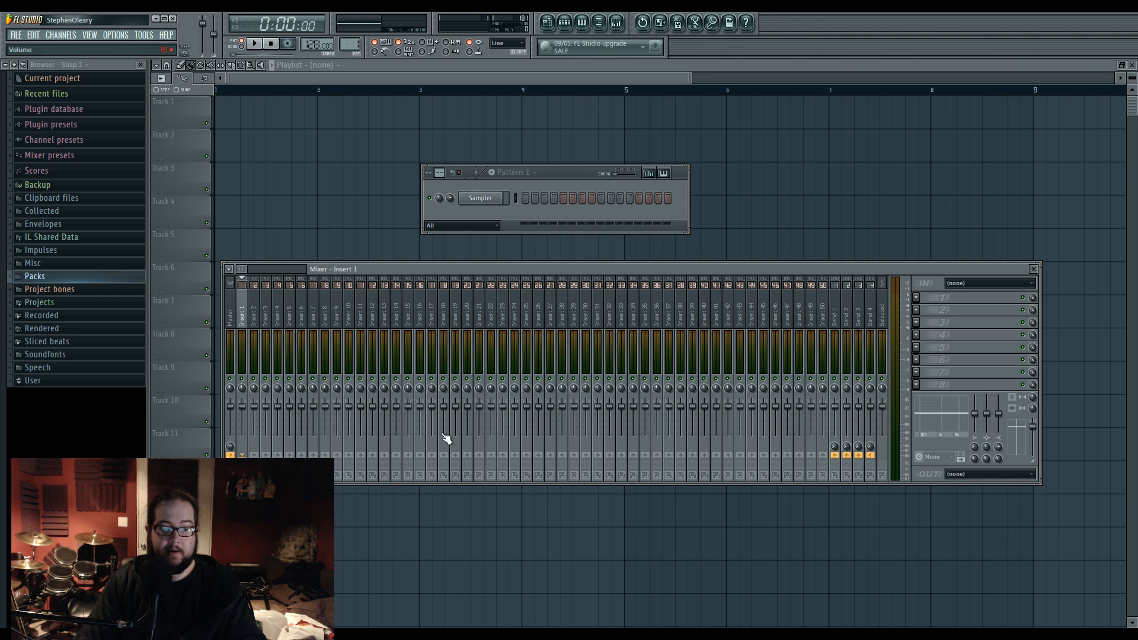
{"action": "left_click", "coordinate": [234, 636]}
{"action": "left_click", "coordinate": [234, 636]}
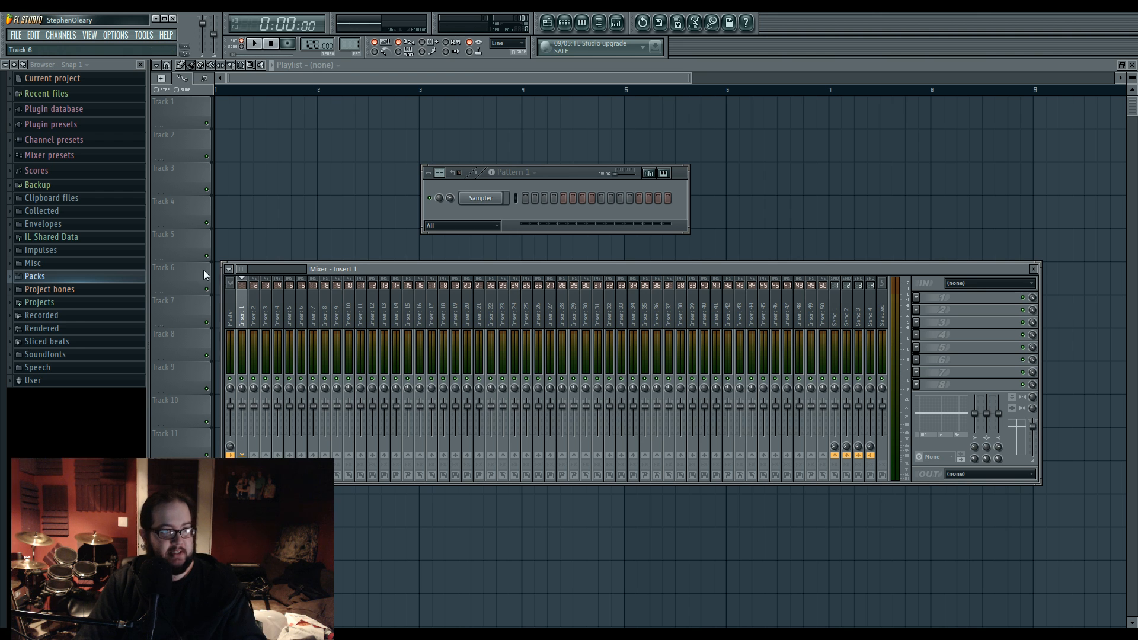
Step: Expand the Kicks folder inside Packs > Drums in the sample browser
{"action": "left_click", "coordinate": [137, 280]}
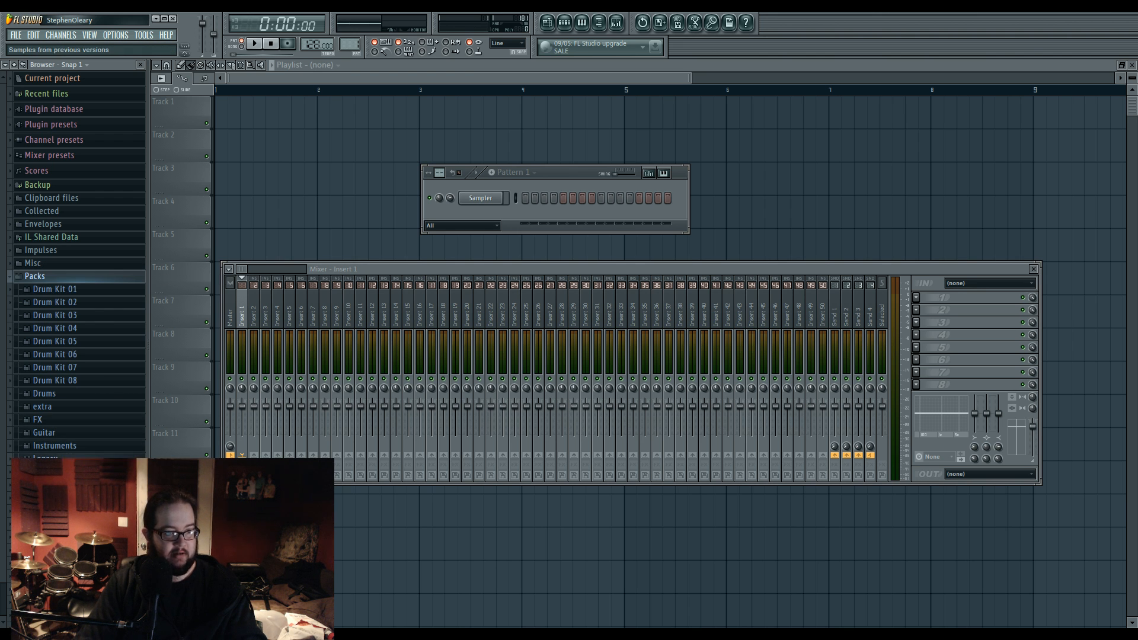
{"action": "left_click", "coordinate": [129, 394]}
{"action": "left_click", "coordinate": [116, 433]}
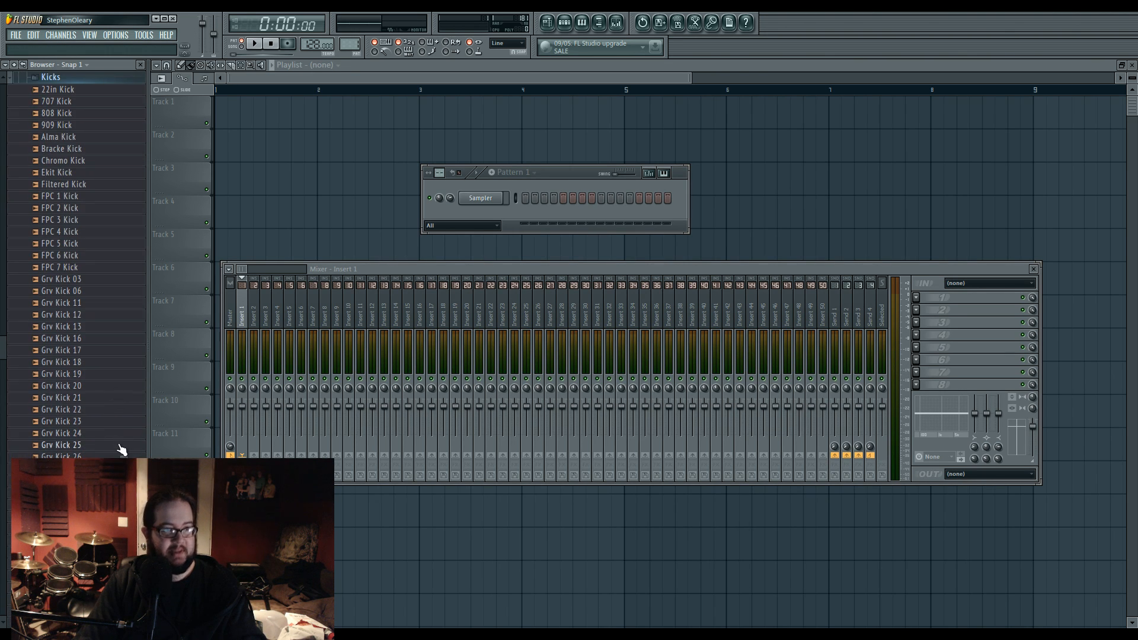
Step: Audition the kick samples in the Kicks folder, ranging between Grv Kick 03 and Grv Kick 28
{"action": "scroll", "coordinate": [121, 439], "scroll_direction": "down", "scroll_amount": 3}
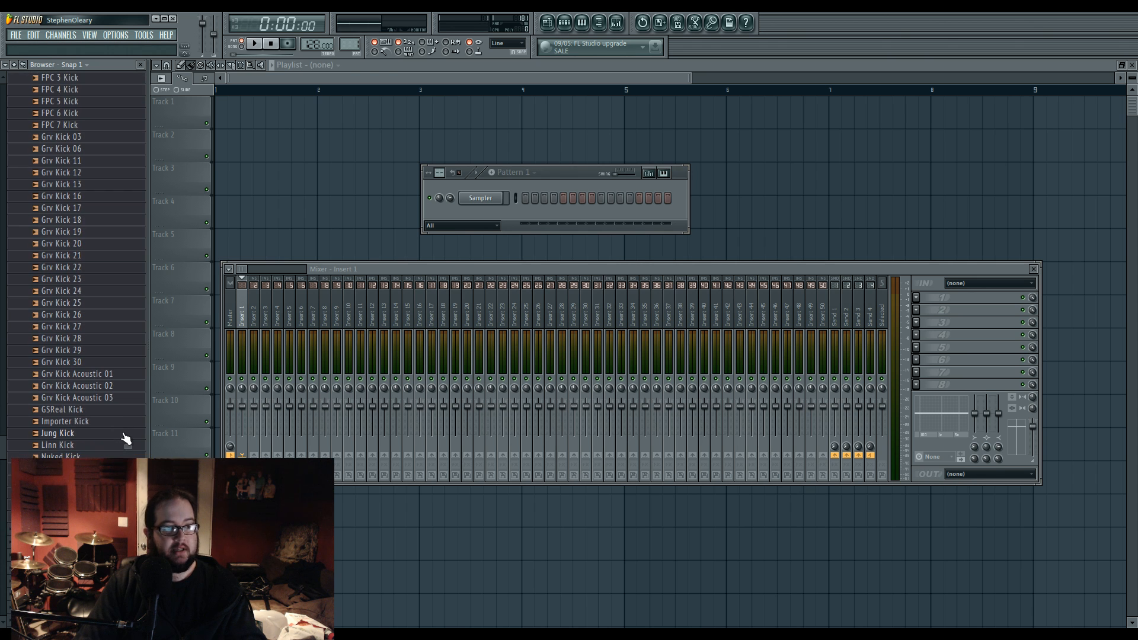
{"action": "left_click", "coordinate": [115, 419]}
{"action": "left_click", "coordinate": [112, 360]}
{"action": "left_click", "coordinate": [113, 325]}
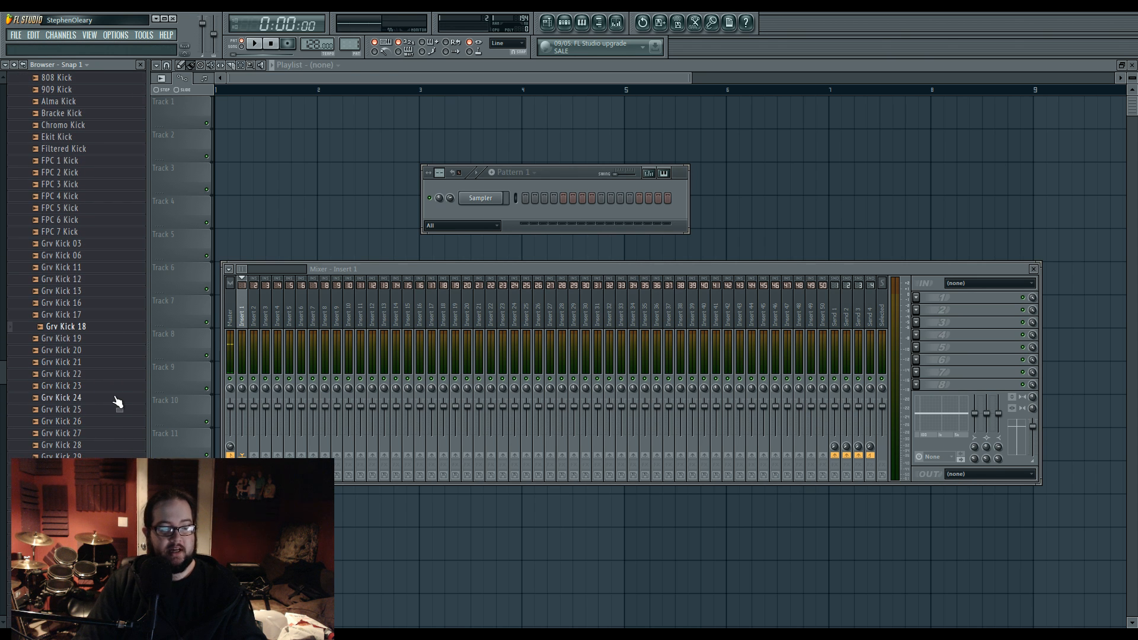
{"action": "left_click", "coordinate": [119, 376]}
{"action": "left_click", "coordinate": [113, 363]}
{"action": "left_click", "coordinate": [116, 375]}
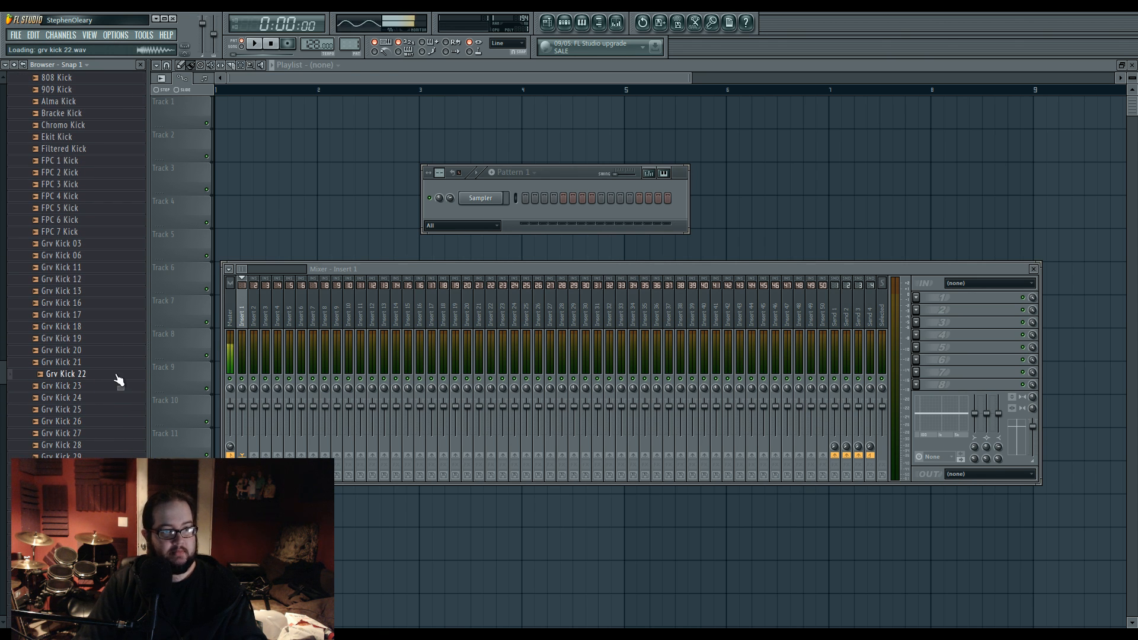
{"action": "left_click", "coordinate": [118, 387]}
{"action": "left_click", "coordinate": [119, 397]}
{"action": "left_click", "coordinate": [115, 409]}
{"action": "left_click", "coordinate": [113, 421]}
{"action": "left_click", "coordinate": [113, 409]}
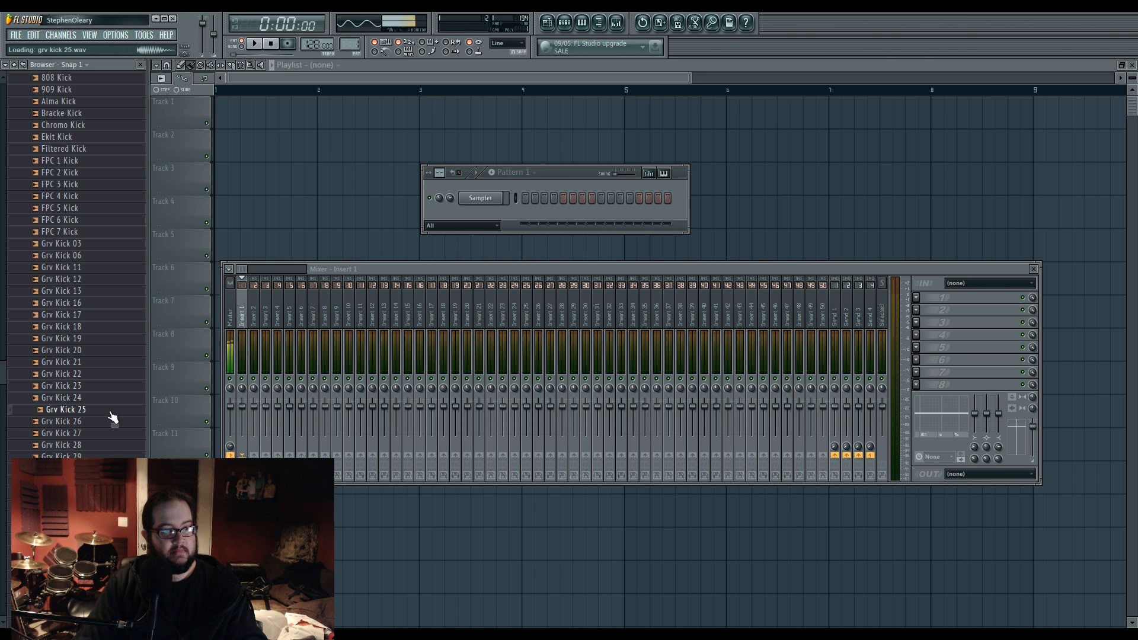
{"action": "left_click", "coordinate": [112, 398]}
{"action": "left_click", "coordinate": [115, 386]}
{"action": "left_click", "coordinate": [117, 375]}
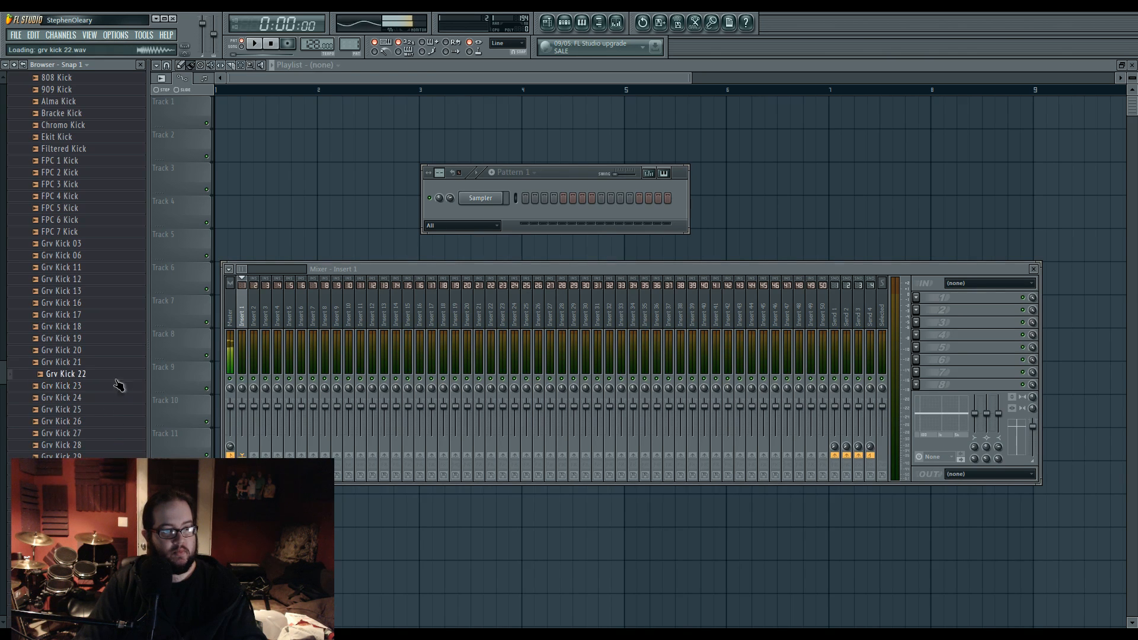
{"action": "left_click", "coordinate": [117, 362]}
{"action": "left_click", "coordinate": [117, 350]}
{"action": "left_click", "coordinate": [119, 338]}
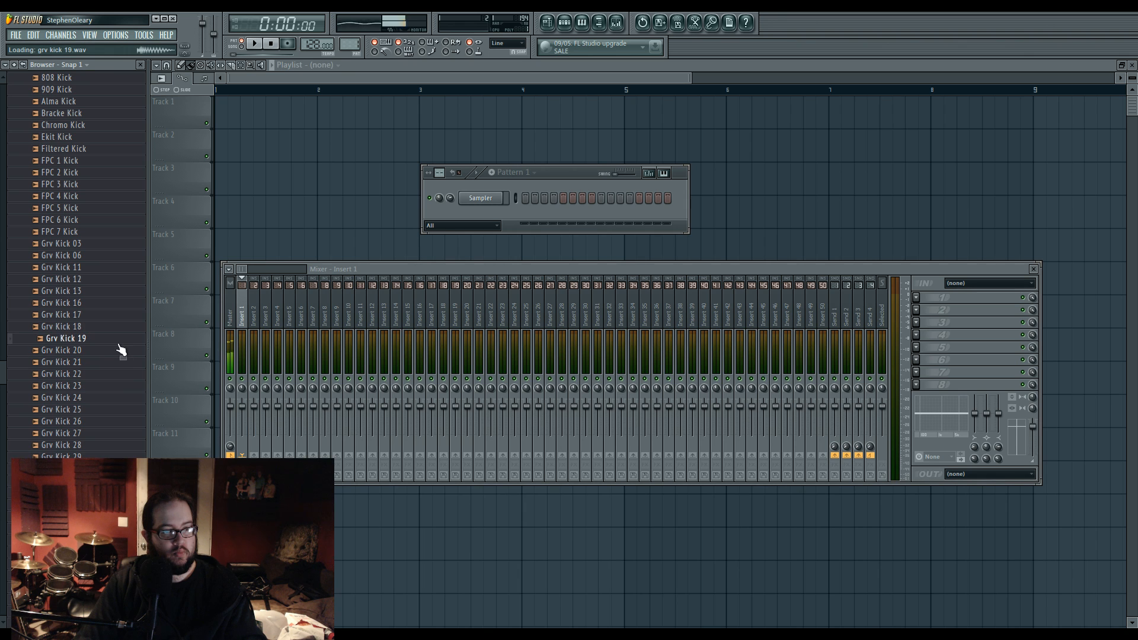
{"action": "left_click", "coordinate": [120, 327]}
{"action": "left_click", "coordinate": [118, 315]}
{"action": "left_click", "coordinate": [118, 303]}
{"action": "left_click", "coordinate": [118, 291]}
{"action": "left_click", "coordinate": [118, 279]}
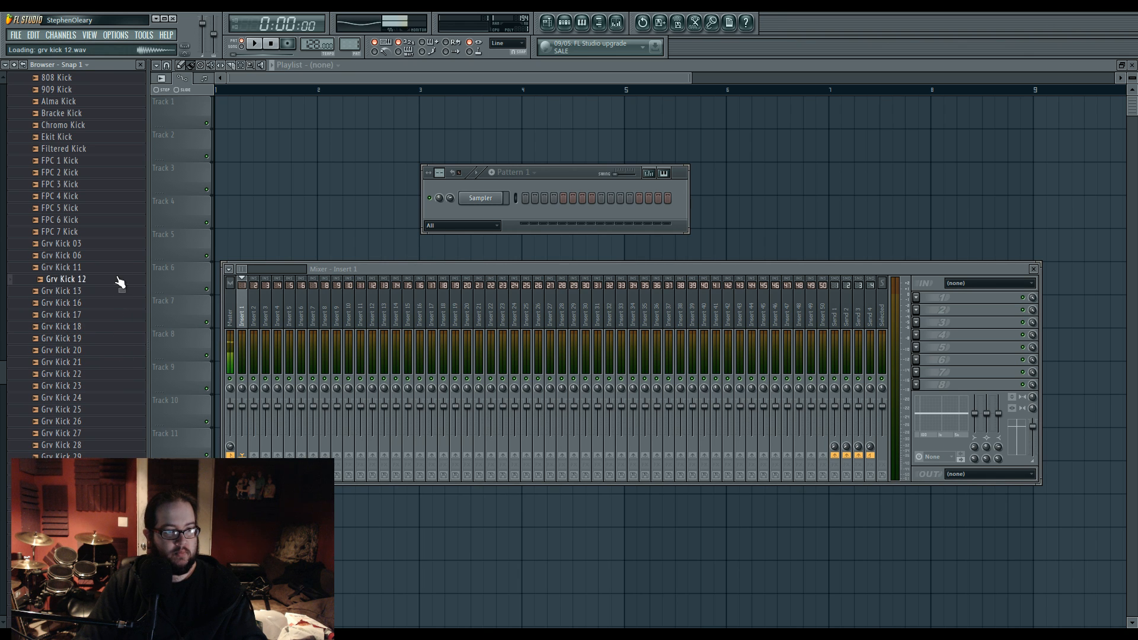
{"action": "left_click", "coordinate": [118, 255]}
{"action": "left_click", "coordinate": [116, 245]}
{"action": "left_click", "coordinate": [118, 268]}
{"action": "left_click", "coordinate": [97, 445]}
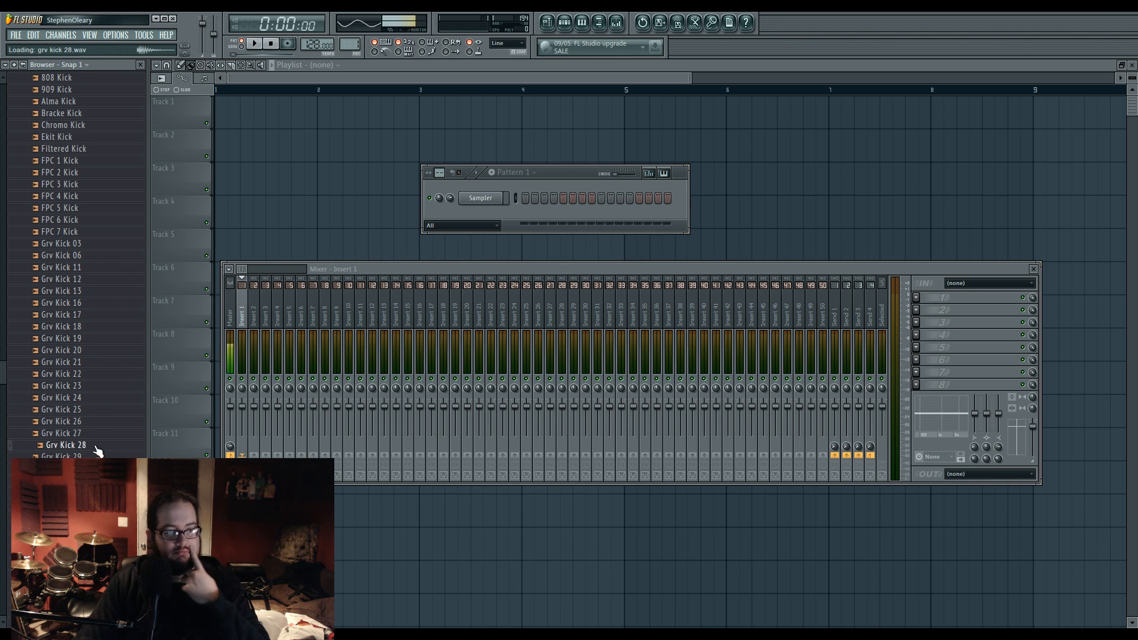
Step: Compare a few more kicks and load Grv Kick 25 into a new channel
{"action": "left_click", "coordinate": [96, 457]}
{"action": "left_click", "coordinate": [100, 397]}
{"action": "left_click", "coordinate": [100, 410]}
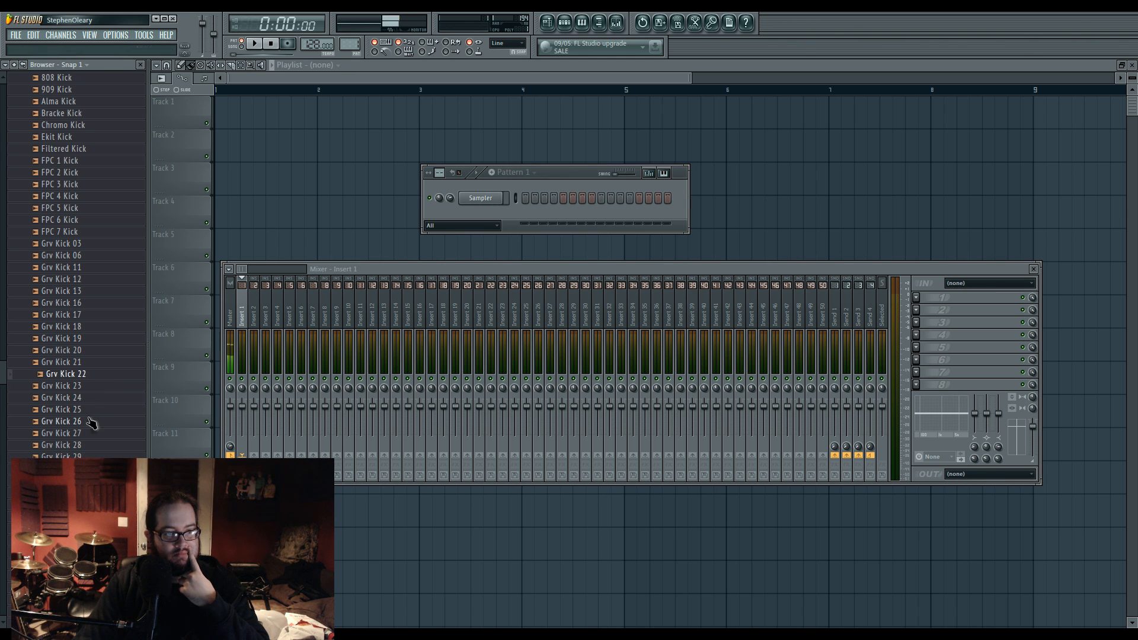
{"action": "right_click", "coordinate": [99, 410]}
{"action": "left_click", "coordinate": [114, 423]}
Step: Preview the kicks between Grv Kick 12 and 18 and load Grv Kick 13 into a new channel
{"action": "left_click", "coordinate": [81, 327]}
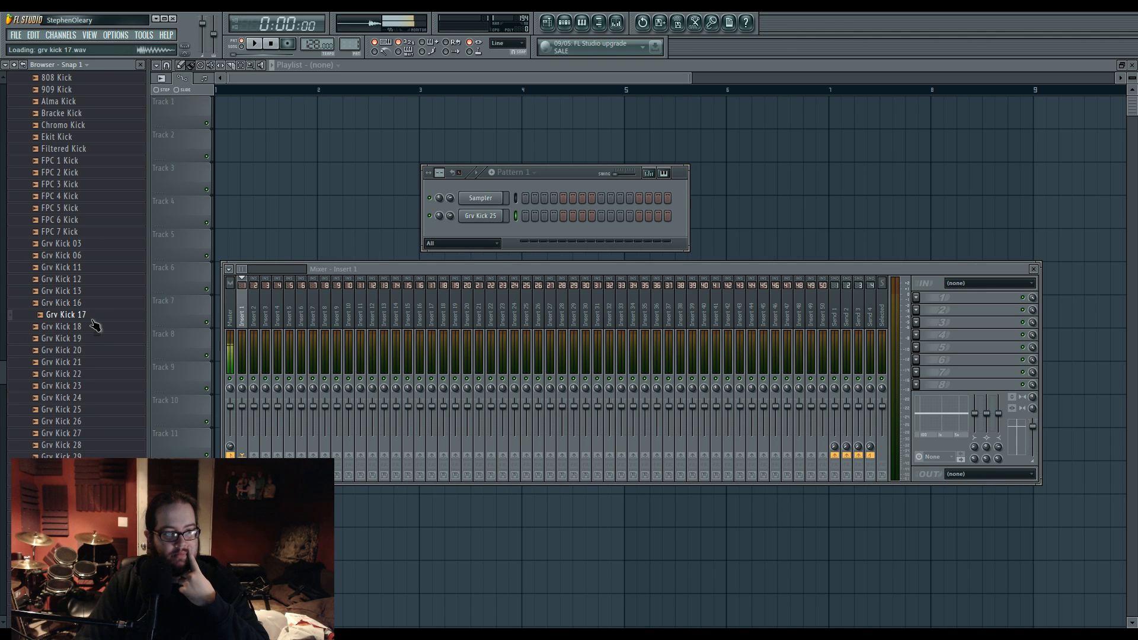
{"action": "left_click", "coordinate": [89, 291]}
{"action": "left_click", "coordinate": [87, 282]}
{"action": "left_click", "coordinate": [93, 293]}
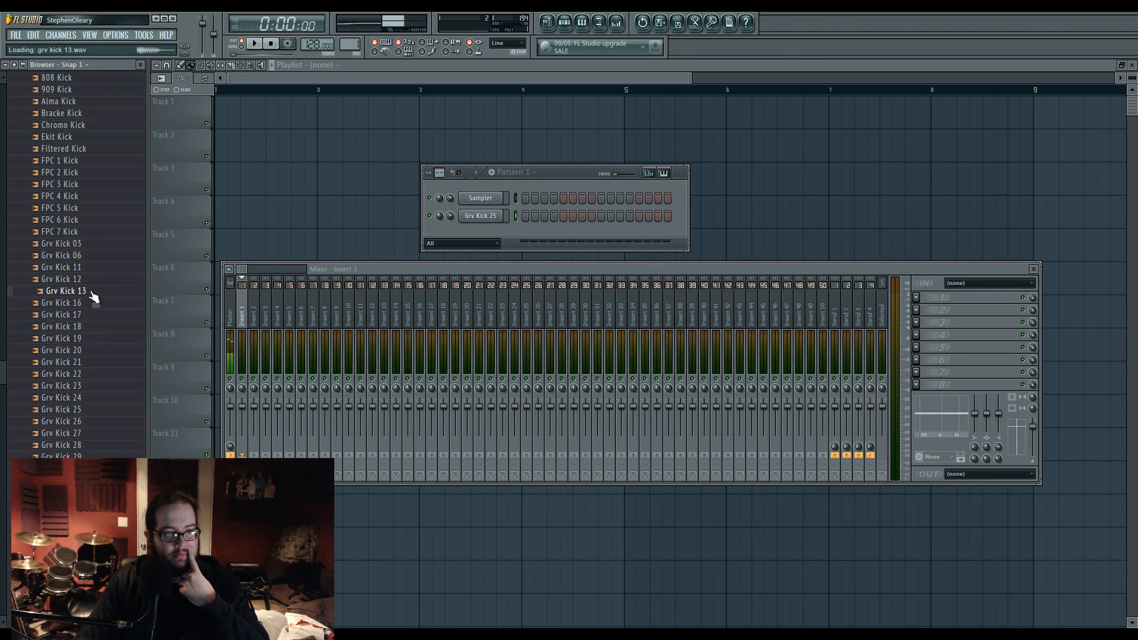
{"action": "right_click", "coordinate": [94, 293]}
{"action": "left_click", "coordinate": [114, 307]}
Step: Preview Grv Kick 03 and 06 and load Grv Kick 06 into a new channel
{"action": "left_click", "coordinate": [89, 256]}
{"action": "left_click", "coordinate": [90, 244]}
{"action": "left_click", "coordinate": [95, 256]}
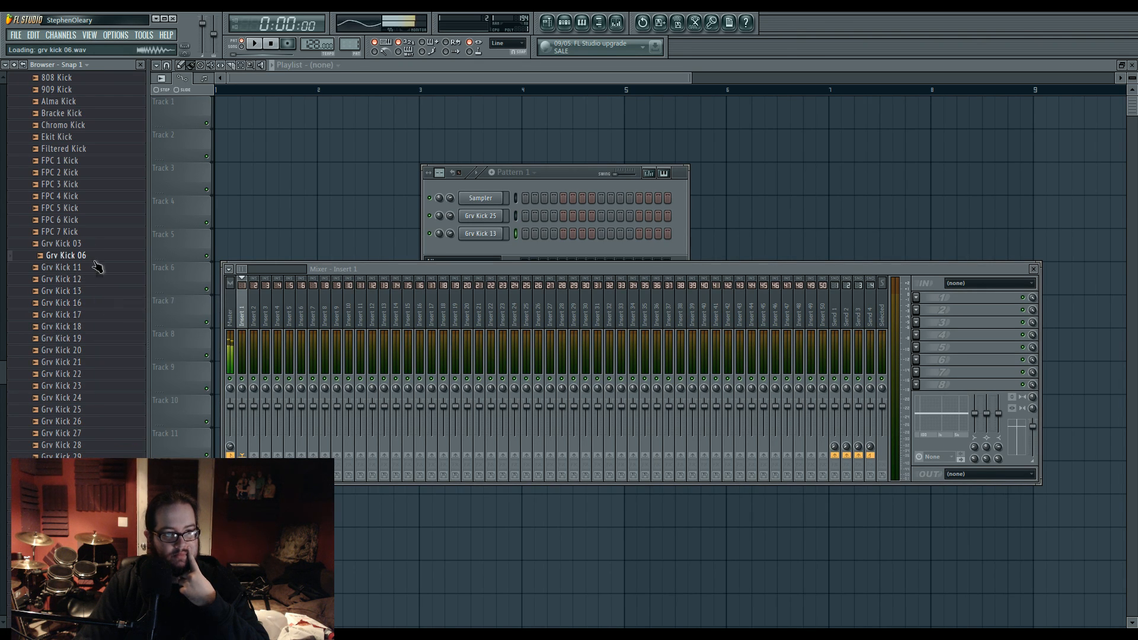
{"action": "right_click", "coordinate": [102, 256]}
{"action": "left_click", "coordinate": [127, 267]}
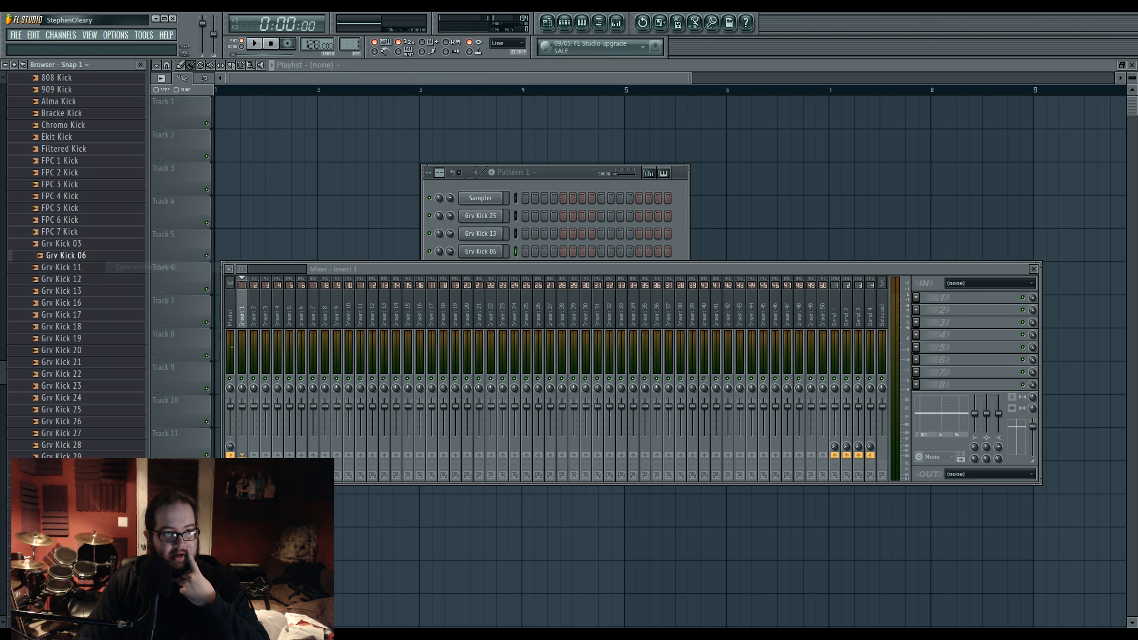
Step: Collapse the Kicks folder and expand the Snares folder under Drums
{"action": "left_click_drag", "start_coordinate": [4, 367], "coordinate": [5, 241]}
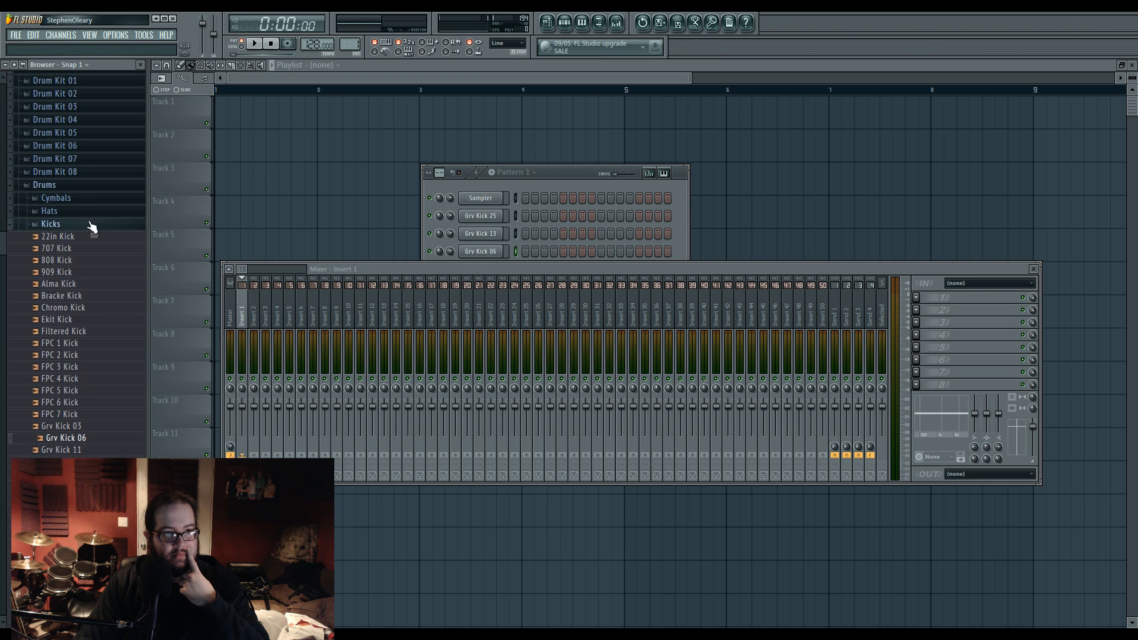
{"action": "left_click", "coordinate": [90, 224]}
{"action": "left_click", "coordinate": [84, 352]}
Step: Preview the Grv Snareclap samples from 01 to 05 in the Snares folder
{"action": "scroll", "coordinate": [117, 382], "scroll_direction": "down", "scroll_amount": 5}
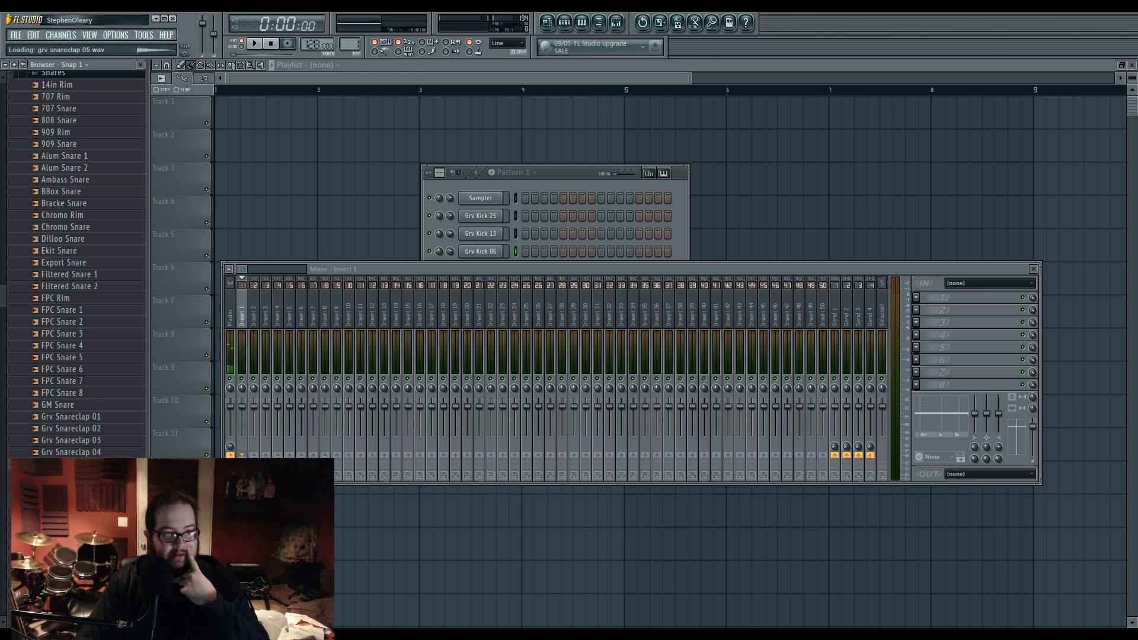
{"action": "left_click", "coordinate": [115, 392]}
{"action": "left_click", "coordinate": [115, 352]}
{"action": "left_click", "coordinate": [116, 294]}
{"action": "left_click", "coordinate": [115, 294]}
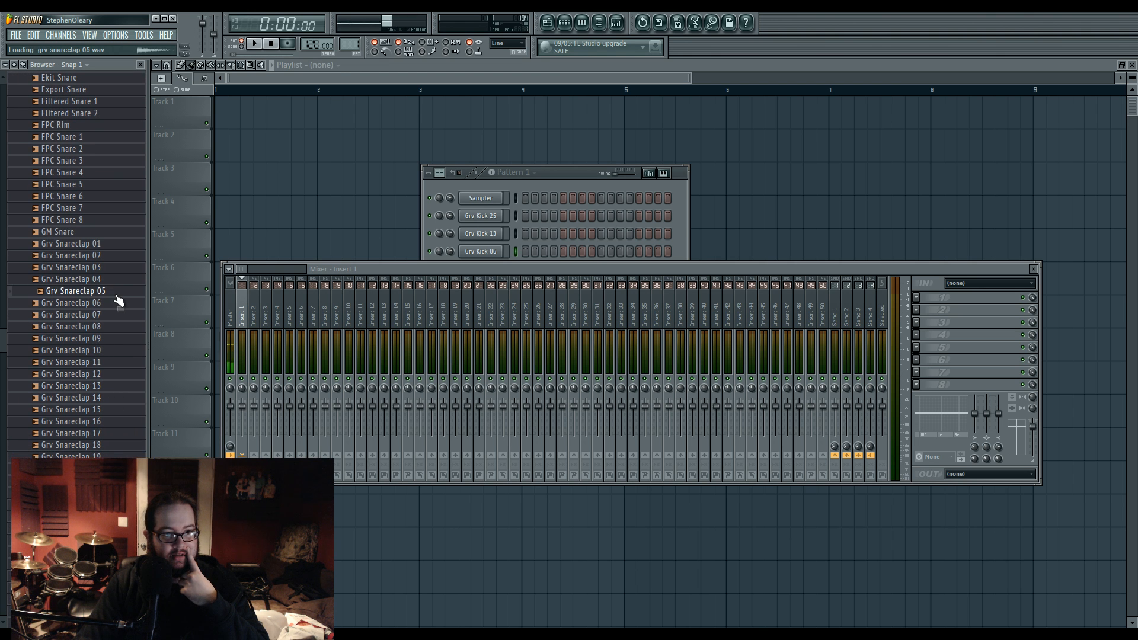
{"action": "left_click", "coordinate": [113, 280]}
{"action": "left_click", "coordinate": [113, 268]}
{"action": "left_click", "coordinate": [115, 246]}
{"action": "left_click", "coordinate": [113, 256]}
{"action": "left_click", "coordinate": [114, 246]}
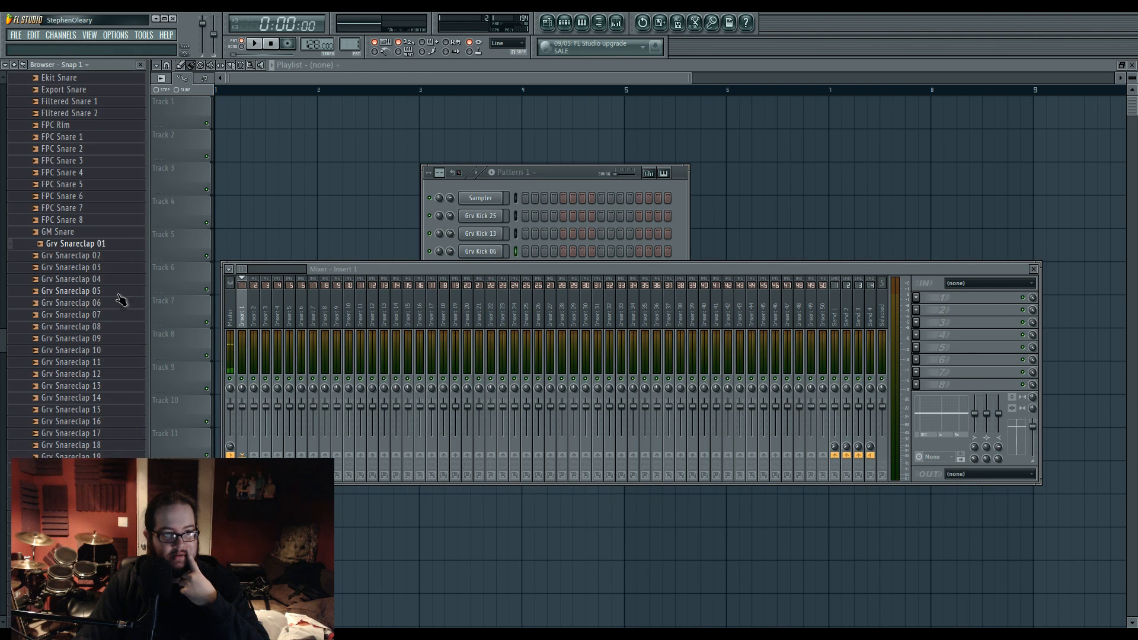
Step: Preview the snares between Grv Snareclap 05 and 08 and load Grv Snareclap 08 into a new channel
{"action": "left_click", "coordinate": [117, 294]}
{"action": "left_click", "coordinate": [116, 313]}
{"action": "left_click", "coordinate": [115, 303]}
{"action": "left_click", "coordinate": [114, 314]}
{"action": "left_click", "coordinate": [113, 326]}
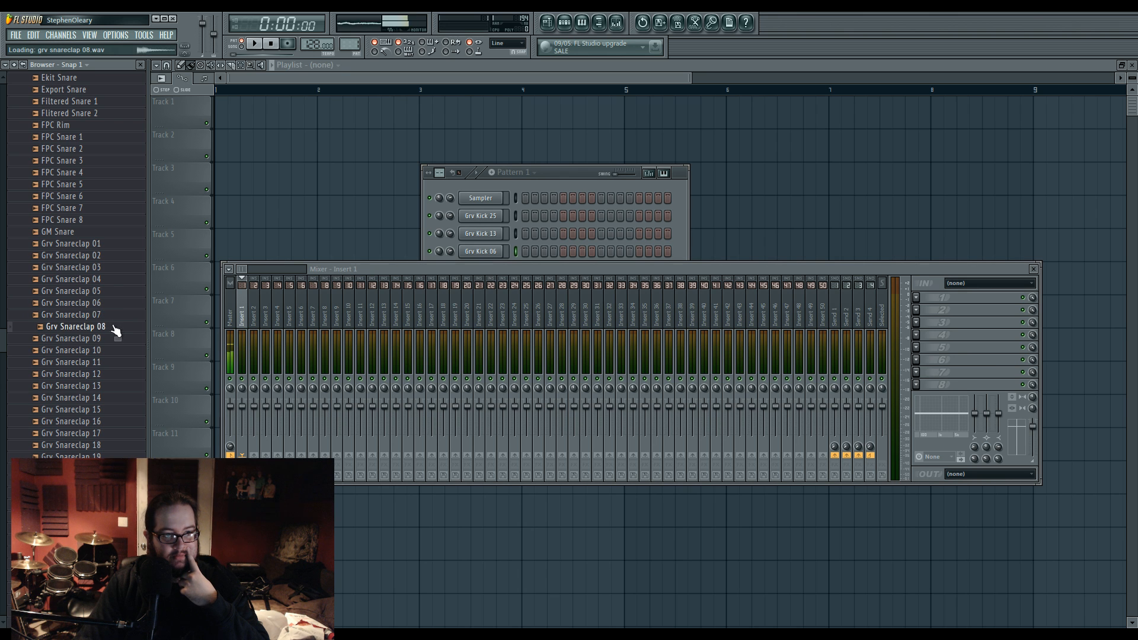
{"action": "left_click", "coordinate": [114, 316]}
{"action": "left_click", "coordinate": [116, 327]}
Step: Compare the snares from Grv Snareclap 09 to 16 and load Grv Snareclap 13 into a new channel
{"action": "left_click", "coordinate": [115, 338]}
{"action": "left_click", "coordinate": [115, 350]}
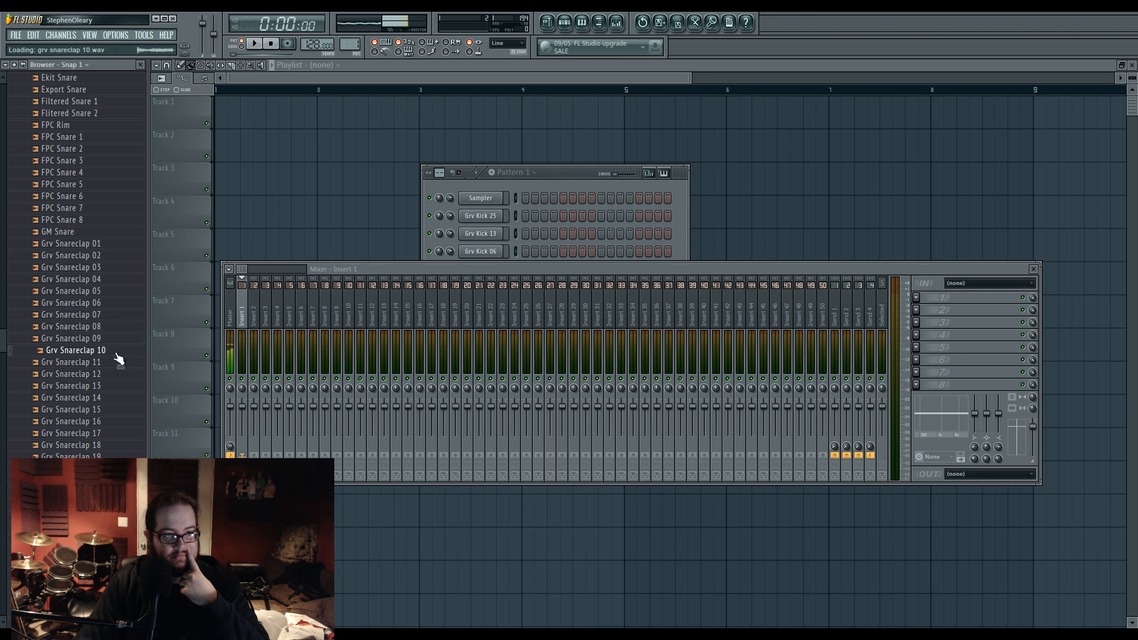
{"action": "left_click", "coordinate": [115, 374]}
{"action": "left_click", "coordinate": [116, 352]}
{"action": "left_click", "coordinate": [116, 362]}
{"action": "left_click", "coordinate": [115, 386]}
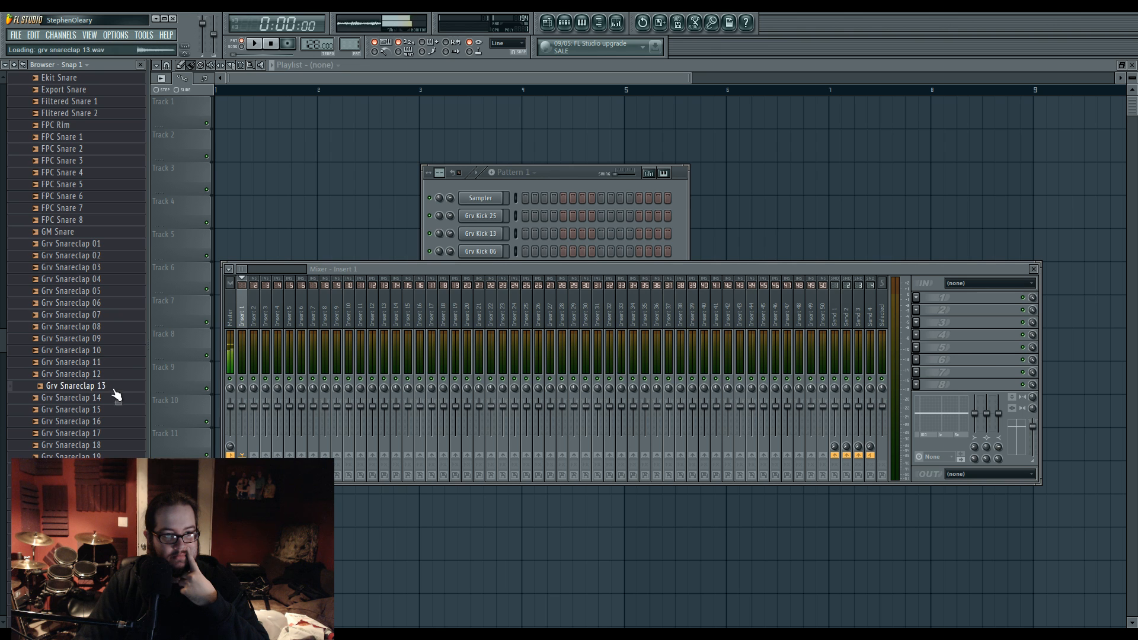
{"action": "left_click", "coordinate": [115, 421]}
{"action": "left_click", "coordinate": [116, 386]}
{"action": "right_click", "coordinate": [118, 383]}
{"action": "left_click", "coordinate": [135, 396]}
Step: Preview the snares from Grv Snareclap 19 onward and load Grv Snareclap 25 into a new channel
{"action": "left_click", "coordinate": [119, 456]}
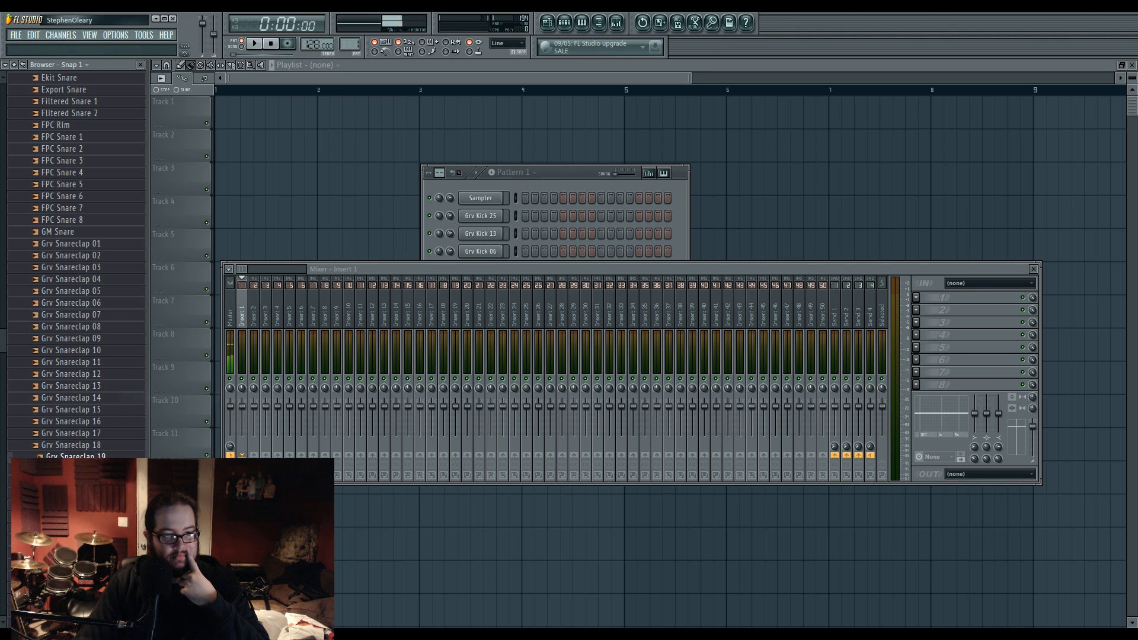
{"action": "left_click", "coordinate": [118, 469]}
{"action": "left_click", "coordinate": [118, 564]}
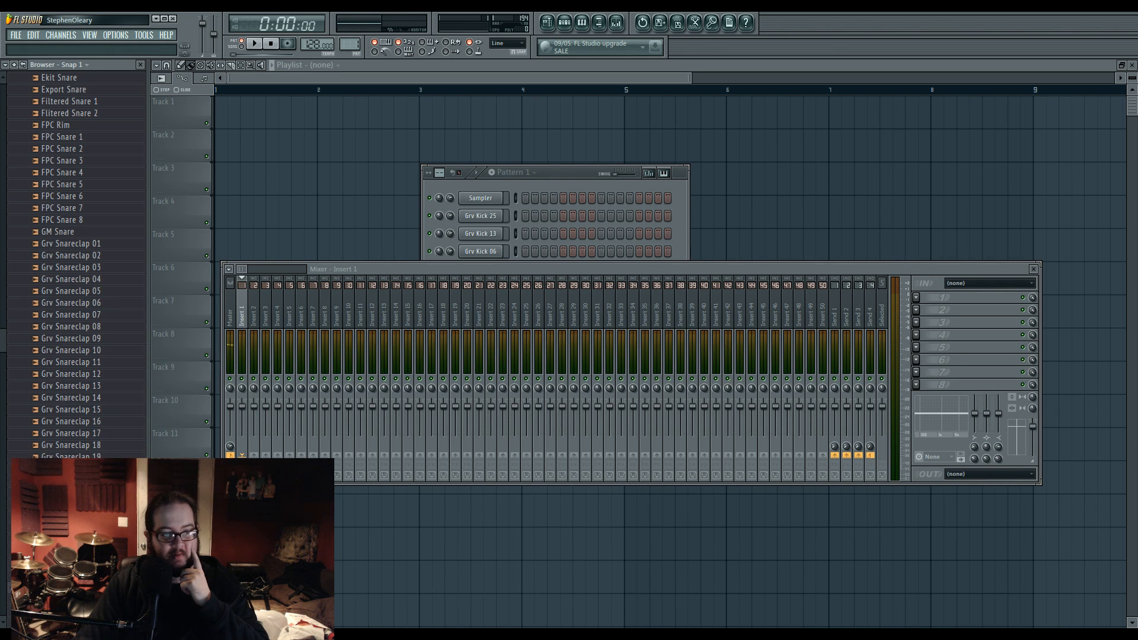
{"action": "left_click", "coordinate": [119, 528]}
{"action": "left_click", "coordinate": [118, 529]}
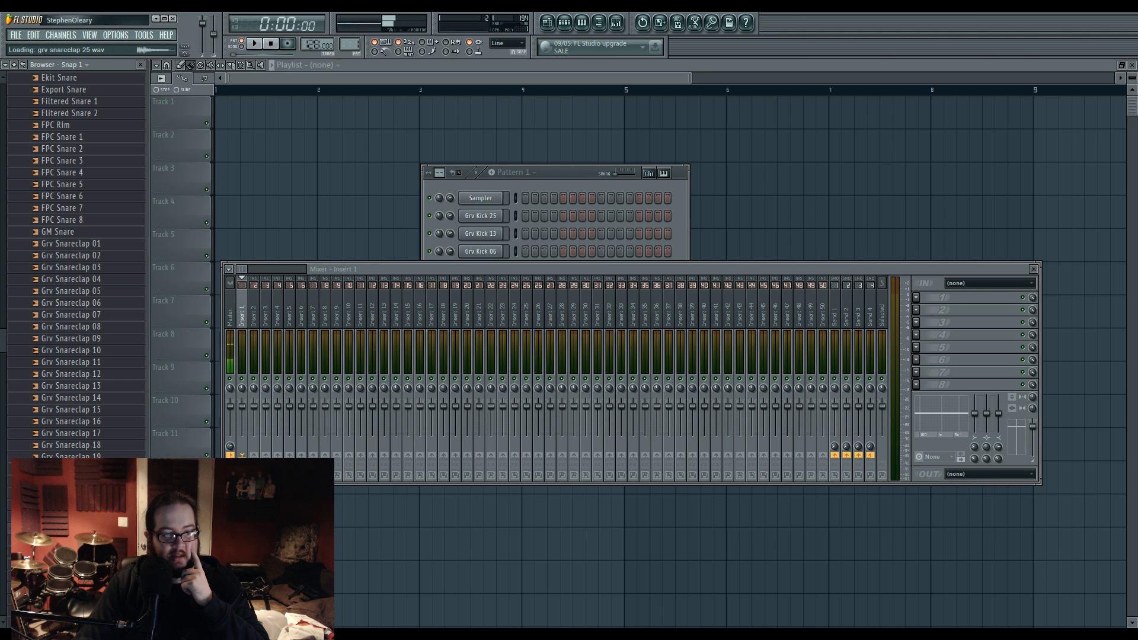
{"action": "left_click", "coordinate": [118, 528]}
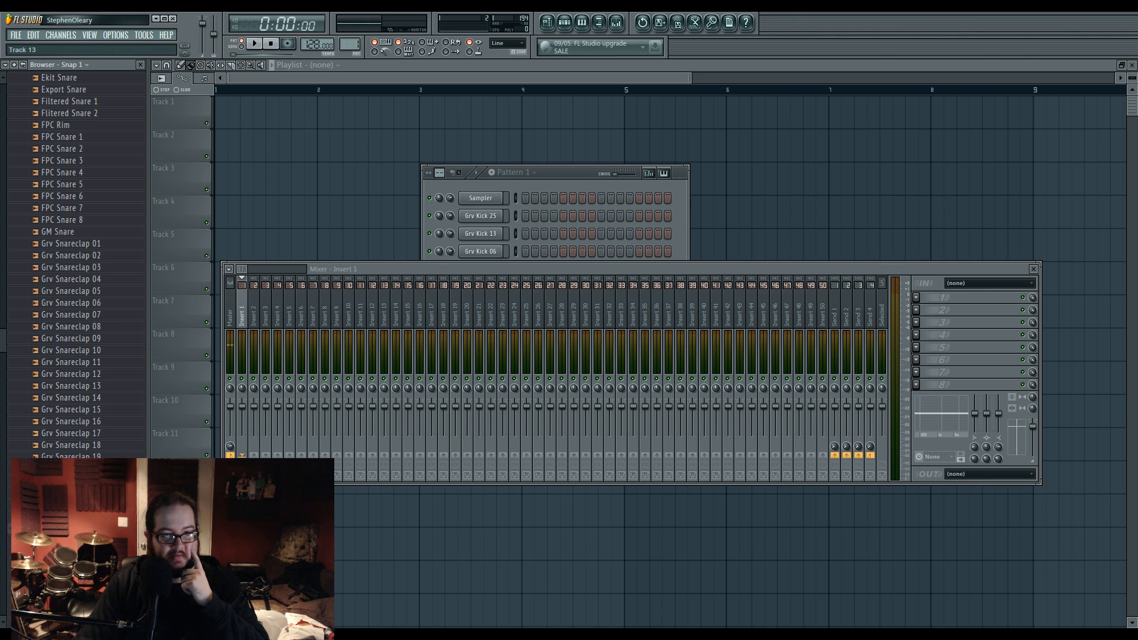
Step: Assign the three kick and three snare channels, in order, to mixer tracks 1 through 6
{"action": "left_click", "coordinate": [572, 181]}
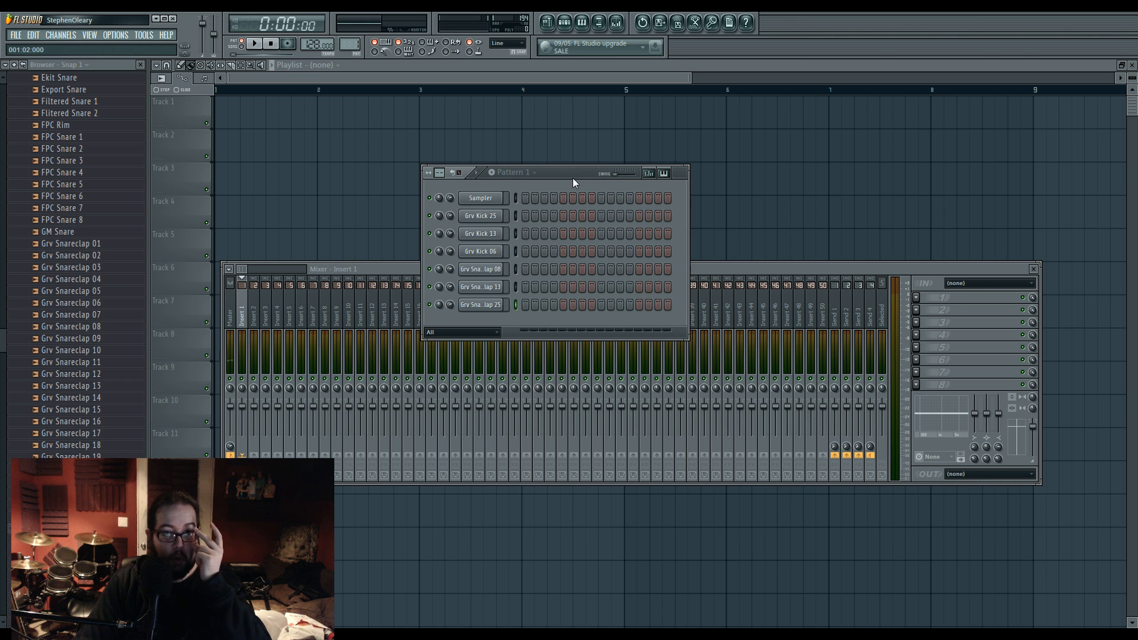
{"action": "left_click", "coordinate": [526, 219]}
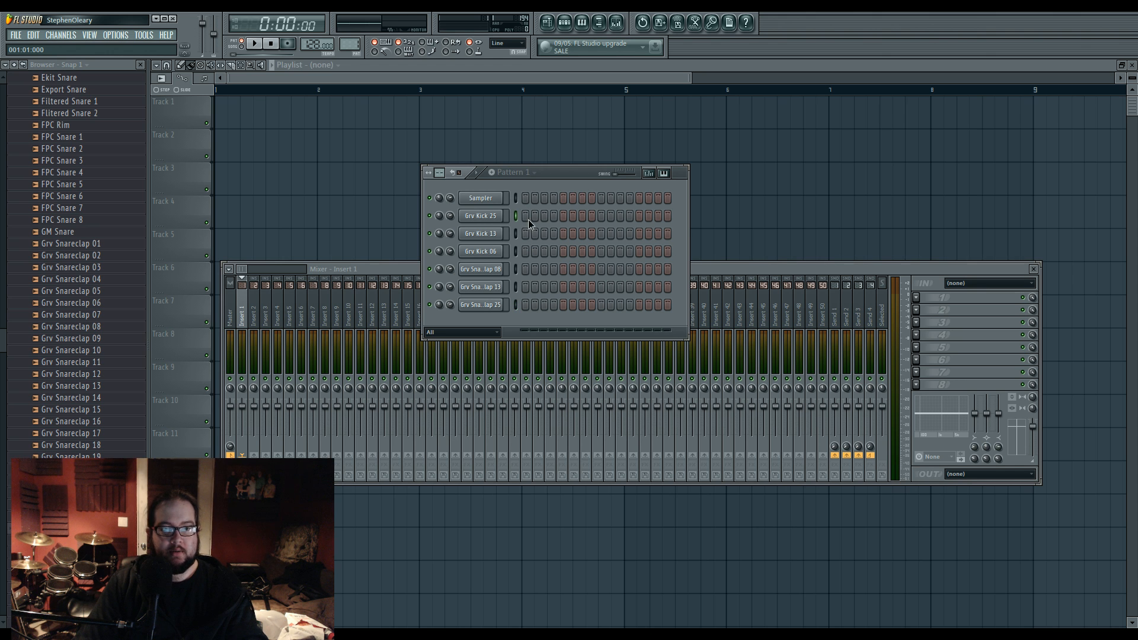
{"action": "left_click", "coordinate": [481, 216]}
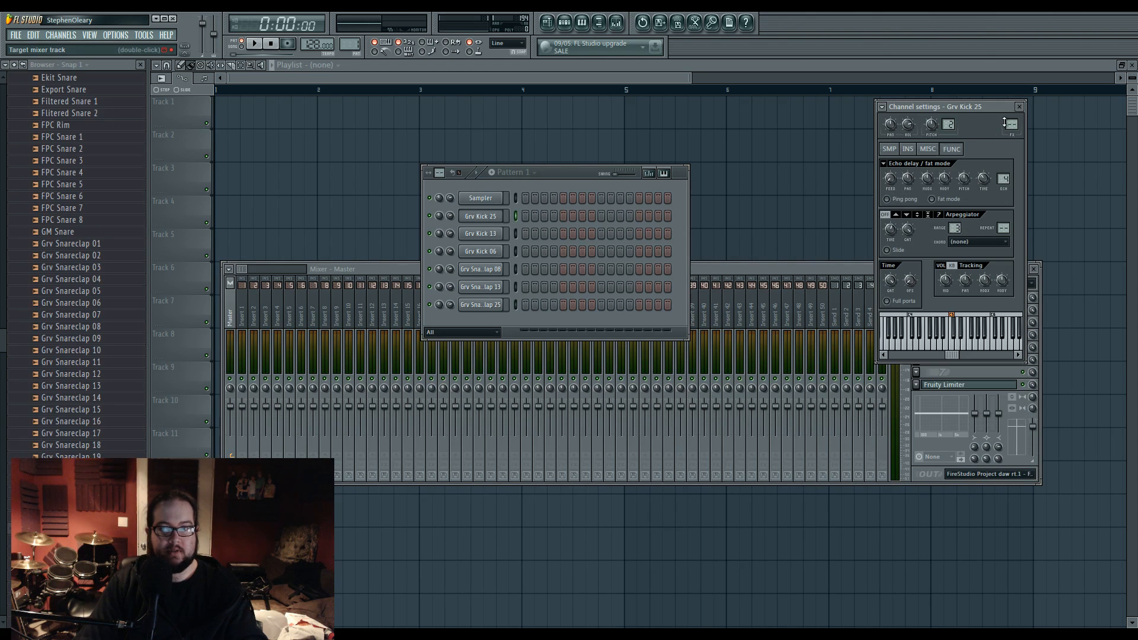
{"action": "left_click", "coordinate": [481, 234]}
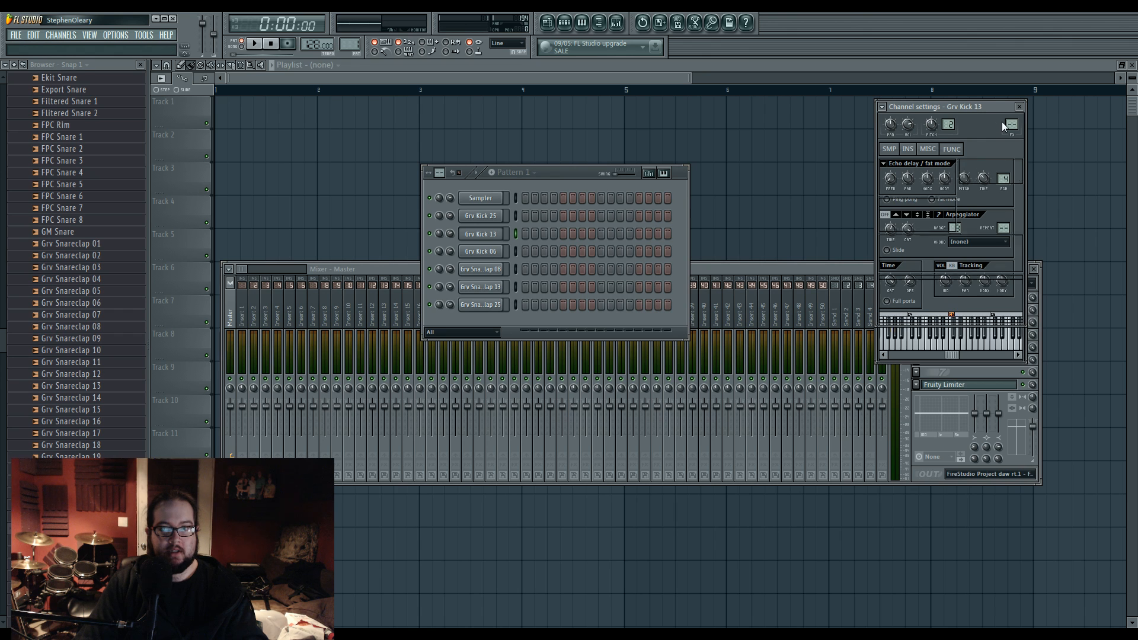
{"action": "mouse_move", "coordinate": [1008, 126]}
{"action": "left_mouse_down"}
{"action": "mouse_move", "coordinate": [1015, 139]}
{"action": "mouse_move", "coordinate": [1012, 114]}
{"action": "left_mouse_up"}
{"action": "left_click", "coordinate": [480, 252]}
{"action": "left_click", "coordinate": [481, 270]}
{"action": "left_click", "coordinate": [481, 287]}
{"action": "left_click", "coordinate": [483, 305]}
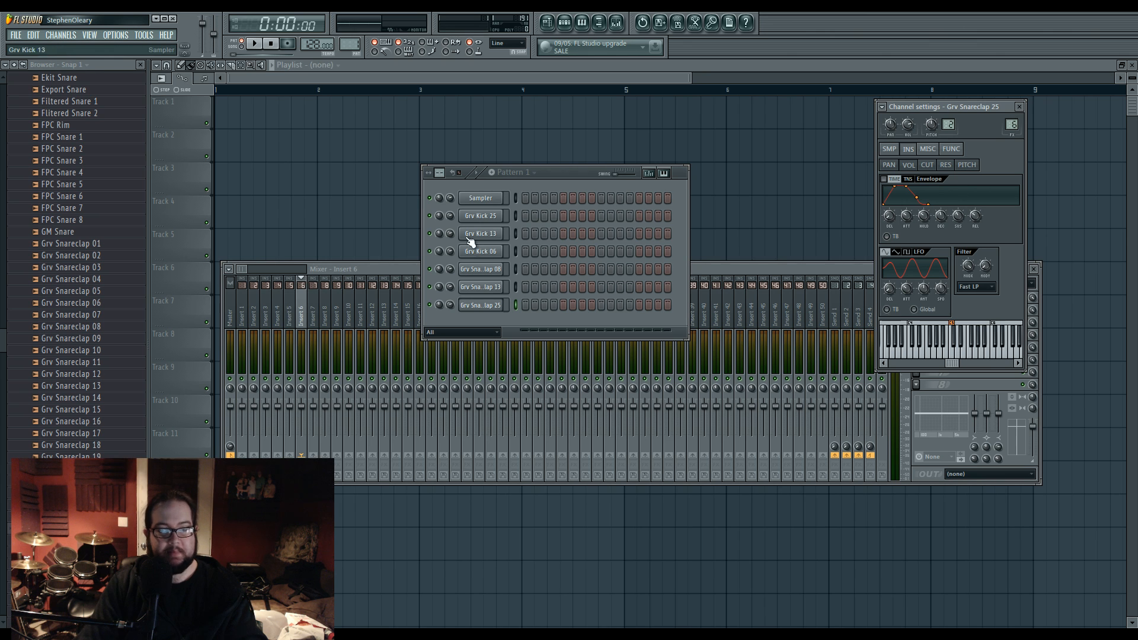
Step: Program all kicks on steps 1, 5, 9 and 13 and all snares on steps 5 and 13, and play the pattern back
{"action": "left_click_drag", "start_coordinate": [527, 220], "coordinate": [522, 260]}
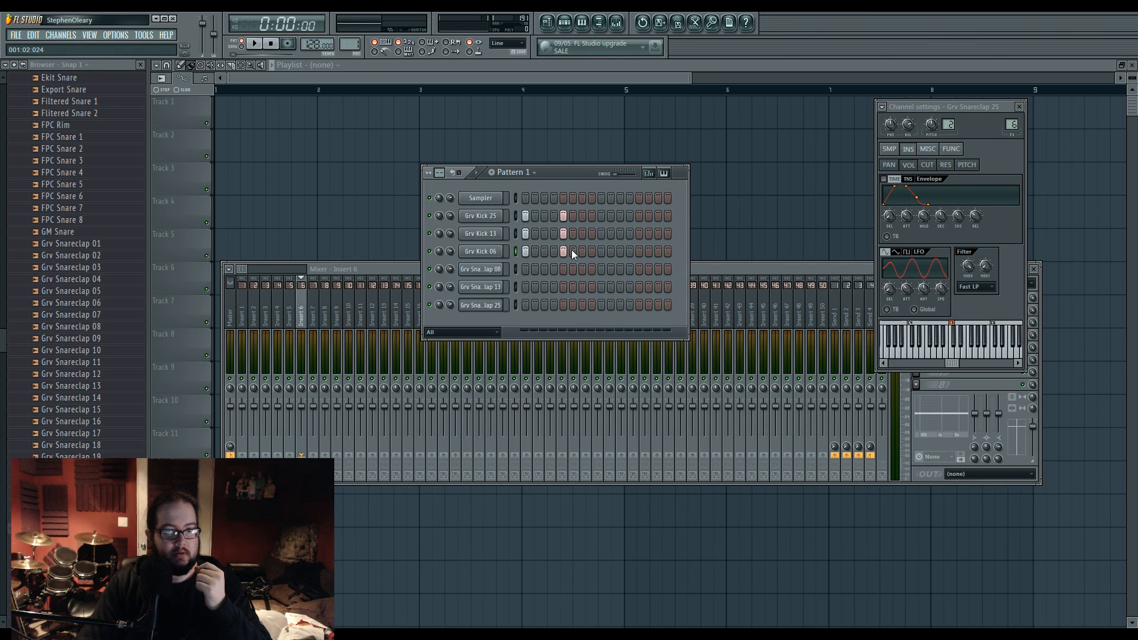
{"action": "left_click", "coordinate": [601, 233]}
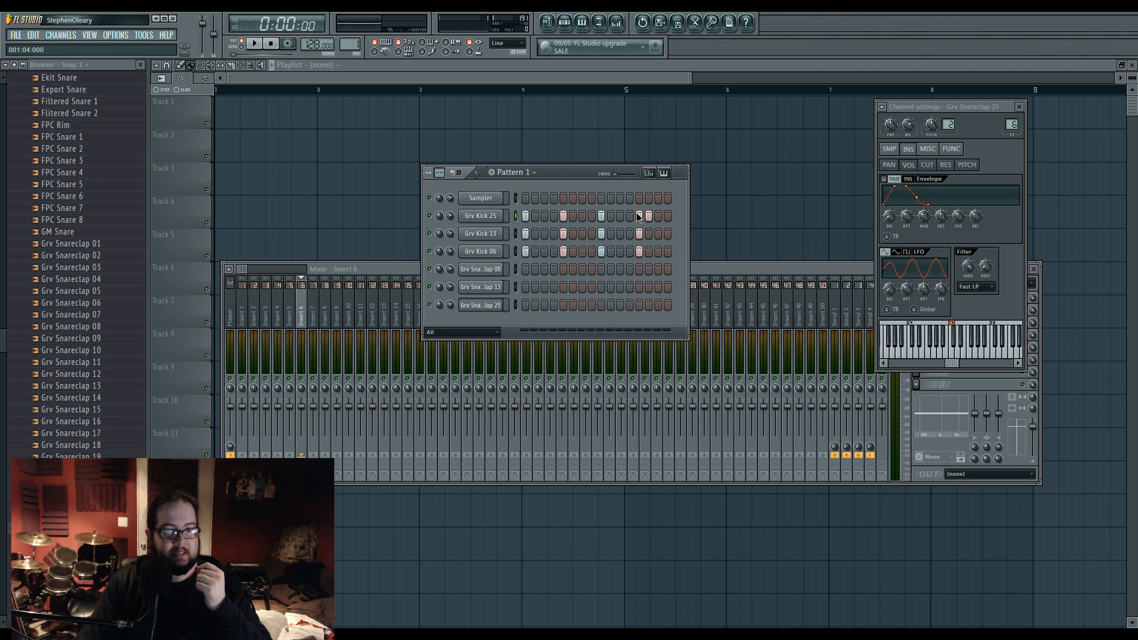
{"action": "right_click", "coordinate": [648, 216]}
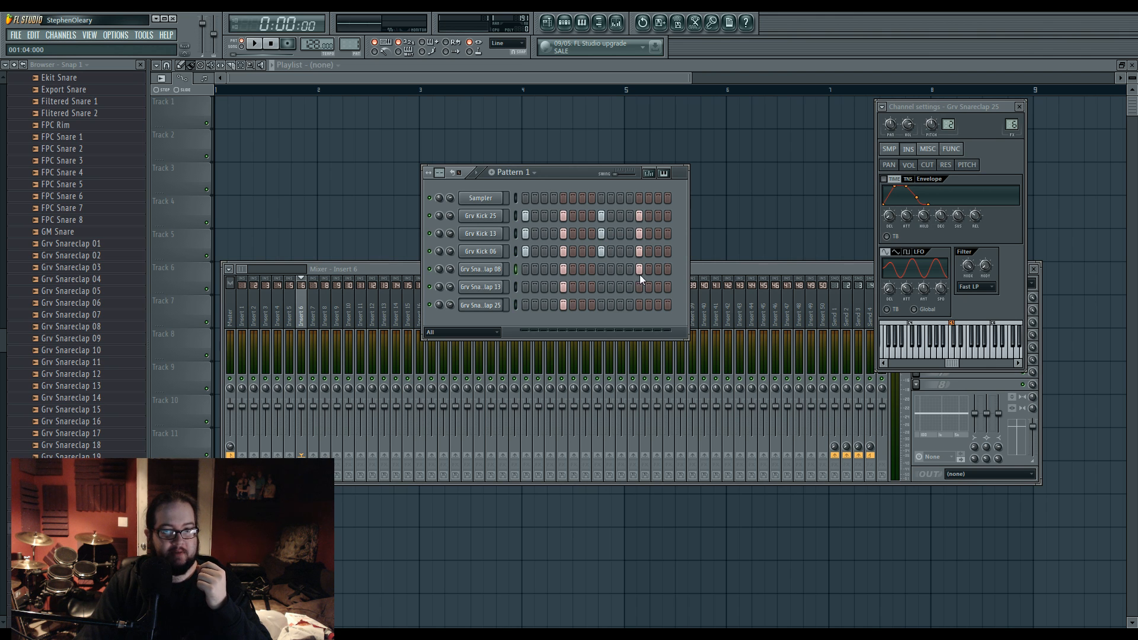
{"action": "left_click_drag", "start_coordinate": [554, 178], "coordinate": [557, 143]}
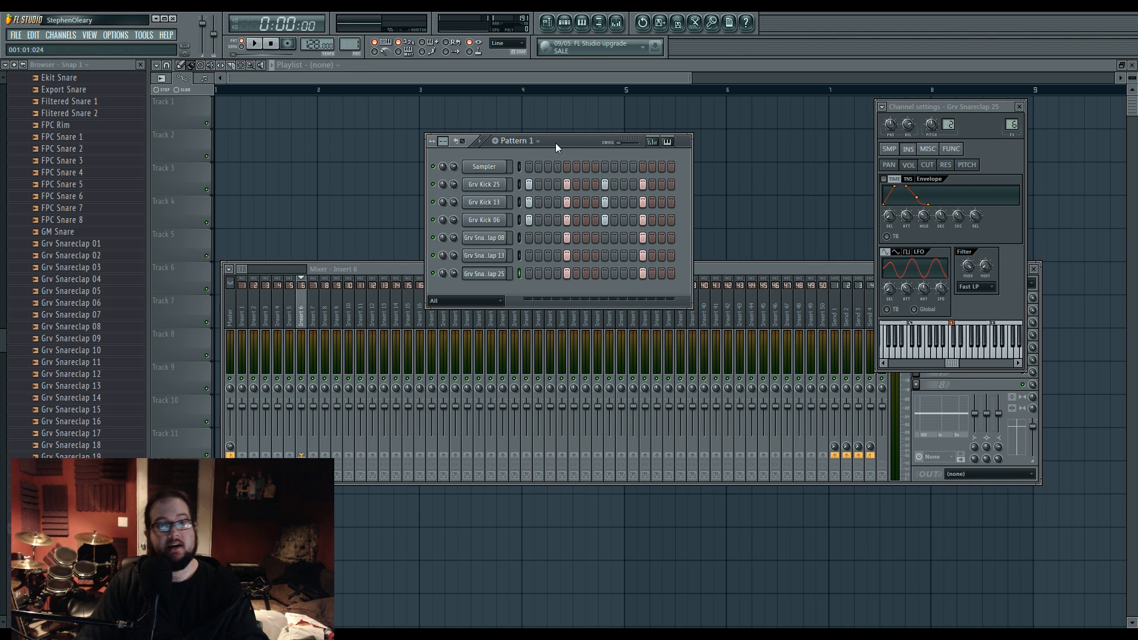
{"action": "key", "text": "space"}
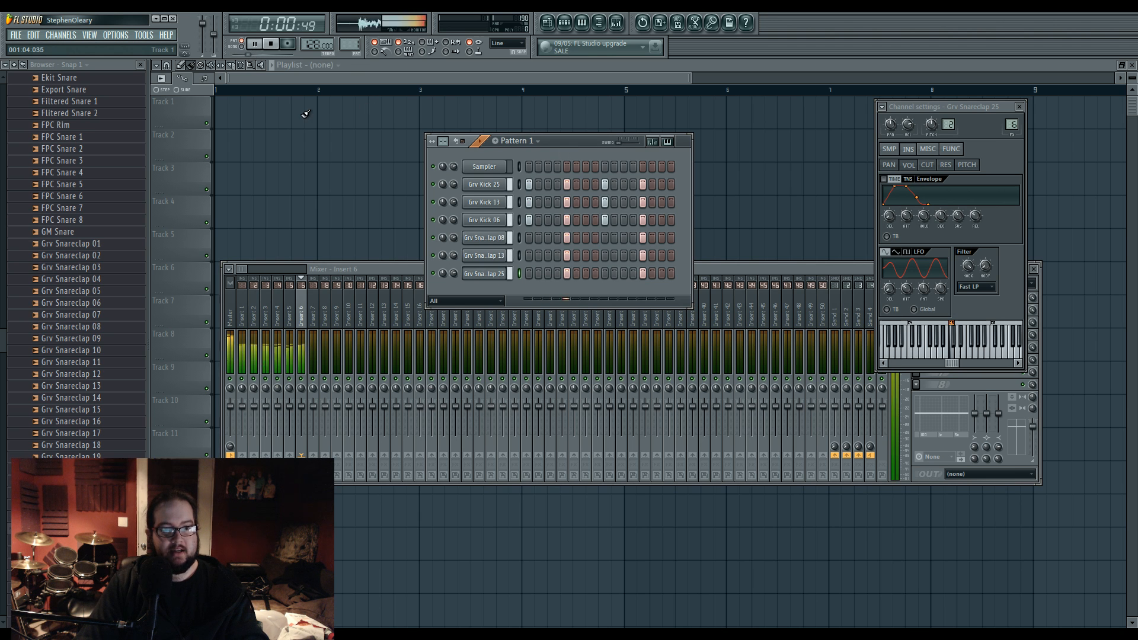
{"action": "key", "text": "space"}
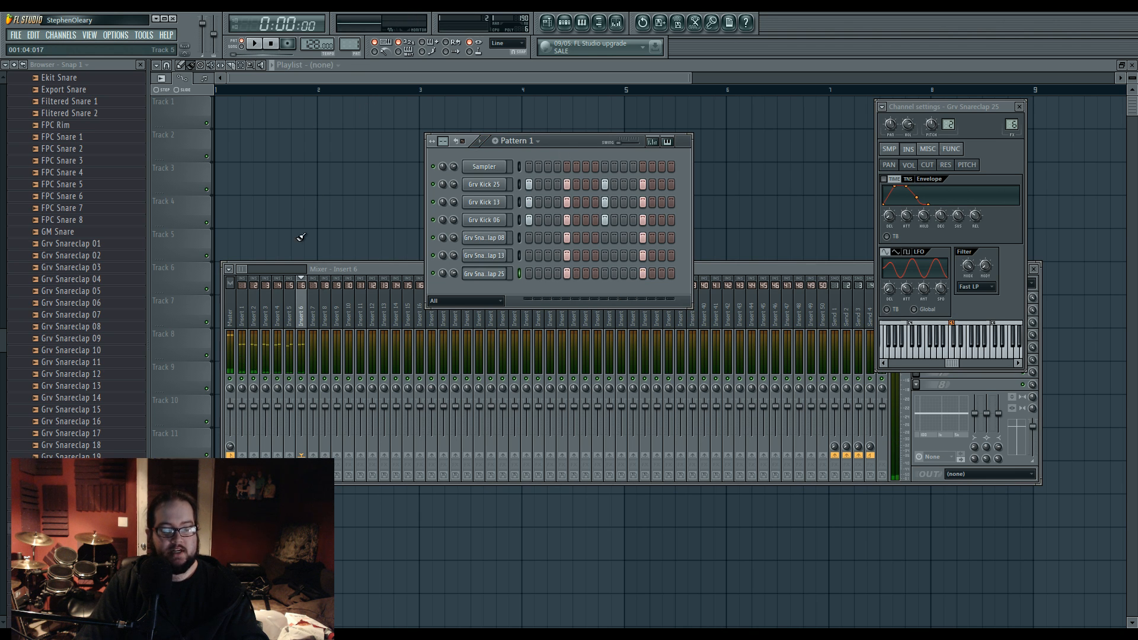
Step: Route mixer Inserts 1 to 3 only to Insert 7 and Inserts 4 to 6 only to Insert 8
{"action": "left_click", "coordinate": [259, 327]}
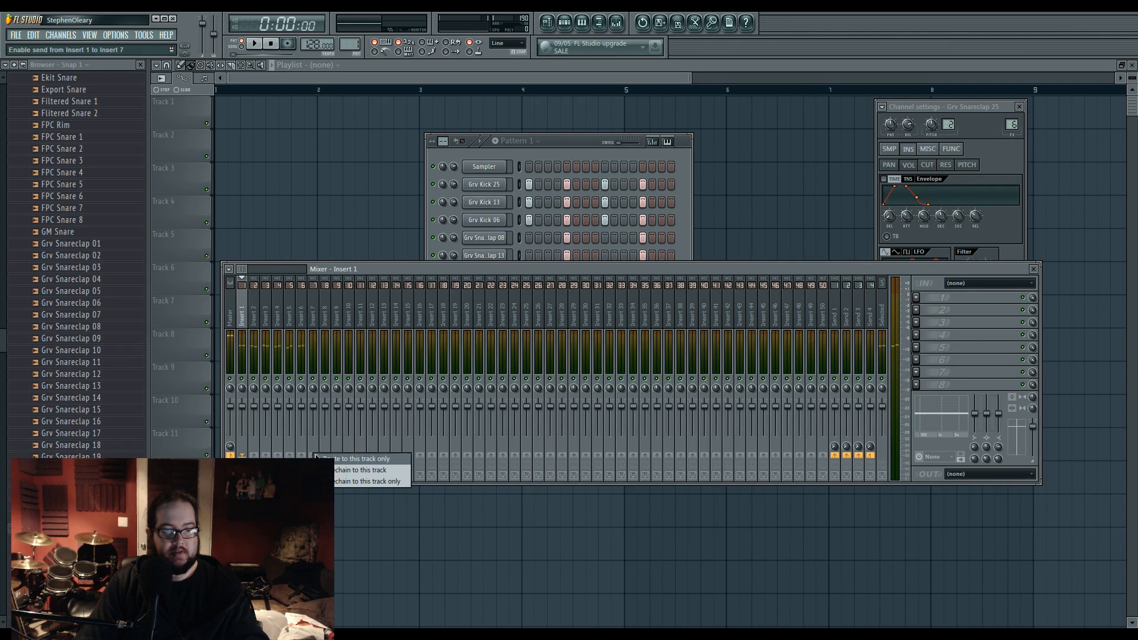
{"action": "left_click", "coordinate": [256, 324]}
{"action": "left_click", "coordinate": [268, 328]}
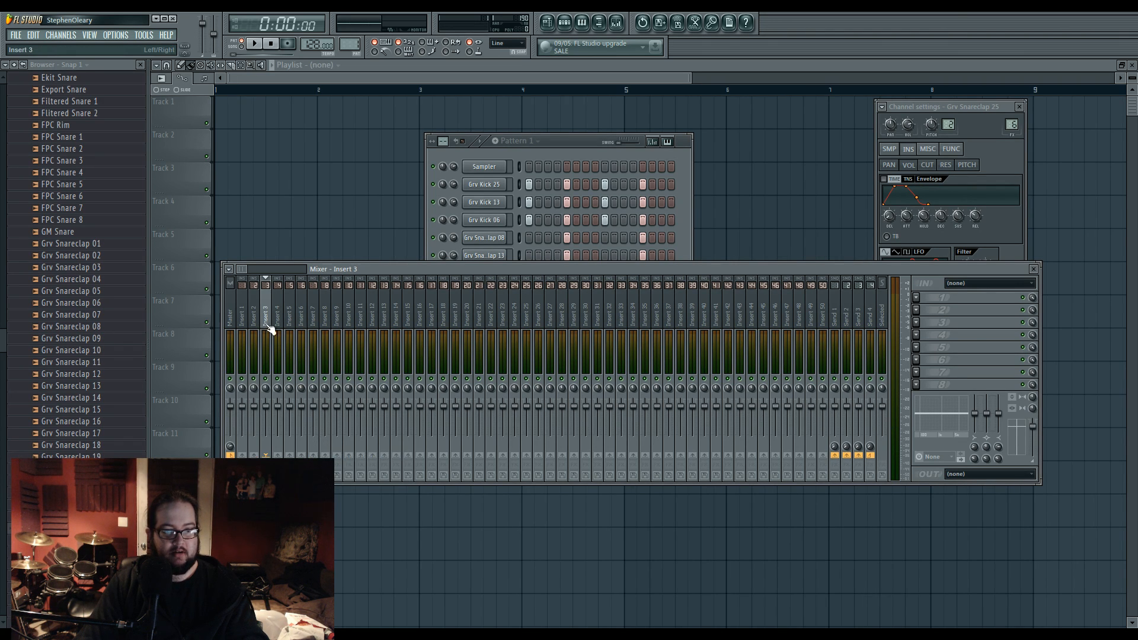
{"action": "key", "text": "Right"}
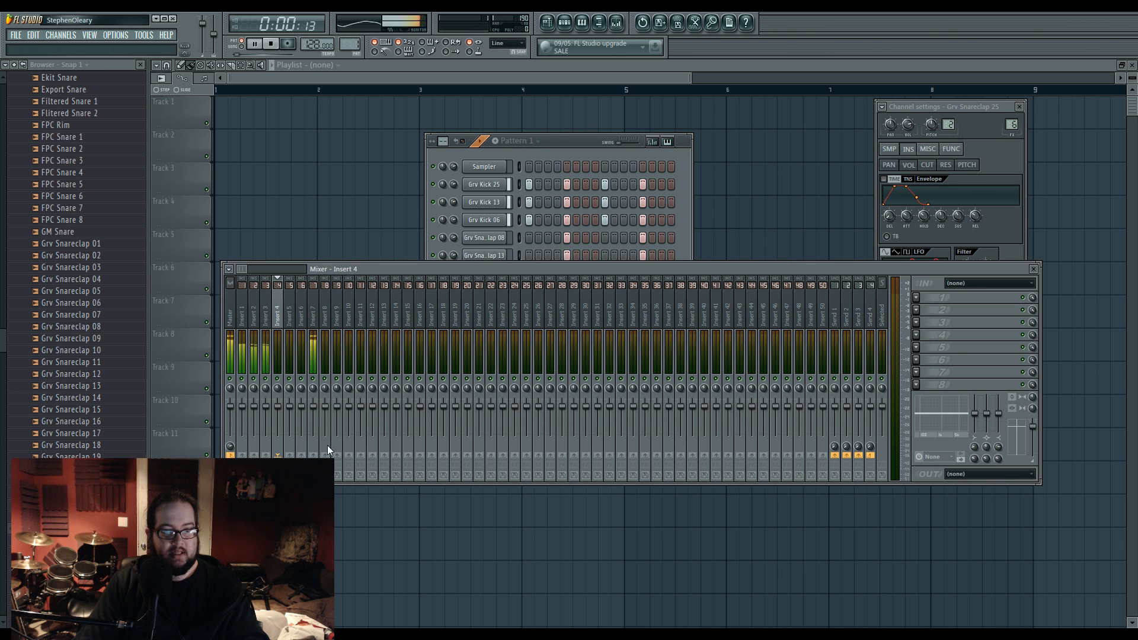
{"action": "left_click", "coordinate": [293, 323]}
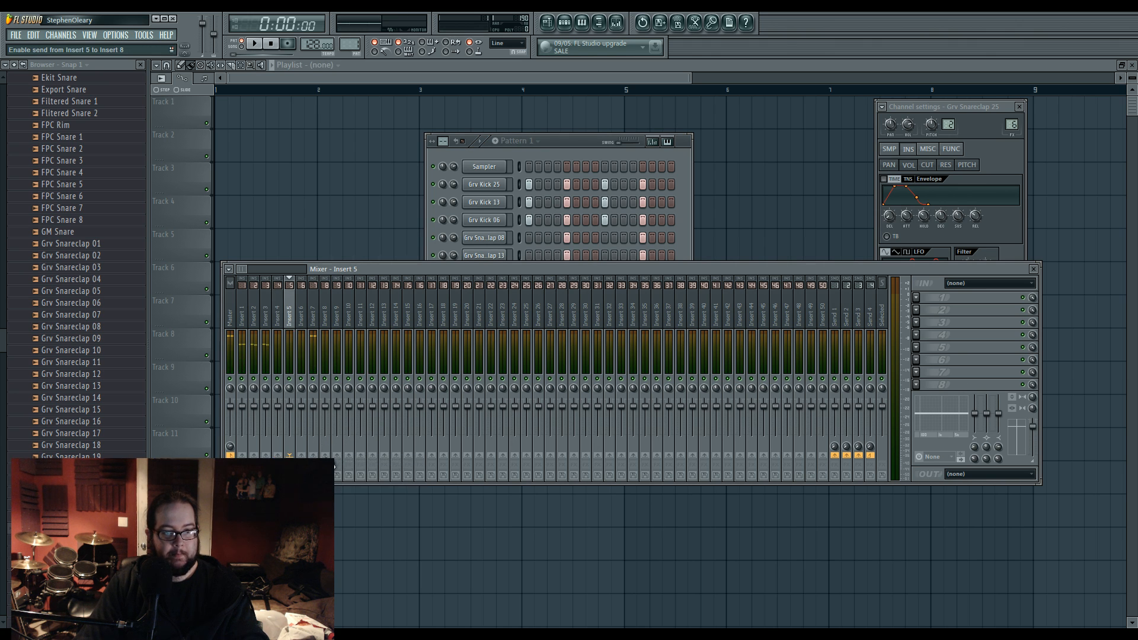
{"action": "left_click", "coordinate": [302, 323]}
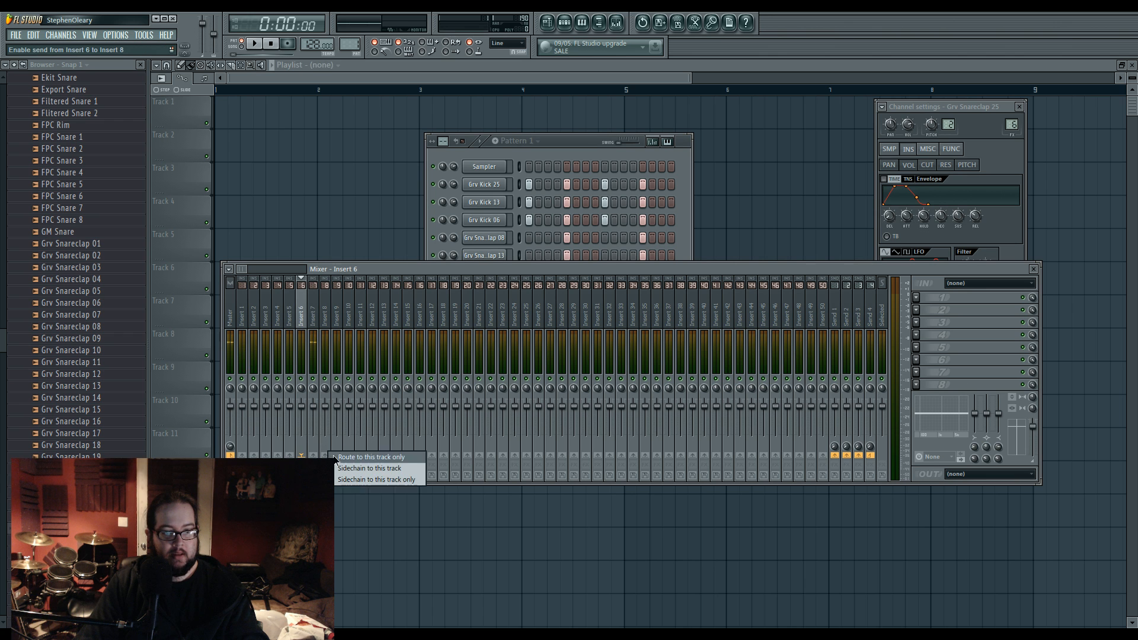
Step: Rename mixer Insert 7 to Kick and Insert 8 to Snare
{"action": "left_click", "coordinate": [316, 314]}
{"action": "double_click", "coordinate": [316, 313]}
{"action": "type", "text": "Kick"}
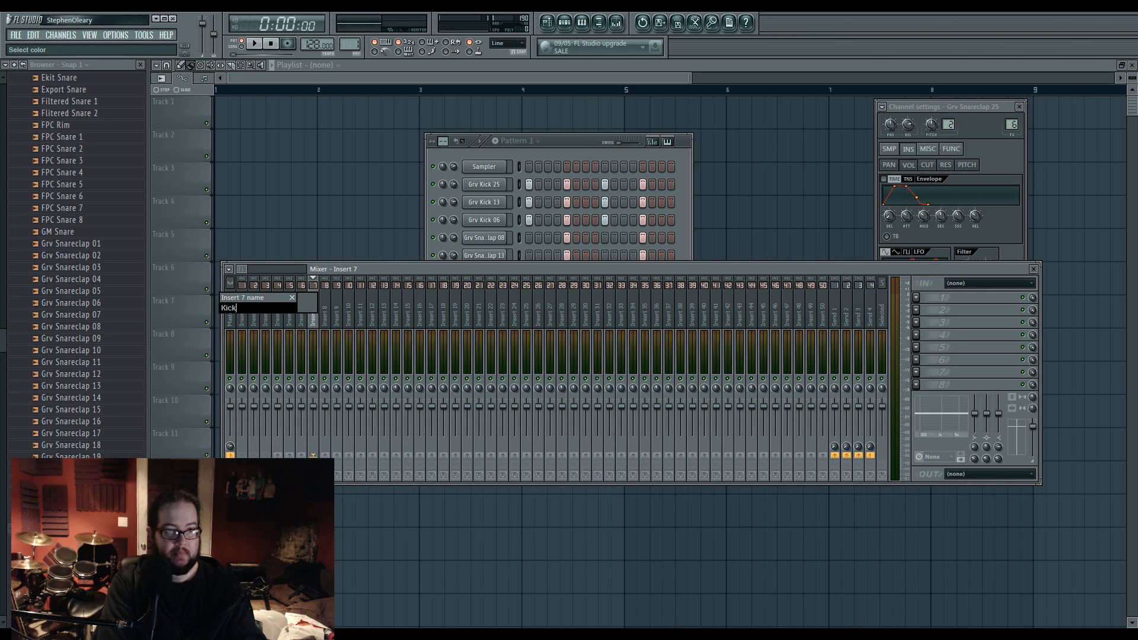
{"action": "key", "text": "Tab"}
{"action": "type", "text": "Snare"}
{"action": "key", "text": "Return"}
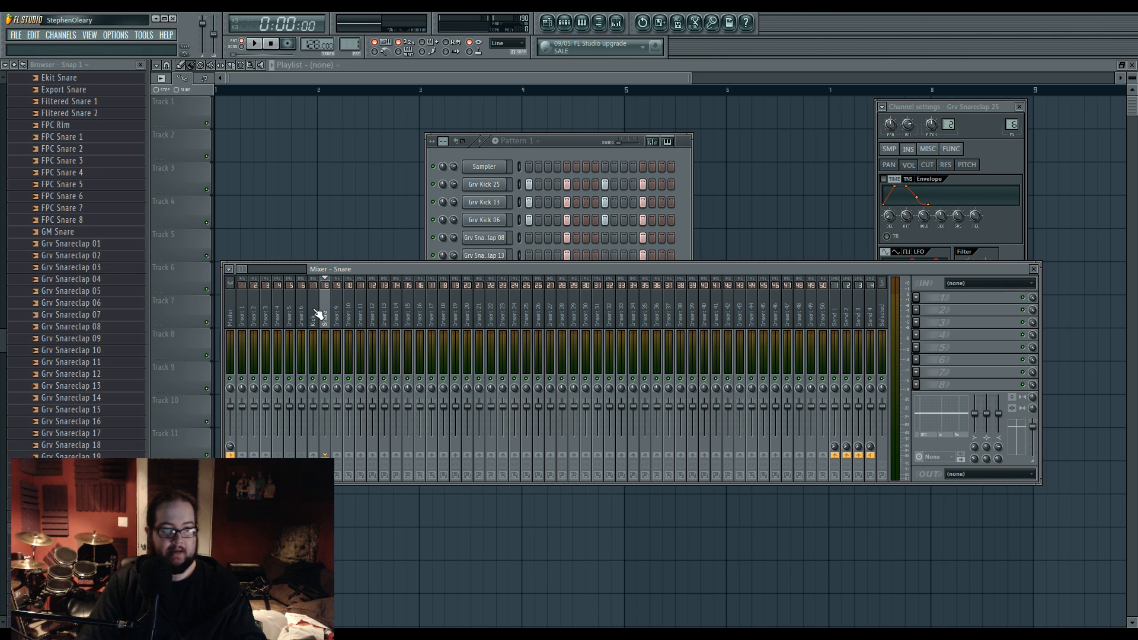
Step: Open the sample settings of the Grv Kick 25 channel and set its time stretching mode to Pro default
{"action": "left_click", "coordinate": [243, 318]}
{"action": "left_click", "coordinate": [491, 185]}
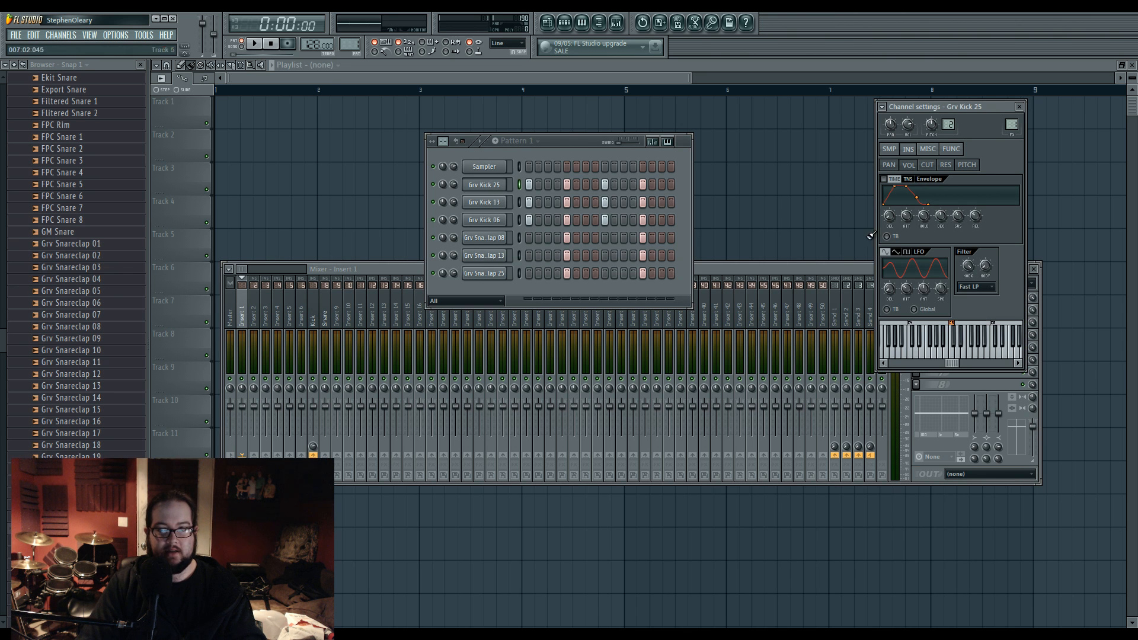
{"action": "left_click", "coordinate": [890, 149]}
{"action": "left_click", "coordinate": [256, 365]}
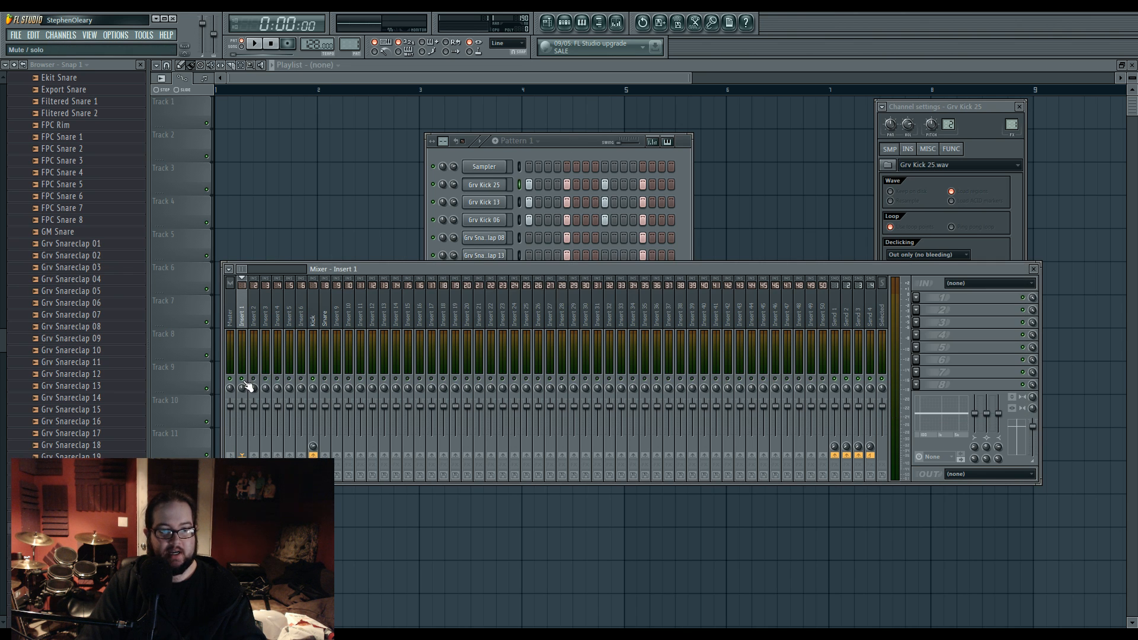
{"action": "left_click", "coordinate": [501, 186]}
{"action": "left_click", "coordinate": [943, 387]}
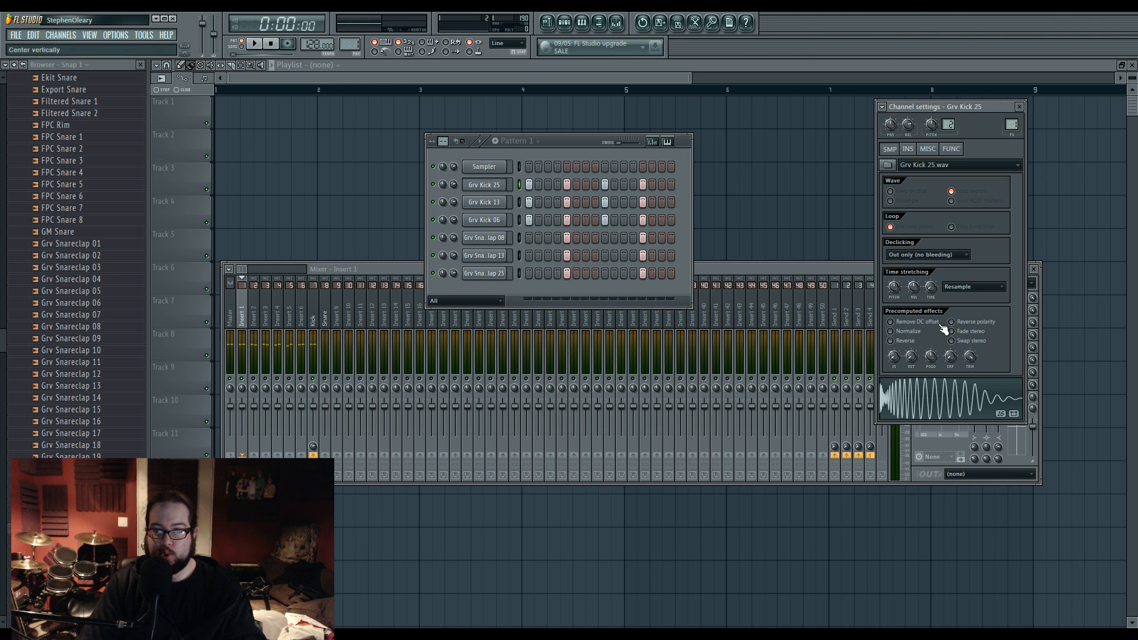
{"action": "left_click", "coordinate": [973, 287]}
{"action": "left_click", "coordinate": [961, 313]}
Step: Adjust the time stretch multiplier of Grv Kick 25, auditioning the sample after each change
{"action": "left_click_drag", "start_coordinate": [914, 287], "coordinate": [914, 296]}
{"action": "left_click", "coordinate": [932, 407]}
{"action": "left_click", "coordinate": [930, 408]}
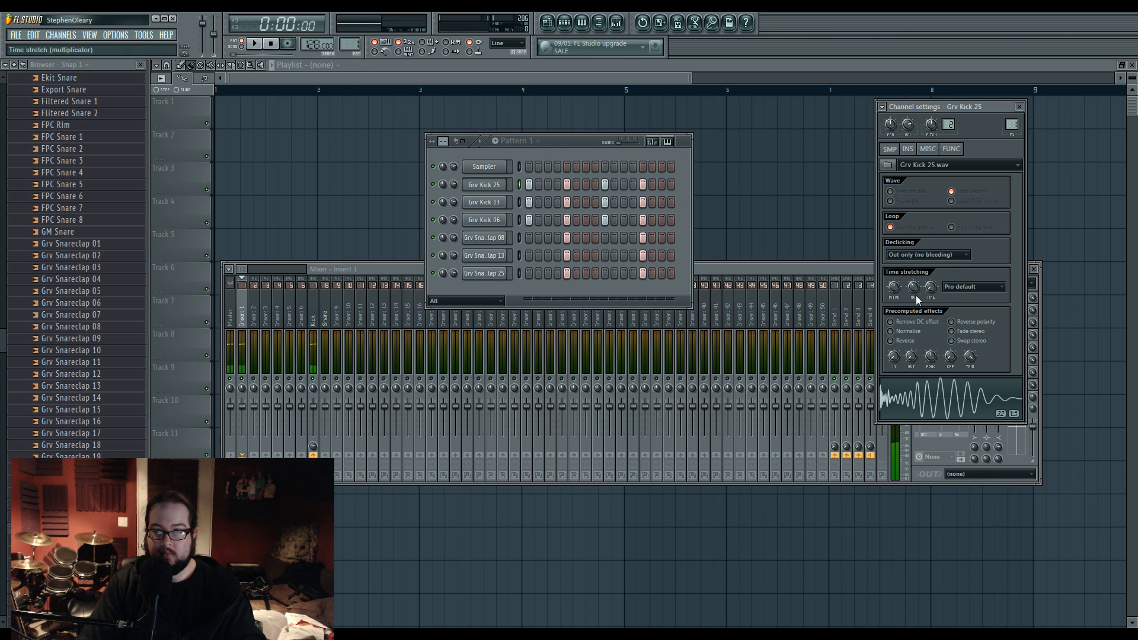
{"action": "left_click", "coordinate": [940, 402]}
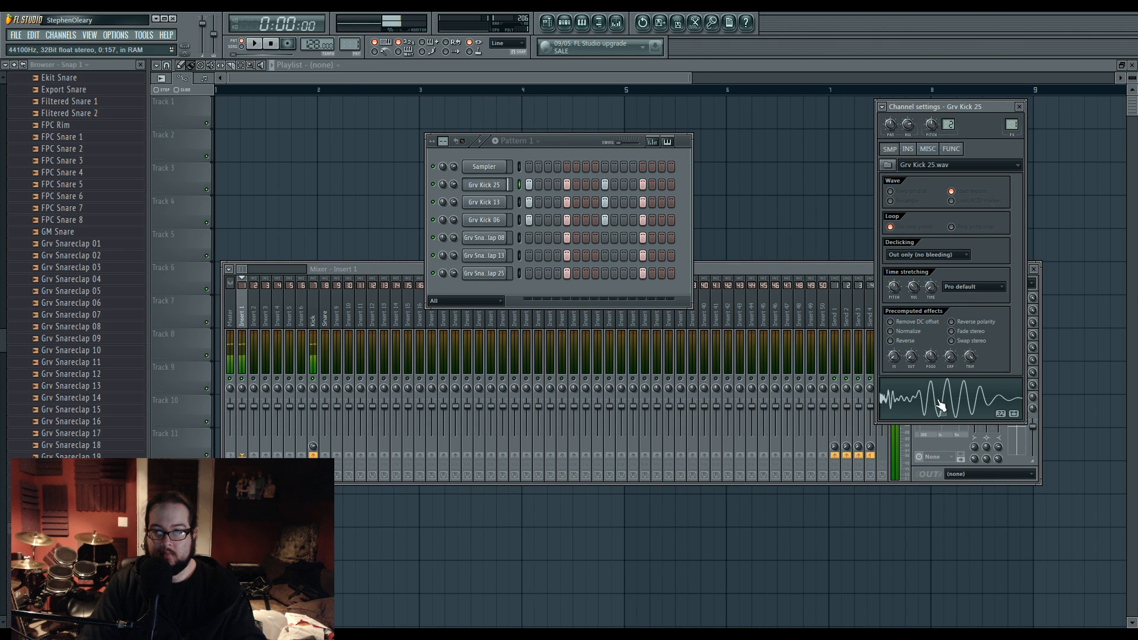
{"action": "left_click_drag", "start_coordinate": [914, 289], "coordinate": [914, 291]}
{"action": "left_click", "coordinate": [933, 408]}
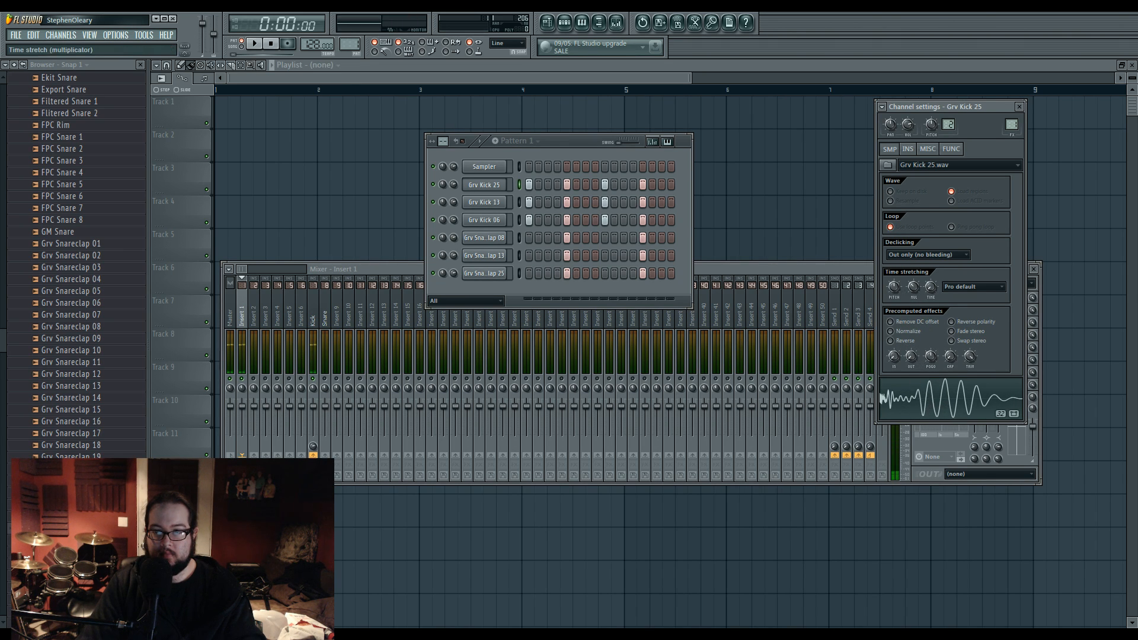
{"action": "left_click", "coordinate": [927, 402]}
{"action": "left_click", "coordinate": [915, 406]}
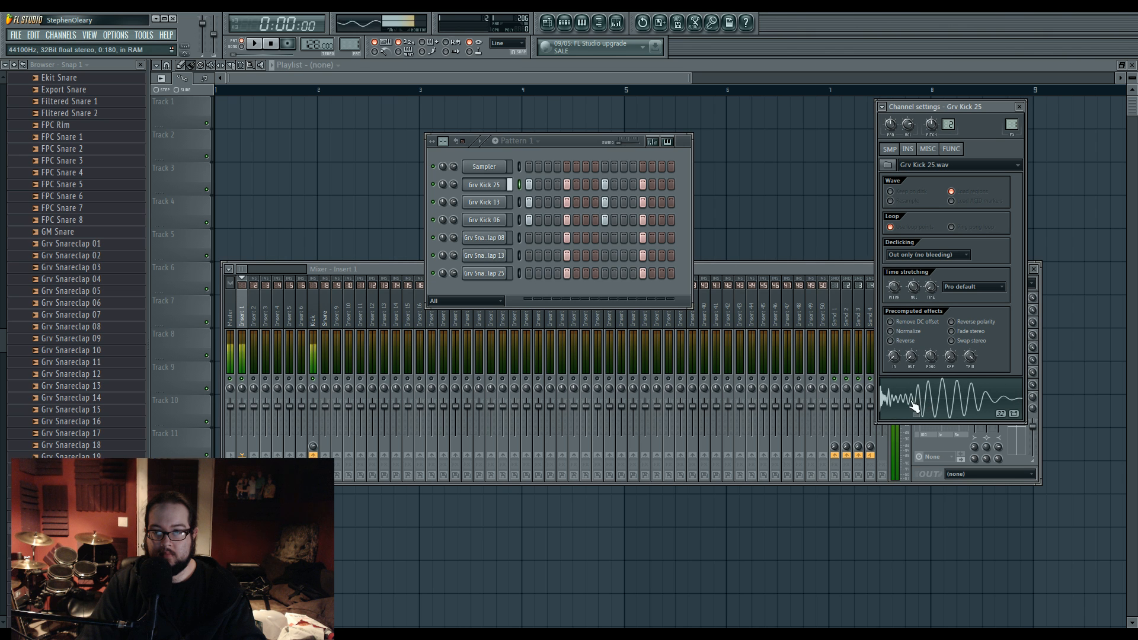
Step: Adjust the fade out of the Grv Kick 25 sample and audition it
{"action": "left_click_drag", "start_coordinate": [911, 356], "coordinate": [911, 338]}
{"action": "left_click", "coordinate": [922, 390]}
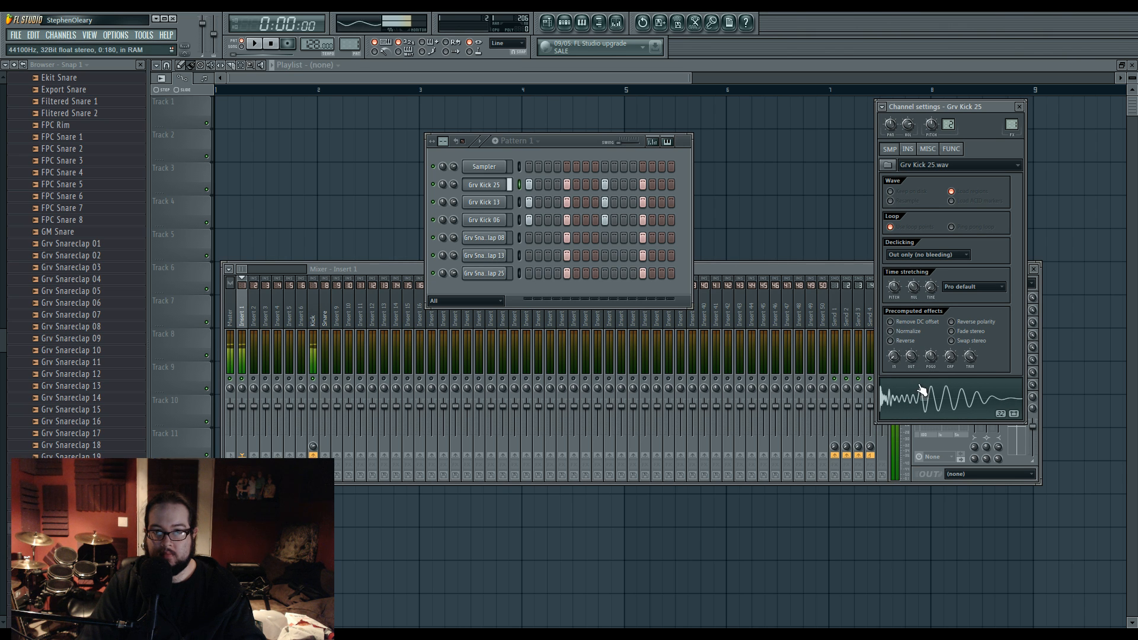
Step: Load Fruity Parametric EQ 2 into the first effect slot of mixer Insert 2
{"action": "left_click", "coordinate": [261, 380]}
{"action": "left_click", "coordinate": [254, 317]}
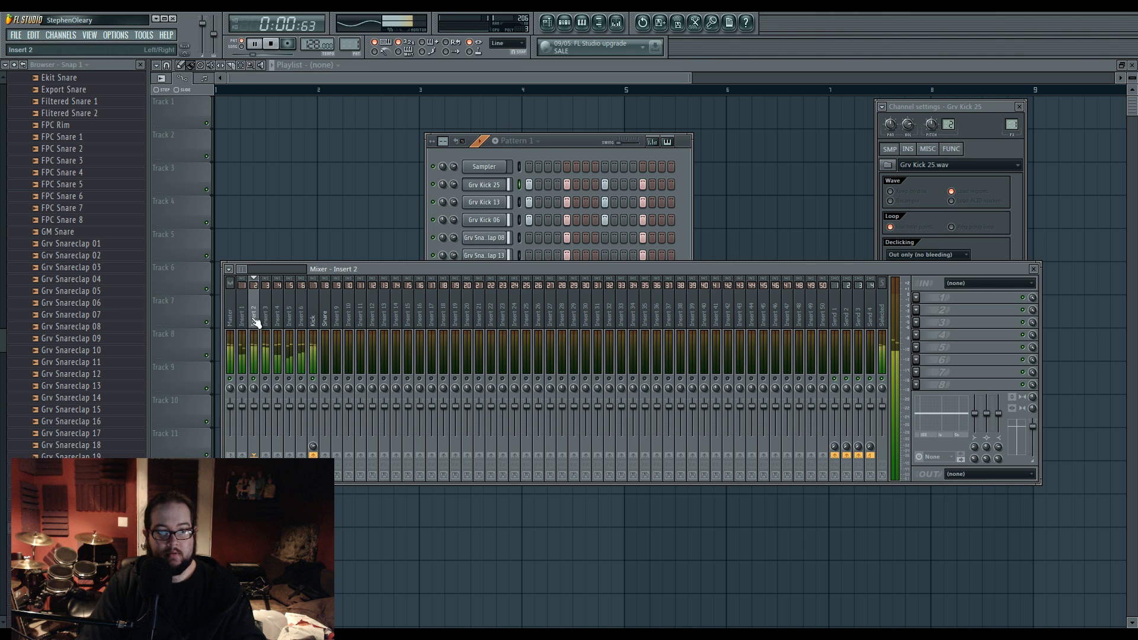
{"action": "left_click", "coordinate": [918, 298]}
{"action": "left_click", "coordinate": [1011, 372]}
{"action": "key", "text": "space"}
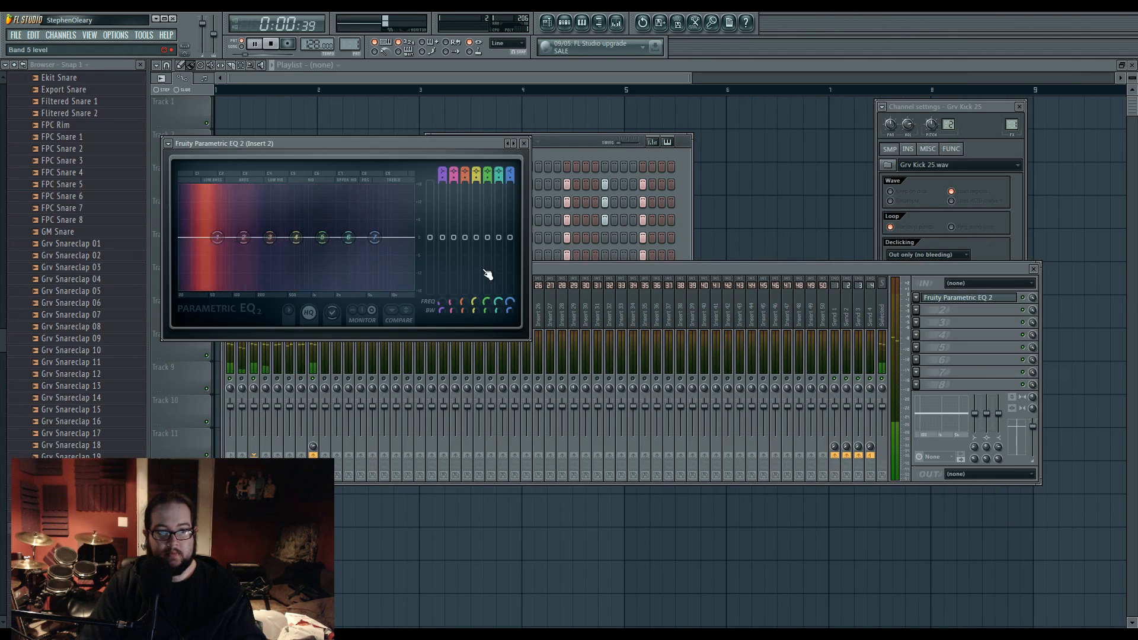
Step: Open the sample settings of the Grv Kick 13 channel and adjust its fade out, checking it in playback
{"action": "left_click", "coordinate": [568, 157]}
{"action": "left_click", "coordinate": [494, 206]}
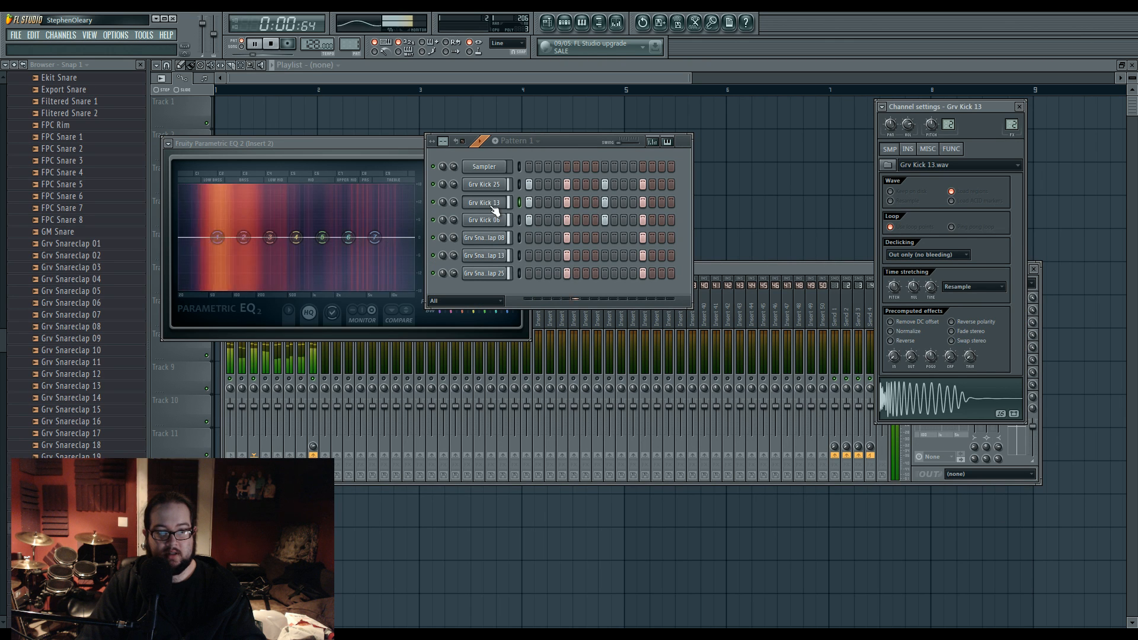
{"action": "key", "text": "space"}
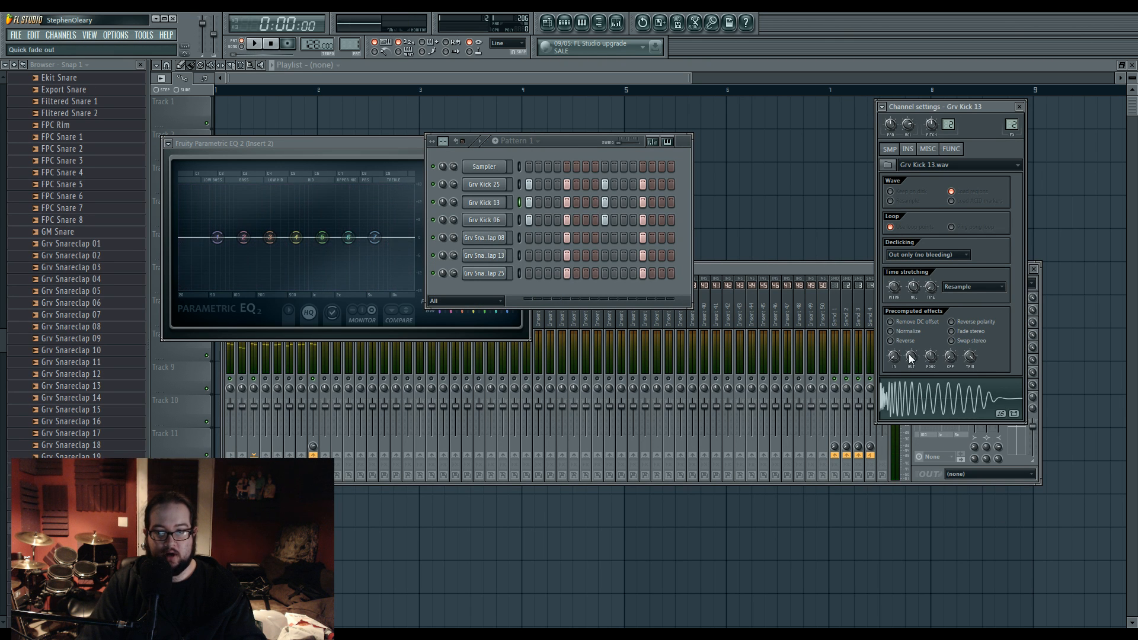
{"action": "key", "text": "space"}
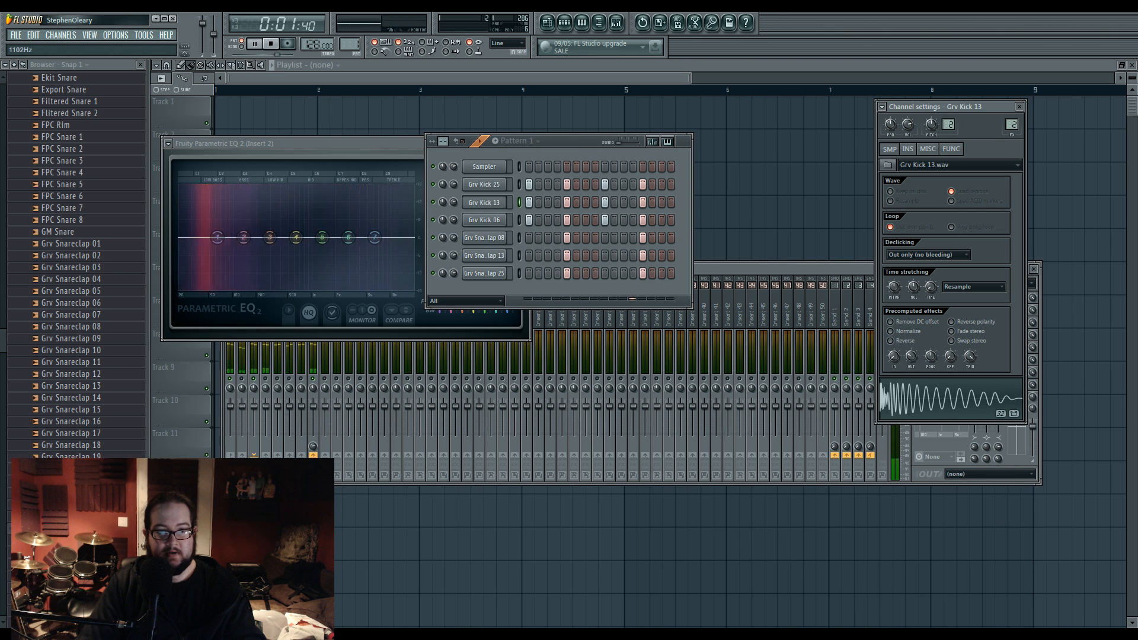
Step: Shape the Insert 2 equalizer with a low cut on band 2, a high boost on band 3 and a slight cut on band 6
{"action": "left_click_drag", "start_coordinate": [244, 237], "coordinate": [345, 246]}
{"action": "key", "text": "space"}
{"action": "left_click", "coordinate": [254, 379]}
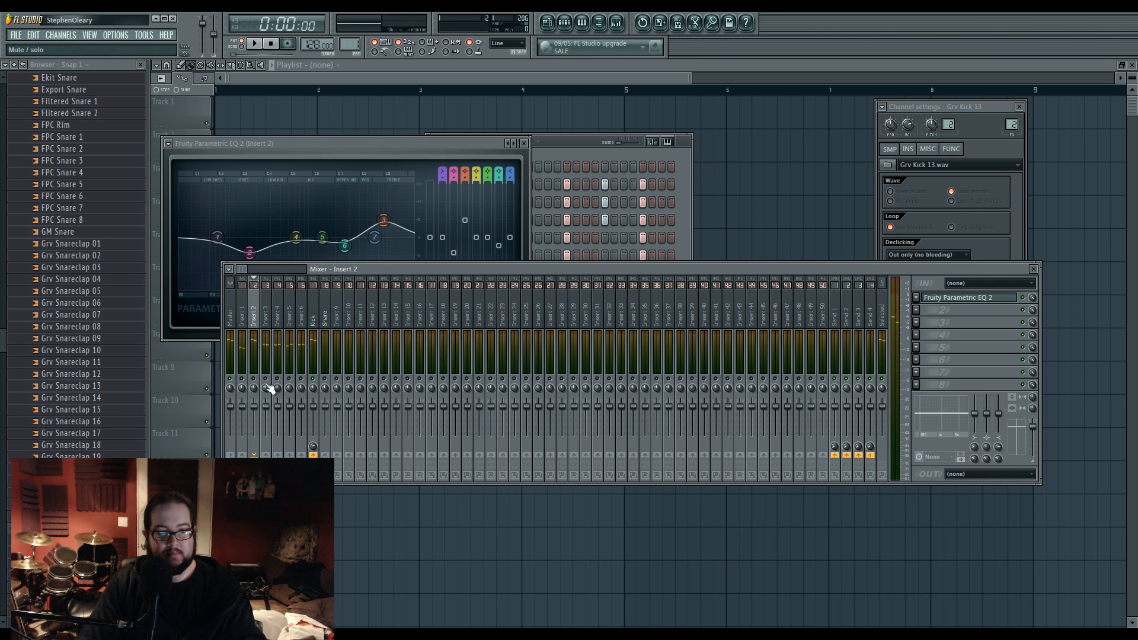
Step: Select mixer Insert 3 and open the sample settings of the Grv Kick 06 channel
{"action": "left_click", "coordinate": [271, 330]}
{"action": "key", "text": "space"}
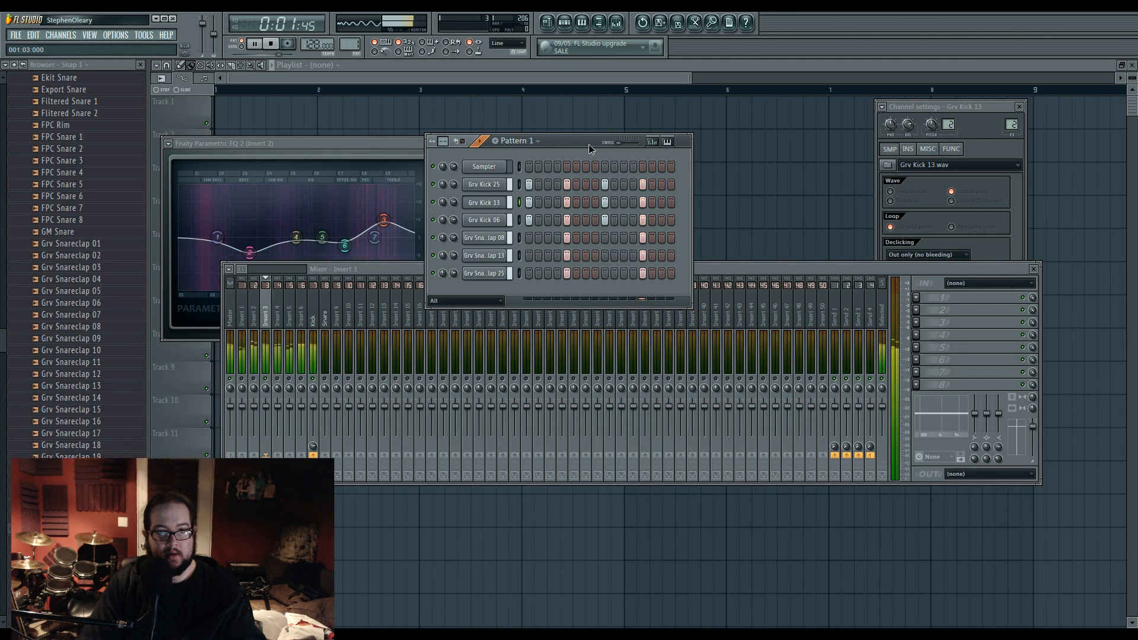
{"action": "left_click", "coordinate": [589, 144]}
{"action": "left_click", "coordinate": [493, 224]}
{"action": "left_click", "coordinate": [839, 282]}
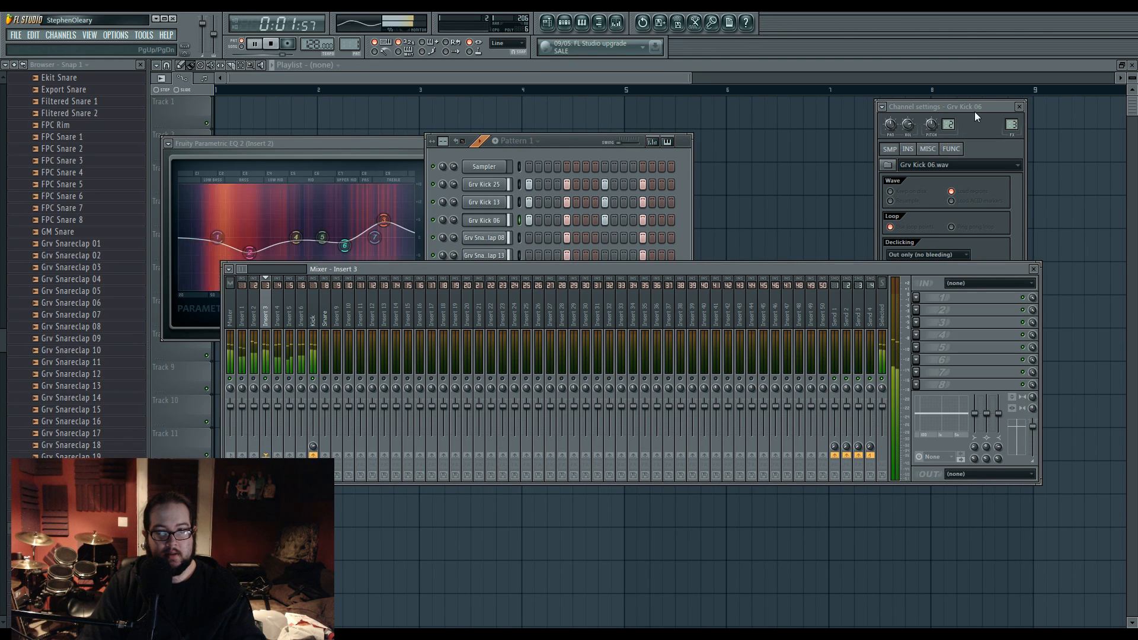
{"action": "left_click", "coordinate": [976, 112]}
{"action": "key", "text": "space"}
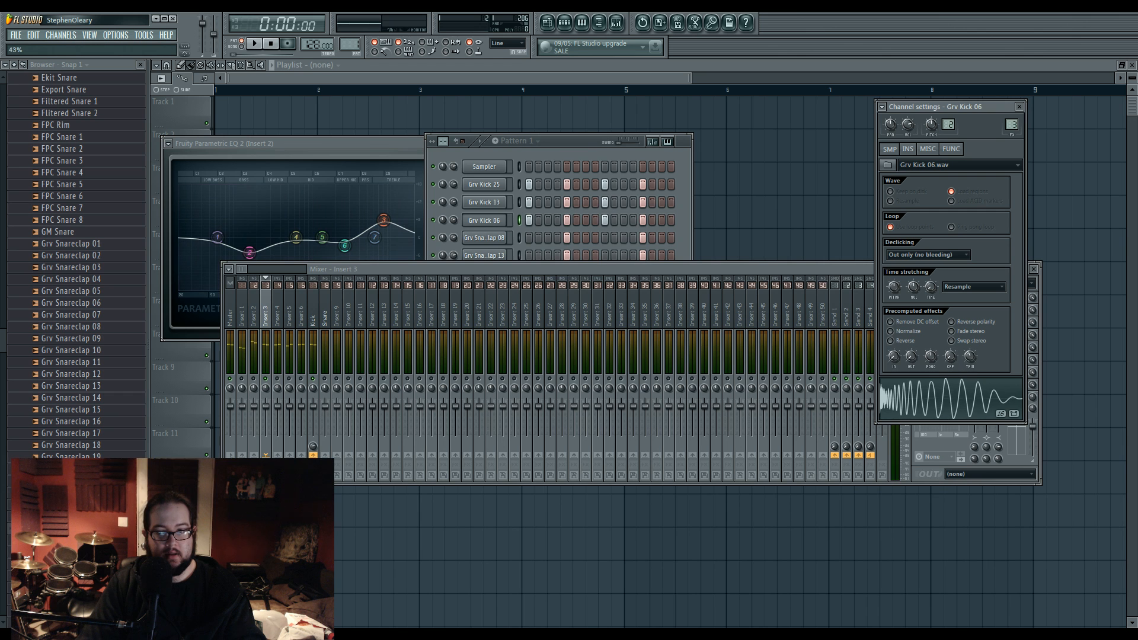
Step: Normalize the Grv Kick 06 sample, leaving it unreversed, and adjust its fade out during playback
{"action": "key", "text": "space"}
{"action": "left_click", "coordinate": [906, 342]}
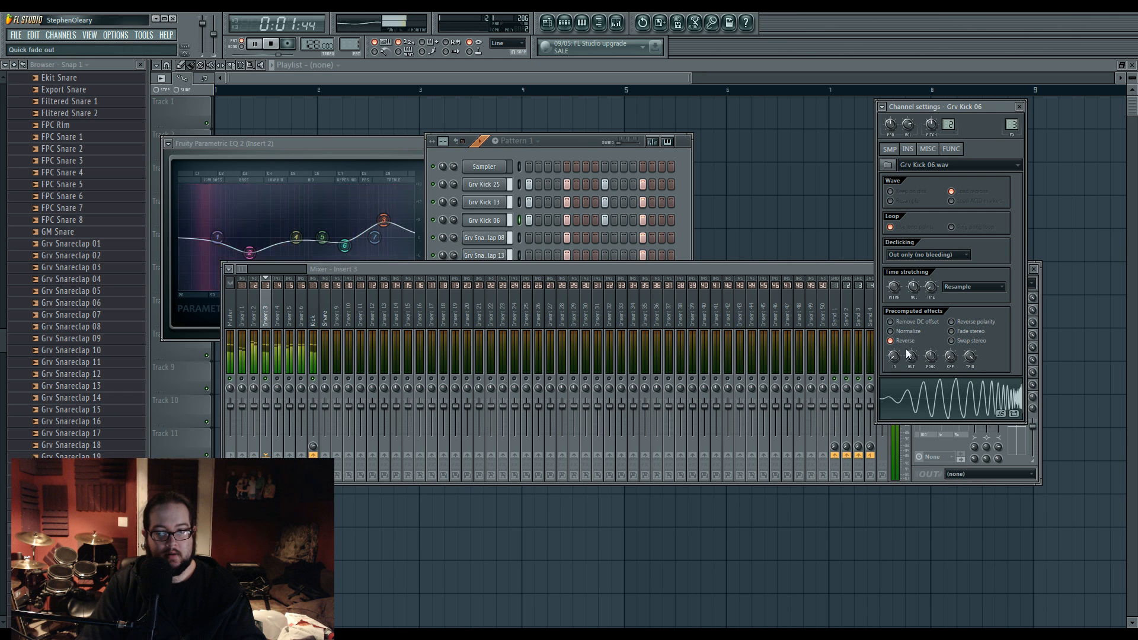
{"action": "left_click", "coordinate": [910, 342]}
{"action": "left_click", "coordinate": [911, 334]}
{"action": "left_click_drag", "start_coordinate": [911, 356], "coordinate": [912, 338]}
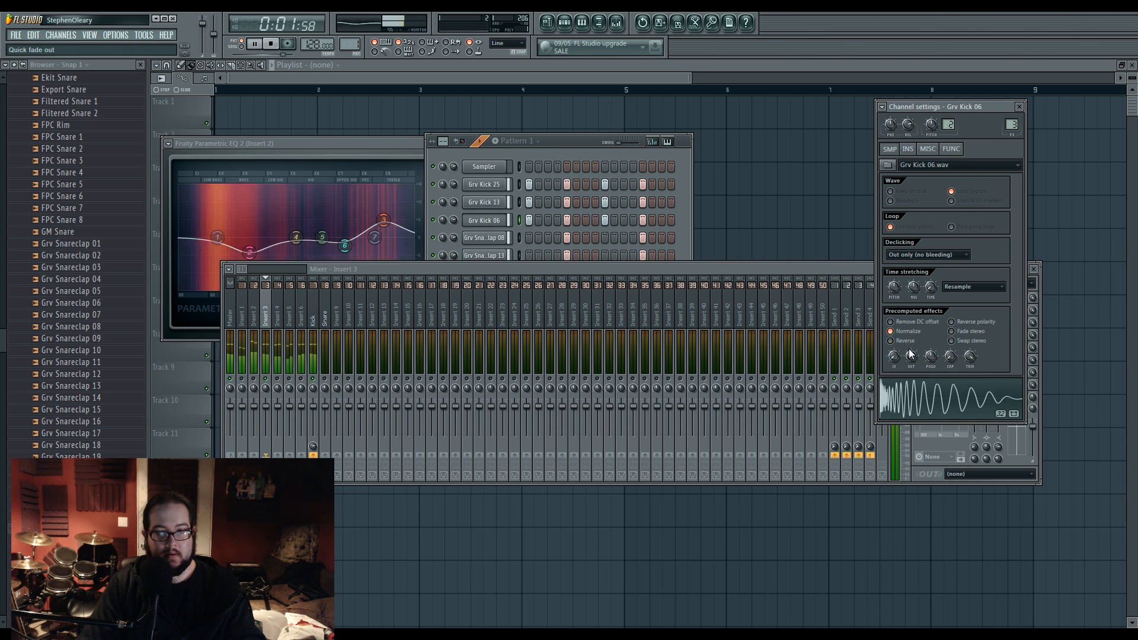
Step: Toggle the mute state of mixer Inserts 2 and 1 during playback to compare the kick layers
{"action": "left_click", "coordinate": [254, 379]}
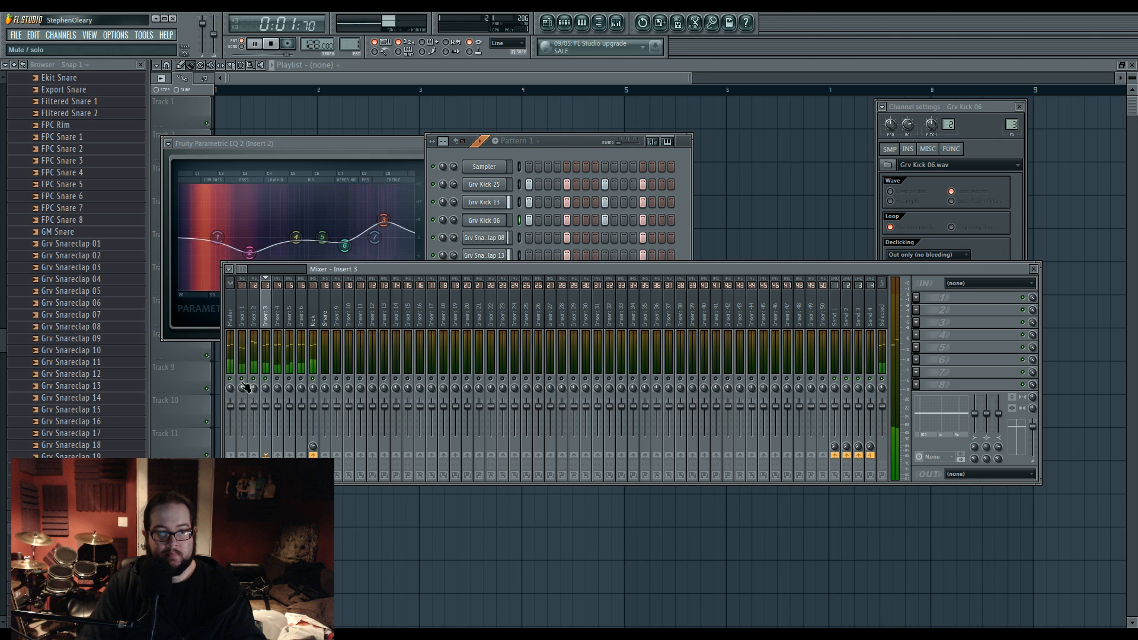
{"action": "left_click", "coordinate": [242, 379]}
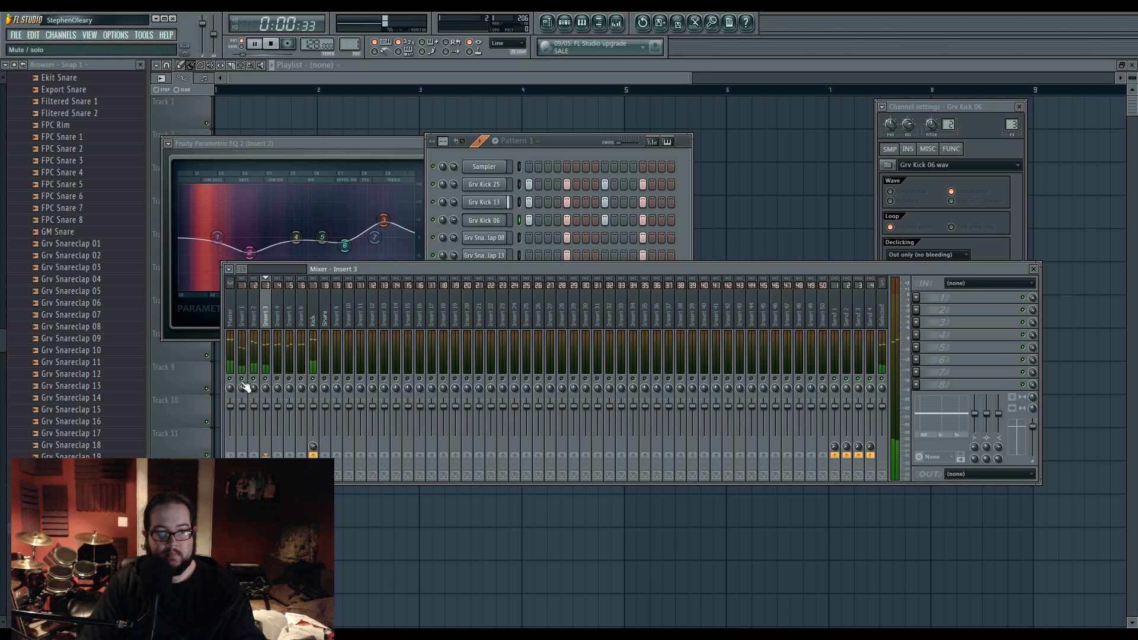
{"action": "key", "text": "space"}
Step: Try reversed polarity on Grv Kick 06, Grv Kick 13 and Grv Kick 25 in turn while the pattern plays
{"action": "left_click", "coordinate": [479, 222]}
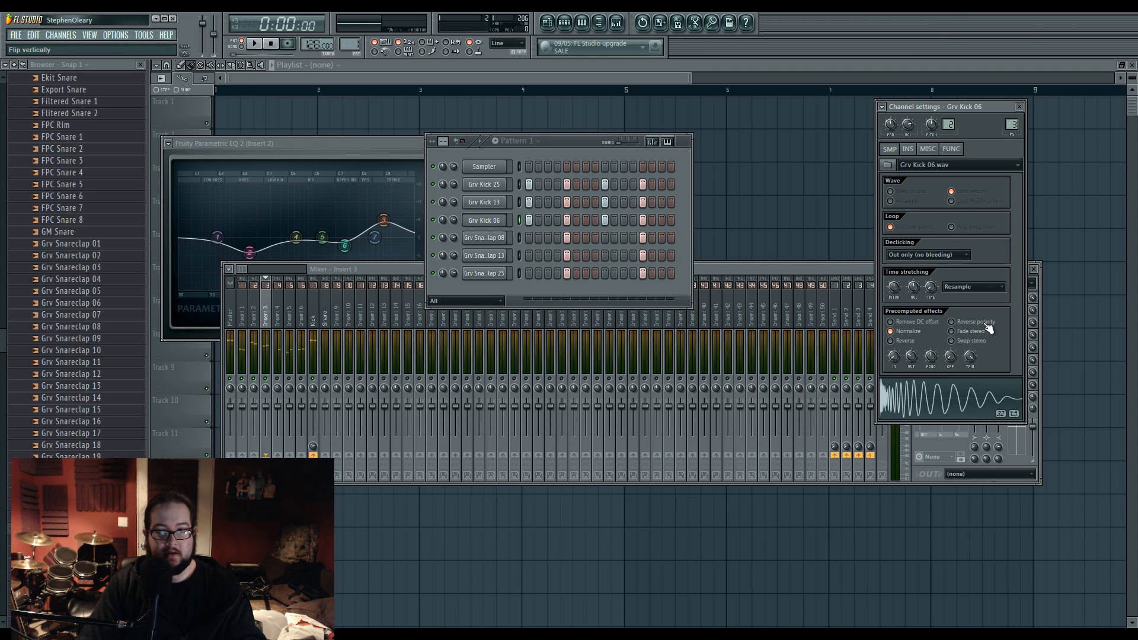
{"action": "key", "text": "space"}
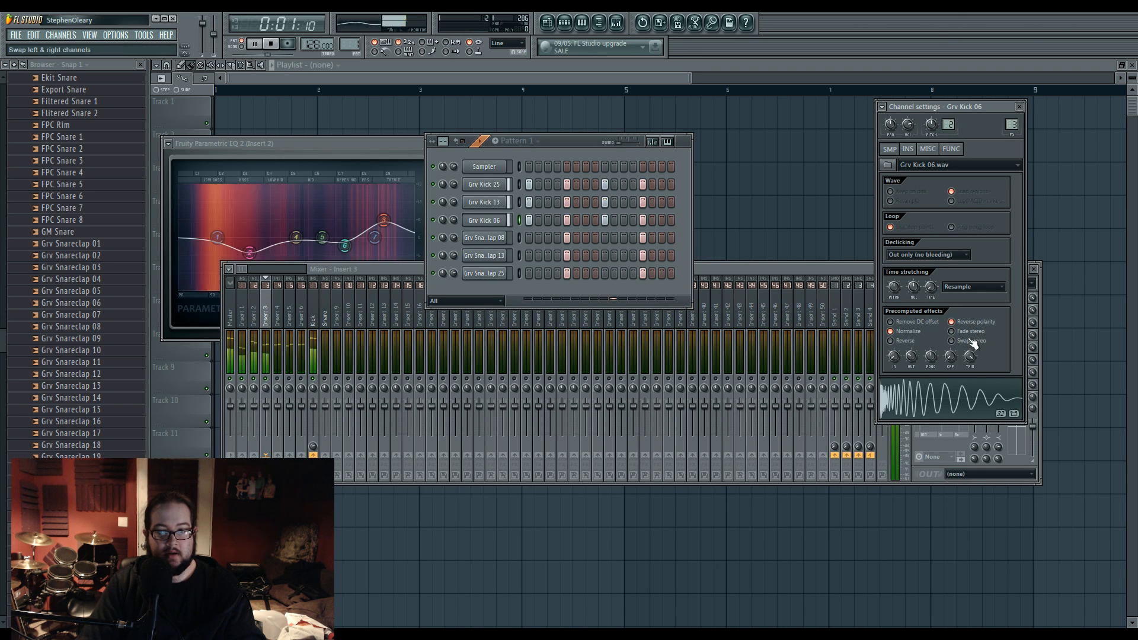
{"action": "left_click", "coordinate": [486, 203]}
{"action": "left_click", "coordinate": [967, 324]}
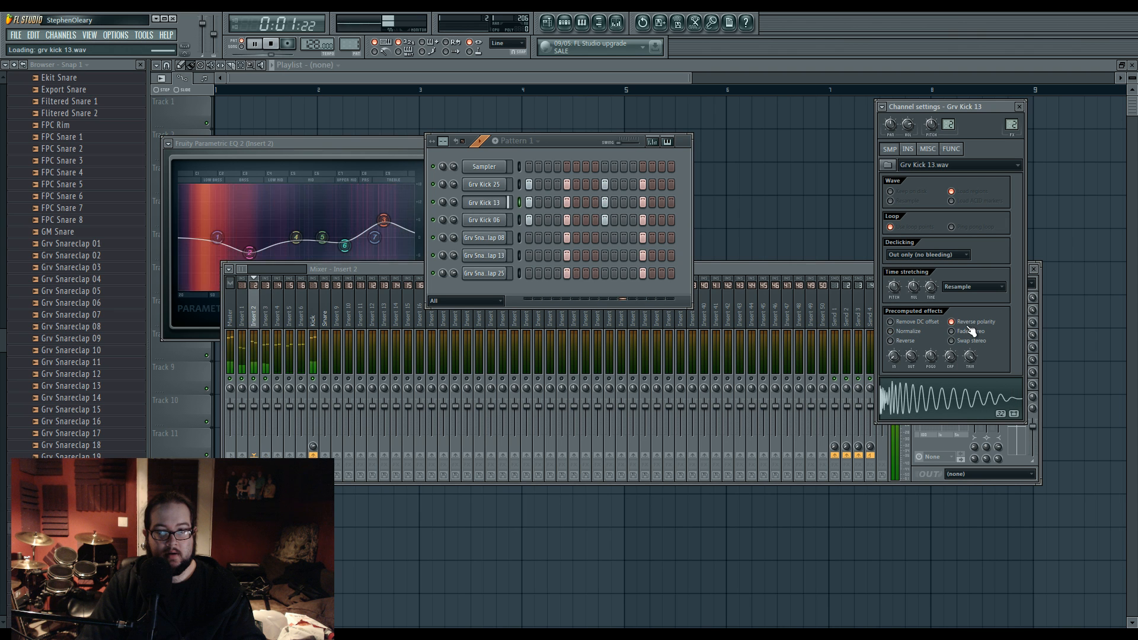
{"action": "left_click", "coordinate": [969, 324]}
{"action": "left_click", "coordinate": [484, 184]}
{"action": "left_click", "coordinate": [960, 322]}
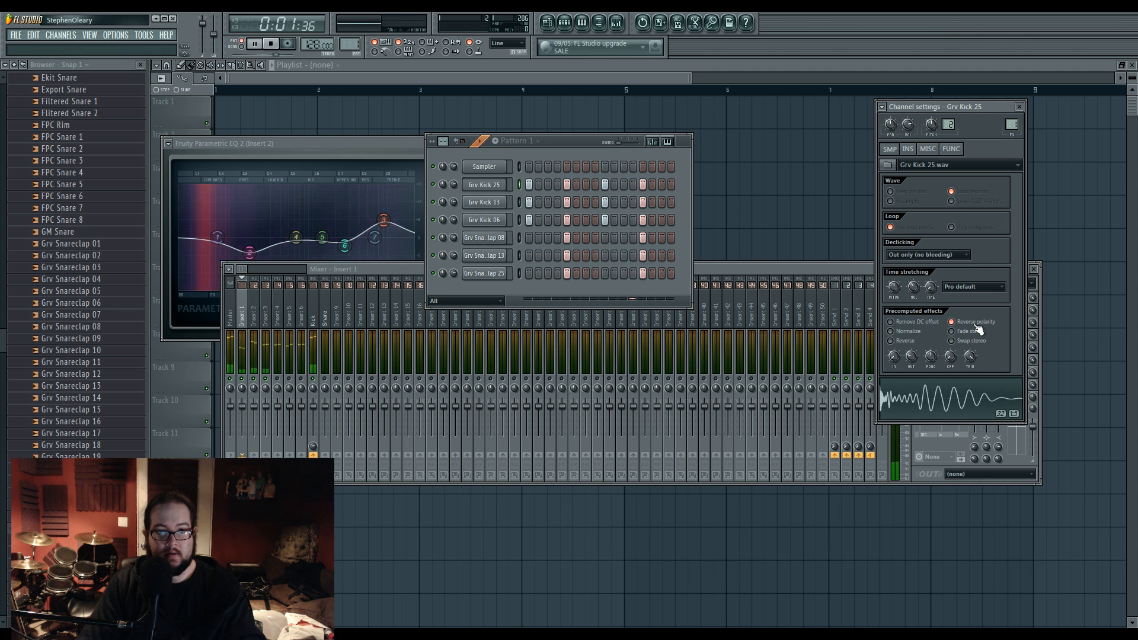
{"action": "key", "text": "space"}
Step: Review the mixer controls of Inserts 1 to 3 and listen to the layered pattern
{"action": "left_click", "coordinate": [254, 325]}
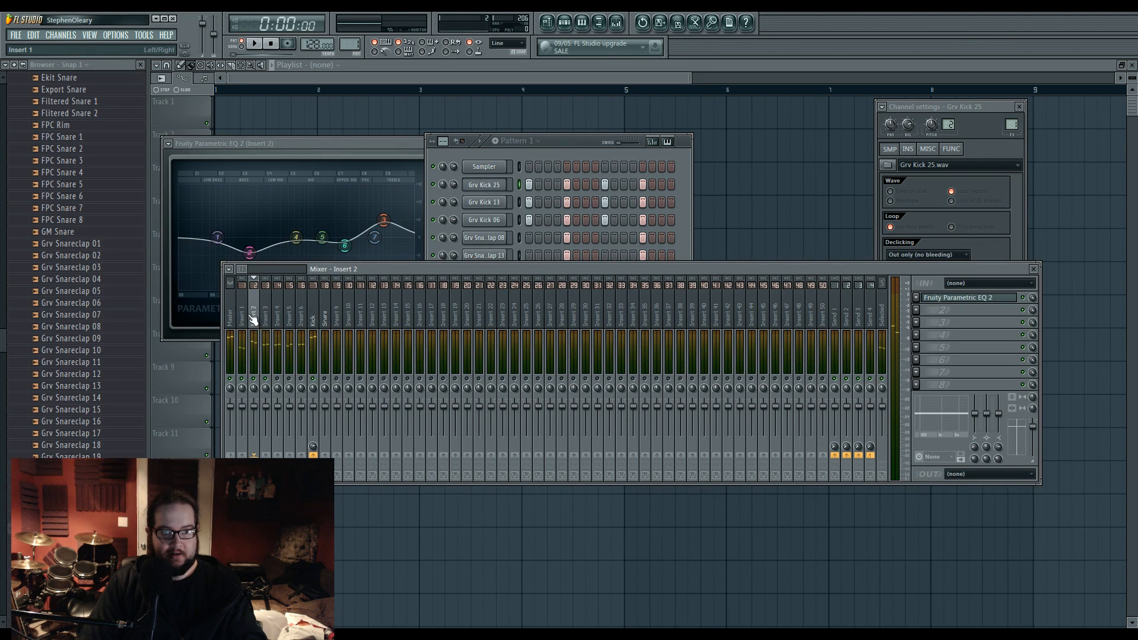
{"action": "left_click", "coordinate": [265, 321]}
{"action": "left_click", "coordinate": [251, 324]}
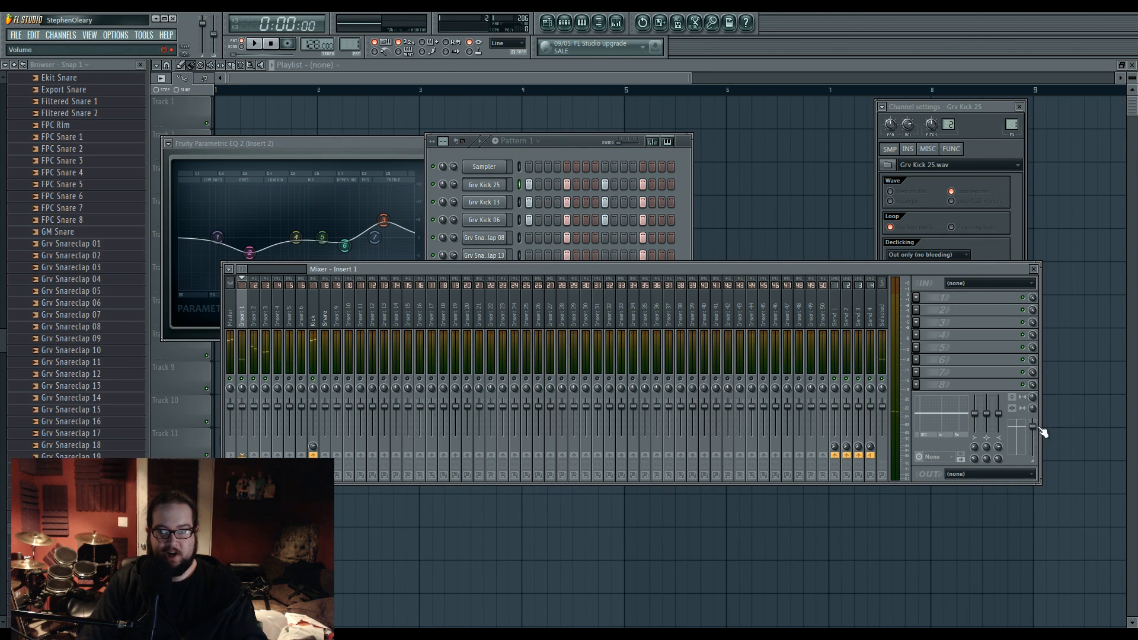
{"action": "left_click", "coordinate": [258, 326]}
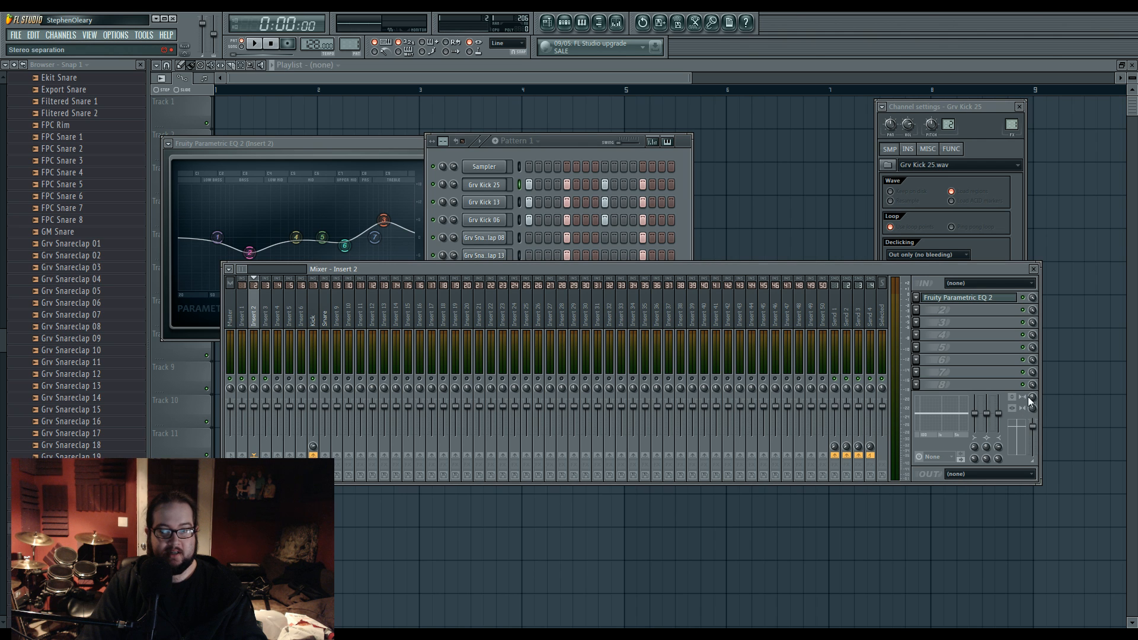
{"action": "left_click", "coordinate": [270, 322]}
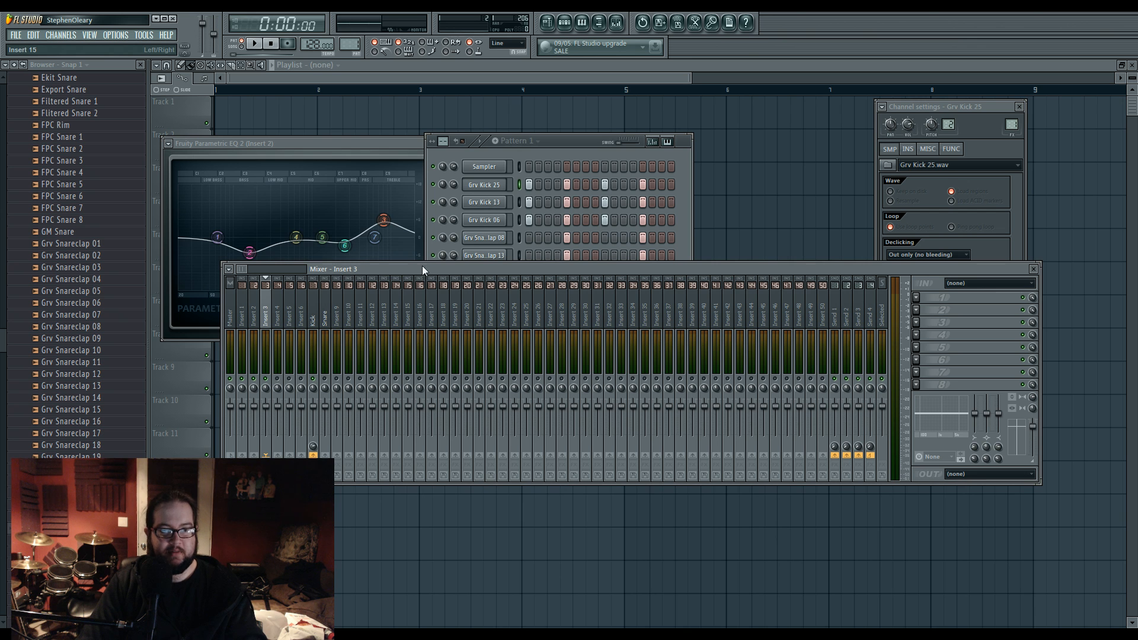
{"action": "key", "text": "space"}
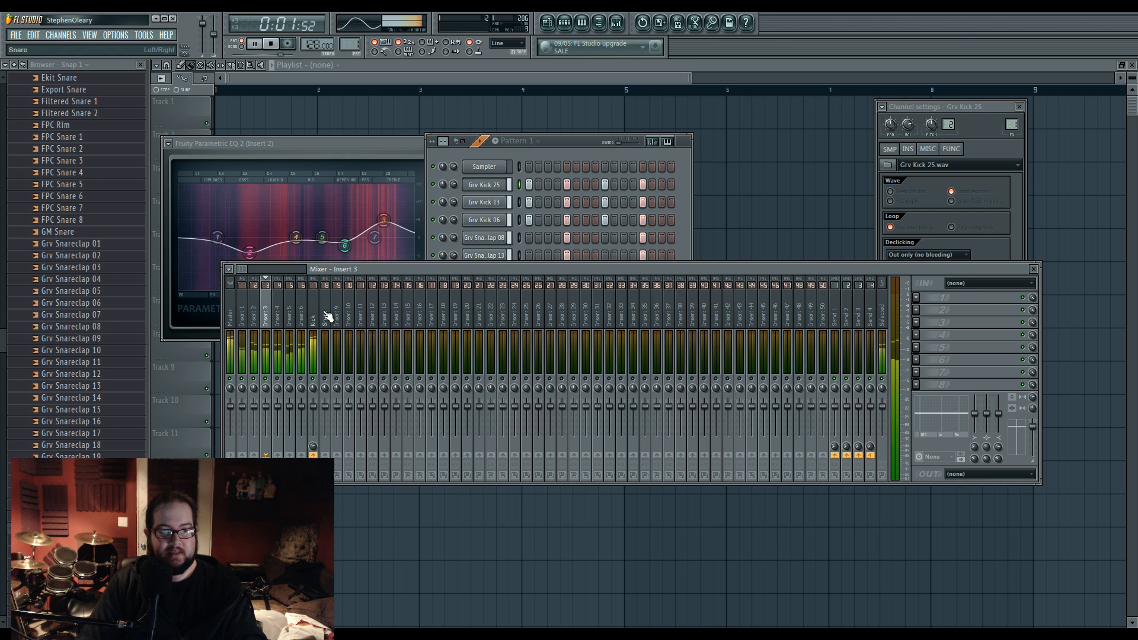
{"action": "key", "text": "space"}
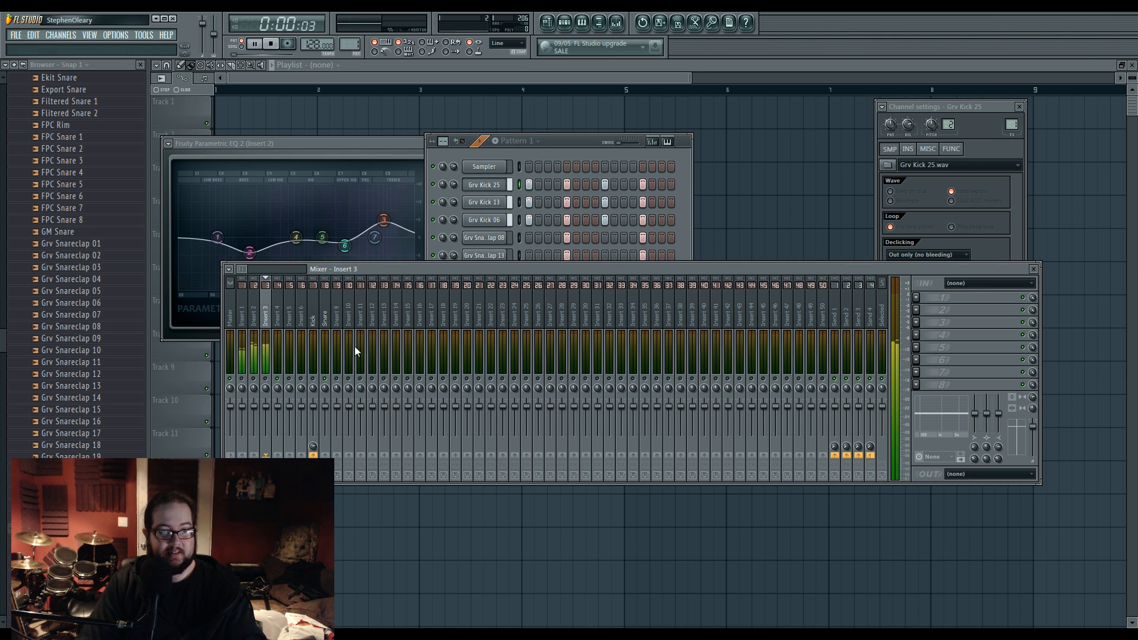
Step: Load Fruity Parametric EQ 2 into the first effect slot of mixer Insert 4
{"action": "left_click", "coordinate": [279, 323]}
{"action": "left_click", "coordinate": [916, 297]}
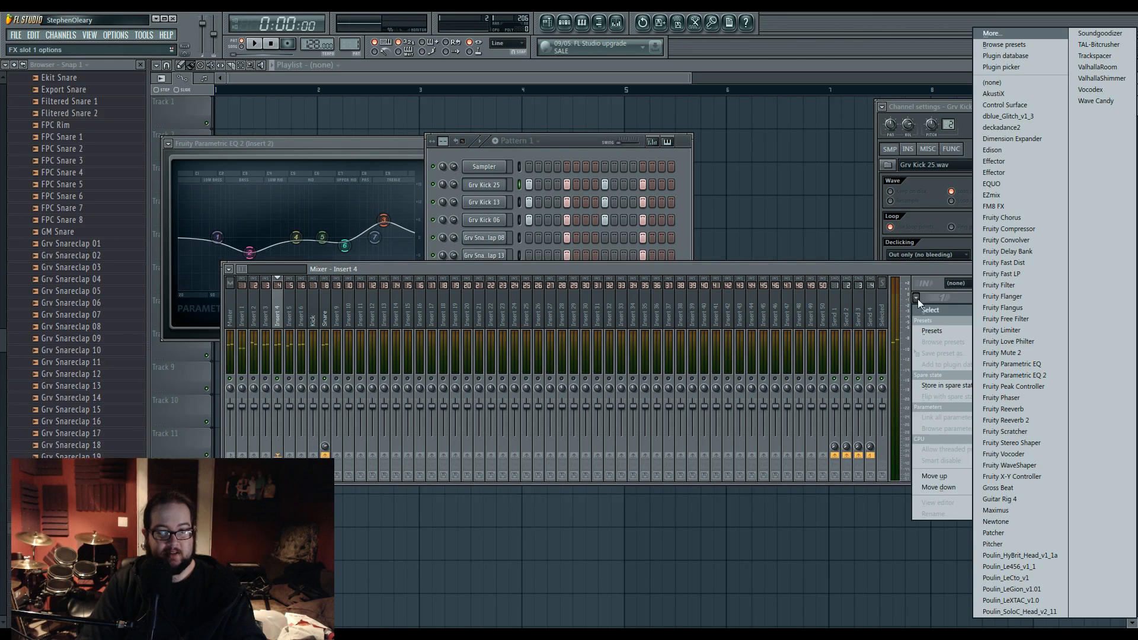
{"action": "left_click", "coordinate": [1024, 373]}
{"action": "key", "text": "space"}
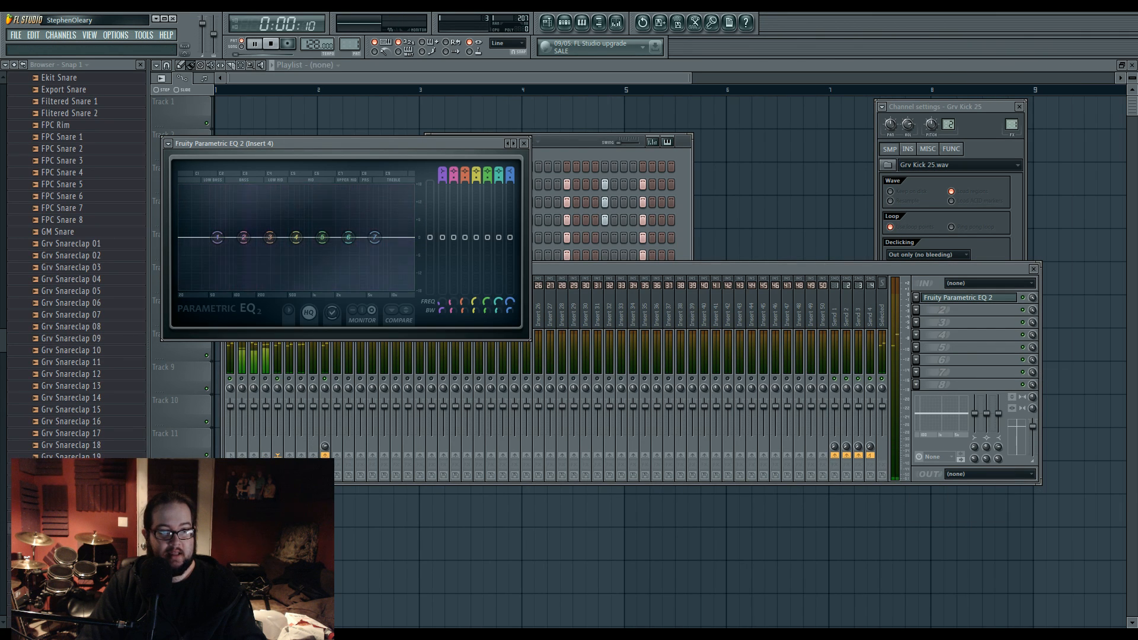
{"action": "key", "text": "space"}
Step: Open the sample settings of the Grv Snareclap 08 channel and audition its sample
{"action": "left_click", "coordinate": [571, 137]}
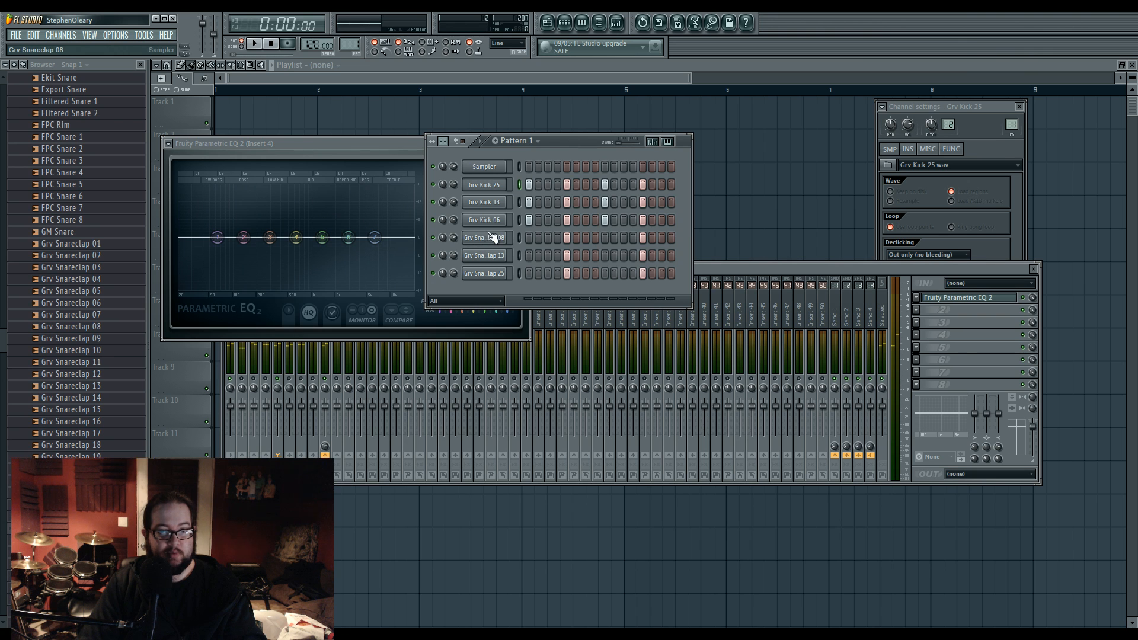
{"action": "left_click", "coordinate": [502, 237]}
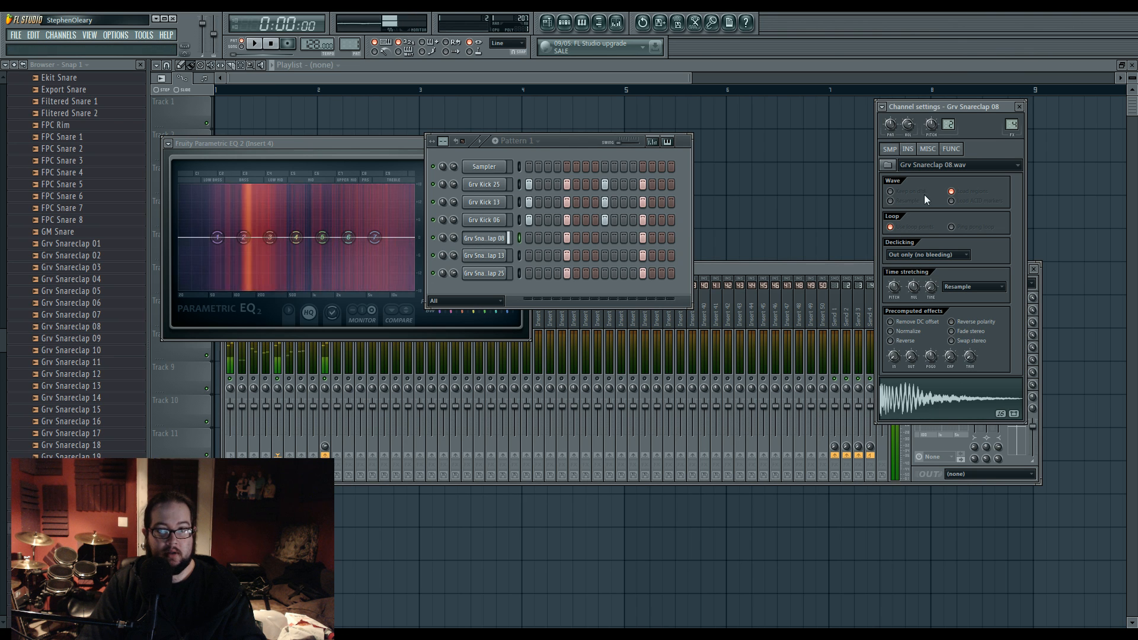
{"action": "left_click", "coordinate": [914, 400]}
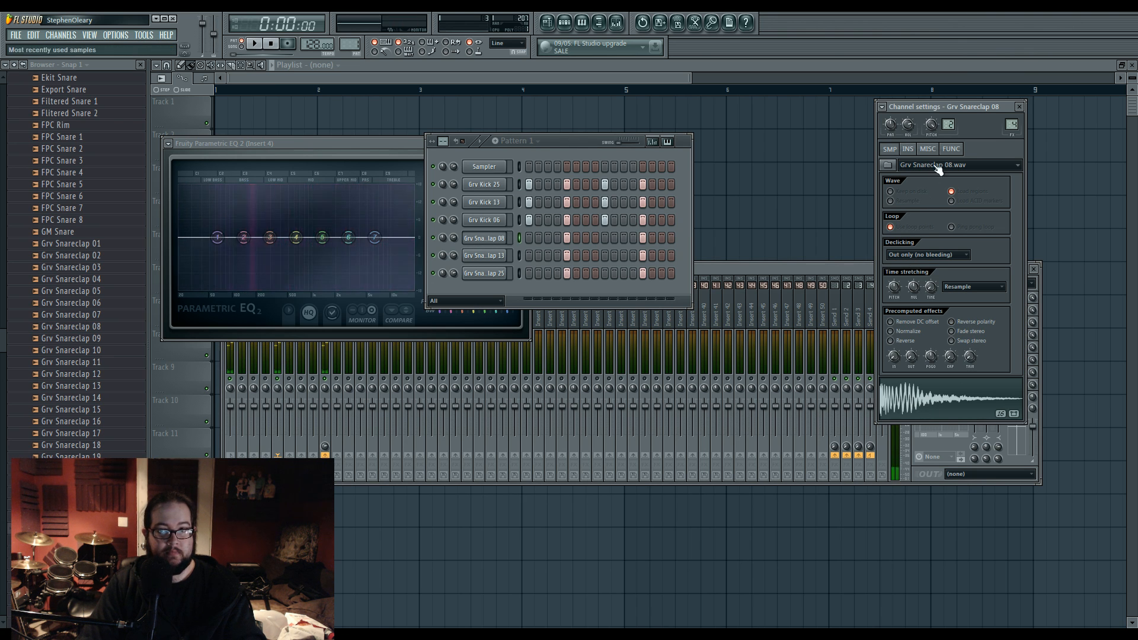
{"action": "key", "text": "space"}
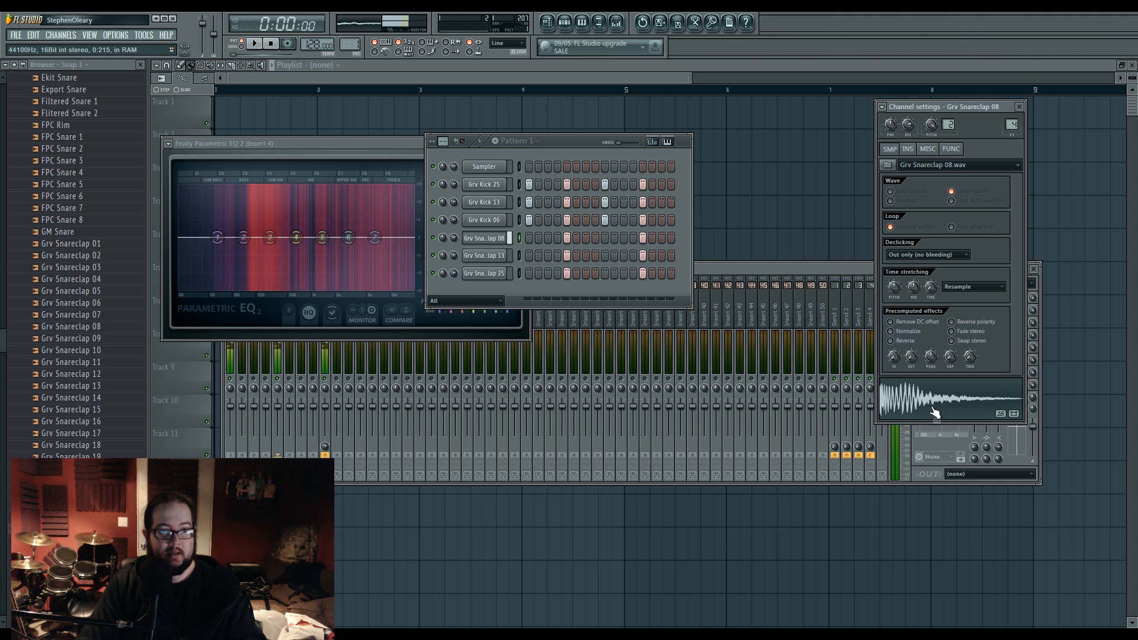
{"action": "key", "text": "space"}
Step: Change band 1 of the Insert 4 equalizer to high pass at about 167 Hz with 31% bandwidth during playback
{"action": "right_click", "coordinate": [217, 238]}
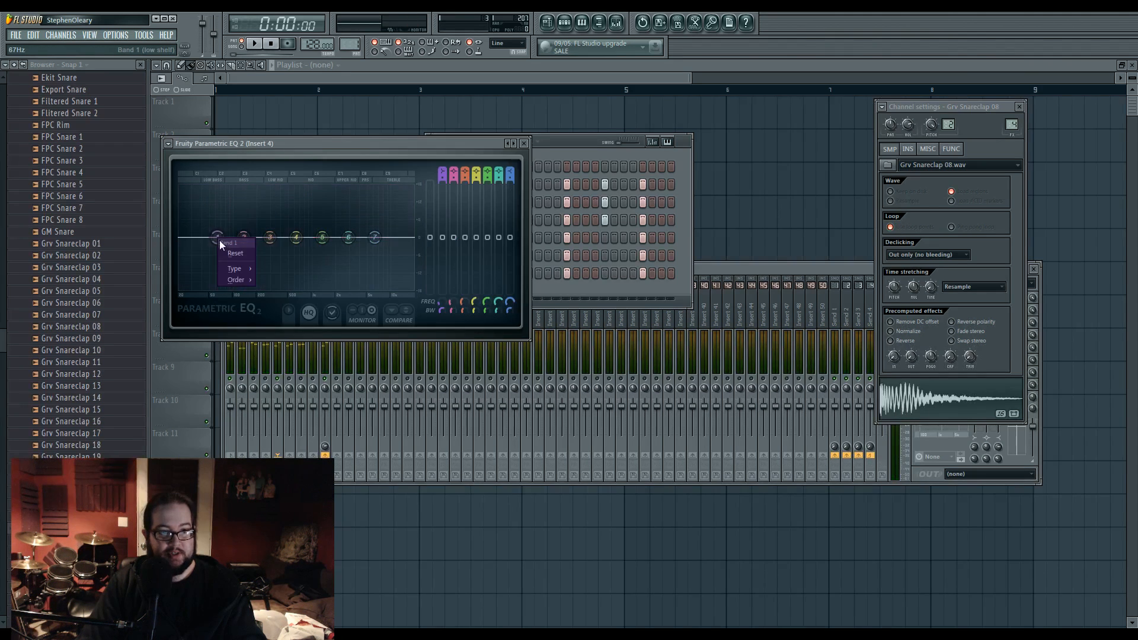
{"action": "mouse_move", "coordinate": [245, 281]}
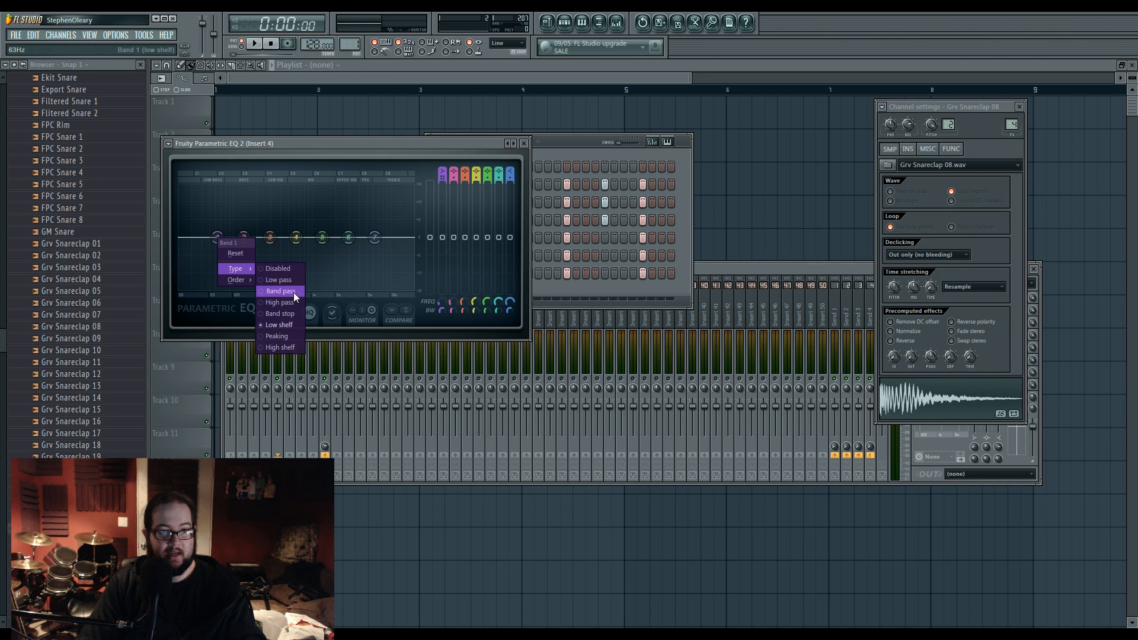
{"action": "left_click", "coordinate": [292, 302]}
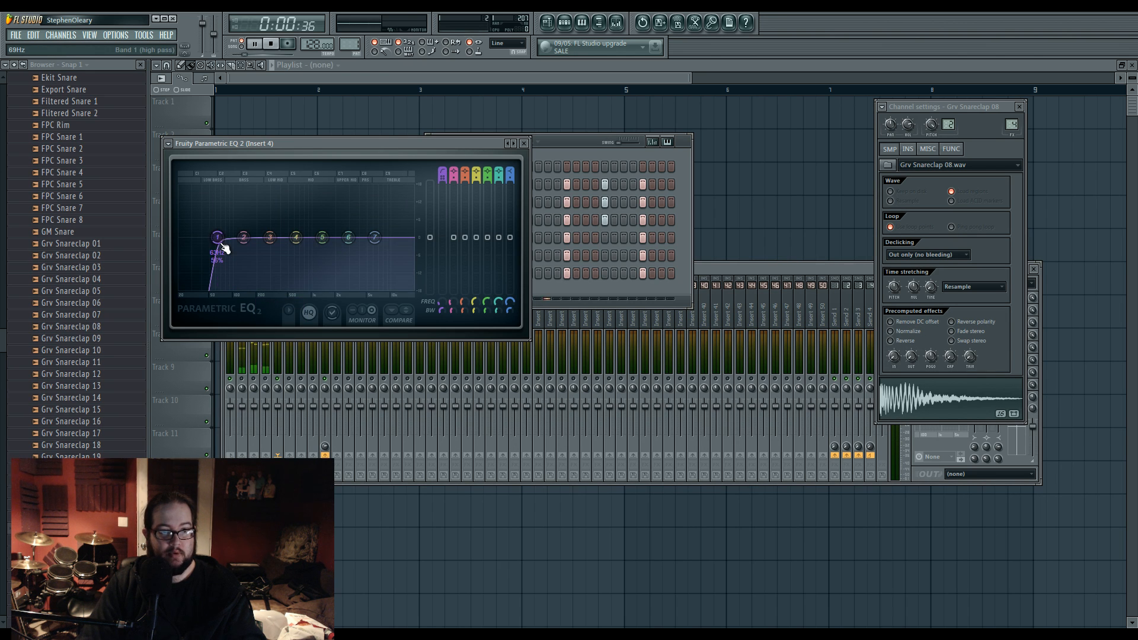
{"action": "left_click_drag", "start_coordinate": [225, 247], "coordinate": [255, 243]}
{"action": "scroll", "coordinate": [255, 243], "scroll_direction": "down", "scroll_amount": 8}
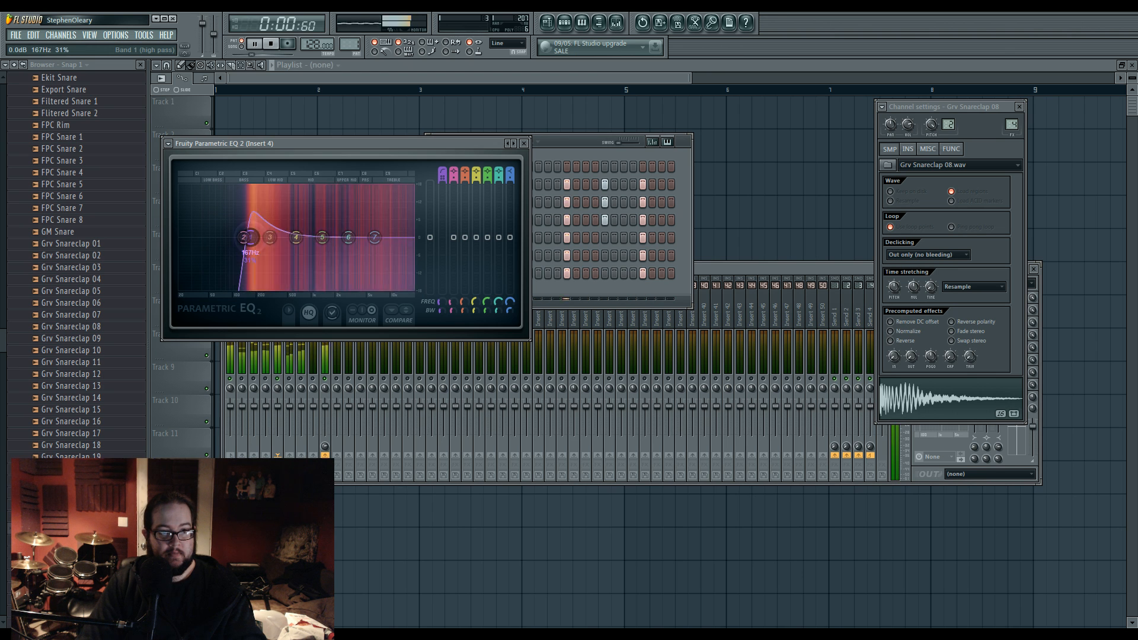
{"action": "key", "text": "space"}
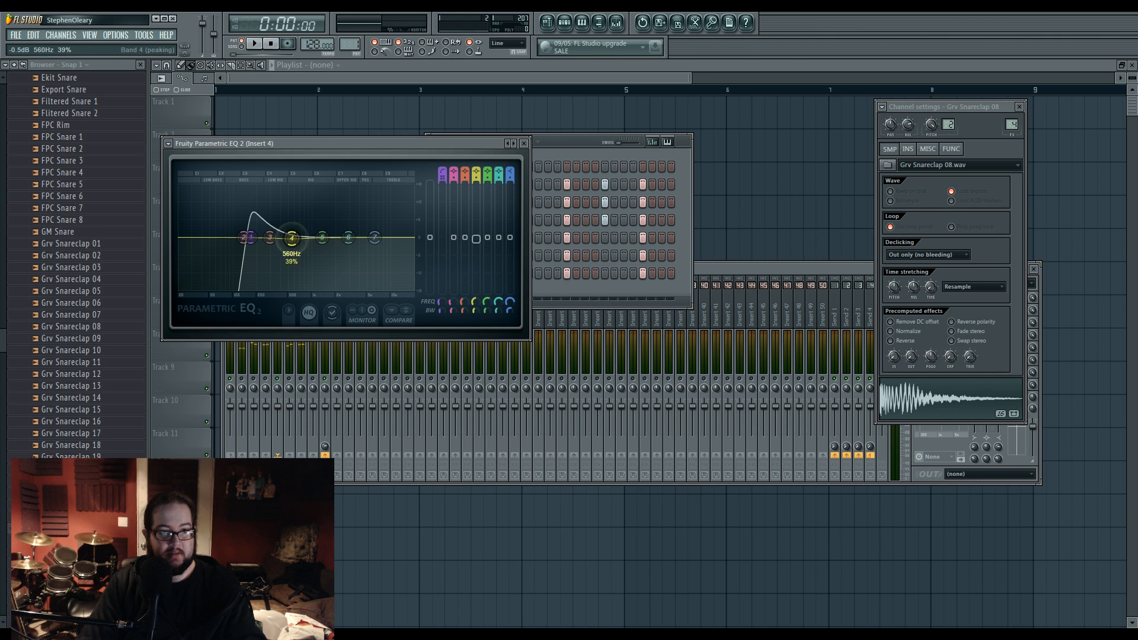
Step: Shape the Insert 4 equalizer during playback: cut band 4 in the low mids, dip band 5 slightly, and boost band 6 in the highs
{"action": "left_click_drag", "start_coordinate": [292, 238], "coordinate": [400, 220]}
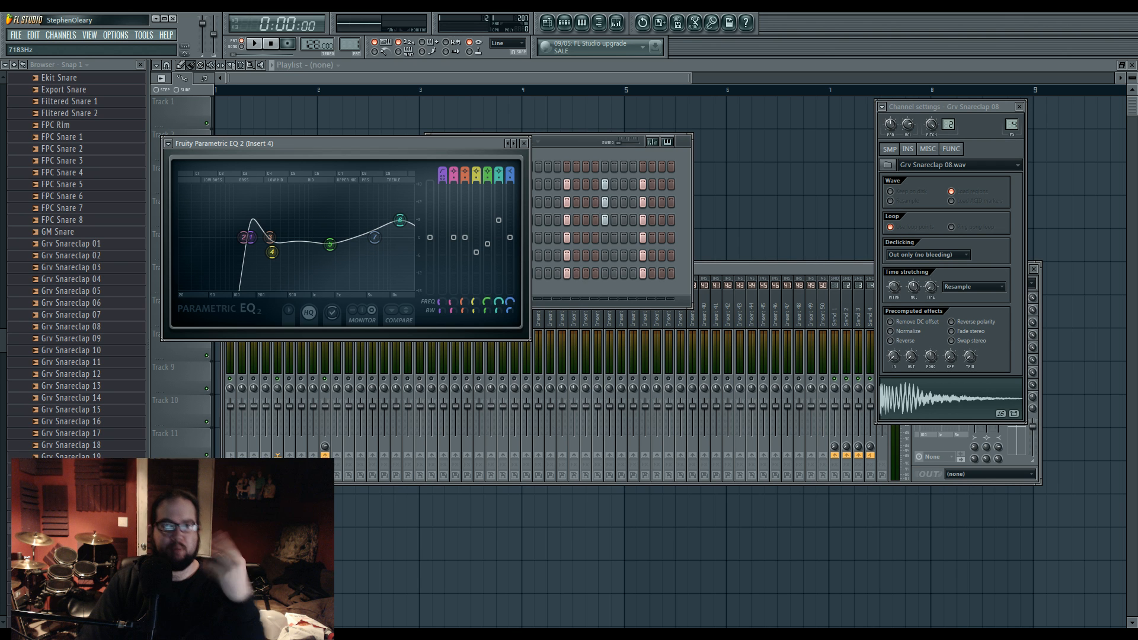
{"action": "key", "text": "space"}
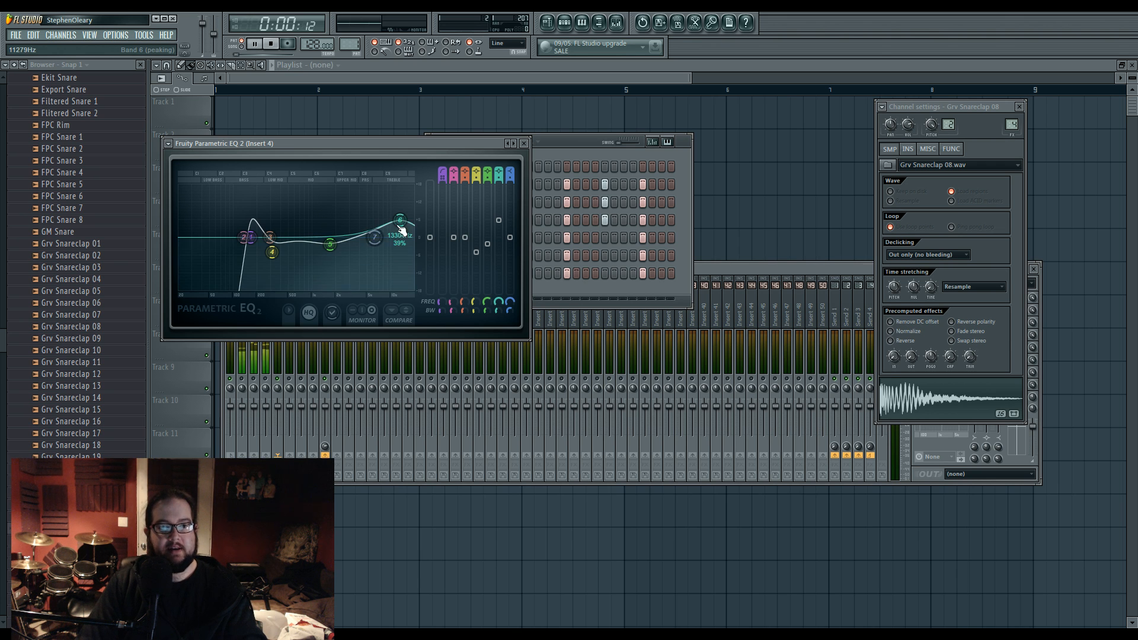
{"action": "left_click_drag", "start_coordinate": [400, 220], "coordinate": [404, 222]}
{"action": "left_click_drag", "start_coordinate": [342, 251], "coordinate": [363, 250]}
{"action": "key", "text": "space"}
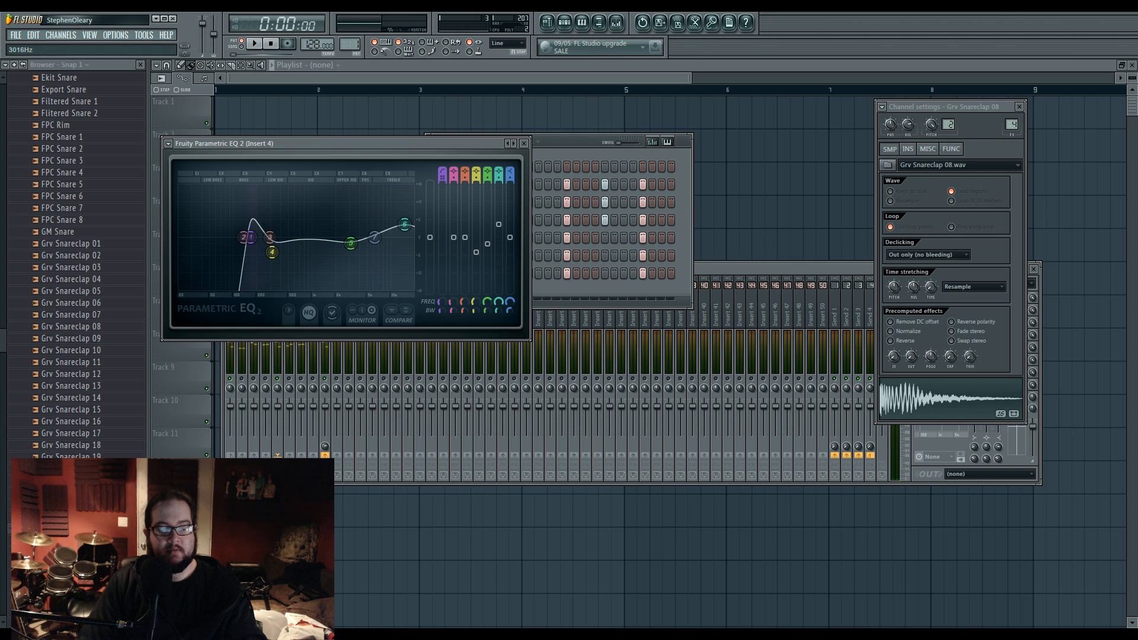
Step: Load Fruity Parametric EQ 2 into the first effect slot of mixer Insert 5
{"action": "left_click", "coordinate": [687, 281]}
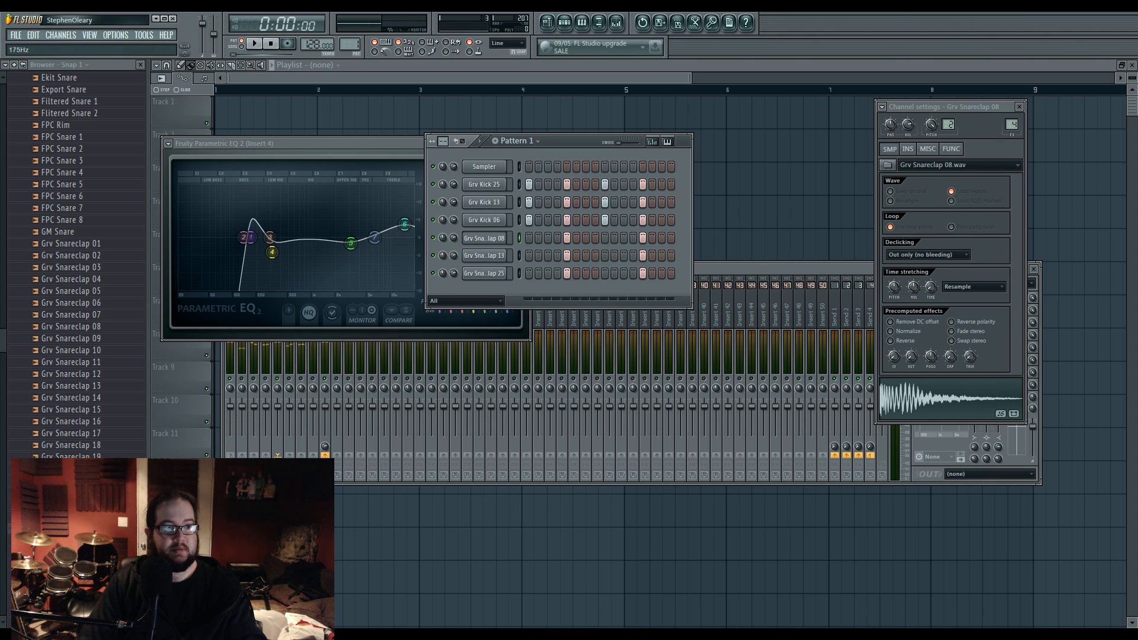
{"action": "left_click", "coordinate": [728, 273]}
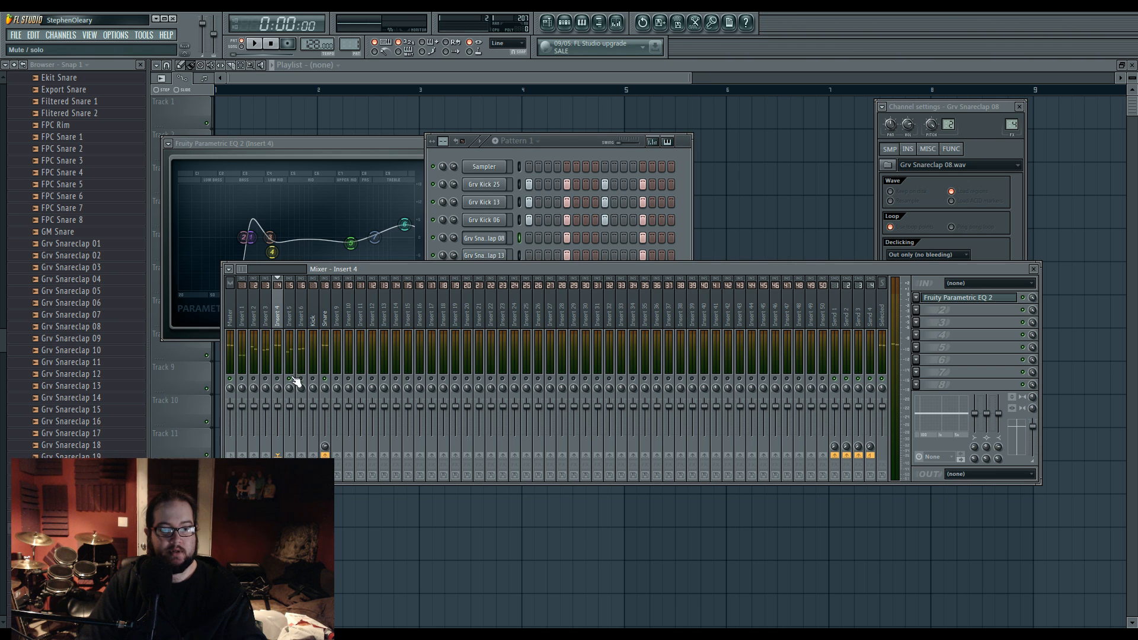
{"action": "left_click", "coordinate": [288, 313]}
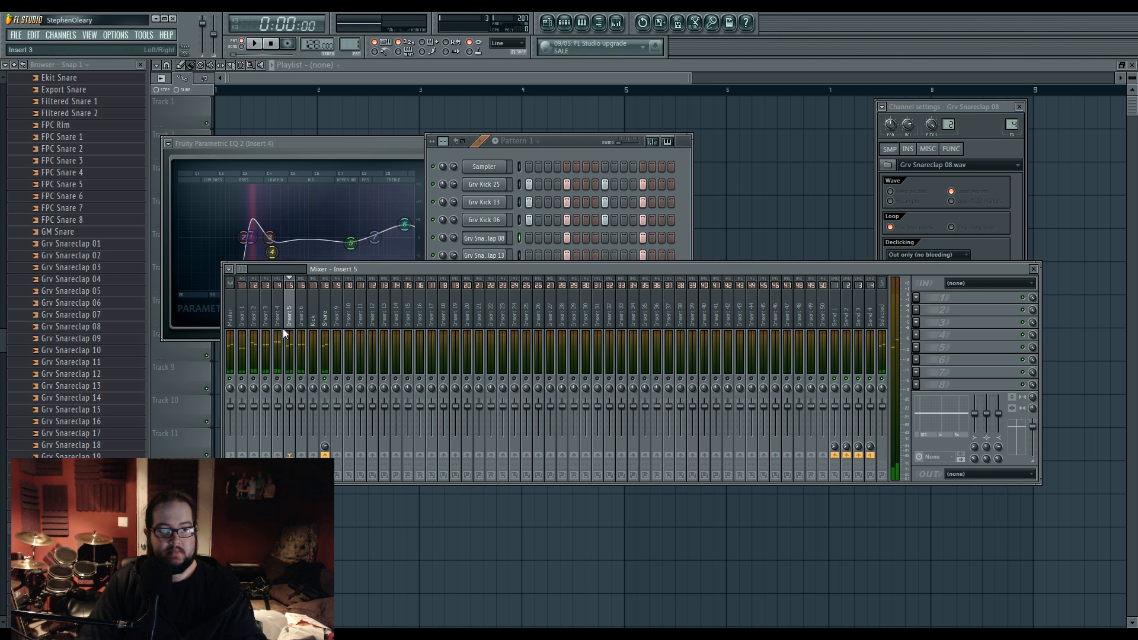
{"action": "left_click", "coordinate": [916, 298]}
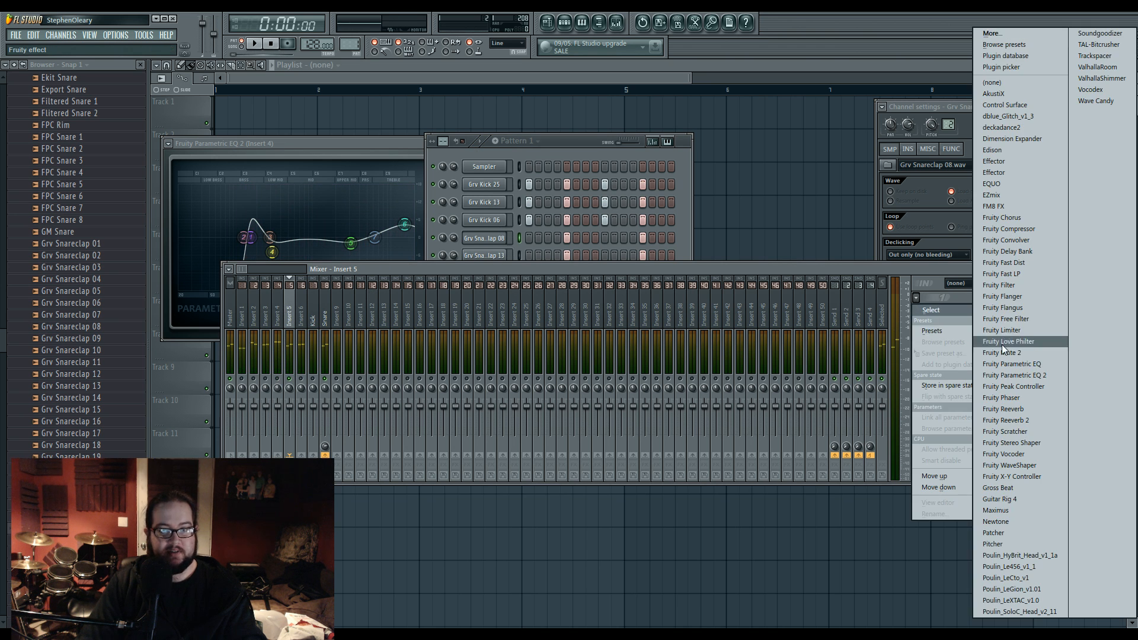
{"action": "left_click", "coordinate": [1008, 376]}
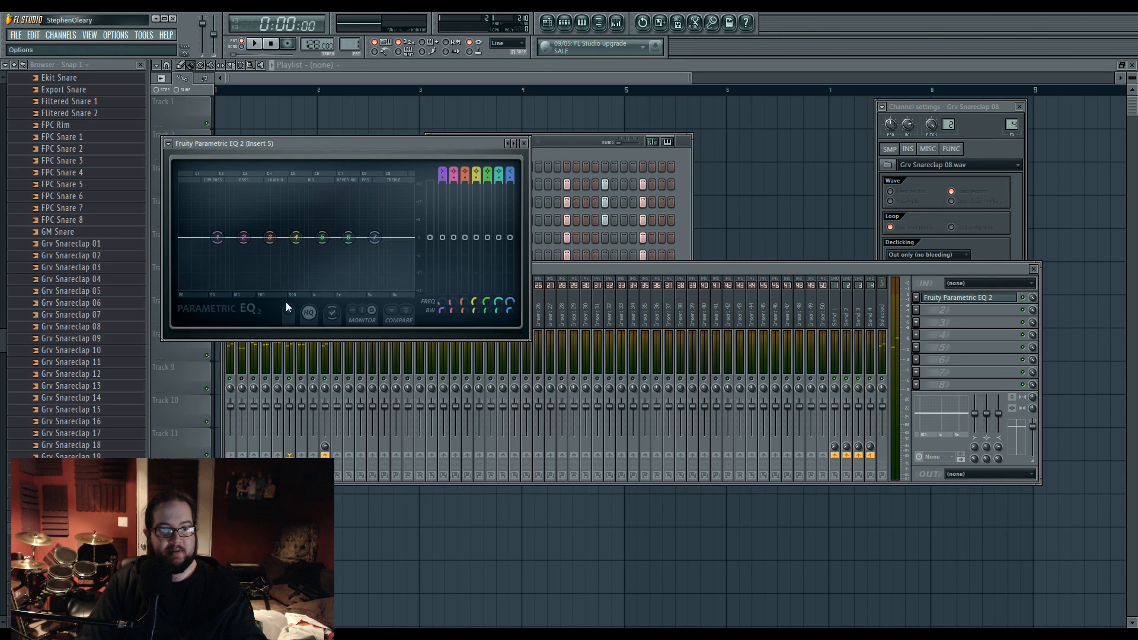
Step: Shape the Insert 5 equalizer during playback by cutting band 5, boosting band 7, and lowering the band 1 low shelf
{"action": "mouse_move", "coordinate": [332, 245]}
{"action": "left_mouse_down"}
{"action": "mouse_move", "coordinate": [371, 255]}
{"action": "mouse_move", "coordinate": [394, 229]}
{"action": "mouse_move", "coordinate": [354, 251]}
{"action": "left_mouse_up"}
{"action": "key", "text": "space"}
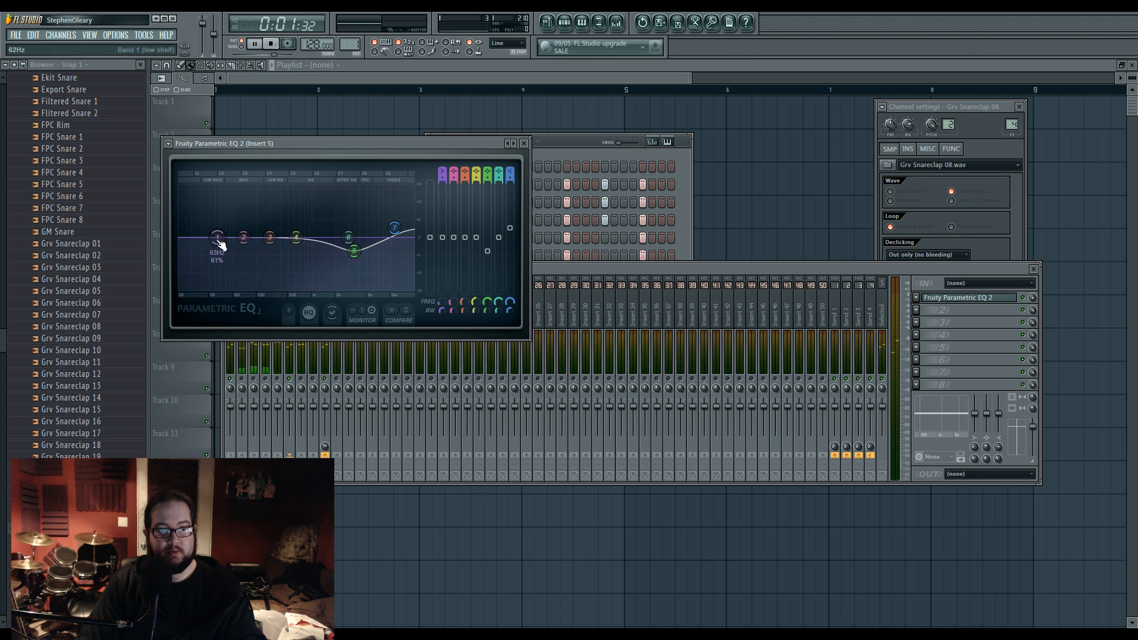
{"action": "left_click_drag", "start_coordinate": [219, 240], "coordinate": [252, 277]}
{"action": "key", "text": "space"}
Step: Load Fruity Parametric EQ 2 into the first effect slot of mixer Insert 6
{"action": "left_click", "coordinate": [547, 269]}
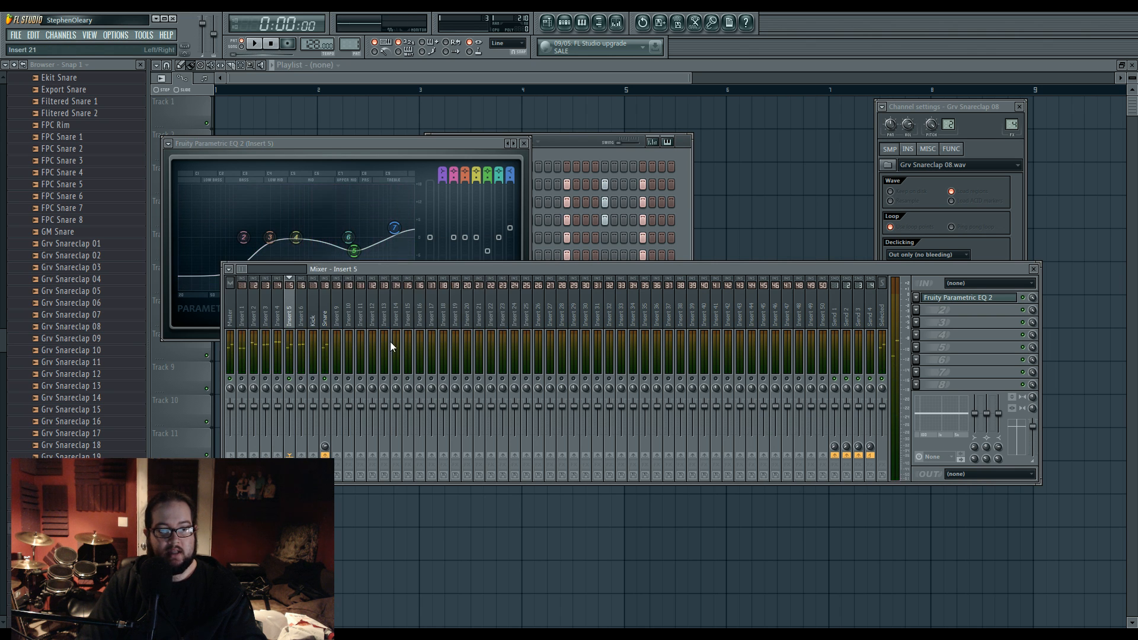
{"action": "left_click", "coordinate": [301, 320]}
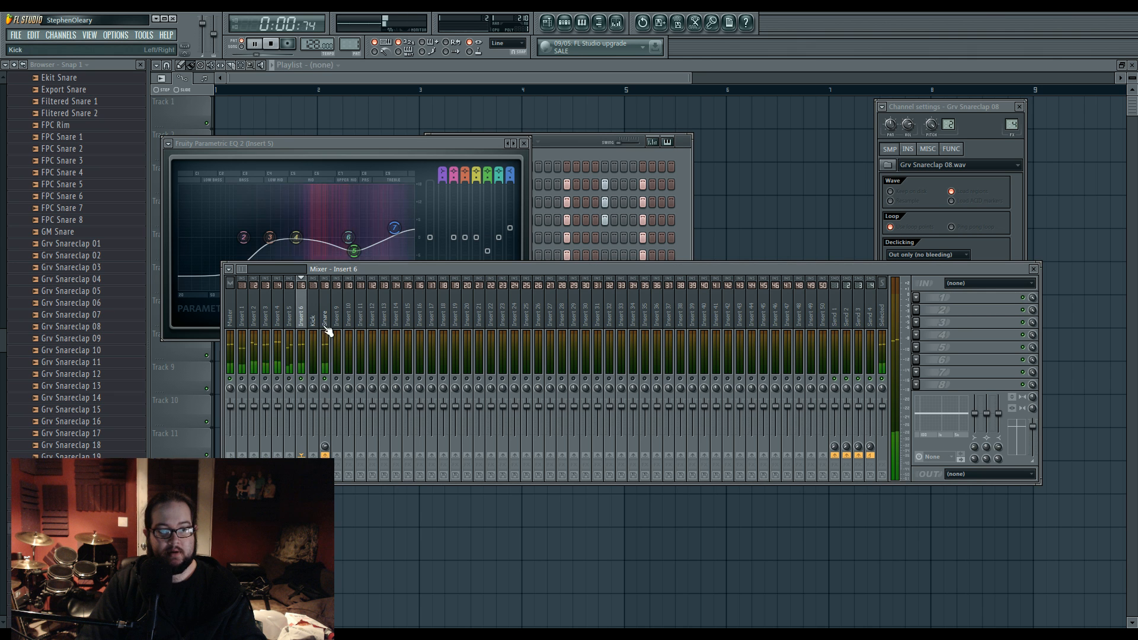
{"action": "left_click", "coordinate": [916, 298]}
{"action": "left_click", "coordinate": [1015, 375]}
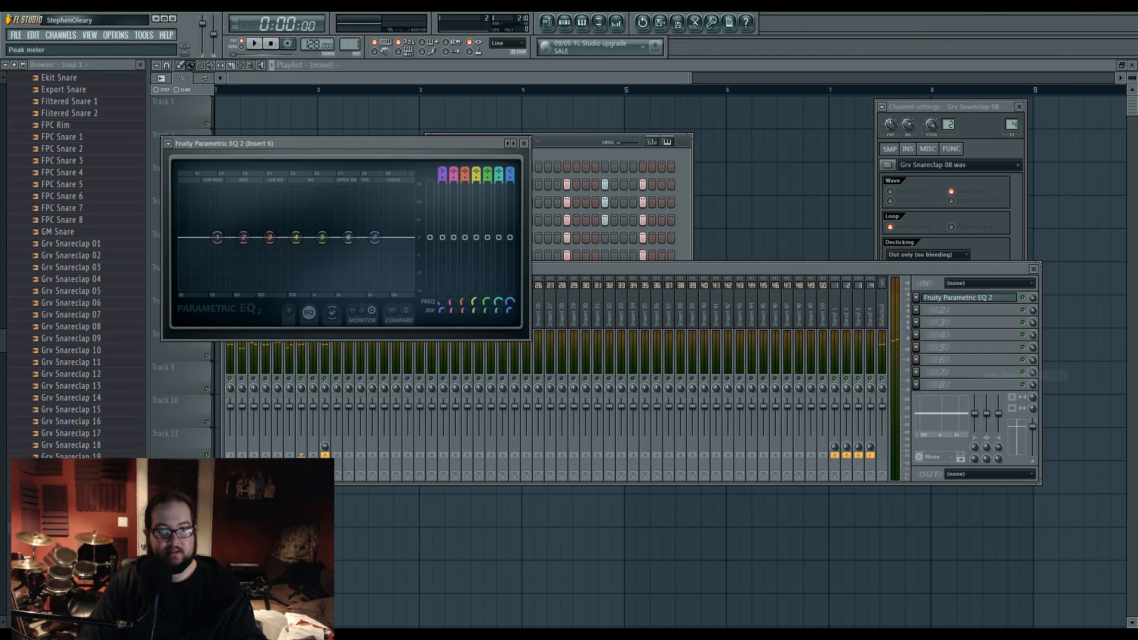
Step: Open the sample settings of the Grv Snareclap 25 channel, audition its sample, and nudge band 2 of the Insert 6 equalizer
{"action": "key", "text": "space"}
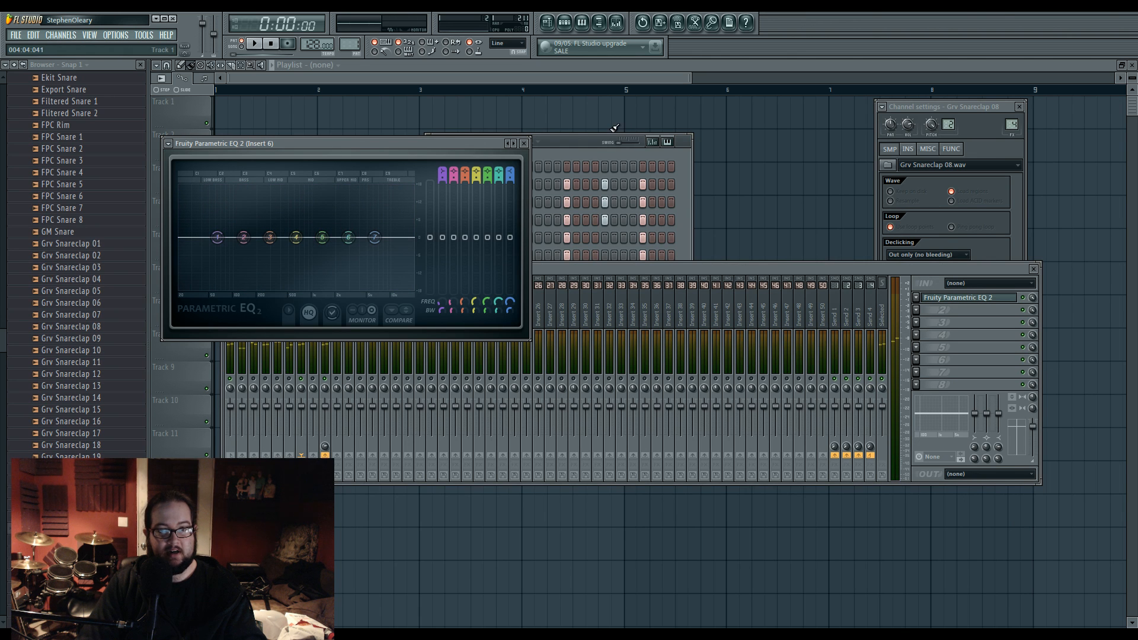
{"action": "left_click", "coordinate": [603, 149]}
{"action": "left_click", "coordinate": [484, 274]}
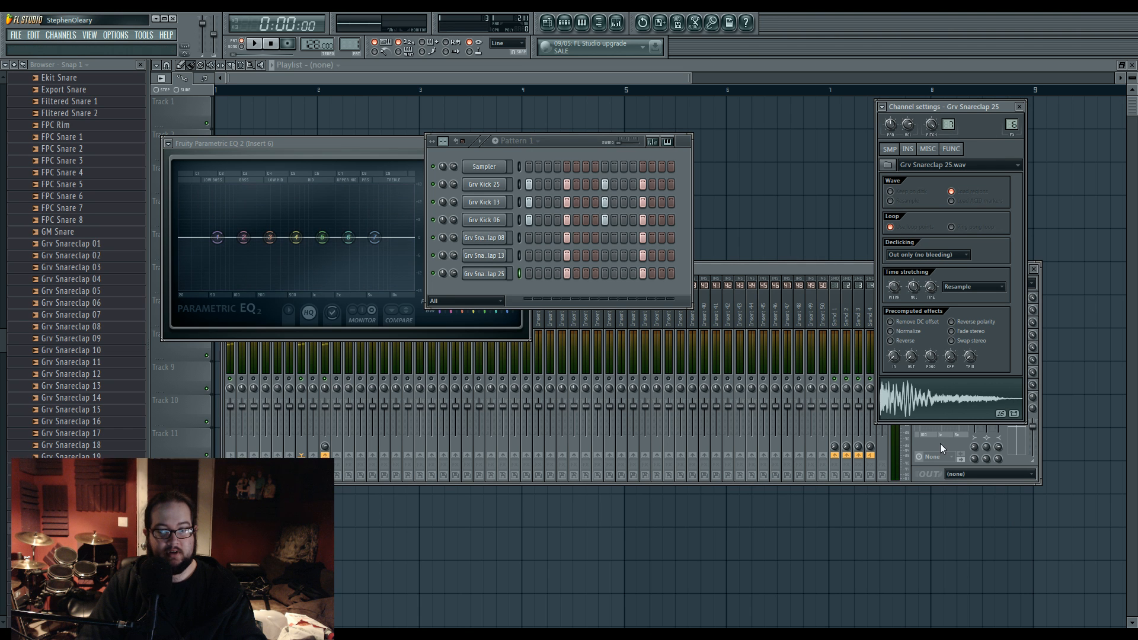
{"action": "left_click", "coordinate": [908, 403]}
{"action": "left_click", "coordinate": [913, 407]}
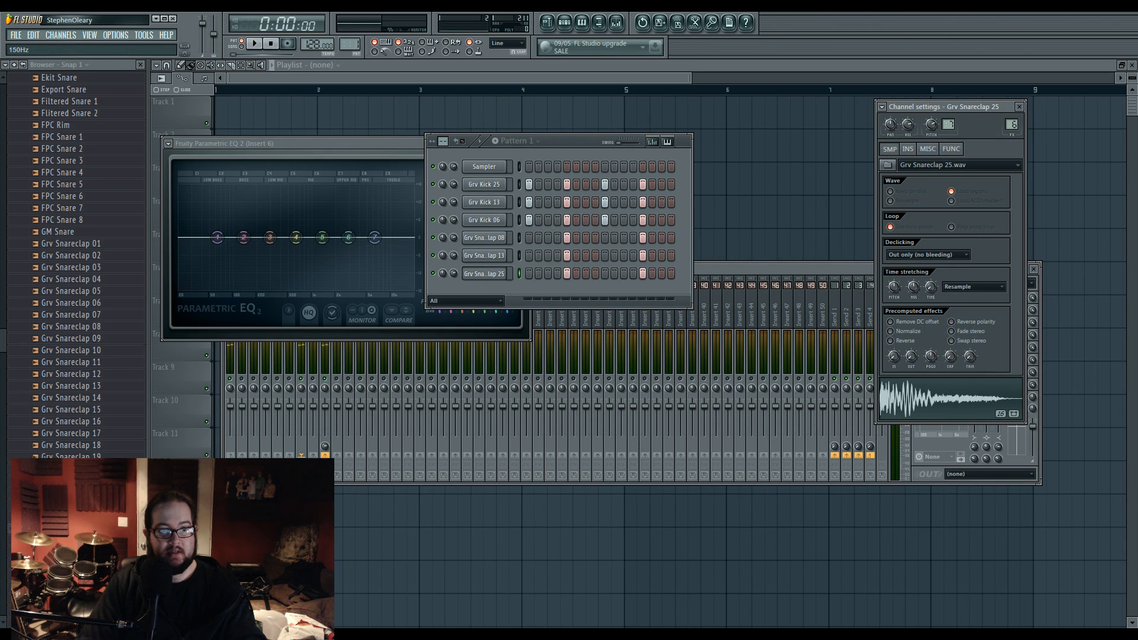
{"action": "left_click", "coordinate": [243, 238]}
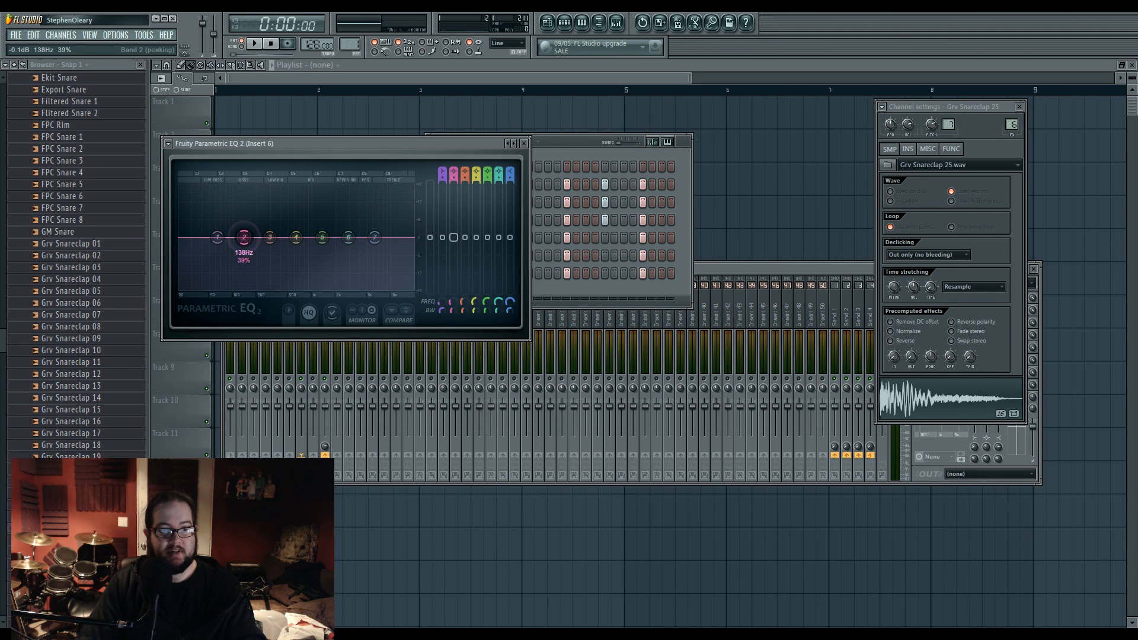
Step: Select the Grv Snareclap 08 channel and examine the Insert 4 equalizer curve during playback
{"action": "left_click", "coordinate": [533, 287]}
{"action": "left_click", "coordinate": [482, 238]}
{"action": "left_click", "coordinate": [719, 279]}
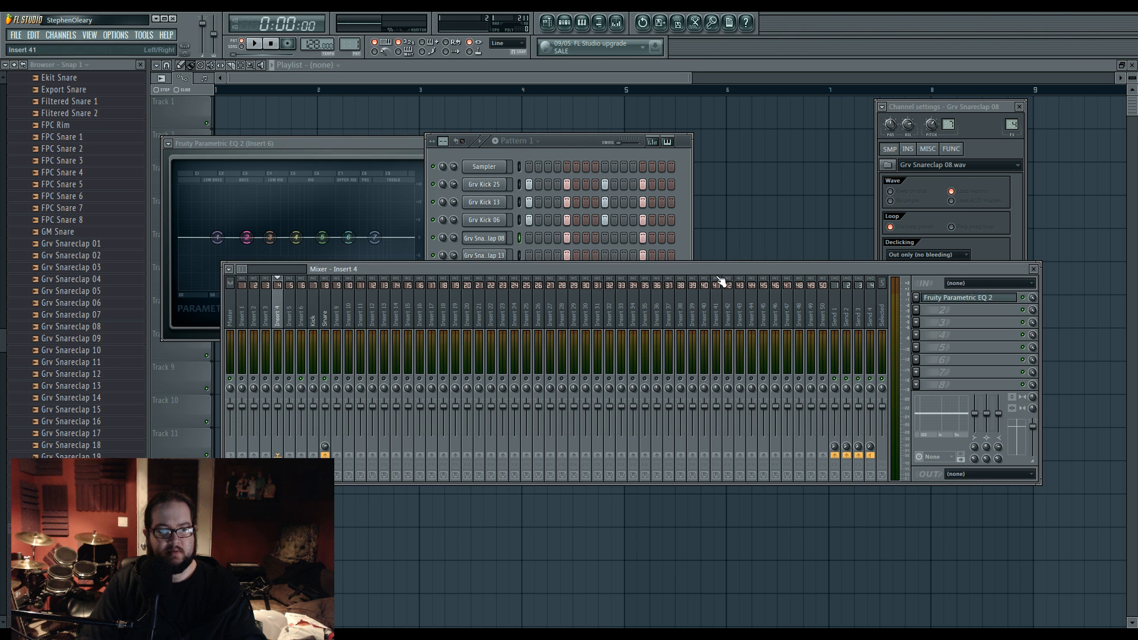
{"action": "left_click", "coordinate": [266, 317]}
{"action": "left_click", "coordinate": [278, 315]}
{"action": "key", "text": "space"}
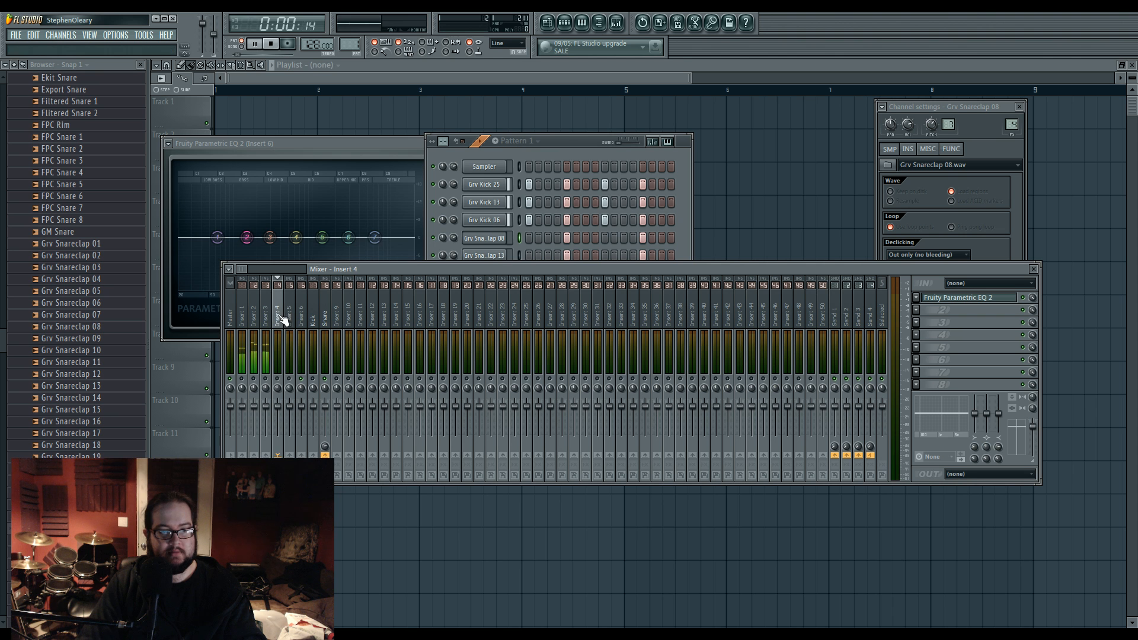
{"action": "left_click", "coordinate": [965, 303]}
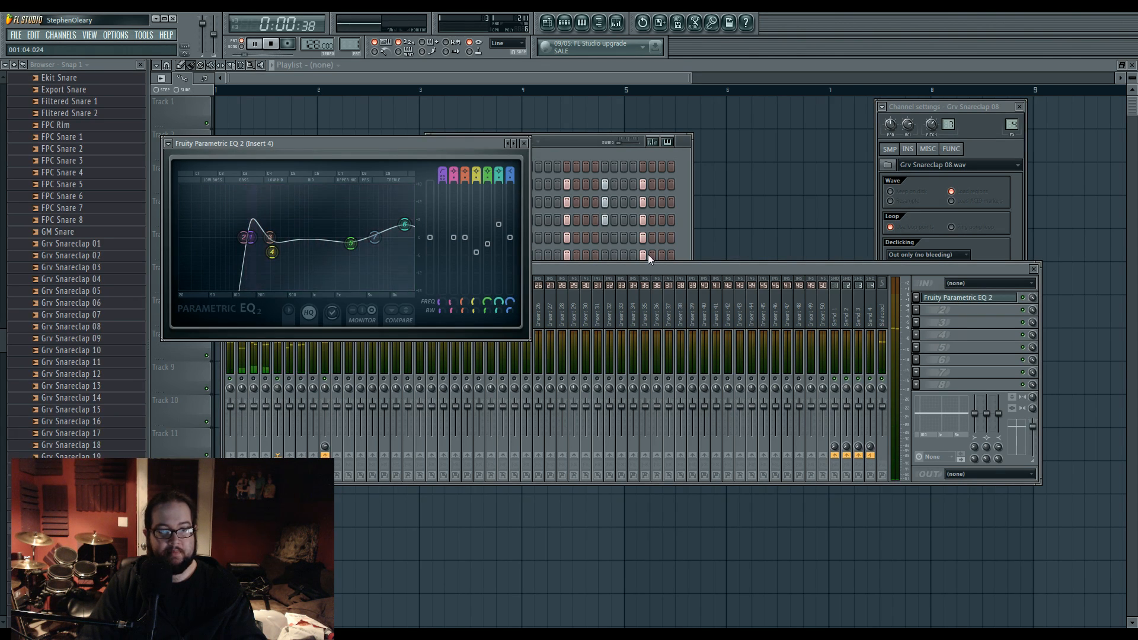
Step: Boost band 2 of the Insert 6 equalizer by about 4.9 dB at 176 Hz with 0% bandwidth during playback
{"action": "left_click", "coordinate": [568, 149]}
{"action": "left_click", "coordinate": [297, 362]}
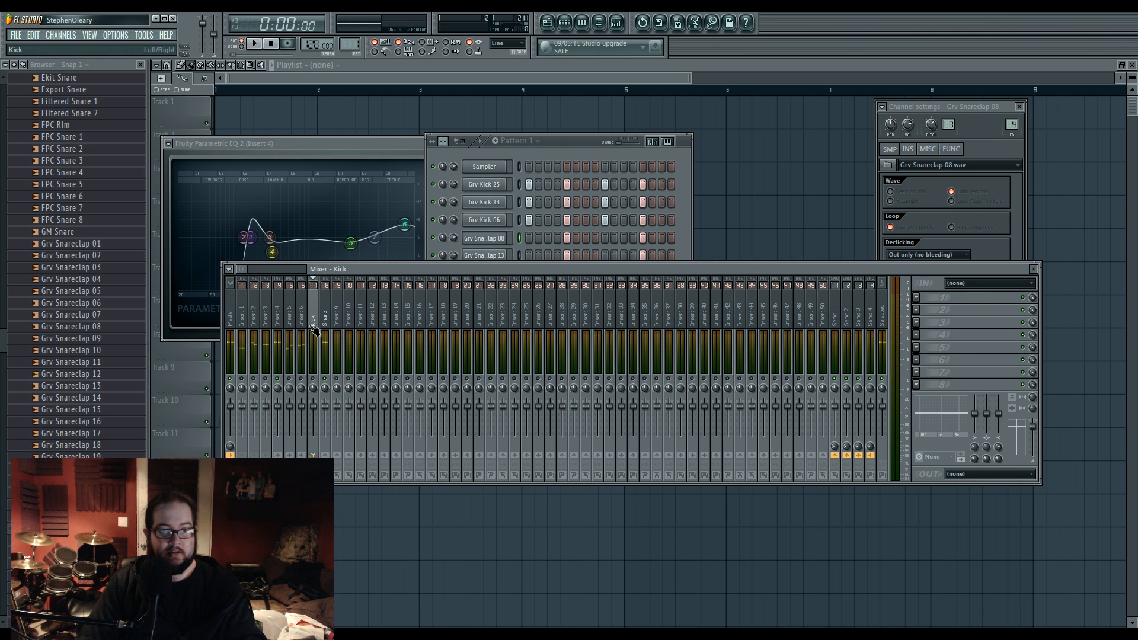
{"action": "left_click", "coordinate": [299, 311]}
{"action": "key", "text": "space"}
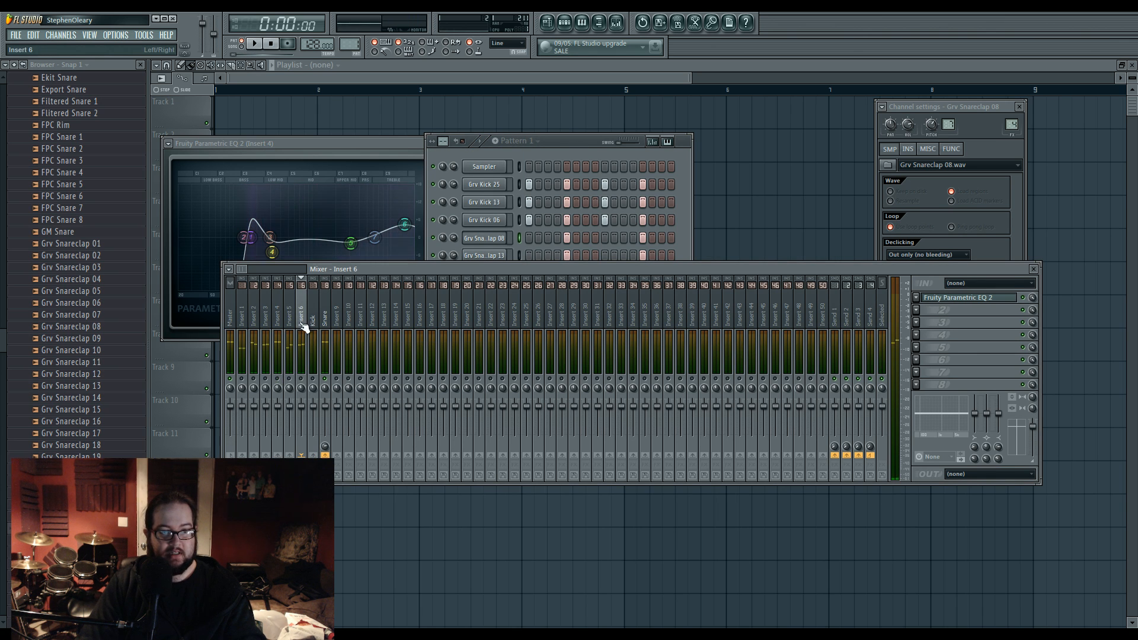
{"action": "left_click", "coordinate": [955, 301]}
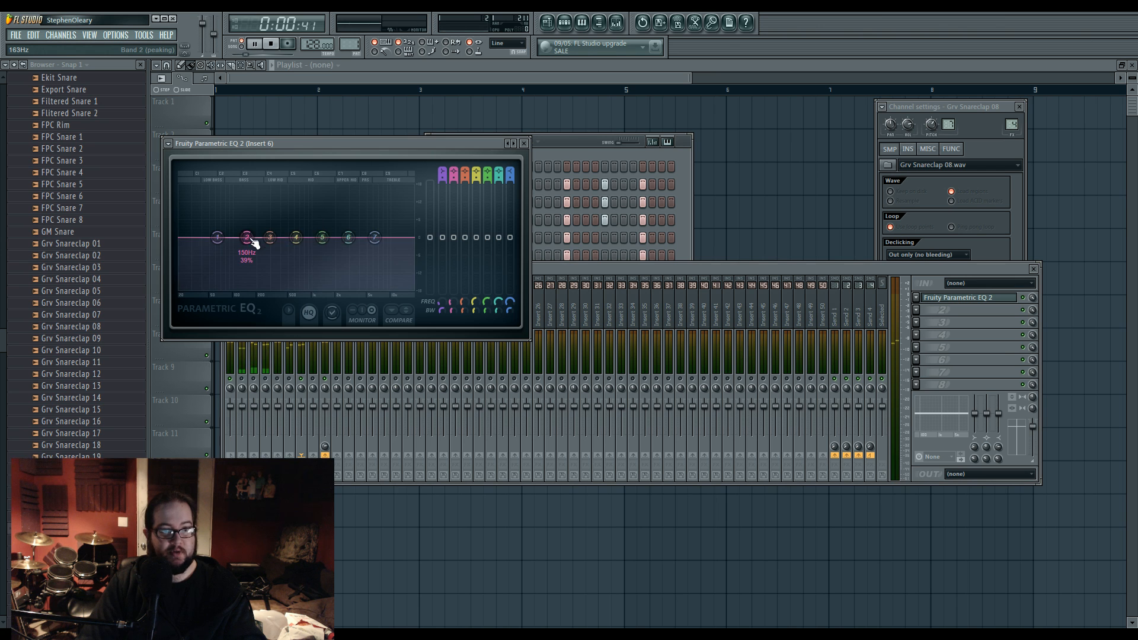
{"action": "left_click_drag", "start_coordinate": [249, 236], "coordinate": [242, 222]}
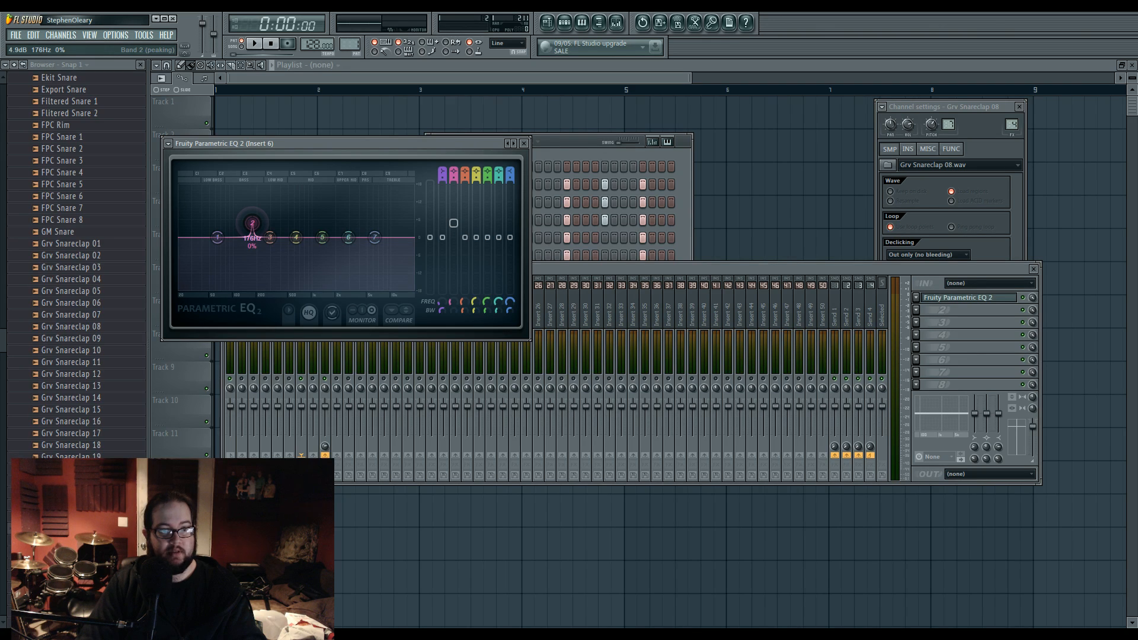
Step: Change band 1 of the Insert 6 equalizer to a high pass with a raised cutoff, and adjust the Grv Snareclap 08 channel pitch
{"action": "right_click", "coordinate": [232, 239]}
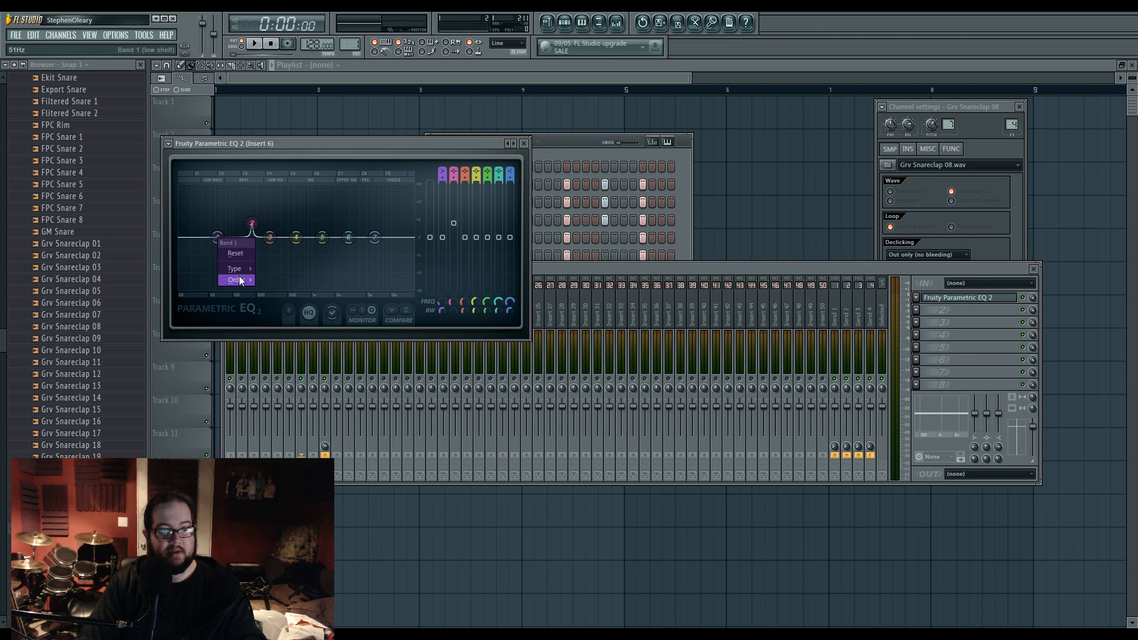
{"action": "left_click", "coordinate": [274, 280]}
{"action": "right_click", "coordinate": [218, 238]}
{"action": "left_click", "coordinate": [294, 303]}
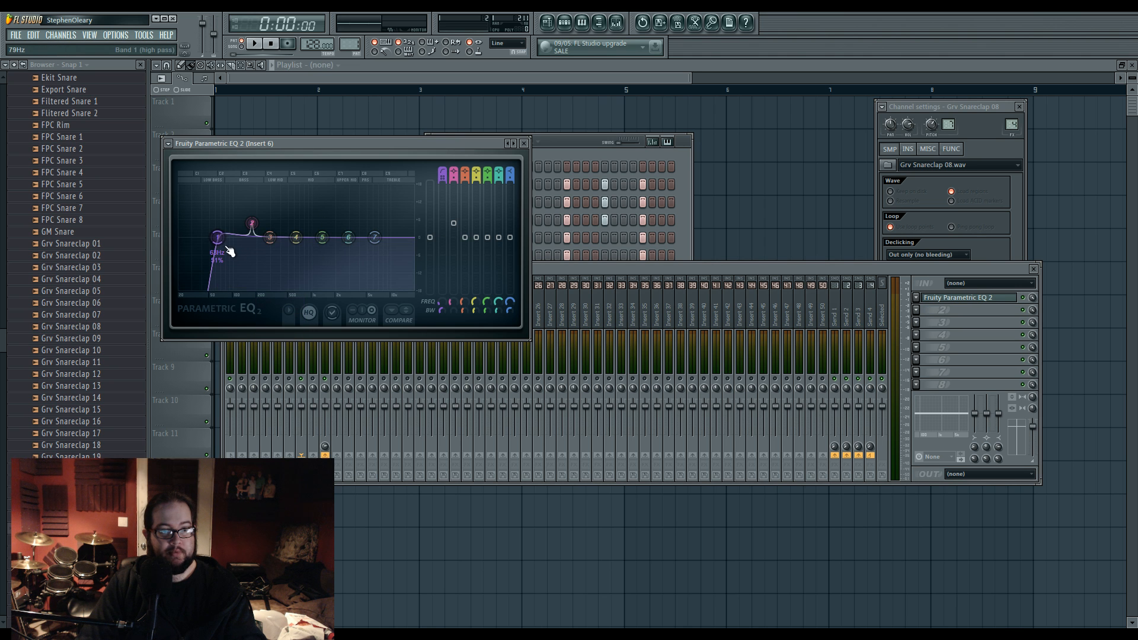
{"action": "left_click_drag", "start_coordinate": [223, 239], "coordinate": [236, 238]}
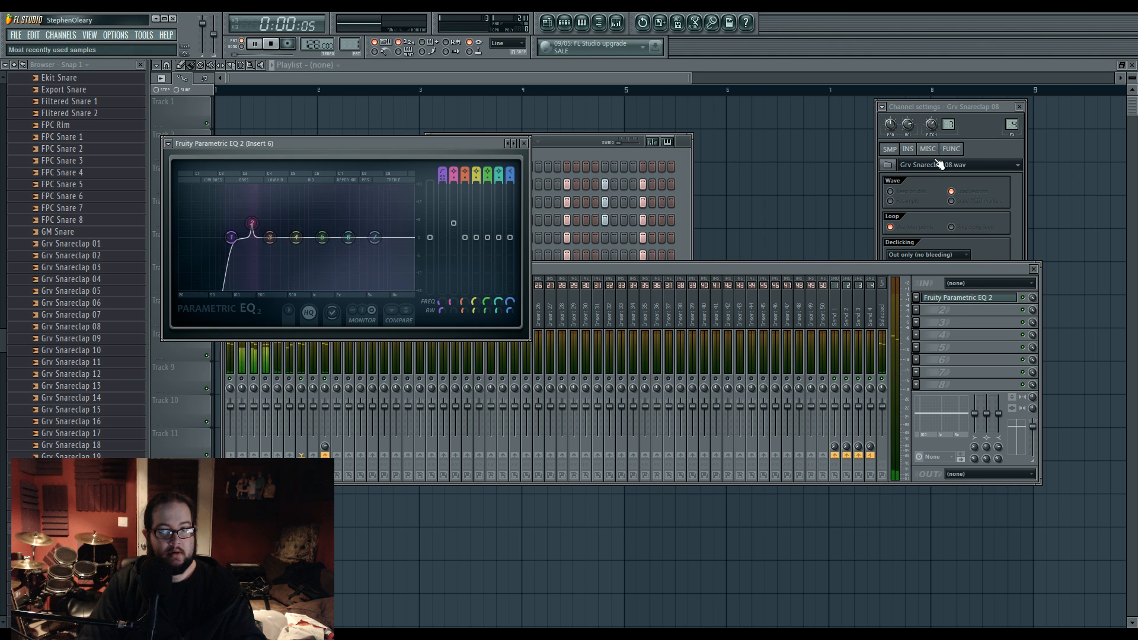
{"action": "left_click_drag", "start_coordinate": [928, 127], "coordinate": [929, 112]}
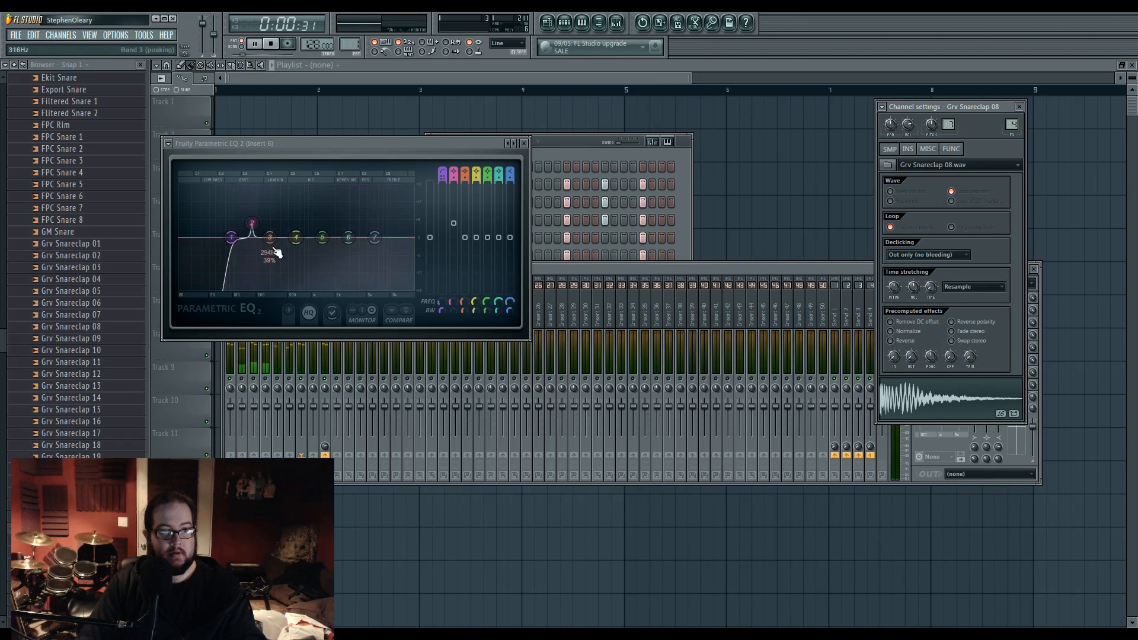
Step: Refine the Insert 6 equalizer during playback: raise band 1's cutoff and band 2's gain, cut bands 4 and 6, and boost band 5
{"action": "left_click_drag", "start_coordinate": [232, 240], "coordinate": [285, 253]}
{"action": "left_click_drag", "start_coordinate": [350, 239], "coordinate": [397, 226]}
{"action": "left_click_drag", "start_coordinate": [349, 253], "coordinate": [346, 251]}
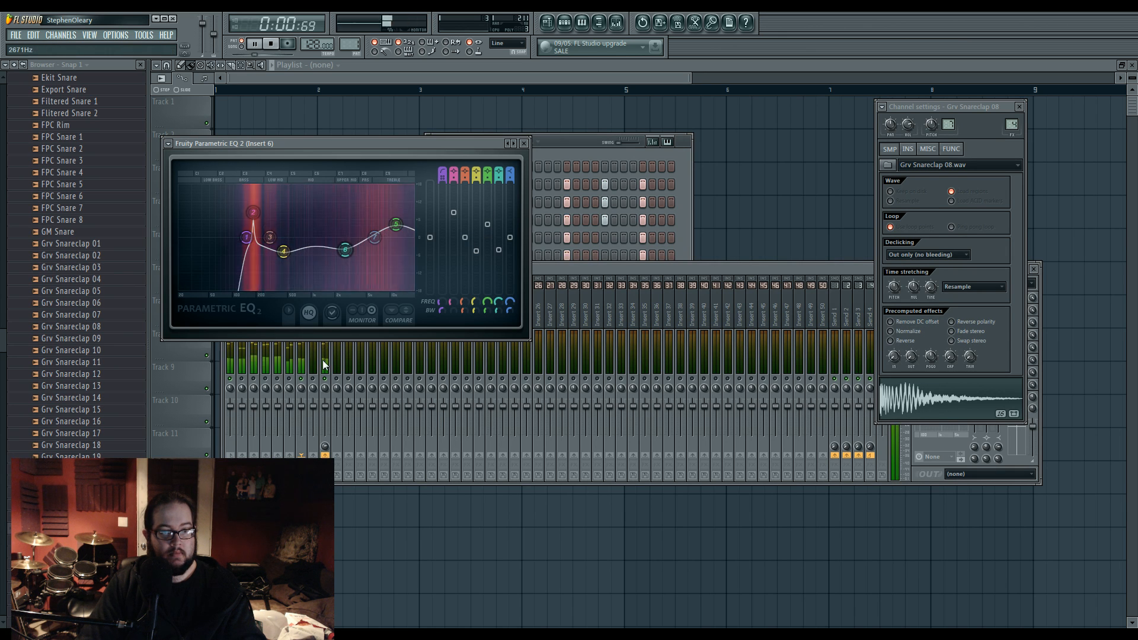
{"action": "key", "text": "space"}
Step: Reopen the Insert 4 equalizer from the mixer to check its curve while the layered pattern plays
{"action": "left_click", "coordinate": [289, 379]}
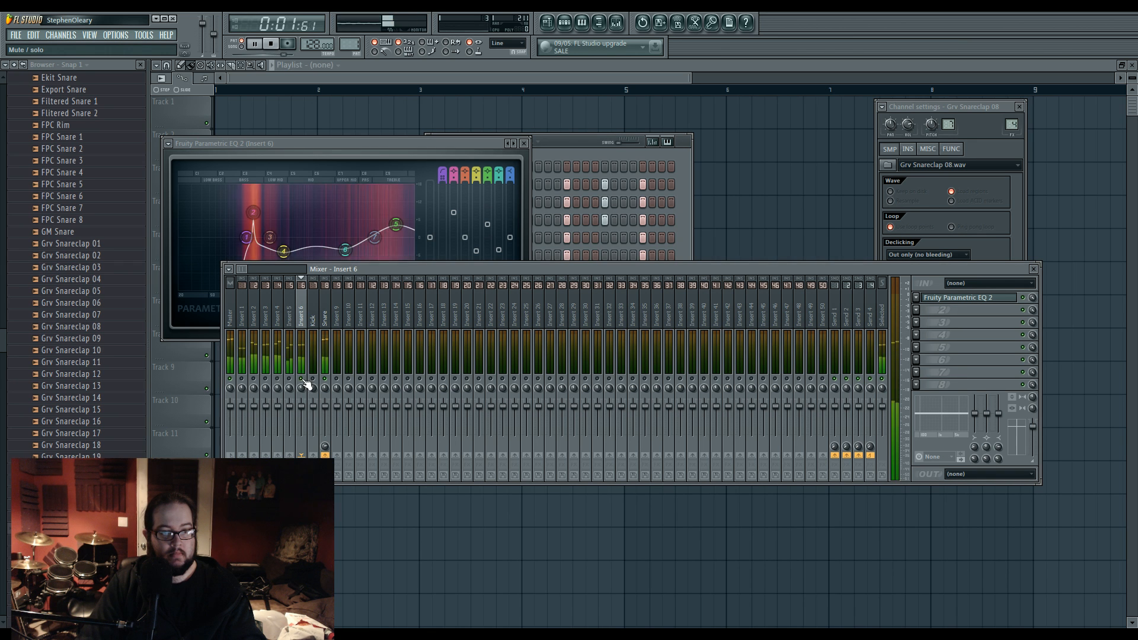
{"action": "left_click", "coordinate": [277, 361]}
{"action": "left_click", "coordinate": [970, 298]}
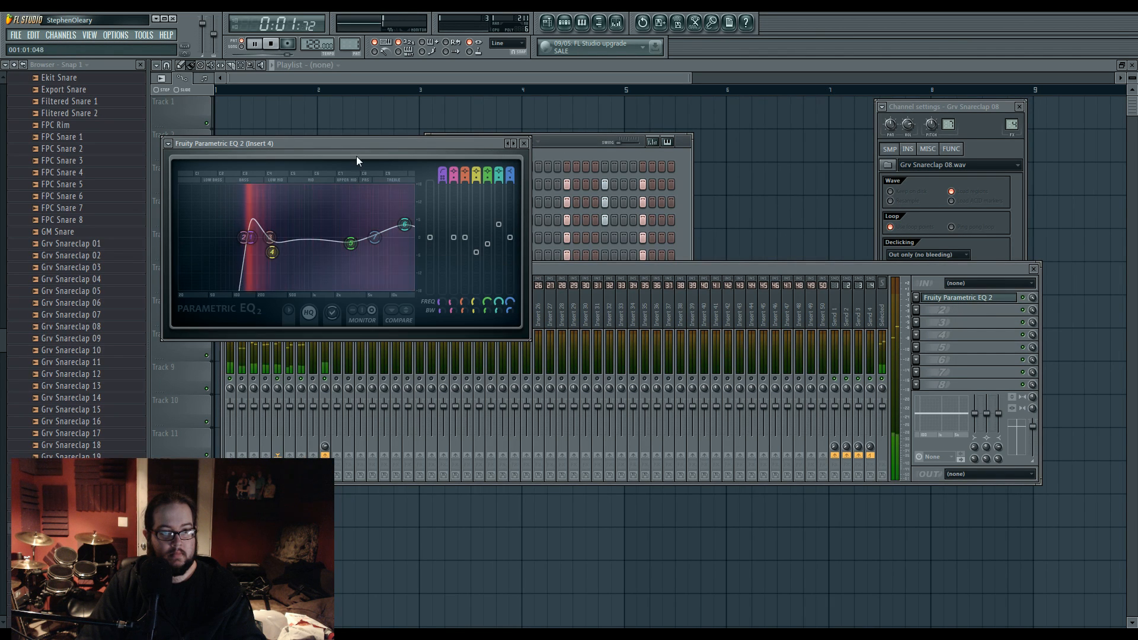
Step: Reopen the sample settings of the Grv Snareclap 08 channel, fine-tune its pitch during playback, and return to the mixer
{"action": "left_click", "coordinate": [589, 143]}
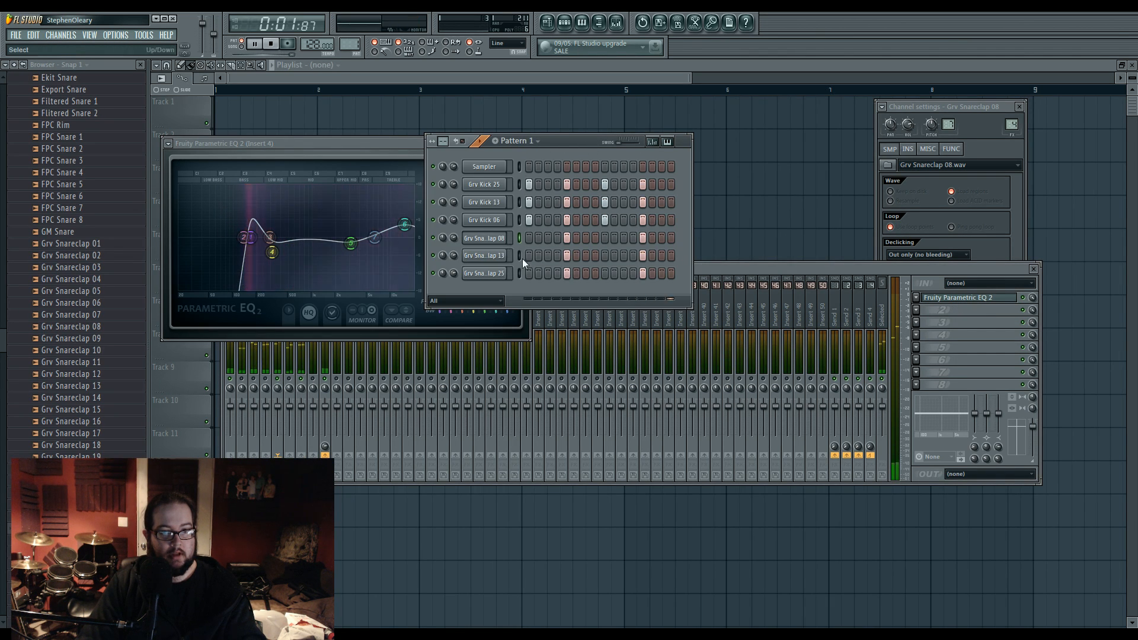
{"action": "left_click", "coordinate": [497, 186]}
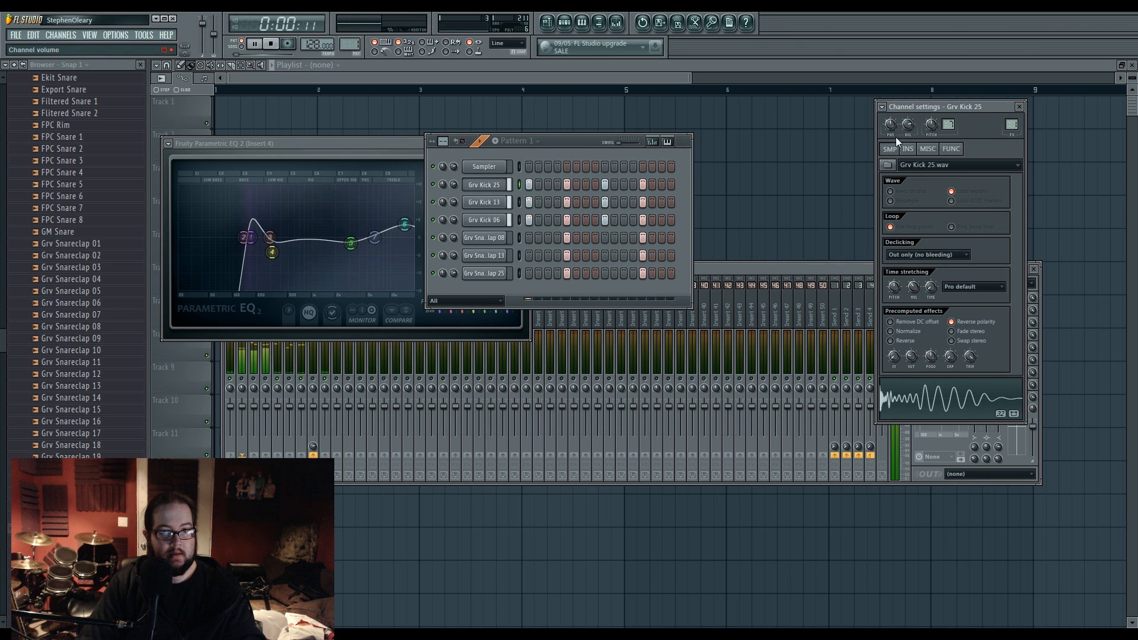
{"action": "key", "text": "space"}
{"action": "left_click", "coordinate": [484, 238]}
{"action": "key", "text": "space"}
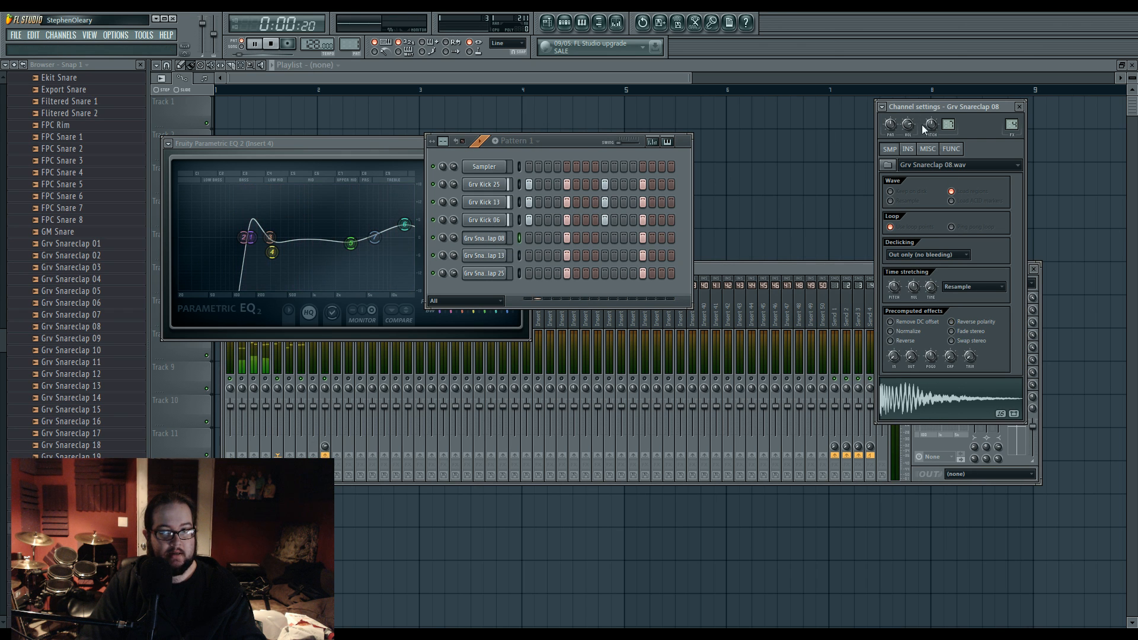
{"action": "left_click_drag", "start_coordinate": [932, 124], "coordinate": [931, 119]}
{"action": "key", "text": "space"}
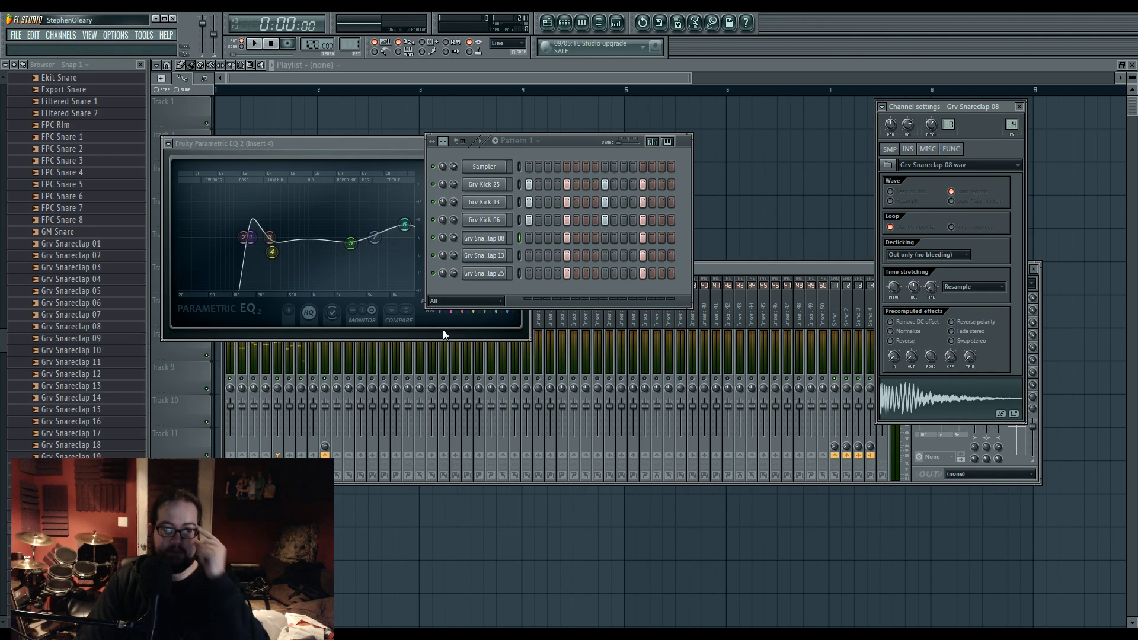
{"action": "left_click", "coordinate": [292, 384]}
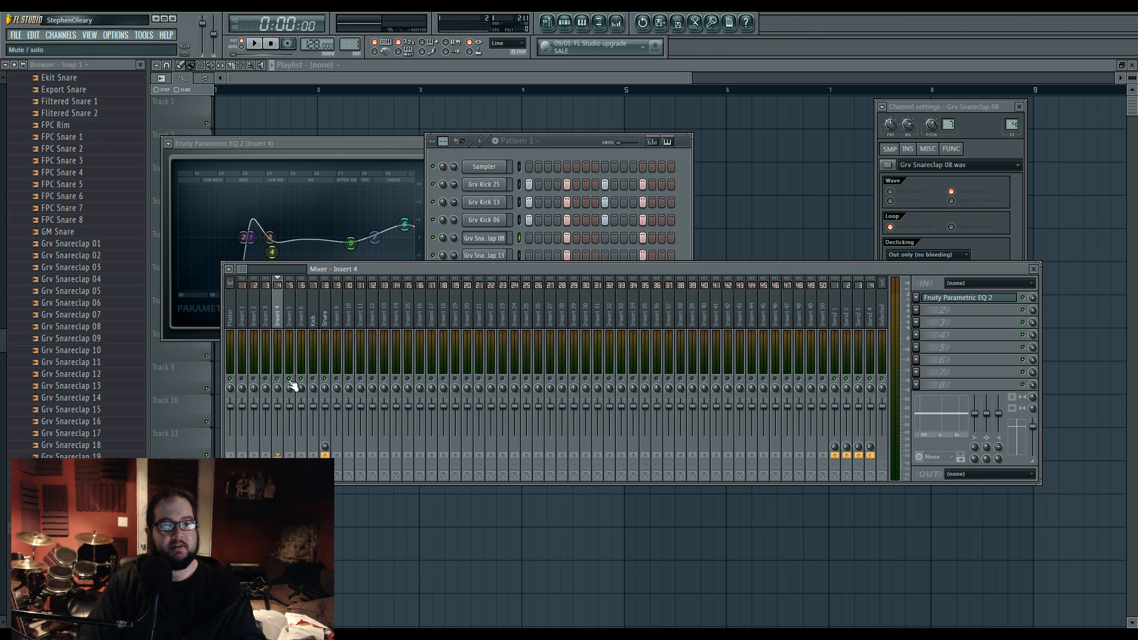
Step: Play the layered pattern to hear the combined kick and snare, with the Kick mixer track selected
{"action": "key", "text": "space"}
{"action": "left_click", "coordinate": [312, 335]}
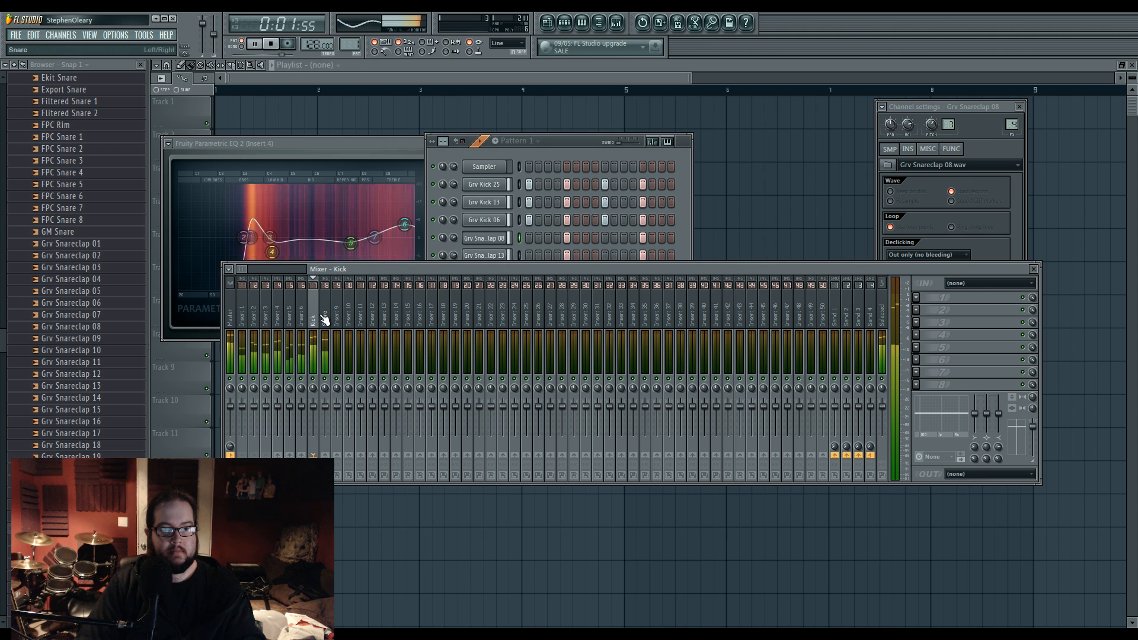
{"action": "key", "text": "space"}
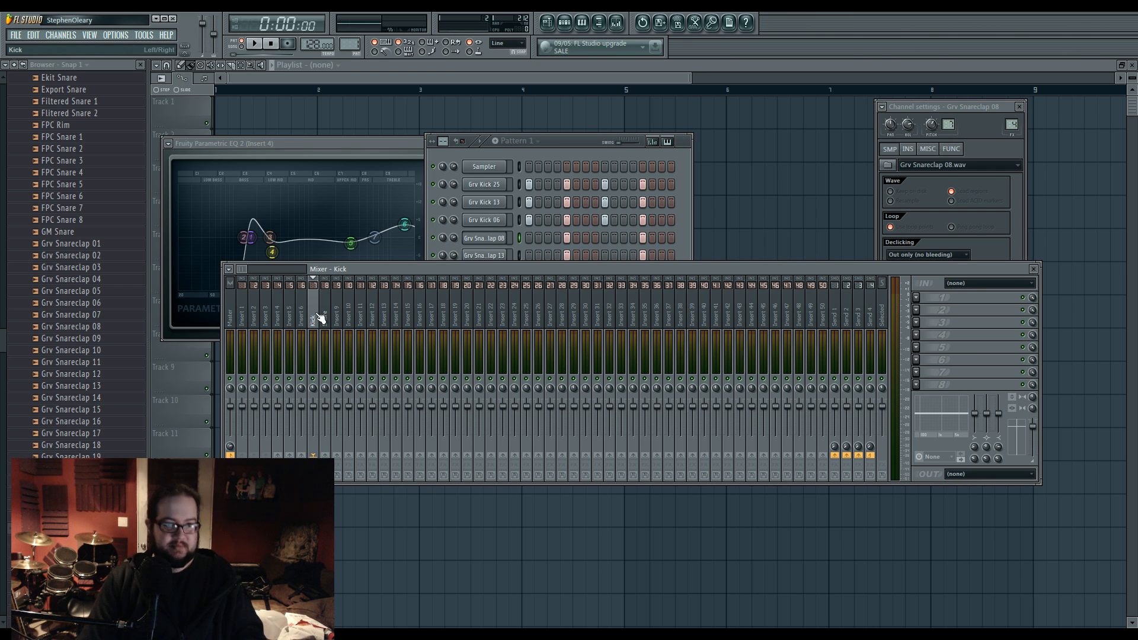
Step: Browse to the Hats folder of the Drums pack, audition hat samples and open Ekit 3 Hat in a new channel
{"action": "scroll", "coordinate": [71, 145], "scroll_direction": "up", "scroll_amount": 7}
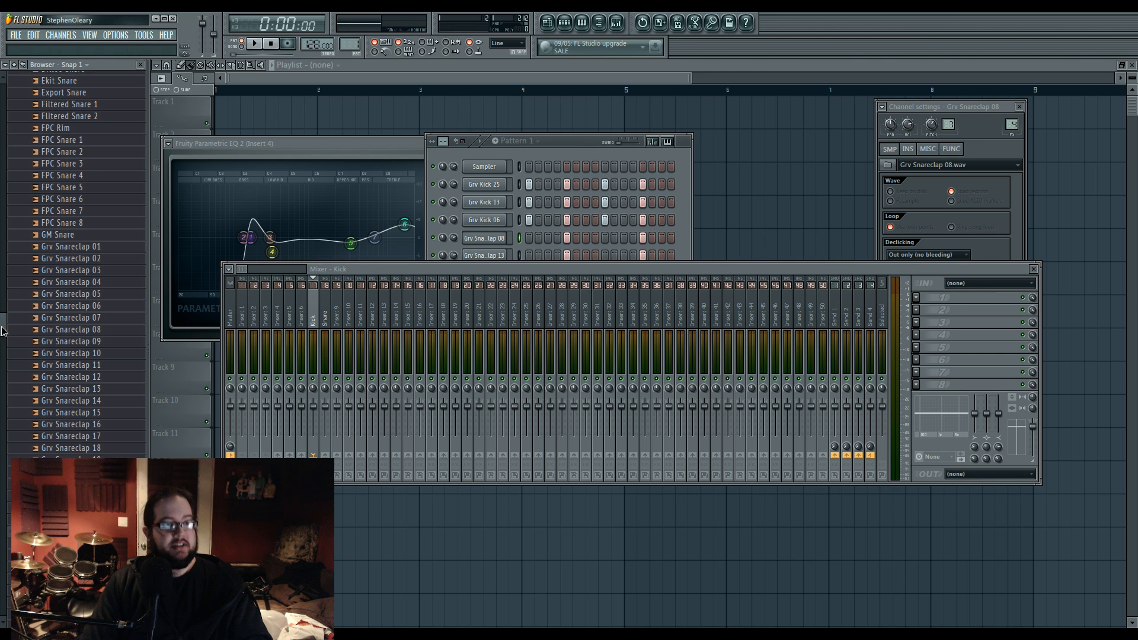
{"action": "left_click", "coordinate": [69, 140]}
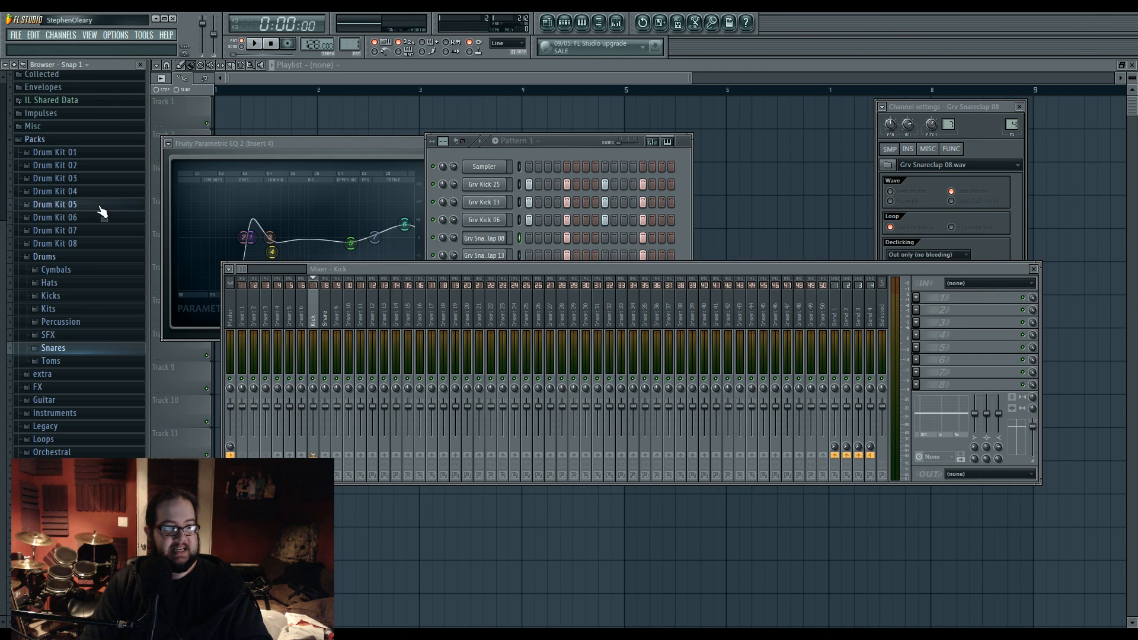
{"action": "left_click", "coordinate": [91, 291]}
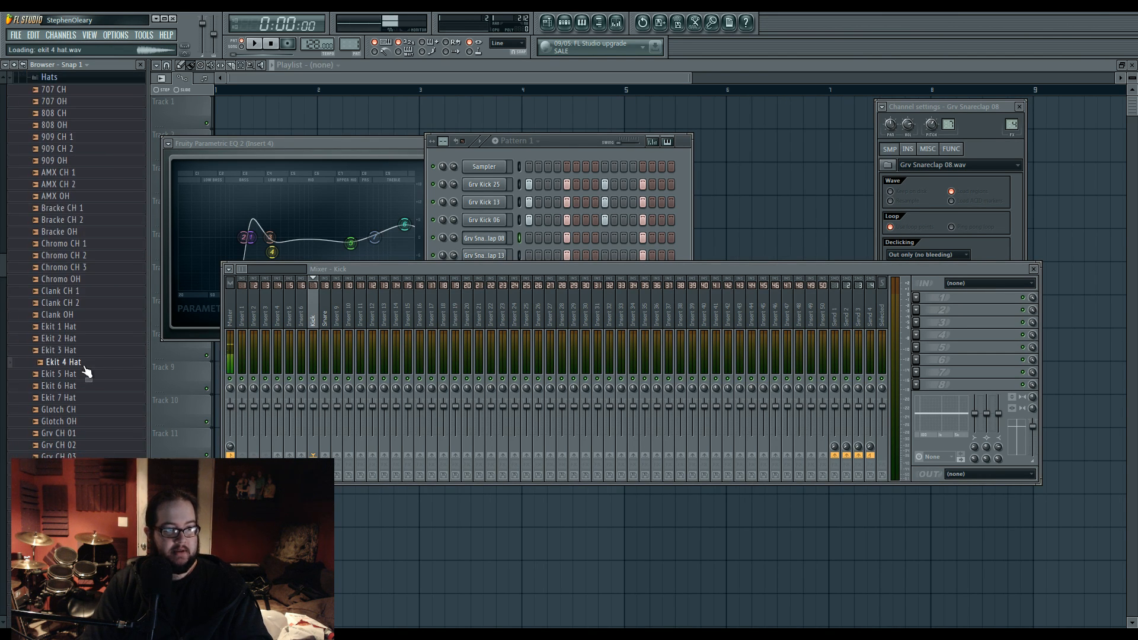
{"action": "left_click", "coordinate": [102, 350]}
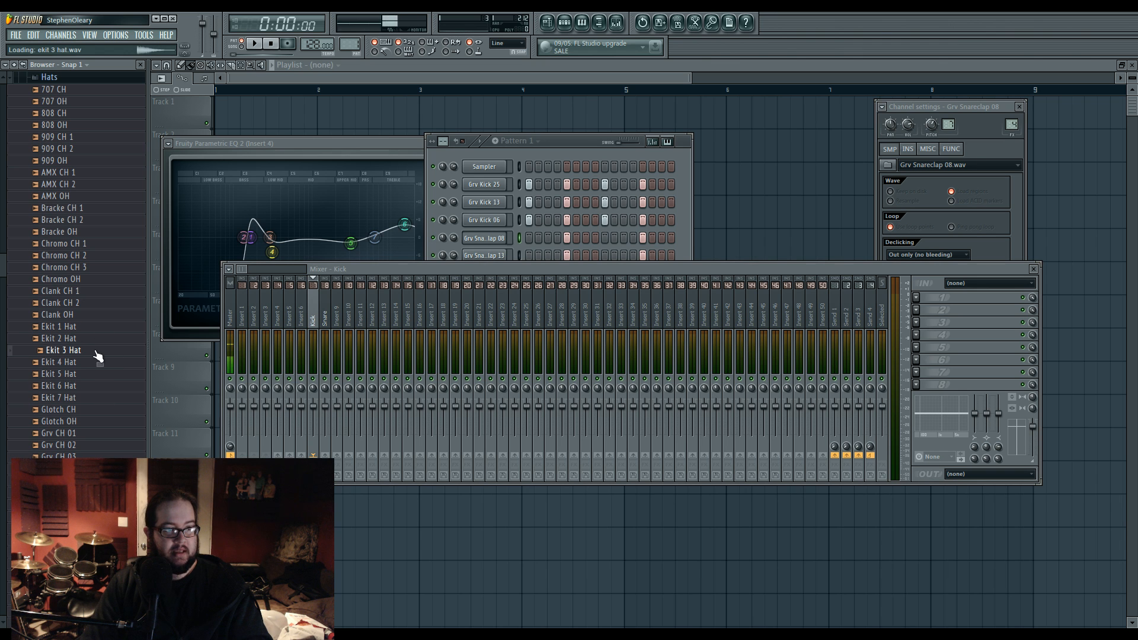
{"action": "right_click", "coordinate": [94, 349]}
{"action": "left_click", "coordinate": [119, 362]}
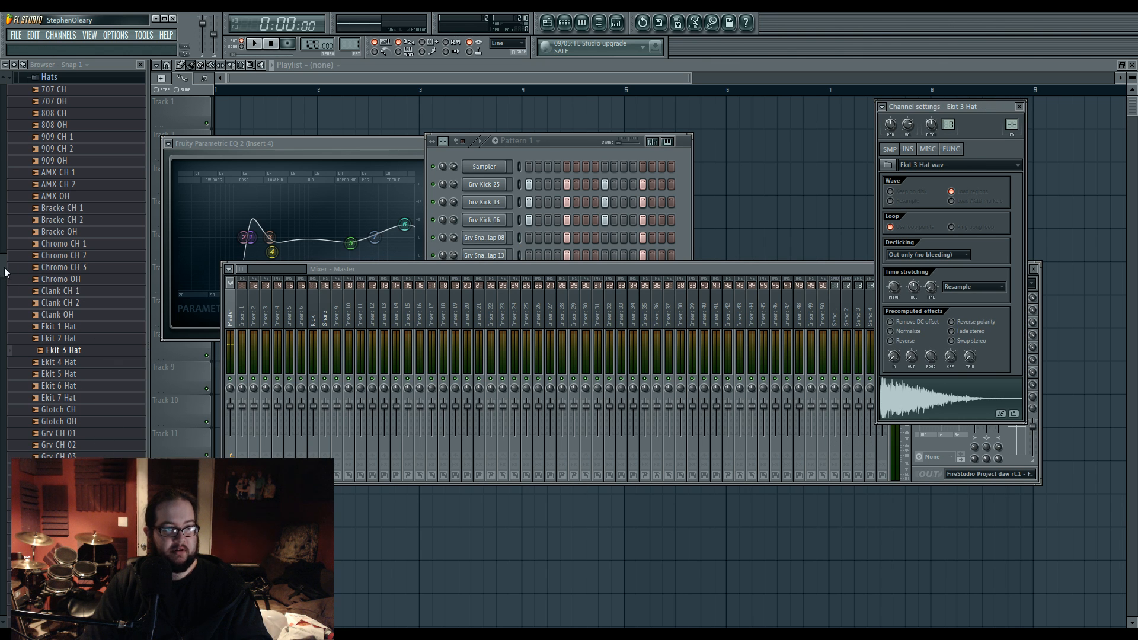
Step: Preview the closed hat sample Grv CH 06 and open it in a new channel
{"action": "scroll", "coordinate": [59, 297], "scroll_direction": "down", "scroll_amount": 6}
{"action": "left_click", "coordinate": [109, 280]}
{"action": "right_click", "coordinate": [119, 277]}
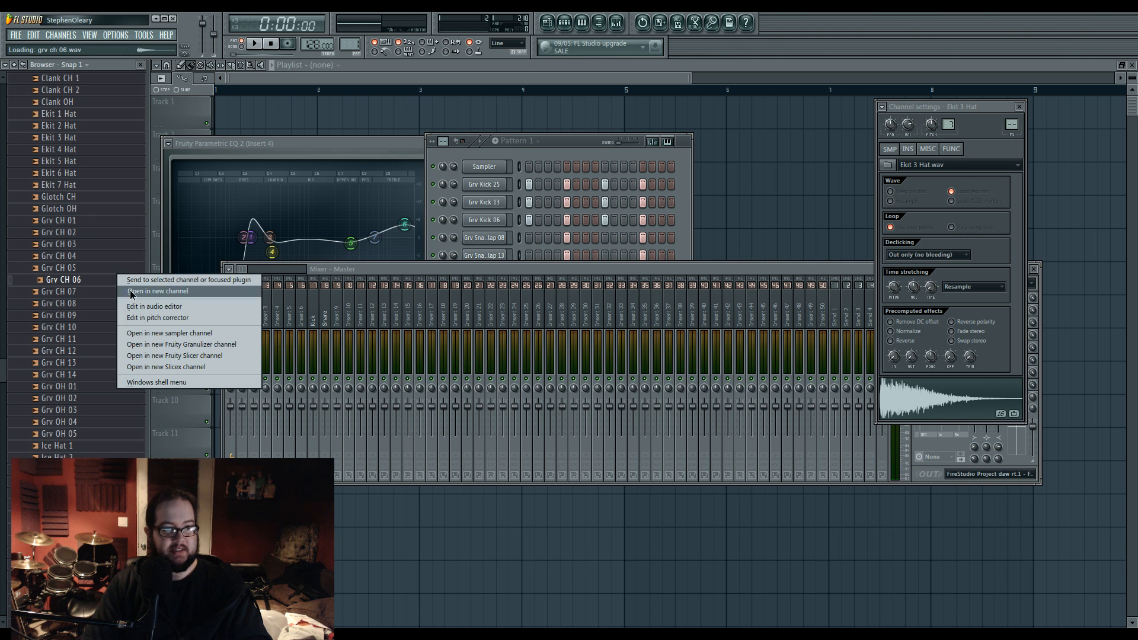
{"action": "left_click", "coordinate": [130, 290]}
Step: Audition further closed, open and Ice hat samples, and open Grv OH 04 in a new channel
{"action": "scroll", "coordinate": [89, 356], "scroll_direction": "down", "scroll_amount": 2}
{"action": "left_click", "coordinate": [93, 342]}
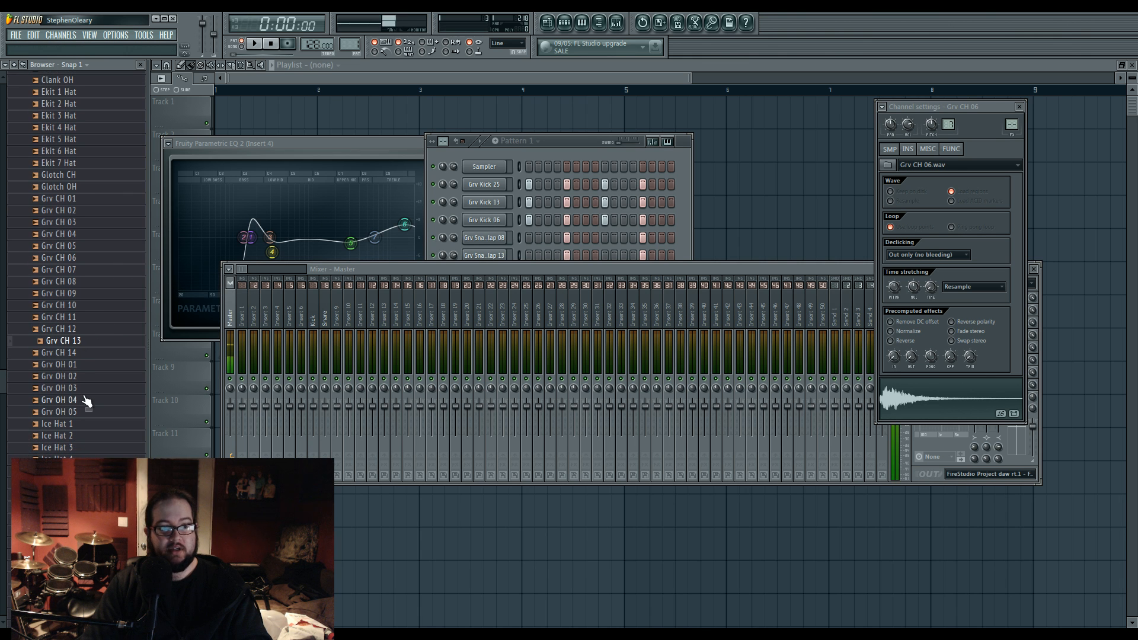
{"action": "left_click", "coordinate": [95, 352]}
{"action": "scroll", "coordinate": [97, 360], "scroll_direction": "down", "scroll_amount": 5}
{"action": "scroll", "coordinate": [97, 360], "scroll_direction": "up", "scroll_amount": 3}
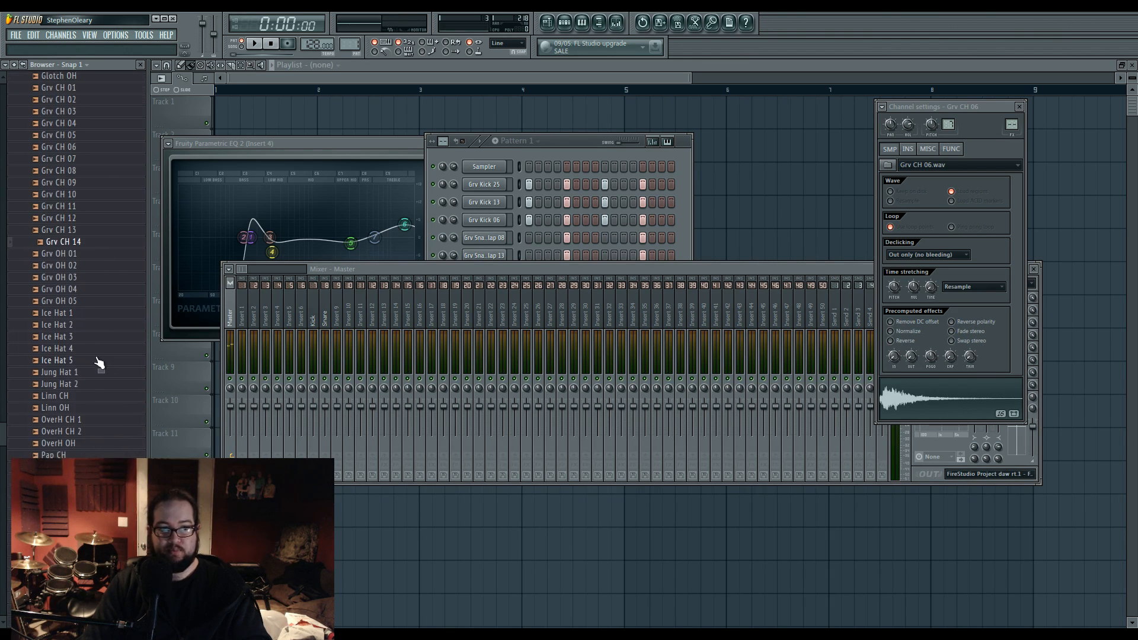
{"action": "left_click", "coordinate": [96, 342]}
{"action": "left_click", "coordinate": [95, 329]}
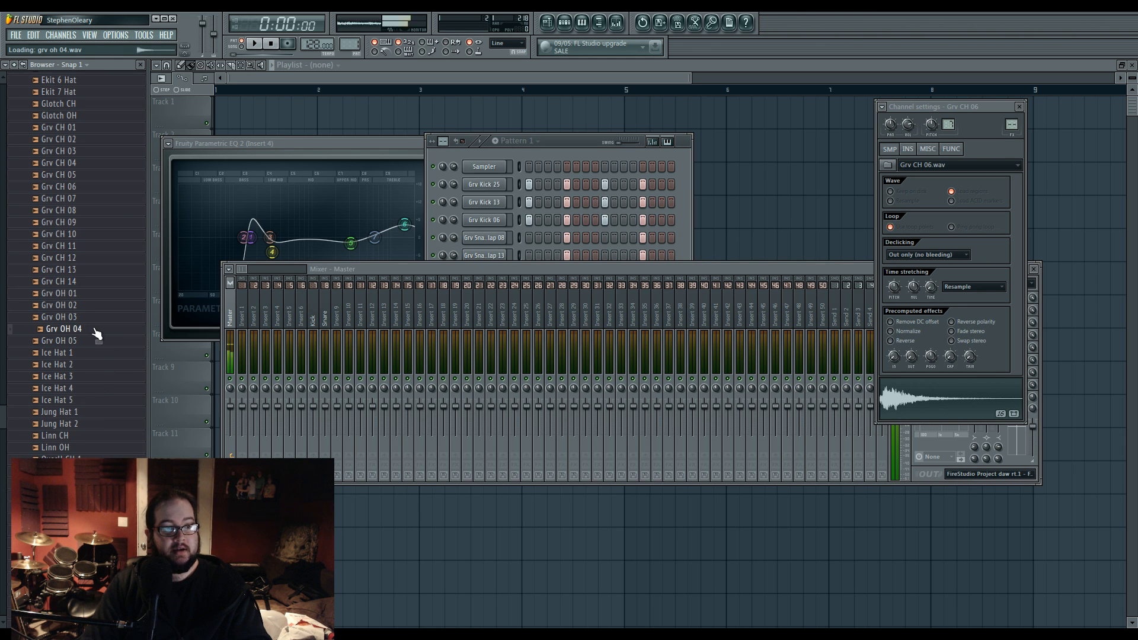
{"action": "right_click", "coordinate": [94, 329]}
{"action": "left_click", "coordinate": [130, 329]}
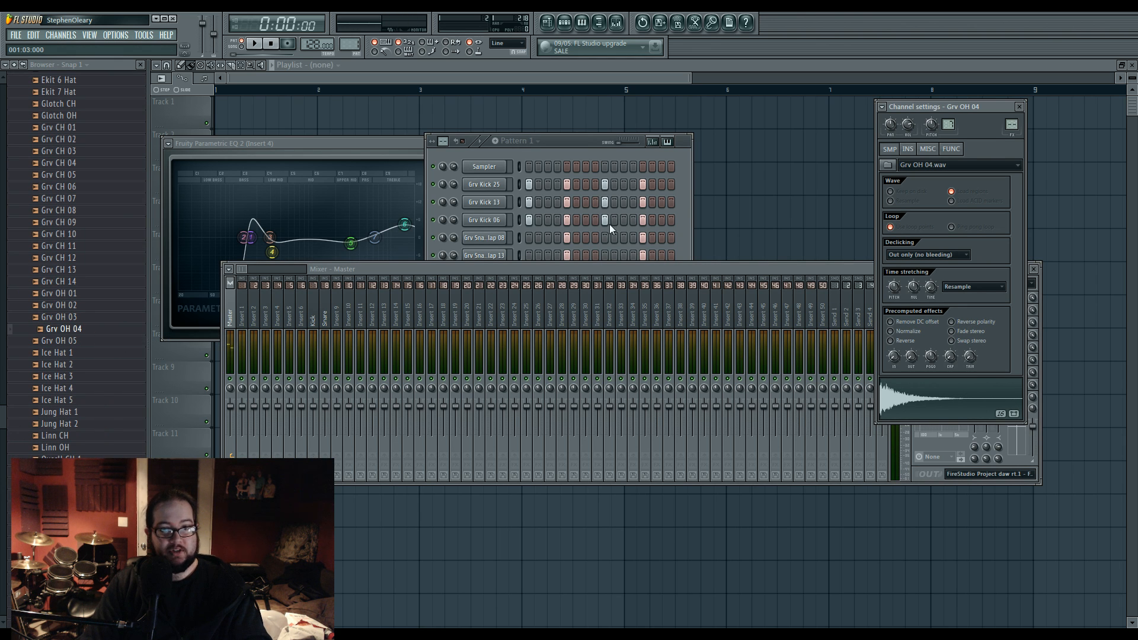
Step: Assign the hat channels to their own mixer tracks: Ekit 3 Hat to 9, Grv CH 06 to 10 and Grv OH 04 to 11
{"action": "left_click", "coordinate": [586, 141]}
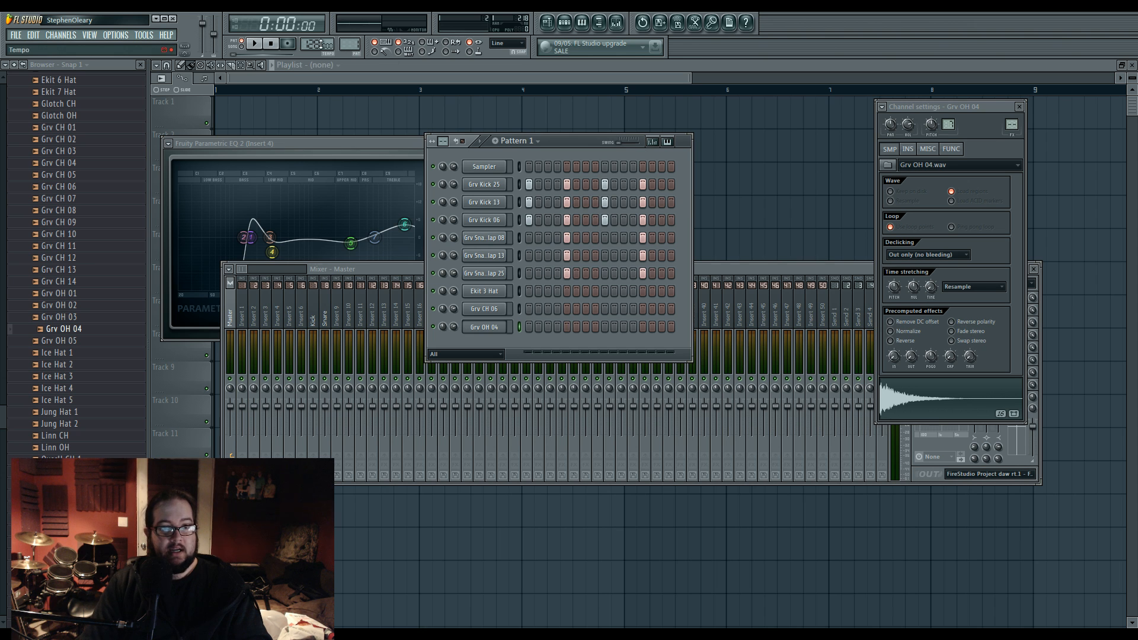
{"action": "left_click", "coordinate": [496, 292]}
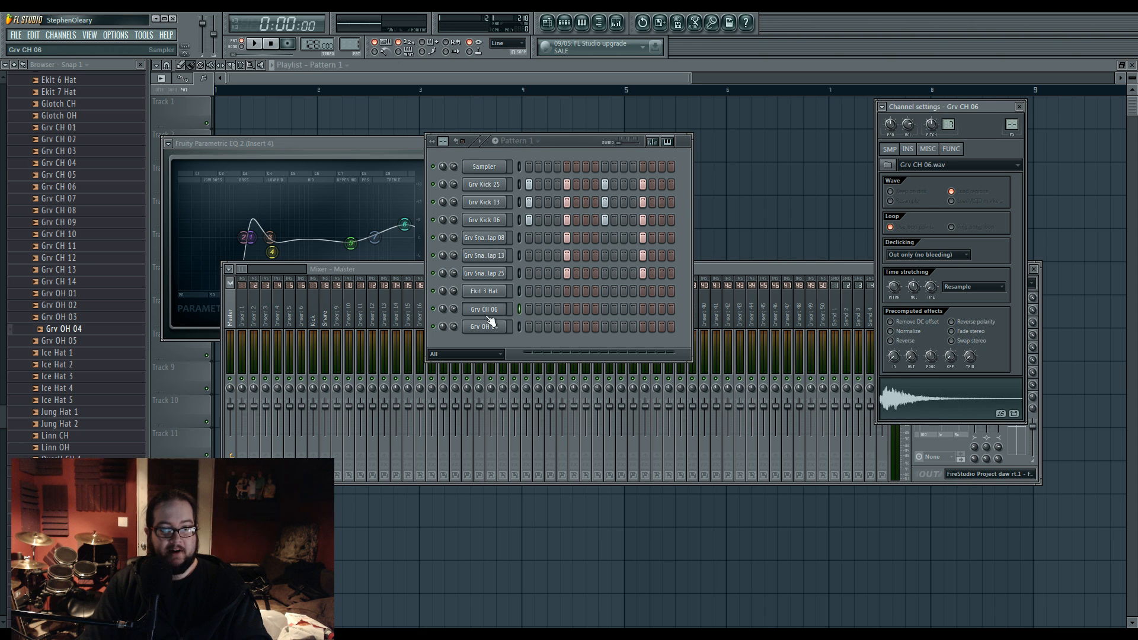
{"action": "double_click", "coordinate": [1011, 124]}
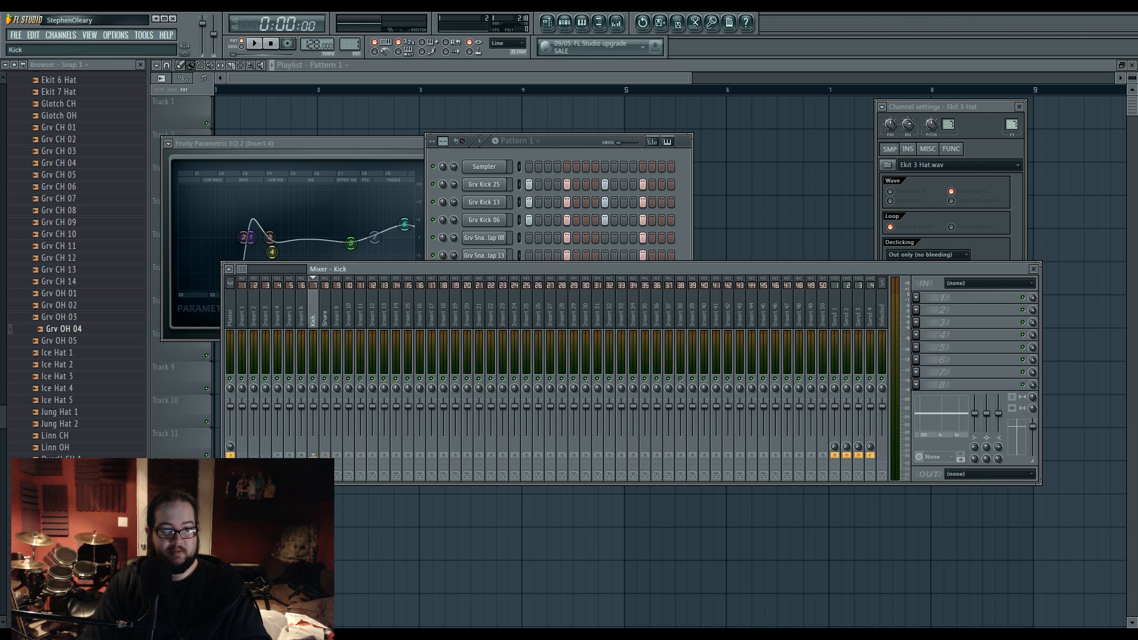
{"action": "left_click", "coordinate": [534, 141]}
{"action": "left_click", "coordinate": [484, 309]}
{"action": "scroll", "coordinate": [1010, 124], "scroll_direction": "up", "scroll_amount": 10}
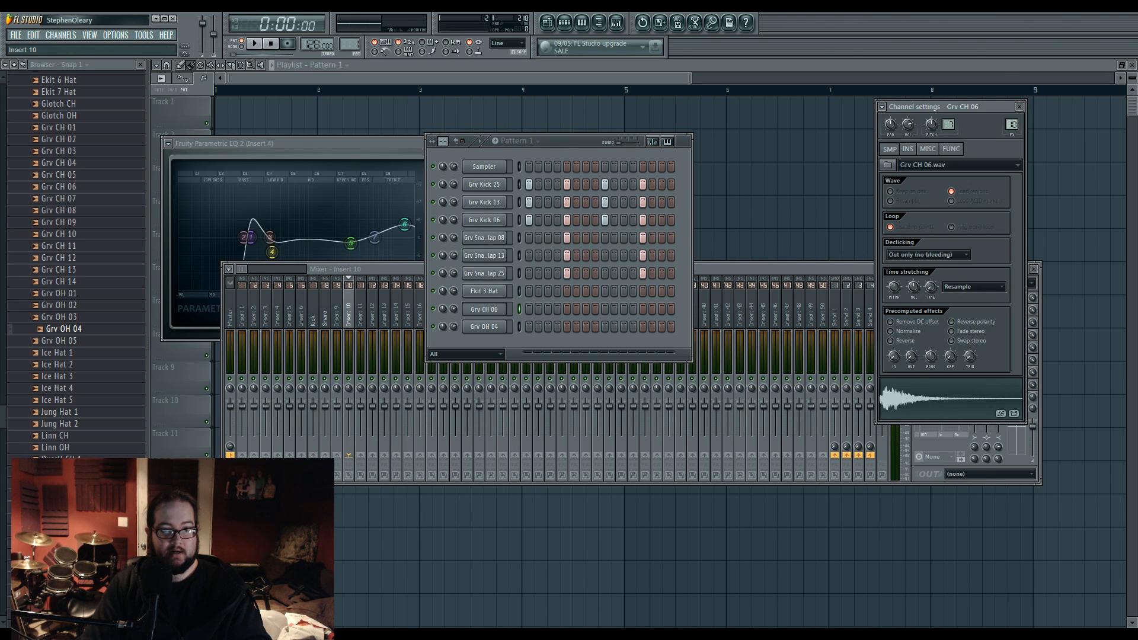
{"action": "left_click", "coordinate": [491, 330]}
{"action": "scroll", "coordinate": [1010, 126], "scroll_direction": "up", "scroll_amount": 11}
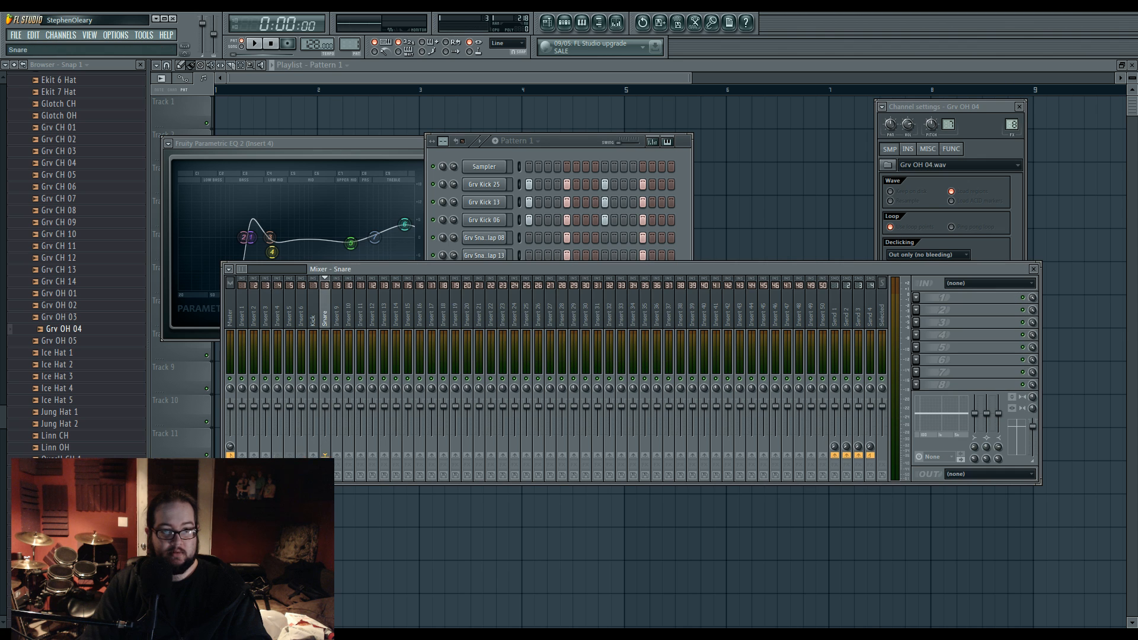
Step: Rename mixer track Insert 12 as Hats to serve as the hi-hat bus
{"action": "left_click", "coordinate": [338, 316]}
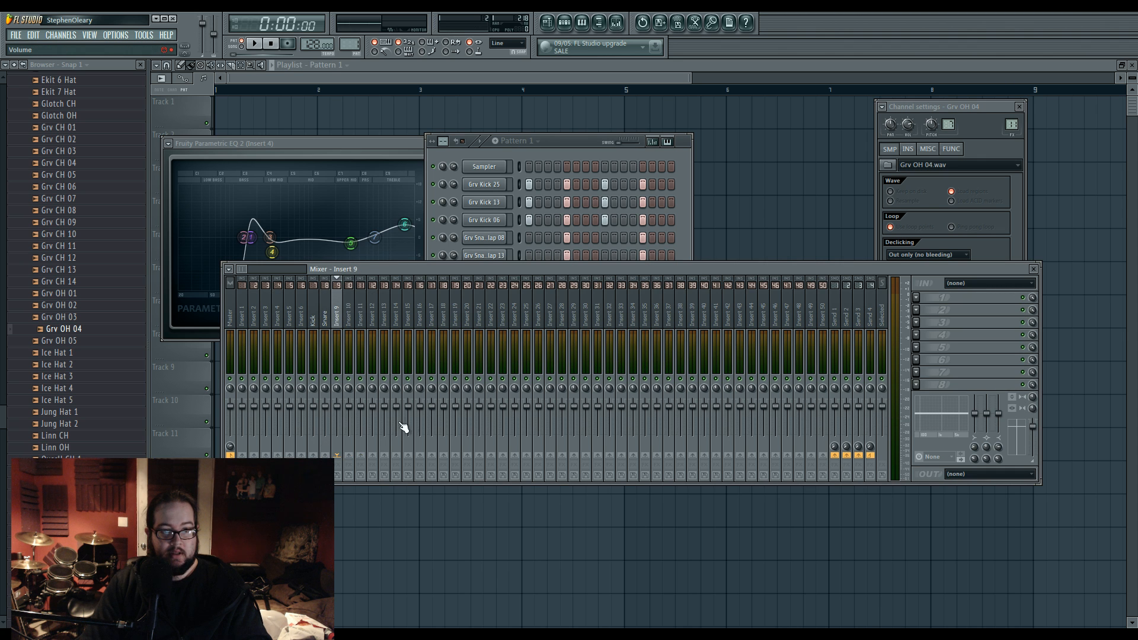
{"action": "left_click", "coordinate": [364, 321]}
{"action": "left_click", "coordinate": [377, 455]}
{"action": "left_click", "coordinate": [375, 317]}
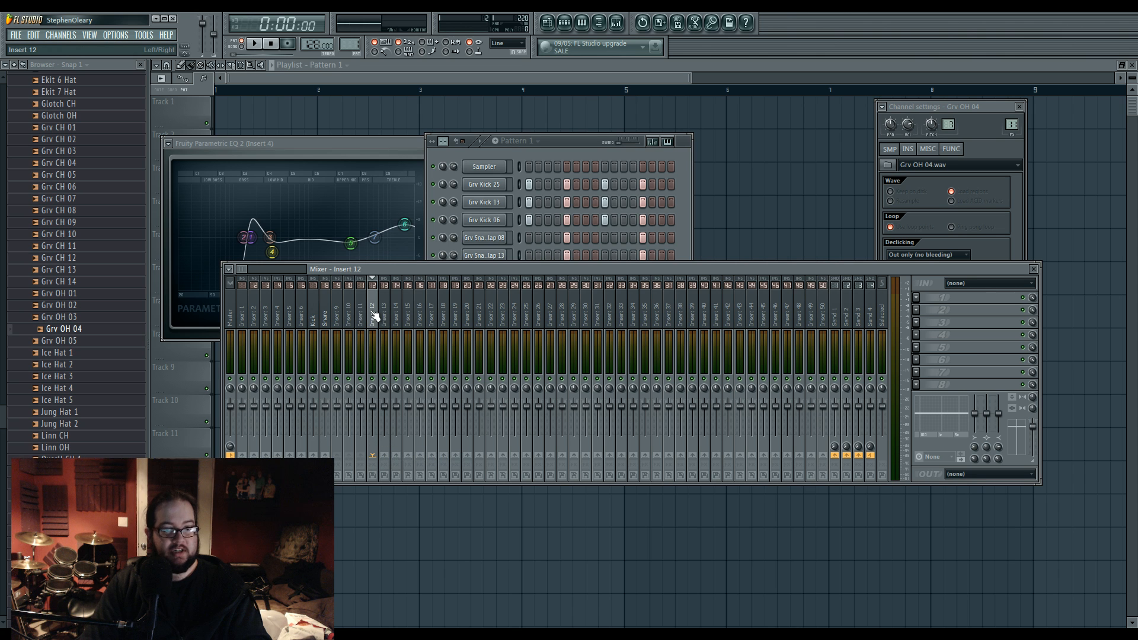
{"action": "double_click", "coordinate": [375, 316]}
{"action": "type", "text": "Hats"}
{"action": "key", "text": "Return"}
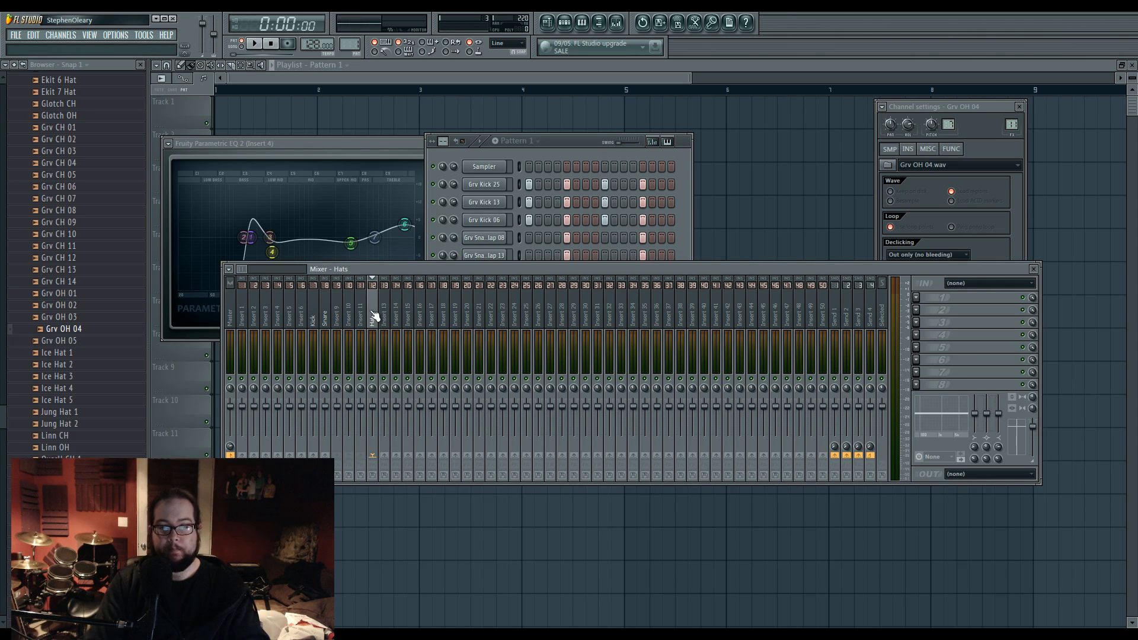
Step: Route Insert 9 to the Hats bus, program Ekit 3 Hat on steps 3, 6, 11 and 14, and start playback
{"action": "left_click", "coordinate": [580, 143]}
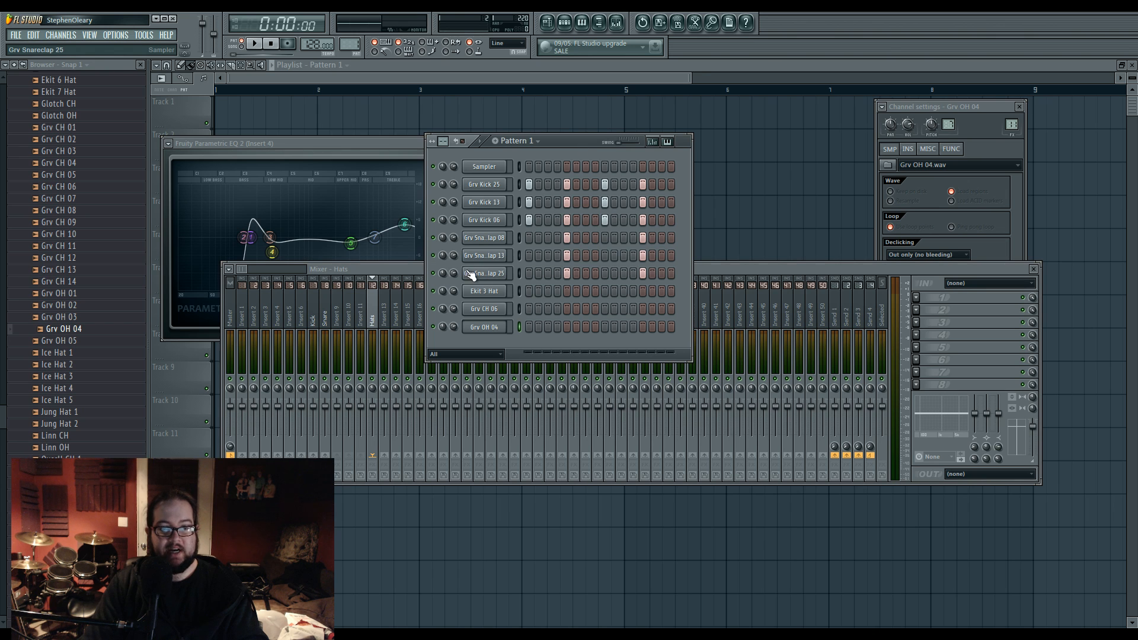
{"action": "left_click", "coordinate": [497, 292]}
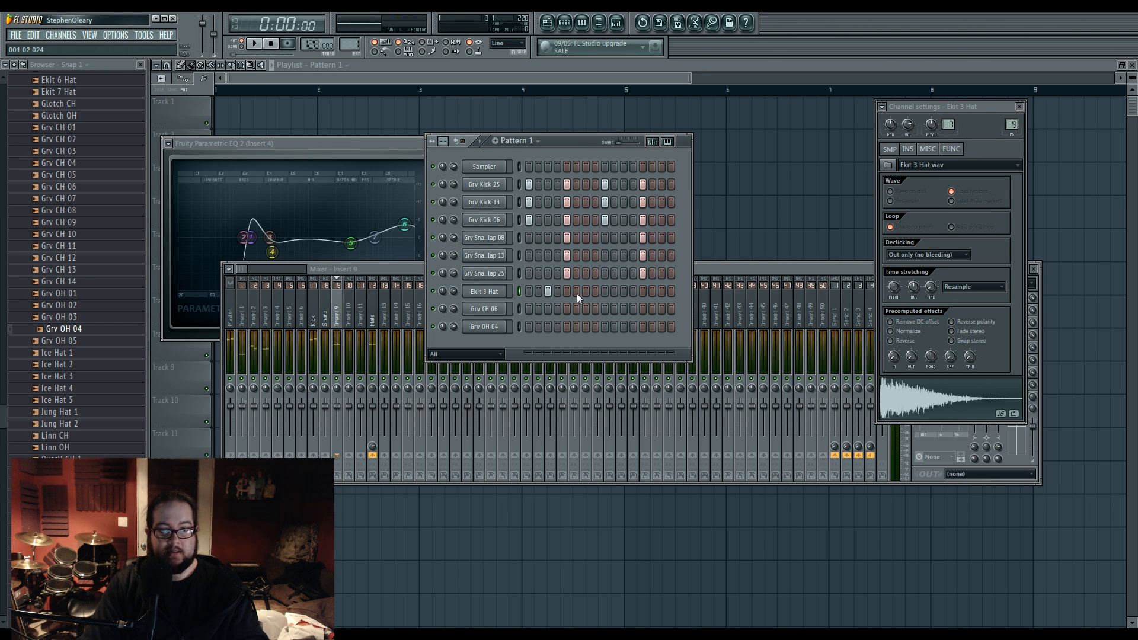
{"action": "left_click", "coordinate": [653, 294]}
{"action": "key", "text": "space"}
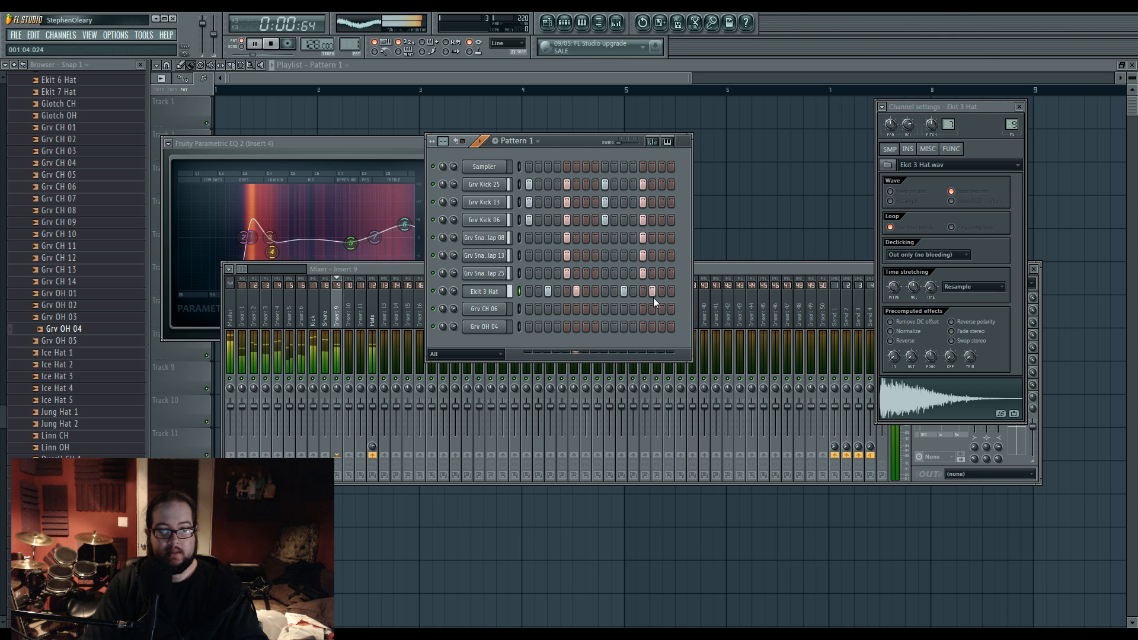
Step: Program Grv CH 06 on steps 1, 5, 7, 9, 13 and 15 while the pattern plays
{"action": "left_click", "coordinate": [530, 309]}
{"action": "left_click", "coordinate": [567, 309]}
{"action": "left_click", "coordinate": [605, 309]}
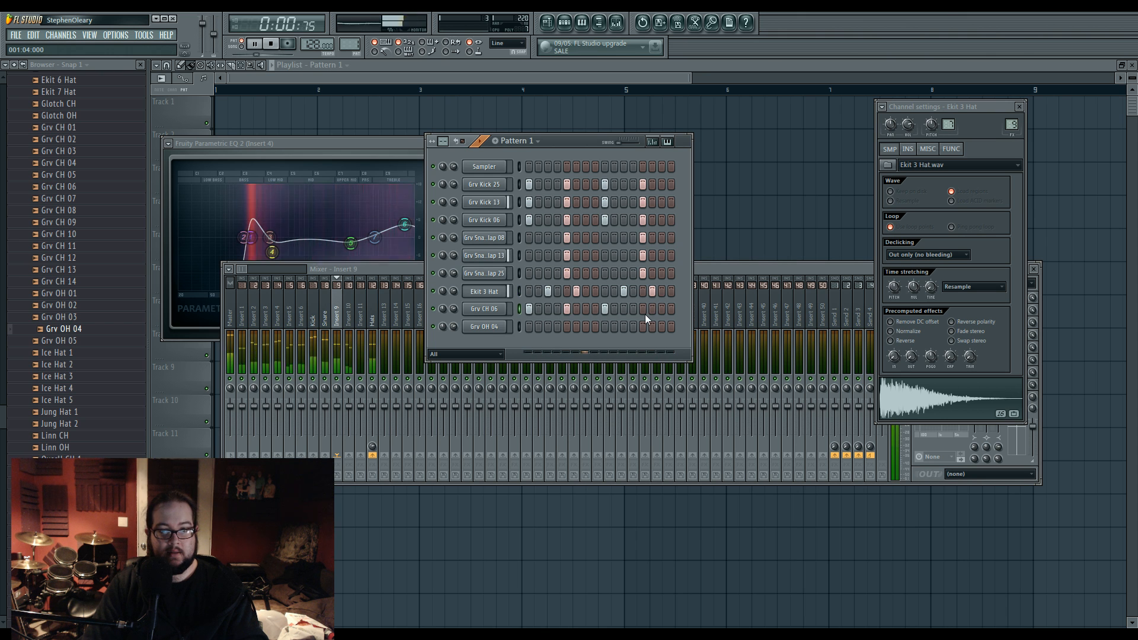
{"action": "left_click", "coordinate": [643, 309]}
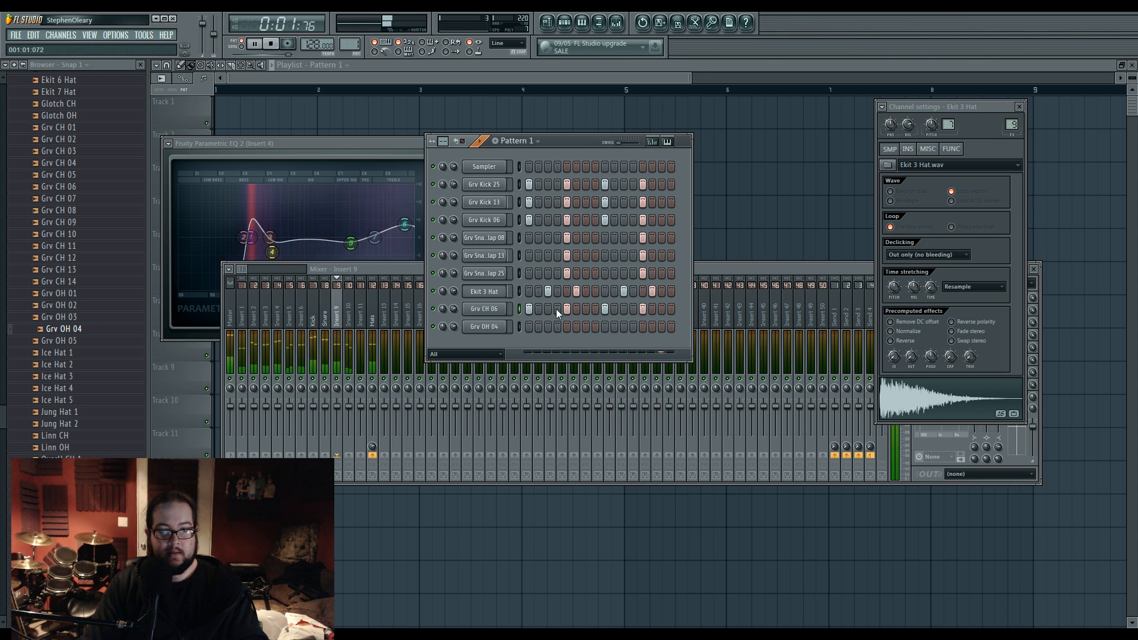
{"action": "left_click", "coordinate": [587, 309]}
{"action": "left_click", "coordinate": [662, 309]}
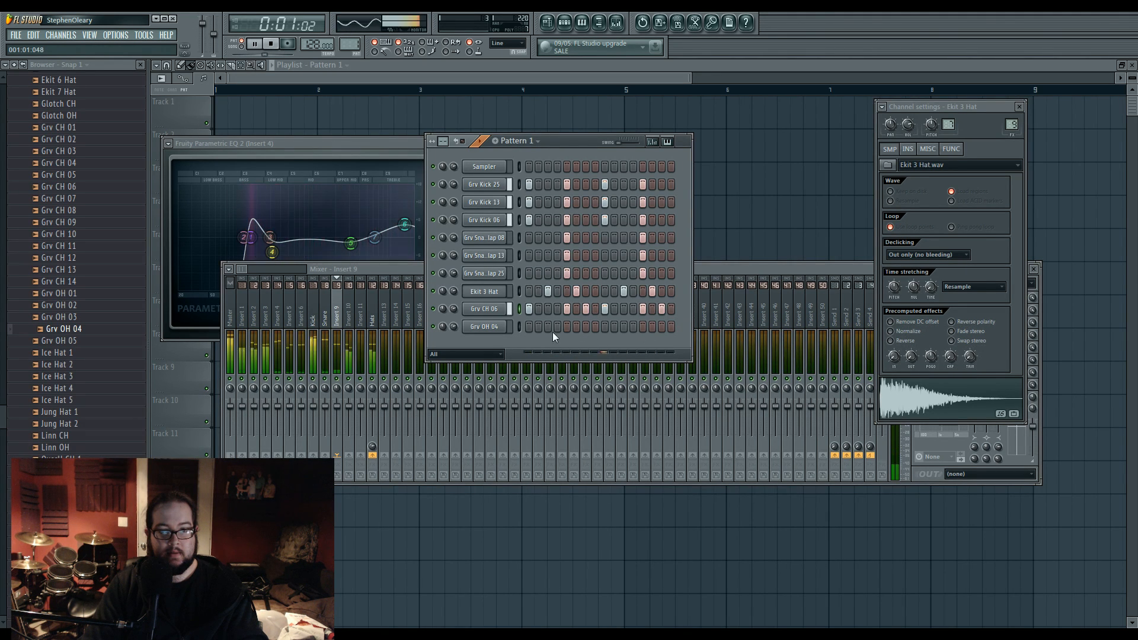
Step: Program Grv OH 04 on steps 1, 5, 7, 11 and 15 during playback, and stop the pattern
{"action": "left_click", "coordinate": [529, 327]}
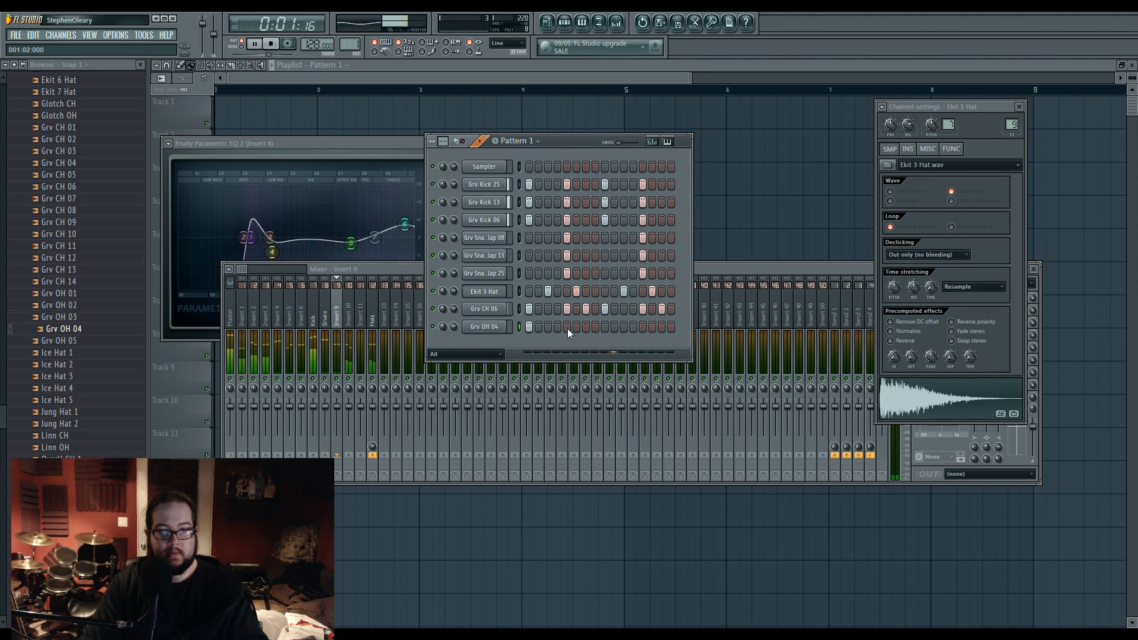
{"action": "left_click", "coordinate": [568, 328]}
{"action": "left_click", "coordinate": [586, 328]}
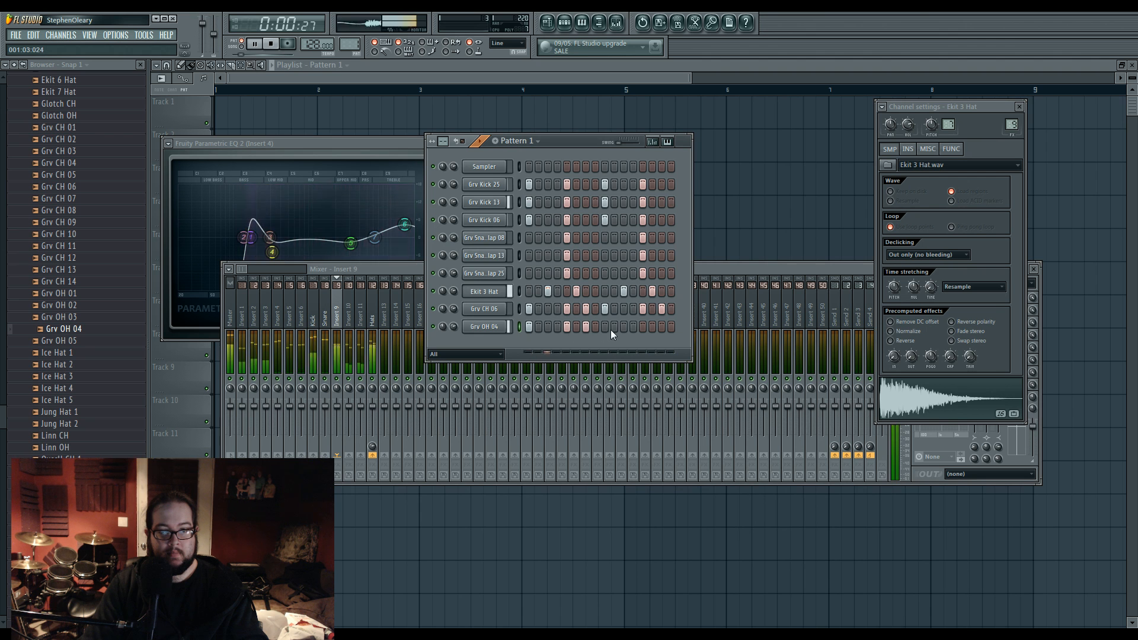
{"action": "left_click", "coordinate": [662, 328]}
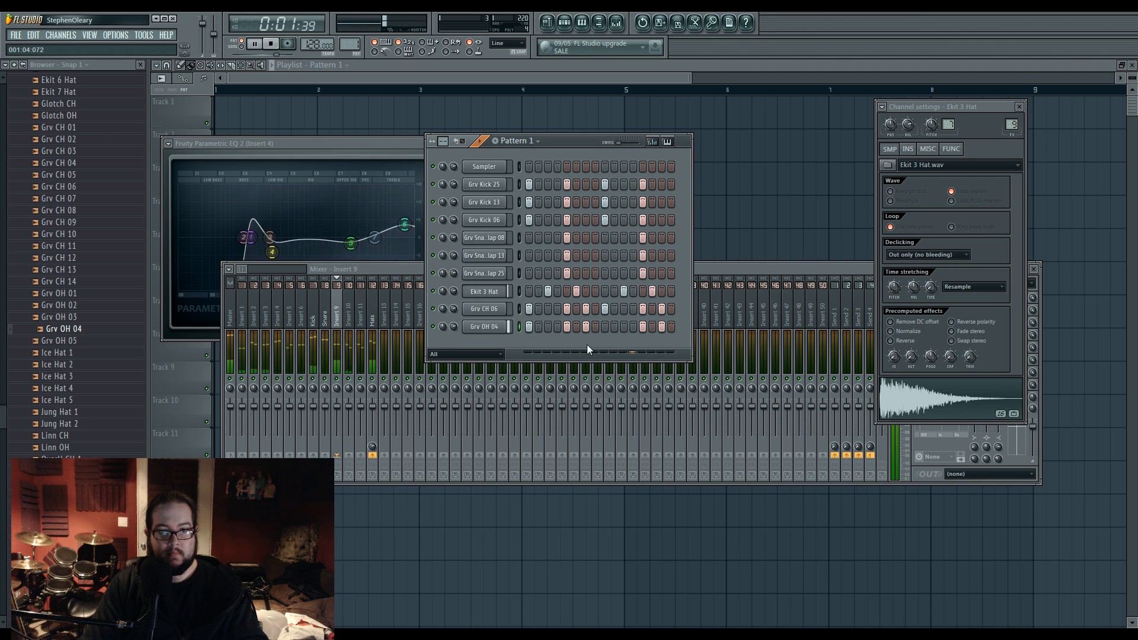
{"action": "left_click", "coordinate": [605, 328]}
{"action": "left_click", "coordinate": [605, 327]}
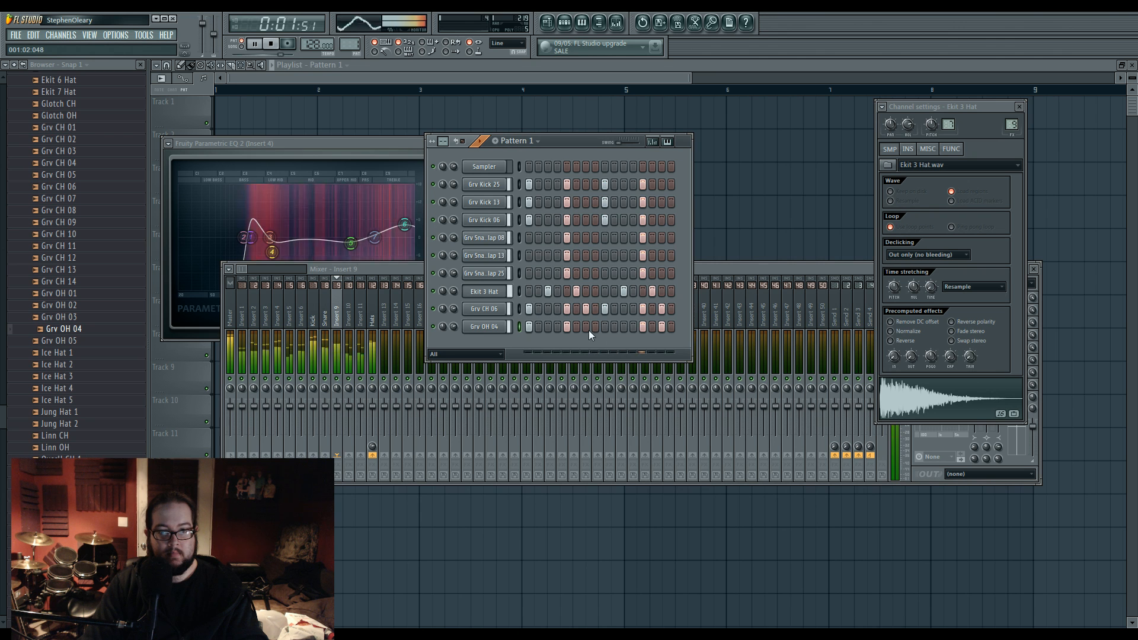
{"action": "left_click", "coordinate": [623, 328]}
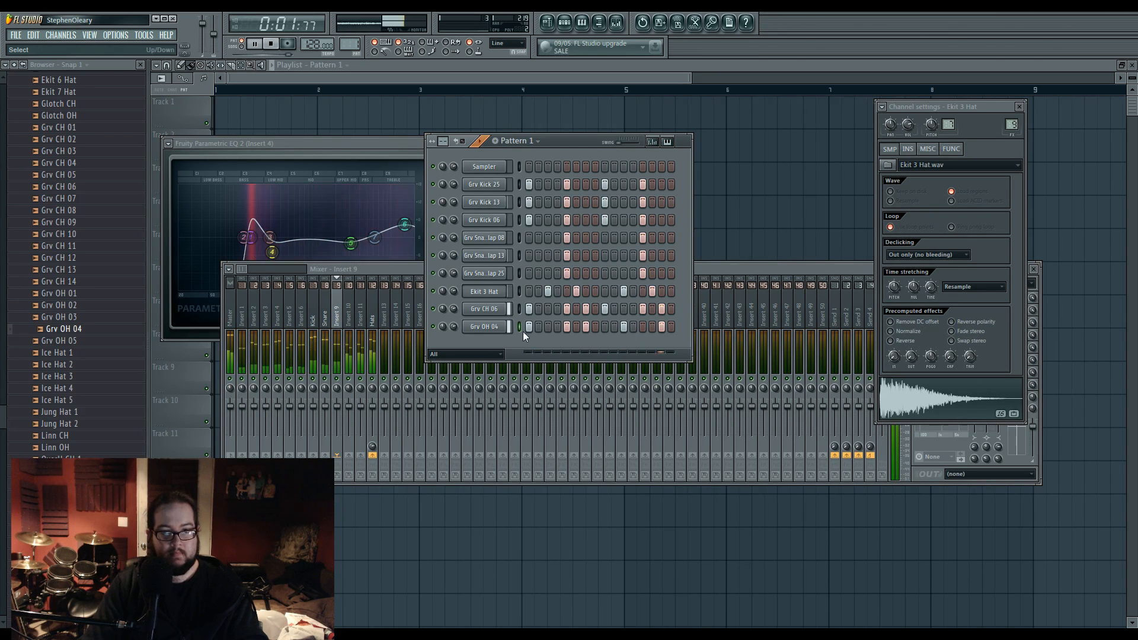
{"action": "key", "text": "space"}
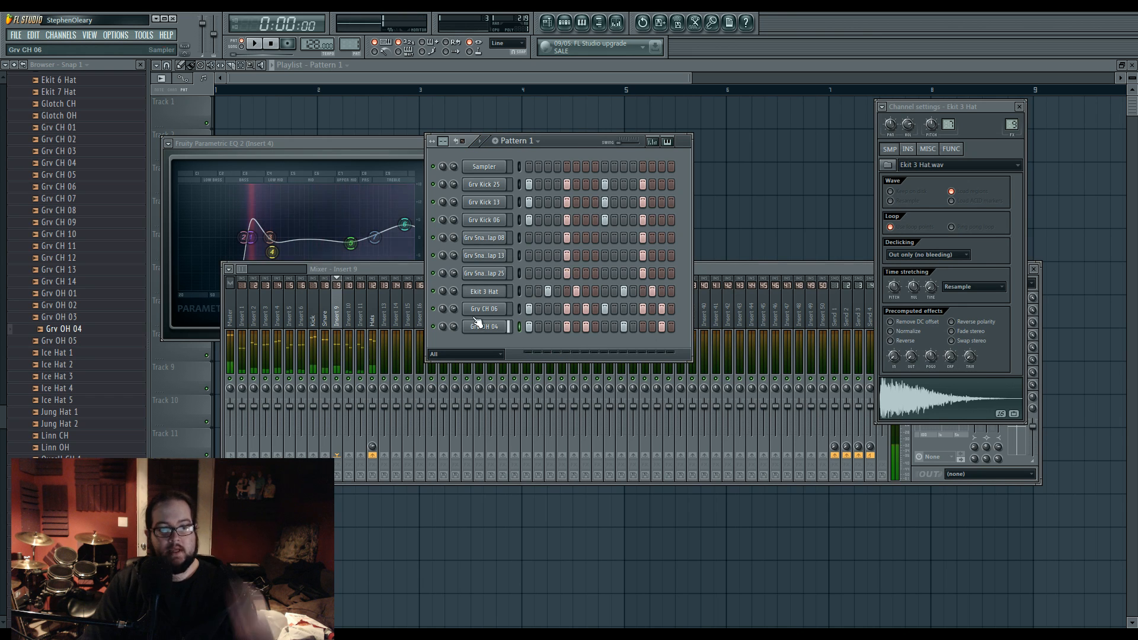
Step: Add Fruity Parametric EQ 2 to the first effect slot of Insert 9 and move its window beside the Insert 4 equalizer
{"action": "left_click", "coordinate": [363, 319]}
{"action": "left_click", "coordinate": [343, 372]}
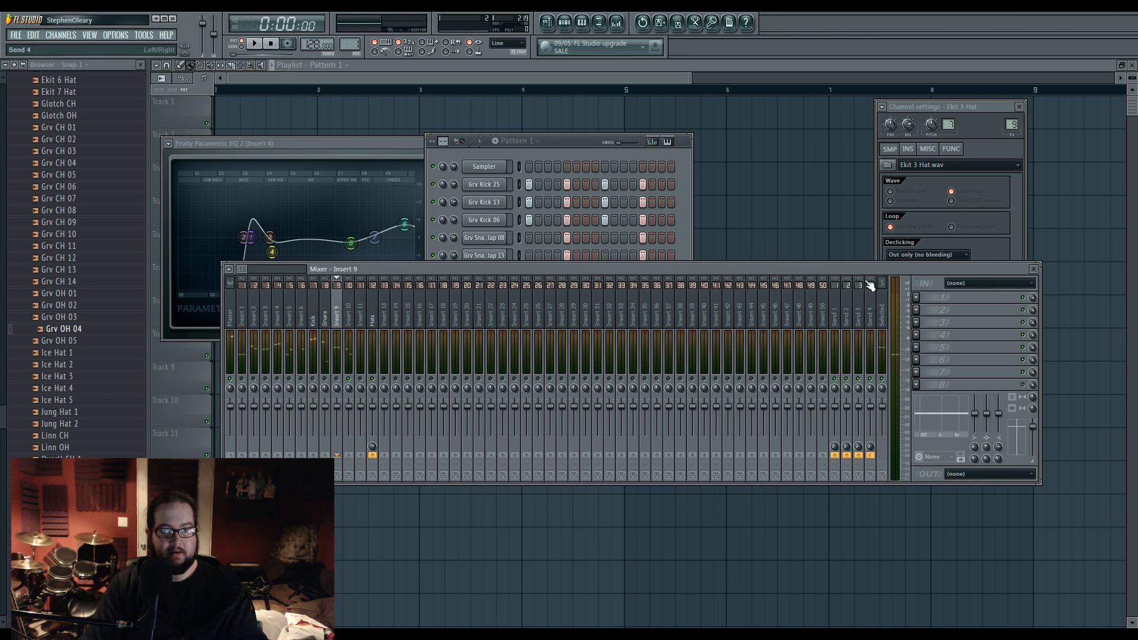
{"action": "left_click", "coordinate": [916, 301]}
{"action": "left_click", "coordinate": [1013, 370]}
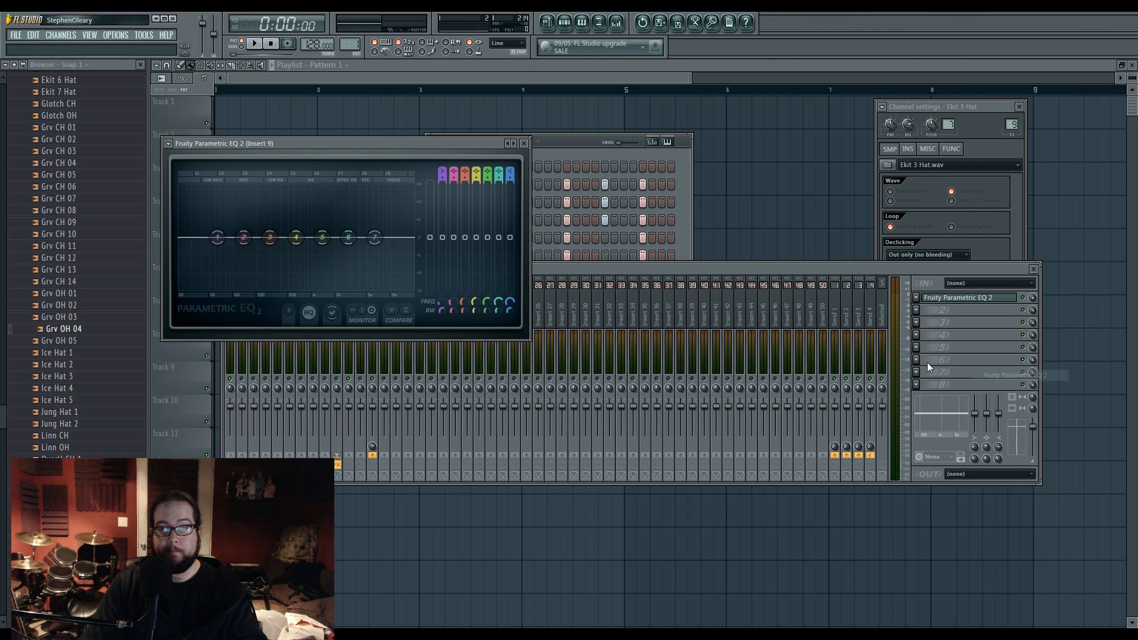
{"action": "left_click_drag", "start_coordinate": [415, 151], "coordinate": [559, 169]}
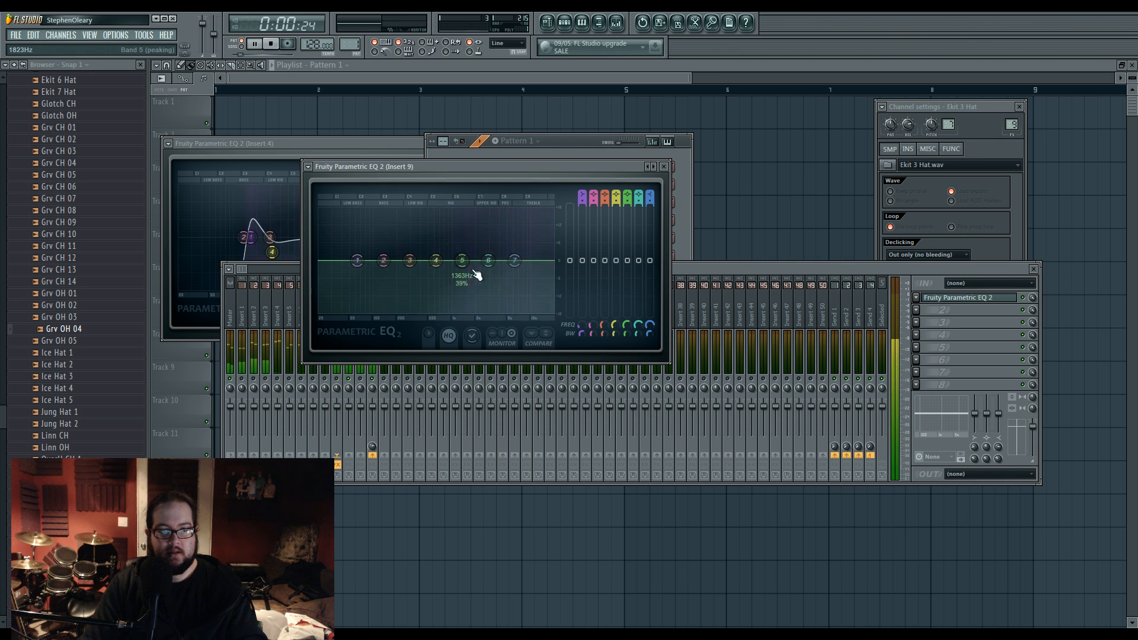
Step: Cut bands 3, 5 and 6 in the Insert 9 equalizer, with band 3 at about -6.2 dB and 484 Hz, and lower band 1
{"action": "left_click", "coordinate": [682, 265]}
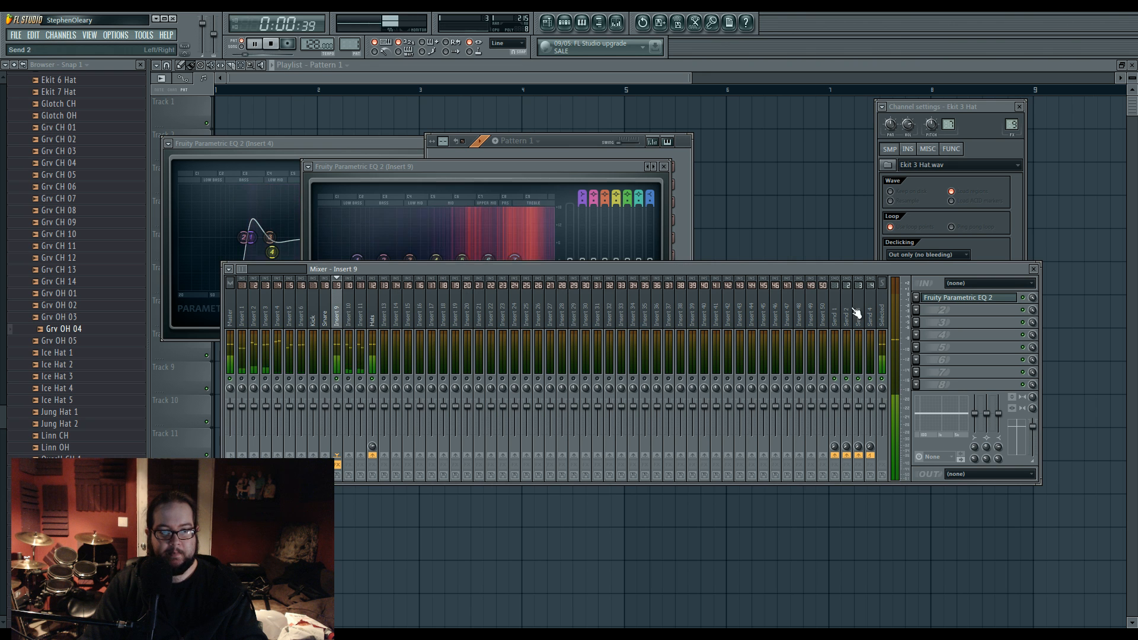
{"action": "left_click", "coordinate": [960, 297]}
{"action": "left_click_drag", "start_coordinate": [488, 259], "coordinate": [513, 280]}
{"action": "left_click_drag", "start_coordinate": [409, 262], "coordinate": [427, 279]}
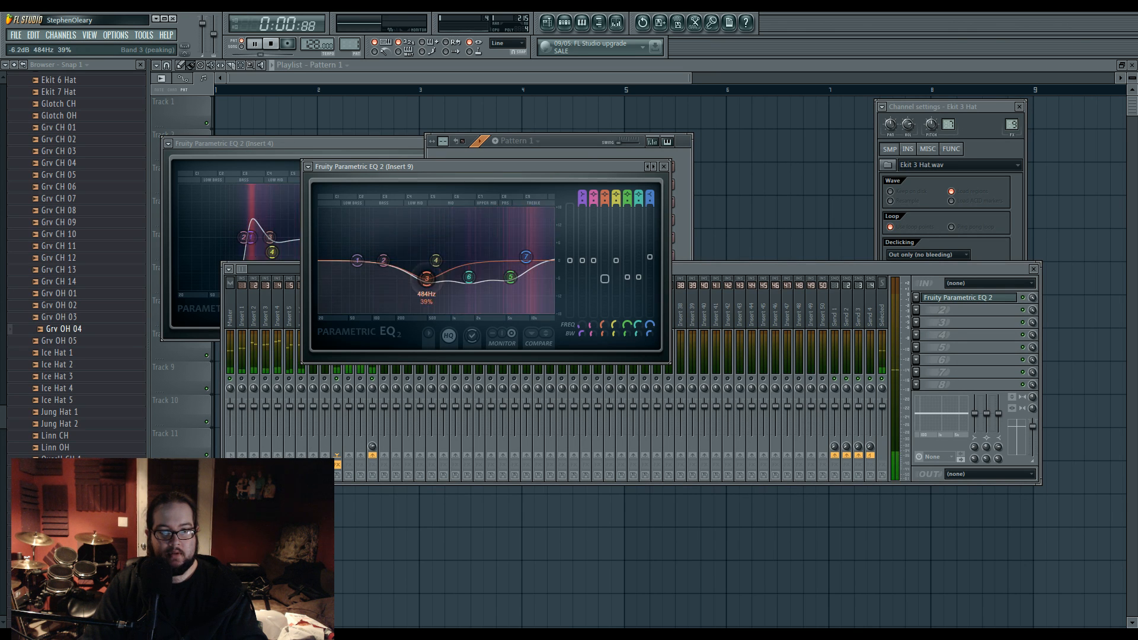
{"action": "left_click_drag", "start_coordinate": [357, 260], "coordinate": [399, 292]}
{"action": "left_click", "coordinate": [702, 257]}
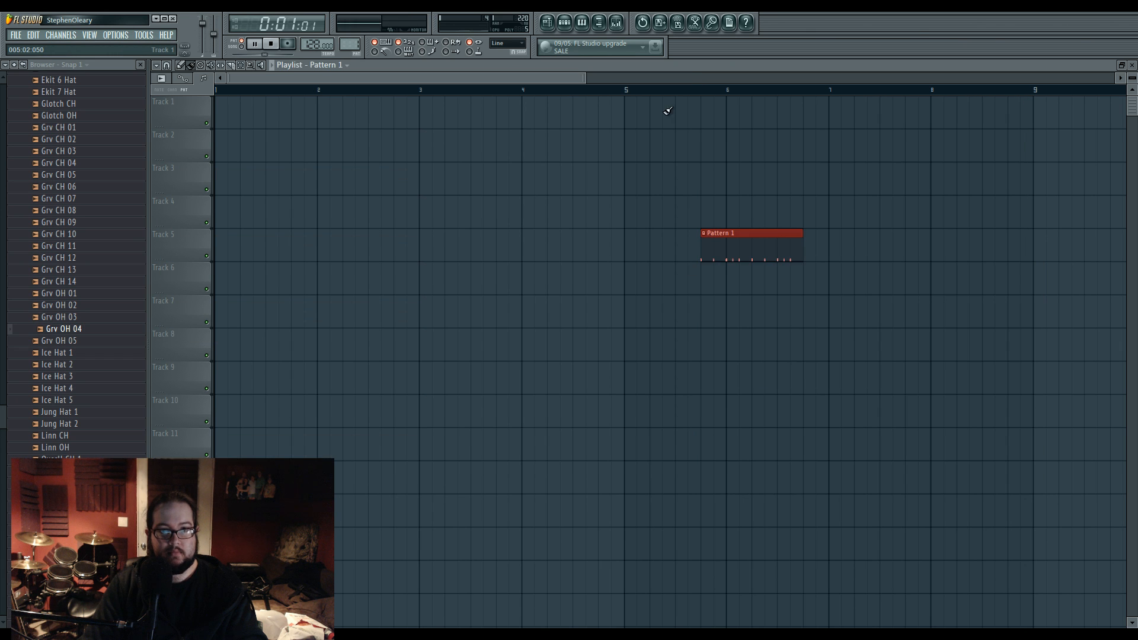
{"action": "key", "text": "ctrl+z"}
Step: Add Fruity Parametric EQ 2 to Insert 10, lower band 1 to about -11.7 dB at 1075 Hz, and dip band 6 slightly
{"action": "left_click", "coordinate": [616, 23]}
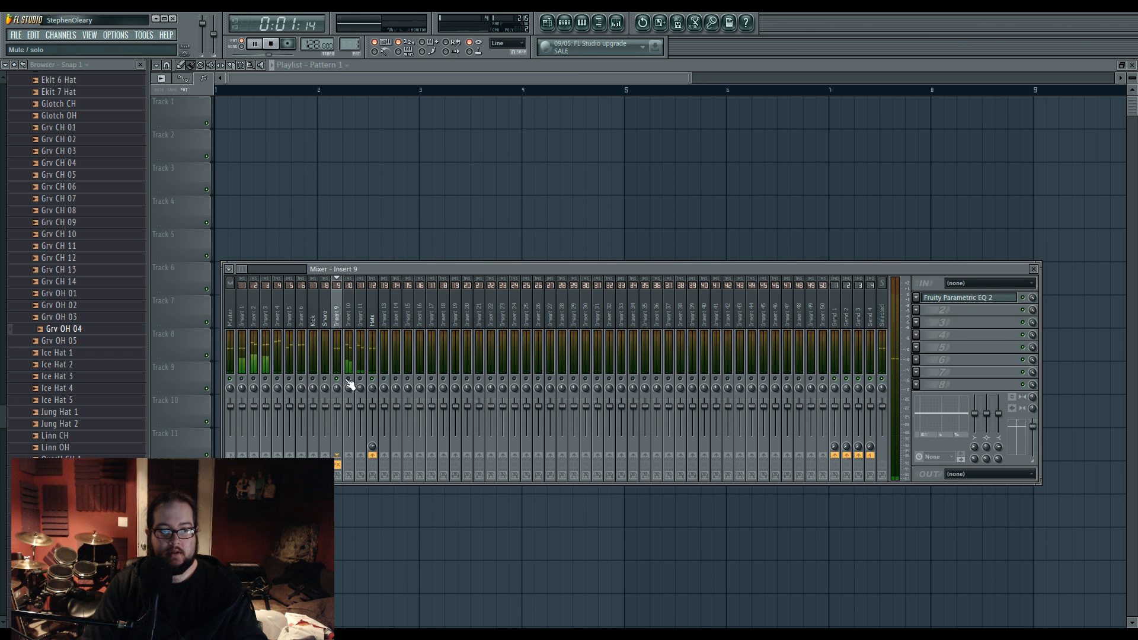
{"action": "left_click", "coordinate": [348, 320]}
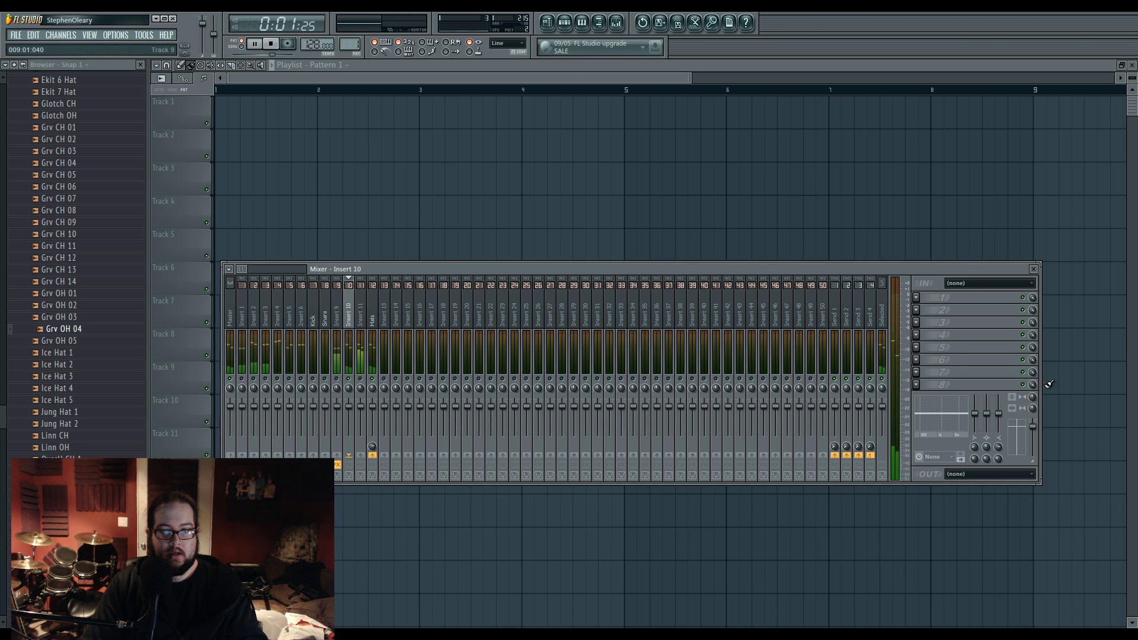
{"action": "left_click", "coordinate": [944, 298]}
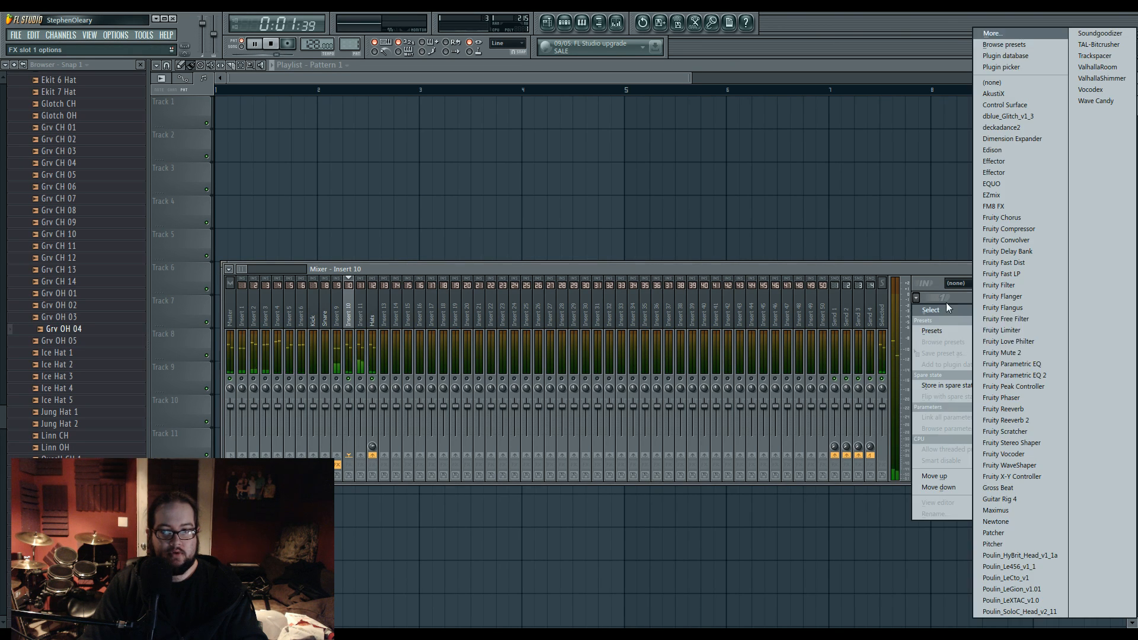
{"action": "left_click", "coordinate": [1015, 364]}
{"action": "left_click_drag", "start_coordinate": [224, 240], "coordinate": [318, 274]}
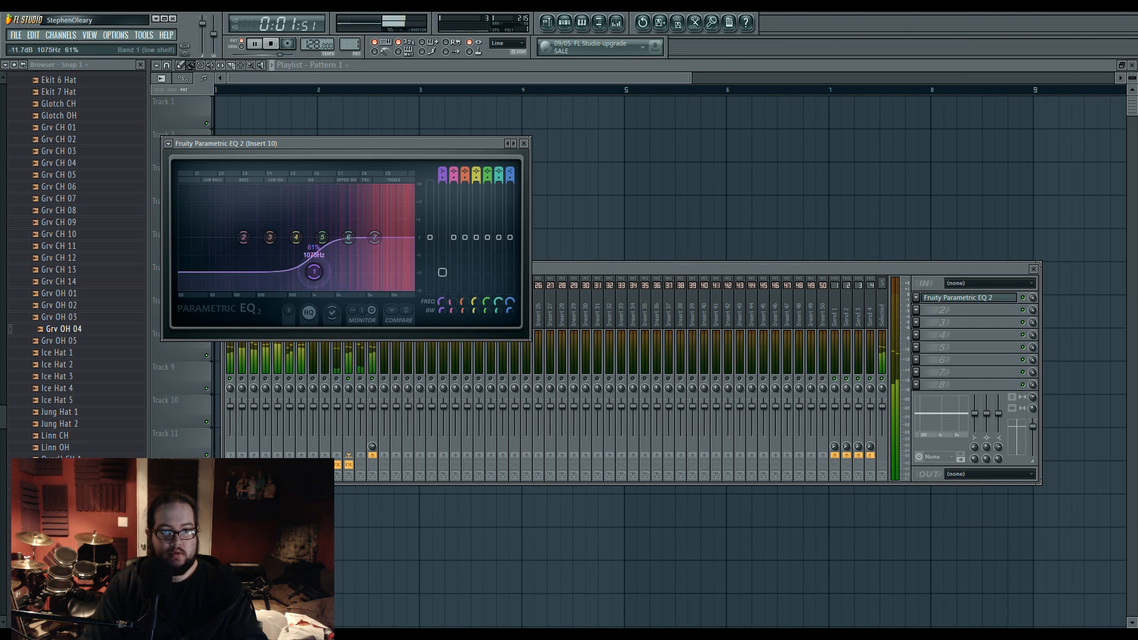
{"action": "left_click_drag", "start_coordinate": [351, 240], "coordinate": [379, 255]}
Step: Add Fruity Parametric EQ 2 to Insert 11, dip band 6 slightly, lower band 1 to cut the lows, and stop playback
{"action": "left_click", "coordinate": [477, 355]}
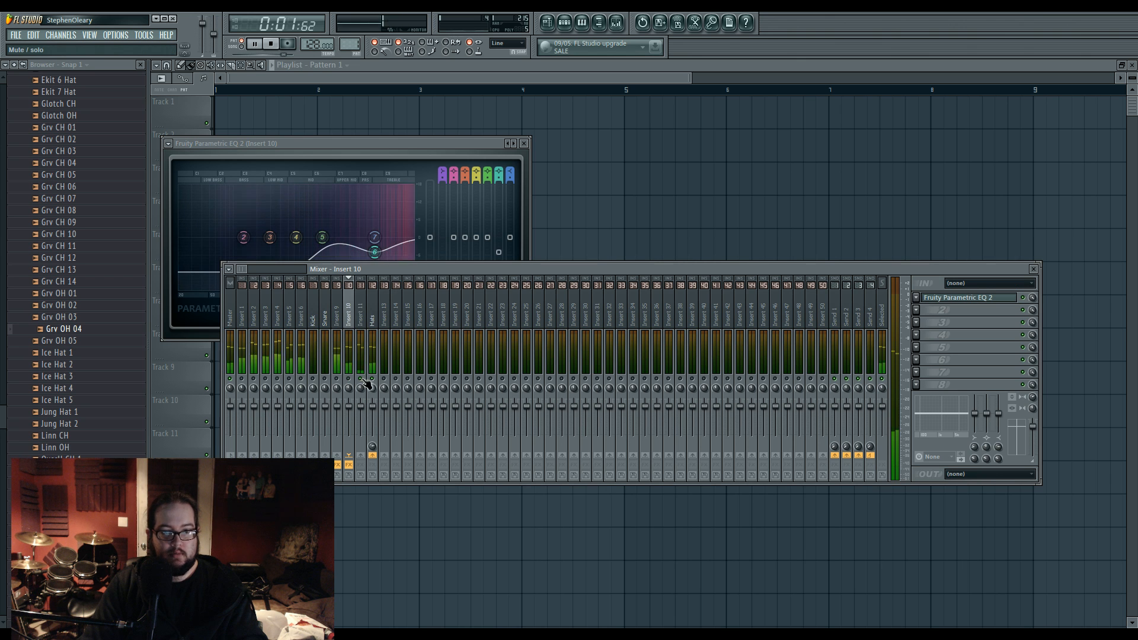
{"action": "left_click", "coordinate": [359, 309]}
{"action": "left_click", "coordinate": [916, 297]}
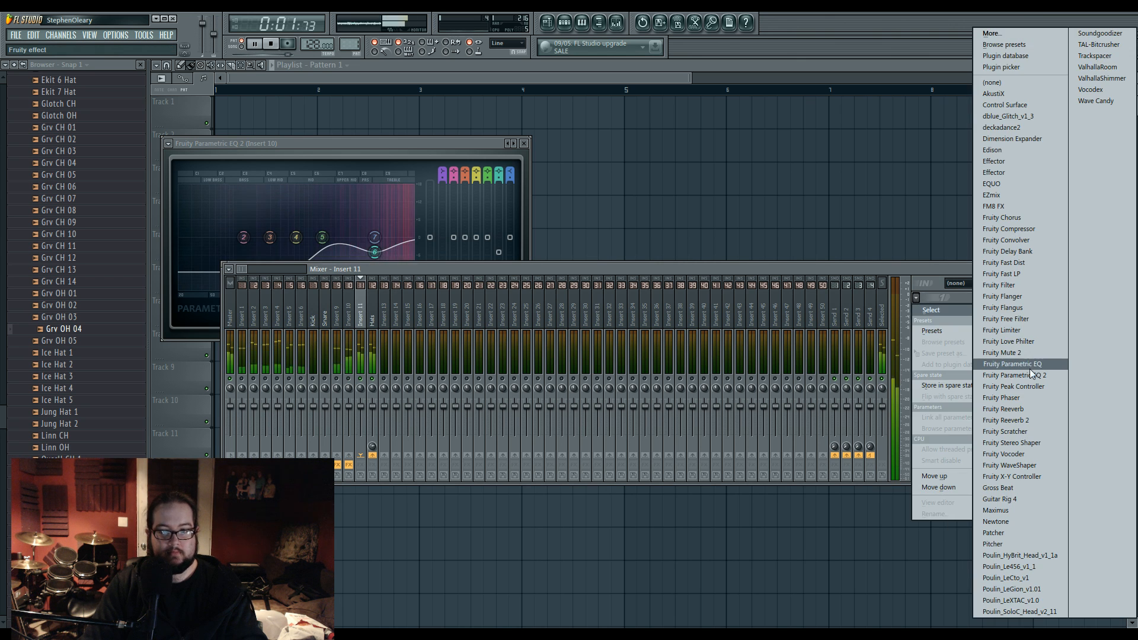
{"action": "left_click", "coordinate": [1027, 365]}
{"action": "left_click_drag", "start_coordinate": [380, 251], "coordinate": [357, 250]}
{"action": "left_click_drag", "start_coordinate": [218, 239], "coordinate": [293, 267]}
{"action": "left_click", "coordinate": [1023, 297]}
{"action": "key", "text": "space"}
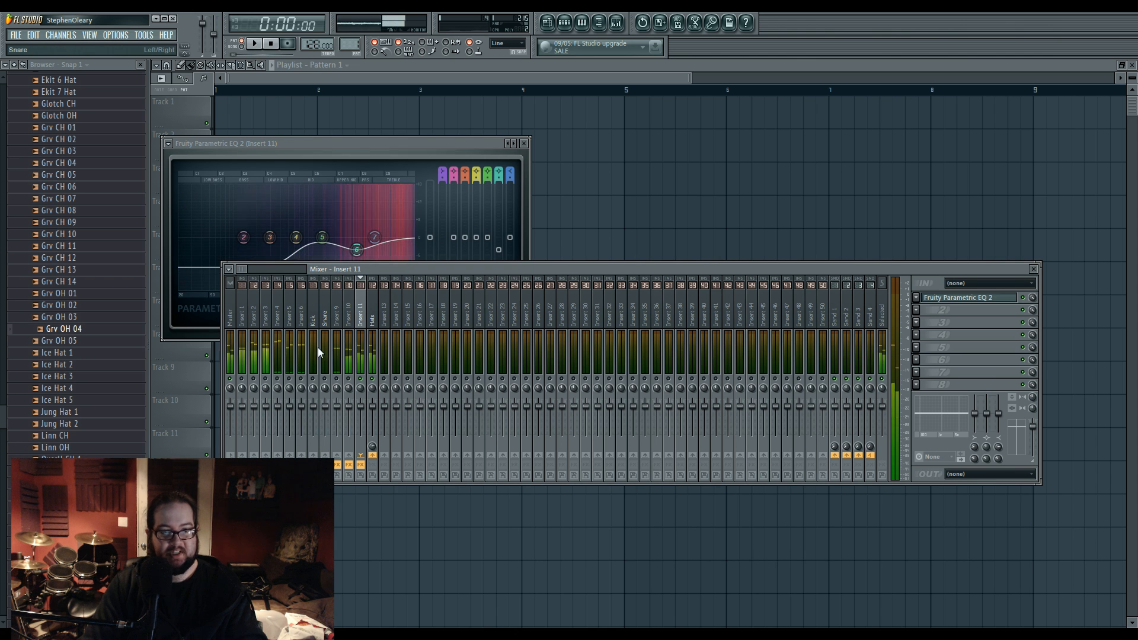
Step: Add ValhallaShimmer to the first effect slot of the Hats bus and start playback
{"action": "left_click", "coordinate": [375, 326]}
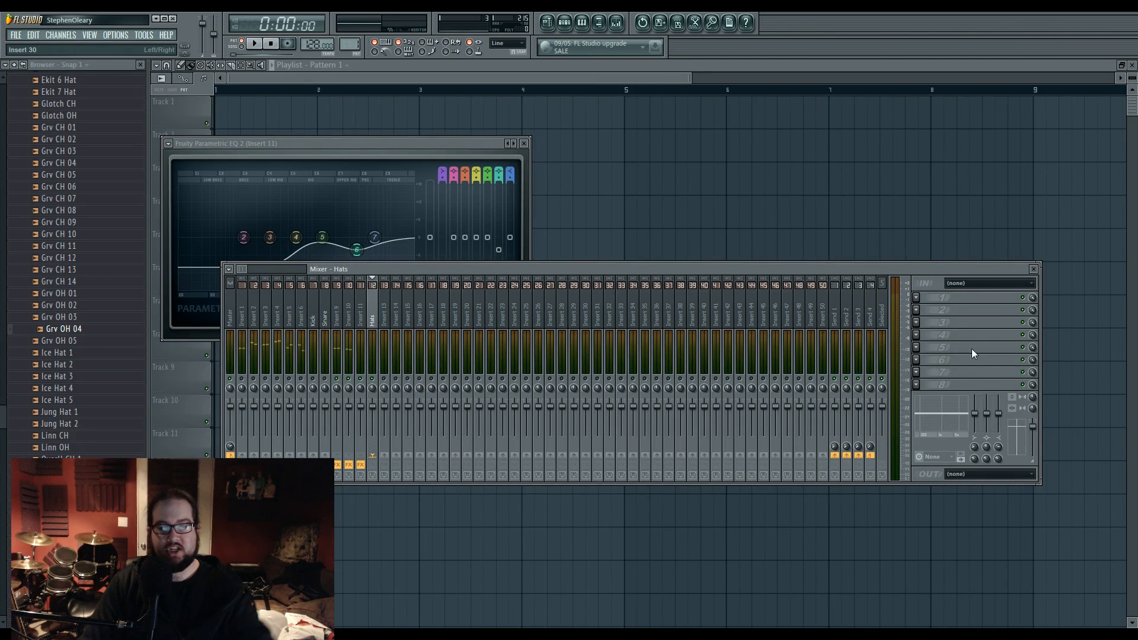
{"action": "left_click", "coordinate": [919, 300]}
{"action": "left_click", "coordinate": [920, 301]}
{"action": "left_click", "coordinate": [919, 302]}
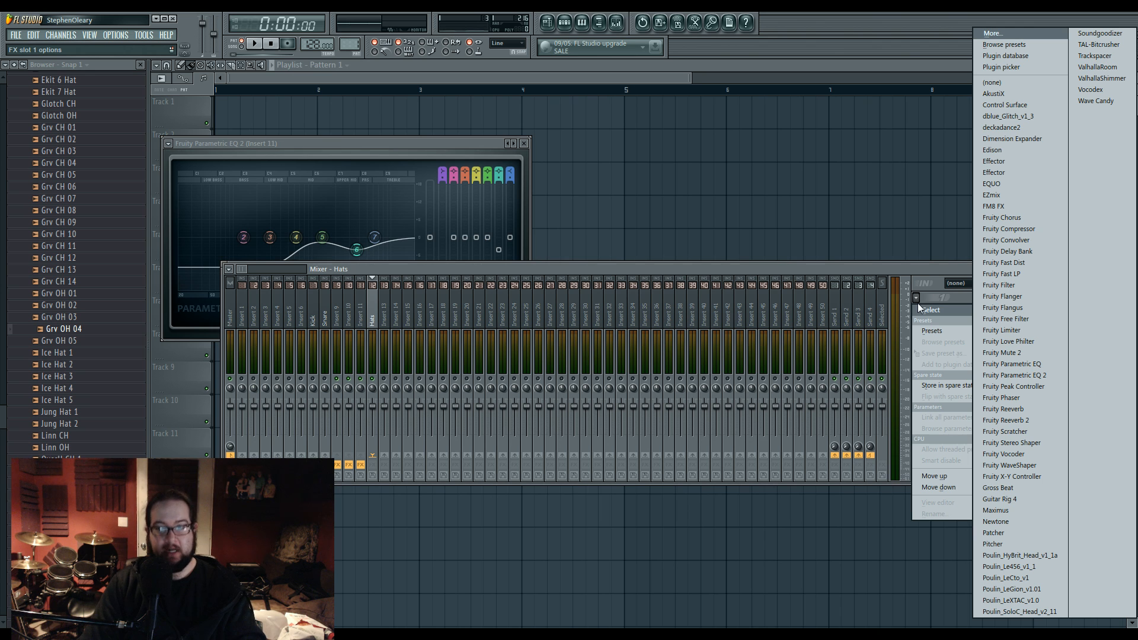
{"action": "left_click", "coordinate": [1102, 78]}
{"action": "key", "text": "space"}
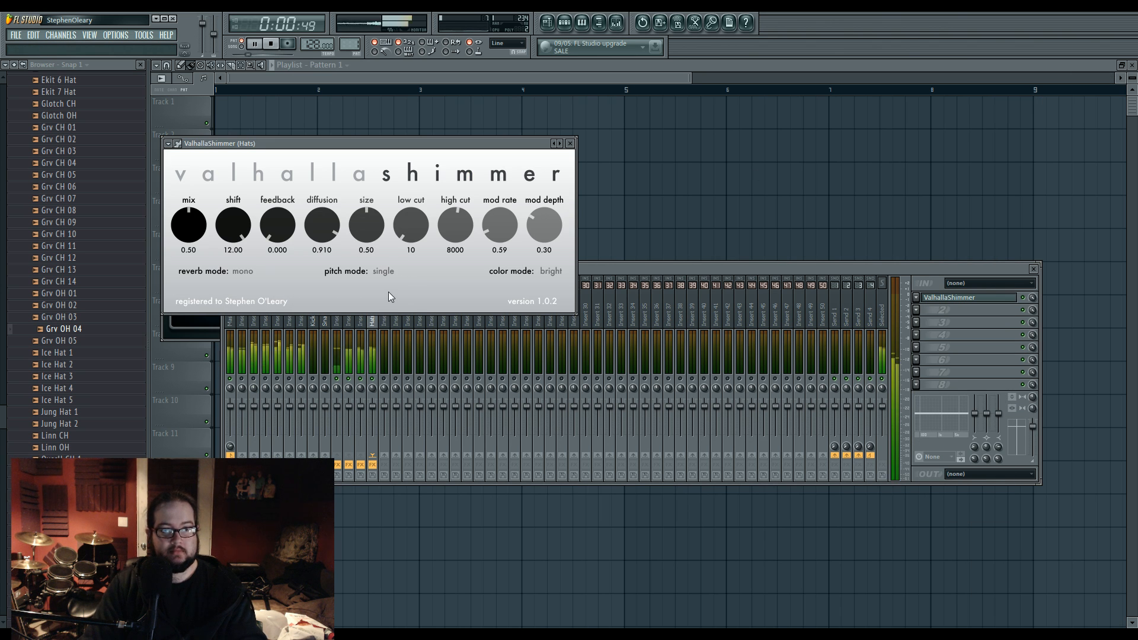
Step: Set the Hats reverb to size 0.20, diffusion 0.640, high cut 11880 and low cut 170, and stop playback
{"action": "scroll", "coordinate": [366, 229], "scroll_direction": "down", "scroll_amount": 3}
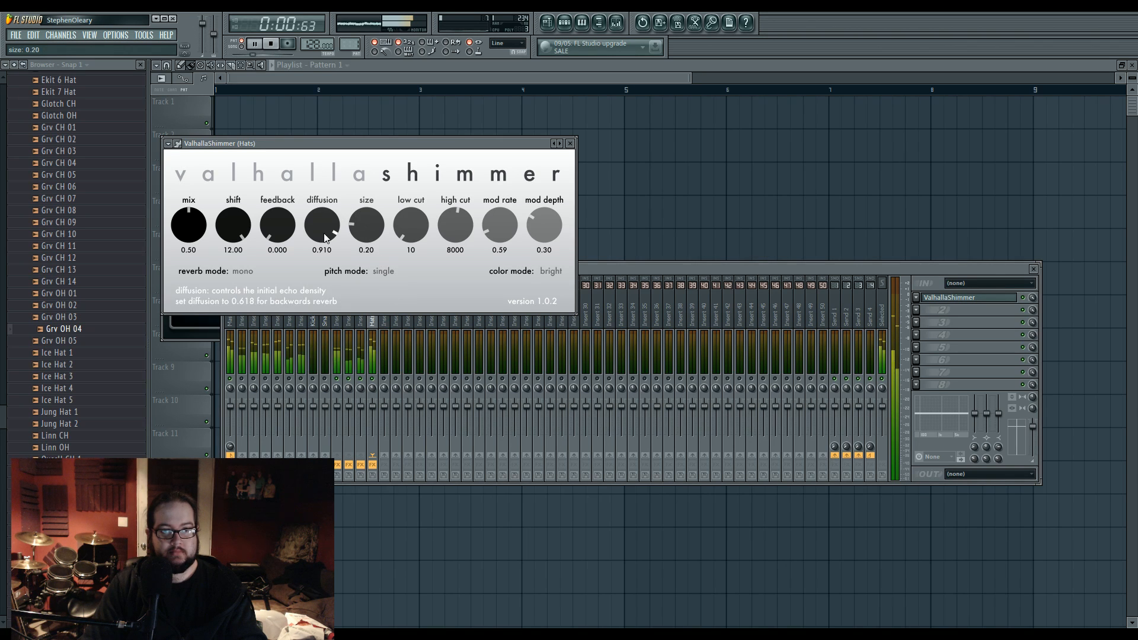
{"action": "scroll", "coordinate": [325, 237], "scroll_direction": "down", "scroll_amount": 5}
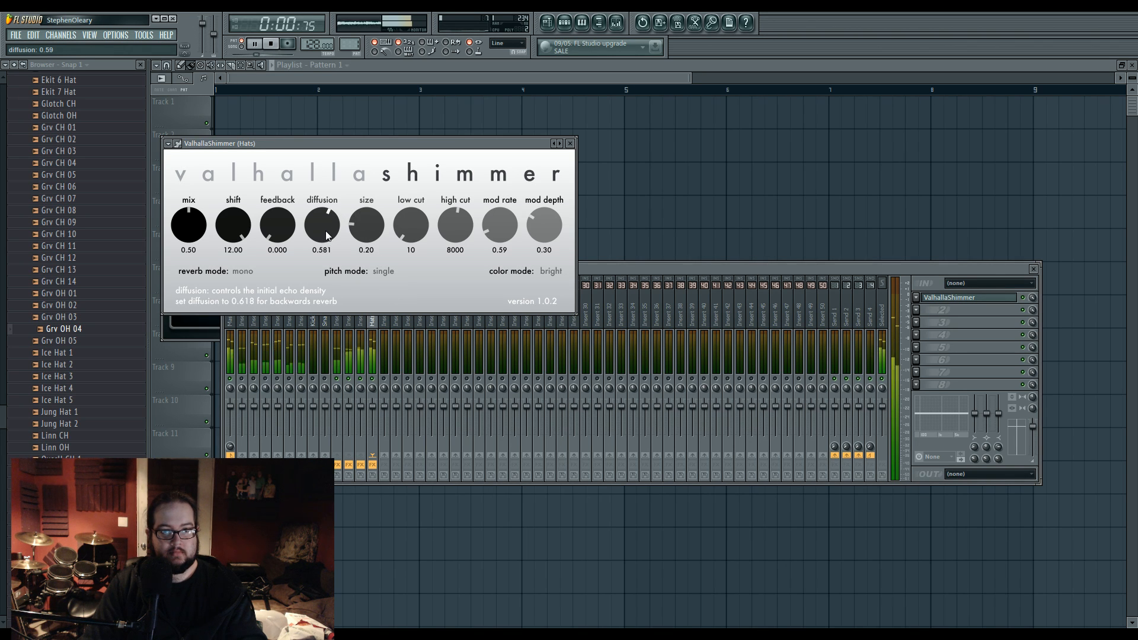
{"action": "scroll", "coordinate": [325, 231], "scroll_direction": "up", "scroll_amount": 1}
{"action": "scroll", "coordinate": [455, 226], "scroll_direction": "up", "scroll_amount": 3}
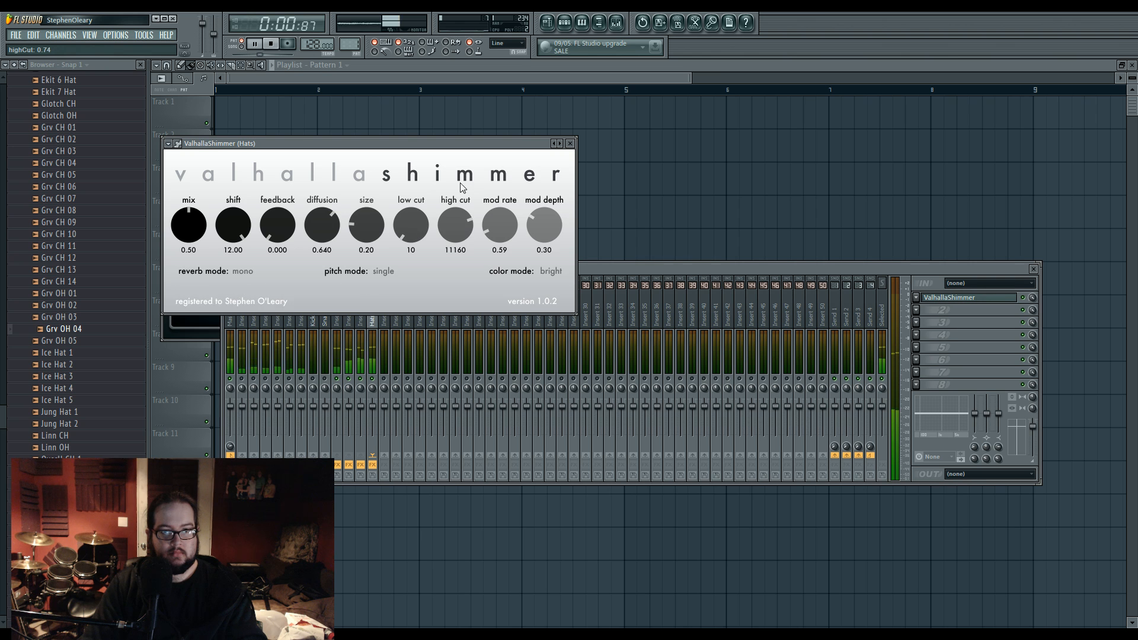
{"action": "scroll", "coordinate": [411, 225], "scroll_direction": "up", "scroll_amount": 2}
{"action": "scroll", "coordinate": [457, 221], "scroll_direction": "up", "scroll_amount": 1}
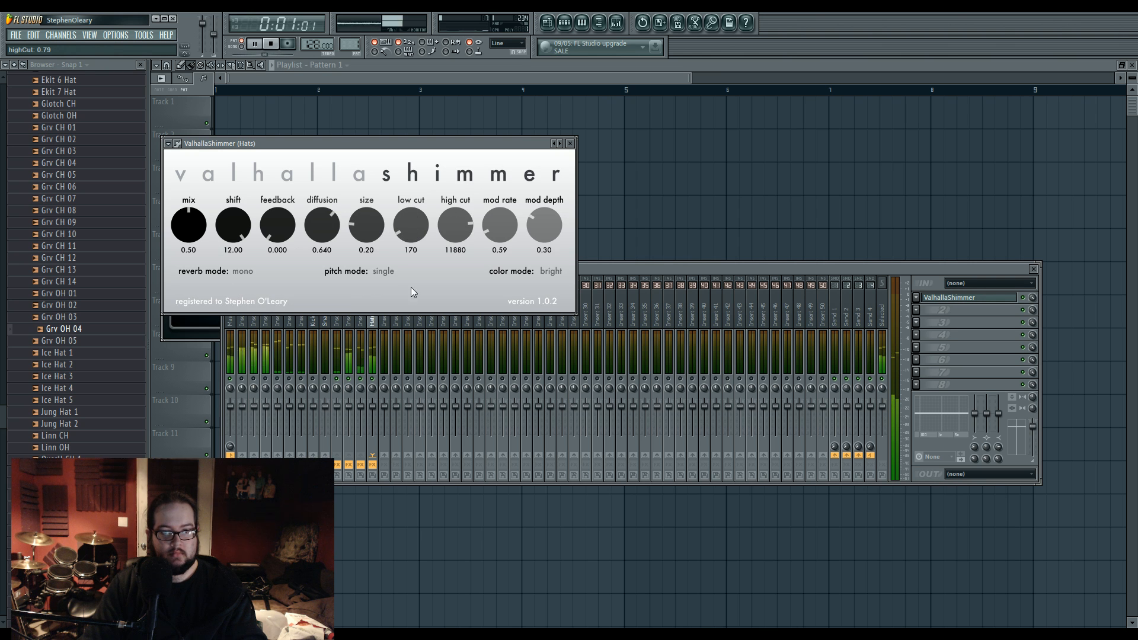
{"action": "key", "text": "space"}
Step: Sidechain the Kick bus to the Hats bus and add Fruity Limiter to the fourth effect slot of Hats
{"action": "left_click", "coordinate": [623, 271]}
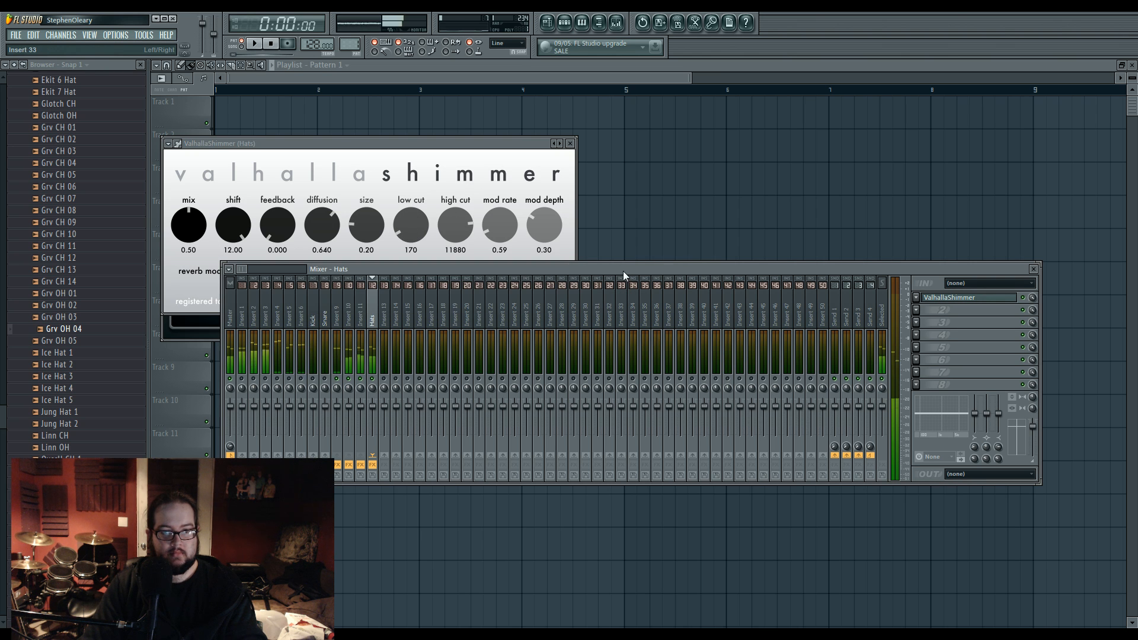
{"action": "left_click", "coordinate": [314, 318]}
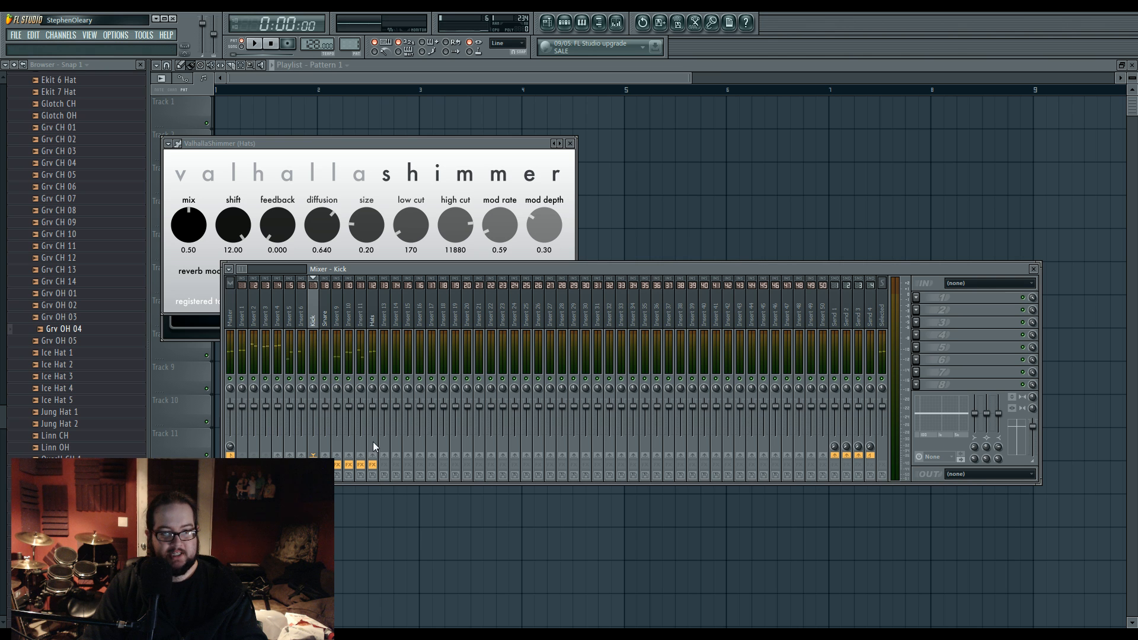
{"action": "left_click", "coordinate": [378, 315]}
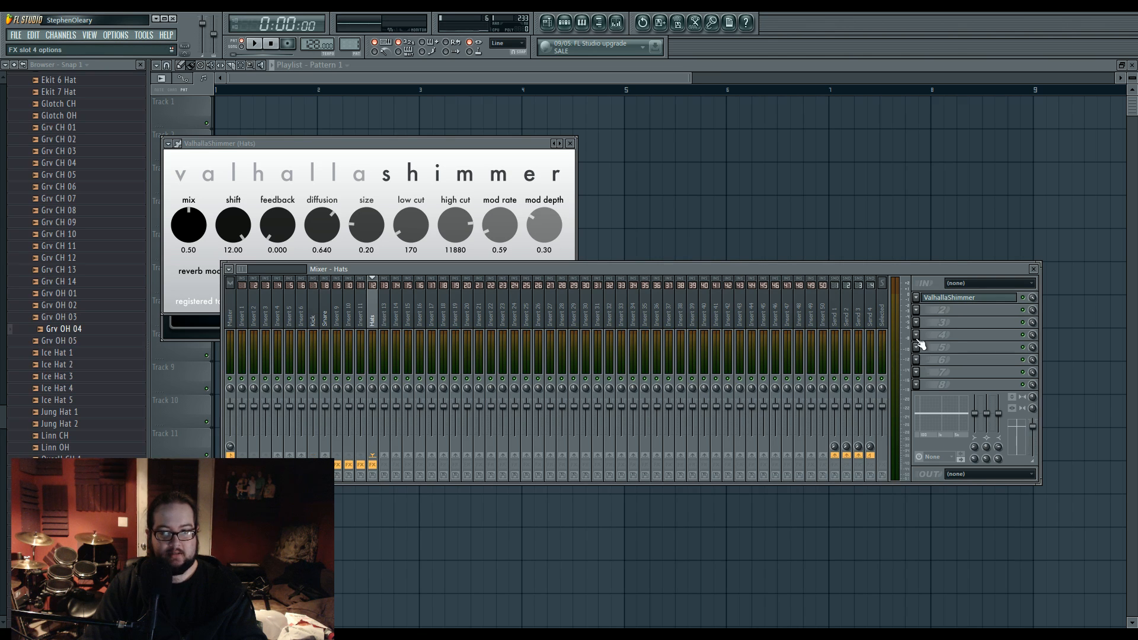
{"action": "left_click", "coordinate": [917, 337]}
{"action": "left_click", "coordinate": [1002, 331]}
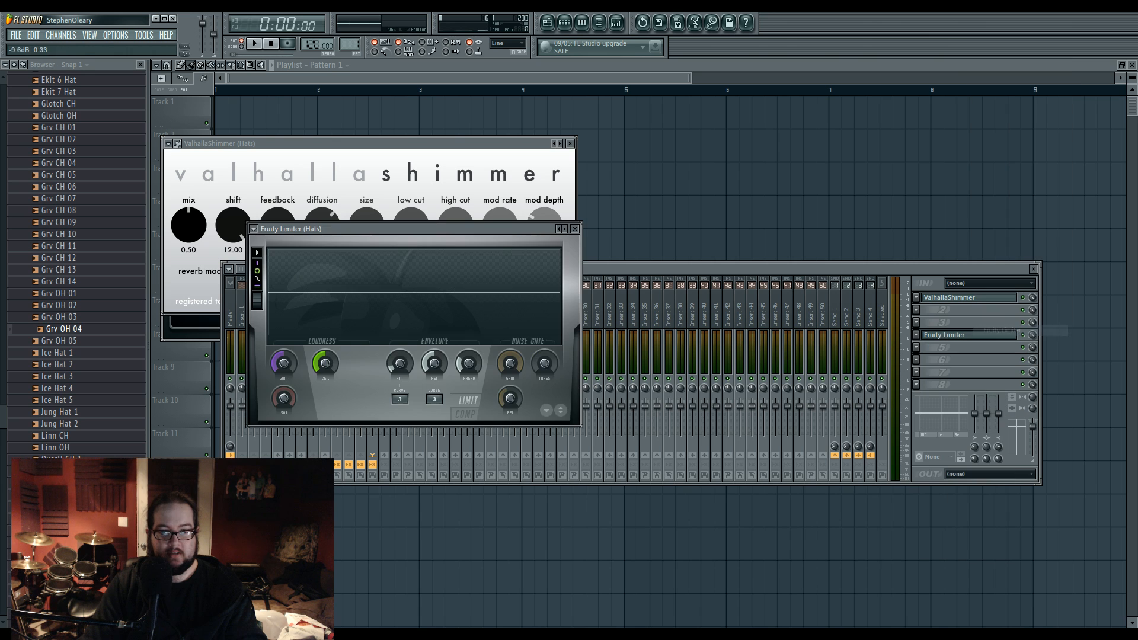
Step: During playback, switch the Hats limiter to compressor mode, choose Kick as its sidechain source, and adjust the ratio and threshold for ducking
{"action": "key", "text": "space"}
{"action": "left_click", "coordinate": [465, 415]}
{"action": "right_click", "coordinate": [436, 400]}
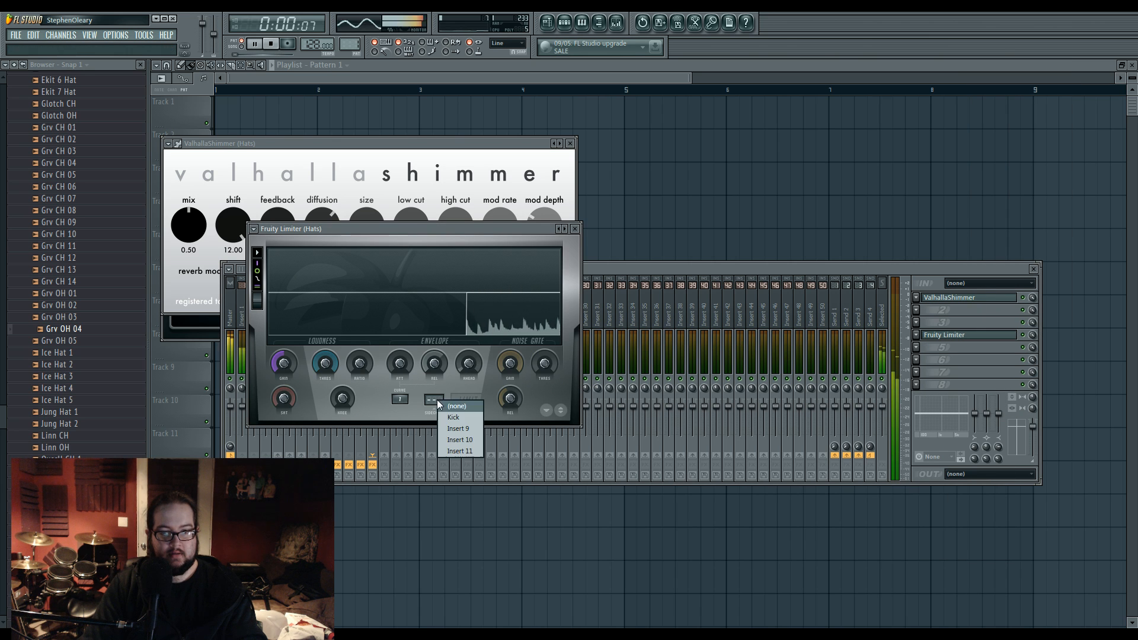
{"action": "left_click", "coordinate": [452, 417]}
{"action": "left_click_drag", "start_coordinate": [360, 363], "coordinate": [325, 431]}
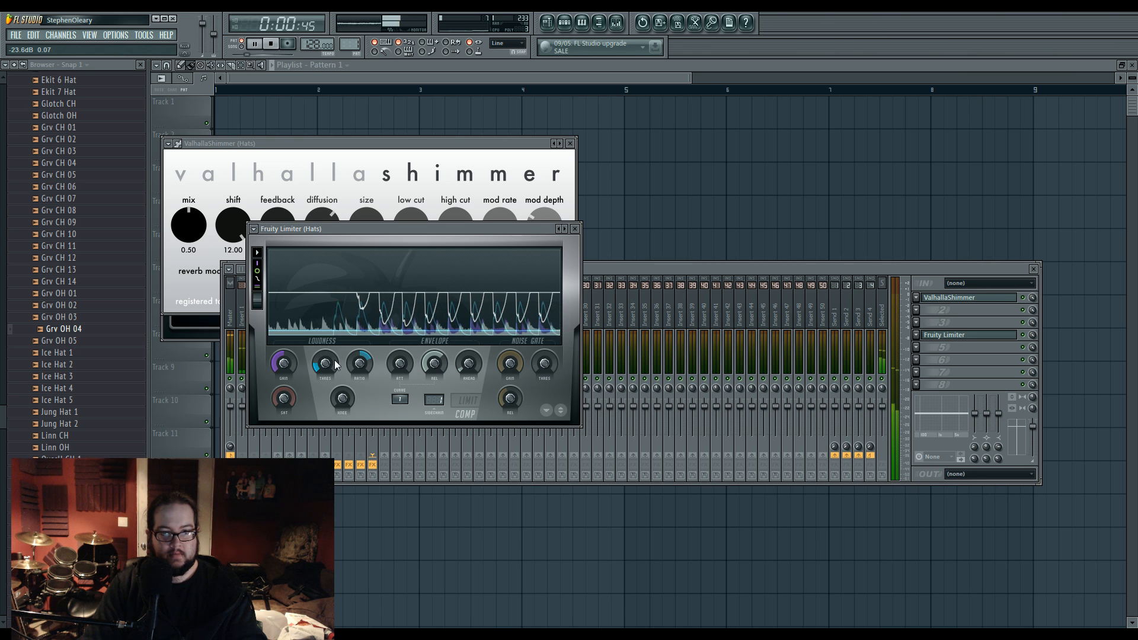
Step: Check the Kick bus and the Insert 2 equalizer while the pattern plays, and stop playback
{"action": "left_click", "coordinate": [606, 269]}
{"action": "left_click", "coordinate": [314, 322]}
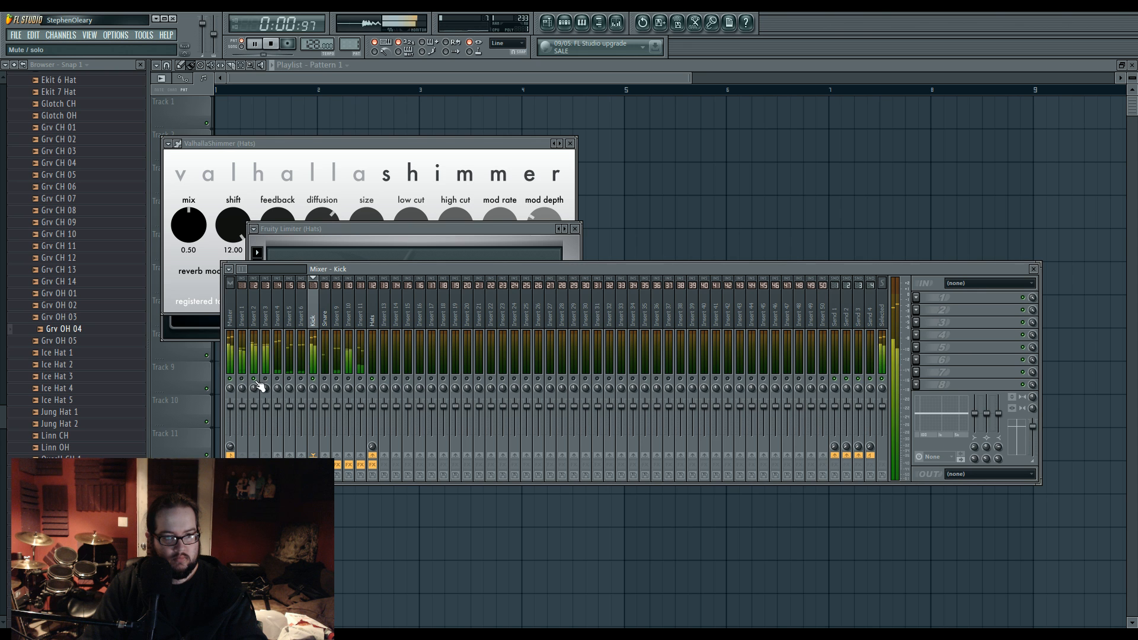
{"action": "left_click", "coordinate": [259, 321]}
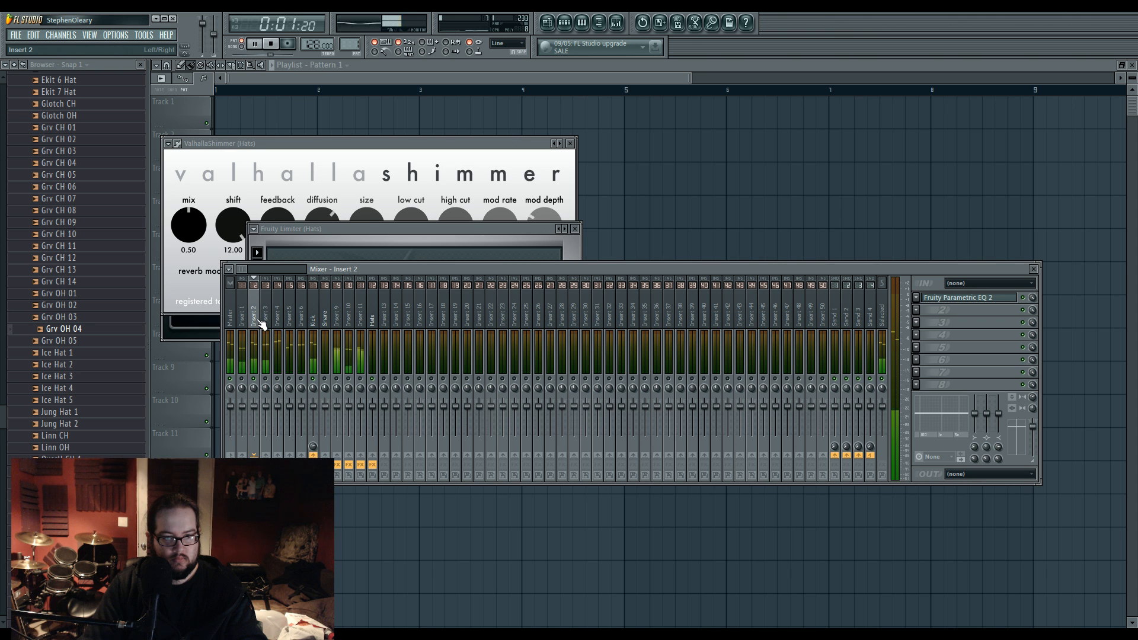
{"action": "left_click", "coordinate": [952, 298]}
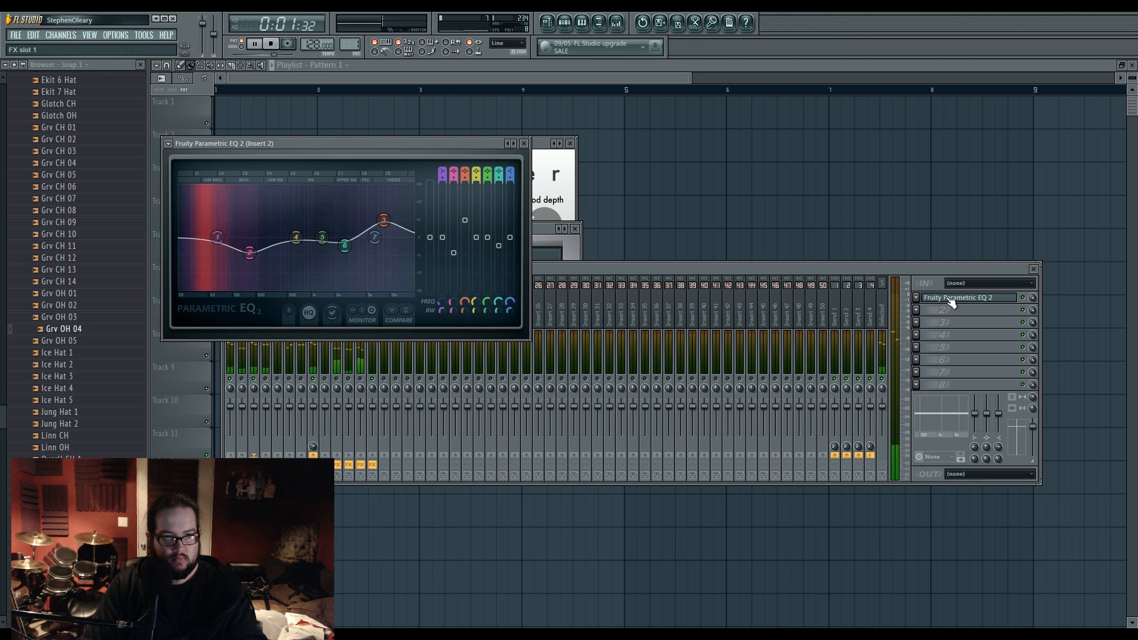
{"action": "key", "text": "space"}
Step: Play and stop the pattern several times to audition the kick layers against the sidechained hats
{"action": "left_click", "coordinate": [266, 381]}
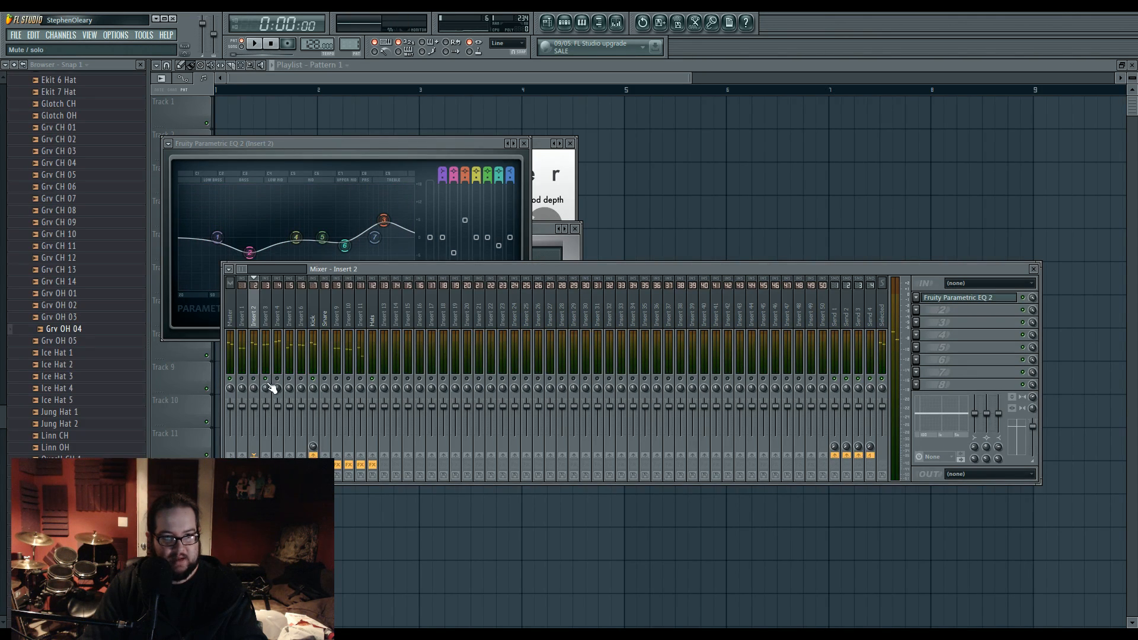
{"action": "key", "text": "space"}
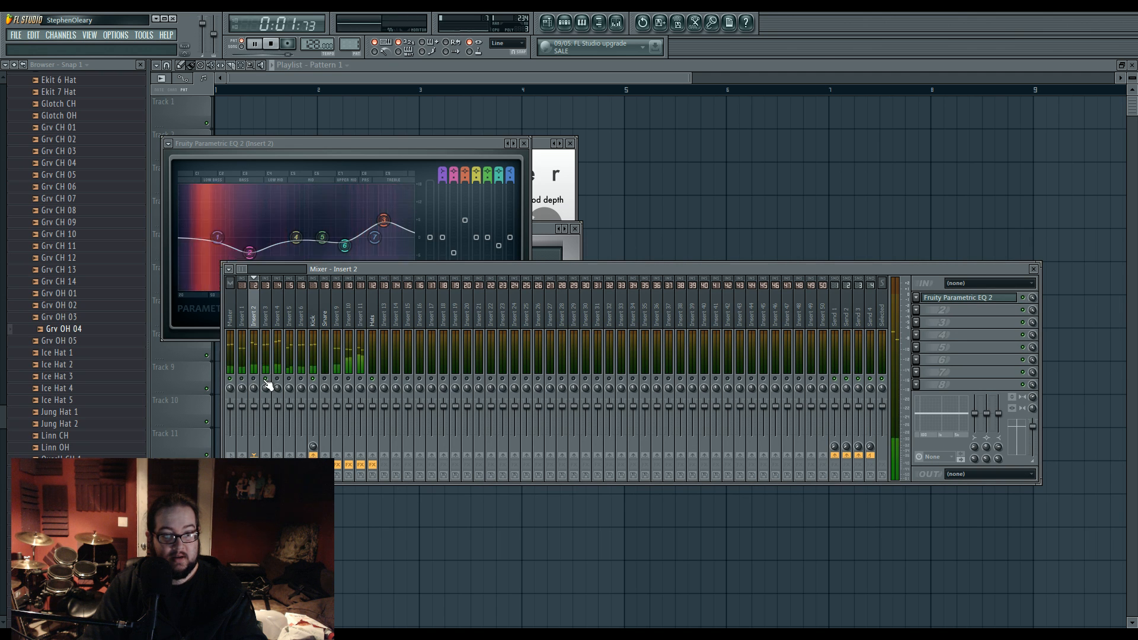
{"action": "key", "text": "space"}
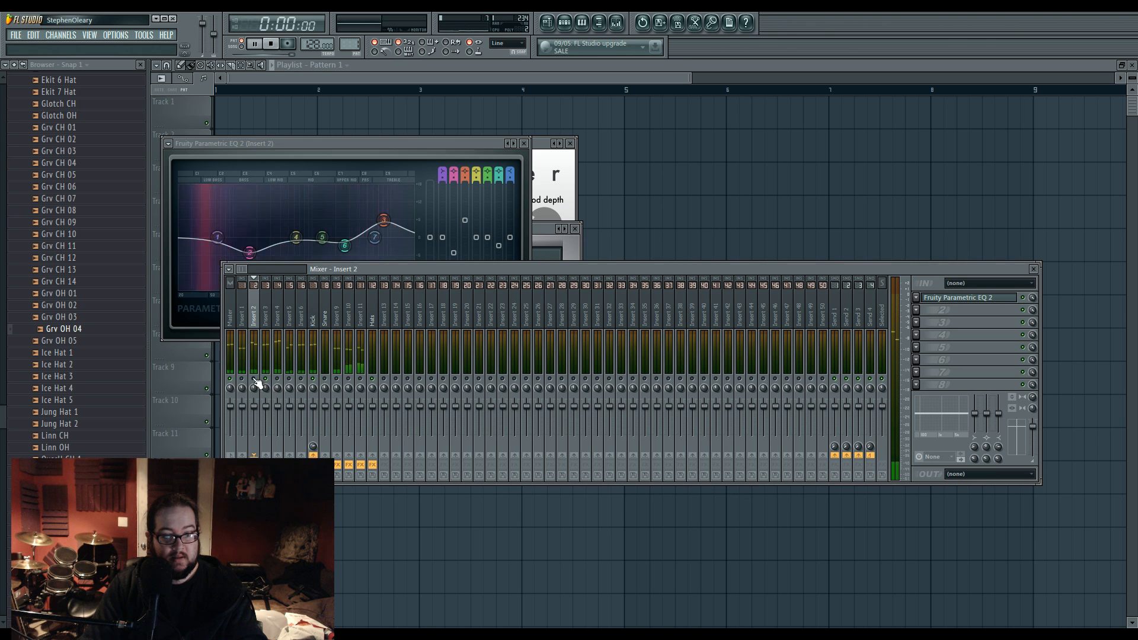
{"action": "key", "text": "space"}
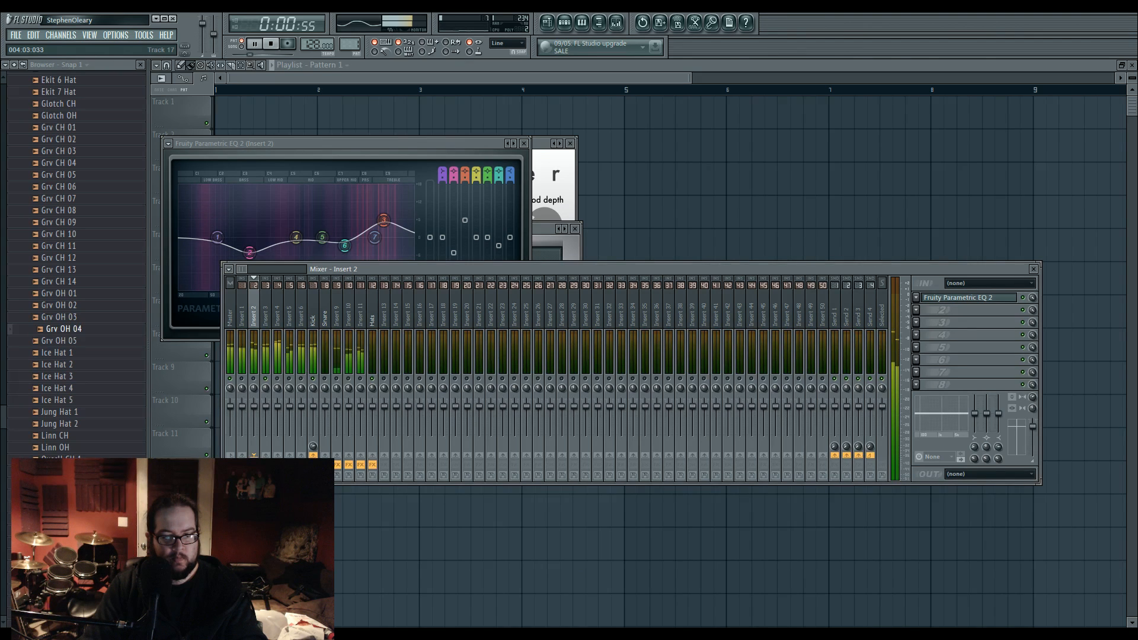
{"action": "key", "text": "space"}
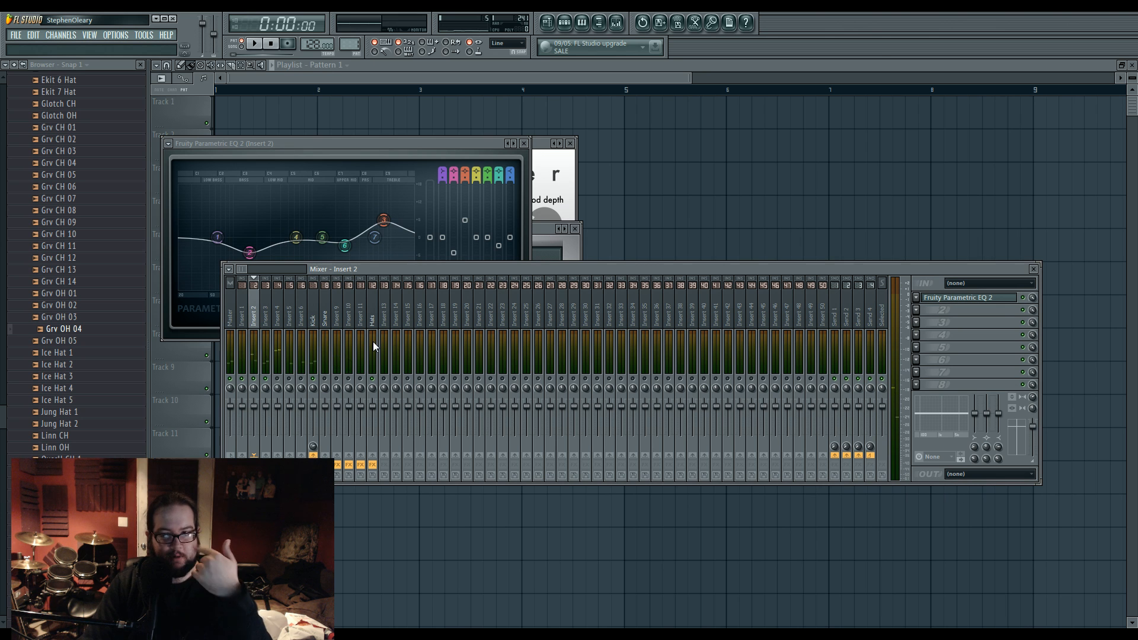
{"action": "key", "text": "space"}
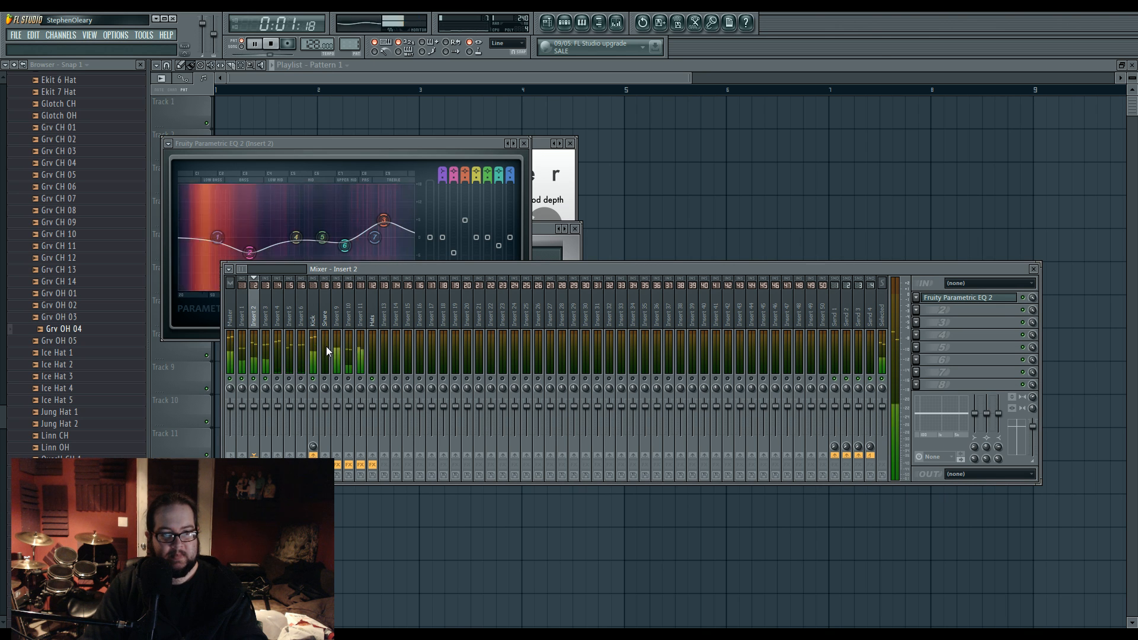
{"action": "key", "text": "space"}
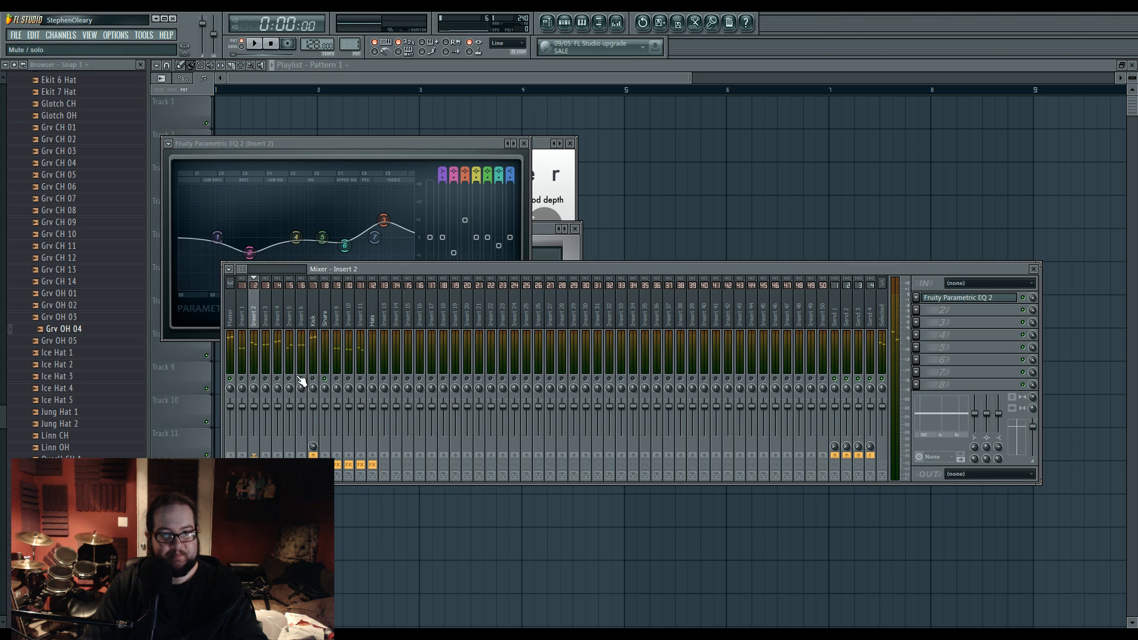
Step: Route the Hats, Kick and Snare buses to Insert 13 instead of the Master, and name that track Drums
{"action": "left_click", "coordinate": [373, 319]}
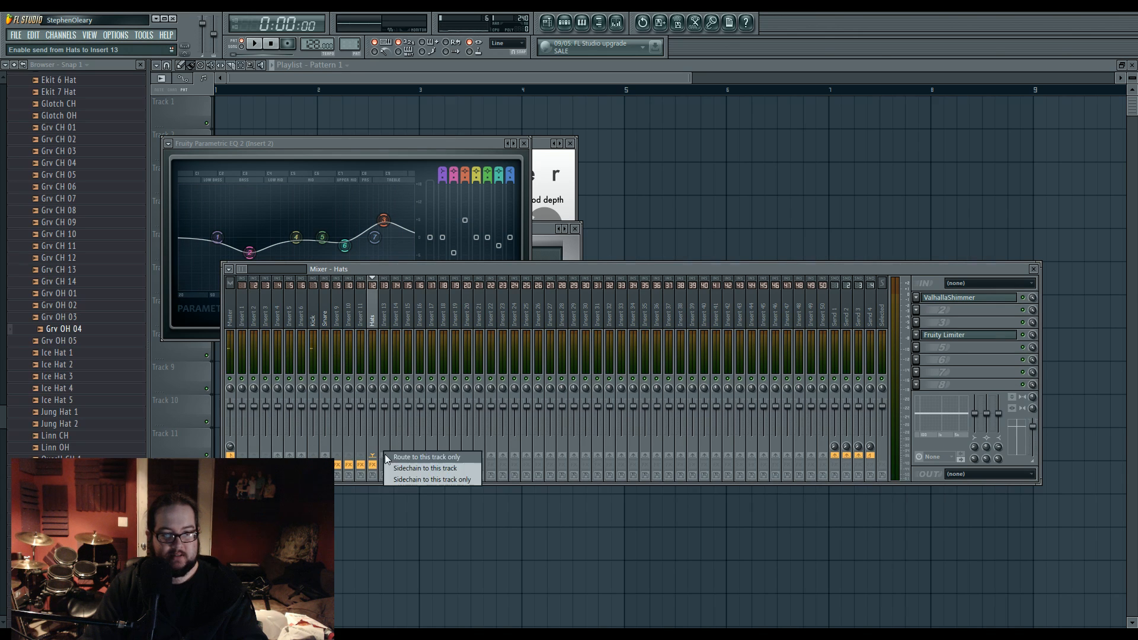
{"action": "left_click", "coordinate": [315, 338]}
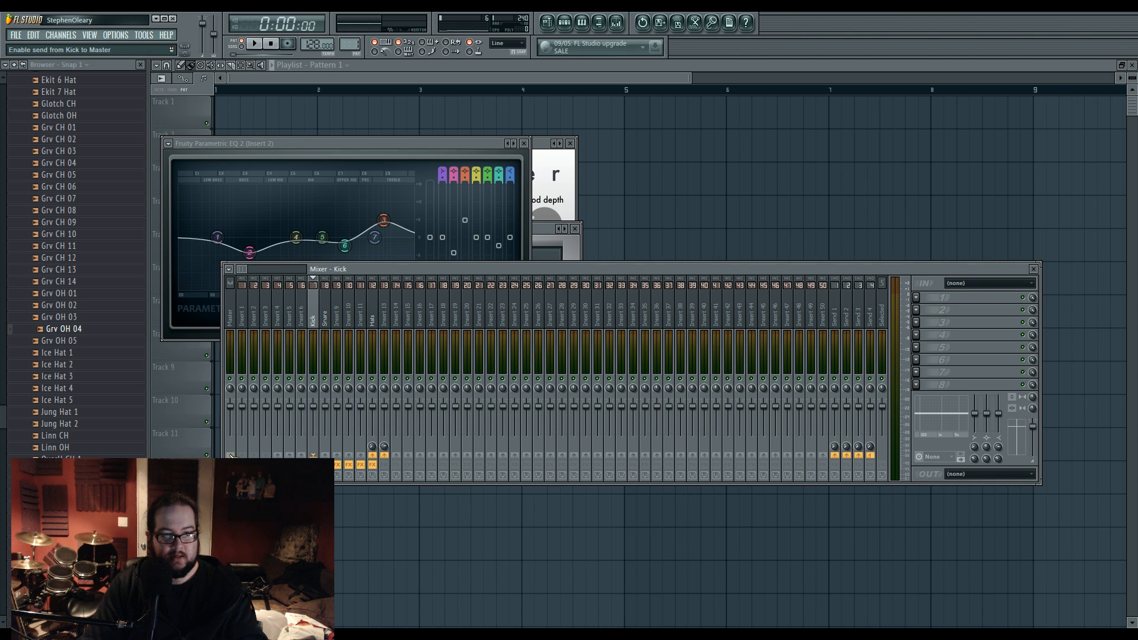
{"action": "left_click", "coordinate": [326, 313]}
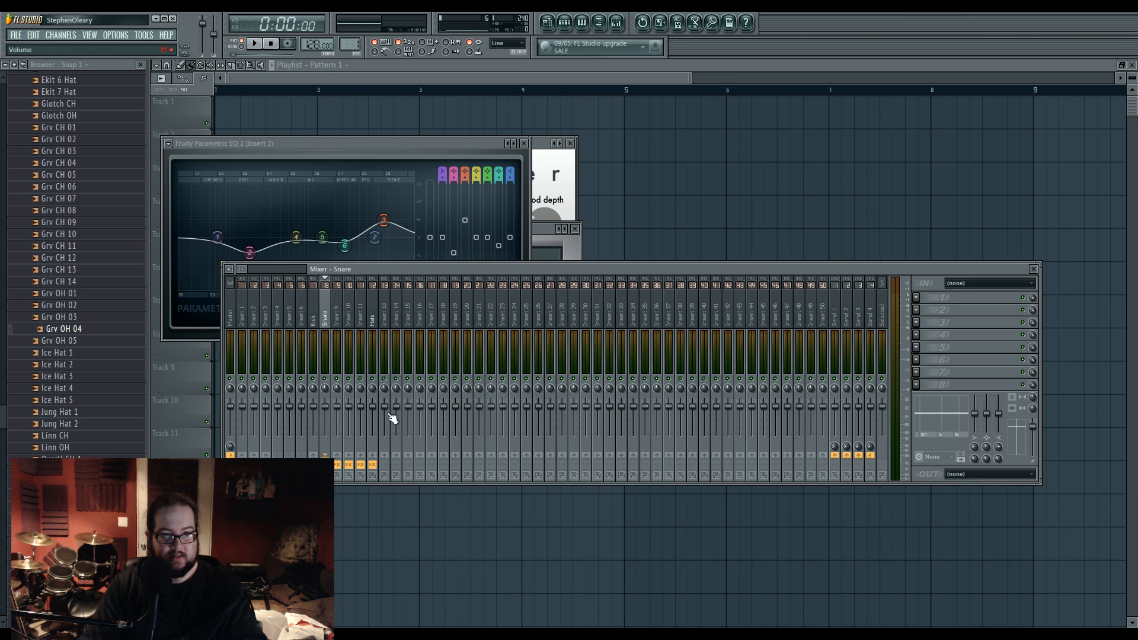
{"action": "double_click", "coordinate": [384, 317]}
{"action": "type", "text": "Drums"}
{"action": "key", "text": "Return"}
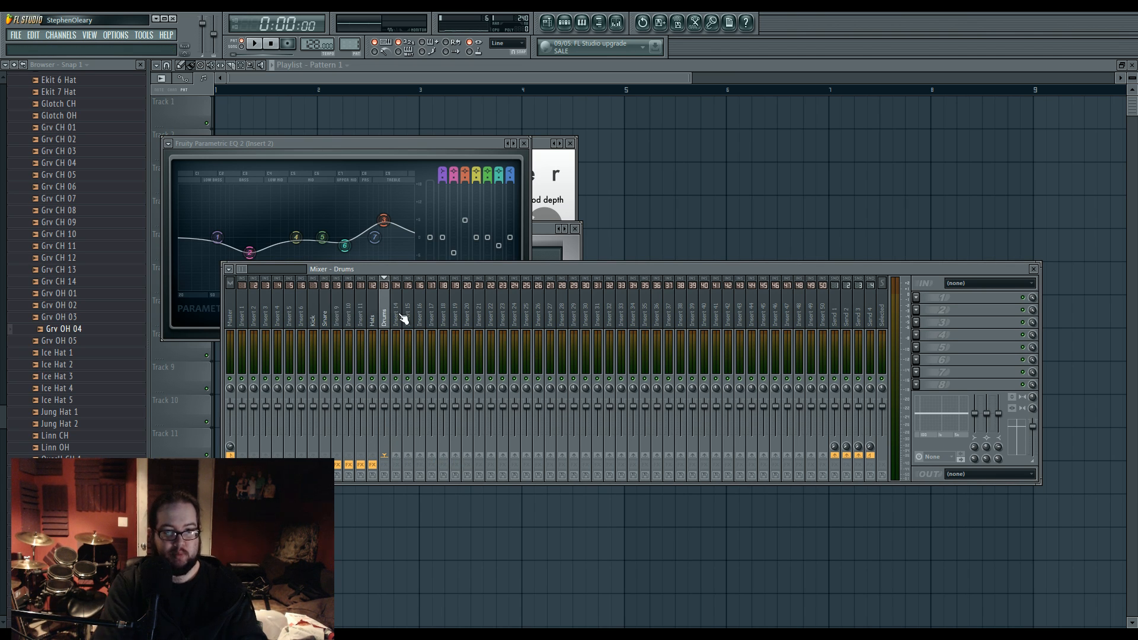
Step: Add Maximus to the third effect slot of the Drums bus, load its Default preset and target the low band
{"action": "left_click", "coordinate": [917, 323]}
{"action": "left_click", "coordinate": [1039, 509]}
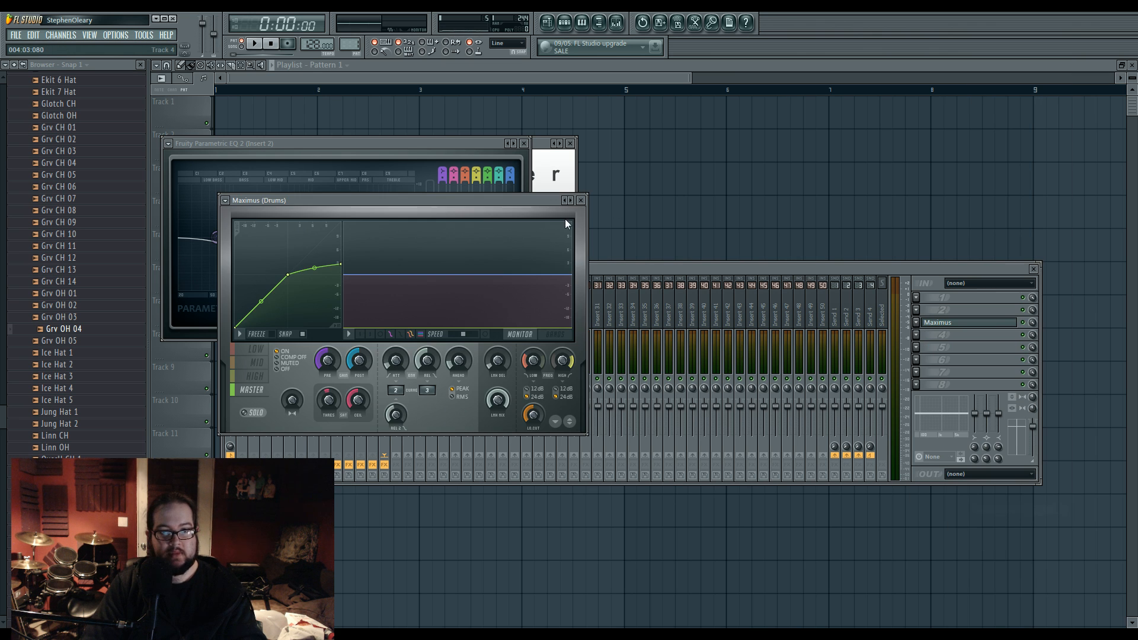
{"action": "right_click", "coordinate": [565, 202]}
{"action": "left_click", "coordinate": [600, 290]}
{"action": "left_click", "coordinate": [255, 349]}
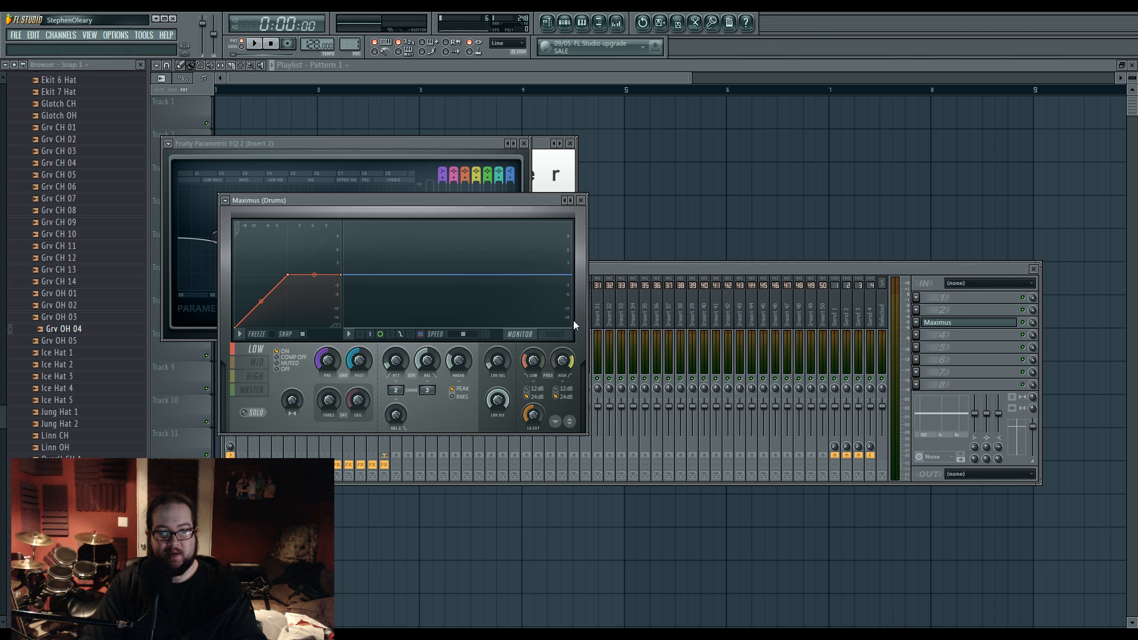
Step: Show the frequency bands with the live spectrum in Maximus, and lower the low band frequency to about 130 Hz while auditioning the pattern
{"action": "left_click", "coordinate": [563, 336]}
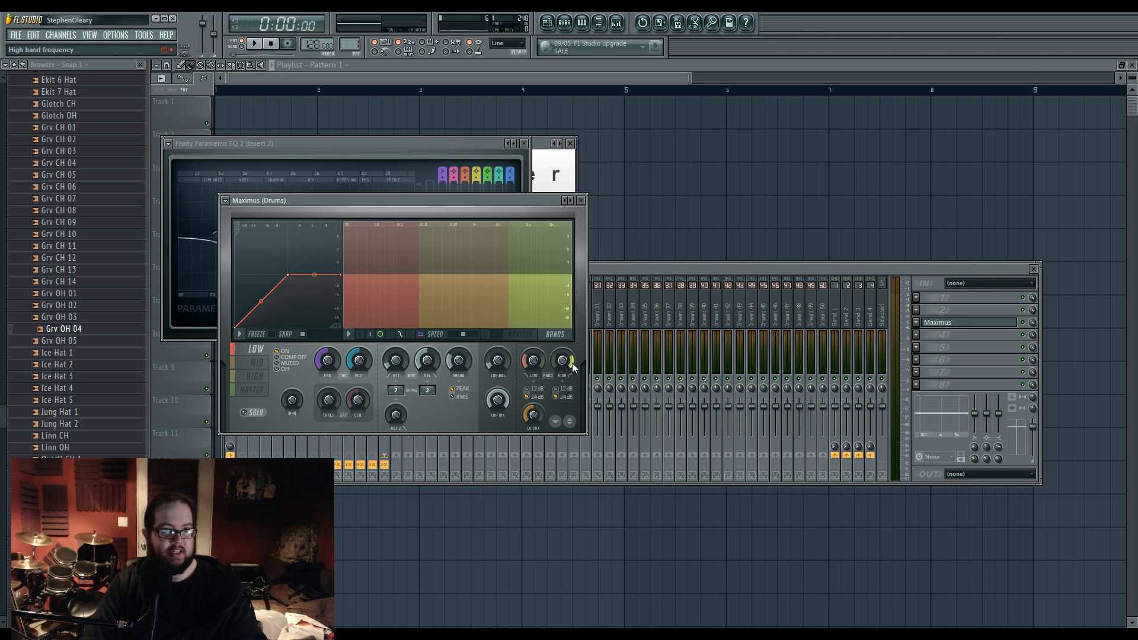
{"action": "left_click_drag", "start_coordinate": [451, 203], "coordinate": [534, 192]}
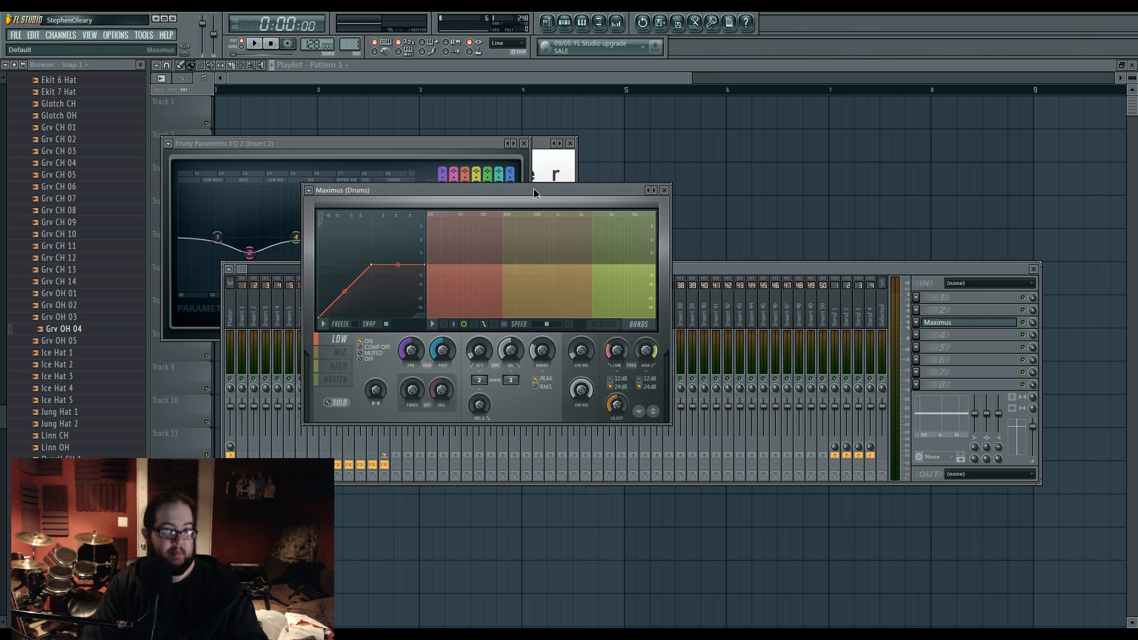
{"action": "left_click", "coordinate": [570, 325]}
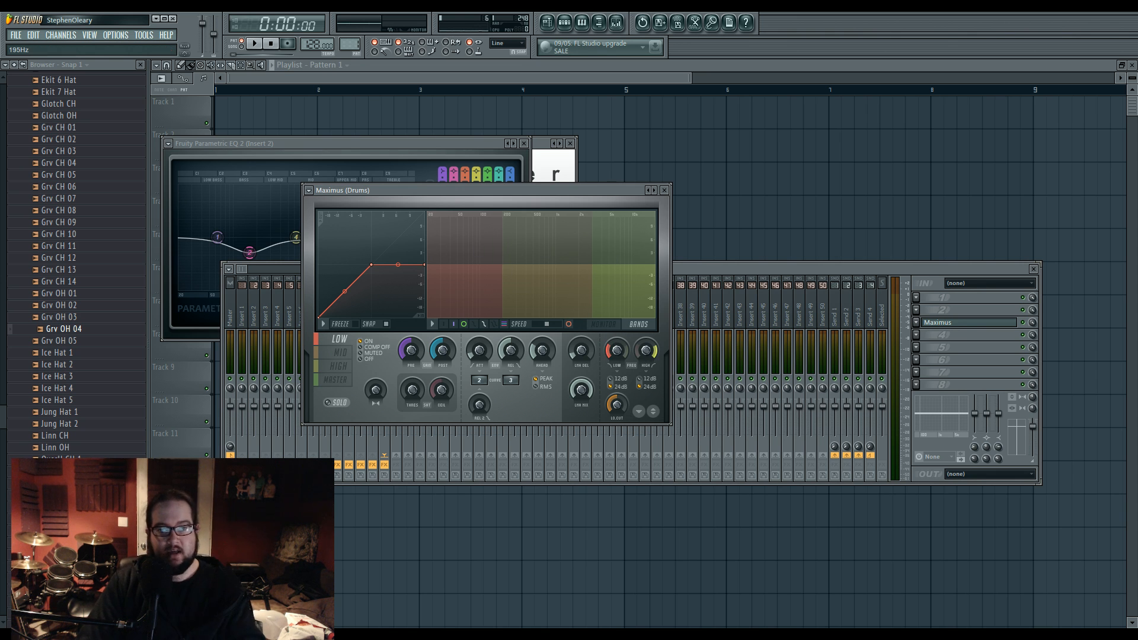
{"action": "left_click_drag", "start_coordinate": [617, 350], "coordinate": [616, 369]}
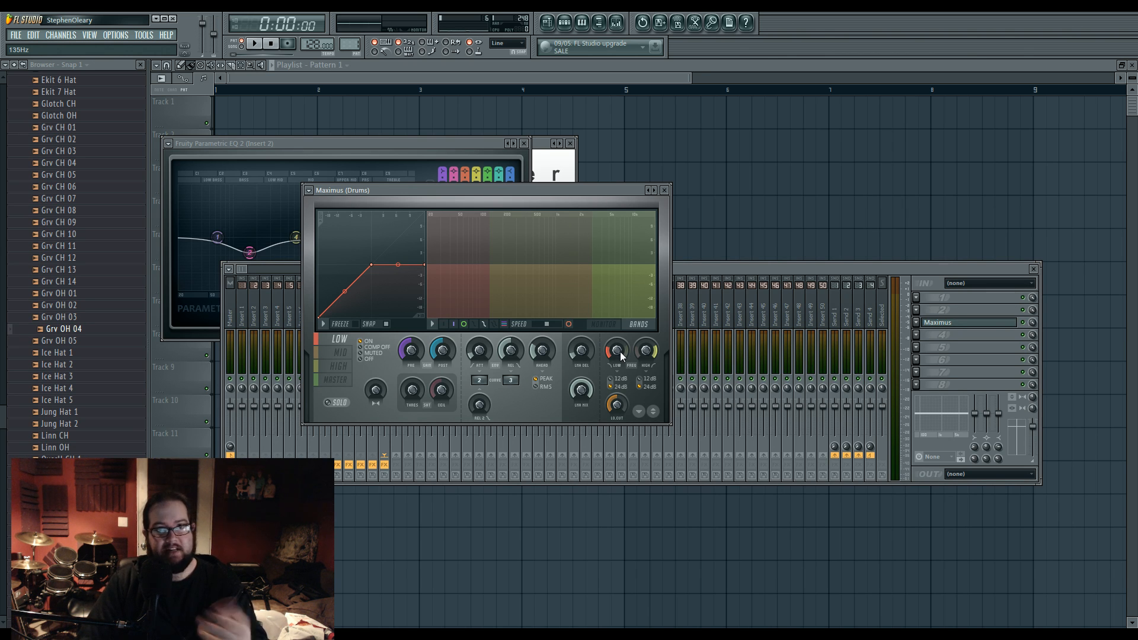
{"action": "key", "text": "space"}
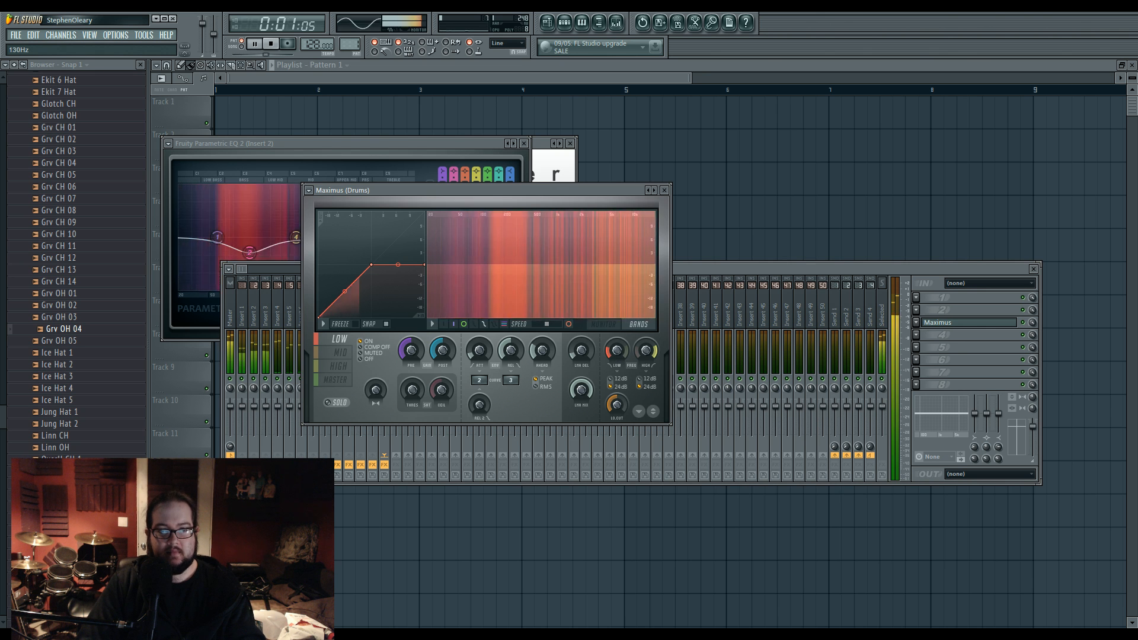
{"action": "key", "text": "space"}
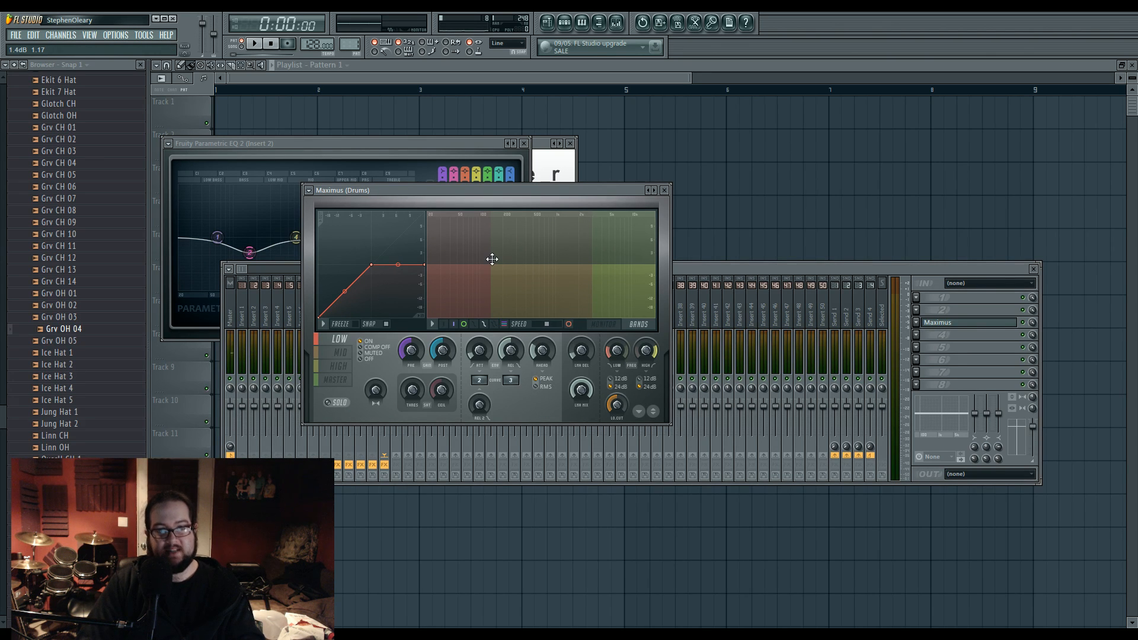
Step: Fine-tune the Maximus band splits during playback, with the low frequency at about 106 Hz and the high frequency at about 1792 Hz
{"action": "key", "text": "space"}
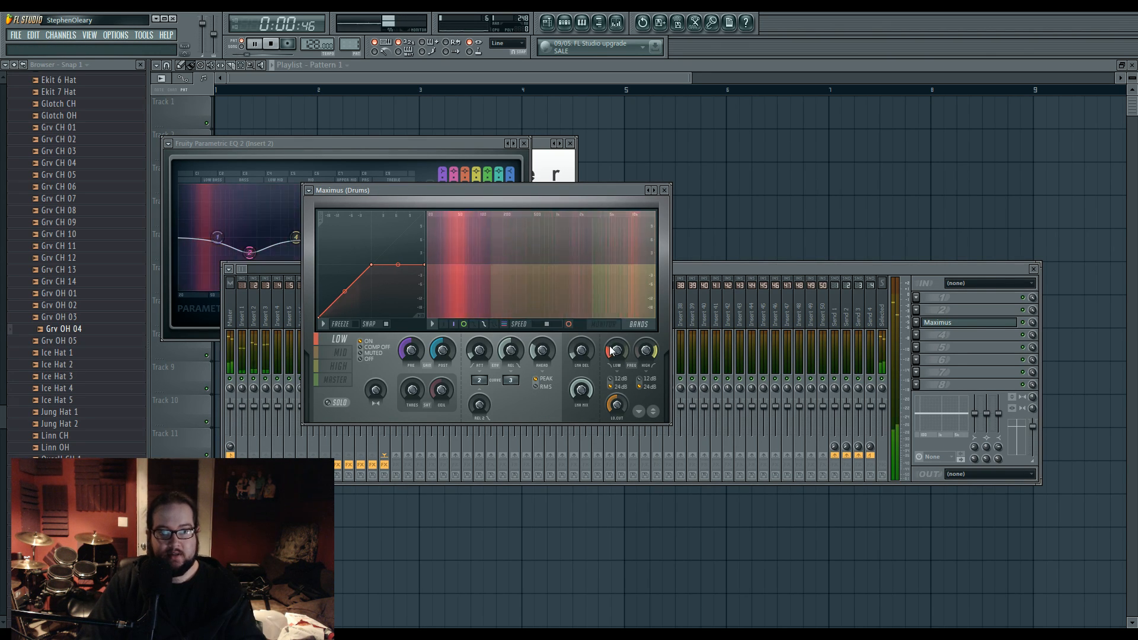
{"action": "key", "text": "space"}
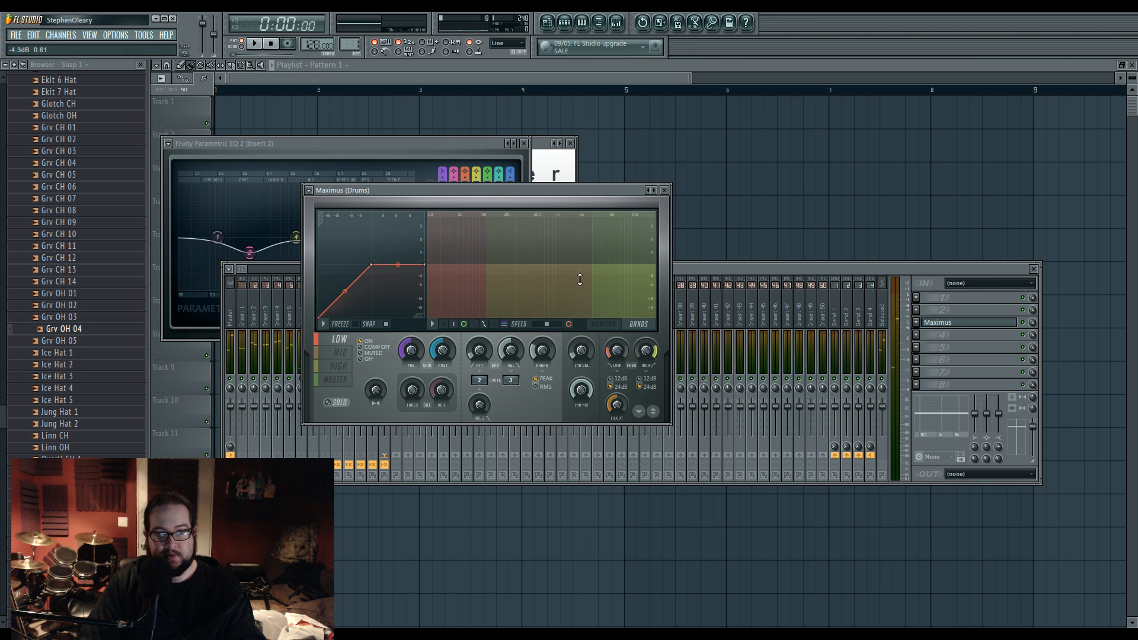
{"action": "left_click", "coordinate": [431, 325]}
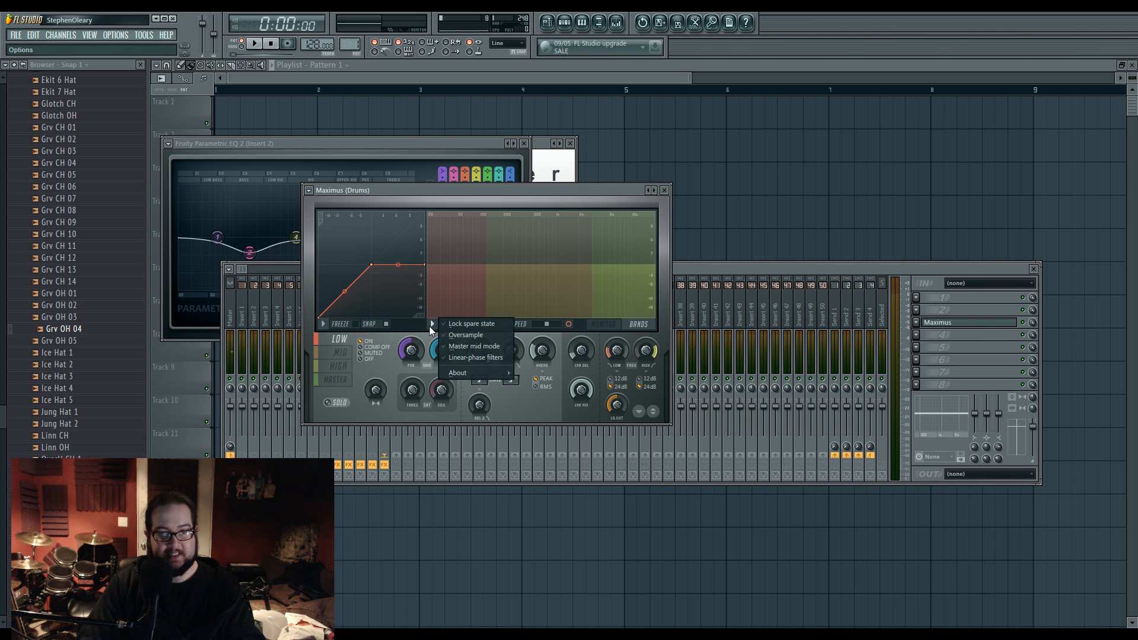
{"action": "left_click", "coordinate": [441, 331]}
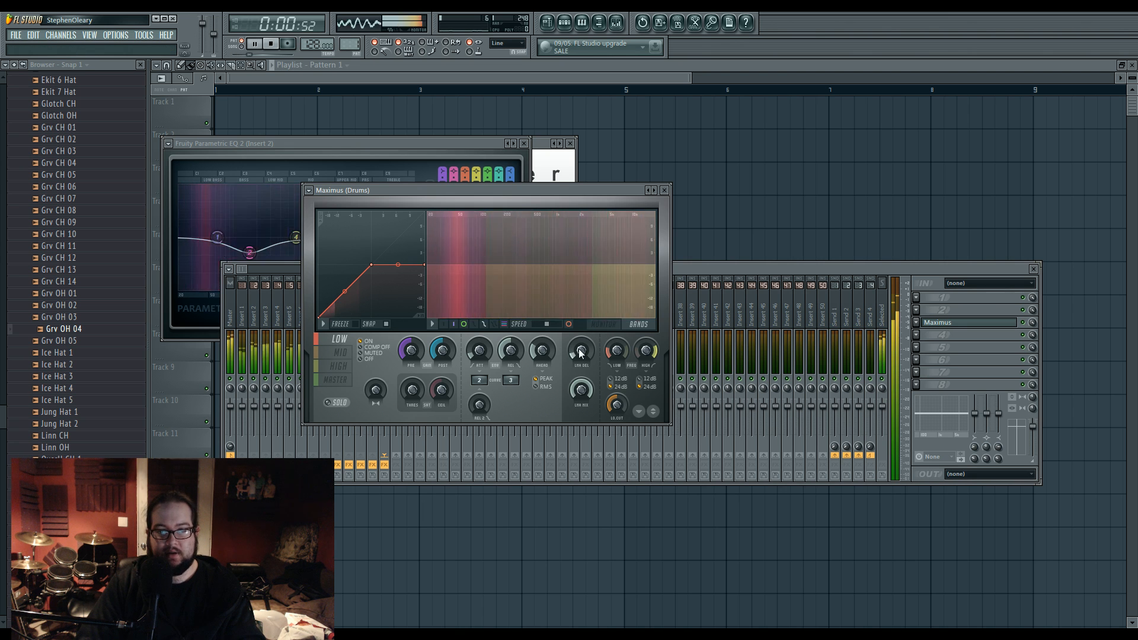
{"action": "mouse_move", "coordinate": [622, 352]}
{"action": "left_mouse_down"}
{"action": "mouse_move", "coordinate": [621, 362]}
{"action": "mouse_move", "coordinate": [619, 347]}
{"action": "left_mouse_up"}
{"action": "key", "text": "space"}
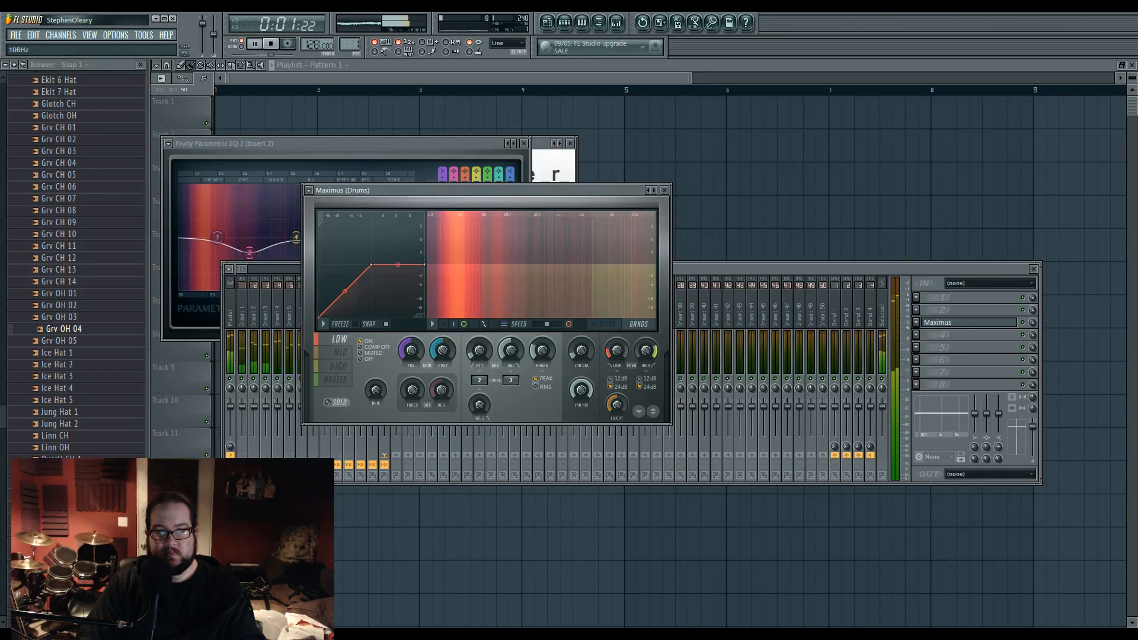
{"action": "key", "text": "space"}
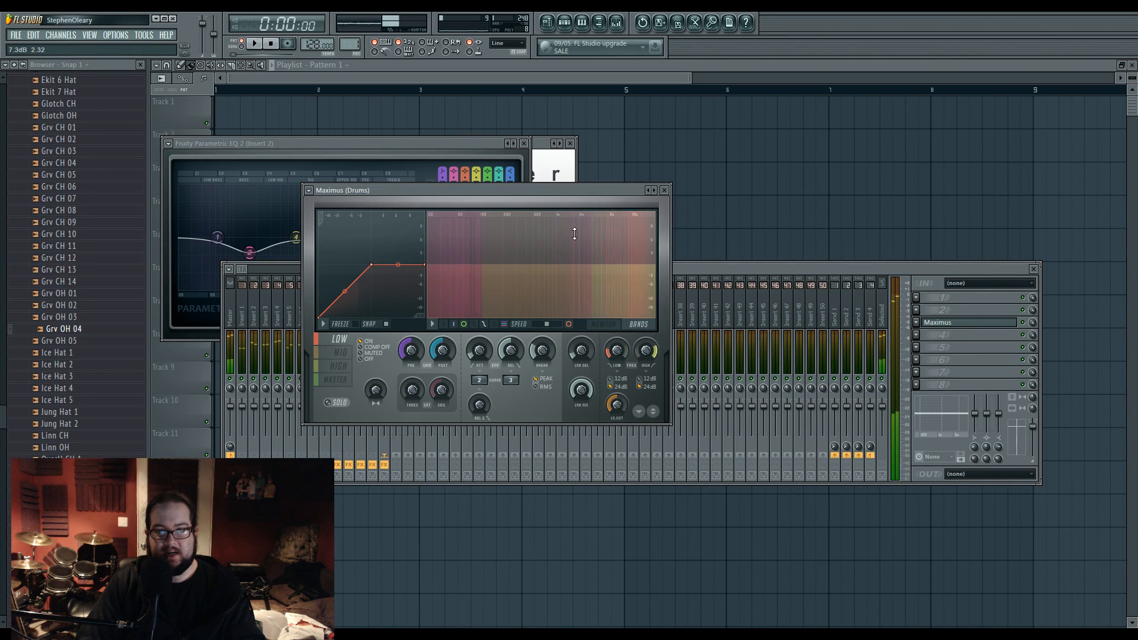
{"action": "key", "text": "space"}
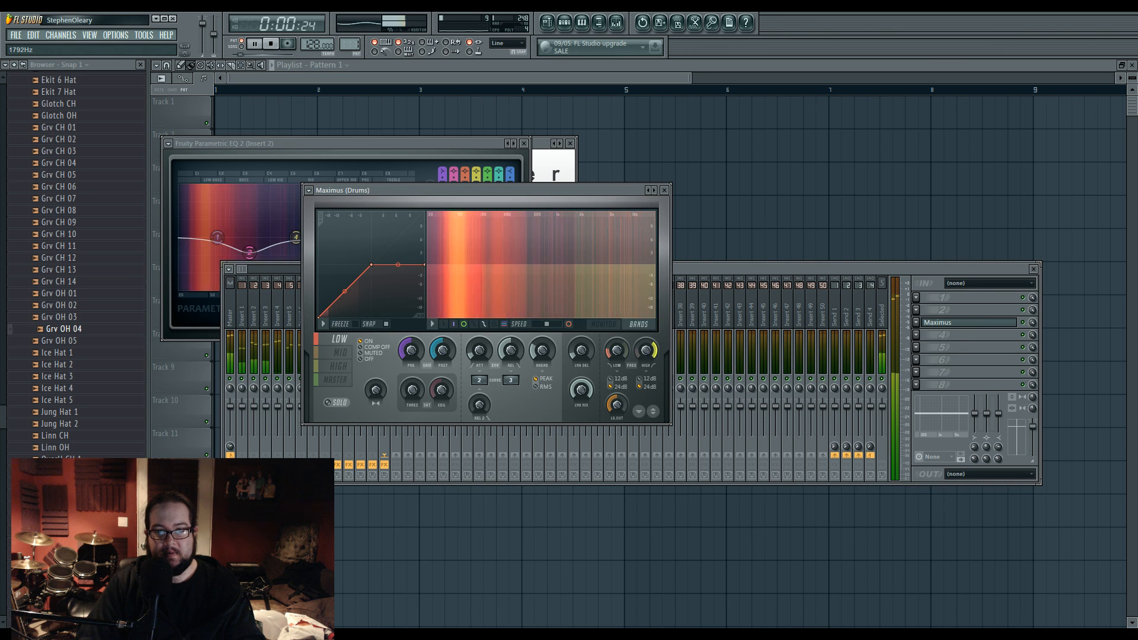
Step: Switch Maximus to the monitor view and raise the low band's pre gain to about 2.9 dB while the pattern plays
{"action": "key", "text": "space"}
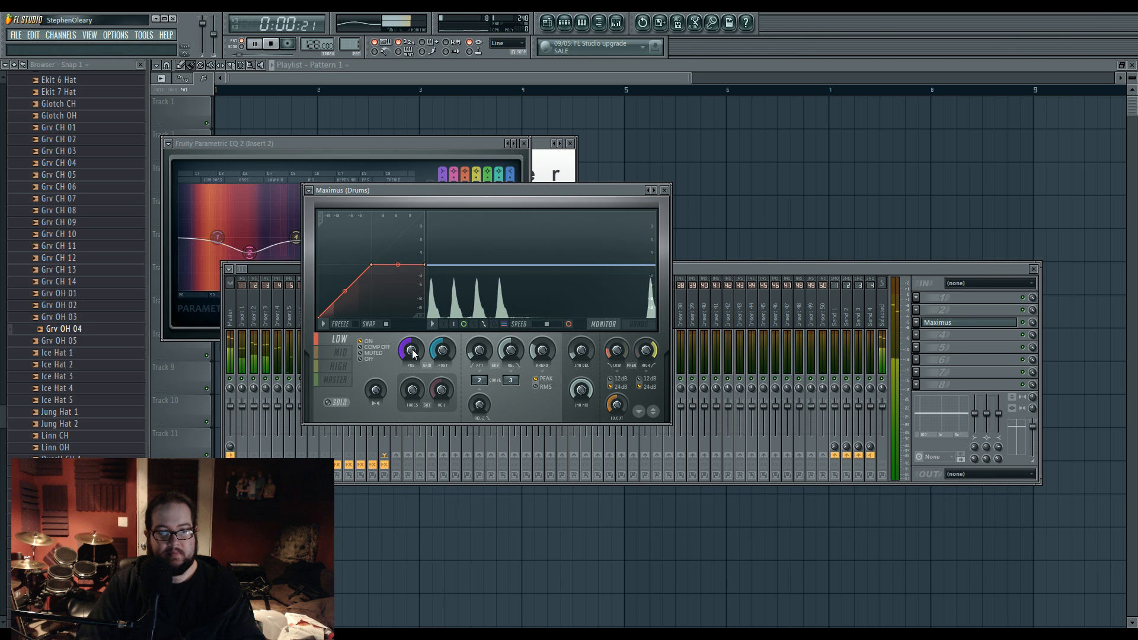
{"action": "key", "text": "space"}
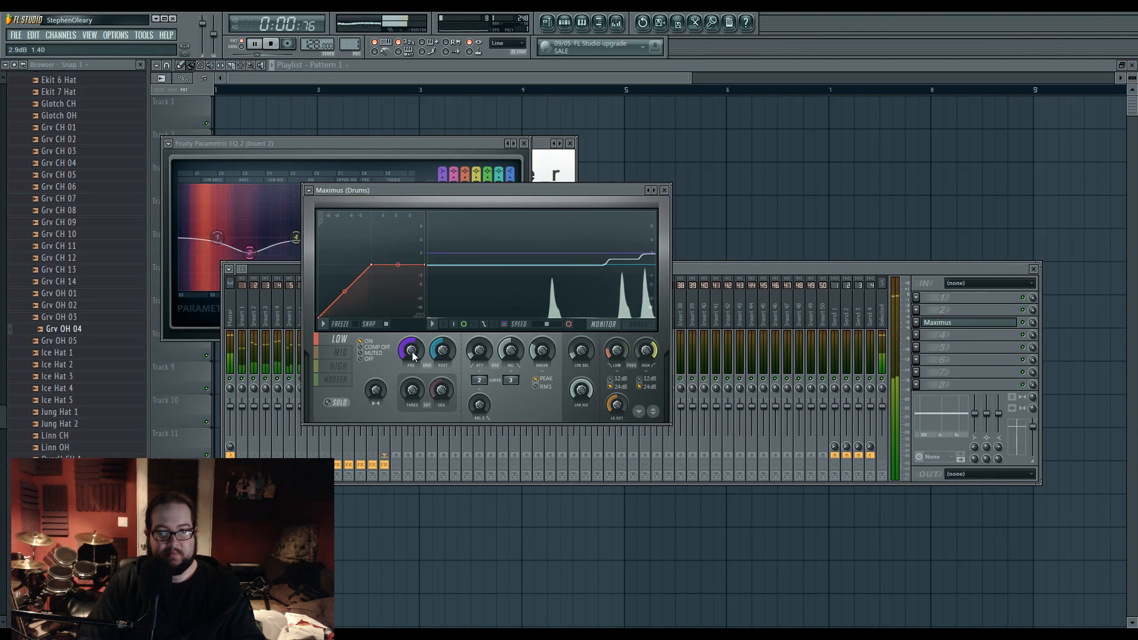
{"action": "key", "text": "space"}
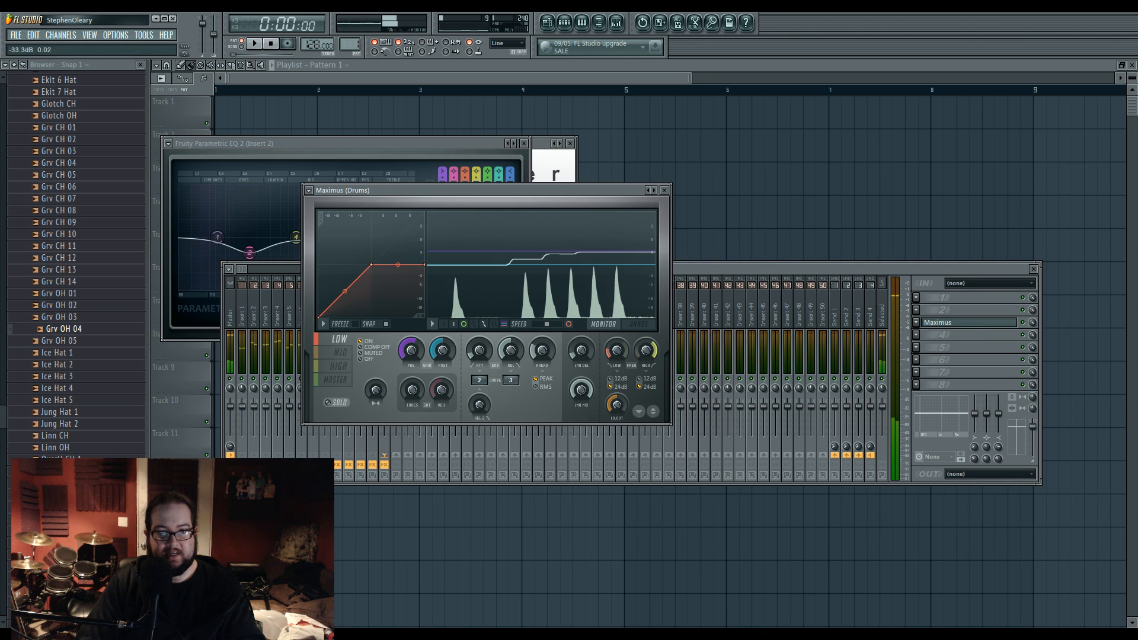
Step: Target the Maximus mid band and raise its pre gain strongly while playing and stopping the pattern
{"action": "left_click", "coordinate": [350, 354]}
{"action": "key", "text": "space"}
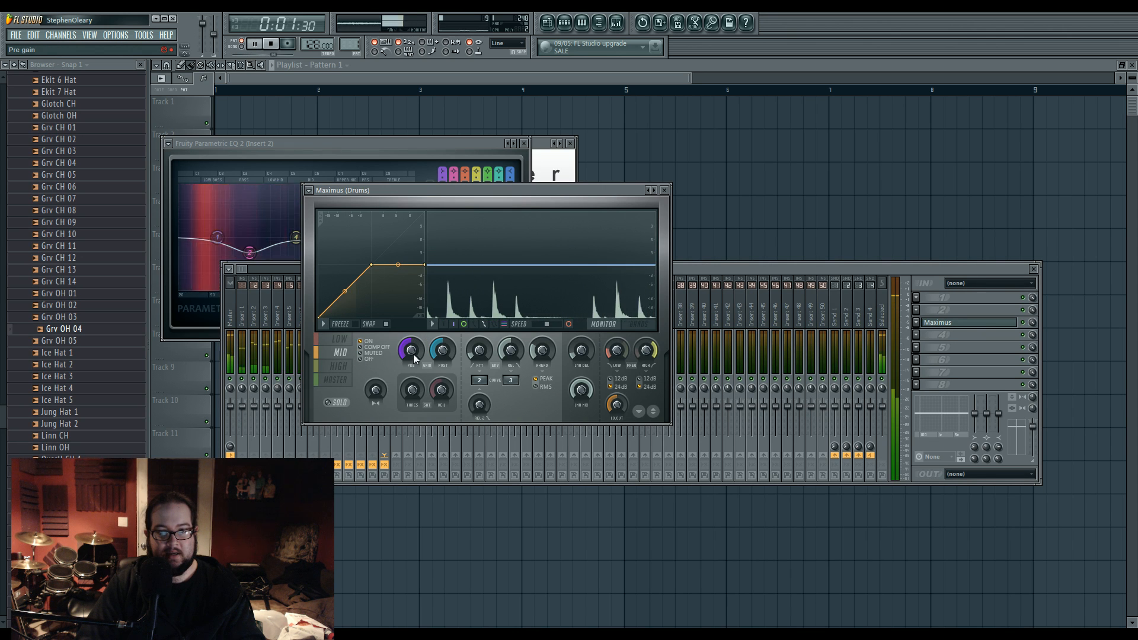
{"action": "key", "text": "space"}
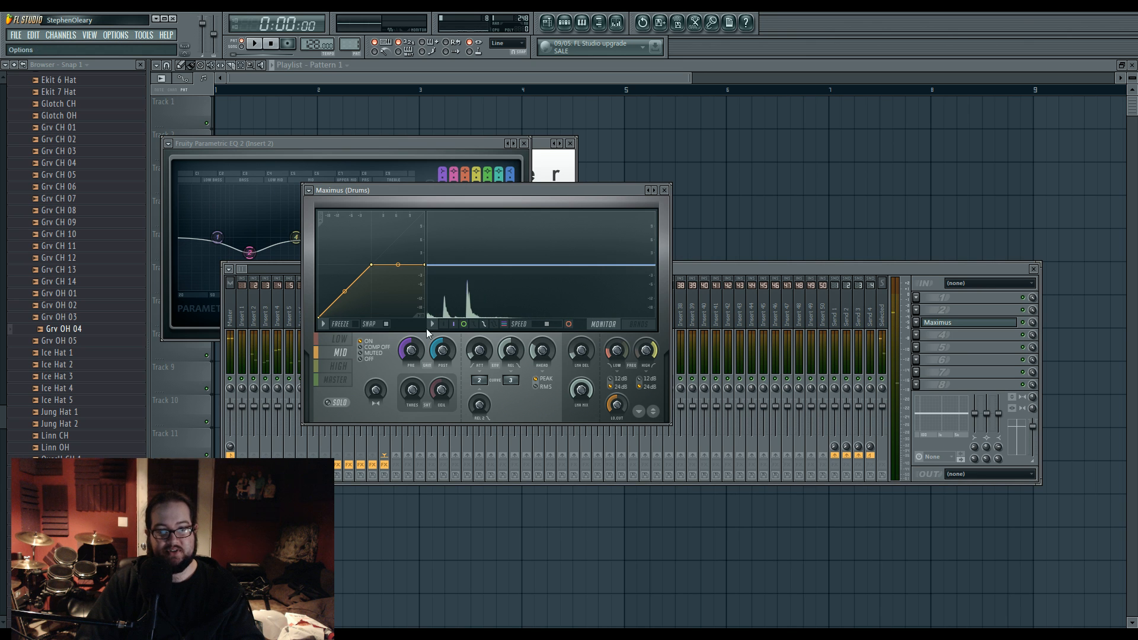
{"action": "key", "text": "space"}
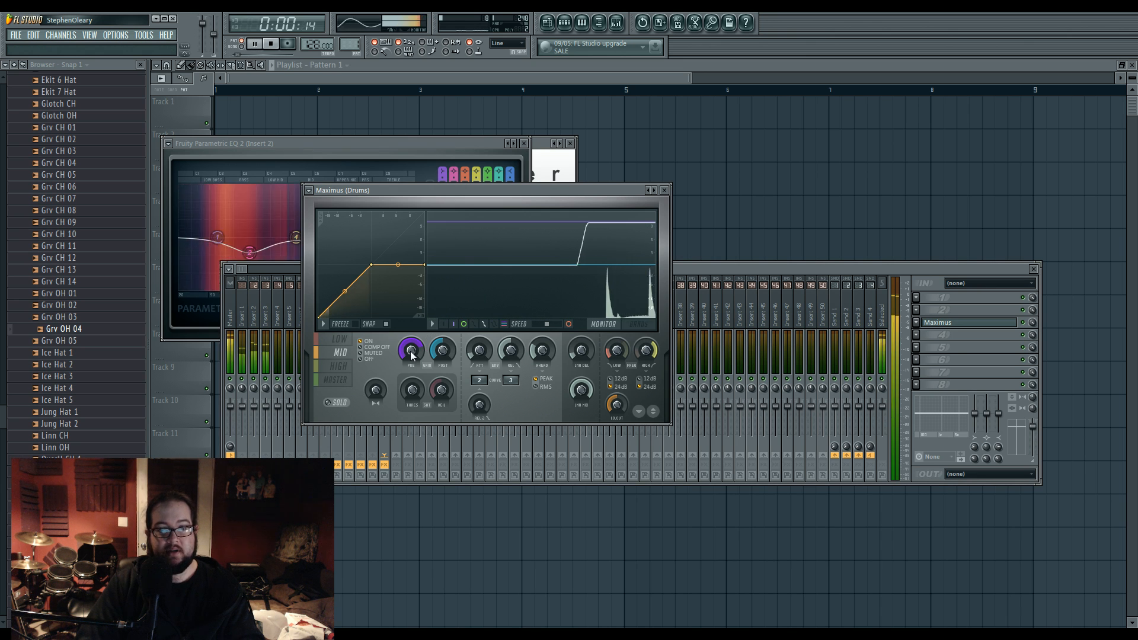
{"action": "key", "text": "space"}
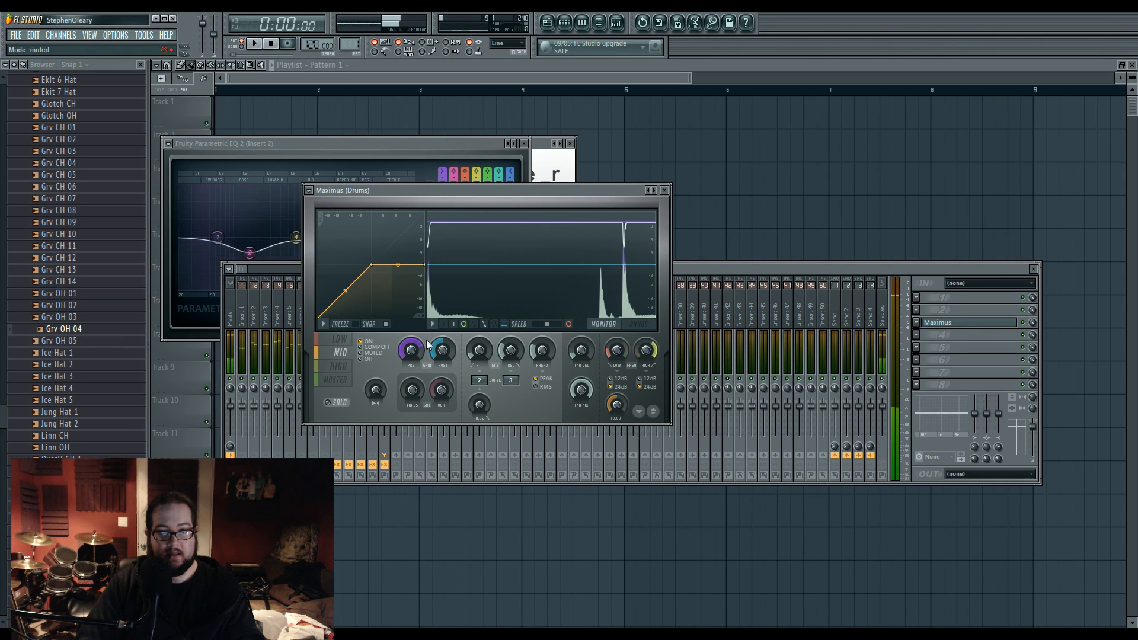
Step: Target the Maximus high band and raise its pre gain by ear during playback
{"action": "left_click", "coordinate": [338, 368]}
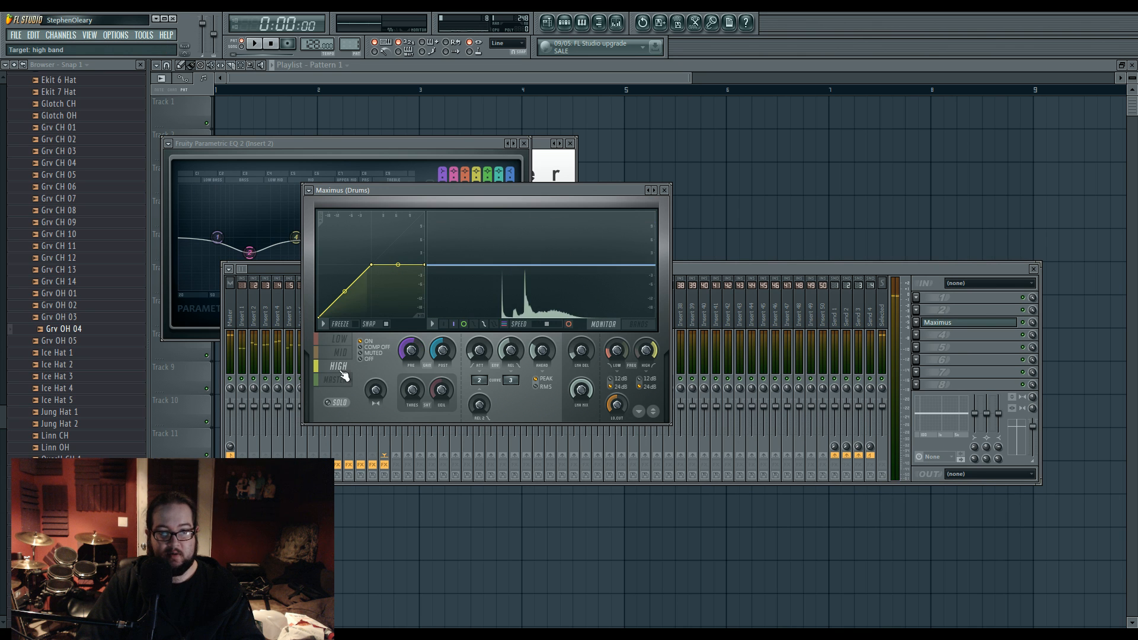
{"action": "key", "text": "space"}
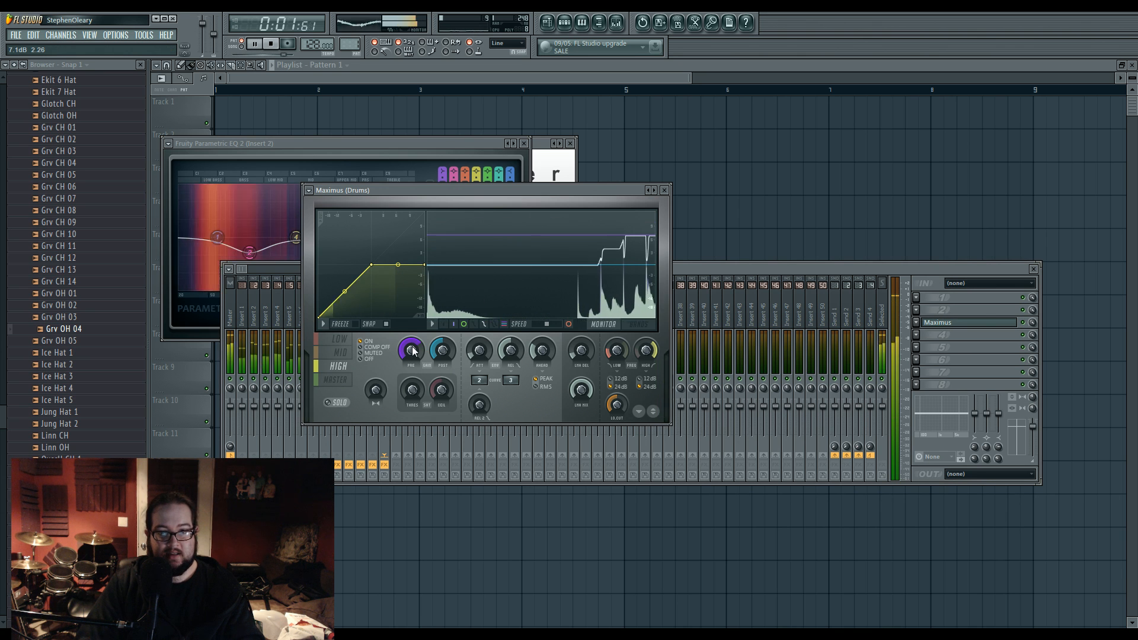
{"action": "scroll", "coordinate": [413, 347], "scroll_direction": "up", "scroll_amount": 1}
{"action": "key", "text": "space"}
Step: Add Fruity Parametric EQ 2 to the Kick bus's first slot, cut the low mids with band 3 and boost band 4 near 8.4 kHz
{"action": "left_click", "coordinate": [256, 312]}
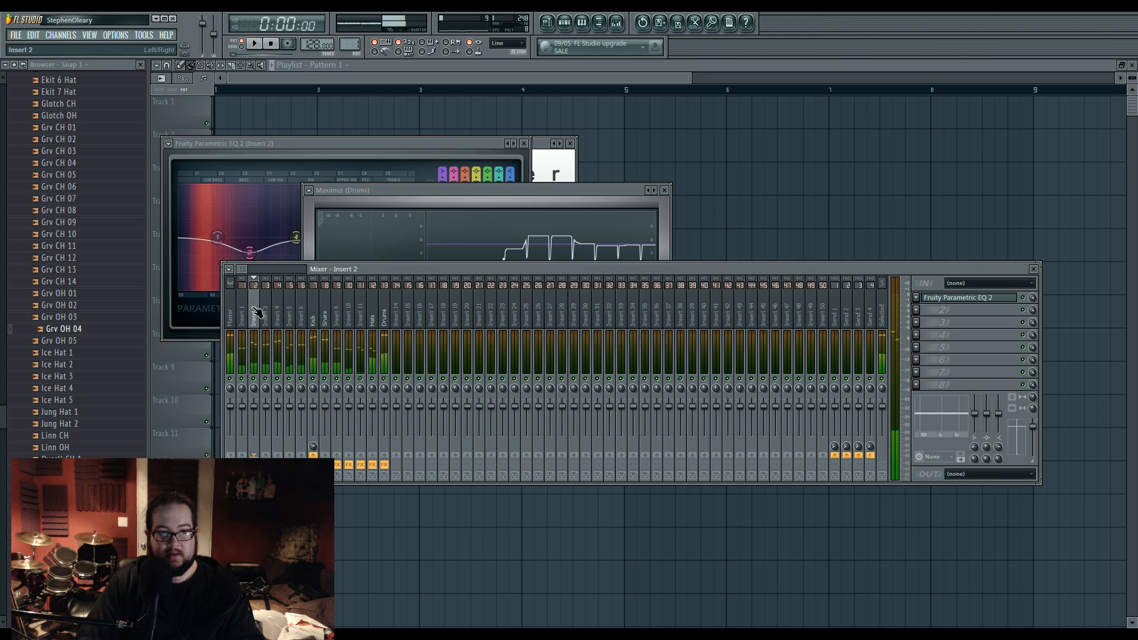
{"action": "left_click", "coordinate": [313, 314]}
{"action": "left_click", "coordinate": [923, 301]}
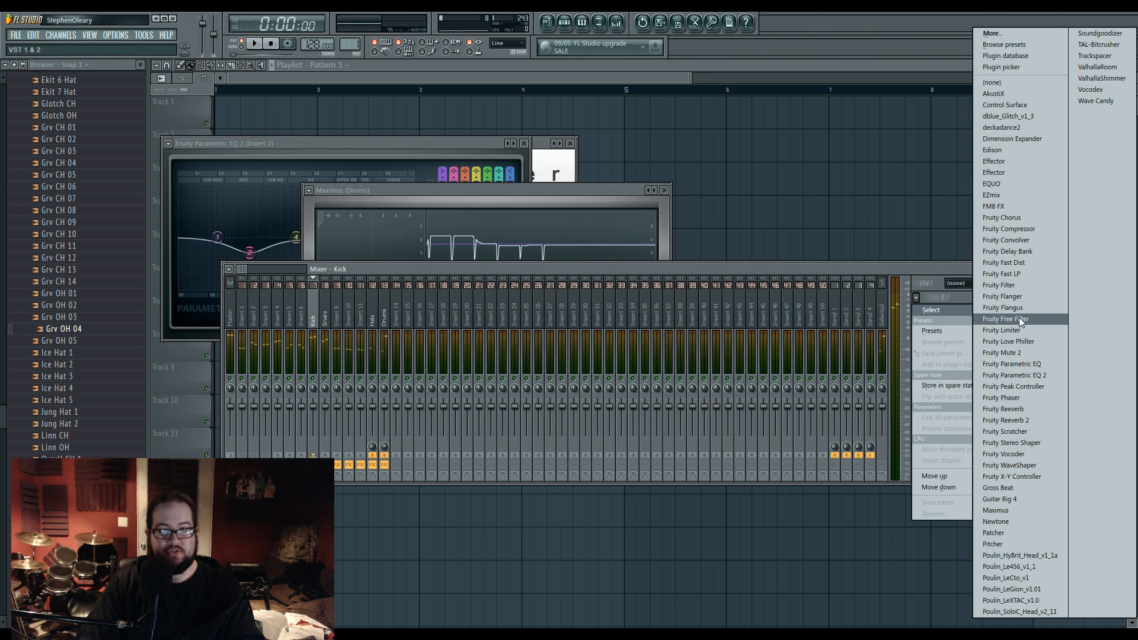
{"action": "left_click", "coordinate": [1027, 372]}
{"action": "left_click_drag", "start_coordinate": [270, 238], "coordinate": [342, 246]}
{"action": "mouse_move", "coordinate": [268, 260]}
{"action": "left_mouse_down"}
{"action": "mouse_move", "coordinate": [286, 262]}
{"action": "mouse_move", "coordinate": [255, 249]}
{"action": "mouse_move", "coordinate": [278, 261]}
{"action": "left_mouse_up"}
{"action": "mouse_move", "coordinate": [343, 246]}
{"action": "left_mouse_down"}
{"action": "mouse_move", "coordinate": [325, 255]}
{"action": "mouse_move", "coordinate": [379, 215]}
{"action": "mouse_move", "coordinate": [346, 233]}
{"action": "left_mouse_up"}
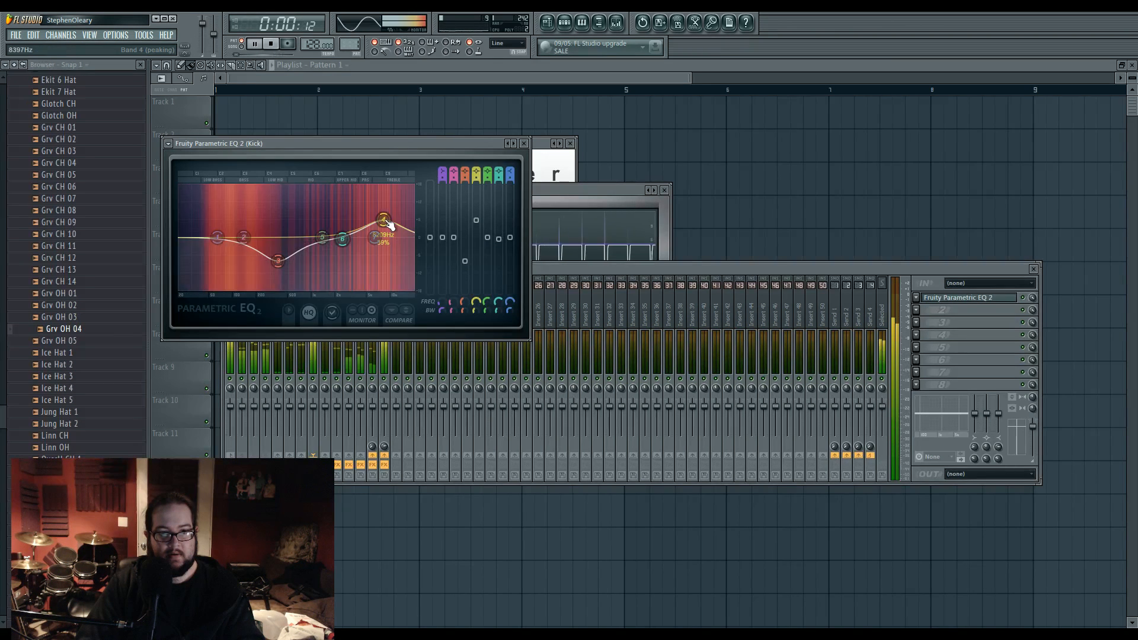
{"action": "key", "text": "space"}
Step: Target the master band of the Drums bus's Maximus and raise the end point of its compression curve while auditioning the pattern
{"action": "left_click", "coordinate": [574, 211]}
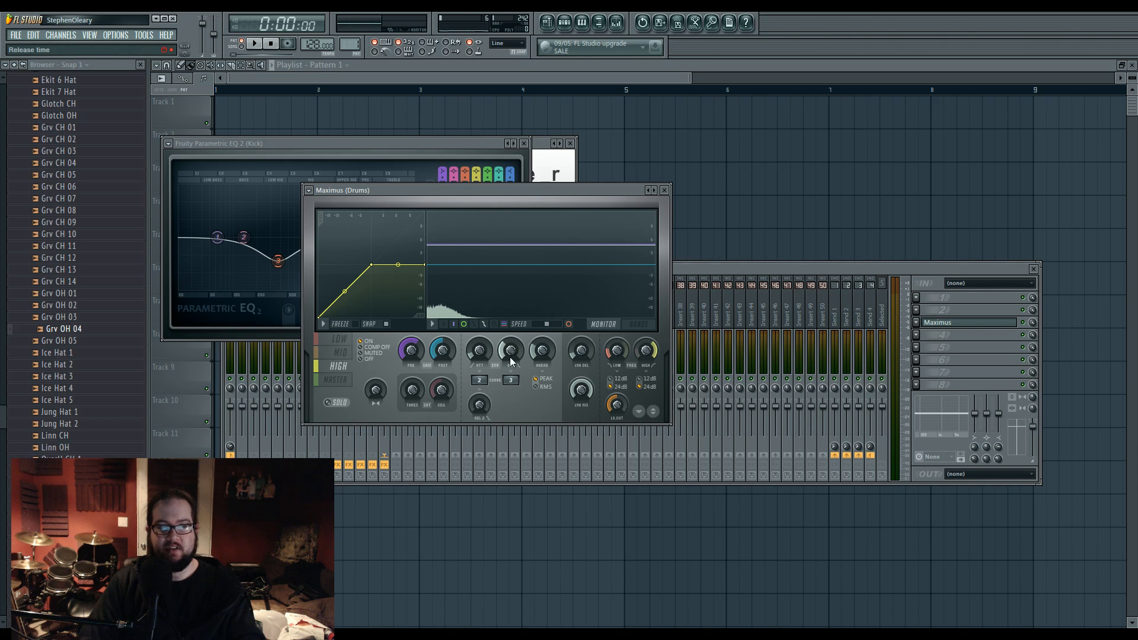
{"action": "key", "text": "space"}
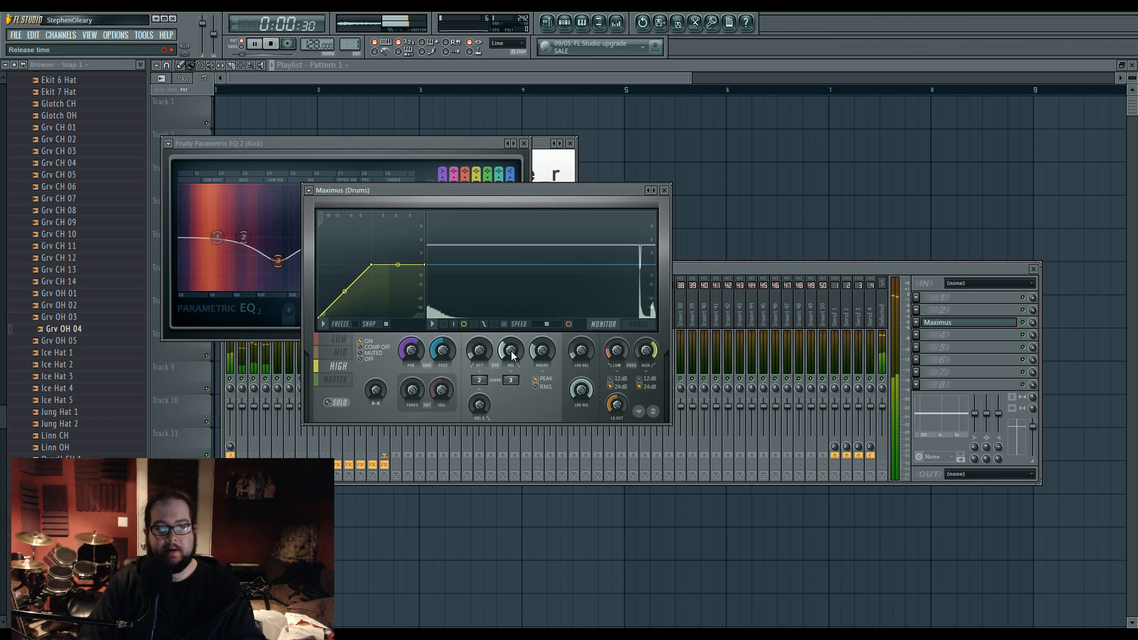
{"action": "left_click", "coordinate": [321, 382]}
{"action": "left_click_drag", "start_coordinate": [424, 265], "coordinate": [427, 227]}
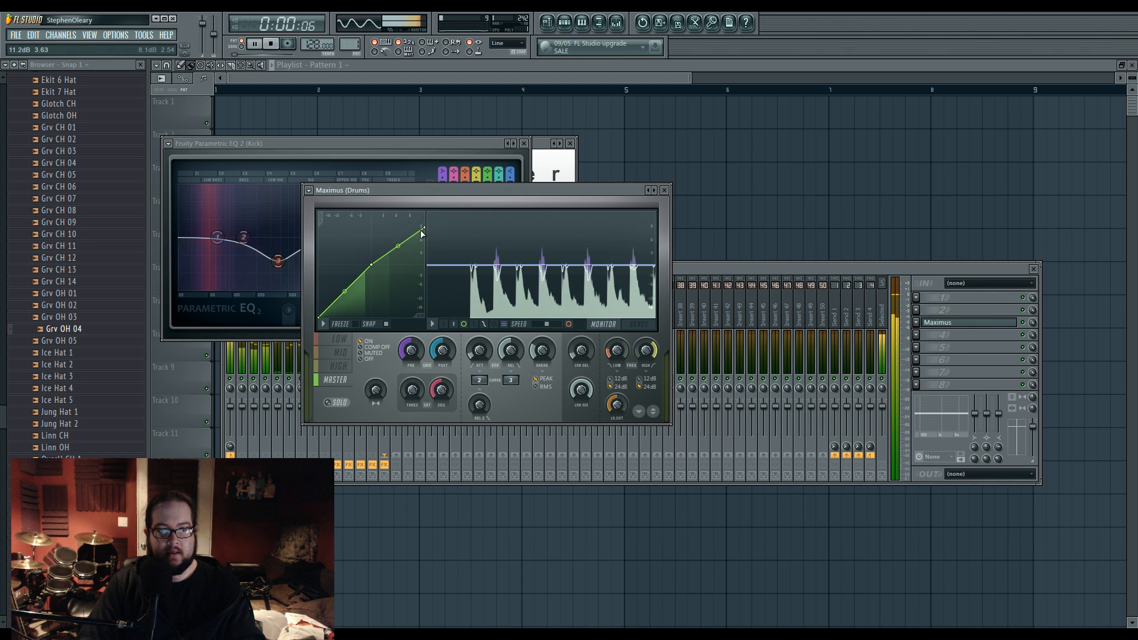
{"action": "left_click", "coordinate": [667, 284]}
{"action": "key", "text": "space"}
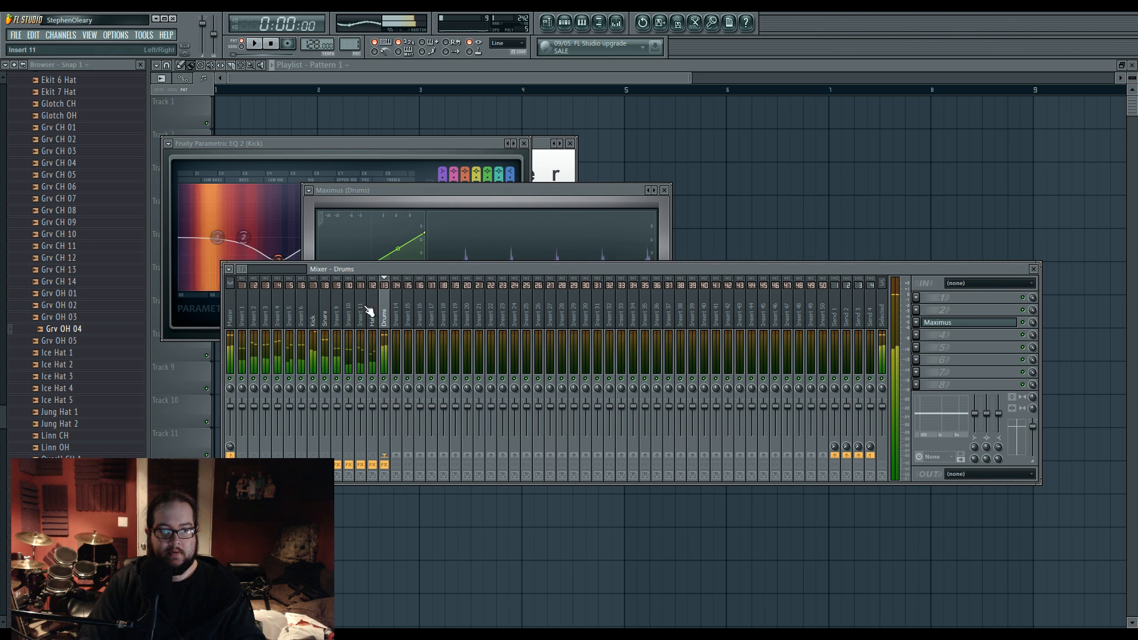
Step: In Insert 5's Parametric EQ 2, cut the mids with band 4 and boost band 7 by about 7.9 dB near 12 kHz
{"action": "left_click", "coordinate": [289, 321]}
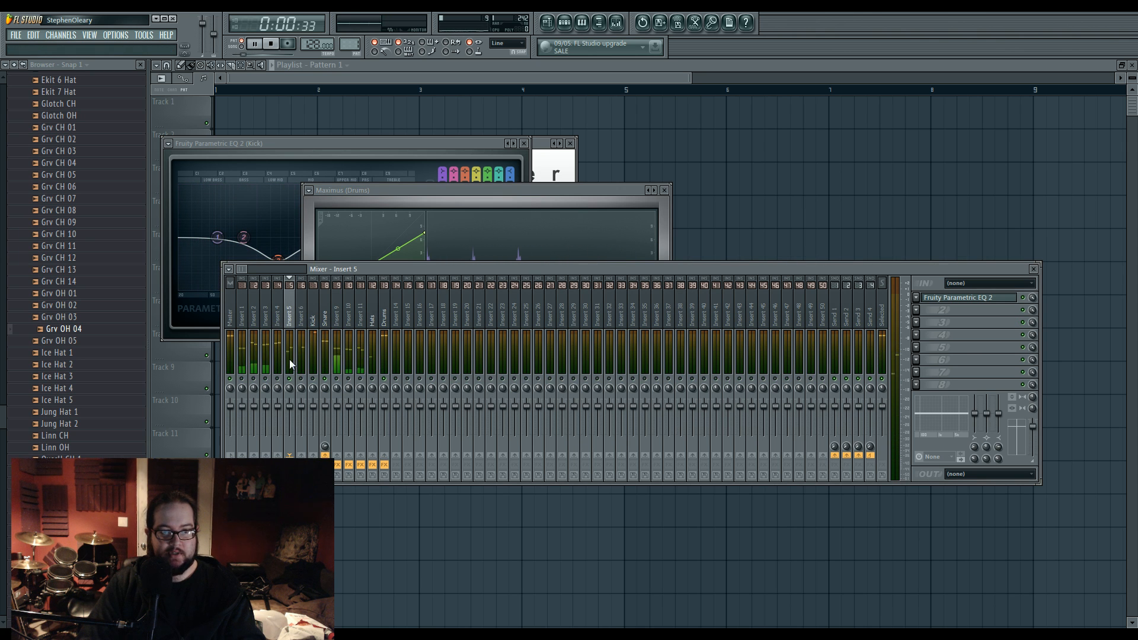
{"action": "left_click", "coordinate": [958, 297]}
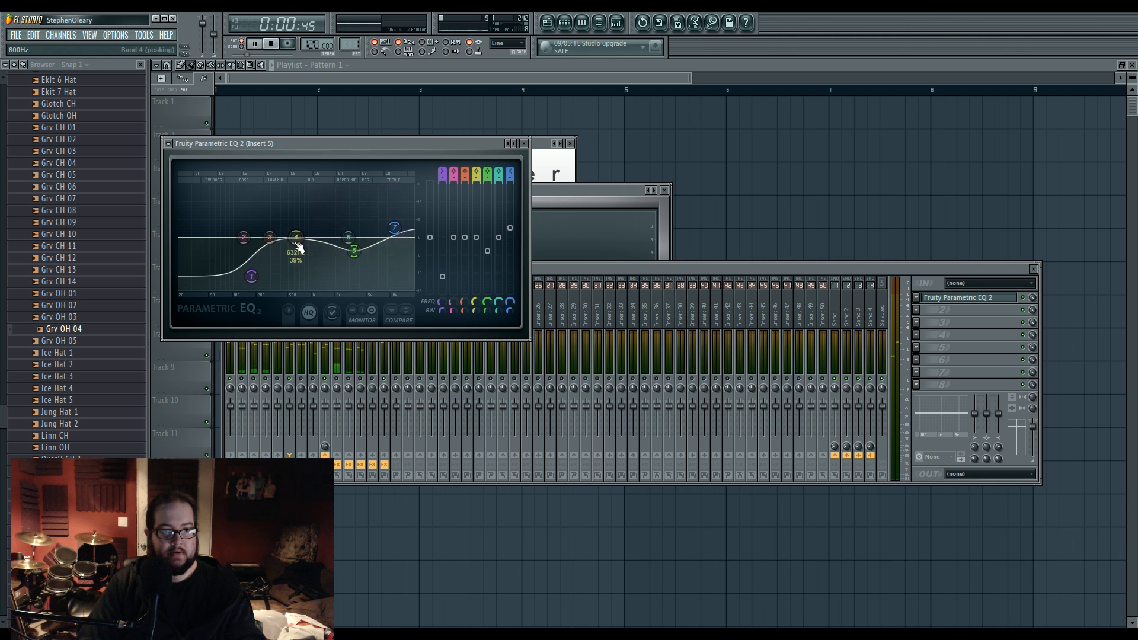
{"action": "left_click_drag", "start_coordinate": [360, 240], "coordinate": [393, 214]}
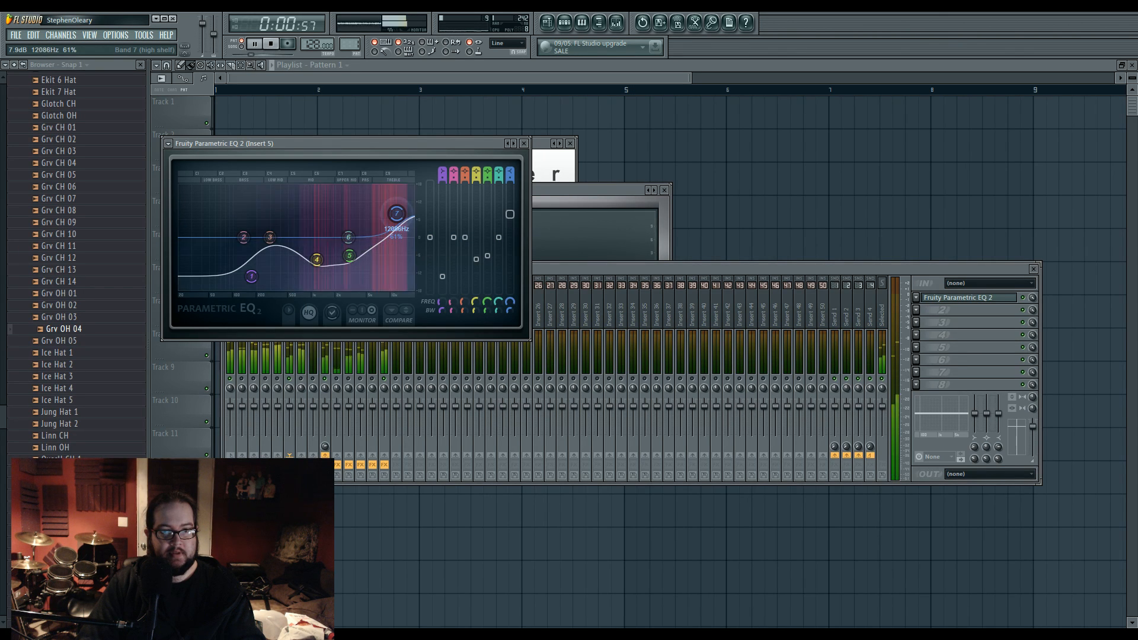
Step: In Insert 4's Parametric EQ 2, boost band 6 near 11 kHz and shift band 5 to a lower frequency
{"action": "left_click", "coordinate": [314, 374]}
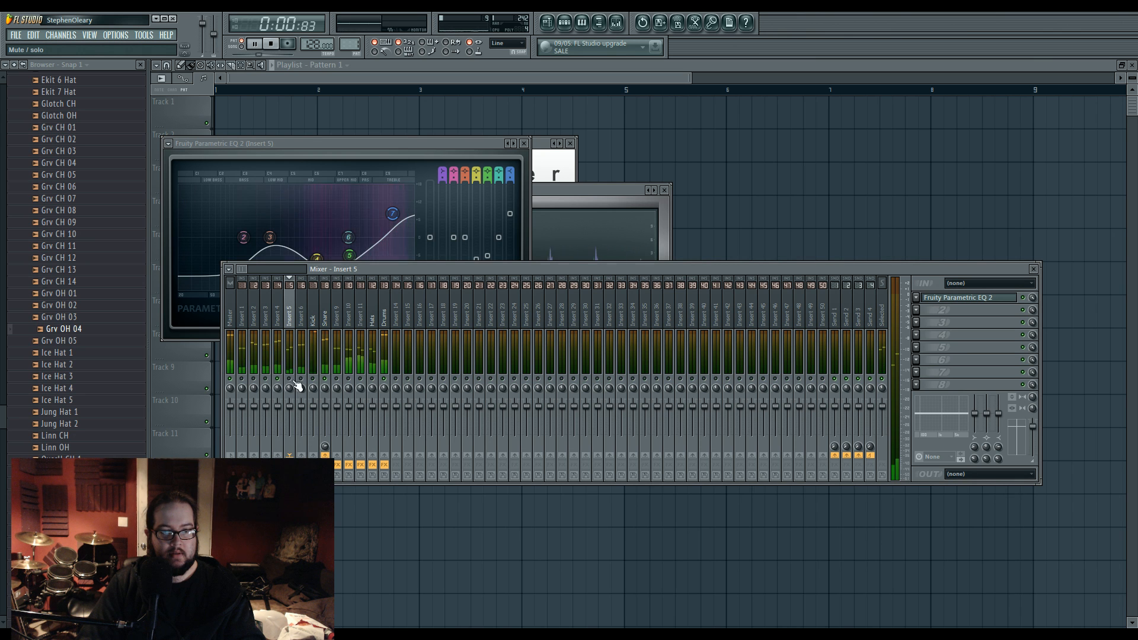
{"action": "left_click", "coordinate": [948, 298]}
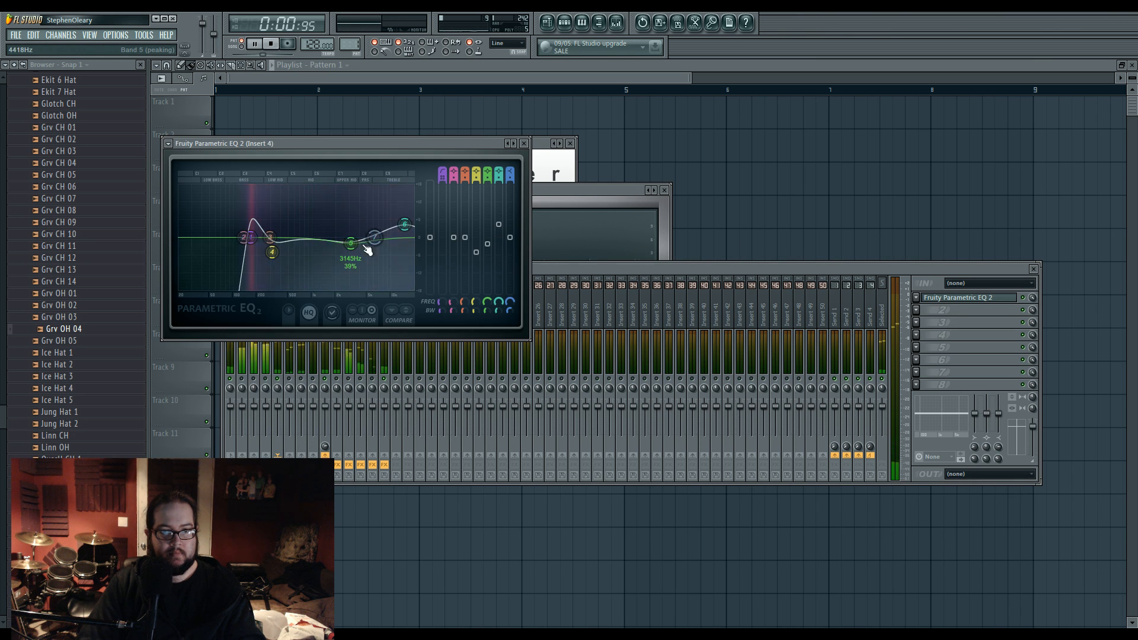
{"action": "left_click_drag", "start_coordinate": [402, 242], "coordinate": [396, 207]}
{"action": "left_click_drag", "start_coordinate": [357, 253], "coordinate": [341, 242]}
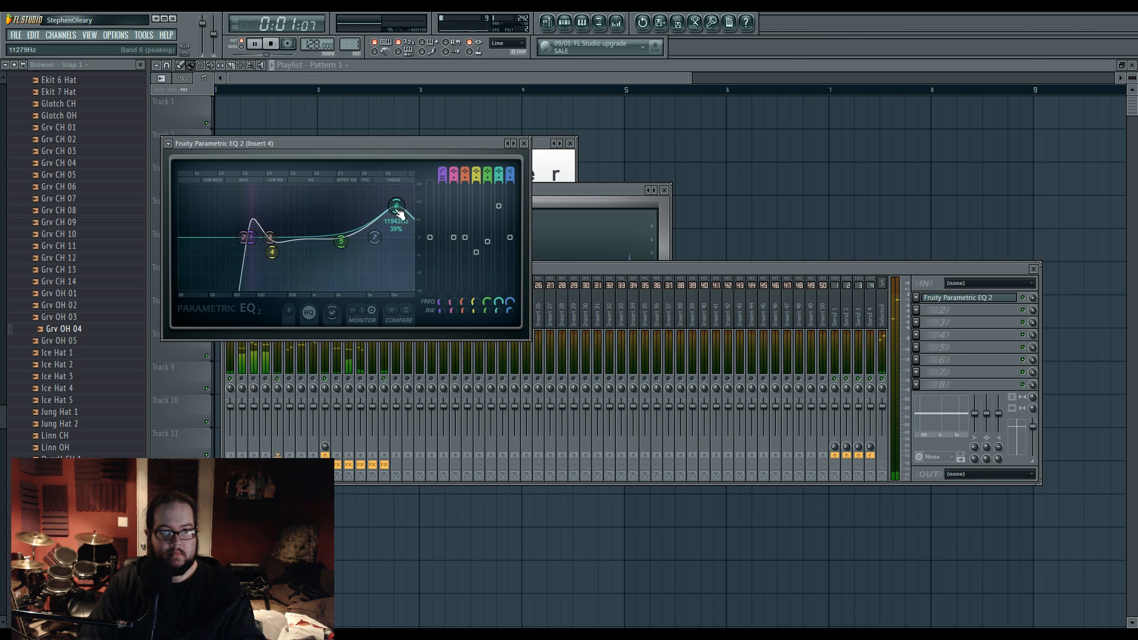
{"action": "left_click_drag", "start_coordinate": [398, 209], "coordinate": [400, 213]}
Step: In Insert 6's Parametric EQ 2, raise band 5's high-end boost slightly and shift band 6's cut slightly lower in frequency
{"action": "left_click", "coordinate": [304, 380]}
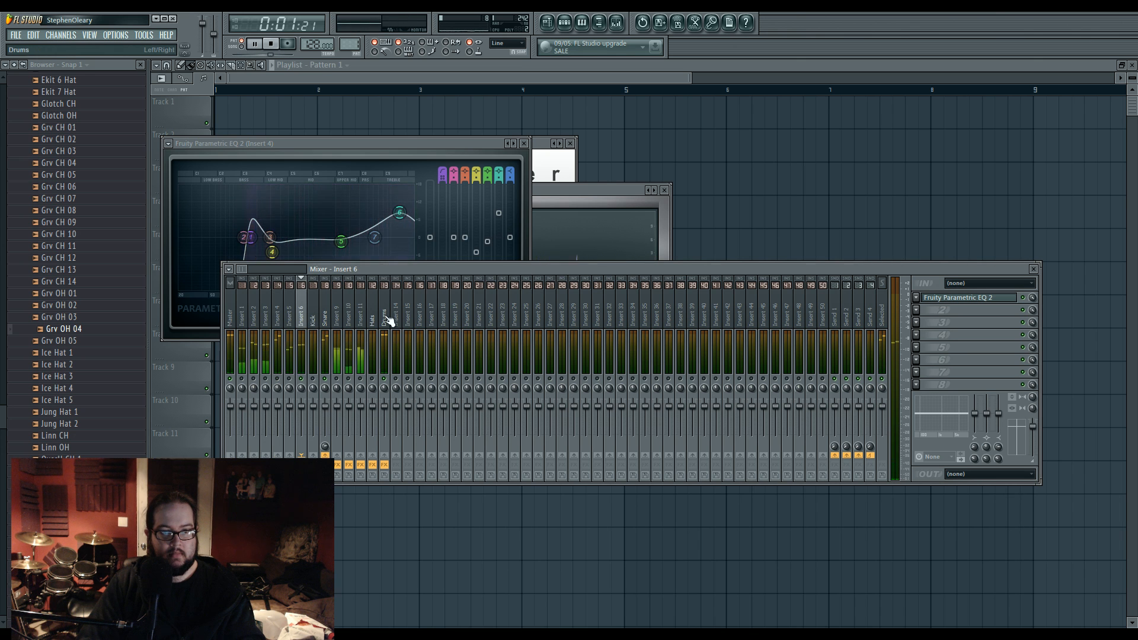
{"action": "left_click", "coordinate": [937, 299]}
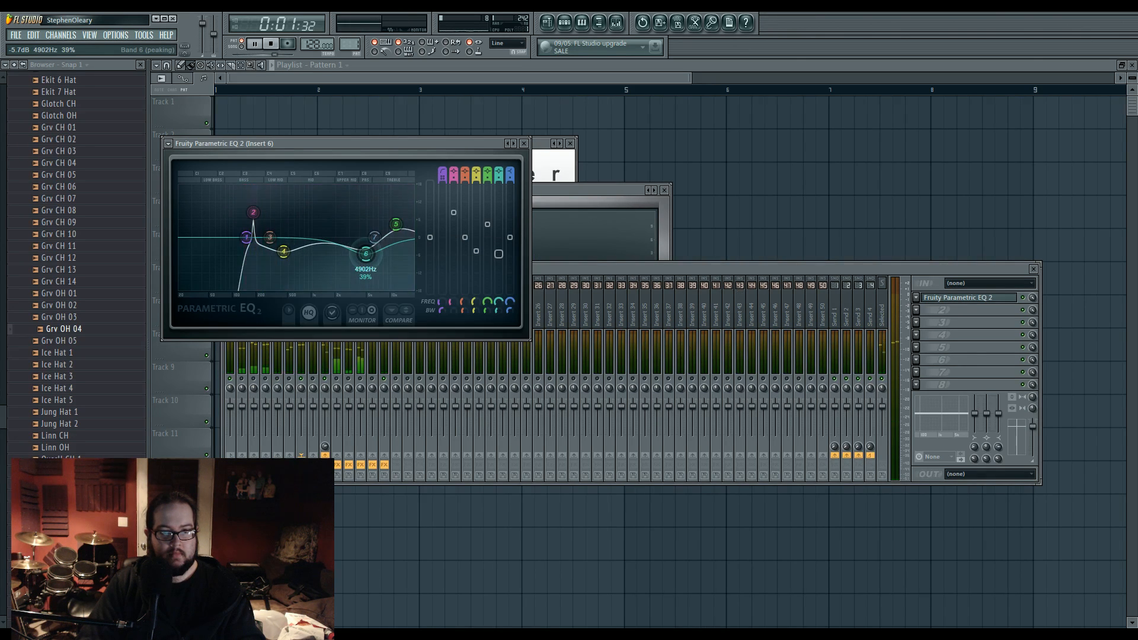
{"action": "left_click_drag", "start_coordinate": [399, 213], "coordinate": [399, 222]}
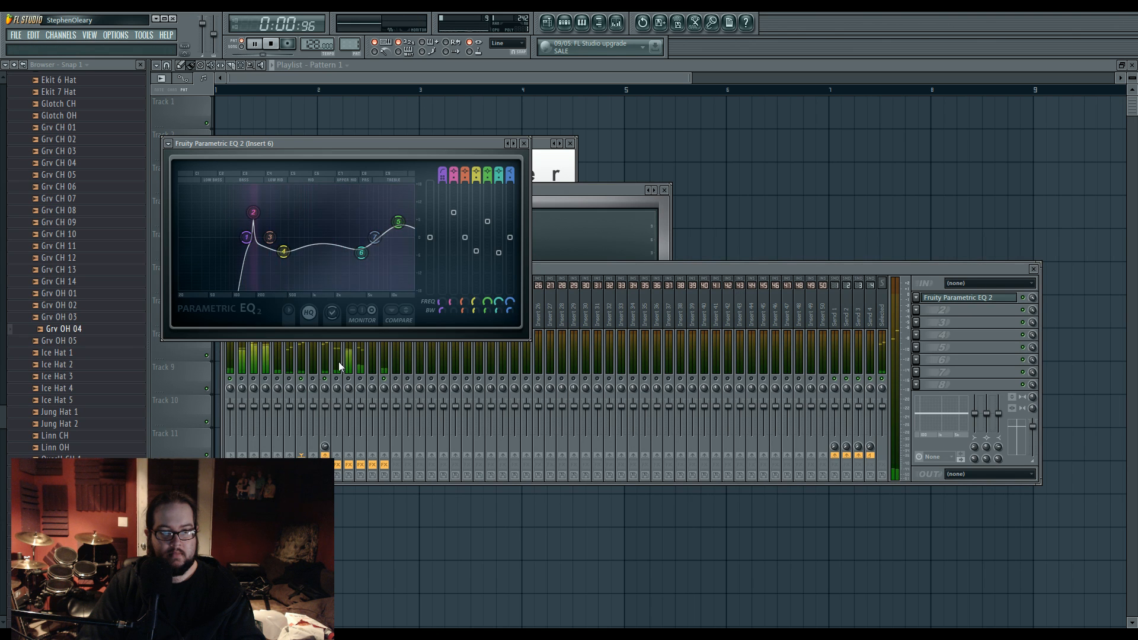
Step: Move Fruity Limiter to the Hats bus's second slot, open its ValhallaShimmer reverb and stop playback
{"action": "left_click", "coordinate": [298, 384]}
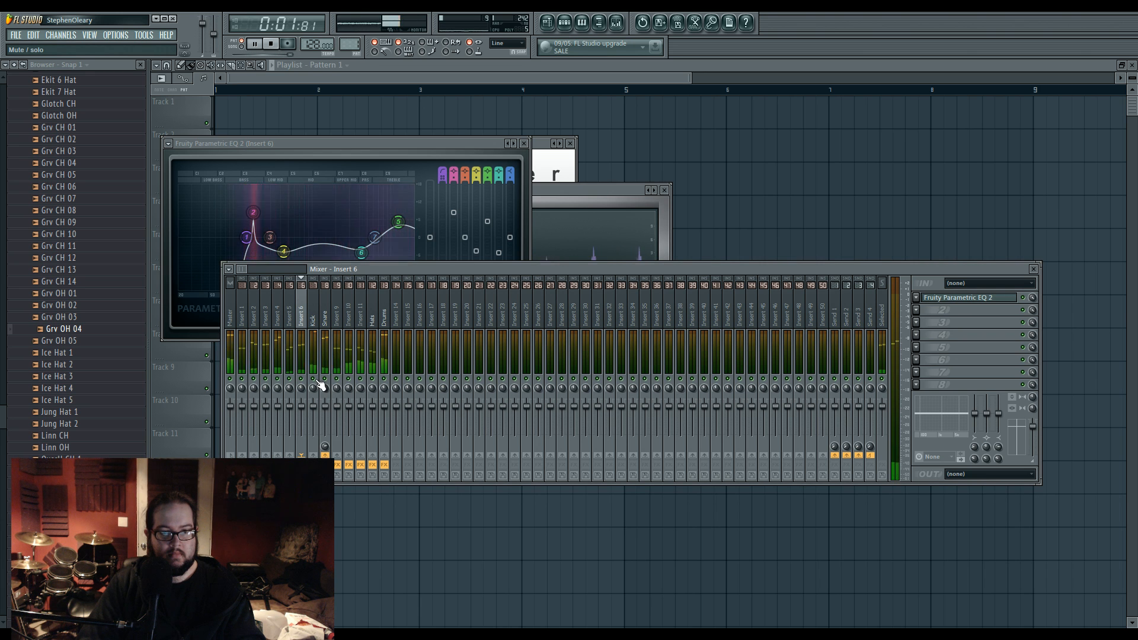
{"action": "left_click", "coordinate": [373, 321]}
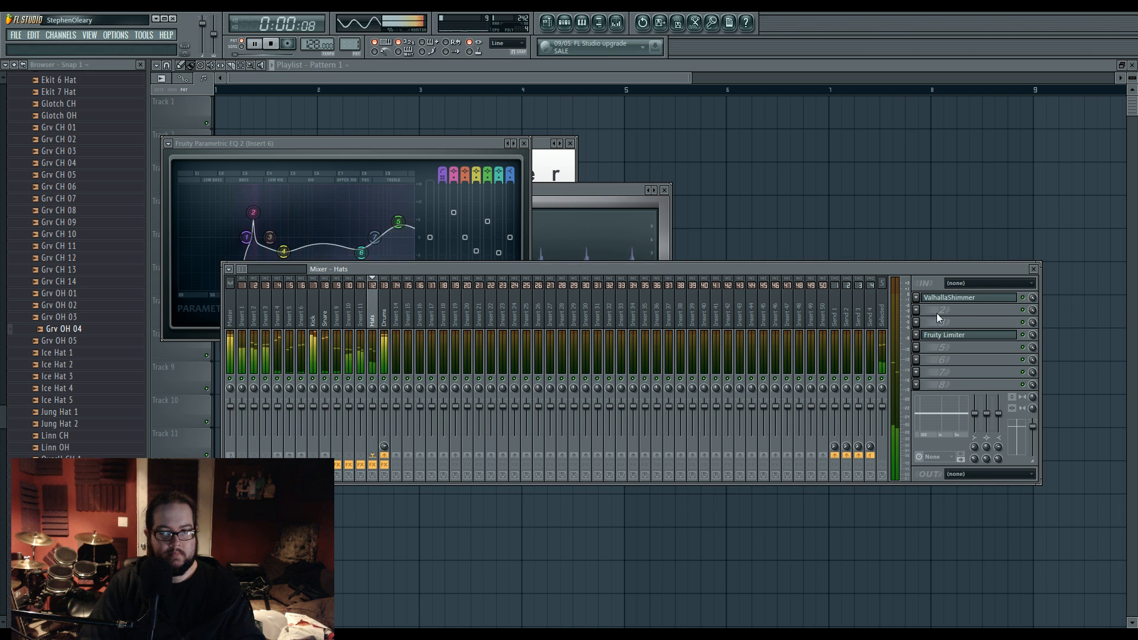
{"action": "left_click_drag", "start_coordinate": [935, 336], "coordinate": [934, 311]}
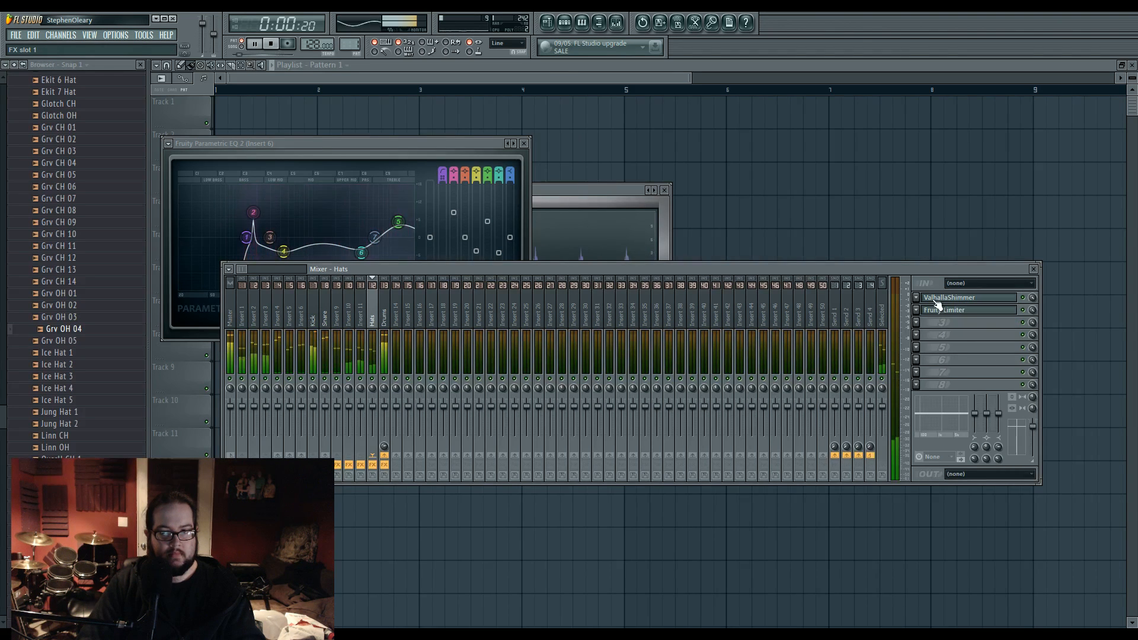
{"action": "left_click", "coordinate": [1015, 298]}
{"action": "left_click", "coordinate": [1034, 300]}
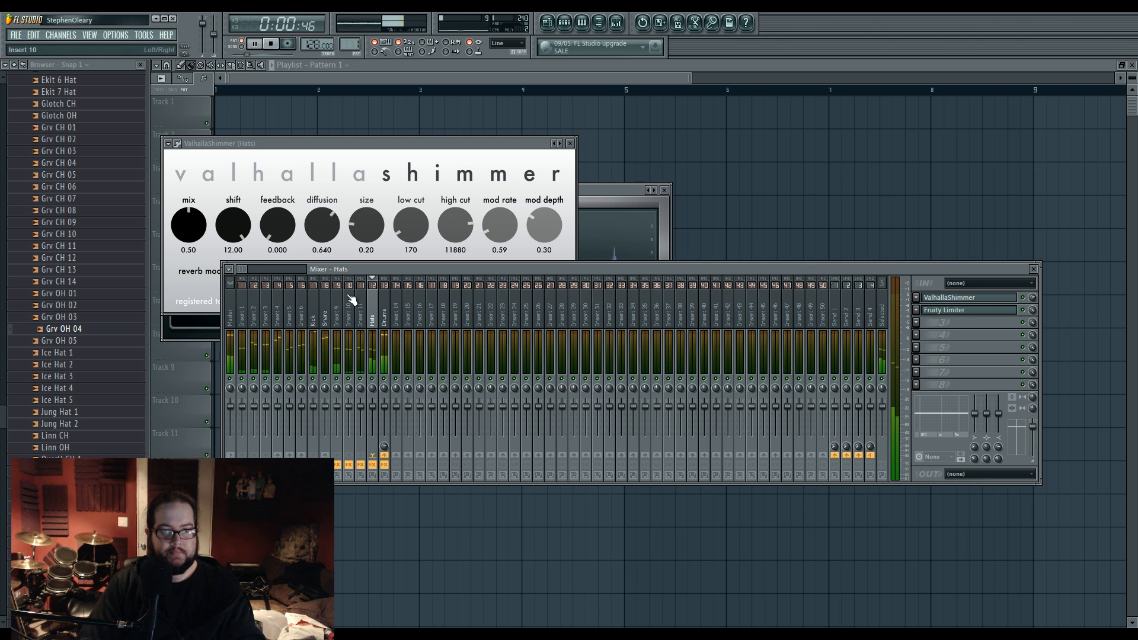
{"action": "key", "text": "space"}
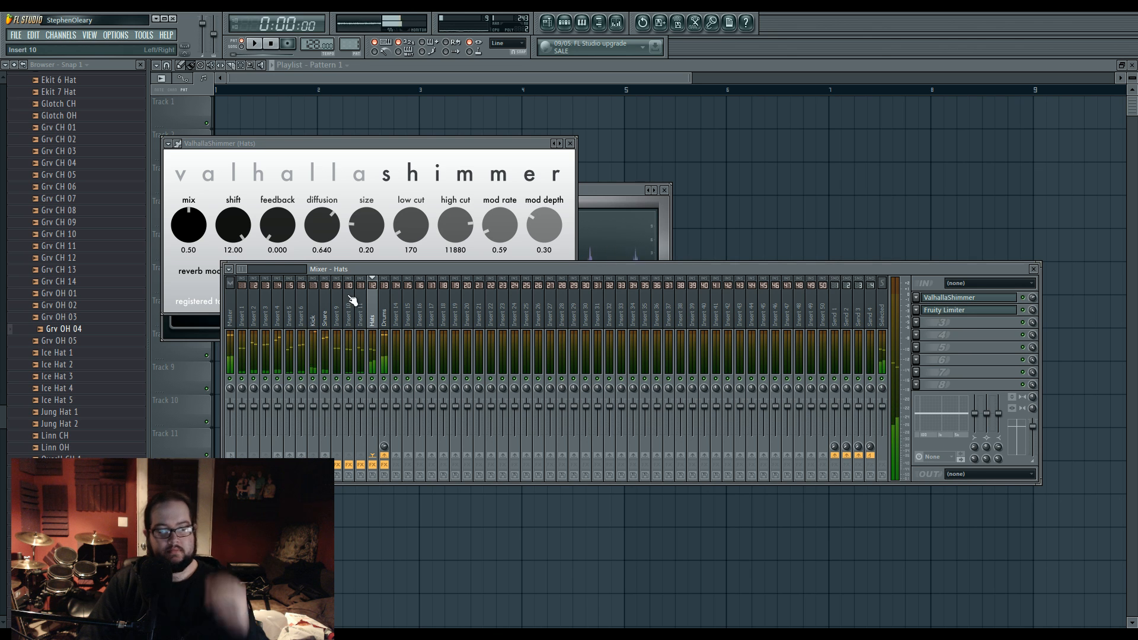
Step: Delete the unused Sampler channel from Pattern 1's step sequencer
{"action": "left_click", "coordinate": [547, 23]}
{"action": "left_click", "coordinate": [565, 24]}
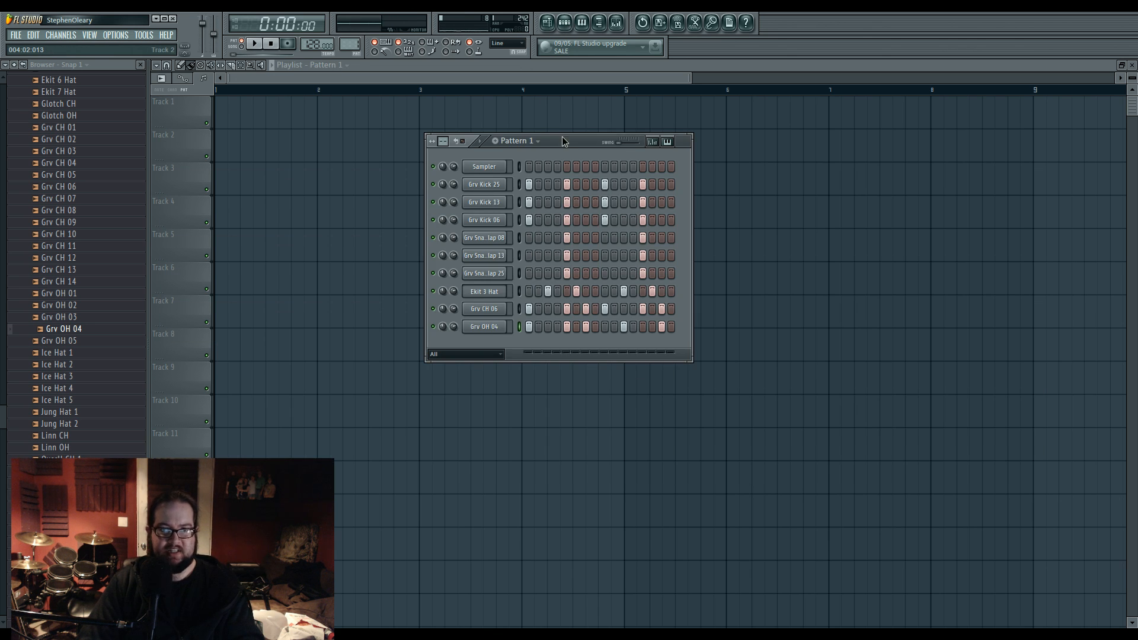
{"action": "left_click_drag", "start_coordinate": [563, 141], "coordinate": [555, 178]}
{"action": "right_click", "coordinate": [497, 203]}
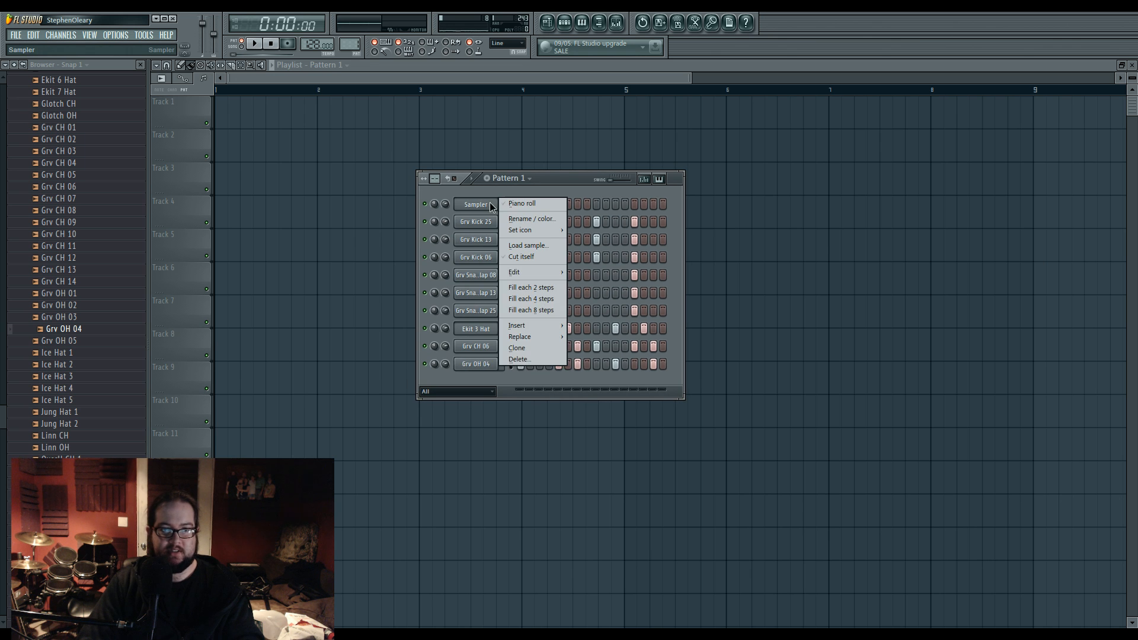
{"action": "left_click", "coordinate": [553, 358]}
{"action": "left_click", "coordinate": [631, 357]}
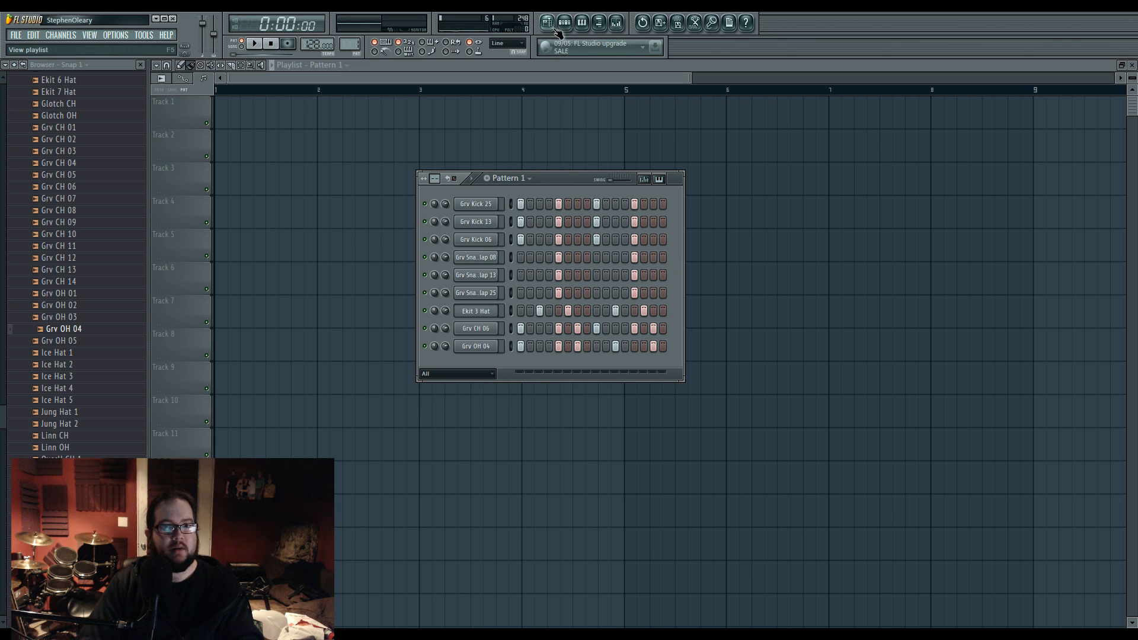
Step: Place Pattern 1 four times in a row on playlist Track 1 and collapse the Packs folder in the browser
{"action": "left_click", "coordinate": [236, 128]}
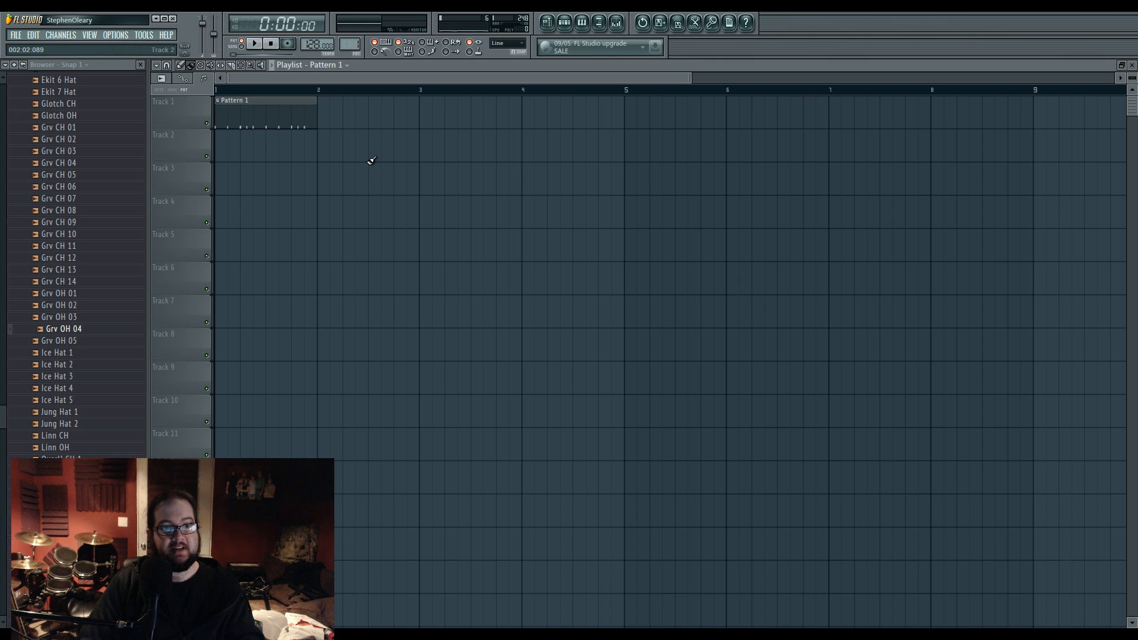
{"action": "scroll", "coordinate": [54, 208], "scroll_direction": "up", "scroll_amount": 10}
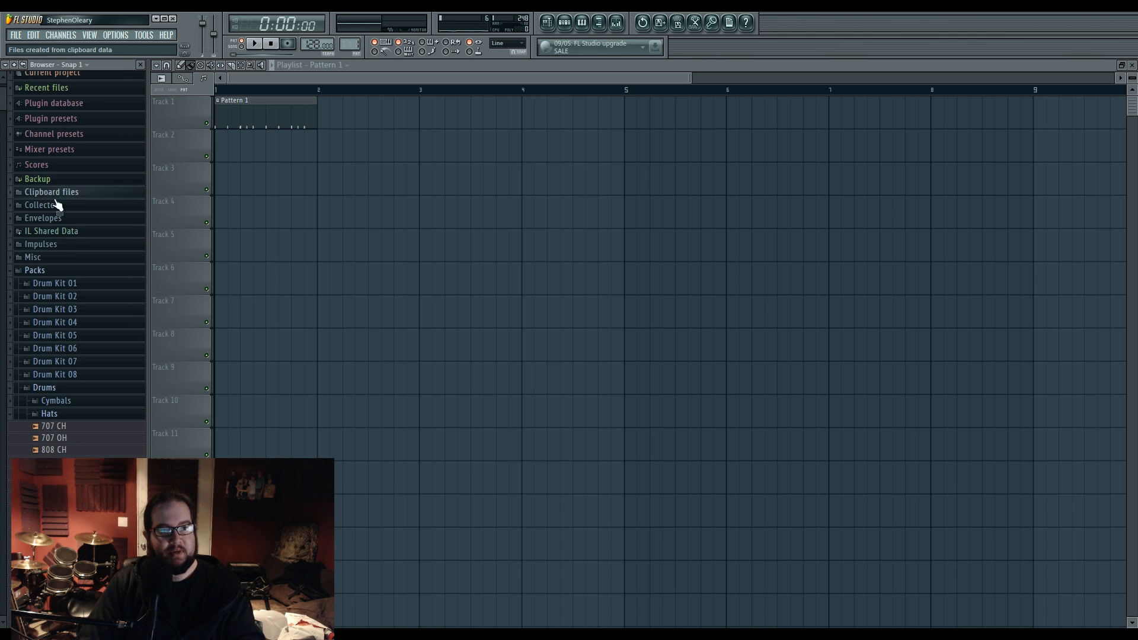
{"action": "left_click", "coordinate": [35, 276]}
{"action": "left_click_drag", "start_coordinate": [326, 112], "coordinate": [616, 125]}
{"action": "scroll", "coordinate": [520, 129], "scroll_direction": "down", "scroll_amount": 3}
{"action": "mouse_move", "coordinate": [466, 117]}
{"action": "left_mouse_down"}
{"action": "mouse_move", "coordinate": [656, 113]}
{"action": "mouse_move", "coordinate": [510, 127]}
{"action": "left_mouse_up"}
{"action": "scroll", "coordinate": [245, 236], "scroll_direction": "up", "scroll_amount": 3}
{"action": "scroll", "coordinate": [487, 352], "scroll_direction": "down", "scroll_amount": 2}
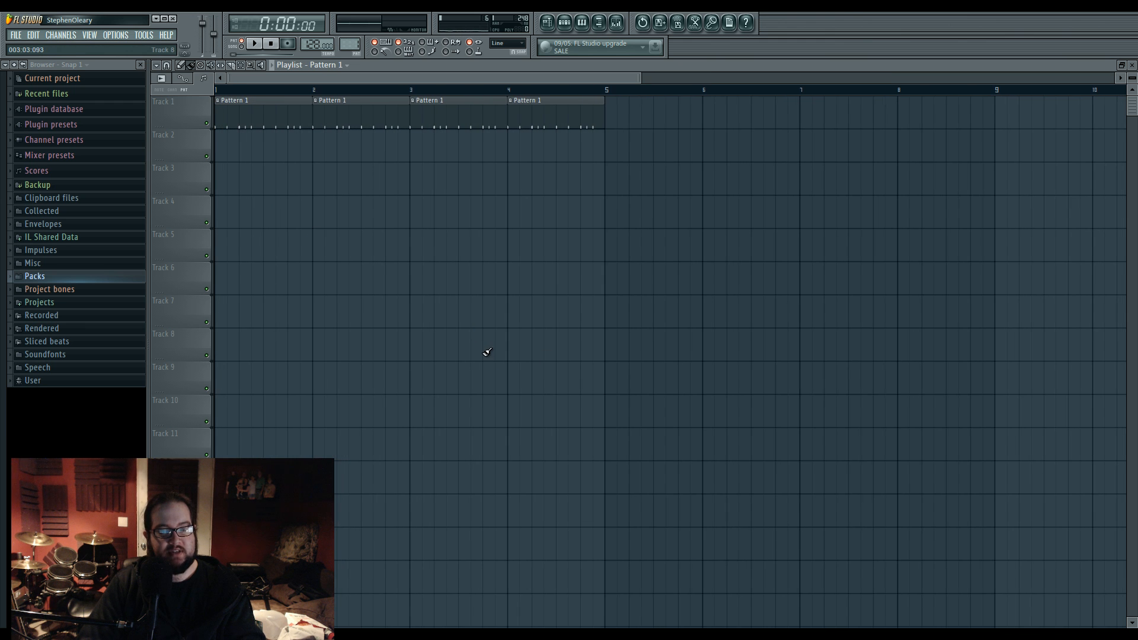
Step: Select all the kick, snare and hat channels in the step sequencer and group them under the filter name "Drums"
{"action": "left_click", "coordinate": [566, 23]}
{"action": "left_click_drag", "start_coordinate": [553, 185], "coordinate": [468, 208]}
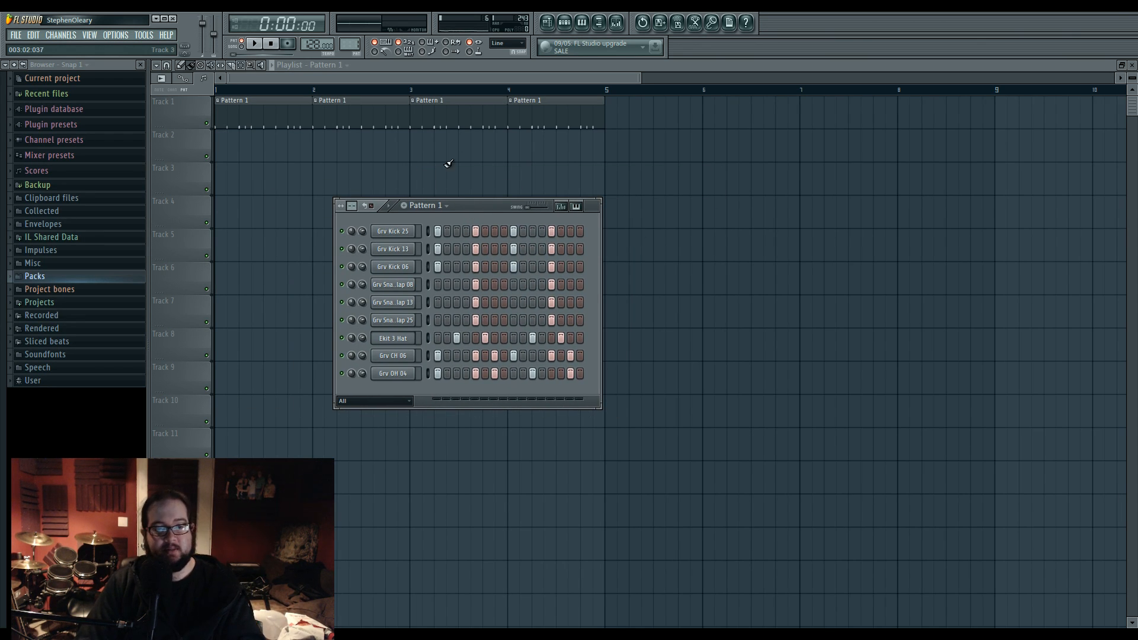
{"action": "left_click", "coordinate": [369, 403]}
{"action": "left_click", "coordinate": [369, 403]}
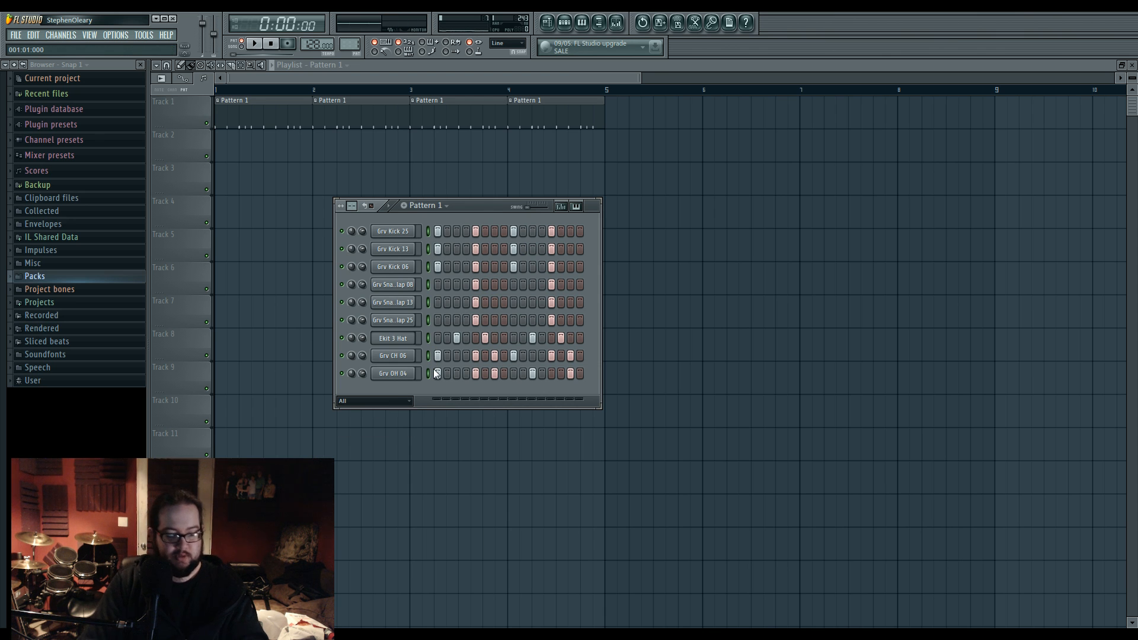
{"action": "key", "text": "alt+g"}
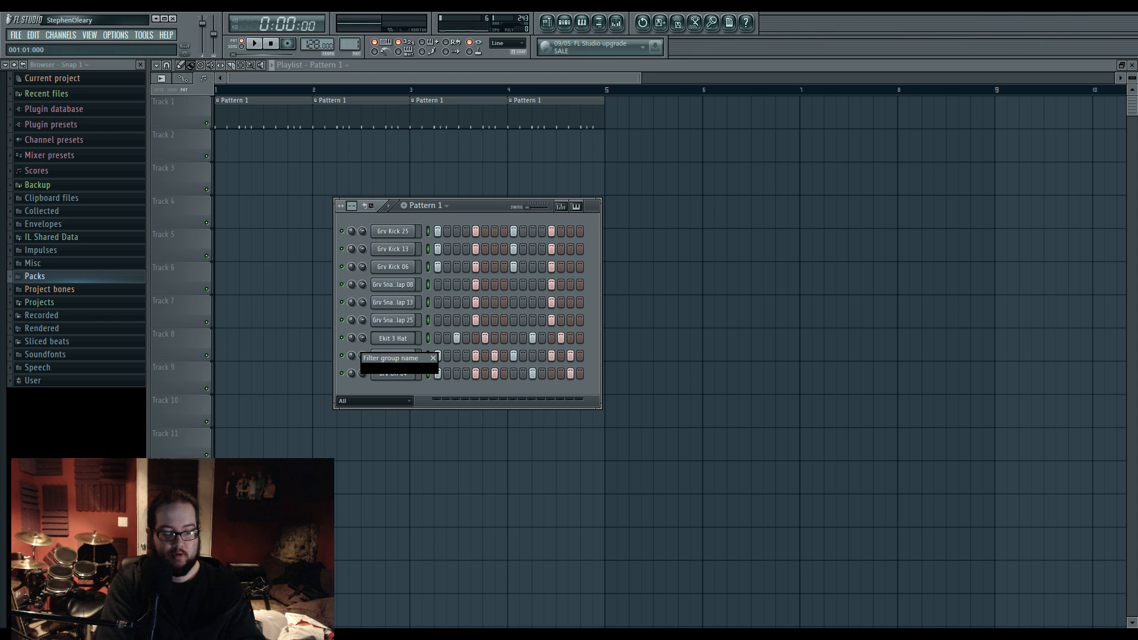
{"action": "type", "text": "Drums"}
{"action": "key", "text": "Return"}
Step: Switch the channel display filter to Unsorted and add a Harmor synth channel
{"action": "left_click", "coordinate": [374, 401]}
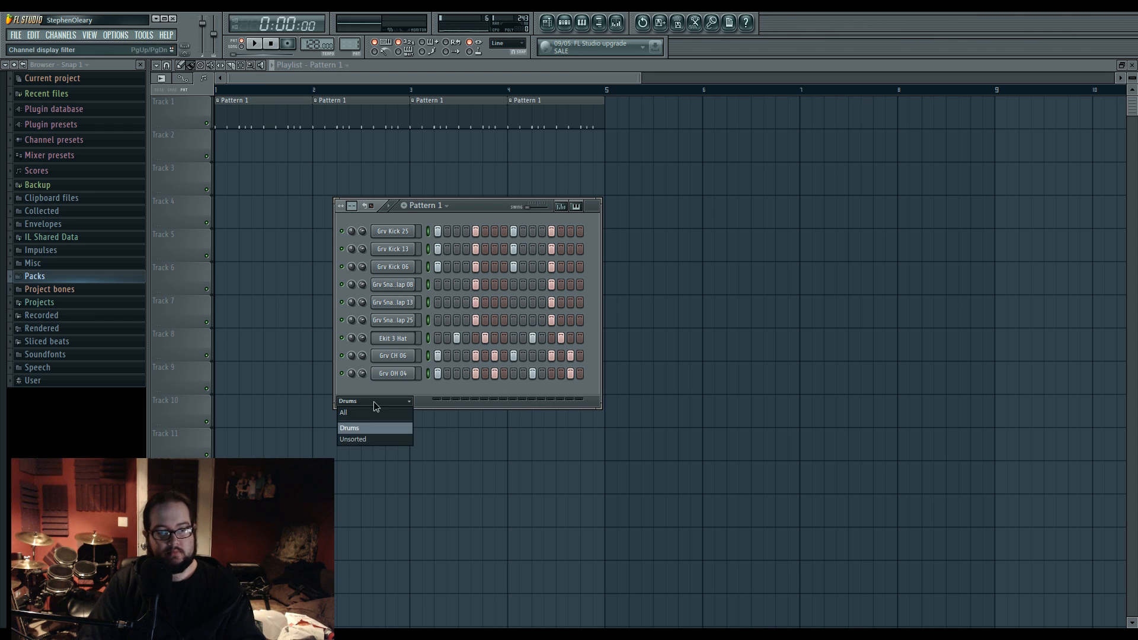
{"action": "left_click", "coordinate": [371, 442]}
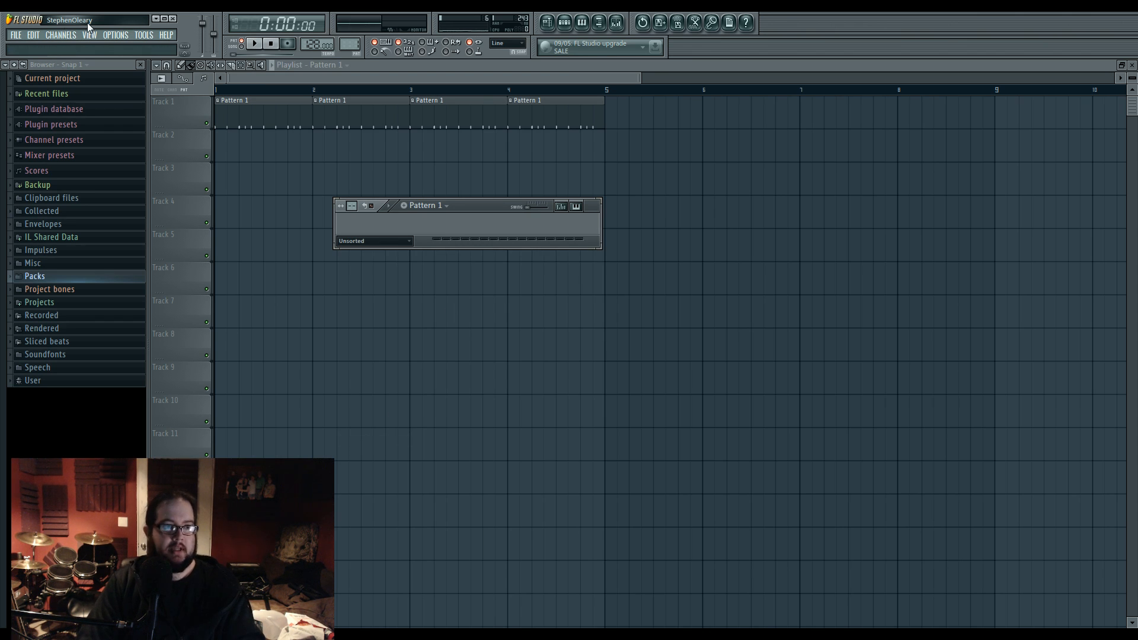
{"action": "left_click", "coordinate": [61, 35]}
{"action": "mouse_move", "coordinate": [89, 45]}
{"action": "left_click", "coordinate": [190, 324]}
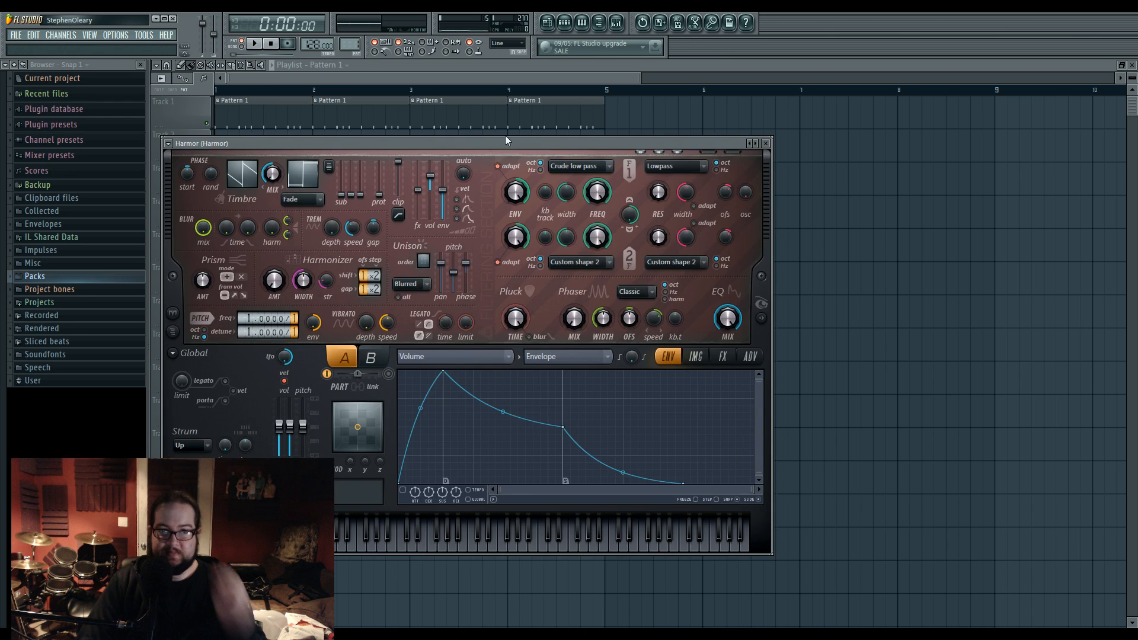
{"action": "left_click_drag", "start_coordinate": [506, 140], "coordinate": [604, 142]}
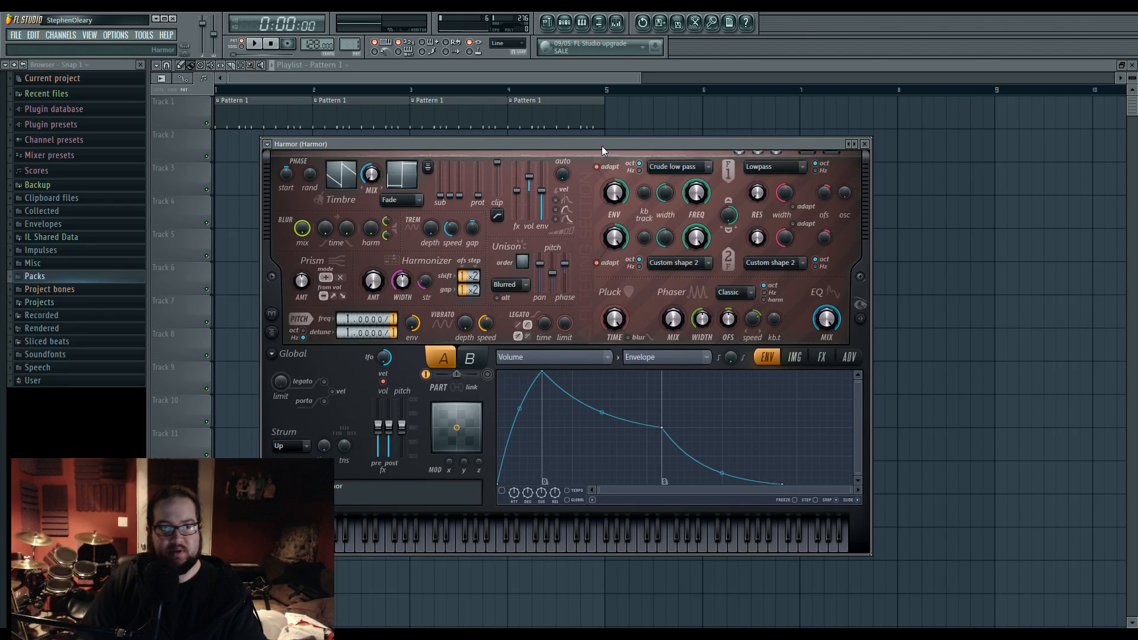
Step: Look through Harmor's list of saved presets
{"action": "left_click", "coordinate": [267, 144]}
{"action": "mouse_move", "coordinate": [327, 179]}
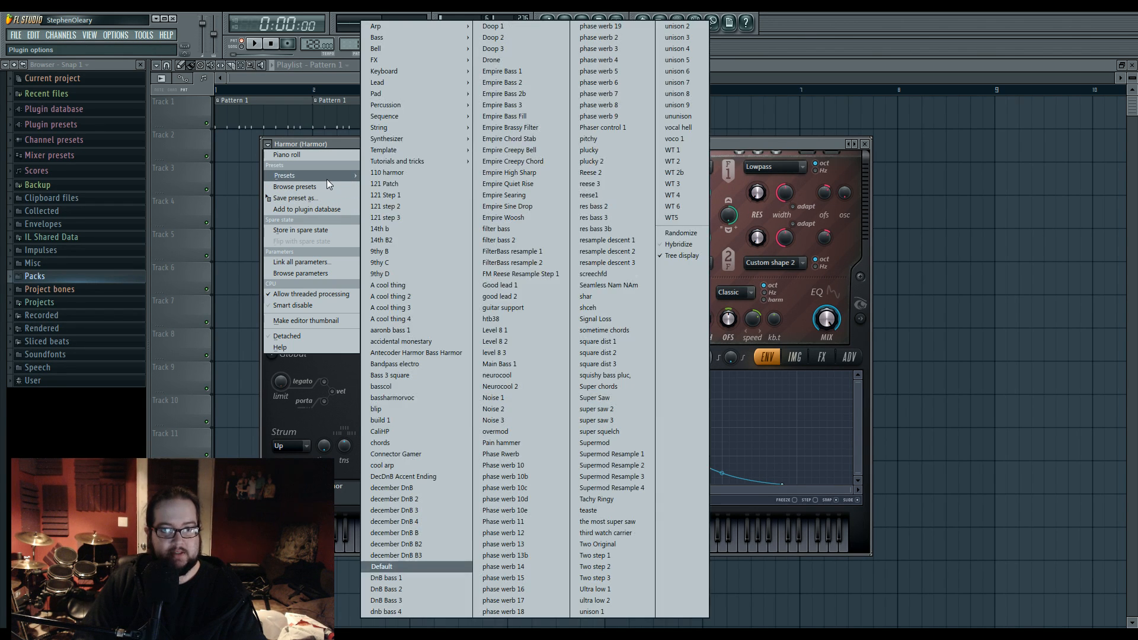
{"action": "left_click", "coordinate": [802, 131]}
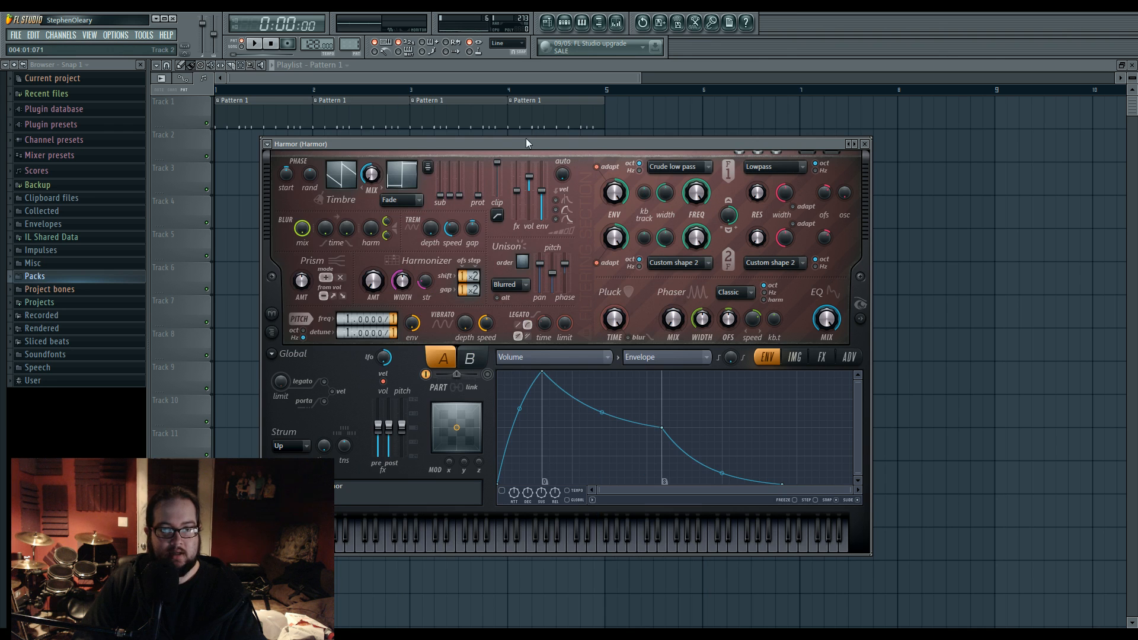
{"action": "left_click_drag", "start_coordinate": [526, 139], "coordinate": [584, 165]}
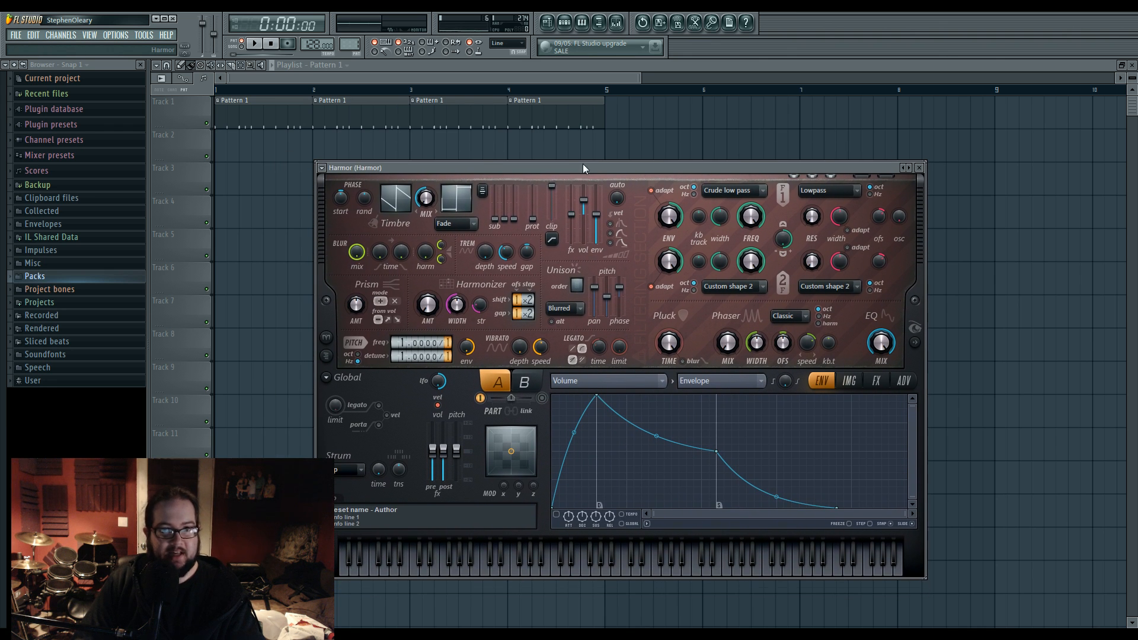
Step: Rearrange the Harmor and step sequencer windows and open the Harmor channel's settings
{"action": "left_click", "coordinate": [566, 22]}
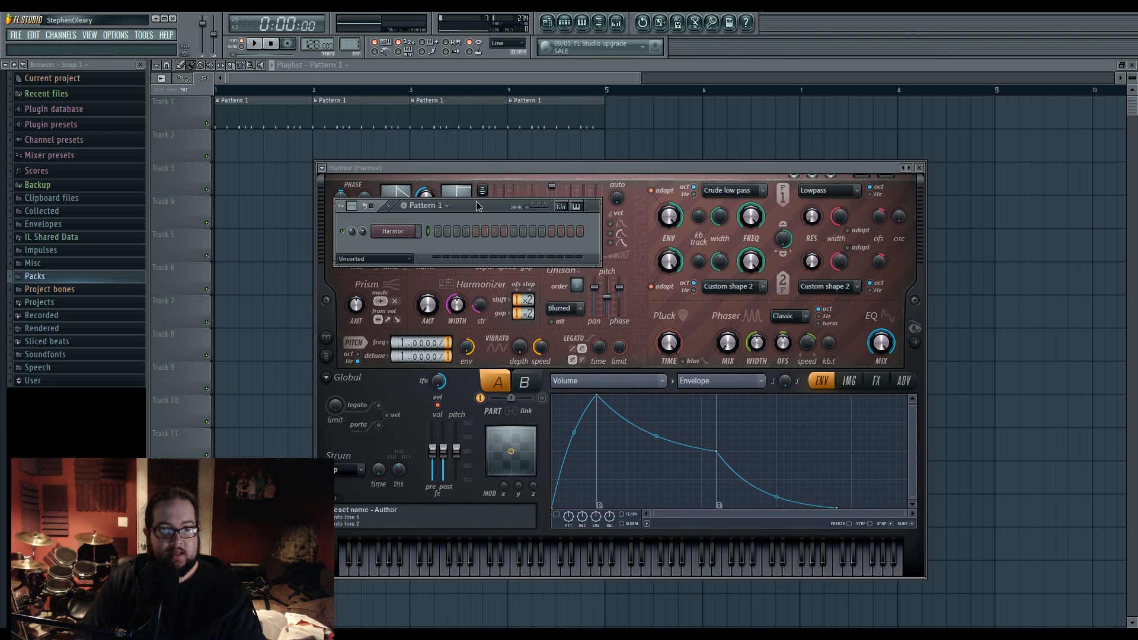
{"action": "left_click_drag", "start_coordinate": [477, 206], "coordinate": [485, 166]}
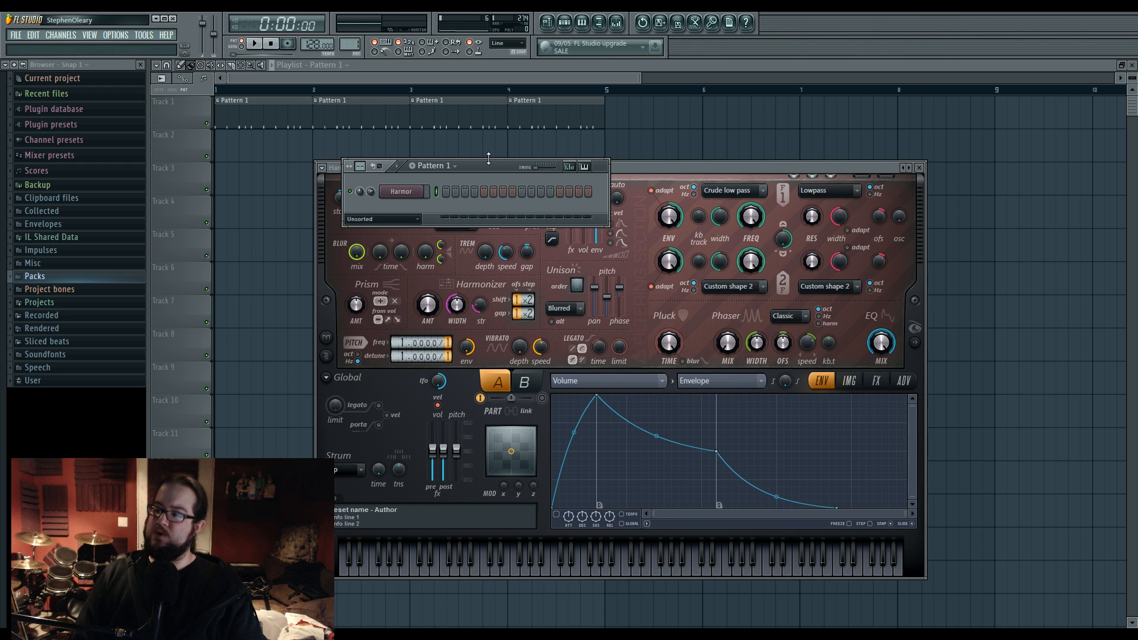
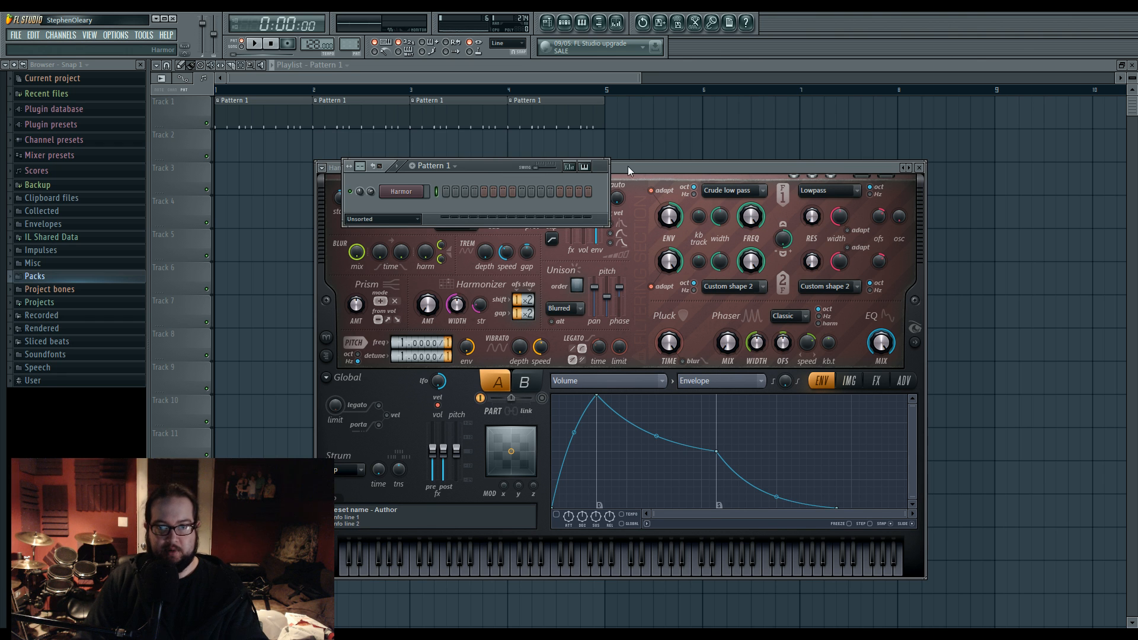
{"action": "left_click_drag", "start_coordinate": [628, 166], "coordinate": [593, 151]}
{"action": "left_click", "coordinate": [571, 25]}
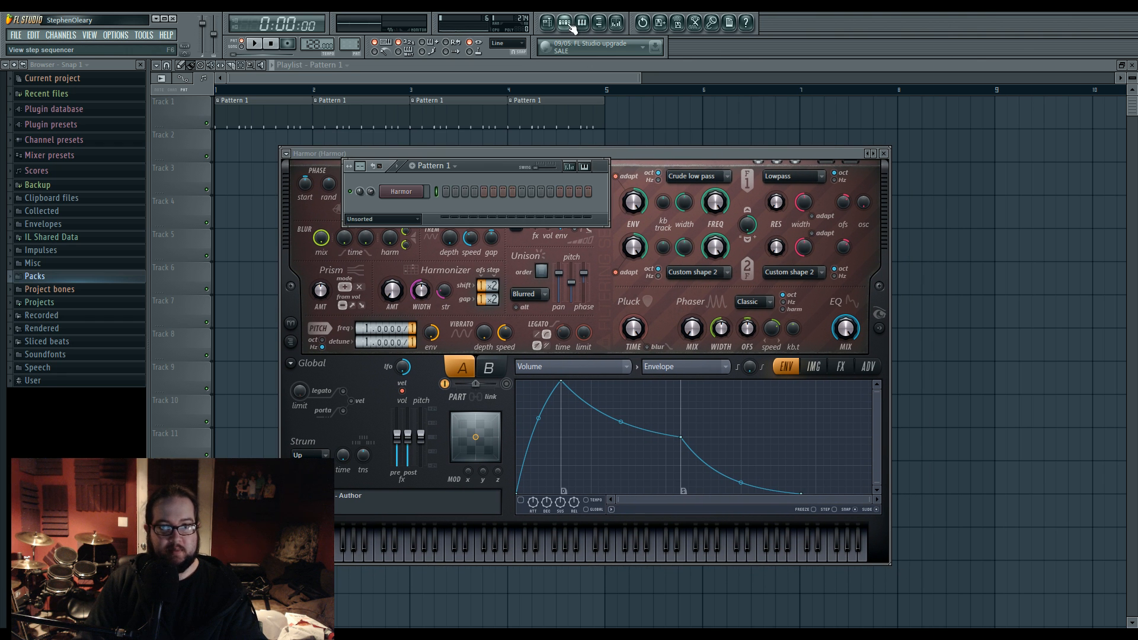
{"action": "left_click_drag", "start_coordinate": [475, 174], "coordinate": [535, 162]}
{"action": "left_click", "coordinate": [454, 184]}
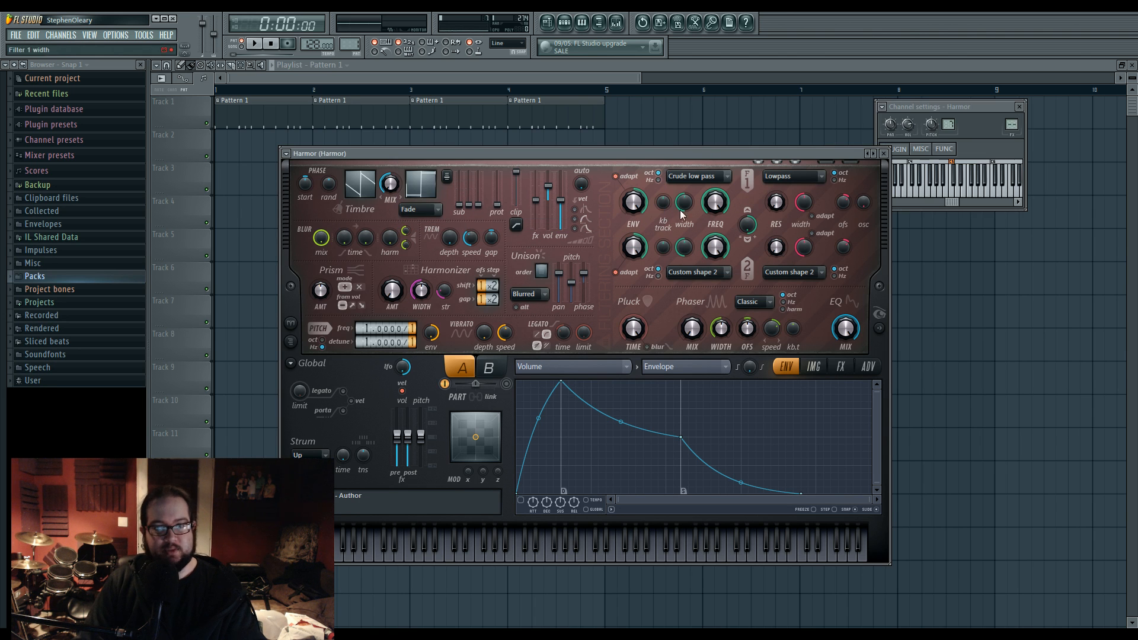
Step: Assign the Harmor channel to mixer track 20 and send the Kick track to insert 14 at 0%
{"action": "left_click", "coordinate": [1010, 126]}
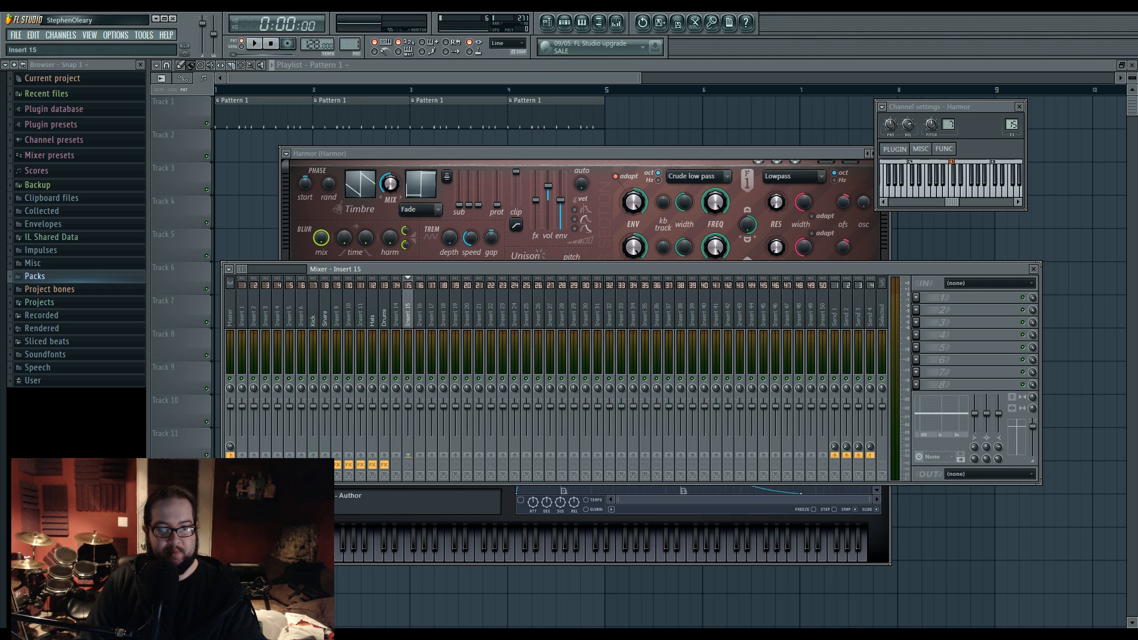
{"action": "left_click_drag", "start_coordinate": [1011, 125], "coordinate": [1012, 121]}
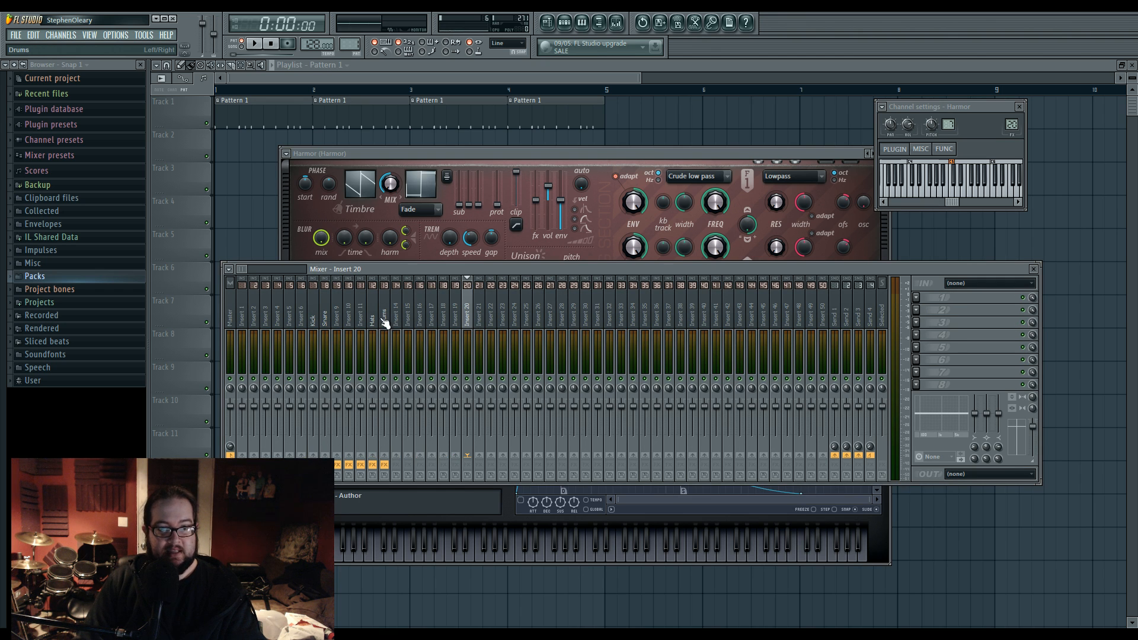
{"action": "left_click", "coordinate": [313, 317]}
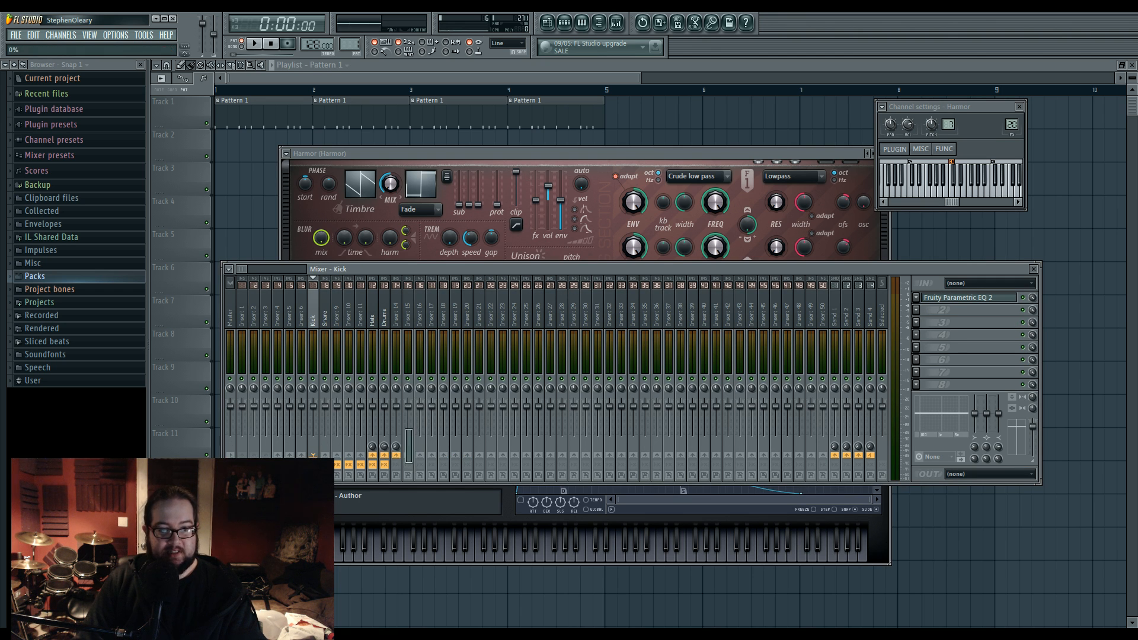
Step: Rename mixer insert 14 as "Side"
{"action": "left_click", "coordinate": [400, 318]}
{"action": "key", "text": "F2"}
{"action": "type", "text": "S"}
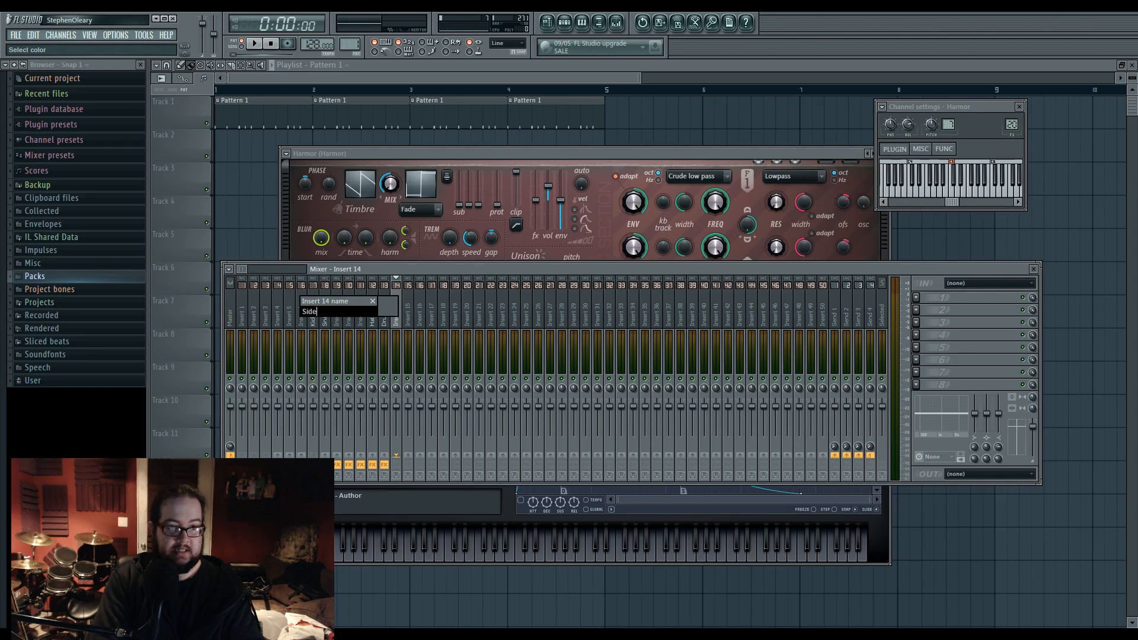
{"action": "type", "text": "ide"}
{"action": "key", "text": "Return"}
Step: Add Fruity Limiter to the Side track, using its compressor mode with the sidechain input, a very low threshold and a 3.0:1 ratio
{"action": "left_click", "coordinate": [917, 337]}
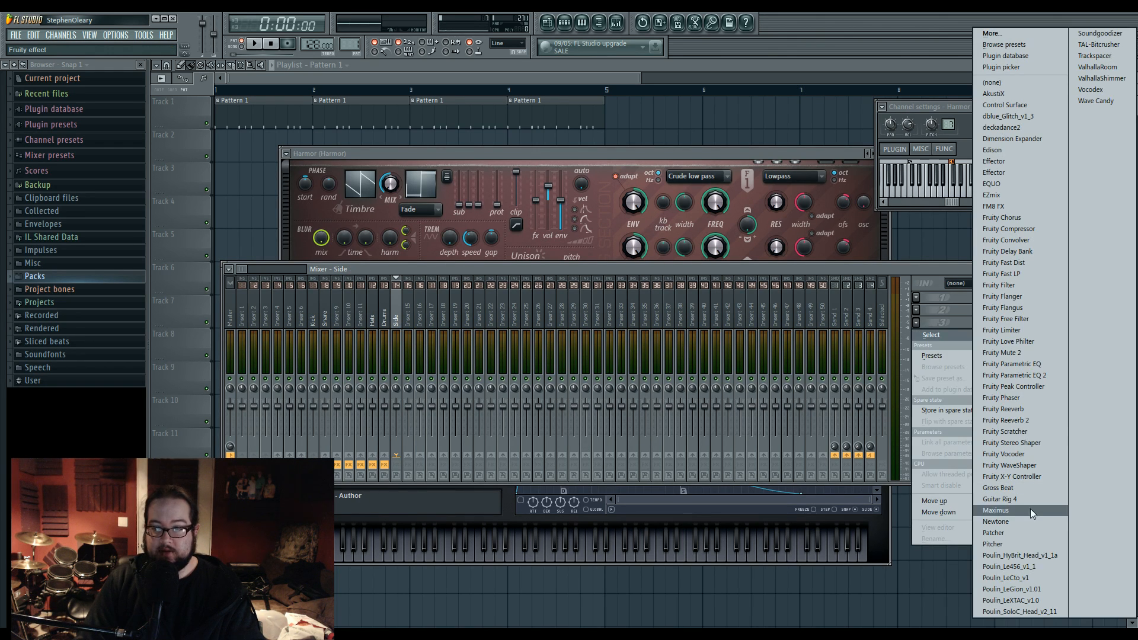
{"action": "left_click", "coordinate": [1039, 333]}
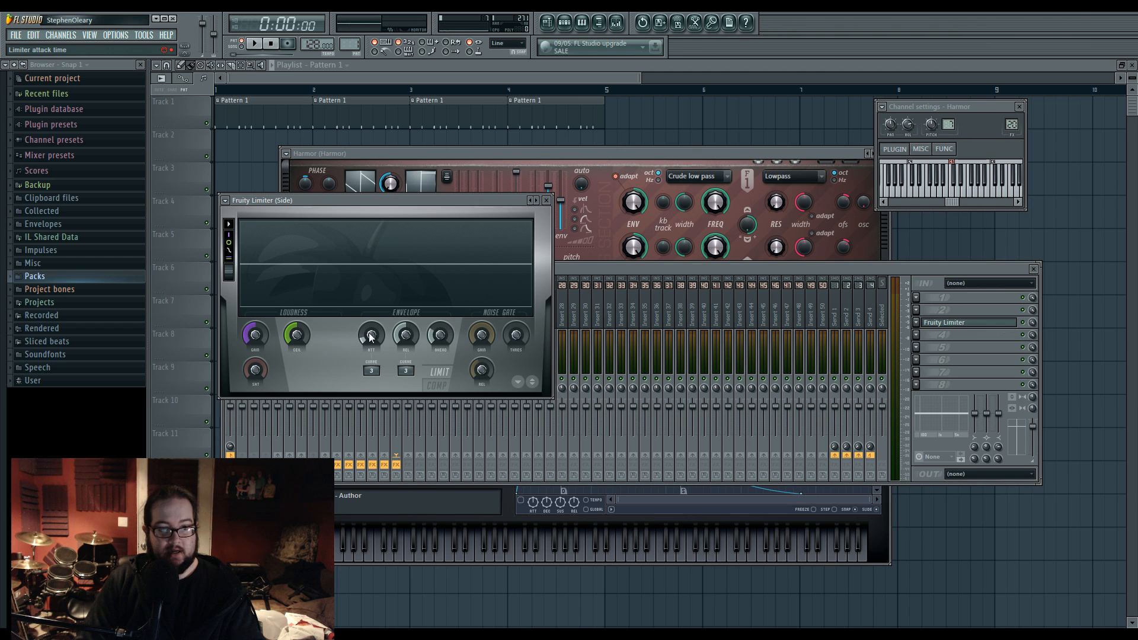
{"action": "left_click", "coordinate": [437, 385]}
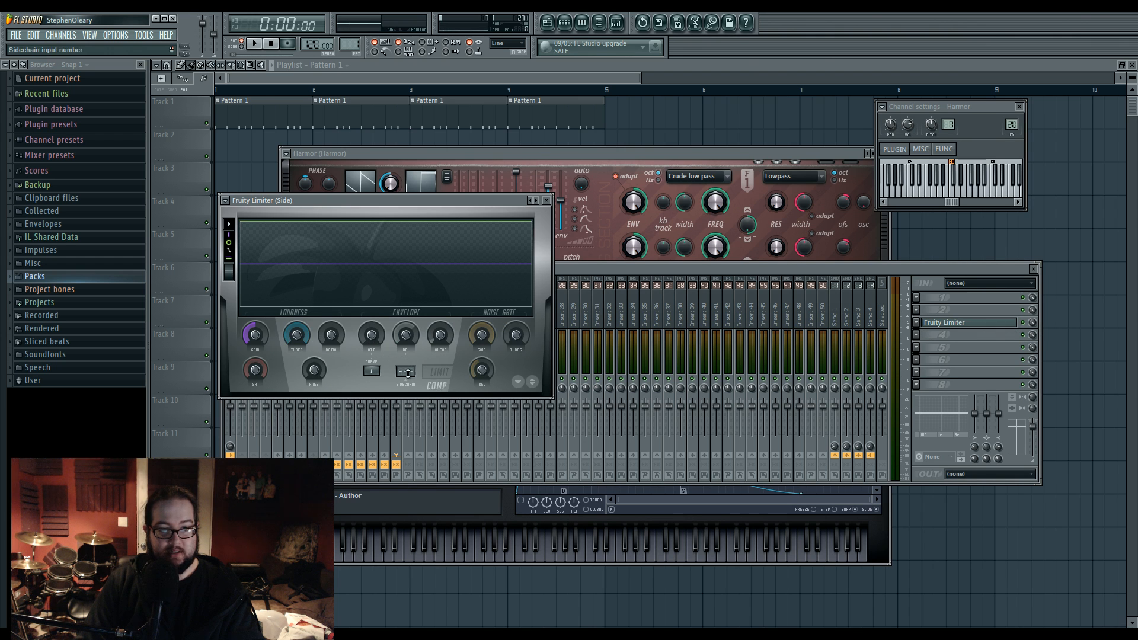
{"action": "left_click_drag", "start_coordinate": [297, 336], "coordinate": [332, 317]}
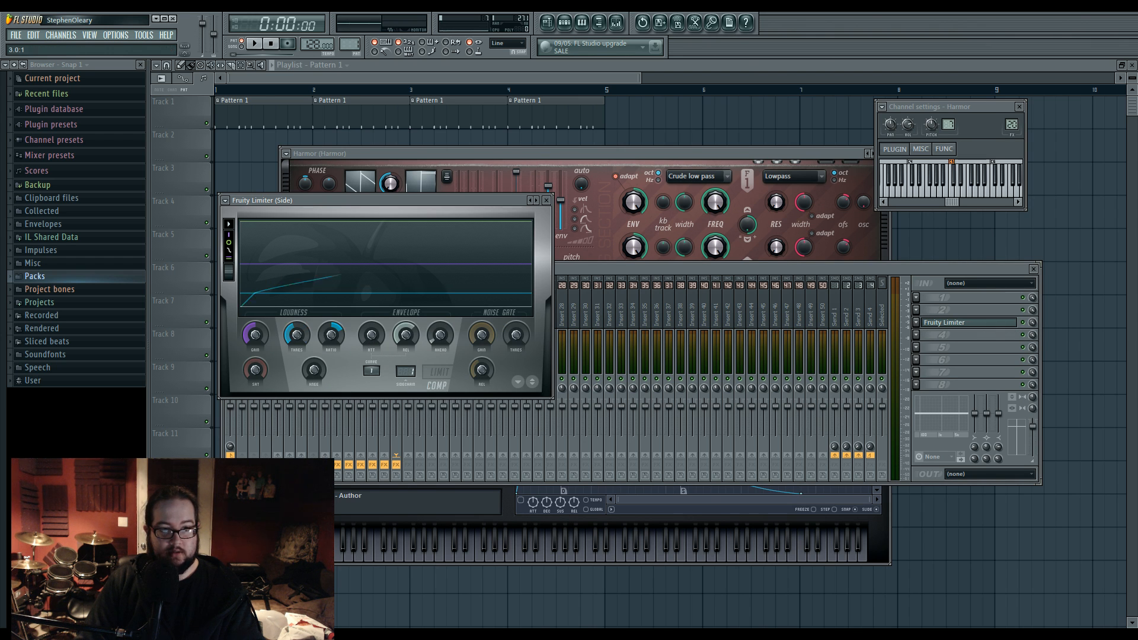
{"action": "left_click", "coordinate": [958, 180]}
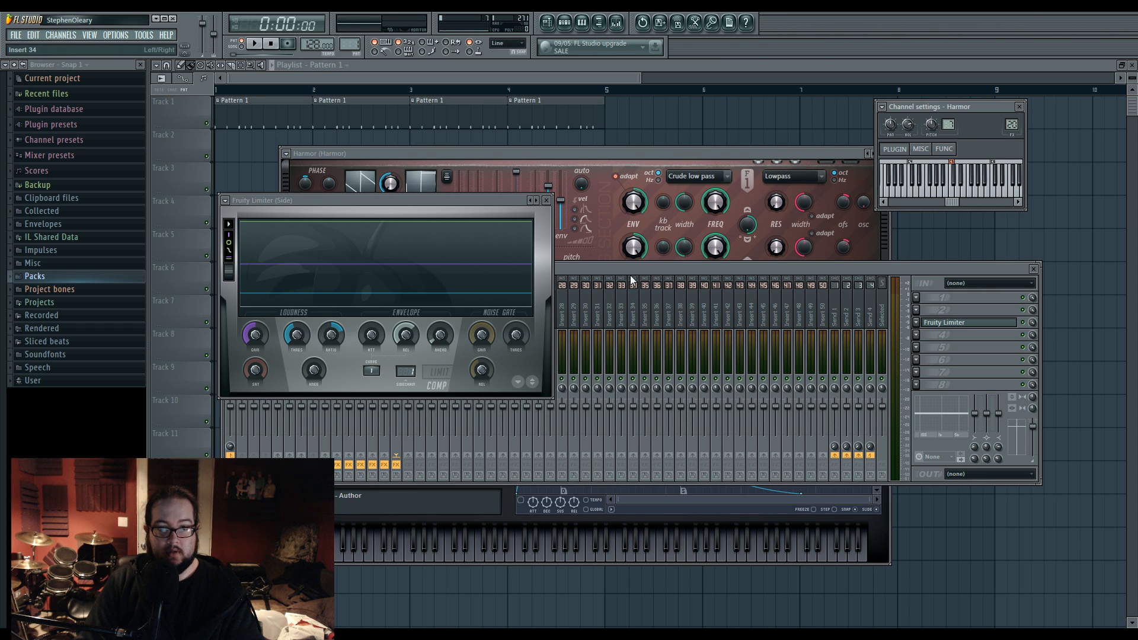
Step: Route mixer insert 20 only into the Side track and rename it "Bass 1"
{"action": "left_click", "coordinate": [496, 322]}
{"action": "left_click", "coordinate": [466, 323]}
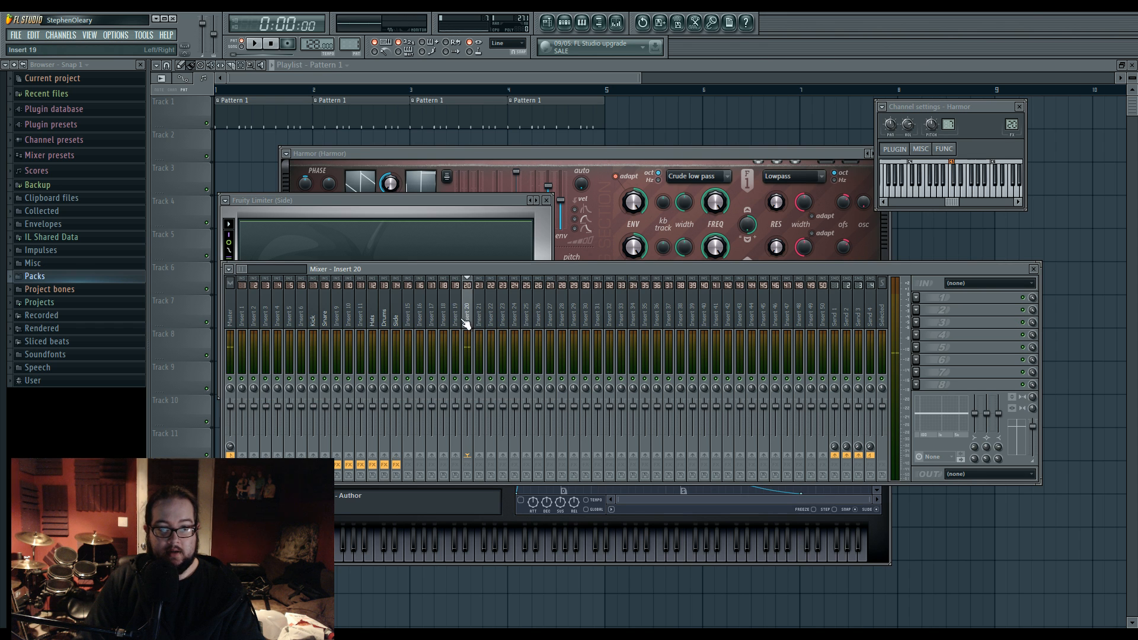
{"action": "right_click", "coordinate": [399, 456]}
{"action": "left_click", "coordinate": [409, 461]}
{"action": "key", "text": "F2"}
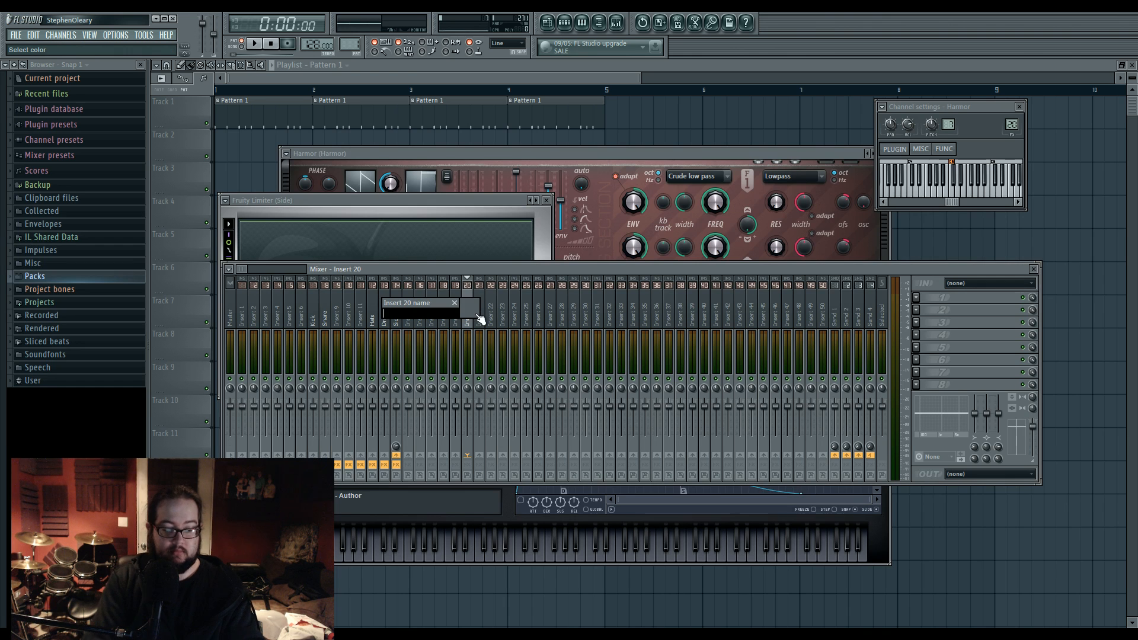
{"action": "type", "text": "Bass 2"}
{"action": "key", "text": "BackSpace"}
{"action": "type", "text": "1"}
{"action": "key", "text": "Return"}
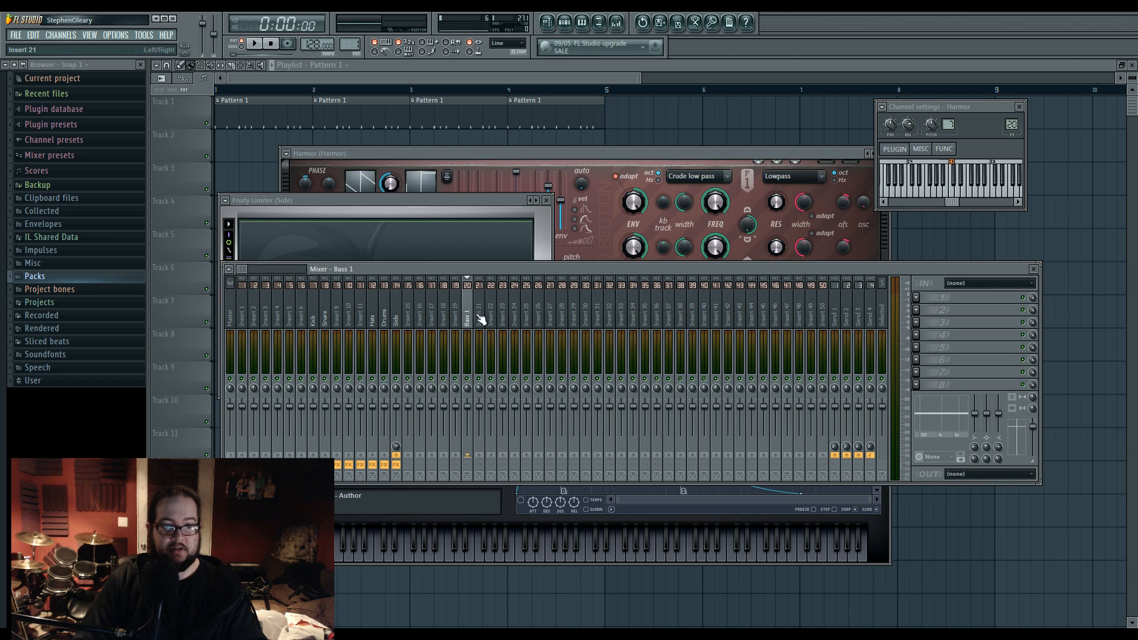
Step: Open Harmor's piano roll and draw a one-bar E2 note at the start of the pattern
{"action": "left_click", "coordinate": [564, 23]}
{"action": "right_click", "coordinate": [487, 190]}
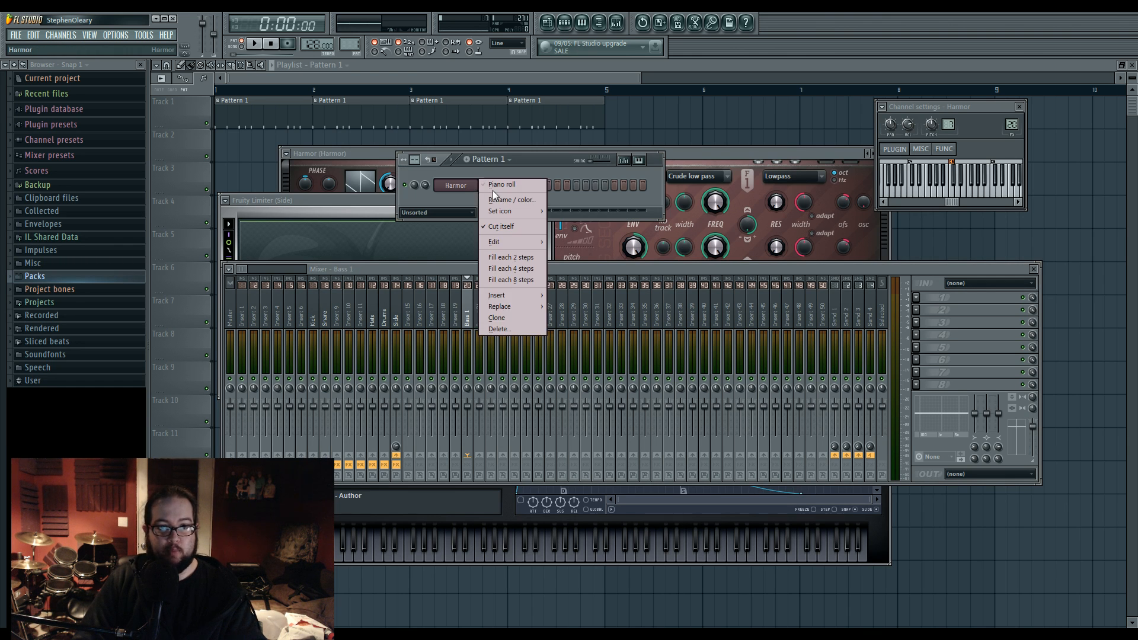
{"action": "left_click", "coordinate": [499, 187]}
{"action": "scroll", "coordinate": [321, 310], "scroll_direction": "up", "scroll_amount": 4}
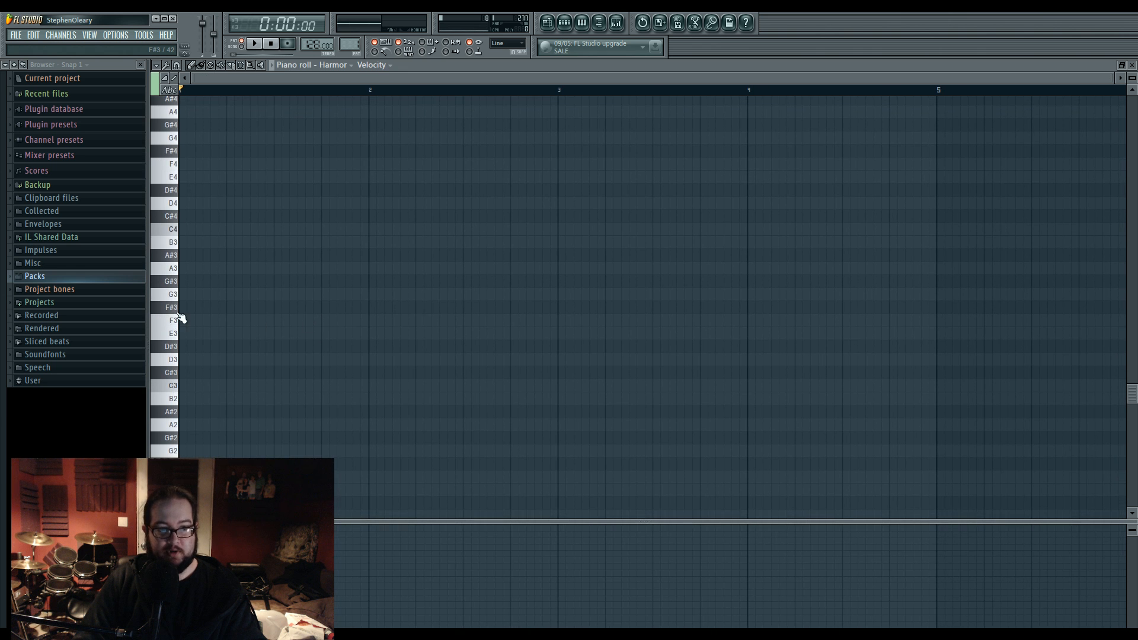
{"action": "left_click", "coordinate": [175, 336]}
{"action": "scroll", "coordinate": [179, 415], "scroll_direction": "down", "scroll_amount": 5}
{"action": "left_click", "coordinate": [176, 453]}
{"action": "scroll", "coordinate": [178, 455], "scroll_direction": "down", "scroll_amount": 3}
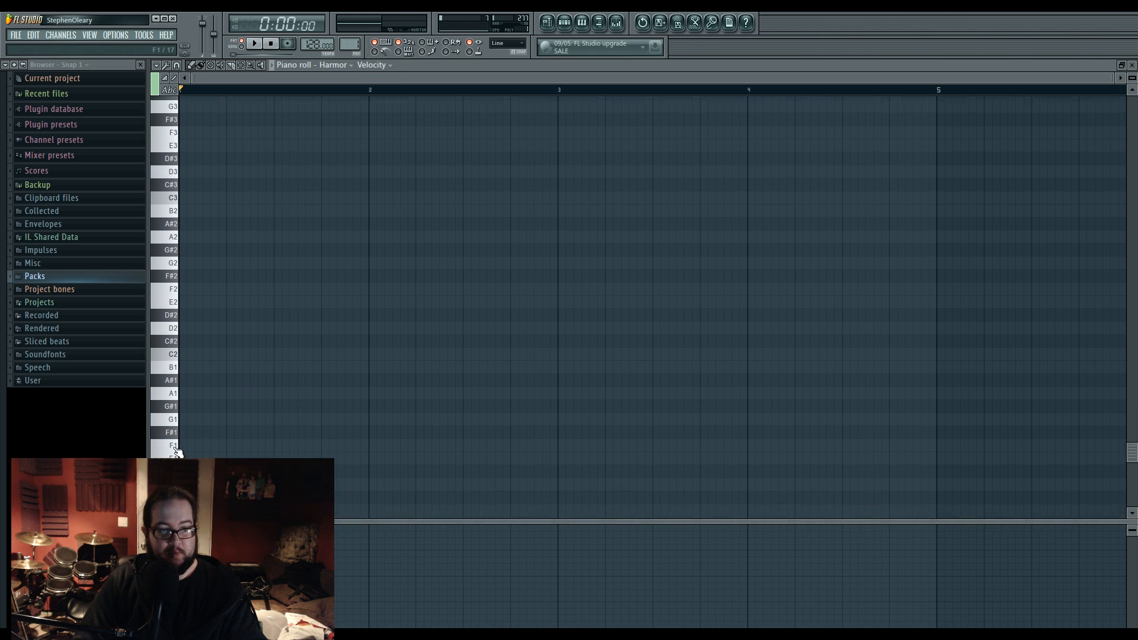
{"action": "left_click", "coordinate": [190, 307]}
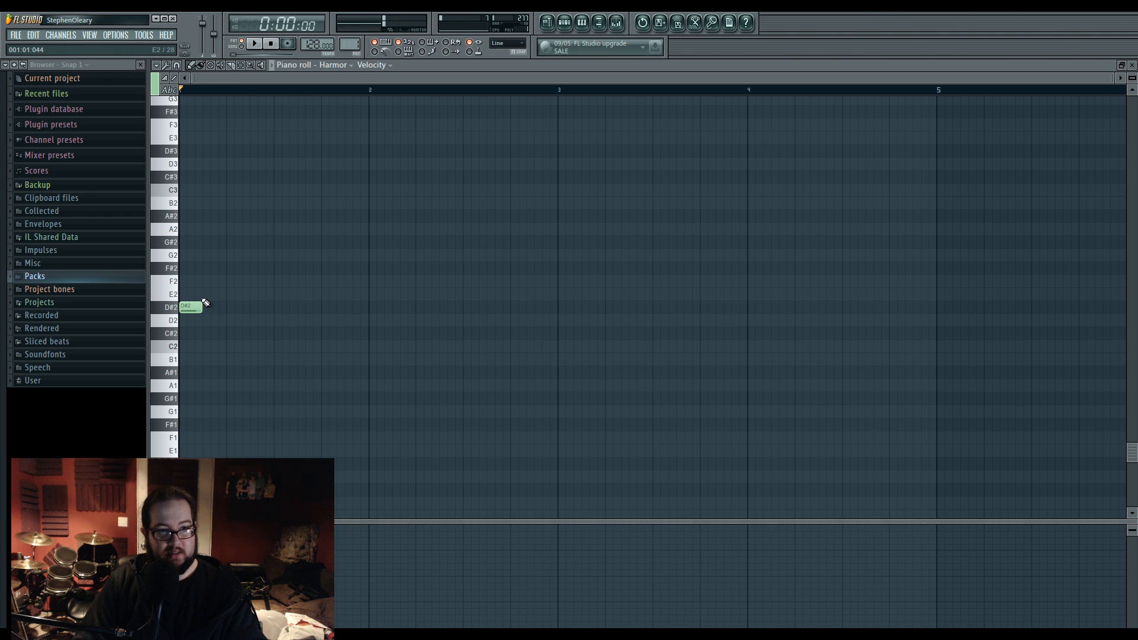
{"action": "left_click_drag", "start_coordinate": [201, 296], "coordinate": [320, 300]}
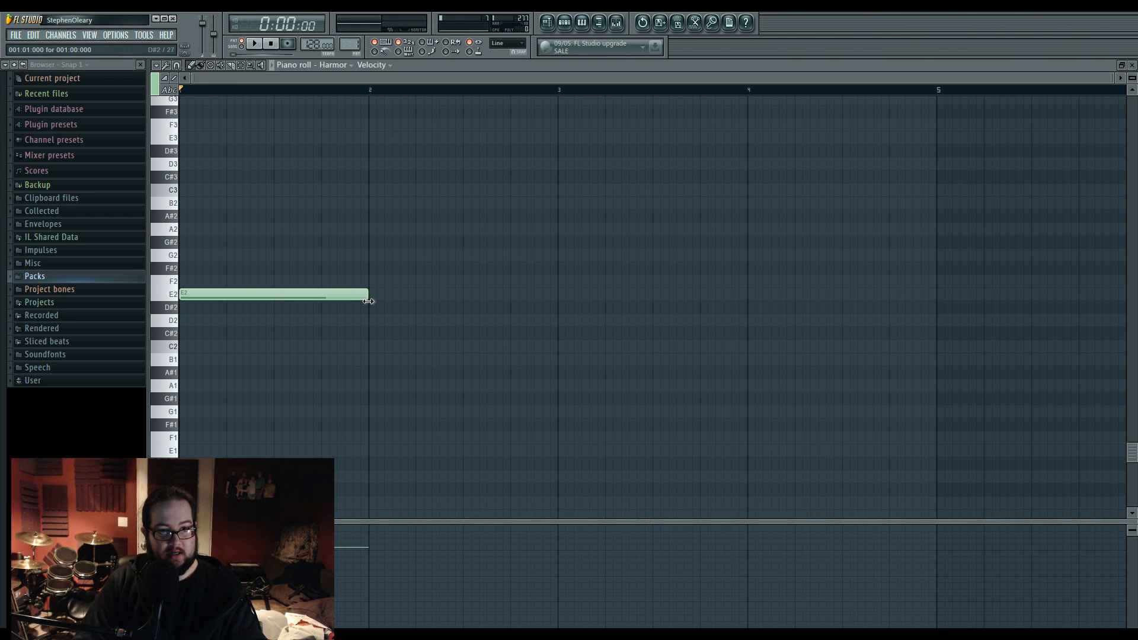
Step: Cut the Harmor note from Pattern 1 and paste it into the Harmor channel of Pattern 2
{"action": "left_click", "coordinate": [546, 26]}
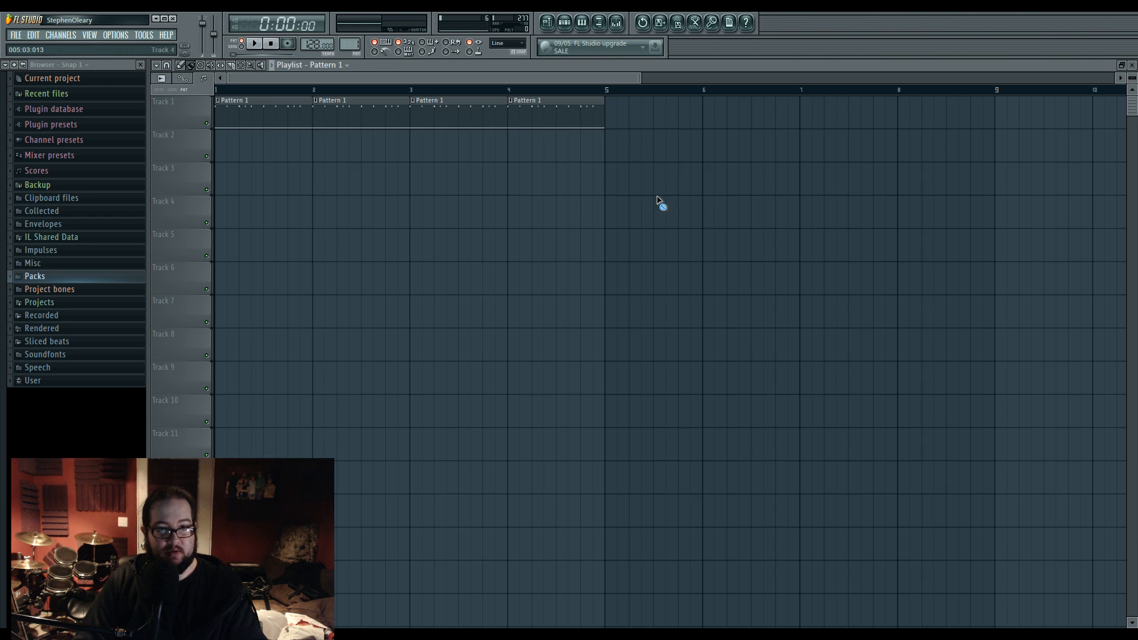
{"action": "left_click", "coordinate": [565, 24]}
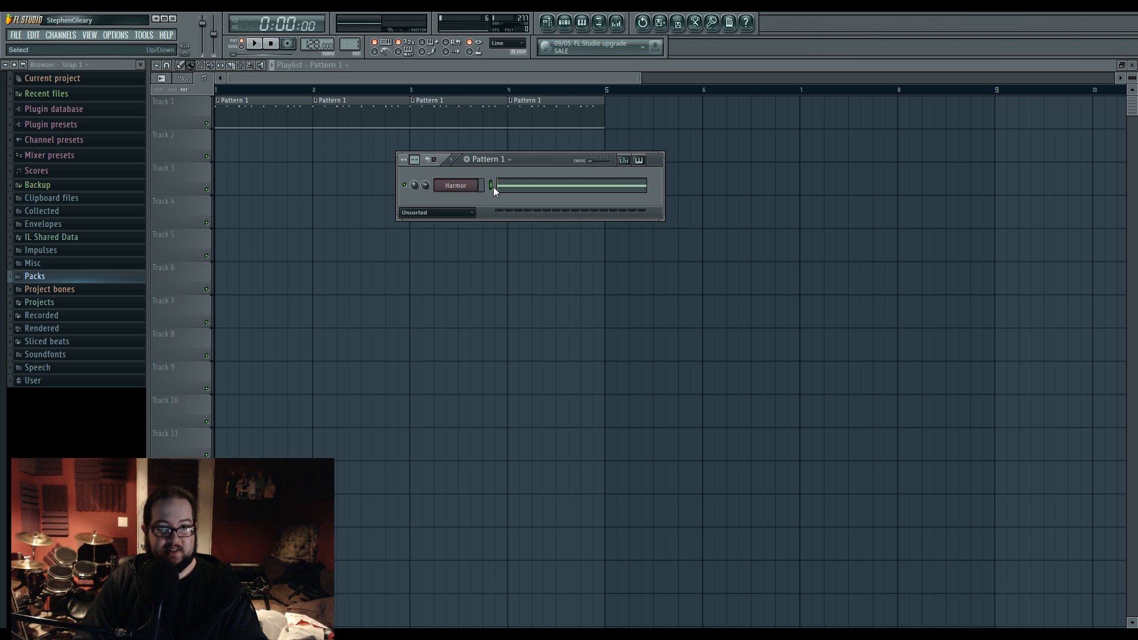
{"action": "key", "text": "ctrl+x"}
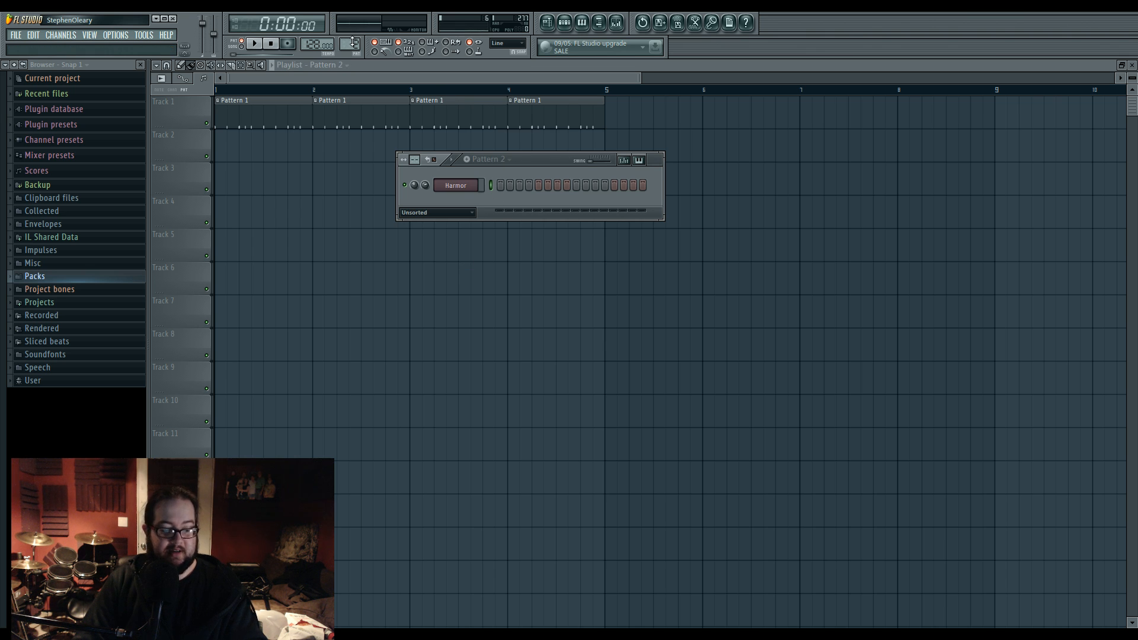
{"action": "key", "text": "ctrl+v"}
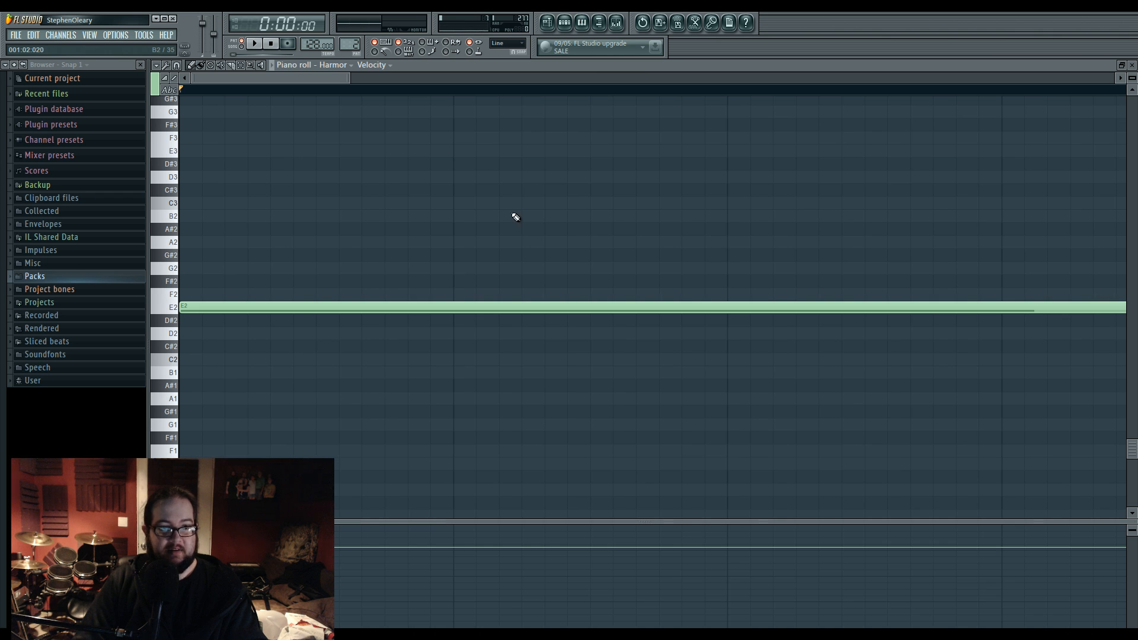
{"action": "scroll", "coordinate": [516, 217], "scroll_direction": "down", "scroll_amount": 3}
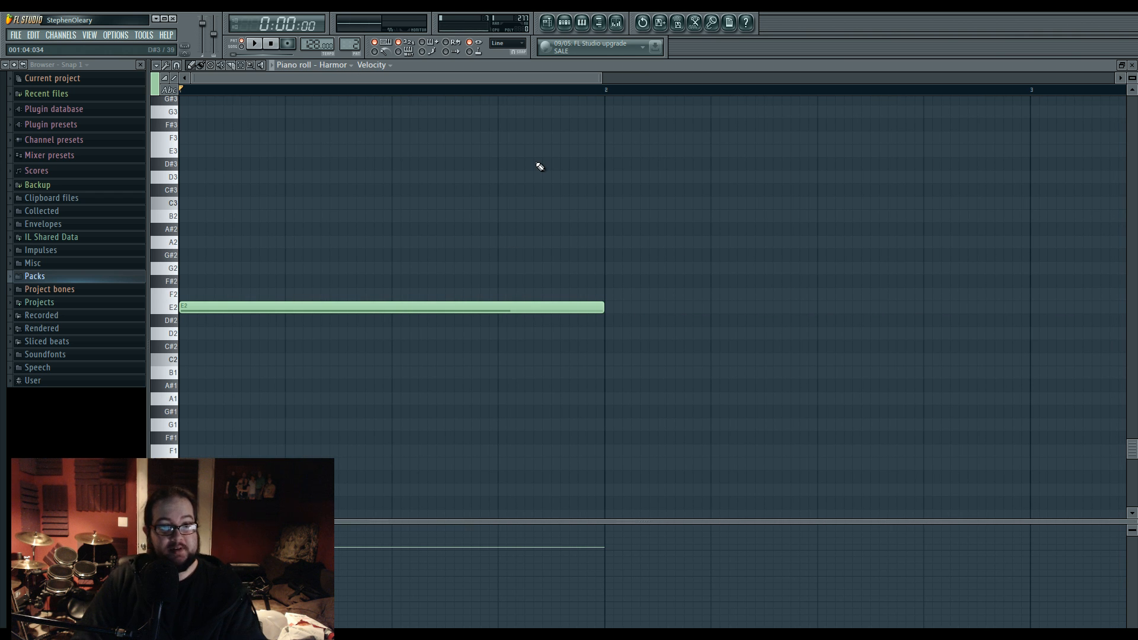
{"action": "left_click", "coordinate": [565, 23]}
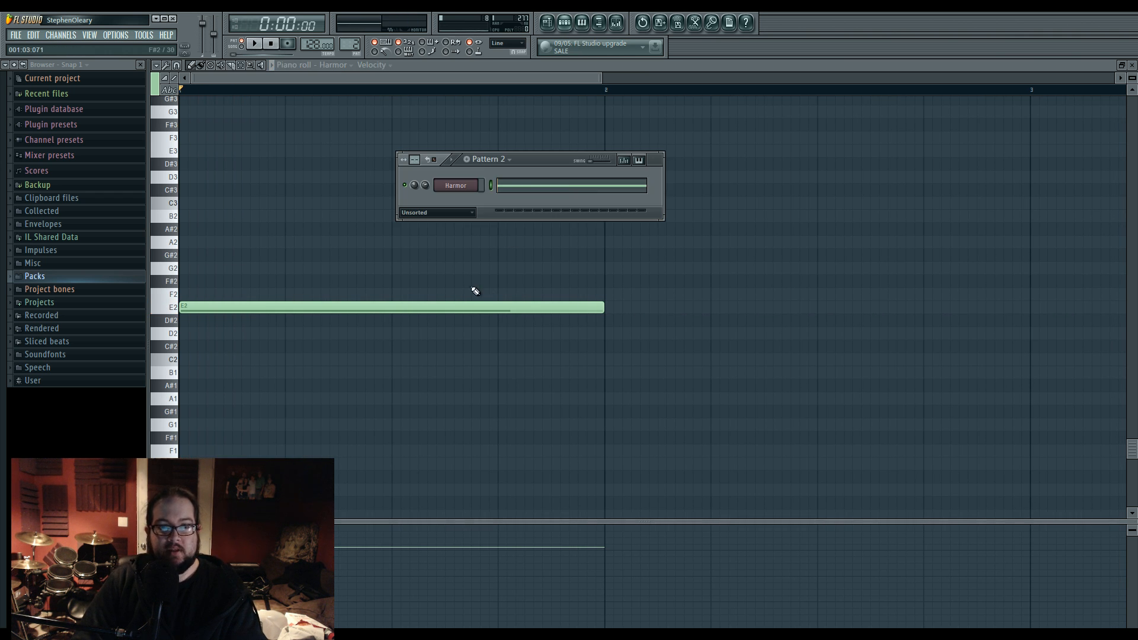
Step: Start playback in song mode and place three consecutive Pattern 2 clips on Track 2 of the playlist
{"action": "left_click", "coordinate": [242, 46]}
{"action": "left_click", "coordinate": [255, 43]}
{"action": "left_click", "coordinate": [548, 23]}
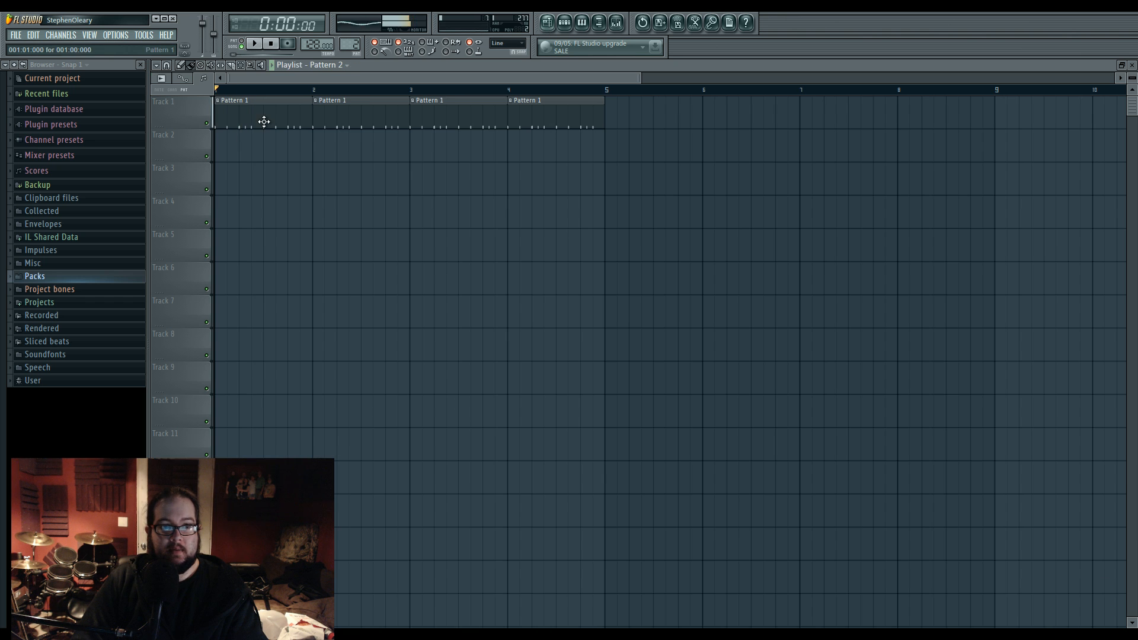
Step: Check the Side track's sidechain compression in Fruity Limiter during playback and stop the song
{"action": "key", "text": "F9"}
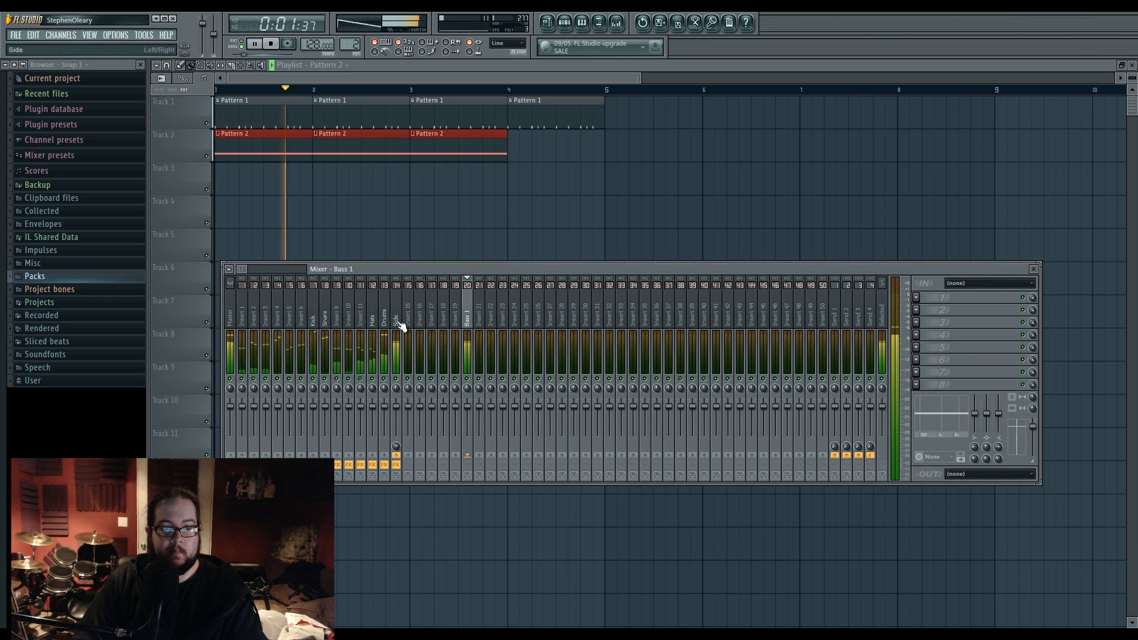
{"action": "left_click", "coordinate": [399, 326]}
{"action": "left_click", "coordinate": [1002, 323]}
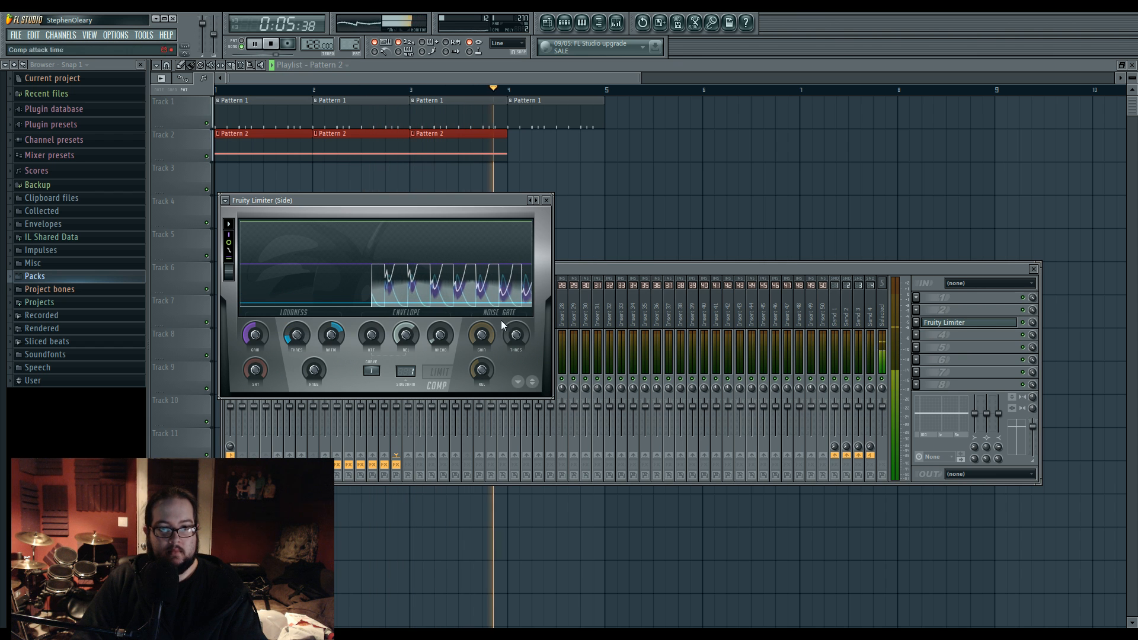
{"action": "left_click", "coordinate": [623, 271]}
{"action": "key", "text": "space"}
Step: Delete the second and third Pattern 2 clips and move the remaining one to Track 3
{"action": "right_click", "coordinate": [470, 147]}
{"action": "right_click", "coordinate": [388, 157]}
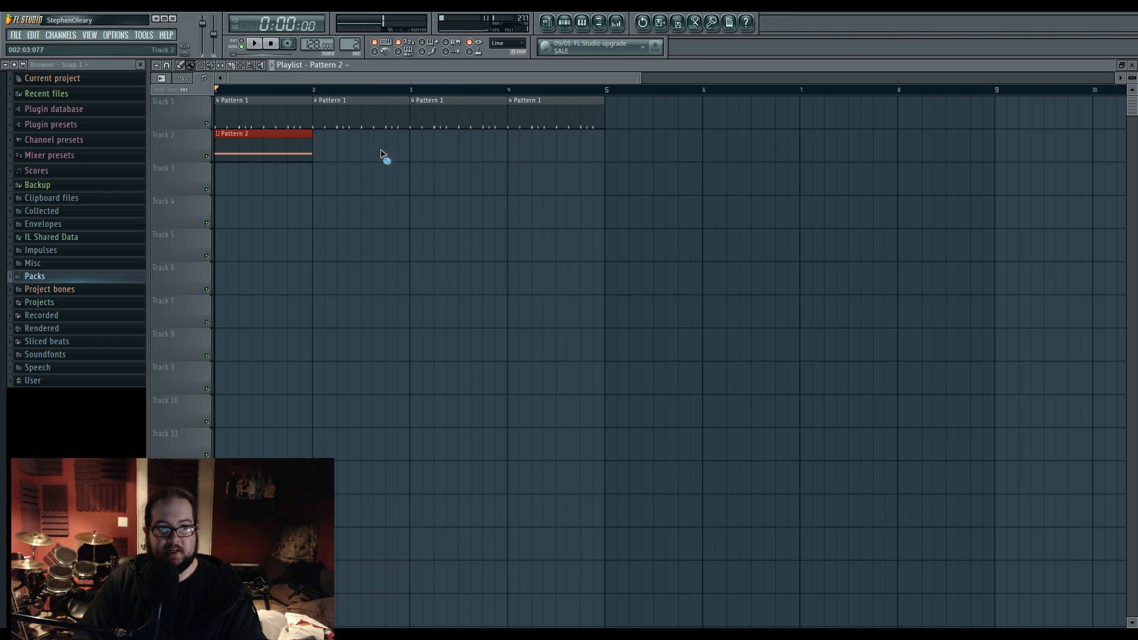
{"action": "left_click_drag", "start_coordinate": [242, 148], "coordinate": [242, 186]}
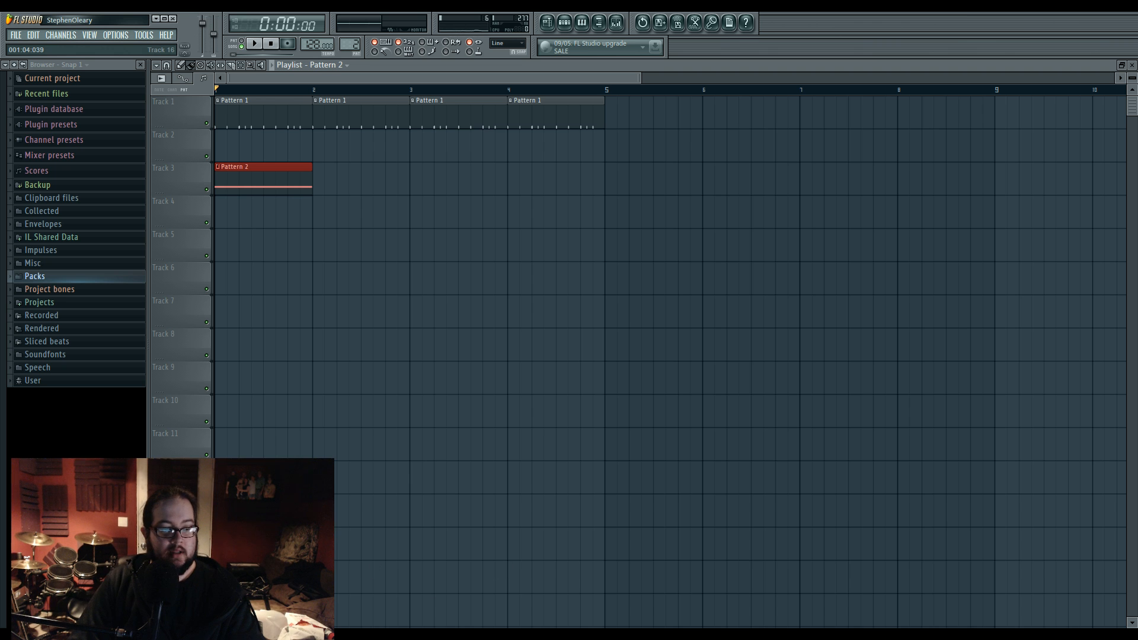
{"action": "key", "text": "alt+Tab"}
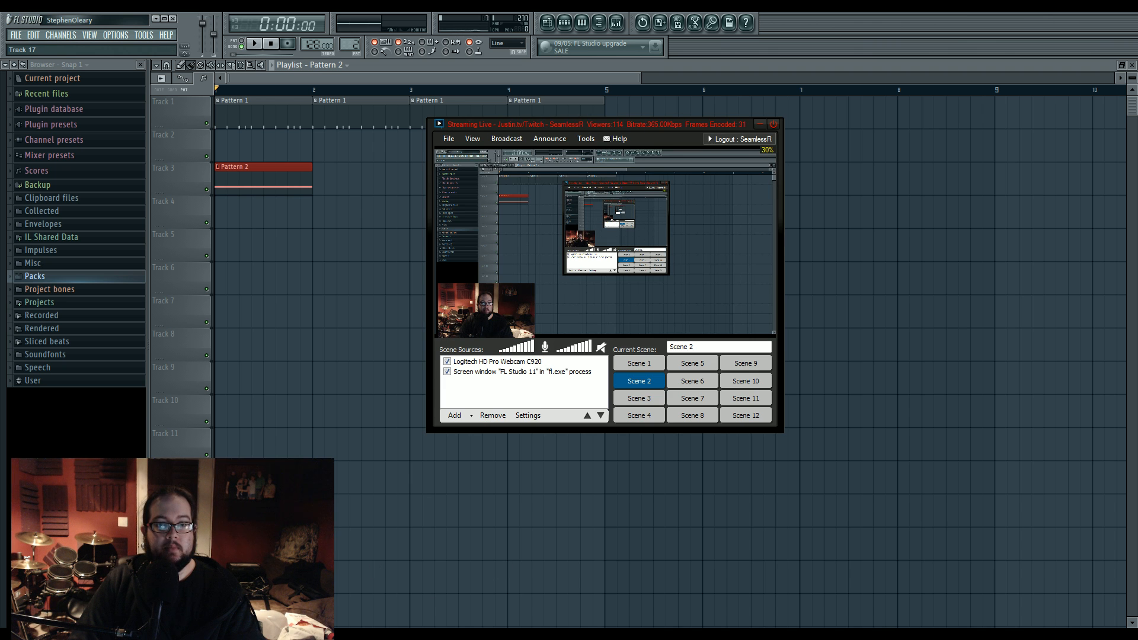
{"action": "key", "text": "alt+Tab"}
Step: Bring Harmor's window in front of the mixer and expand its spectral display
{"action": "left_click", "coordinate": [567, 24]}
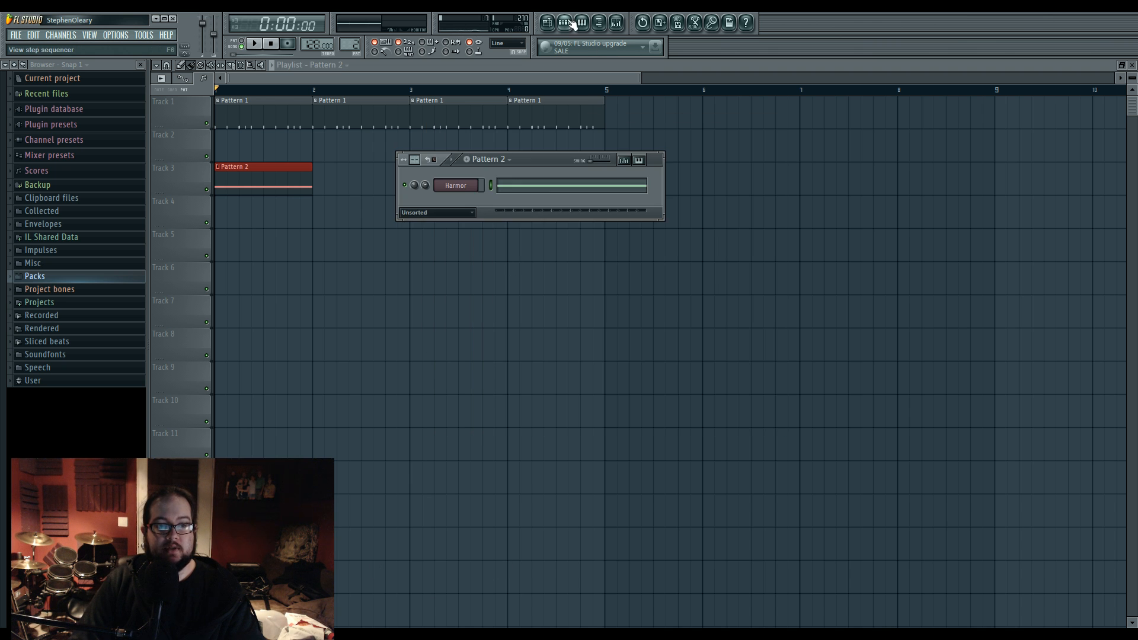
{"action": "left_click", "coordinate": [458, 186]}
{"action": "key", "text": "F9"}
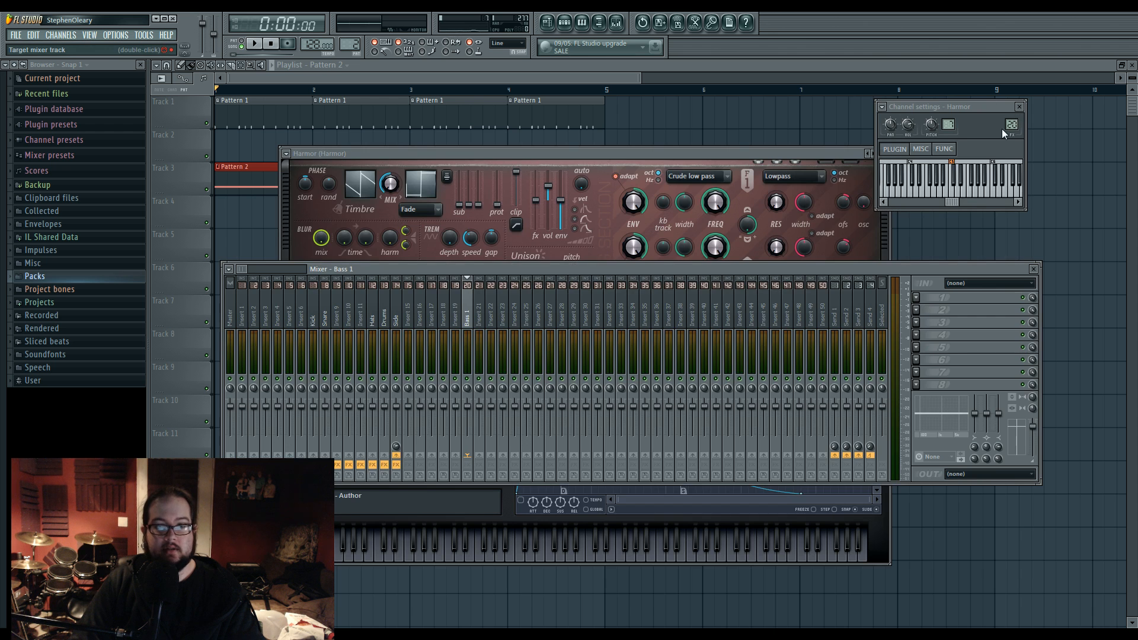
{"action": "left_click", "coordinate": [511, 155]}
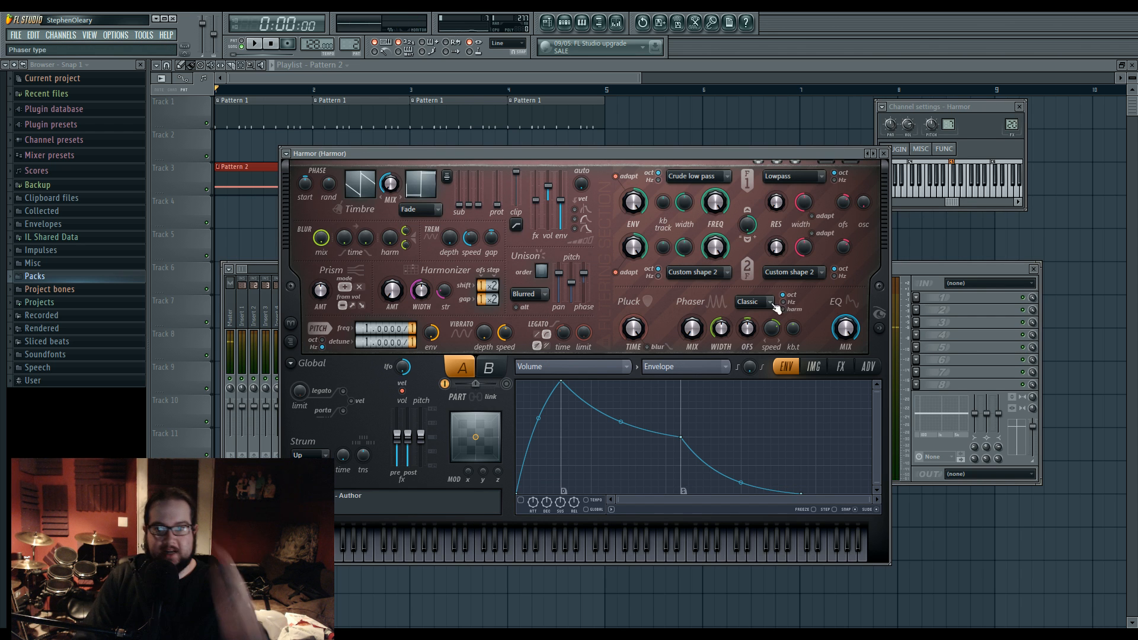
{"action": "left_click", "coordinate": [879, 314]}
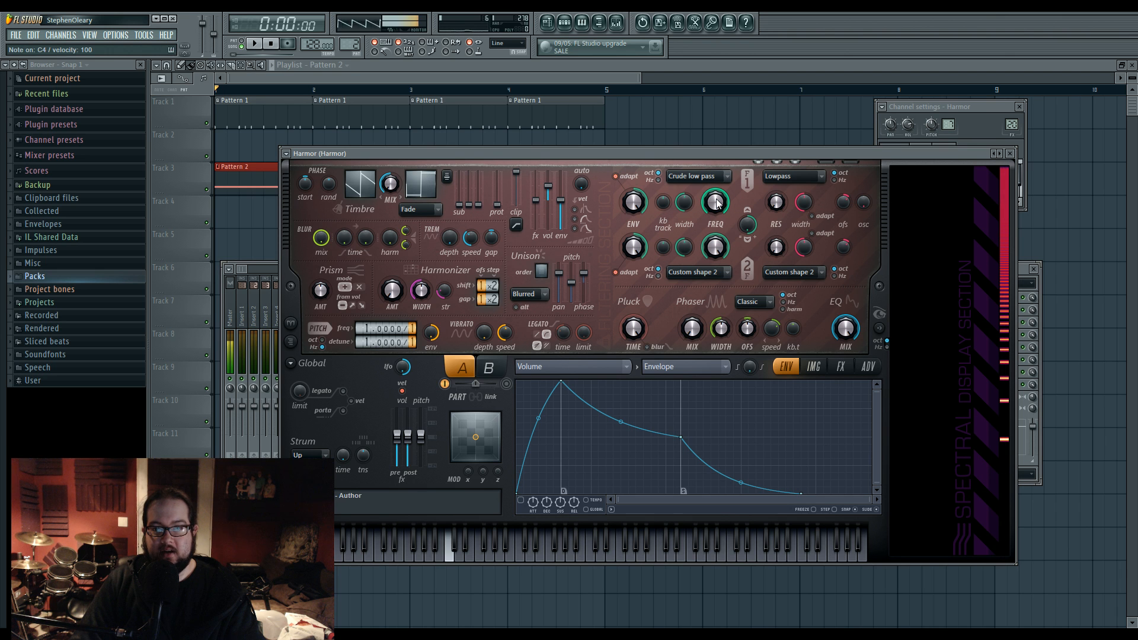
Step: Set Harmor's filter 1 to Custom shape 1 and draw a straight ramp from minimum at the start to maximum at the centre
{"action": "scroll", "coordinate": [707, 182], "scroll_direction": "down", "scroll_amount": 1}
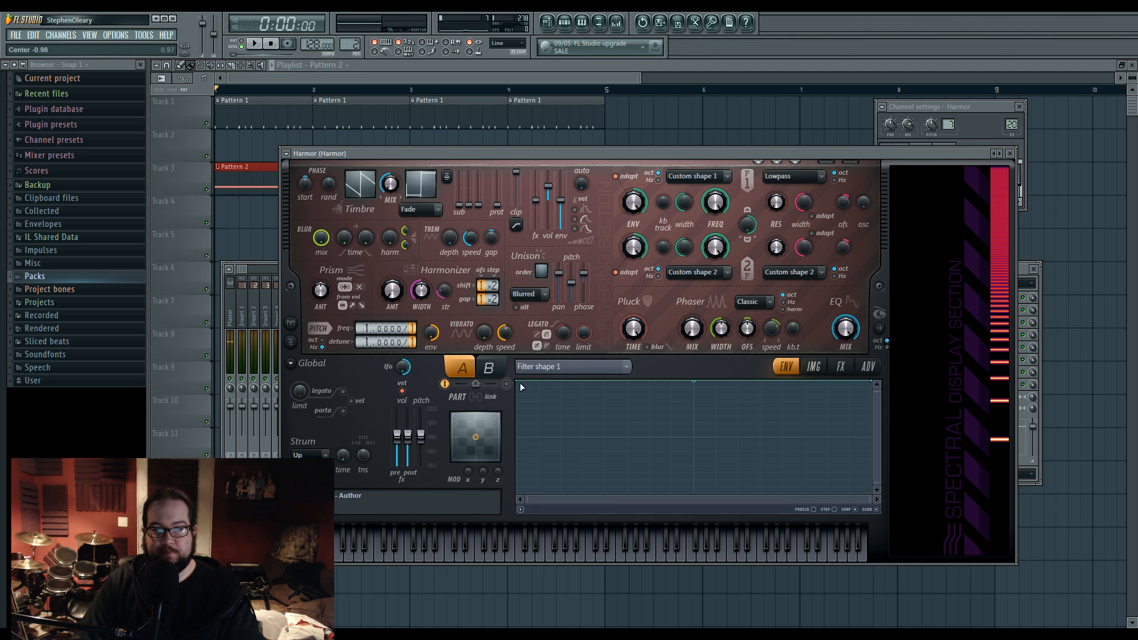
{"action": "left_click_drag", "start_coordinate": [518, 381], "coordinate": [518, 494]}
{"action": "right_click", "coordinate": [694, 381]}
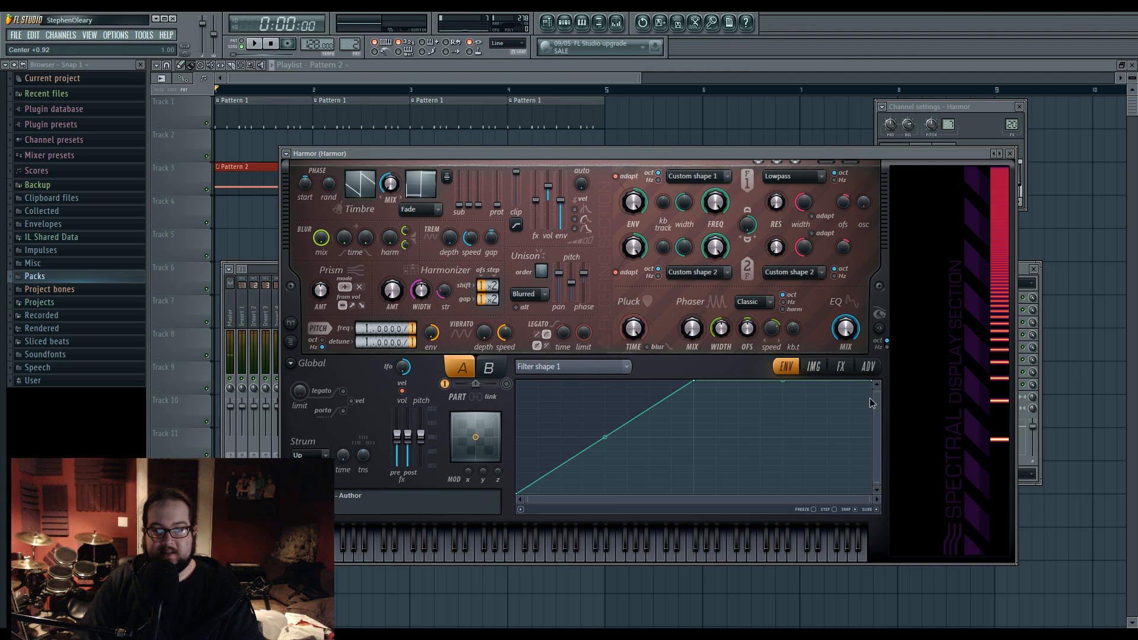
Step: Reshape filter shape 1 to fall from maximum to minimum at the first quarter, curve steeply up to maximum at centre, and fall to minimum at the end
{"action": "left_click_drag", "start_coordinate": [872, 381], "coordinate": [872, 494]}
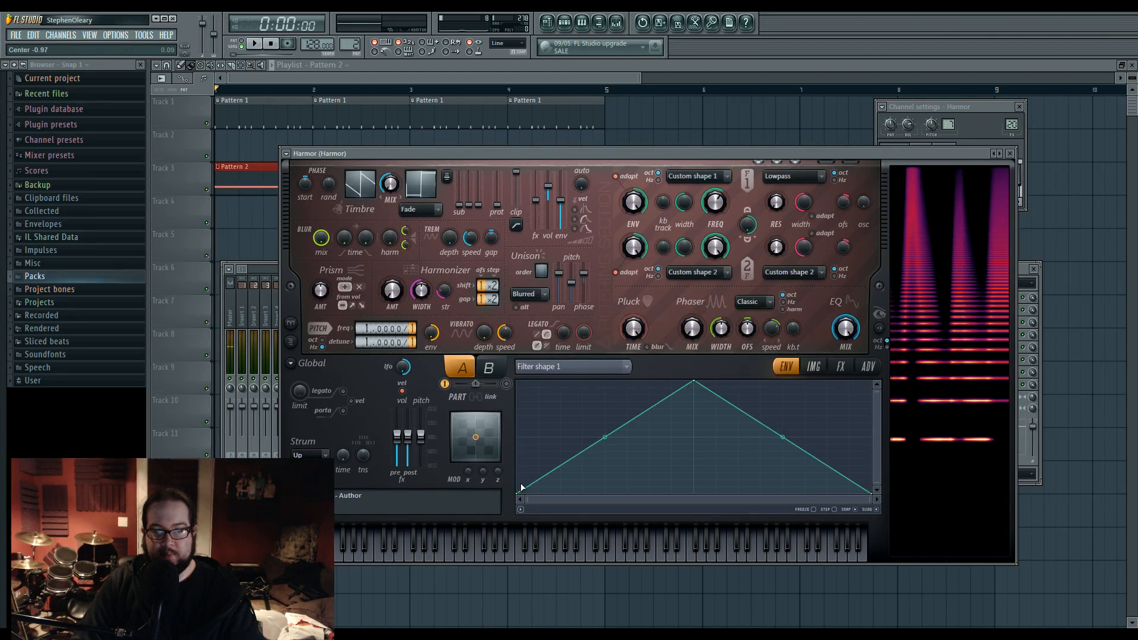
{"action": "left_click_drag", "start_coordinate": [517, 495], "coordinate": [517, 381]}
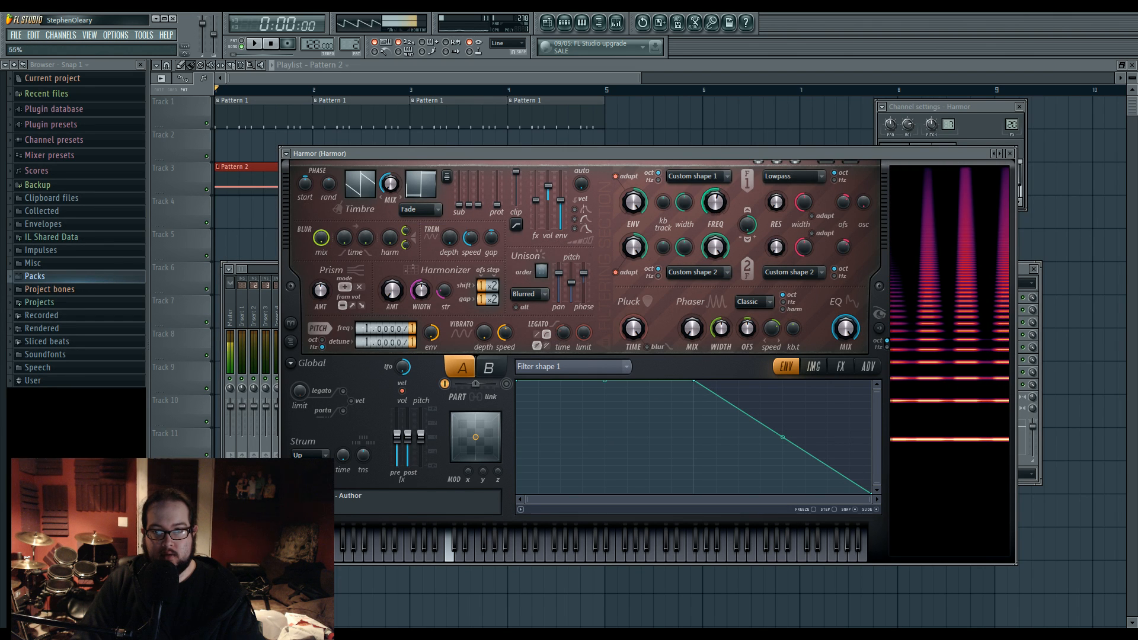
{"action": "left_click_drag", "start_coordinate": [605, 381], "coordinate": [606, 498]}
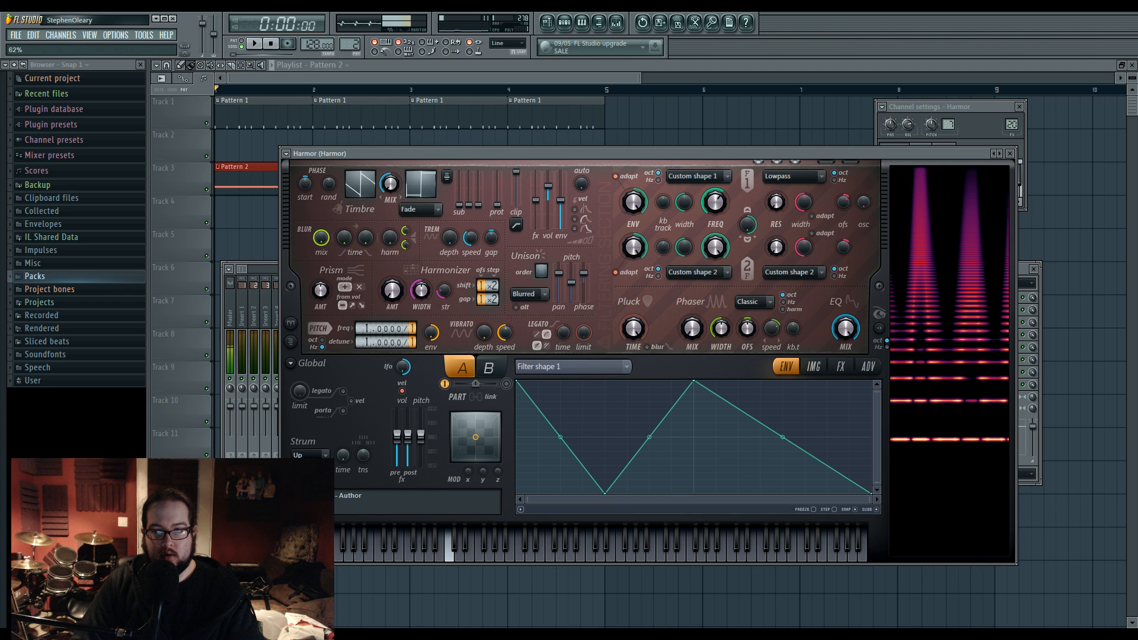
{"action": "left_click_drag", "start_coordinate": [650, 437], "coordinate": [649, 493]}
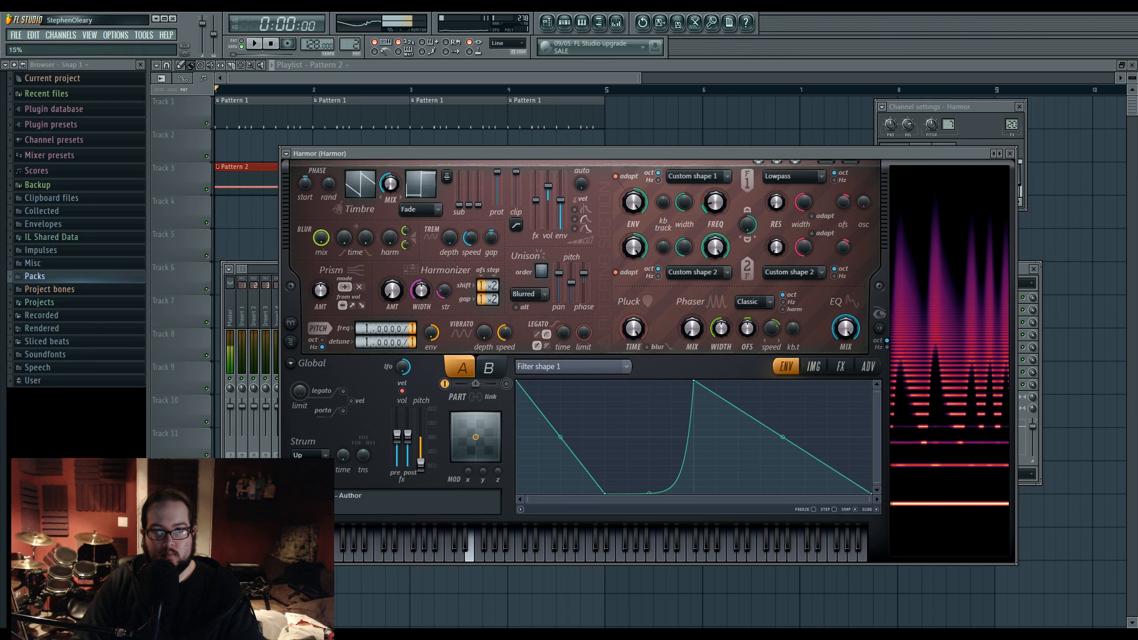
Step: Audition a cutoff change on filter 1, set its frequency, and map it to Modulation X
{"action": "left_click_drag", "start_coordinate": [713, 207], "coordinate": [715, 185]}
{"action": "right_click", "coordinate": [713, 204]}
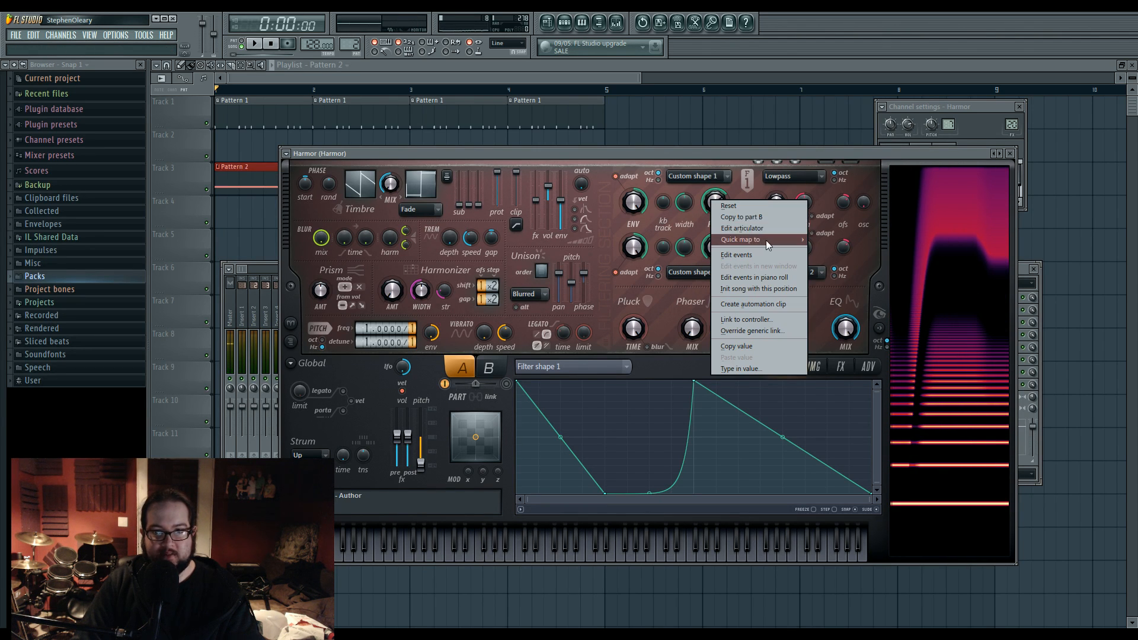
{"action": "mouse_move", "coordinate": [782, 233]}
{"action": "left_click", "coordinate": [851, 255]}
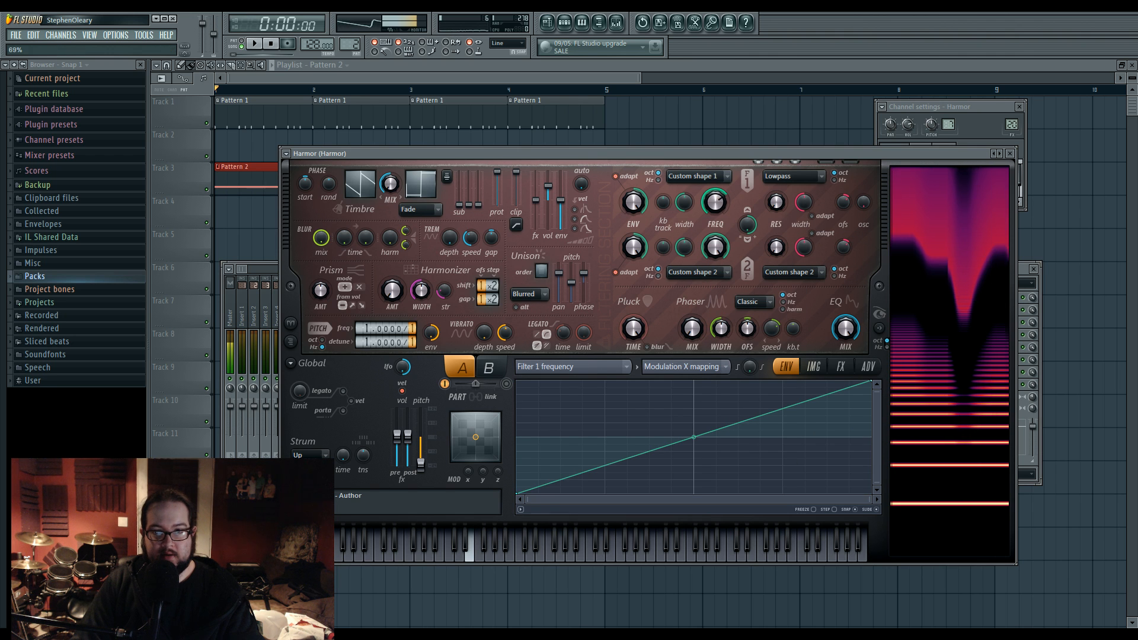
Step: Copy filter 1's frequency value, paste it as 66% onto the Modulation X mapping's end point, and audition a note
{"action": "right_click", "coordinate": [716, 203]}
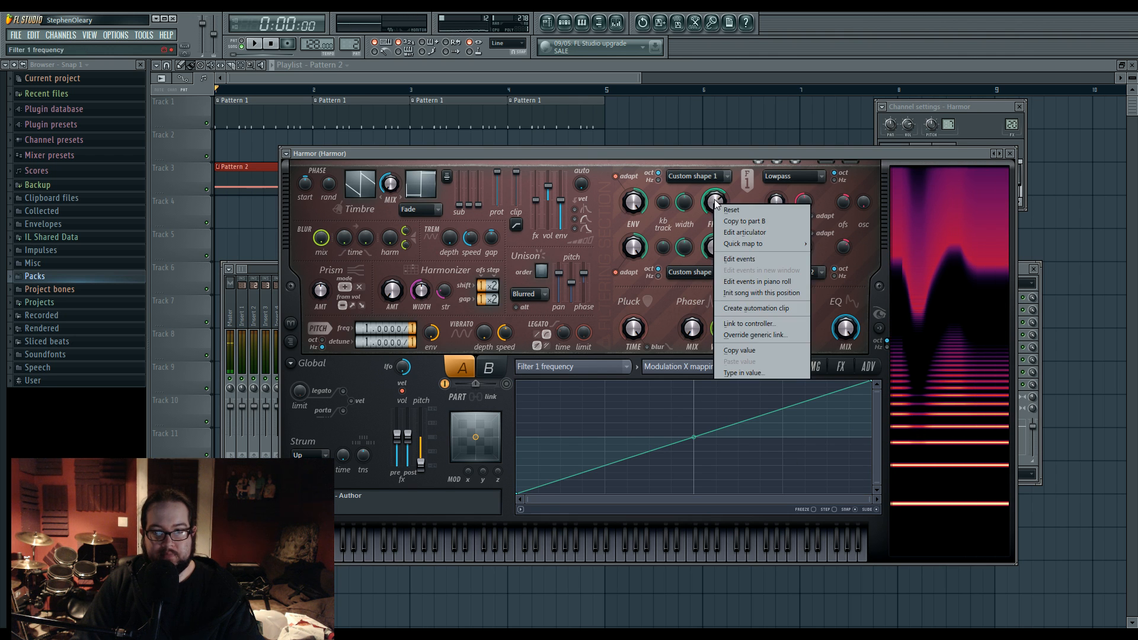
{"action": "left_click", "coordinate": [756, 352]}
{"action": "right_click", "coordinate": [875, 384]}
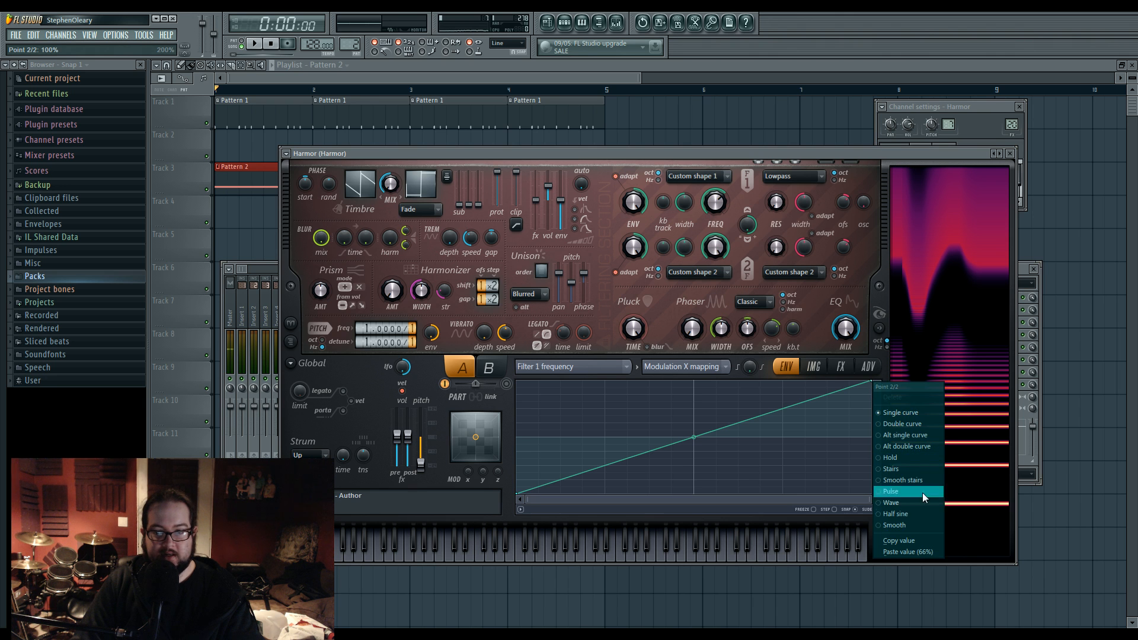
{"action": "left_click", "coordinate": [904, 547]}
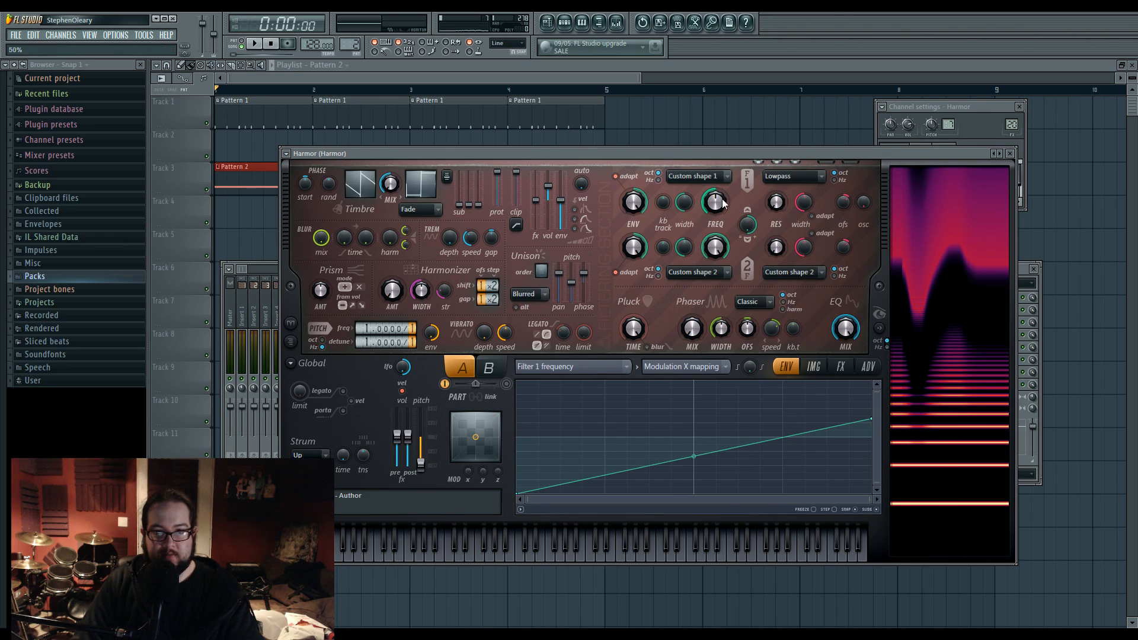
{"action": "left_click", "coordinate": [470, 548]}
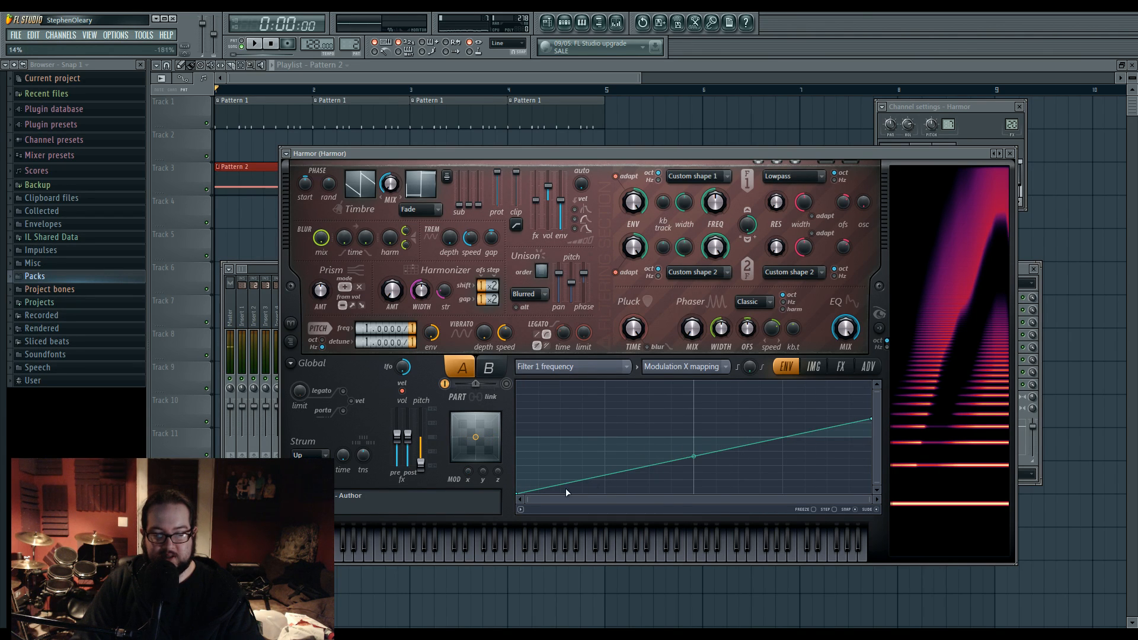
Step: Narrow the Modulation X mapping to run from about a quarter to two-thirds height, and sweep Modulation X to test it
{"action": "left_click_drag", "start_coordinate": [872, 419], "coordinate": [873, 396]}
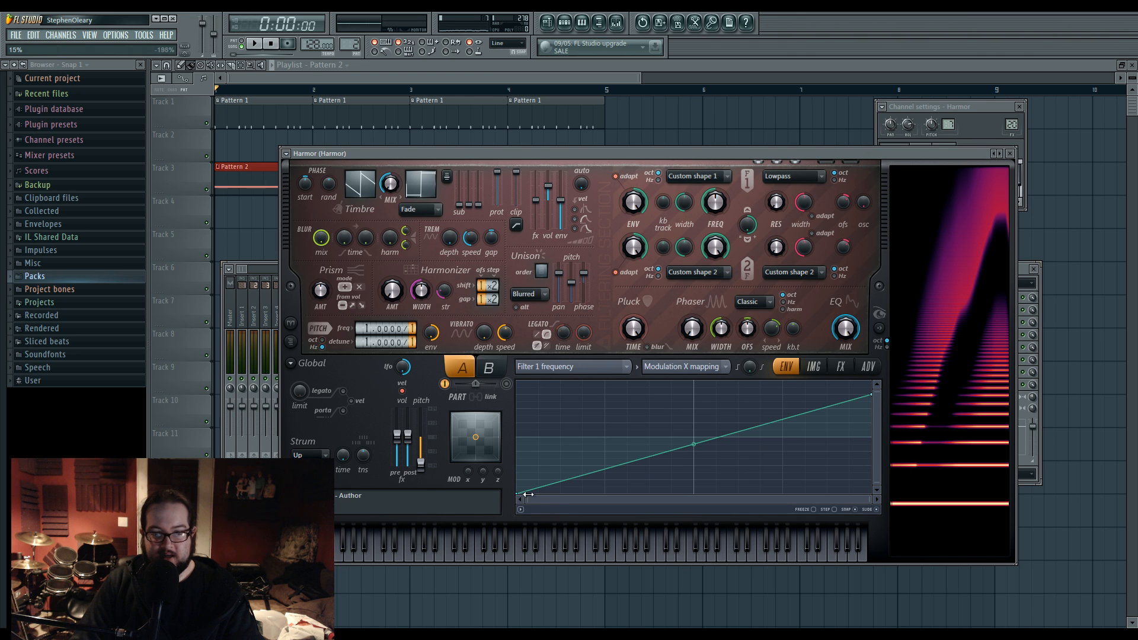
{"action": "left_click_drag", "start_coordinate": [521, 490], "coordinate": [517, 466]}
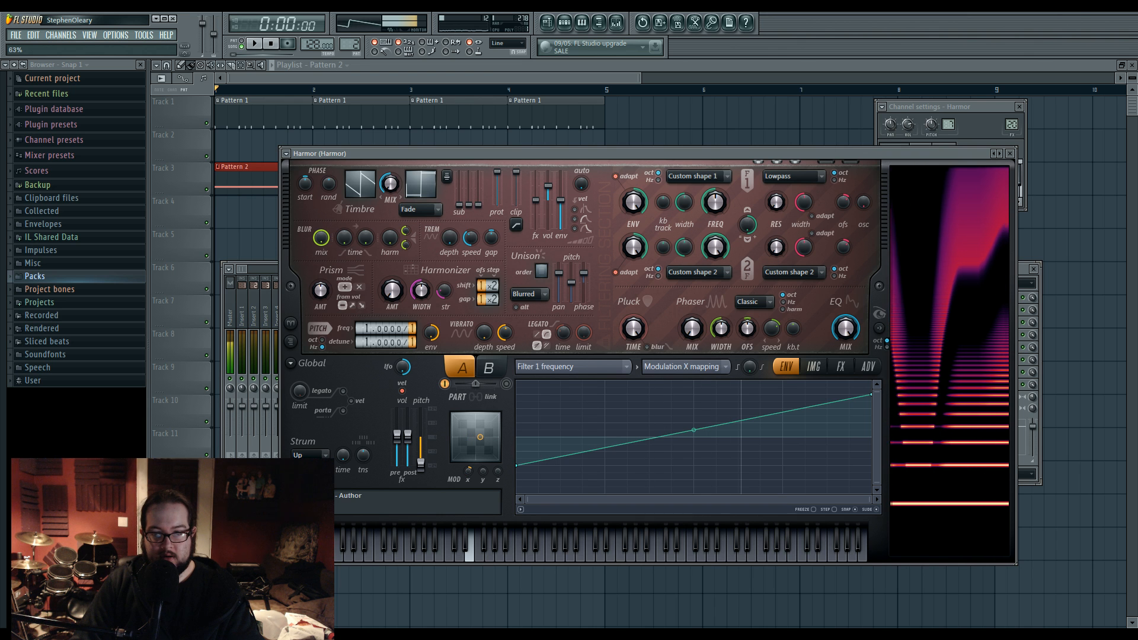
{"action": "left_click_drag", "start_coordinate": [875, 392], "coordinate": [875, 422]}
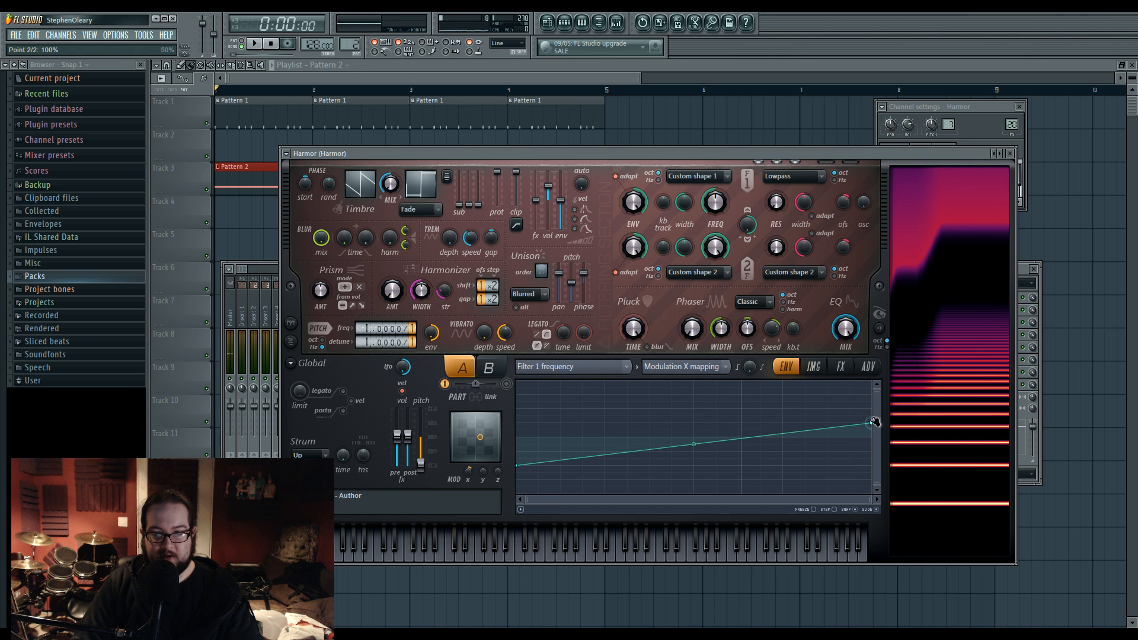
{"action": "left_click_drag", "start_coordinate": [471, 470], "coordinate": [471, 507]}
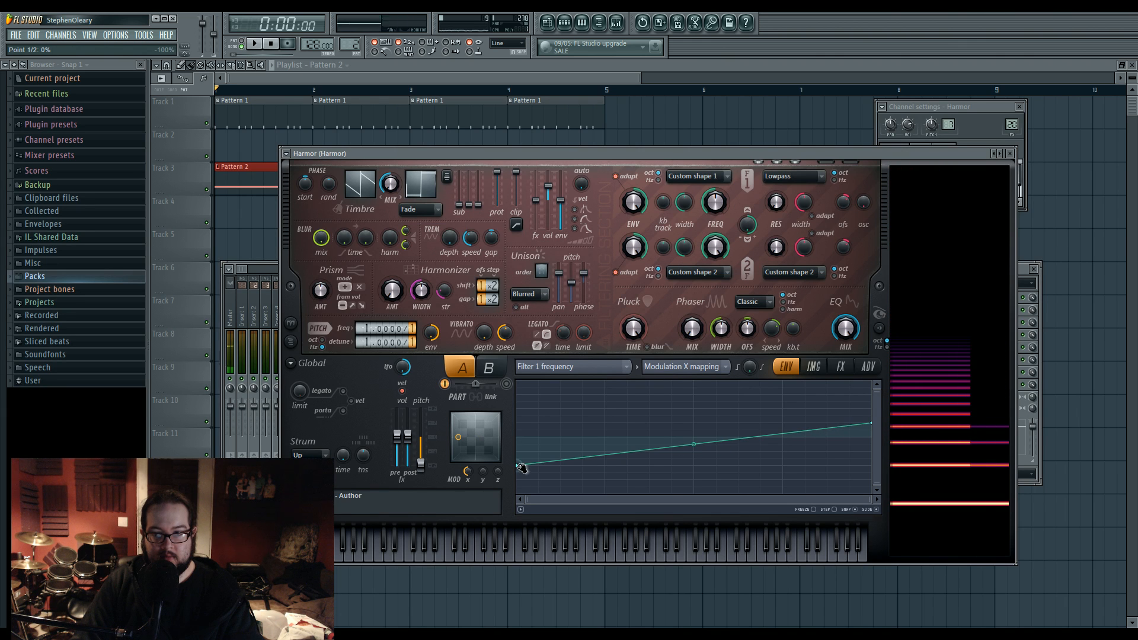
{"action": "mouse_move", "coordinate": [472, 470]}
{"action": "left_mouse_down"}
{"action": "mouse_move", "coordinate": [472, 439]}
{"action": "mouse_move", "coordinate": [472, 466]}
{"action": "left_mouse_up"}
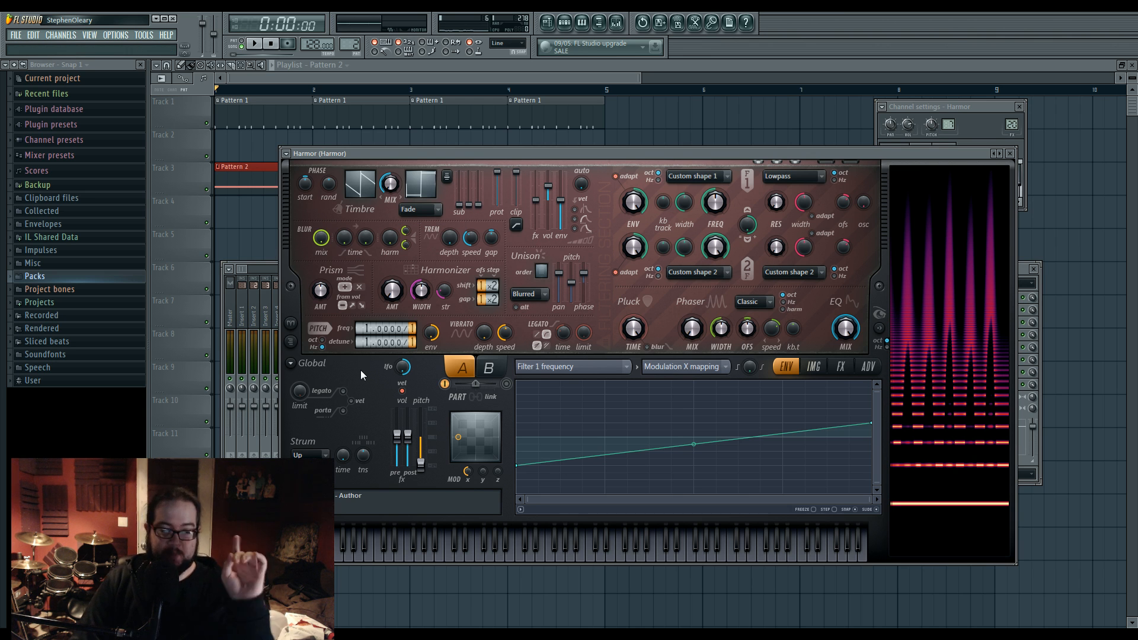
Step: Select the first bar in the playlist and create an automation clip there for Harmor's Modulation X
{"action": "left_click_drag", "start_coordinate": [488, 158], "coordinate": [485, 151]}
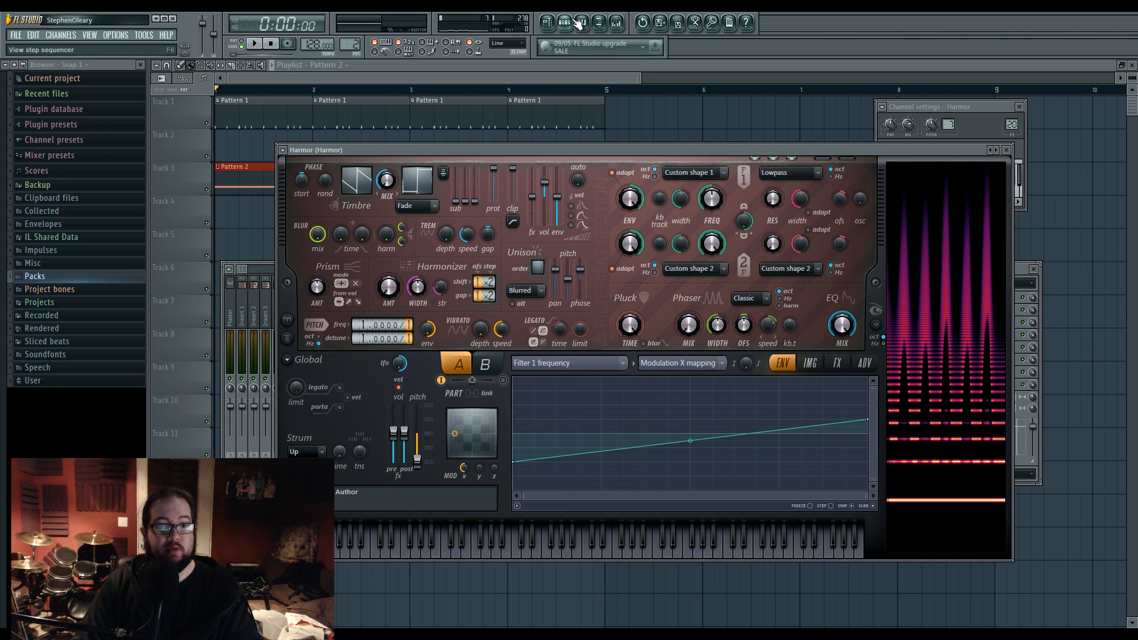
{"action": "left_click", "coordinate": [226, 196]}
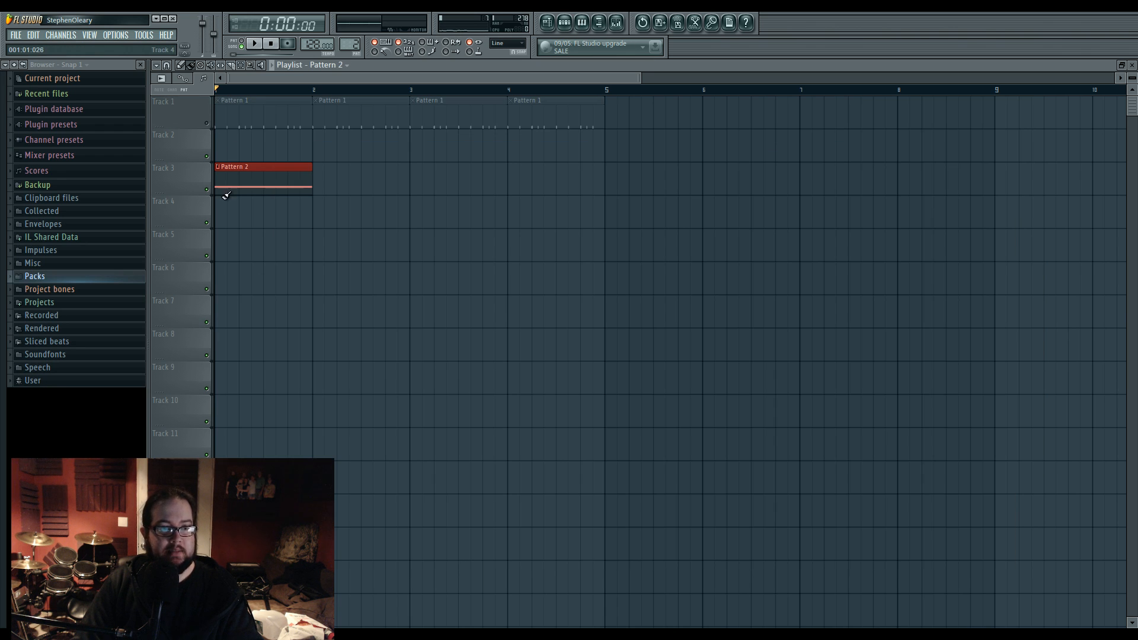
{"action": "left_click", "coordinate": [308, 97]}
{"action": "left_click", "coordinate": [569, 24]}
{"action": "left_click", "coordinate": [470, 186]}
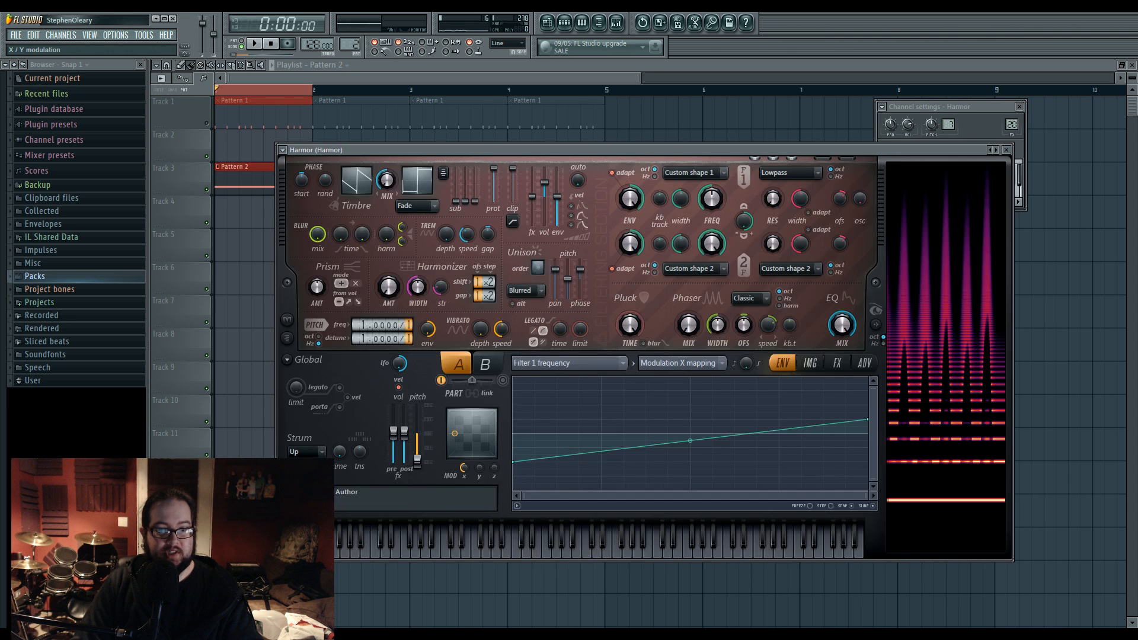
{"action": "right_click", "coordinate": [467, 470]}
{"action": "left_click", "coordinate": [523, 537]}
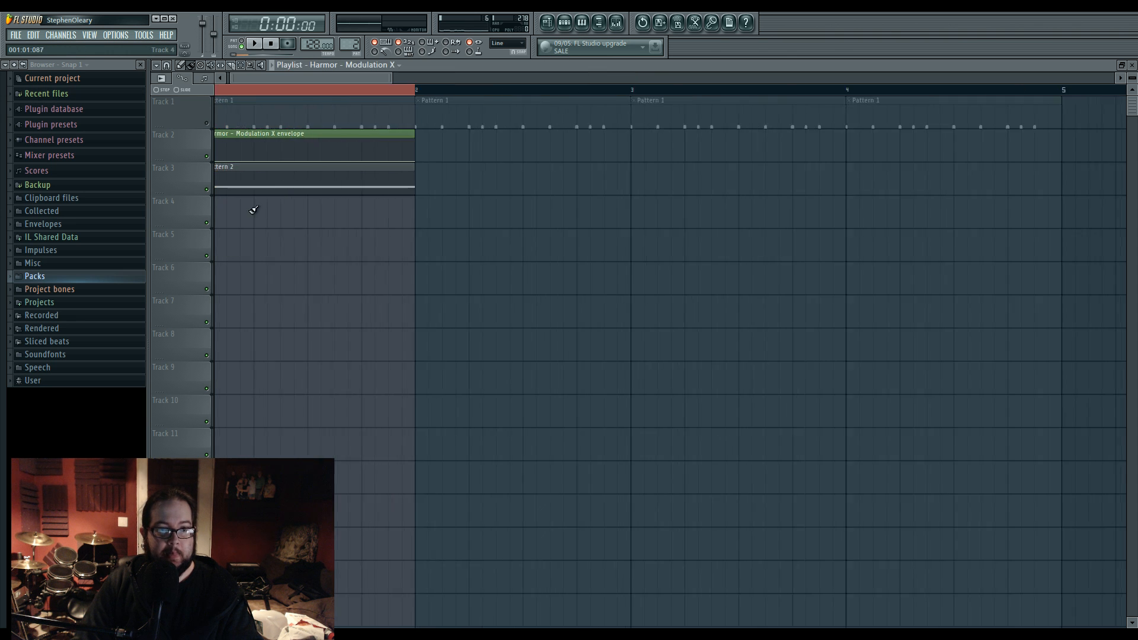
Step: Add and move points in the Modulation X automation clip to form three peaks separated by two valleys across the bar
{"action": "right_click", "coordinate": [292, 140]}
{"action": "right_click", "coordinate": [293, 156]}
{"action": "right_click", "coordinate": [370, 141]}
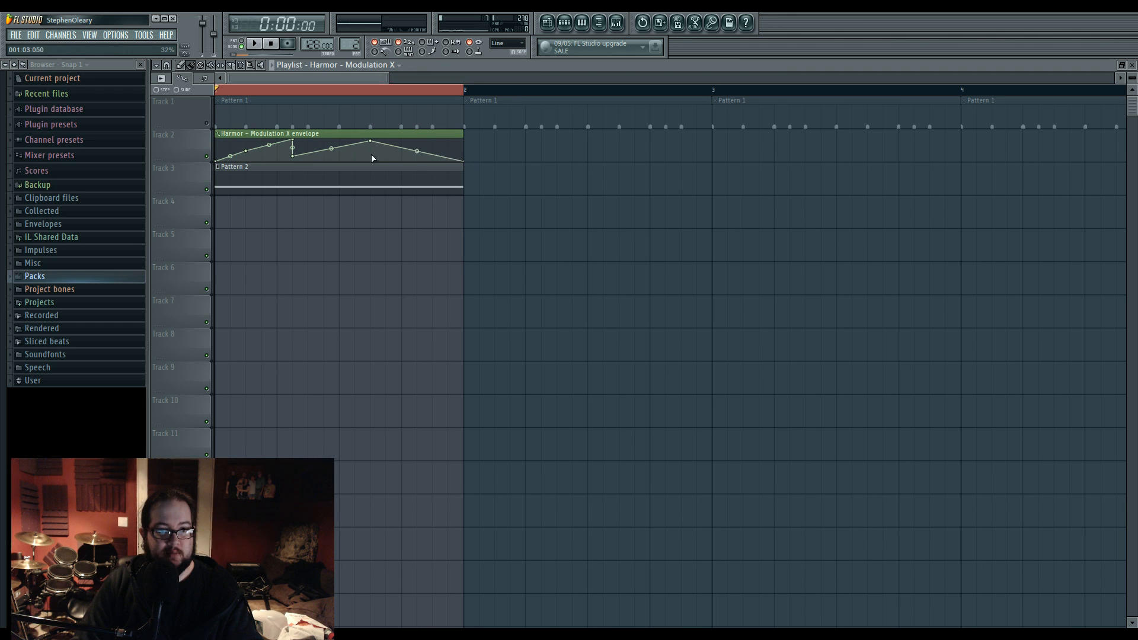
{"action": "left_click_drag", "start_coordinate": [378, 160], "coordinate": [401, 159]}
{"action": "left_click_drag", "start_coordinate": [293, 156], "coordinate": [318, 163]}
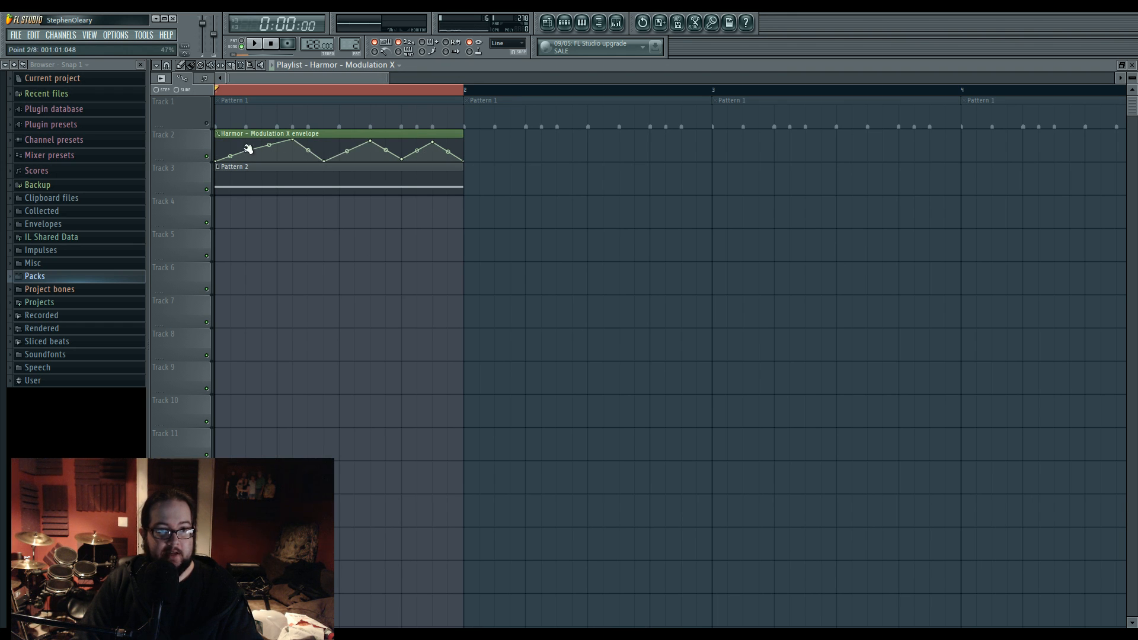
Step: Raise Pattern 2's Harmor note from E2 to A2, start playback, and return to the playlist
{"action": "double_click", "coordinate": [277, 173]}
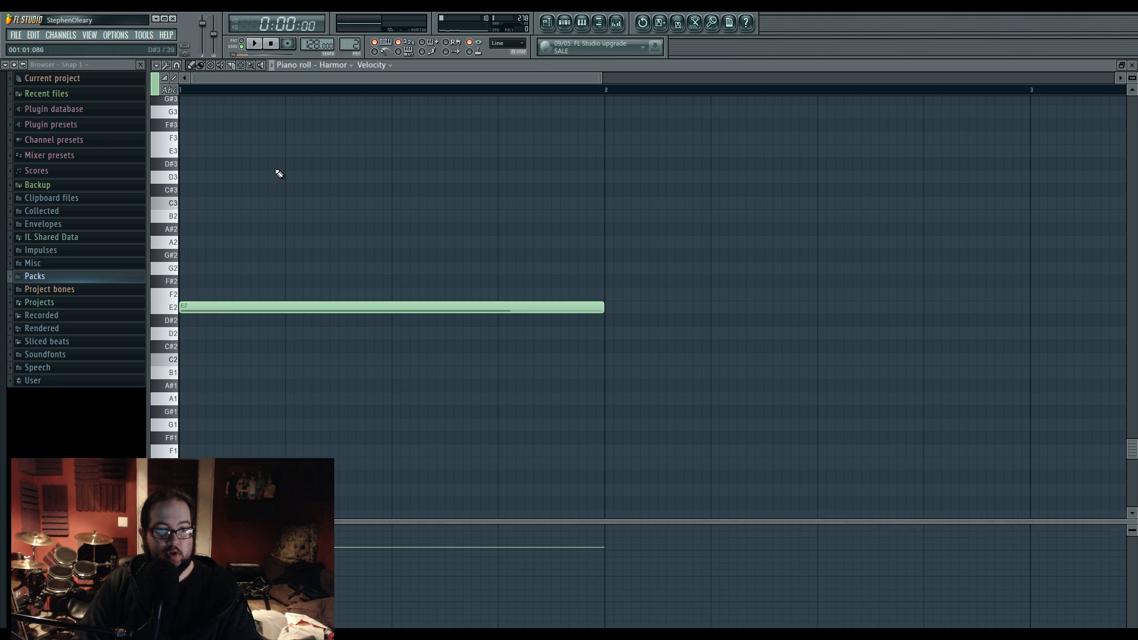
{"action": "left_click_drag", "start_coordinate": [234, 302], "coordinate": [199, 240]}
{"action": "key", "text": "space"}
{"action": "key", "text": "F5"}
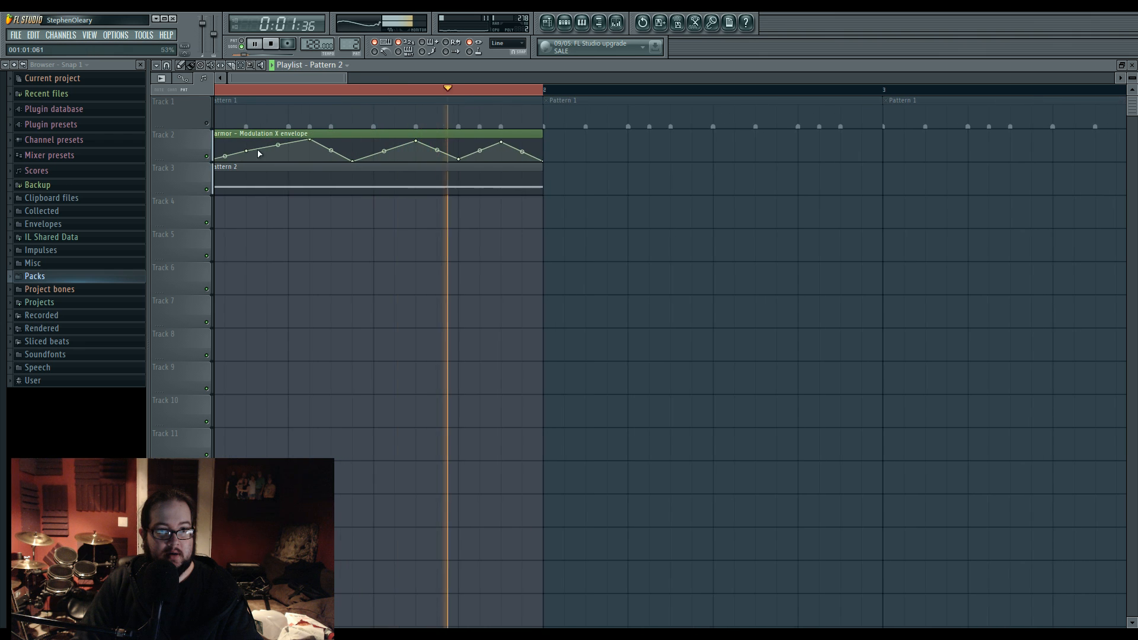
Step: Rework the Modulation X automation during playback, adding another early peak and valley and turning the last beat into two sawtooth drops
{"action": "mouse_move", "coordinate": [258, 151]}
{"action": "left_mouse_down"}
{"action": "mouse_move", "coordinate": [258, 140]}
{"action": "mouse_move", "coordinate": [239, 141]}
{"action": "mouse_move", "coordinate": [299, 160]}
{"action": "mouse_move", "coordinate": [238, 146]}
{"action": "left_mouse_up"}
{"action": "right_click", "coordinate": [278, 155]}
{"action": "left_click_drag", "start_coordinate": [321, 140], "coordinate": [383, 160]}
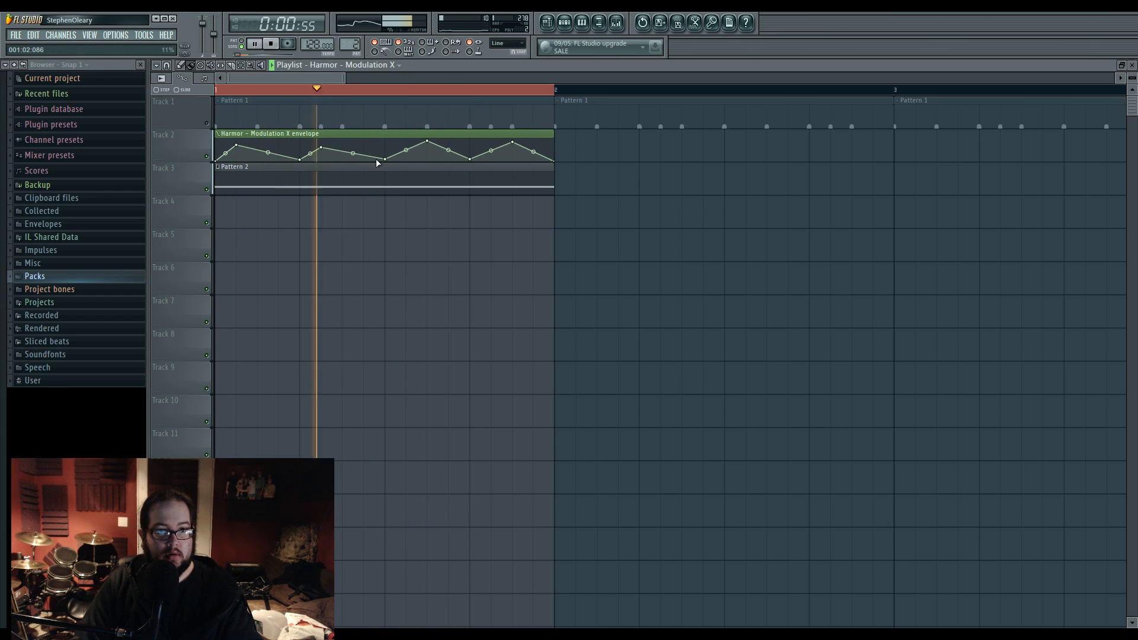
{"action": "right_click", "coordinate": [473, 149]}
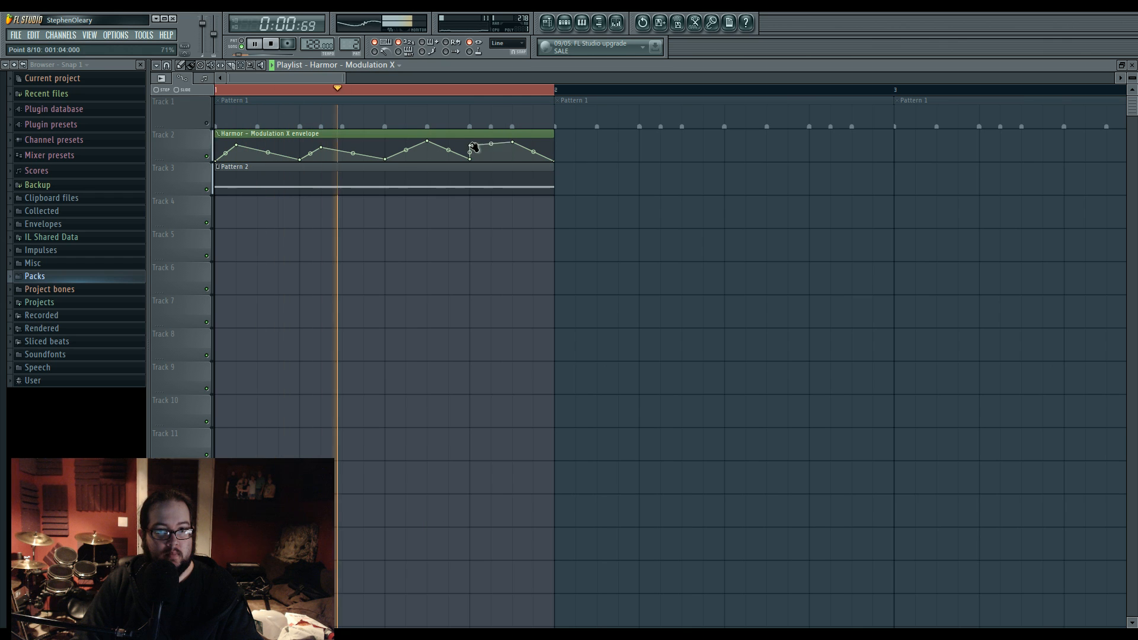
{"action": "mouse_move", "coordinate": [515, 143]}
{"action": "left_mouse_down"}
{"action": "mouse_move", "coordinate": [514, 159]}
{"action": "mouse_move", "coordinate": [472, 146]}
{"action": "mouse_move", "coordinate": [512, 146]}
{"action": "left_mouse_up"}
{"action": "right_click", "coordinate": [516, 147]}
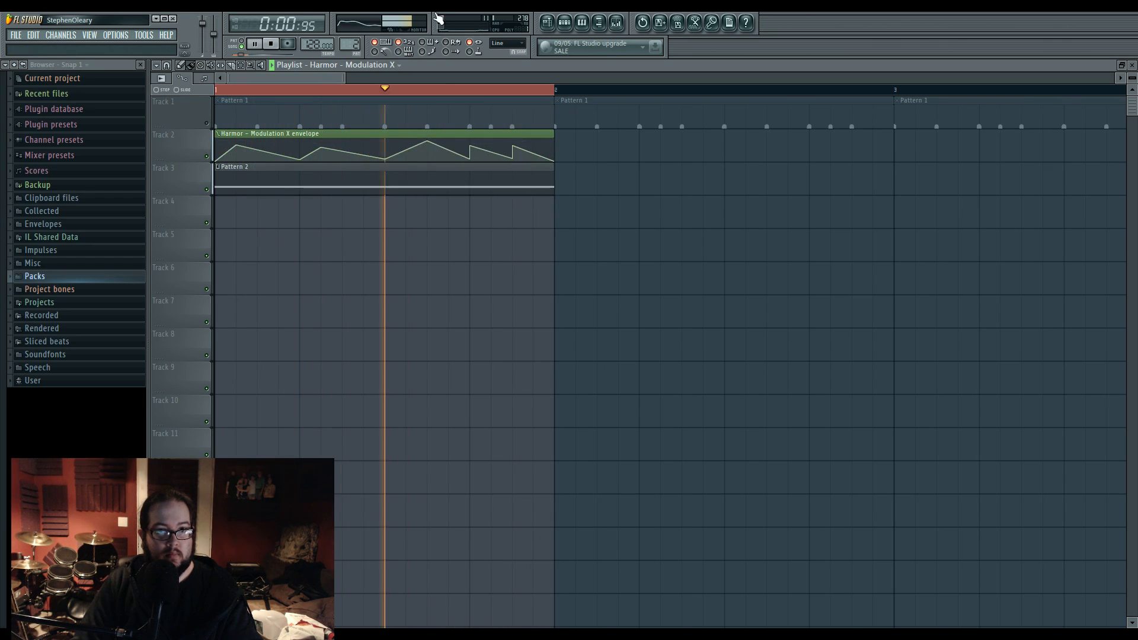
Step: Bring Harmor's window forward, check the smooth mod option among its advanced settings, stop playback, and return to the filter 1 frequency mapping
{"action": "left_click", "coordinate": [565, 24]}
{"action": "left_click", "coordinate": [438, 188]}
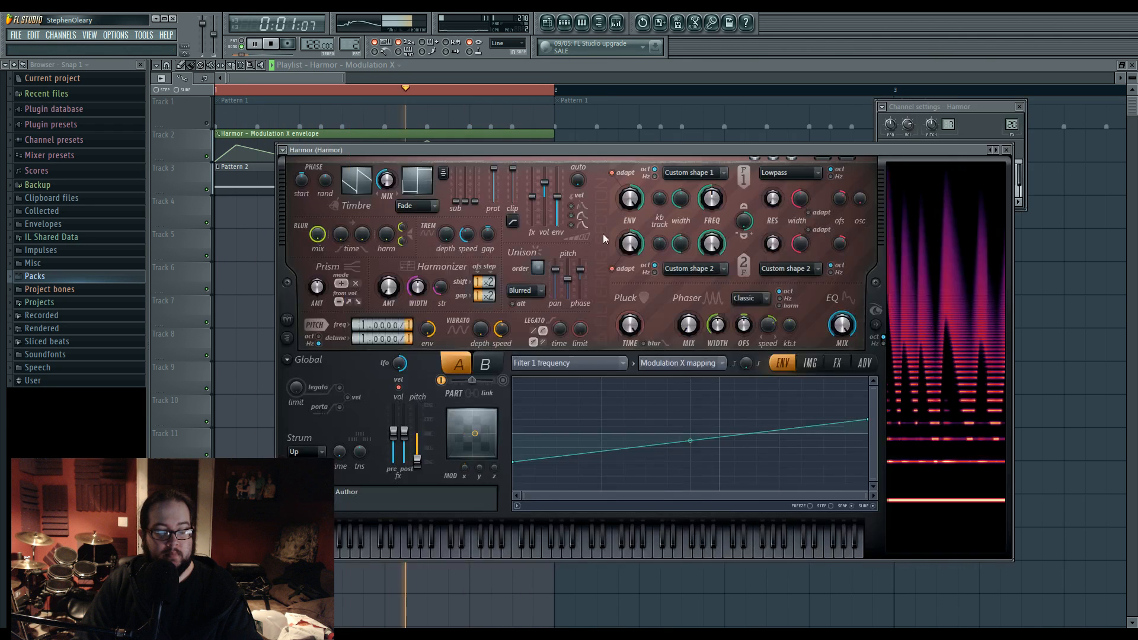
{"action": "left_click", "coordinate": [863, 363]}
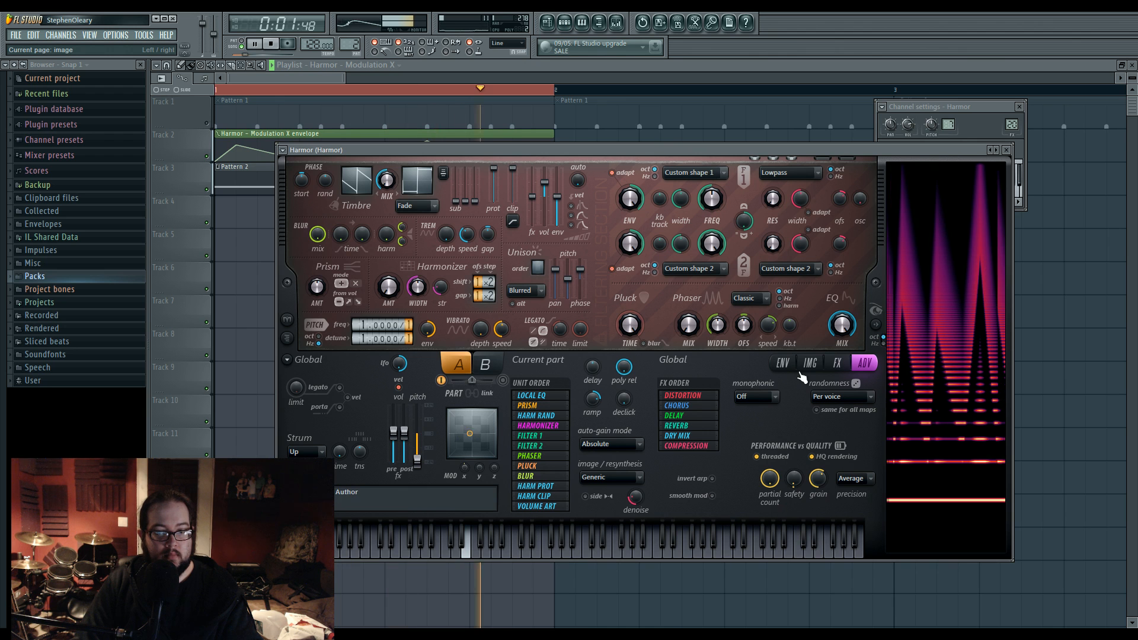
{"action": "key", "text": "space"}
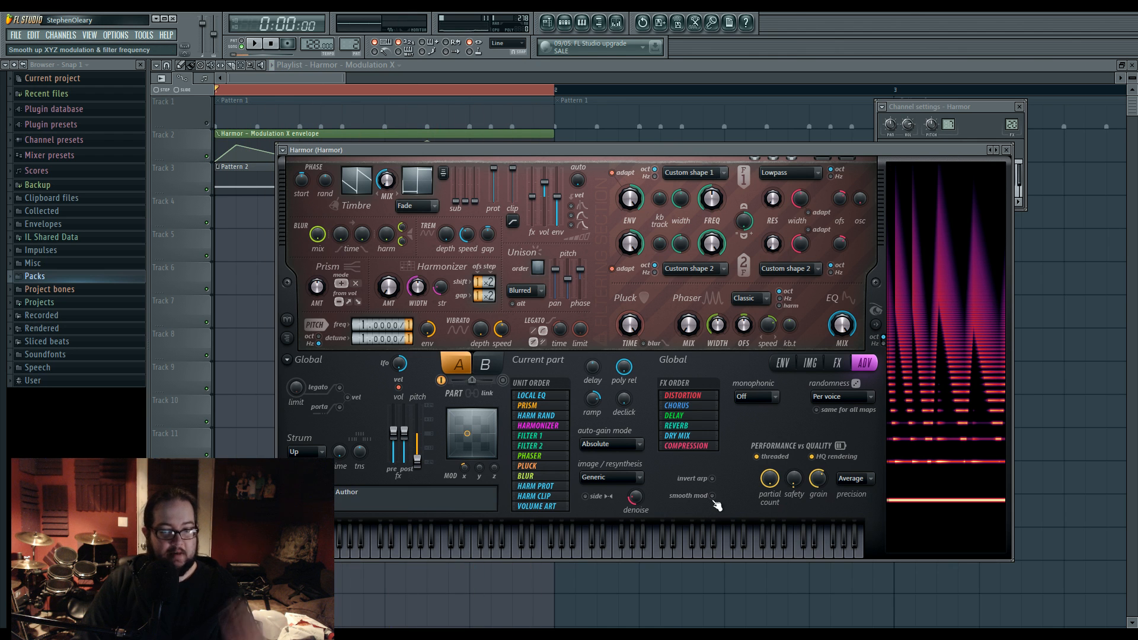
{"action": "left_click", "coordinate": [800, 362]}
{"action": "left_click", "coordinate": [794, 362]}
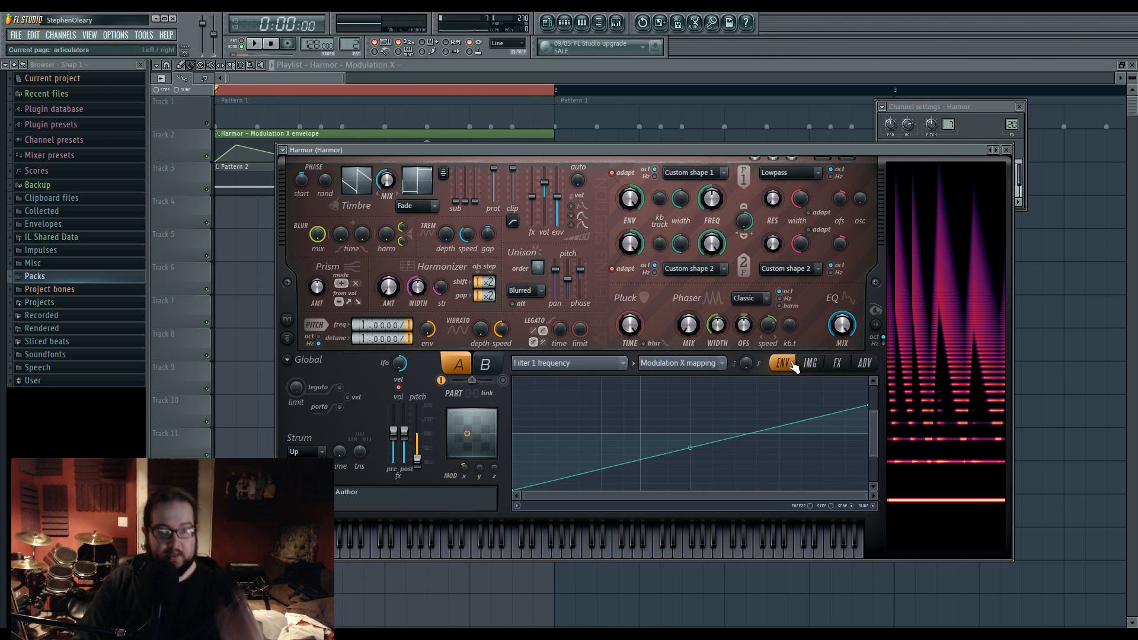
Step: Set Harmor's unison order to 2 and its type to Uniform
{"action": "key", "text": "space"}
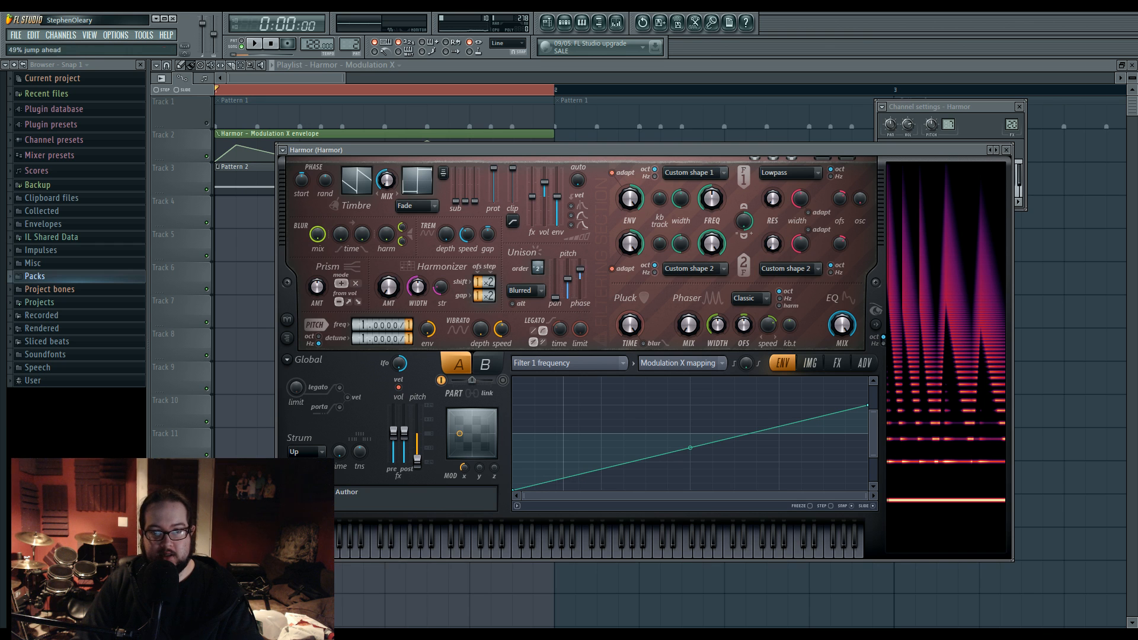
{"action": "left_click", "coordinate": [536, 296]}
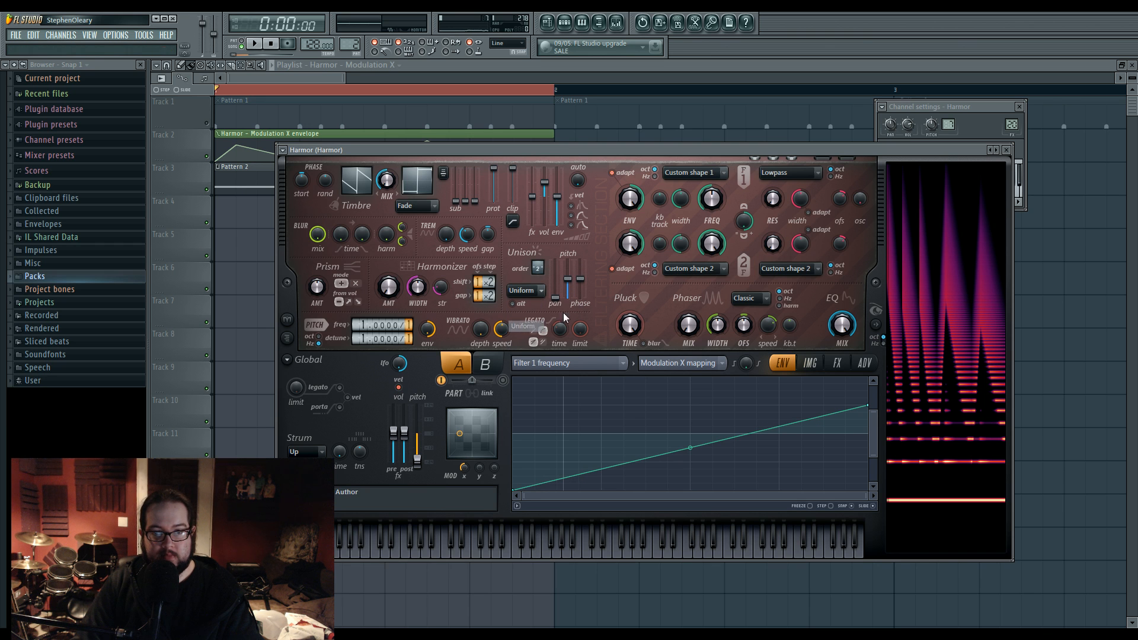
{"action": "right_click", "coordinate": [568, 273]}
{"action": "left_click", "coordinate": [566, 273]}
Step: Shape the Harmonic unison pitch curve with a low point near the start and a raised end point
{"action": "left_click", "coordinate": [571, 361]}
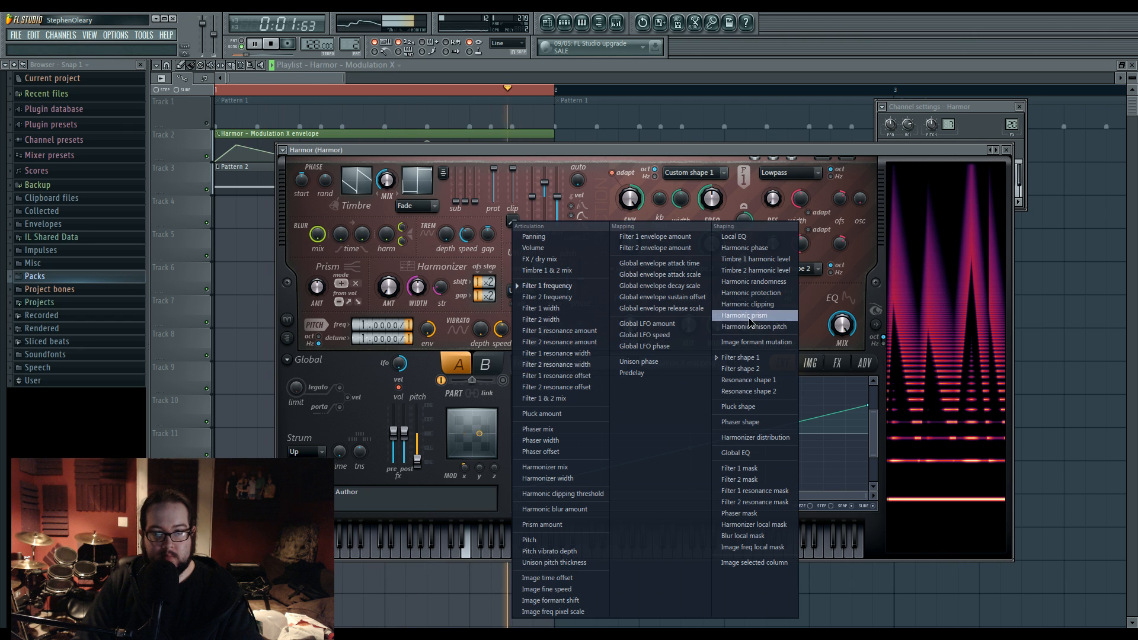
{"action": "left_click", "coordinate": [749, 318]}
{"action": "left_click", "coordinate": [563, 363]}
{"action": "left_click", "coordinate": [753, 315]}
{"action": "left_click_drag", "start_coordinate": [596, 420], "coordinate": [549, 471]}
{"action": "right_click", "coordinate": [532, 433]}
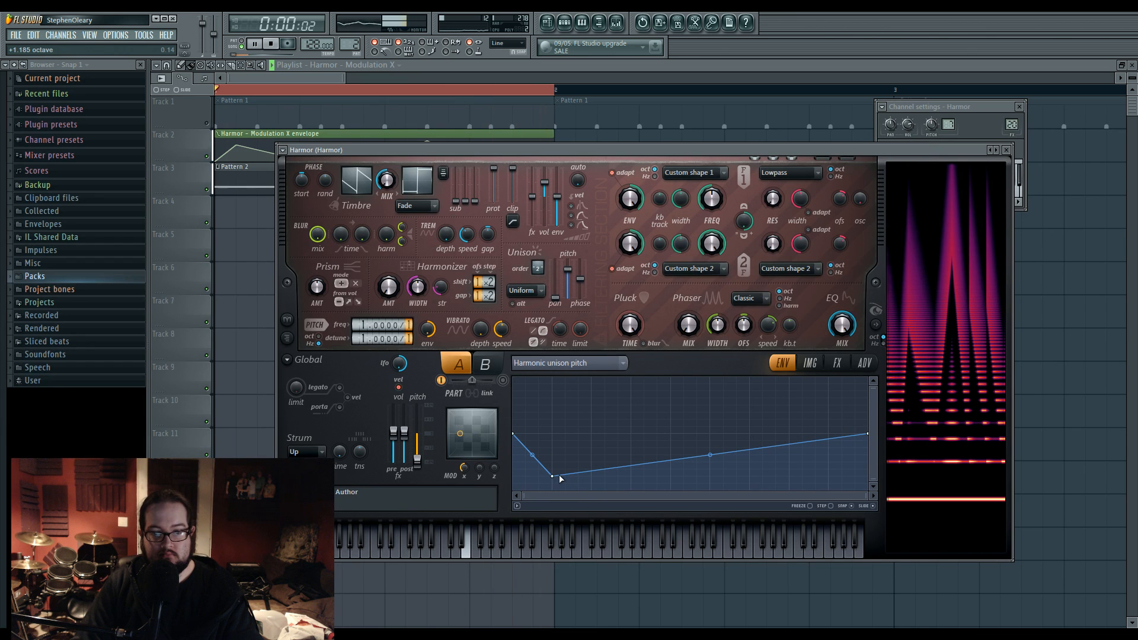
{"action": "left_click_drag", "start_coordinate": [870, 434], "coordinate": [869, 399]}
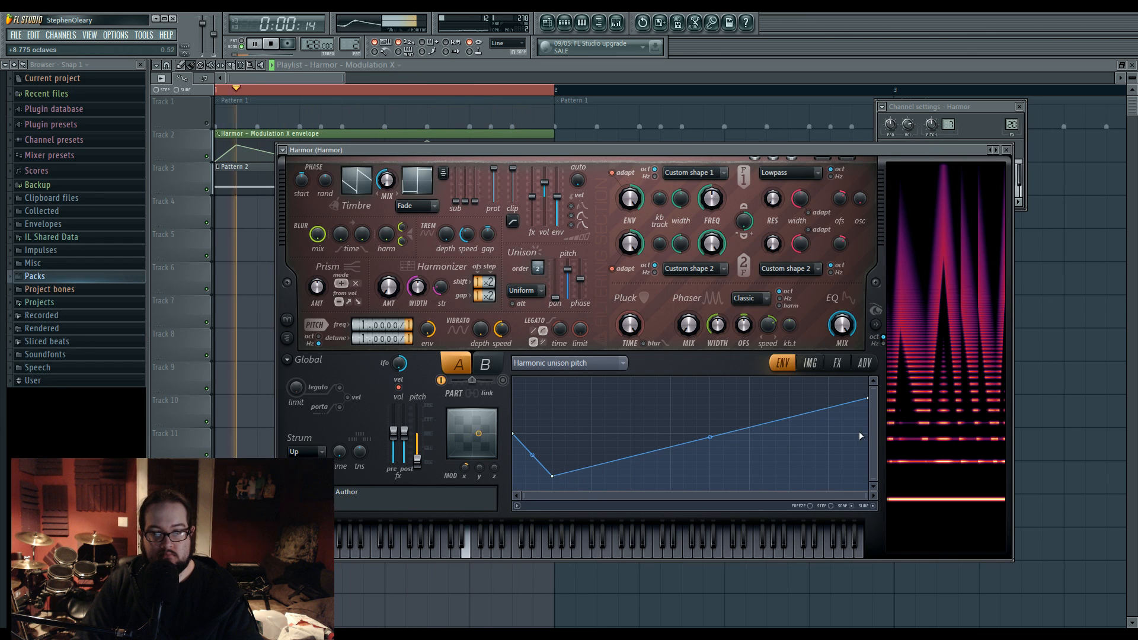
Step: Set Harmor's distortion effect to Log and adjust the timbre's prot level during playback
{"action": "left_click", "coordinate": [837, 365]}
{"action": "key", "text": "space"}
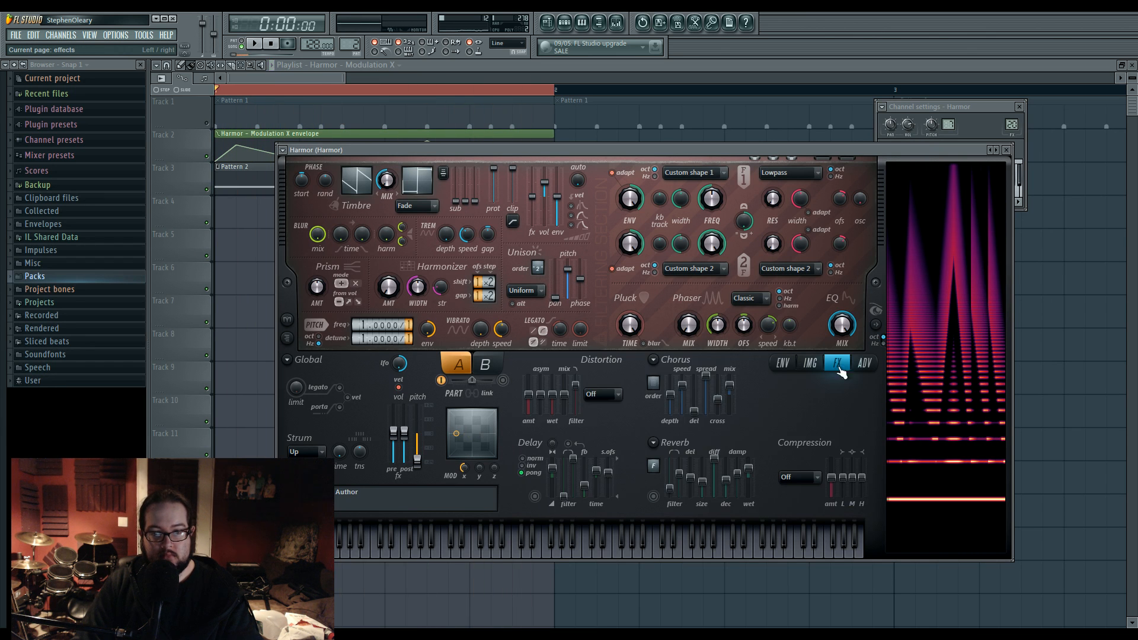
{"action": "left_click", "coordinate": [593, 468]}
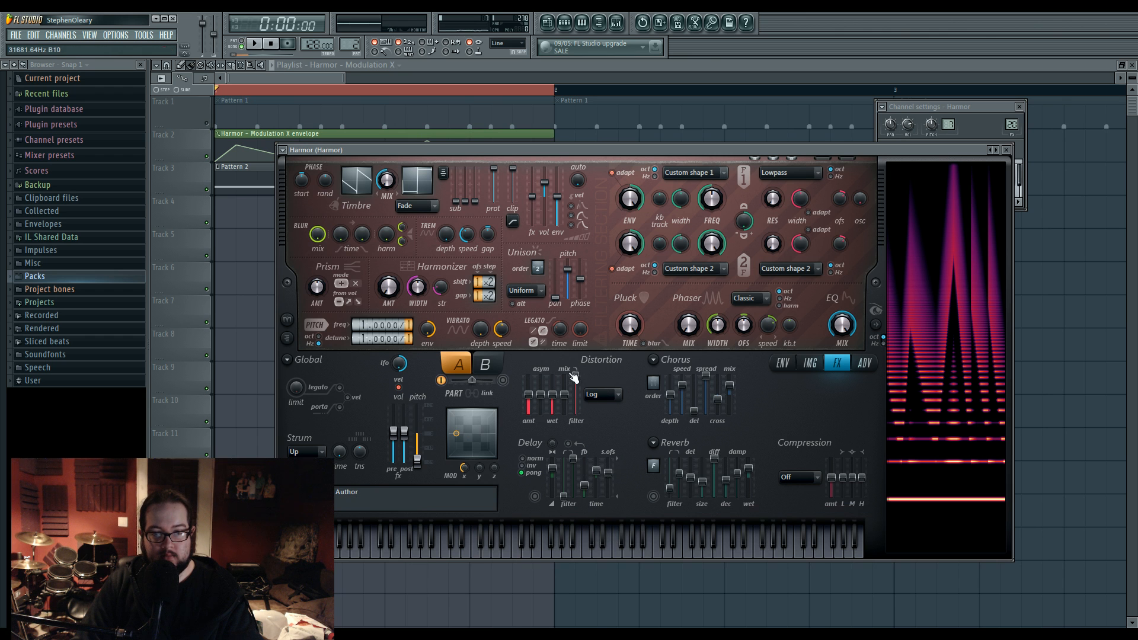
{"action": "key", "text": "space"}
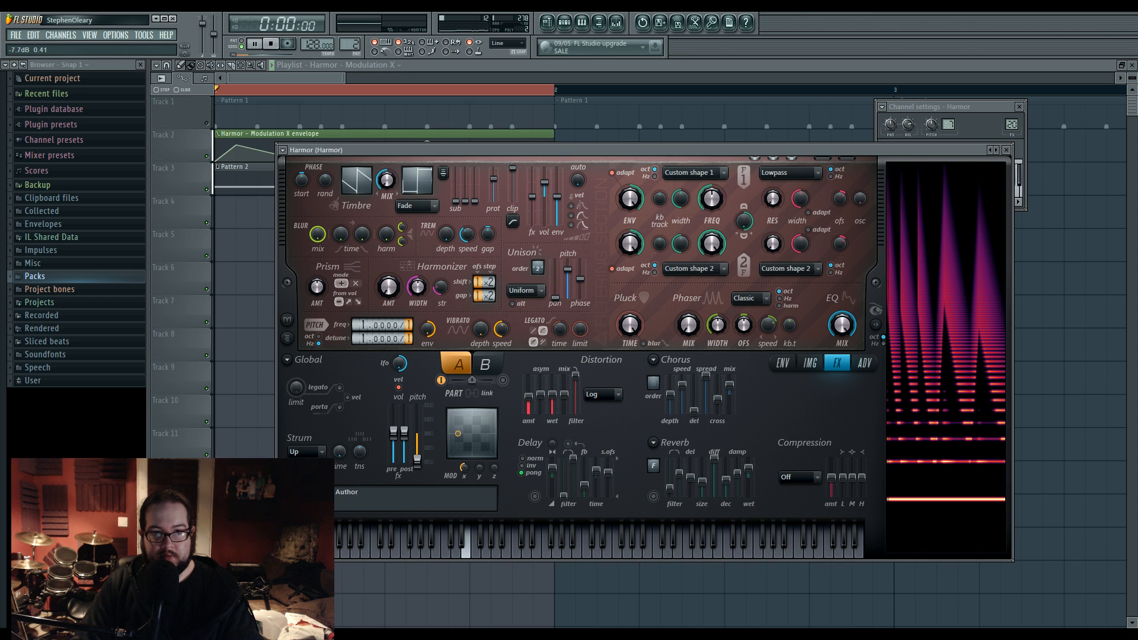
{"action": "mouse_move", "coordinate": [494, 178]}
{"action": "left_mouse_down"}
{"action": "mouse_move", "coordinate": [500, 201]}
{"action": "mouse_move", "coordinate": [500, 171]}
{"action": "left_mouse_up"}
{"action": "key", "text": "space"}
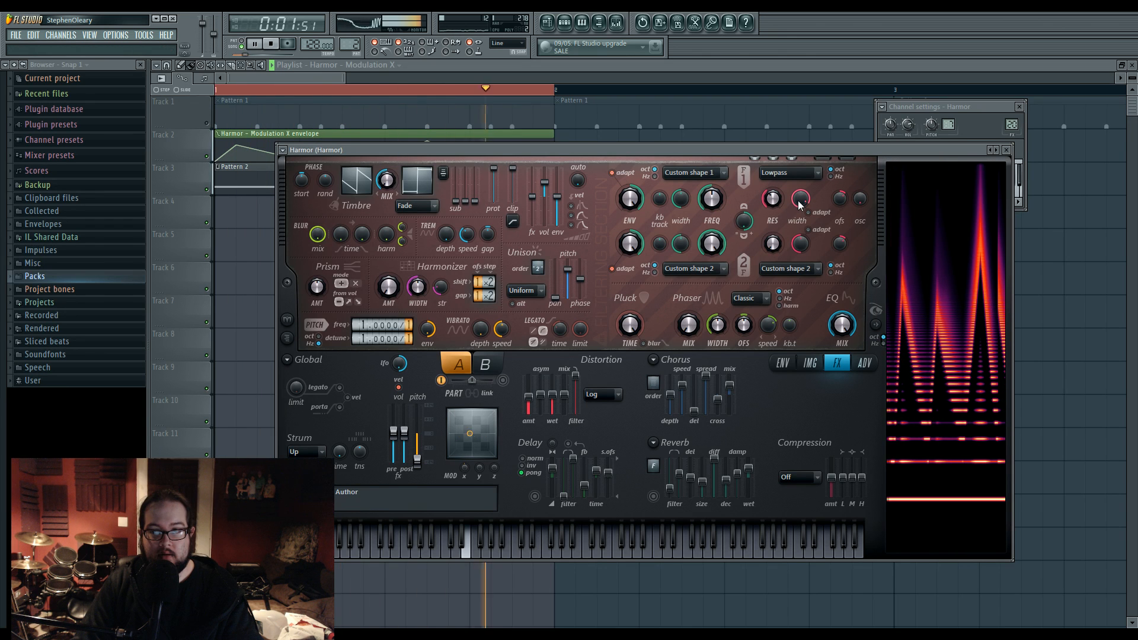
Step: Change Harmor's distortion type to Hill and fine-tune the distortion amount during playback
{"action": "left_click", "coordinate": [602, 394]}
{"action": "left_click", "coordinate": [610, 430]}
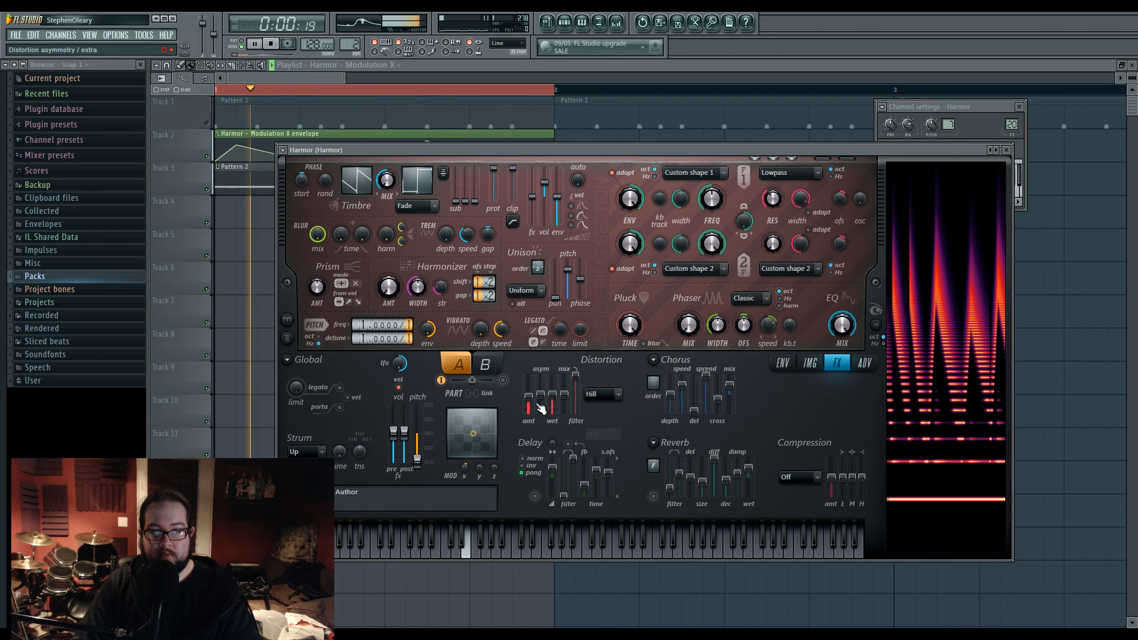
{"action": "left_click_drag", "start_coordinate": [532, 390], "coordinate": [532, 395]}
{"action": "key", "text": "space"}
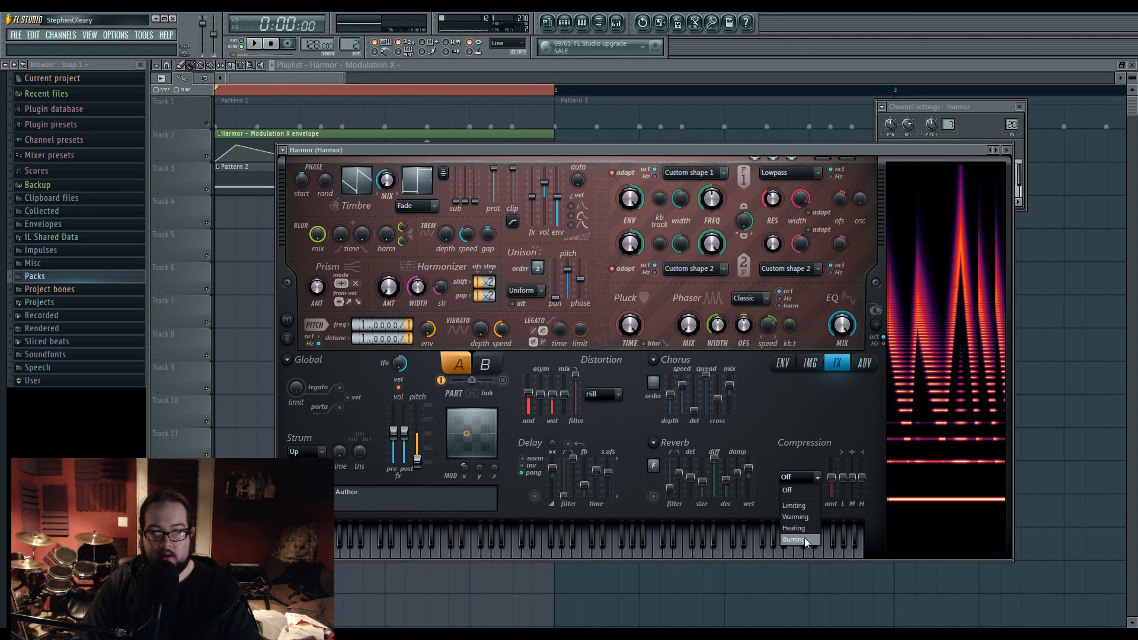
Step: Set Harmor's compression to Burning and adjust its band levels during playback
{"action": "left_click", "coordinate": [805, 541]}
{"action": "key", "text": "space"}
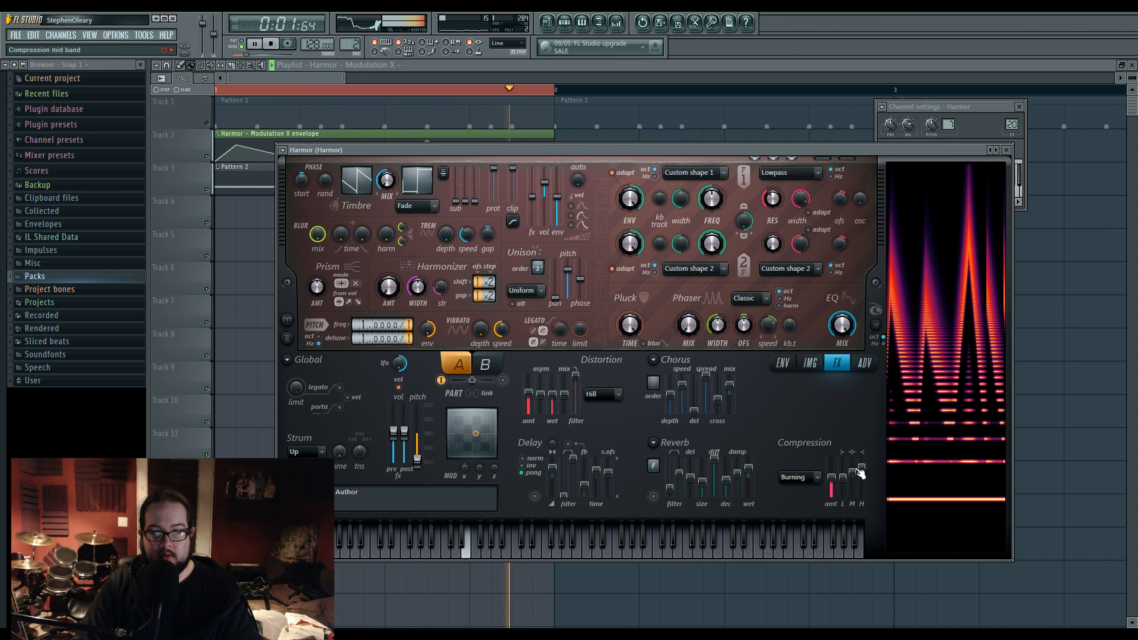
{"action": "mouse_move", "coordinate": [861, 468]}
{"action": "left_mouse_down"}
{"action": "mouse_move", "coordinate": [842, 467]}
{"action": "mouse_move", "coordinate": [842, 476]}
{"action": "left_mouse_up"}
{"action": "key", "text": "space"}
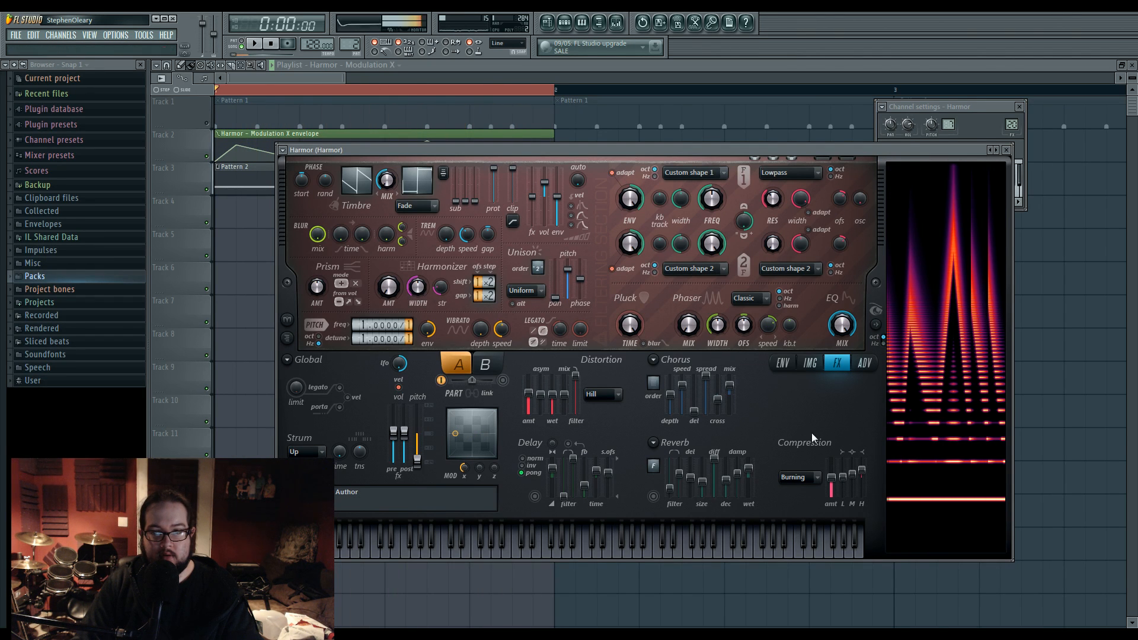
Step: Switch filter 1's resonance to Custom shape 1 and draw a deep valley near the middle followed by a high peak
{"action": "scroll", "coordinate": [801, 179], "scroll_direction": "up", "scroll_amount": 1}
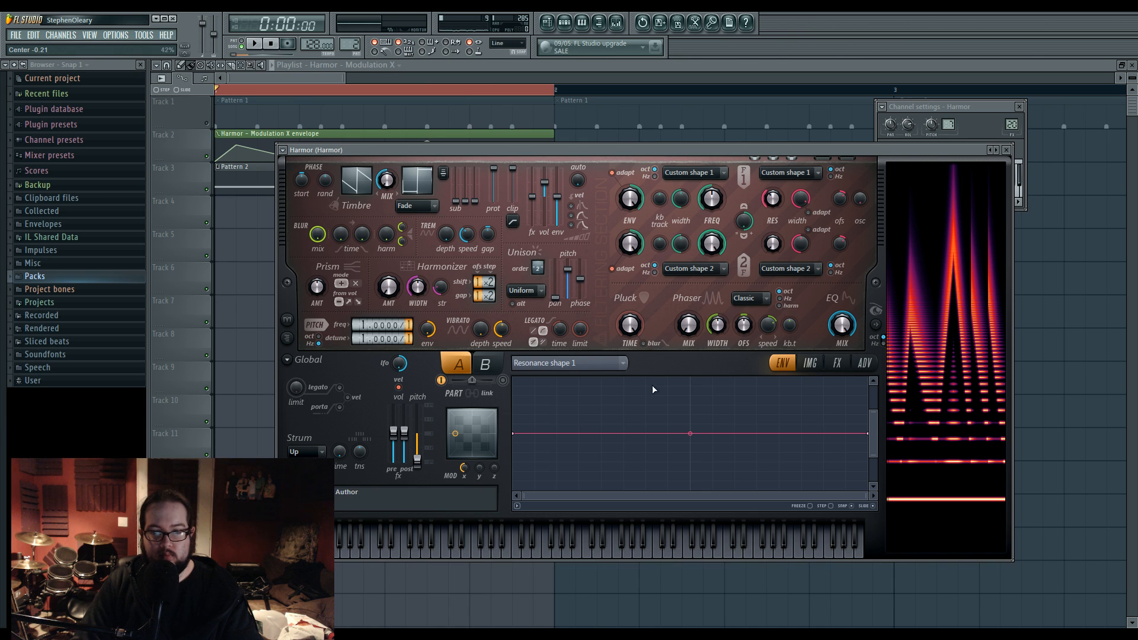
{"action": "right_click", "coordinate": [692, 488]}
{"action": "key", "text": "space"}
{"action": "right_click", "coordinate": [760, 426]}
{"action": "left_click_drag", "start_coordinate": [760, 425], "coordinate": [757, 385]}
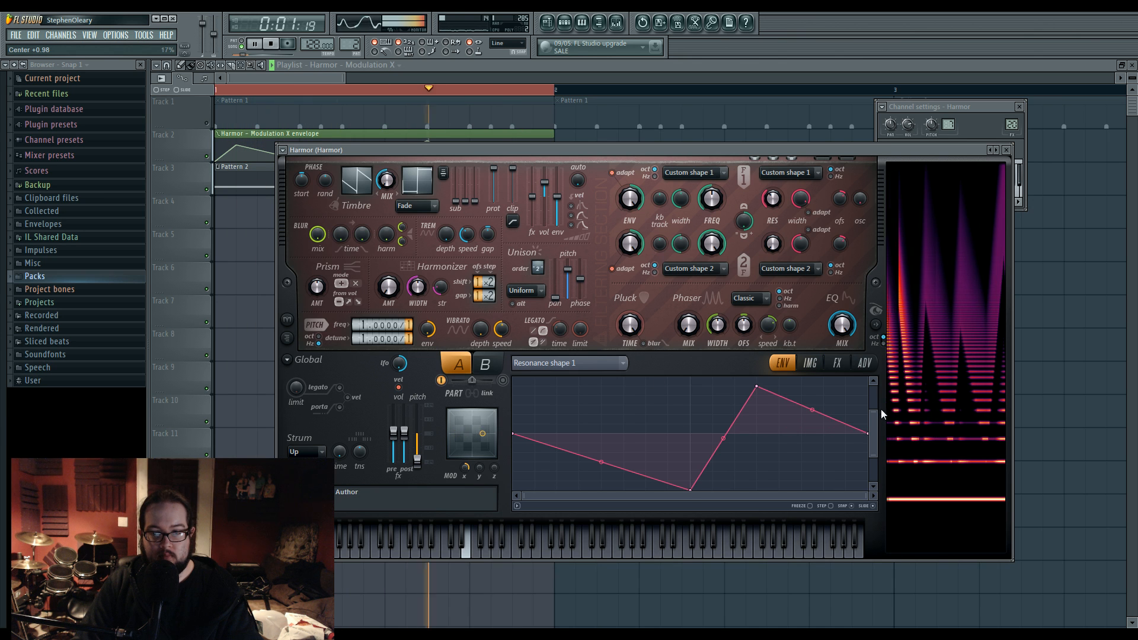
Step: Move the valley and peak of Resonance shape 1 to lower frequencies, bringing the two points closer together for a steeper rise
{"action": "left_click_drag", "start_coordinate": [874, 411], "coordinate": [873, 387]}
{"action": "left_click_drag", "start_coordinate": [874, 456], "coordinate": [874, 483]}
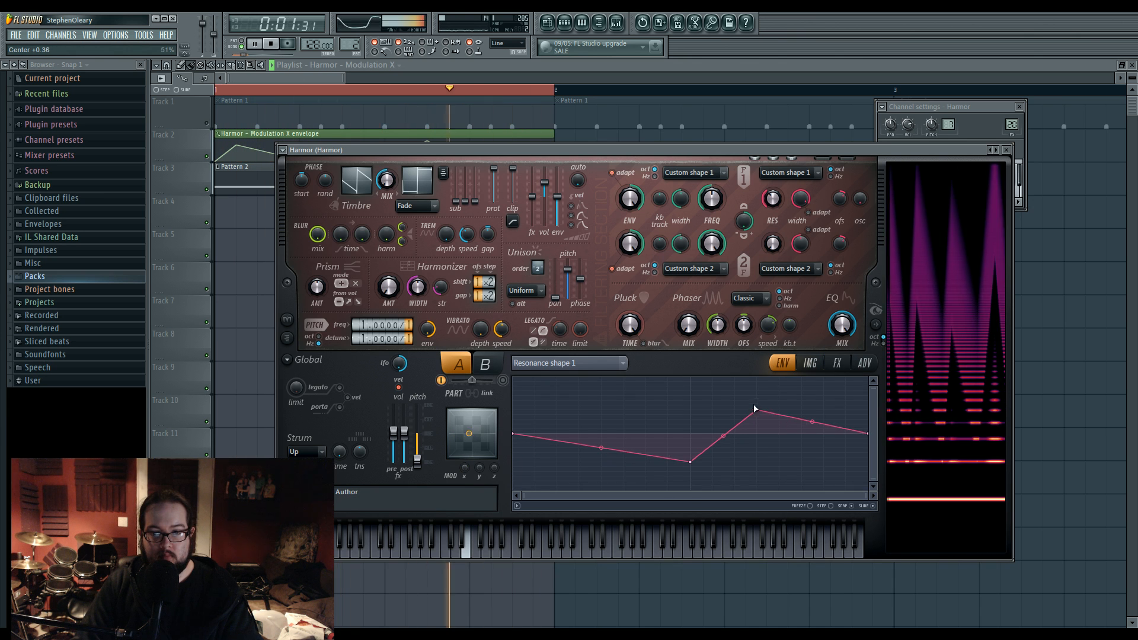
{"action": "left_click_drag", "start_coordinate": [757, 410], "coordinate": [713, 392]}
{"action": "left_click_drag", "start_coordinate": [692, 463], "coordinate": [602, 461]}
{"action": "left_click_drag", "start_coordinate": [625, 391], "coordinate": [624, 409]}
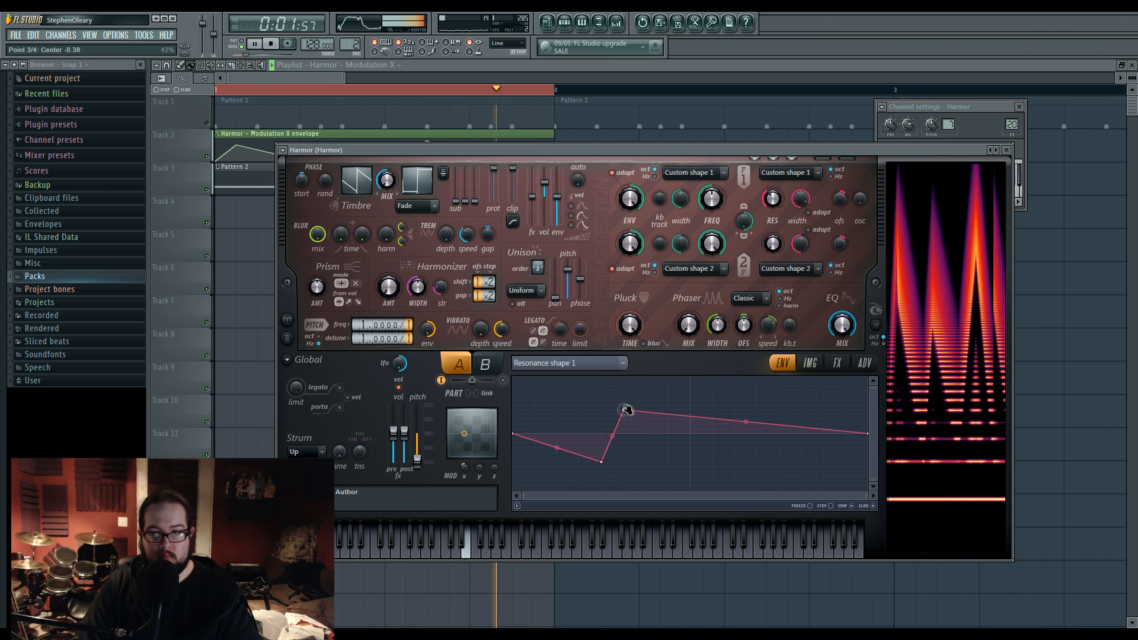
Step: Deepen the Resonance shape 1 valley and add a point on the centre line near the start of the curve
{"action": "left_click_drag", "start_coordinate": [602, 462], "coordinate": [602, 491]}
{"action": "right_click", "coordinate": [536, 401]}
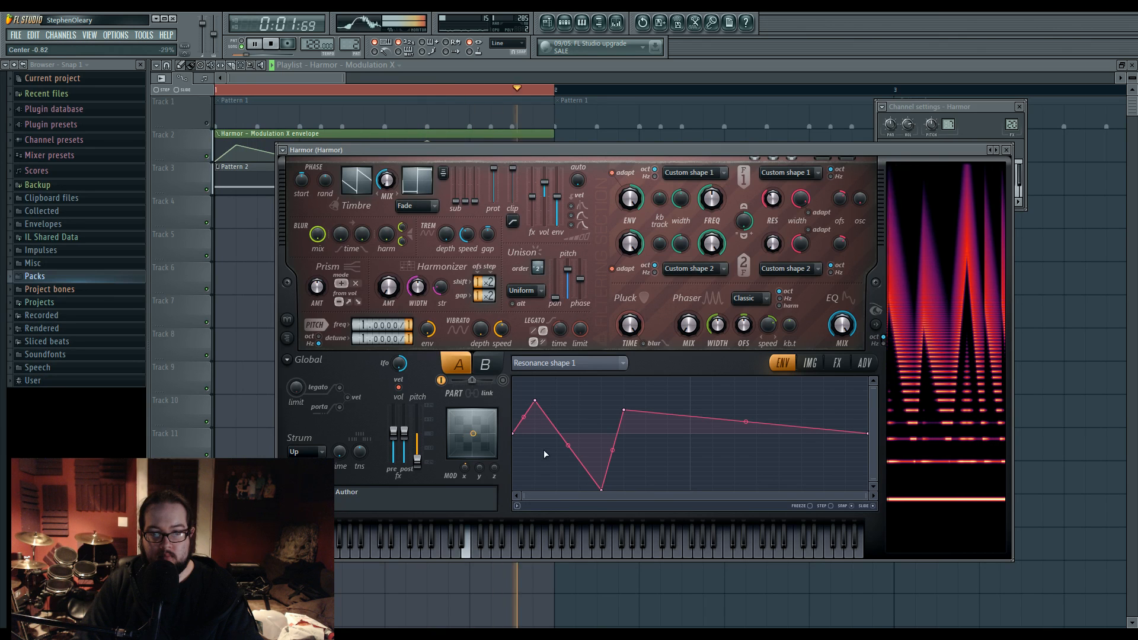
{"action": "left_click_drag", "start_coordinate": [539, 402], "coordinate": [539, 432]}
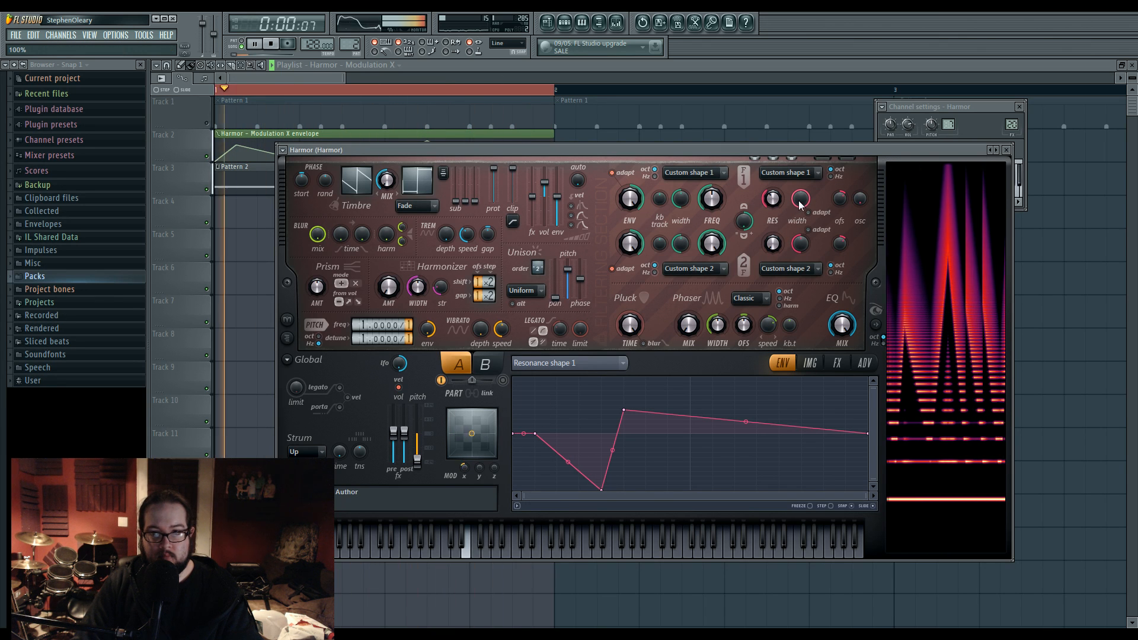
Step: Adjust filter 1's resonance offset in Harmor and tweak the unison phase during loop playback
{"action": "left_click_drag", "start_coordinate": [839, 199], "coordinate": [840, 184]}
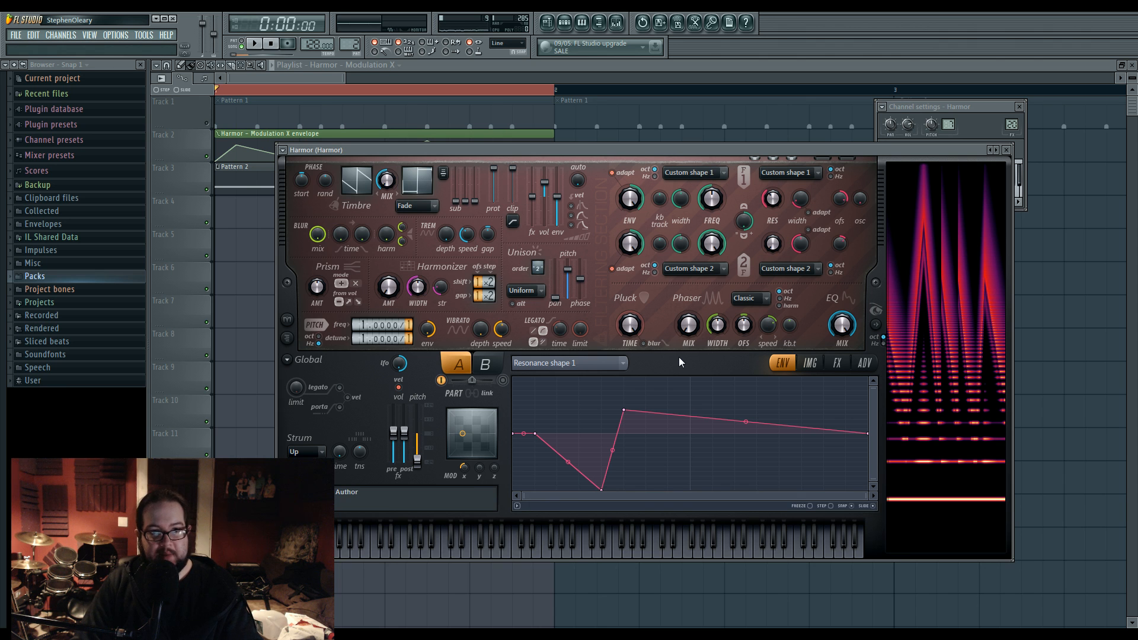
{"action": "key", "text": "space"}
{"action": "scroll", "coordinate": [356, 341], "scroll_direction": "up", "scroll_amount": 2}
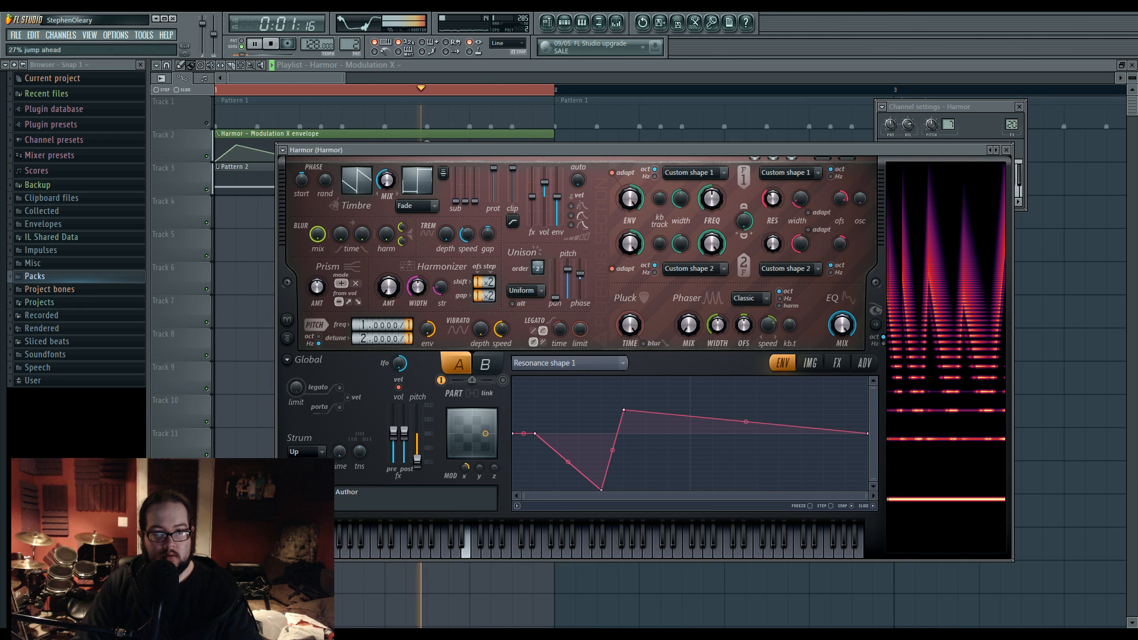
Step: Shape the unison pitch thickness envelope as a short decay from maximum to zero with a curved, bulging fall
{"action": "right_click", "coordinate": [564, 272]}
{"action": "left_click", "coordinate": [603, 300]}
{"action": "right_click", "coordinate": [549, 483]}
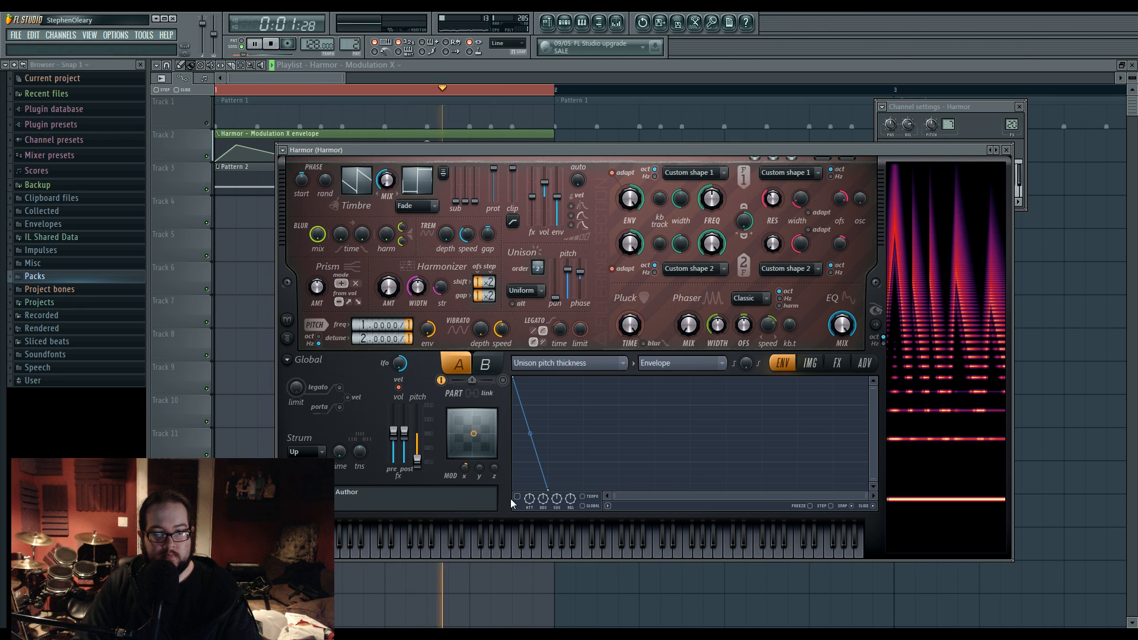
{"action": "left_click_drag", "start_coordinate": [530, 434], "coordinate": [530, 425]}
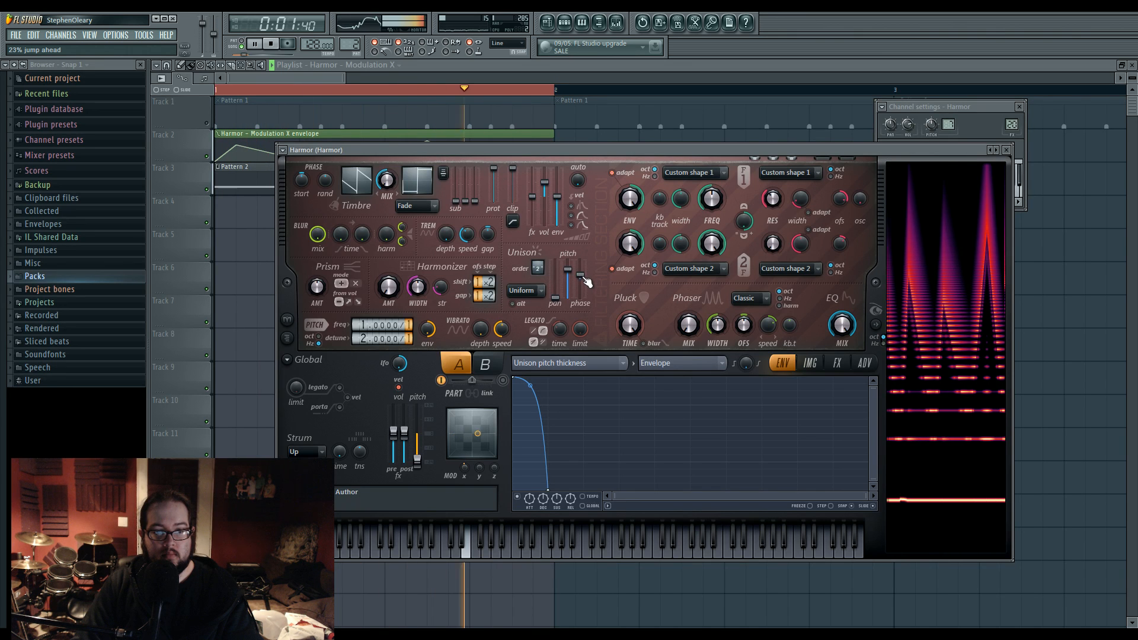
Step: Bend the rise to the third peak of the Harmor Modulation X automation clip into a fast, flattened upward curve
{"action": "left_click", "coordinate": [288, 129]}
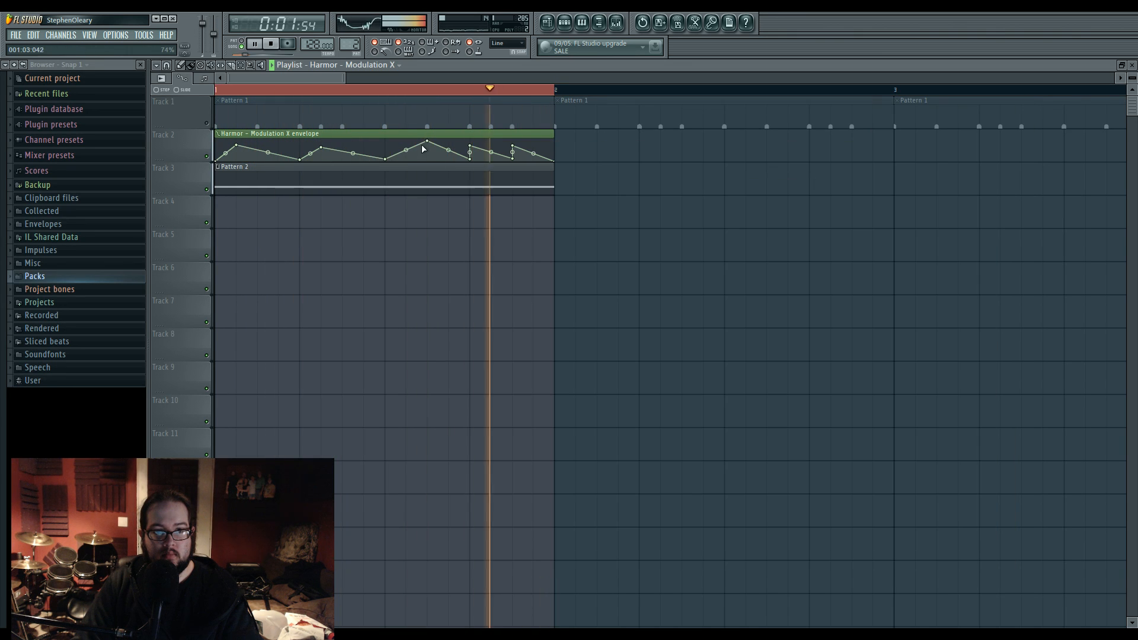
{"action": "key", "text": "space"}
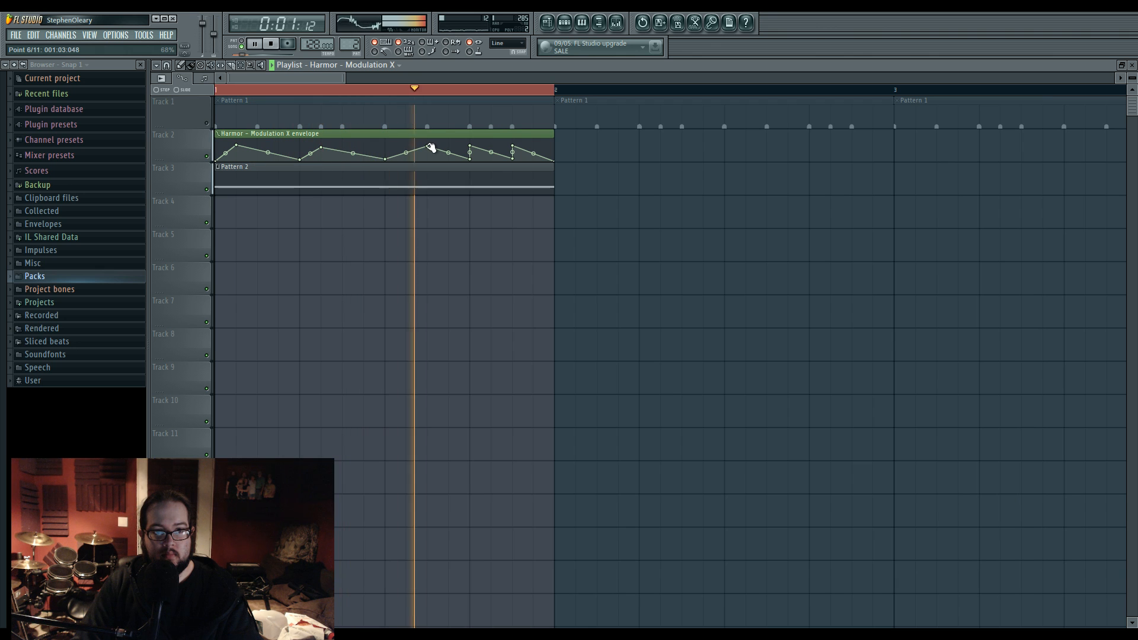
{"action": "left_click_drag", "start_coordinate": [406, 153], "coordinate": [405, 145]}
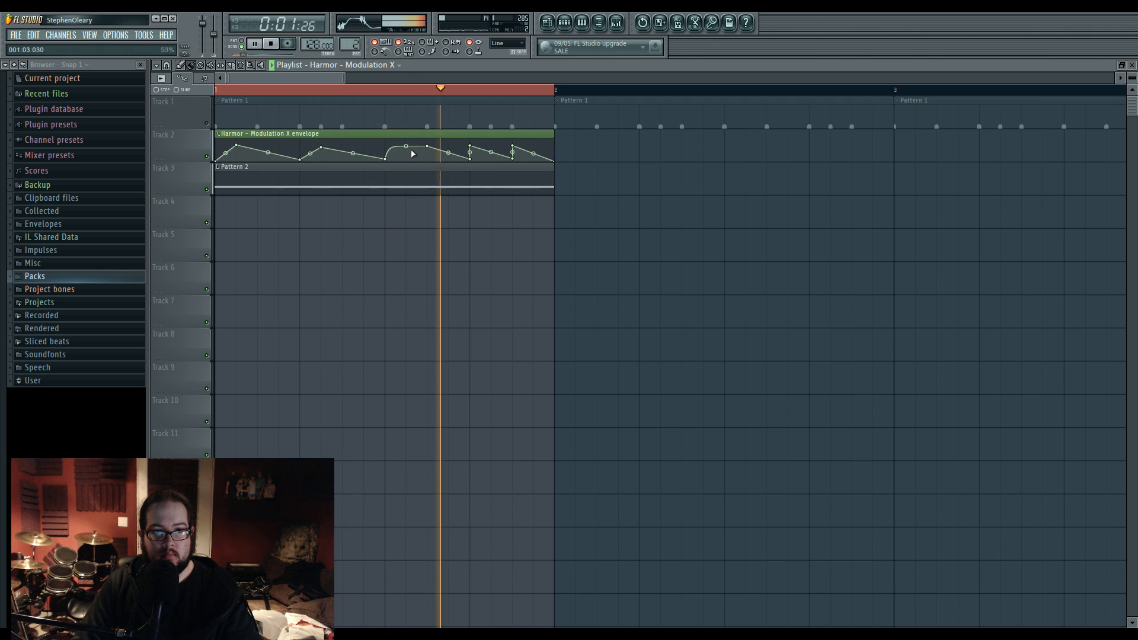
Step: Reopen Harmor, adjust the unison phase and set the harmonizer amount to about 41% during playback
{"action": "left_click", "coordinate": [567, 24]}
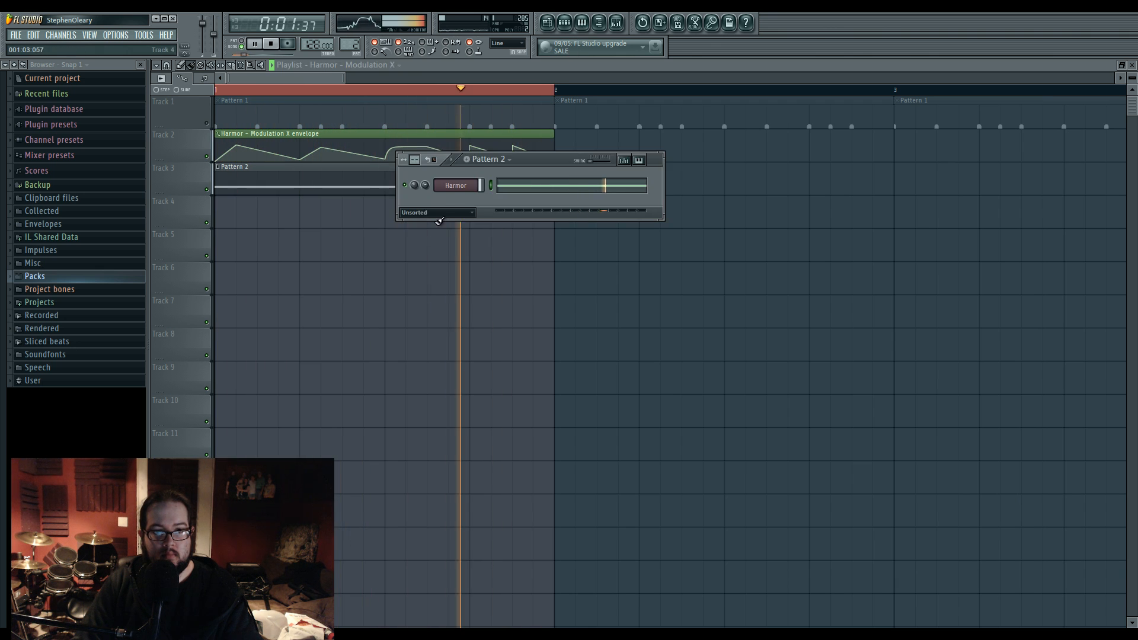
{"action": "left_click", "coordinate": [455, 187]}
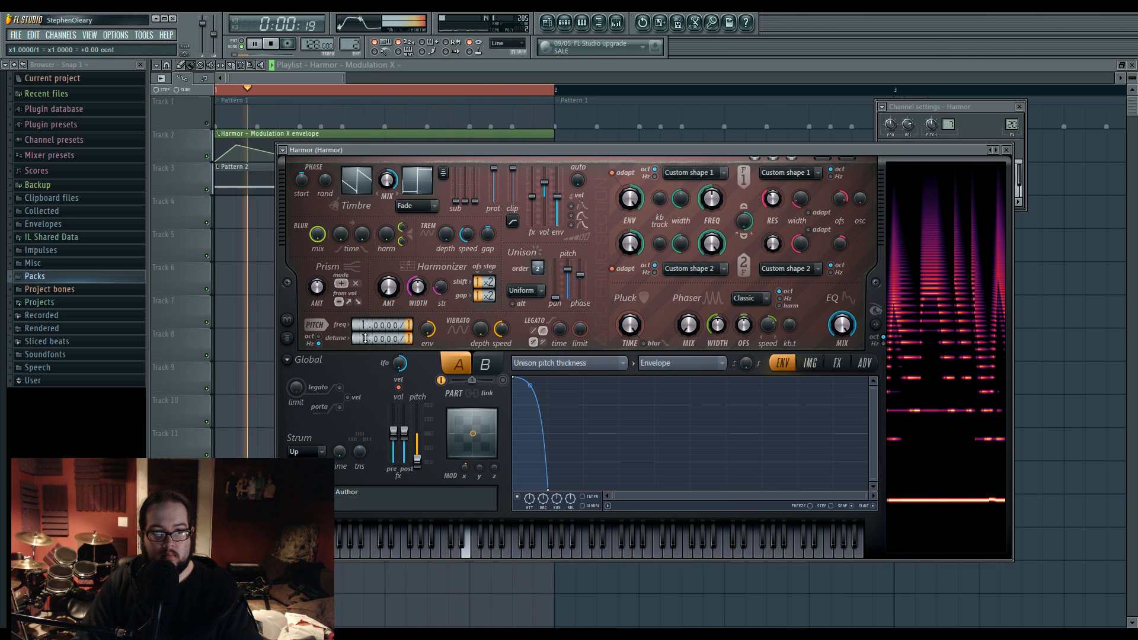
{"action": "key", "text": "space"}
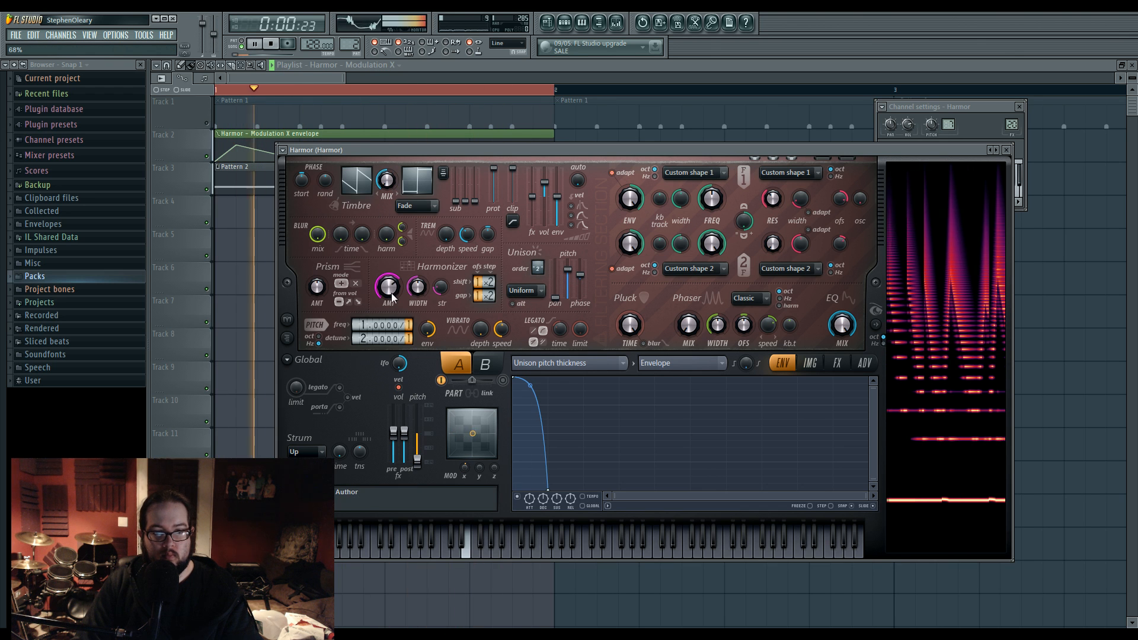
{"action": "left_click_drag", "start_coordinate": [392, 293], "coordinate": [392, 282]}
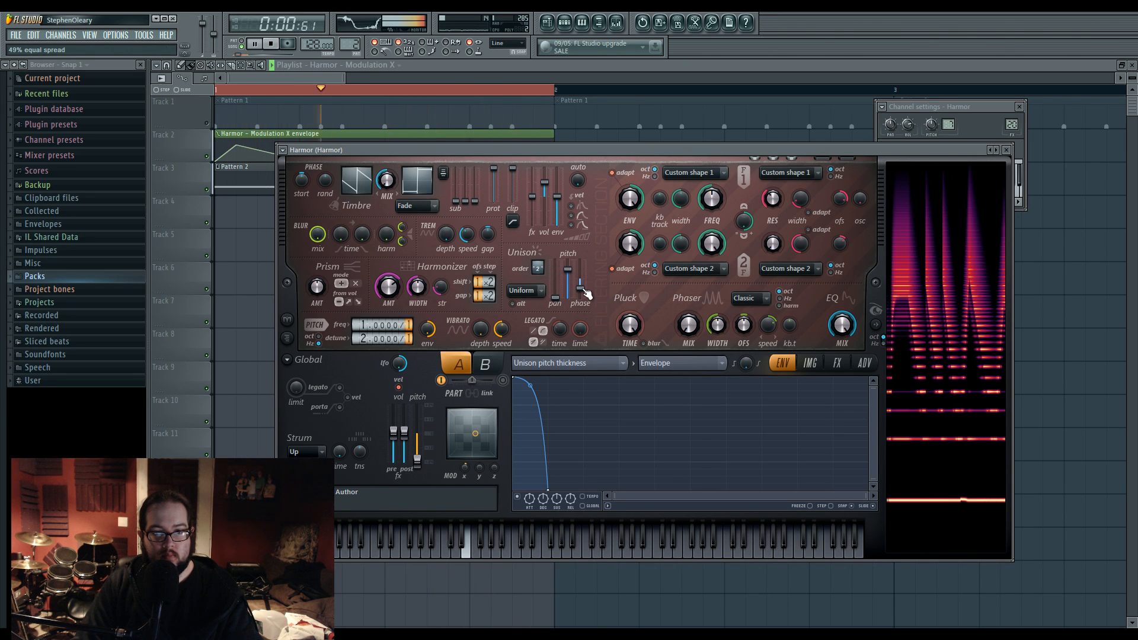
{"action": "left_click_drag", "start_coordinate": [584, 291], "coordinate": [584, 273]}
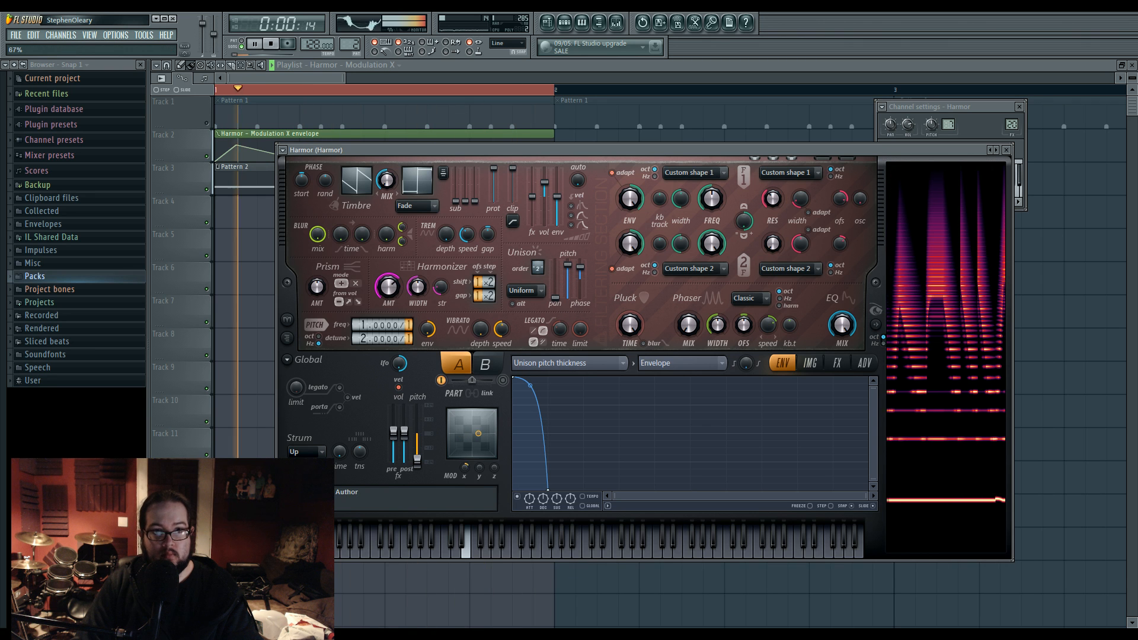
{"action": "scroll", "coordinate": [393, 292], "scroll_direction": "down", "scroll_amount": 10}
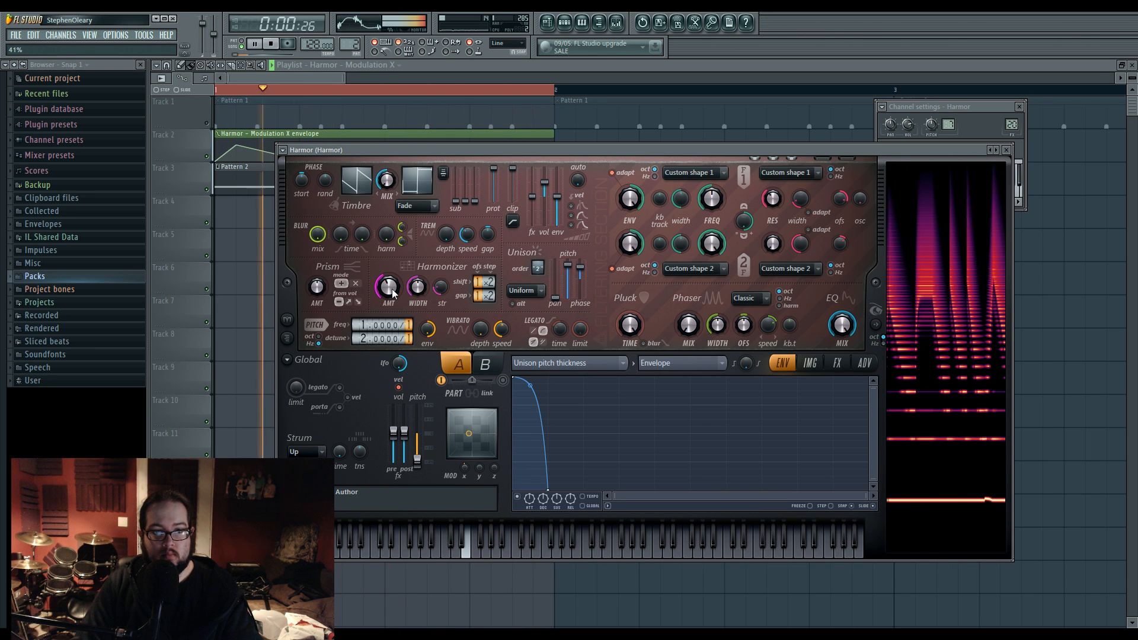
{"action": "key", "text": "space"}
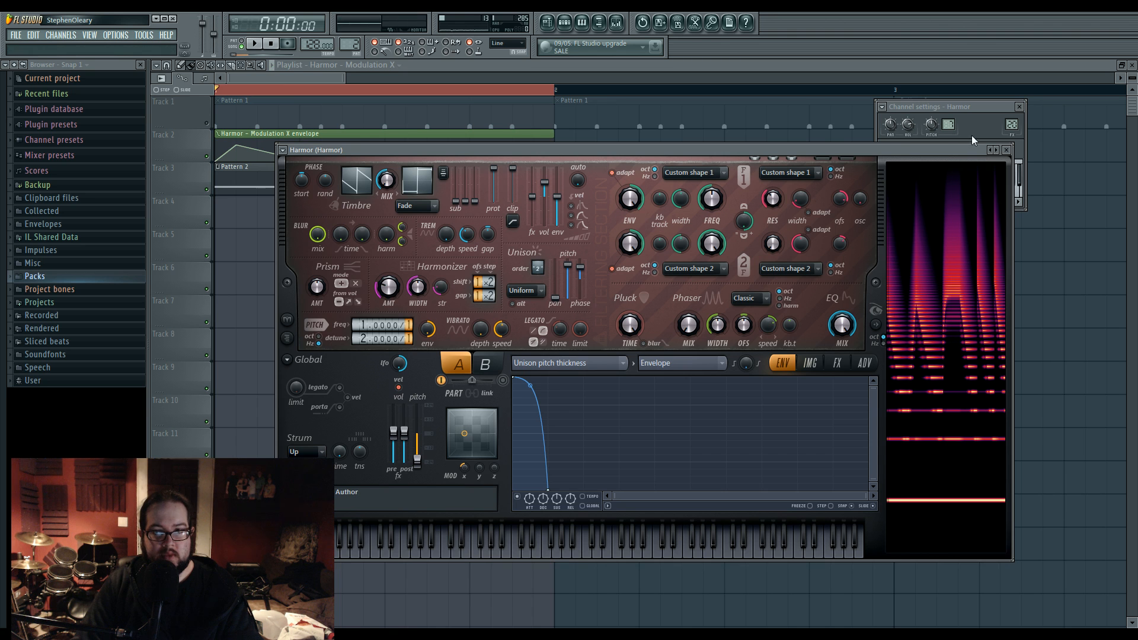
Step: Open Harmor's mixer track, Bass 1, and load Fruity Parametric EQ 2 in its first effect slot
{"action": "left_click", "coordinate": [972, 140]}
{"action": "double_click", "coordinate": [1011, 124]}
{"action": "key", "text": "space"}
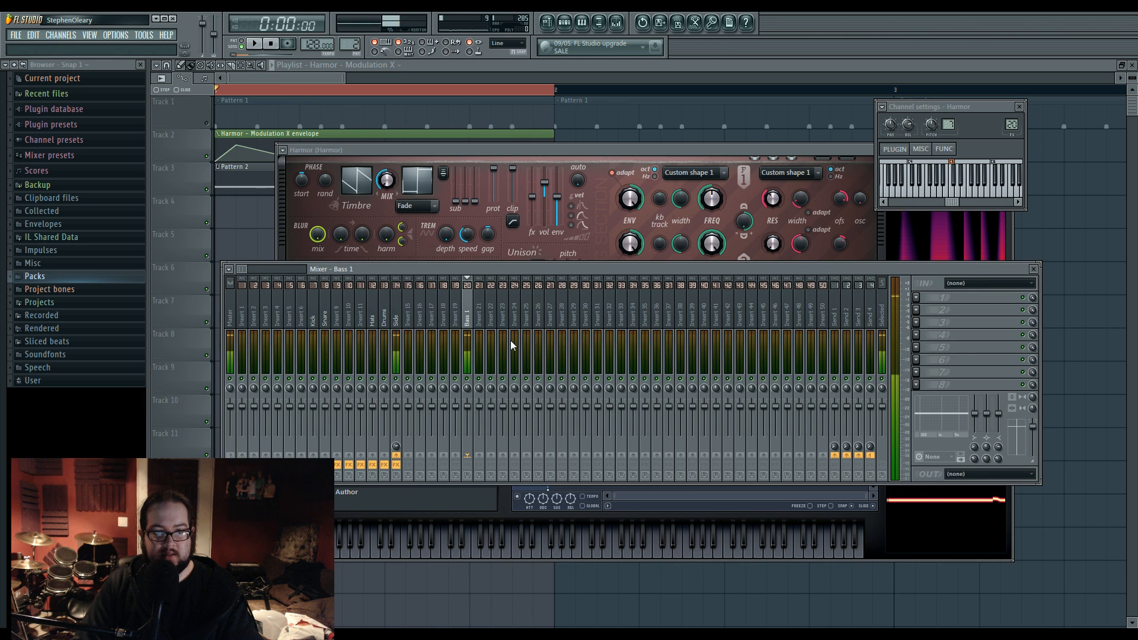
{"action": "key", "text": "space"}
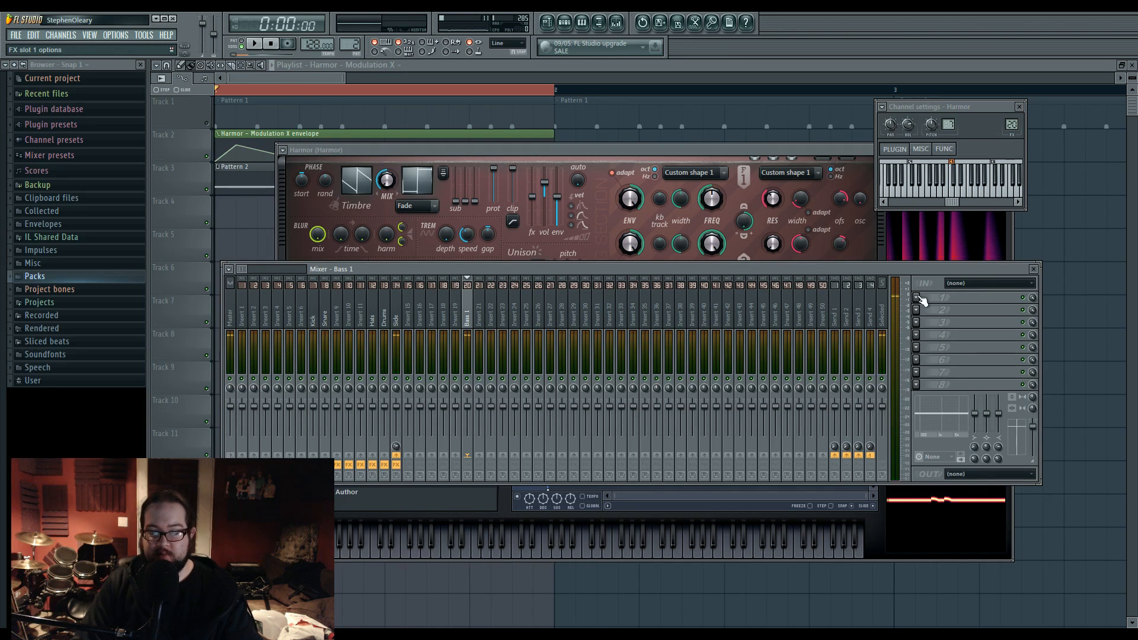
{"action": "left_click", "coordinate": [917, 298]}
{"action": "left_click", "coordinate": [1015, 376]}
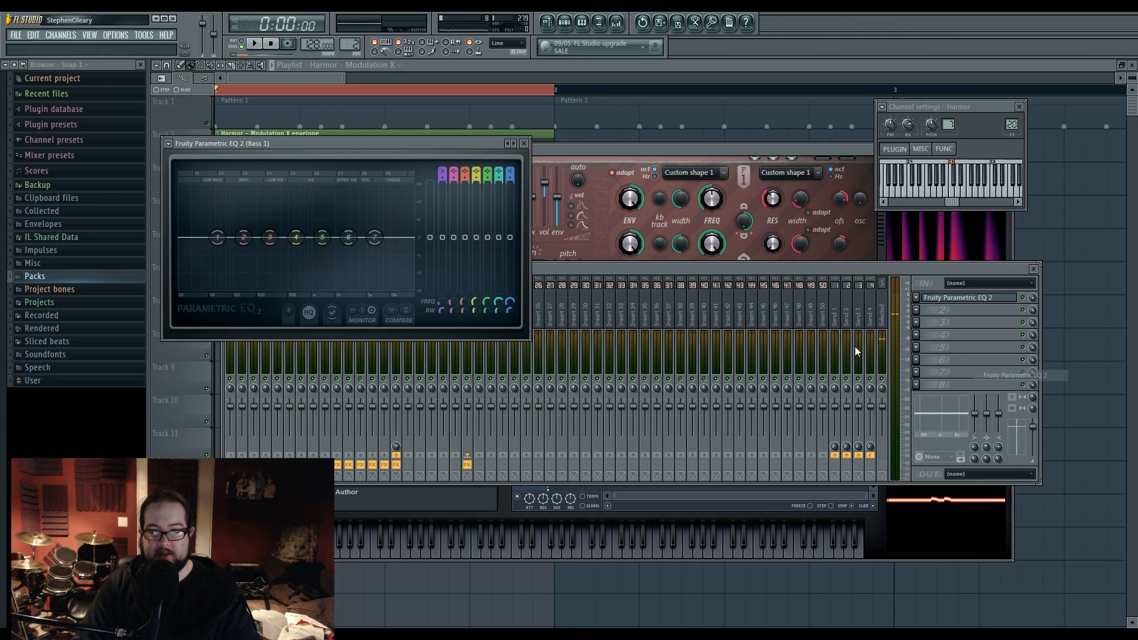
Step: During playback, boost EQ band 5 by about 6 dB in the treble, cut band 4 just below it, and dip band 3 slightly
{"action": "key", "text": "space"}
{"action": "left_click_drag", "start_coordinate": [414, 215], "coordinate": [384, 219]}
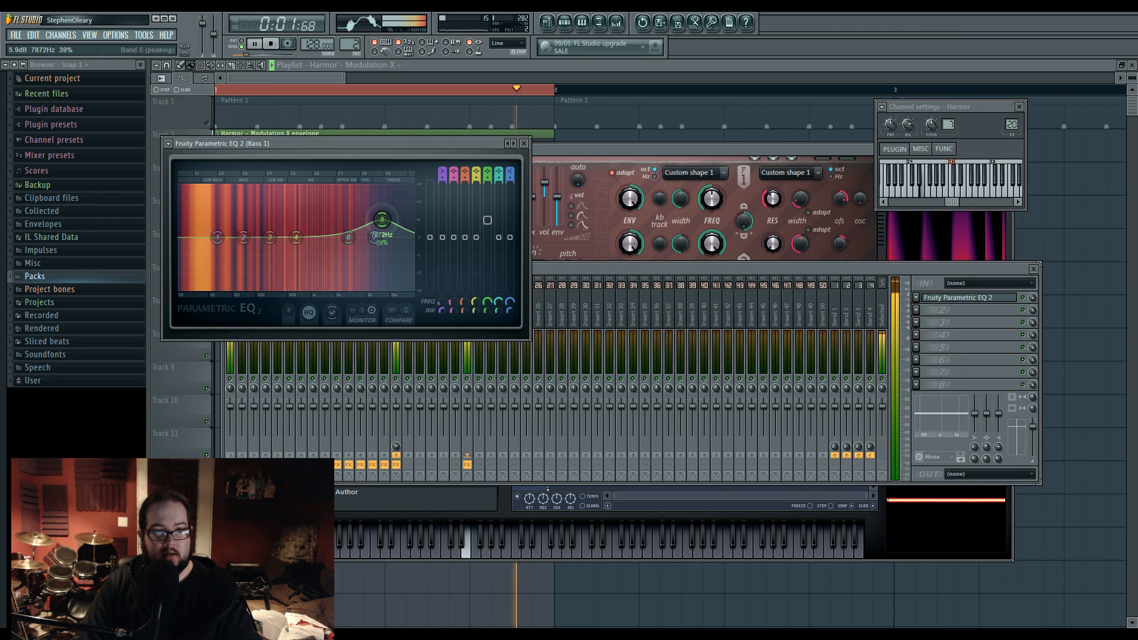
{"action": "left_click_drag", "start_coordinate": [296, 237], "coordinate": [346, 254]}
{"action": "left_click_drag", "start_coordinate": [383, 219], "coordinate": [392, 218]}
{"action": "left_click_drag", "start_coordinate": [346, 254], "coordinate": [349, 250]}
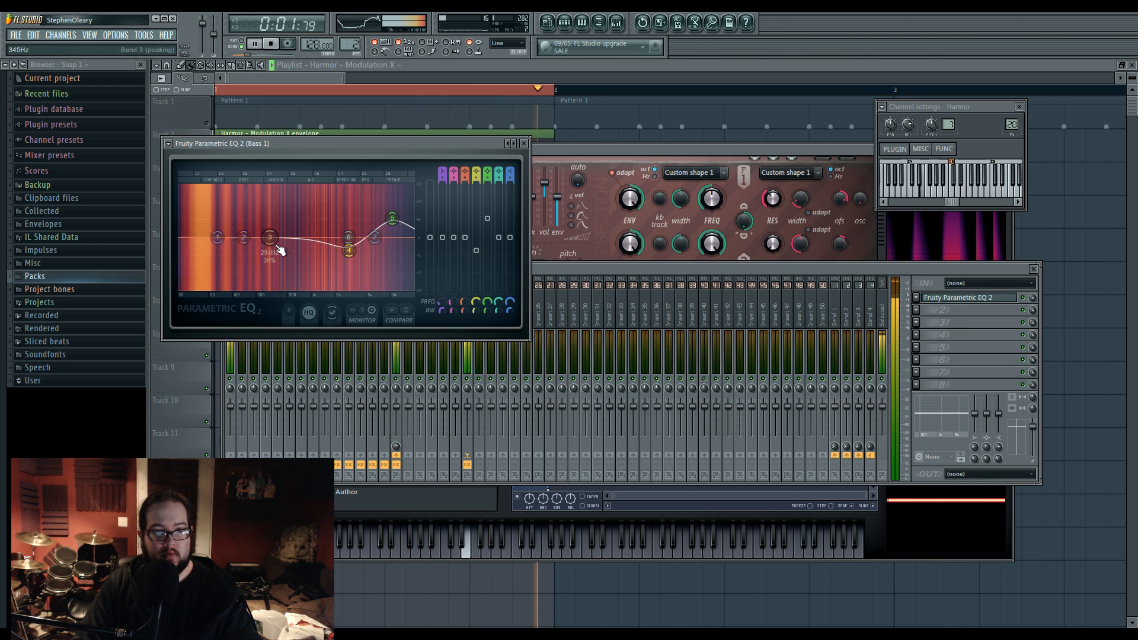
{"action": "left_click_drag", "start_coordinate": [270, 237], "coordinate": [265, 241]}
{"action": "key", "text": "space"}
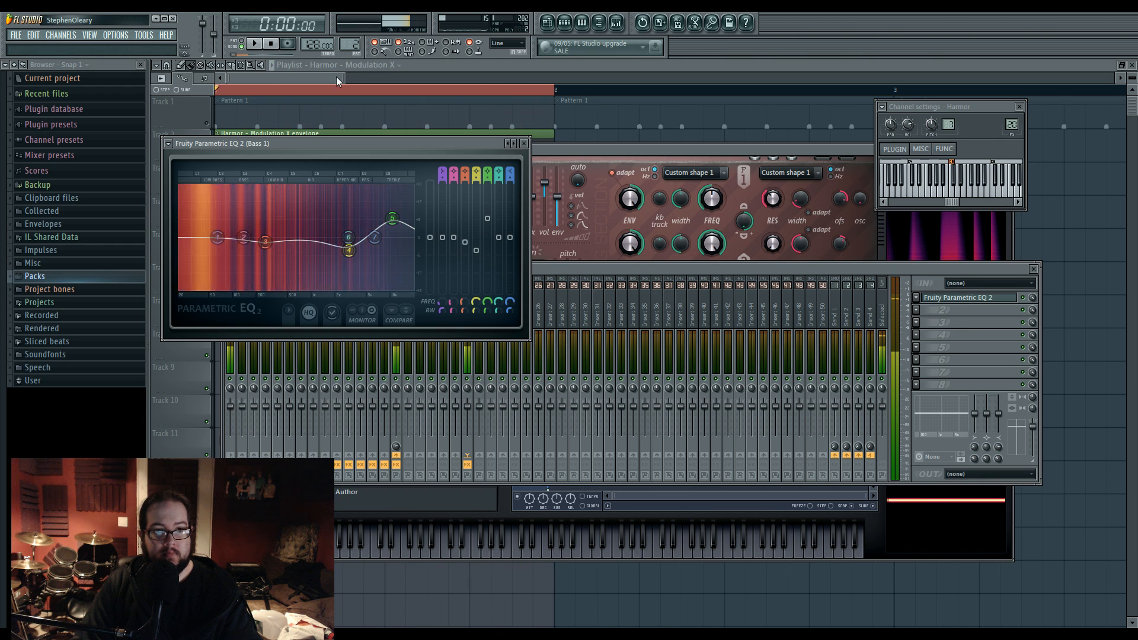
Step: Try the long Harmor bass note in Pattern 2 at G4 in the piano roll and audition it
{"action": "left_click", "coordinate": [565, 24]}
{"action": "key", "text": "F7"}
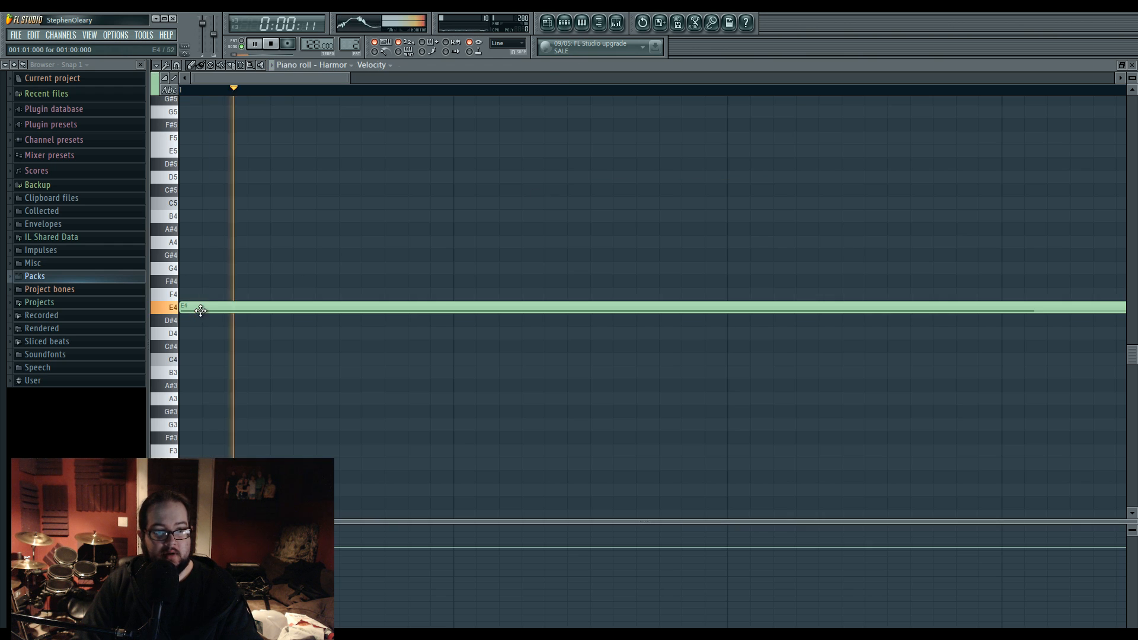
{"action": "key", "text": "space"}
{"action": "key", "text": "space"}
{"action": "left_click_drag", "start_coordinate": [201, 311], "coordinate": [237, 267]}
{"action": "scroll", "coordinate": [211, 246], "scroll_direction": "down", "scroll_amount": 3}
{"action": "key", "text": "space"}
{"action": "key", "text": "space"}
{"action": "key", "text": "space"}
{"action": "key", "text": "space"}
{"action": "key", "text": "space"}
{"action": "key", "text": "space"}
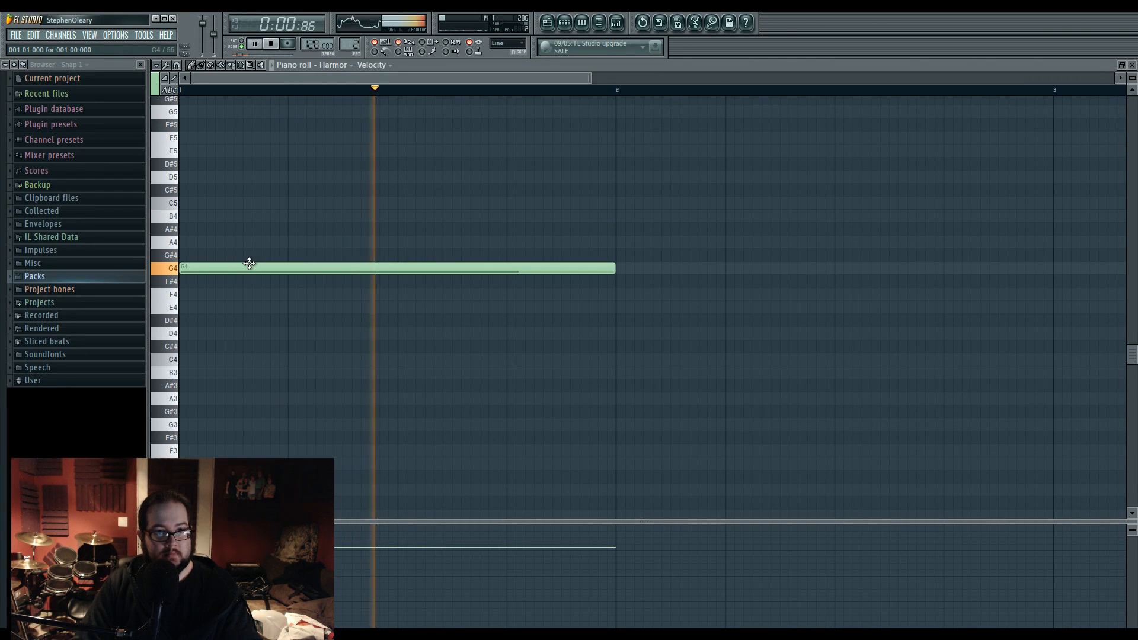
Step: Audition Pattern 2 again and move the long bass note back down to E4
{"action": "key", "text": "F6"}
{"action": "key", "text": "space"}
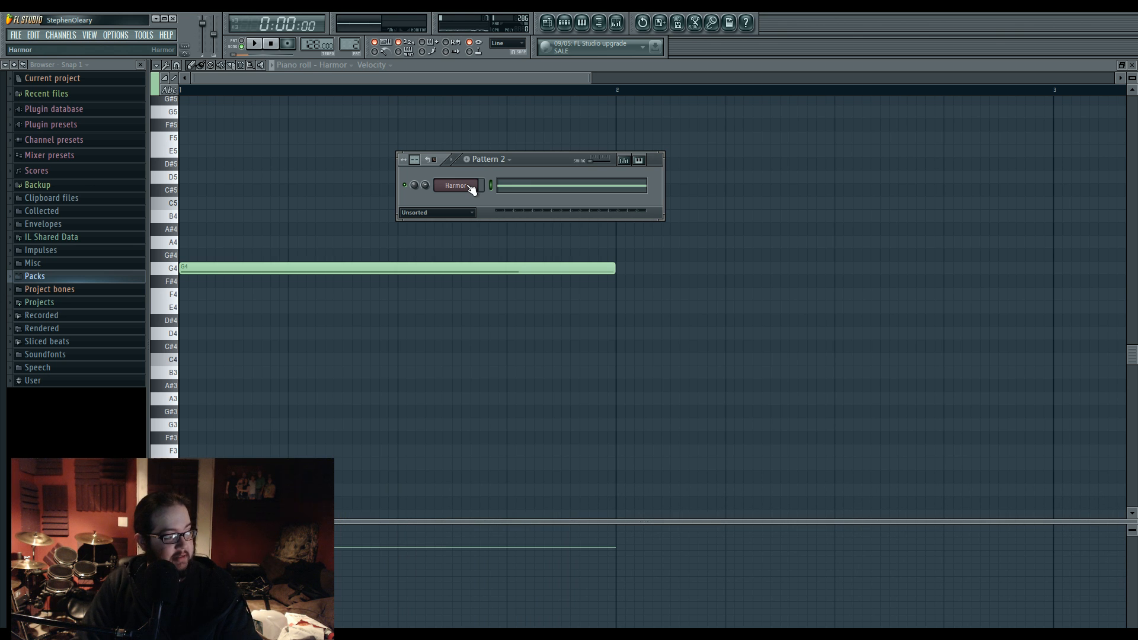
{"action": "key", "text": "space"}
{"action": "key", "text": "F6"}
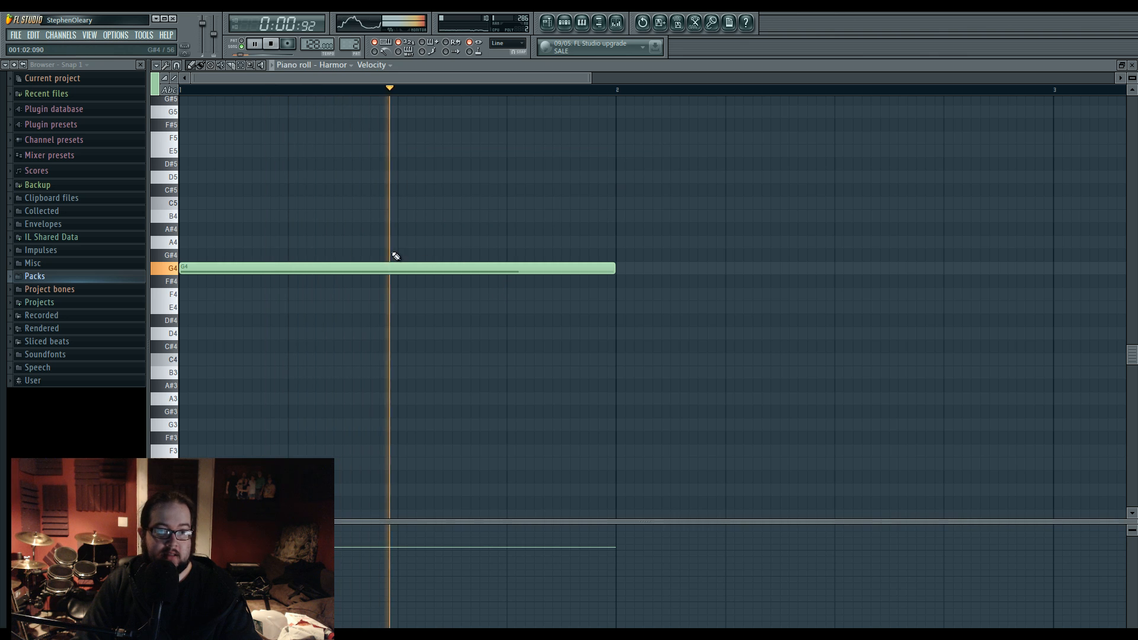
{"action": "left_click_drag", "start_coordinate": [393, 268], "coordinate": [374, 305]}
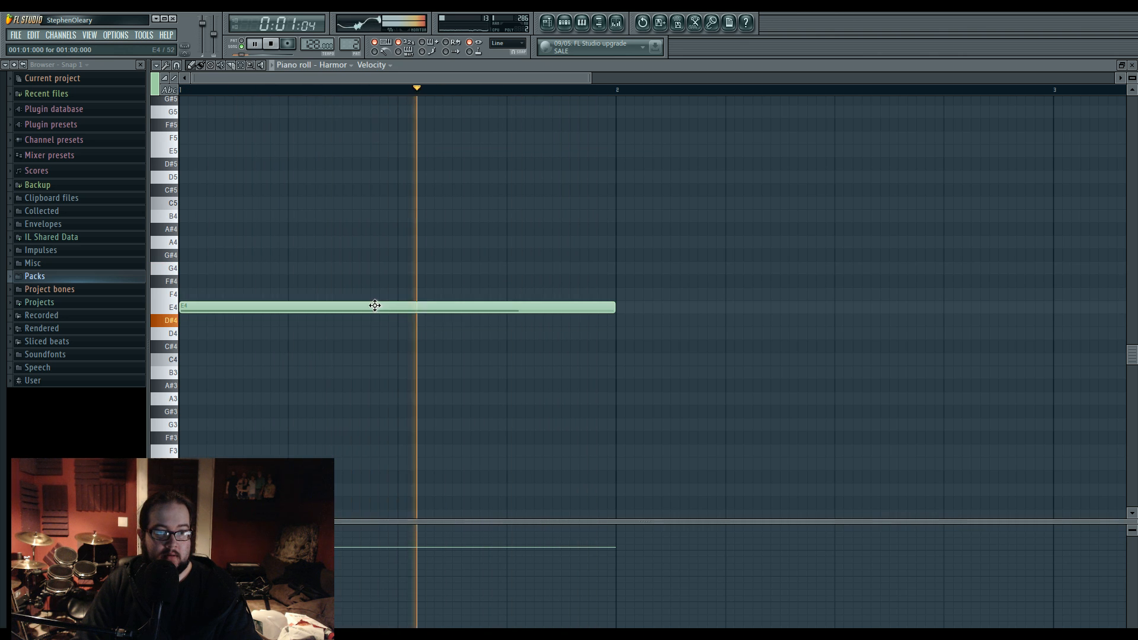
Step: Reopen Harmor's piano roll from Pattern 2 and move the long bass note to F4, auditioning the loop
{"action": "left_click", "coordinate": [562, 26]}
{"action": "left_click", "coordinate": [562, 26]}
{"action": "left_click", "coordinate": [562, 26]}
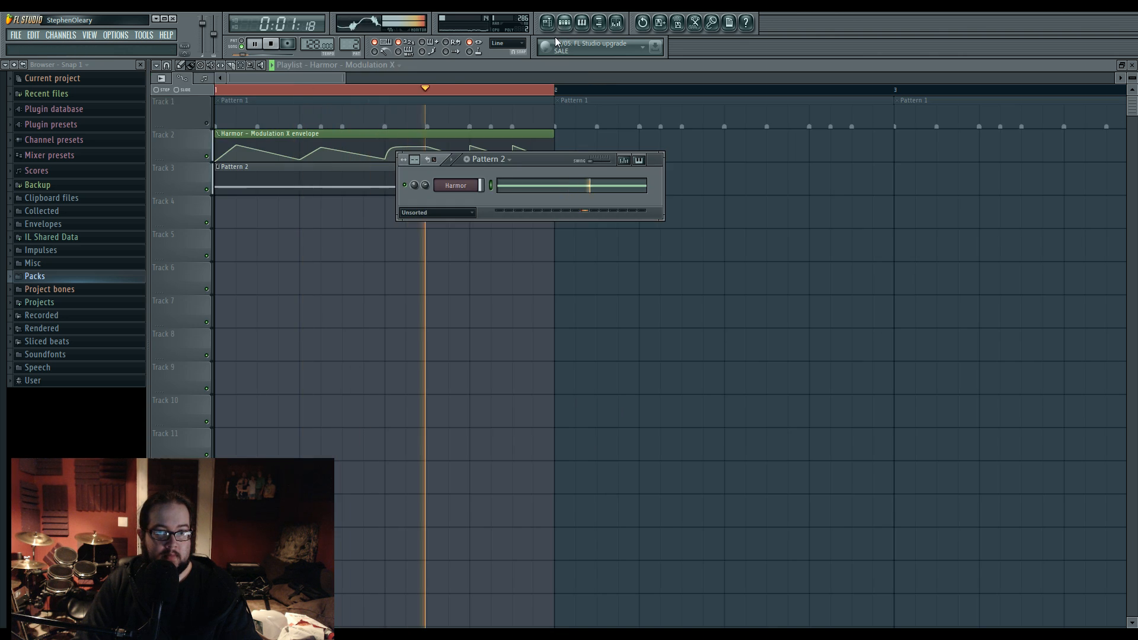
{"action": "left_click", "coordinate": [513, 194]}
{"action": "mouse_move", "coordinate": [231, 309]}
{"action": "left_mouse_down"}
{"action": "mouse_move", "coordinate": [235, 263]}
{"action": "mouse_move", "coordinate": [231, 294]}
{"action": "left_mouse_up"}
{"action": "scroll", "coordinate": [237, 268], "scroll_direction": "down", "scroll_amount": 3}
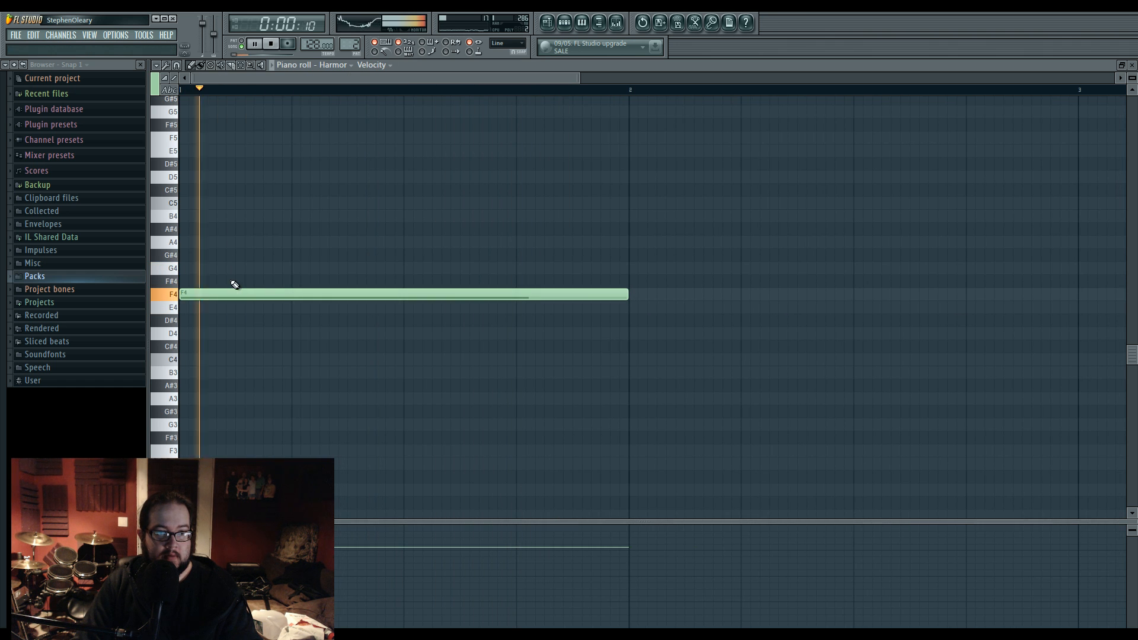
{"action": "key", "text": "space"}
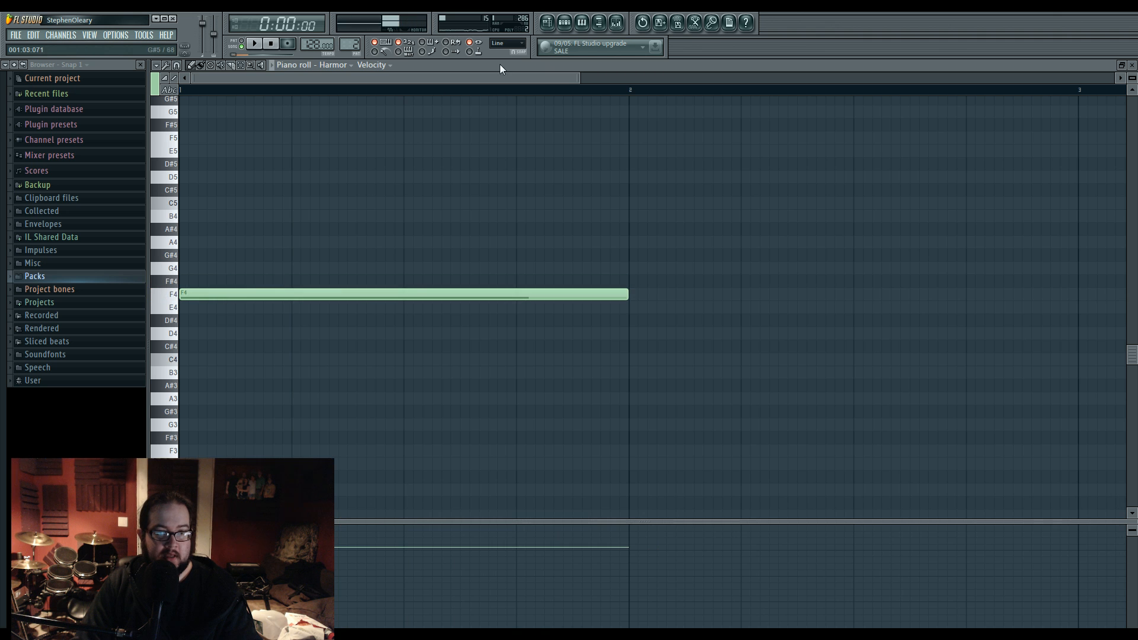
Step: Return to the playlist and audition the bass loop together with its Modulation X automation clip
{"action": "left_click", "coordinate": [548, 22]}
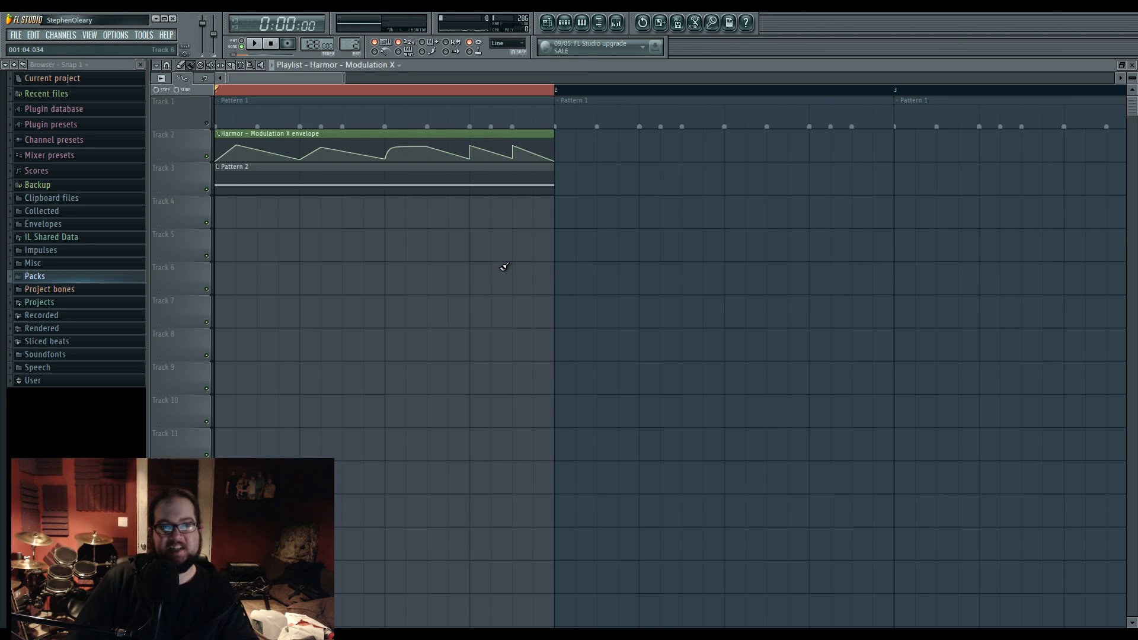
{"action": "scroll", "coordinate": [504, 266], "scroll_direction": "down", "scroll_amount": 4}
{"action": "key", "text": "space"}
{"action": "left_click", "coordinate": [564, 24]}
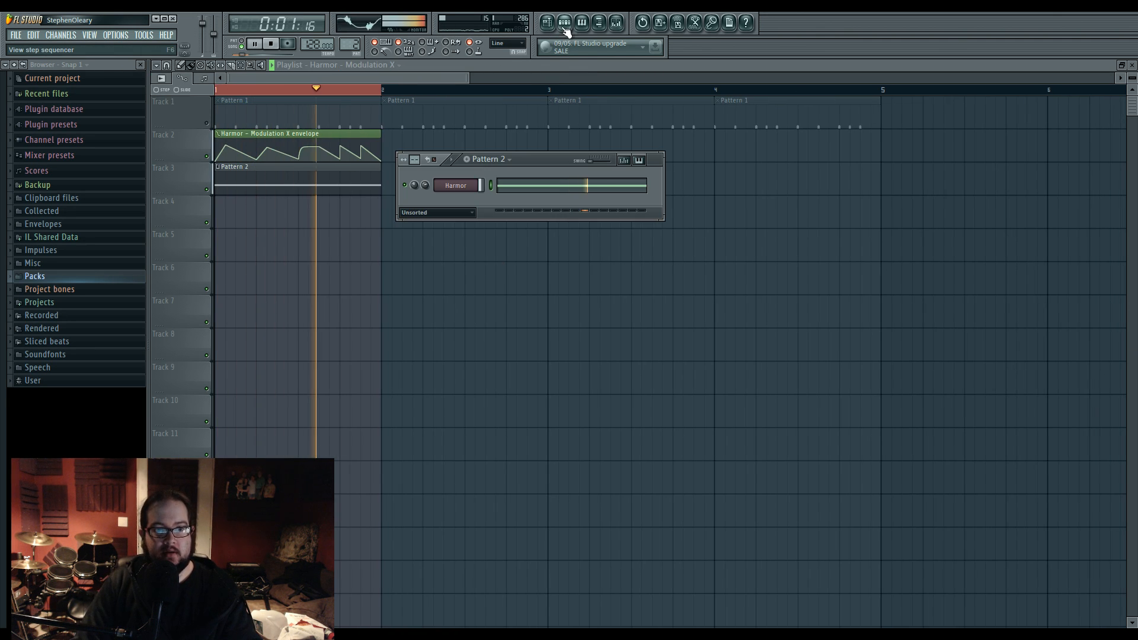
{"action": "left_click", "coordinate": [263, 152]}
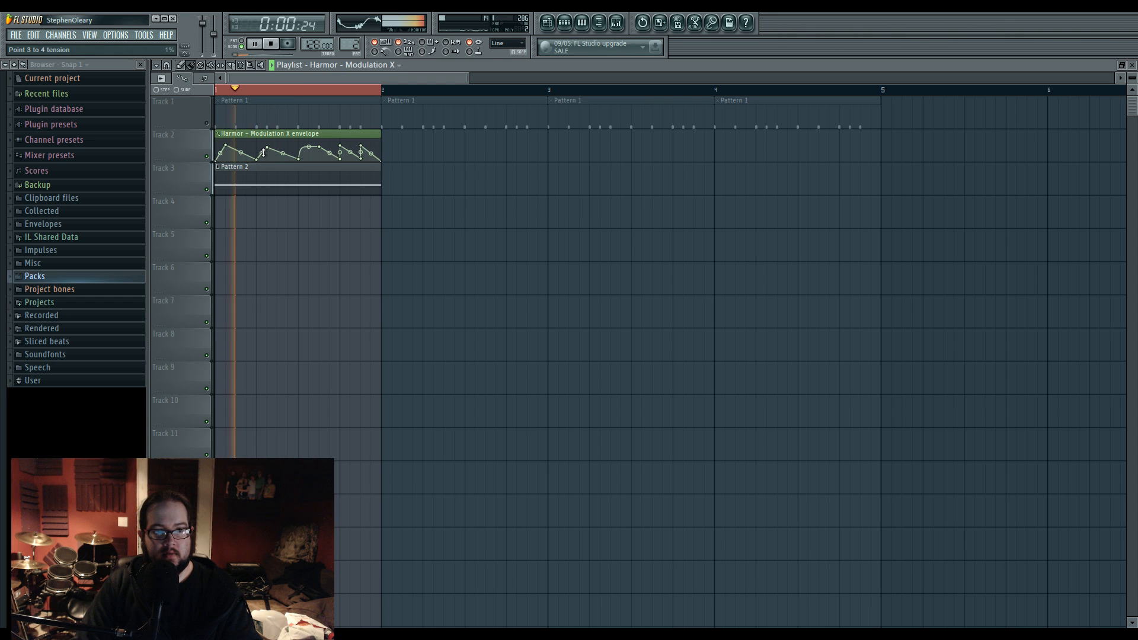
Step: Redraw Harmor's Filter shape 1 as a fall to zero left of center, a vertical jump to maximum, and a short plateau before the final slope
{"action": "left_click", "coordinate": [564, 24]}
{"action": "key", "text": "space"}
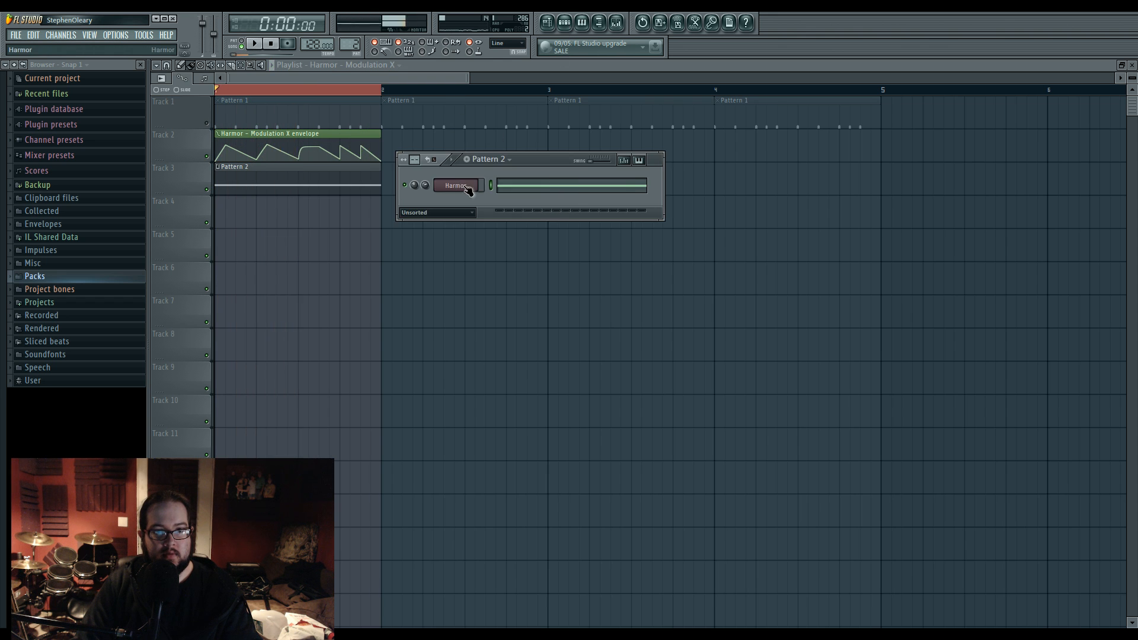
{"action": "left_click", "coordinate": [466, 188]}
{"action": "left_click", "coordinate": [706, 173]}
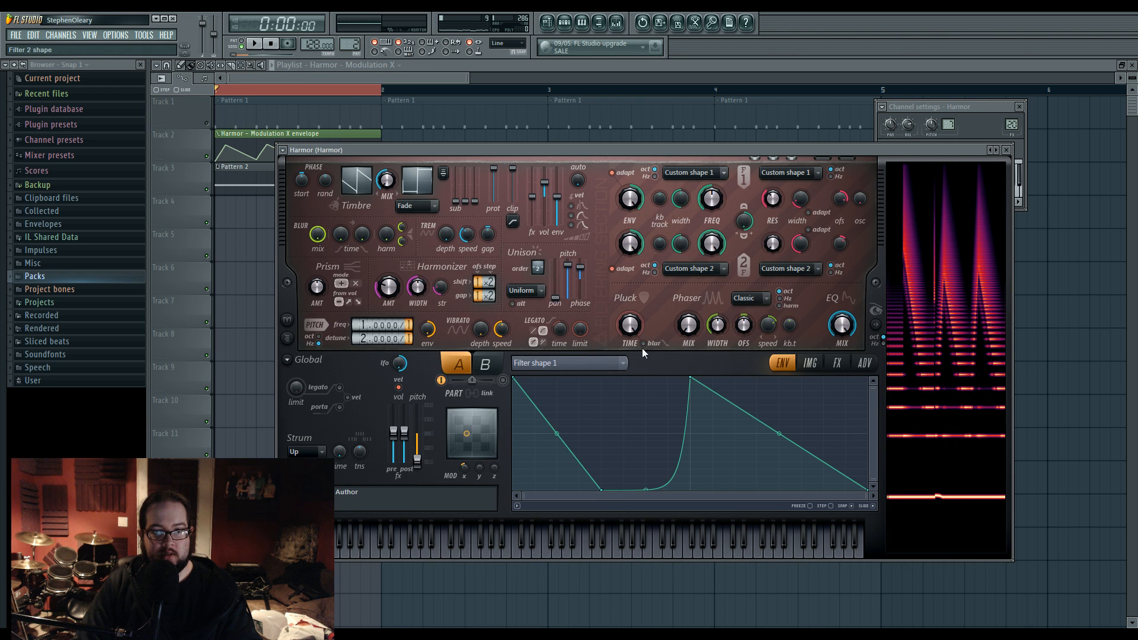
{"action": "key", "text": "space"}
{"action": "left_click_drag", "start_coordinate": [604, 489], "coordinate": [689, 494]}
{"action": "right_click", "coordinate": [692, 392]}
{"action": "left_click_drag", "start_coordinate": [694, 392], "coordinate": [690, 368]}
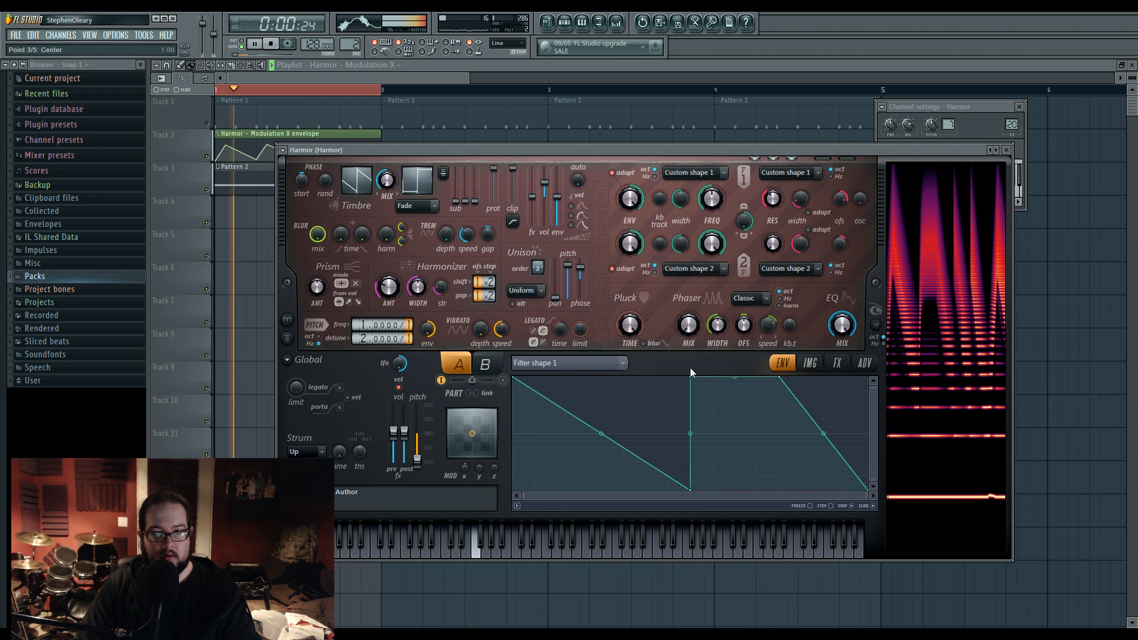
{"action": "left_click_drag", "start_coordinate": [693, 490], "coordinate": [624, 491]}
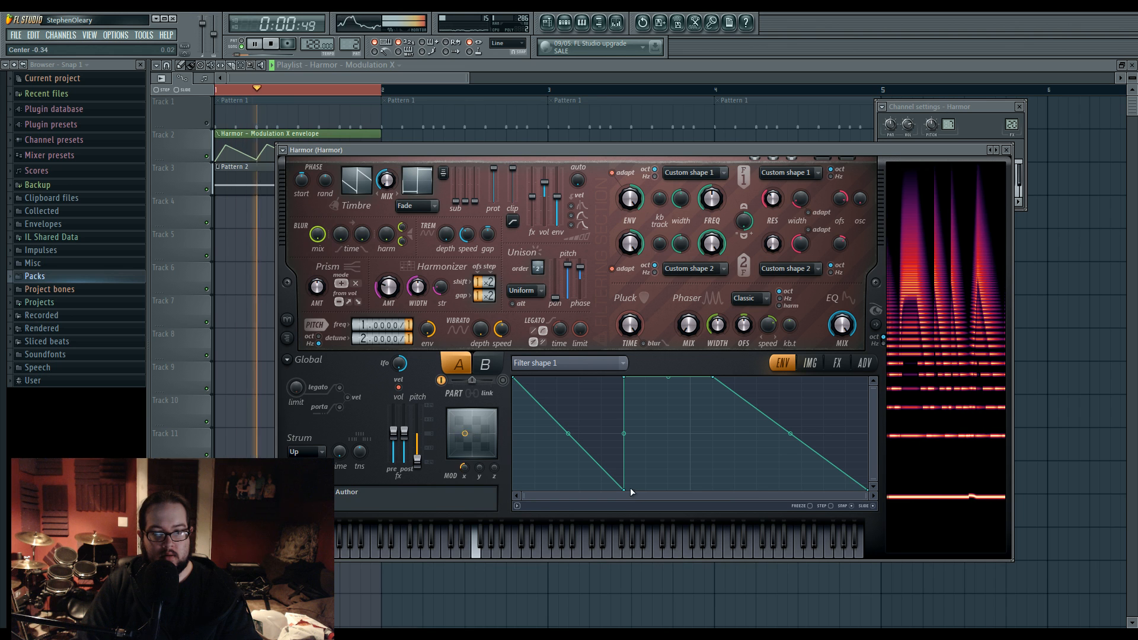
Step: Rework Filter shape 1 by dropping its plateau to zero, moving the notch and vertical jump just right of center, and bowing the initial fall upward
{"action": "left_click_drag", "start_coordinate": [713, 379], "coordinate": [716, 492]}
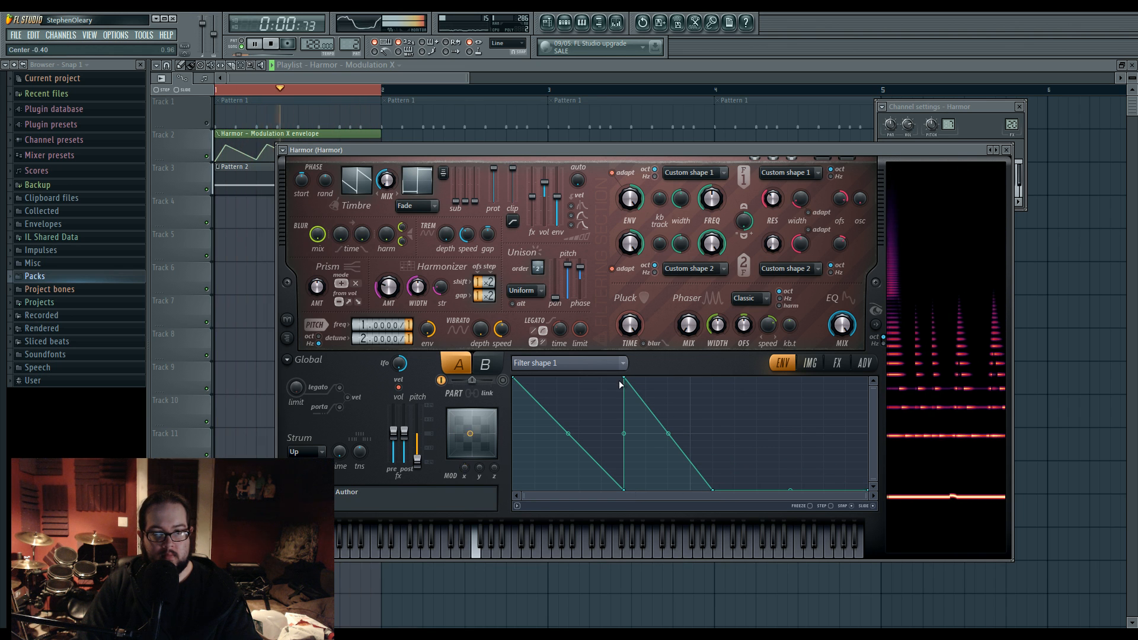
{"action": "mouse_move", "coordinate": [634, 378]}
{"action": "left_mouse_down"}
{"action": "mouse_move", "coordinate": [691, 377]}
{"action": "mouse_move", "coordinate": [624, 379]}
{"action": "left_mouse_up"}
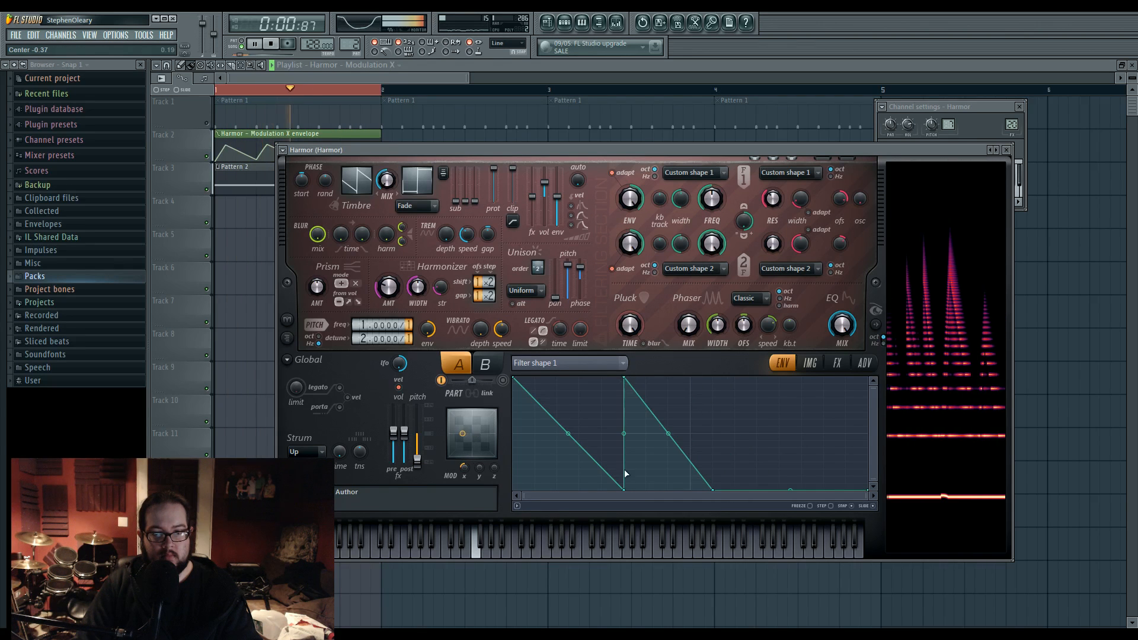
{"action": "left_click_drag", "start_coordinate": [628, 487], "coordinate": [688, 490]}
{"action": "left_click_drag", "start_coordinate": [625, 457], "coordinate": [624, 409]}
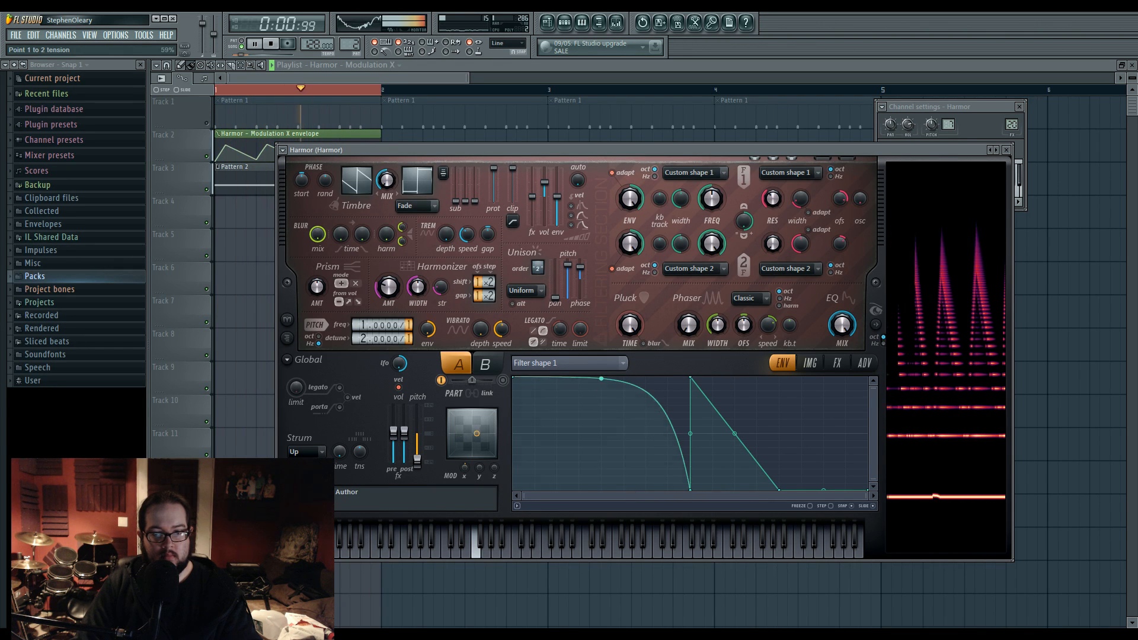
{"action": "mouse_move", "coordinate": [692, 490]}
{"action": "left_mouse_down"}
{"action": "mouse_move", "coordinate": [780, 491]}
{"action": "mouse_move", "coordinate": [690, 489]}
{"action": "left_mouse_up"}
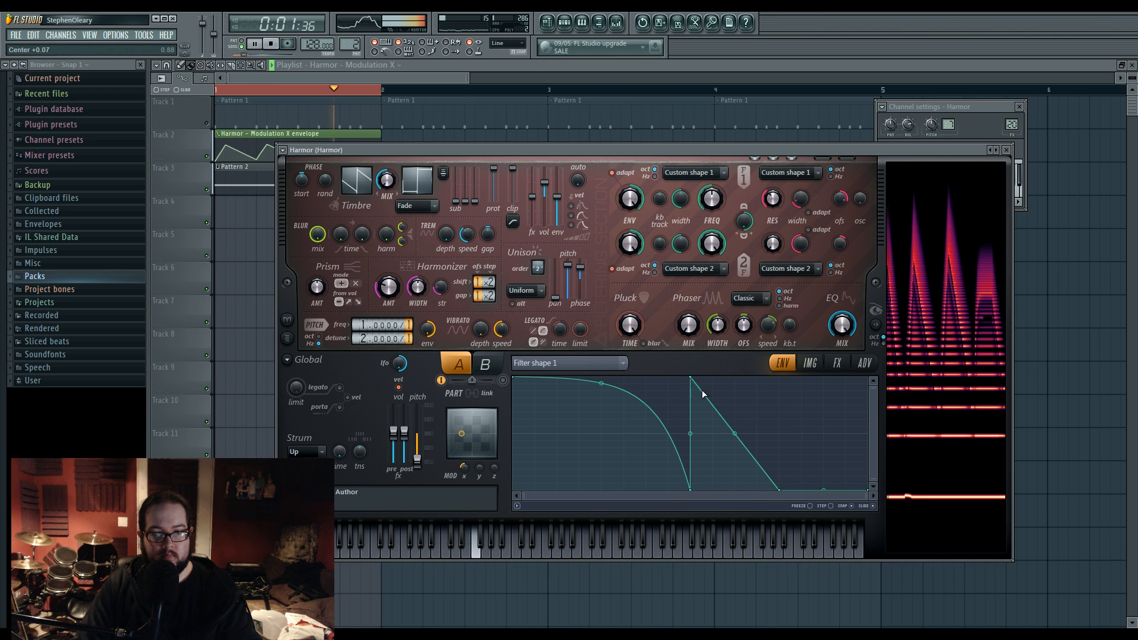
Step: Shift the Filter shape 1 peak right of the notch to make a sloped rise, and lift the tail point slightly above zero
{"action": "left_click_drag", "start_coordinate": [694, 378], "coordinate": [757, 378]}
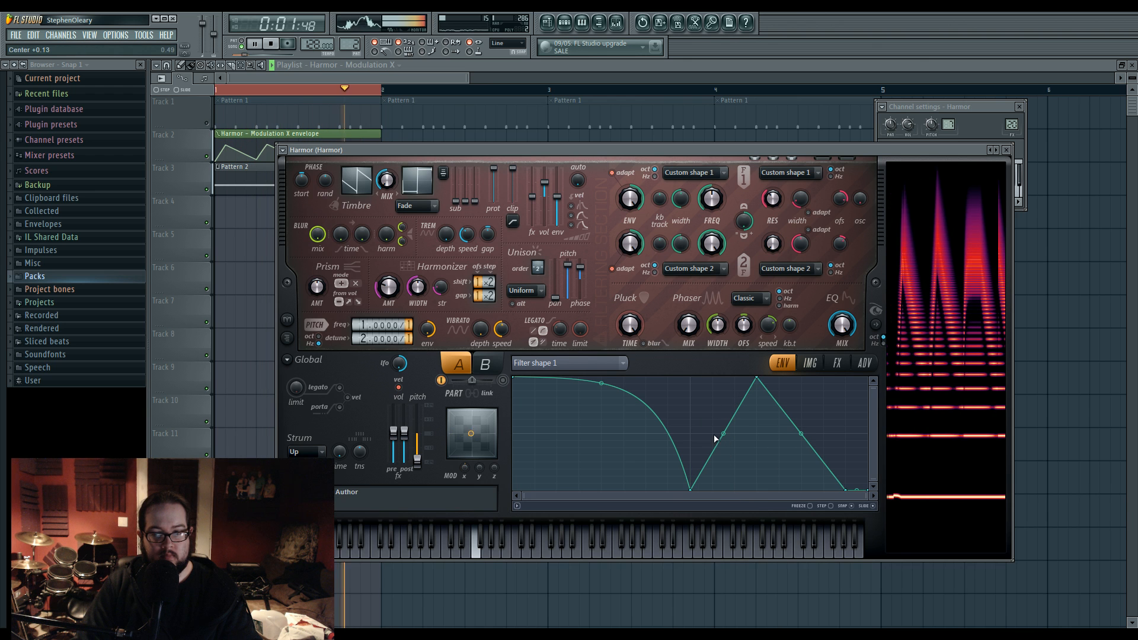
{"action": "mouse_move", "coordinate": [846, 488]}
{"action": "left_mouse_down"}
{"action": "mouse_move", "coordinate": [848, 386]}
{"action": "mouse_move", "coordinate": [846, 486]}
{"action": "left_mouse_up"}
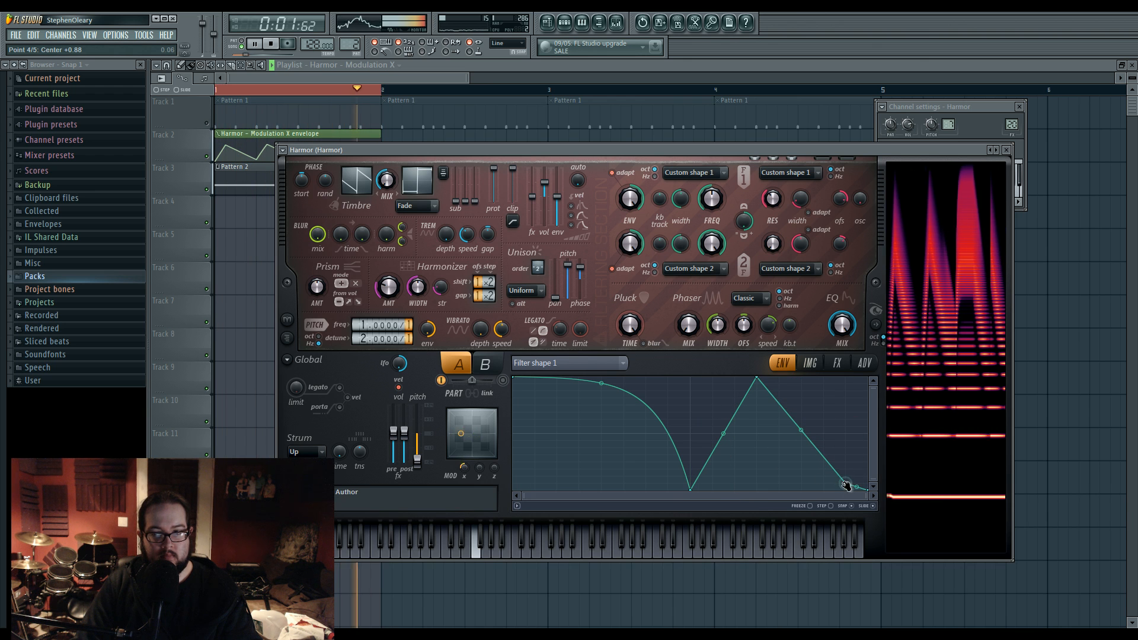
{"action": "left_click_drag", "start_coordinate": [758, 378], "coordinate": [748, 378]}
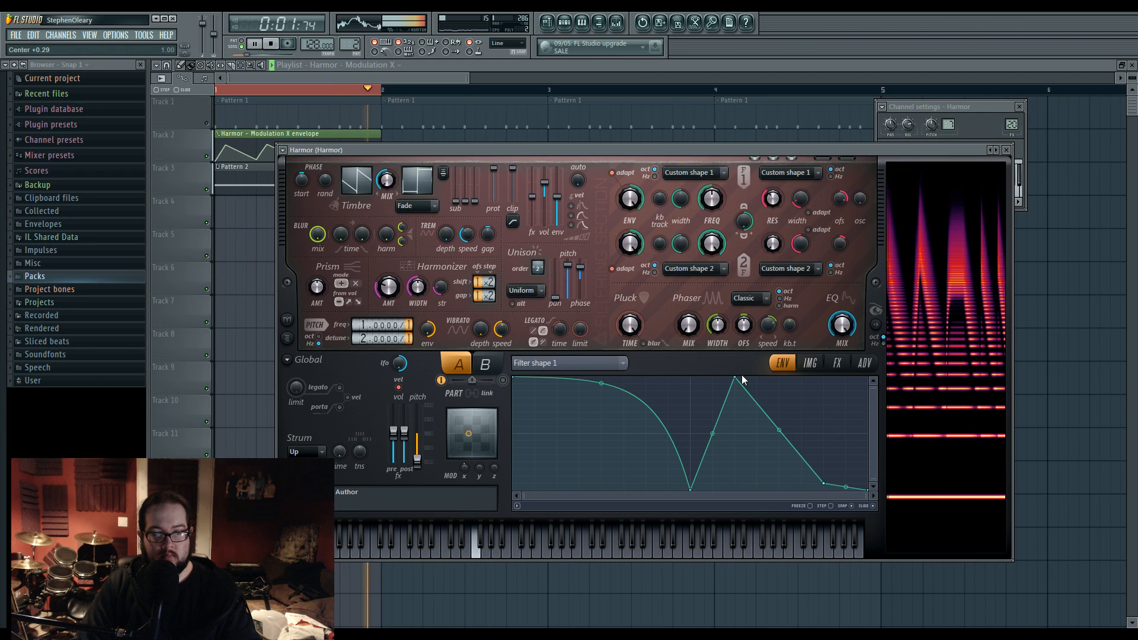
Step: Check Harmor's effects settings and adjust the unison order, pitch thickness and phase while auditioning the loop
{"action": "left_click", "coordinate": [837, 364]}
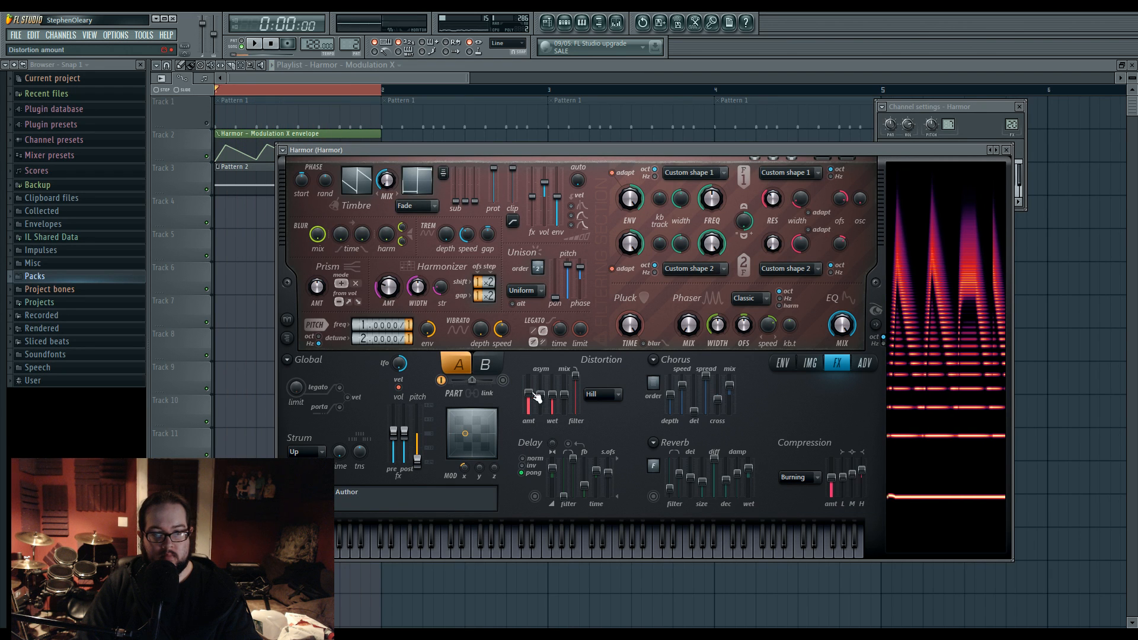
{"action": "key", "text": "space"}
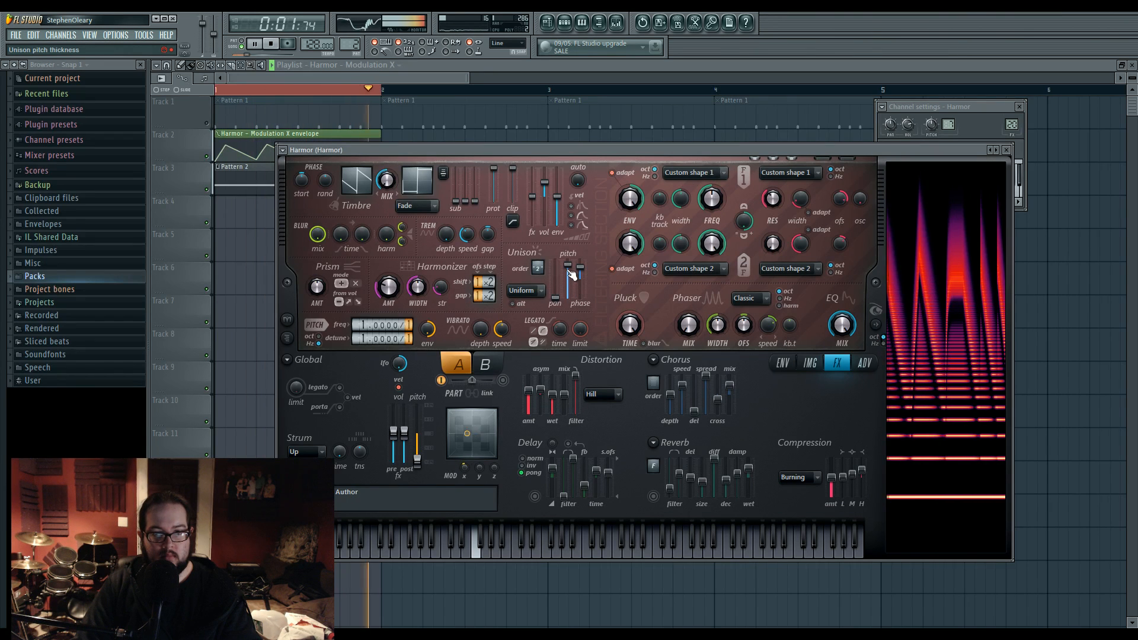
{"action": "key", "text": "space"}
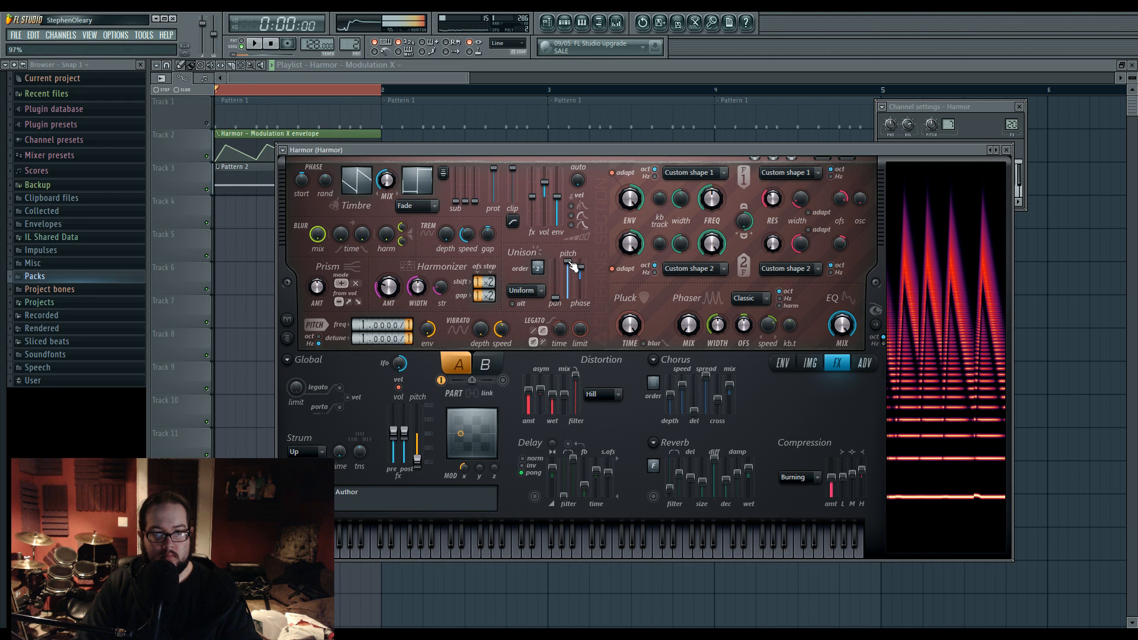
{"action": "key", "text": "space"}
{"action": "left_click_drag", "start_coordinate": [538, 268], "coordinate": [568, 268]}
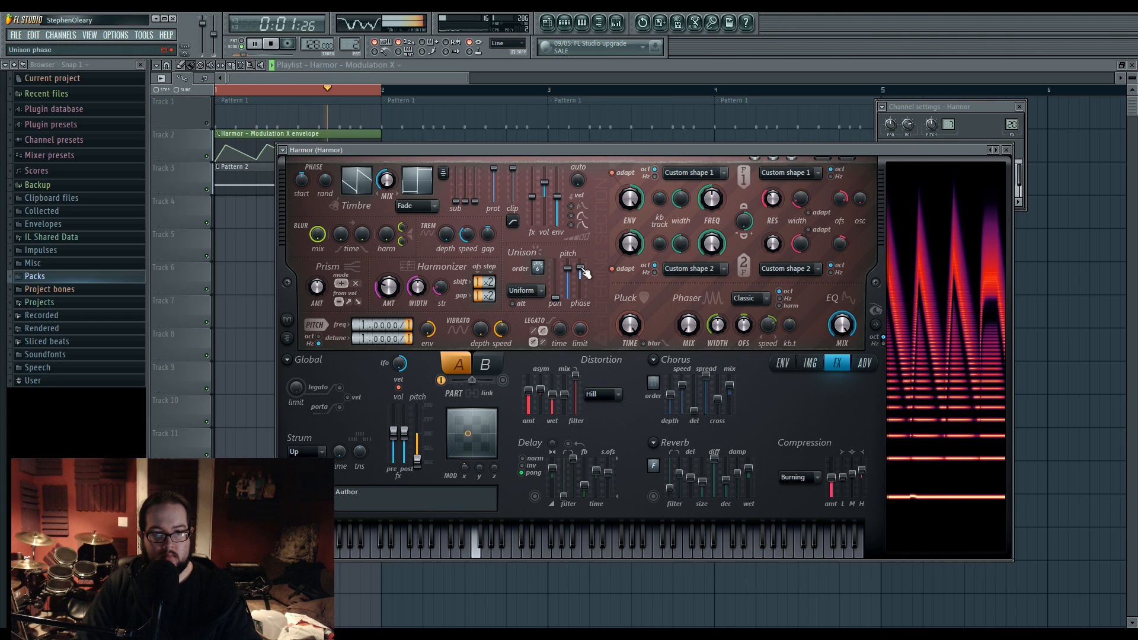
{"action": "mouse_move", "coordinate": [581, 275]}
{"action": "left_mouse_down"}
{"action": "mouse_move", "coordinate": [581, 287]}
{"action": "mouse_move", "coordinate": [581, 271]}
{"action": "left_mouse_up"}
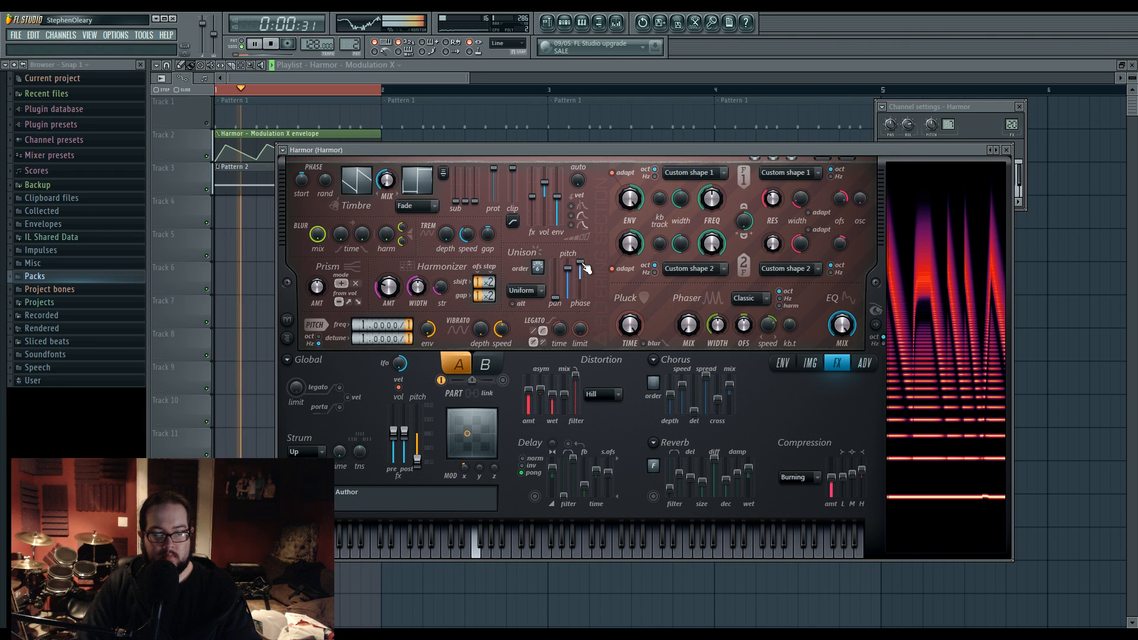
{"action": "key", "text": "space"}
{"action": "key", "text": "space"}
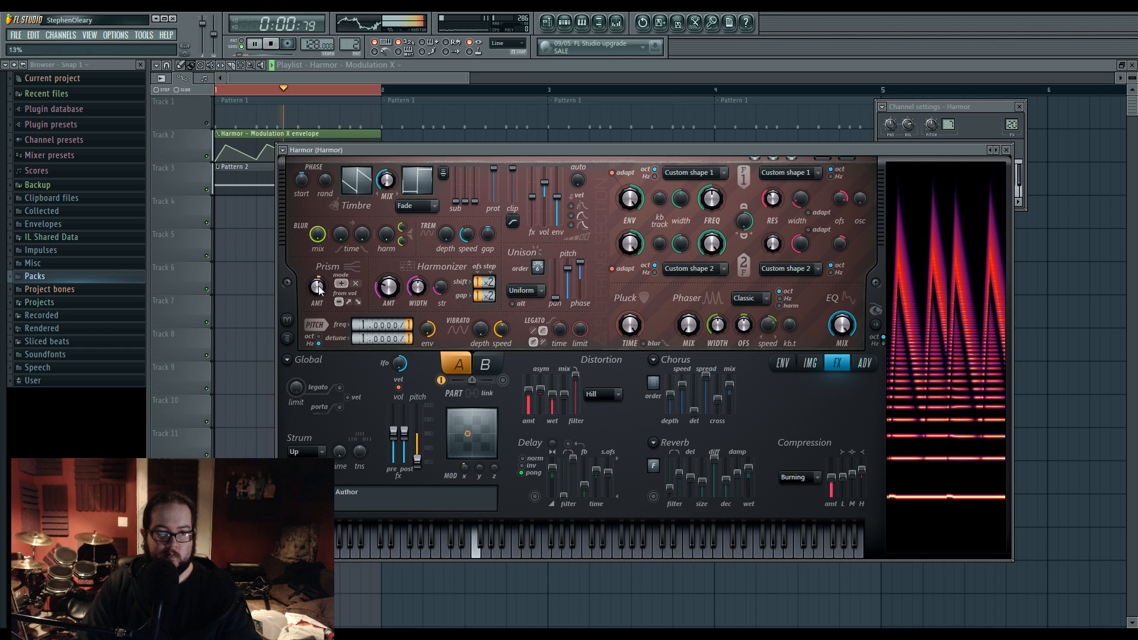
Step: Bring up the Prism amount envelope, enable it, and straighten its falling curve into a nearly linear slope
{"action": "right_click", "coordinate": [319, 287]}
{"action": "left_click", "coordinate": [349, 315]}
{"action": "left_click", "coordinate": [579, 435]}
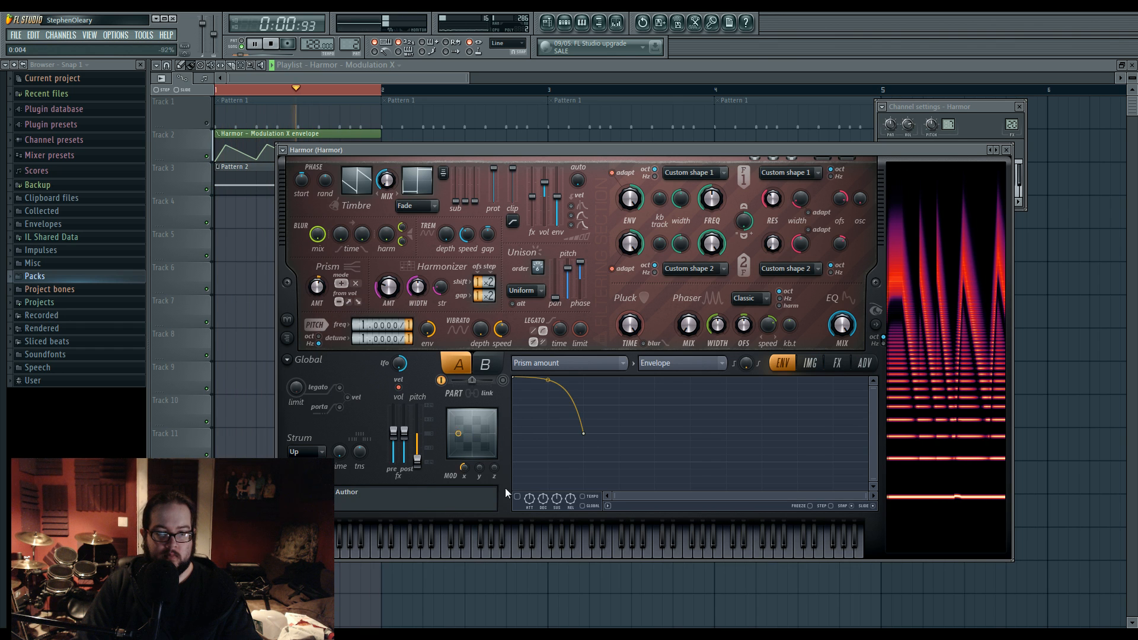
{"action": "left_click", "coordinate": [517, 497]}
{"action": "left_click_drag", "start_coordinate": [551, 383], "coordinate": [550, 407]}
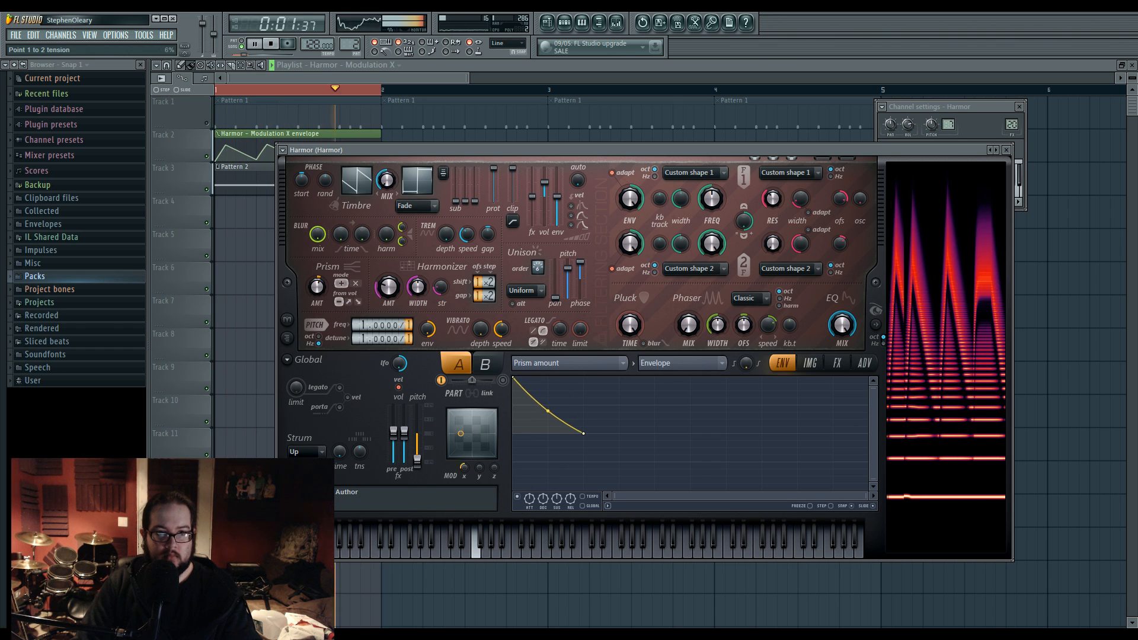
Step: Reshape Filter shape 1 with an earlier notch, a curved rise to a peak near center, and a rounded shoulder that falls steeply
{"action": "left_click", "coordinate": [696, 185]}
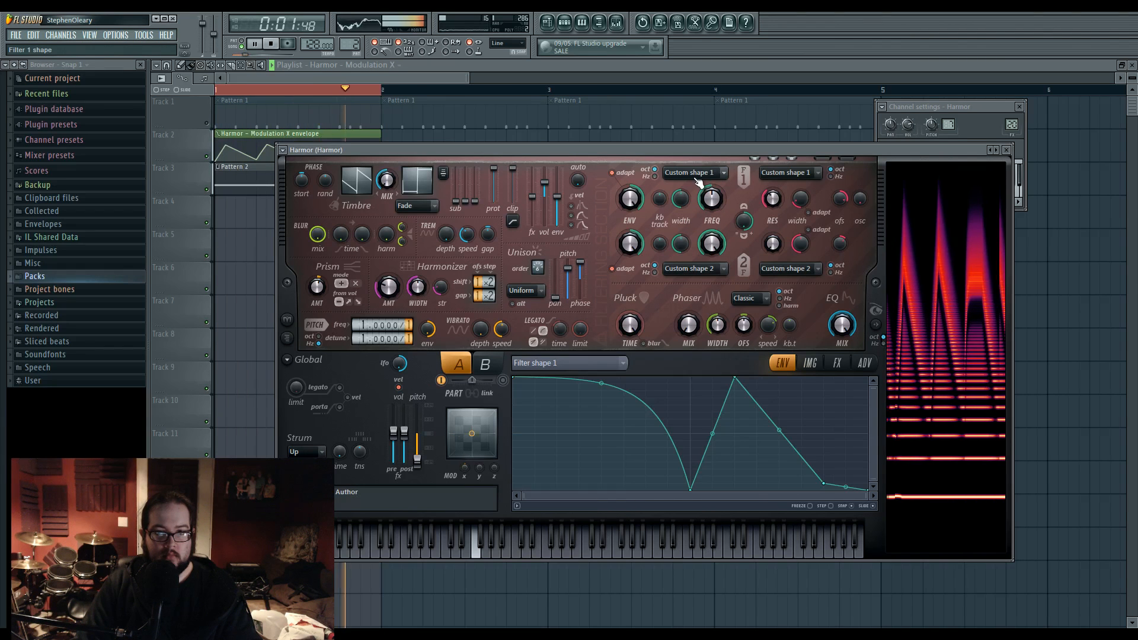
{"action": "left_click_drag", "start_coordinate": [668, 378], "coordinate": [735, 378]}
{"action": "left_click_drag", "start_coordinate": [679, 433], "coordinate": [680, 484]}
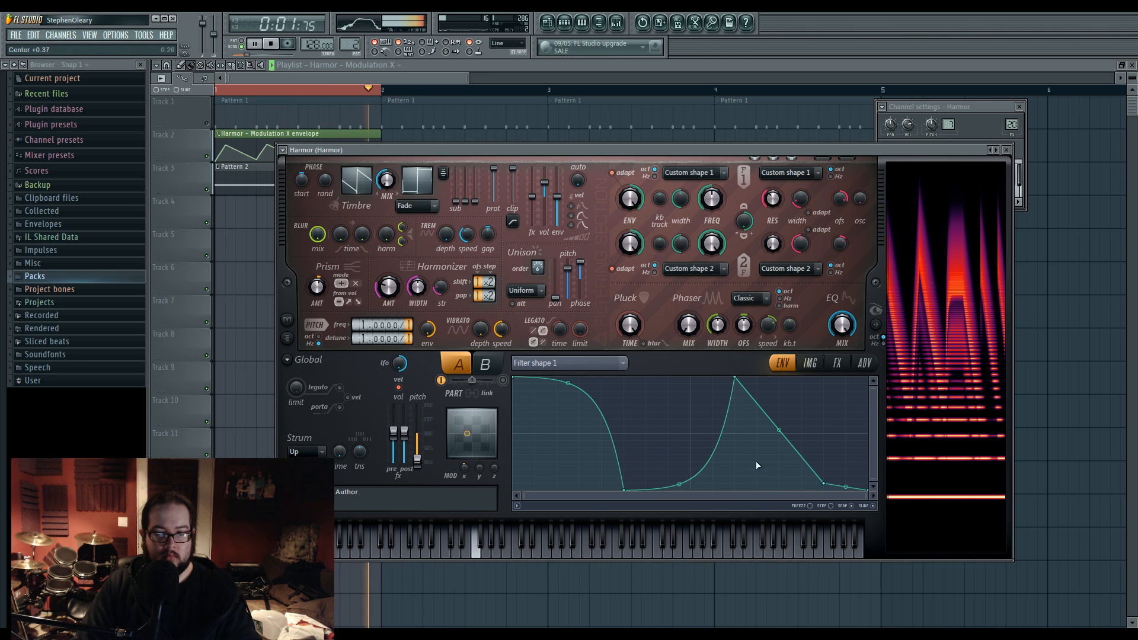
{"action": "left_click_drag", "start_coordinate": [779, 430], "coordinate": [690, 378]}
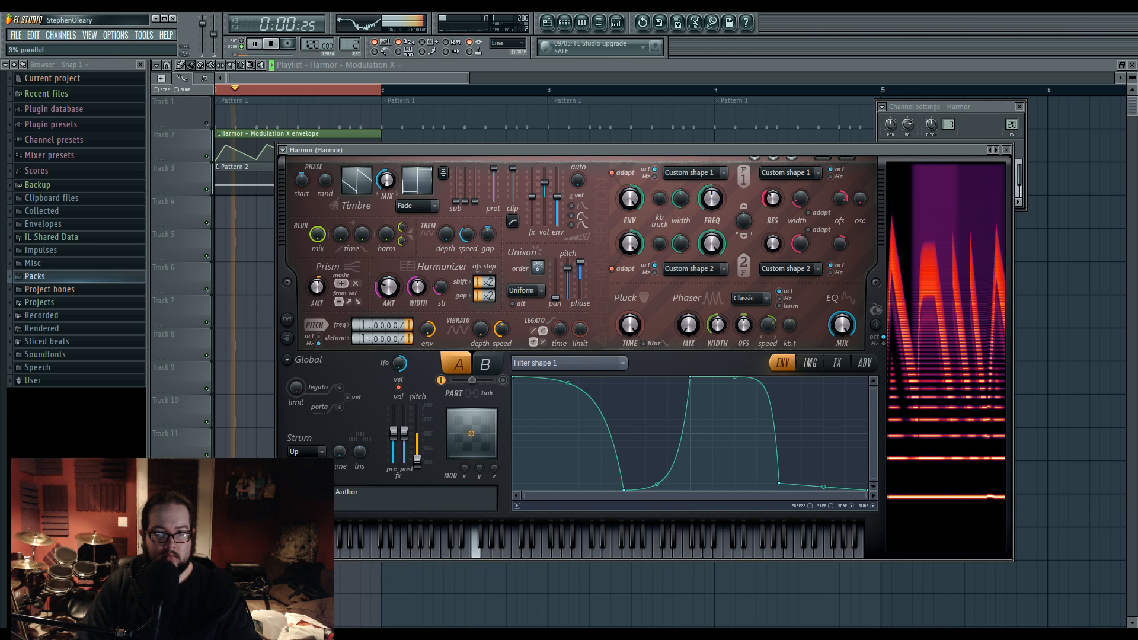
Step: Try a dip in the Filter 1 mask while auditioning the loop, and flatten the mask back to maximum
{"action": "left_click", "coordinate": [617, 363]}
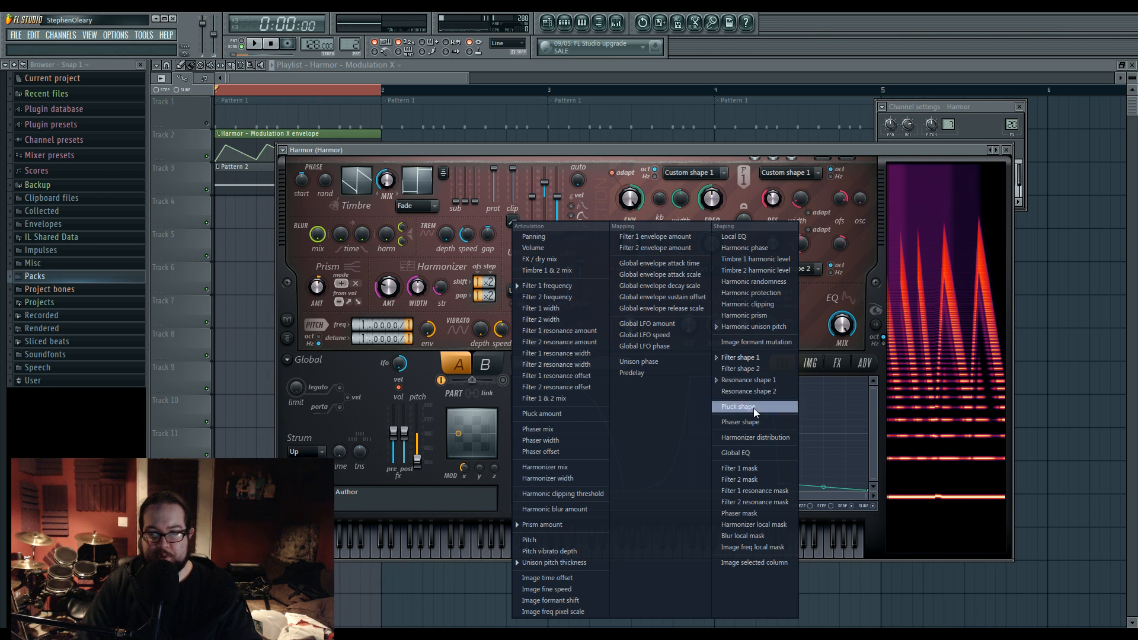
{"action": "left_click", "coordinate": [768, 469]}
{"action": "key", "text": "space"}
{"action": "left_click_drag", "start_coordinate": [764, 411], "coordinate": [789, 378]}
{"action": "right_click", "coordinate": [672, 411]}
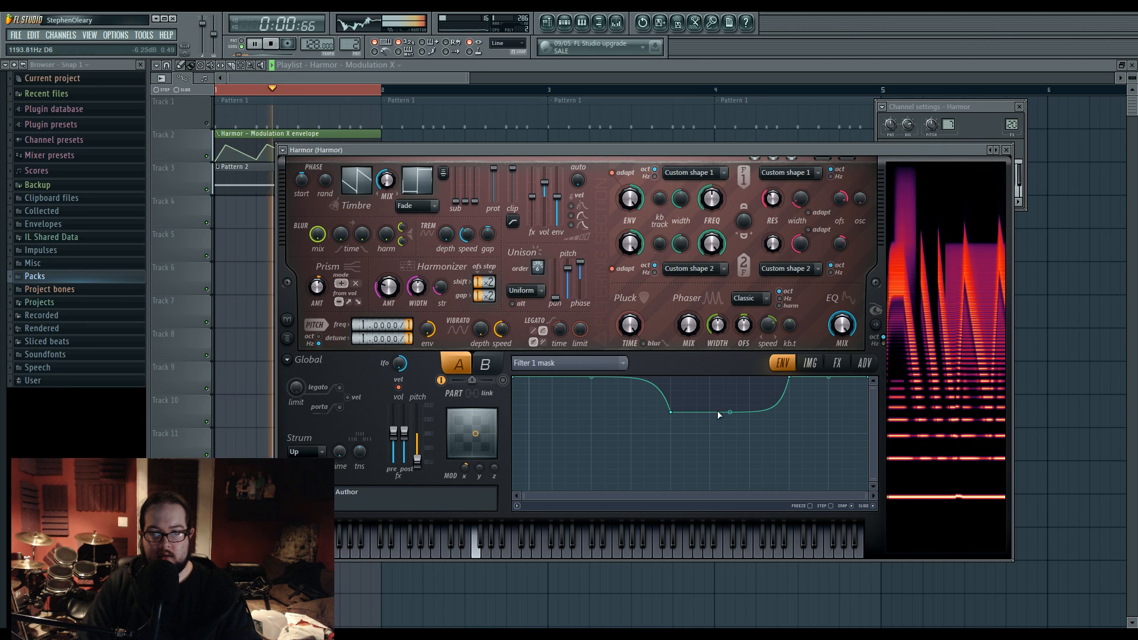
{"action": "left_click_drag", "start_coordinate": [726, 413], "coordinate": [729, 388]}
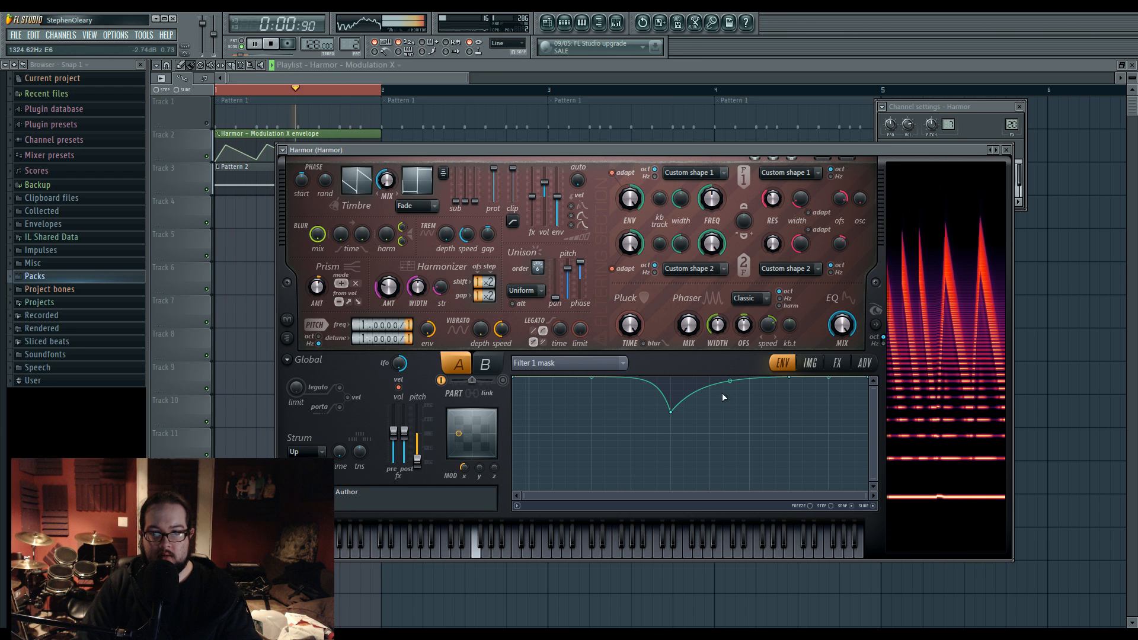
{"action": "left_click_drag", "start_coordinate": [671, 413], "coordinate": [783, 364]}
{"action": "key", "text": "space"}
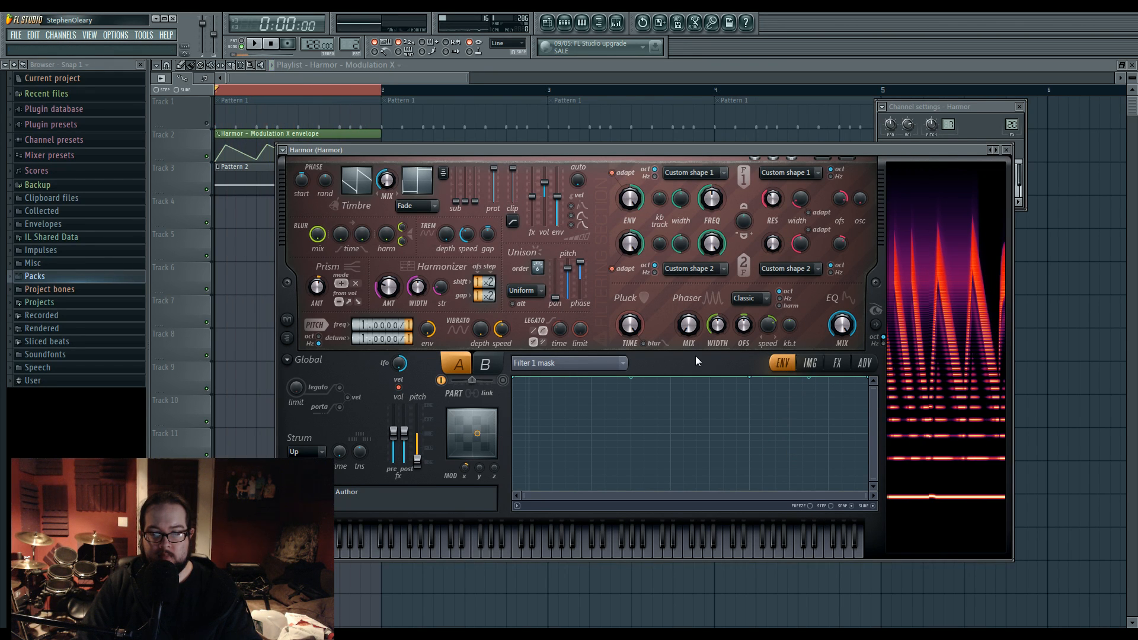
Step: Set the phaser mix to 100% and its scale to harmonic, and adjust the phaser width while auditioning the loop
{"action": "key", "text": "space"}
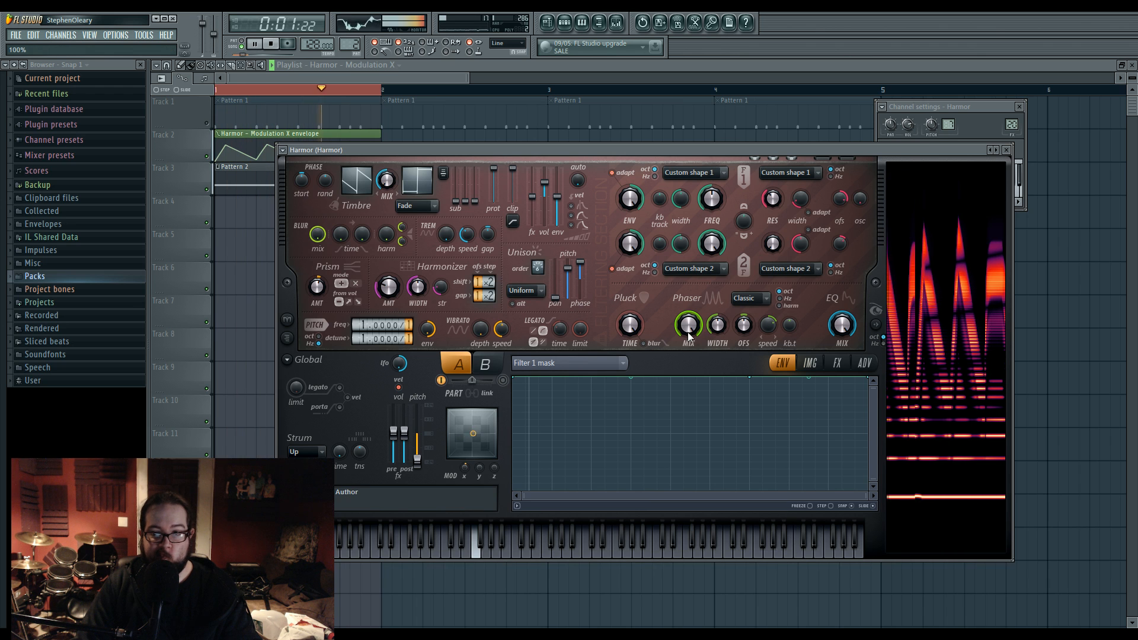
{"action": "key", "text": "space"}
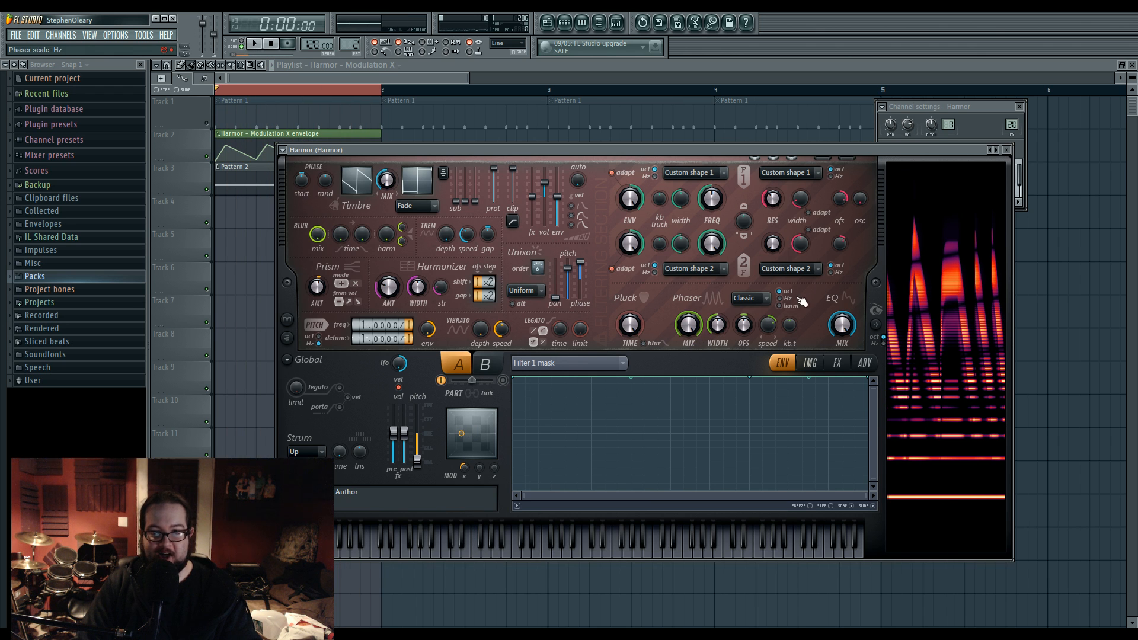
{"action": "key", "text": "space"}
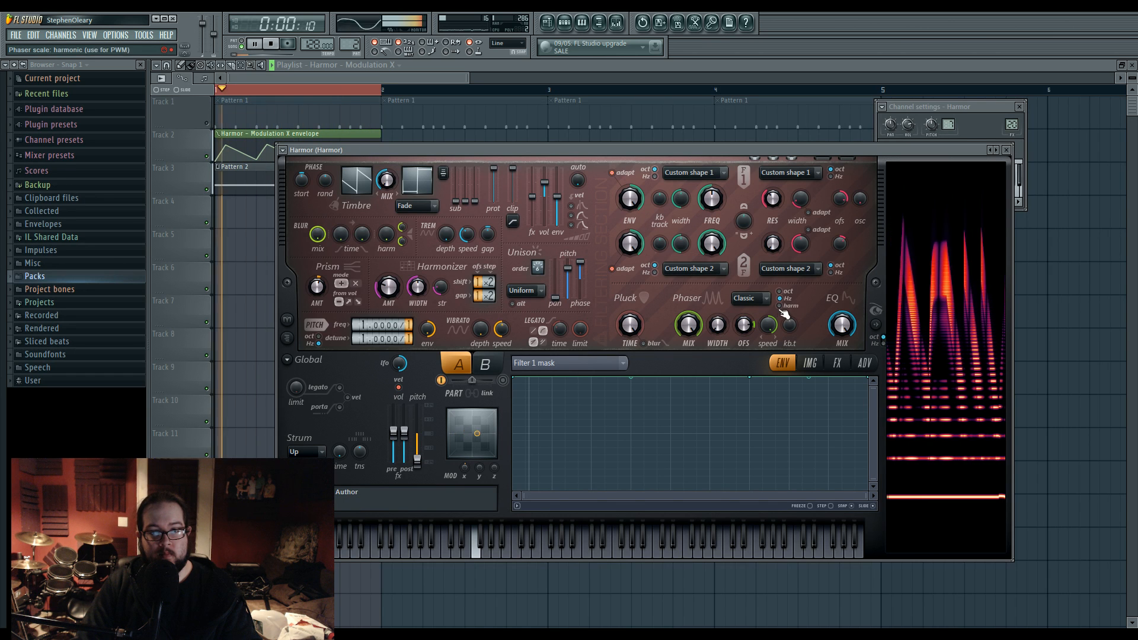
{"action": "left_click", "coordinate": [780, 306]}
{"action": "left_click_drag", "start_coordinate": [718, 325], "coordinate": [718, 379]}
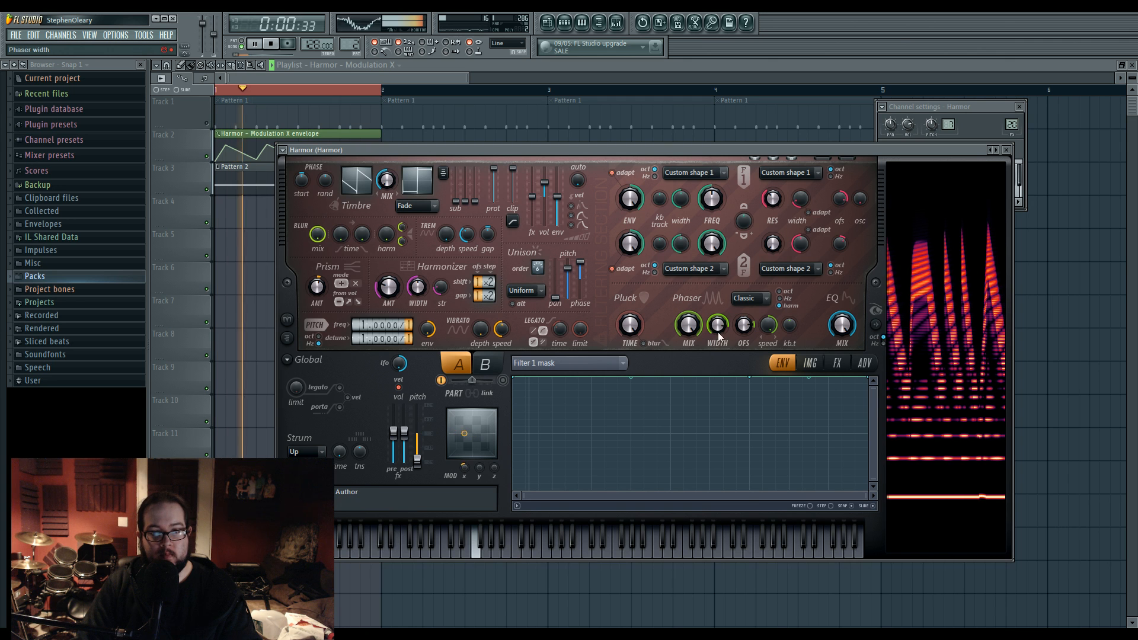
Step: Try processing Filter 1 after the phaser in Harmor's unit order, and move it back above Filter 2
{"action": "left_click", "coordinate": [865, 362]}
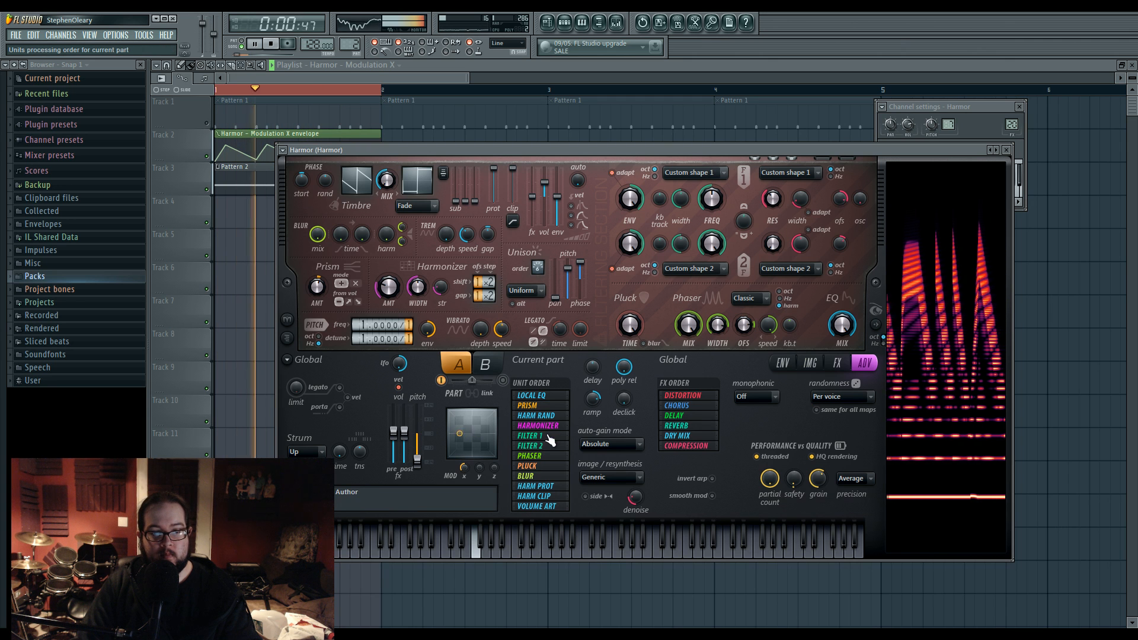
{"action": "left_click_drag", "start_coordinate": [548, 436], "coordinate": [546, 457]}
{"action": "key", "text": "space"}
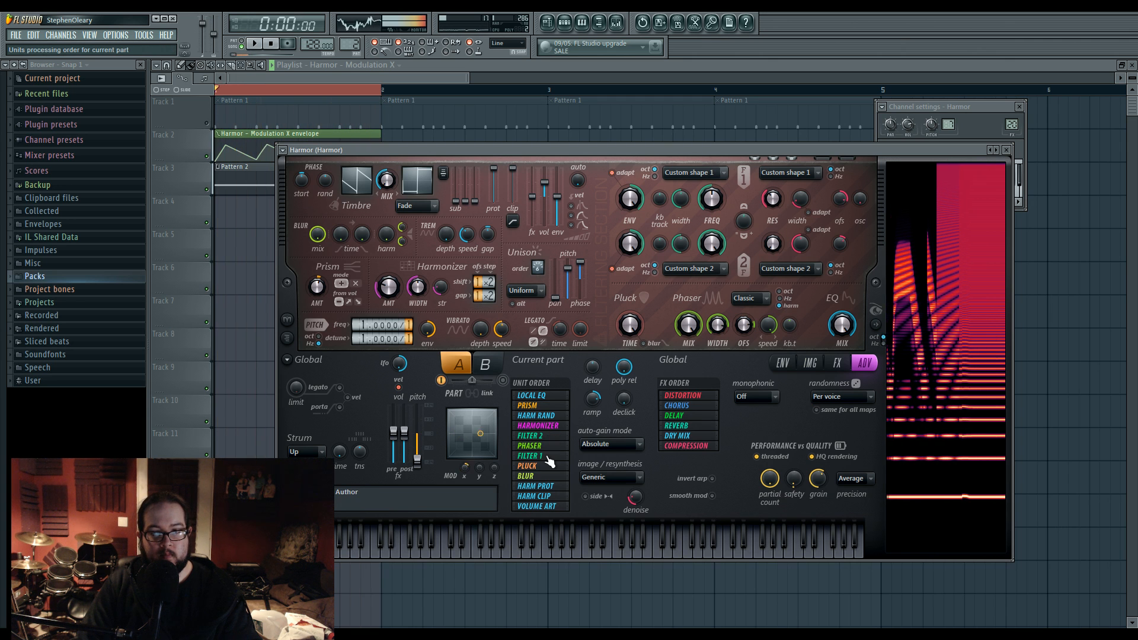
{"action": "key", "text": "space"}
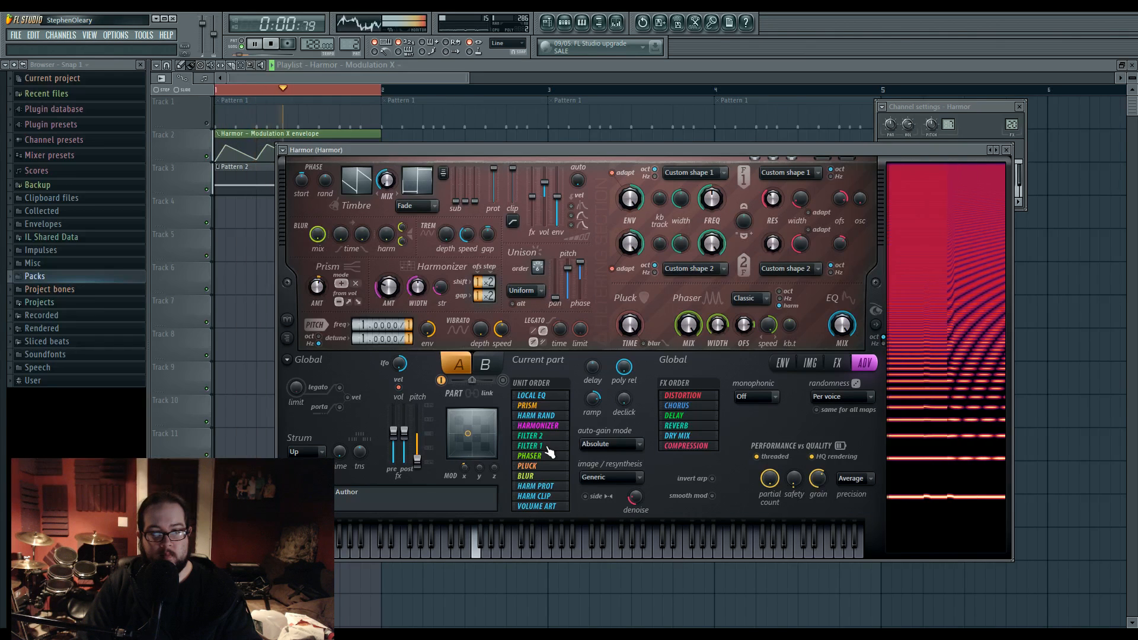
{"action": "left_click_drag", "start_coordinate": [547, 447], "coordinate": [547, 437]}
{"action": "key", "text": "space"}
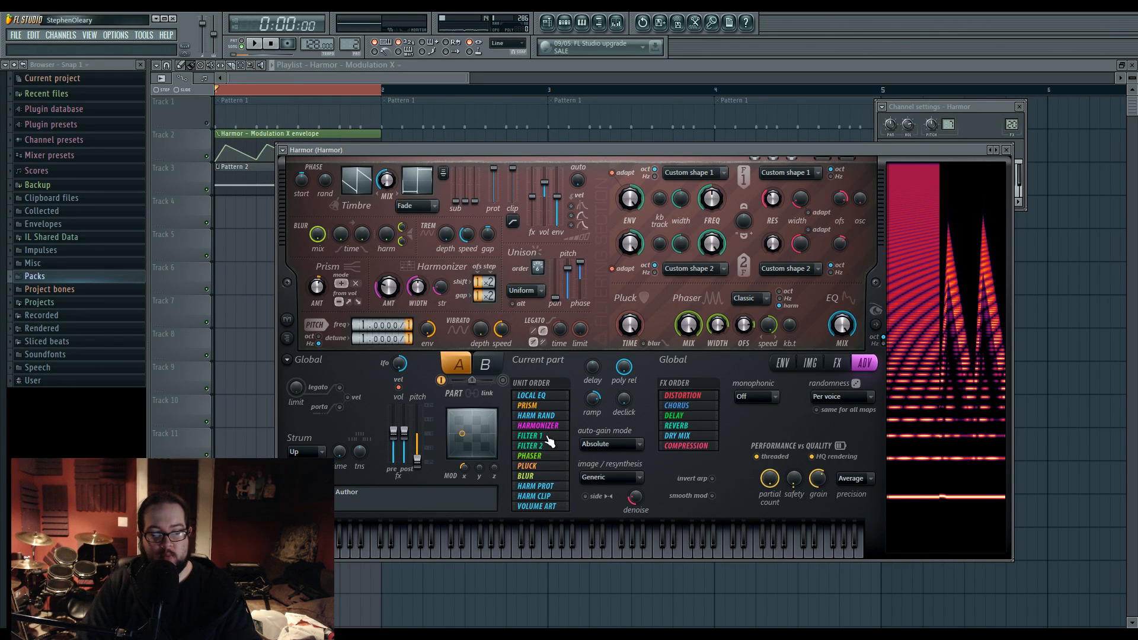
Step: Reorder the units so the phaser comes before Filter 1 and the prism sits between pluck and blur, auditioning the loop
{"action": "key", "text": "space"}
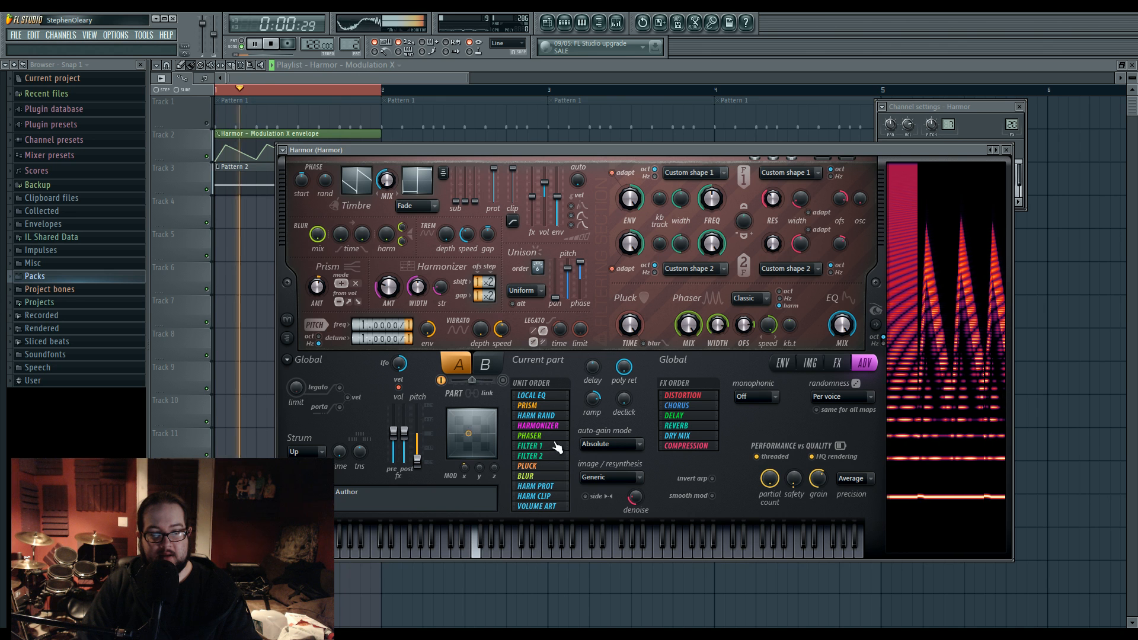
{"action": "mouse_move", "coordinate": [560, 437]}
{"action": "left_mouse_down"}
{"action": "mouse_move", "coordinate": [561, 457]}
{"action": "mouse_move", "coordinate": [554, 427]}
{"action": "mouse_move", "coordinate": [558, 456]}
{"action": "left_mouse_up"}
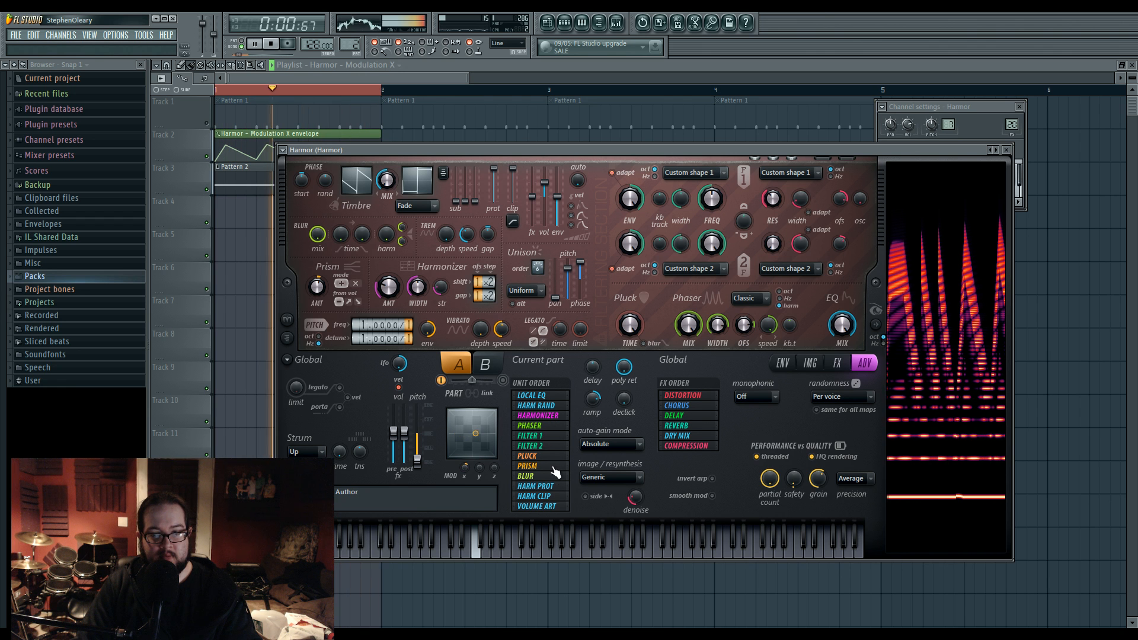
{"action": "key", "text": "space"}
Step: Bring up the Harmonic prism shape and reduce its sine wave to about six cycles
{"action": "left_click", "coordinate": [780, 363]}
{"action": "left_click", "coordinate": [574, 363]}
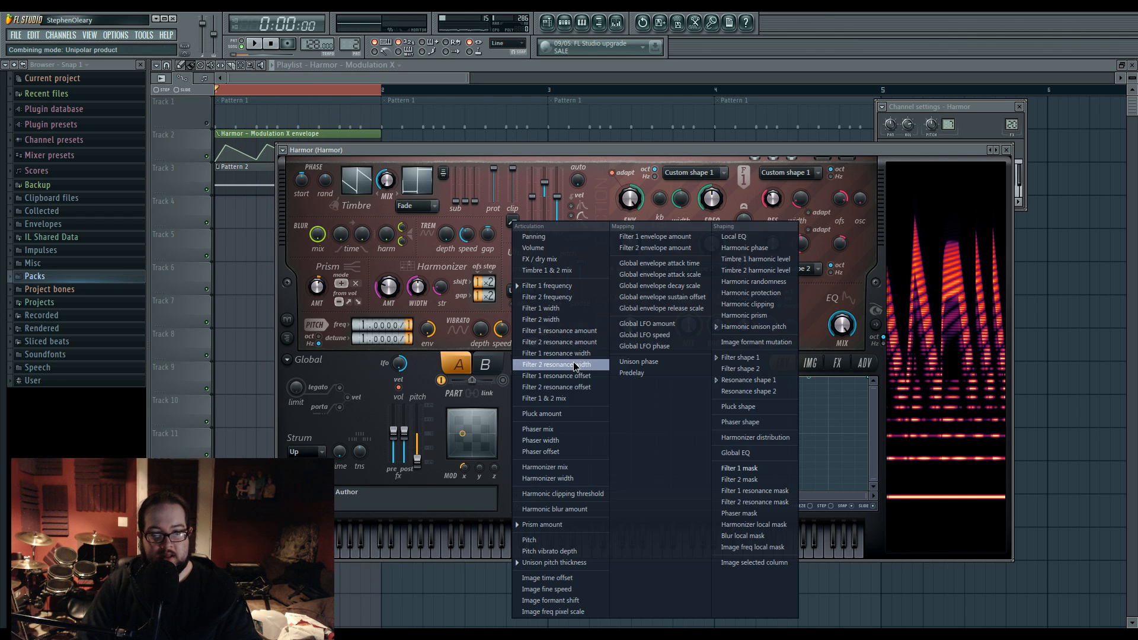
{"action": "left_click", "coordinate": [763, 334]}
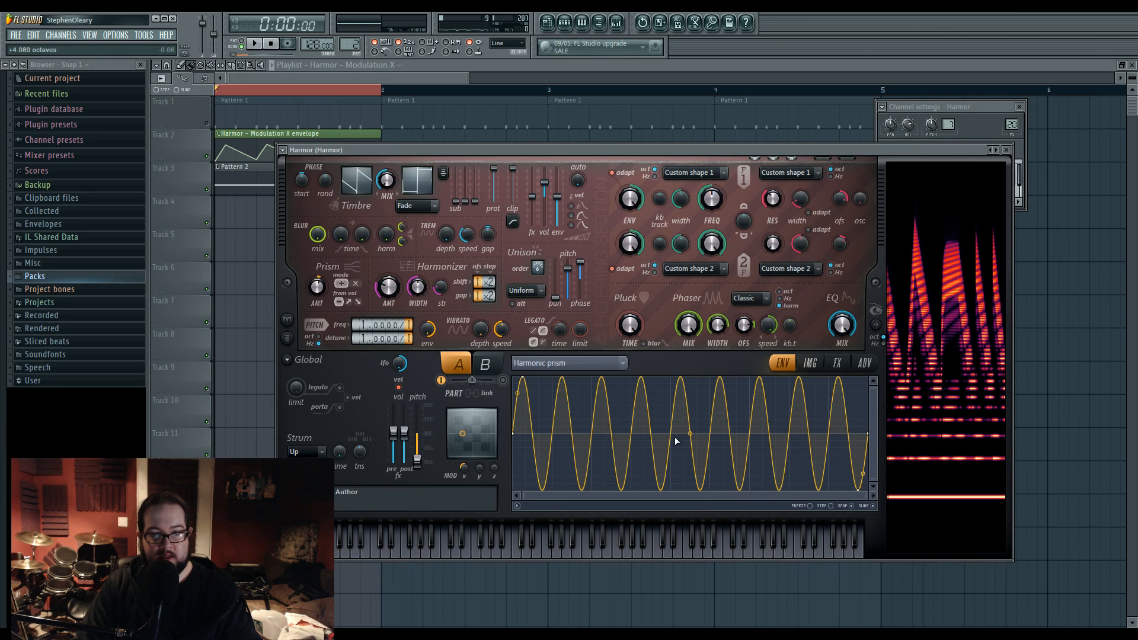
{"action": "left_click_drag", "start_coordinate": [690, 434], "coordinate": [691, 434]}
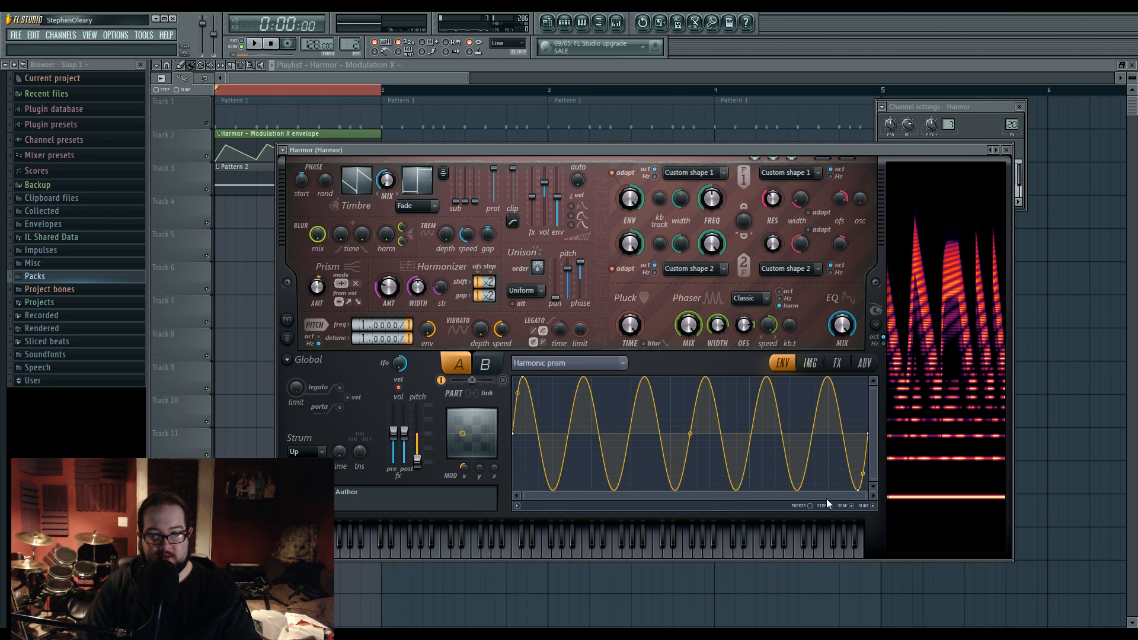
Step: Clear the sine wave from the Harmonic prism shape and start a small rise just past the middle of the flat line
{"action": "left_click", "coordinate": [858, 490], "text": "alt"}
{"action": "left_click", "coordinate": [523, 378], "text": "alt"}
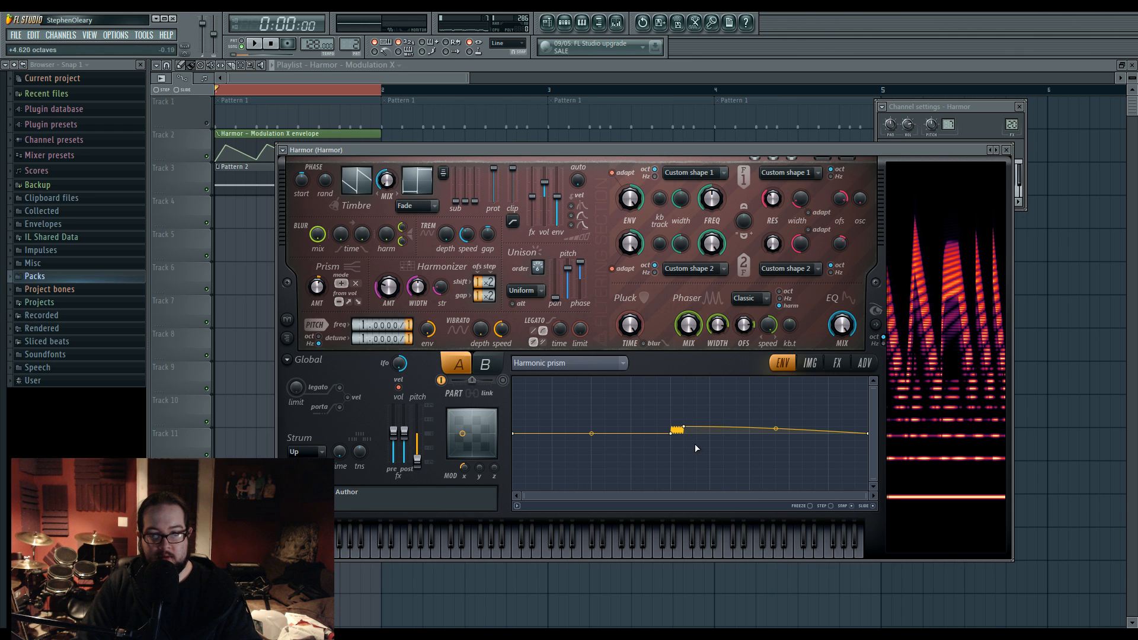
{"action": "right_click", "coordinate": [688, 428]}
{"action": "left_click", "coordinate": [709, 459]}
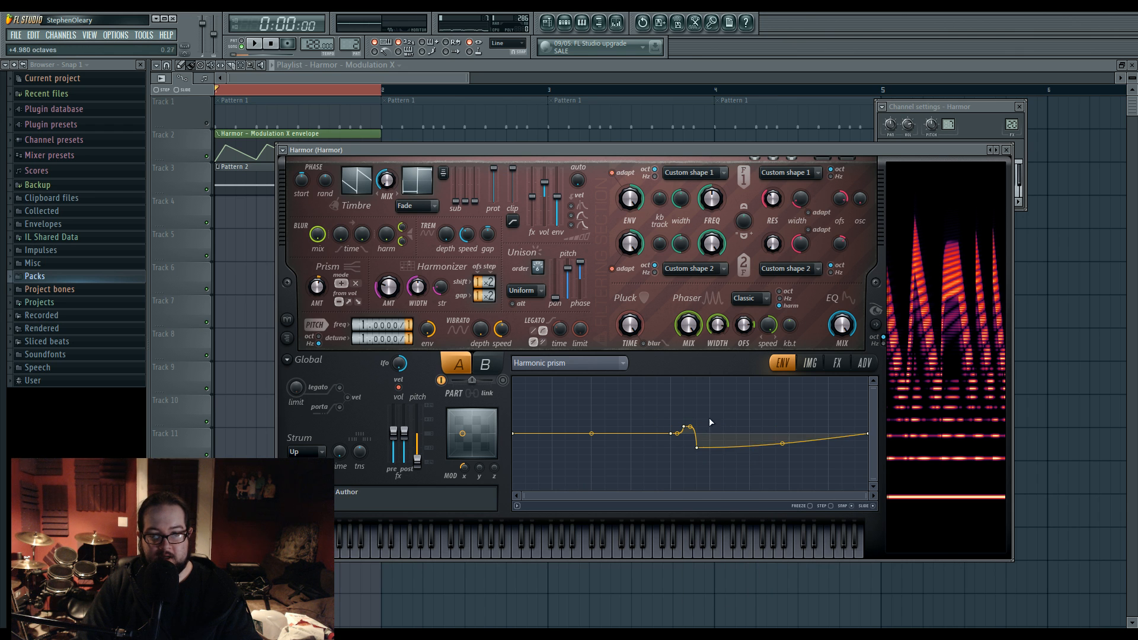
{"action": "right_click", "coordinate": [709, 406]}
{"action": "right_click", "coordinate": [711, 455]}
{"action": "right_click", "coordinate": [710, 452]}
{"action": "left_click", "coordinate": [728, 470]}
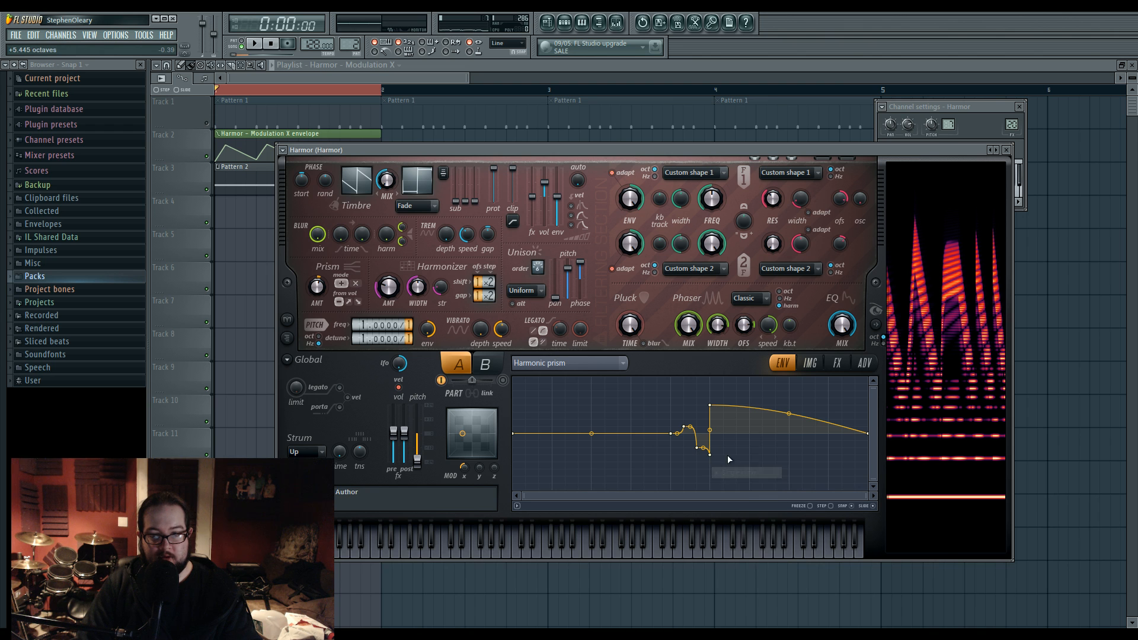
{"action": "right_click", "coordinate": [711, 452]}
{"action": "left_click", "coordinate": [720, 459]}
{"action": "right_click", "coordinate": [699, 450]}
{"action": "left_click", "coordinate": [714, 457]}
{"action": "right_click", "coordinate": [685, 427]}
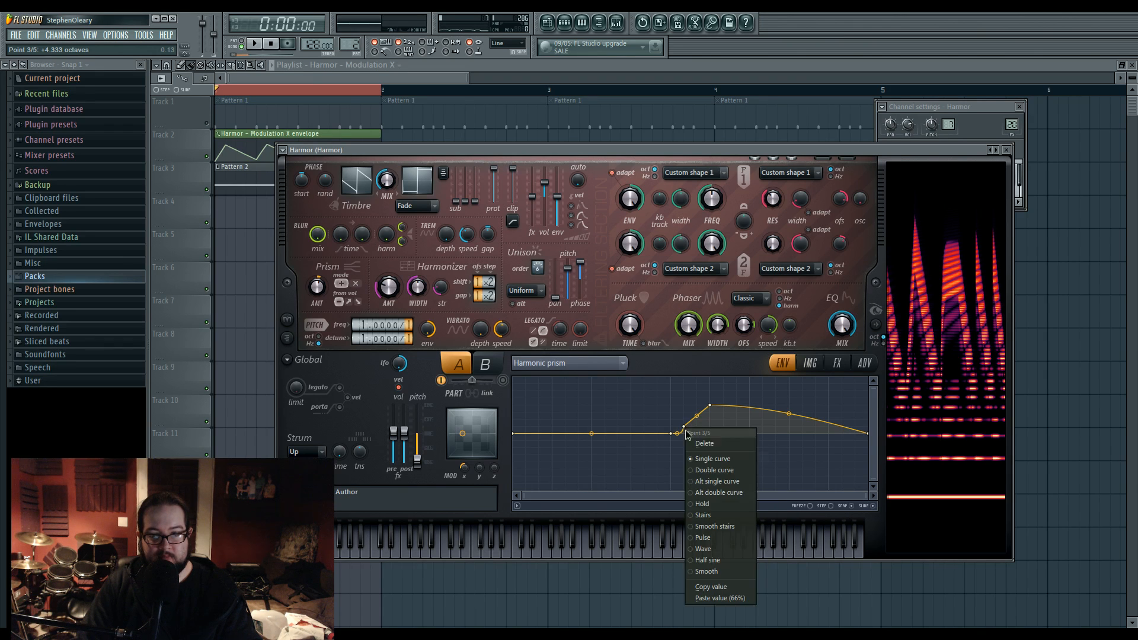
{"action": "left_click", "coordinate": [694, 434]}
{"action": "left_click_drag", "start_coordinate": [692, 415], "coordinate": [697, 441]}
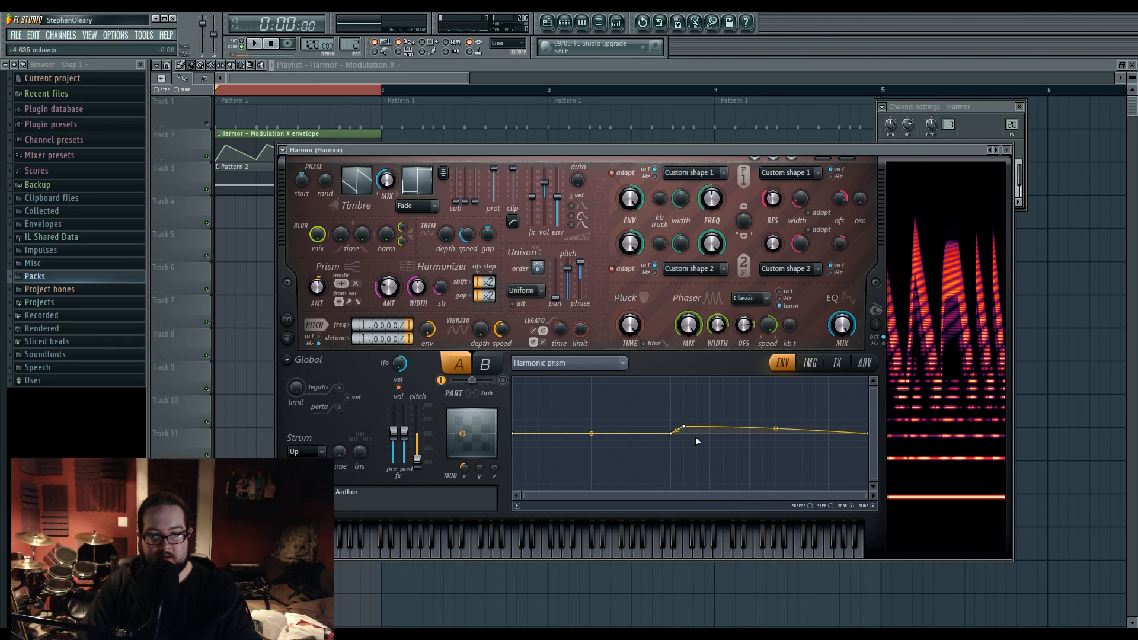
Step: Draw a zigzag of sharp peaks and troughs growing to full height toward the end of the Harmonic prism shape, and audition the loop
{"action": "right_click", "coordinate": [710, 407]}
{"action": "right_click", "coordinate": [724, 456]}
{"action": "right_click", "coordinate": [738, 391]}
{"action": "right_click", "coordinate": [738, 474]}
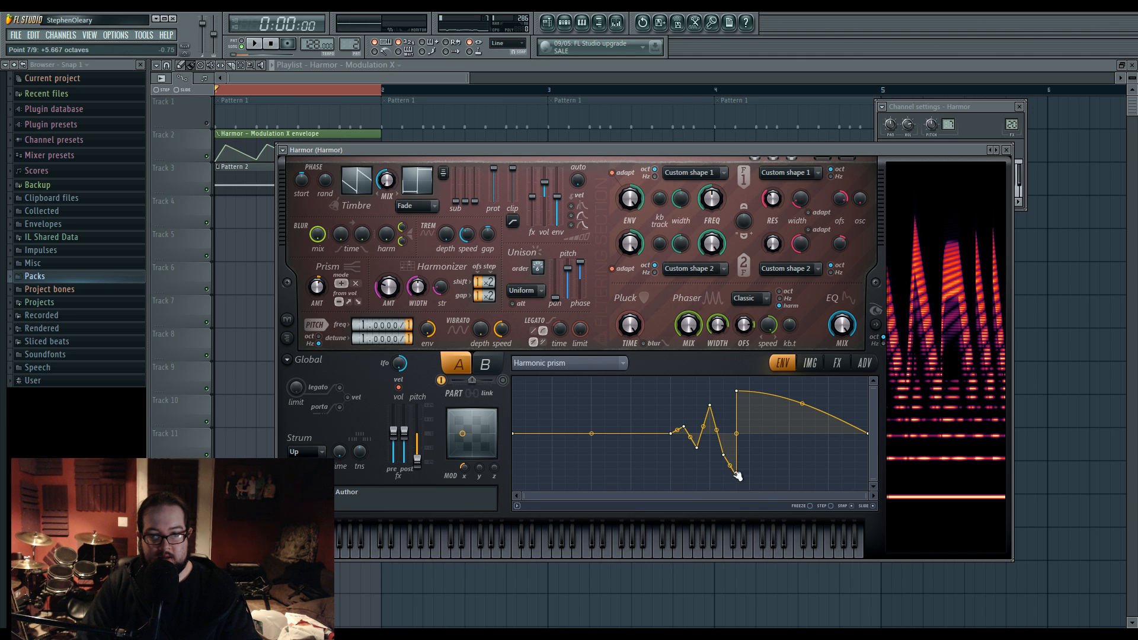
{"action": "right_click", "coordinate": [738, 476]}
{"action": "left_click", "coordinate": [755, 458]}
{"action": "right_click", "coordinate": [751, 476]}
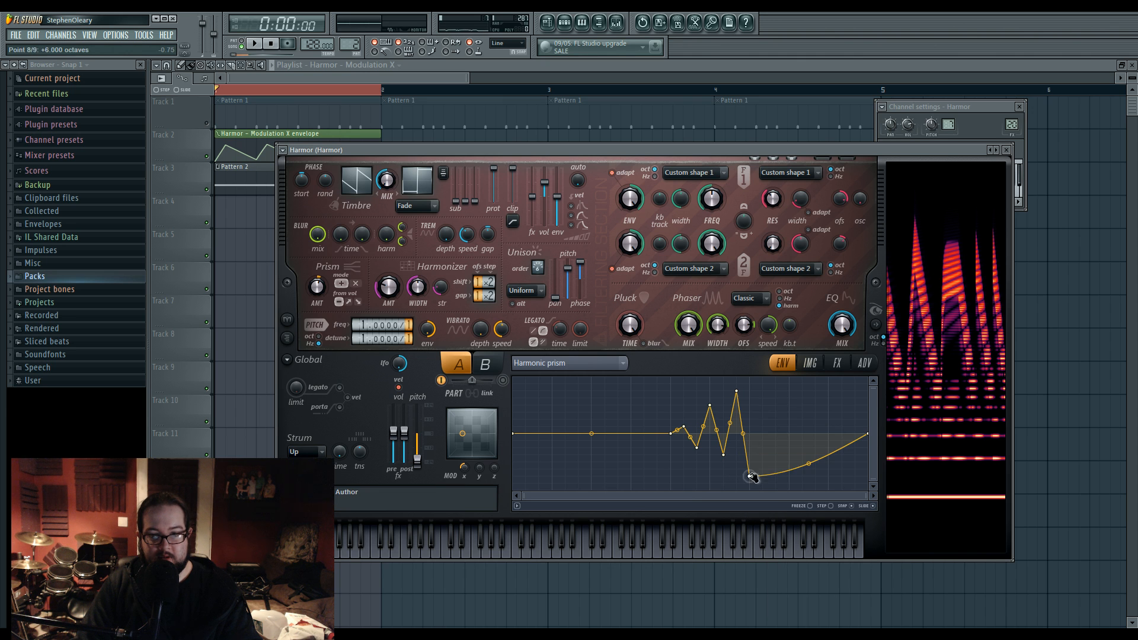
{"action": "right_click", "coordinate": [763, 385]}
{"action": "right_click", "coordinate": [776, 489]}
{"action": "right_click", "coordinate": [789, 379]}
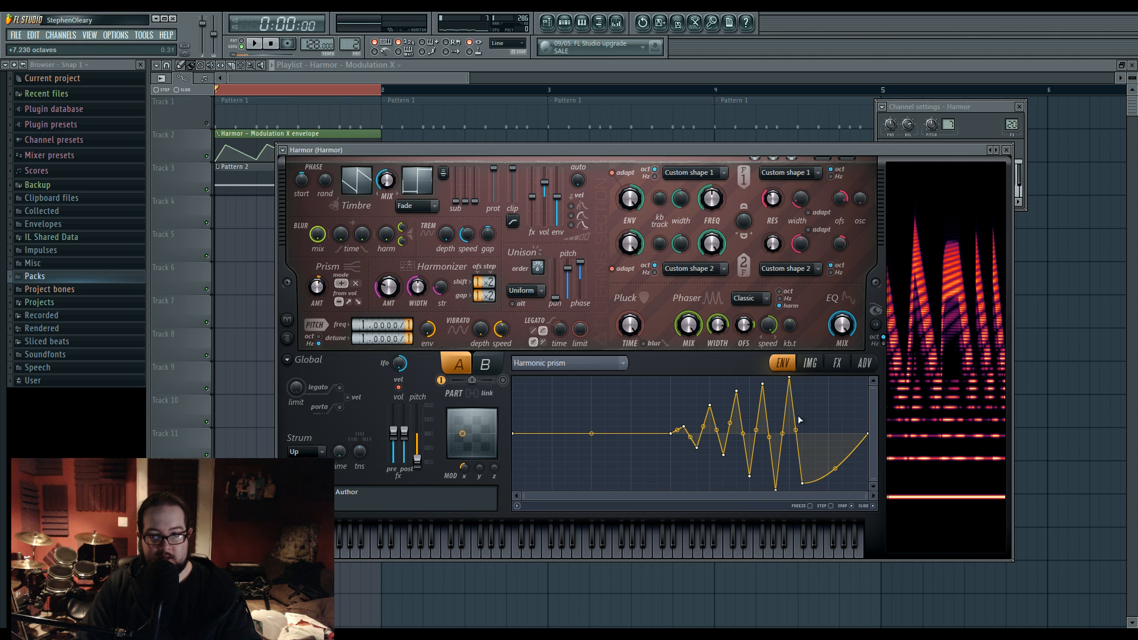
{"action": "right_click", "coordinate": [815, 378]}
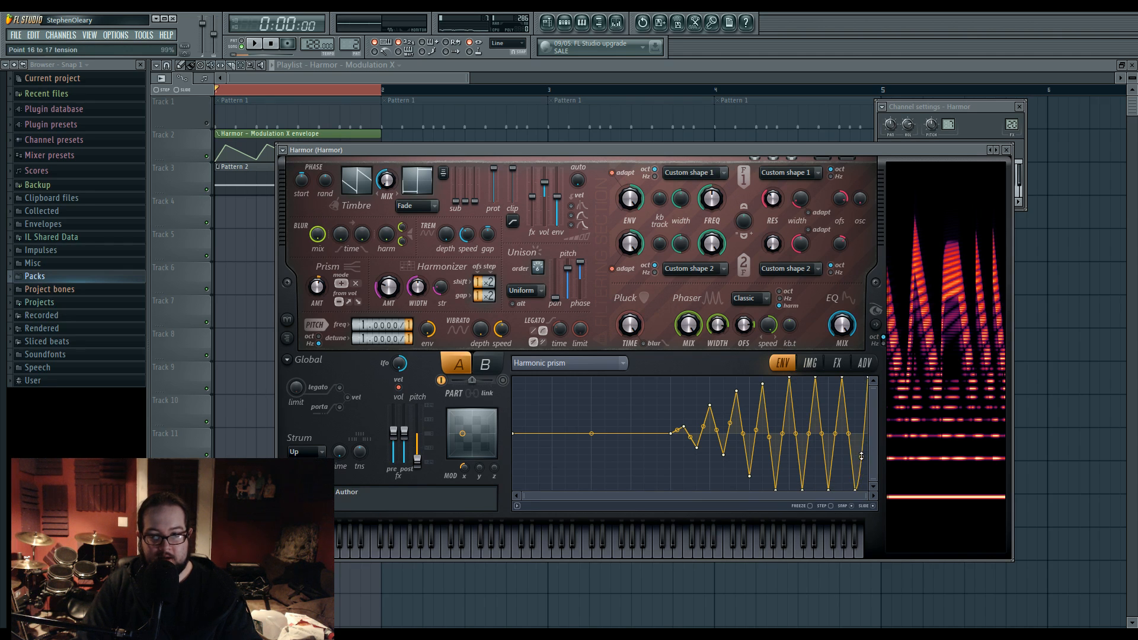
{"action": "key", "text": "space"}
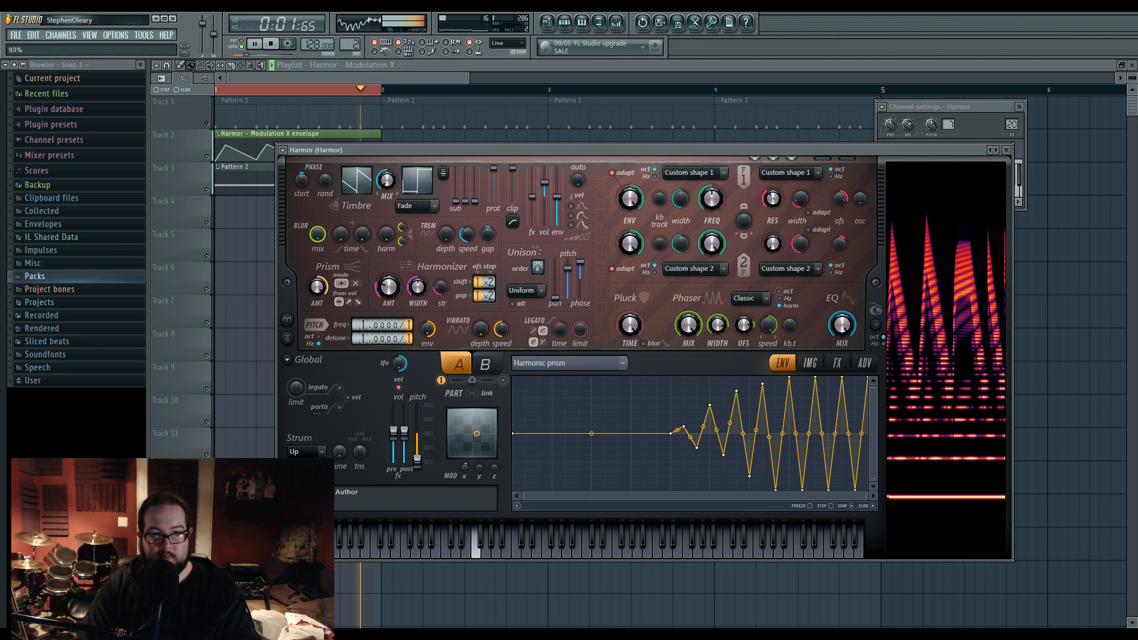
{"action": "key", "text": "space"}
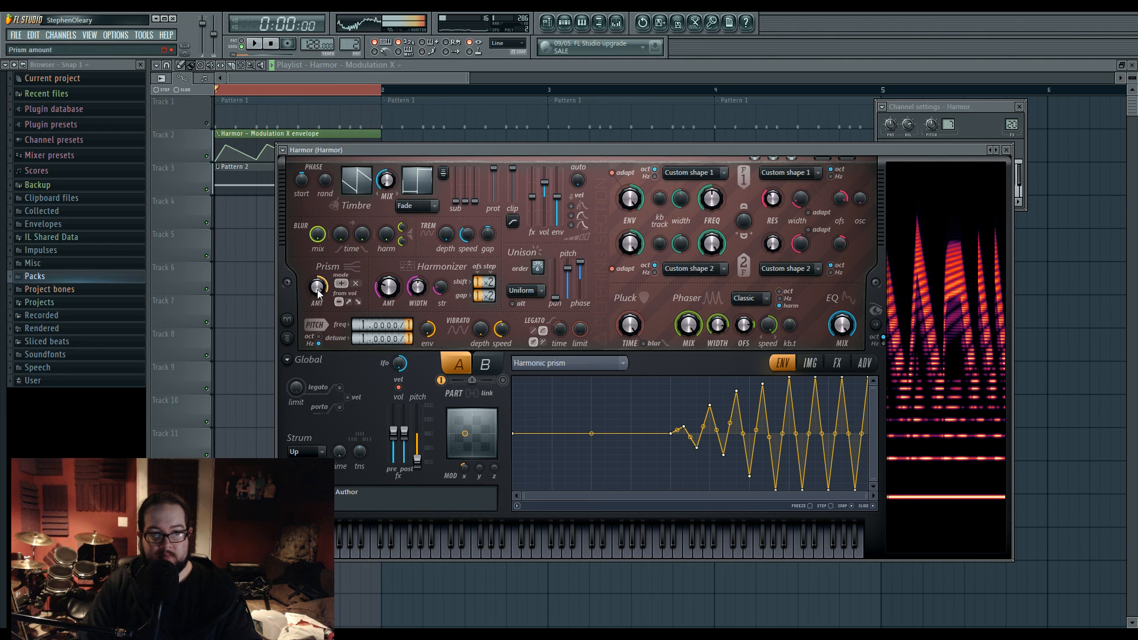
Step: Bring up the articulator envelope for the prism amount and play the loop
{"action": "right_click", "coordinate": [319, 296]}
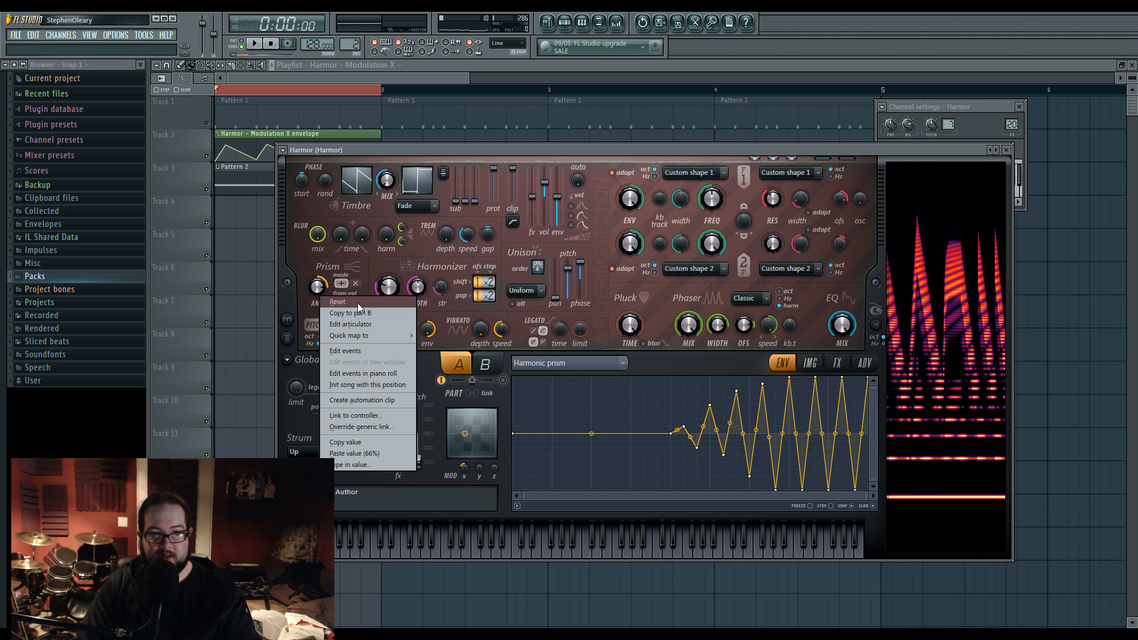
{"action": "left_click", "coordinate": [350, 313]}
{"action": "right_click", "coordinate": [320, 287]}
{"action": "left_click", "coordinate": [350, 318]}
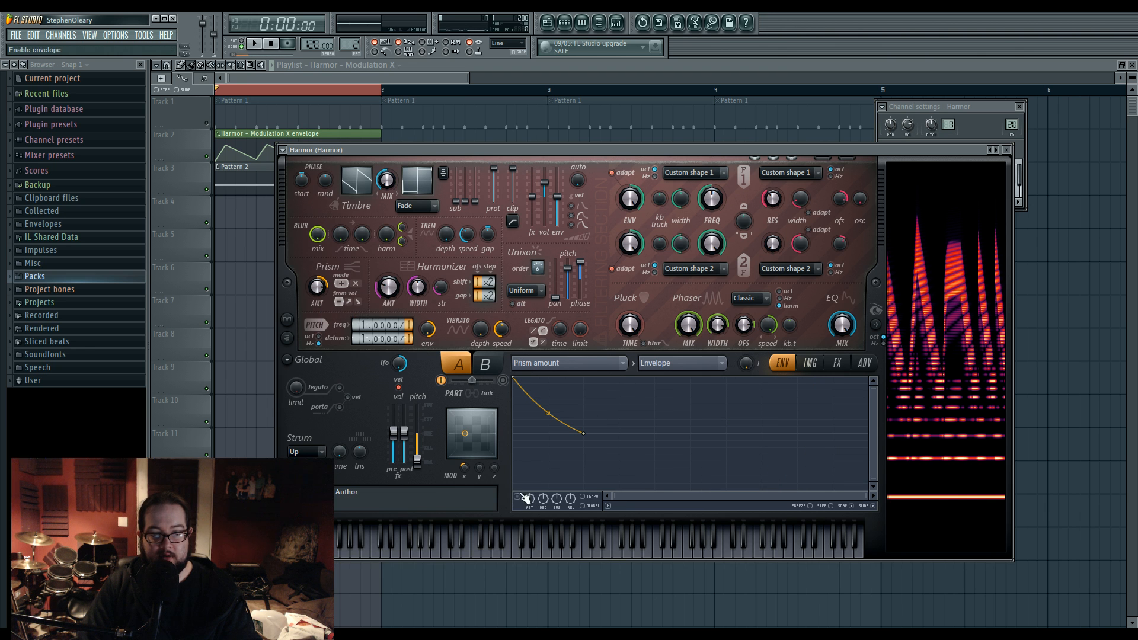
{"action": "key", "text": "space"}
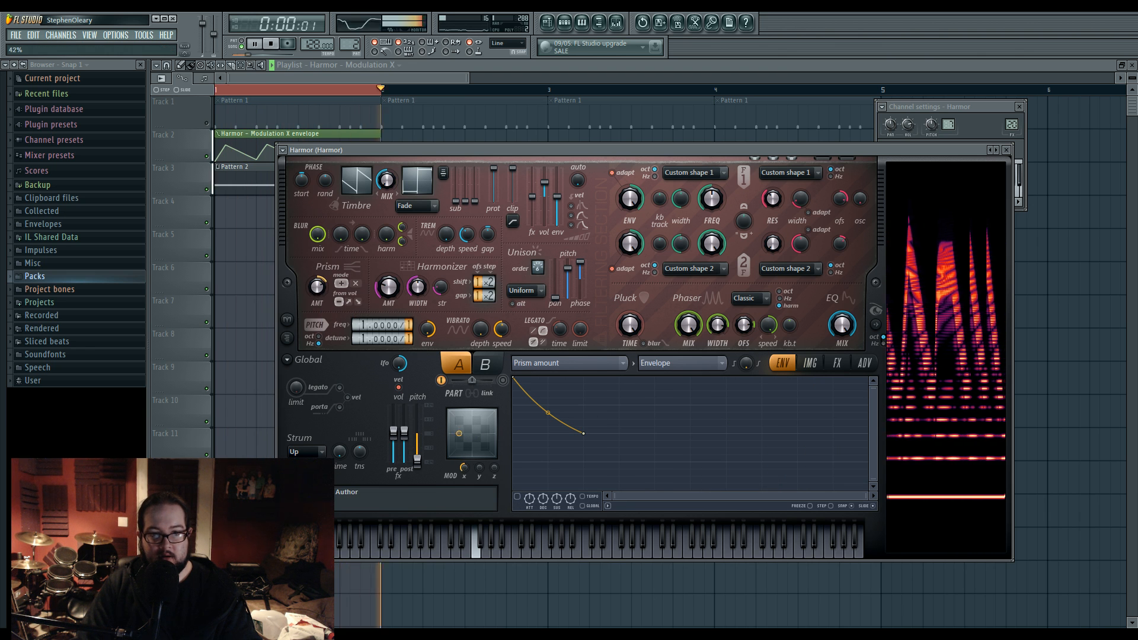
Step: Set the distortion type to Cube and lower its amount slightly, trying a lower prot level while auditioning the loop
{"action": "left_click", "coordinate": [837, 363]}
{"action": "left_click", "coordinate": [603, 395]}
{"action": "left_click", "coordinate": [602, 410]}
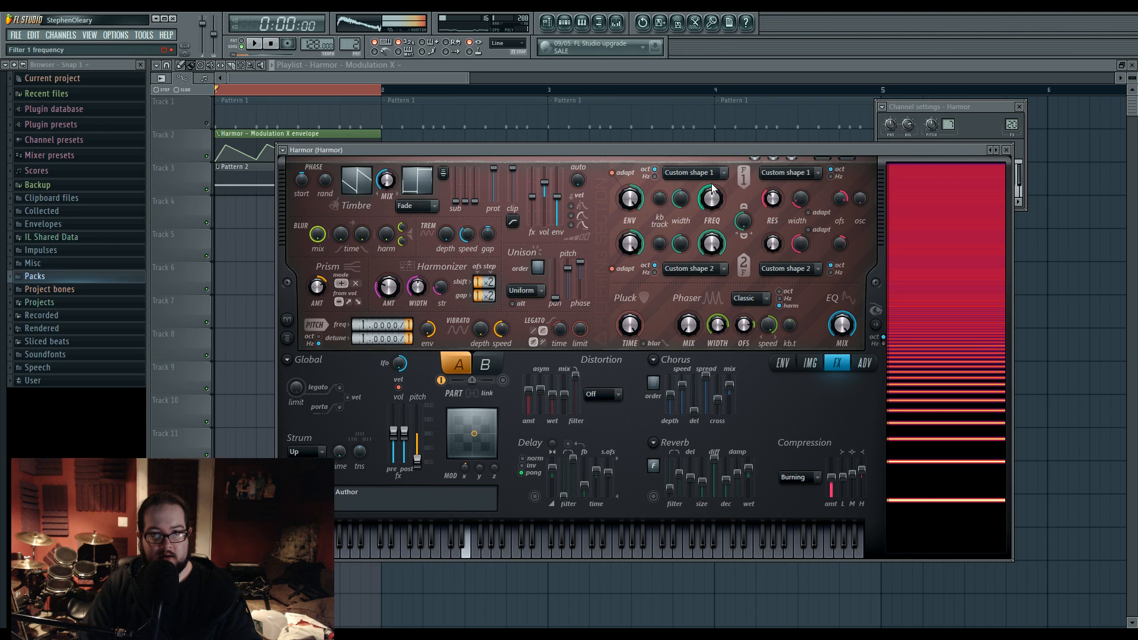
{"action": "key", "text": "space"}
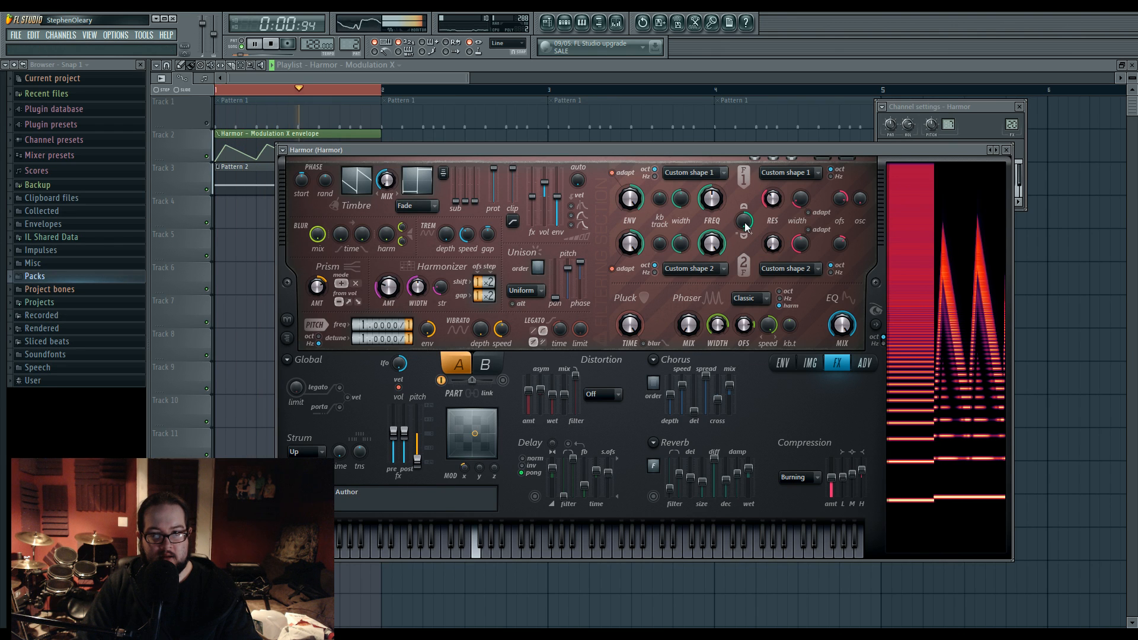
{"action": "left_click", "coordinate": [602, 394]}
{"action": "left_click", "coordinate": [614, 449]}
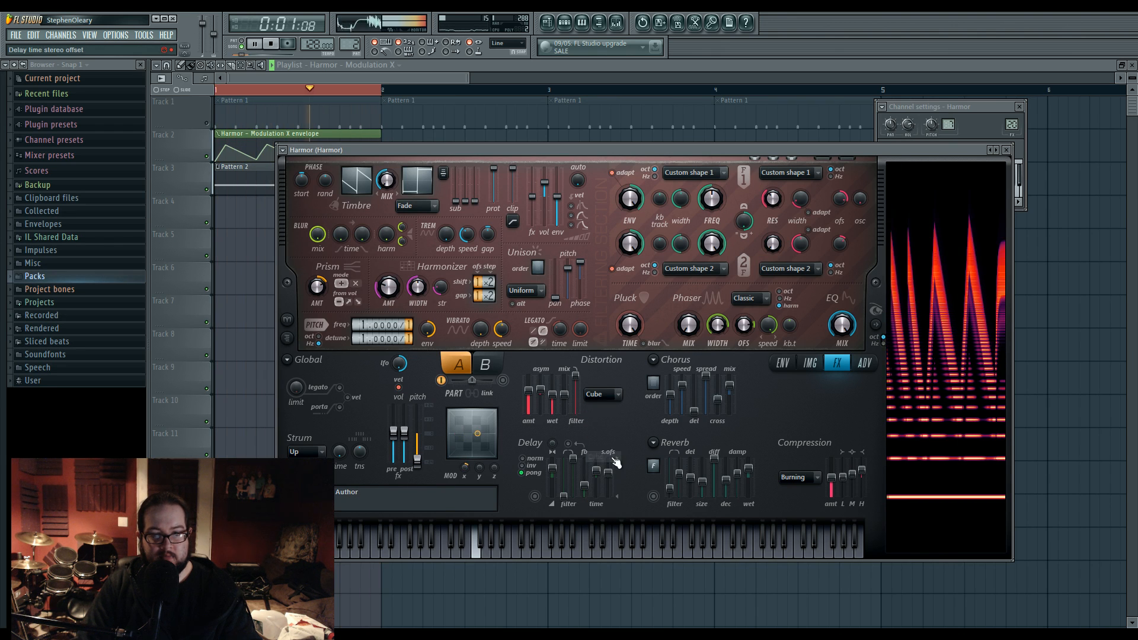
{"action": "mouse_move", "coordinate": [528, 391]}
{"action": "left_mouse_down"}
{"action": "mouse_move", "coordinate": [541, 397]}
{"action": "mouse_move", "coordinate": [529, 398]}
{"action": "left_mouse_up"}
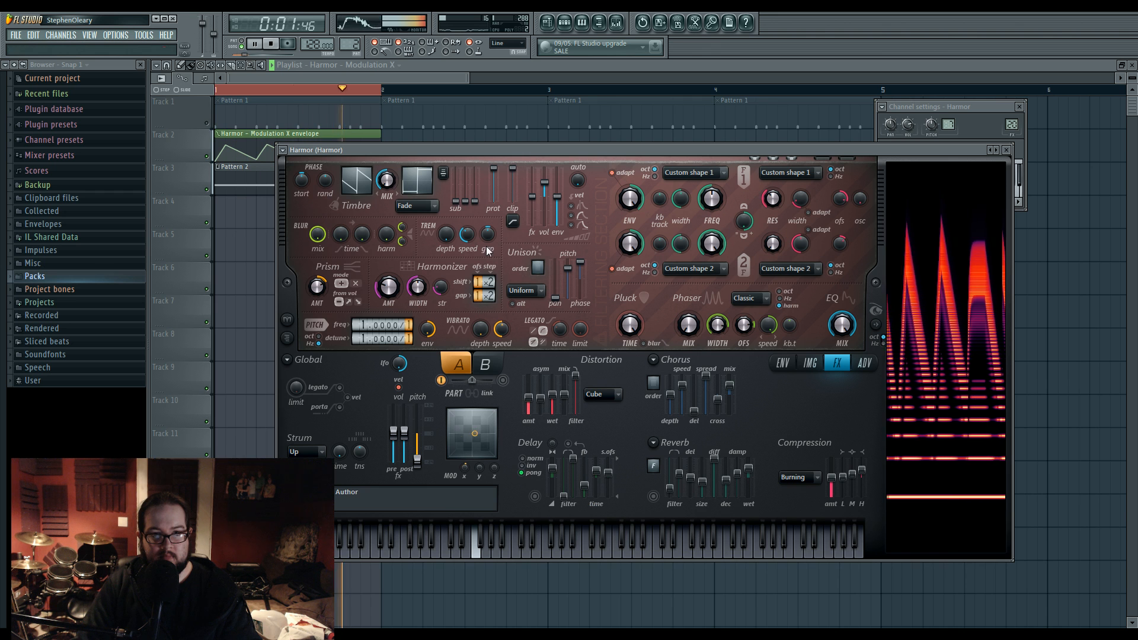
{"action": "left_click_drag", "start_coordinate": [494, 169], "coordinate": [499, 195]}
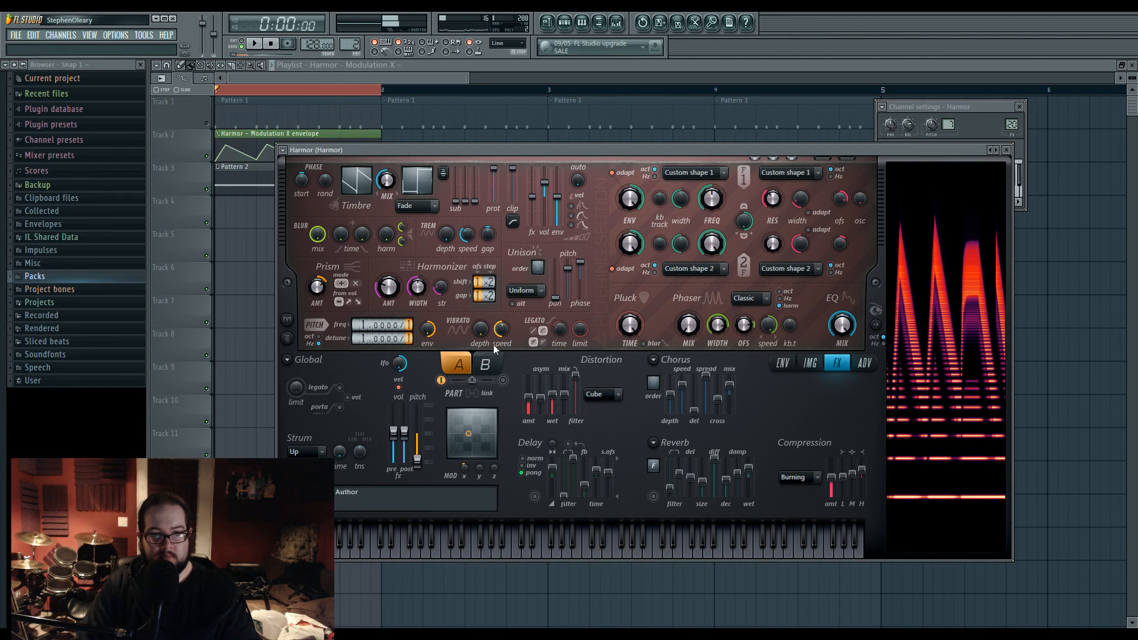
Step: Enable part B, and cut the lowest harmonic to the minimum in part A's Local EQ while keeping the rest flat
{"action": "left_click", "coordinate": [491, 363]}
{"action": "left_click", "coordinate": [503, 380]}
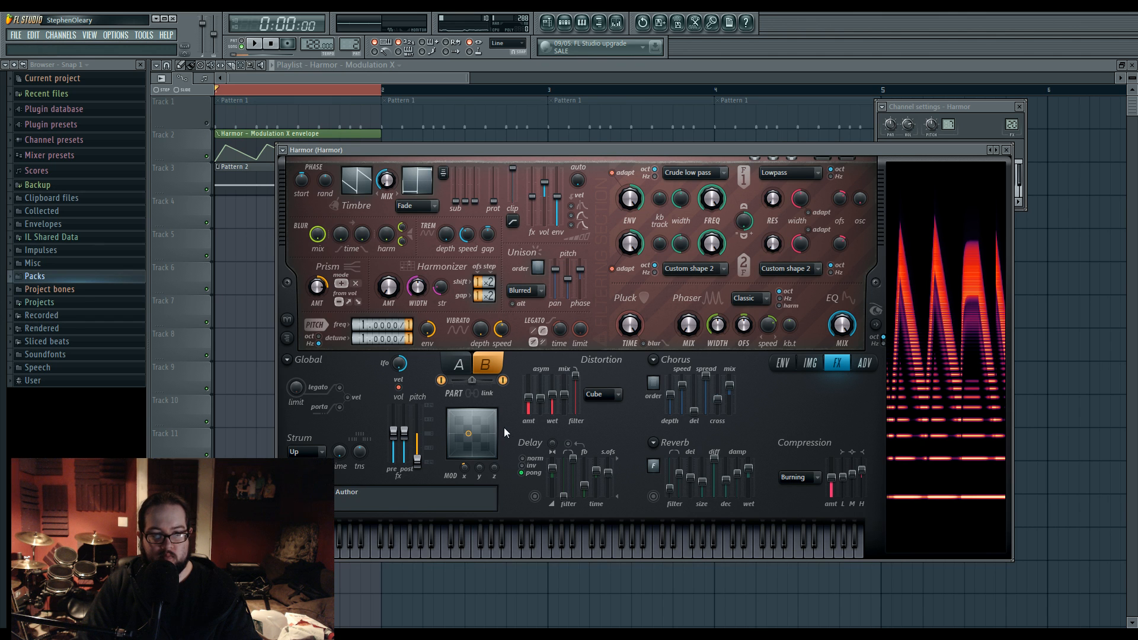
{"action": "left_click", "coordinate": [459, 363]}
{"action": "left_click", "coordinate": [782, 363]}
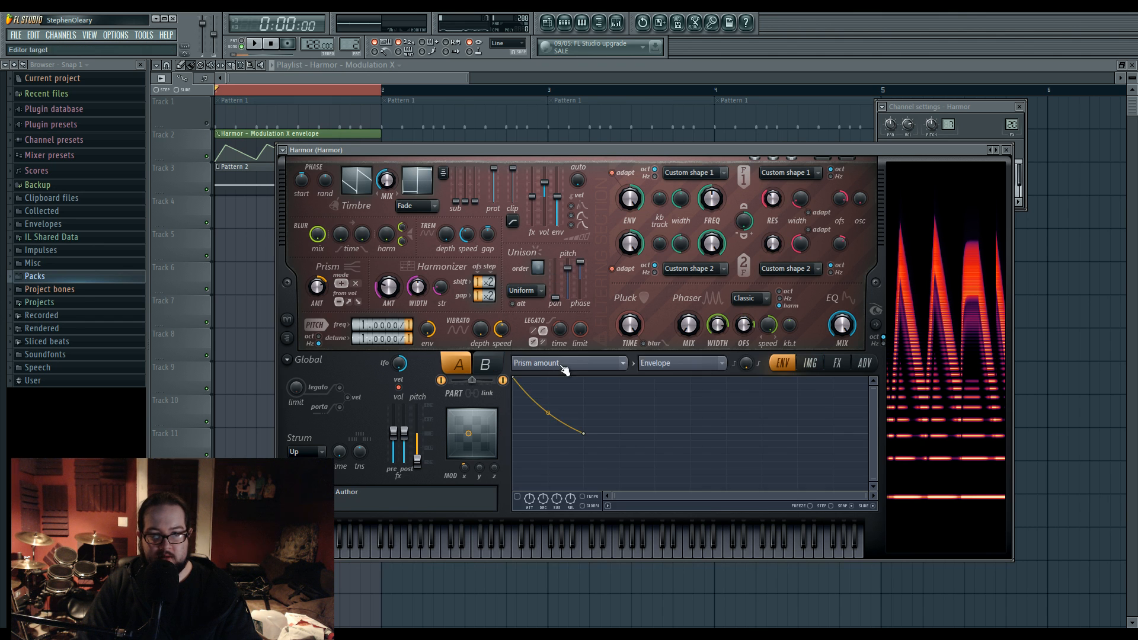
{"action": "left_click", "coordinate": [564, 369]}
{"action": "left_click", "coordinate": [738, 244]}
{"action": "left_click_drag", "start_coordinate": [515, 434], "coordinate": [517, 488]}
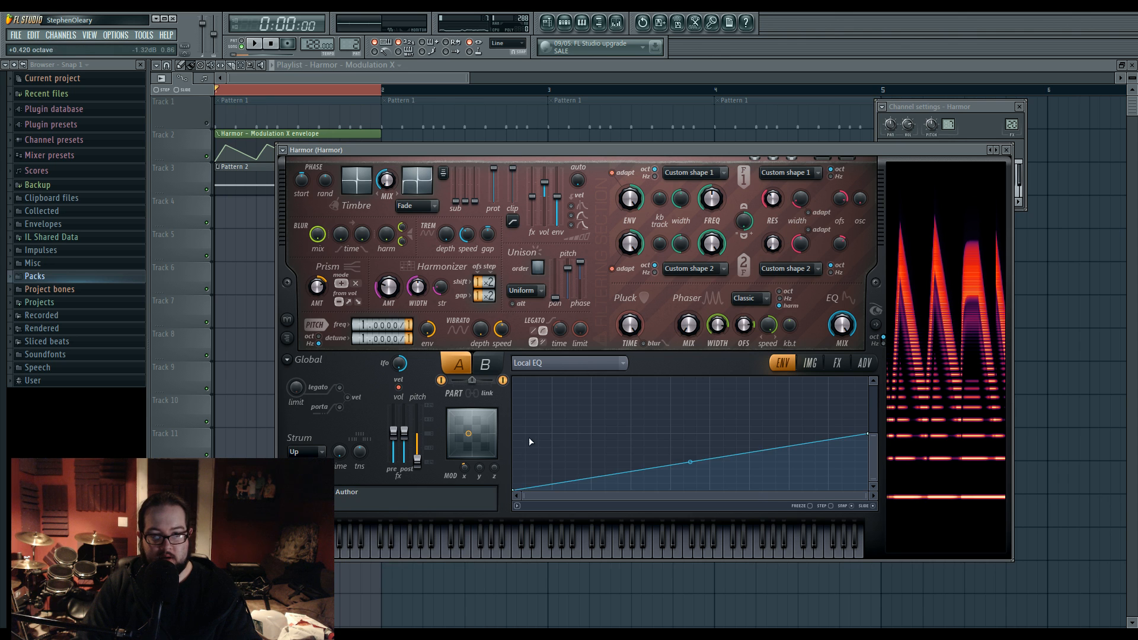
{"action": "right_click", "coordinate": [520, 433]}
Step: Cut everything above the lowest harmonic in part B's Local EQ, compare it with part A, and audition the sub
{"action": "left_click", "coordinate": [486, 365]}
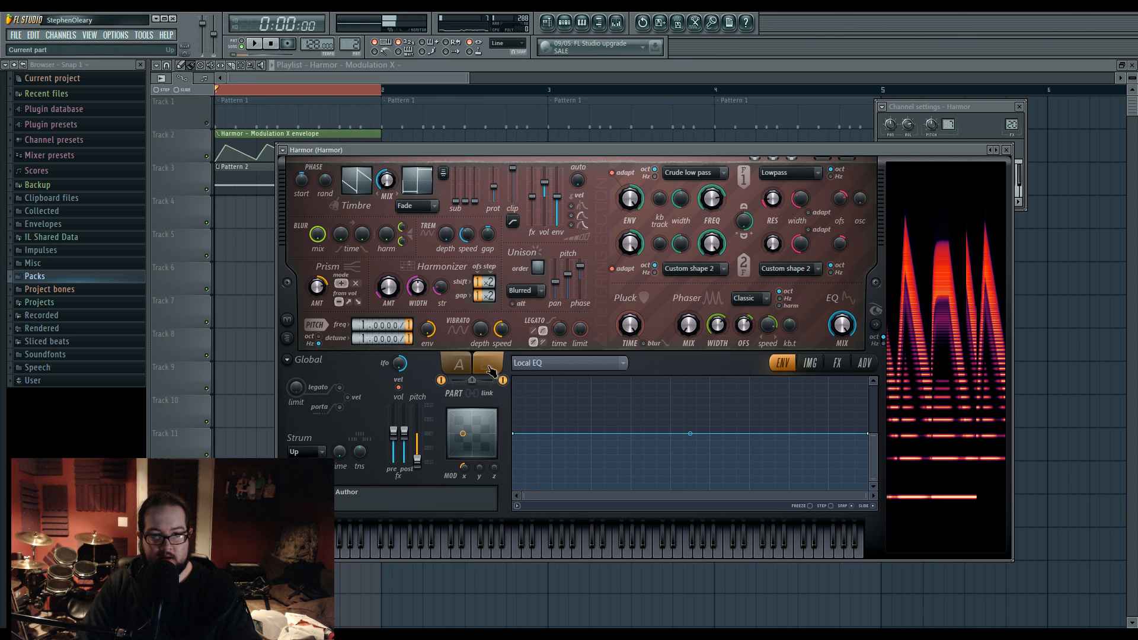
{"action": "right_click", "coordinate": [522, 437]}
{"action": "left_click_drag", "start_coordinate": [522, 437], "coordinate": [526, 507]}
{"action": "left_click_drag", "start_coordinate": [867, 436], "coordinate": [860, 517]}
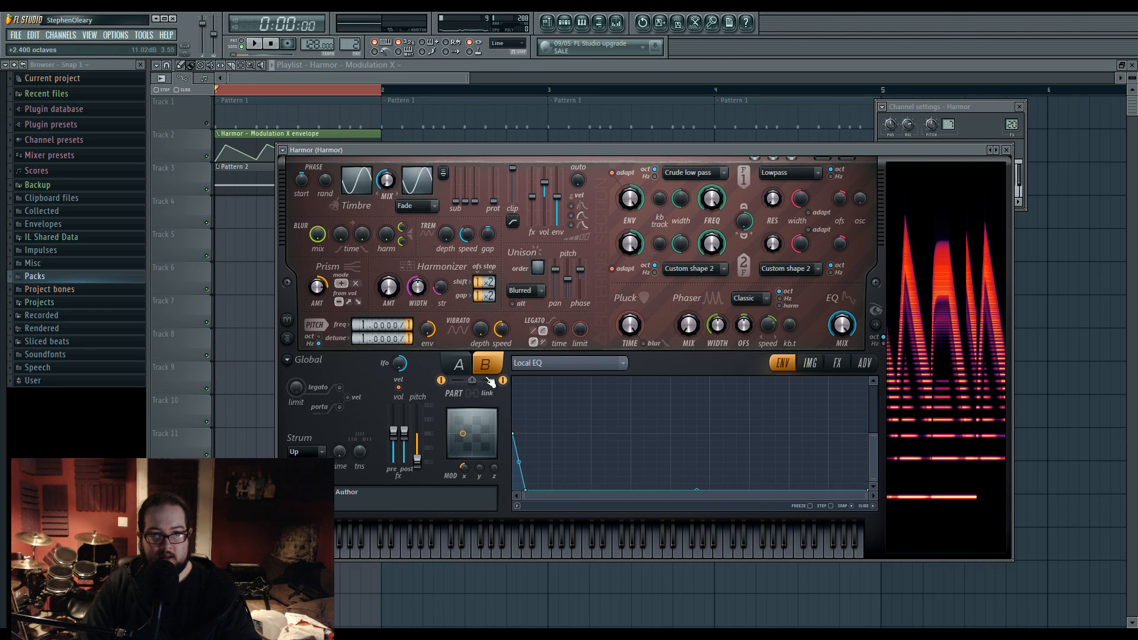
{"action": "left_click", "coordinate": [464, 365]}
{"action": "left_click", "coordinate": [485, 366]}
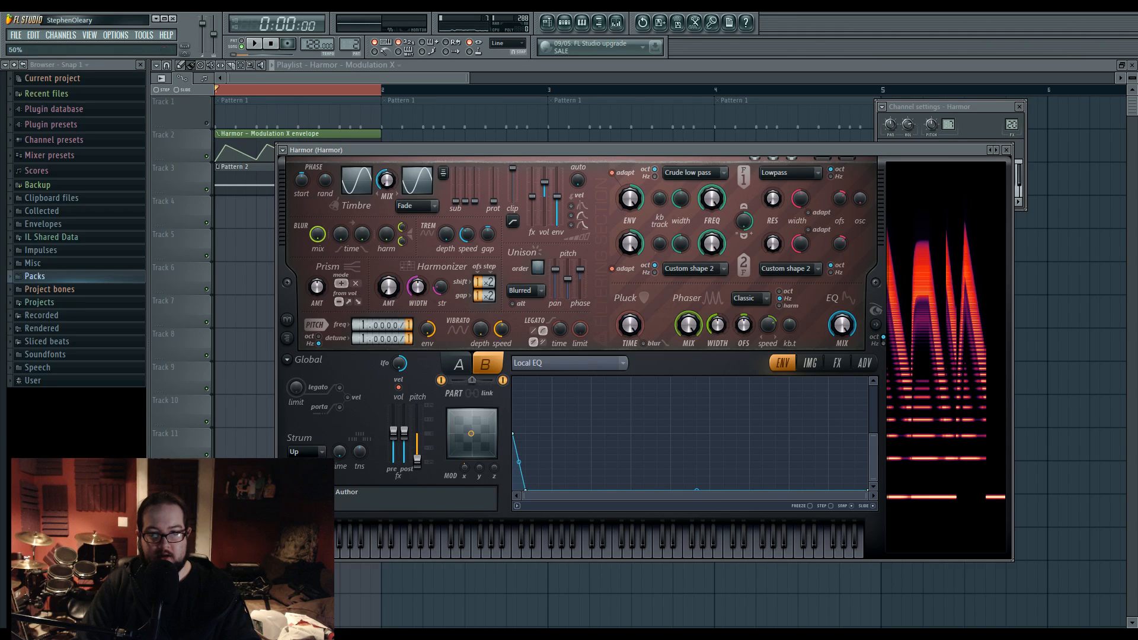
{"action": "key", "text": "space"}
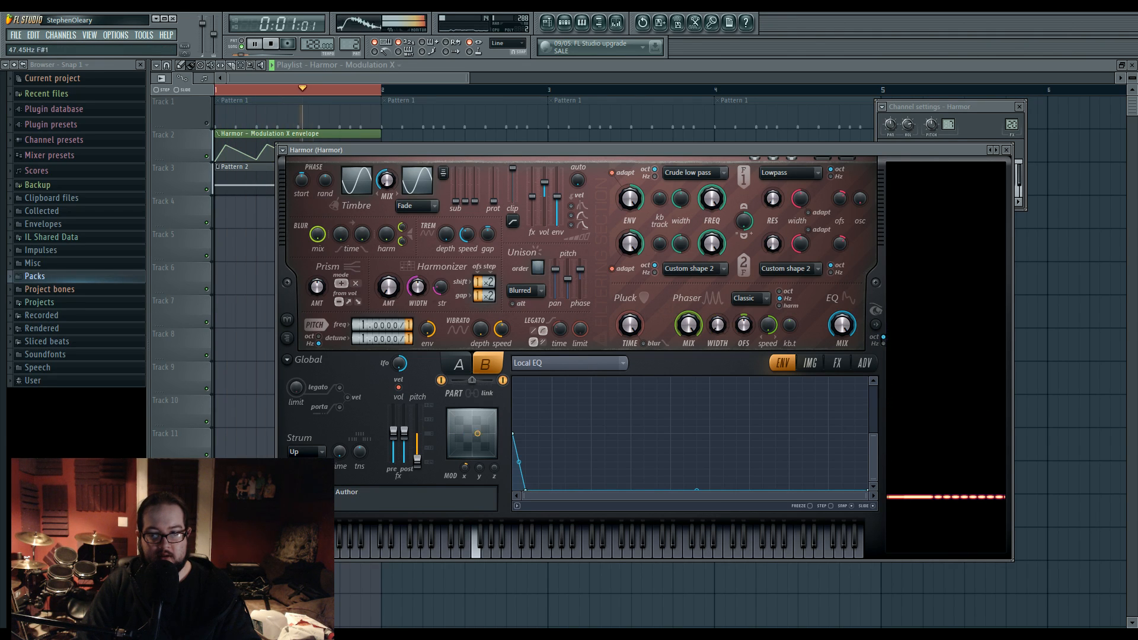
{"action": "key", "text": "space"}
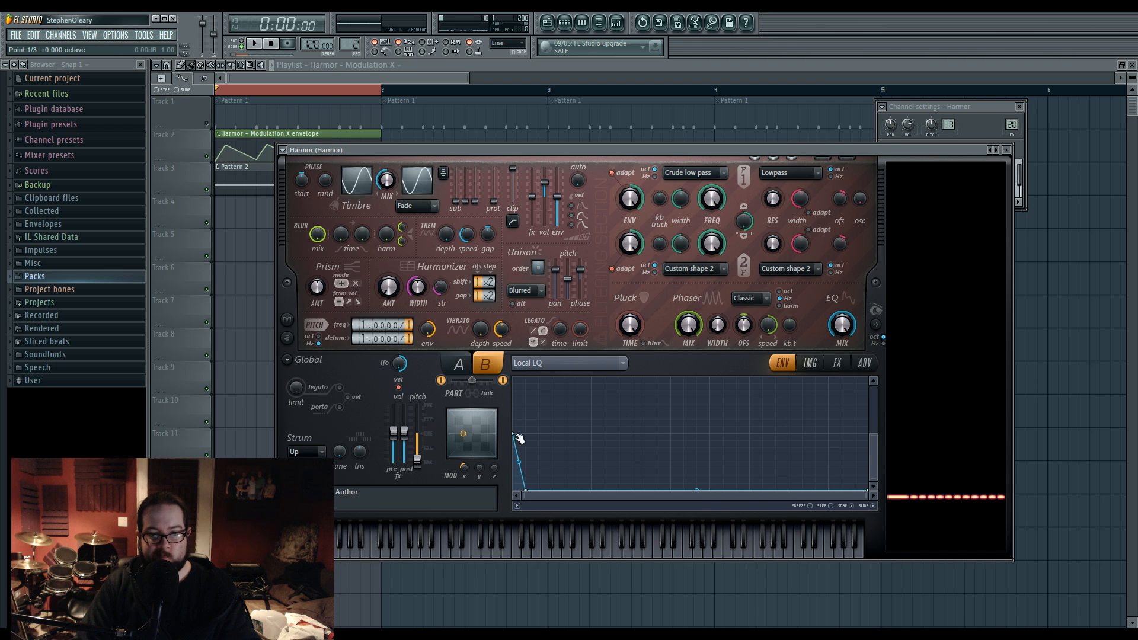
Step: Give part B's phaser a custom flat-topped shape with sloping sides and adjust the phaser speed during playback
{"action": "left_click", "coordinate": [720, 311]}
{"action": "key", "text": "space"}
{"action": "right_click", "coordinate": [627, 382]}
{"action": "right_click", "coordinate": [759, 383]}
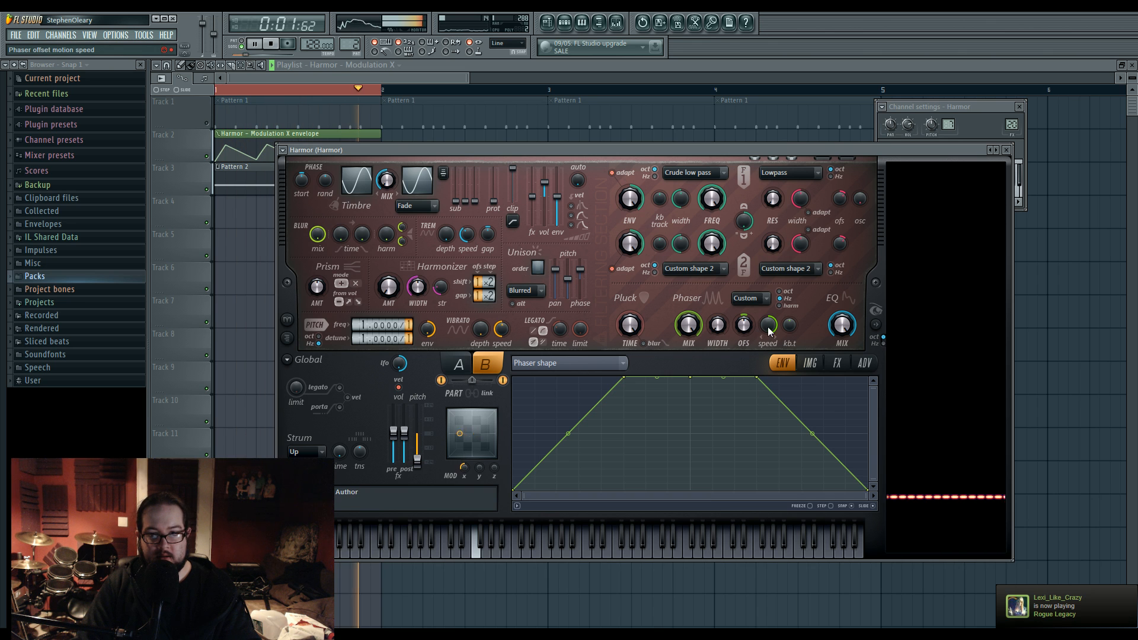
{"action": "left_click_drag", "start_coordinate": [769, 331], "coordinate": [769, 304]}
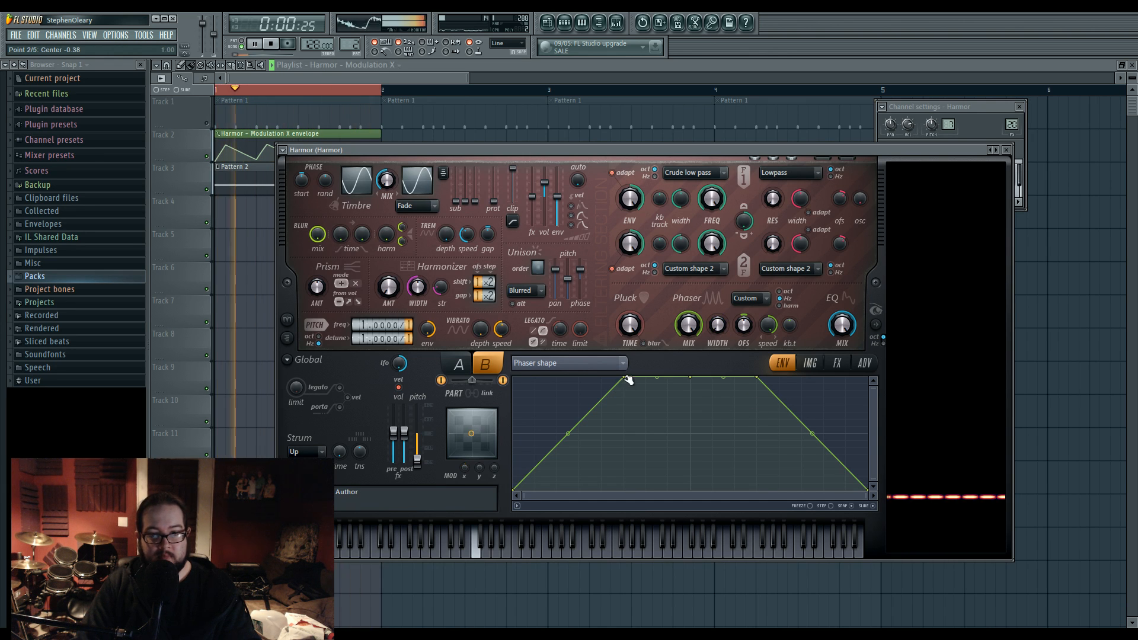
Step: Reshape part B's phaser curve into a square block, at full height up to -0.25 from center and zero beyond it
{"action": "left_click_drag", "start_coordinate": [667, 368], "coordinate": [554, 393]}
{"action": "right_click", "coordinate": [667, 478]}
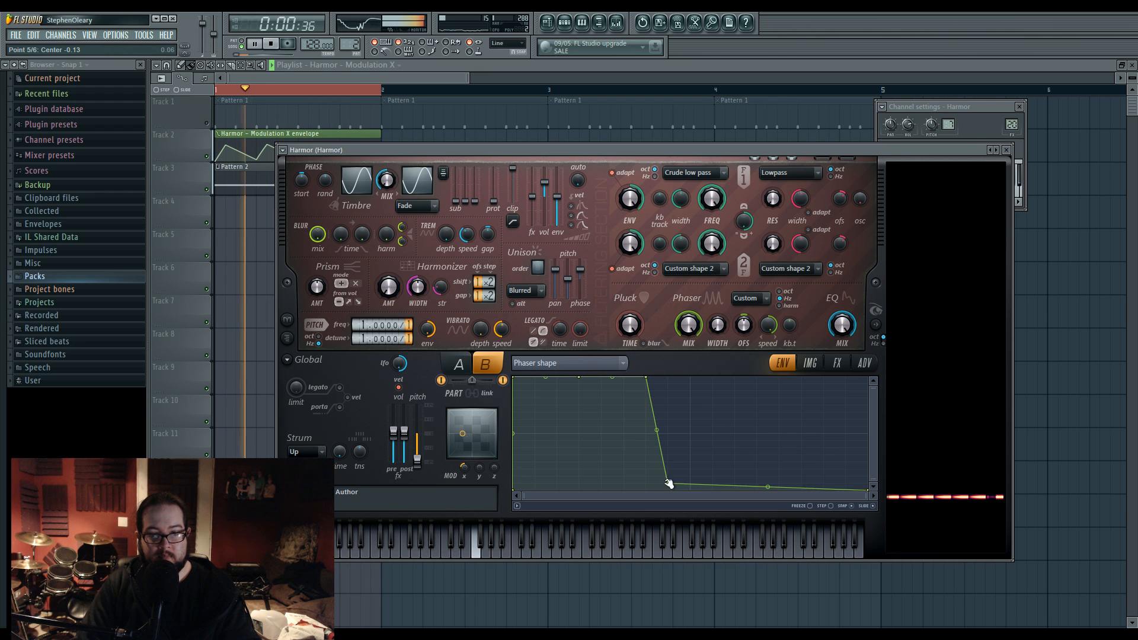
{"action": "left_click_drag", "start_coordinate": [669, 482], "coordinate": [672, 505]}
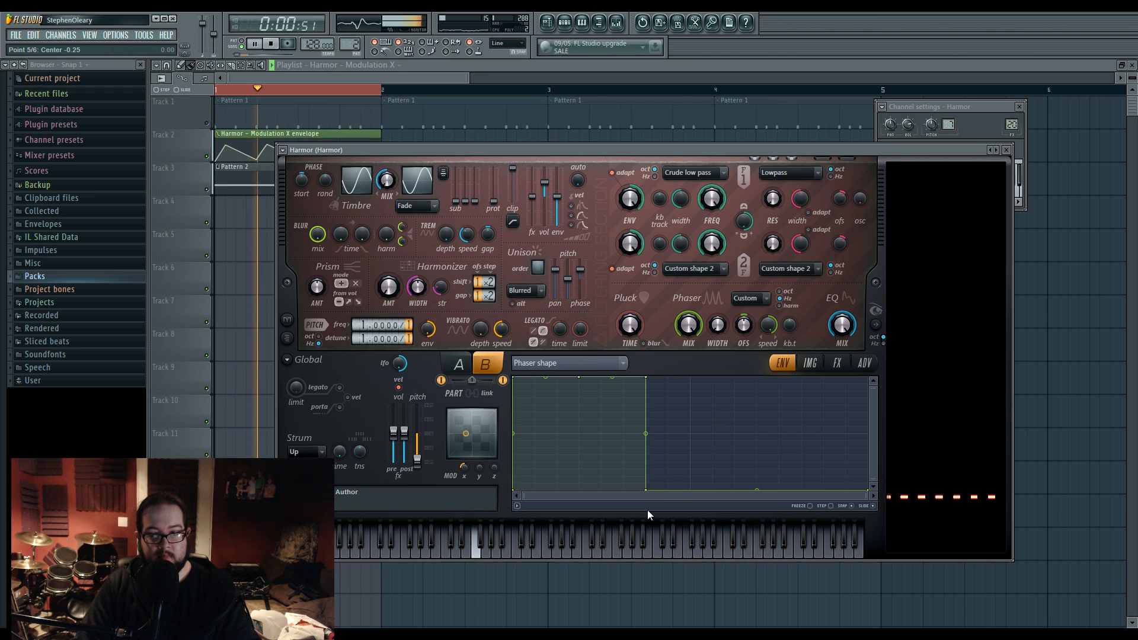
Step: Adjust the mix between parts A and B while auditioning the loop, and return to part B's settings
{"action": "left_click", "coordinate": [464, 365]}
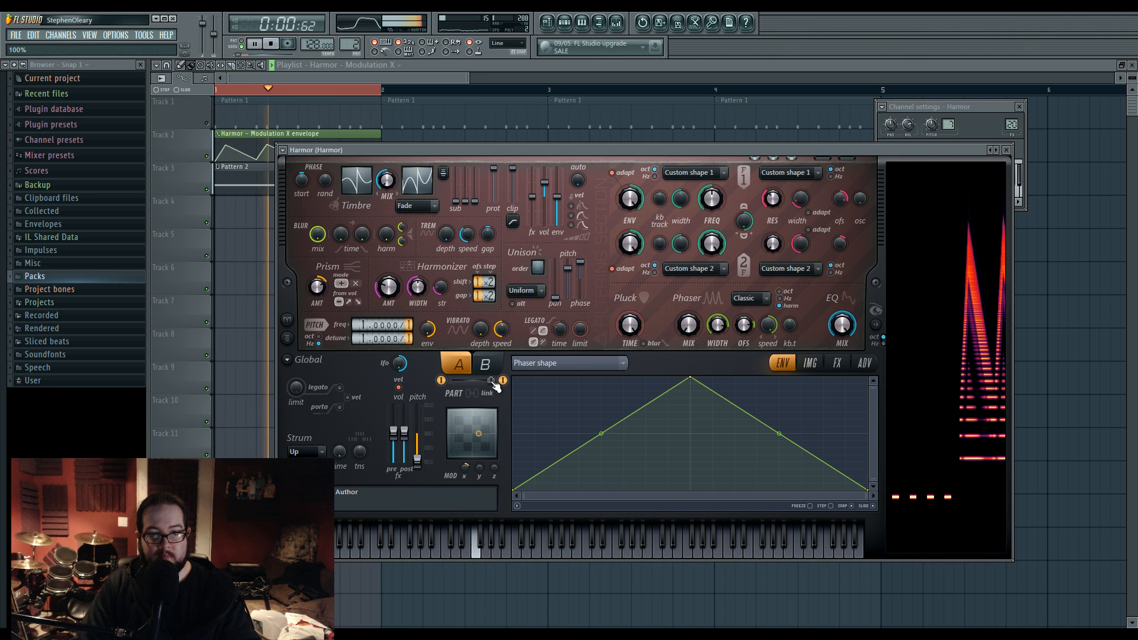
{"action": "mouse_move", "coordinate": [472, 380]}
{"action": "left_mouse_down"}
{"action": "mouse_move", "coordinate": [492, 381]}
{"action": "mouse_move", "coordinate": [479, 386]}
{"action": "left_mouse_up"}
{"action": "left_click", "coordinate": [485, 364]}
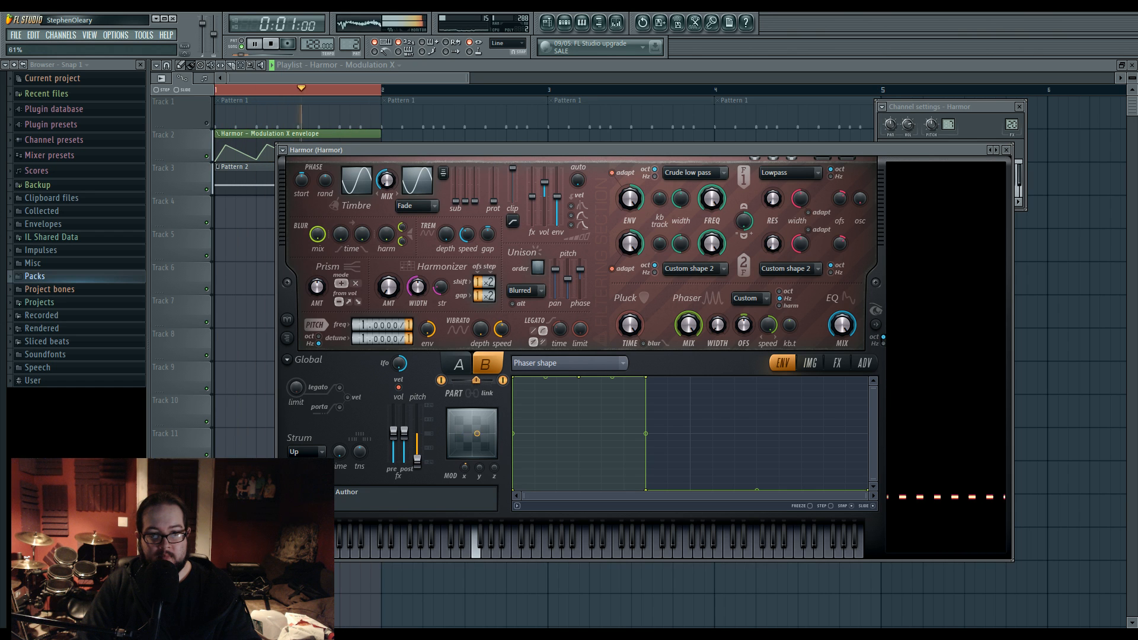
{"action": "key", "text": "space"}
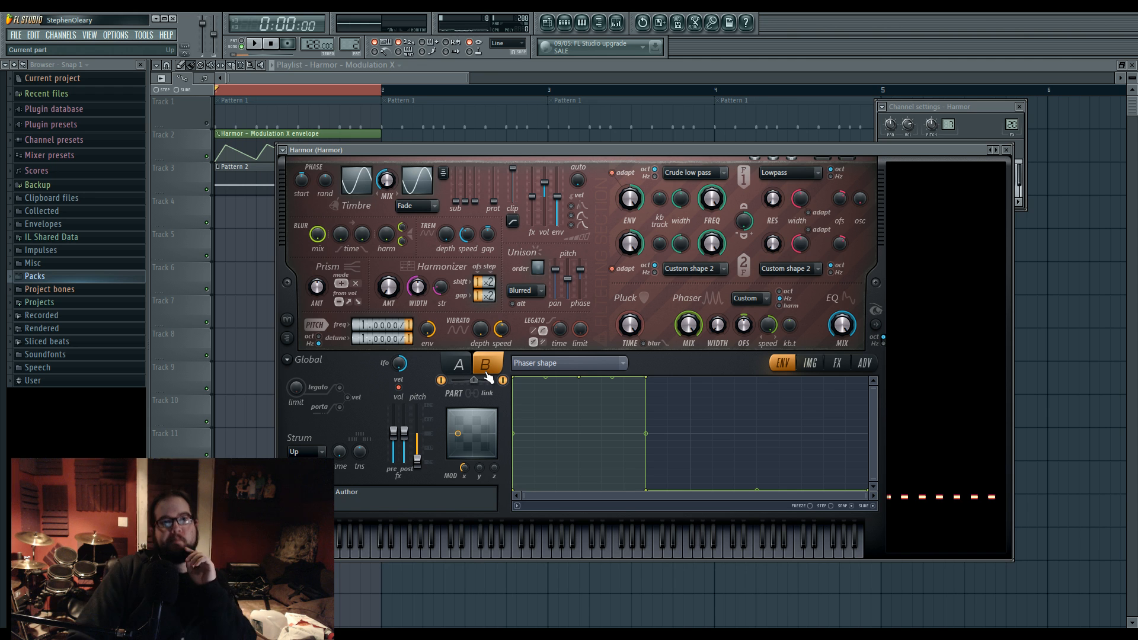
Step: Set filter 1 to Classic low pass in both part B and part A, and audition the loop
{"action": "left_click", "coordinate": [693, 173]}
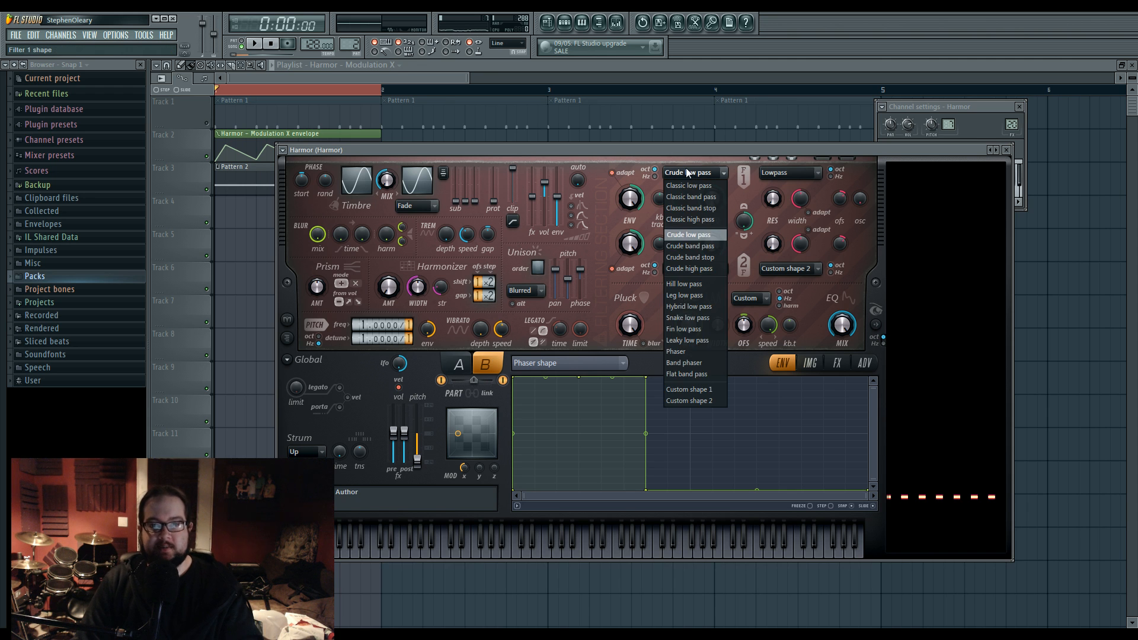
{"action": "left_click", "coordinate": [695, 184]}
{"action": "left_click", "coordinate": [457, 363]}
{"action": "left_click", "coordinate": [701, 174]}
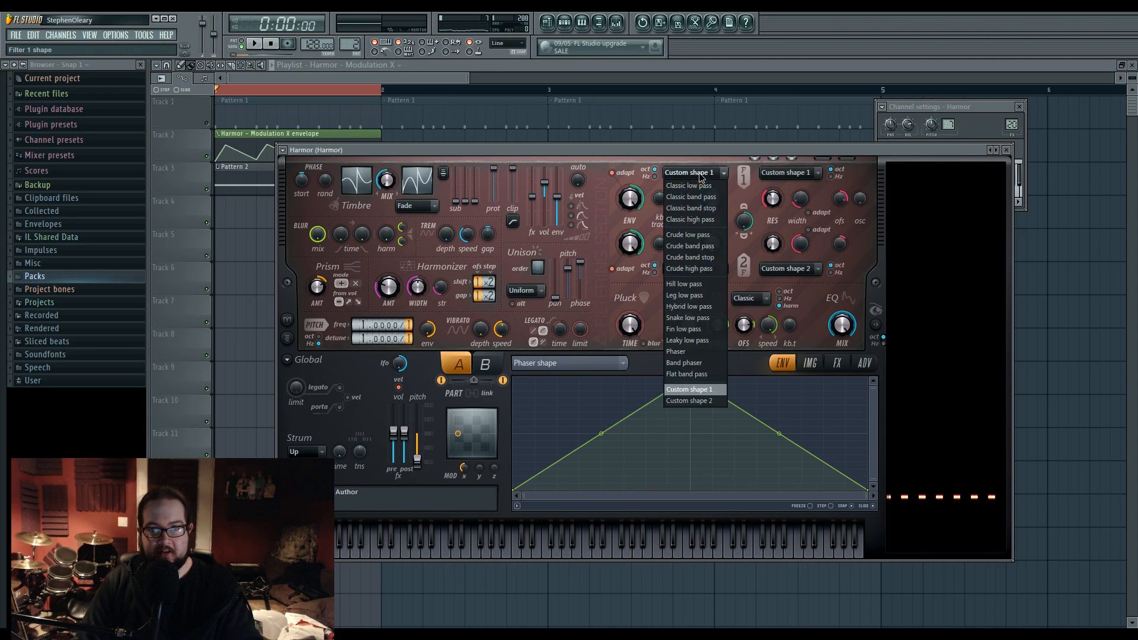
{"action": "left_click", "coordinate": [701, 185]}
{"action": "key", "text": "space"}
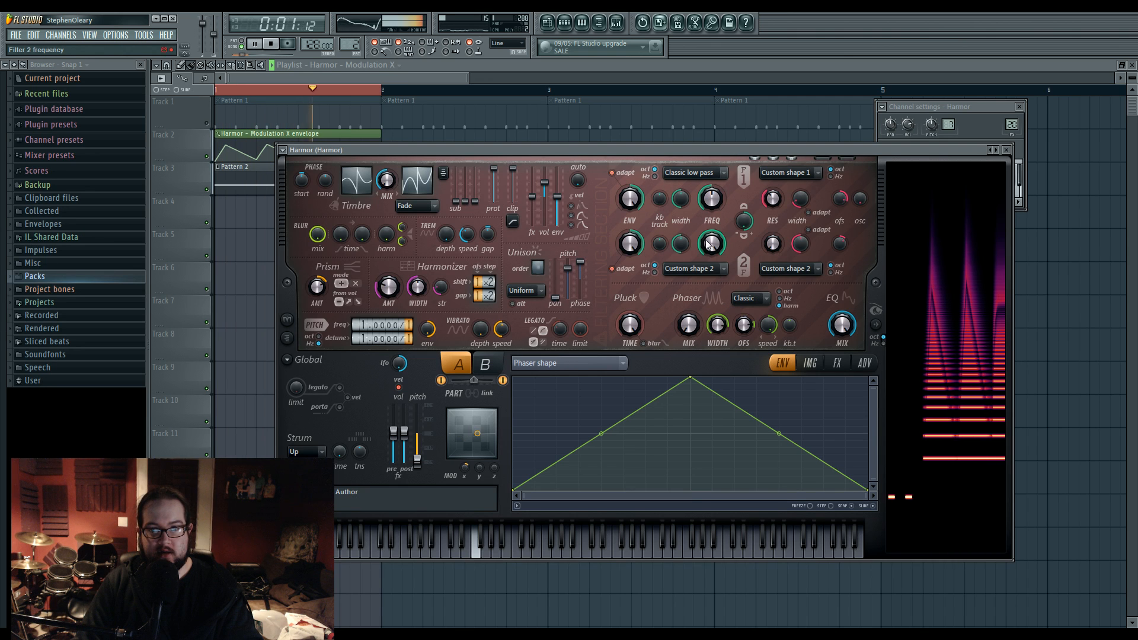
{"action": "key", "text": "space"}
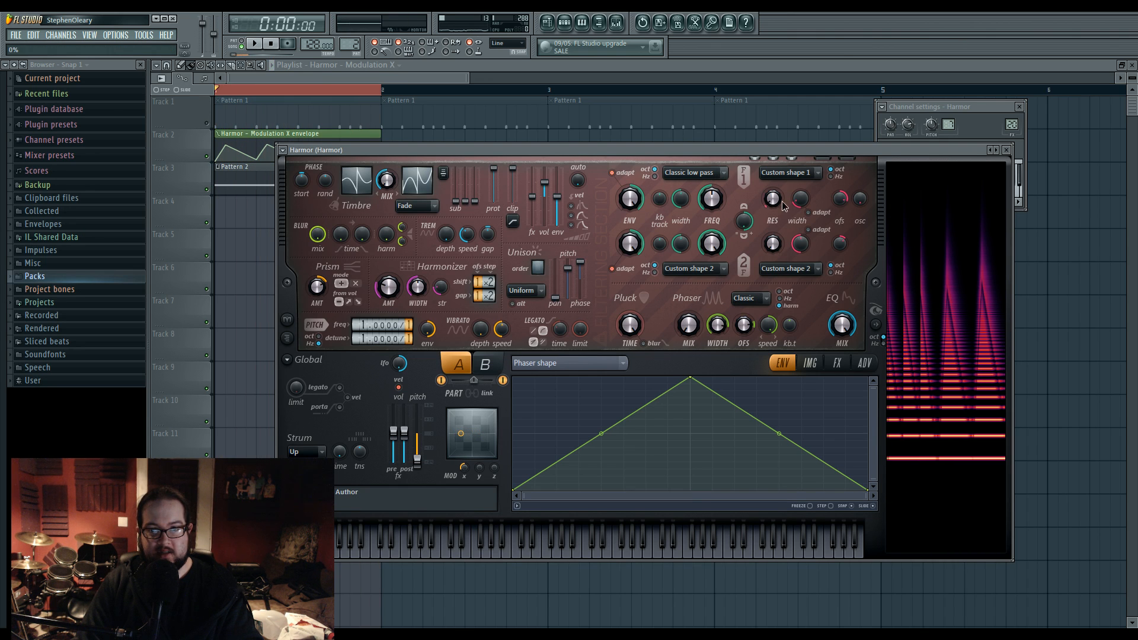
Step: Switch part A's filter 1 resonance to Classic, adjust the resonance amount and filter frequency, and audition the loop
{"action": "left_click", "coordinate": [789, 173]}
{"action": "left_click", "coordinate": [794, 186]}
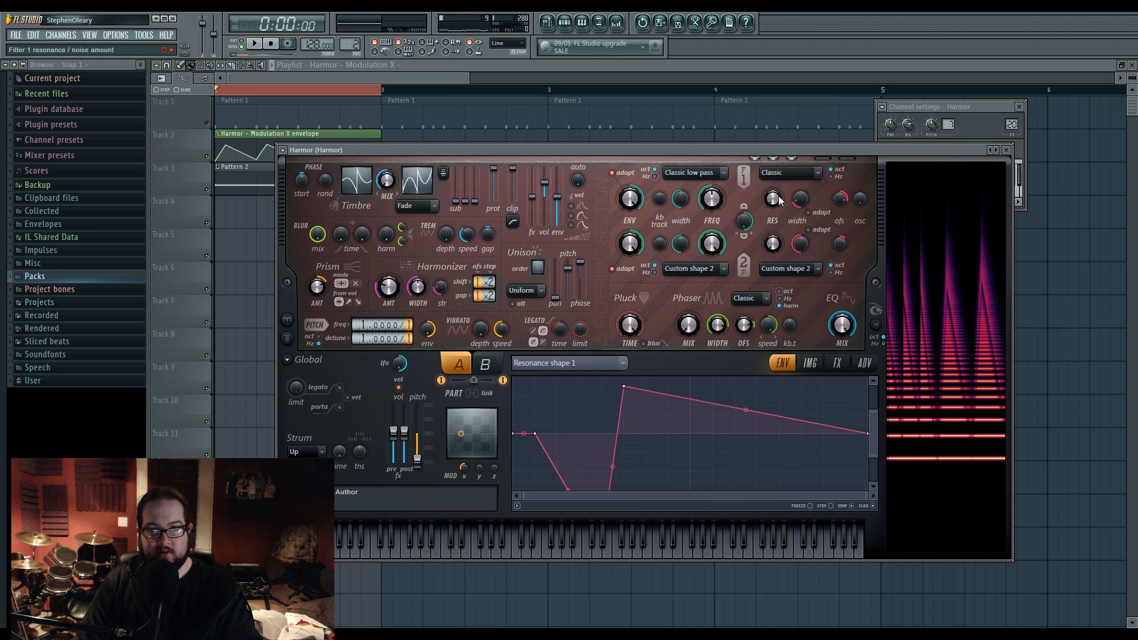
{"action": "left_click", "coordinate": [787, 172]}
{"action": "left_click", "coordinate": [787, 177]}
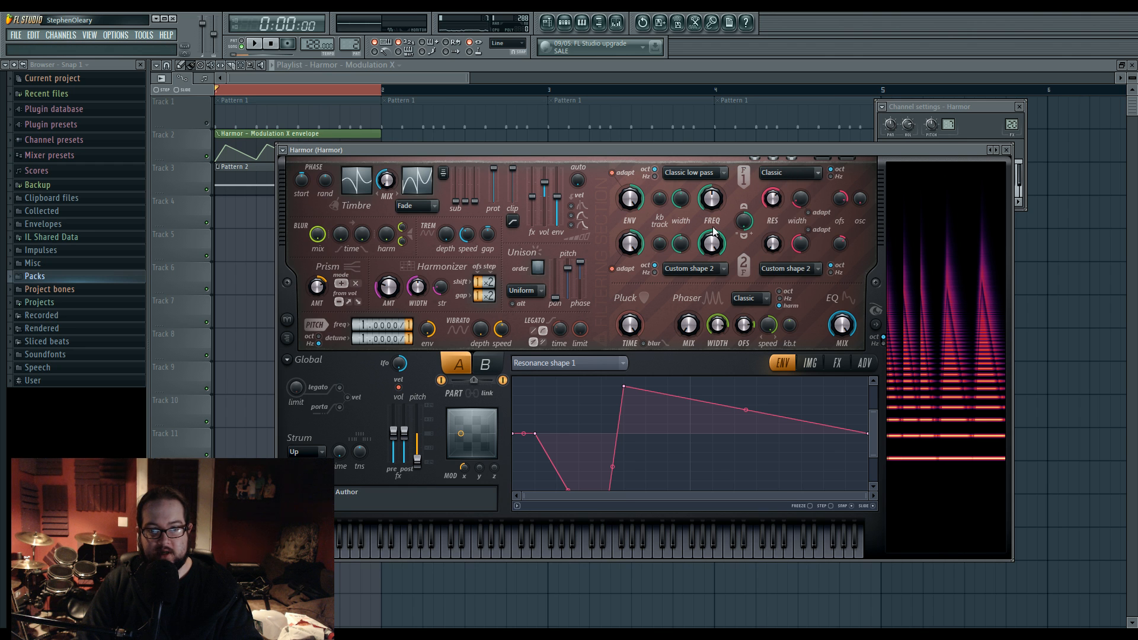
{"action": "key", "text": "space"}
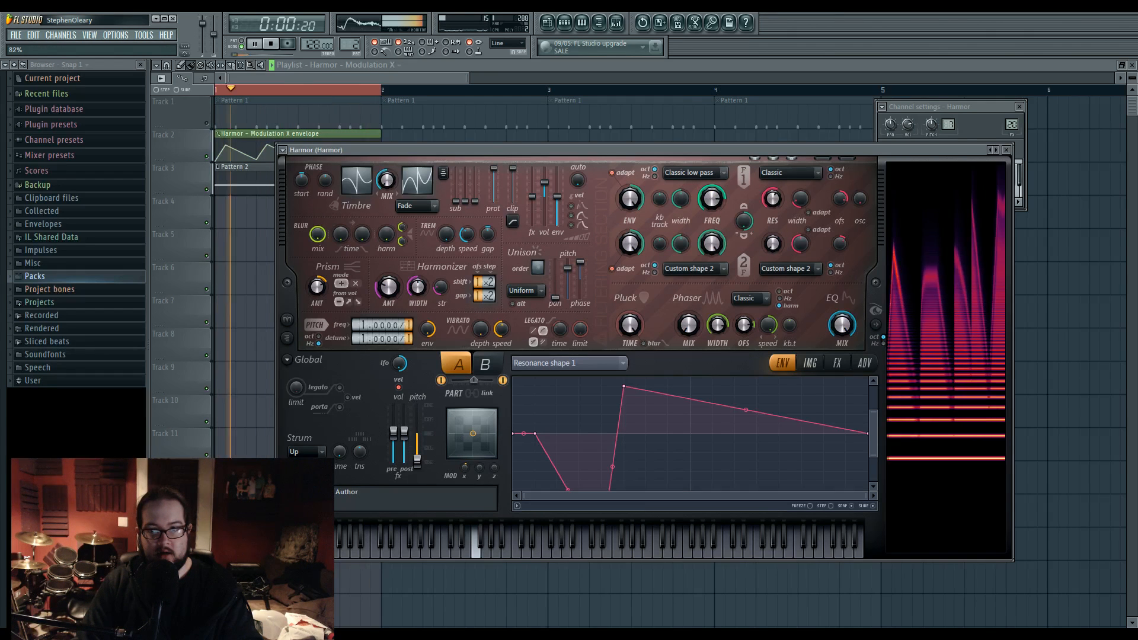
{"action": "key", "text": "space"}
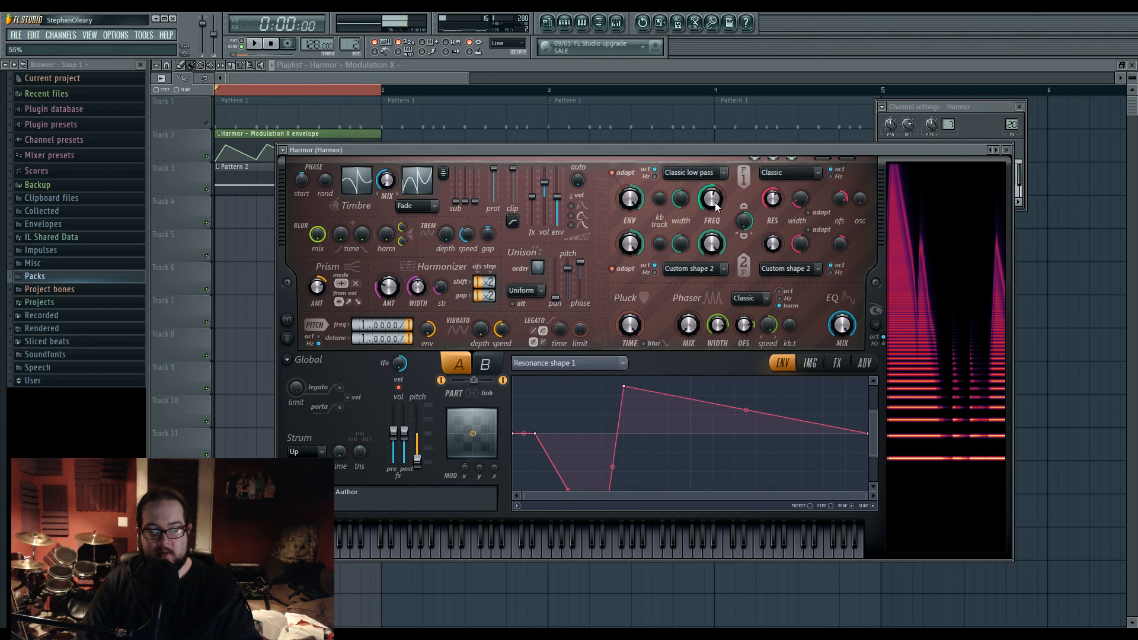
Step: Replace the Harmor channel's instrument with a fresh Harmor instance
{"action": "left_click", "coordinate": [562, 23]}
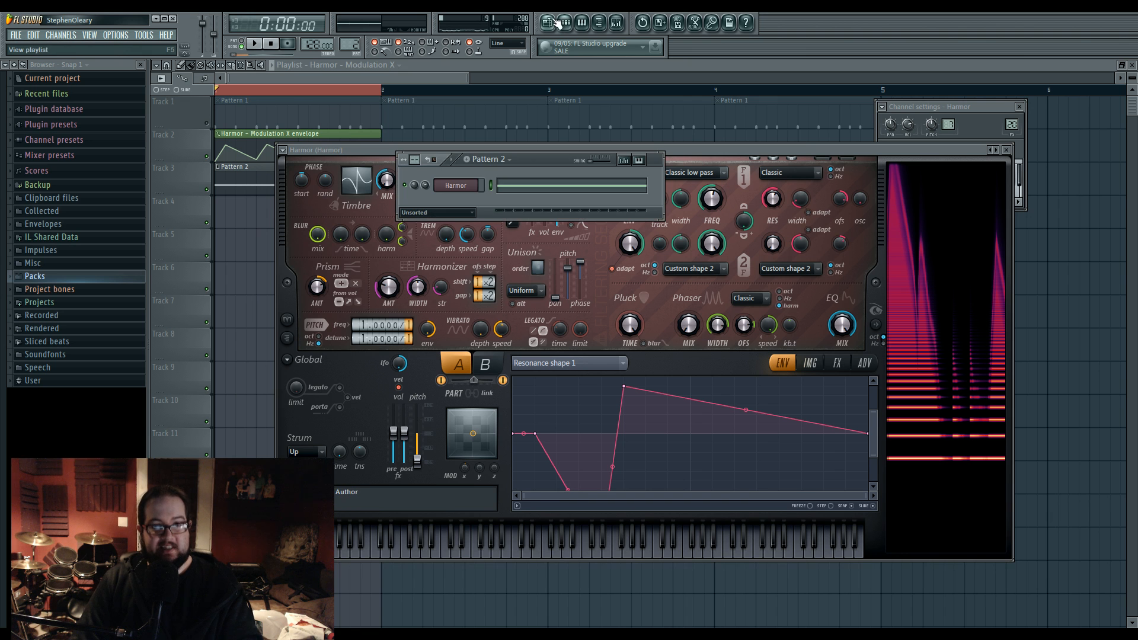
{"action": "right_click", "coordinate": [474, 186]}
{"action": "mouse_move", "coordinate": [510, 307]}
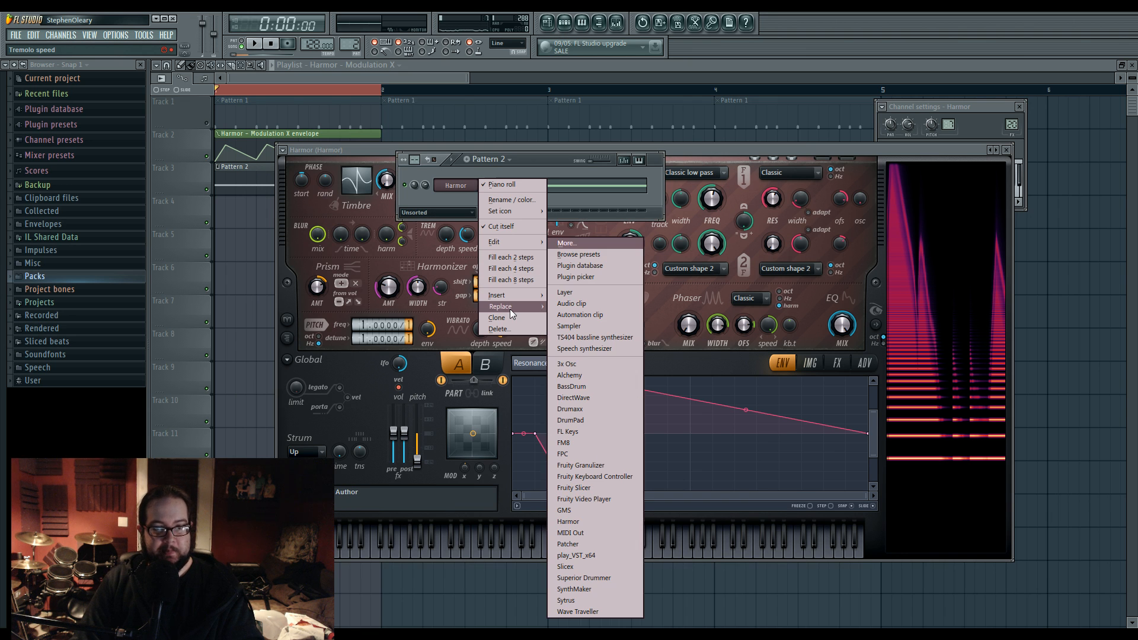
{"action": "left_click", "coordinate": [603, 520]}
Step: Delete the Harmor Modulation X automation clip and move the Pattern 2 clip up to track 2
{"action": "left_click", "coordinate": [253, 191]}
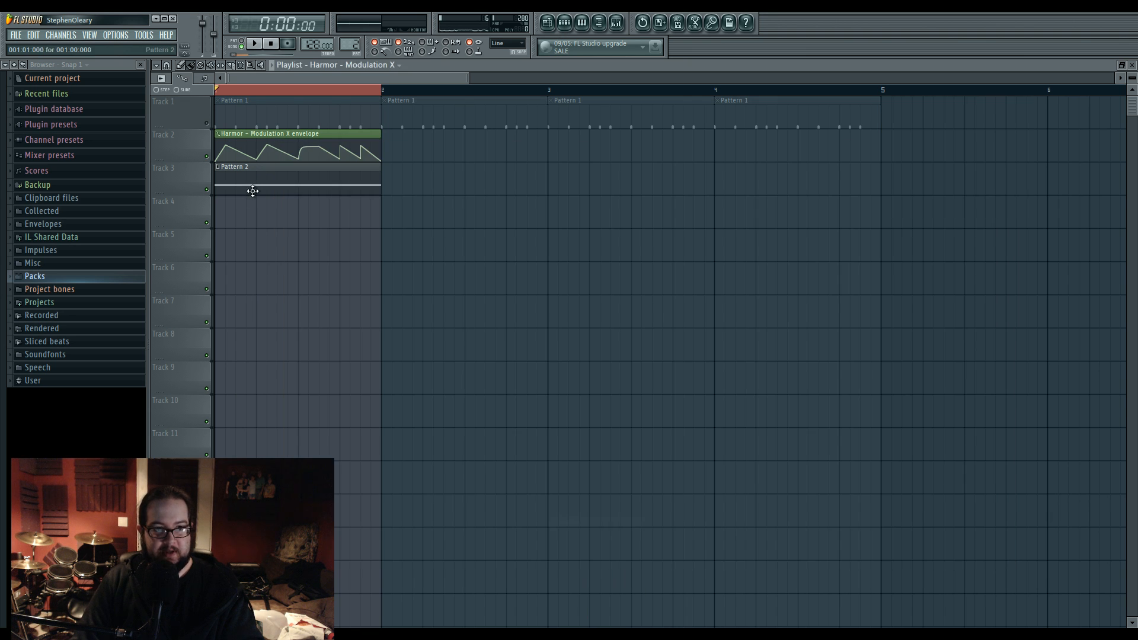
{"action": "right_click", "coordinate": [282, 132]}
{"action": "left_click_drag", "start_coordinate": [284, 167], "coordinate": [279, 135]}
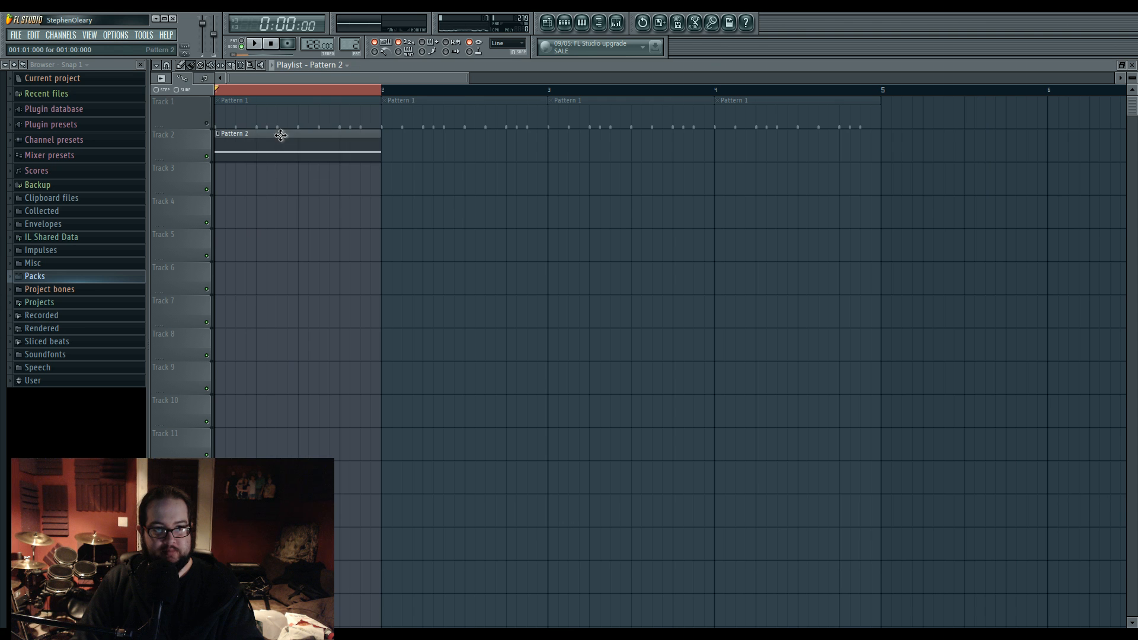
Step: Replace the first effect on the Bass 1 mixer track with a fresh Fruity Parametric EQ 2 and return to Harmor
{"action": "left_click", "coordinate": [570, 24]}
{"action": "left_click", "coordinate": [458, 189]}
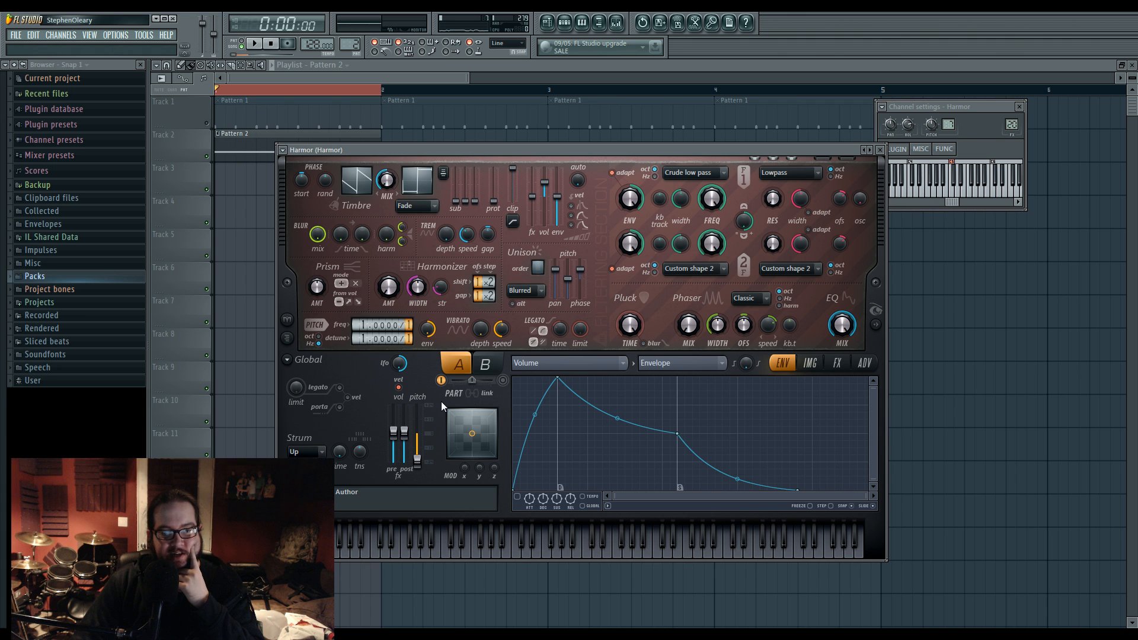
{"action": "double_click", "coordinate": [1012, 125]}
{"action": "left_click", "coordinate": [924, 311]}
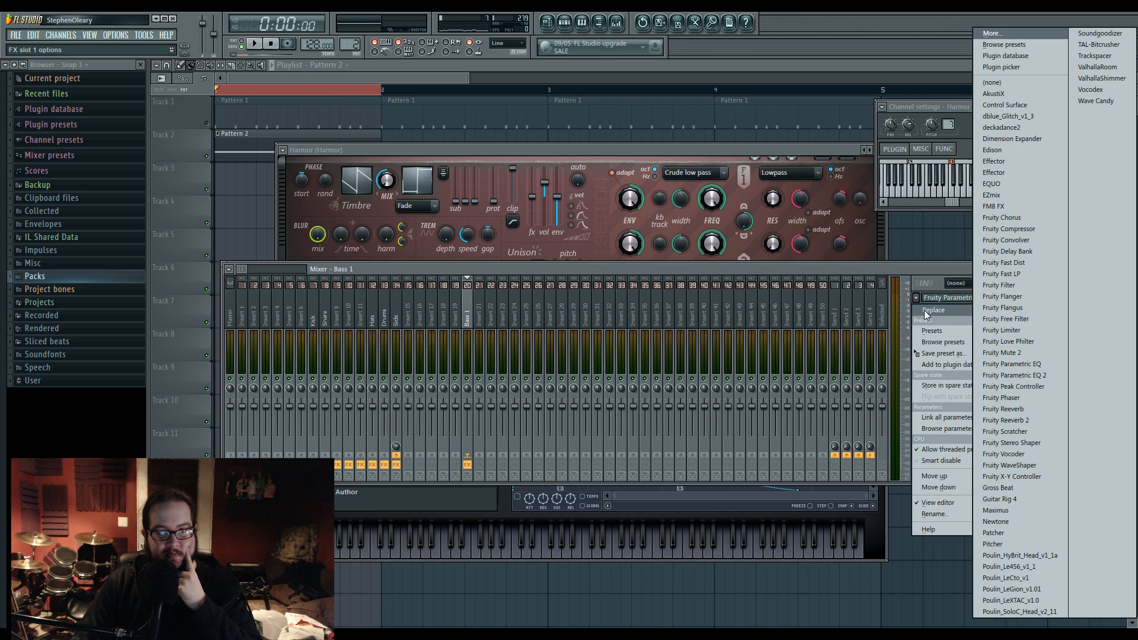
{"action": "left_click", "coordinate": [1023, 375]}
{"action": "left_click", "coordinate": [584, 149]}
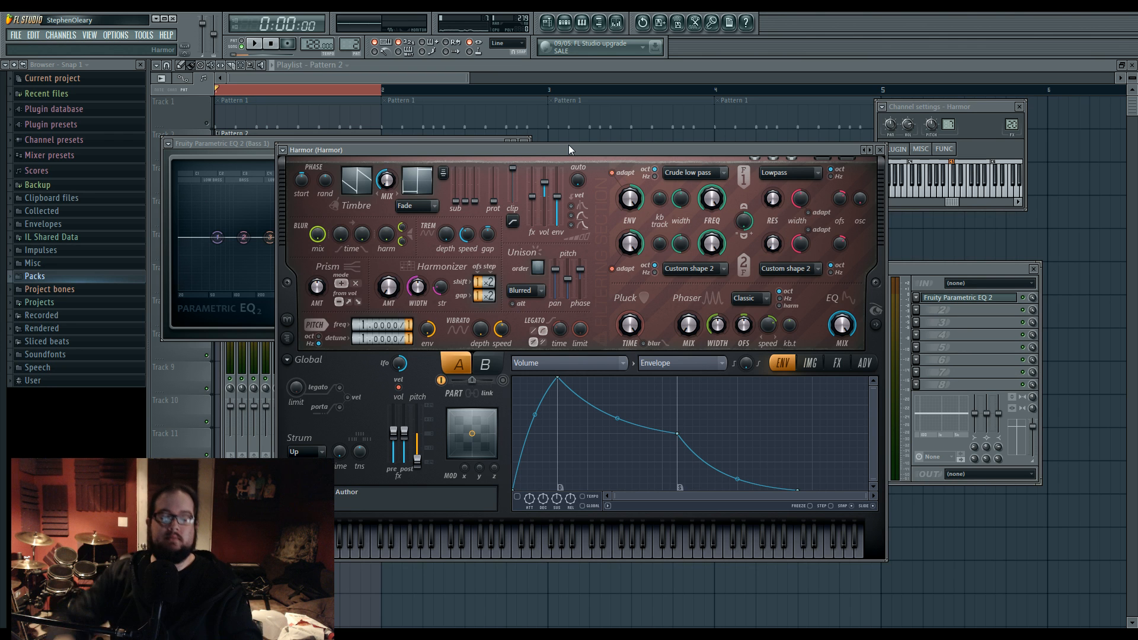
Step: Unmute playlist track 1 and audition the loop with the fresh Harmor sound
{"action": "left_click", "coordinate": [214, 132]}
{"action": "key", "text": "space"}
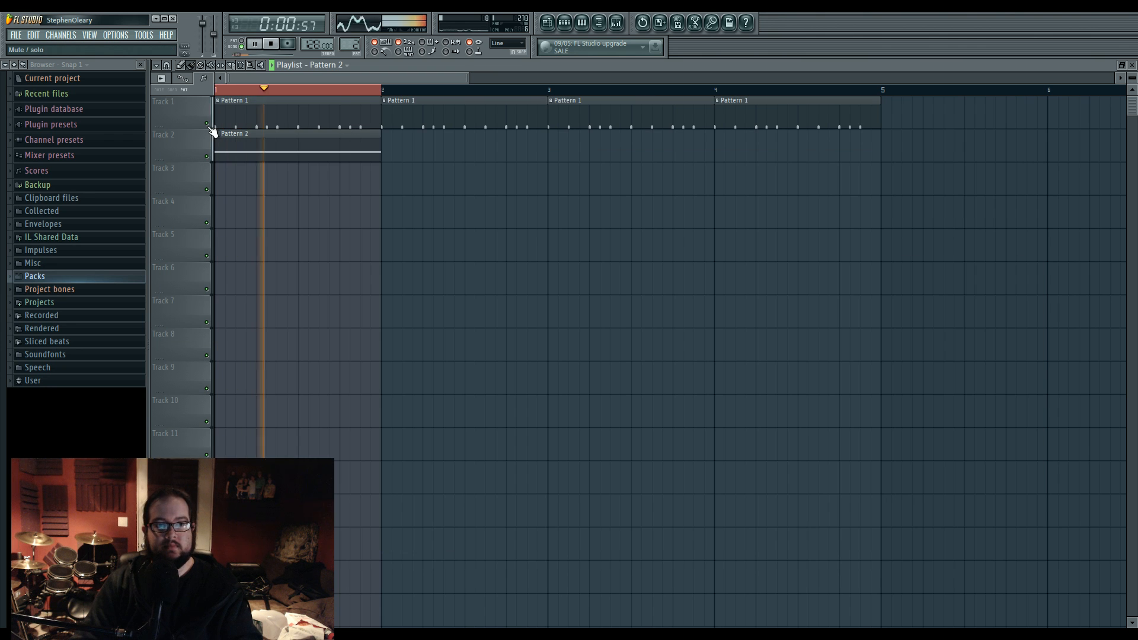
{"action": "key", "text": "space"}
Step: Open Pattern 2's piano roll and the Harmor editor, switch to pattern playback, and audition the pattern
{"action": "double_click", "coordinate": [363, 135]}
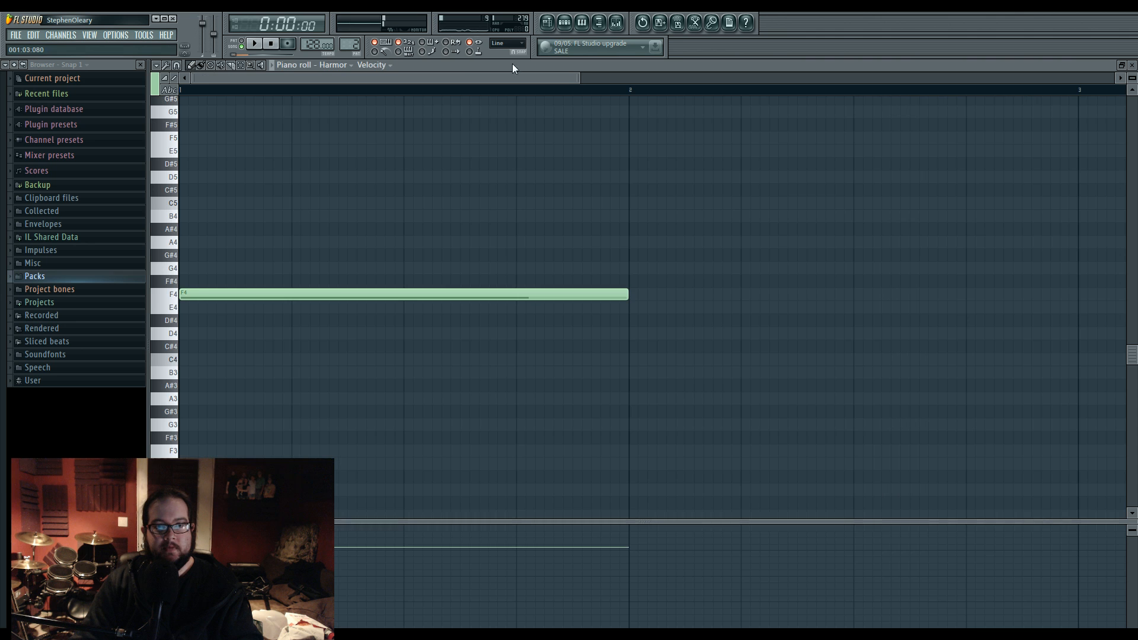
{"action": "left_click", "coordinate": [565, 23]}
{"action": "left_click", "coordinate": [453, 193]}
{"action": "left_click_drag", "start_coordinate": [474, 150], "coordinate": [463, 143]}
{"action": "left_click", "coordinate": [241, 44]}
{"action": "left_click", "coordinate": [255, 45]}
{"action": "left_click", "coordinate": [269, 46]}
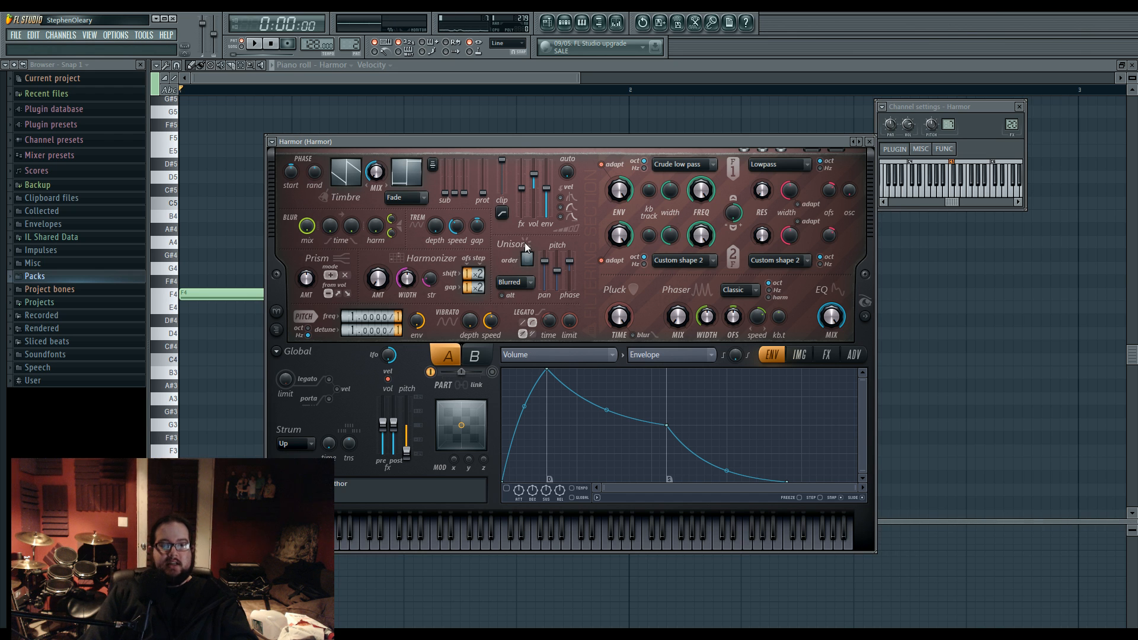
Step: Enable part A's unison pitch thickness envelope and bend it into a convex, steep fall from full to zero
{"action": "right_click", "coordinate": [551, 282]}
{"action": "left_click", "coordinate": [593, 300]}
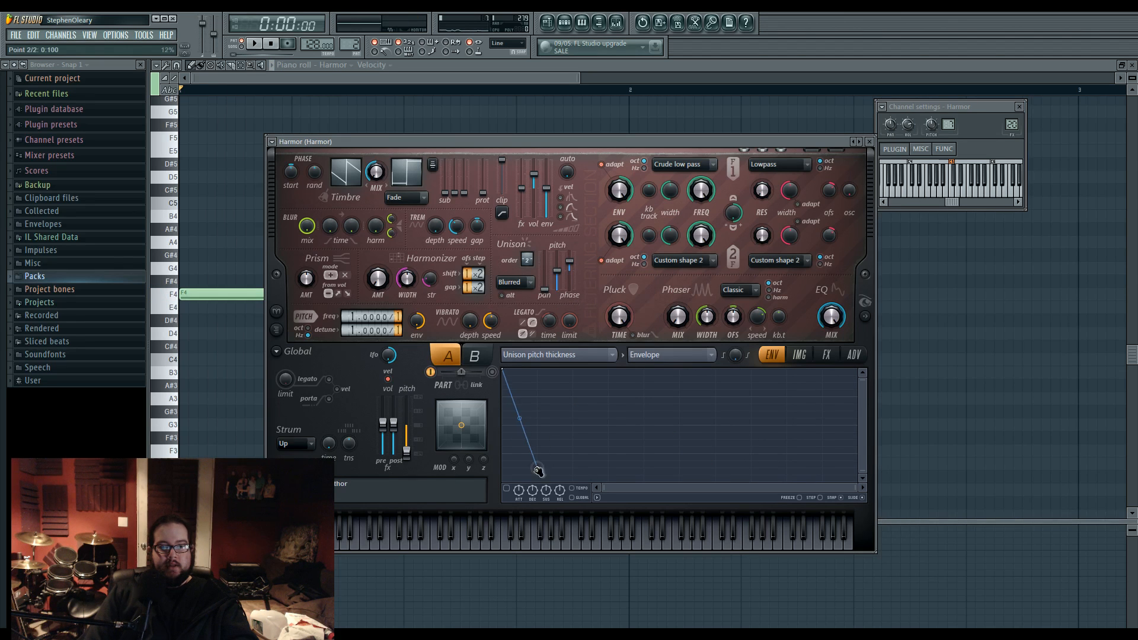
{"action": "left_click", "coordinate": [508, 490]}
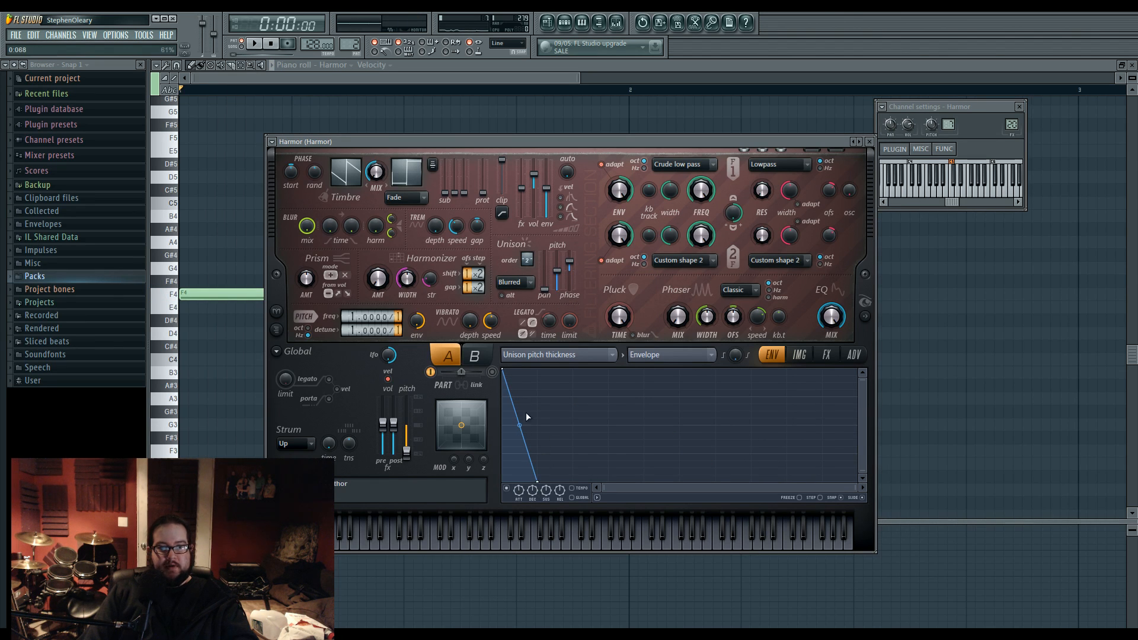
{"action": "left_click_drag", "start_coordinate": [520, 423], "coordinate": [465, 539]}
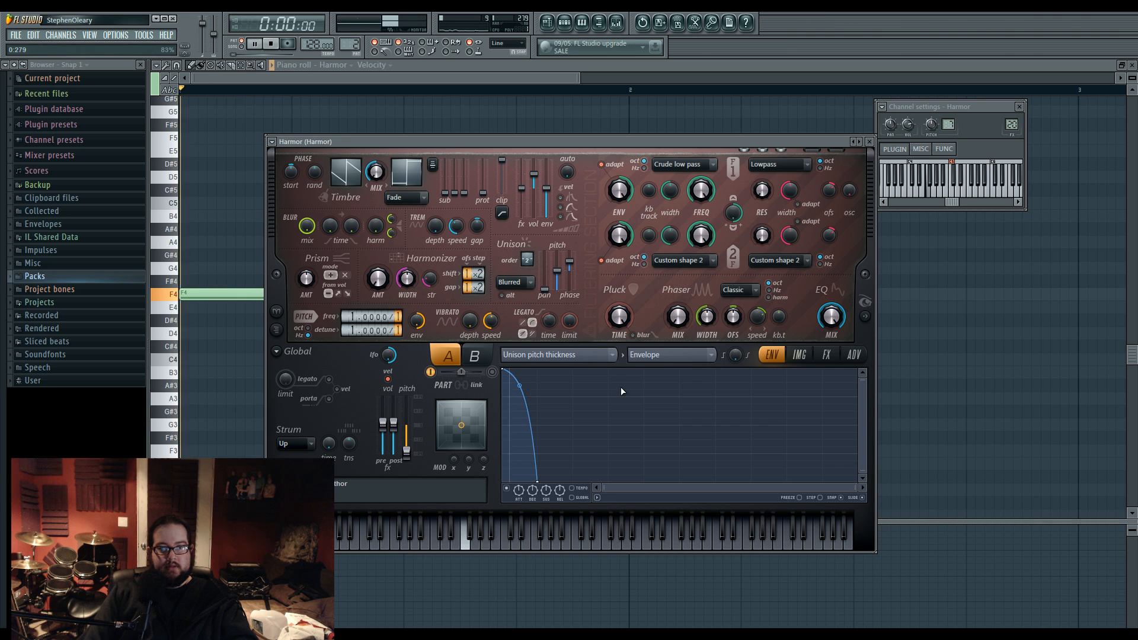
Step: Try the Cube distortion type, set the distortion to Hill, and audition the sound
{"action": "left_click", "coordinate": [826, 356]}
{"action": "left_click", "coordinate": [591, 386]}
{"action": "left_click", "coordinate": [595, 400]}
{"action": "key", "text": "space"}
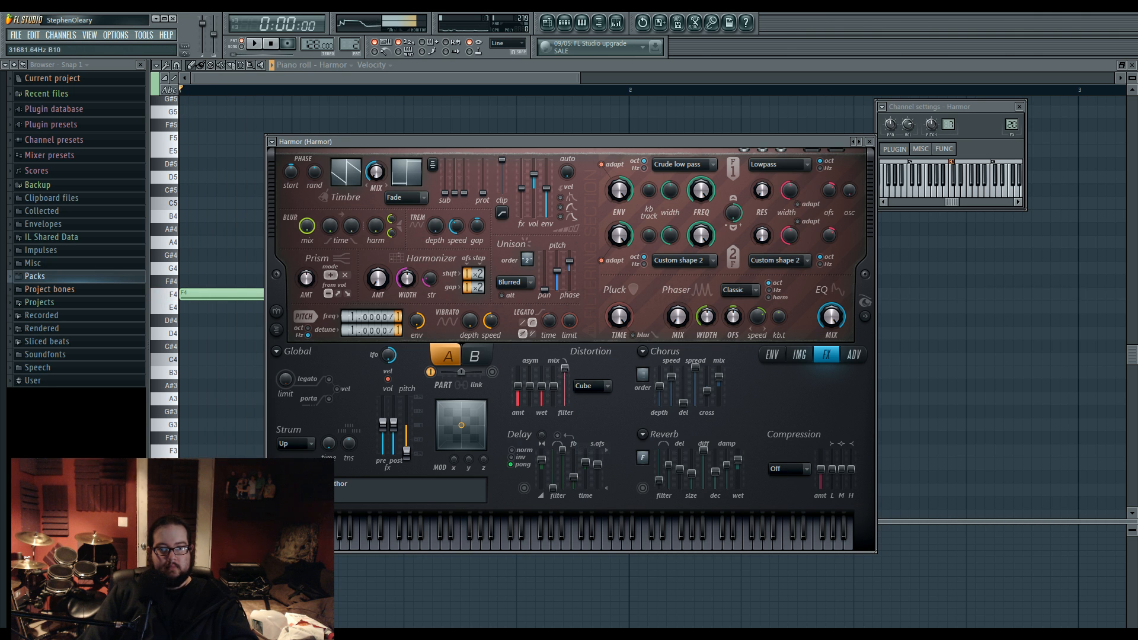
{"action": "left_click", "coordinate": [587, 386]}
{"action": "left_click", "coordinate": [593, 426]}
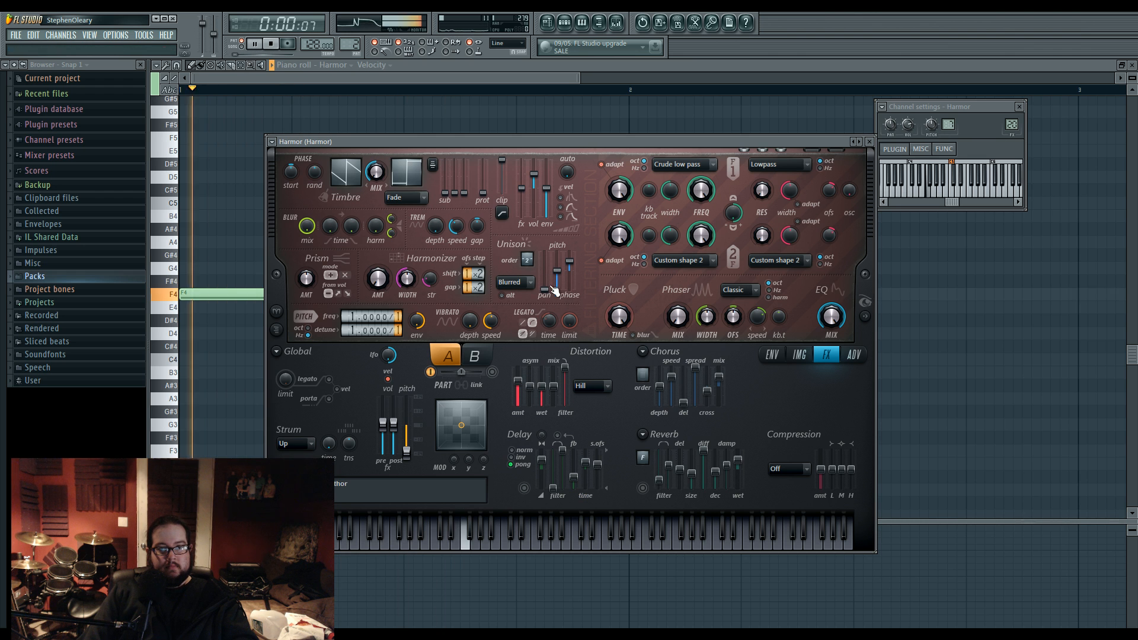
Step: Raise the unison pitch thickness during playback and bring its envelope back up for another audition
{"action": "left_click_drag", "start_coordinate": [556, 271], "coordinate": [560, 258]}
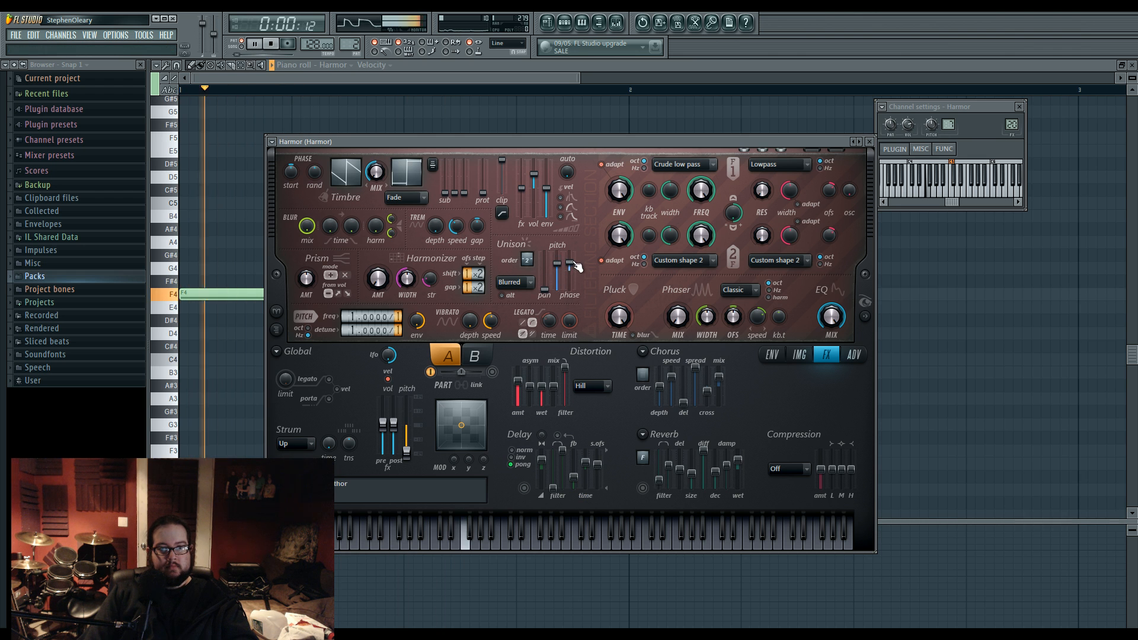
{"action": "key", "text": "space"}
{"action": "right_click", "coordinate": [560, 267]}
{"action": "left_click", "coordinate": [580, 294]}
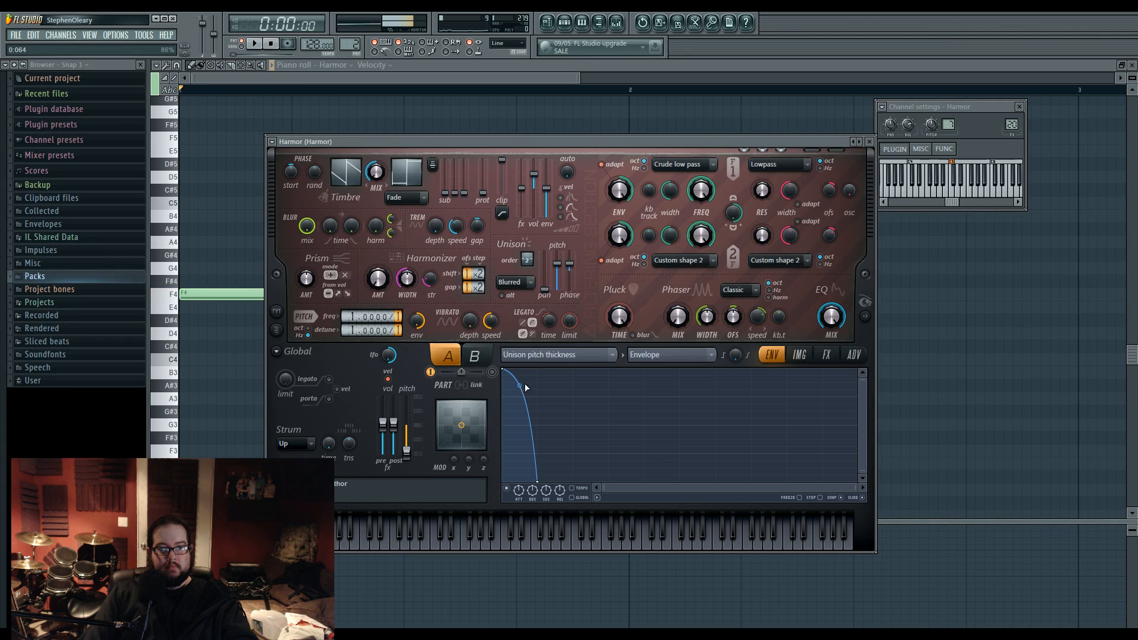
{"action": "key", "text": "space"}
Step: Shape the harmonic unison pitch curve with a dip in the low harmonics, raising the +9 octaves end point to 0.94
{"action": "left_click", "coordinate": [558, 355]}
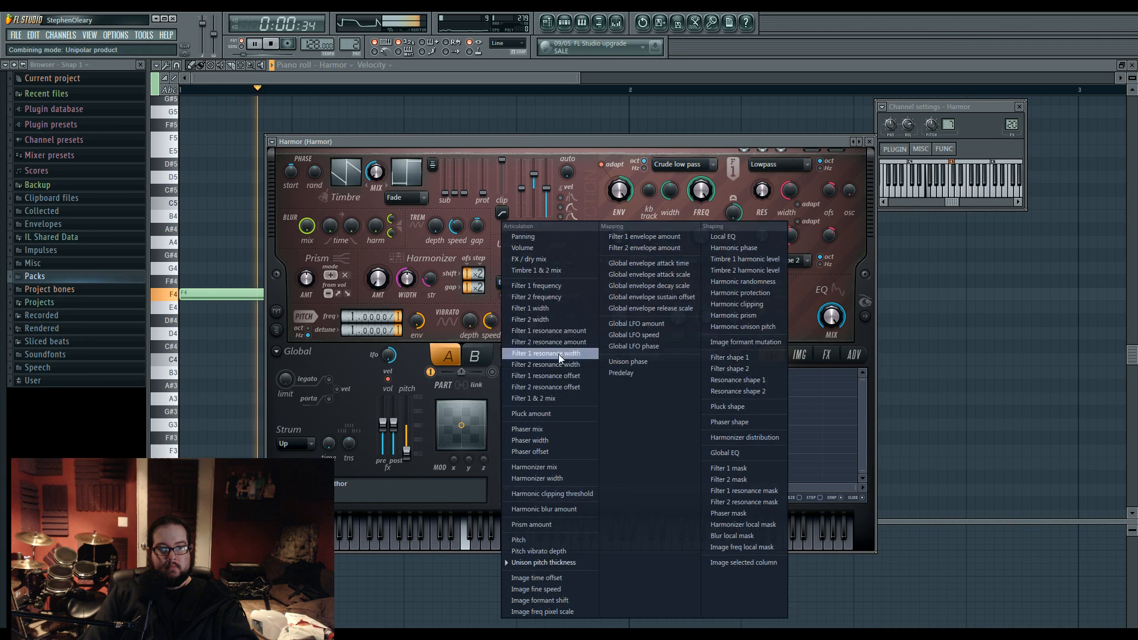
{"action": "left_click", "coordinate": [766, 327]}
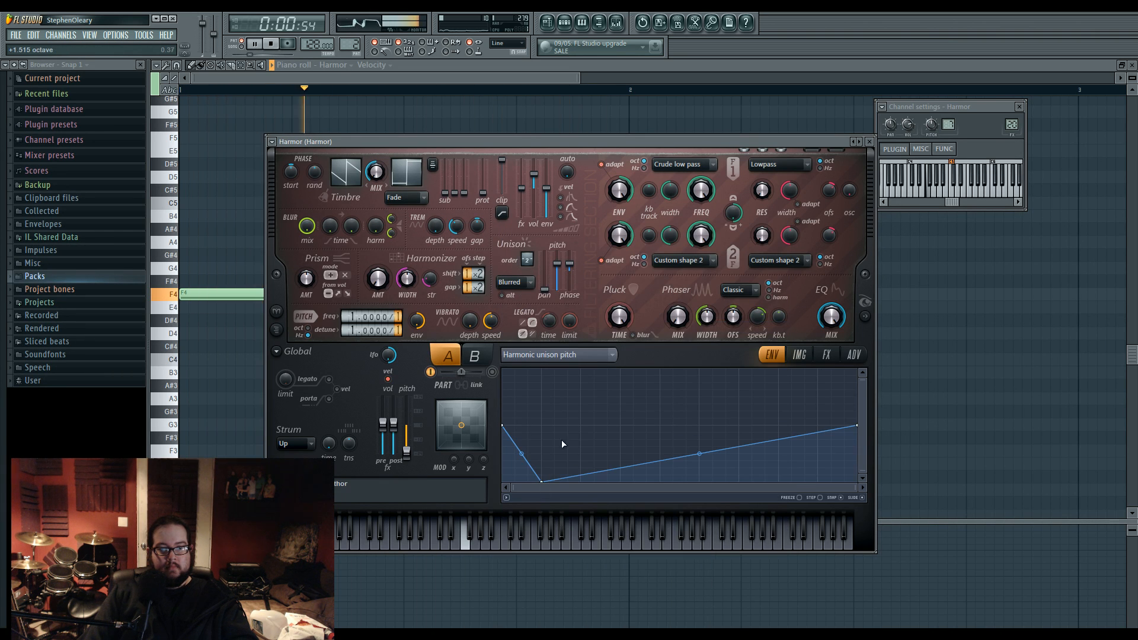
{"action": "left_click_drag", "start_coordinate": [857, 425], "coordinate": [861, 377]}
{"action": "key", "text": "space"}
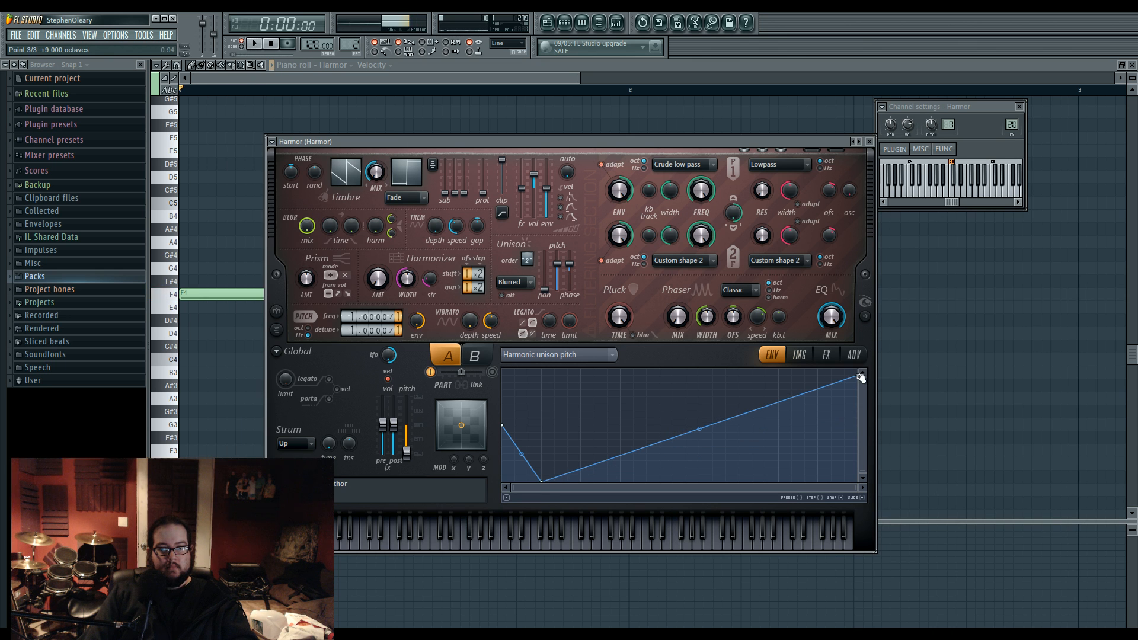
Step: Audition the patch by playing the notes F4 and E4, and show Harmor's spectral display
{"action": "key", "text": "space"}
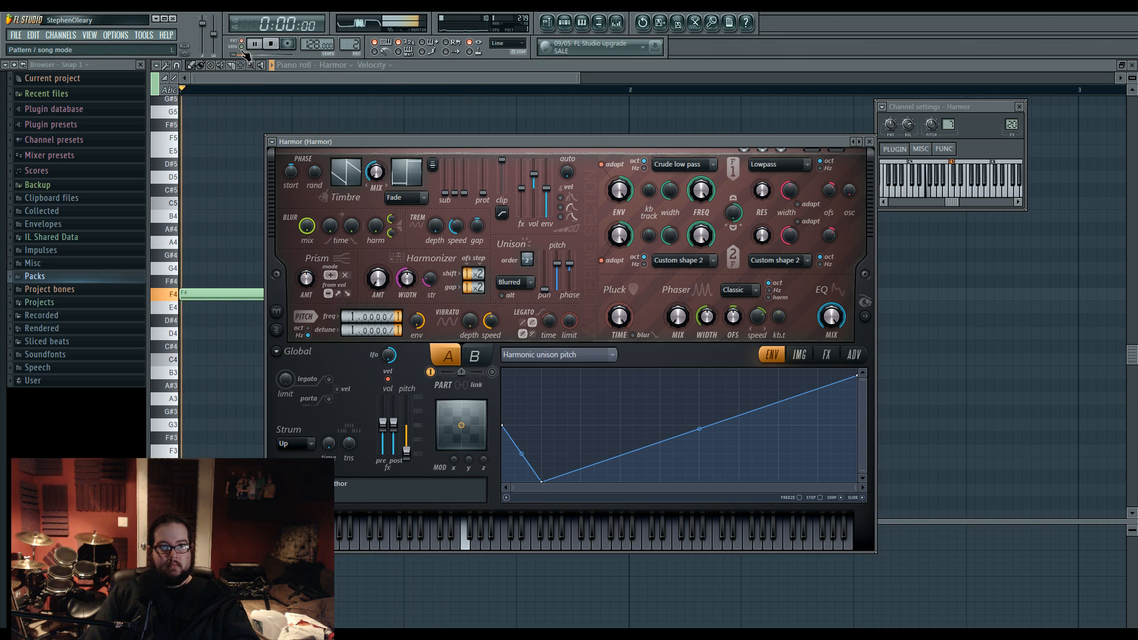
{"action": "left_click", "coordinate": [242, 47]}
{"action": "key", "text": "v"}
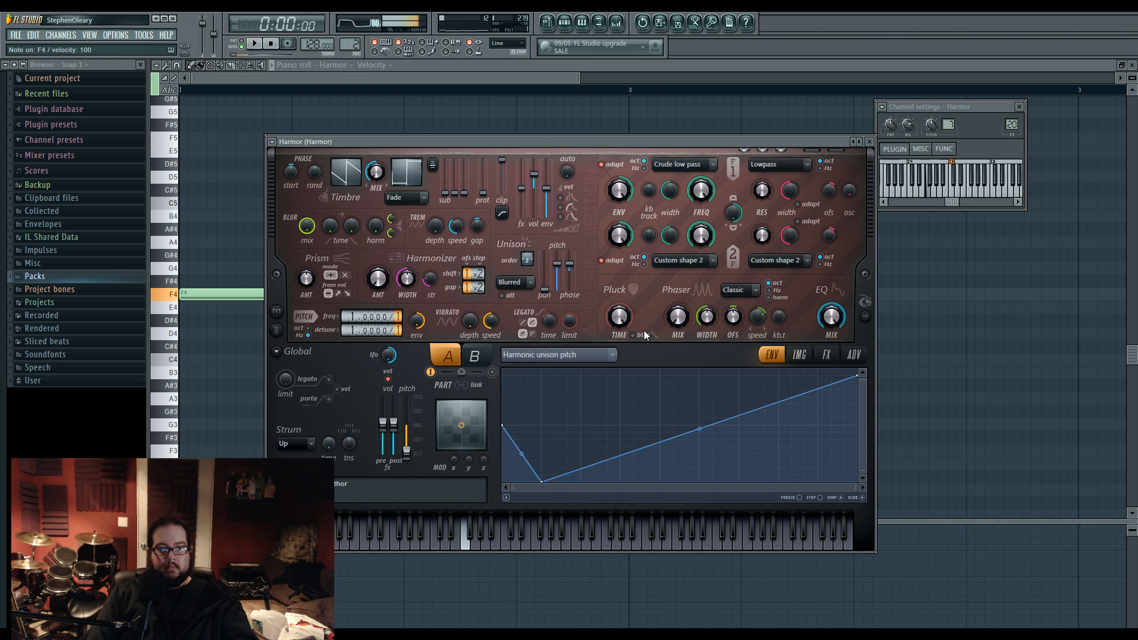
{"action": "key", "text": "x"}
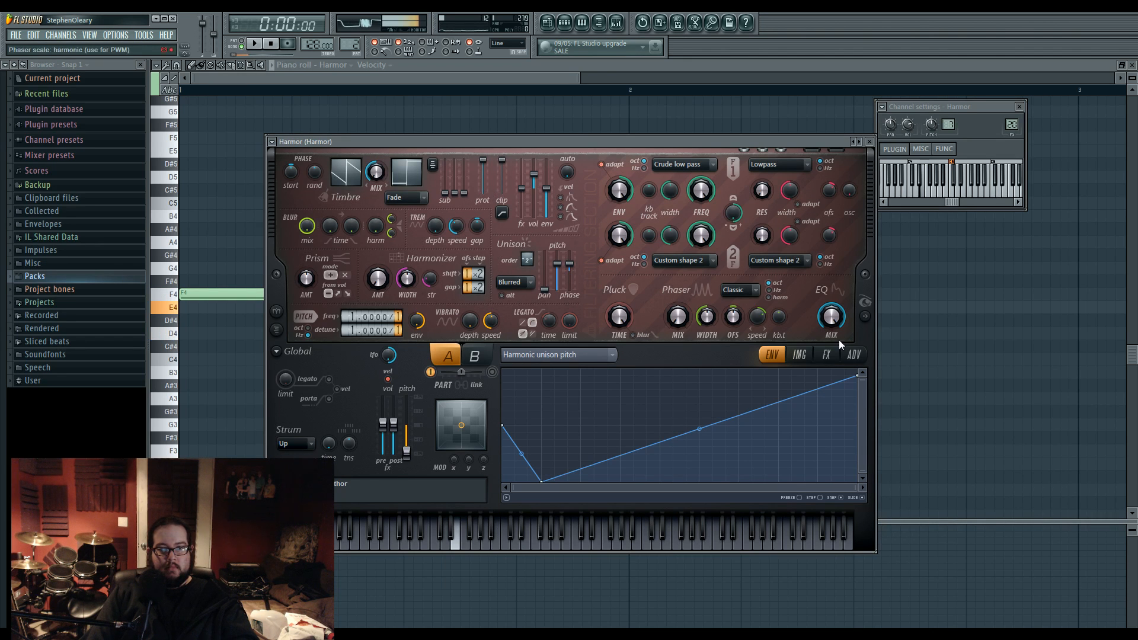
{"action": "left_click", "coordinate": [865, 301]}
Step: Set Harmor's compression to Burning, raise its low and high bands, and audition the result
{"action": "left_click", "coordinate": [830, 355]}
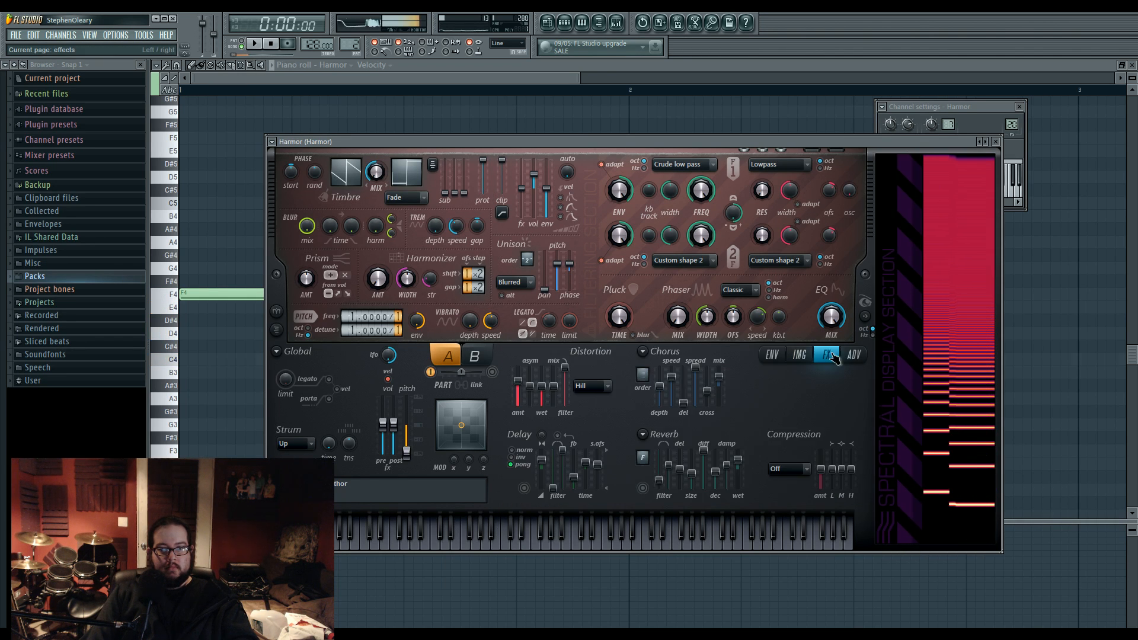
{"action": "left_click", "coordinate": [800, 471]}
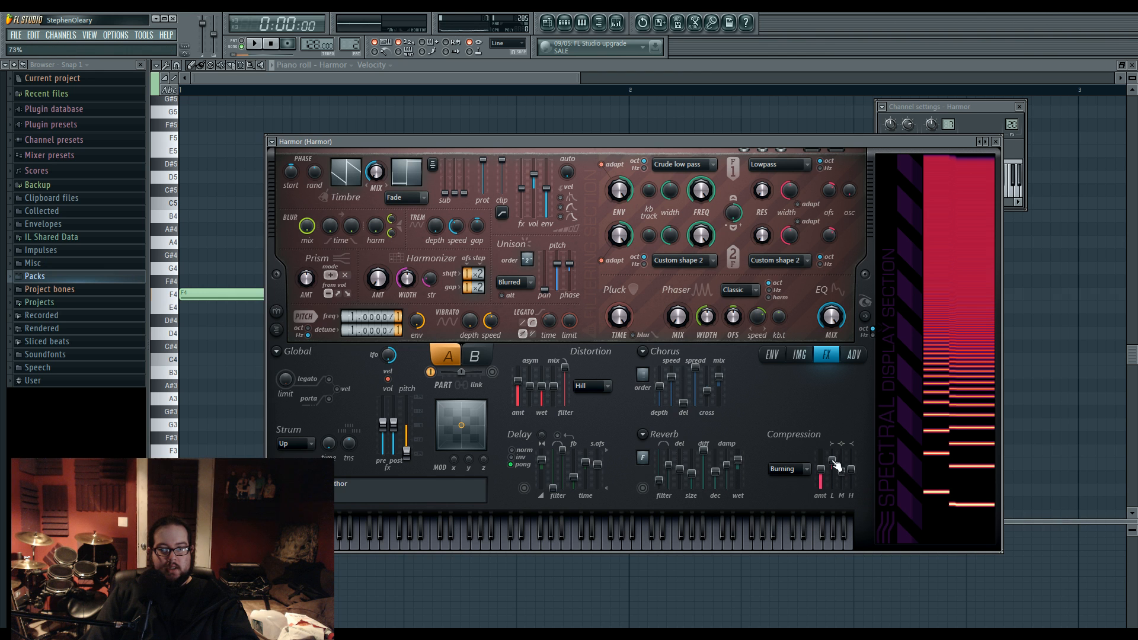
{"action": "key", "text": "space"}
{"action": "left_click_drag", "start_coordinate": [851, 470], "coordinate": [852, 465]}
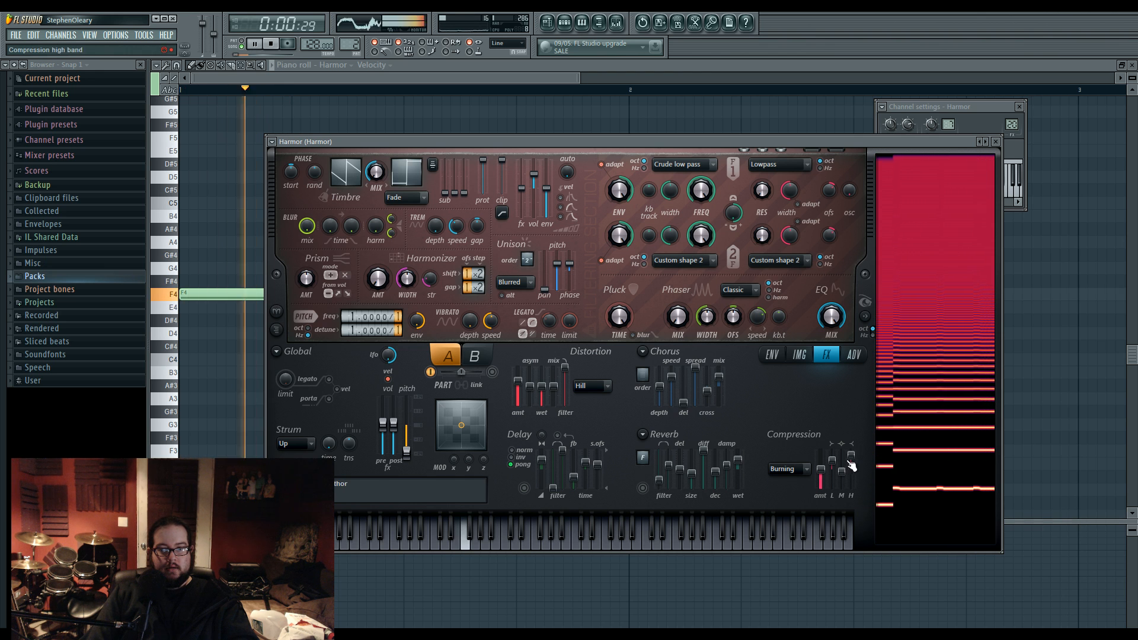
{"action": "key", "text": "space"}
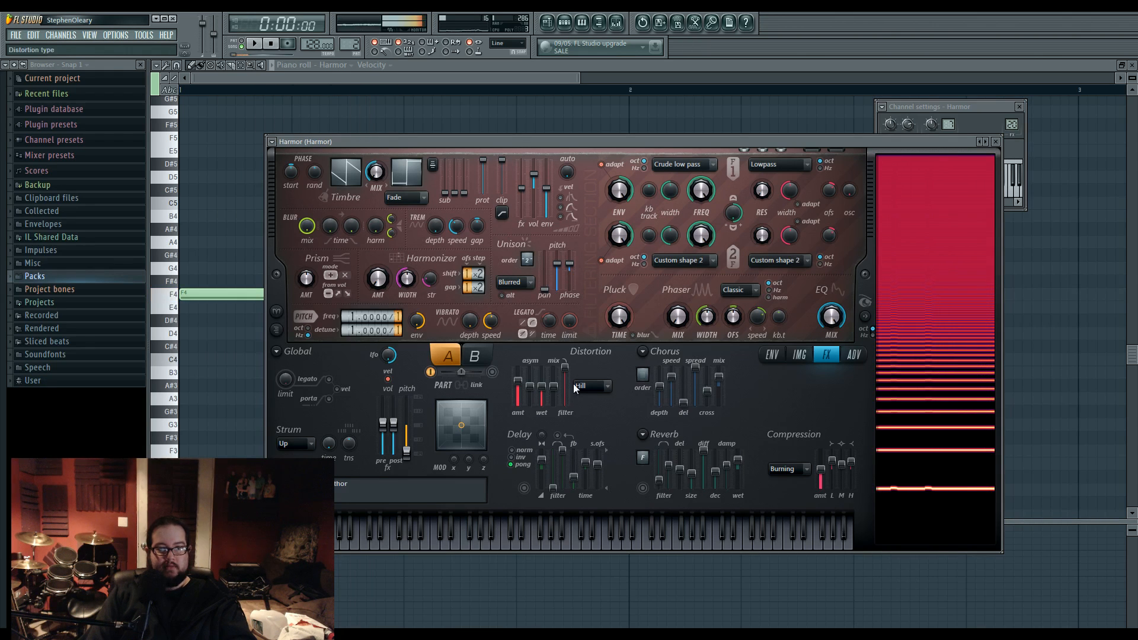
Step: Nudge Harmor's unison phase up slightly and audition the pattern
{"action": "key", "text": "space"}
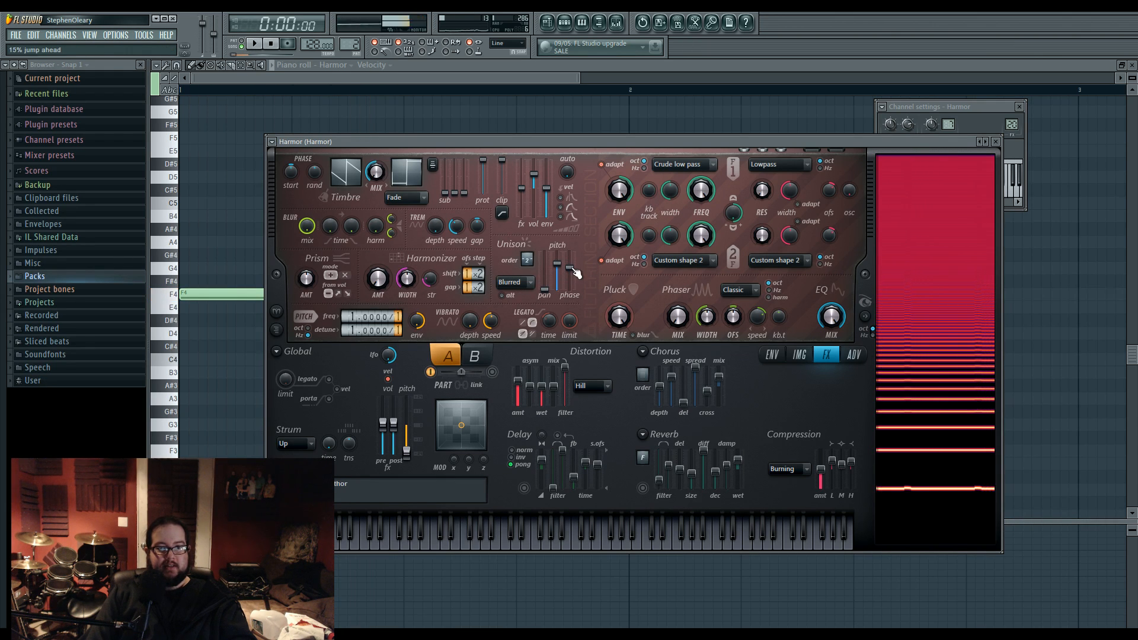
{"action": "left_click_drag", "start_coordinate": [573, 268], "coordinate": [574, 265]}
{"action": "key", "text": "space"}
{"action": "key", "text": "space"}
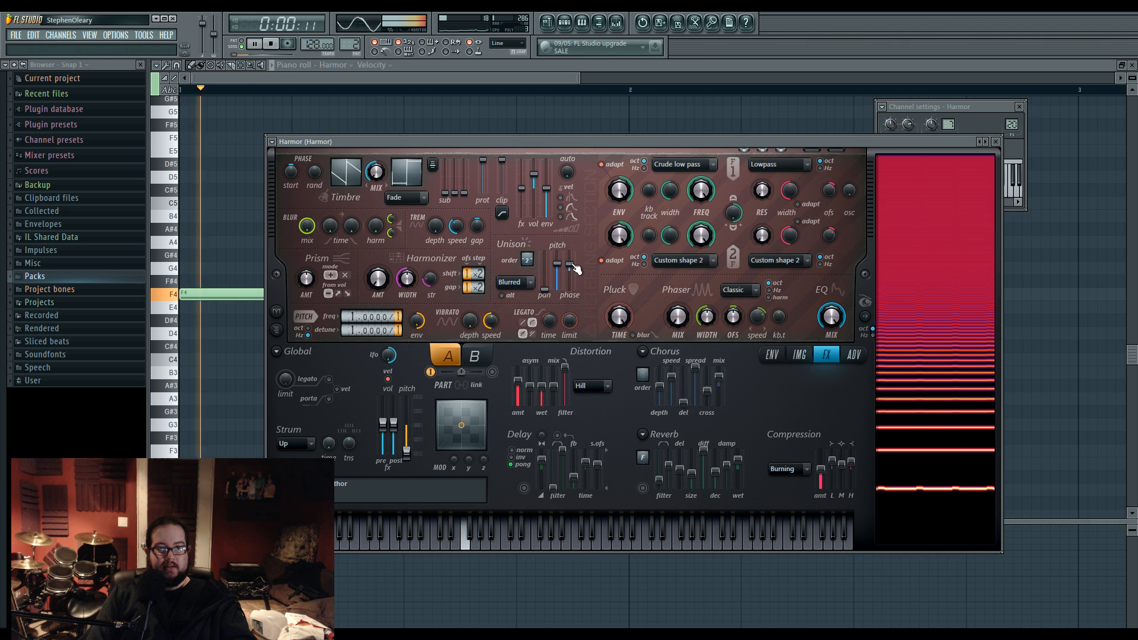
Step: Set the harmonic detuning multiplicator to 2 and audition the patch
{"action": "left_click_drag", "start_coordinate": [354, 332], "coordinate": [354, 325]}
{"action": "key", "text": "space"}
{"action": "key", "text": "space"}
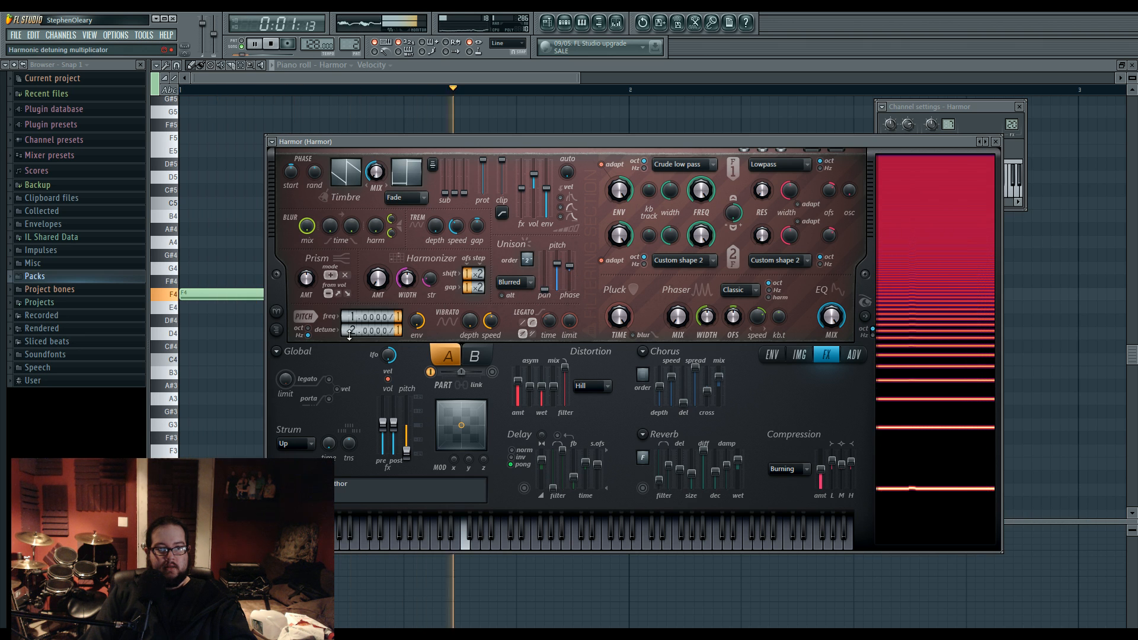
{"action": "key", "text": "space"}
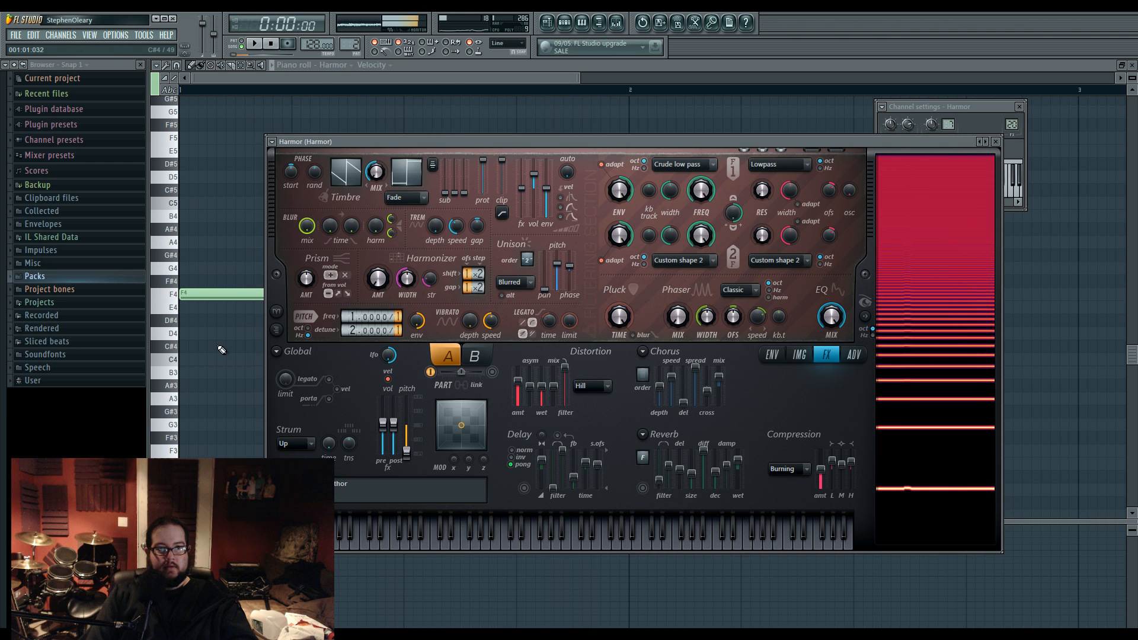
Step: Shorten the F4 note to half a bar in the piano roll and move it up an octave to F5
{"action": "right_click", "coordinate": [222, 351]}
{"action": "left_click_drag", "start_coordinate": [628, 295], "coordinate": [272, 295]}
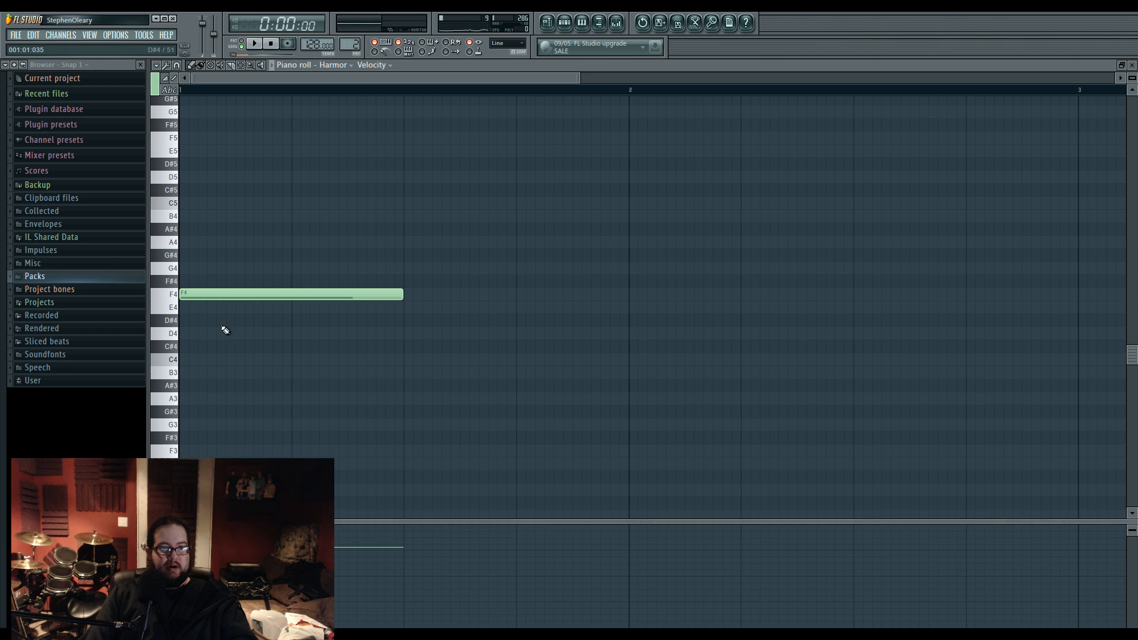
{"action": "left_click_drag", "start_coordinate": [195, 301], "coordinate": [165, 138]}
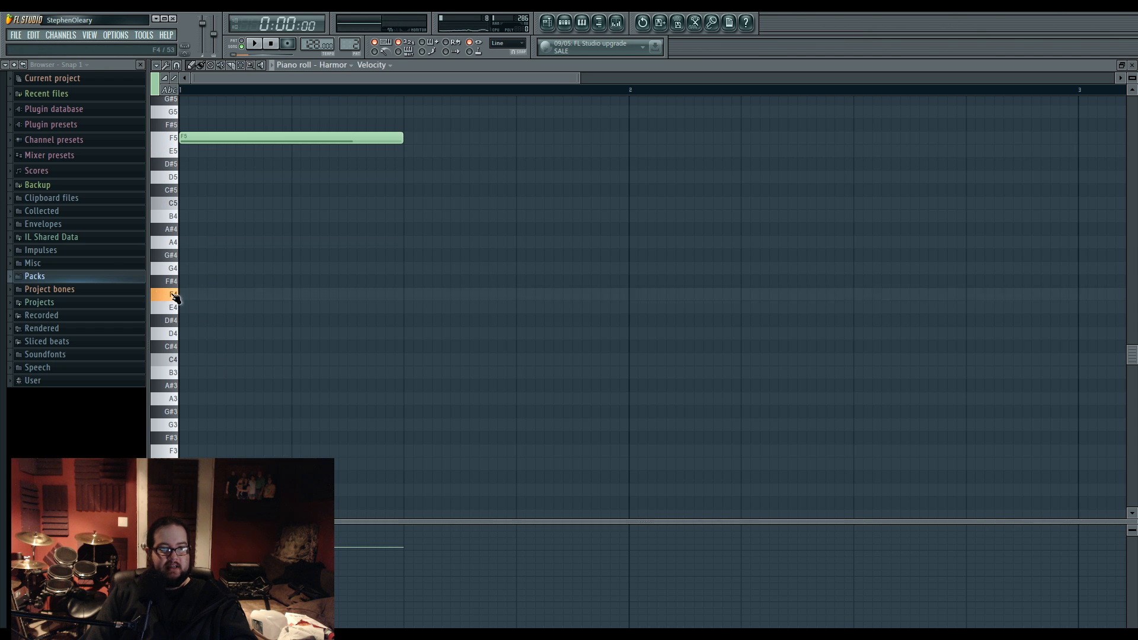
Step: Add a 24-tick slide note on F4 at the start of the bar, play the pattern and check the slide note's properties
{"action": "left_click", "coordinate": [196, 295]}
{"action": "right_click", "coordinate": [290, 297]}
{"action": "left_click", "coordinate": [166, 65]}
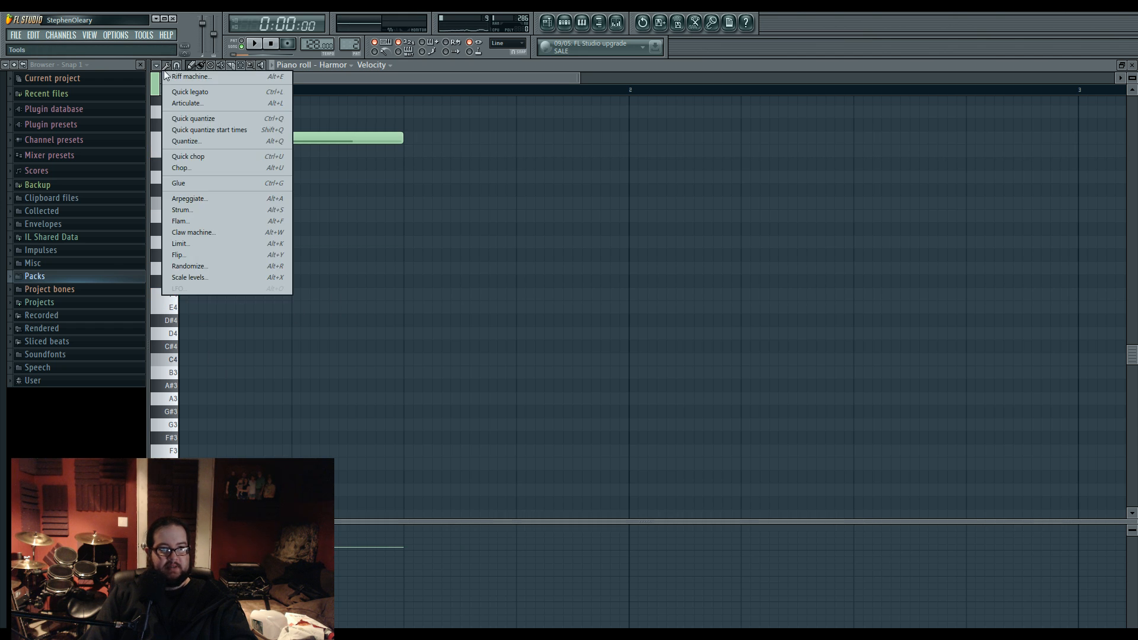
{"action": "left_click", "coordinate": [167, 66]}
{"action": "left_click", "coordinate": [233, 300]}
{"action": "left_click_drag", "start_coordinate": [400, 299], "coordinate": [204, 295]}
{"action": "key", "text": "space"}
{"action": "double_click", "coordinate": [203, 296]}
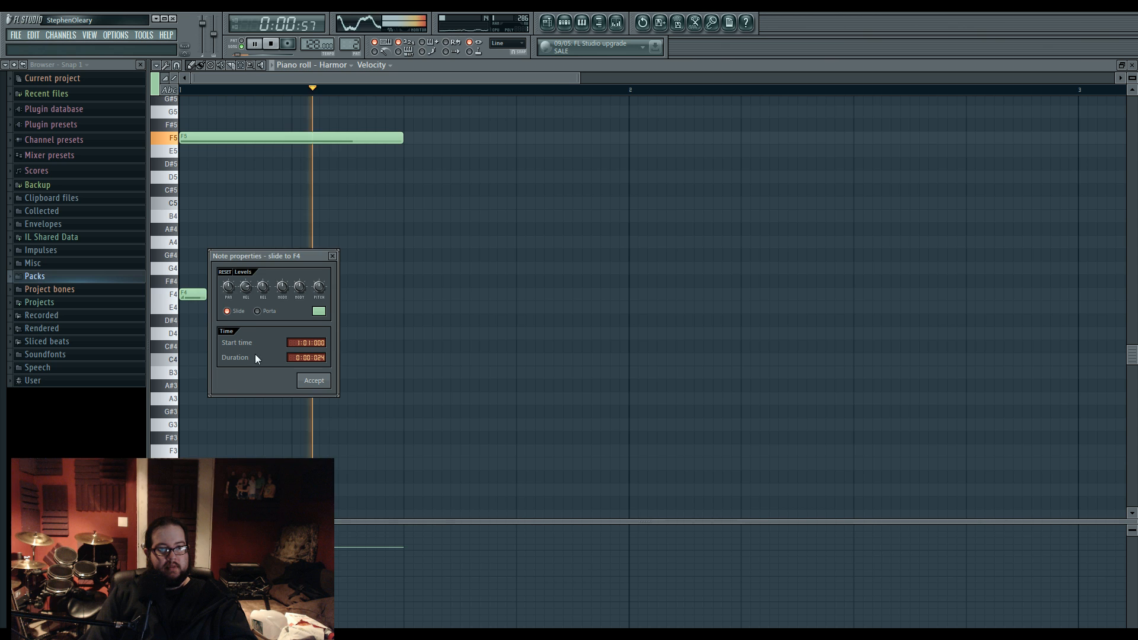
{"action": "left_click", "coordinate": [337, 254]}
Step: Transpose the long note up two octaves to F7 and play the pattern
{"action": "key", "text": "space"}
{"action": "scroll", "coordinate": [317, 337], "scroll_direction": "up", "scroll_amount": 5}
{"action": "key", "text": "ctrl+Up"}
{"action": "key", "text": "ctrl+Up"}
{"action": "scroll", "coordinate": [313, 350], "scroll_direction": "up", "scroll_amount": 2}
{"action": "key", "text": "space"}
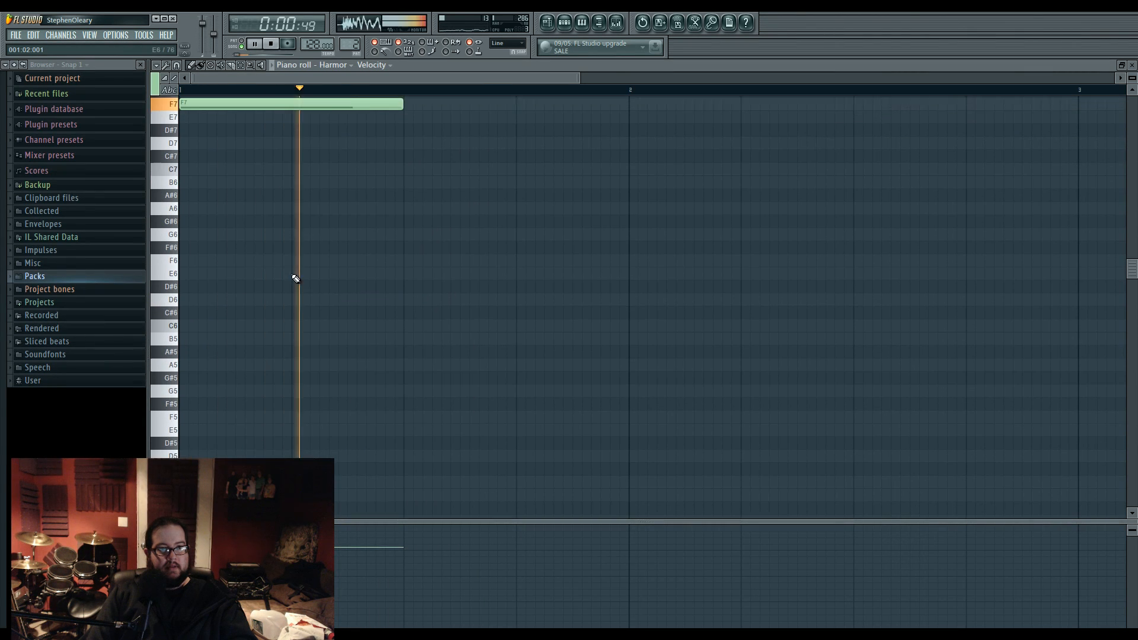
Step: Lower the long note during playback and lengthen the short F4 slide note
{"action": "left_click_drag", "start_coordinate": [274, 108], "coordinate": [259, 216]}
{"action": "scroll", "coordinate": [267, 396], "scroll_direction": "down", "scroll_amount": 4}
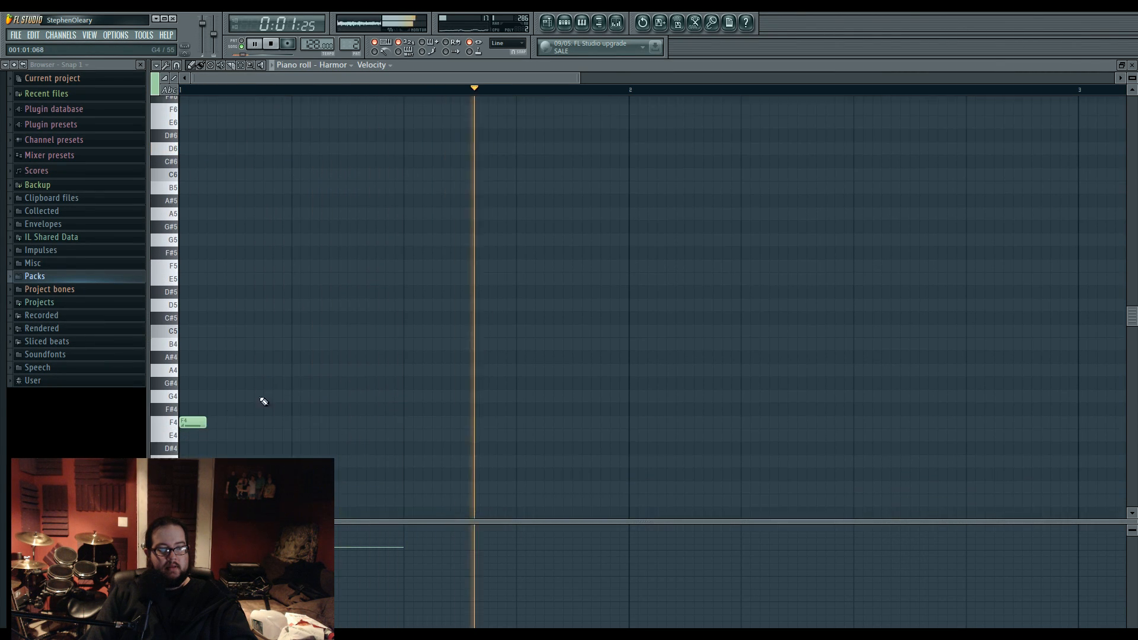
{"action": "mouse_move", "coordinate": [205, 422]}
{"action": "left_mouse_down"}
{"action": "mouse_move", "coordinate": [246, 424]}
{"action": "mouse_move", "coordinate": [228, 423]}
{"action": "left_mouse_up"}
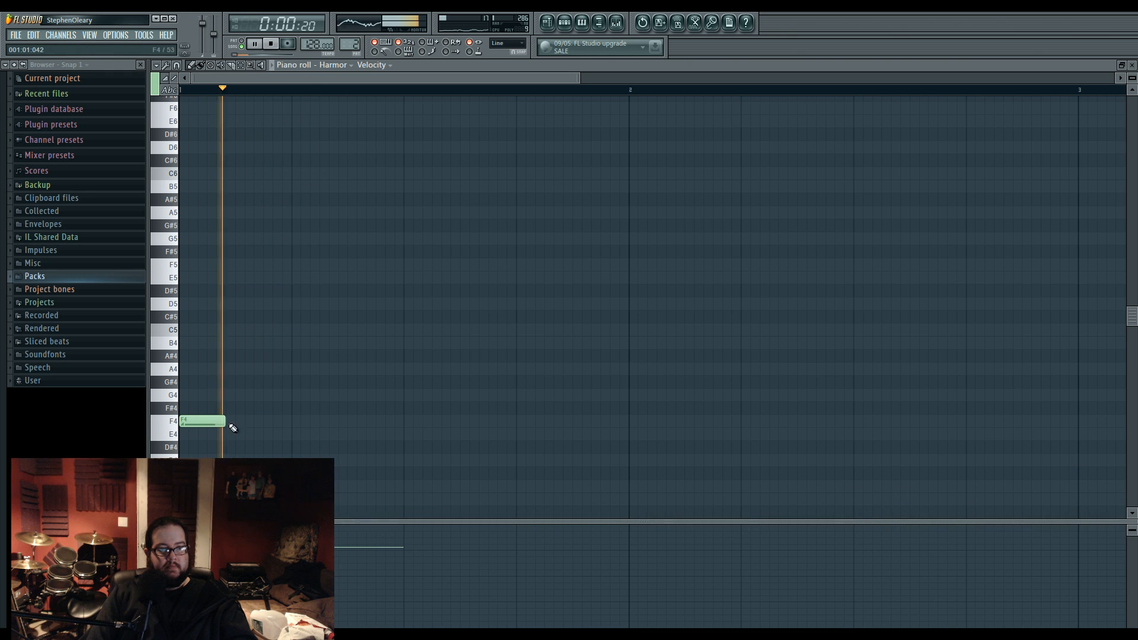
Step: Try the long note at several high pitches, auditioning the slide, and leave it on C8
{"action": "scroll", "coordinate": [233, 355], "scroll_direction": "up", "scroll_amount": 2}
{"action": "left_click_drag", "start_coordinate": [236, 135], "coordinate": [255, 230]}
{"action": "key", "text": "space"}
{"action": "left_click_drag", "start_coordinate": [258, 265], "coordinate": [249, 52]}
{"action": "key", "text": "space"}
{"action": "key", "text": "space"}
{"action": "key", "text": "space"}
{"action": "key", "text": "space"}
{"action": "scroll", "coordinate": [277, 251], "scroll_direction": "up", "scroll_amount": 5}
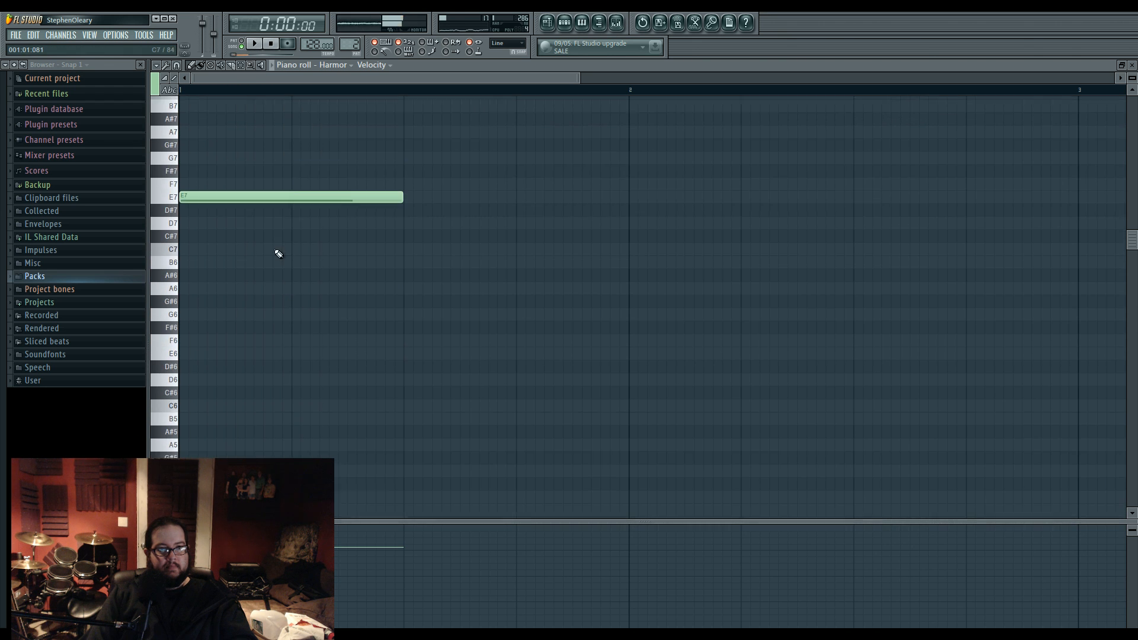
{"action": "scroll", "coordinate": [284, 231], "scroll_direction": "down", "scroll_amount": 2}
Step: Reopen Harmor from the step sequencer and audition the slide from C8 down to F4
{"action": "left_click", "coordinate": [564, 23]}
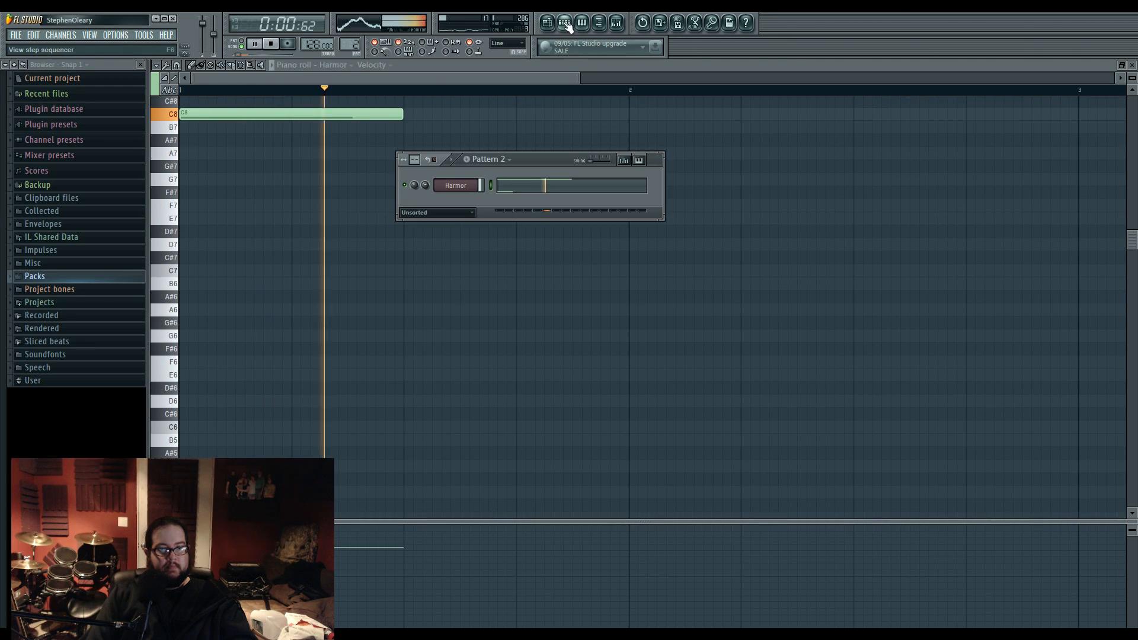
{"action": "left_click", "coordinate": [454, 186]}
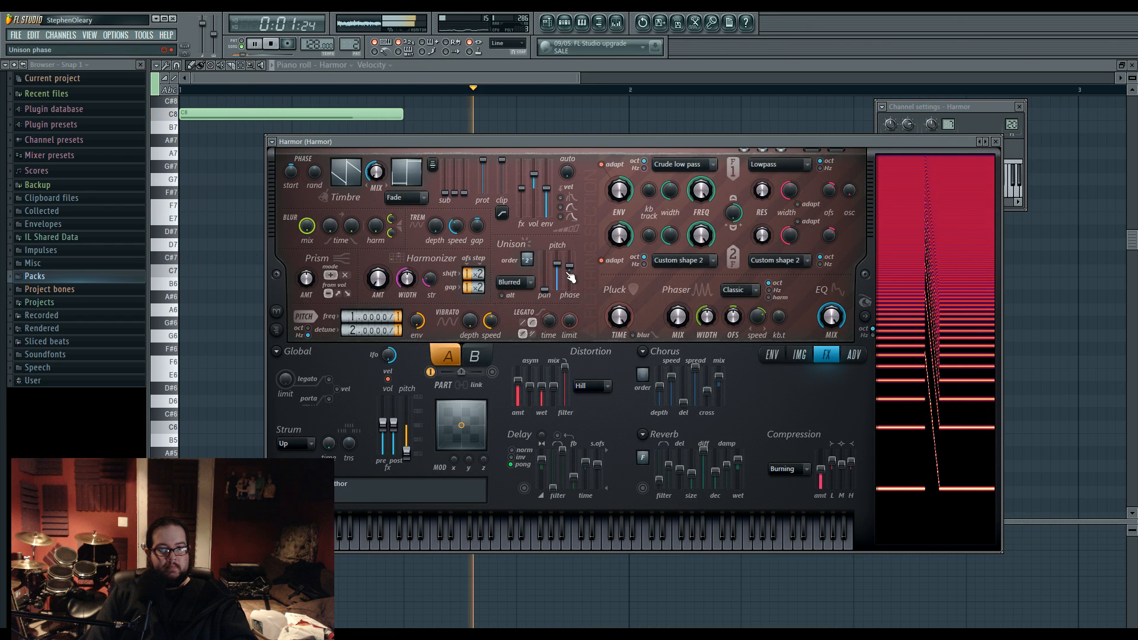
{"action": "key", "text": "space"}
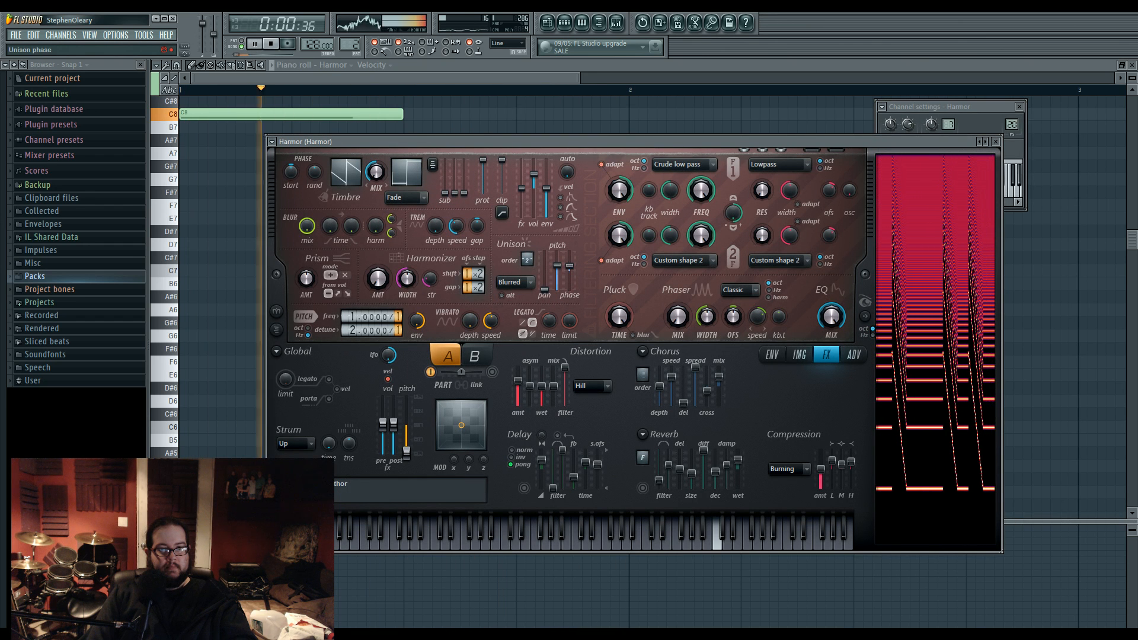
{"action": "key", "text": "space"}
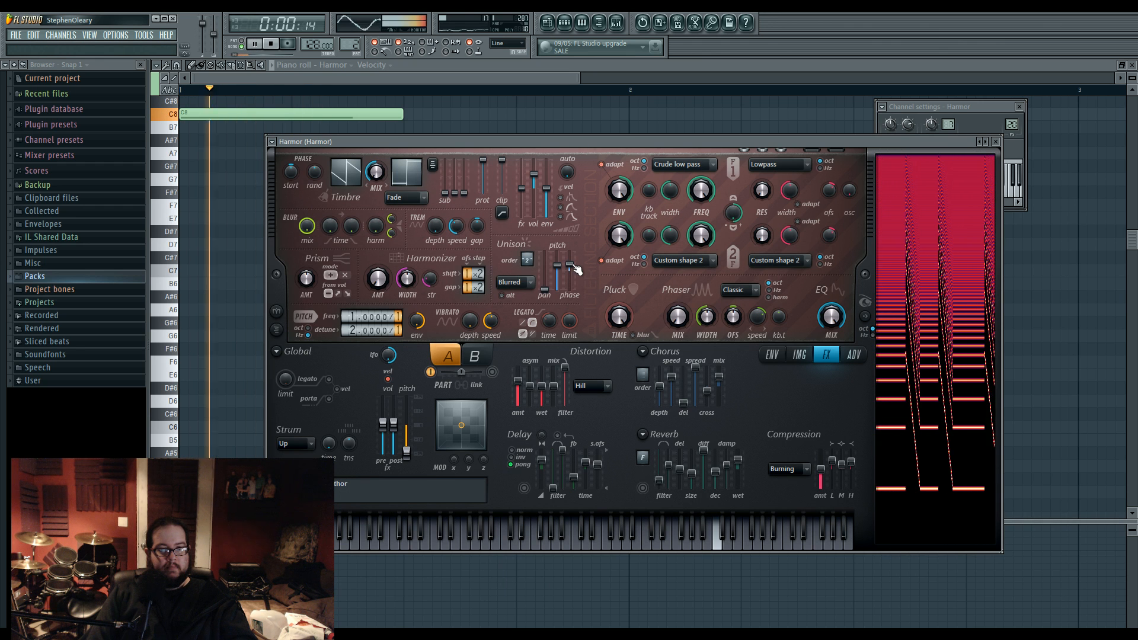
{"action": "key", "text": "space"}
Step: Raise the harmonic detuning multiplicator to 16 while the pattern plays
{"action": "scroll", "coordinate": [348, 330], "scroll_direction": "up", "scroll_amount": 1}
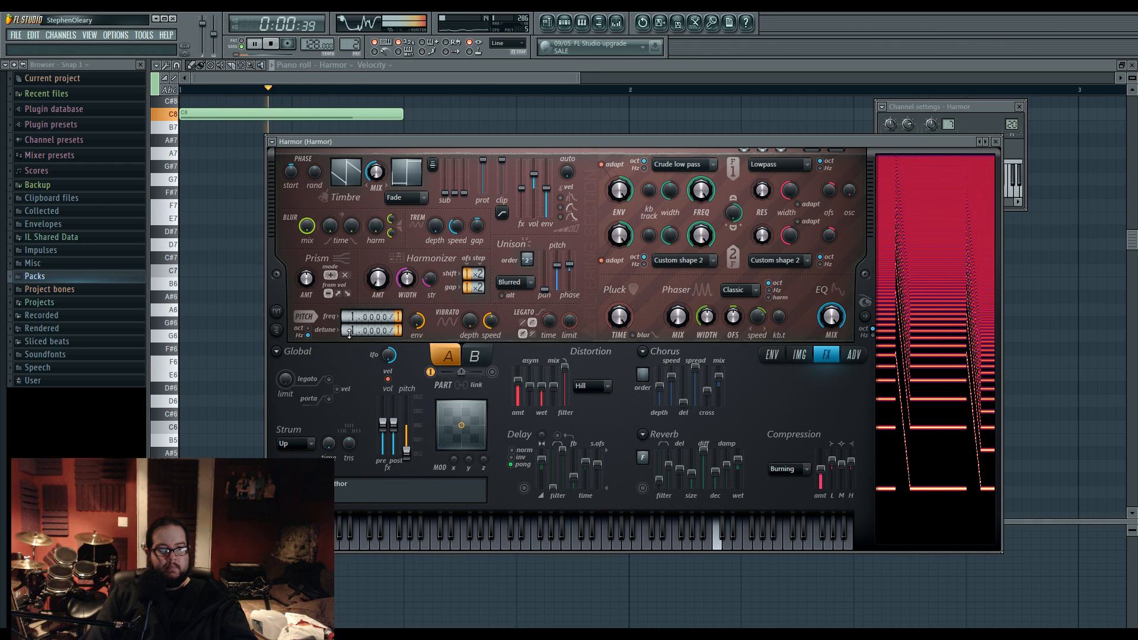
{"action": "key", "text": "space"}
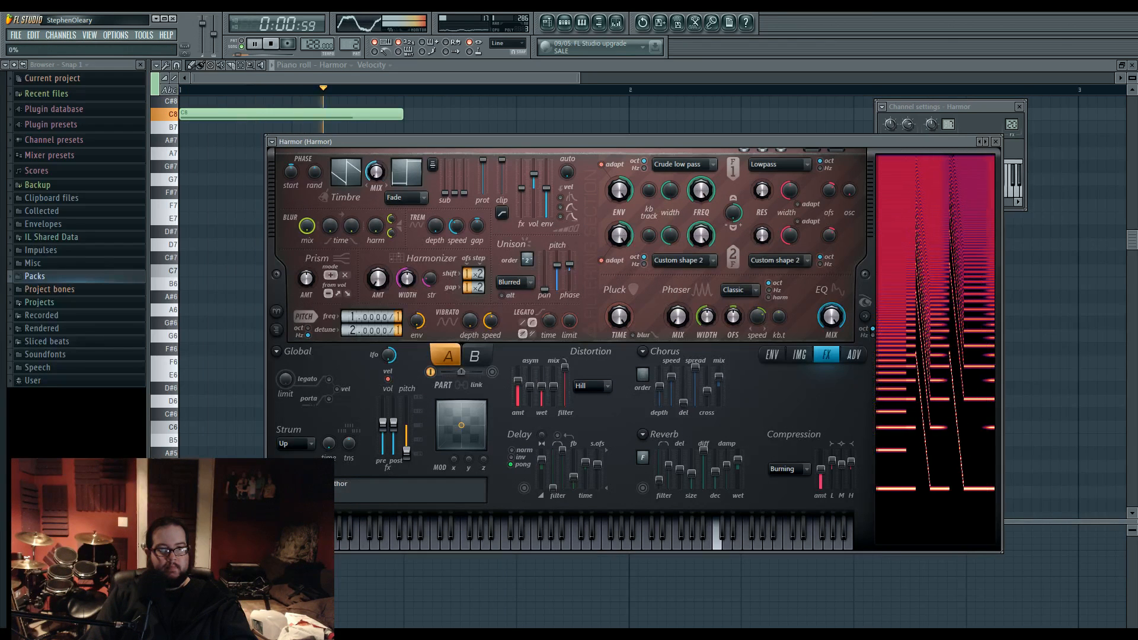
{"action": "scroll", "coordinate": [345, 330], "scroll_direction": "down", "scroll_amount": 1}
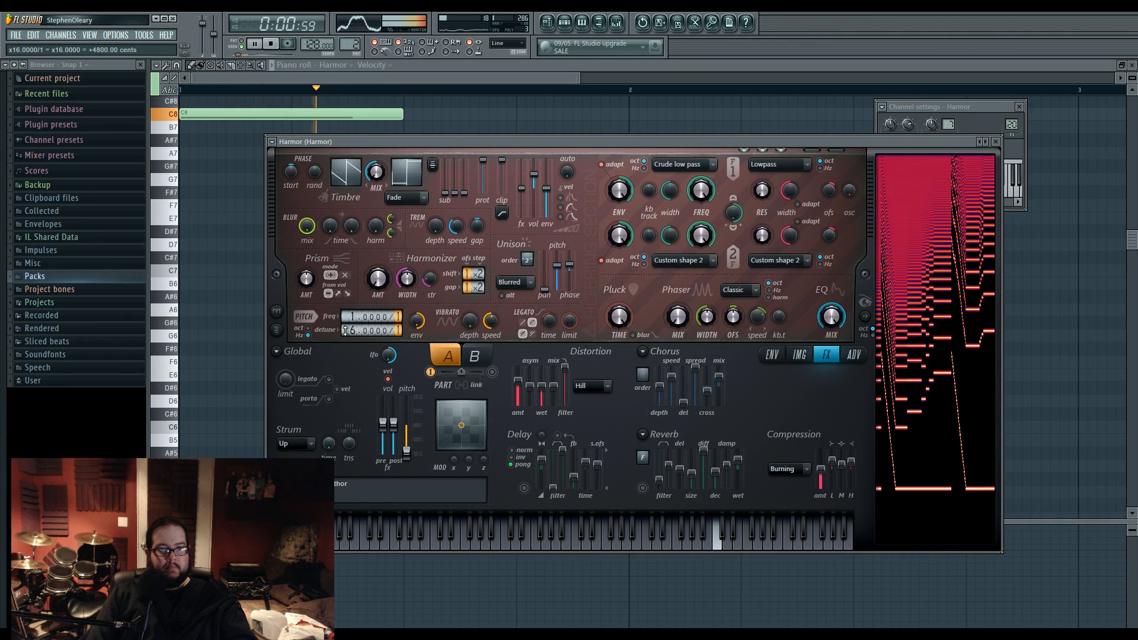
{"action": "scroll", "coordinate": [346, 331], "scroll_direction": "up", "scroll_amount": 5}
{"action": "key", "text": "space"}
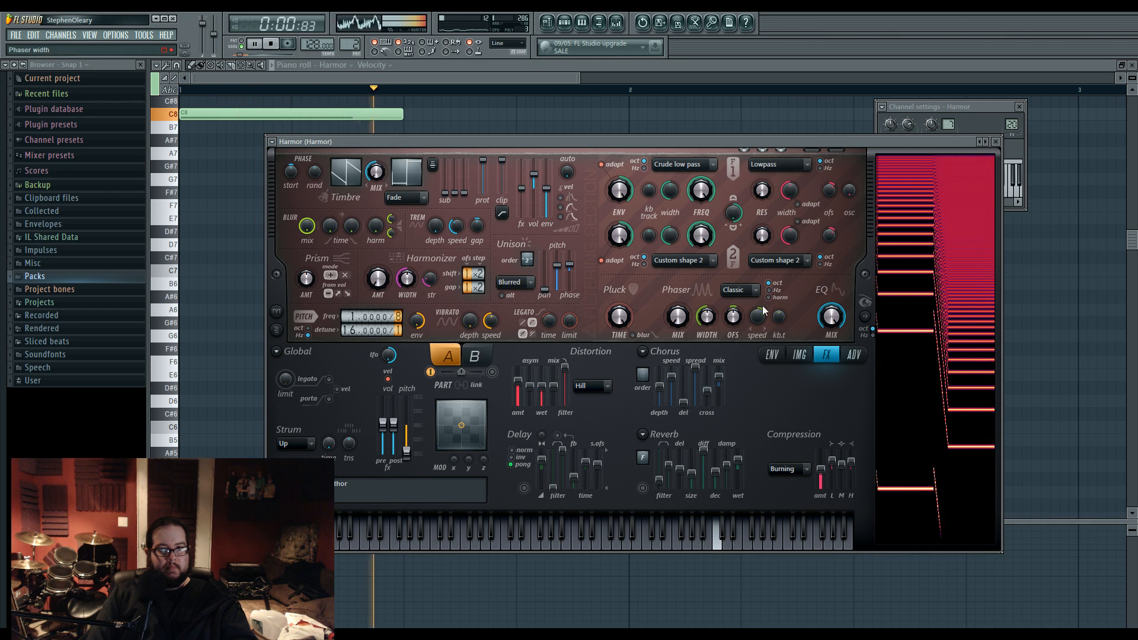
Step: Raise Harmor's root note on the Channel settings keyboard, checking it with playback
{"action": "left_click", "coordinate": [974, 127]}
{"action": "key", "text": "space"}
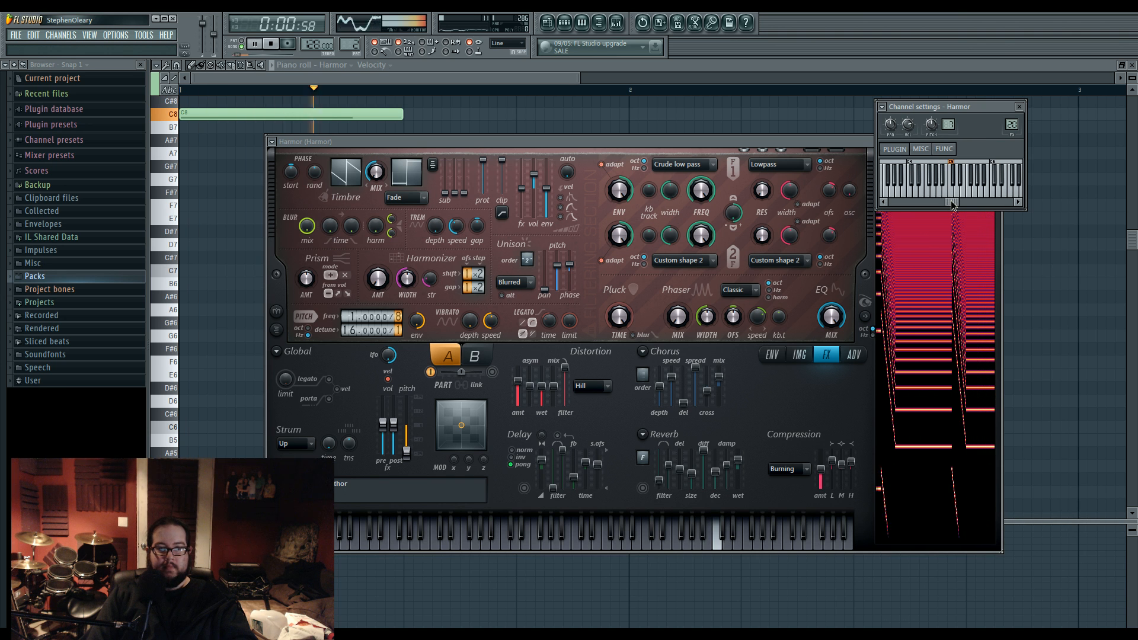
{"action": "key", "text": "space"}
{"action": "left_click_drag", "start_coordinate": [951, 202], "coordinate": [954, 202]}
{"action": "left_click", "coordinate": [963, 193]}
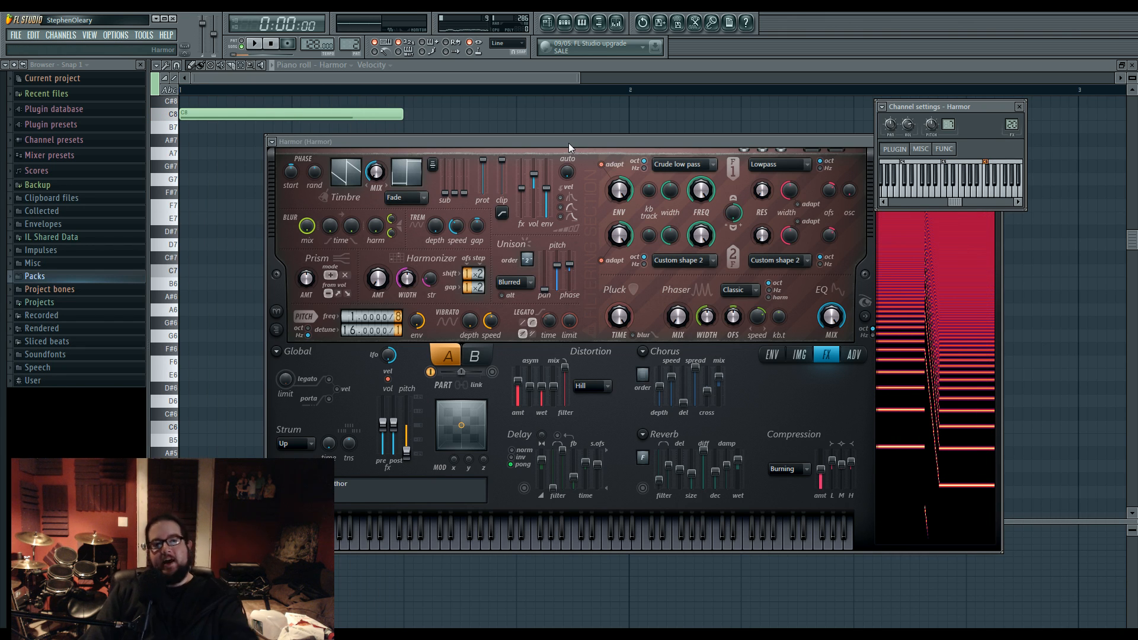
Step: Show the Harmonic unison pitch curve, then audition it with the pattern and a single F4 note
{"action": "left_click", "coordinate": [350, 332]}
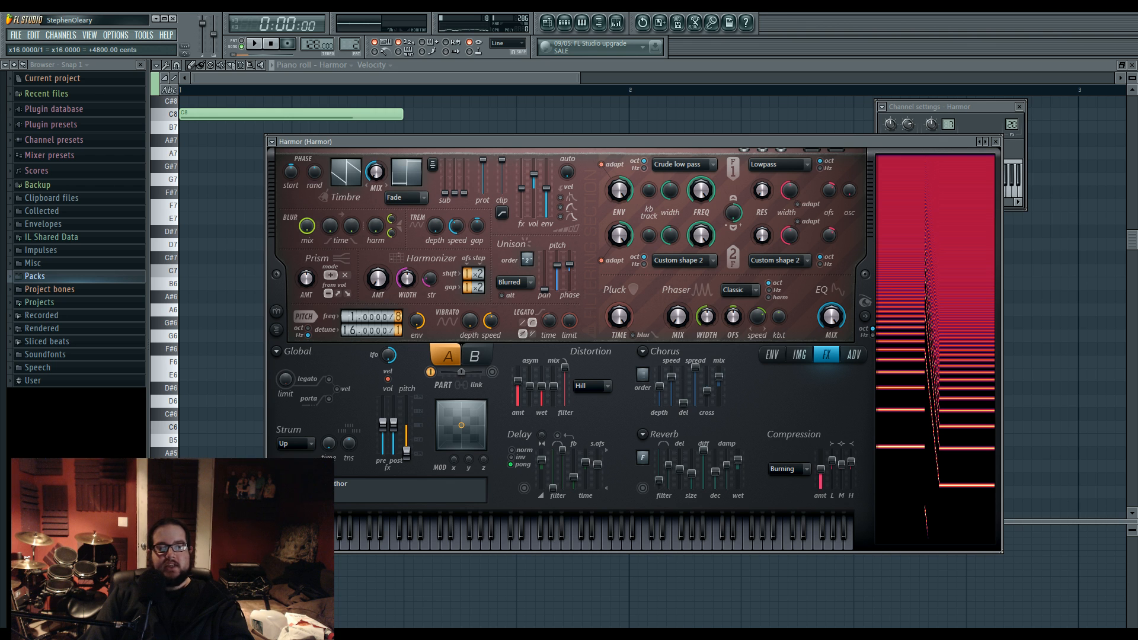
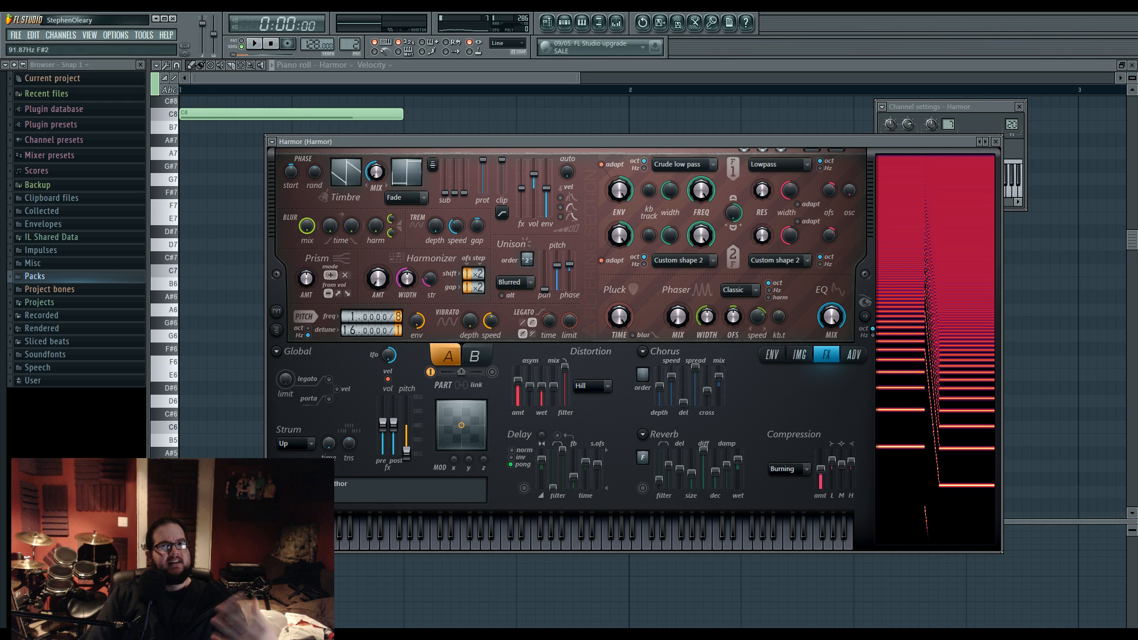
{"action": "left_click", "coordinate": [774, 357]}
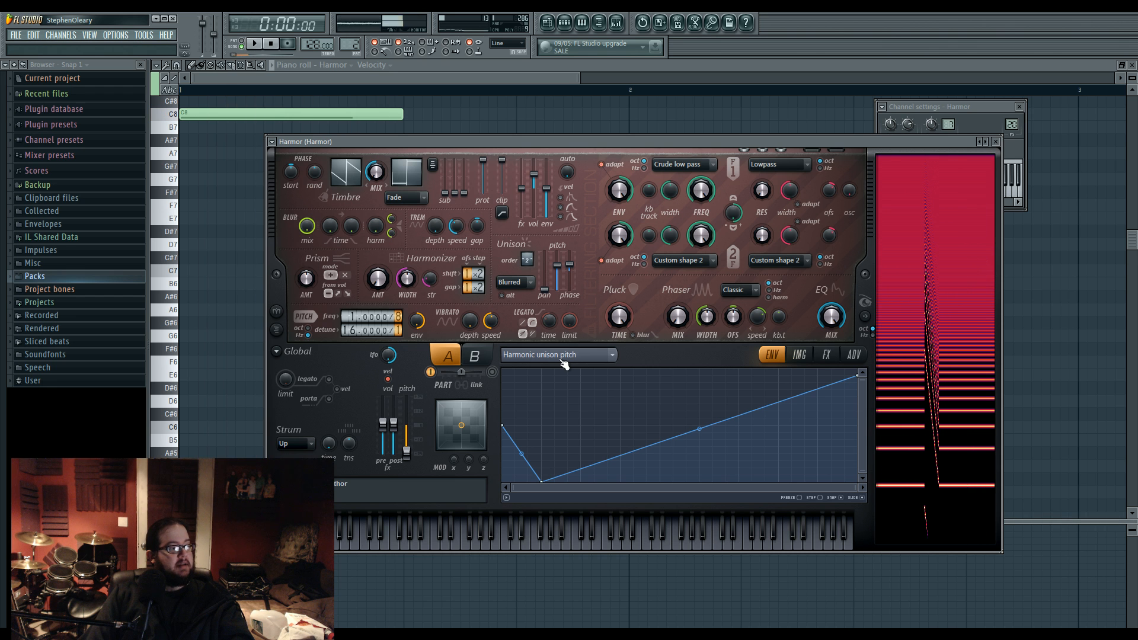
{"action": "key", "text": "space"}
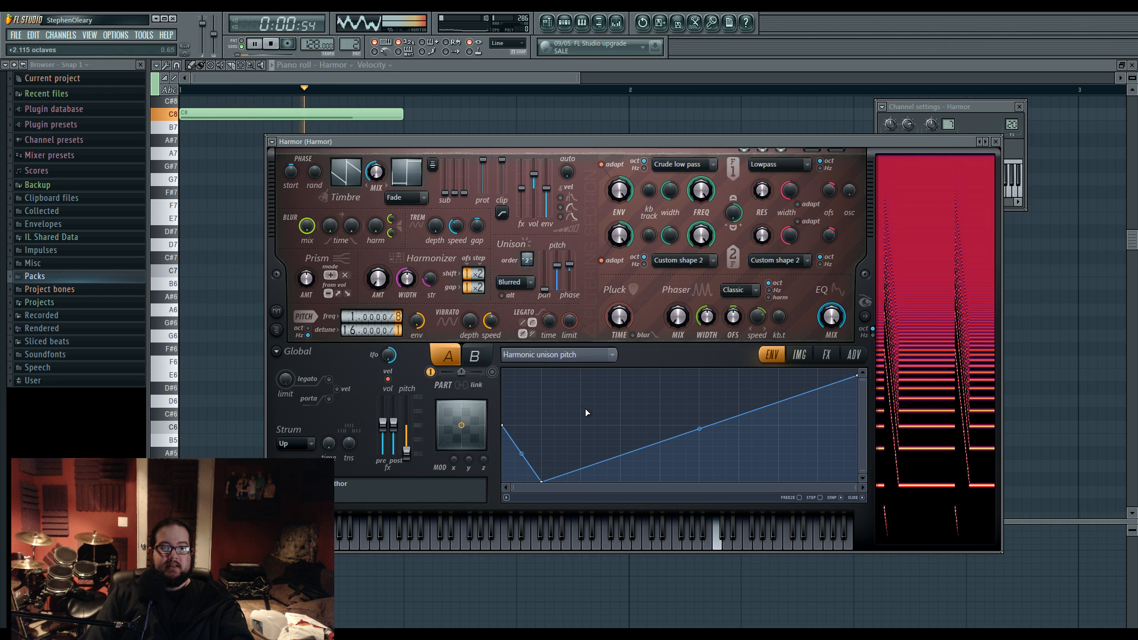
{"action": "key", "text": "space"}
{"action": "key", "text": "v"}
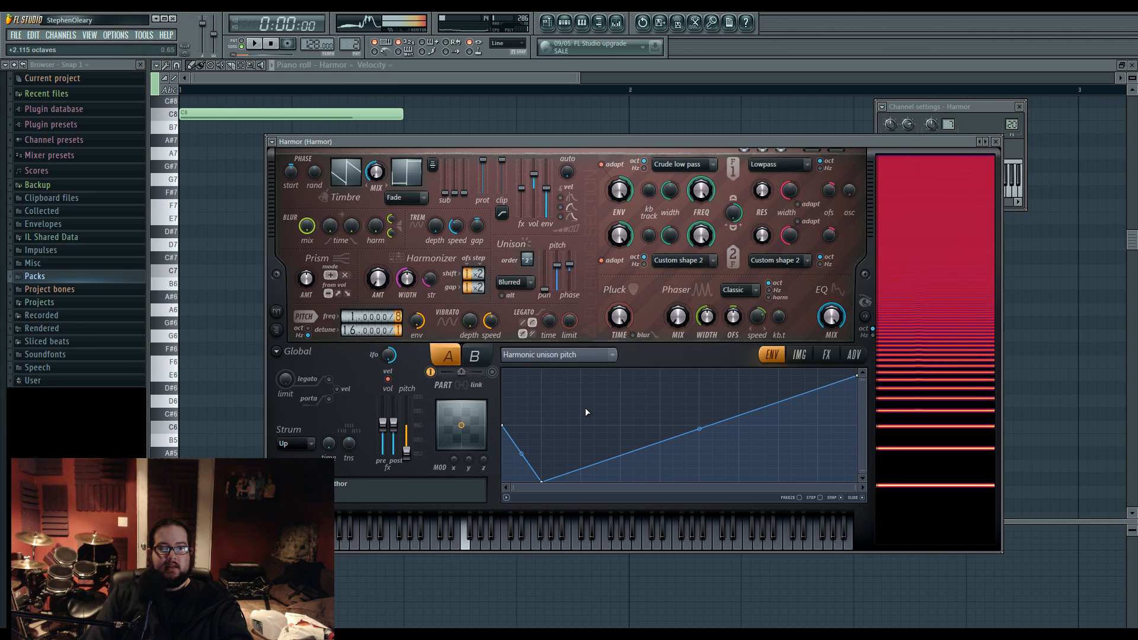
Step: Show the Unison pitch thickness envelope in Harmor, closing and reopening the plugin window
{"action": "right_click", "coordinate": [558, 268]}
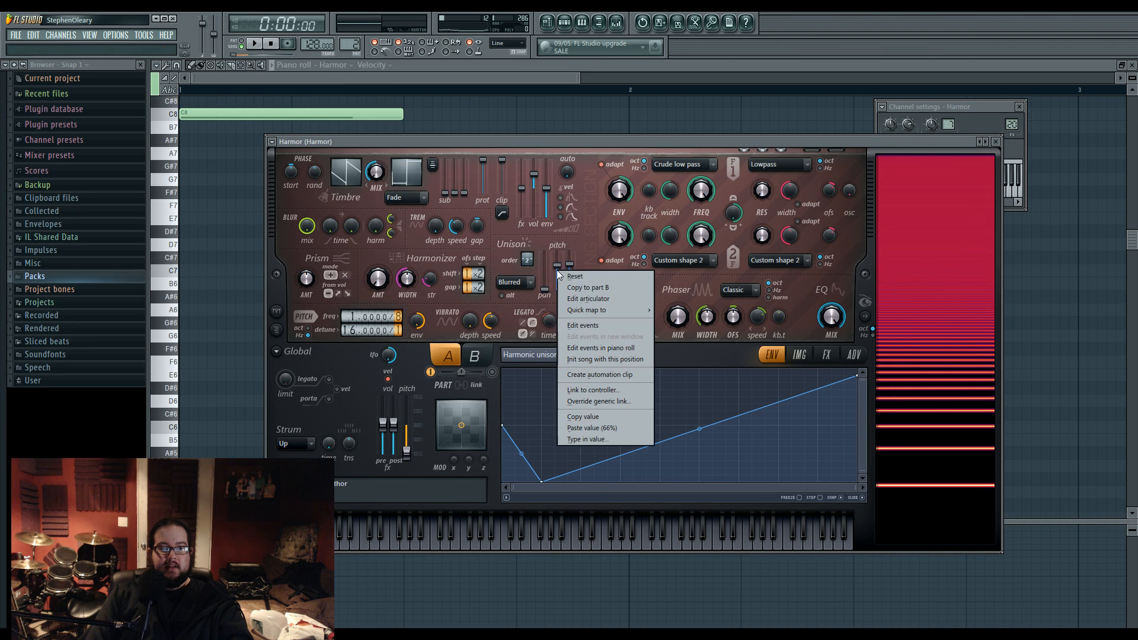
{"action": "left_click", "coordinate": [571, 300]}
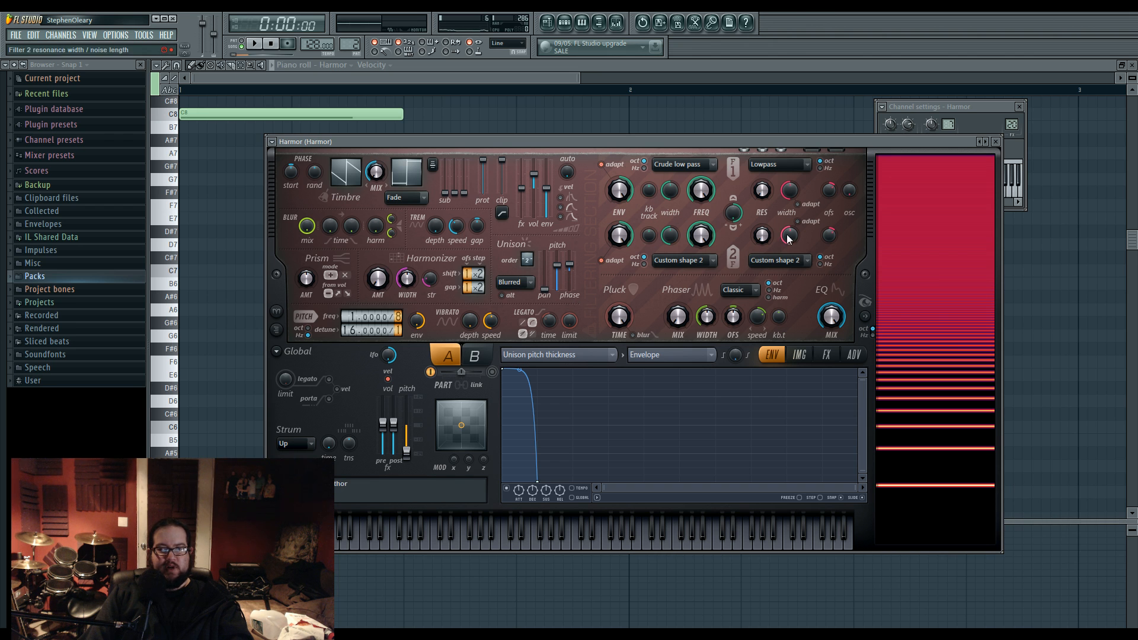
{"action": "key", "text": "Escape"}
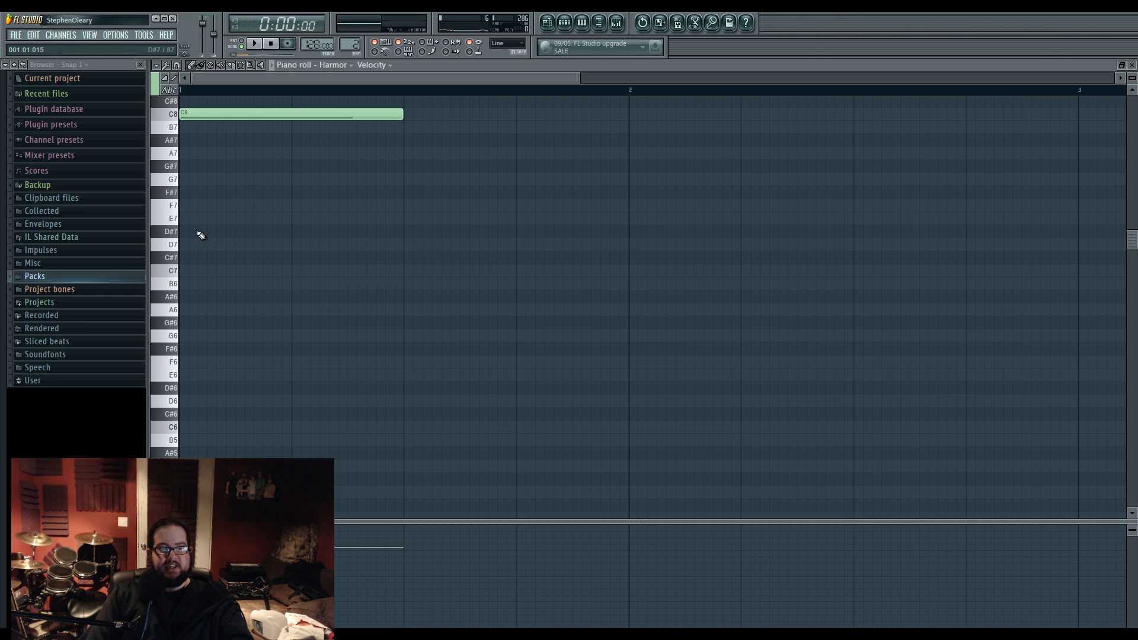
{"action": "left_click", "coordinate": [565, 24]}
{"action": "left_click", "coordinate": [454, 190]}
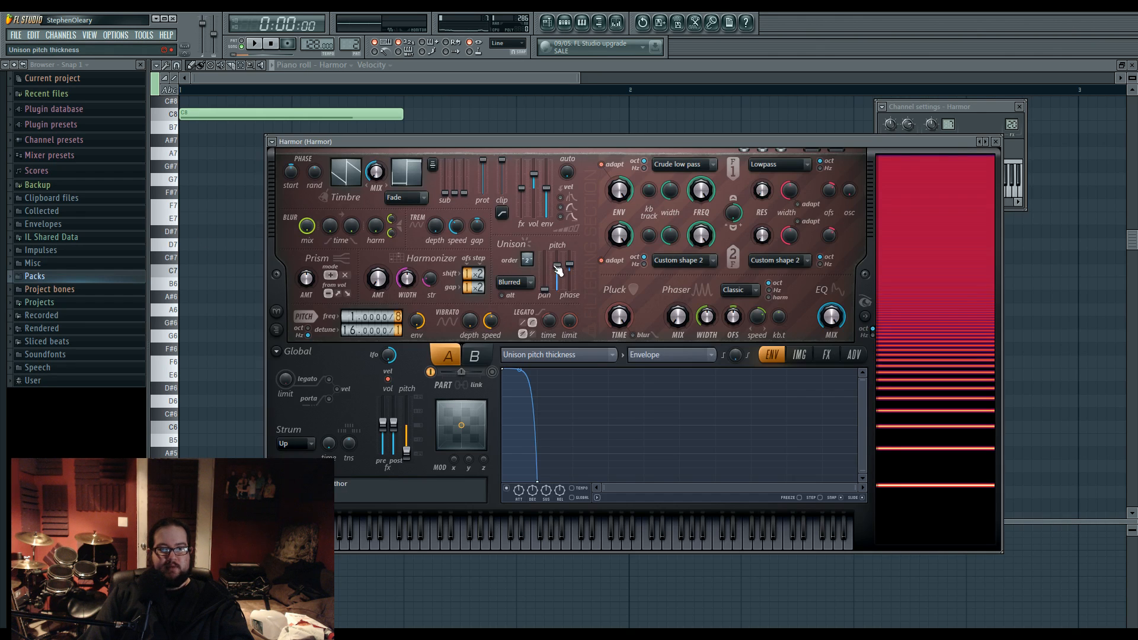
Step: Bend the unison pitch thickness envelope into a fast initial drop, audition F4, and bring the curve back to its slow initial fall
{"action": "left_click_drag", "start_coordinate": [525, 380], "coordinate": [519, 478]}
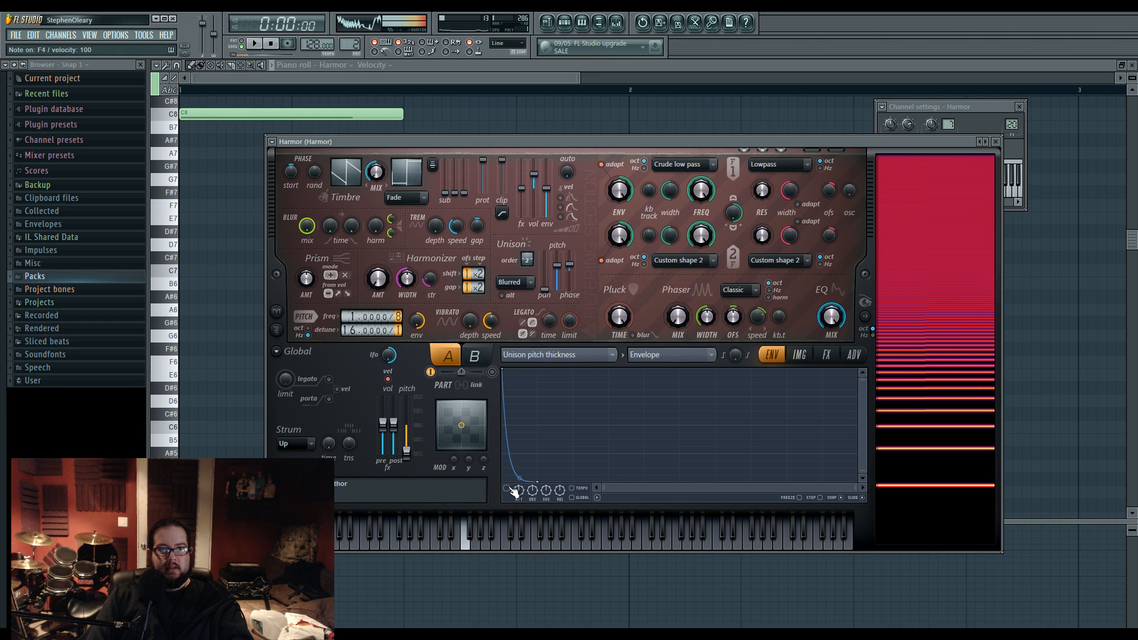
{"action": "left_click", "coordinate": [507, 489]}
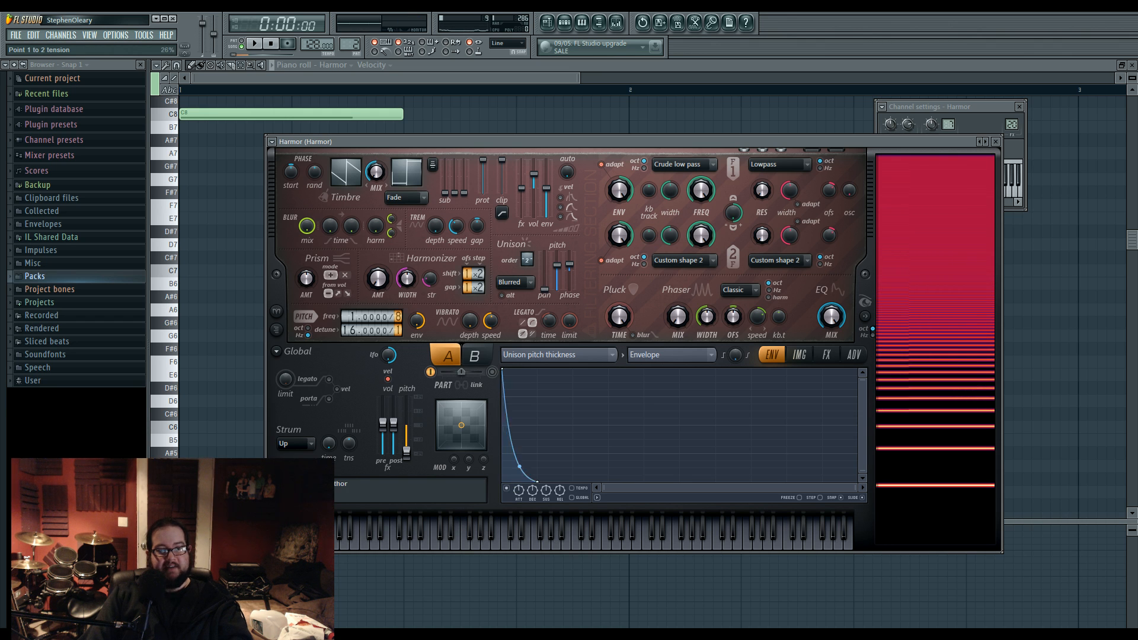
{"action": "left_click_drag", "start_coordinate": [520, 466], "coordinate": [522, 371]}
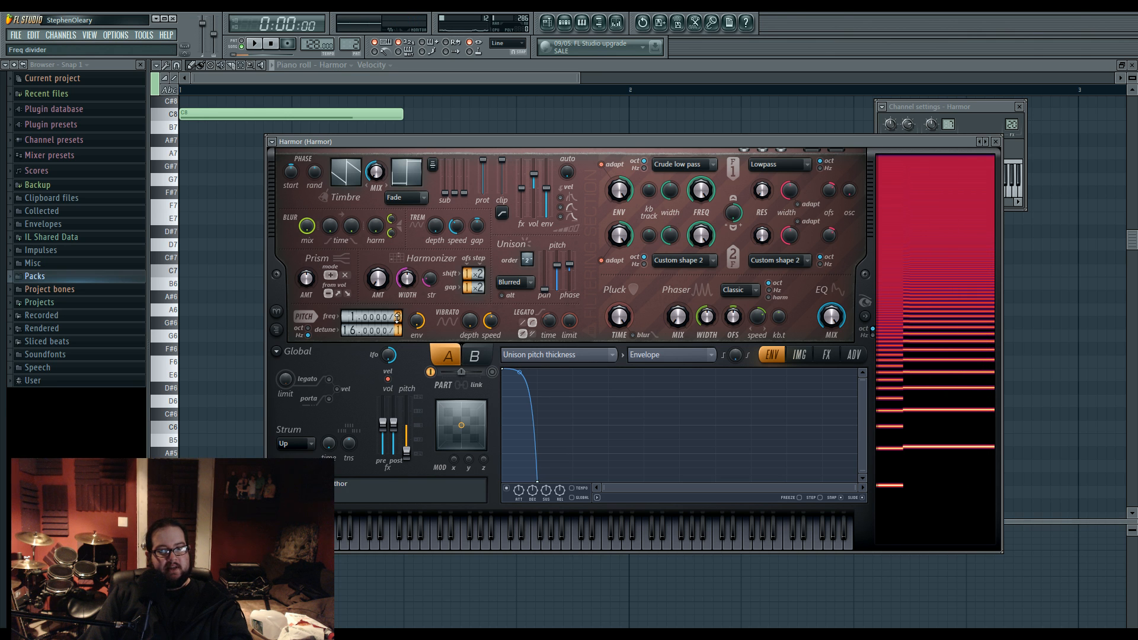
{"action": "mouse_move", "coordinate": [483, 160]}
{"action": "left_mouse_down"}
{"action": "mouse_move", "coordinate": [485, 205]}
{"action": "mouse_move", "coordinate": [483, 160]}
{"action": "left_mouse_up"}
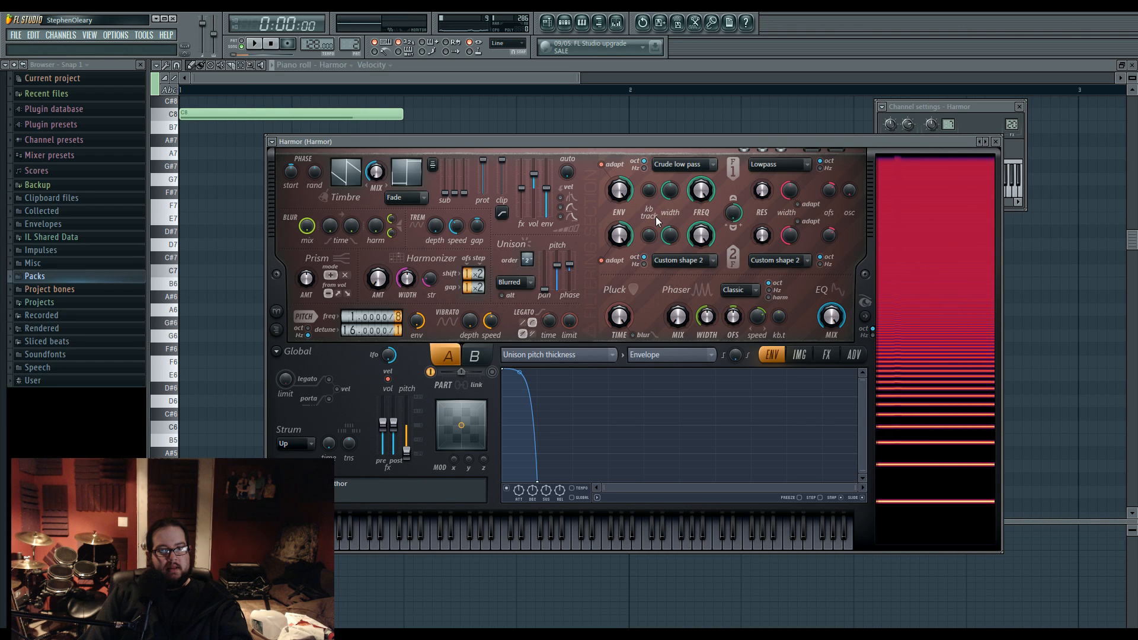
Step: Vary Harmor's harmonic detuning multiplier while auditioning C4
{"action": "key", "text": "z"}
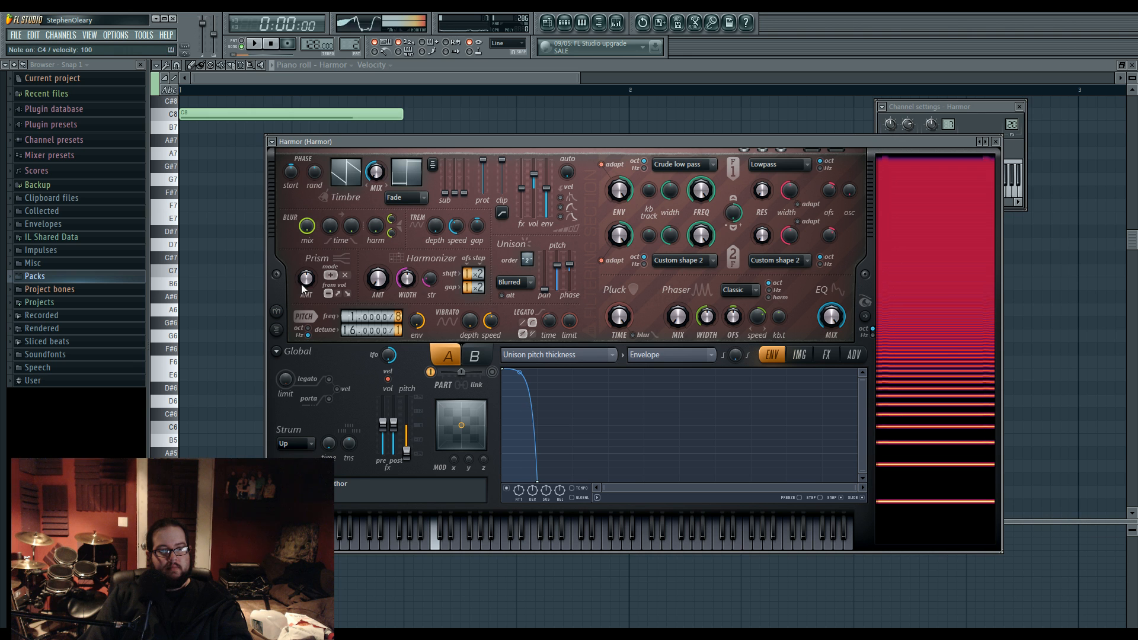
{"action": "left_click_drag", "start_coordinate": [355, 330], "coordinate": [354, 294]}
{"action": "key", "text": "z"}
Step: Change Harmor's distortion type to Log and raise the distortion amount, auditioning single notes
{"action": "left_click", "coordinate": [831, 358]}
{"action": "left_click", "coordinate": [591, 386]}
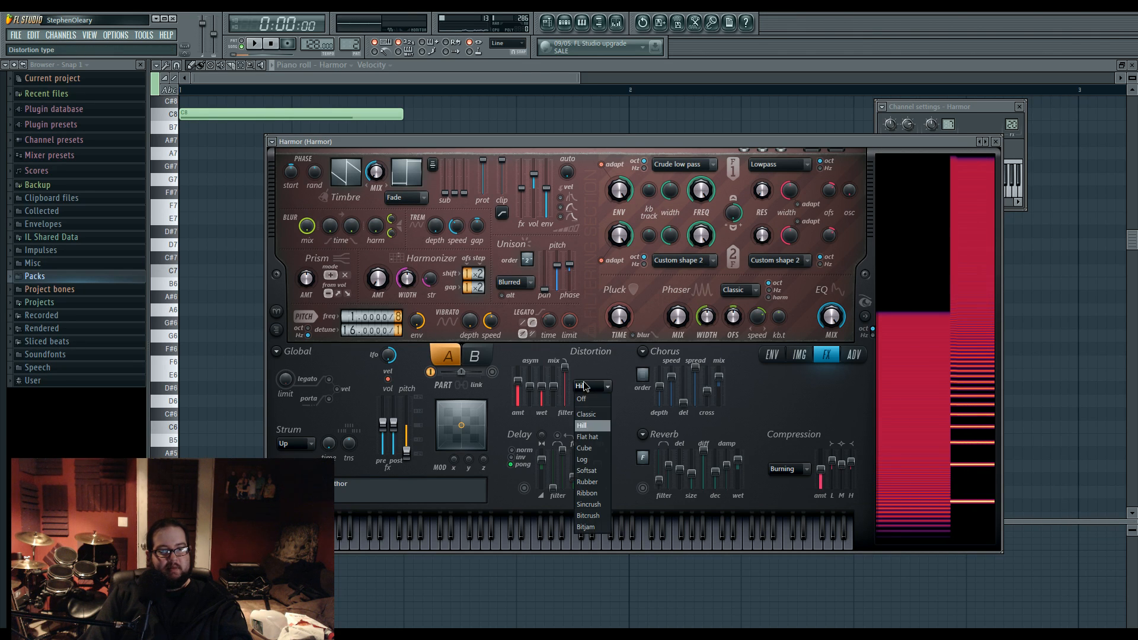
{"action": "left_click", "coordinate": [593, 461]}
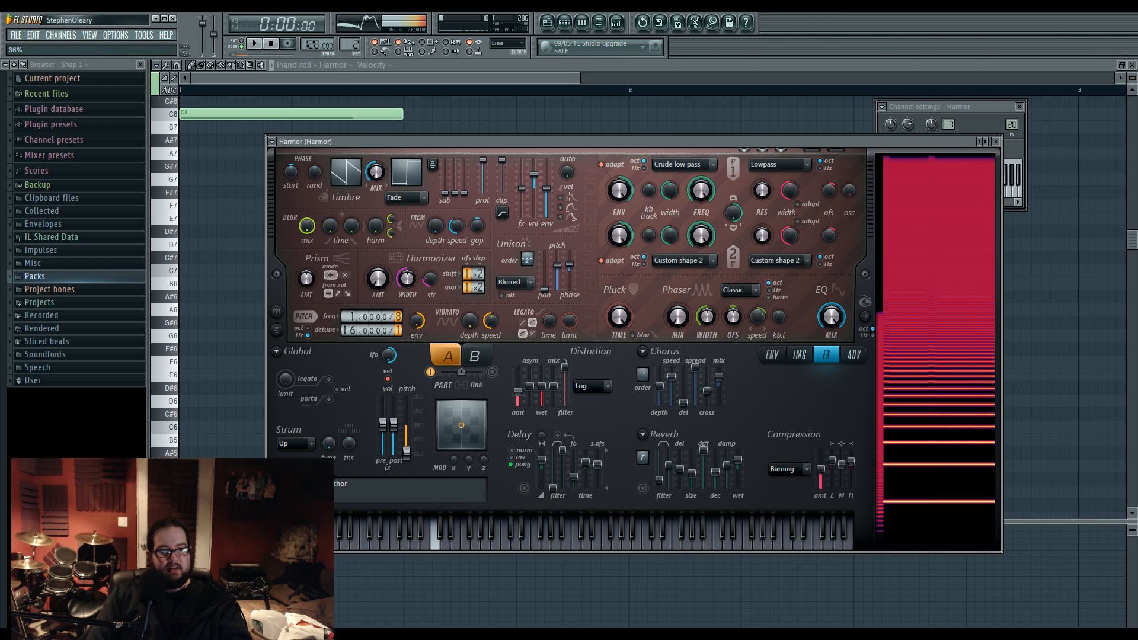
{"action": "left_click_drag", "start_coordinate": [518, 392], "coordinate": [518, 386]}
{"action": "key", "text": "y"}
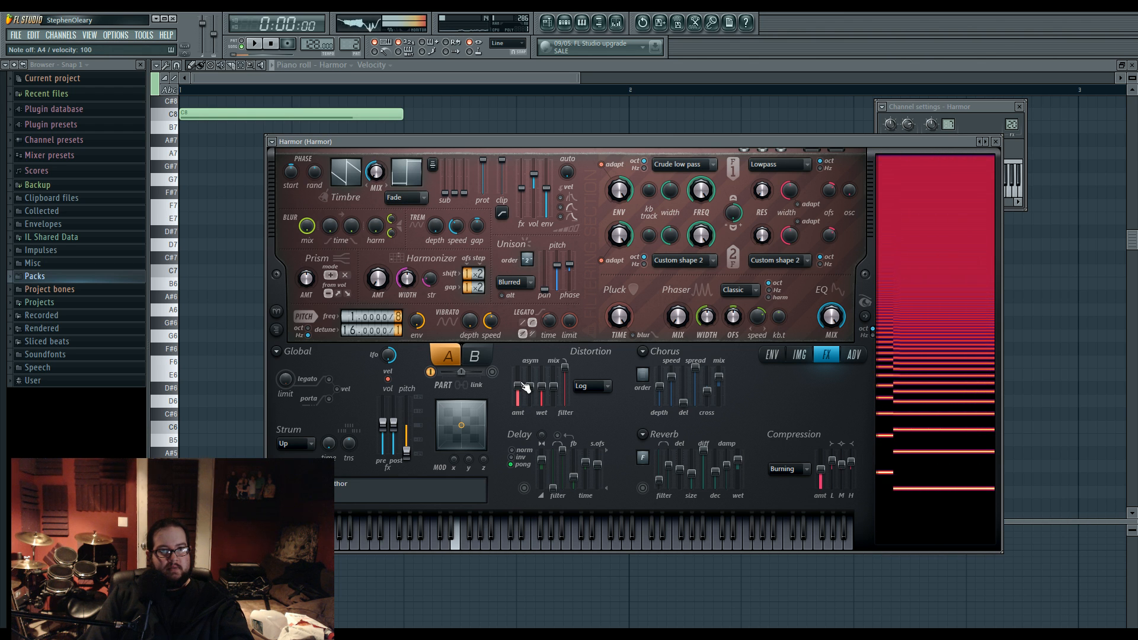
{"action": "key", "text": "q"}
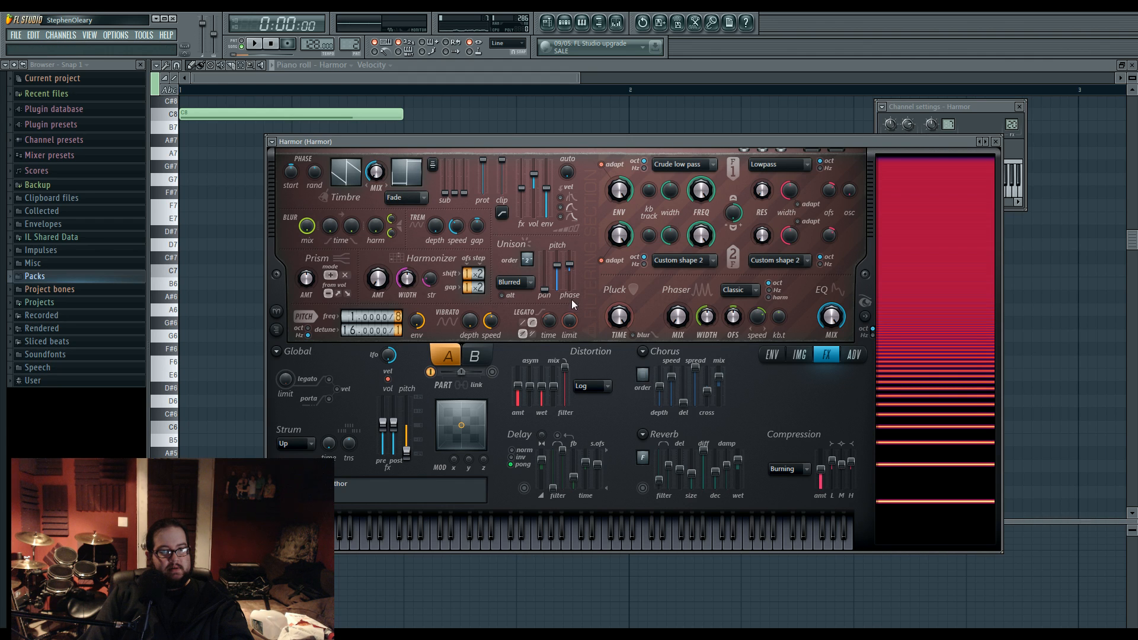
Step: Reset Harmor's pitch frequency and harmonic detuning to 1, then try detuning multipliers of 4 and 2 while auditioning F4
{"action": "key", "text": "r"}
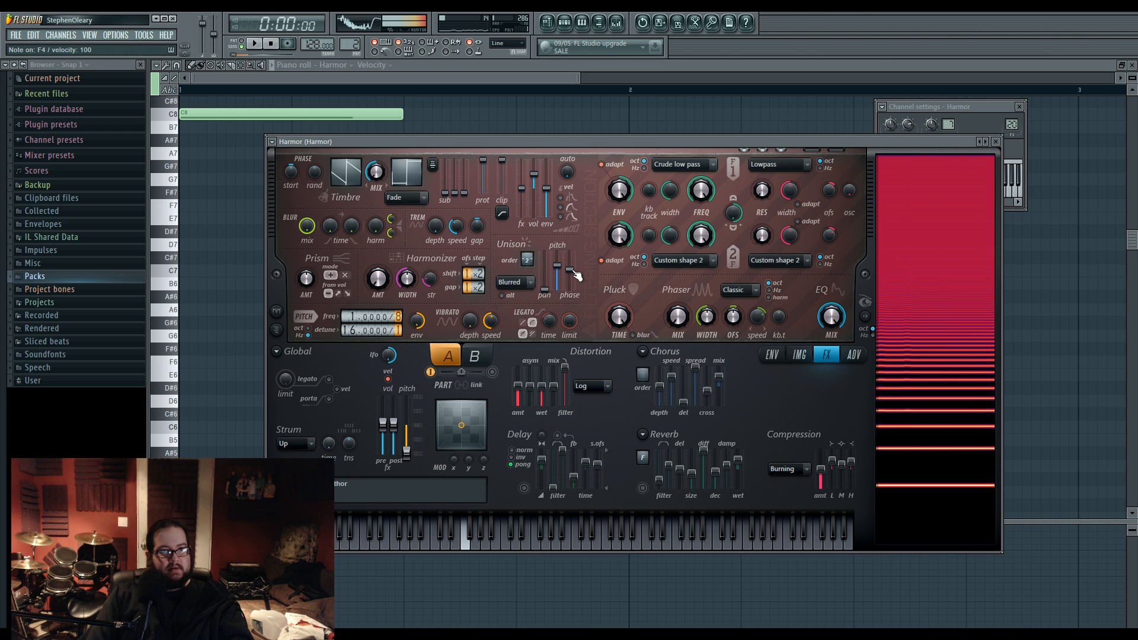
{"action": "left_click", "coordinate": [403, 315], "text": "alt"}
{"action": "left_click", "coordinate": [349, 331], "text": "alt"}
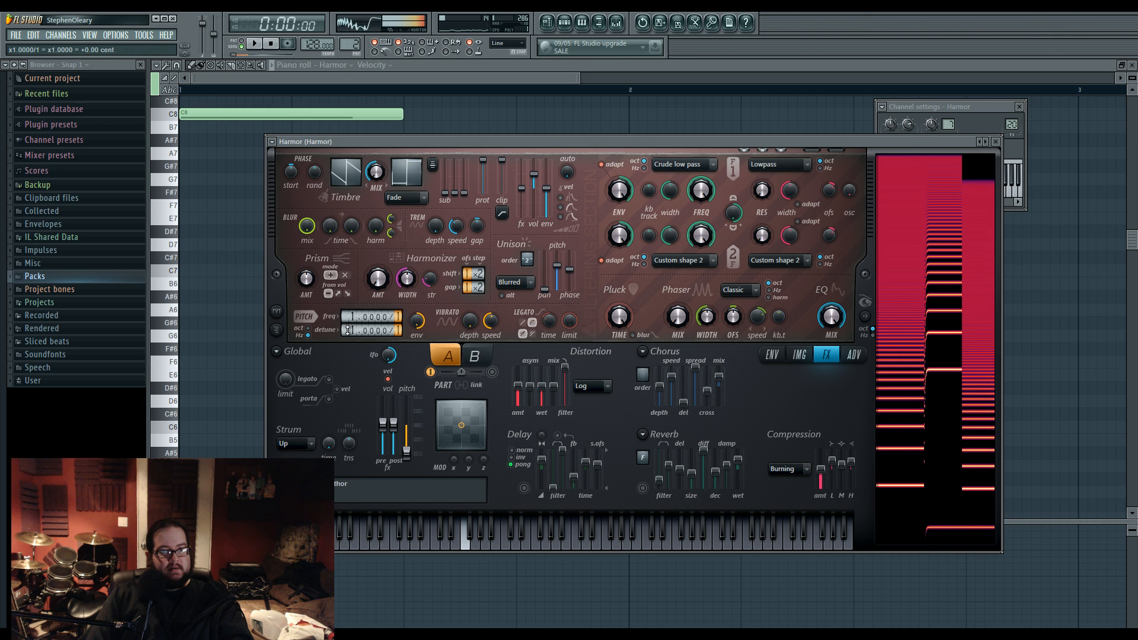
{"action": "scroll", "coordinate": [349, 331], "scroll_direction": "up", "scroll_amount": 1}
{"action": "key", "text": "r"}
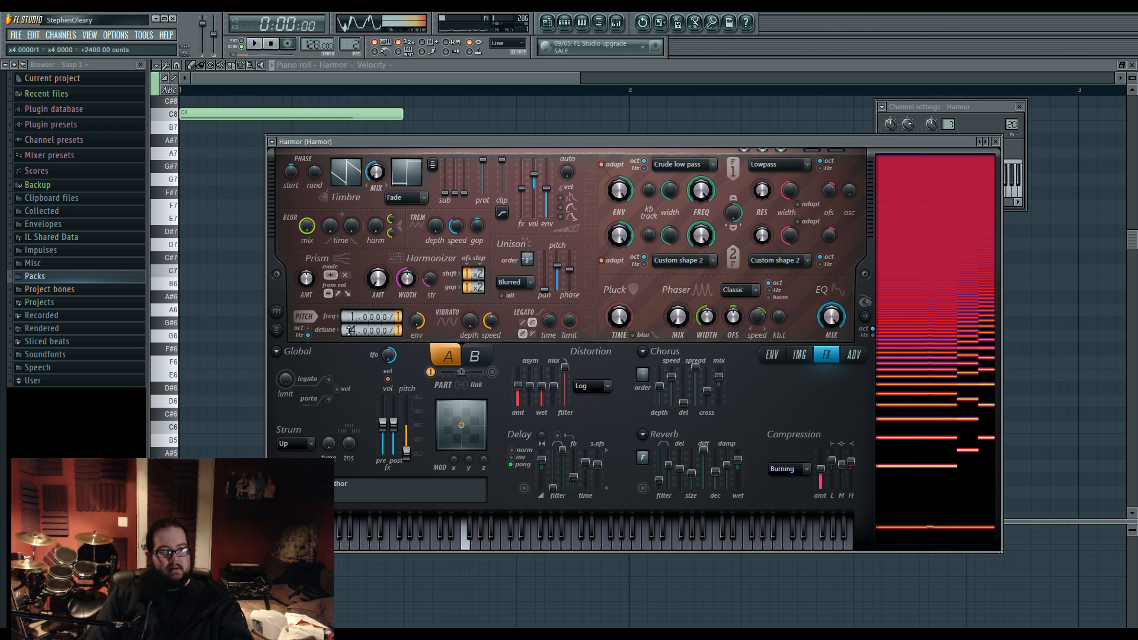
{"action": "scroll", "coordinate": [399, 317], "scroll_direction": "up", "scroll_amount": 1}
{"action": "scroll", "coordinate": [399, 317], "scroll_direction": "down", "scroll_amount": 1}
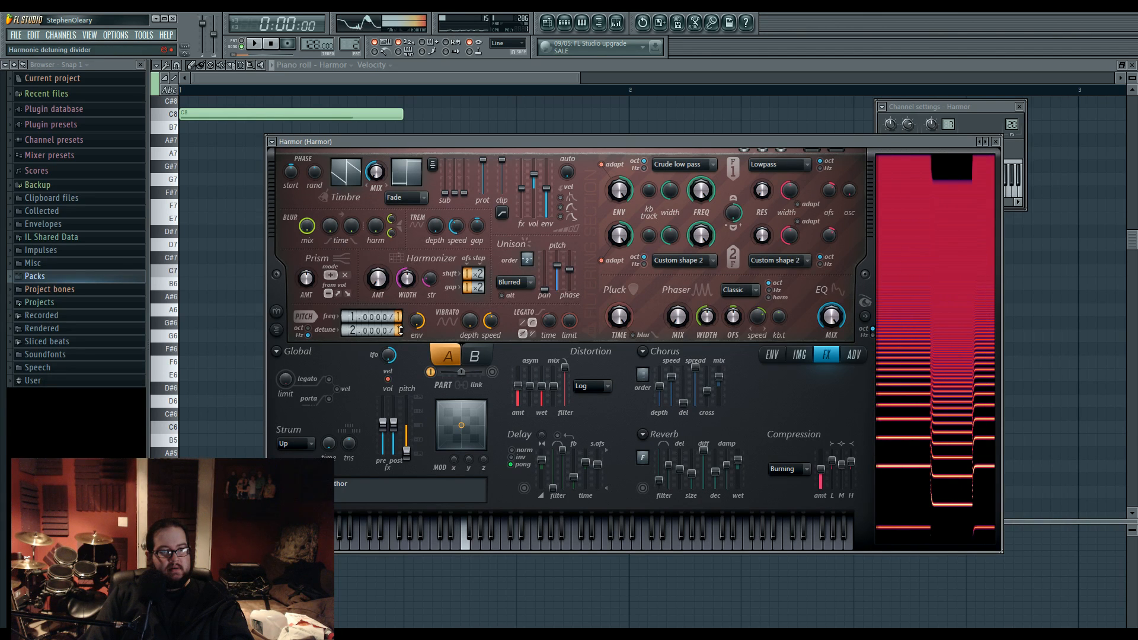
{"action": "scroll", "coordinate": [348, 316], "scroll_direction": "up", "scroll_amount": 1}
{"action": "key", "text": "r"}
{"action": "key", "text": "e"}
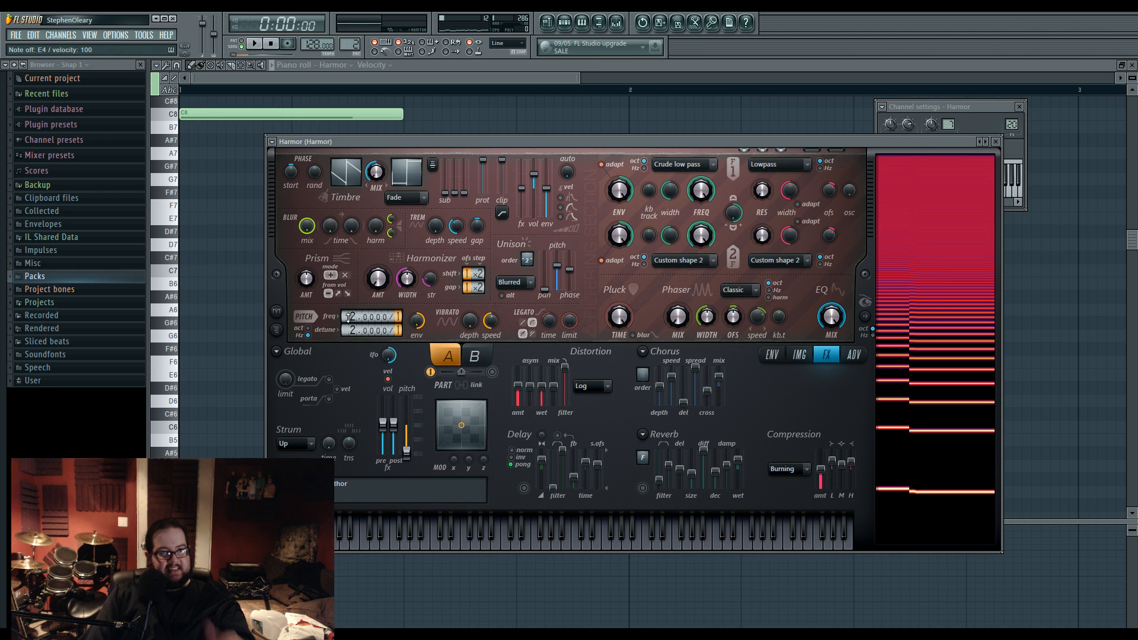
Step: Set Harmor's pitch frequency to 1/8 and the harmonic detuning multiplier to 16, auditioning the sound while changing them
{"action": "scroll", "coordinate": [349, 330], "scroll_direction": "up", "scroll_amount": 14}
{"action": "key", "text": "r"}
{"action": "scroll", "coordinate": [393, 320], "scroll_direction": "down", "scroll_amount": 1}
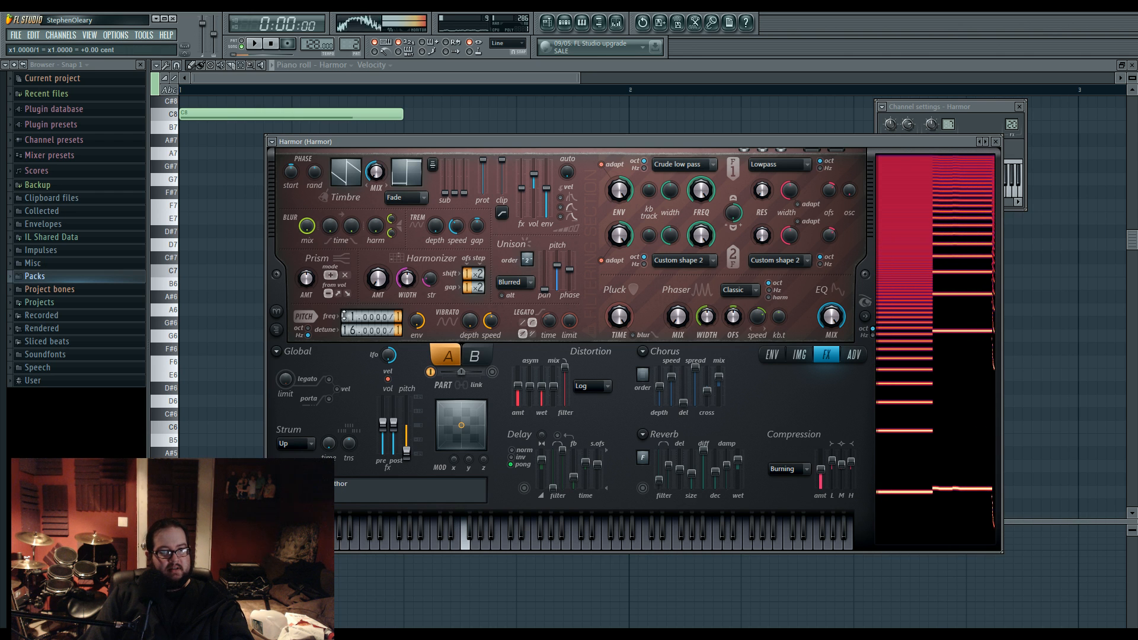
{"action": "scroll", "coordinate": [396, 316], "scroll_direction": "up", "scroll_amount": 5}
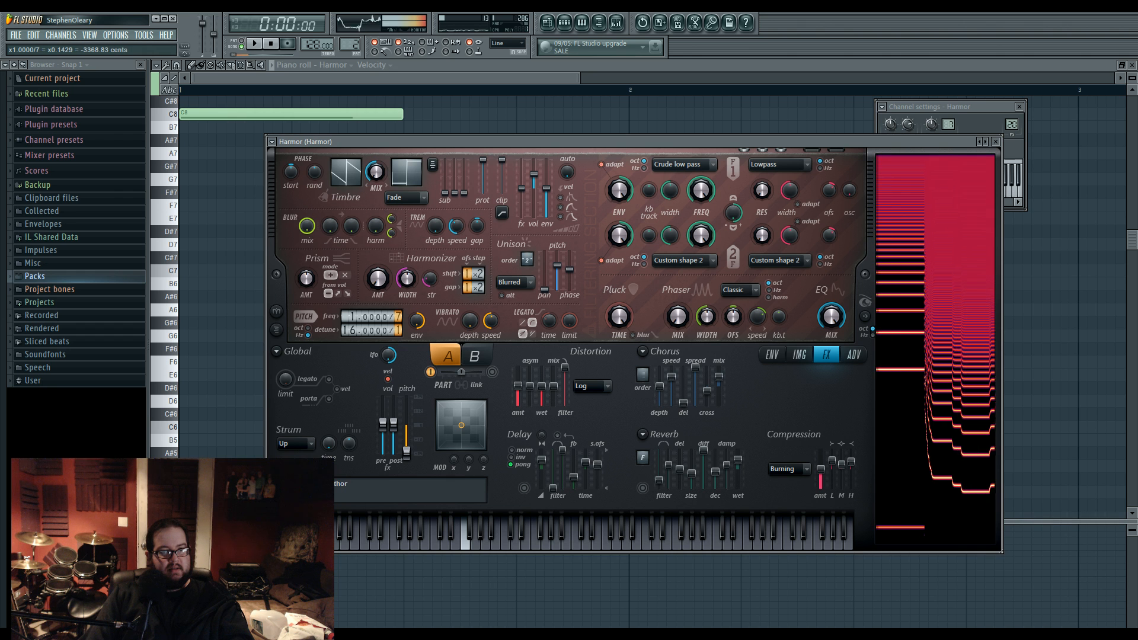
{"action": "scroll", "coordinate": [397, 316], "scroll_direction": "up", "scroll_amount": 2}
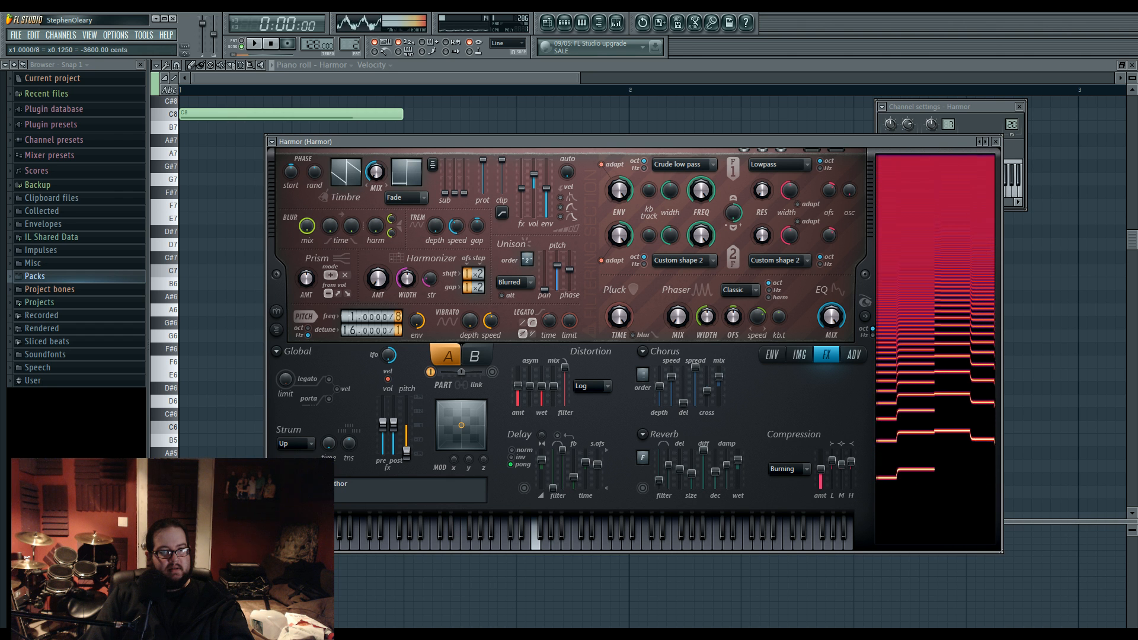
{"action": "left_click_drag", "start_coordinate": [397, 317], "coordinate": [398, 307]}
Step: Sweep Harmor's timbre mix while auditioning D4 and neighbouring notes
{"action": "key", "text": "v"}
{"action": "key", "text": "x"}
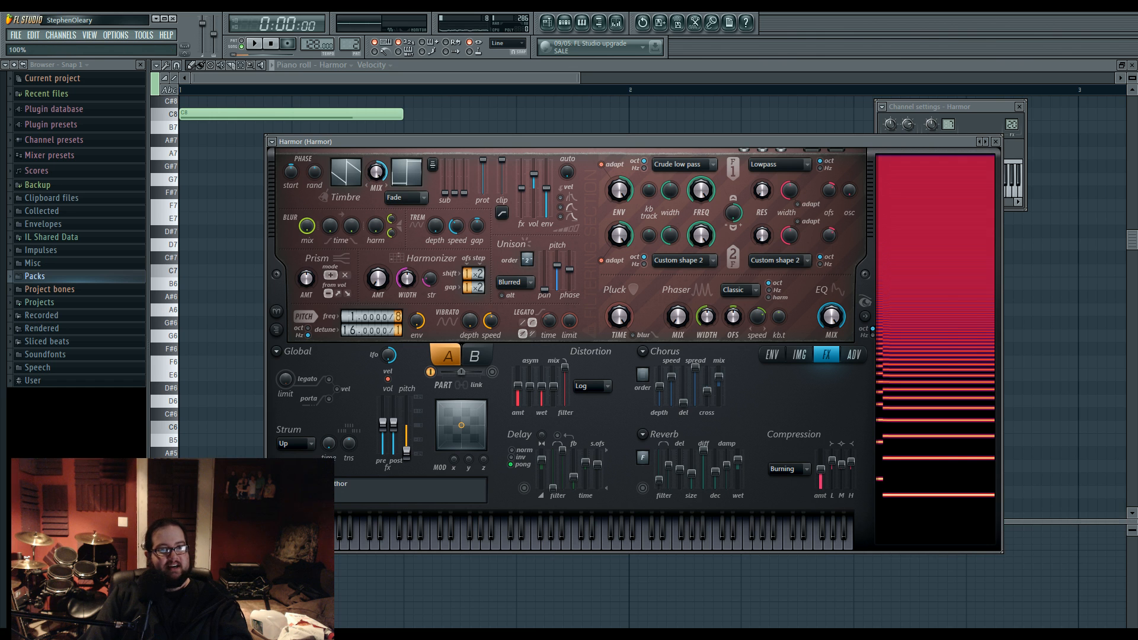
{"action": "key", "text": "b"}
{"action": "key", "text": "x"}
{"action": "left_click_drag", "start_coordinate": [379, 177], "coordinate": [379, 237]}
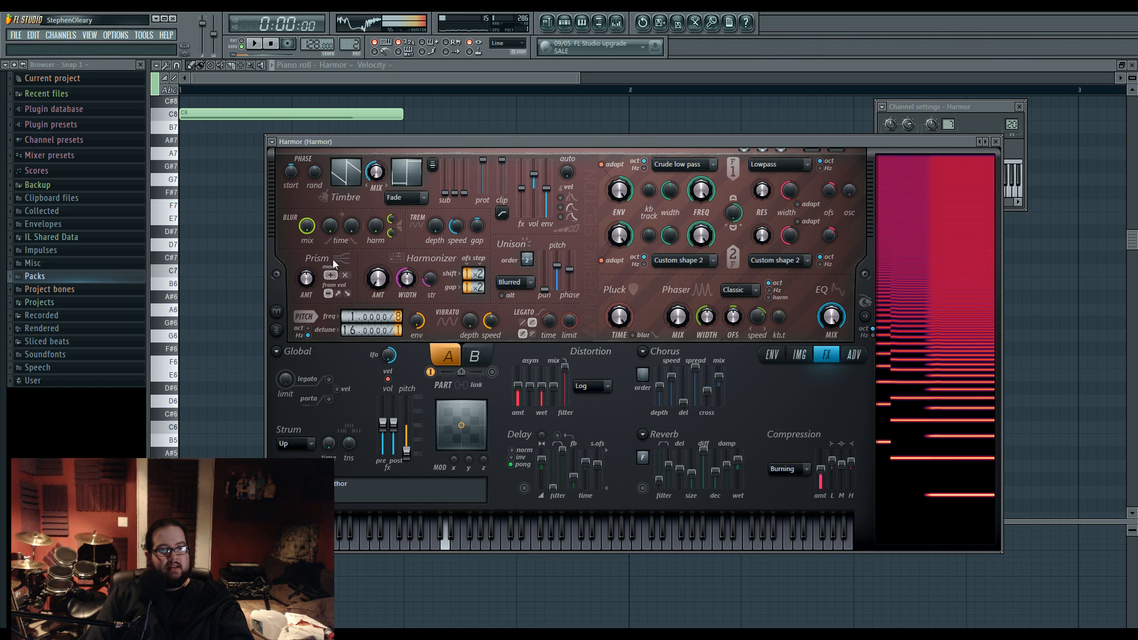
{"action": "key", "text": "x"}
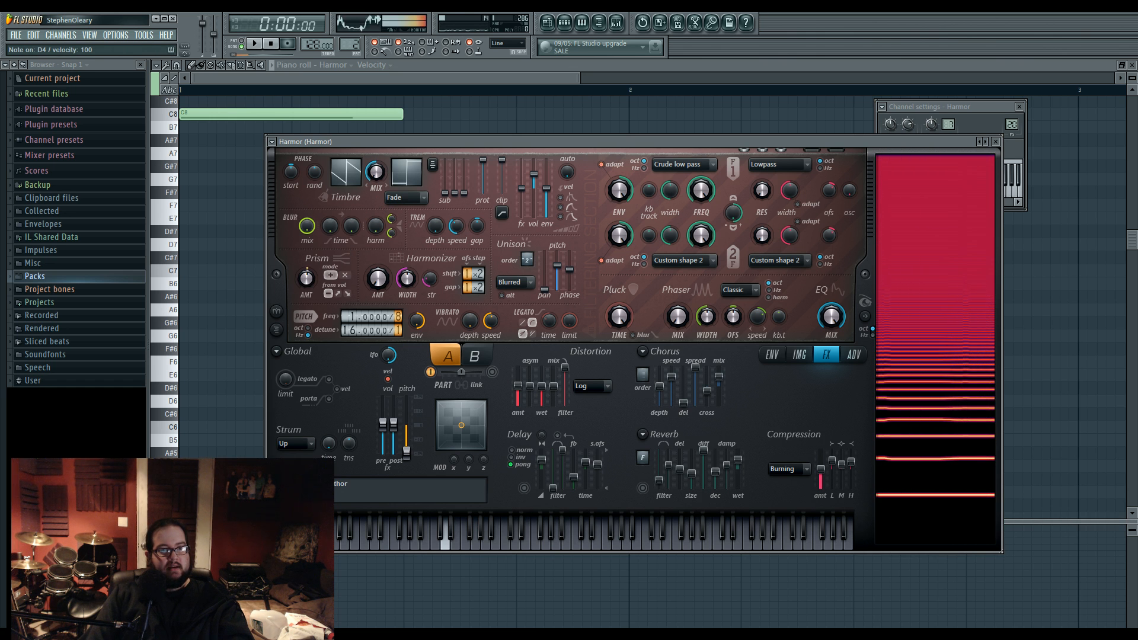
{"action": "key", "text": "z"}
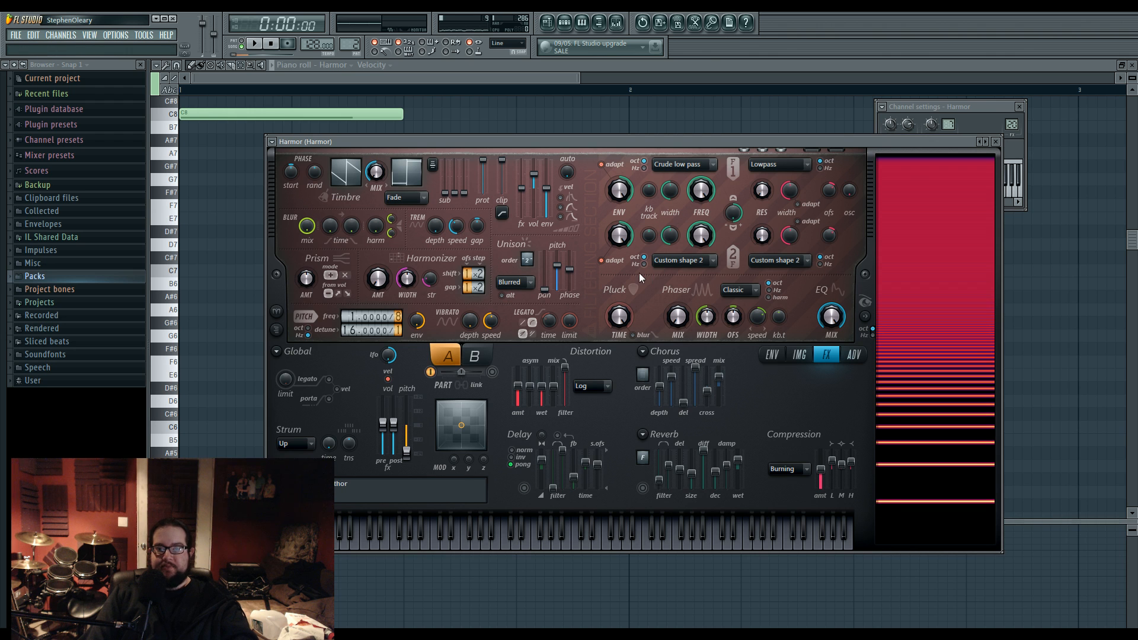
Step: Show Harmor's Bass 1 track in the mixer and audition a few notes through it
{"action": "double_click", "coordinate": [1013, 123]}
{"action": "key", "text": "x"}
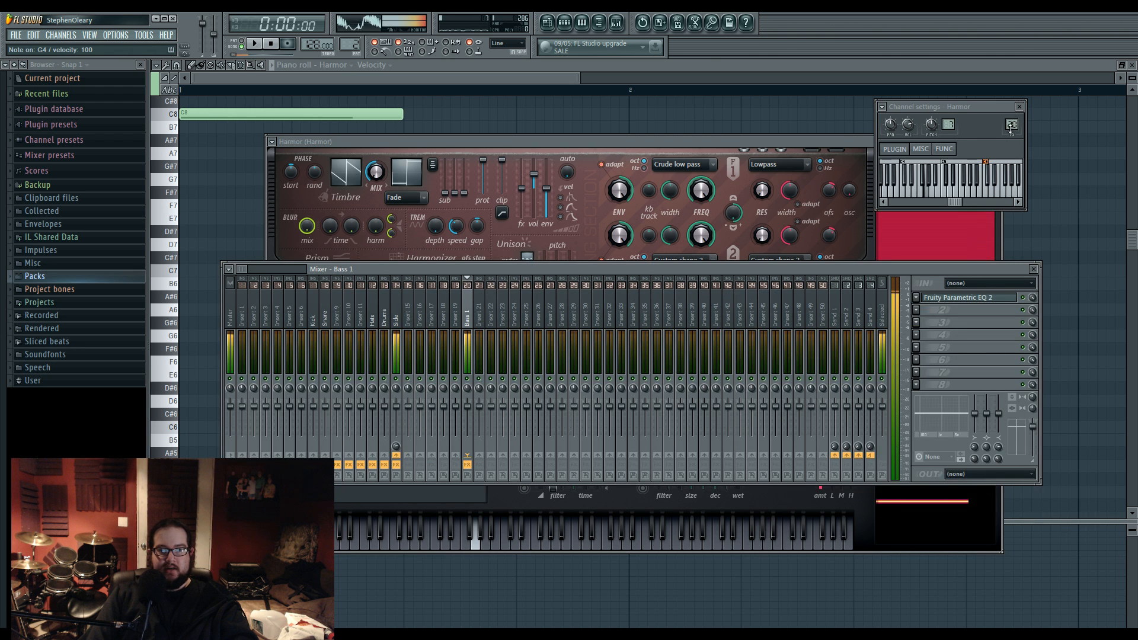
{"action": "key", "text": "z"}
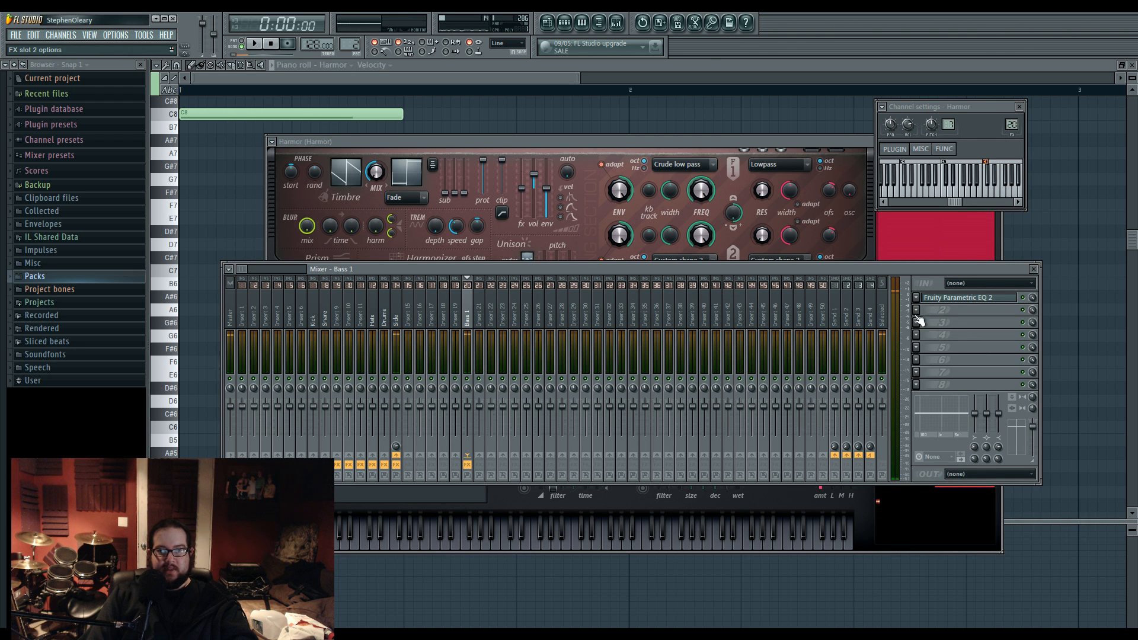
Step: Load Fruity Chorus into effect slot 2 of the Bass 1 mixer track and close its window
{"action": "left_click", "coordinate": [917, 311]}
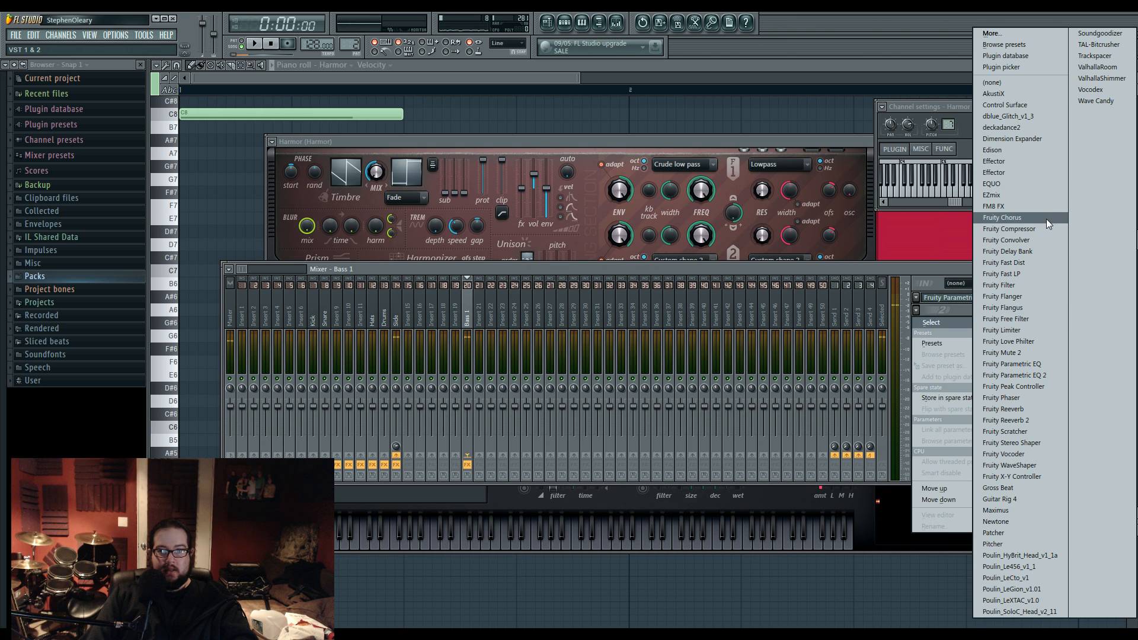
{"action": "left_click", "coordinate": [1019, 217]}
{"action": "left_click", "coordinate": [472, 172]}
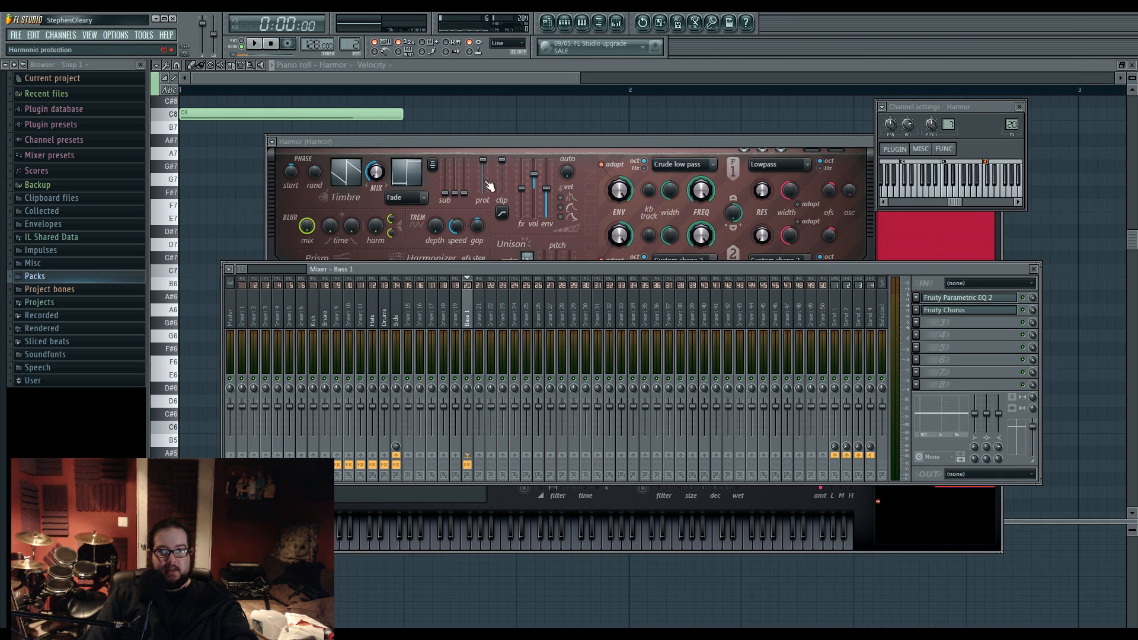
Step: Replace Fruity Chorus with Patcher in effect slot 2 of the Bass 1 mixer track
{"action": "left_click", "coordinate": [916, 311]}
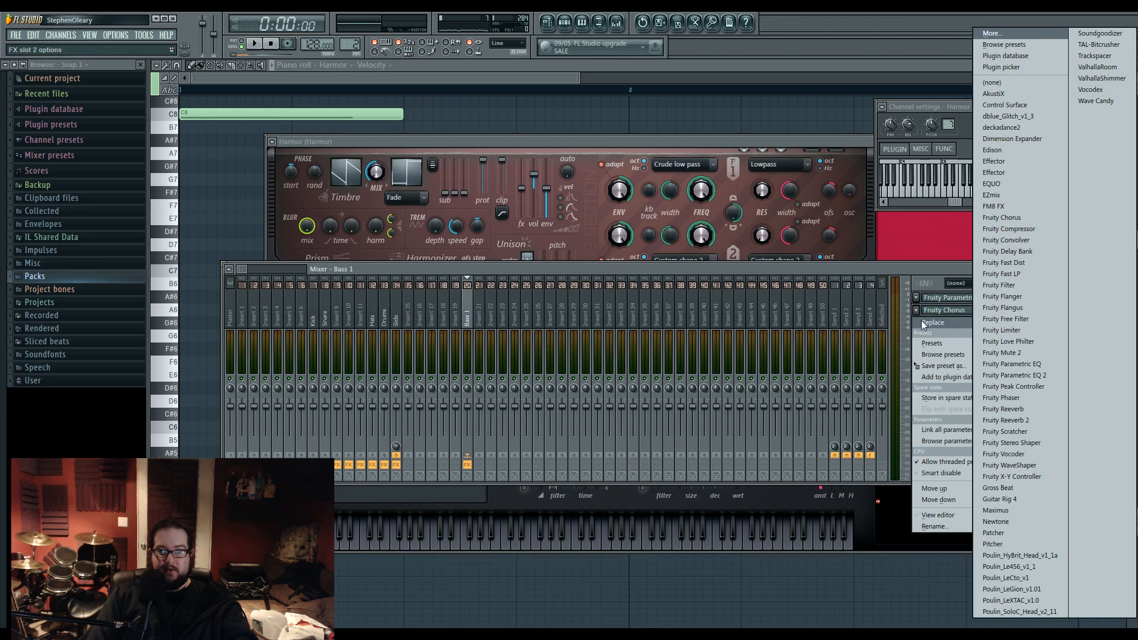
{"action": "left_click", "coordinate": [994, 533]}
{"action": "left_click_drag", "start_coordinate": [453, 331], "coordinate": [490, 336]}
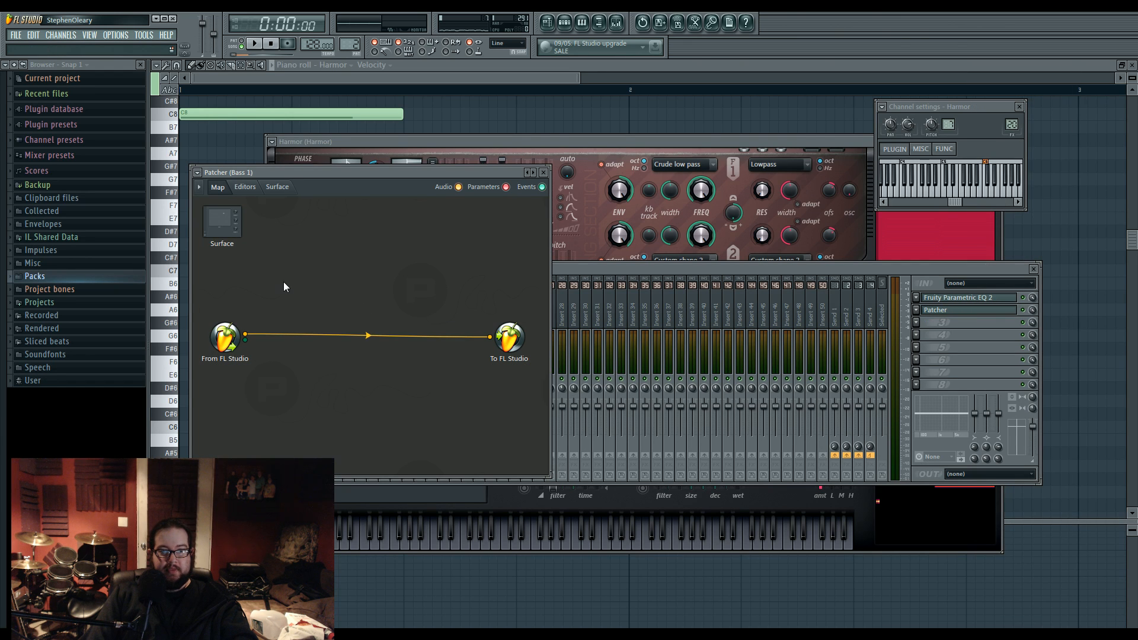
Step: Enlarge the Patcher window and spread the From FL Studio and To FL Studio modules far apart on the map
{"action": "right_click", "coordinate": [303, 242]}
{"action": "left_click", "coordinate": [334, 261]}
{"action": "left_click_drag", "start_coordinate": [549, 476], "coordinate": [845, 598]}
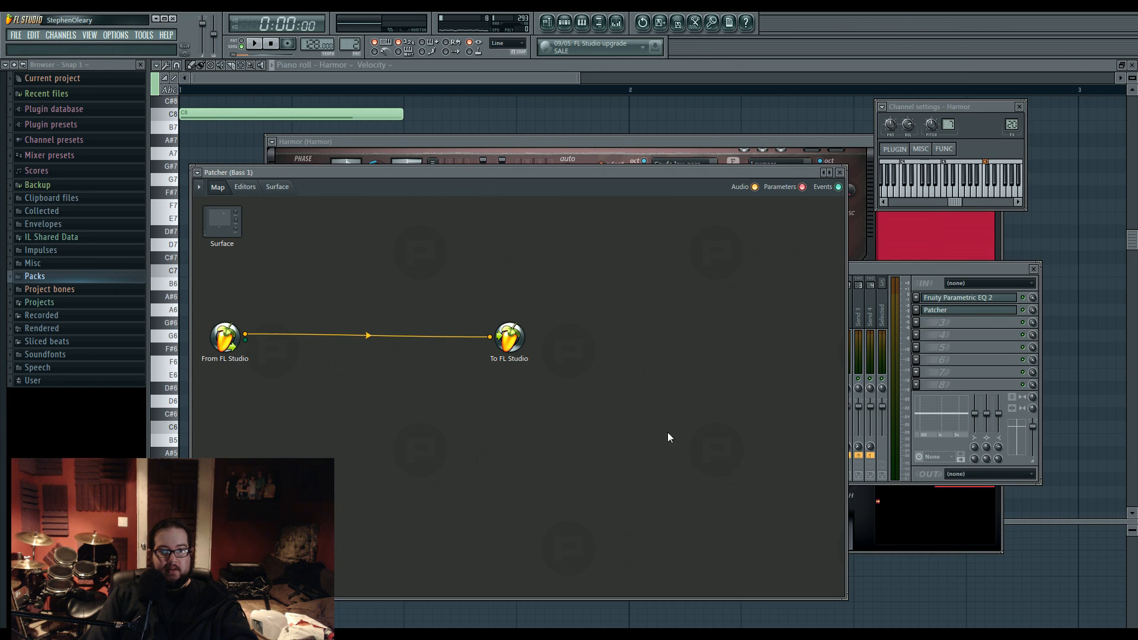
{"action": "left_click_drag", "start_coordinate": [515, 343], "coordinate": [773, 342]}
{"action": "left_click_drag", "start_coordinate": [229, 337], "coordinate": [225, 355]}
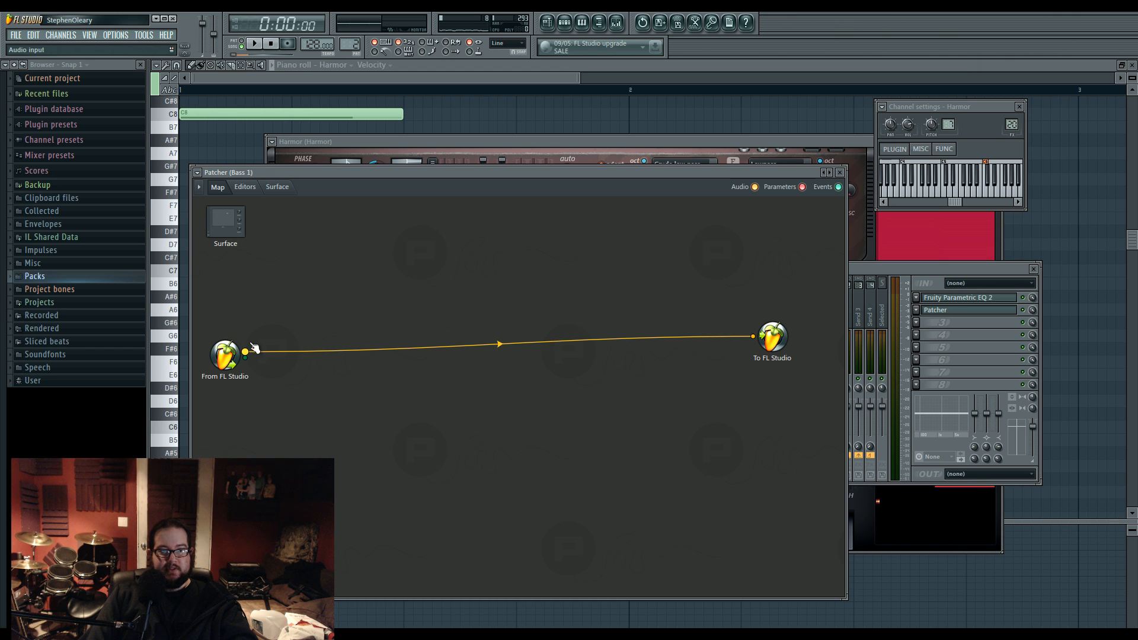
Step: Add three Fruity Chorus modules to the Patcher map near the Surface module
{"action": "right_click", "coordinate": [298, 304]}
{"action": "mouse_move", "coordinate": [308, 323]}
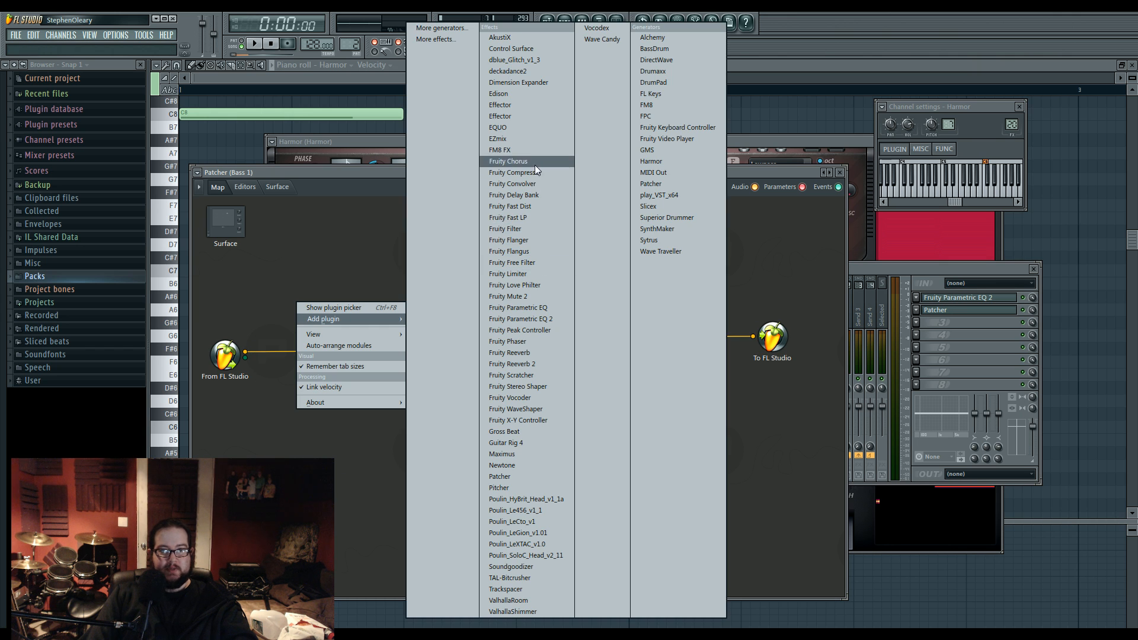
{"action": "left_click", "coordinate": [554, 161]}
{"action": "mouse_move", "coordinate": [294, 304]}
{"action": "left_mouse_down"}
{"action": "mouse_move", "coordinate": [298, 265]}
{"action": "mouse_move", "coordinate": [278, 307]}
{"action": "left_mouse_up"}
{"action": "left_click_drag", "start_coordinate": [298, 262], "coordinate": [297, 227]}
{"action": "right_click", "coordinate": [291, 249]}
{"action": "right_click", "coordinate": [296, 229]}
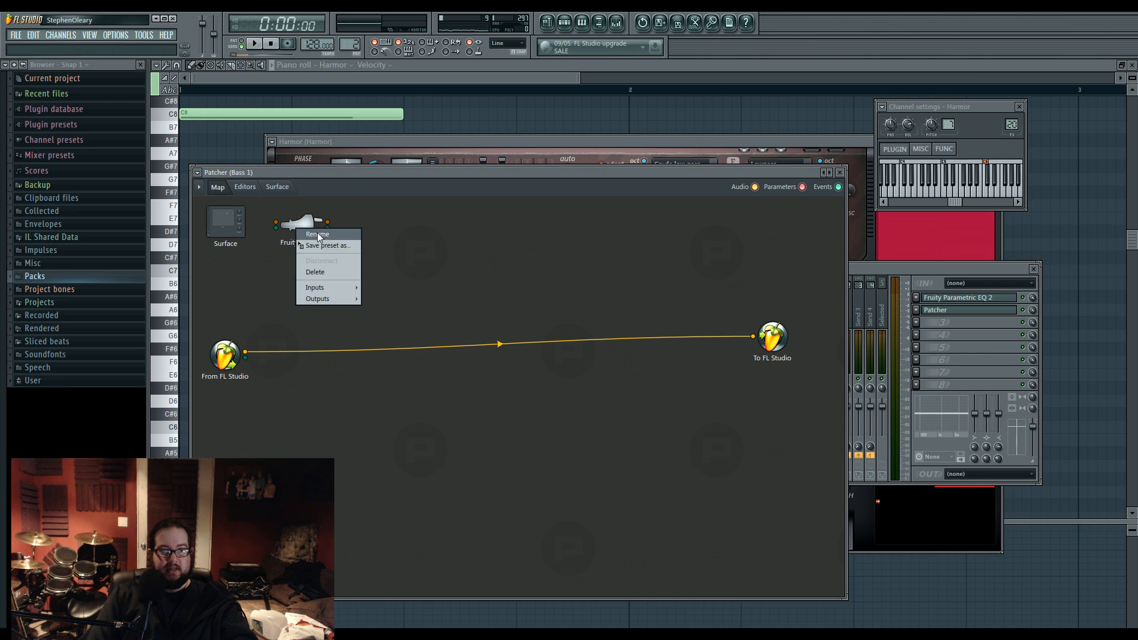
{"action": "left_click", "coordinate": [310, 274]}
{"action": "right_click", "coordinate": [313, 273]}
{"action": "left_click", "coordinate": [325, 289]}
Step: Route From FL Studio's audio into two Fruity Chorus modules in parallel and feed both outputs into the third
{"action": "left_click_drag", "start_coordinate": [283, 273], "coordinate": [275, 222]}
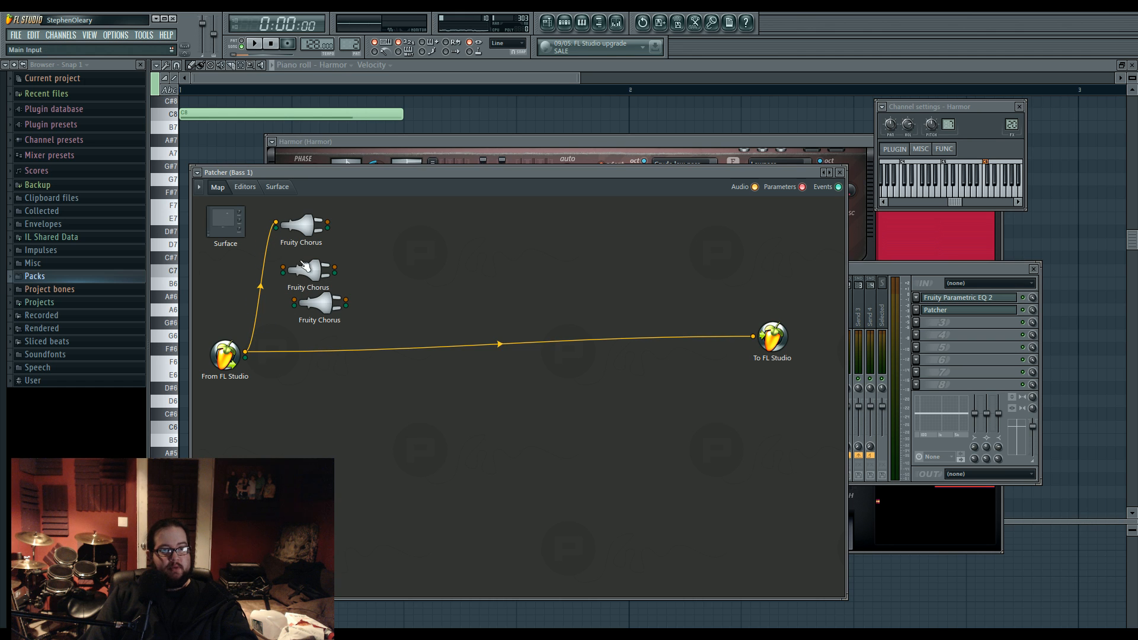
{"action": "left_click_drag", "start_coordinate": [246, 352], "coordinate": [282, 268]}
{"action": "left_click_drag", "start_coordinate": [319, 304], "coordinate": [377, 240]}
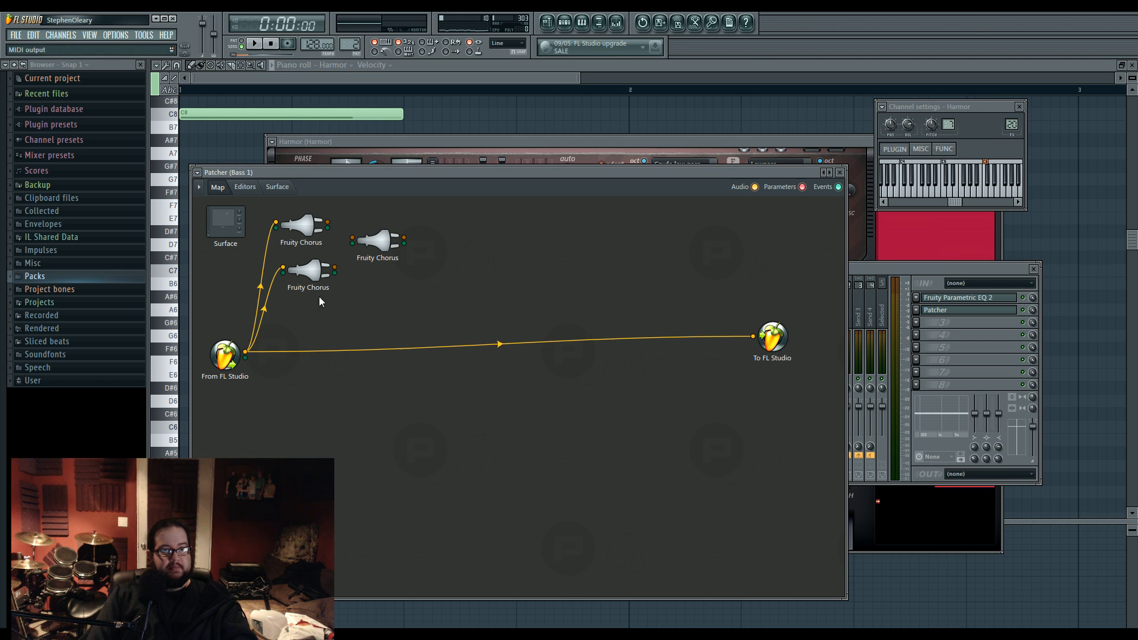
{"action": "left_click_drag", "start_coordinate": [342, 240], "coordinate": [353, 237]}
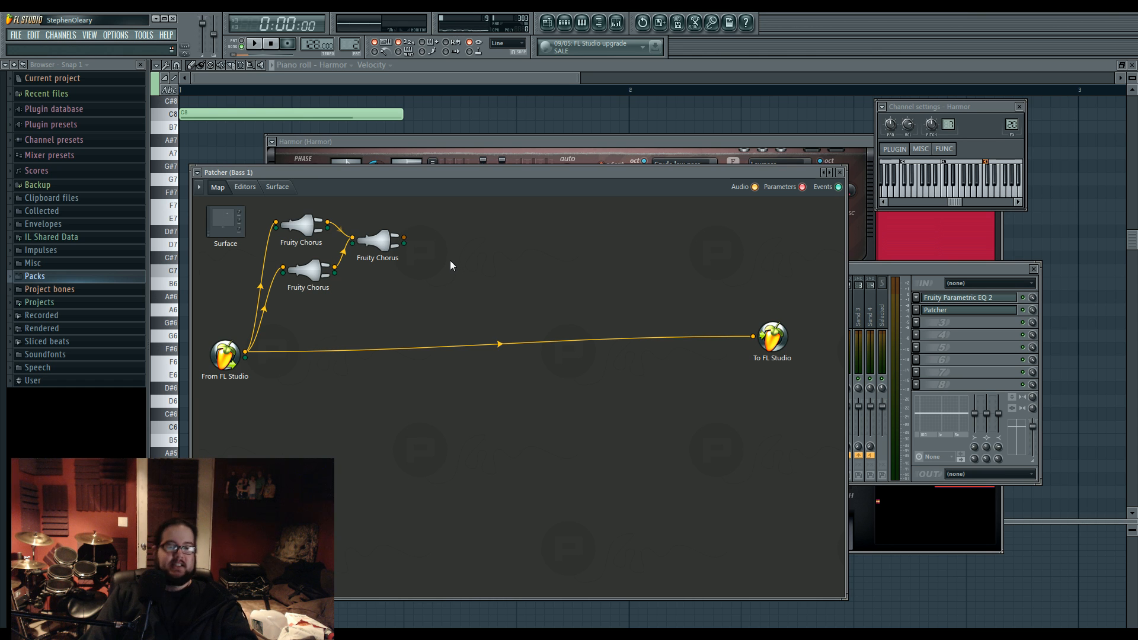
Step: Add Fruity Parametric EQ 2 to the Patcher map and connect the third Fruity Chorus's audio output to it
{"action": "right_click", "coordinate": [469, 244]}
{"action": "mouse_move", "coordinate": [509, 262]}
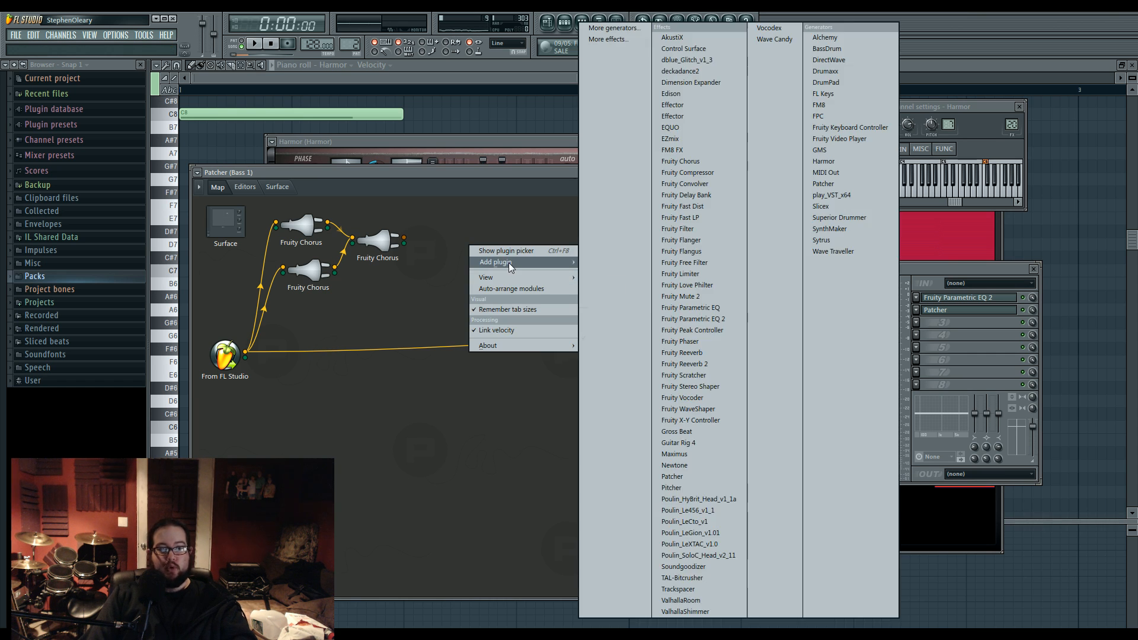
{"action": "left_click", "coordinate": [682, 319]}
{"action": "left_click_drag", "start_coordinate": [404, 238], "coordinate": [492, 257]}
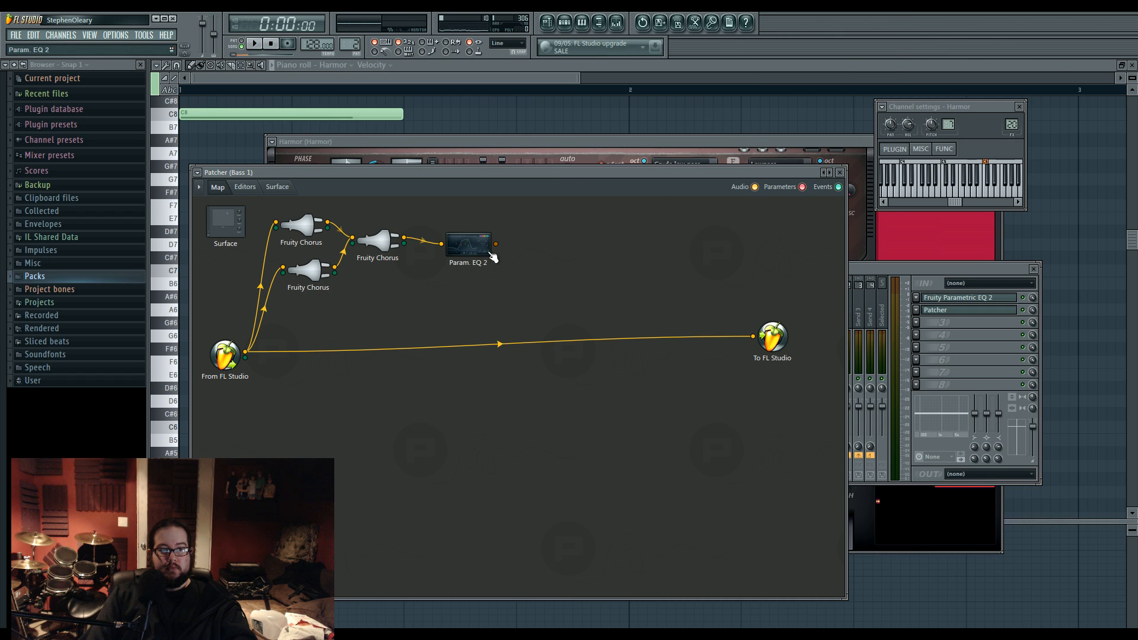
Step: Insert Fruity WaveShaper on the Parametric EQ 2's audio output and place it beside the EQ
{"action": "right_click", "coordinate": [501, 248]}
{"action": "mouse_move", "coordinate": [536, 260]}
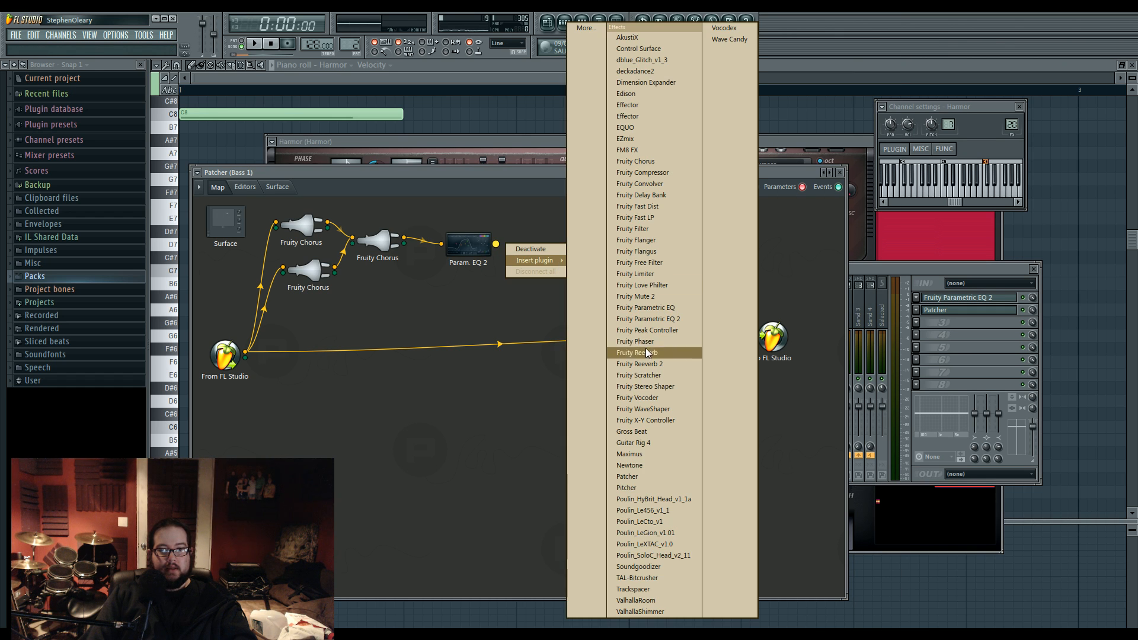
{"action": "left_click", "coordinate": [678, 409]}
{"action": "left_click_drag", "start_coordinate": [495, 233], "coordinate": [519, 240]}
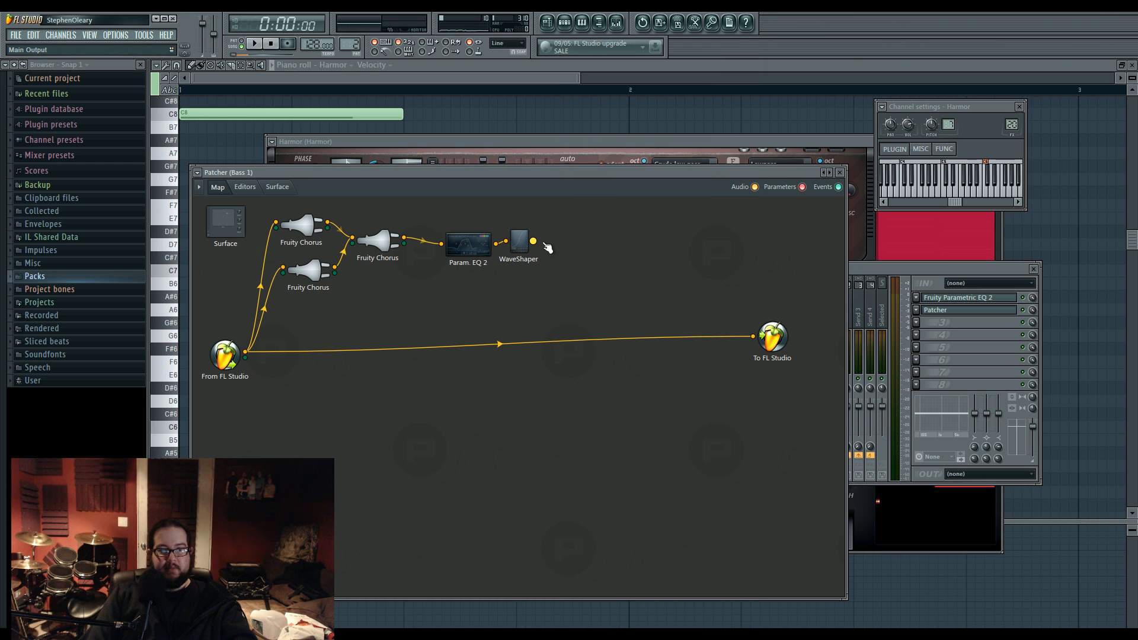
Step: Insert a second Fruity Parametric EQ 2 on the WaveShaper's audio output and connect its output to To FL Studio
{"action": "right_click", "coordinate": [535, 242]}
{"action": "mouse_move", "coordinate": [588, 262]}
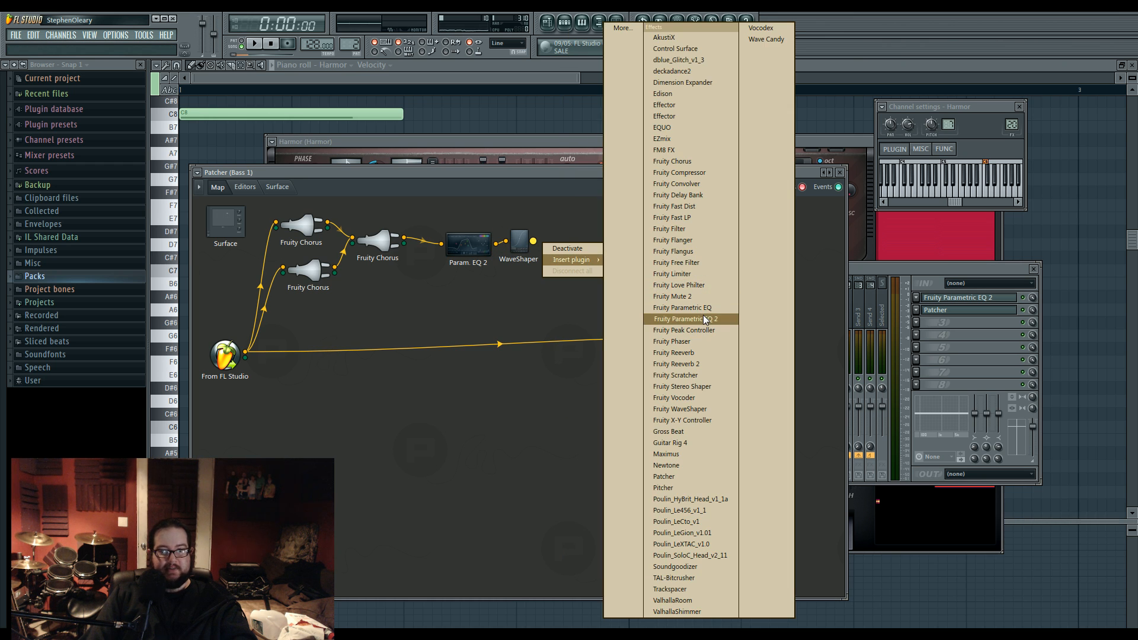
{"action": "left_click", "coordinate": [704, 319]}
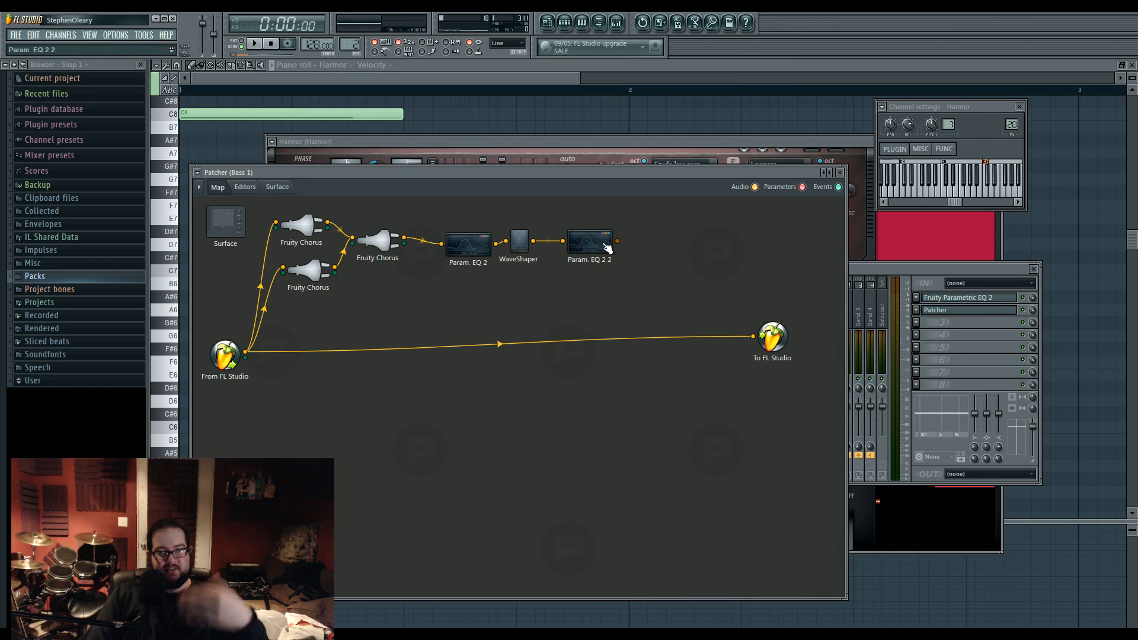
{"action": "left_click_drag", "start_coordinate": [618, 241], "coordinate": [753, 337]}
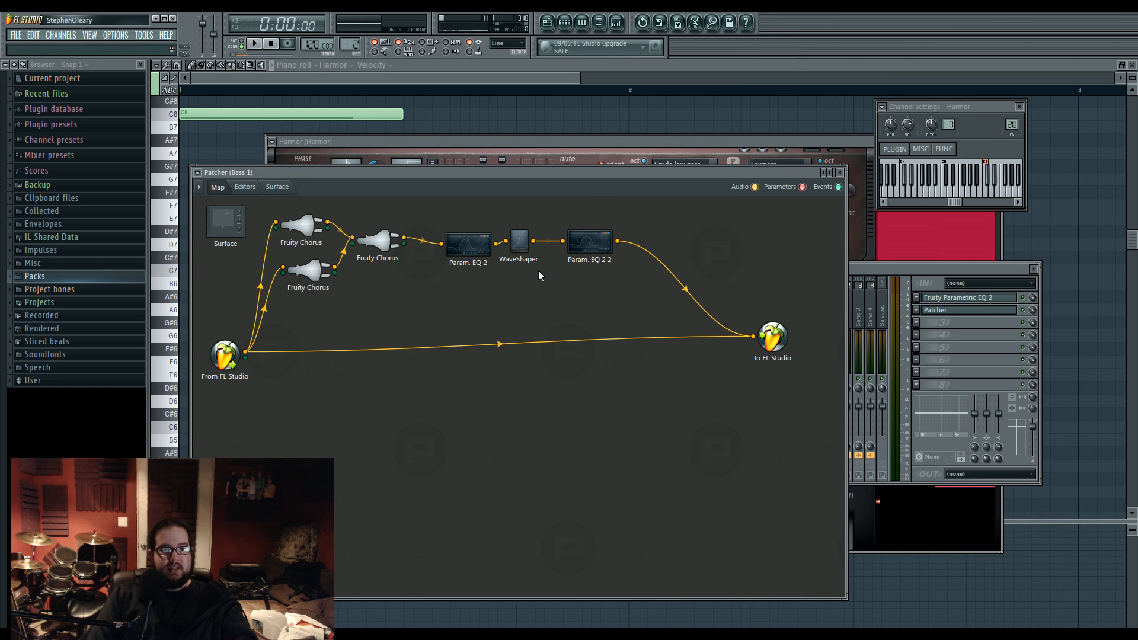
Step: Set the Fruity Choruses' Cross Cutoff to 8.175798 Hz, Stereo to 0 degrees and LFO 3 Freq to 0 Hz
{"action": "double_click", "coordinate": [311, 232]}
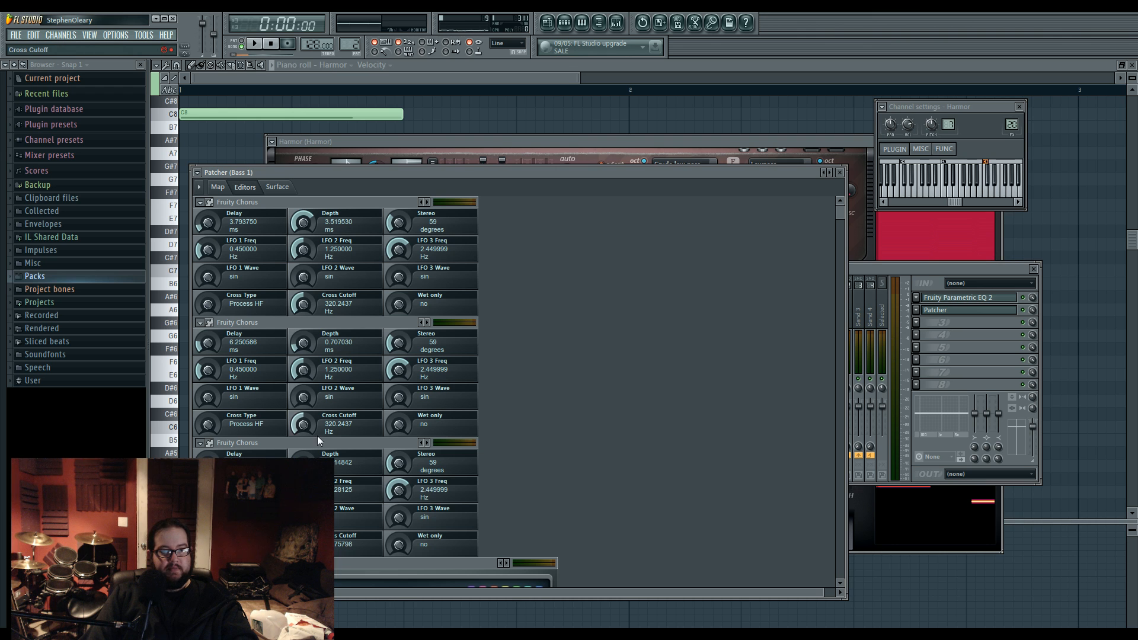
{"action": "left_click_drag", "start_coordinate": [307, 427], "coordinate": [320, 498]}
{"action": "left_click_drag", "start_coordinate": [401, 220], "coordinate": [403, 363]}
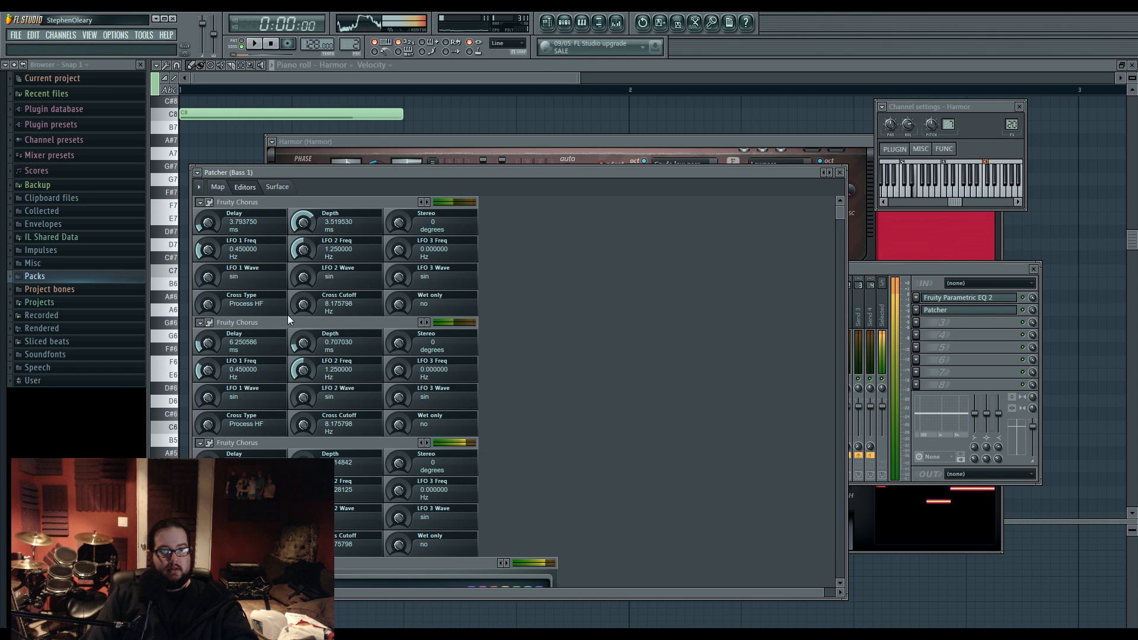
Step: Shape the first Parametric EQ 2 with a low cut on band 1, a dip on band 3 and a slight band 6 dip near 4904 Hz
{"action": "left_click", "coordinate": [218, 189]}
{"action": "double_click", "coordinate": [468, 244]}
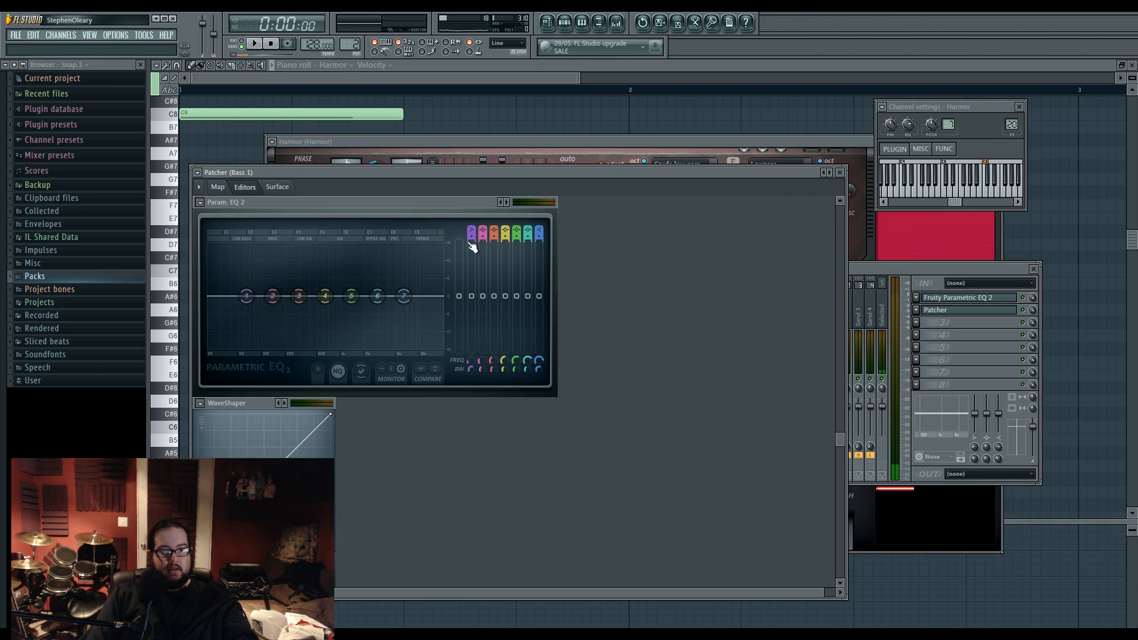
{"action": "left_click_drag", "start_coordinate": [253, 330], "coordinate": [277, 341]}
{"action": "left_click_drag", "start_coordinate": [299, 296], "coordinate": [324, 334]}
{"action": "left_click_drag", "start_coordinate": [378, 296], "coordinate": [388, 302]}
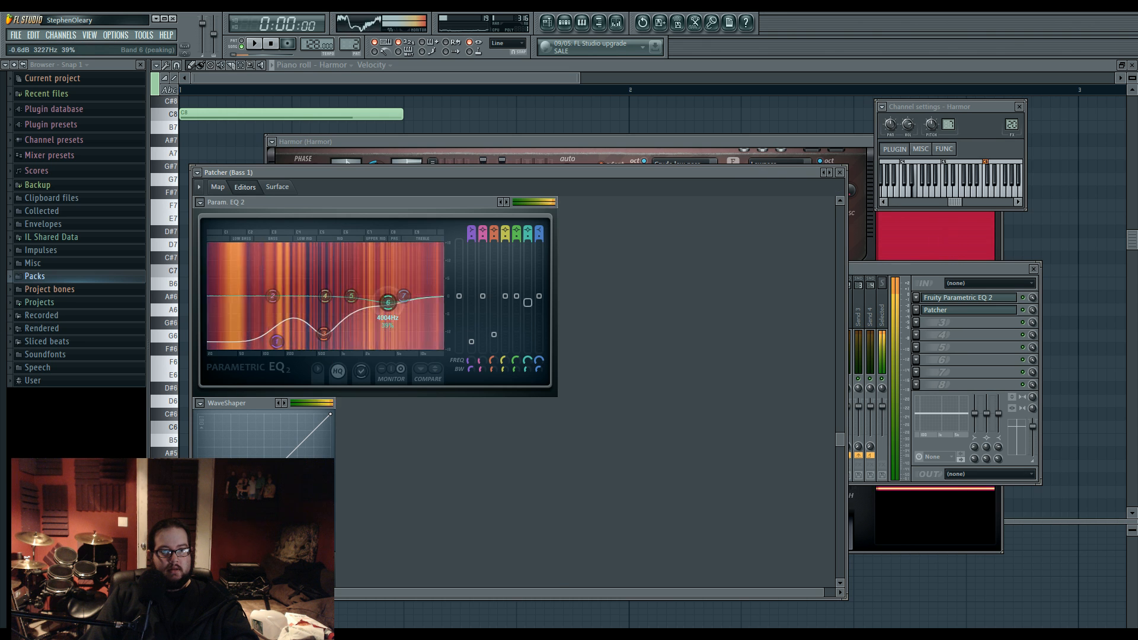
Step: Bend the WaveShaper curve into a steep, early rise that levels off near the maximum, with a low kink near the origin
{"action": "left_click", "coordinate": [219, 187]}
{"action": "double_click", "coordinate": [525, 248]}
{"action": "left_click_drag", "start_coordinate": [255, 287], "coordinate": [264, 227]}
{"action": "right_click", "coordinate": [231, 308]}
{"action": "left_click_drag", "start_coordinate": [233, 309], "coordinate": [232, 341]}
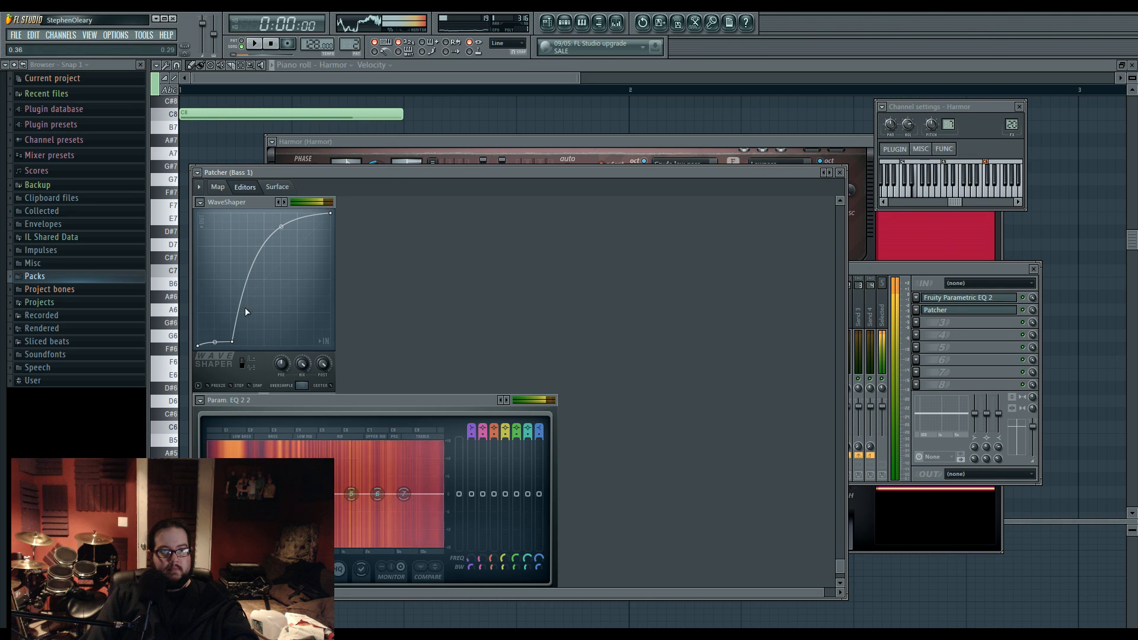
{"action": "left_click_drag", "start_coordinate": [281, 227], "coordinate": [281, 218]}
{"action": "mouse_move", "coordinate": [234, 339]}
{"action": "left_mouse_down"}
{"action": "mouse_move", "coordinate": [211, 333]}
{"action": "mouse_move", "coordinate": [204, 288]}
{"action": "mouse_move", "coordinate": [196, 343]}
{"action": "mouse_move", "coordinate": [219, 322]}
{"action": "left_mouse_up"}
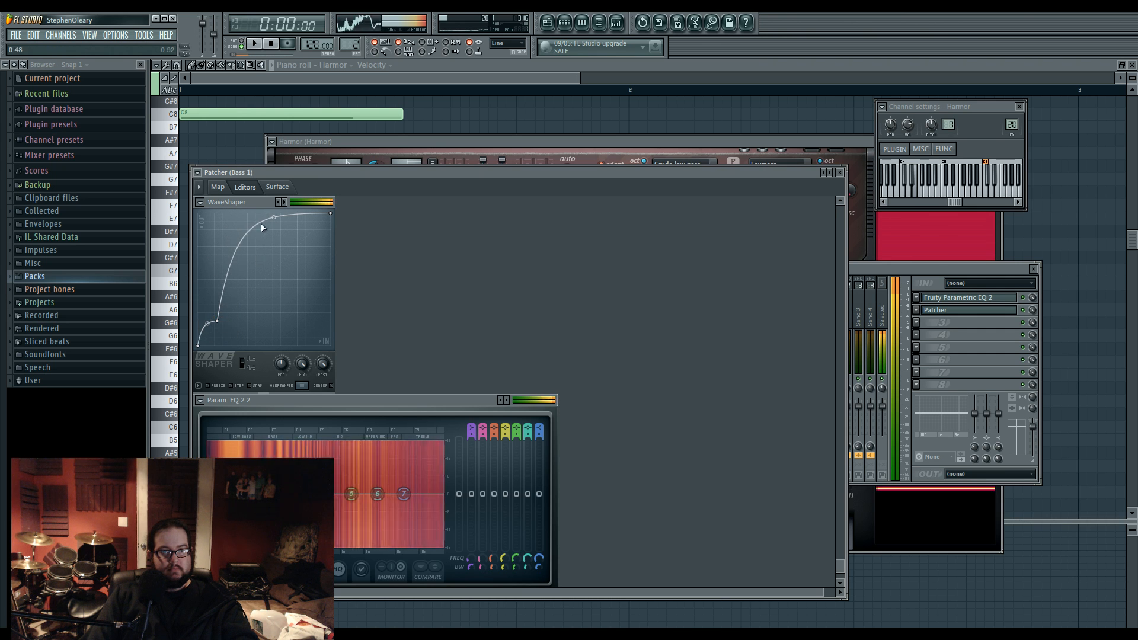
Step: Shape the second Parametric EQ 2 with a band 1 low cut, a band 4 dip near 1276 Hz and a slight high dip on band 6
{"action": "left_click", "coordinate": [220, 188]}
{"action": "double_click", "coordinate": [583, 255]}
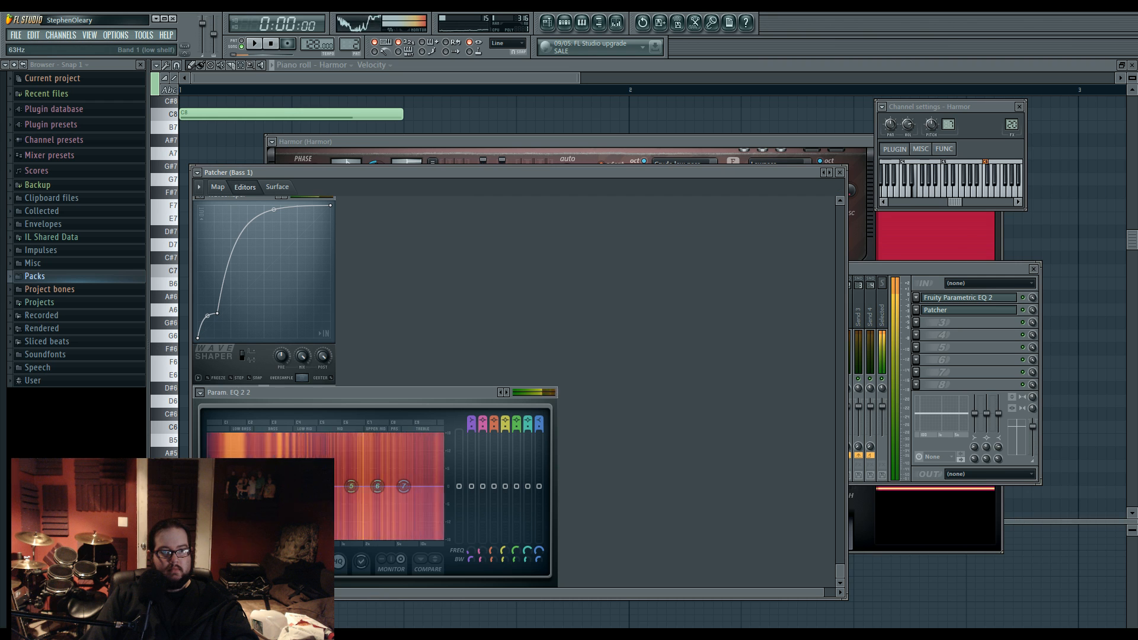
{"action": "left_click_drag", "start_coordinate": [326, 487], "coordinate": [416, 501]}
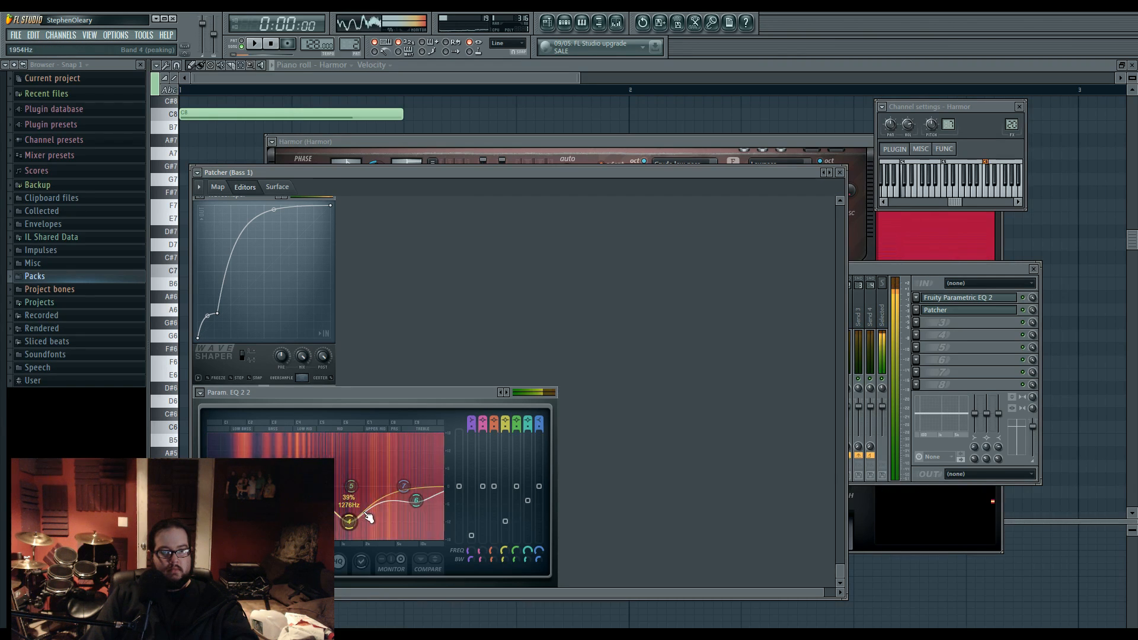
Step: Insert Maximus in front of To FL Studio on the Patcher map and place it before the output module
{"action": "left_click", "coordinate": [218, 187]}
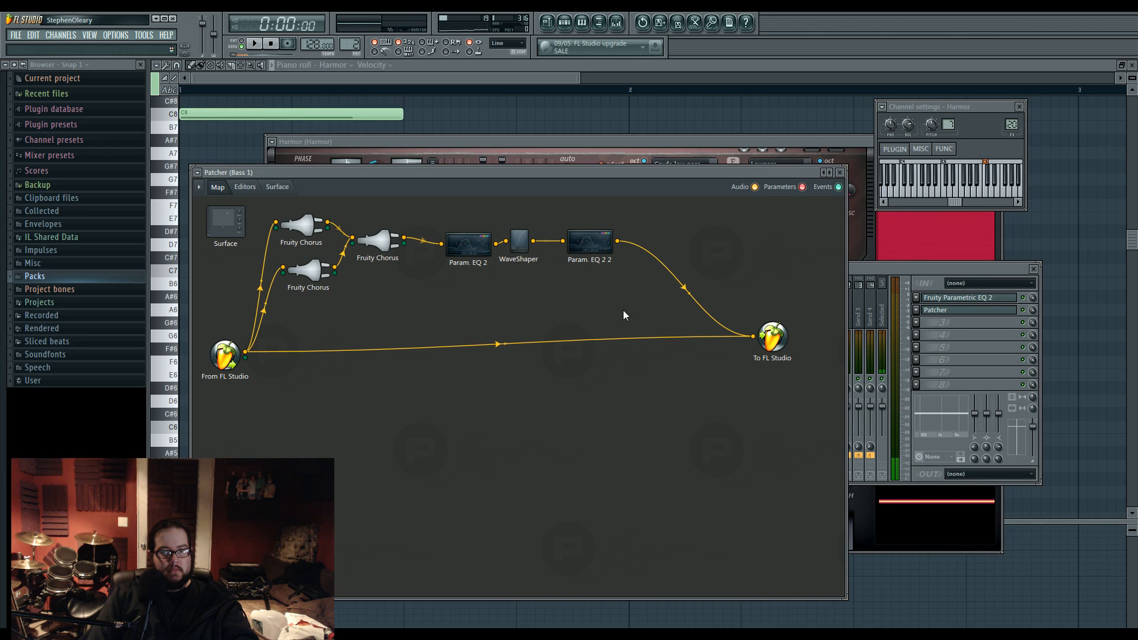
{"action": "right_click", "coordinate": [752, 337]}
{"action": "mouse_move", "coordinate": [785, 356]}
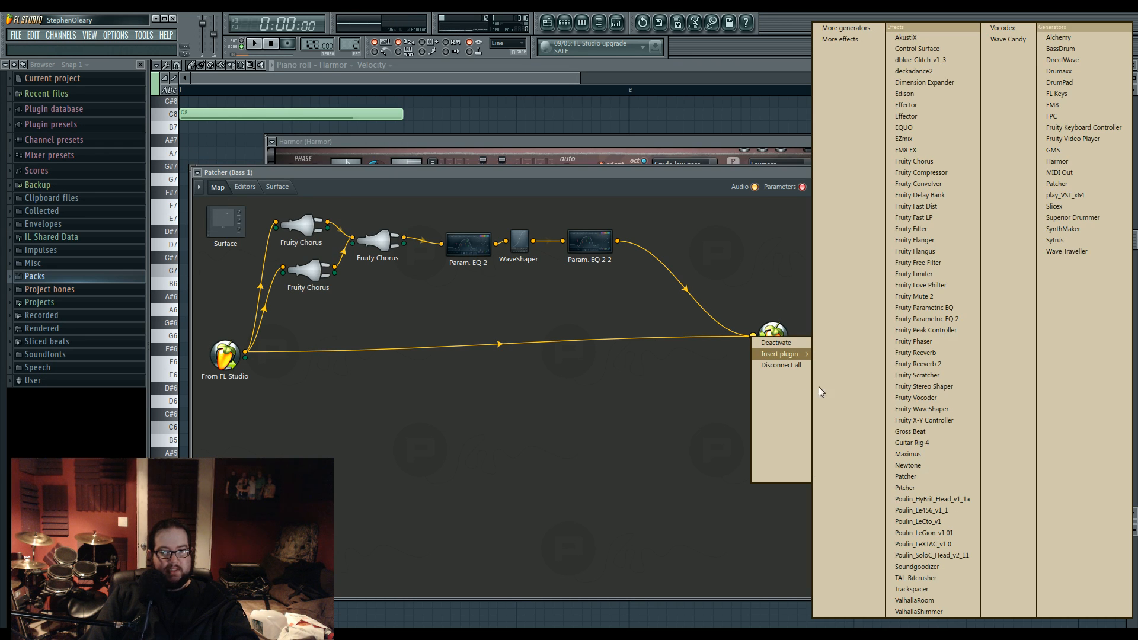
{"action": "left_click", "coordinate": [933, 455]}
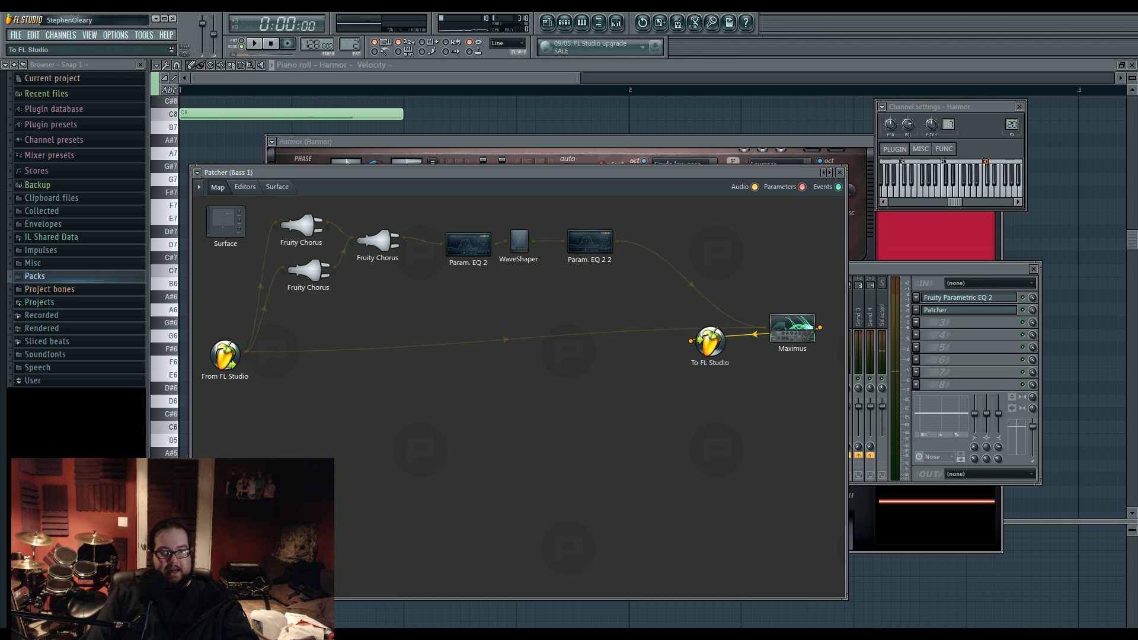
{"action": "left_click_drag", "start_coordinate": [759, 332], "coordinate": [696, 329]}
Step: Open the Maximus editor and load its Default preset
{"action": "double_click", "coordinate": [728, 322]}
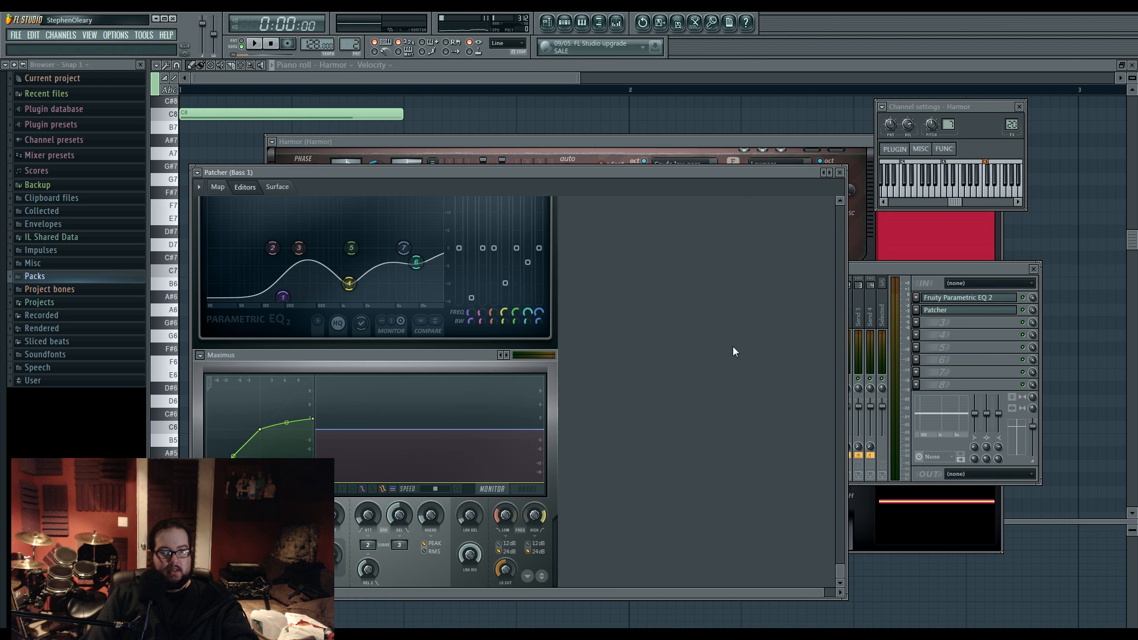
{"action": "left_click", "coordinate": [503, 355]}
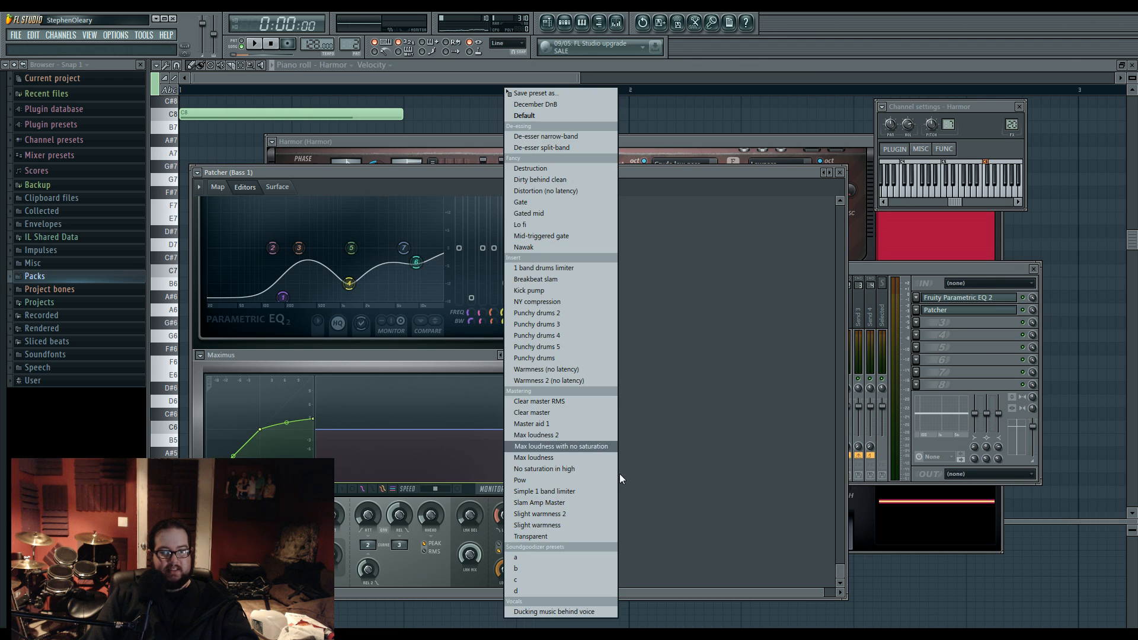
{"action": "left_click", "coordinate": [557, 116]}
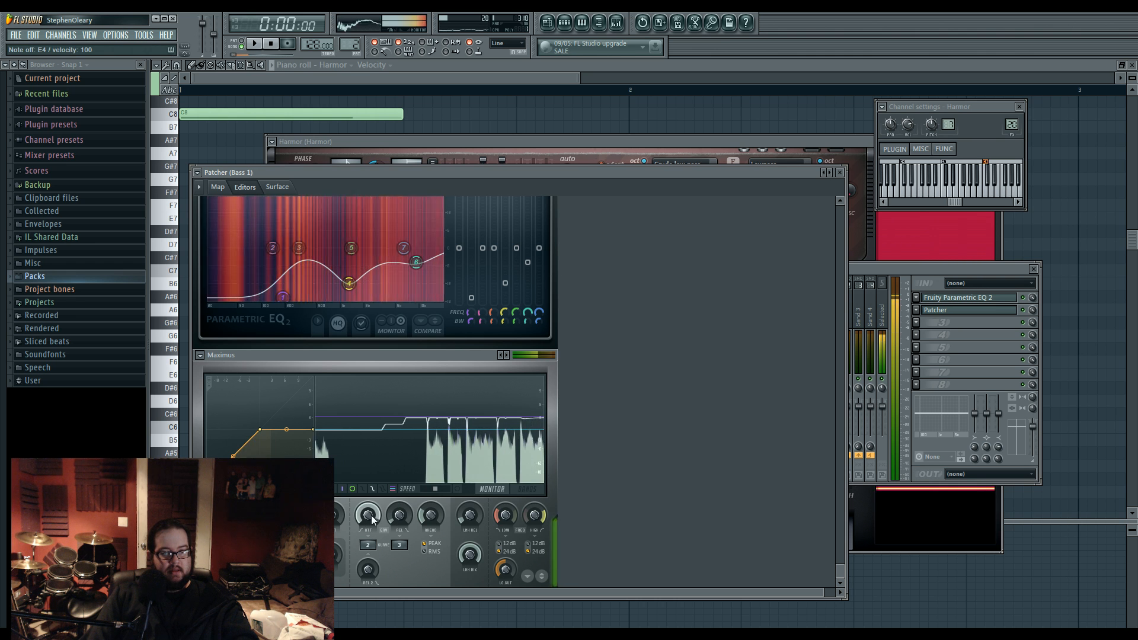
Step: Shorten the Maximus attack to about 2.29 ms on the orange band and 3.78 ms on the yellow band, checking each band
{"action": "left_click_drag", "start_coordinate": [371, 515], "coordinate": [371, 578]}
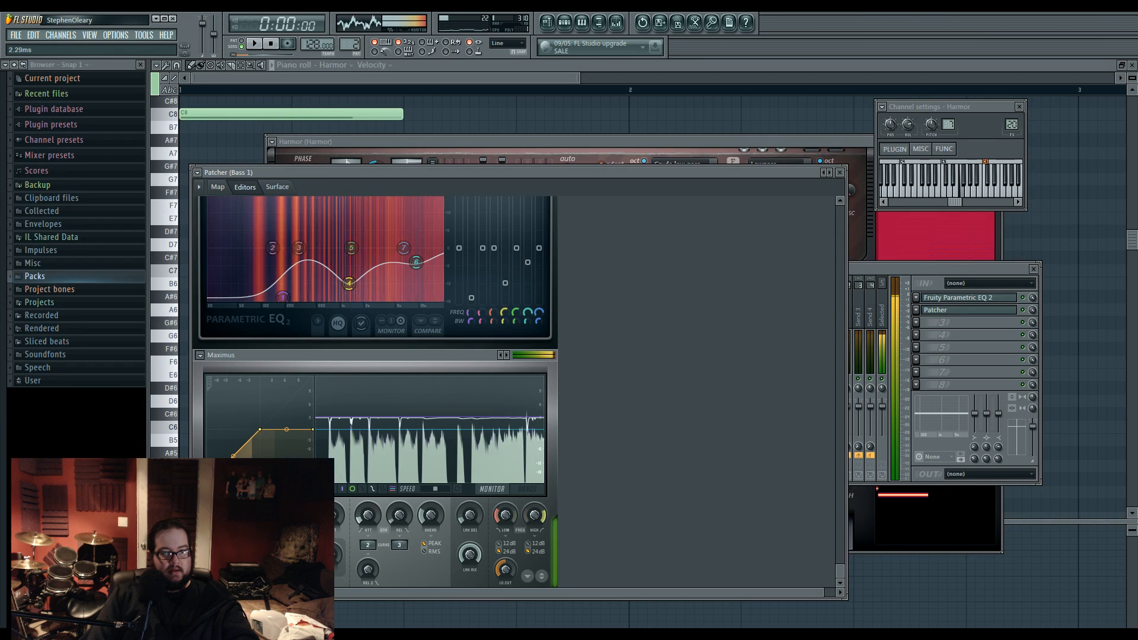
{"action": "left_click", "coordinate": [226, 546]}
{"action": "left_click_drag", "start_coordinate": [372, 519], "coordinate": [373, 533]}
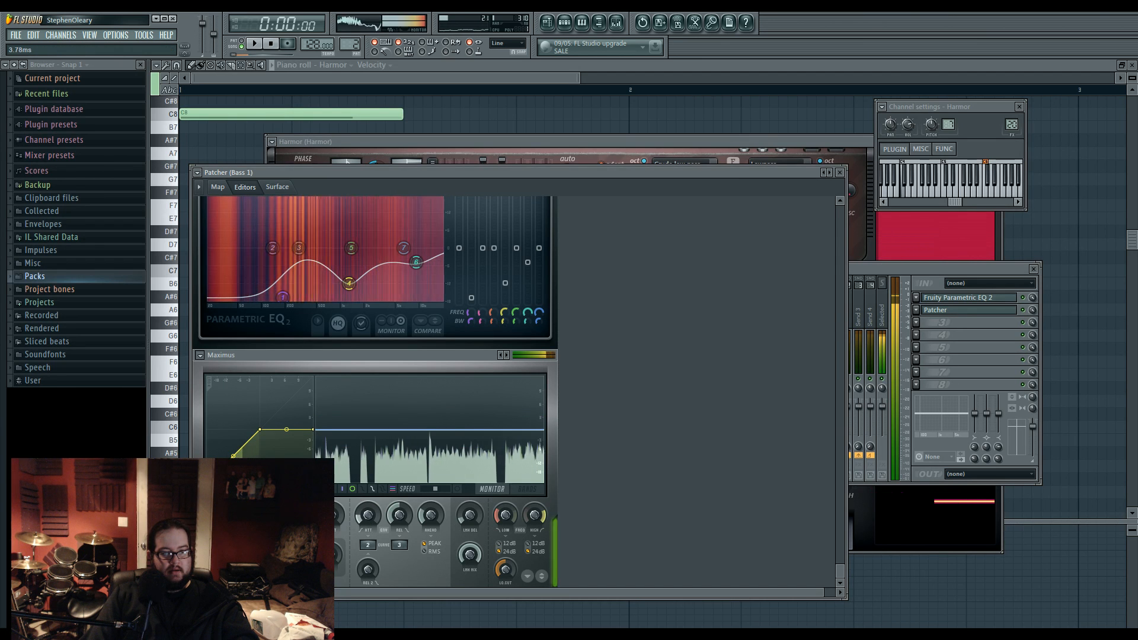
{"action": "left_click", "coordinate": [227, 529]}
{"action": "left_click", "coordinate": [226, 546]}
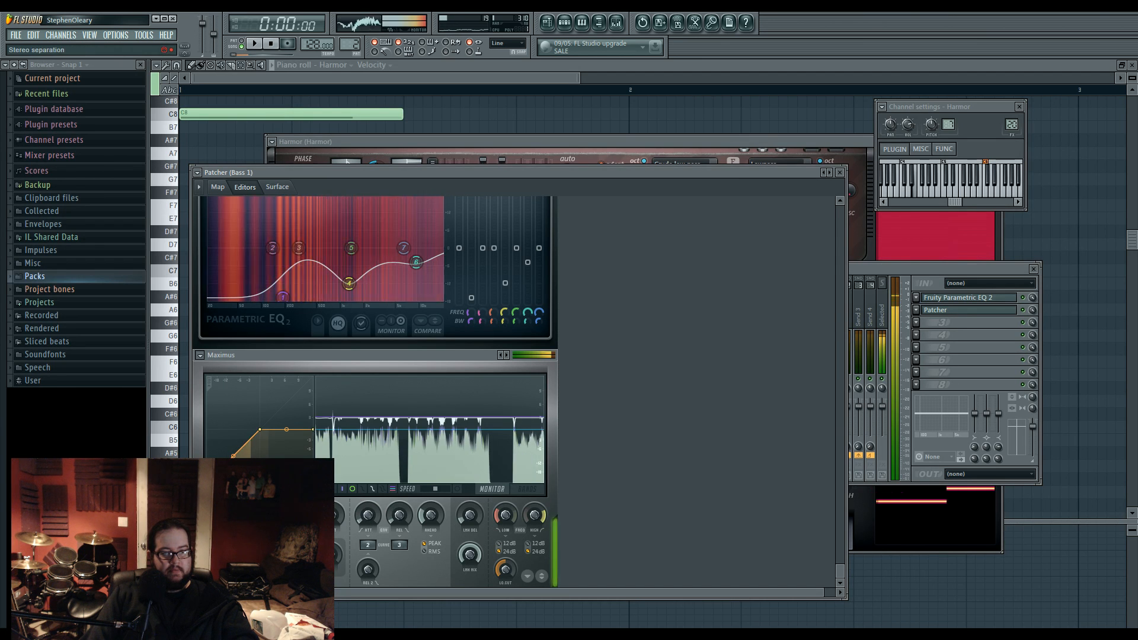
{"action": "left_click", "coordinate": [226, 562]}
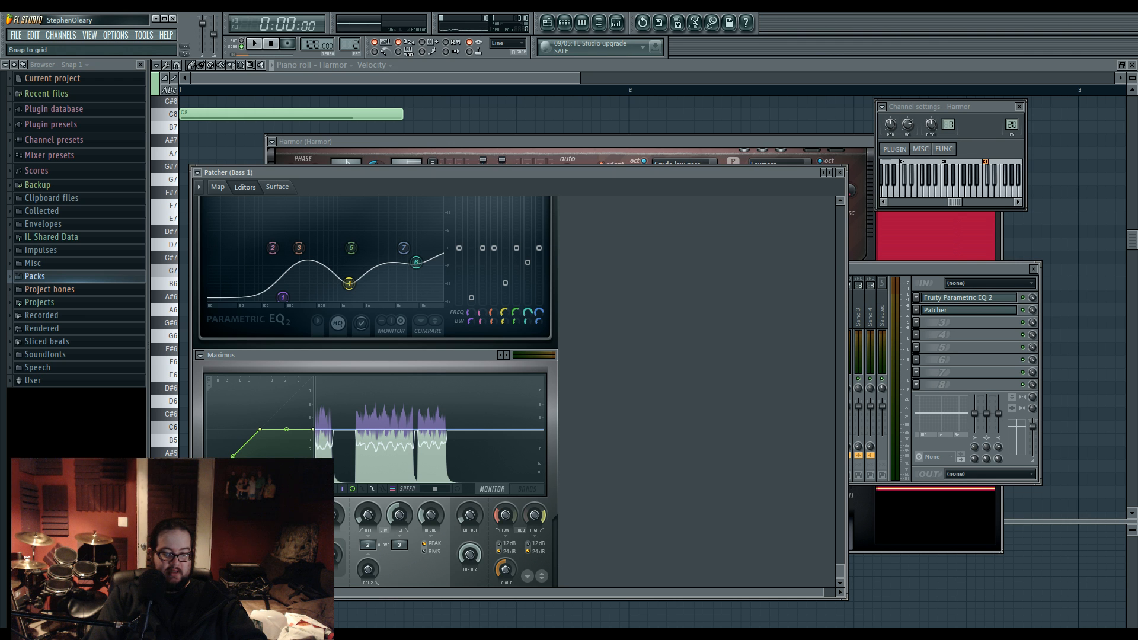
Step: Preview the pattern and raise the end point of Maximus's green compression curve above its flat level
{"action": "key", "text": "space"}
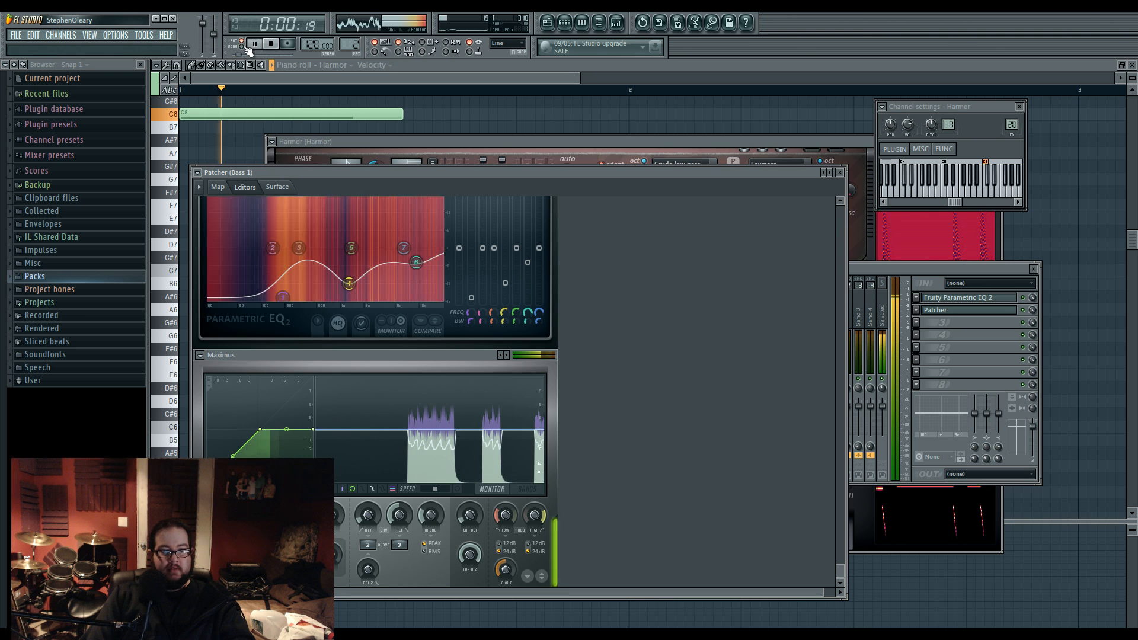
{"action": "key", "text": "space"}
{"action": "key", "text": "space"}
{"action": "key", "text": "space"}
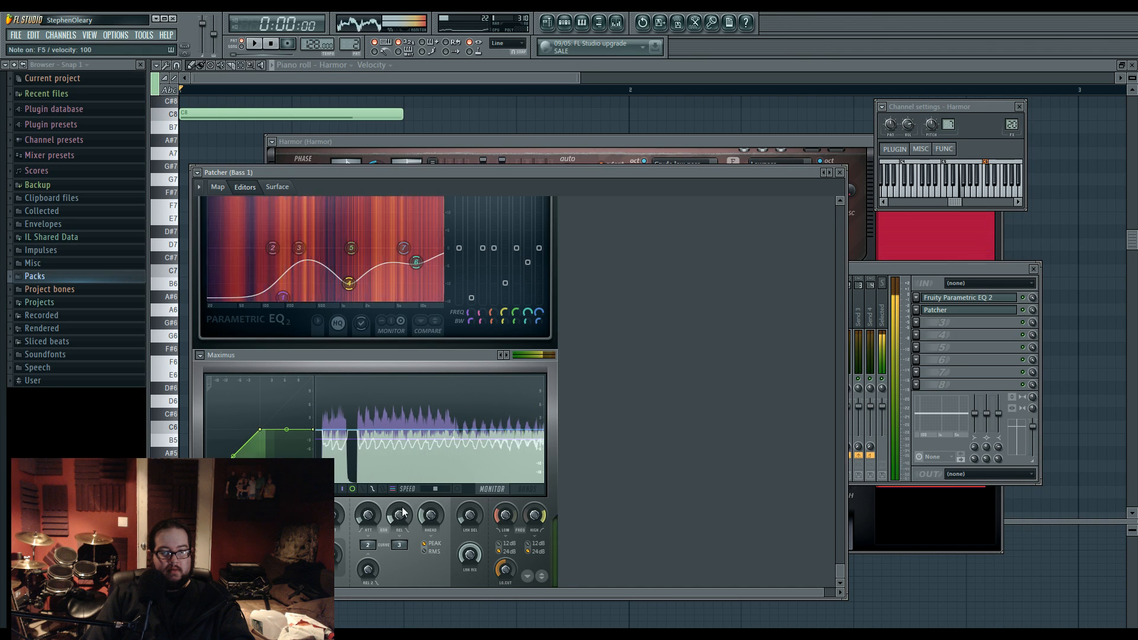
{"action": "left_click_drag", "start_coordinate": [313, 429], "coordinate": [314, 382]}
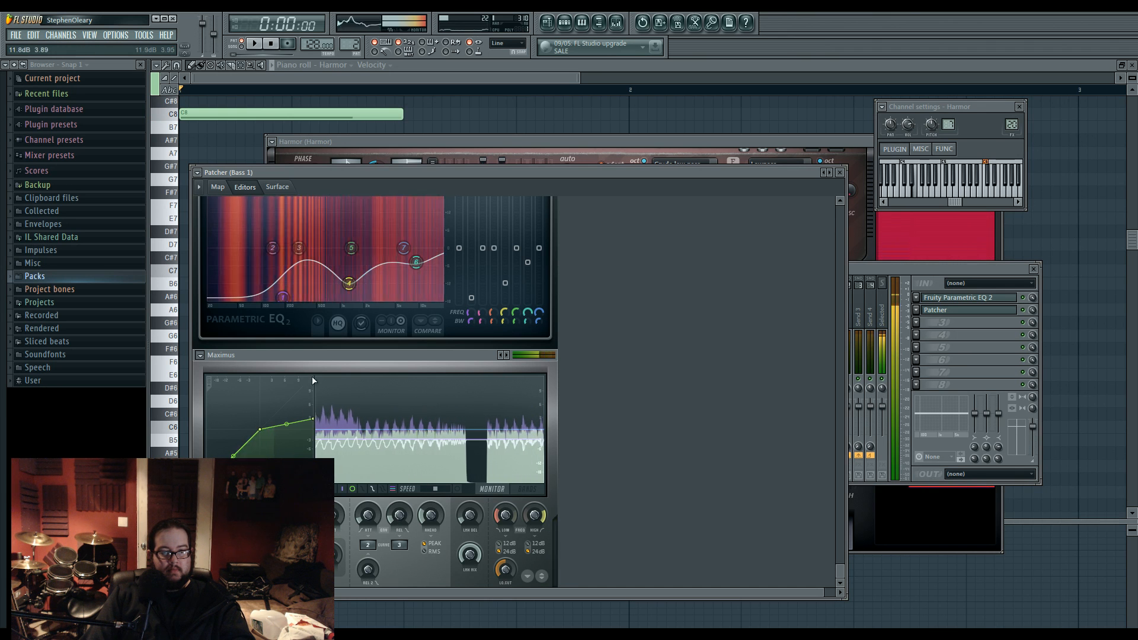
Step: Bring up Harmor, slightly lower its distortion asym amount and audition the bass with several notes
{"action": "left_click", "coordinate": [539, 149]}
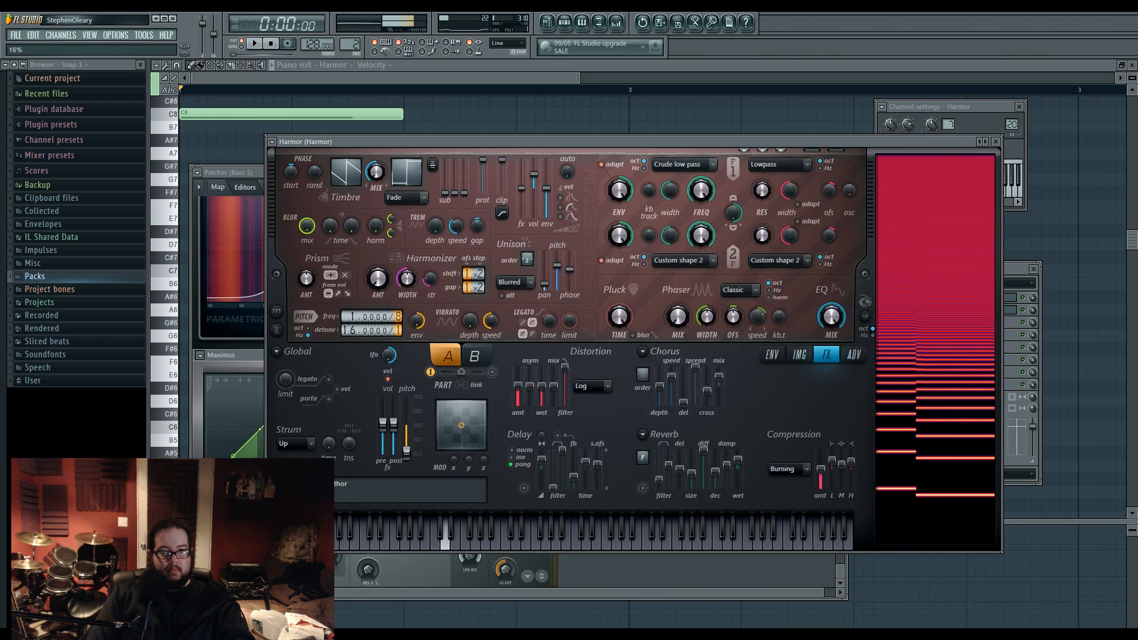
{"action": "left_click_drag", "start_coordinate": [534, 385], "coordinate": [533, 392]}
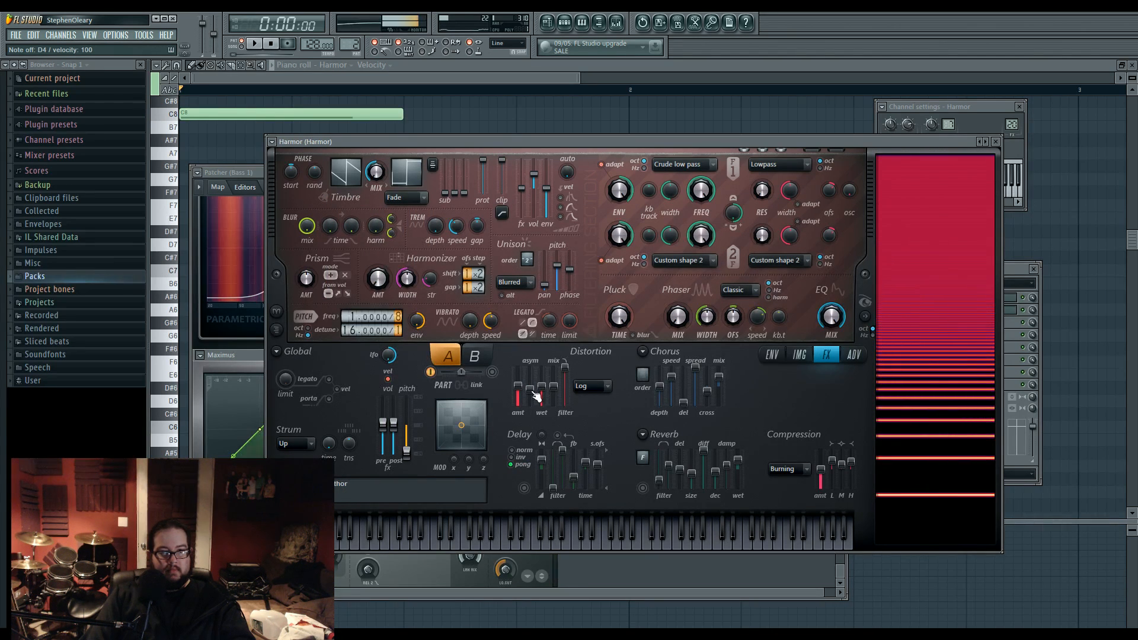
{"action": "key", "text": "r"}
{"action": "key", "text": "m"}
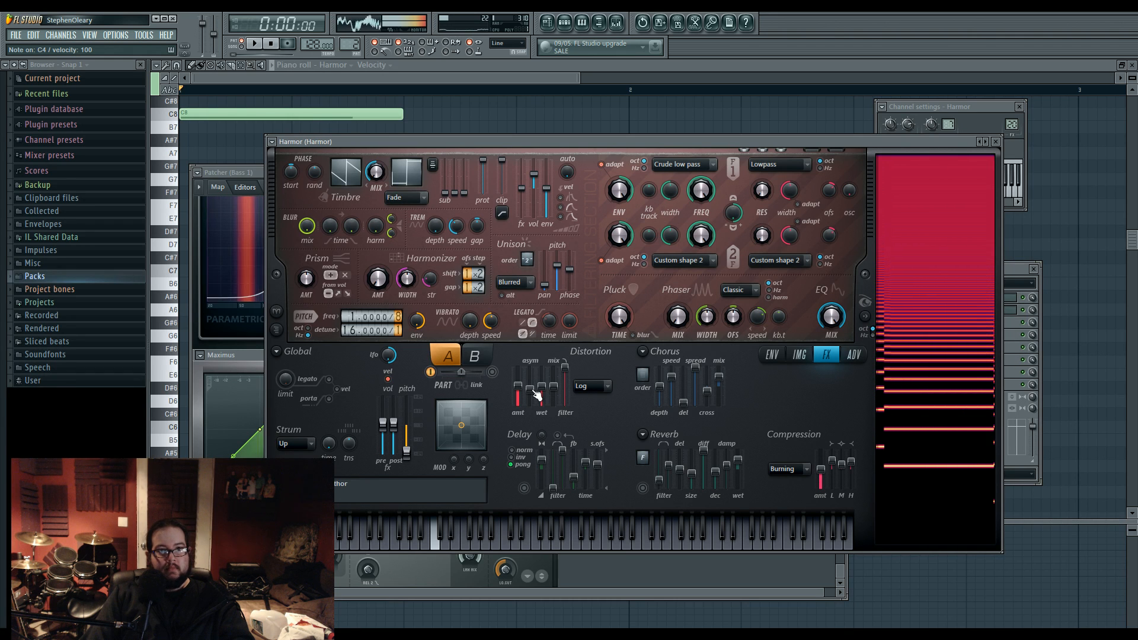
{"action": "key", "text": "z"}
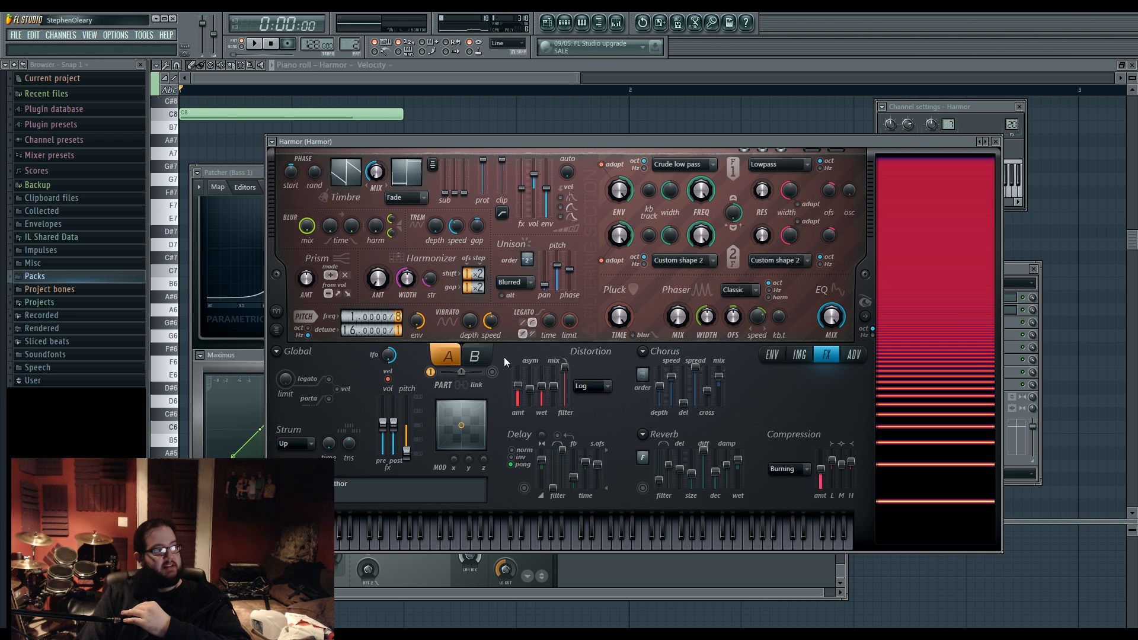
{"action": "key", "text": "v"}
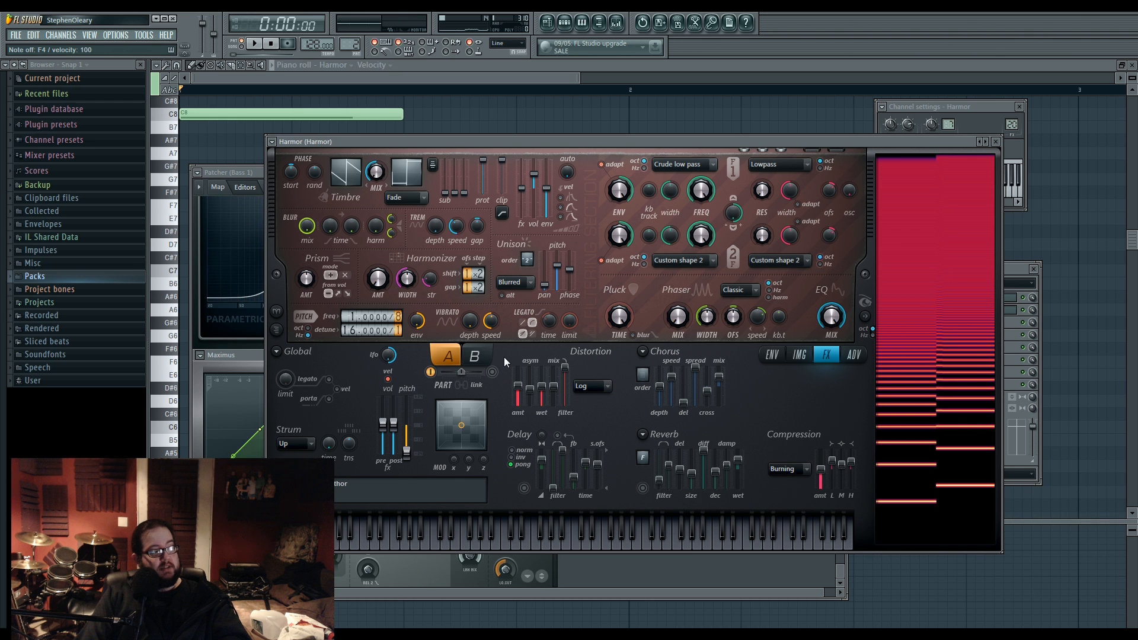
{"action": "key", "text": "m"}
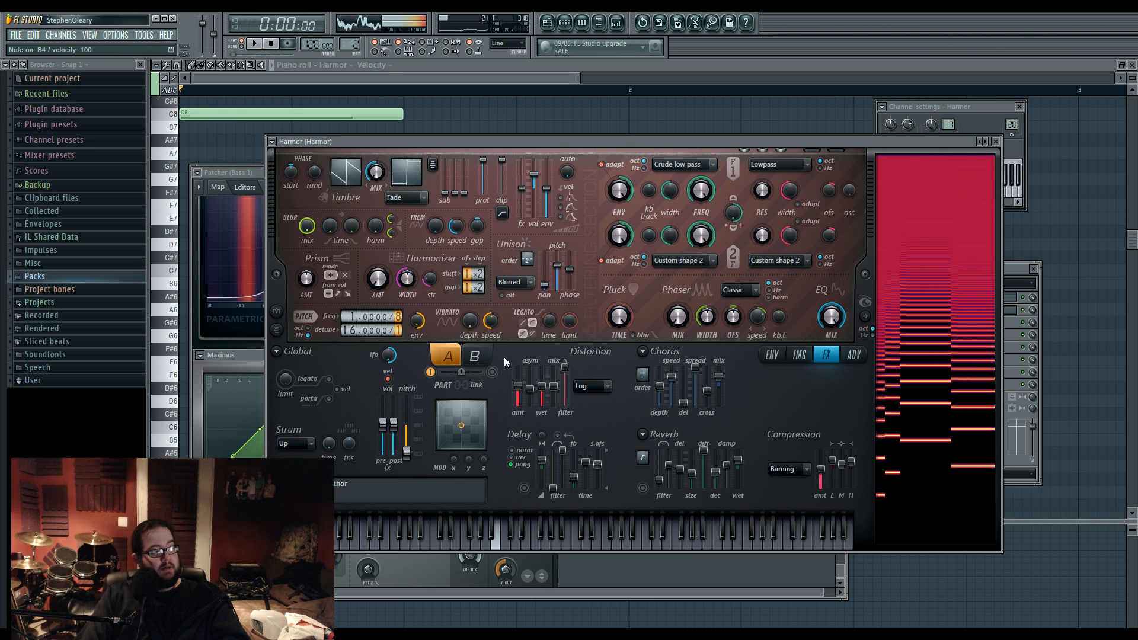
{"action": "key", "text": "v"}
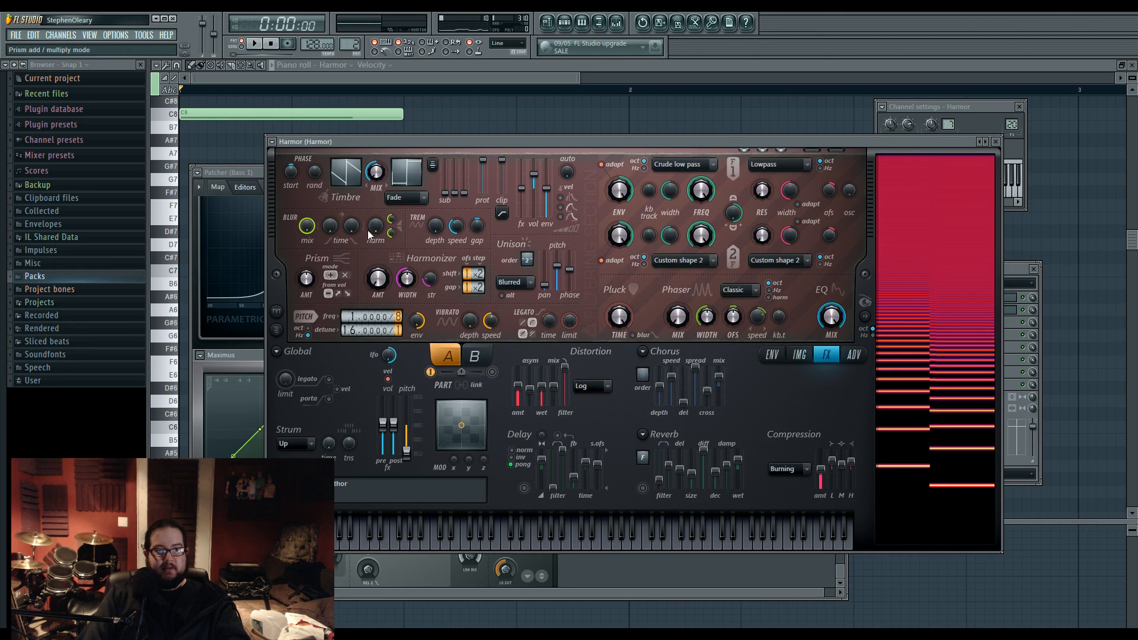
Step: Play the pattern, move the long C8 note down to B5 in Harmor's piano roll and replay it
{"action": "left_click", "coordinate": [242, 45]}
{"action": "left_click", "coordinate": [255, 44]}
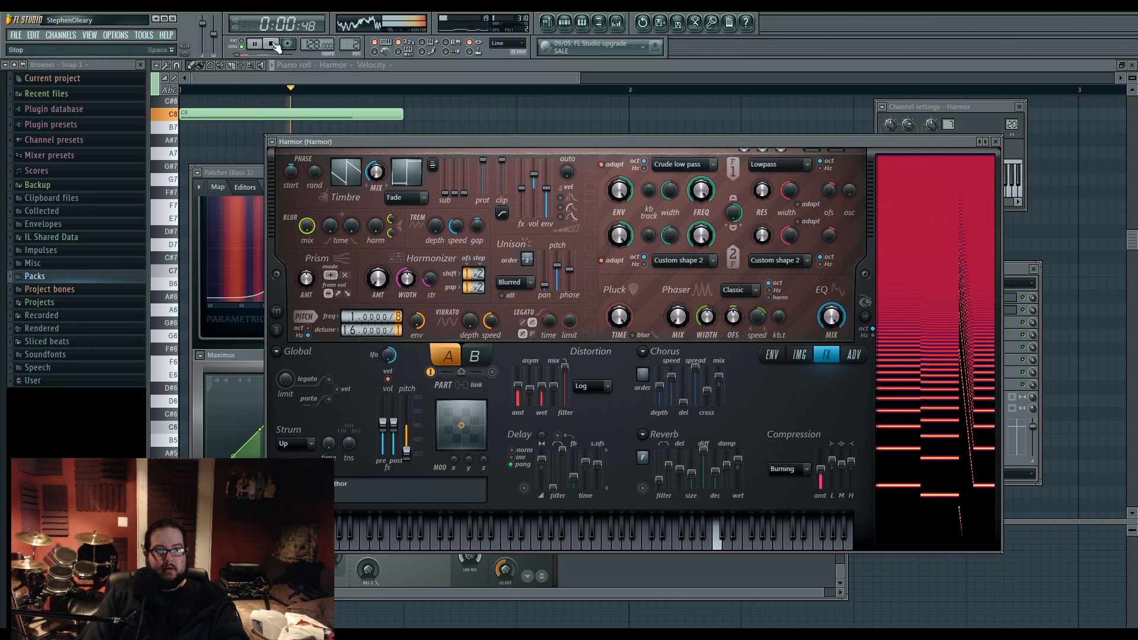
{"action": "left_click", "coordinate": [506, 111]}
{"action": "scroll", "coordinate": [258, 347], "scroll_direction": "up", "scroll_amount": 9}
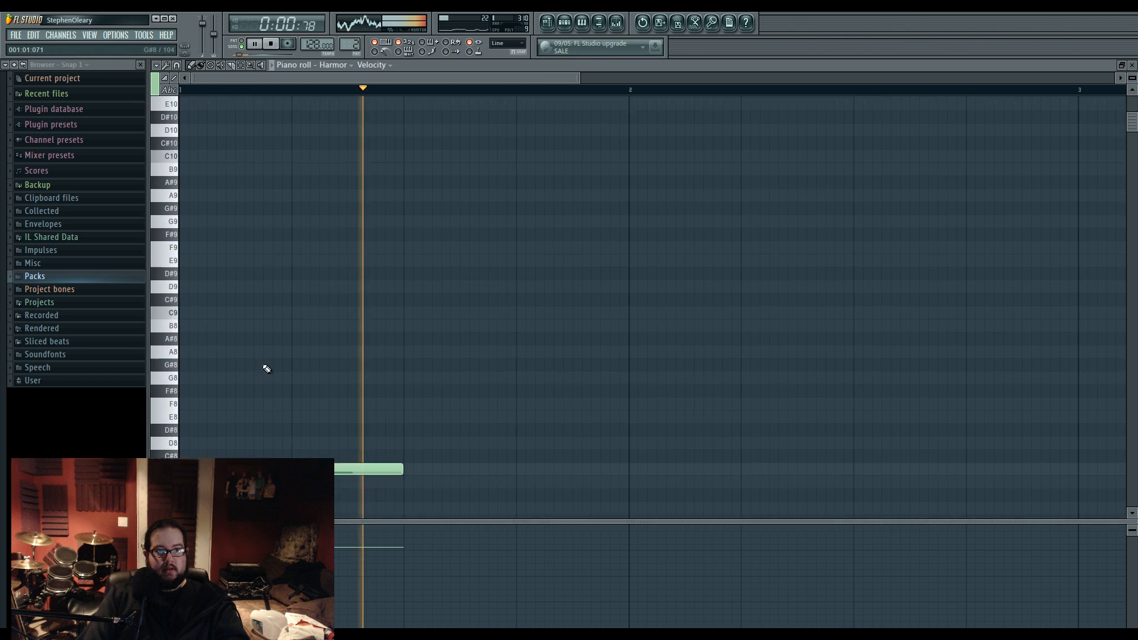
{"action": "scroll", "coordinate": [262, 367], "scroll_direction": "down", "scroll_amount": 7}
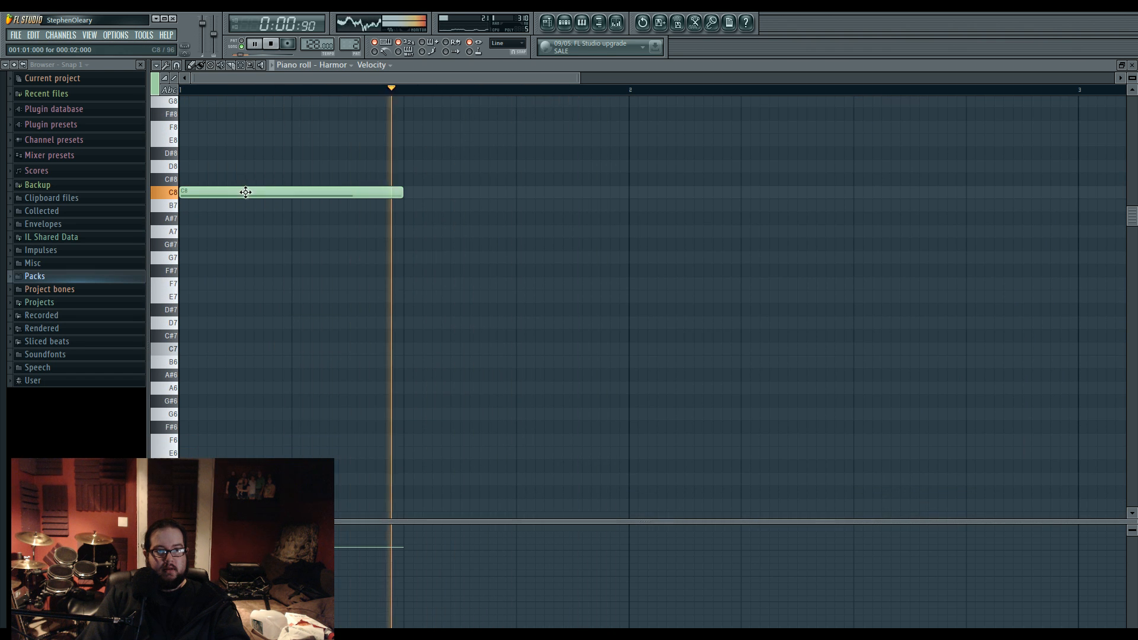
{"action": "key", "text": "space"}
{"action": "scroll", "coordinate": [254, 356], "scroll_direction": "down", "scroll_amount": 9}
{"action": "left_click_drag", "start_coordinate": [214, 166], "coordinate": [205, 167]}
{"action": "key", "text": "space"}
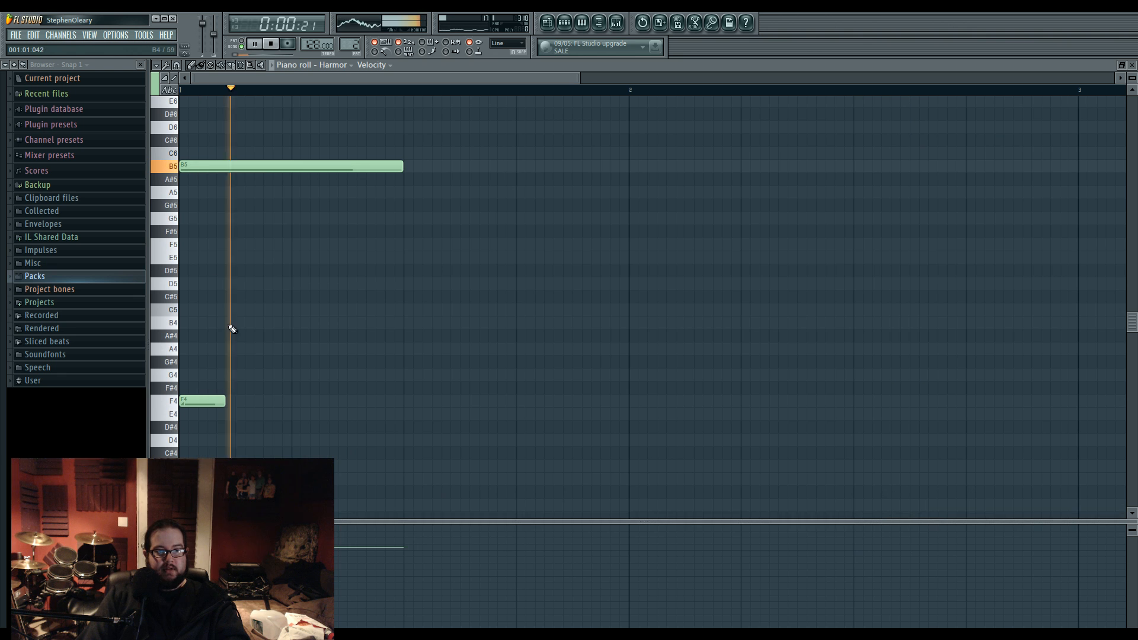
Step: Move the short F4 note down to D4 and the long B5 note up to D6, playing the pattern between edits
{"action": "key", "text": "space"}
{"action": "left_click_drag", "start_coordinate": [201, 399], "coordinate": [196, 440]}
{"action": "key", "text": "space"}
{"action": "left_click_drag", "start_coordinate": [222, 170], "coordinate": [209, 128]}
{"action": "key", "text": "space"}
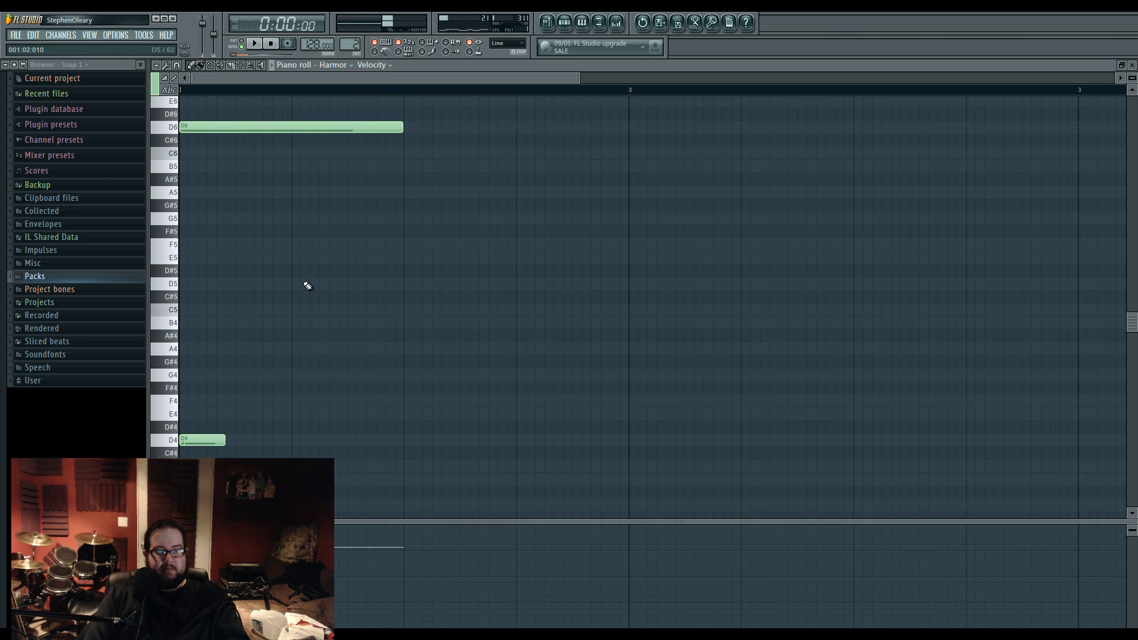
Step: Clear the playlist's one-bar time selection, shorten the Pattern 2 clip to half a bar and play it back
{"action": "left_click", "coordinate": [548, 24]}
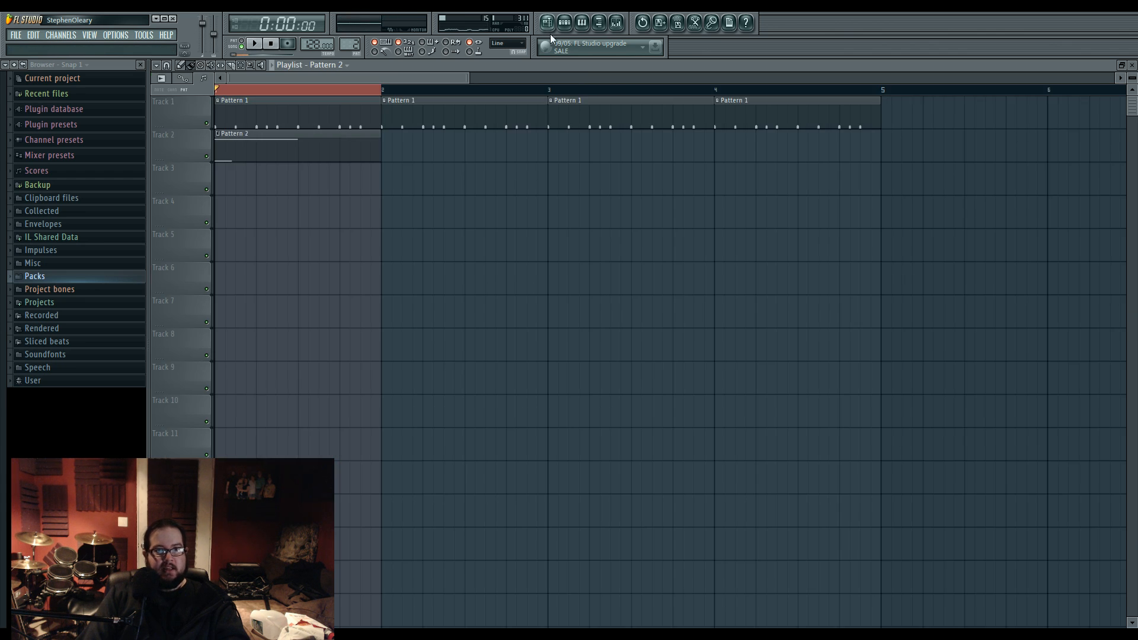
{"action": "left_click", "coordinate": [354, 93]}
{"action": "left_click_drag", "start_coordinate": [377, 143], "coordinate": [298, 142]}
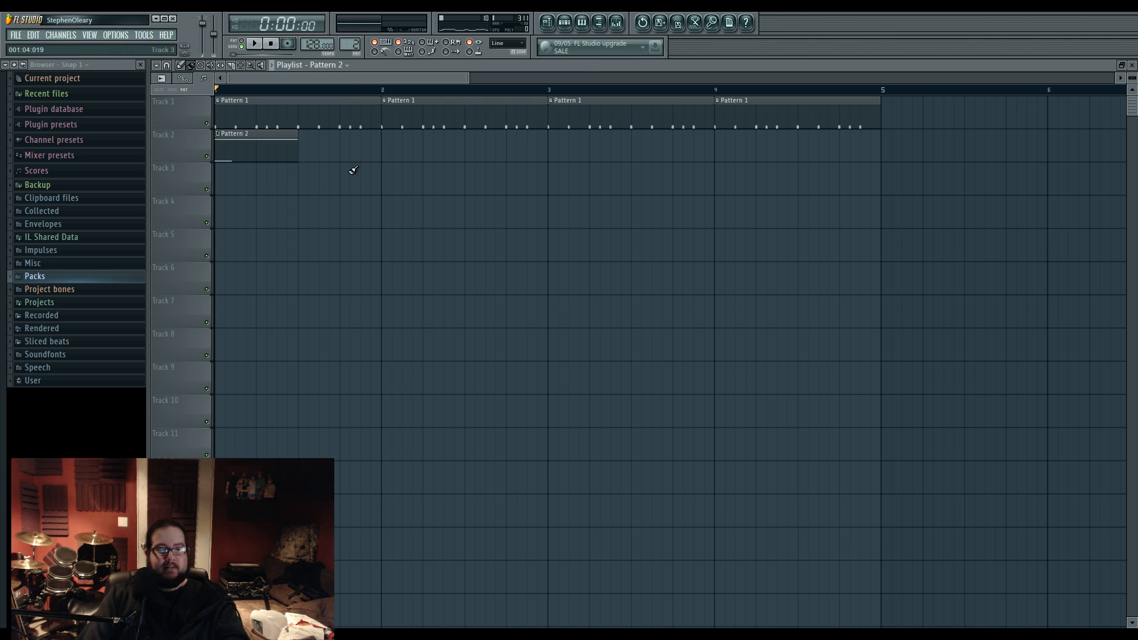
{"action": "key", "text": "space"}
{"action": "key", "text": "space"}
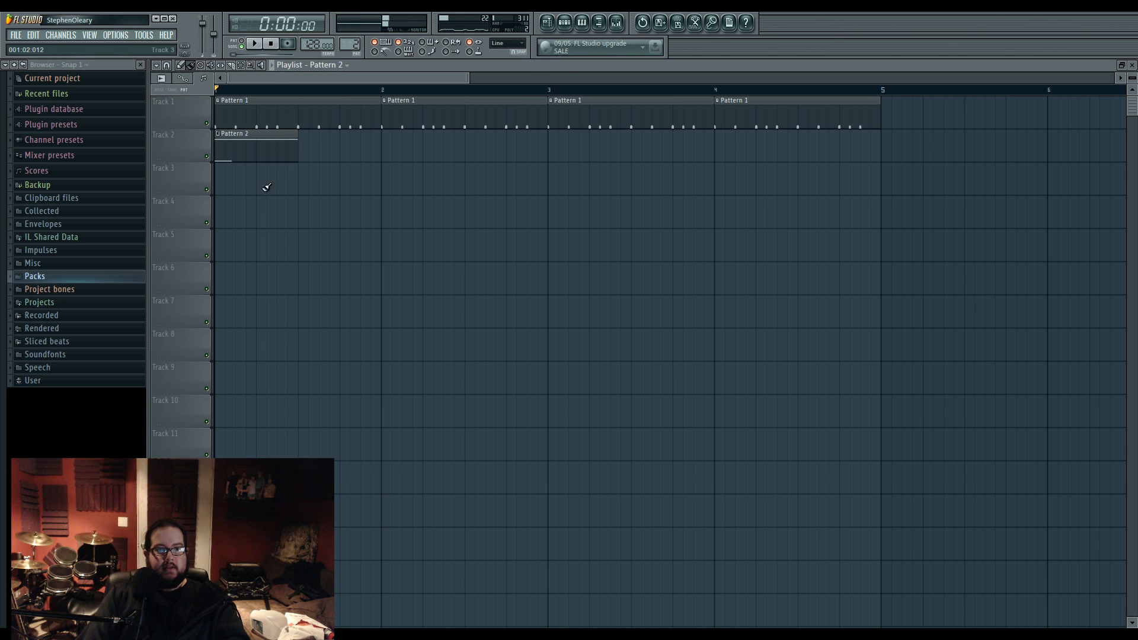
Step: Shorten Pattern 2's long D6 note to one beat and follow it with half-beat notes on D5 and D4
{"action": "double_click", "coordinate": [266, 157]}
{"action": "left_click_drag", "start_coordinate": [405, 131], "coordinate": [303, 285]}
{"action": "left_click", "coordinate": [304, 112]}
{"action": "key", "text": "space"}
{"action": "key", "text": "space"}
{"action": "left_click_drag", "start_coordinate": [402, 287], "coordinate": [312, 287]}
{"action": "left_click", "coordinate": [351, 441]}
Step: Start and stop playback several times to audition the extended bass phrase
{"action": "key", "text": "space"}
{"action": "key", "text": "space"}
{"action": "key", "text": "space"}
{"action": "key", "text": "space"}
{"action": "key", "text": "space"}
{"action": "key", "text": "space"}
{"action": "key", "text": "space"}
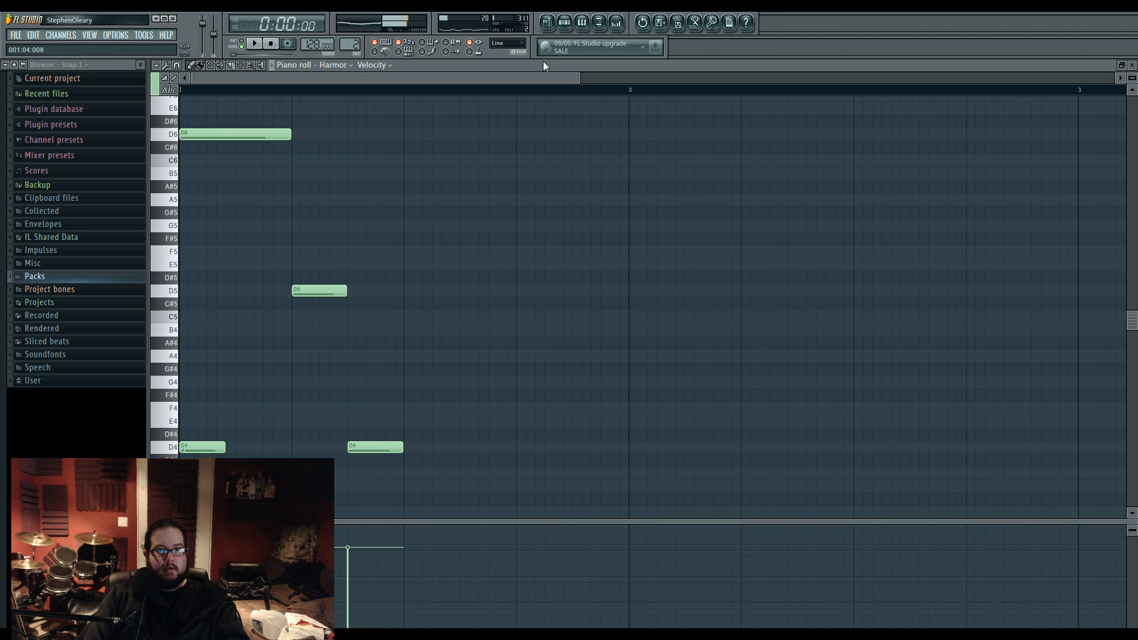
Step: Add a second Harmor channel, route it to mixer insert 21 and bring its plugin window back up
{"action": "left_click", "coordinate": [564, 23]}
{"action": "left_click", "coordinate": [59, 34]}
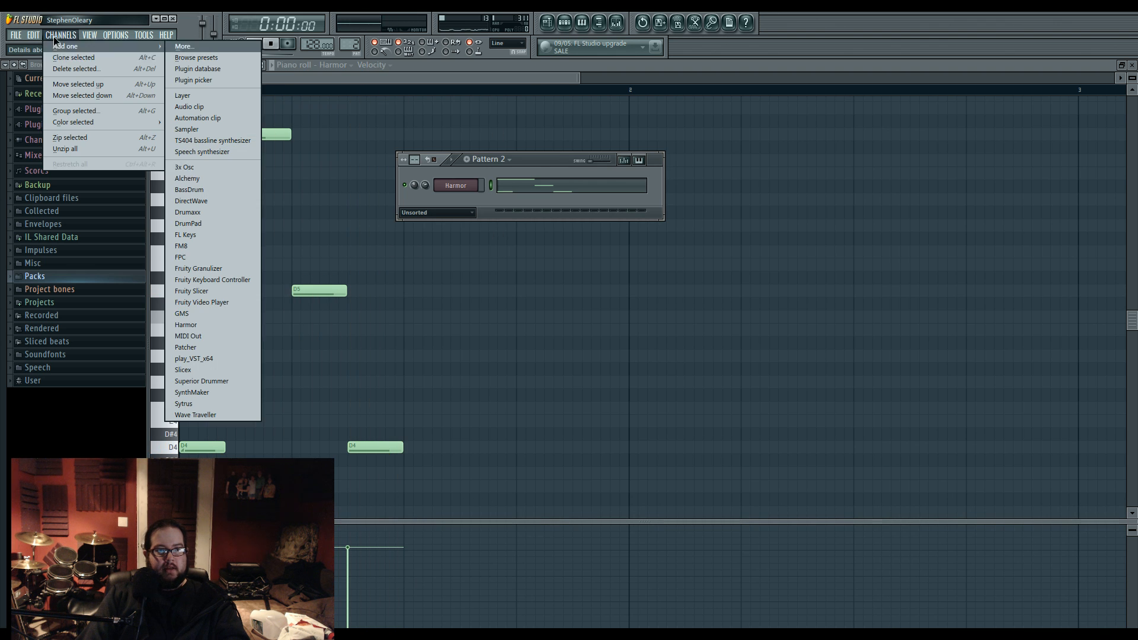
{"action": "left_click", "coordinate": [235, 326]}
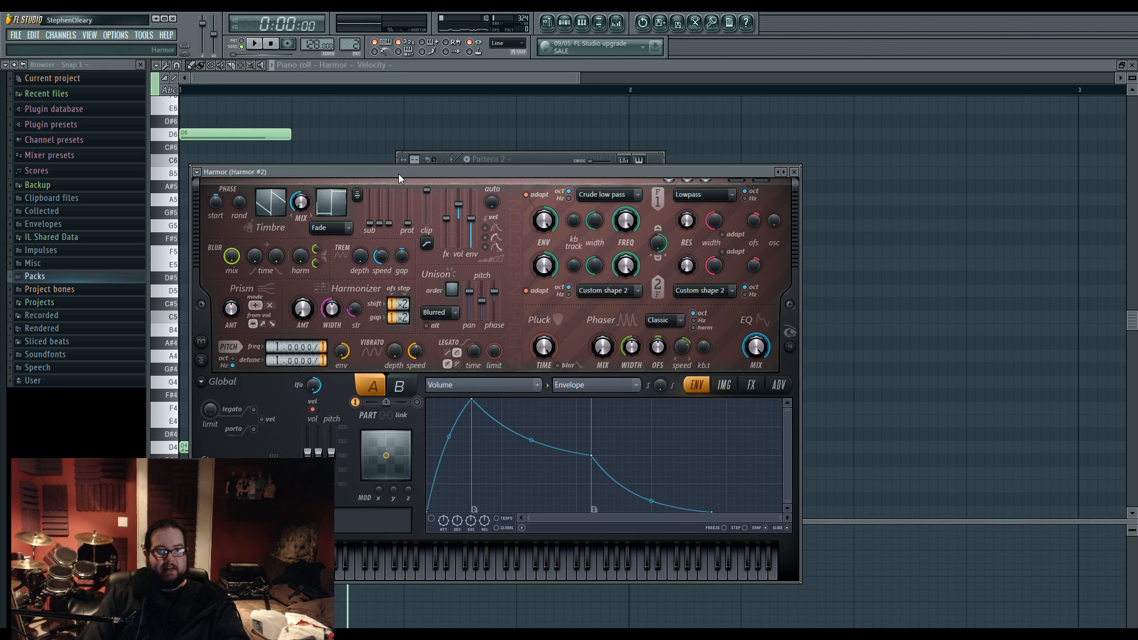
{"action": "left_click_drag", "start_coordinate": [475, 173], "coordinate": [496, 293]}
{"action": "left_click", "coordinate": [462, 203]}
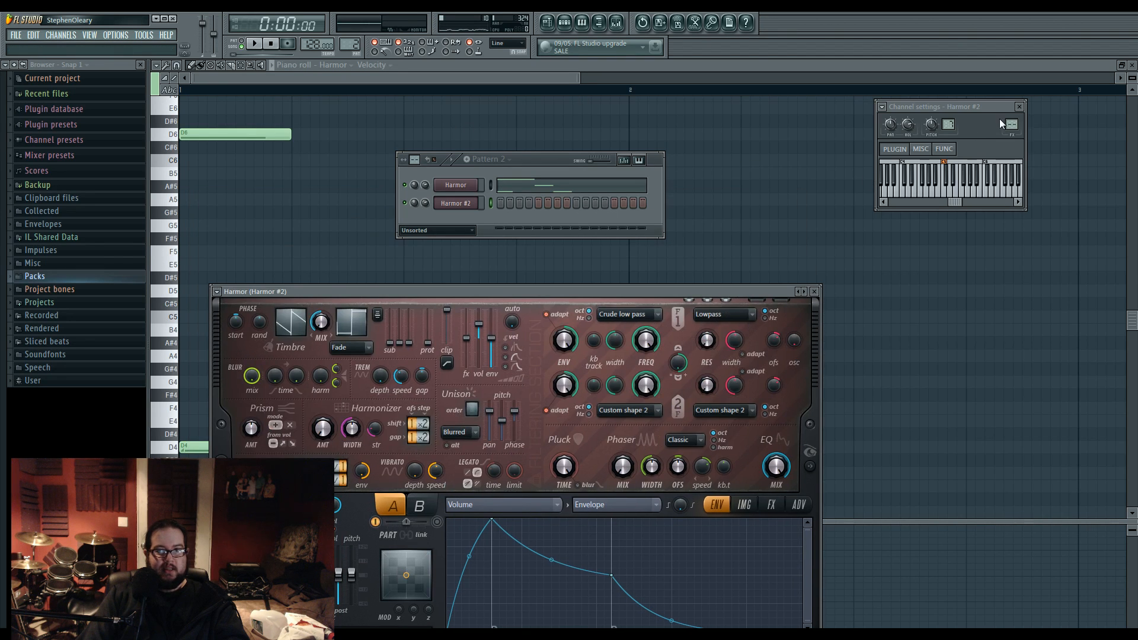
{"action": "double_click", "coordinate": [1011, 125]}
{"action": "left_click_drag", "start_coordinate": [1011, 125], "coordinate": [1012, 112]}
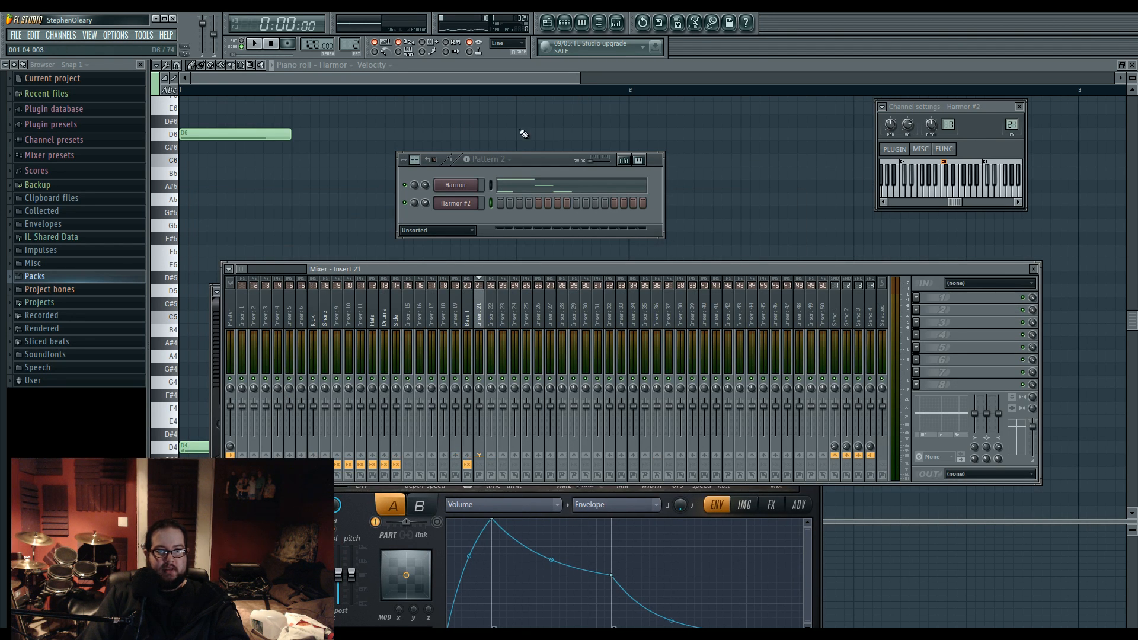
{"action": "left_click", "coordinate": [471, 212]}
{"action": "left_click_drag", "start_coordinate": [453, 293], "coordinate": [476, 151]}
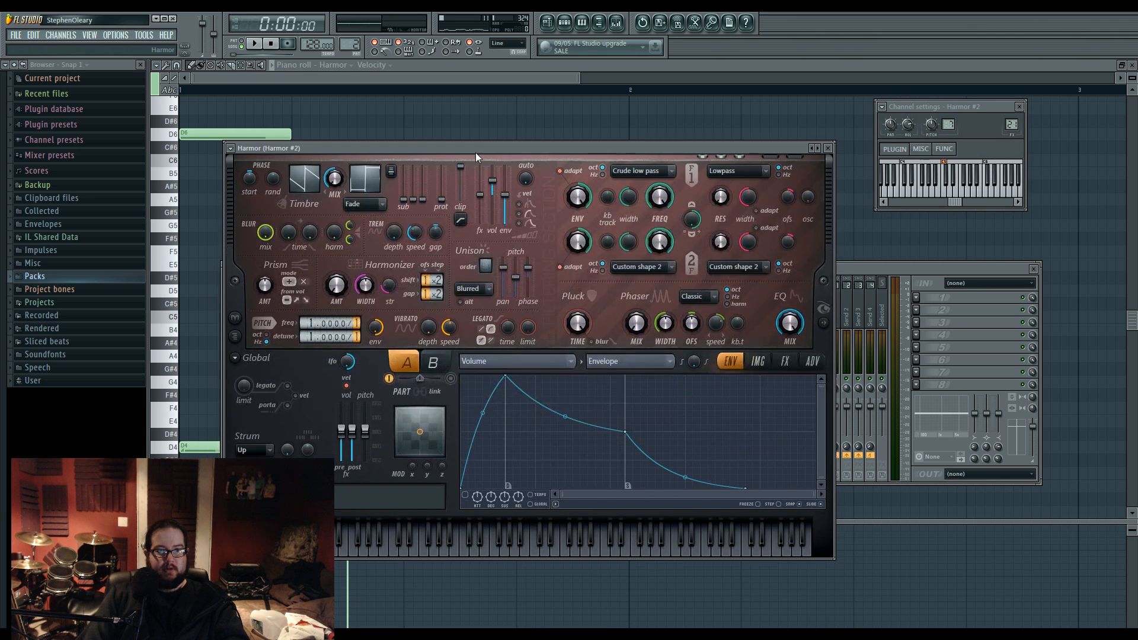
Step: Play several notes on Harmor #2 to audition its sound
{"action": "key", "text": "x"}
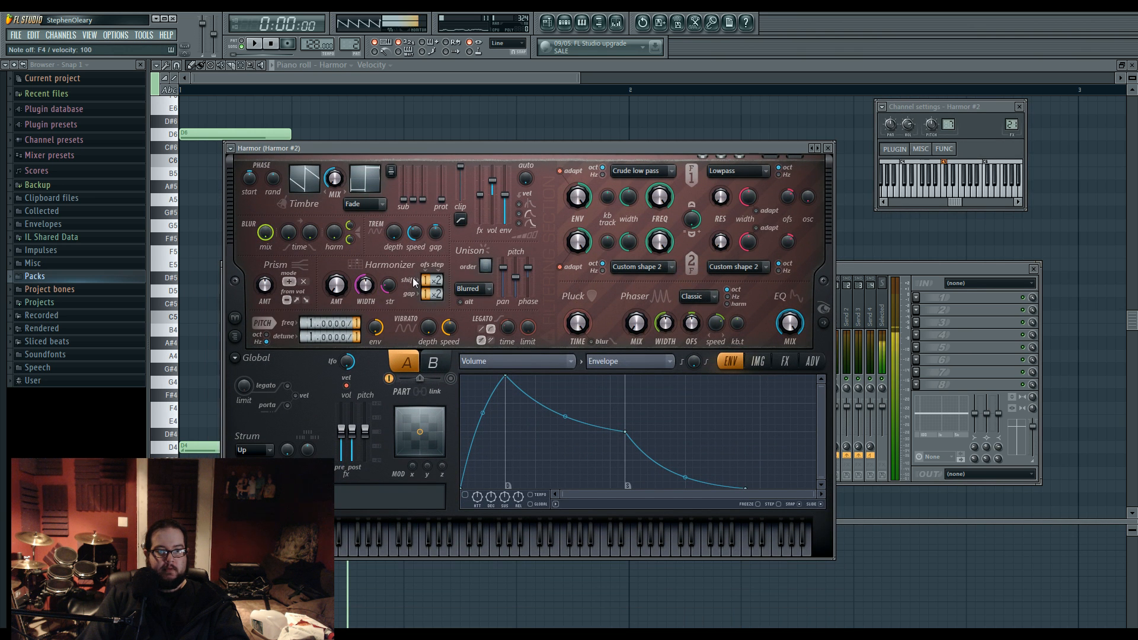
{"action": "key", "text": "c"}
{"action": "key", "text": "c"}
{"action": "key", "text": "x"}
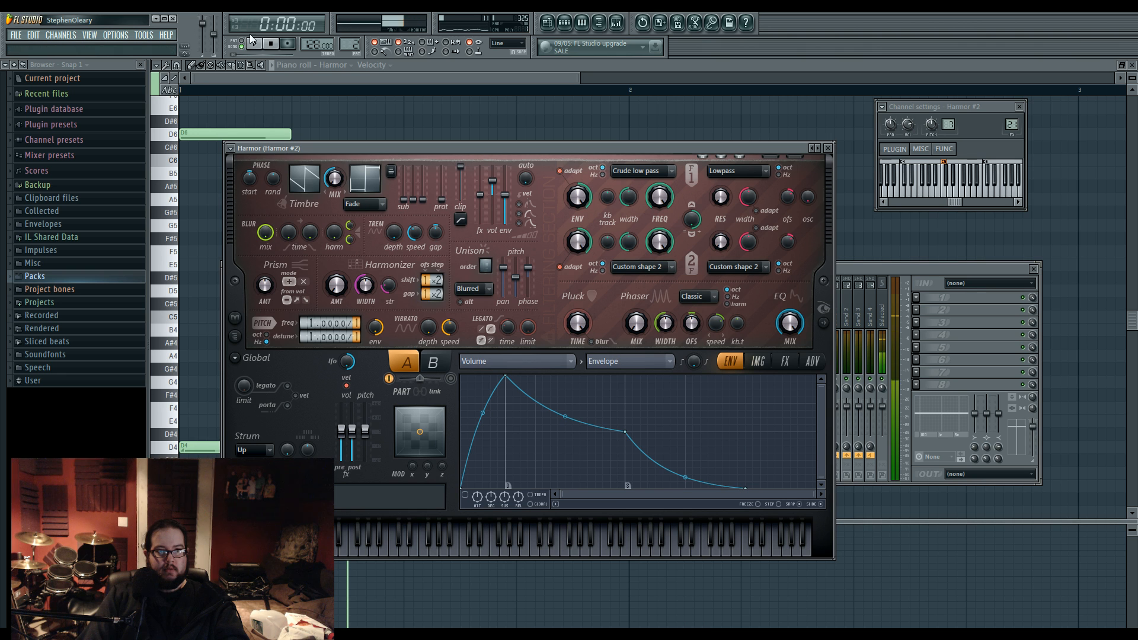
{"action": "key", "text": "x"}
{"action": "key", "text": "x"}
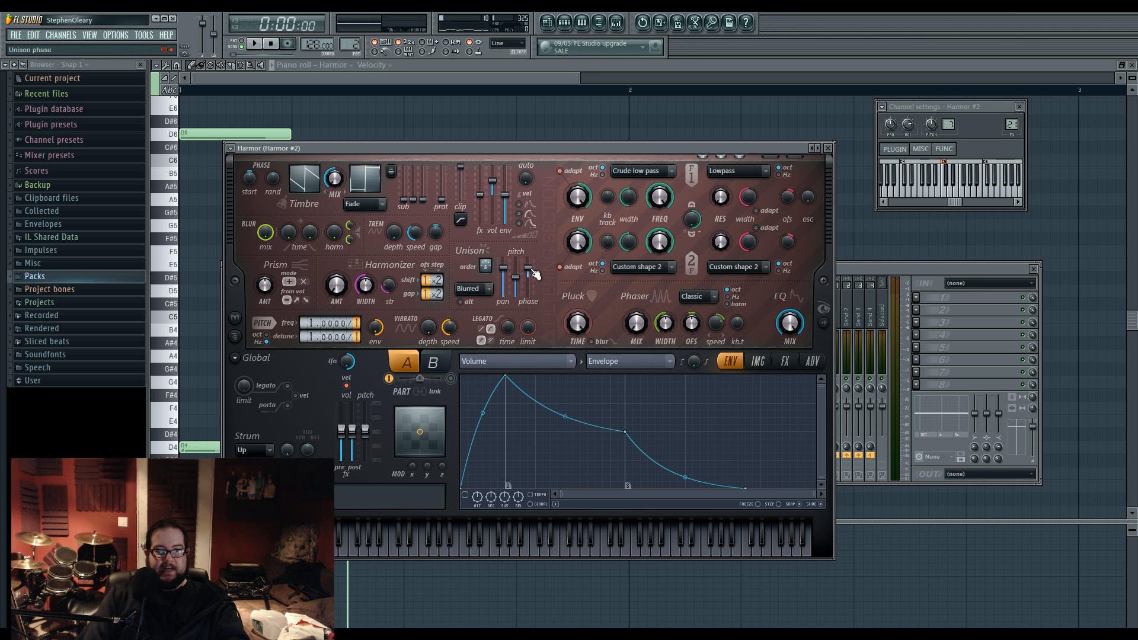
Step: Enable Harmor #2's unison pitch thickness envelope and bend its decay so it stays high before dropping steeply
{"action": "right_click", "coordinate": [522, 286]}
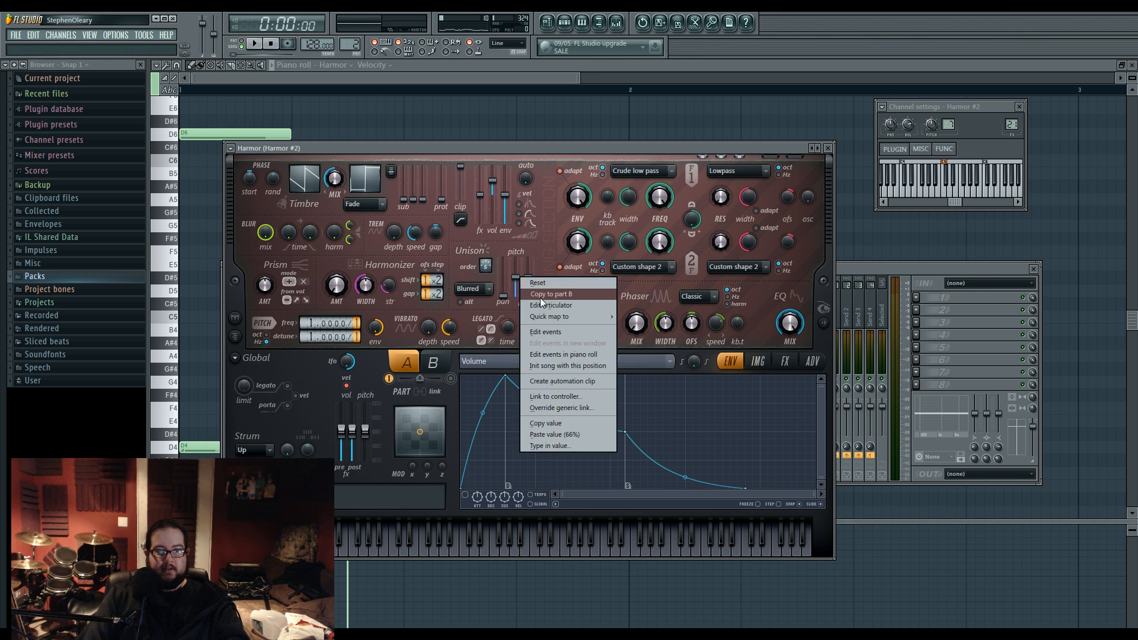
{"action": "left_click", "coordinate": [552, 305]}
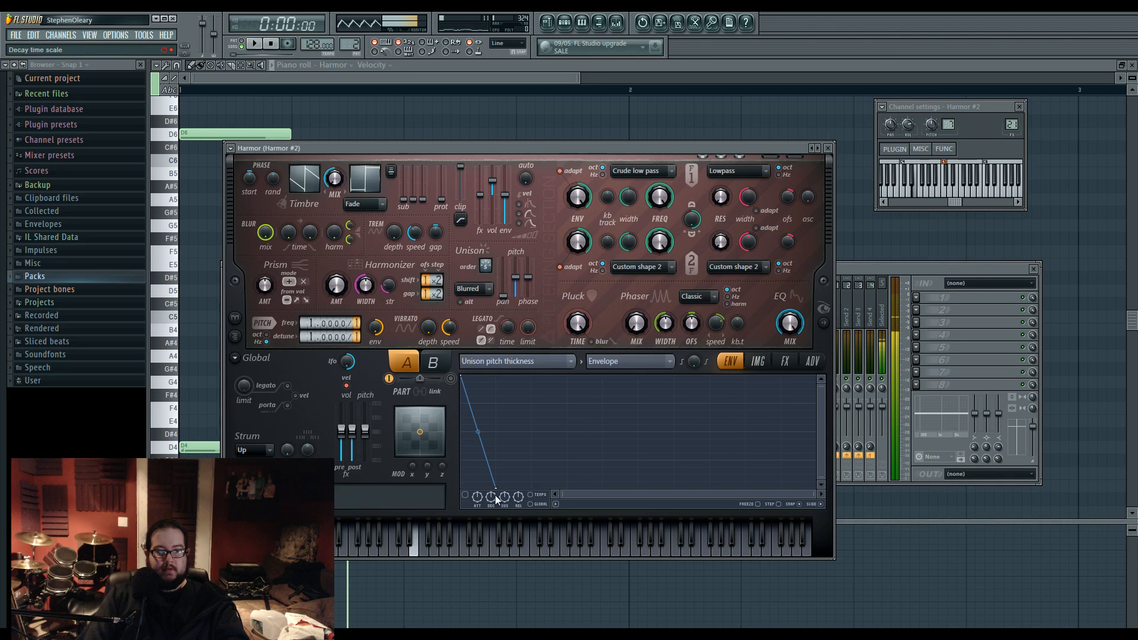
{"action": "left_click", "coordinate": [466, 495]}
{"action": "left_click_drag", "start_coordinate": [477, 432], "coordinate": [478, 384]}
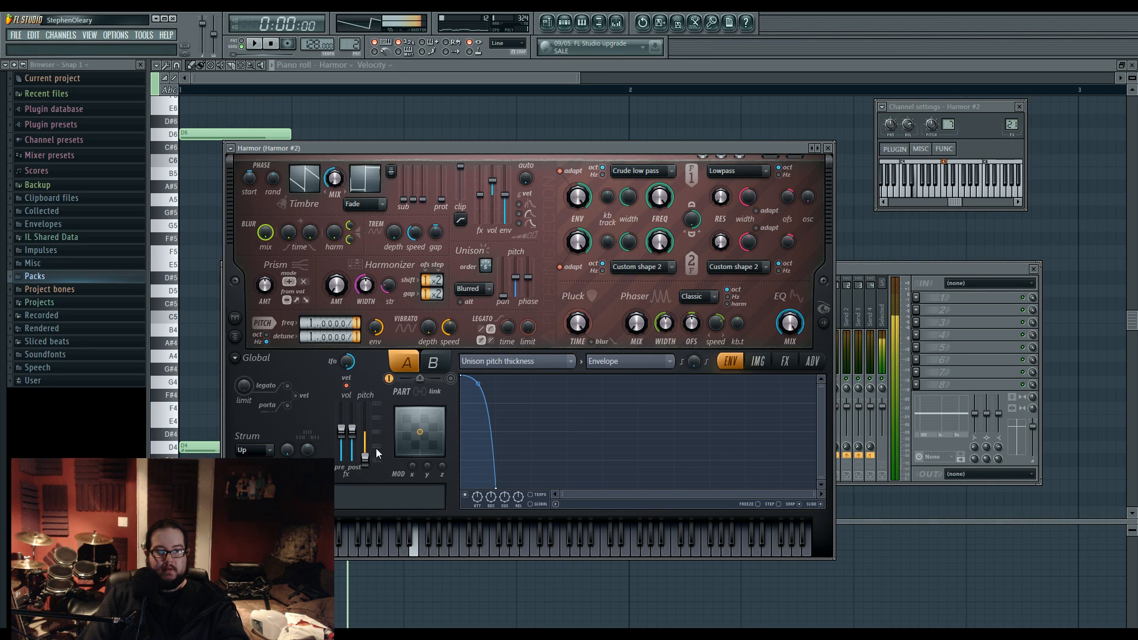
Step: Try the Log distortion in Harmor #2, switch it to Hill and slightly raise the unison pitch thickness
{"action": "left_click", "coordinate": [784, 362]}
{"action": "left_click", "coordinate": [551, 393]}
{"action": "left_click", "coordinate": [558, 466]}
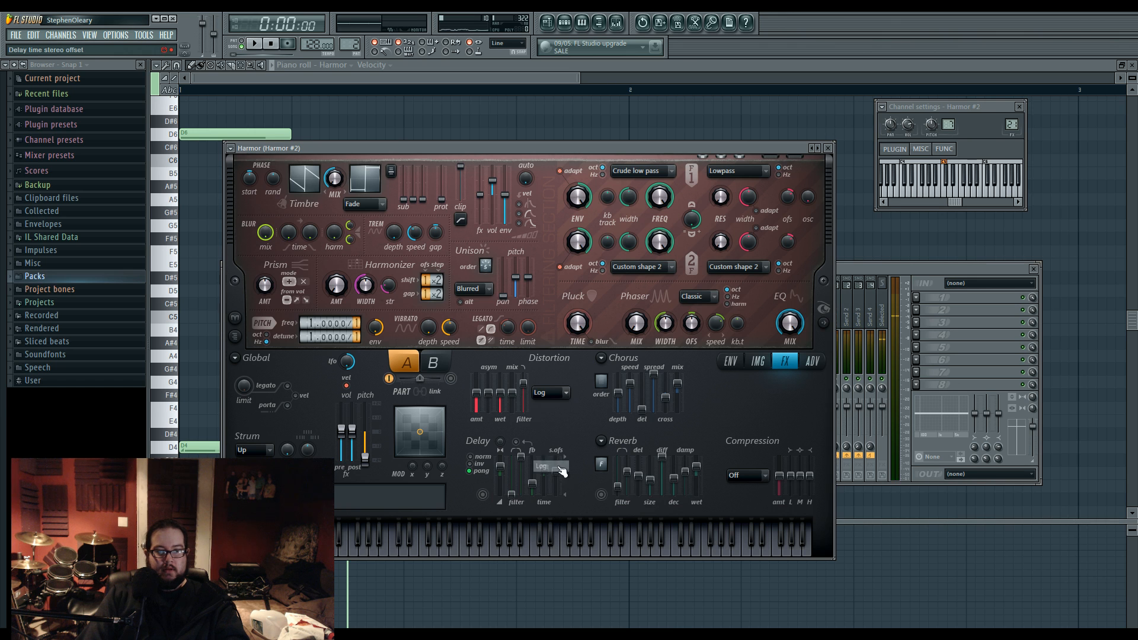
{"action": "left_click", "coordinate": [551, 393]}
{"action": "left_click", "coordinate": [552, 431]}
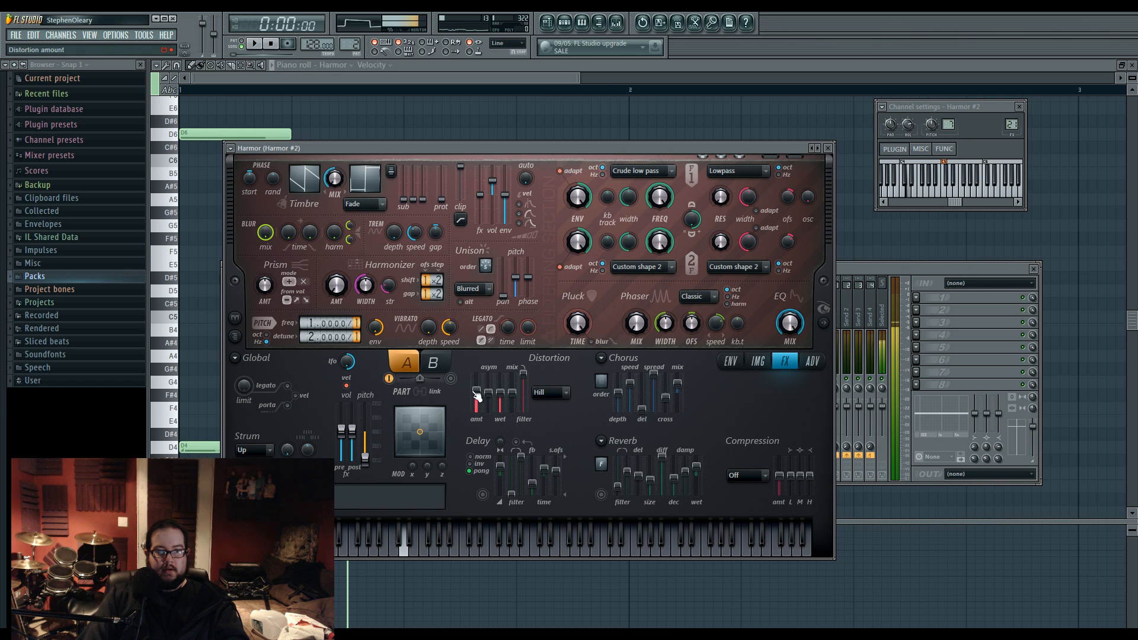
{"action": "left_click_drag", "start_coordinate": [516, 276], "coordinate": [530, 273]}
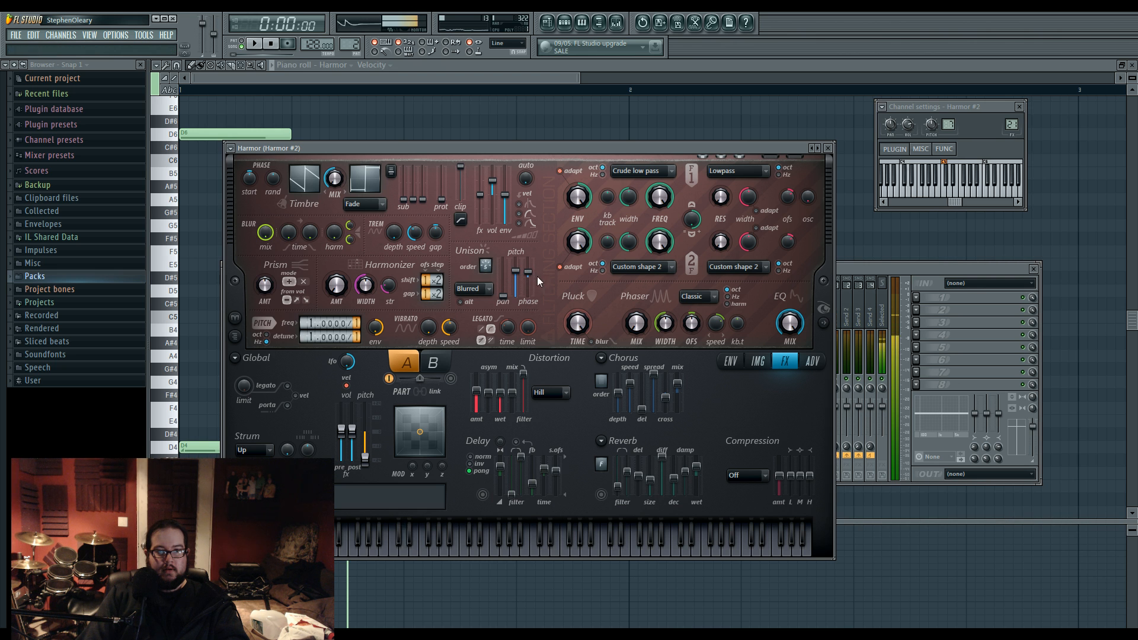
Step: Shape Harmor #2's harmonic unison pitch curve with a steep early dip and a following peak, raising its start point to about +0.150 octave
{"action": "left_click", "coordinate": [730, 361]}
{"action": "left_click", "coordinate": [516, 361]}
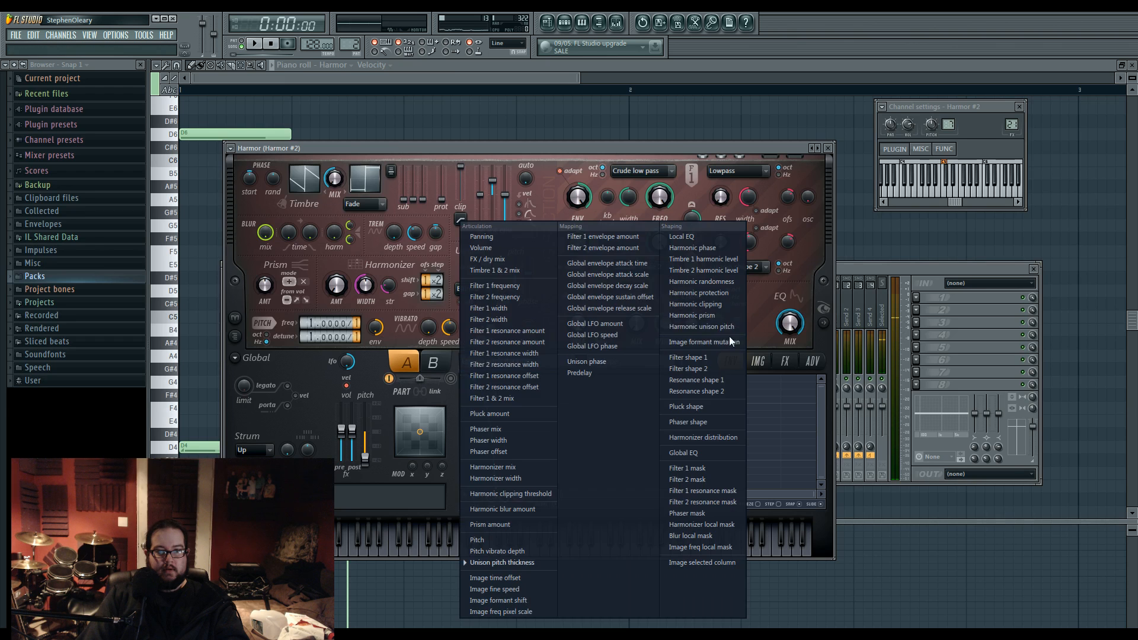
{"action": "left_click", "coordinate": [705, 327]}
{"action": "right_click", "coordinate": [486, 488]}
{"action": "right_click", "coordinate": [645, 383]}
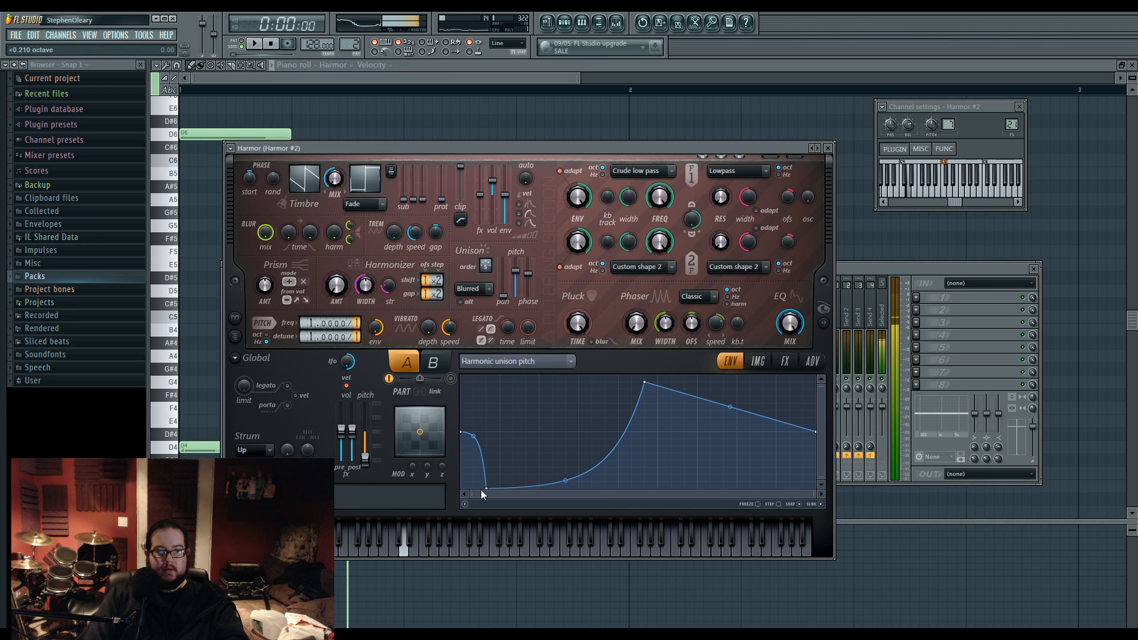
{"action": "left_click_drag", "start_coordinate": [486, 489], "coordinate": [473, 489]}
{"action": "left_click_drag", "start_coordinate": [632, 392], "coordinate": [525, 400]}
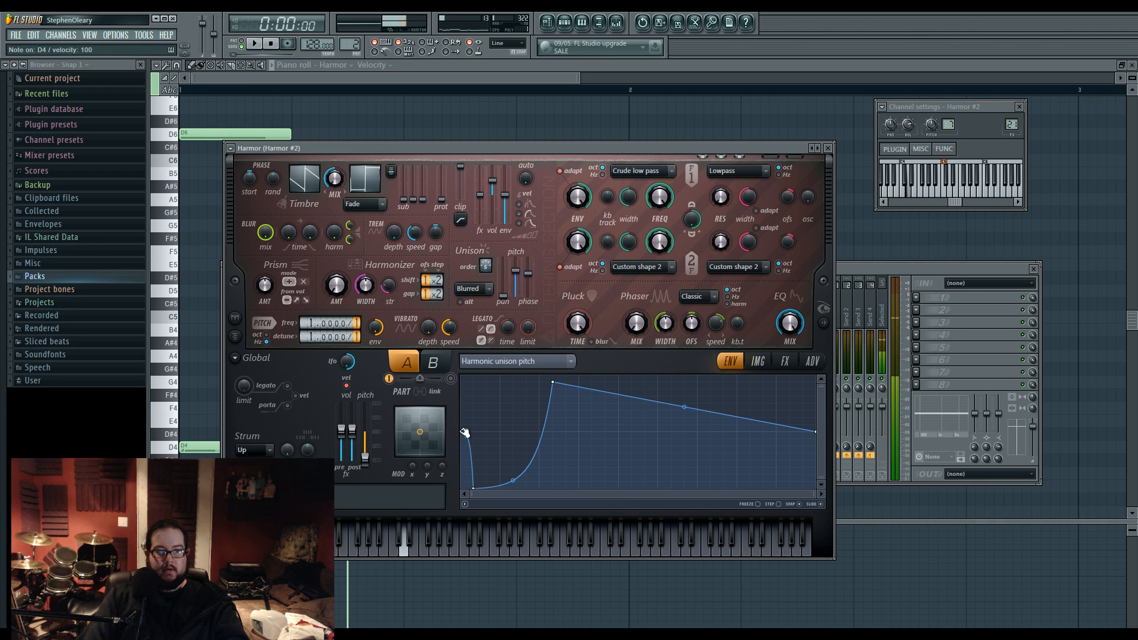
{"action": "mouse_move", "coordinate": [466, 433]}
{"action": "left_mouse_down"}
{"action": "mouse_move", "coordinate": [470, 376]}
{"action": "mouse_move", "coordinate": [467, 414]}
{"action": "left_mouse_up"}
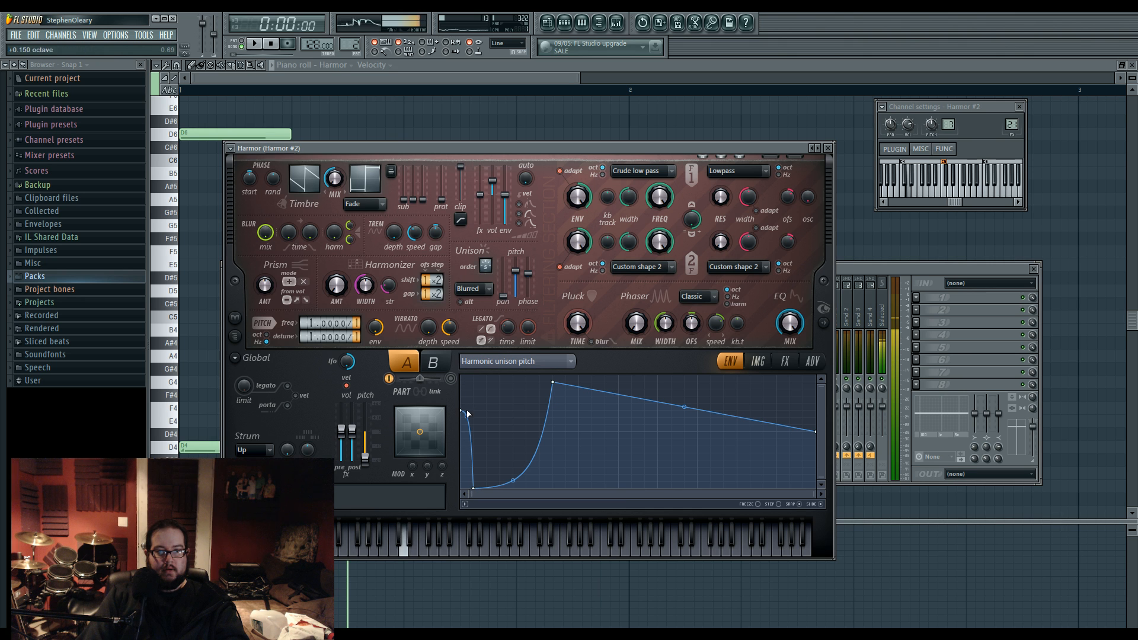
Step: Play several notes to audition Harmor #2 with the reshaped harmonic unison pitch curve
{"action": "key", "text": "r"}
{"action": "key", "text": "n"}
{"action": "key", "text": "z"}
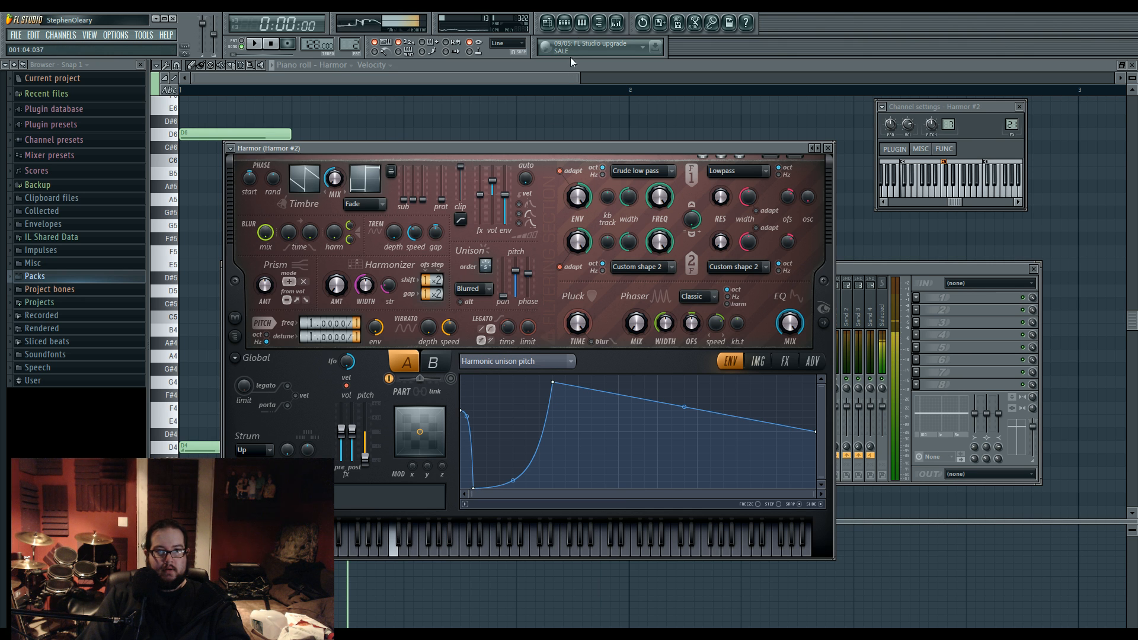
{"action": "key", "text": "c"}
{"action": "key", "text": "x"}
Step: Play the pattern and delete the D5 note and the second D4 note from the first Harmor's piano roll
{"action": "key", "text": "space"}
{"action": "left_click", "coordinate": [268, 67]}
{"action": "key", "text": "space"}
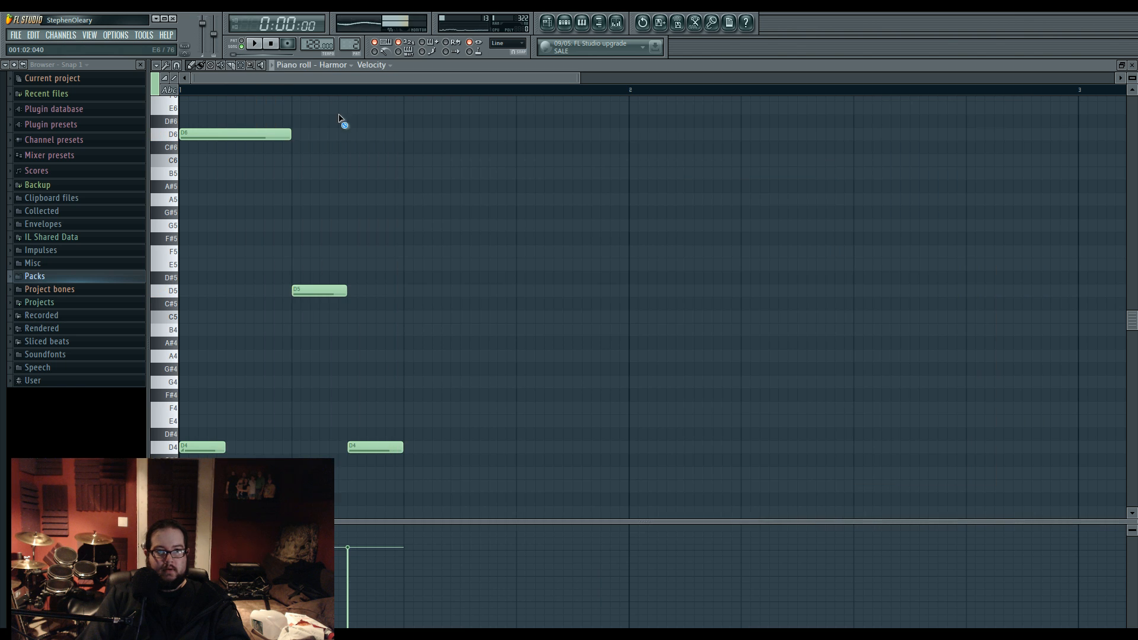
{"action": "key", "text": "space"}
{"action": "right_click", "coordinate": [329, 291]}
{"action": "right_click", "coordinate": [372, 447]}
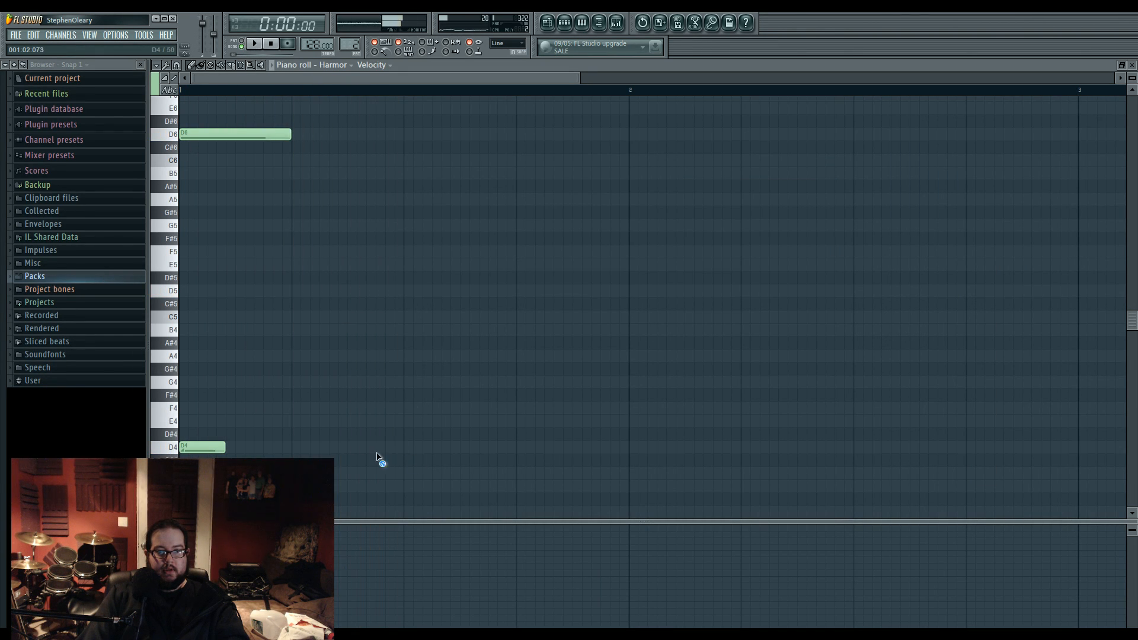
Step: Open Harmor #2's piano roll and add half-beat notes on D5 at beat 2 and on D4 right after it
{"action": "left_click", "coordinate": [549, 23]}
{"action": "left_click", "coordinate": [565, 24]}
{"action": "right_click", "coordinate": [476, 200]}
{"action": "left_click", "coordinate": [500, 205]}
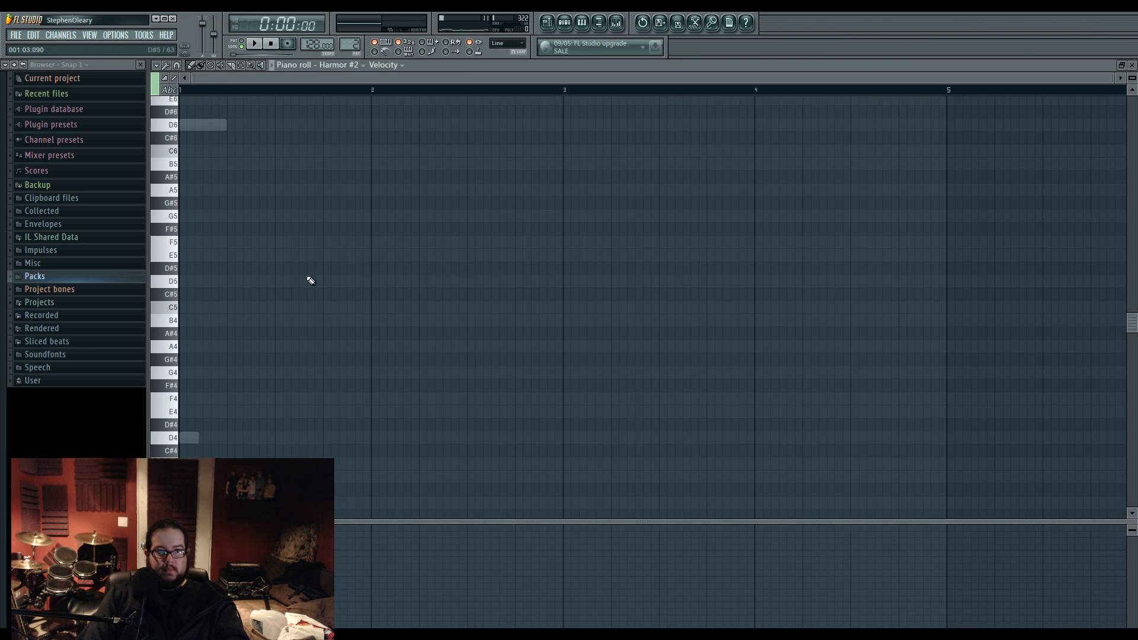
{"action": "scroll", "coordinate": [354, 49], "scroll_direction": "up", "scroll_amount": 1}
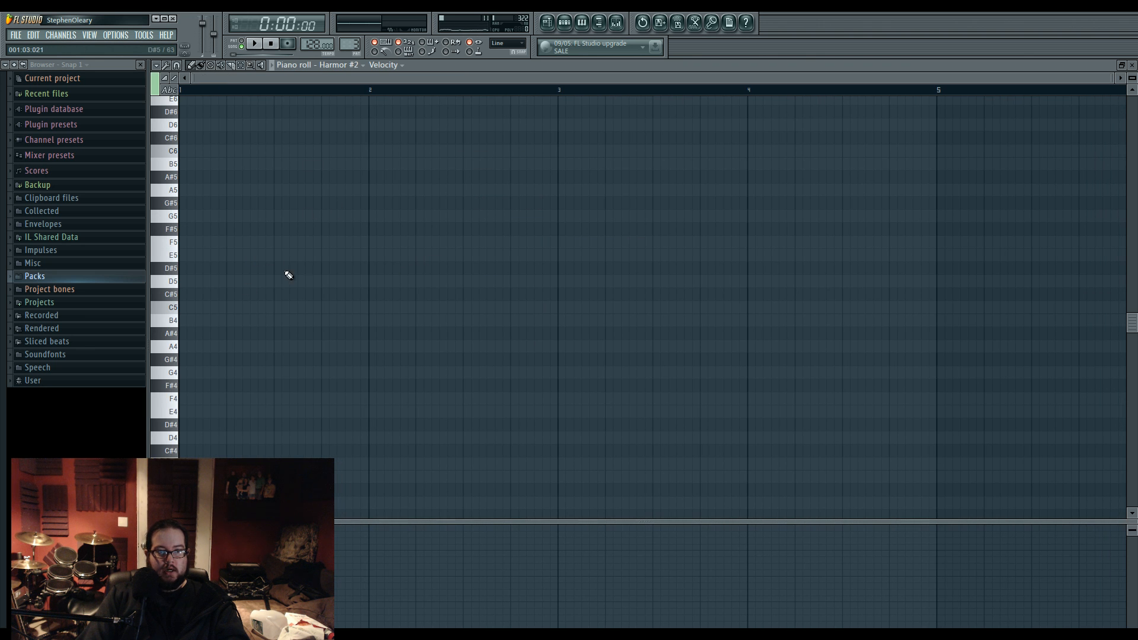
{"action": "left_click", "coordinate": [233, 281]}
{"action": "left_click", "coordinate": [256, 437]}
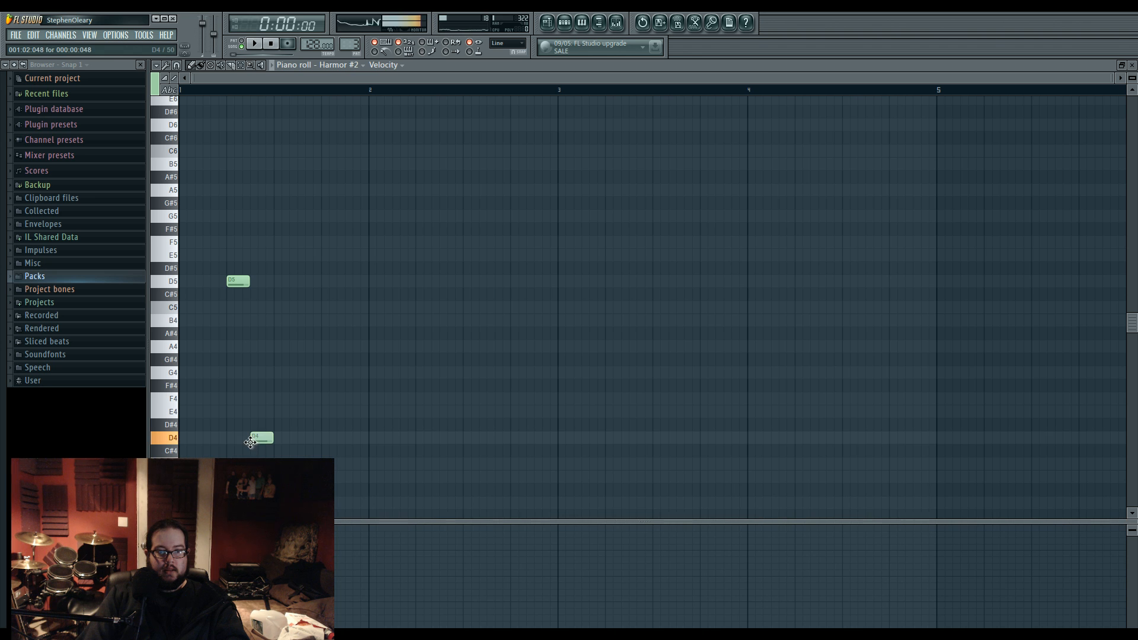
Step: Open the D5 note's properties in Harmor #2's piano roll and close them again
{"action": "left_click", "coordinate": [239, 294]}
{"action": "right_click", "coordinate": [236, 291]}
{"action": "double_click", "coordinate": [234, 282]}
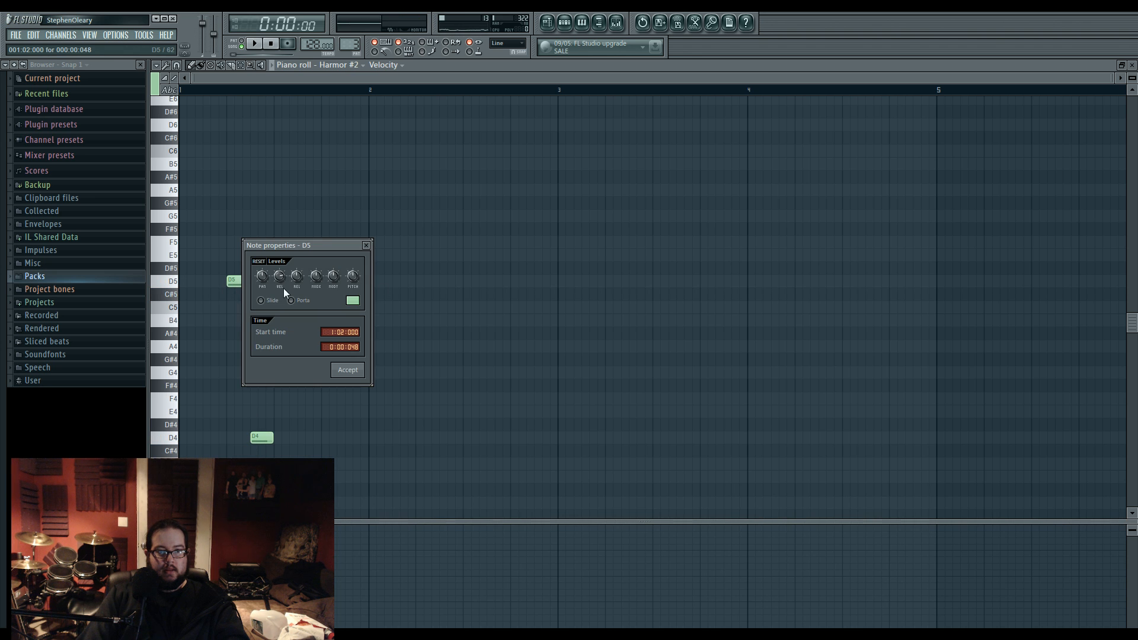
{"action": "left_click", "coordinate": [367, 245]}
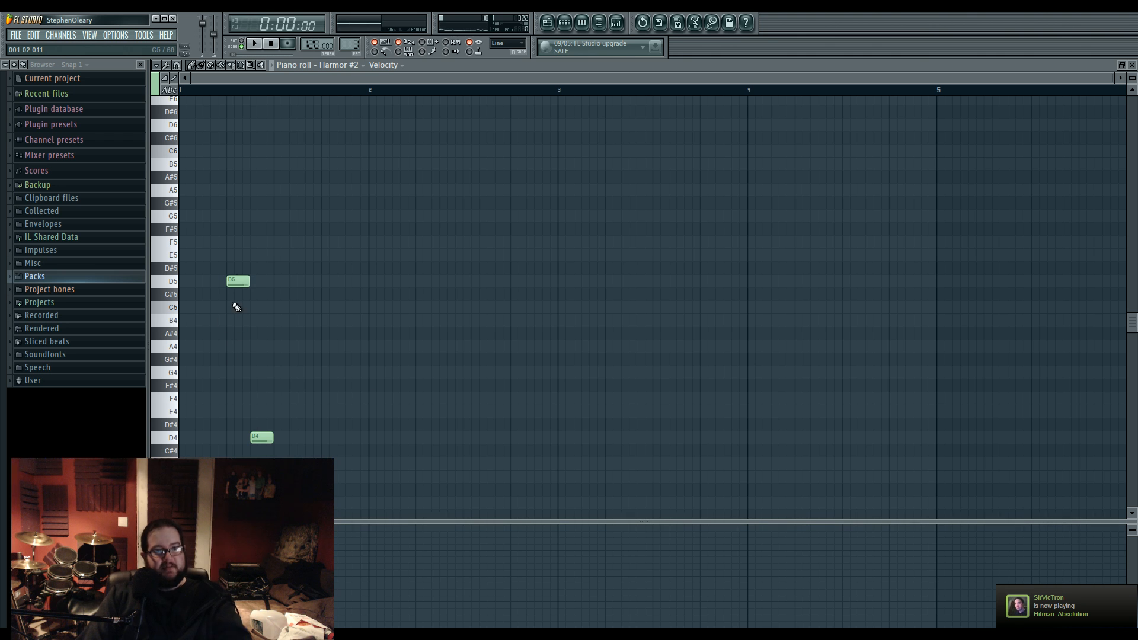
Step: Try the beat-2 note on D6, put it back on D5 and set the piano roll snap to 1/4 step
{"action": "left_click", "coordinate": [228, 125]}
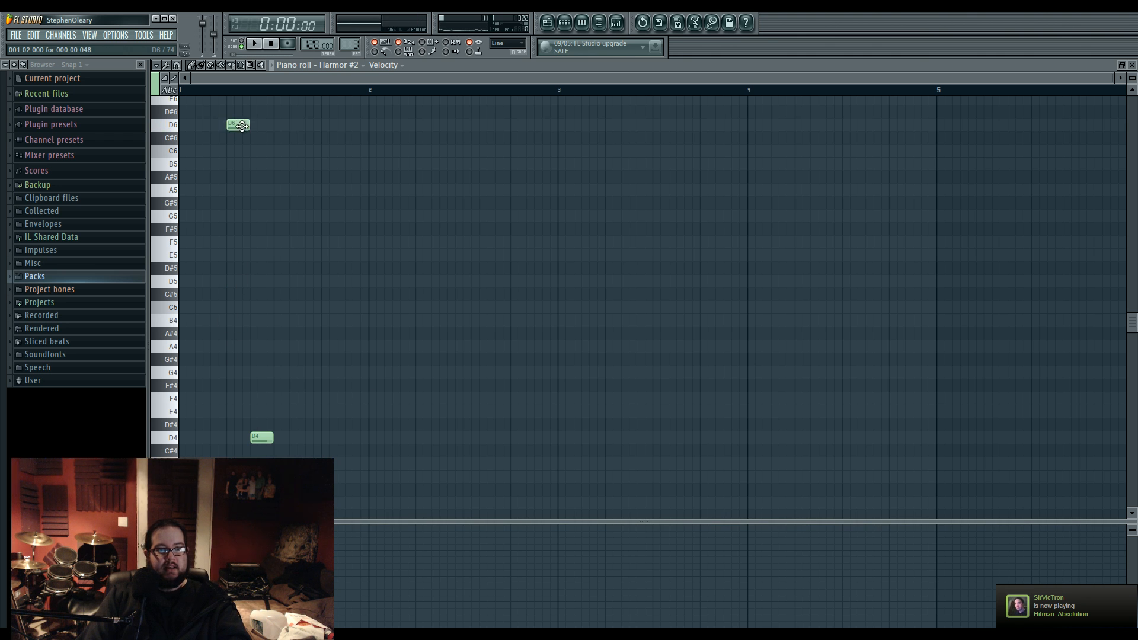
{"action": "right_click", "coordinate": [234, 125]}
{"action": "left_click", "coordinate": [227, 281]}
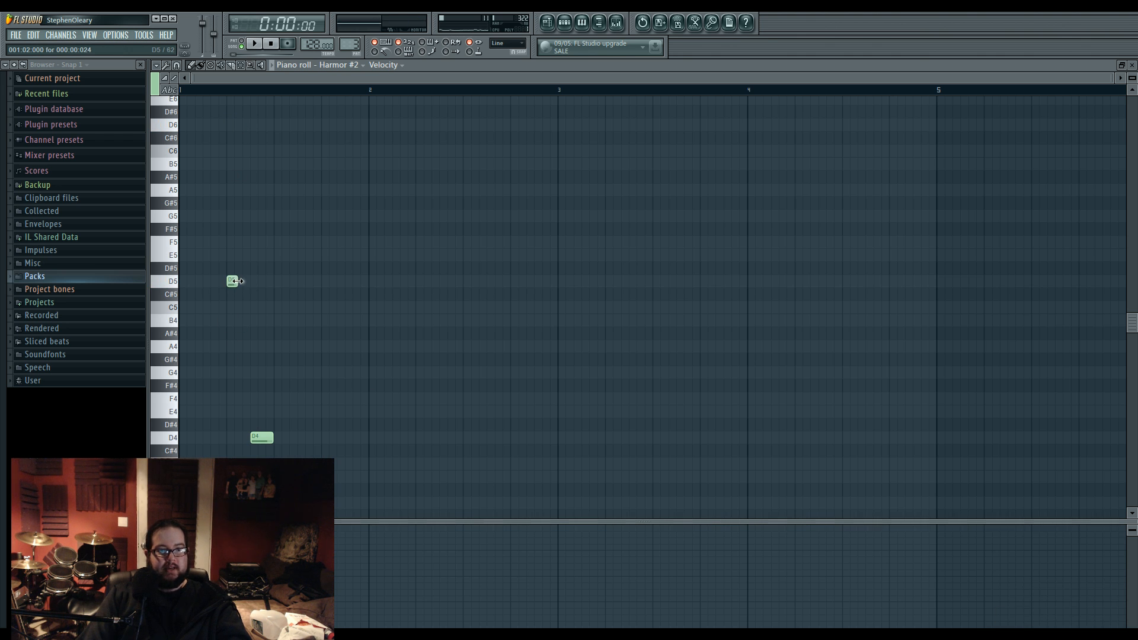
{"action": "left_click", "coordinate": [177, 65]}
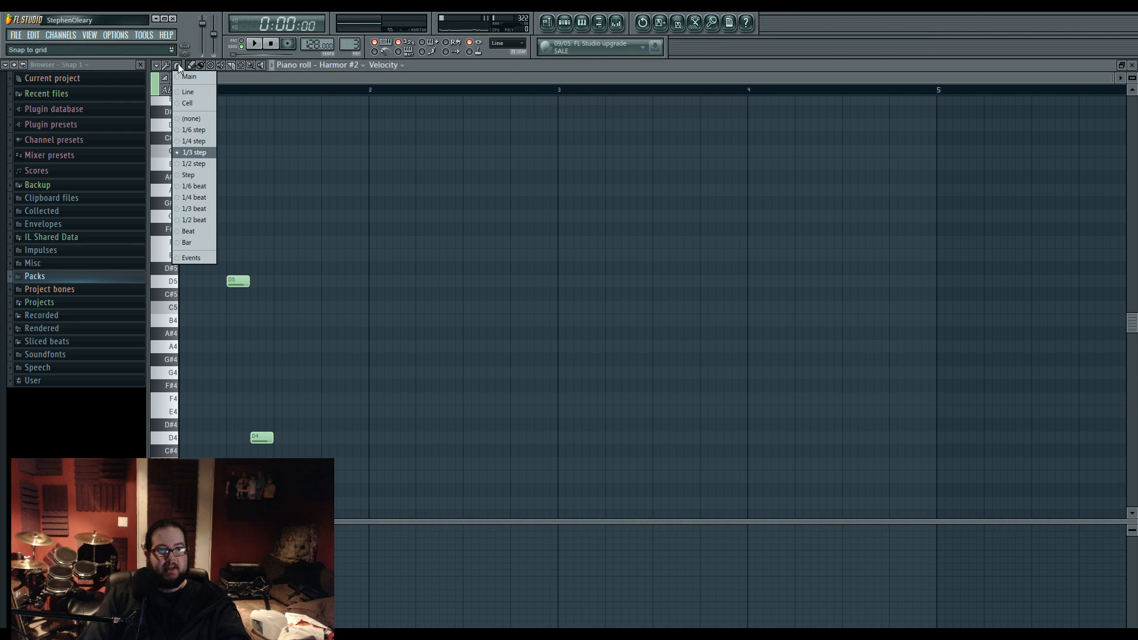
{"action": "left_click", "coordinate": [201, 142]}
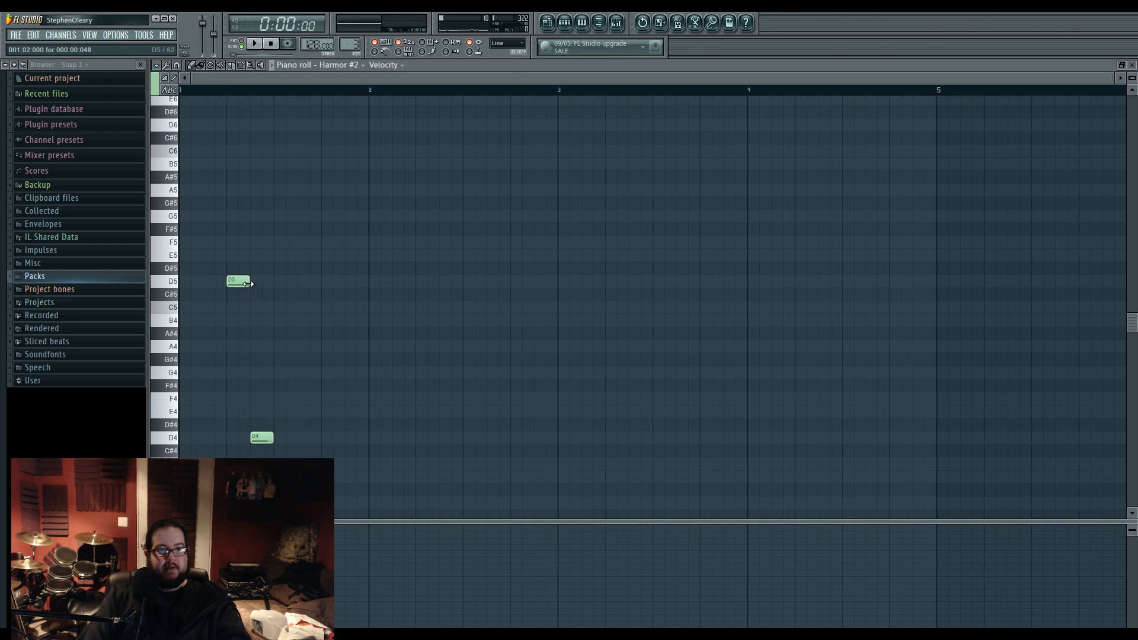
Step: Halve the D5 note's length, add an equally short D6 note right after it, and play the pattern
{"action": "left_click", "coordinate": [243, 124]}
{"action": "left_click", "coordinate": [254, 43]}
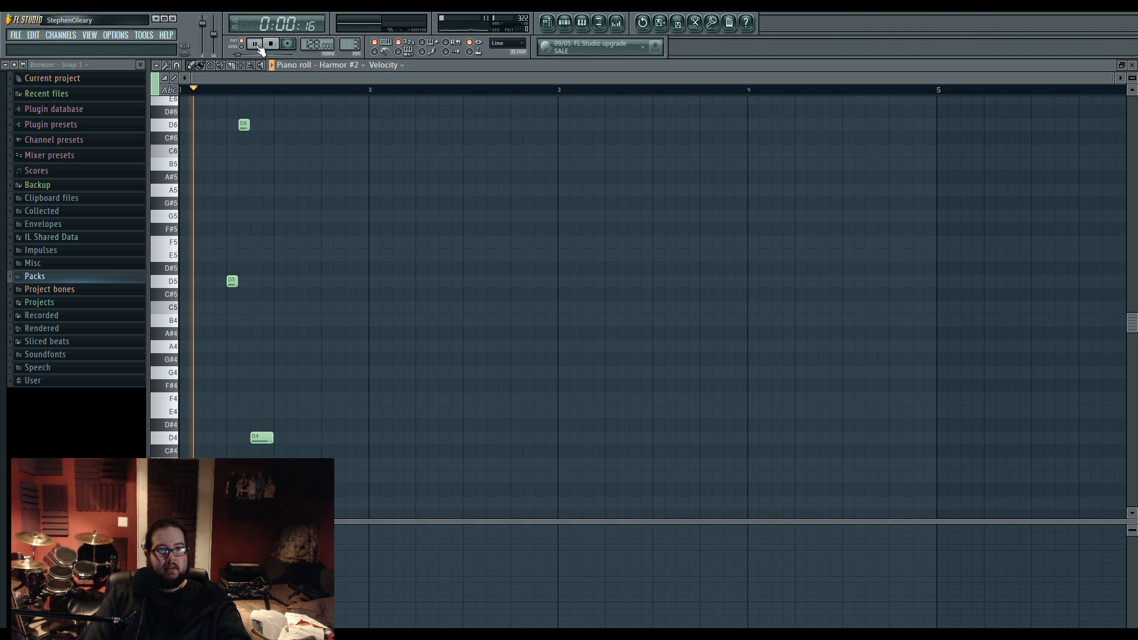
Step: Place a Pattern 3 clip on Track 3 of the playlist, starting at beat 2 of bar 1
{"action": "left_click", "coordinate": [547, 23]}
{"action": "left_click", "coordinate": [259, 191]}
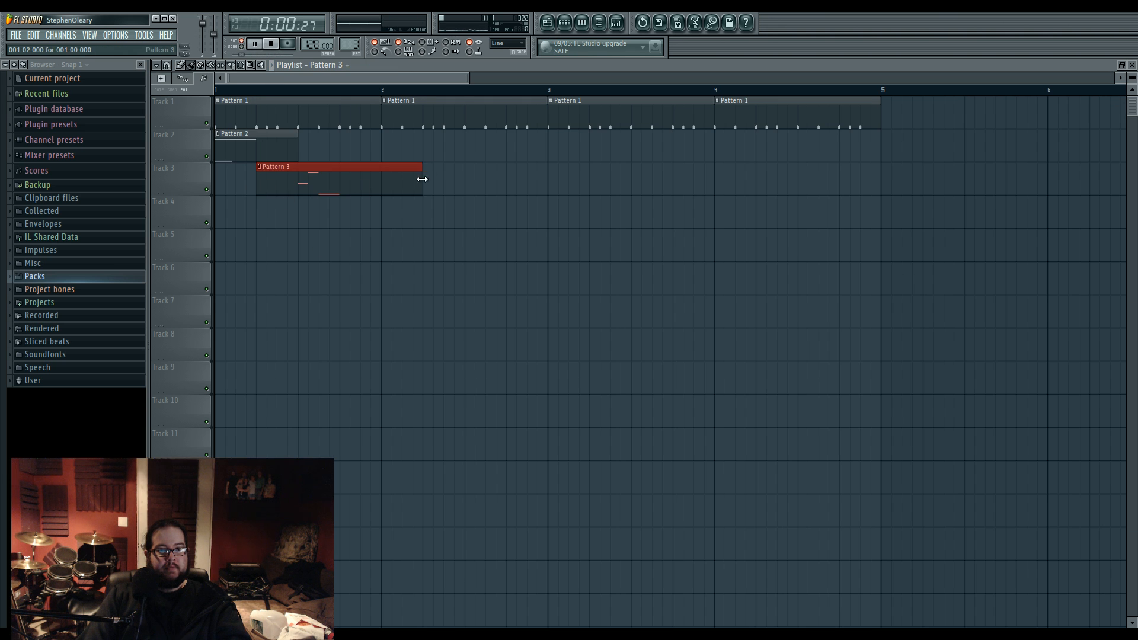
{"action": "left_click_drag", "start_coordinate": [321, 191], "coordinate": [279, 193]}
Step: Select all of Pattern 3's notes in Harmor #2's piano roll and move them to the start of the pattern
{"action": "double_click", "coordinate": [269, 185]}
{"action": "key", "text": "space"}
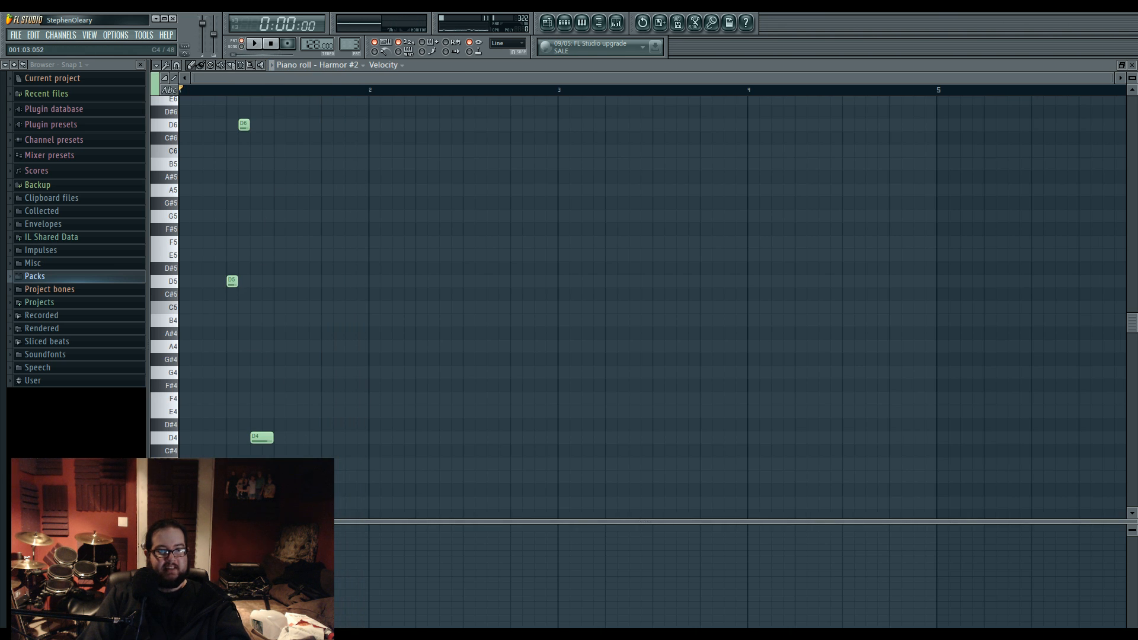
{"action": "left_click_drag", "start_coordinate": [293, 465], "coordinate": [216, 98]}
{"action": "left_click_drag", "start_coordinate": [257, 465], "coordinate": [212, 466]}
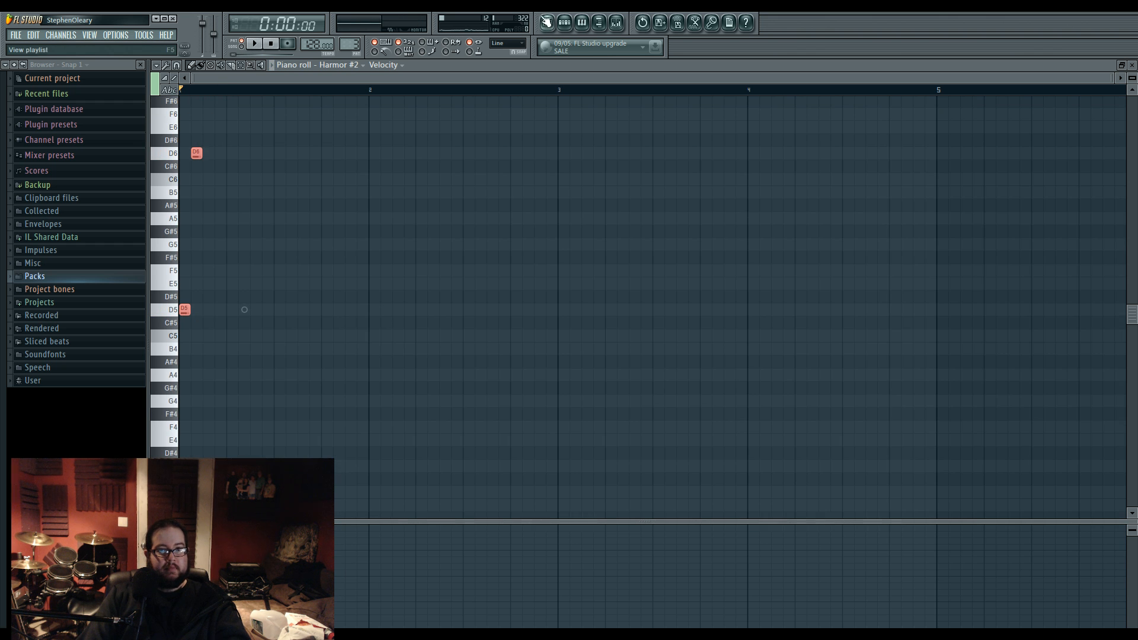
Step: Trim the Pattern 2 and Pattern 3 clips in the playlist to one beat each
{"action": "key", "text": "F5"}
{"action": "left_click_drag", "start_coordinate": [290, 185], "coordinate": [330, 188]}
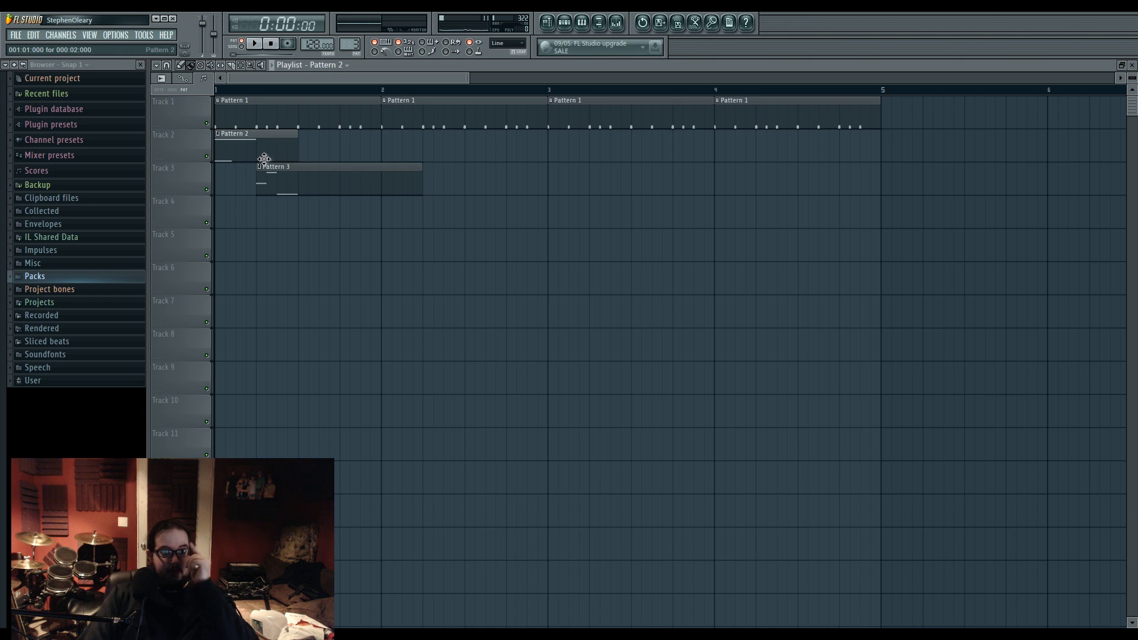
{"action": "left_click_drag", "start_coordinate": [297, 142], "coordinate": [267, 148]}
{"action": "left_click_drag", "start_coordinate": [421, 193], "coordinate": [304, 194]}
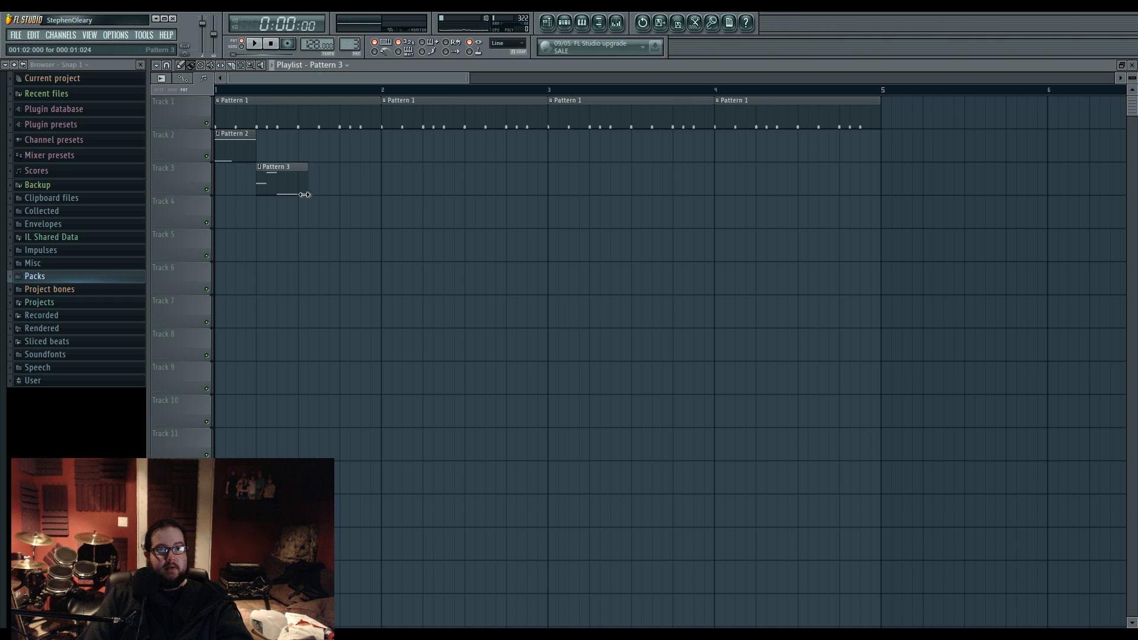
Step: Route mixer Insert 21 only to the Side track and rename it bass 2
{"action": "left_click", "coordinate": [619, 22]}
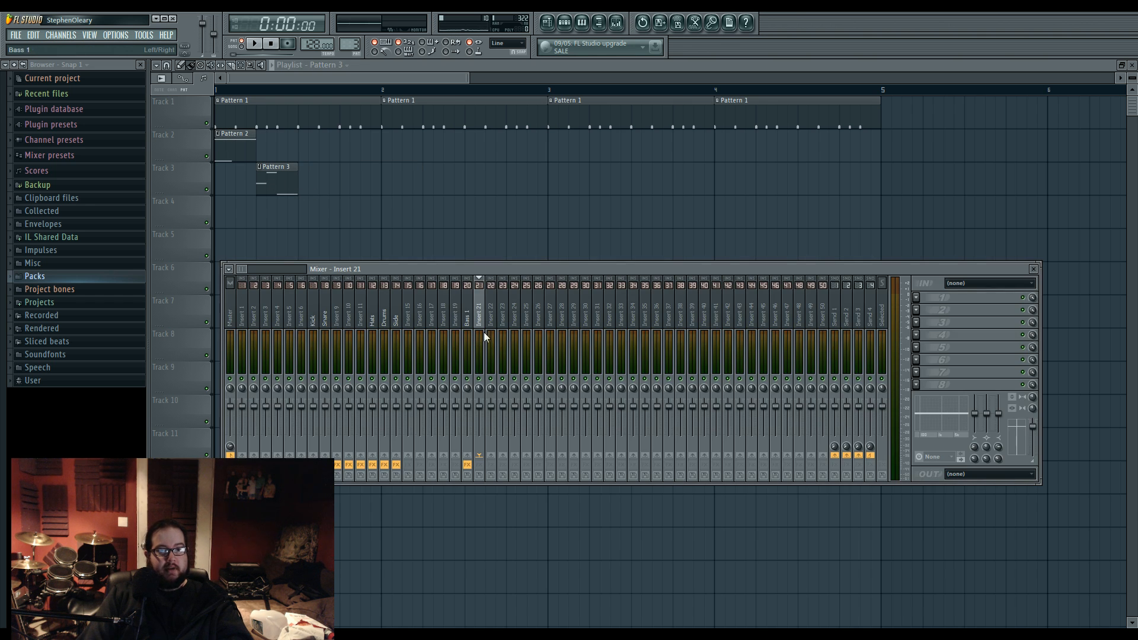
{"action": "right_click", "coordinate": [396, 455]}
{"action": "left_click", "coordinate": [457, 463]}
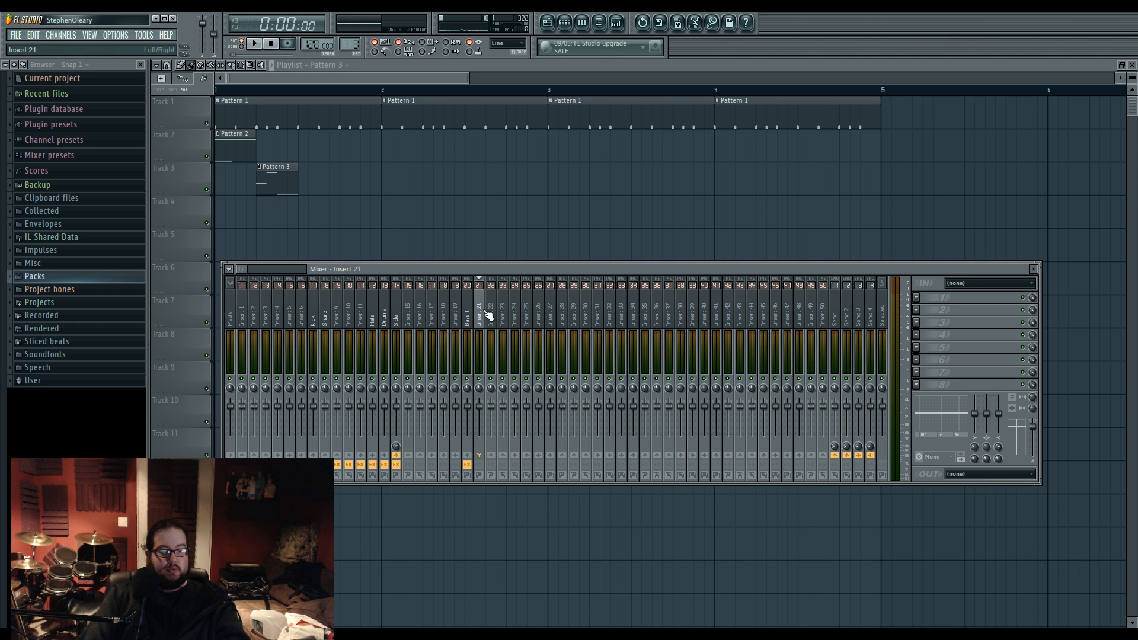
{"action": "double_click", "coordinate": [488, 315]}
{"action": "type", "text": "bass 2"}
{"action": "key", "text": "Return"}
Step: Play the arrangement and load Fruity Parametric EQ 2 into the first effect slot of the bass 2 track
{"action": "key", "text": "space"}
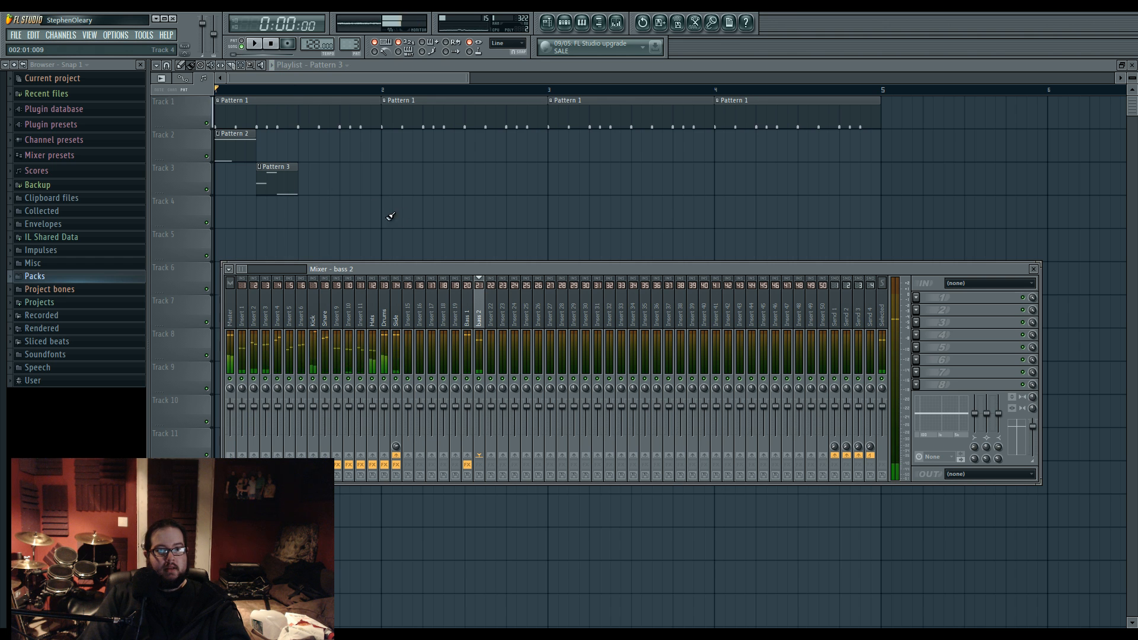
{"action": "key", "text": "space"}
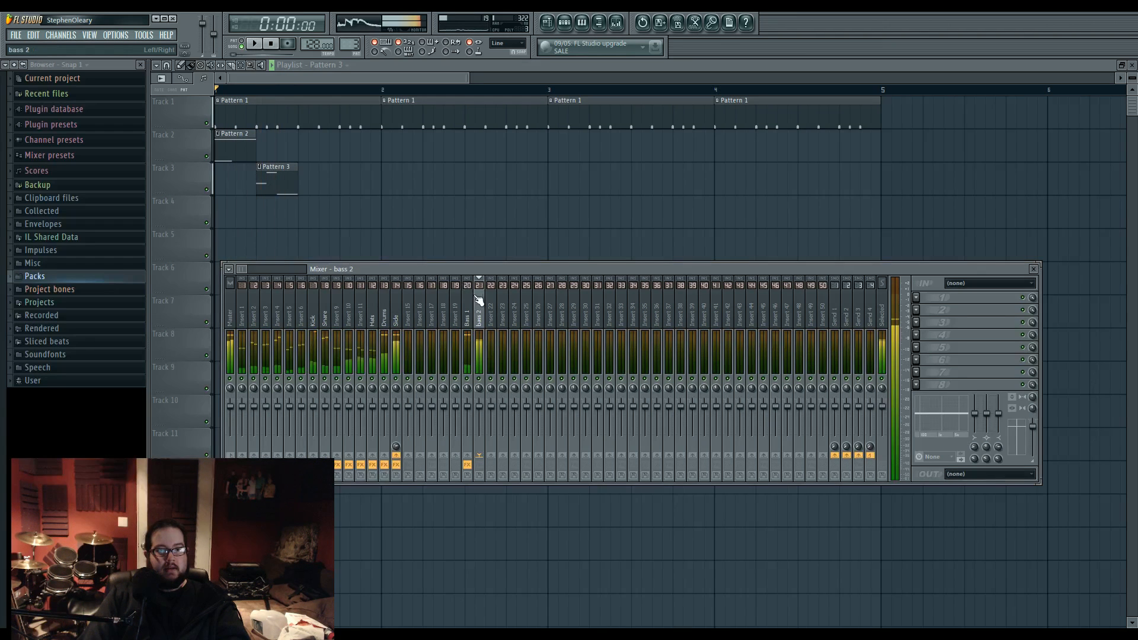
{"action": "left_click", "coordinate": [923, 301]}
{"action": "left_click", "coordinate": [993, 375]}
Step: Boost EQ band 5 at about 4.7 kHz during playback and raise the bass 2 track's level to about 2.1 dB
{"action": "key", "text": "space"}
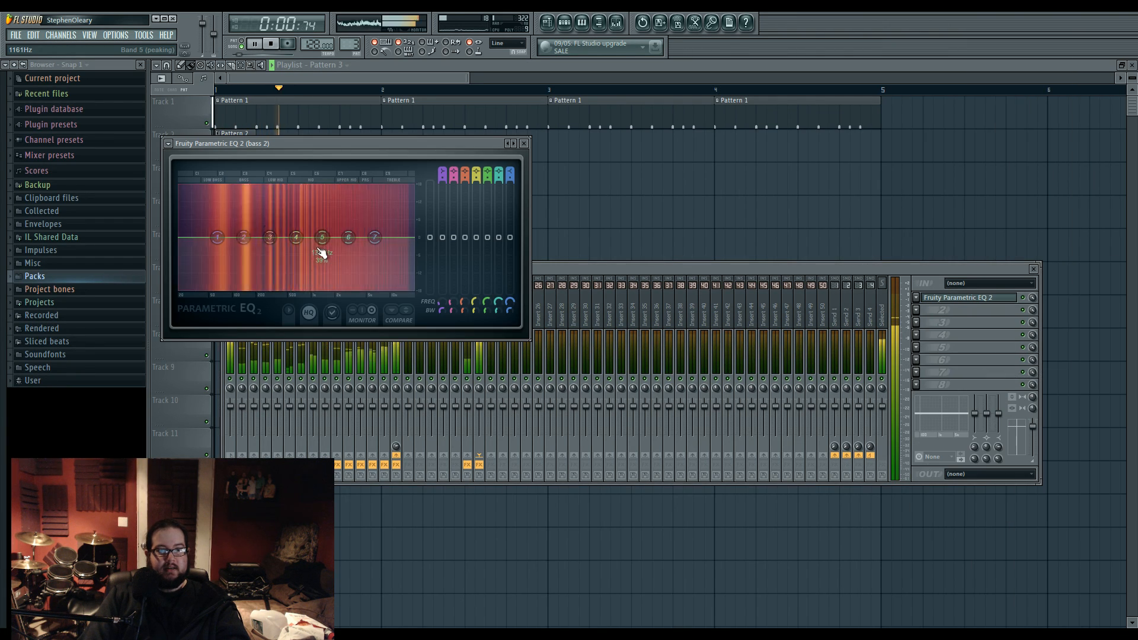
{"action": "mouse_move", "coordinate": [348, 237]}
{"action": "left_mouse_down"}
{"action": "mouse_move", "coordinate": [399, 218]}
{"action": "mouse_move", "coordinate": [361, 223]}
{"action": "left_mouse_up"}
{"action": "key", "text": "space"}
{"action": "key", "text": "space"}
{"action": "key", "text": "space"}
{"action": "key", "text": "space"}
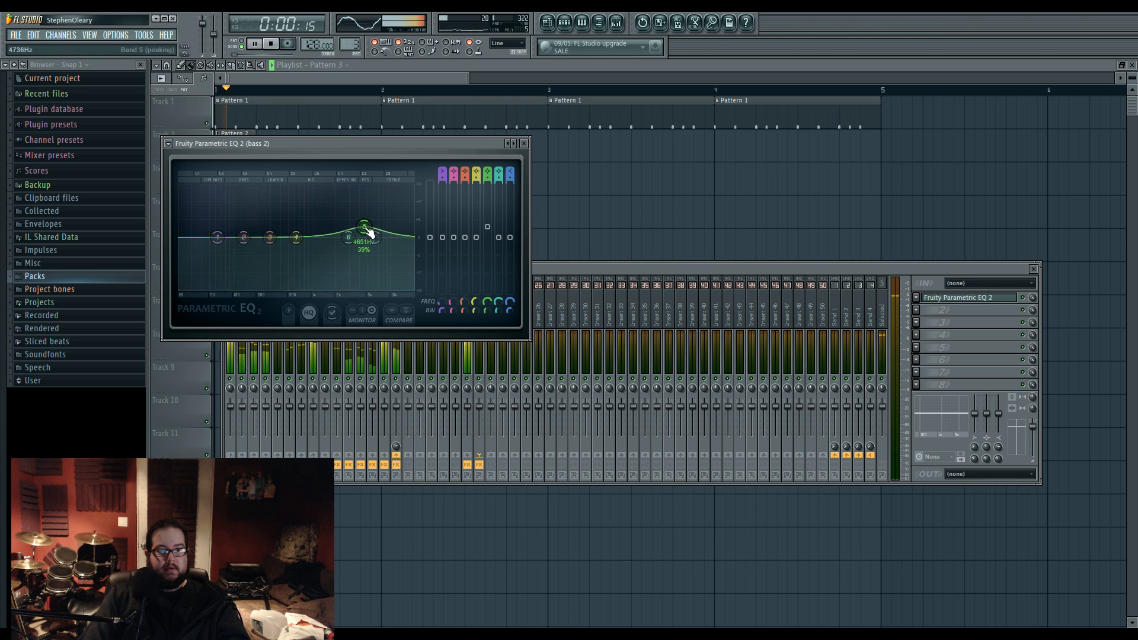
{"action": "left_click", "coordinate": [479, 403]}
{"action": "key", "text": "space"}
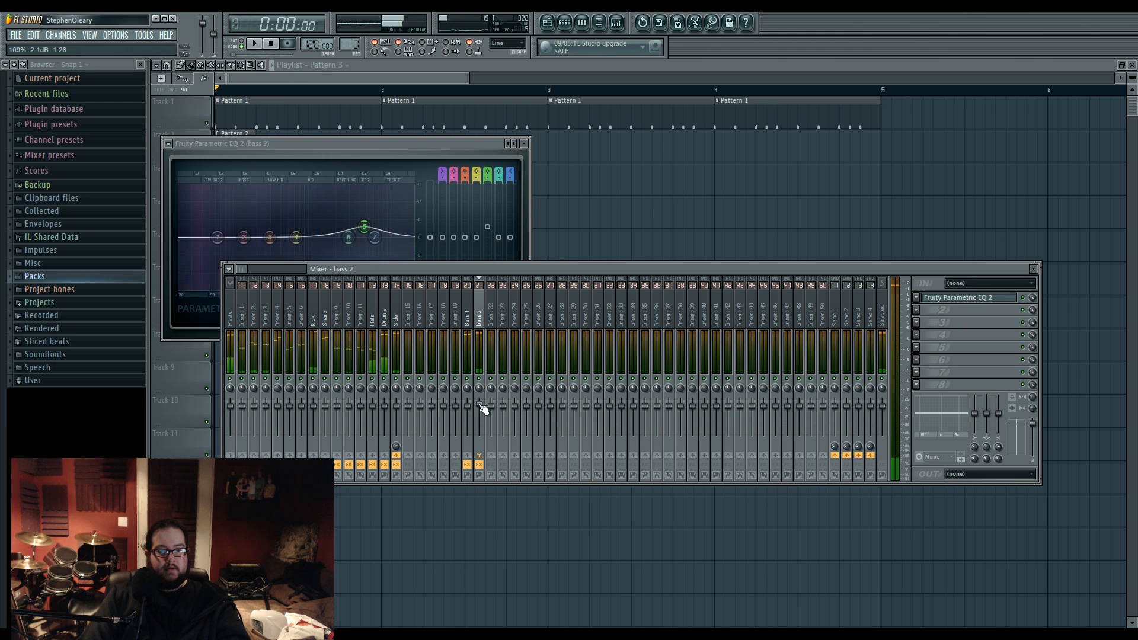
Step: Add a GMS channel and replace it with a new Harmor instance
{"action": "left_click", "coordinate": [564, 22]}
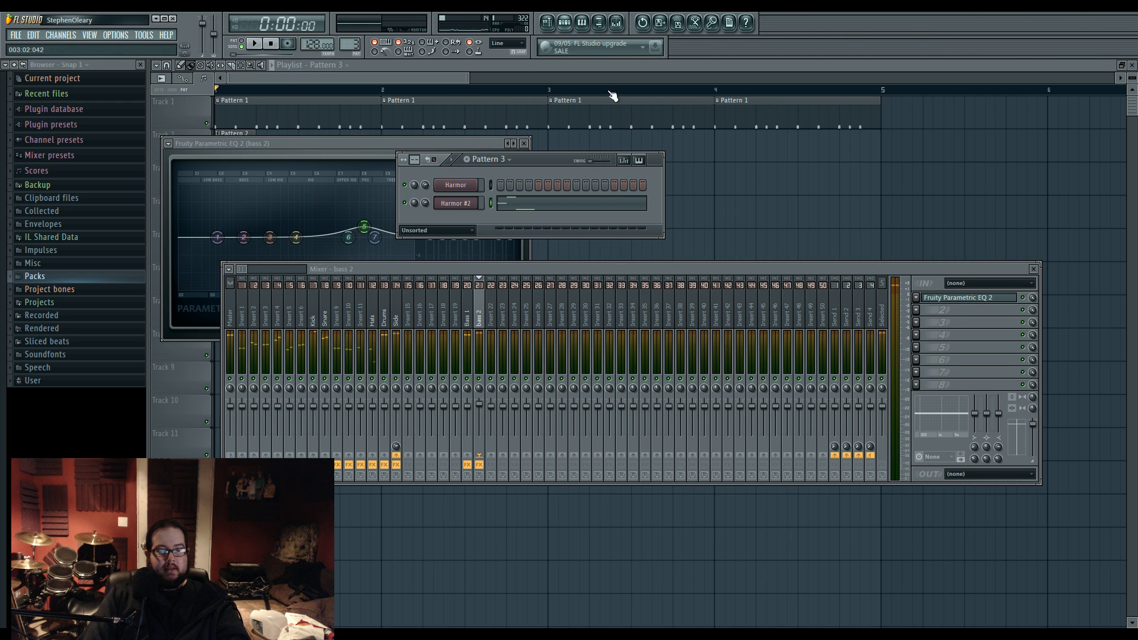
{"action": "left_click", "coordinate": [467, 230]}
{"action": "left_click", "coordinate": [460, 279]}
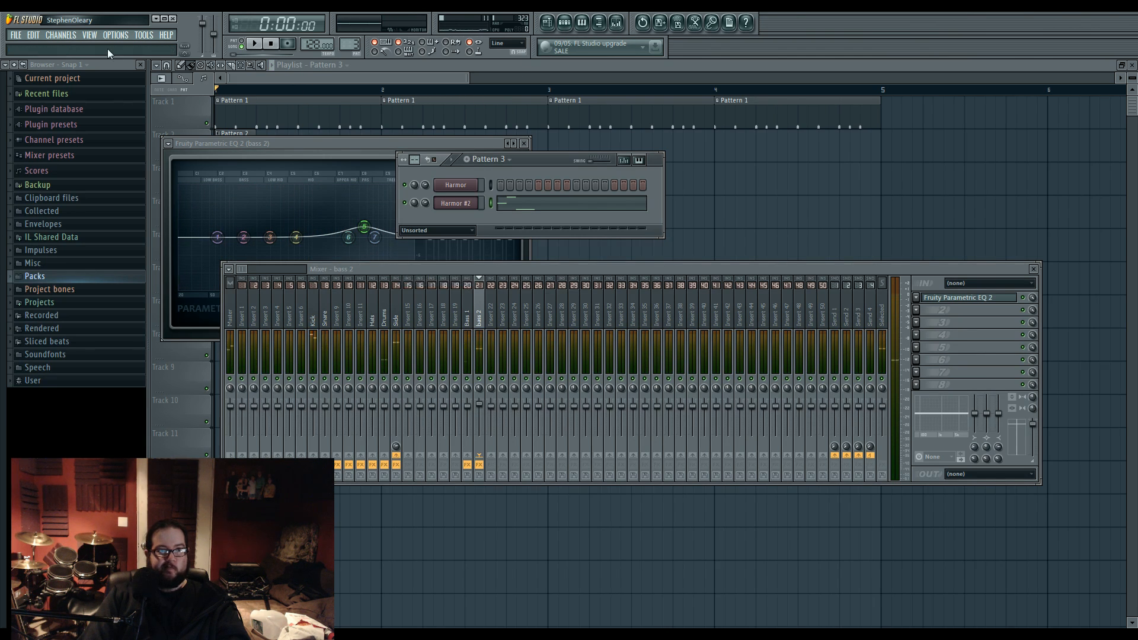
{"action": "left_click", "coordinate": [60, 35]}
{"action": "mouse_move", "coordinate": [71, 46]}
{"action": "left_click", "coordinate": [212, 315]}
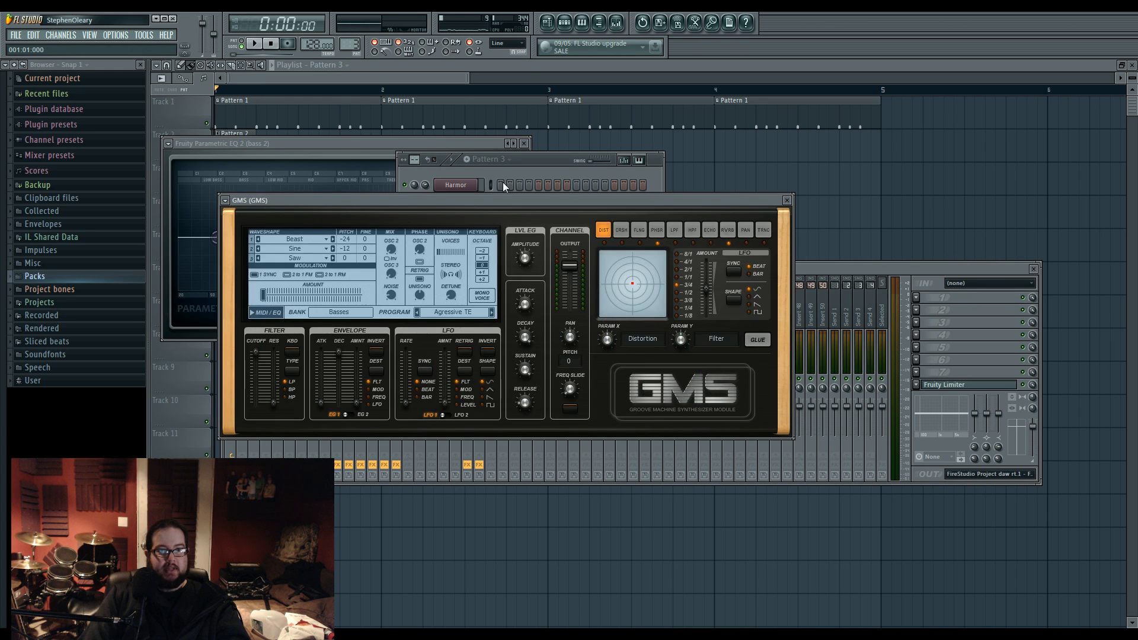
{"action": "right_click", "coordinate": [455, 220]}
{"action": "mouse_move", "coordinate": [513, 349]}
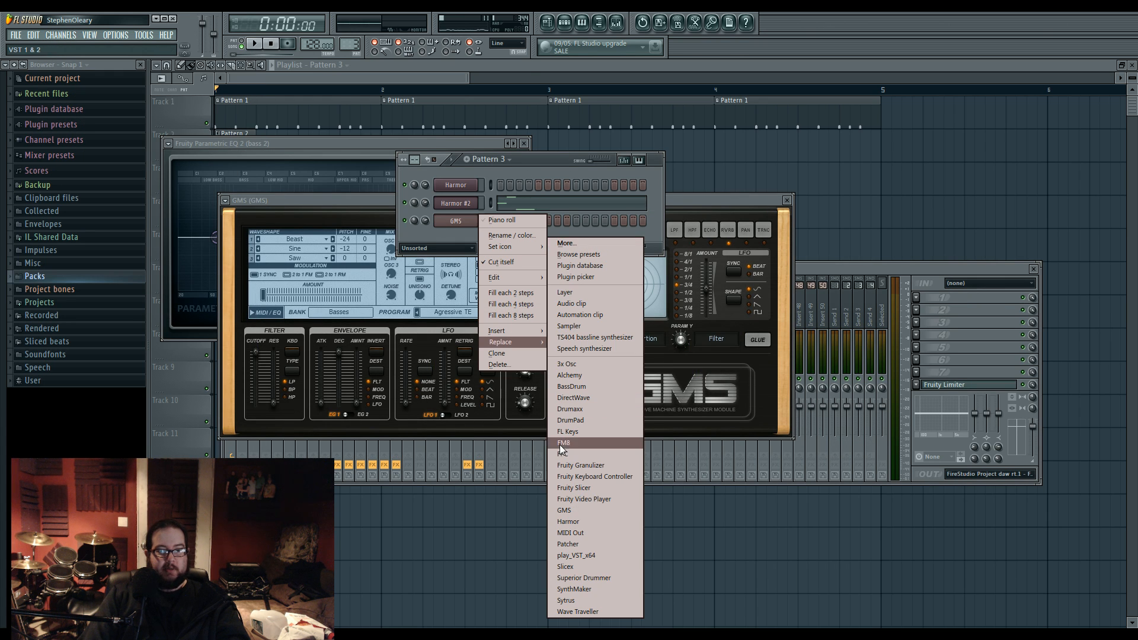
{"action": "left_click", "coordinate": [610, 524]}
{"action": "left_click_drag", "start_coordinate": [395, 195], "coordinate": [458, 156]}
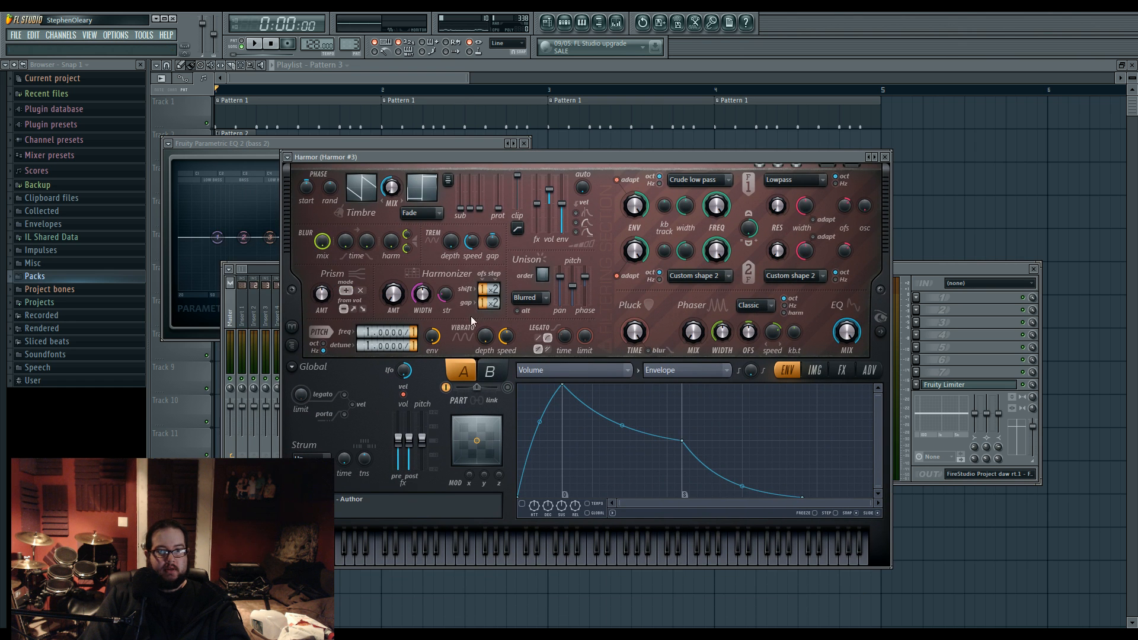
Step: Enable a quickly rising pitch envelope on part A of Harmor #3 and raise the global pitch fader
{"action": "left_click", "coordinate": [881, 332]}
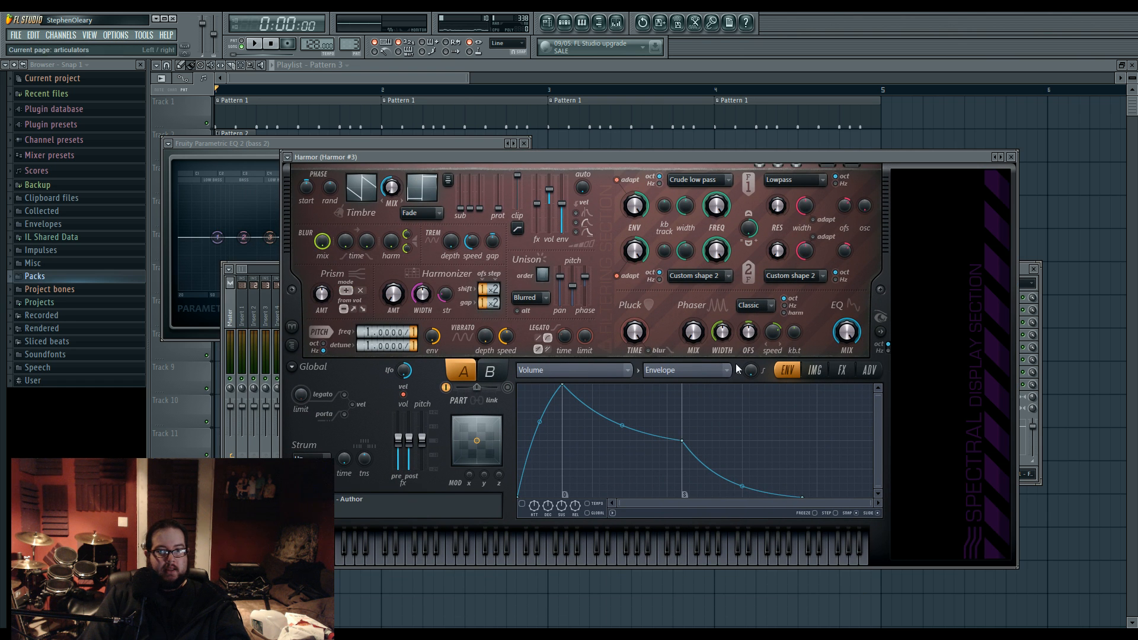
{"action": "left_click", "coordinate": [552, 369]}
{"action": "left_click", "coordinate": [559, 540]}
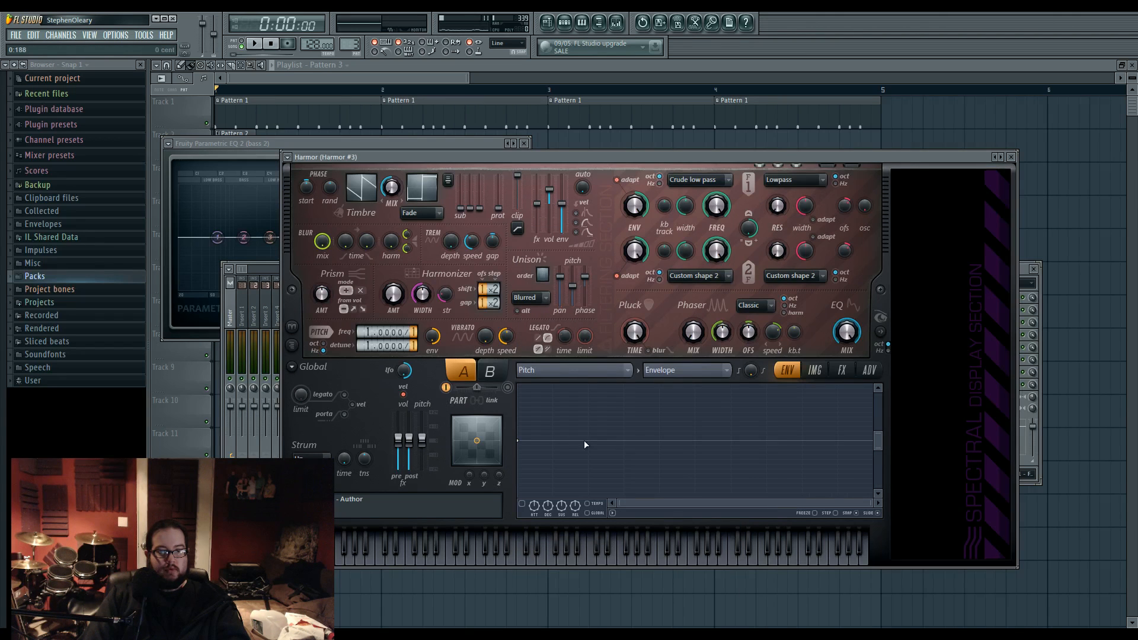
{"action": "left_click_drag", "start_coordinate": [518, 491], "coordinate": [518, 501]}
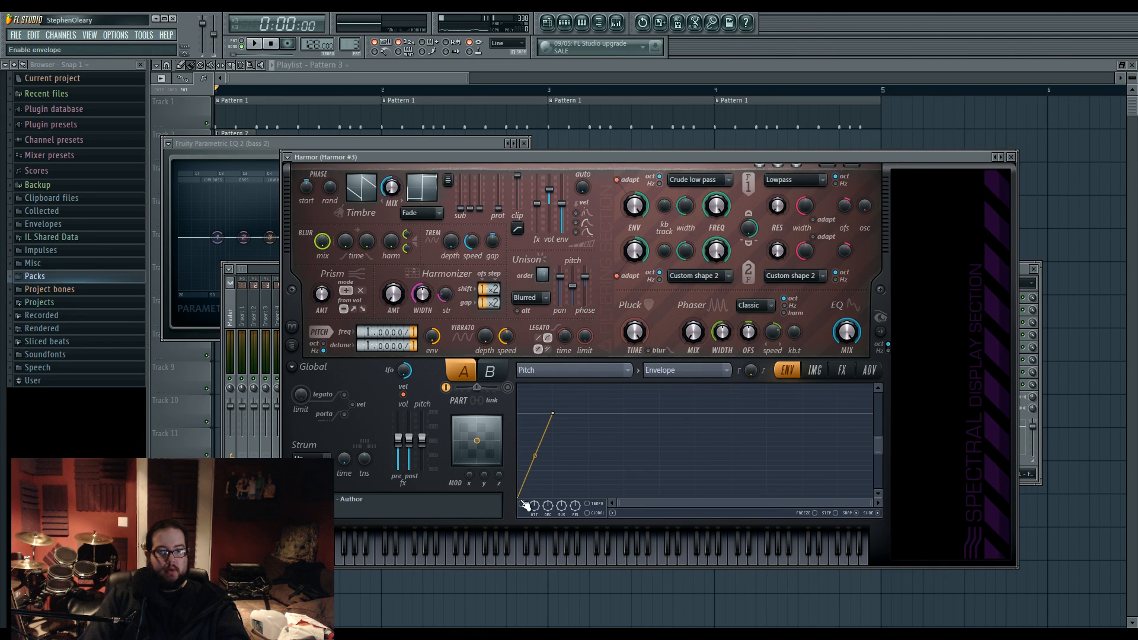
{"action": "left_click", "coordinate": [522, 504]}
{"action": "left_click_drag", "start_coordinate": [535, 455], "coordinate": [535, 414]}
{"action": "left_click_drag", "start_coordinate": [423, 440], "coordinate": [422, 412]}
{"action": "left_click_drag", "start_coordinate": [535, 415], "coordinate": [535, 425]}
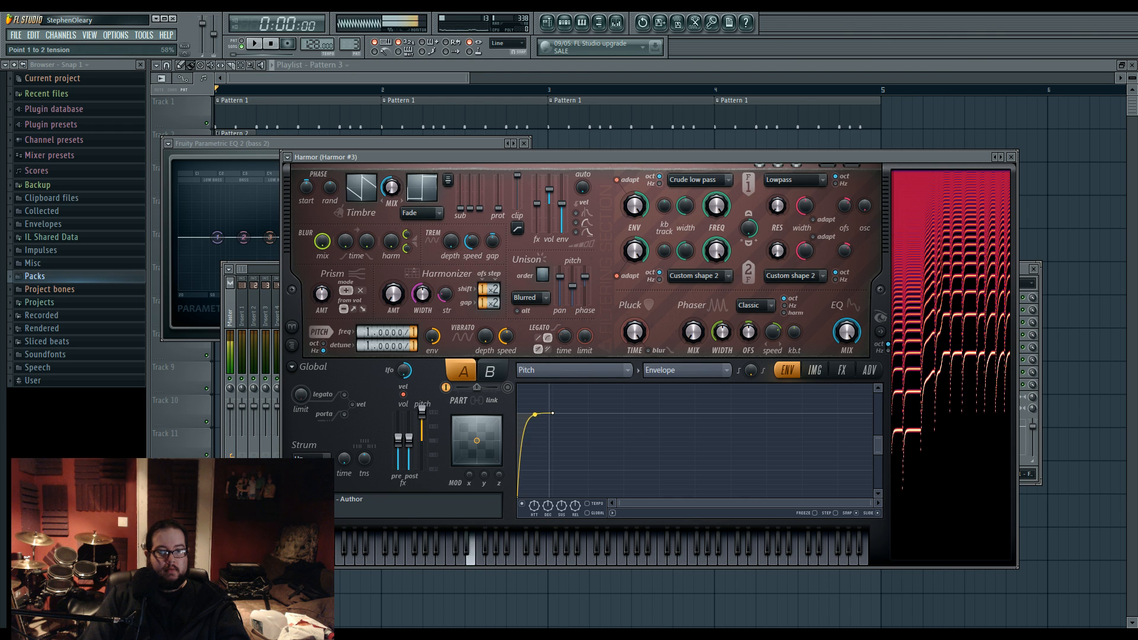
Step: Turn on part B of Harmor #3 and give it a short, steeply falling pitch envelope
{"action": "left_click", "coordinate": [490, 372]}
{"action": "left_click", "coordinate": [508, 388]}
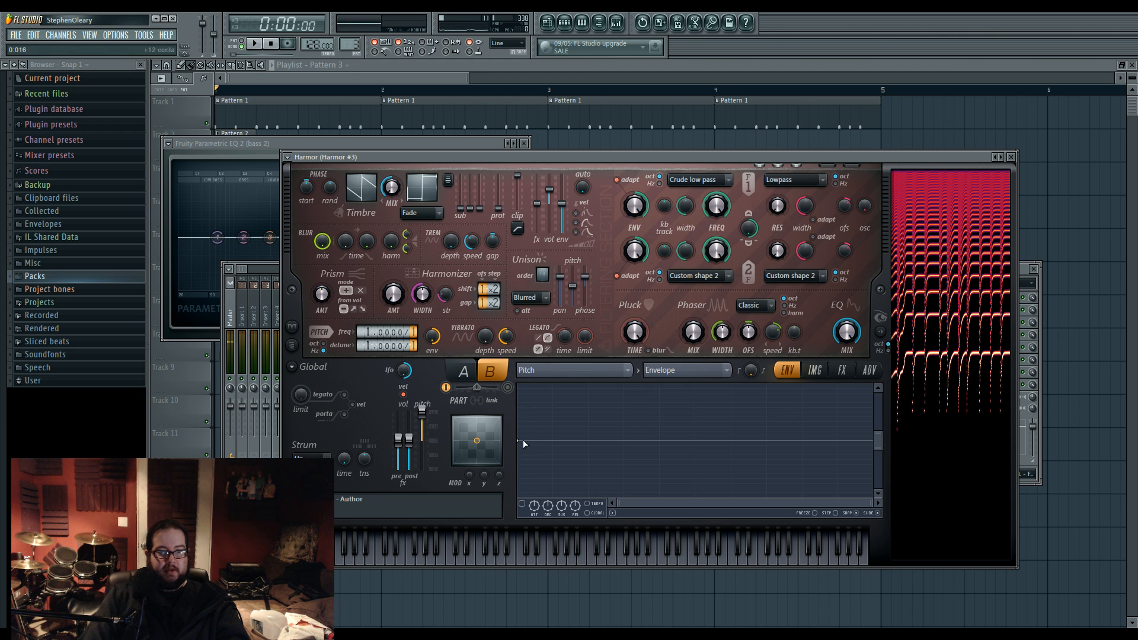
{"action": "left_click_drag", "start_coordinate": [523, 440], "coordinate": [556, 466]}
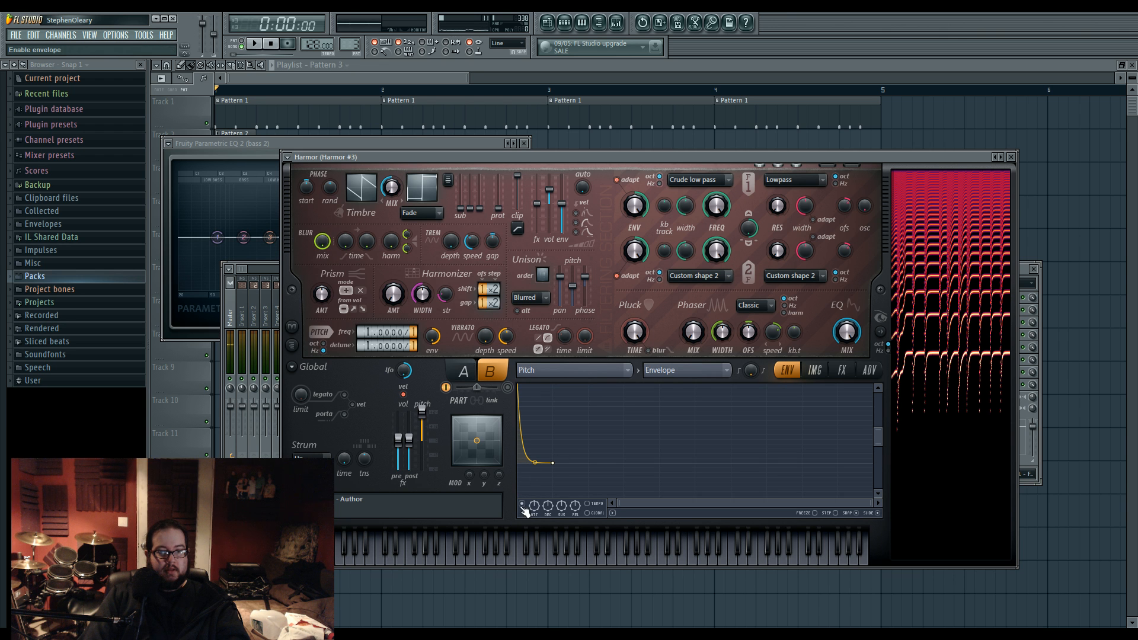
{"action": "mouse_move", "coordinate": [535, 463]}
{"action": "left_mouse_down"}
{"action": "mouse_move", "coordinate": [535, 438]}
{"action": "mouse_move", "coordinate": [535, 457]}
{"action": "left_mouse_up"}
Step: Raise the unison order and pitch spread on parts B and A, and set part A's unison type to Uniform
{"action": "left_click_drag", "start_coordinate": [543, 274], "coordinate": [573, 271]}
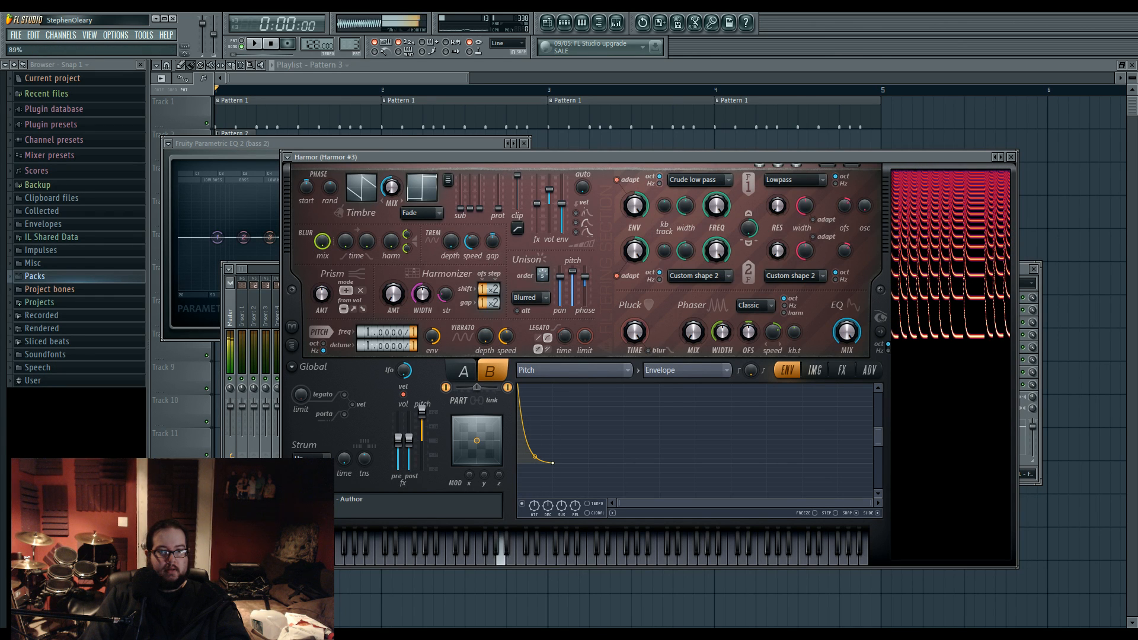
{"action": "left_click", "coordinate": [464, 372]}
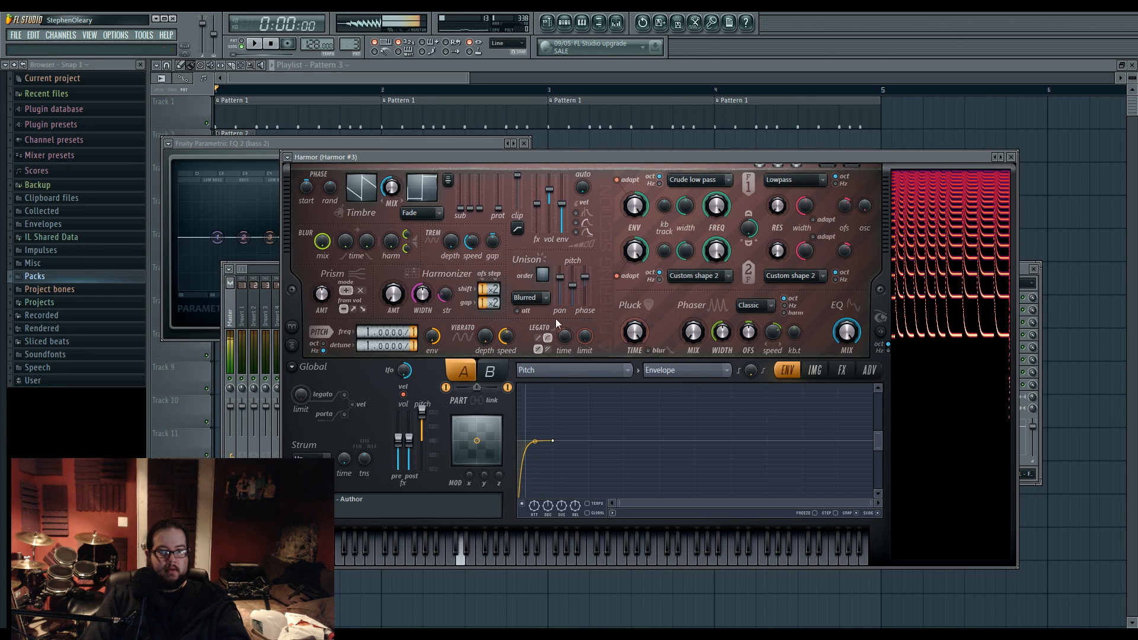
{"action": "left_click_drag", "start_coordinate": [561, 276], "coordinate": [568, 296]}
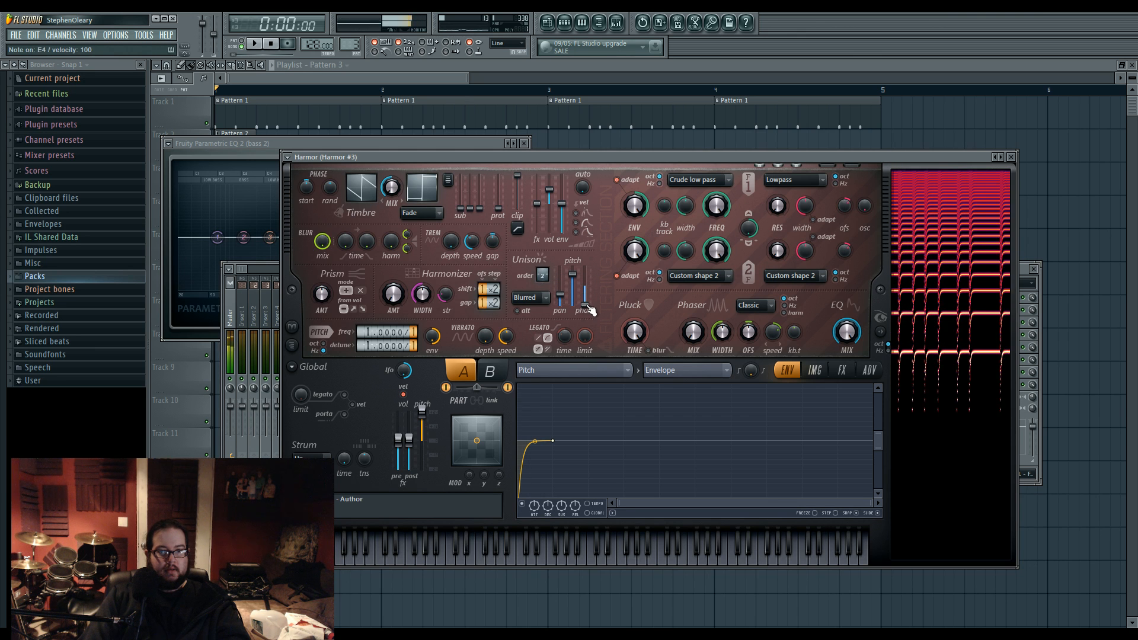
{"action": "left_click", "coordinate": [529, 297]}
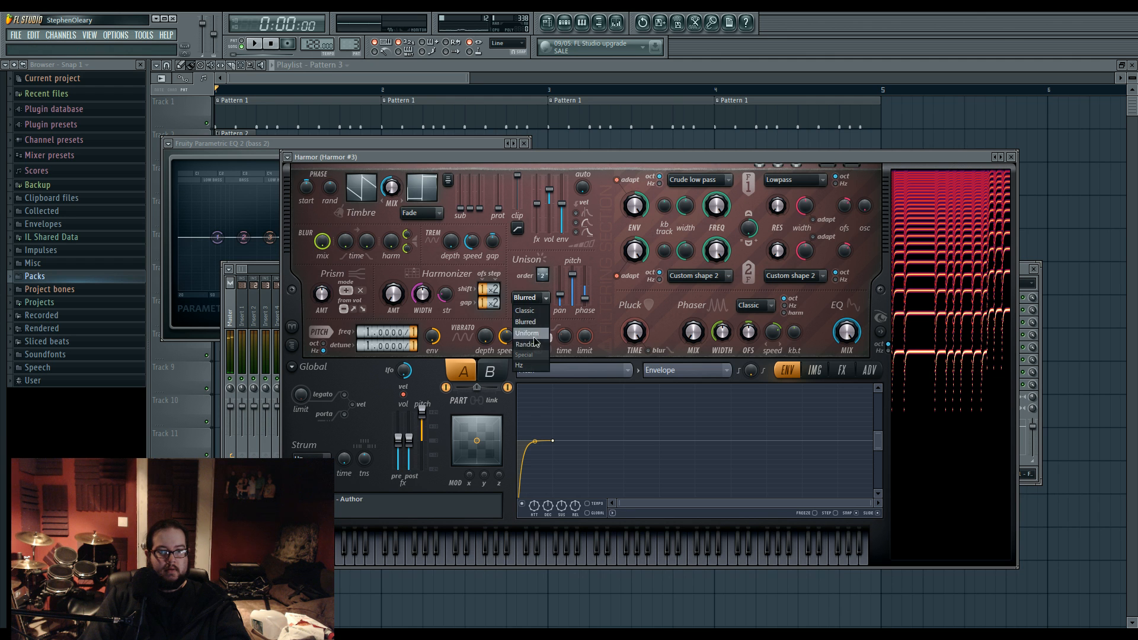
{"action": "left_click", "coordinate": [530, 310]}
Step: Set up Harmor #3's effects with Log distortion, reverb on, and Burning compression at a raised amount
{"action": "left_click", "coordinate": [842, 370]}
{"action": "left_click", "coordinate": [605, 402]}
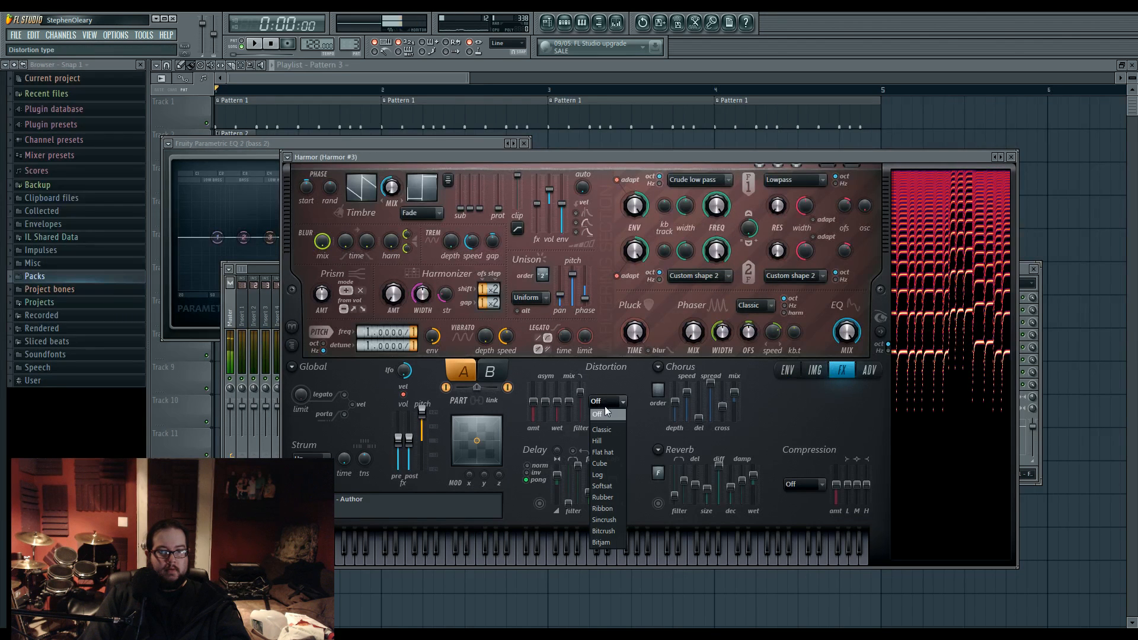
{"action": "left_click", "coordinate": [610, 475]}
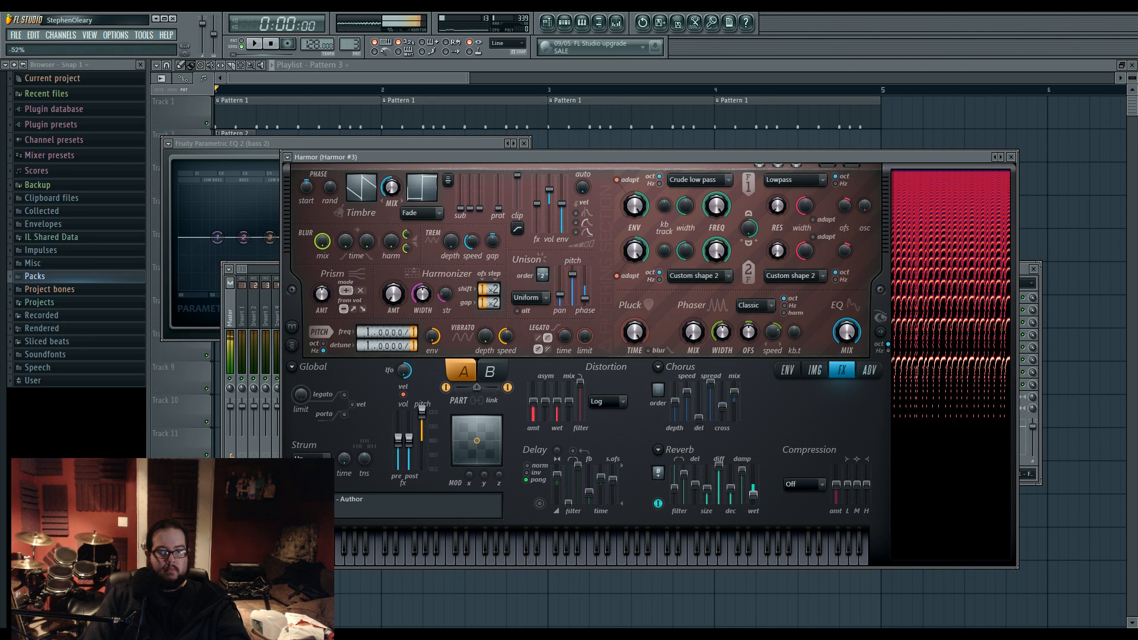
{"action": "left_click", "coordinate": [820, 485]}
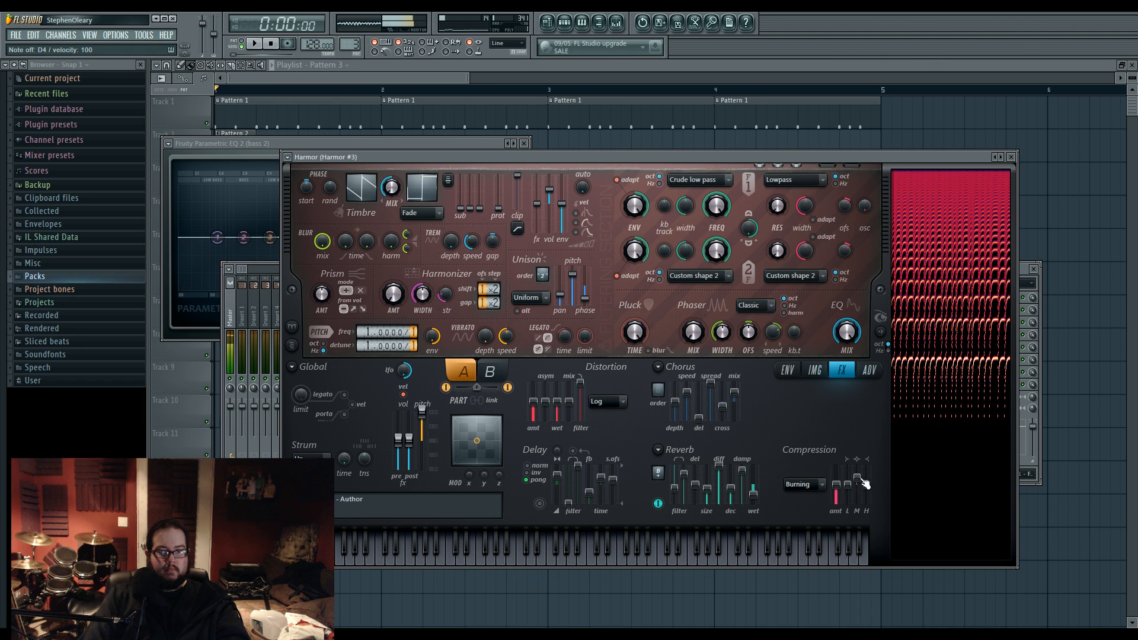
{"action": "left_click_drag", "start_coordinate": [836, 485], "coordinate": [841, 477]}
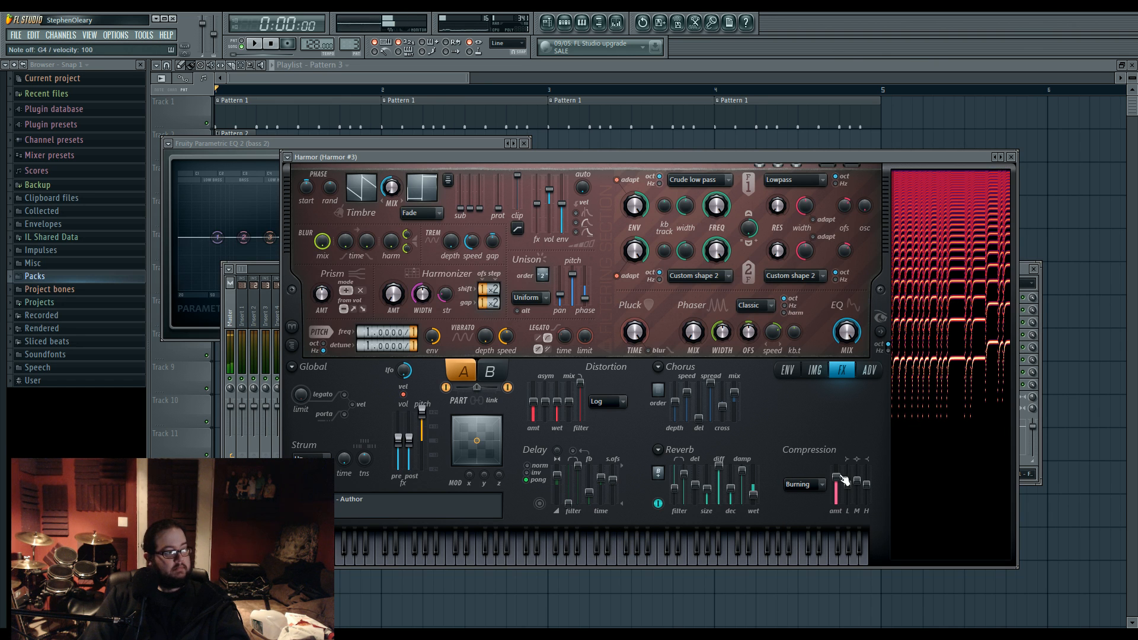
Step: Switch to Pattern 4, play the arrangement briefly, and open Harmor #3's piano roll
{"action": "key", "text": "F6"}
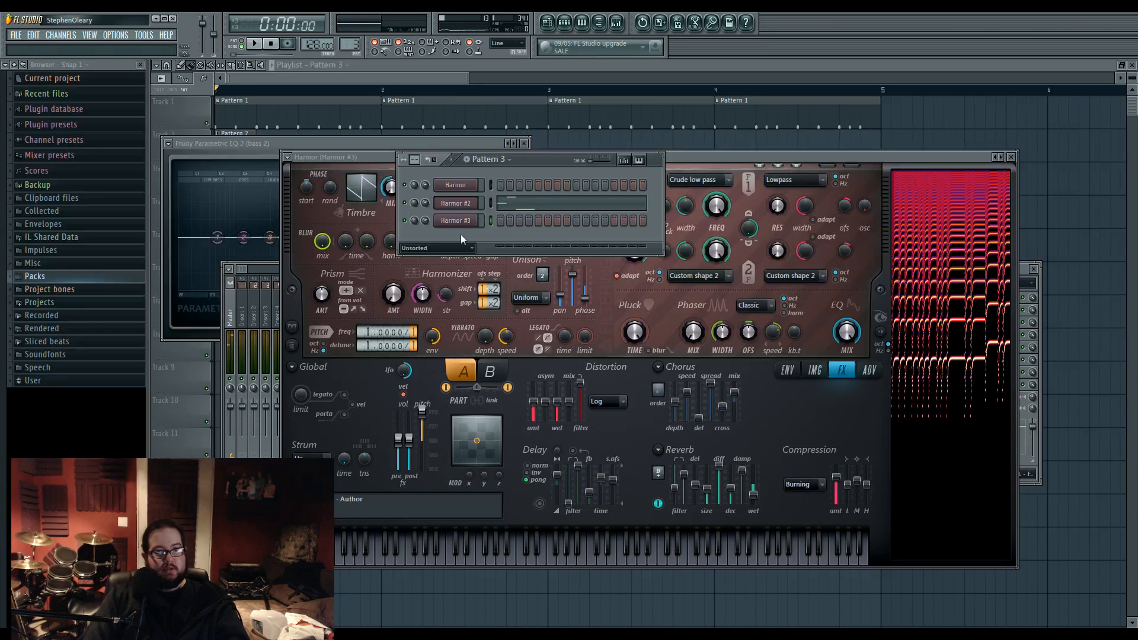
{"action": "scroll", "coordinate": [354, 44], "scroll_direction": "up", "scroll_amount": 1}
{"action": "key", "text": "space"}
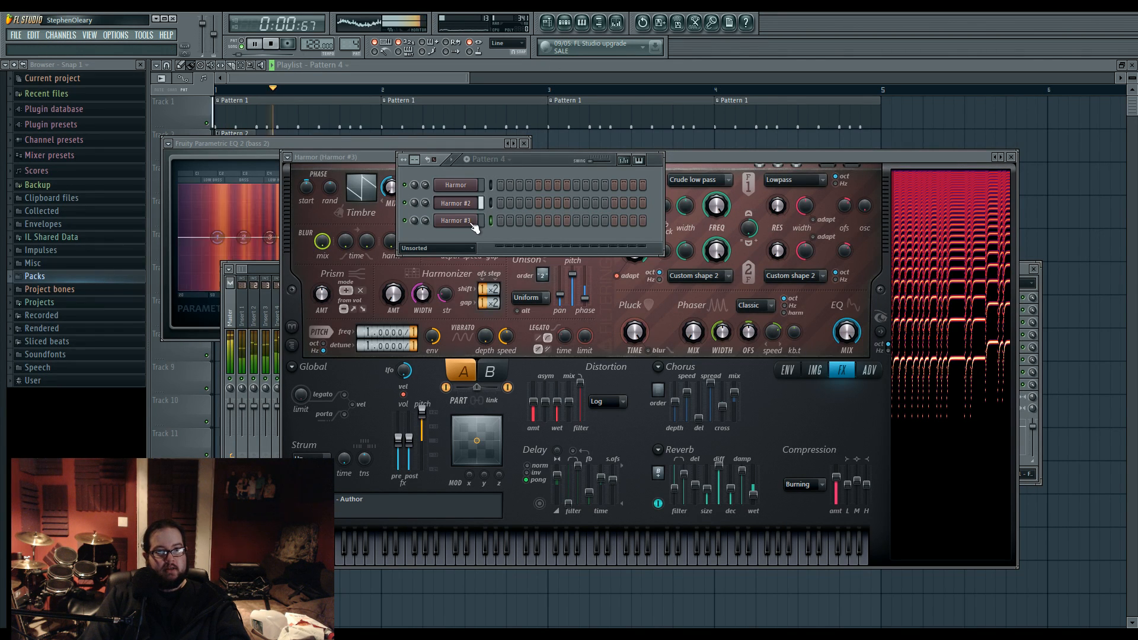
{"action": "key", "text": "space"}
{"action": "right_click", "coordinate": [475, 227]}
{"action": "left_click", "coordinate": [497, 220]}
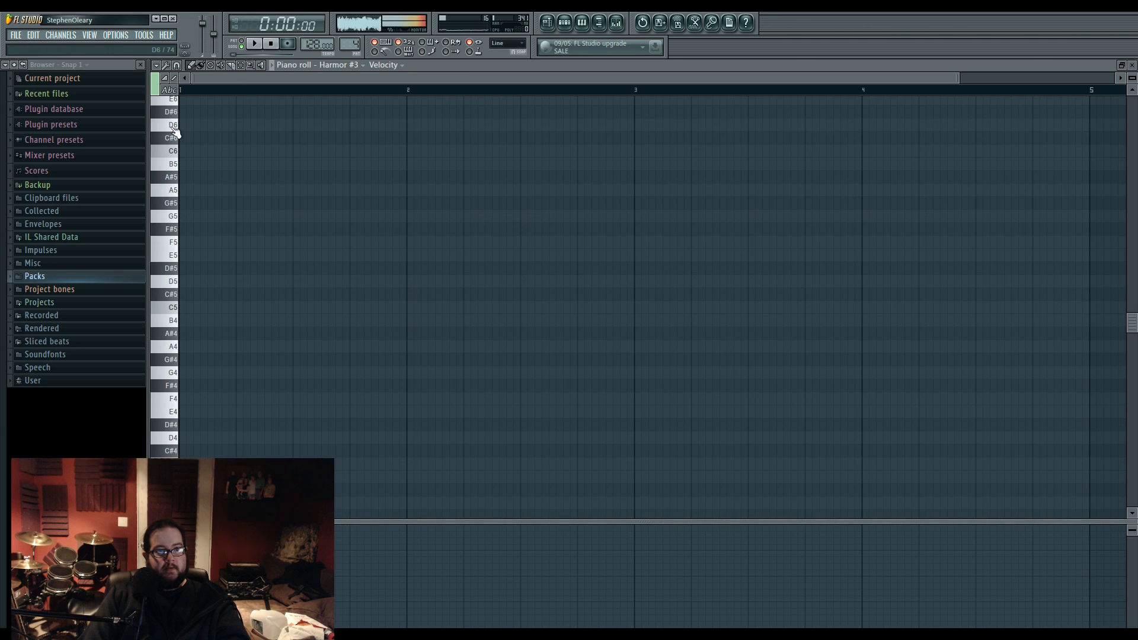
Step: Add two sixteenth D5 notes and an eighth D5 note with a D4 slide note under it in Harmor #3's first beat, and audition them
{"action": "left_click", "coordinate": [201, 281]}
{"action": "left_click", "coordinate": [215, 281]}
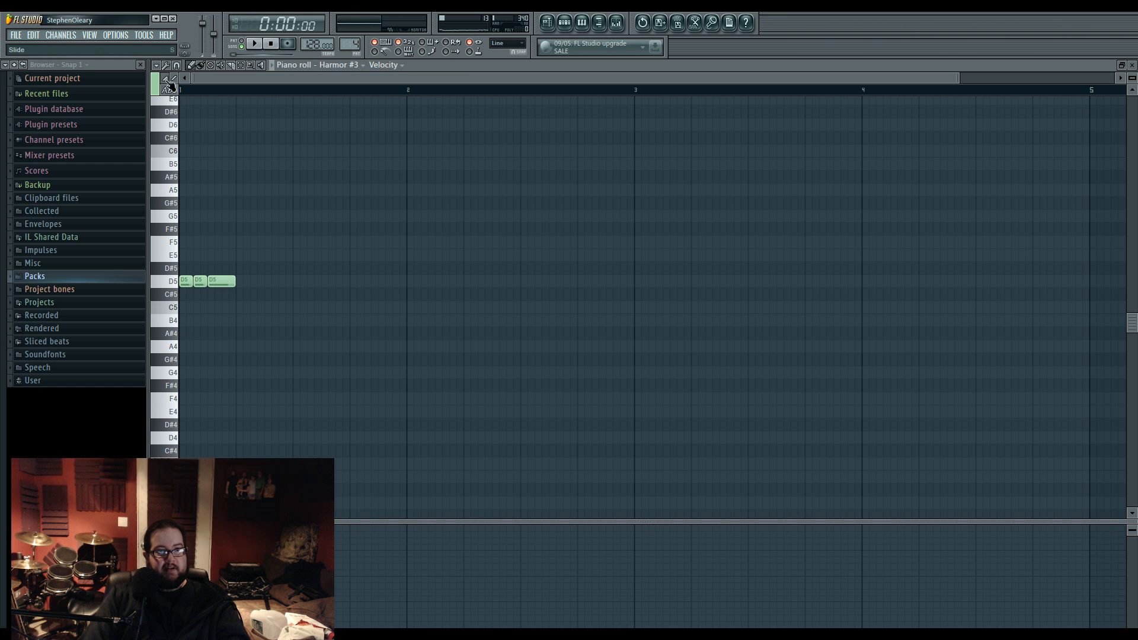
{"action": "left_click", "coordinate": [242, 43]}
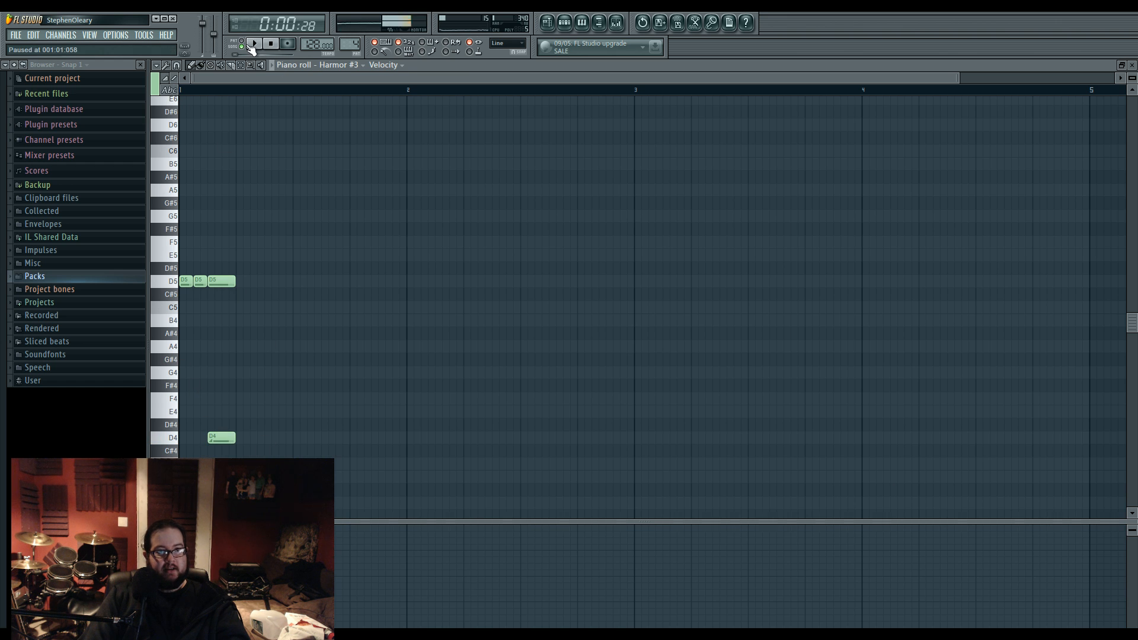
{"action": "left_click", "coordinate": [254, 46]}
{"action": "key", "text": "space"}
Step: Select all of Harmor #3's notes, shorten them together by half a step, and audition the phrase
{"action": "left_click_drag", "start_coordinate": [188, 263], "coordinate": [265, 491]}
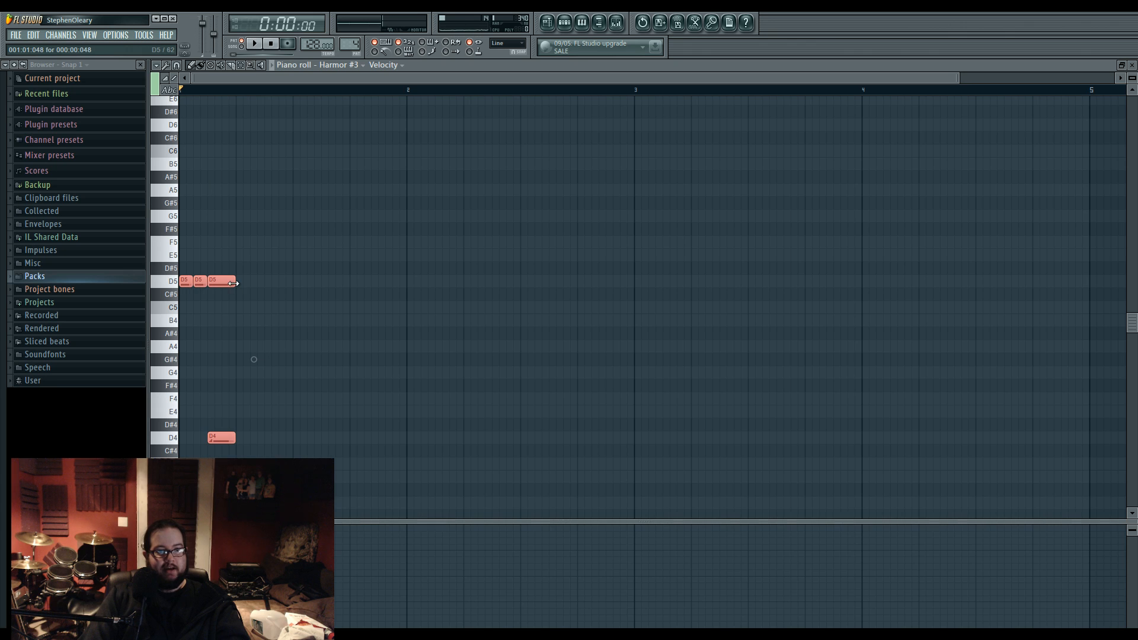
{"action": "key", "text": "space"}
{"action": "key", "text": "space"}
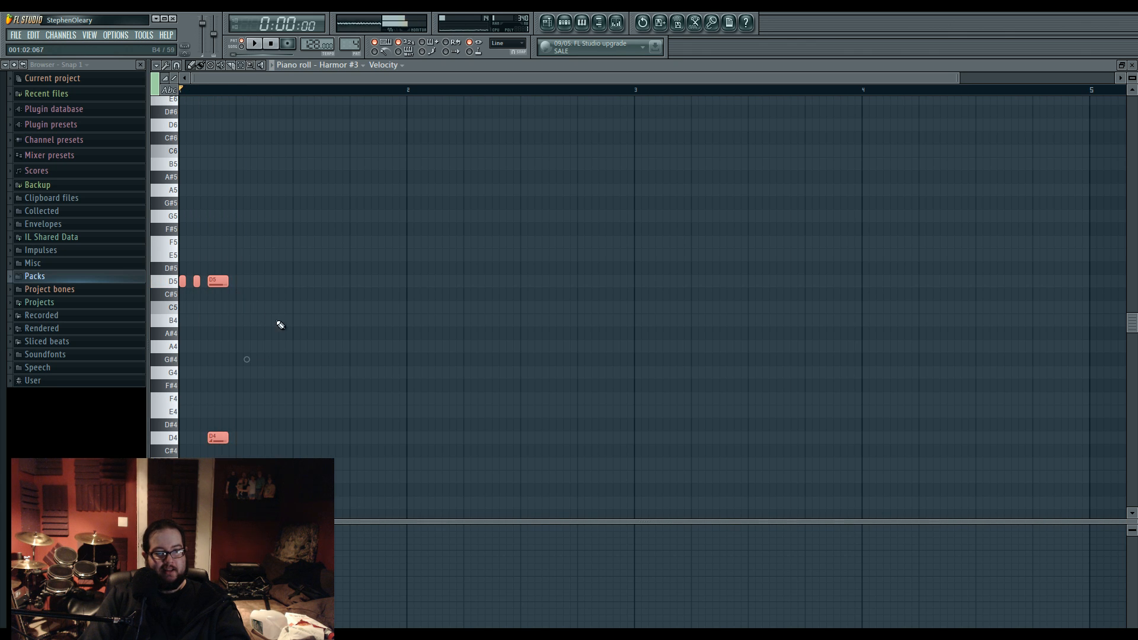
{"action": "left_click", "coordinate": [314, 322], "text": "ctrl"}
Step: Place Pattern 4 in the playlist on Track 4 at the third beat and trim the clip to one beat
{"action": "left_click", "coordinate": [547, 23]}
{"action": "left_click_drag", "start_coordinate": [300, 221], "coordinate": [330, 228]}
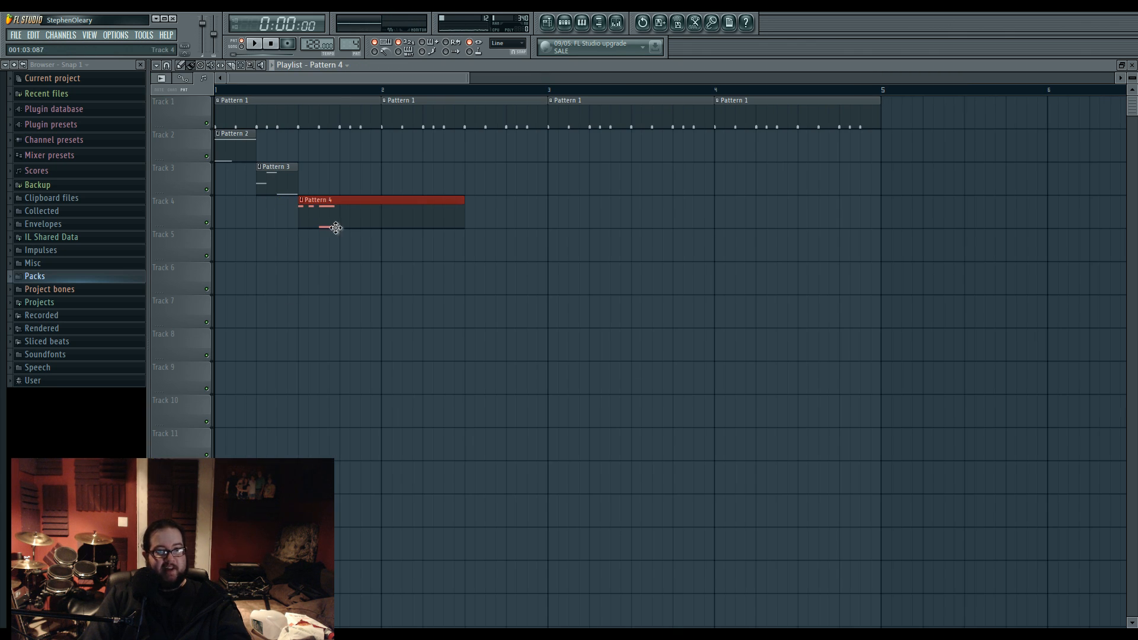
{"action": "left_click_drag", "start_coordinate": [460, 221], "coordinate": [339, 223]}
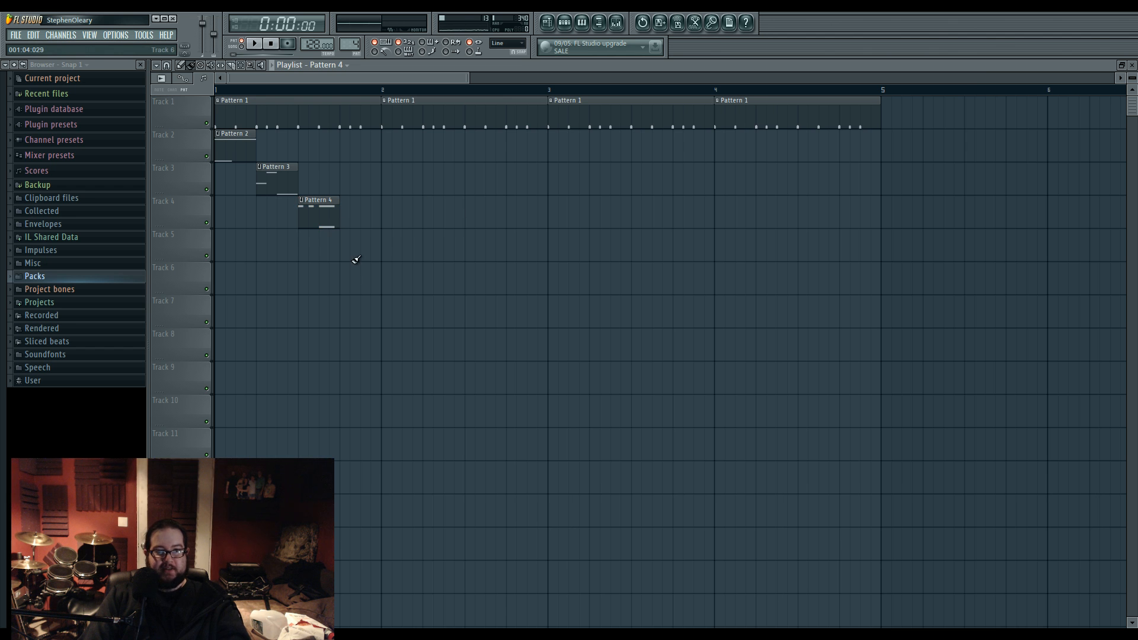
Step: Add another Pattern 3 clip on Track 3 at the third beat and make it unique
{"action": "left_click", "coordinate": [305, 179]}
{"action": "left_click", "coordinate": [305, 168]}
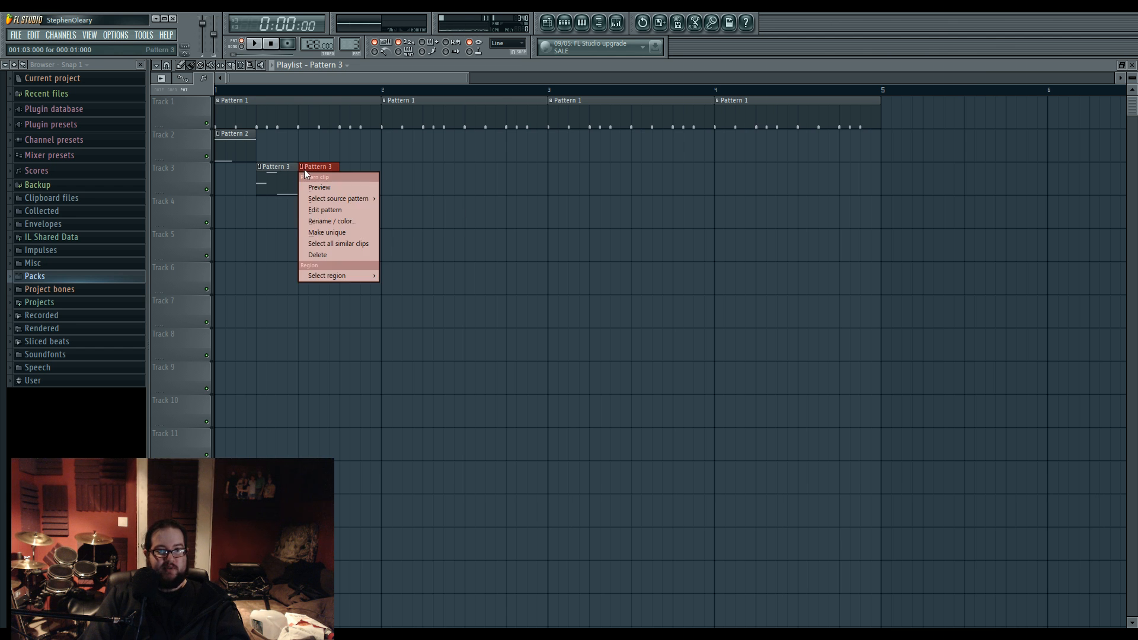
{"action": "left_click", "coordinate": [333, 232]}
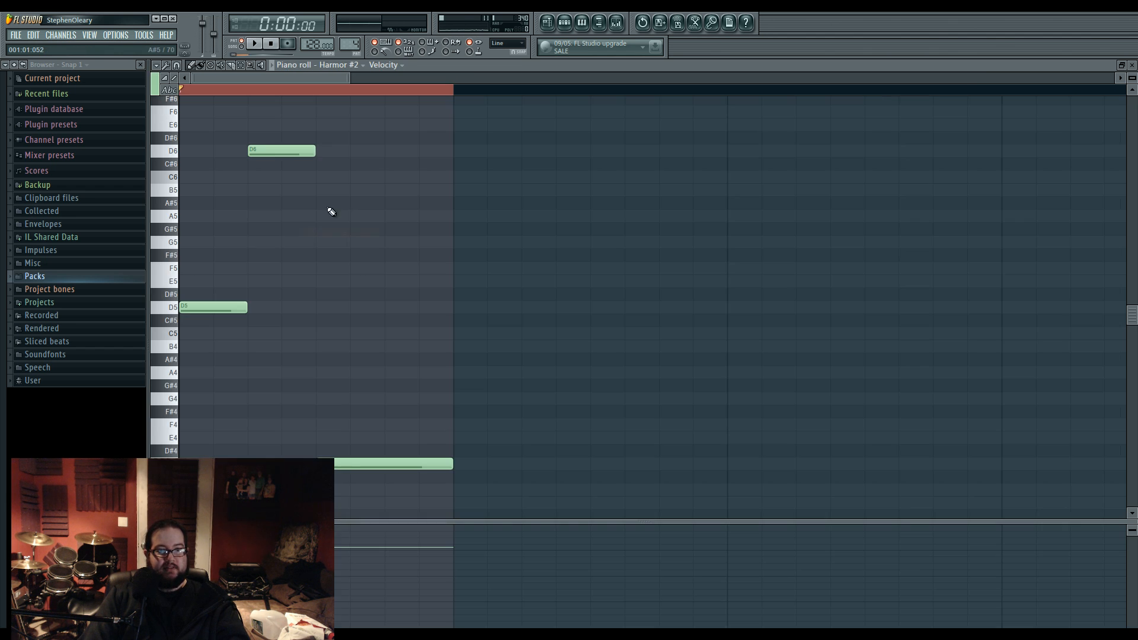
Step: In the unique Harmor #2 phrase, delete the first two notes, raise the last note to D5, add a D4 slide note, and audition the arrangement
{"action": "right_click", "coordinate": [223, 310]}
{"action": "right_click", "coordinate": [301, 149]}
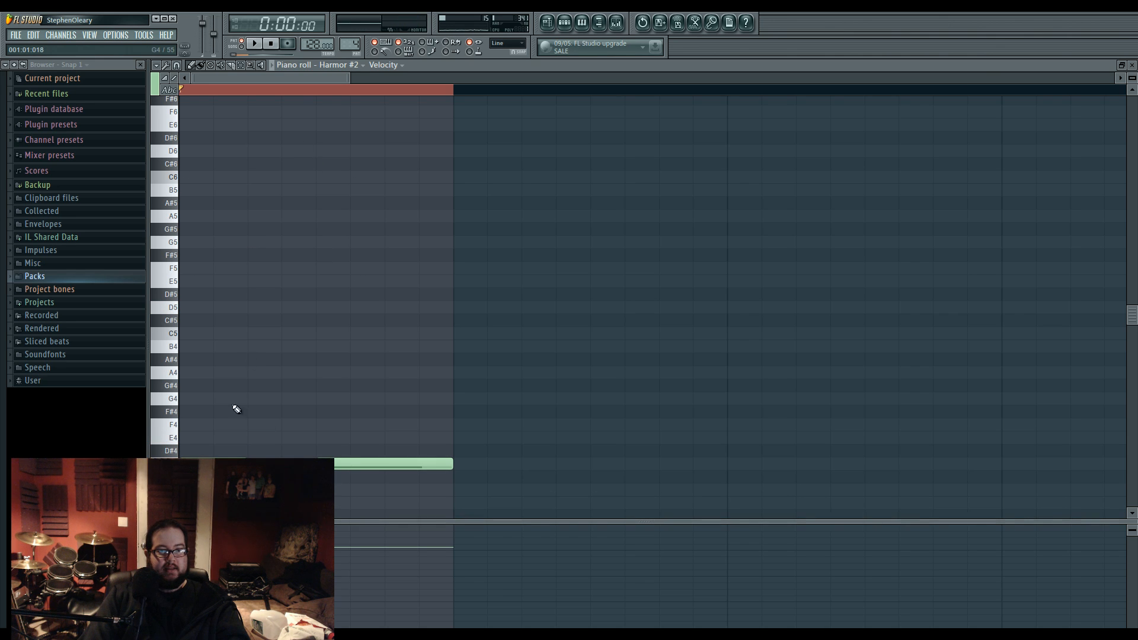
{"action": "left_click_drag", "start_coordinate": [343, 462], "coordinate": [330, 307]}
{"action": "left_click", "coordinate": [327, 450]}
{"action": "key", "text": "space"}
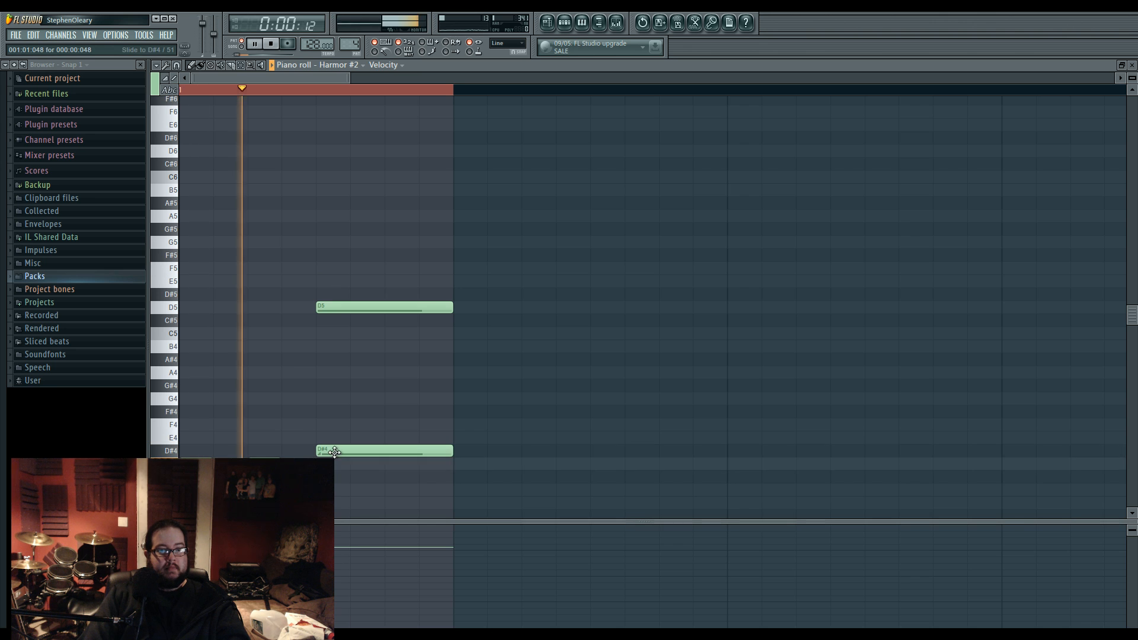
{"action": "left_click_drag", "start_coordinate": [333, 451], "coordinate": [337, 466]}
{"action": "scroll", "coordinate": [498, 271], "scroll_direction": "down", "scroll_amount": 2}
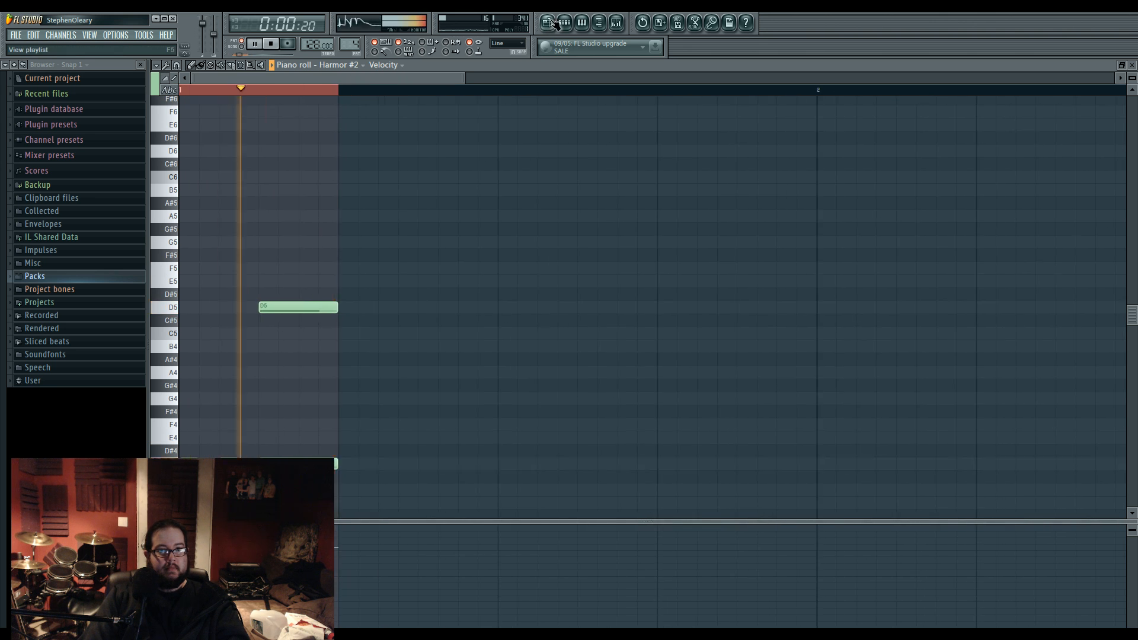
{"action": "key", "text": "F5"}
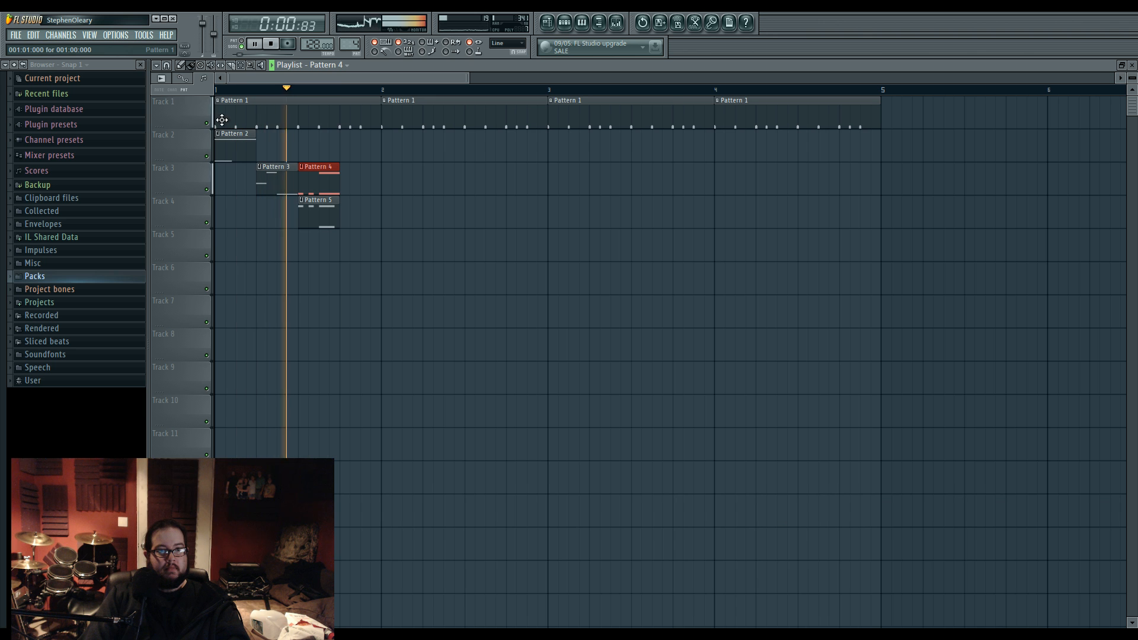
{"action": "key", "text": "space"}
Step: Check Harmor #2's mixer track, assign Harmor #3 to mixer insert 22, and name that insert doop
{"action": "left_click", "coordinate": [564, 23]}
{"action": "left_click", "coordinate": [456, 203]}
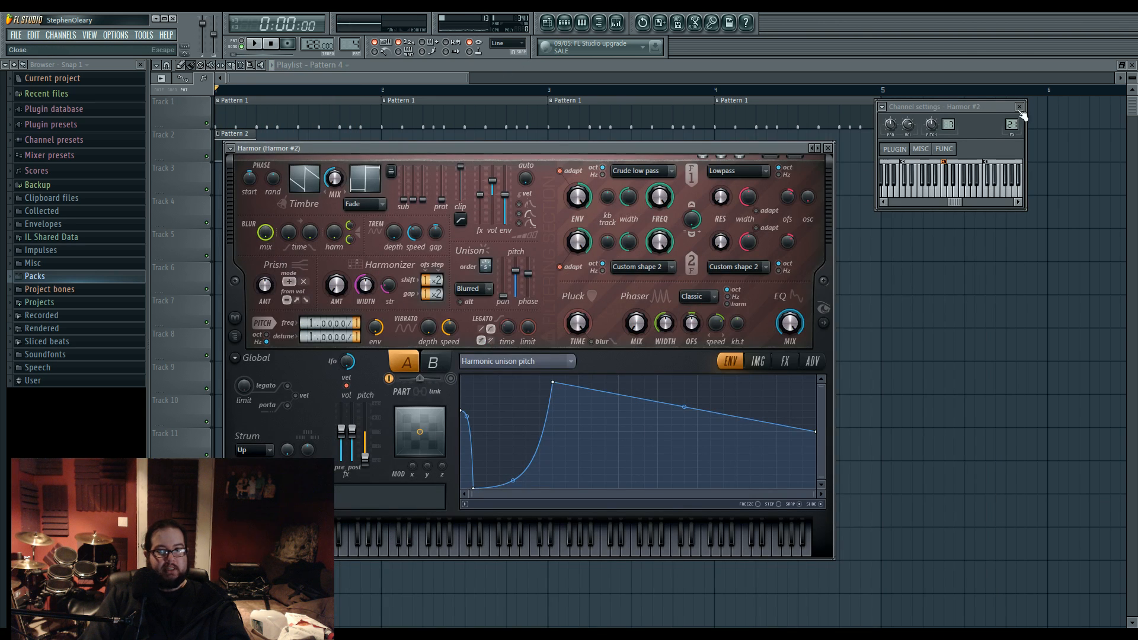
{"action": "double_click", "coordinate": [1012, 125]}
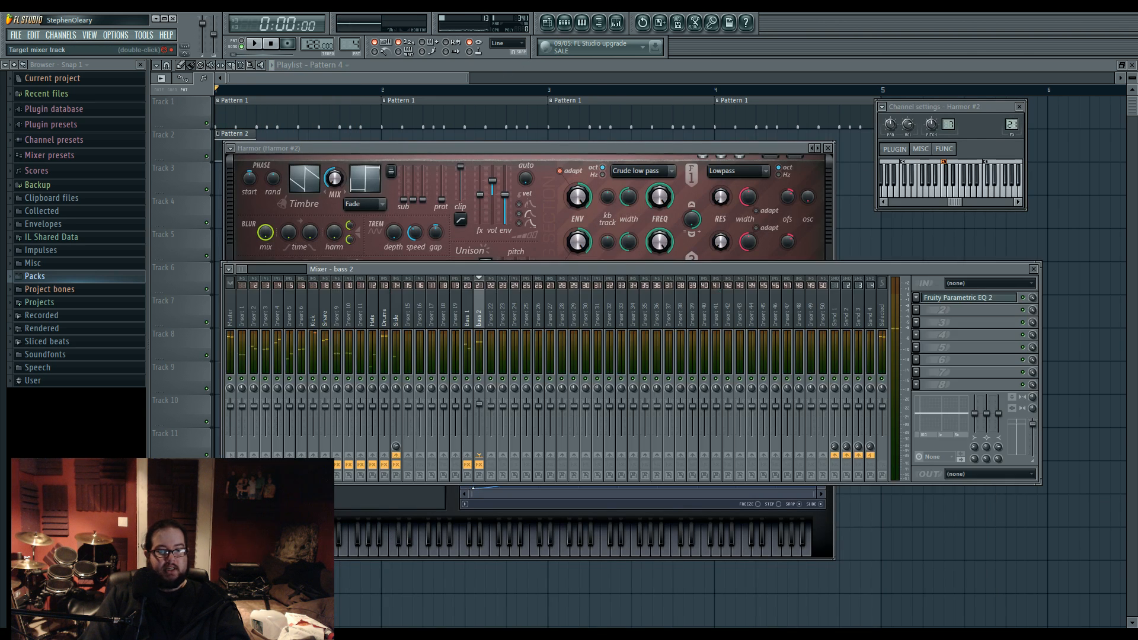
{"action": "key", "text": "space"}
{"action": "left_click", "coordinate": [565, 22]}
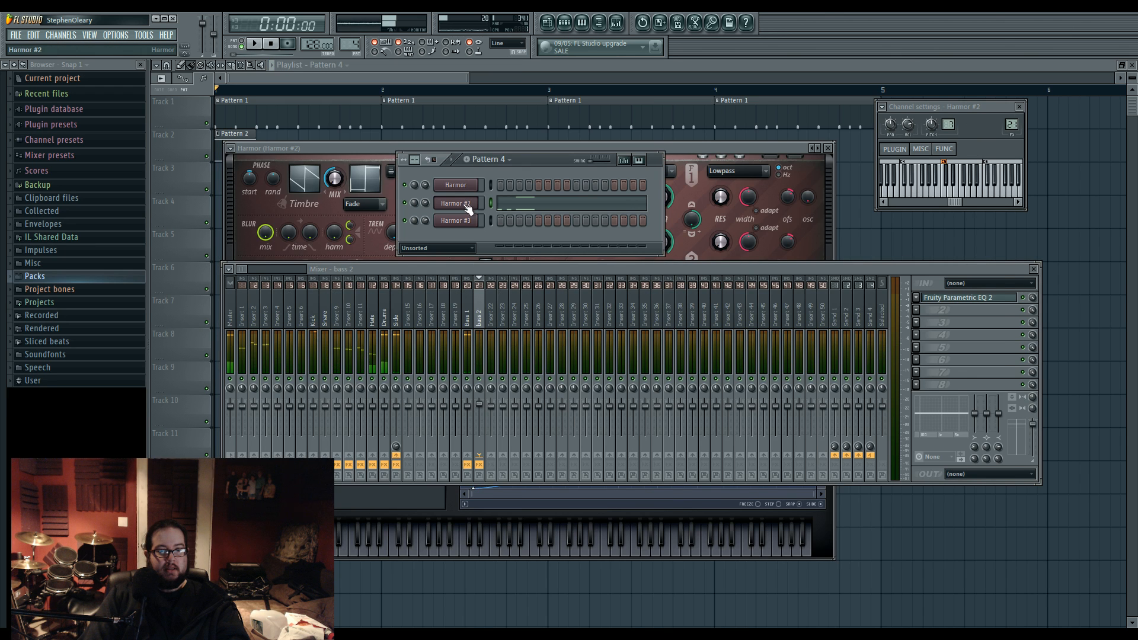
{"action": "left_click", "coordinate": [466, 221]}
{"action": "left_click_drag", "start_coordinate": [1012, 124], "coordinate": [1012, 72]}
{"action": "key", "text": "F2"}
{"action": "type", "text": "doo"}
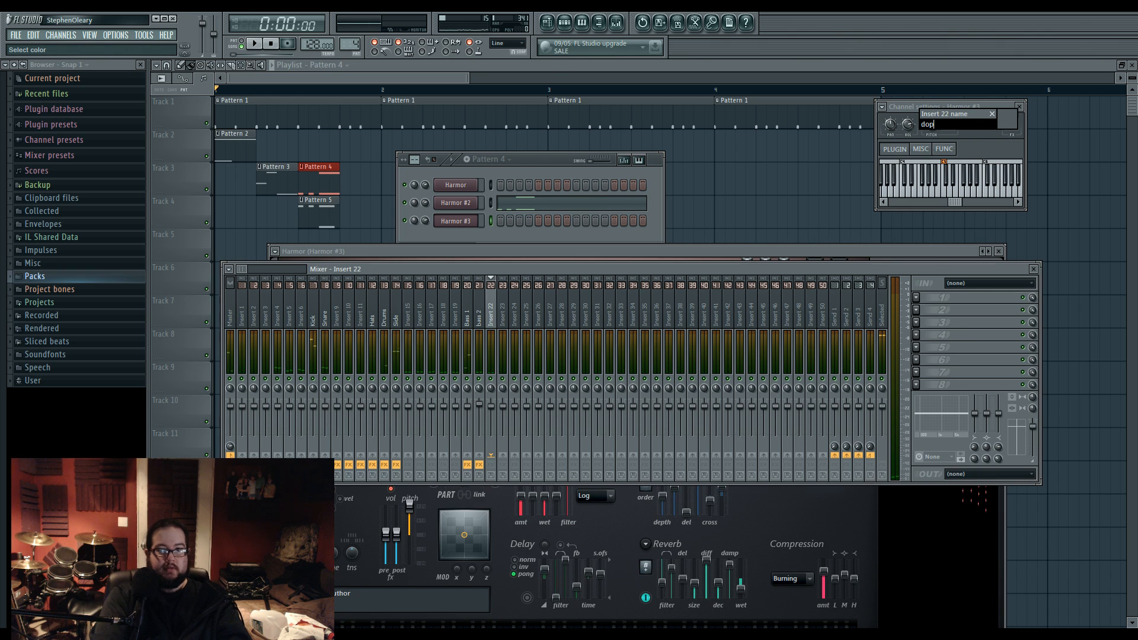
{"action": "type", "text": "p"}
{"action": "key", "text": "Return"}
Step: Route the doop mixer track only to the Side track and close the open windows
{"action": "right_click", "coordinate": [397, 456]}
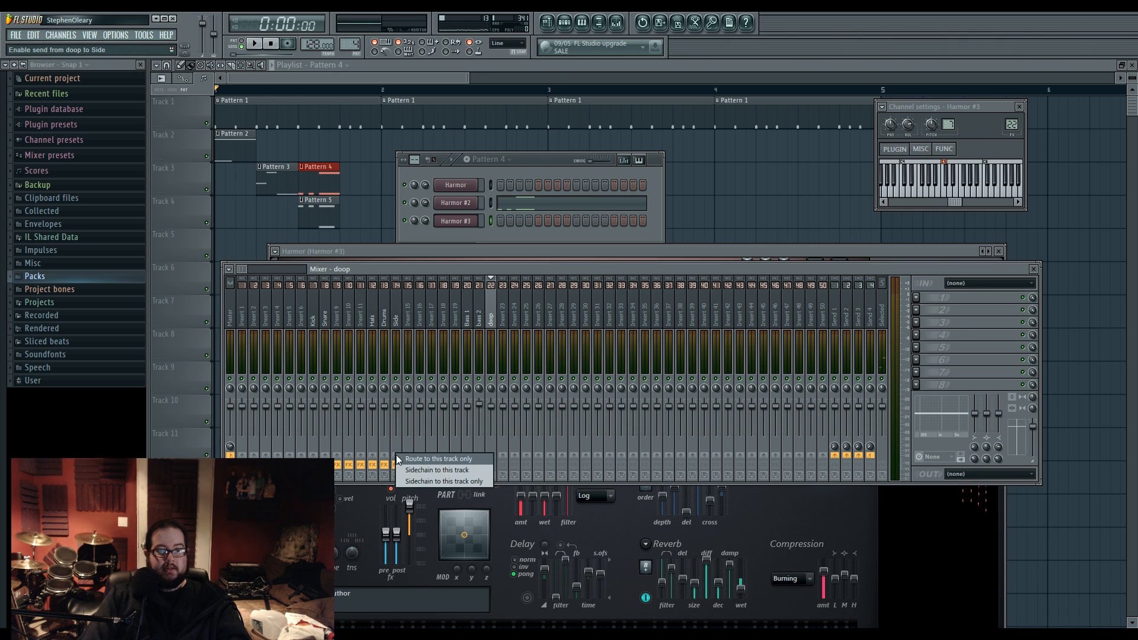
{"action": "left_click", "coordinate": [399, 459]}
{"action": "key", "text": "F12"}
Step: Add another Pattern 2 clip on Track 2 at the fourth beat and make it unique
{"action": "left_click", "coordinate": [350, 142]}
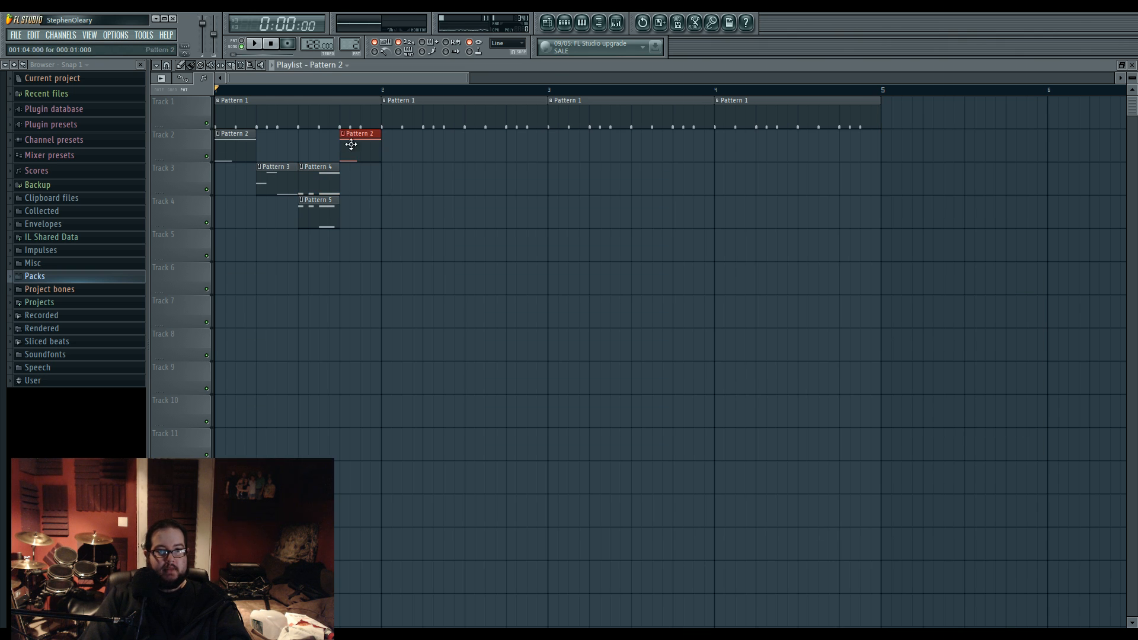
{"action": "right_click", "coordinate": [348, 142]}
{"action": "left_click", "coordinate": [394, 200]}
Step: In the unique Harmor phrase, lower the D6 note to D4 and add a sixteenth-long D5 slide note on the second step during playback
{"action": "double_click", "coordinate": [379, 157]}
{"action": "left_click", "coordinate": [256, 44]}
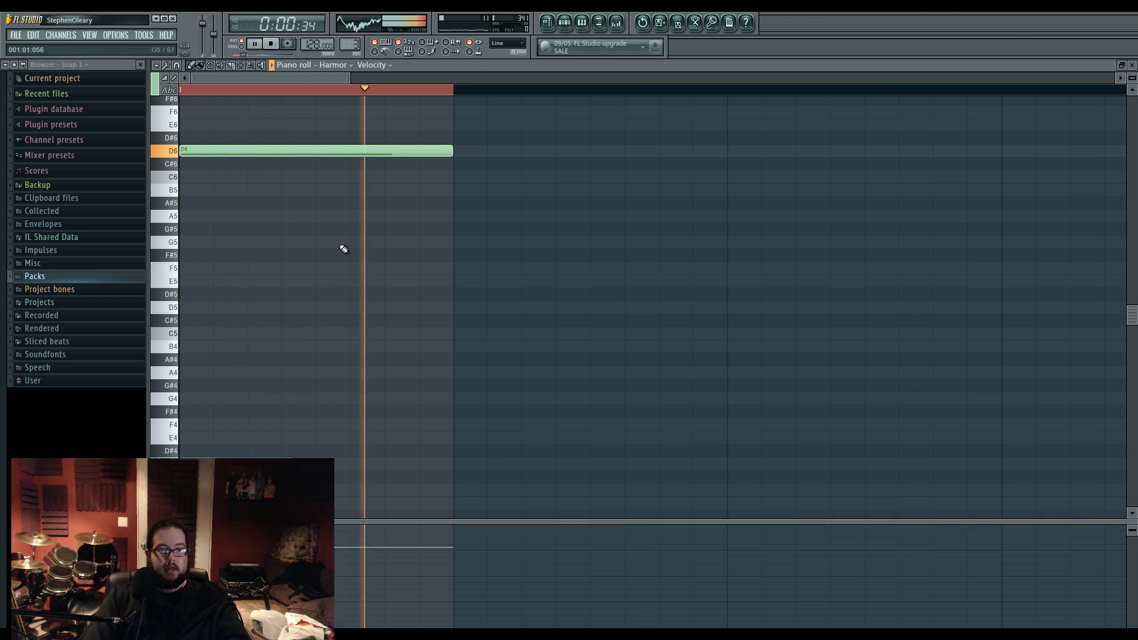
{"action": "left_click_drag", "start_coordinate": [216, 153], "coordinate": [166, 456]}
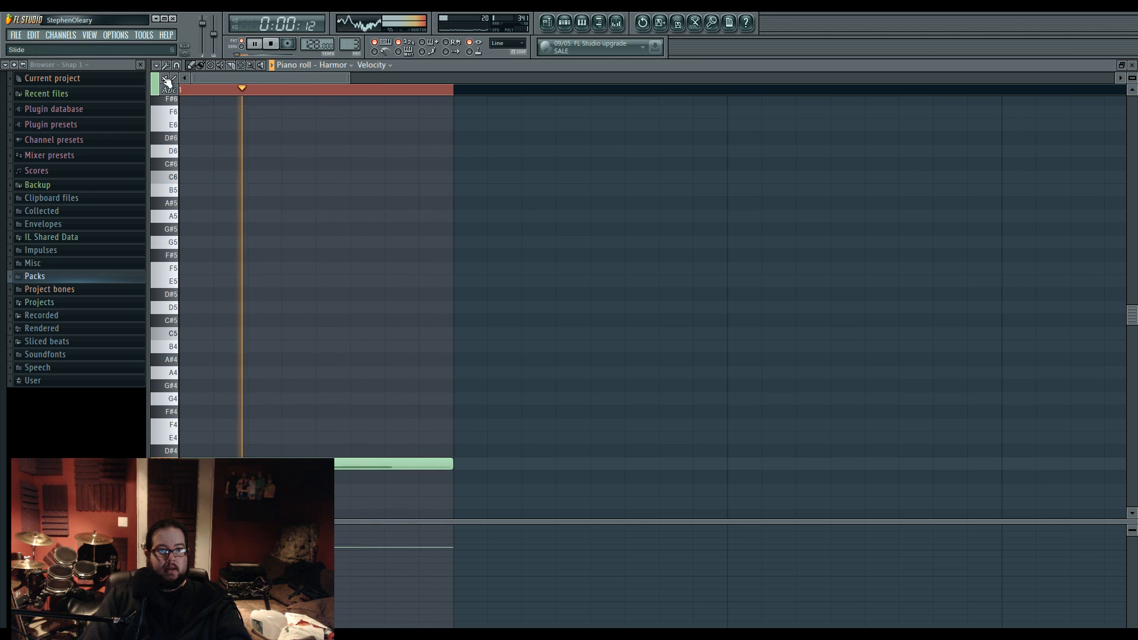
{"action": "left_click", "coordinate": [254, 230]}
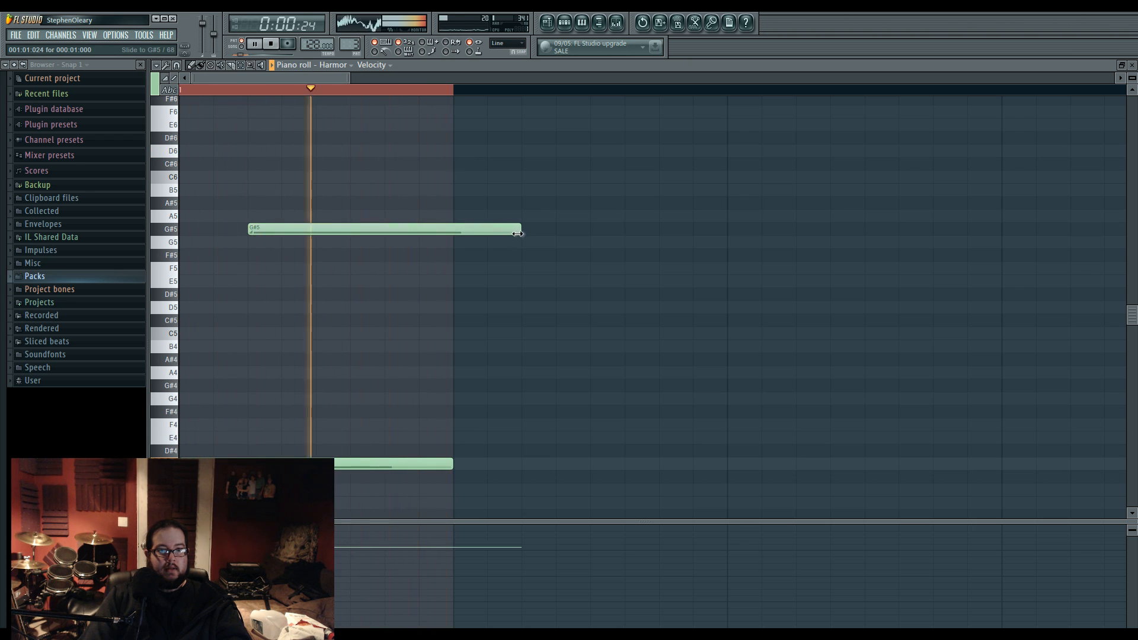
{"action": "left_click_drag", "start_coordinate": [518, 231], "coordinate": [279, 309]}
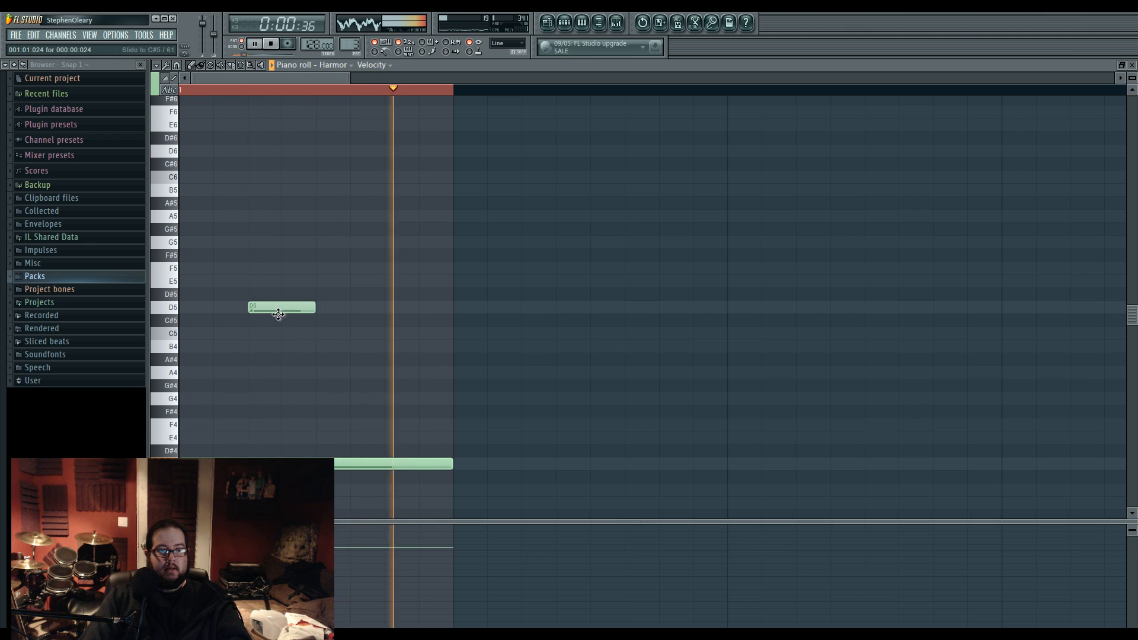
{"action": "key", "text": "F5"}
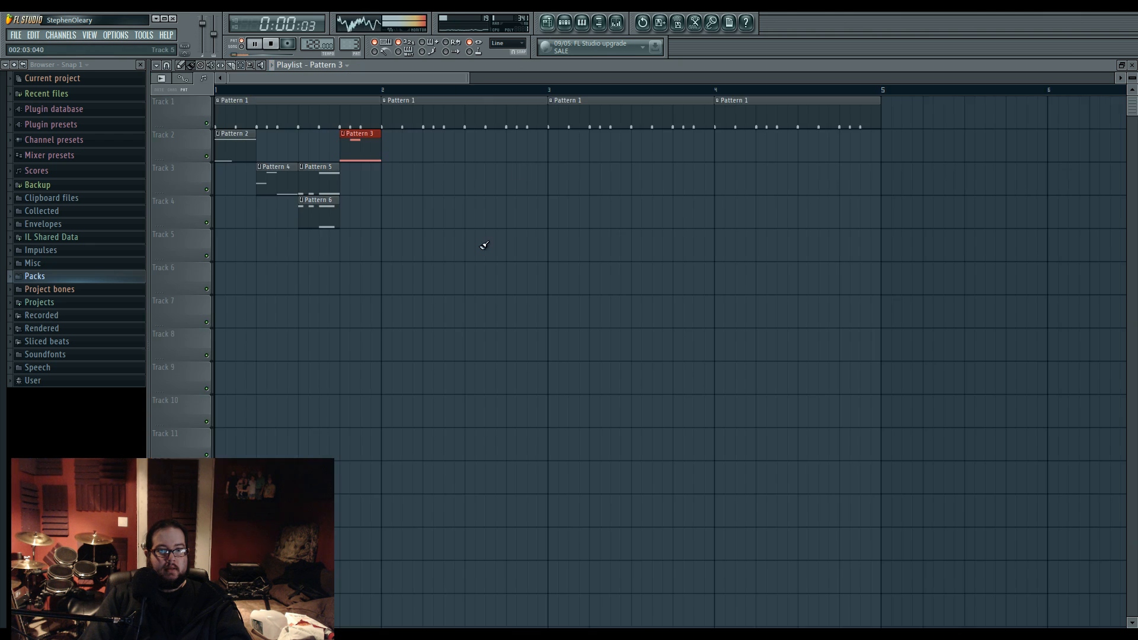
Step: Lower that phrase's slide note to F4 and move its playlist clip down to Track 5
{"action": "double_click", "coordinate": [360, 157]}
{"action": "left_click_drag", "start_coordinate": [278, 308], "coordinate": [257, 422]}
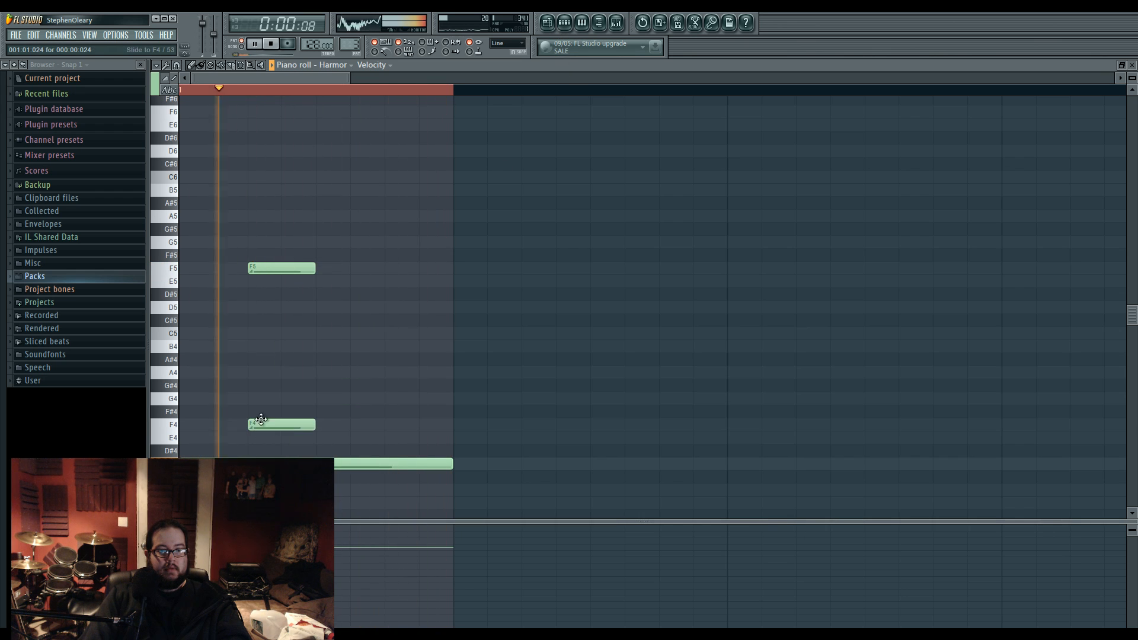
{"action": "key", "text": "F5"}
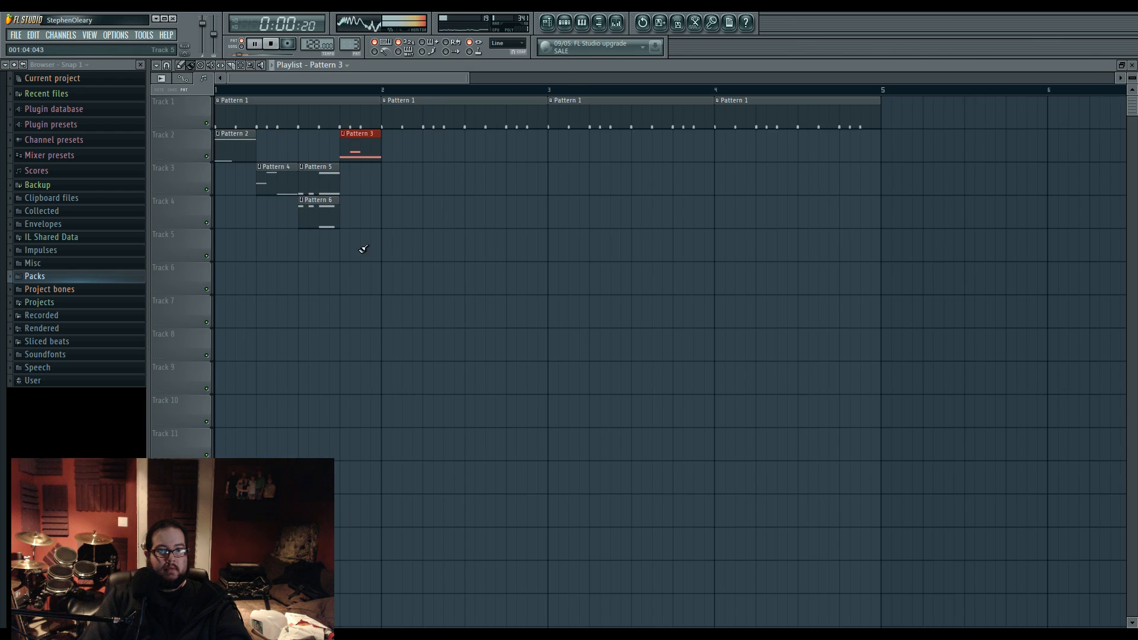
{"action": "left_click_drag", "start_coordinate": [371, 167], "coordinate": [360, 246]}
{"action": "key", "text": "space"}
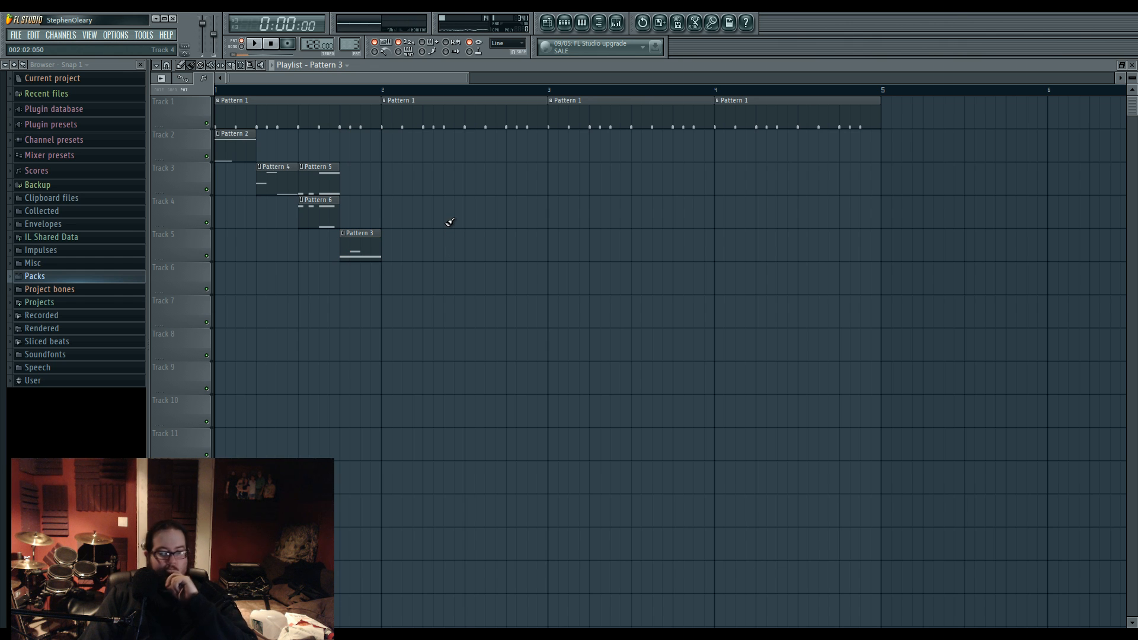
Step: Add a Sytrus channel to the project and create a new empty Pattern 7
{"action": "left_click", "coordinate": [566, 26]}
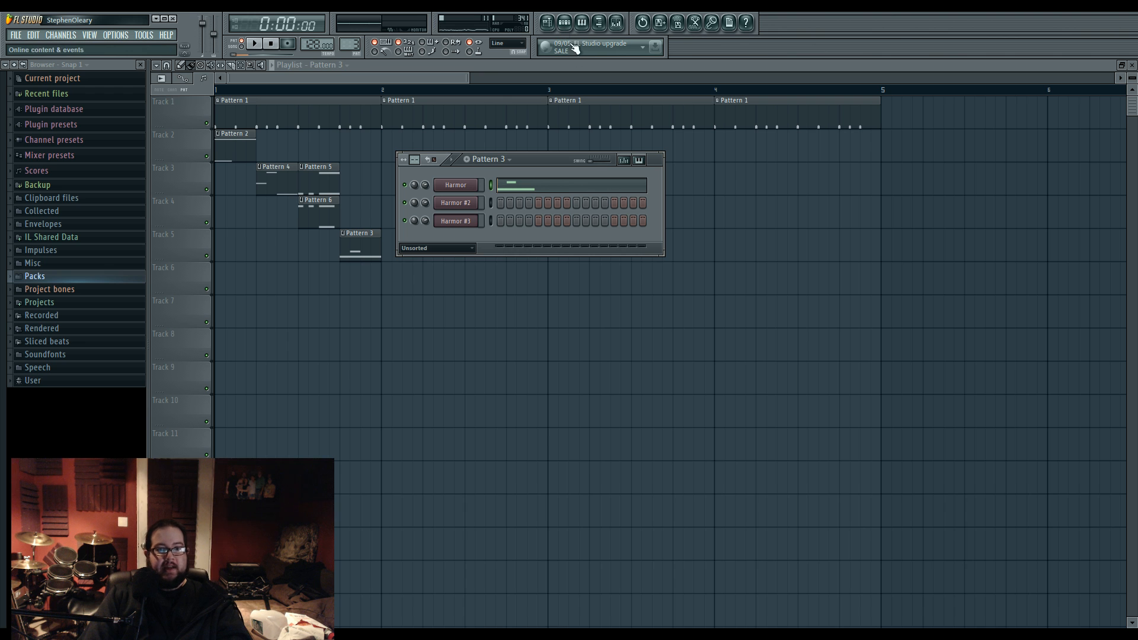
{"action": "left_click", "coordinate": [73, 37]}
{"action": "mouse_move", "coordinate": [107, 47]}
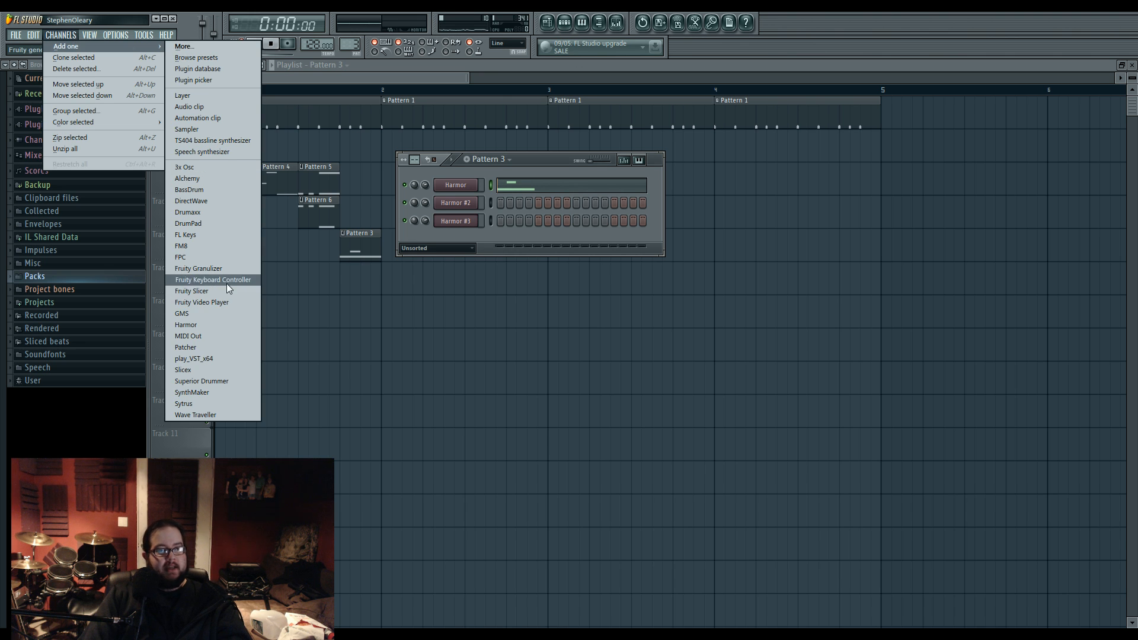
{"action": "left_click", "coordinate": [243, 406]}
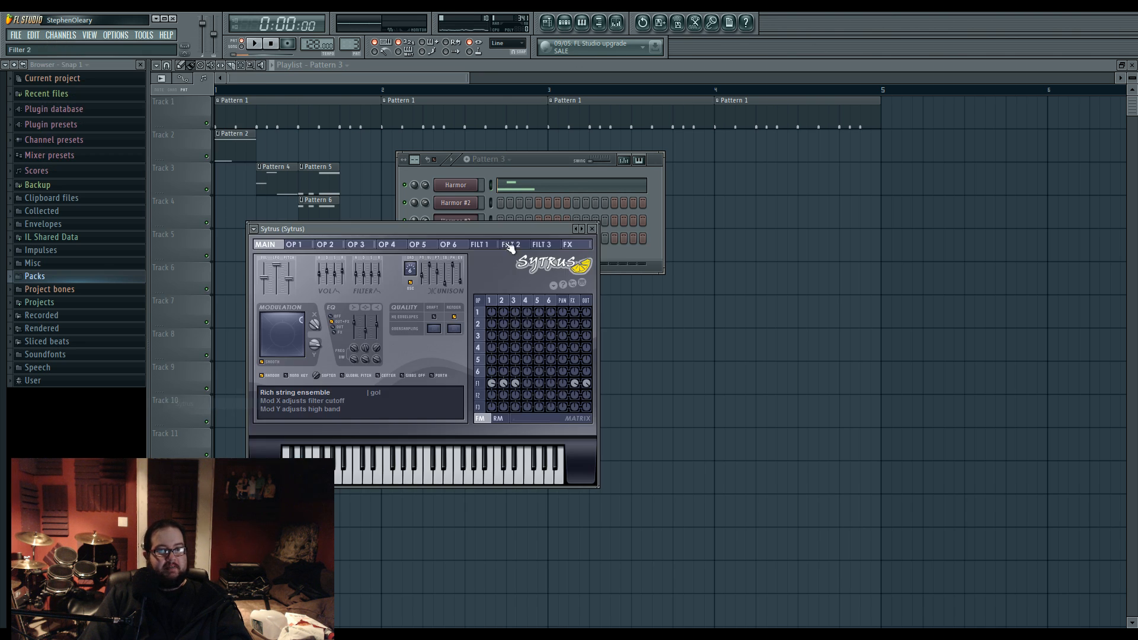
{"action": "right_click", "coordinate": [356, 43]}
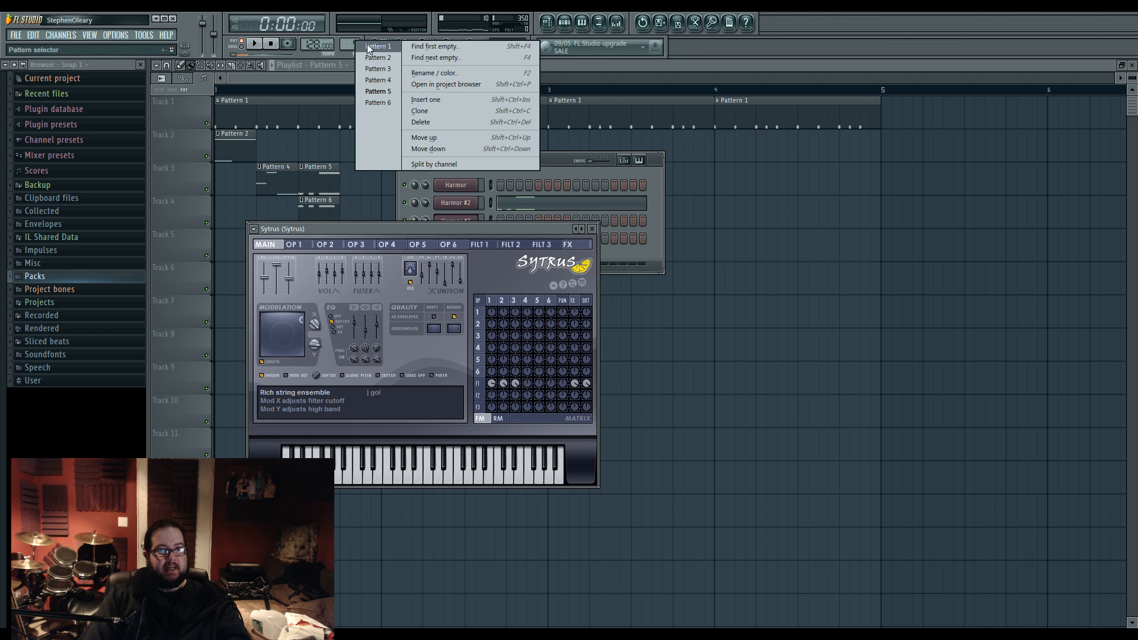
{"action": "left_click", "coordinate": [410, 47]}
{"action": "left_click", "coordinate": [430, 34]}
Step: Load the Default preset in Sytrus
{"action": "left_click_drag", "start_coordinate": [491, 229], "coordinate": [526, 240]}
{"action": "left_click", "coordinate": [288, 240]}
{"action": "mouse_move", "coordinate": [312, 271]}
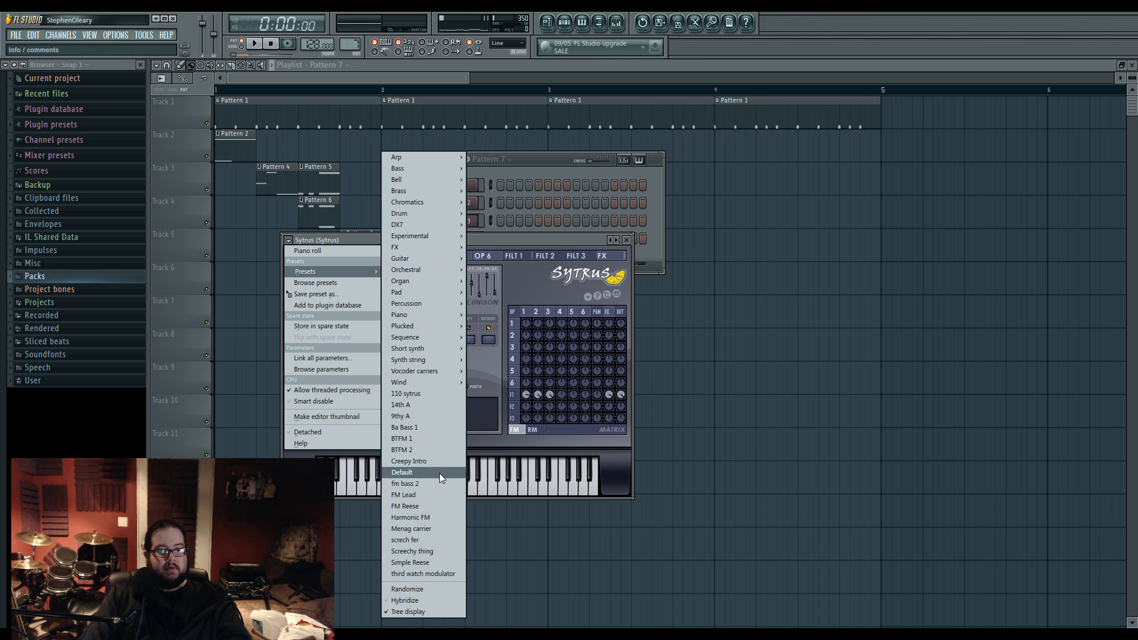
{"action": "left_click", "coordinate": [440, 473]}
Step: Route operator 2 into operator 1 as a frequency modulator and shape operator 2 into a triangle wave
{"action": "left_click", "coordinate": [536, 312]}
{"action": "left_click", "coordinate": [526, 313]}
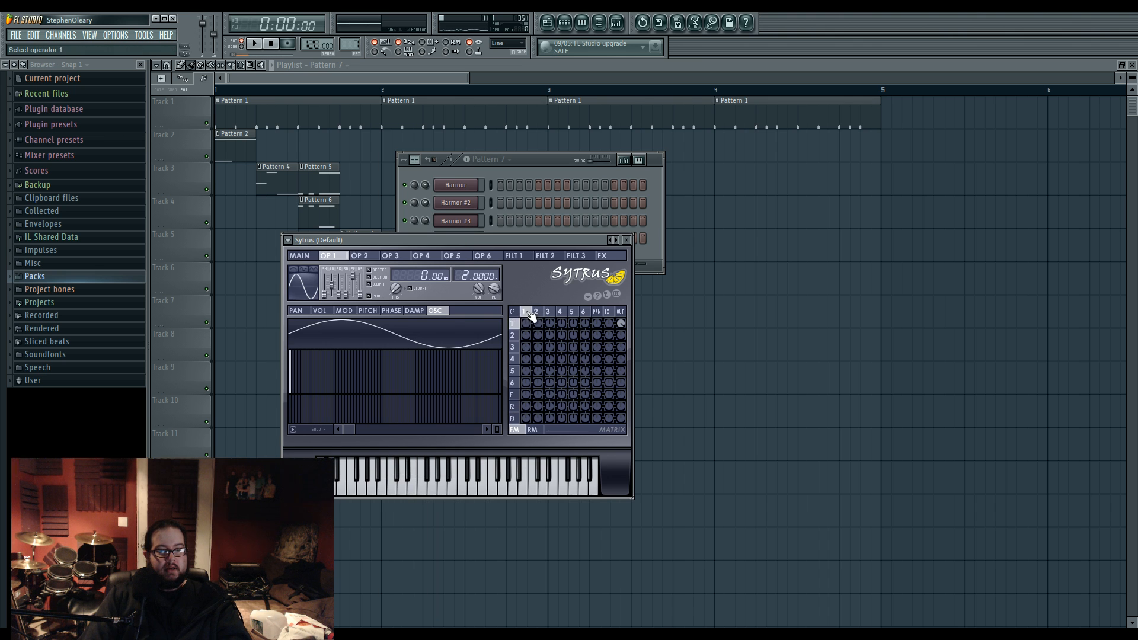
{"action": "left_click", "coordinate": [536, 313]}
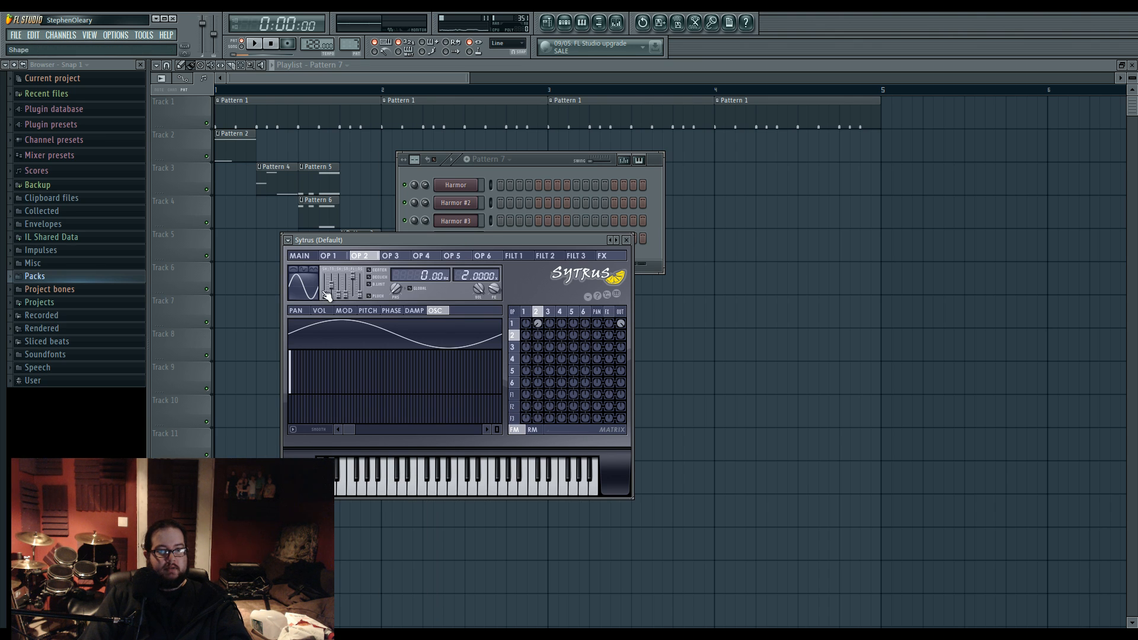
{"action": "left_click_drag", "start_coordinate": [327, 295], "coordinate": [327, 288]}
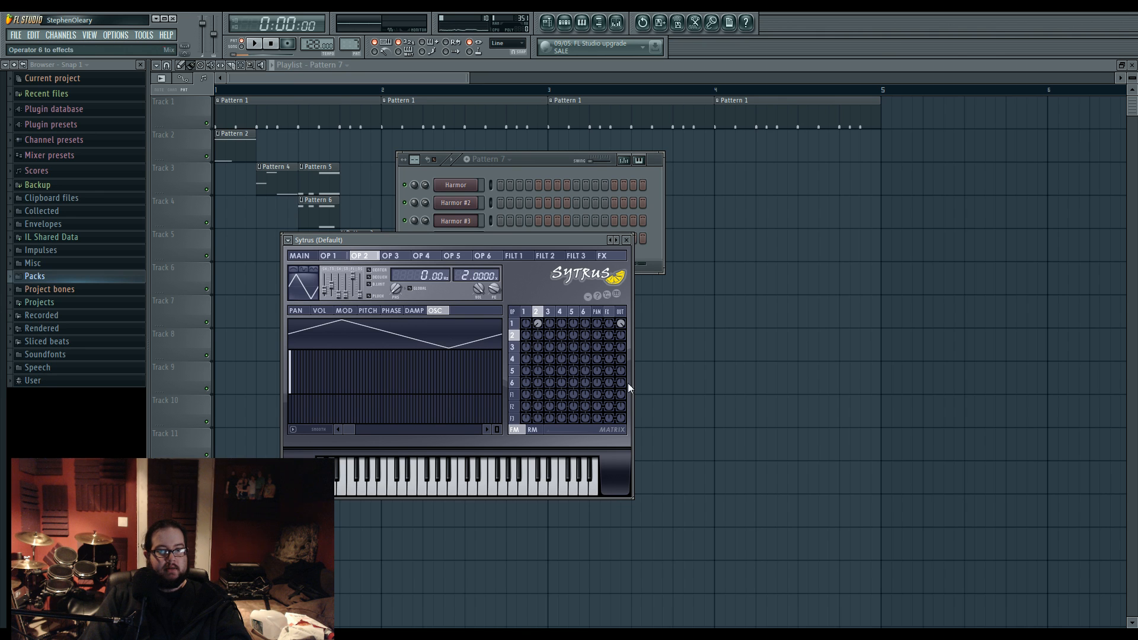
Step: Shape operator 3 into a triangle wave with frequency ratio 32, and shift its harmonic content from the first to the second harmonic
{"action": "left_click", "coordinate": [548, 312]}
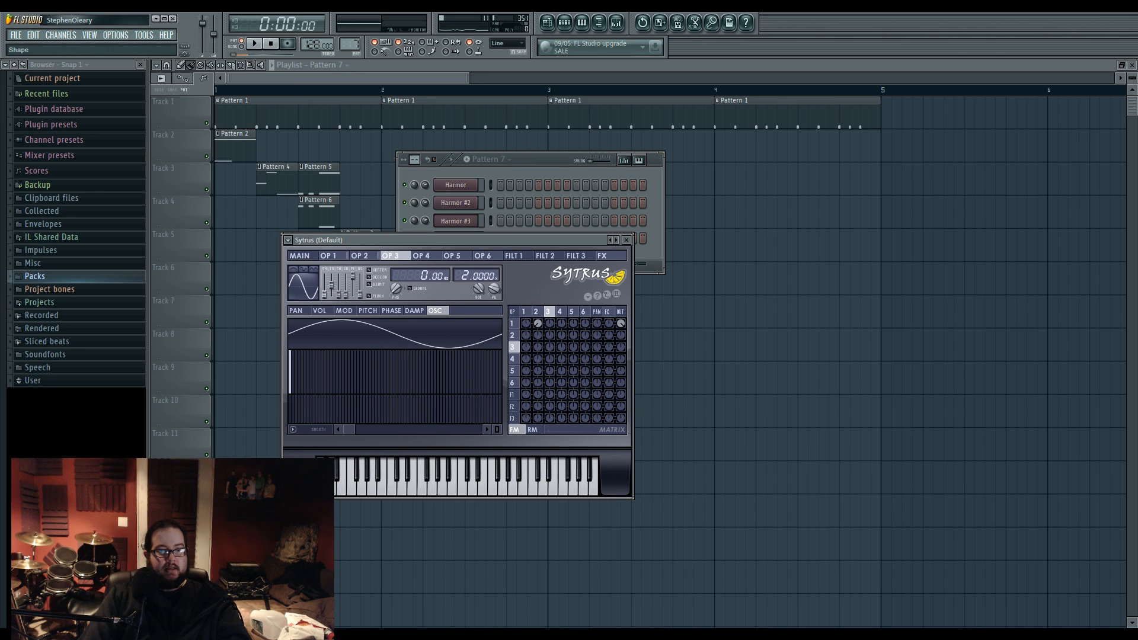
{"action": "left_click_drag", "start_coordinate": [324, 294], "coordinate": [325, 289]}
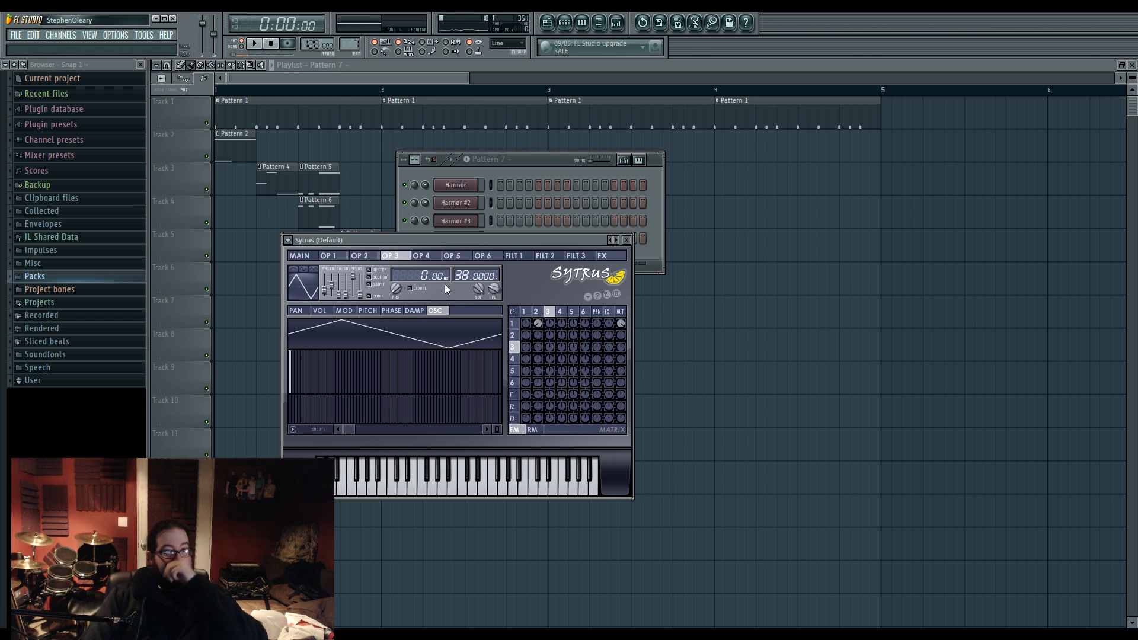
{"action": "mouse_move", "coordinate": [462, 276]}
{"action": "left_mouse_down"}
{"action": "mouse_move", "coordinate": [462, 260]}
{"action": "mouse_move", "coordinate": [457, 293]}
{"action": "left_mouse_up"}
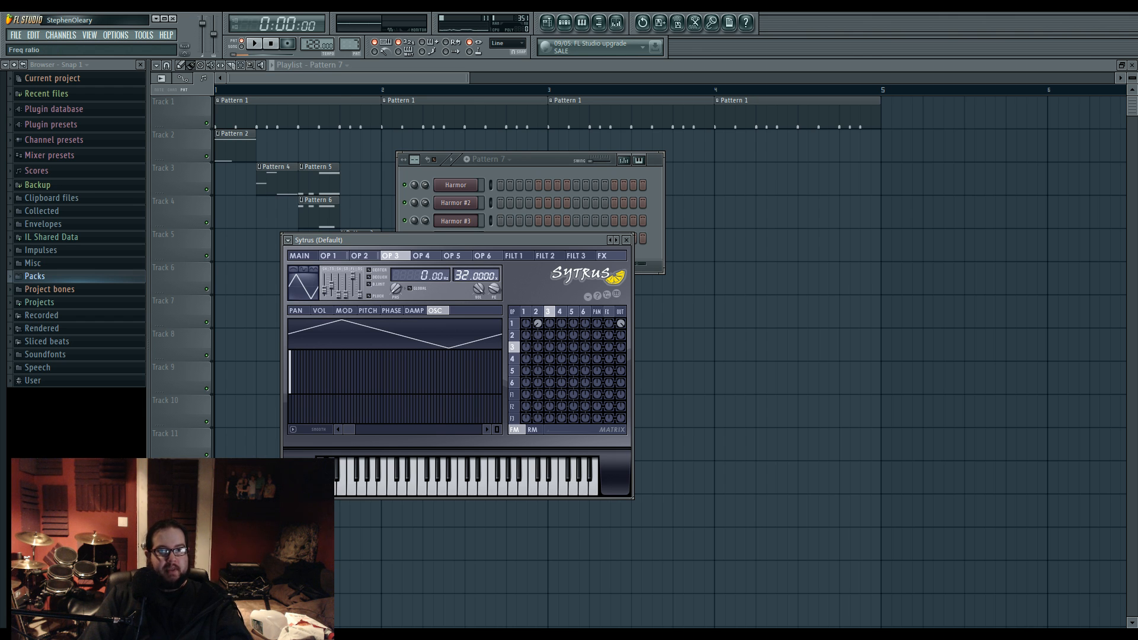
{"action": "mouse_move", "coordinate": [298, 358]}
{"action": "left_mouse_down"}
{"action": "mouse_move", "coordinate": [284, 387]}
{"action": "mouse_move", "coordinate": [325, 390]}
{"action": "left_mouse_up"}
Step: Add a one-beat E1 note at the start of Pattern 7 for the Sytrus channel
{"action": "left_click", "coordinate": [542, 159]}
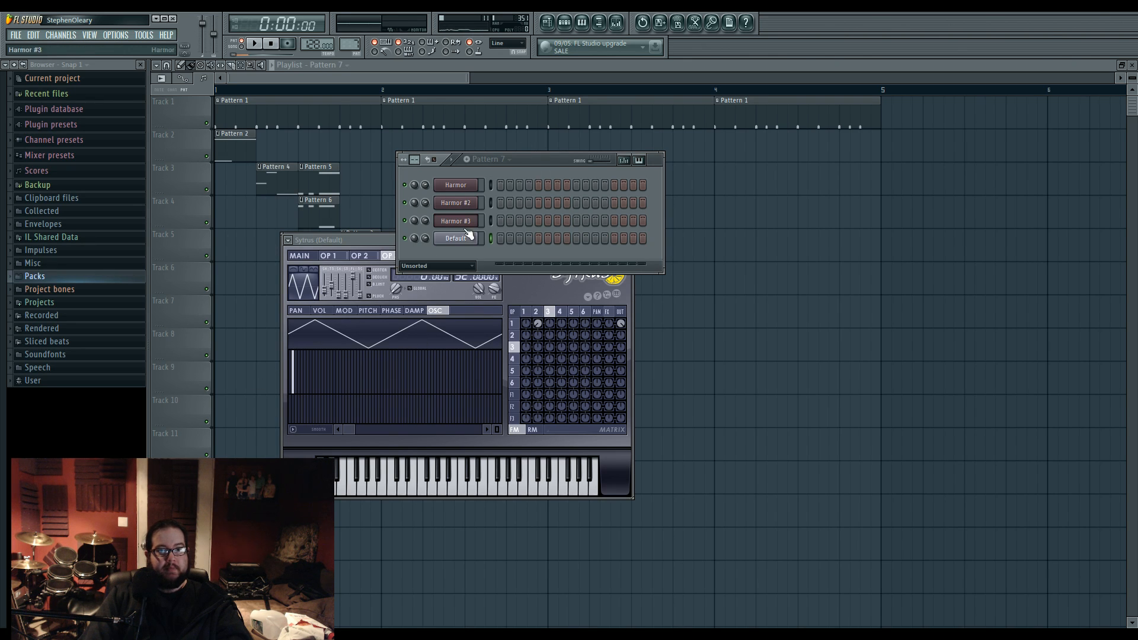
{"action": "right_click", "coordinate": [466, 237]}
{"action": "left_click", "coordinate": [504, 237]}
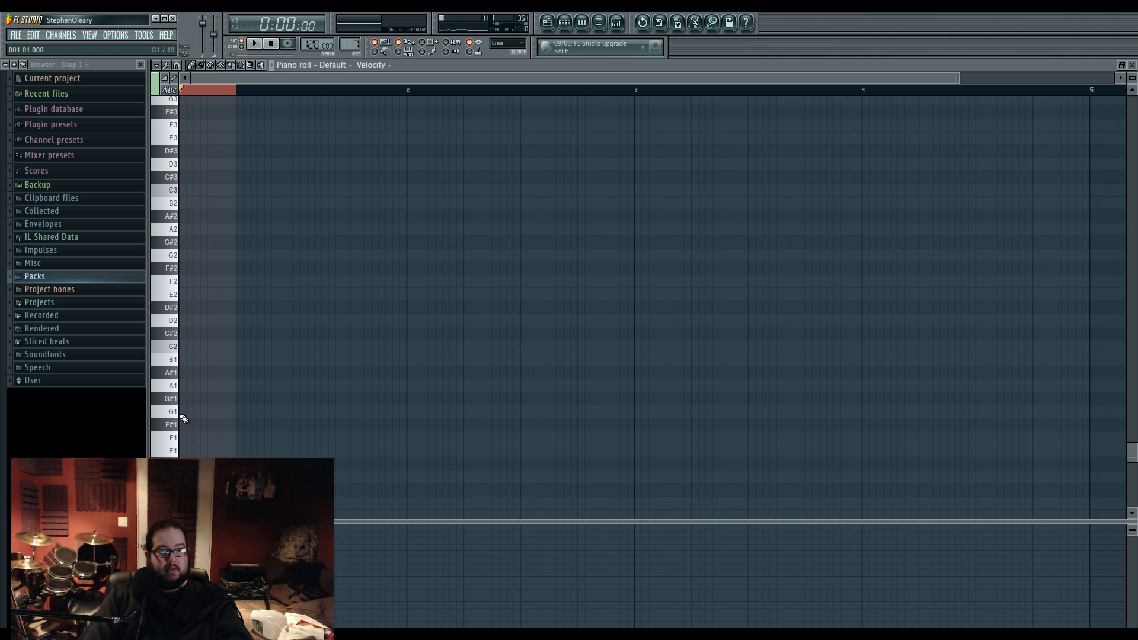
{"action": "left_click", "coordinate": [185, 450]}
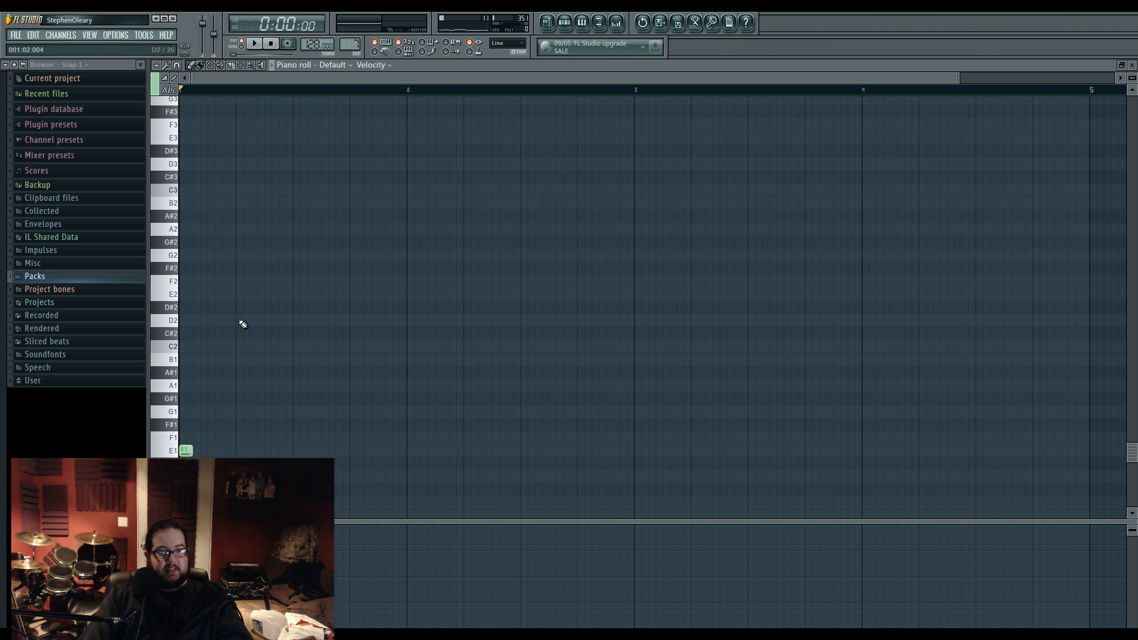
Step: Place Pattern 7 on Track 4 at bar 5 of the playlist and select the first beat of that bar for looping
{"action": "left_click", "coordinate": [549, 25]}
{"action": "left_click", "coordinate": [887, 214]}
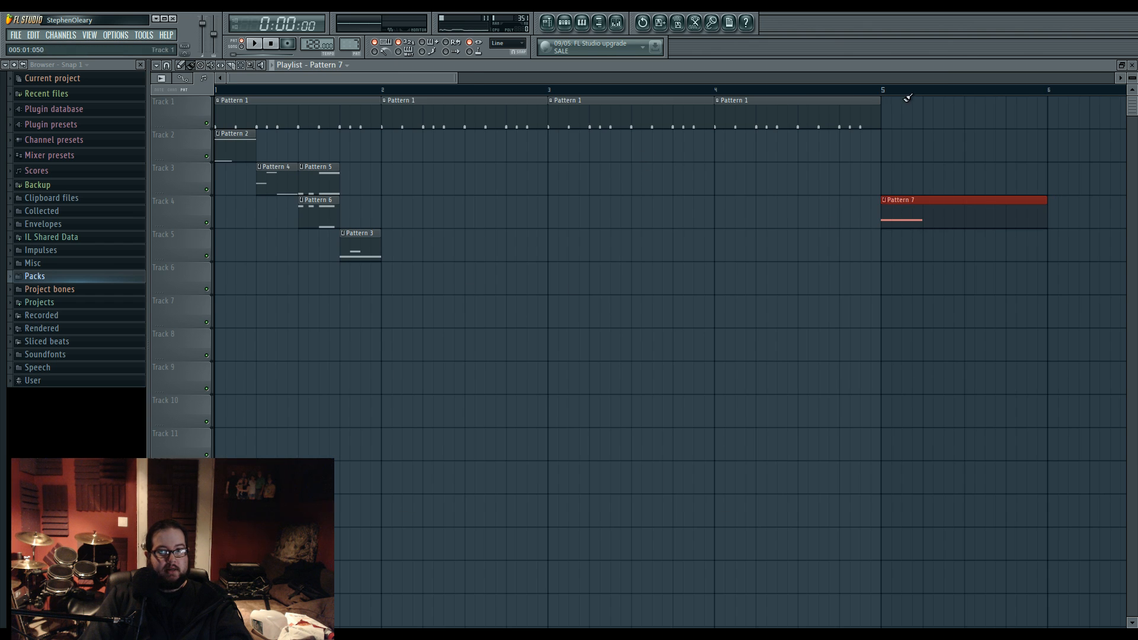
{"action": "left_click_drag", "start_coordinate": [882, 90], "coordinate": [921, 96]}
Step: Open the modulation articulator of operator 1 in the Sytrus channel
{"action": "left_click", "coordinate": [565, 23]}
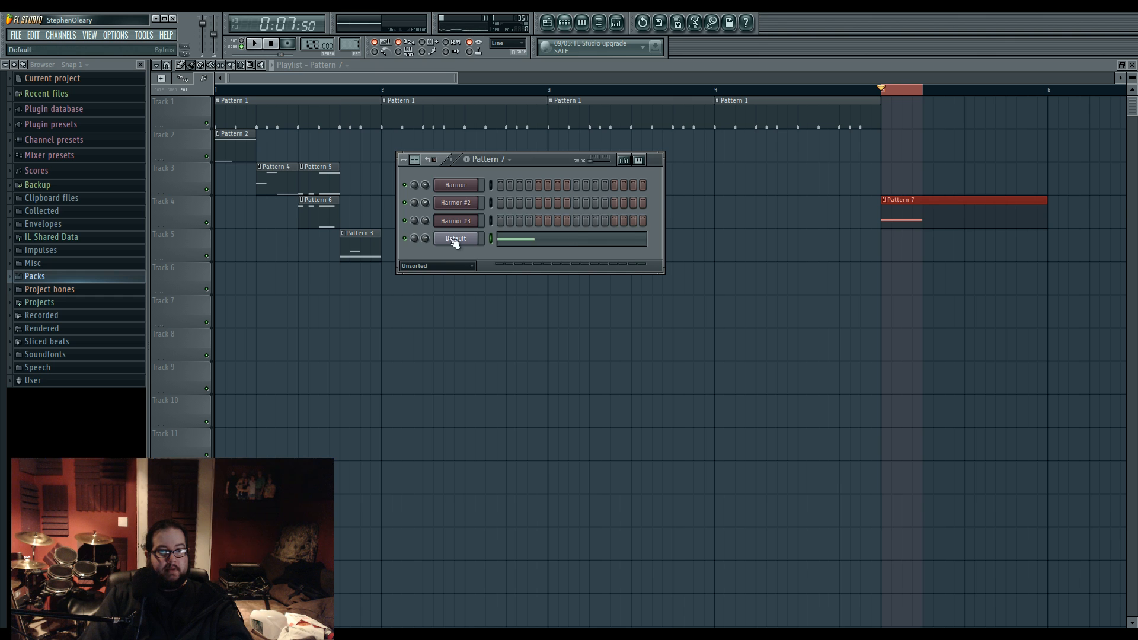
{"action": "left_click", "coordinate": [454, 237]}
{"action": "left_click", "coordinate": [526, 322]}
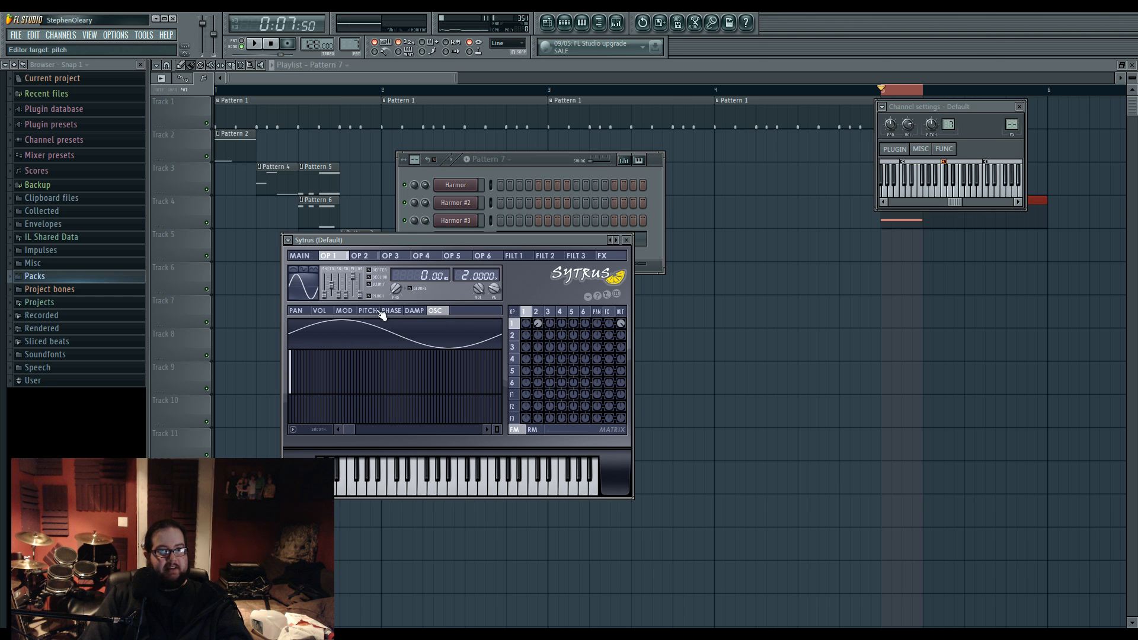
{"action": "left_click", "coordinate": [343, 311]}
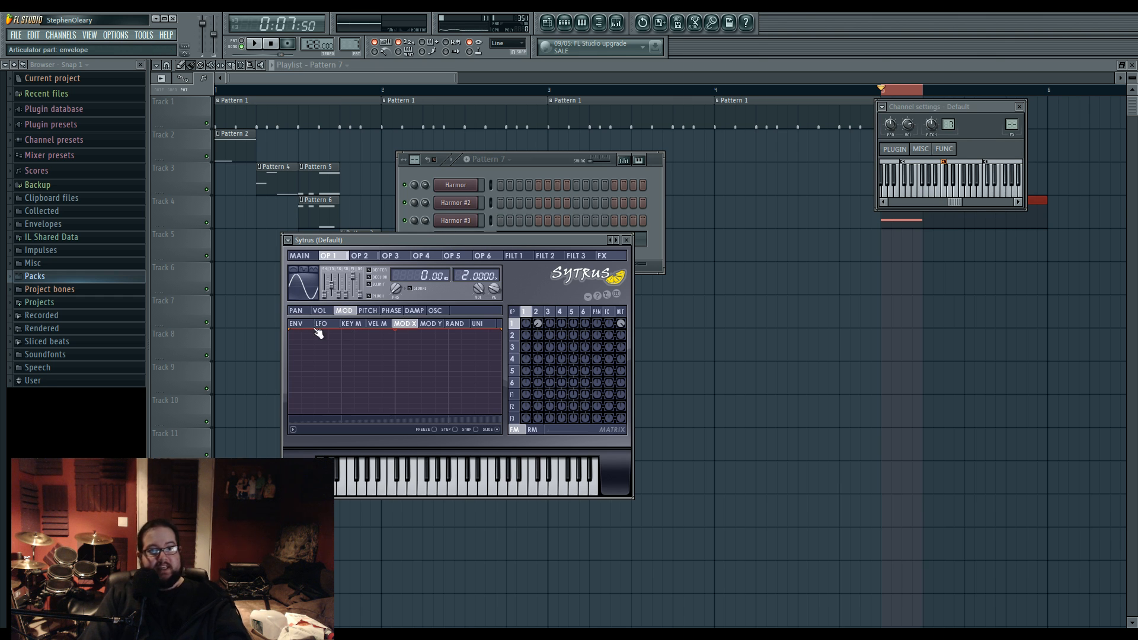
Step: Draw a rising Mod X ramp for operator 1, adjust operator 3's feedback, and ramp operator 2's Mod Y upward
{"action": "left_click_drag", "start_coordinate": [290, 329], "coordinate": [289, 413]}
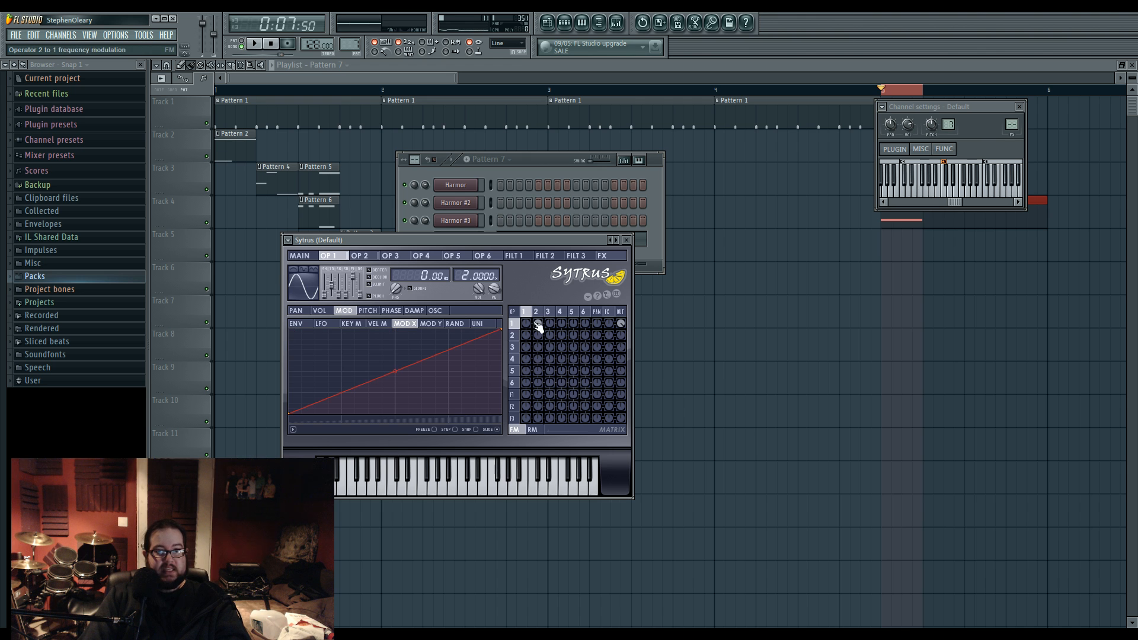
{"action": "left_click", "coordinate": [548, 346]}
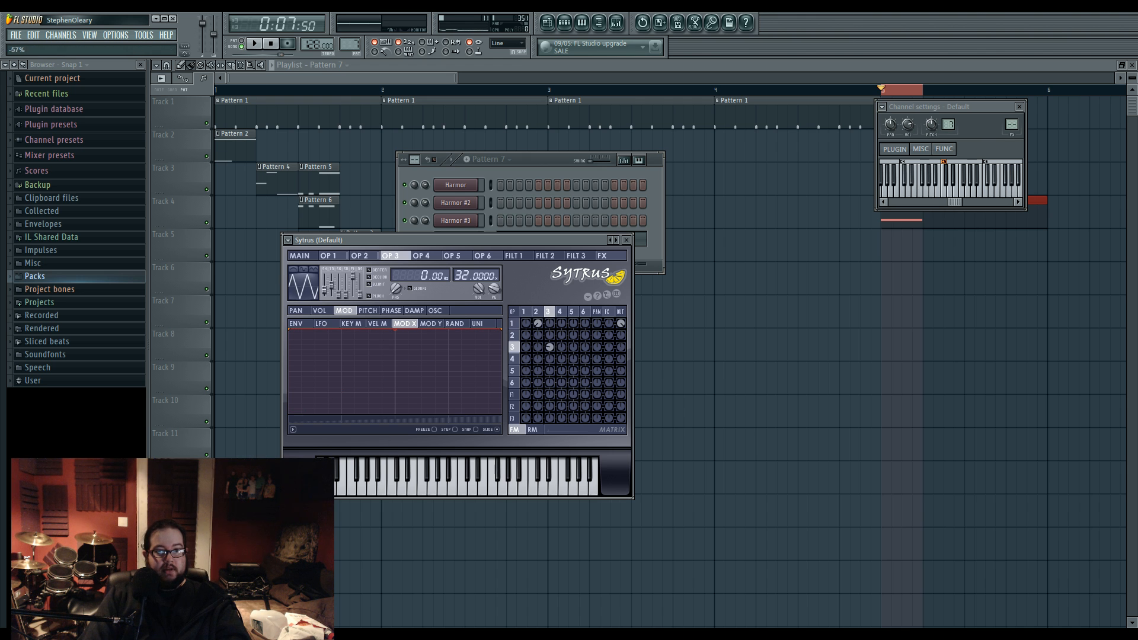
{"action": "left_click", "coordinate": [539, 323]}
{"action": "left_click", "coordinate": [427, 326]}
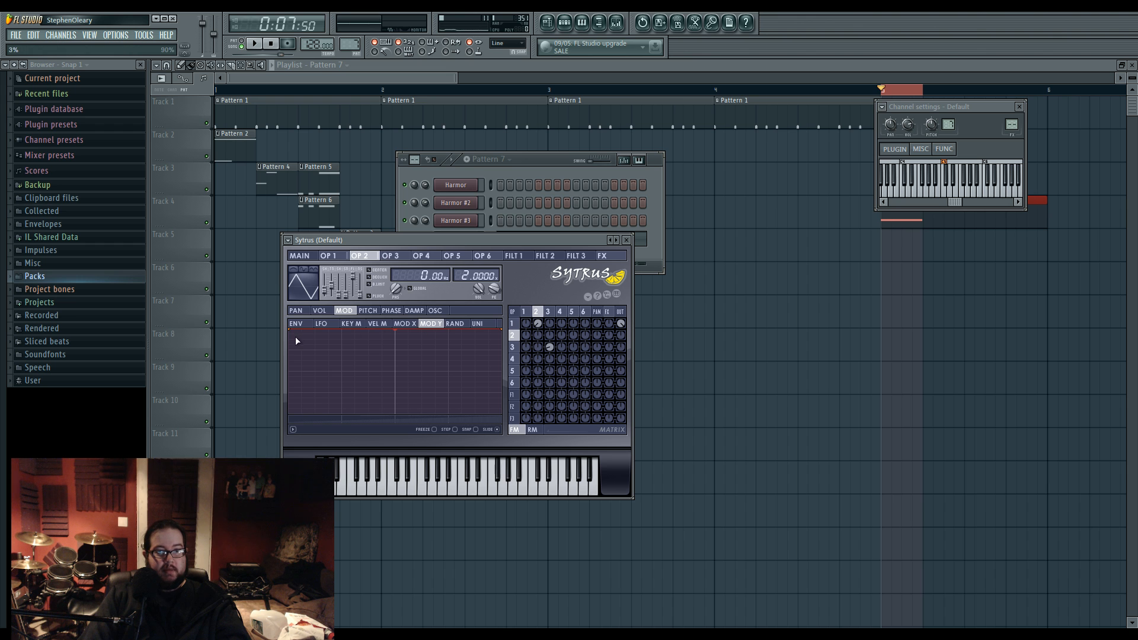
Step: Create automation clips for the synth's Modulation X and Modulation Y knobs, then filter the channel rack to Unsorted
{"action": "left_click", "coordinate": [297, 258]}
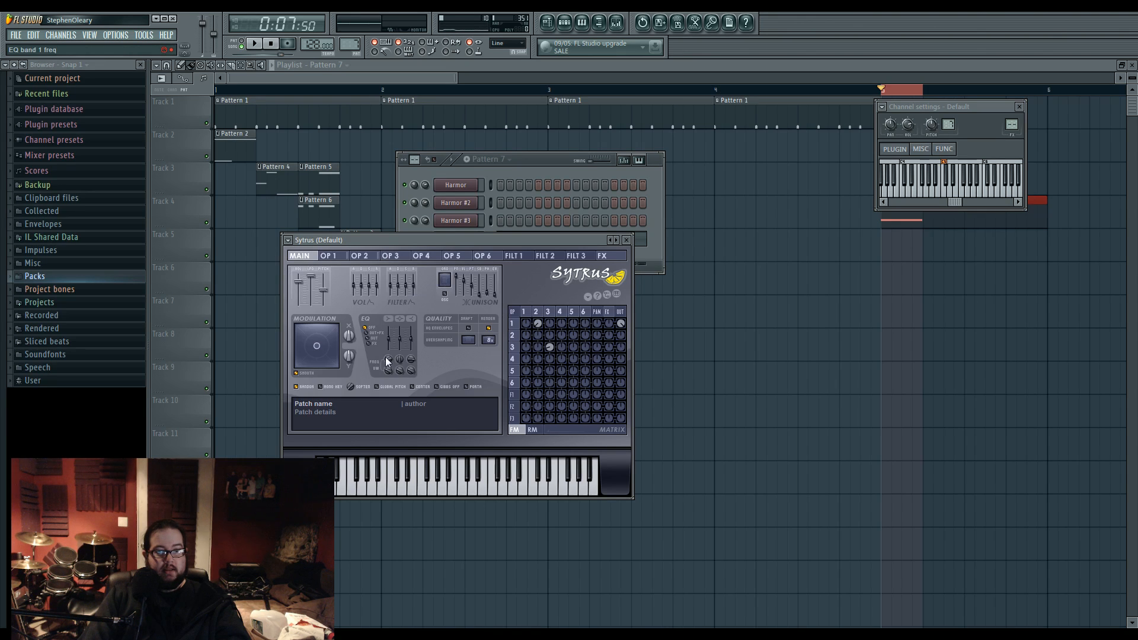
{"action": "right_click", "coordinate": [353, 343]}
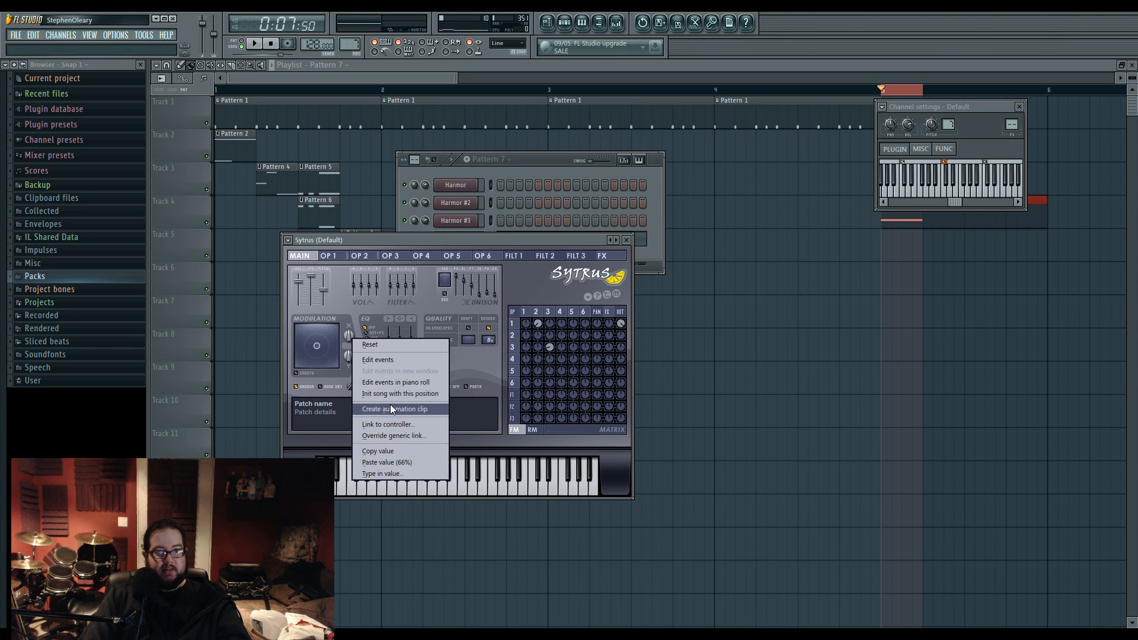
{"action": "left_click", "coordinate": [390, 404]}
{"action": "right_click", "coordinate": [350, 357]}
{"action": "left_click", "coordinate": [410, 419]}
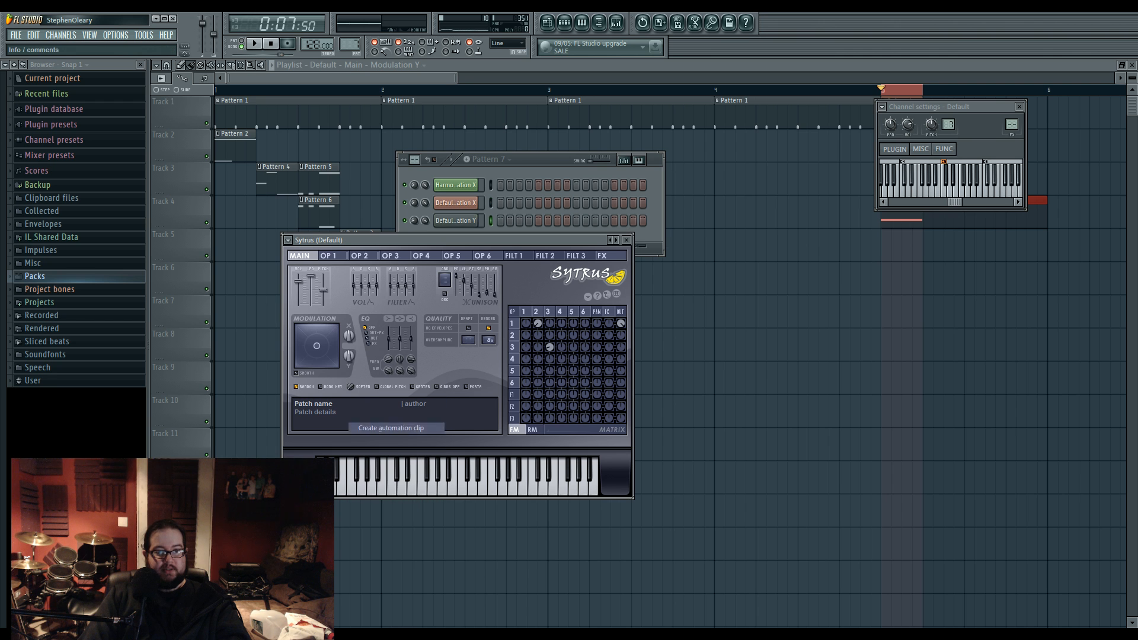
{"action": "left_click", "coordinate": [567, 176]}
{"action": "left_click", "coordinate": [467, 250]}
{"action": "left_click", "coordinate": [462, 298]}
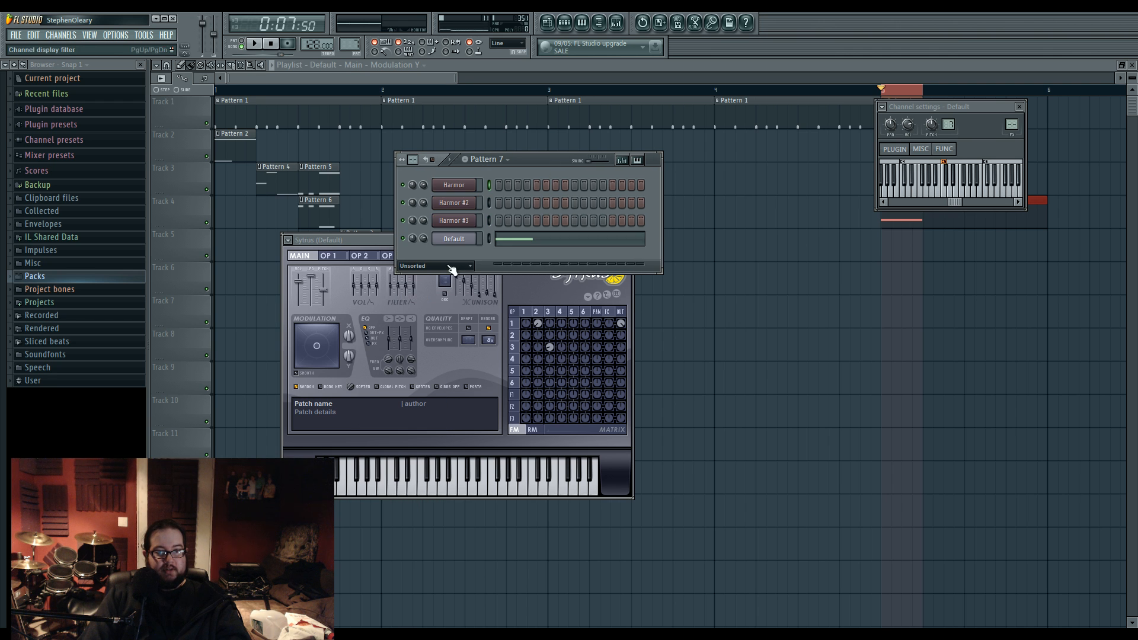
Step: Shape the Modulation X automation clip on Track 1 into two equal rising and falling peaks, starting from zero
{"action": "right_click", "coordinate": [732, 343]}
{"action": "left_click_drag", "start_coordinate": [832, 329], "coordinate": [706, 326]}
{"action": "scroll", "coordinate": [889, 330], "scroll_direction": "up", "scroll_amount": 4}
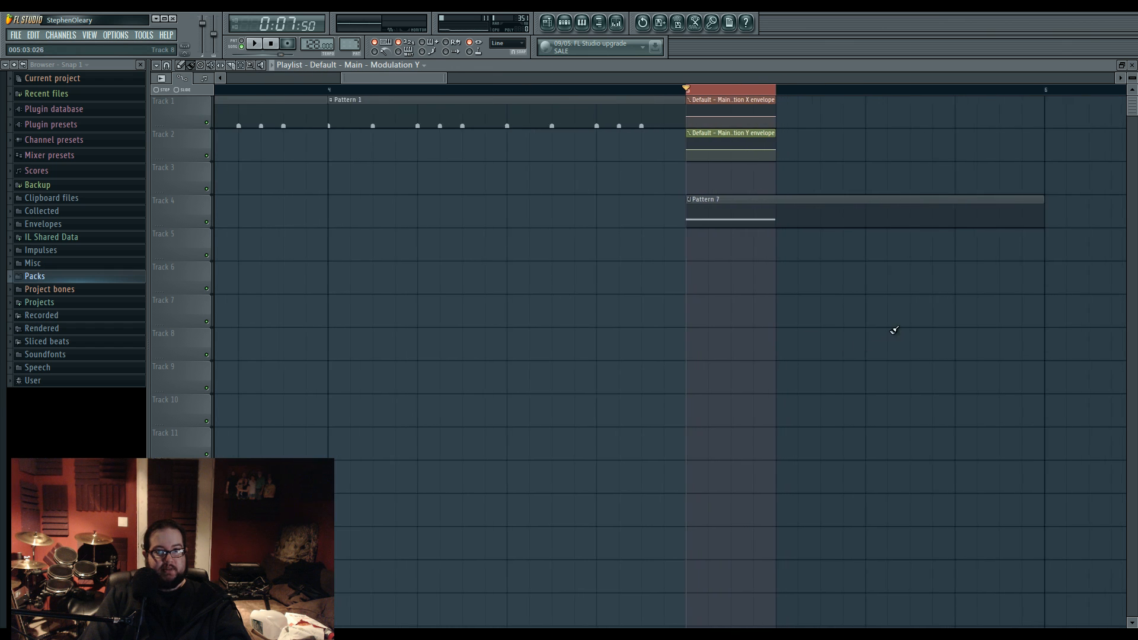
{"action": "left_click_drag", "start_coordinate": [894, 330], "coordinate": [831, 320]}
{"action": "left_click_drag", "start_coordinate": [623, 118], "coordinate": [626, 131]}
{"action": "right_click", "coordinate": [646, 110]}
{"action": "right_click", "coordinate": [646, 110]}
{"action": "left_click", "coordinate": [680, 154]}
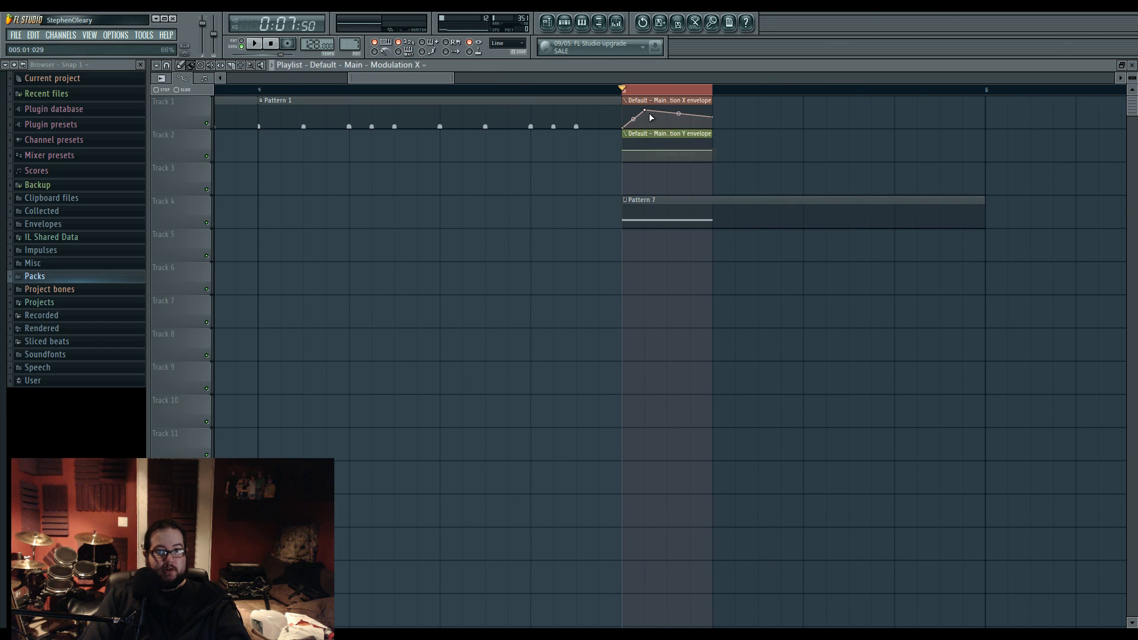
{"action": "right_click", "coordinate": [668, 127]}
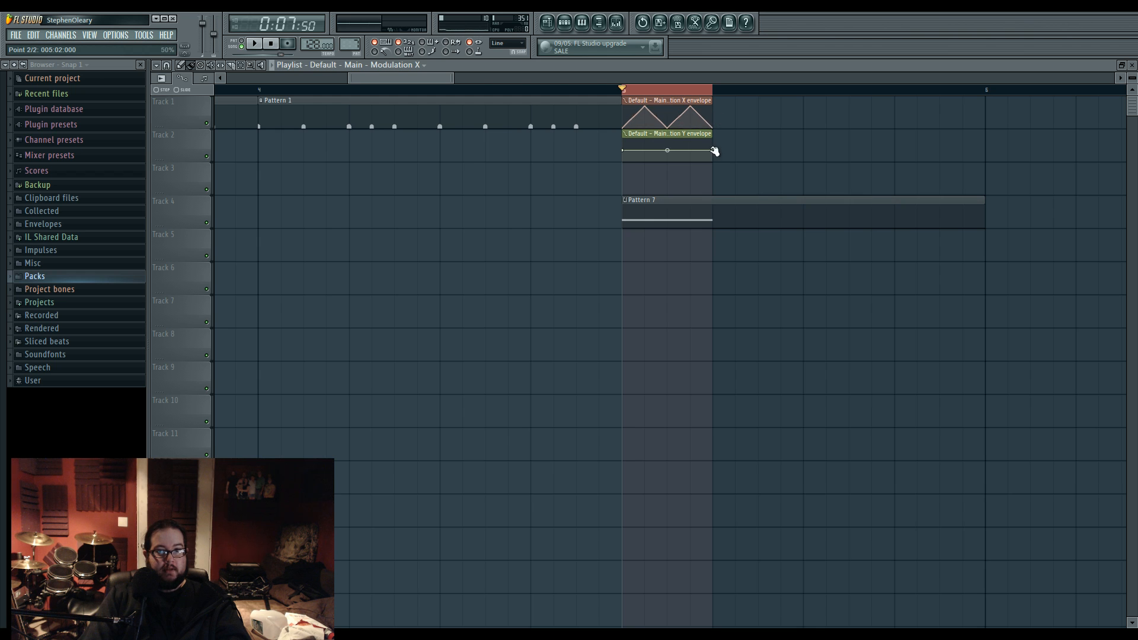
Step: Curve the slopes of the Modulation X envelope into smooth rounded humps and play the loop
{"action": "right_click", "coordinate": [714, 129]}
{"action": "left_click", "coordinate": [738, 171]}
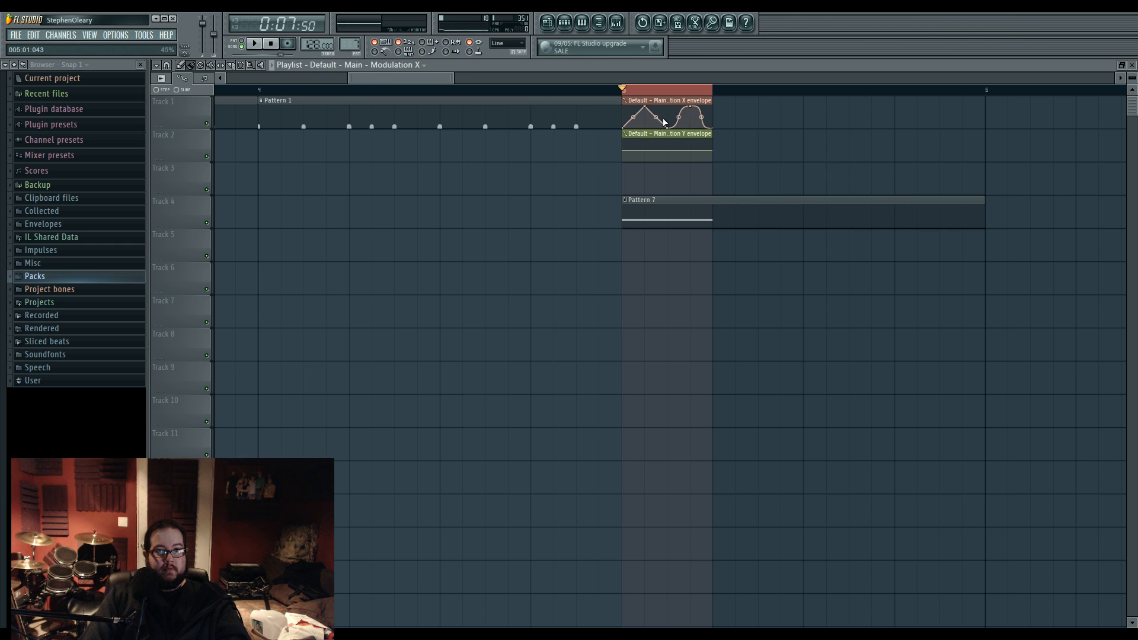
{"action": "key", "text": "space"}
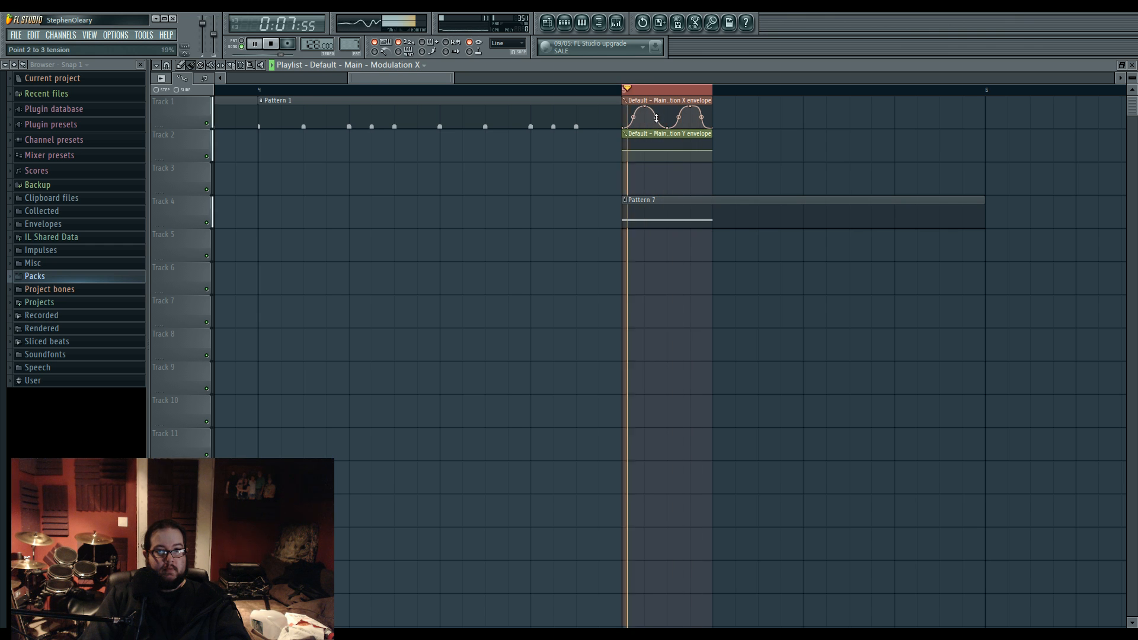
Step: Reopen the Default Sytrus channel and adjust operator 3's modulation of operator 1 and its feedback while looping playback
{"action": "left_click", "coordinate": [565, 24]}
{"action": "key", "text": "space"}
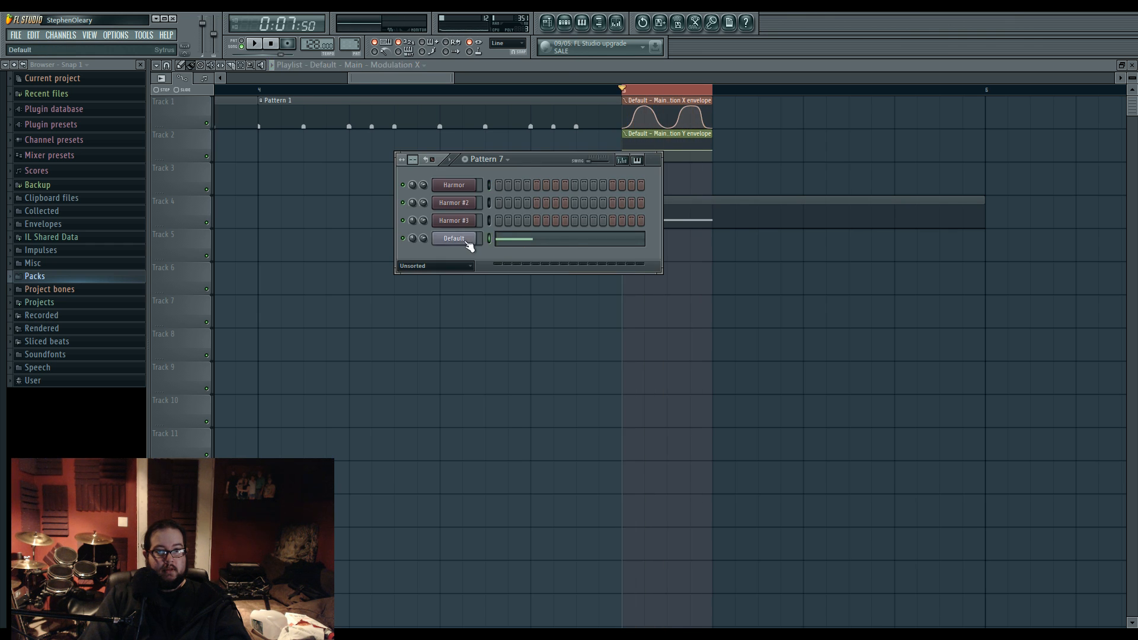
{"action": "left_click", "coordinate": [466, 240]}
{"action": "left_click", "coordinate": [538, 311]}
{"action": "left_click", "coordinate": [549, 312]}
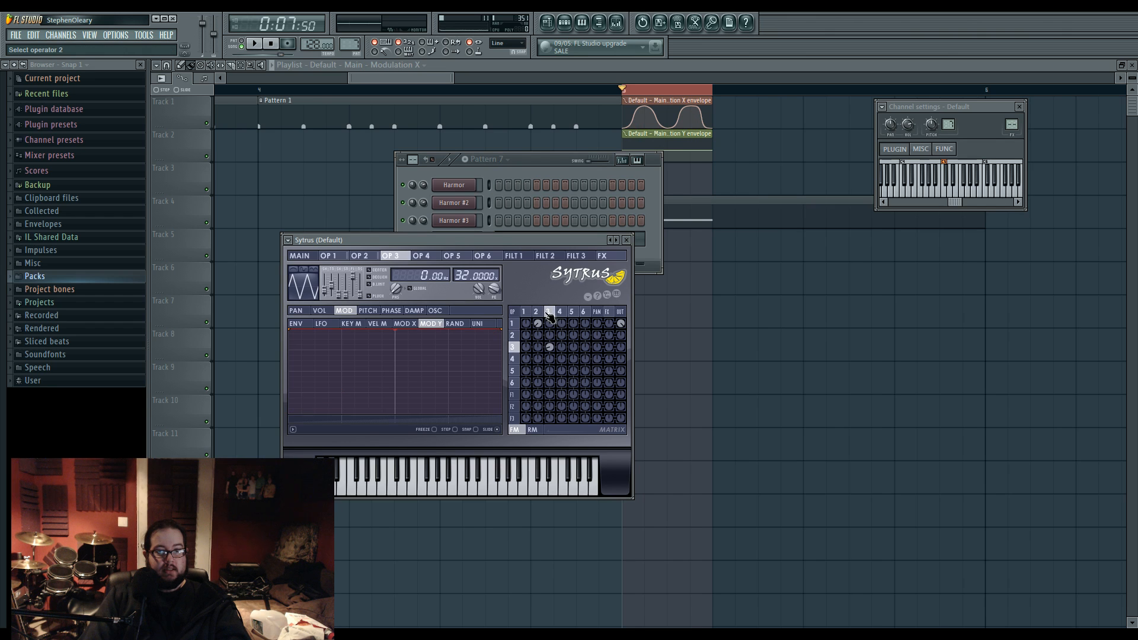
{"action": "key", "text": "space"}
{"action": "left_click_drag", "start_coordinate": [550, 324], "coordinate": [551, 350]}
{"action": "key", "text": "space"}
{"action": "key", "text": "space"}
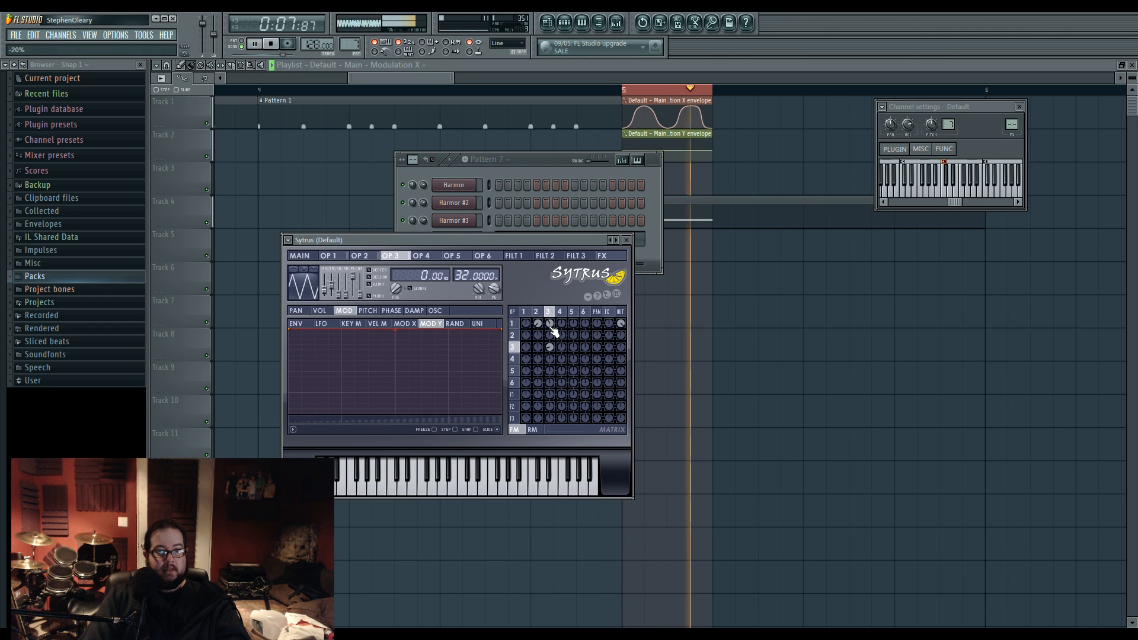
{"action": "left_click_drag", "start_coordinate": [550, 348], "coordinate": [550, 346]}
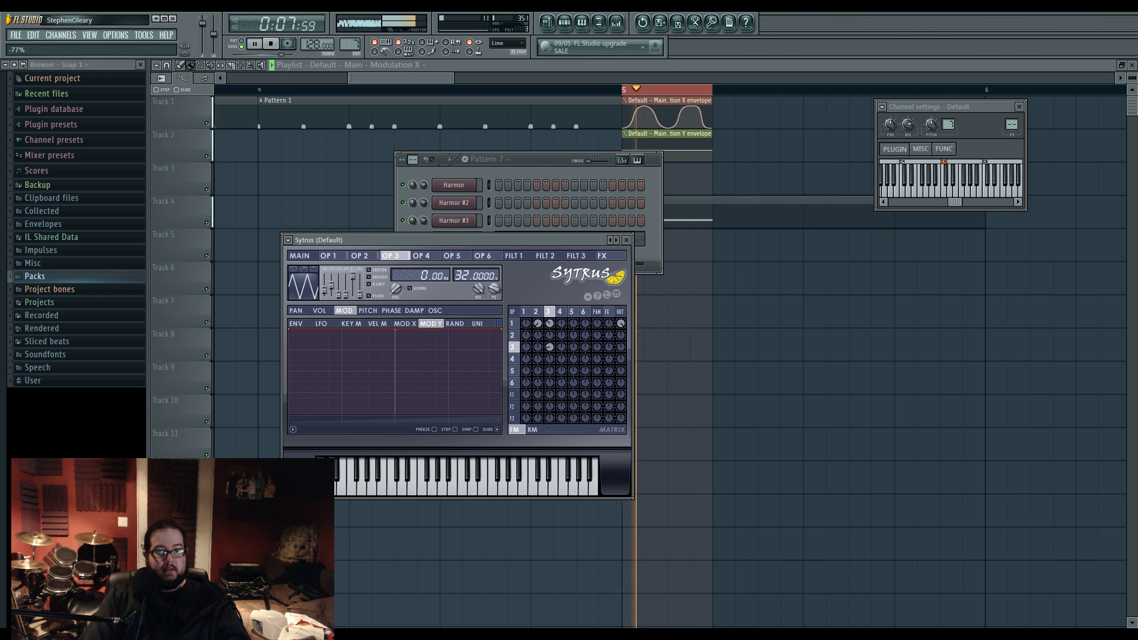
{"action": "key", "text": "space"}
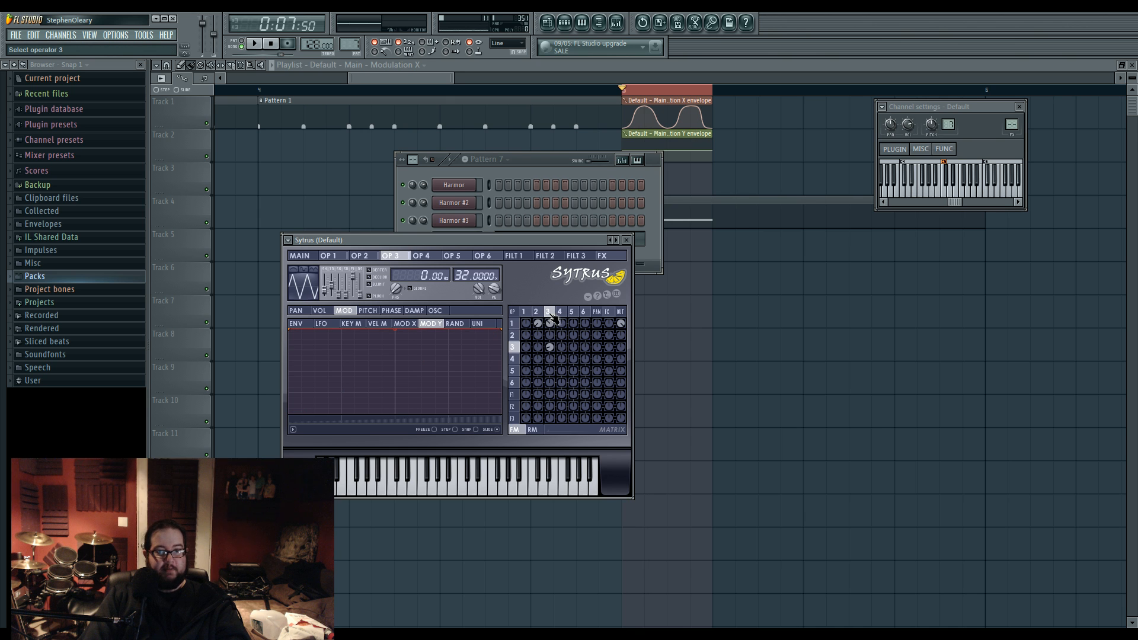
Step: Set operator 4's frequency modulation of operator 3 to about -97% and audition the sound
{"action": "left_click_drag", "start_coordinate": [568, 350], "coordinate": [567, 353]}
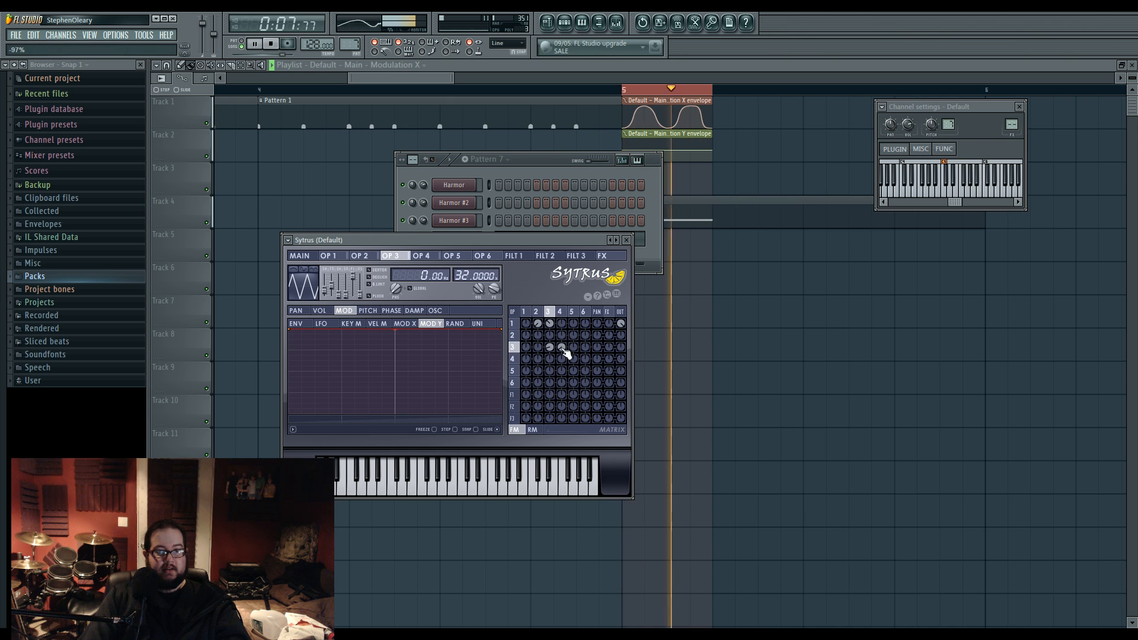
{"action": "key", "text": "space"}
{"action": "key", "text": "space"}
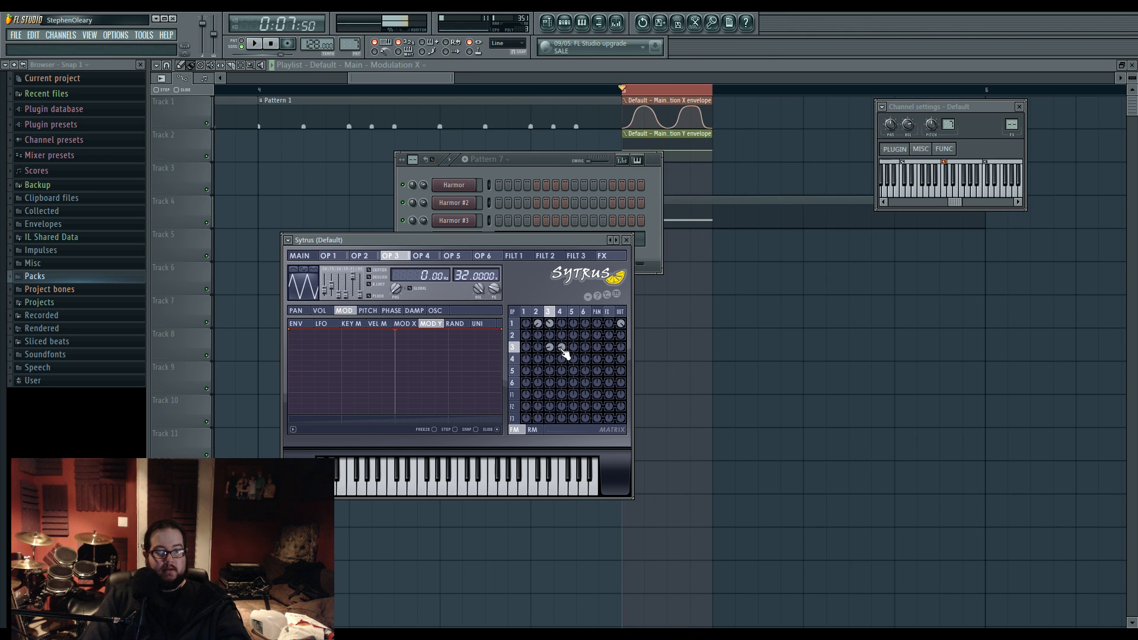
{"action": "key", "text": "space"}
Step: Set operator 4's frequency modulation feedback to about 67% and audition the loop
{"action": "left_click_drag", "start_coordinate": [553, 351], "coordinate": [563, 323]}
{"action": "key", "text": "space"}
{"action": "key", "text": "space"}
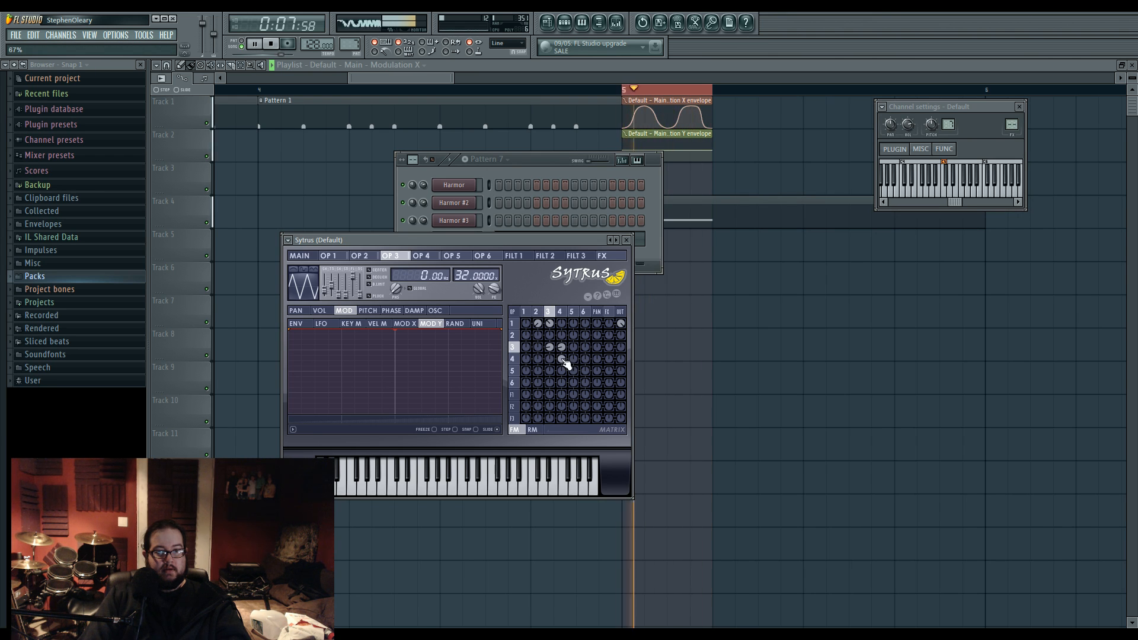
{"action": "key", "text": "space"}
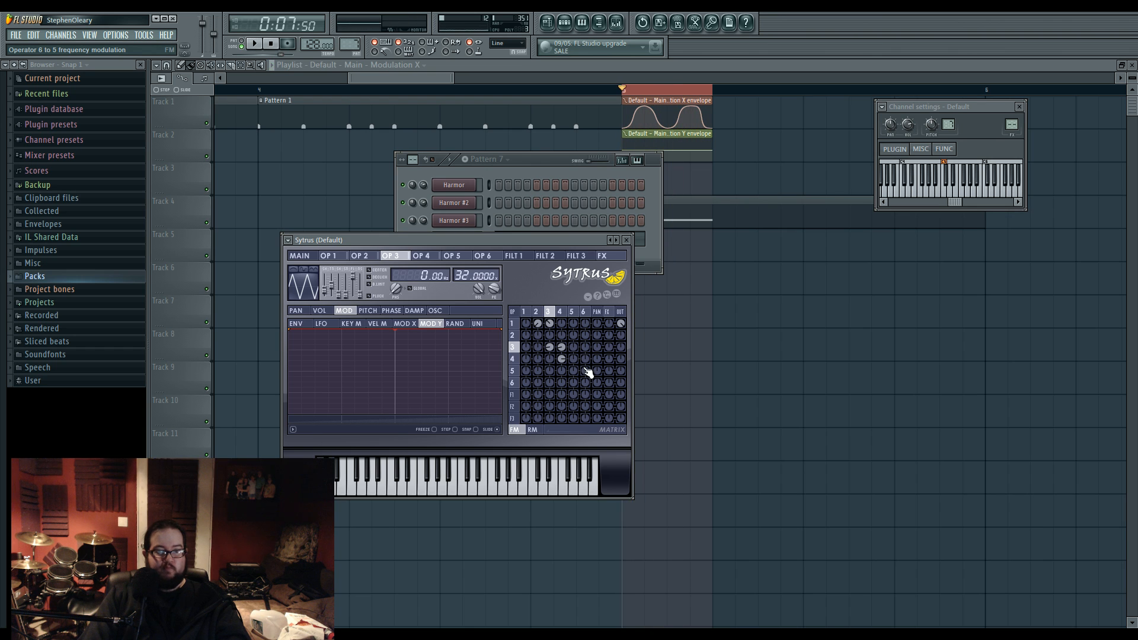
{"action": "key", "text": "space"}
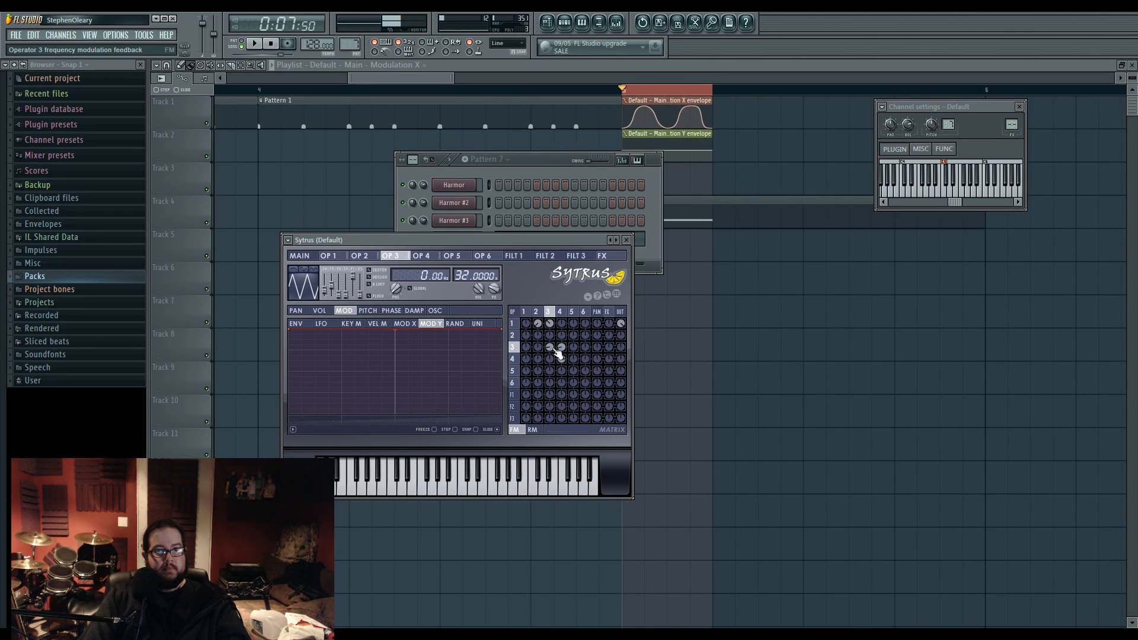
{"action": "key", "text": "space"}
Step: Send the synth channel to mixer Insert 23, route that insert only to the Side track, and play the loop
{"action": "key", "text": "F9"}
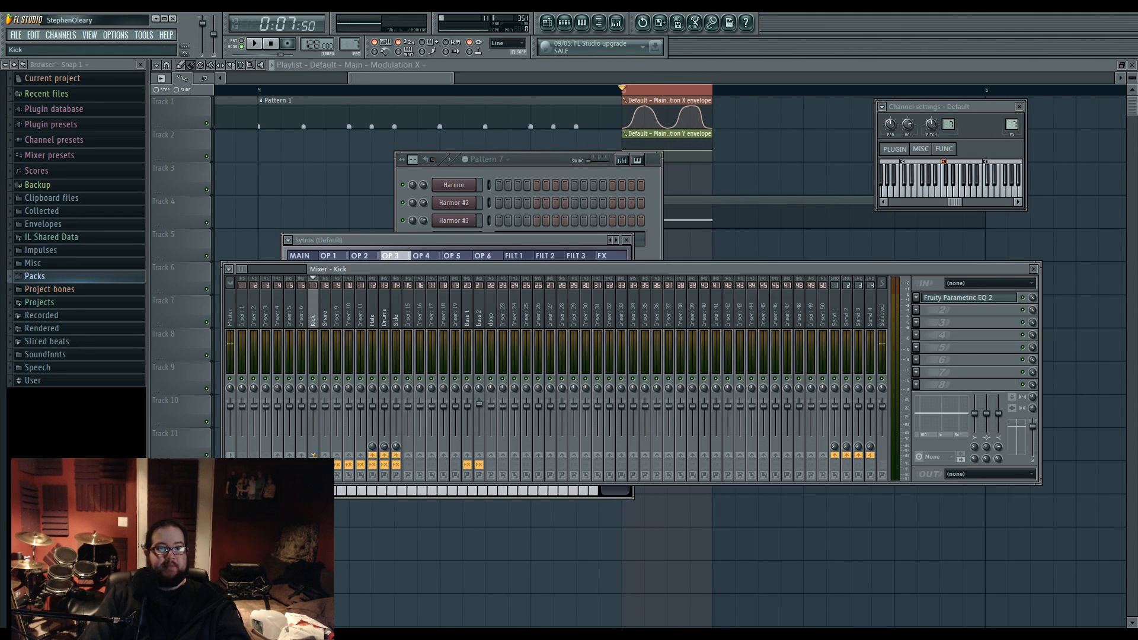
{"action": "scroll", "coordinate": [1009, 137], "scroll_direction": "down", "scroll_amount": 1}
{"action": "right_click", "coordinate": [396, 456]}
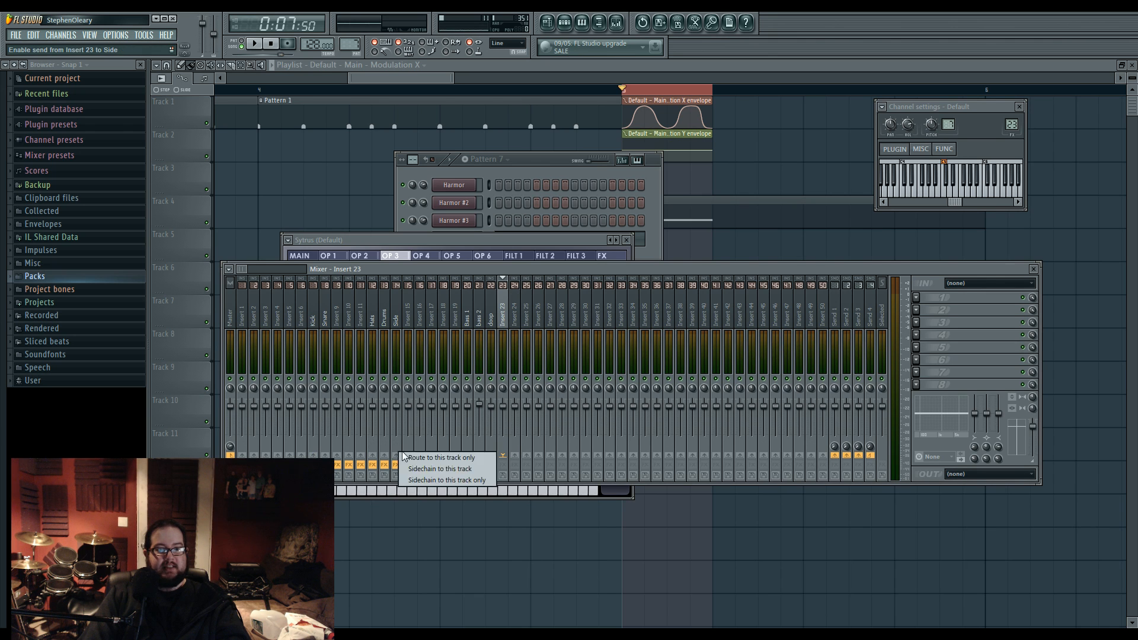
{"action": "left_click", "coordinate": [433, 458]}
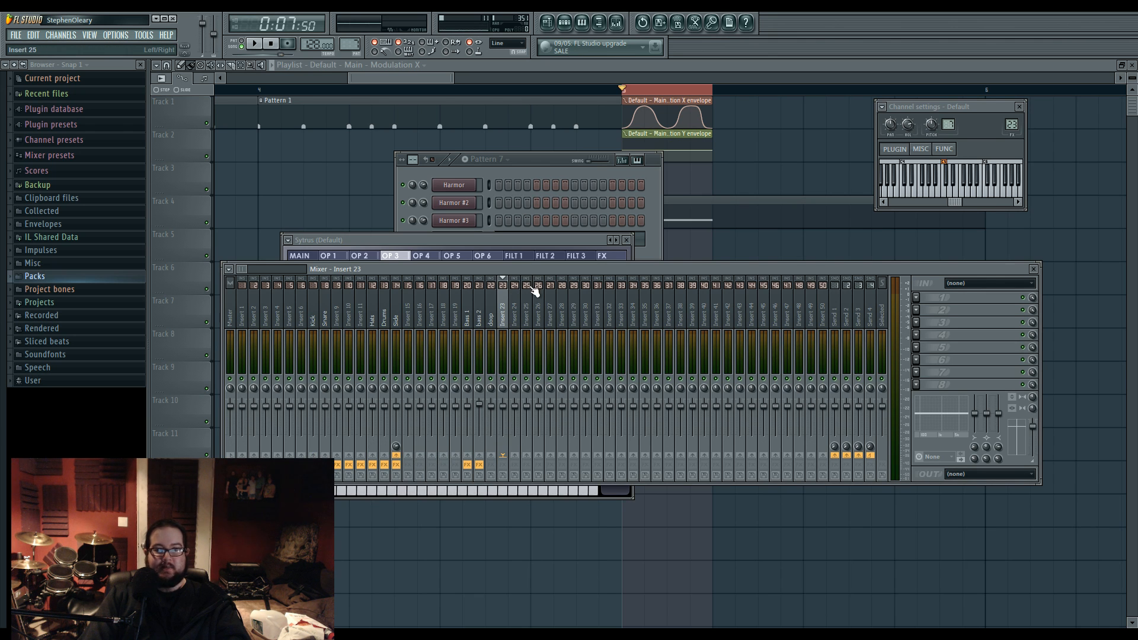
{"action": "key", "text": "space"}
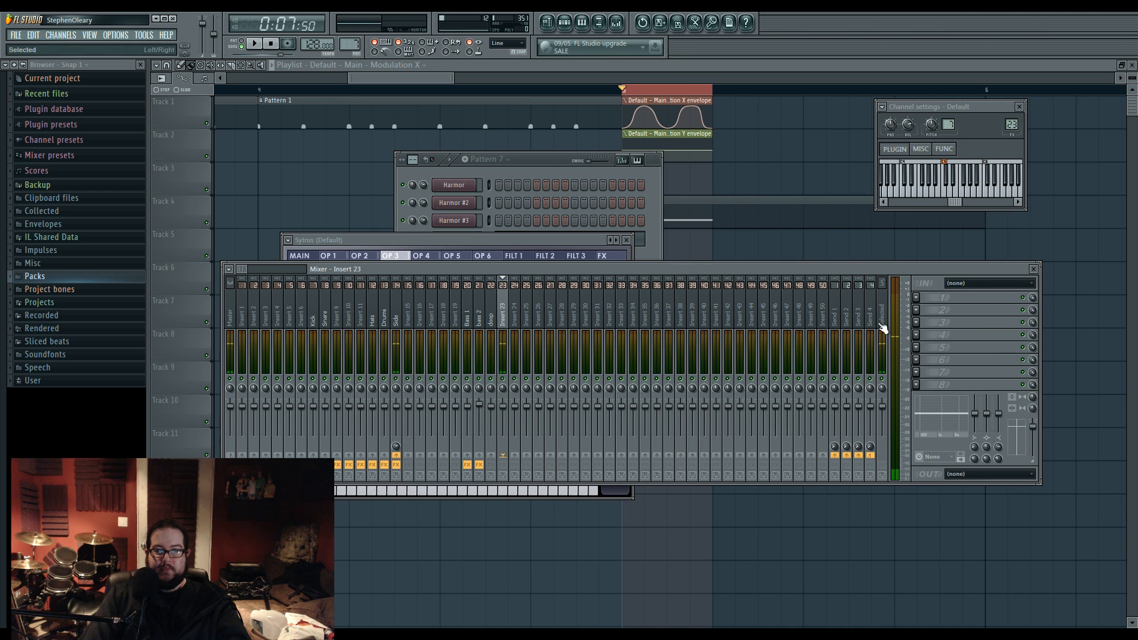
Step: Add Fruity Parametric EQ 2 to Insert 23 and shift band 5 slightly higher in frequency with a small cut
{"action": "left_click", "coordinate": [916, 297]}
{"action": "left_click", "coordinate": [1014, 374]}
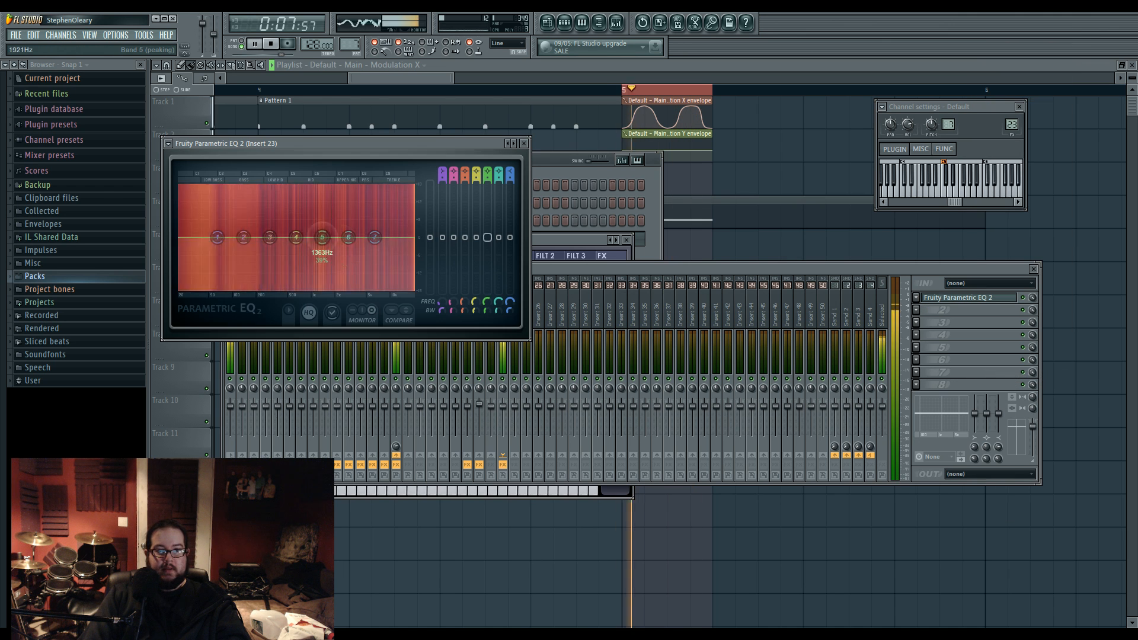
{"action": "left_click_drag", "start_coordinate": [323, 238], "coordinate": [330, 239]}
{"action": "key", "text": "space"}
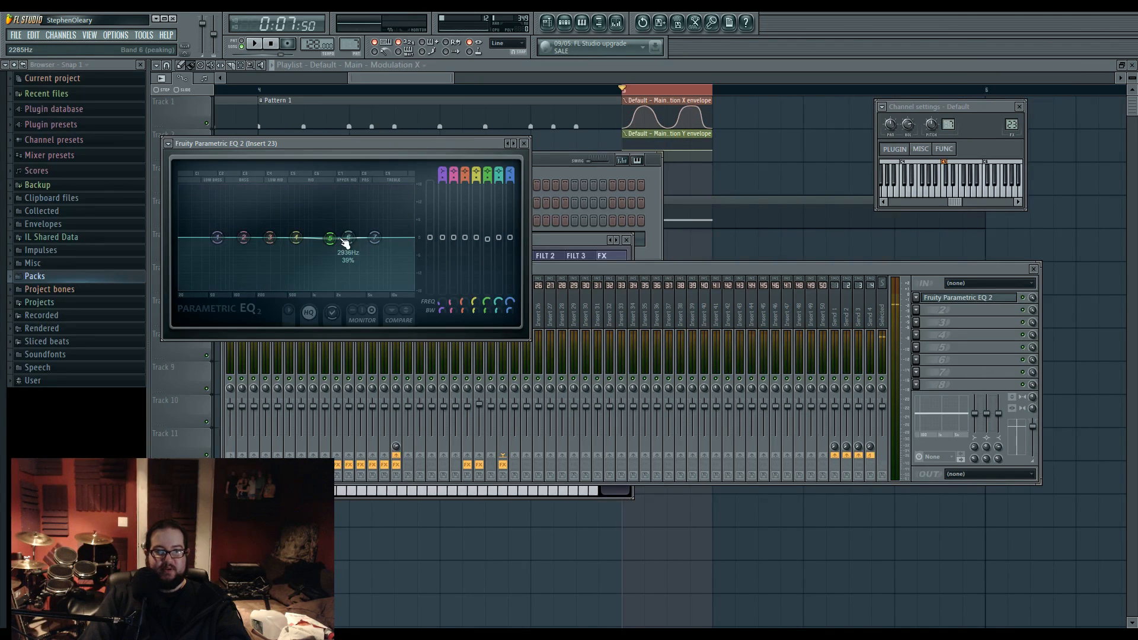
Step: Change EQ band 7 to a low pass filter and lower its cutoff frequency during playback
{"action": "right_click", "coordinate": [375, 238]}
{"action": "left_click", "coordinate": [433, 280]}
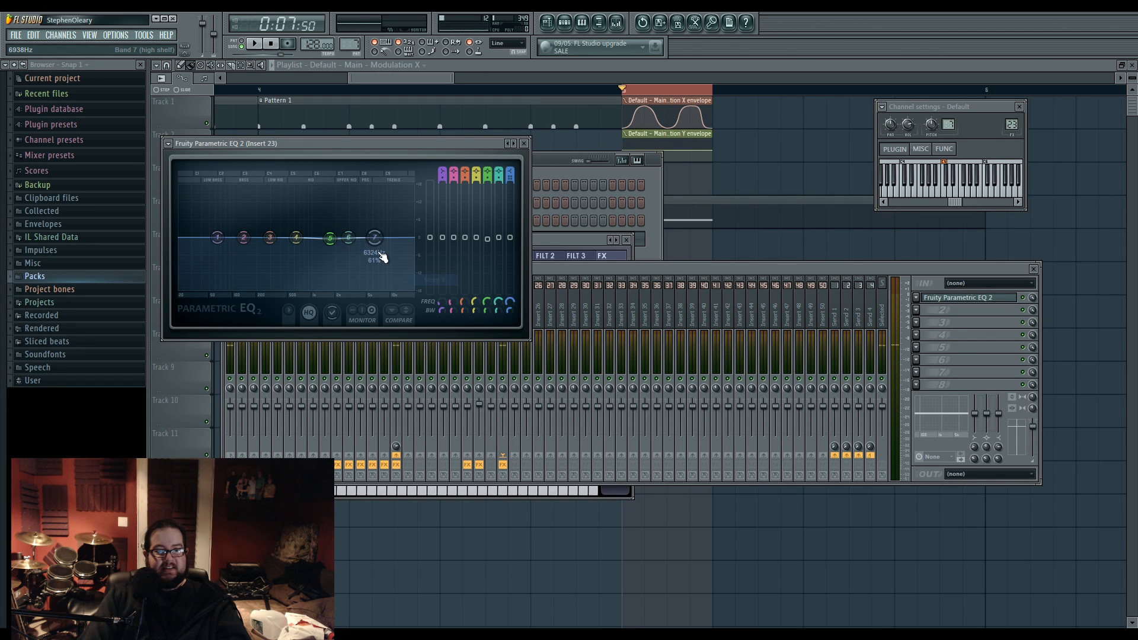
{"action": "right_click", "coordinate": [375, 238]}
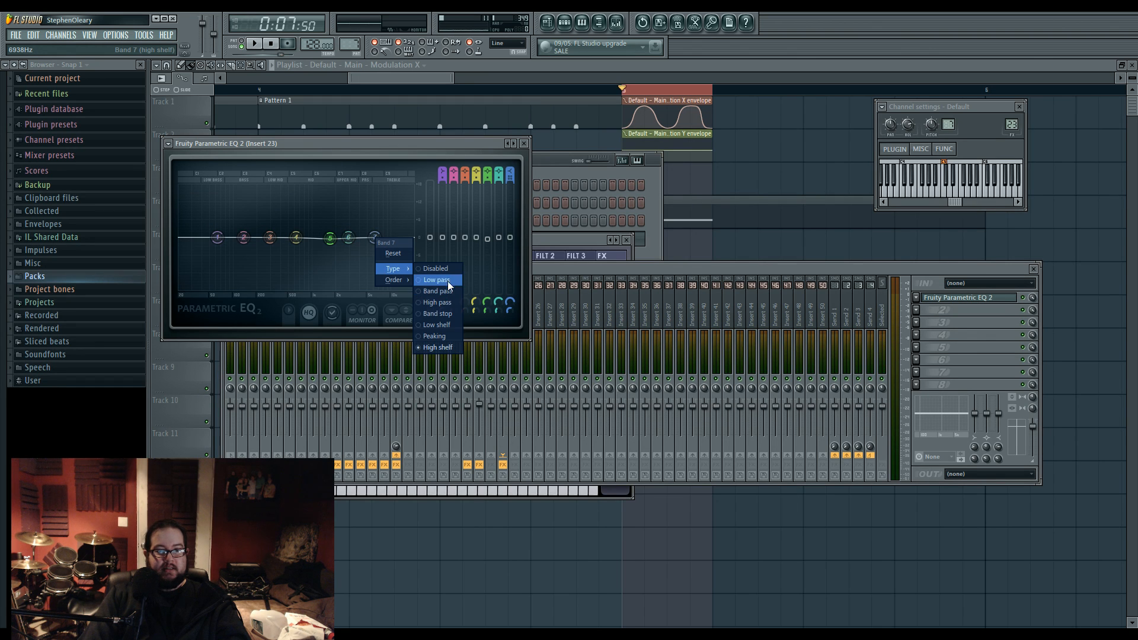
{"action": "left_click", "coordinate": [437, 280]}
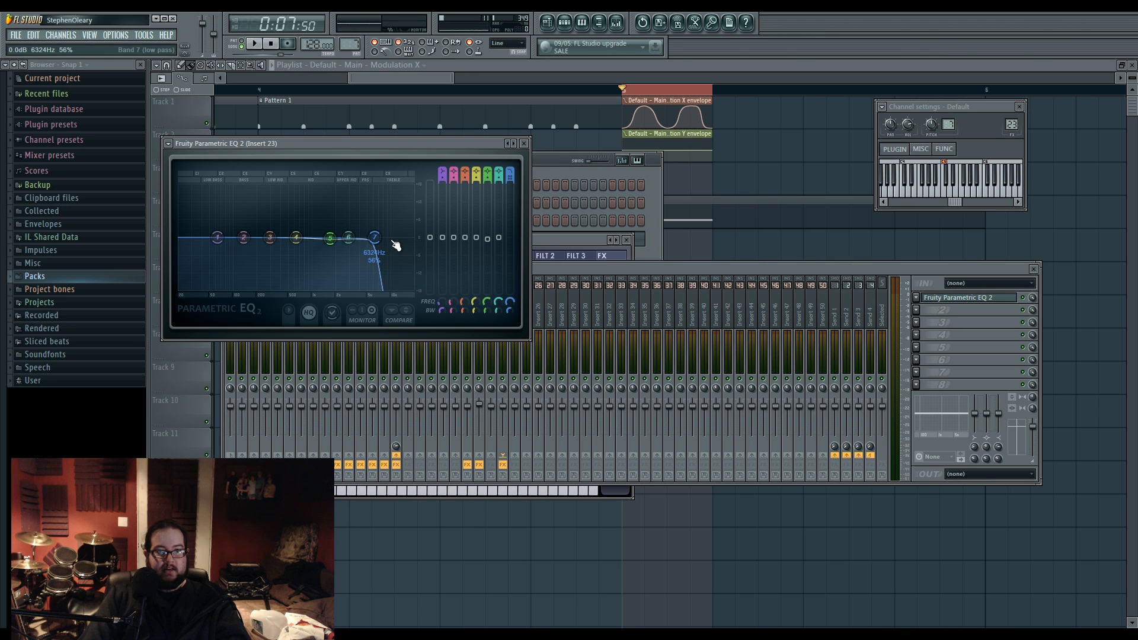
{"action": "left_click_drag", "start_coordinate": [375, 237], "coordinate": [350, 219]}
{"action": "key", "text": "space"}
Step: Return to Sytrus and set operator 3's frequency modulation of operator 1 to about -10% during playback
{"action": "left_click", "coordinate": [569, 240]}
{"action": "key", "text": "space"}
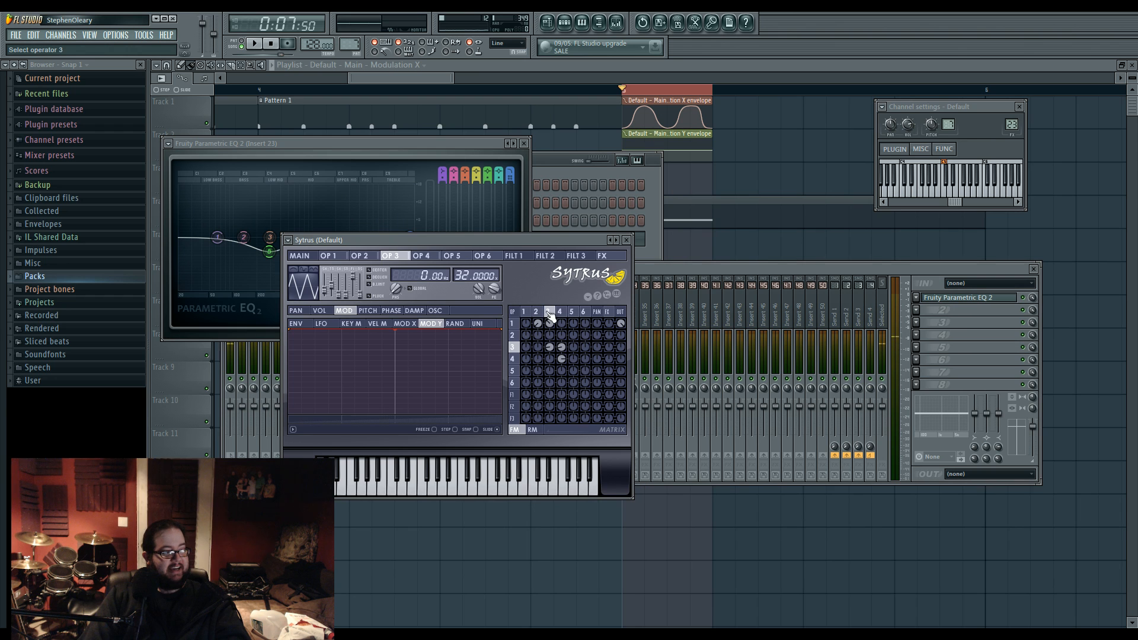
{"action": "left_click", "coordinate": [540, 312]}
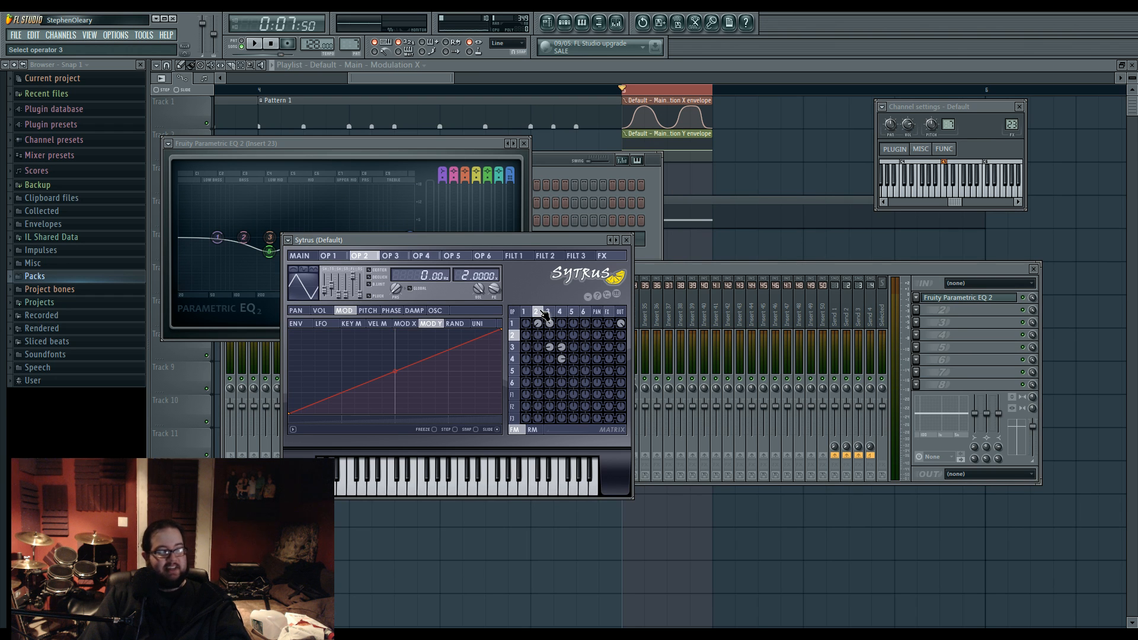
{"action": "left_click", "coordinate": [547, 312]}
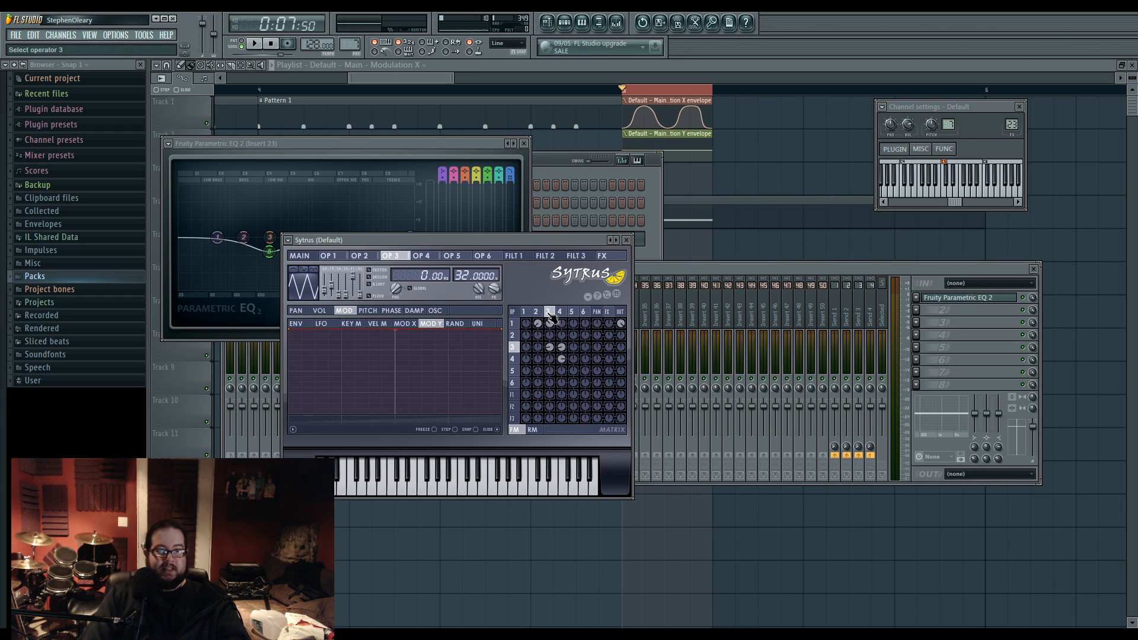
{"action": "key", "text": "space"}
{"action": "left_click_drag", "start_coordinate": [553, 336], "coordinate": [553, 328]}
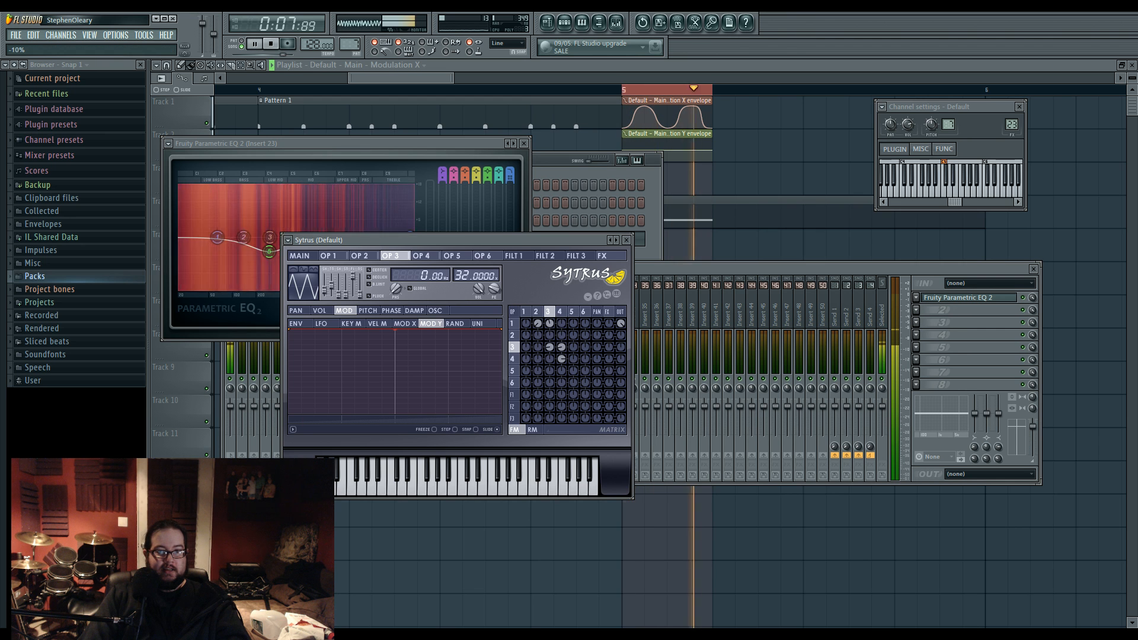
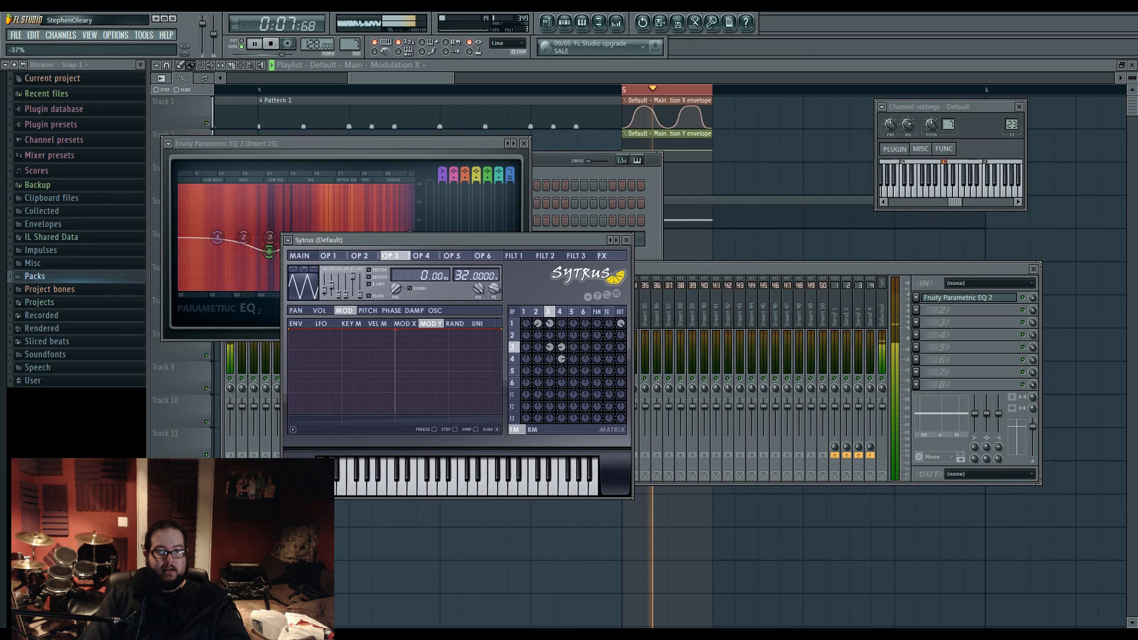
Step: Set operator 5's ratio to 2.0000 and its frequency modulation of operator 1 to about -80% during playback
{"action": "left_click_drag", "start_coordinate": [551, 324], "coordinate": [570, 354]}
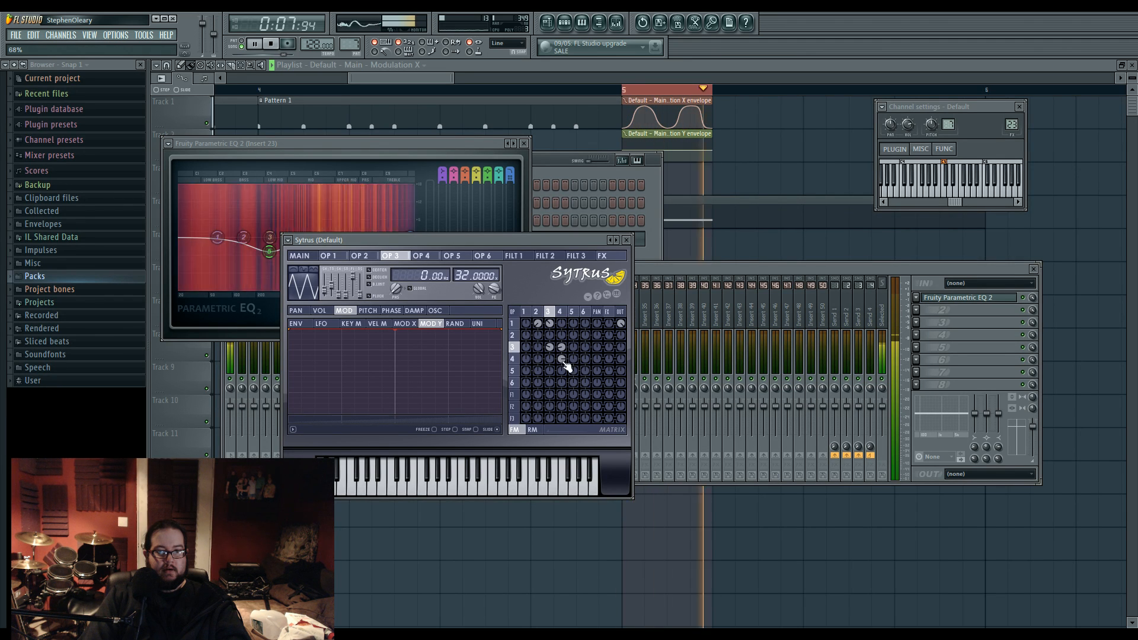
{"action": "left_click", "coordinate": [572, 314]}
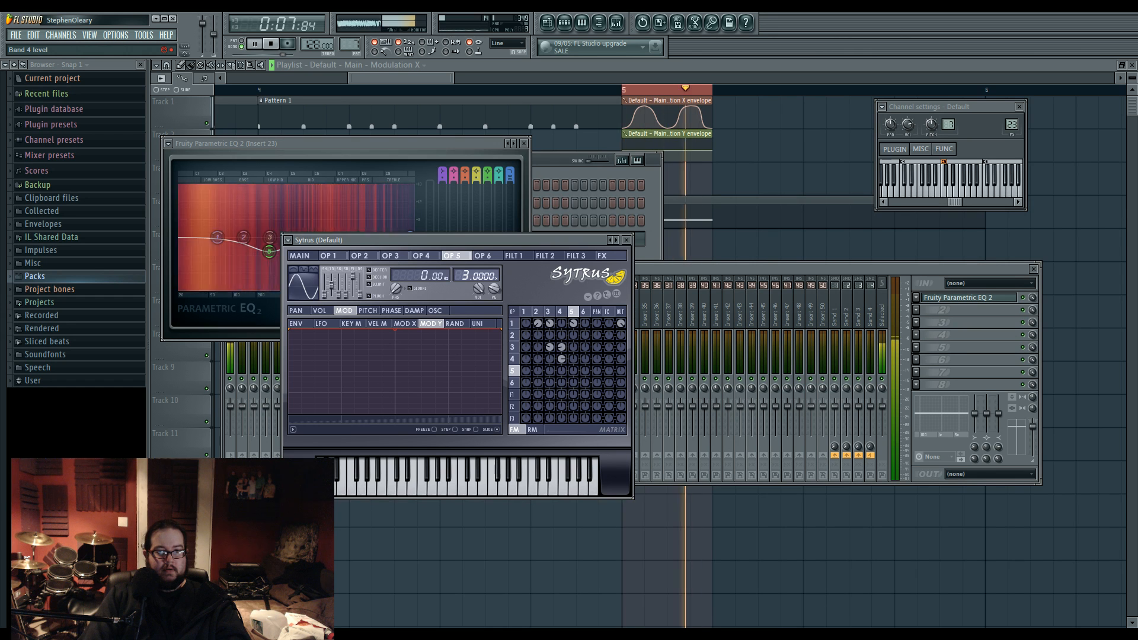
{"action": "mouse_move", "coordinate": [574, 324]}
{"action": "left_mouse_down"}
{"action": "mouse_move", "coordinate": [574, 335]}
{"action": "mouse_move", "coordinate": [574, 308]}
{"action": "mouse_move", "coordinate": [575, 327]}
{"action": "left_mouse_up"}
{"action": "key", "text": "space"}
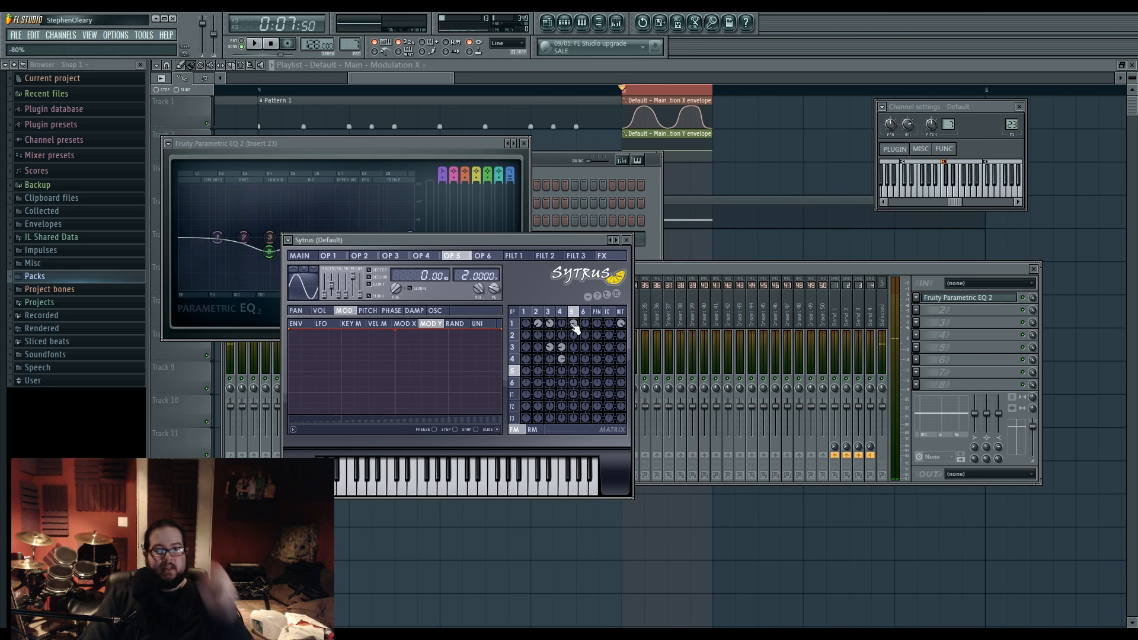
Step: Reshape the Modulation Y envelope to dip at its midpoint and delete the extra point after it, auditioning the loop
{"action": "key", "text": "F12"}
{"action": "right_click", "coordinate": [667, 160]}
{"action": "key", "text": "space"}
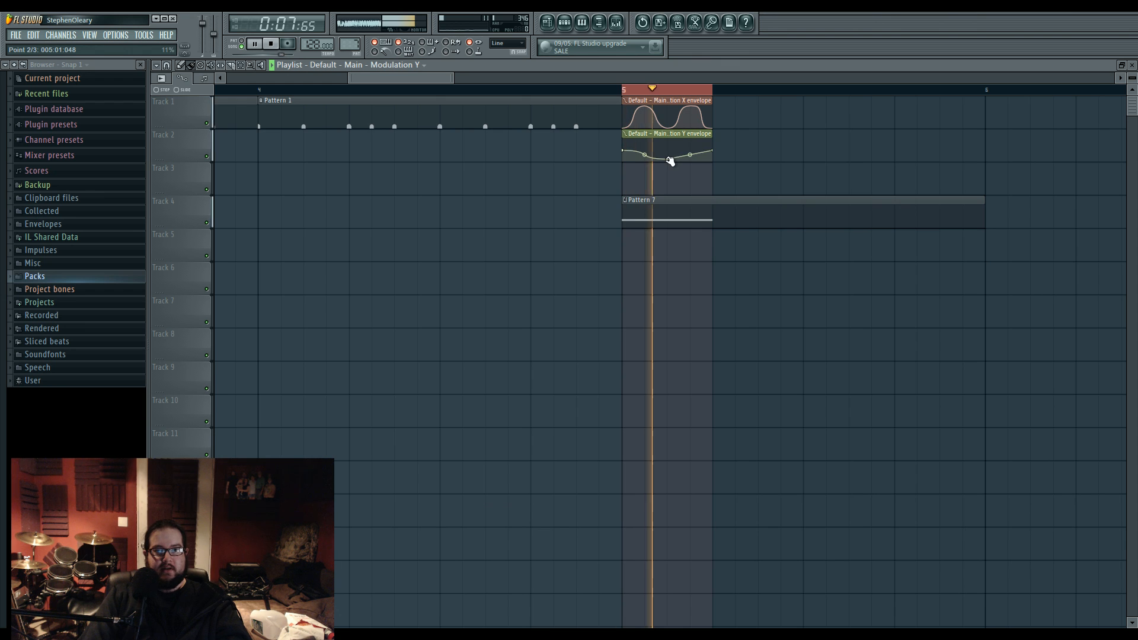
{"action": "right_click", "coordinate": [689, 142]}
{"action": "right_click", "coordinate": [689, 141]}
{"action": "left_click", "coordinate": [711, 156]}
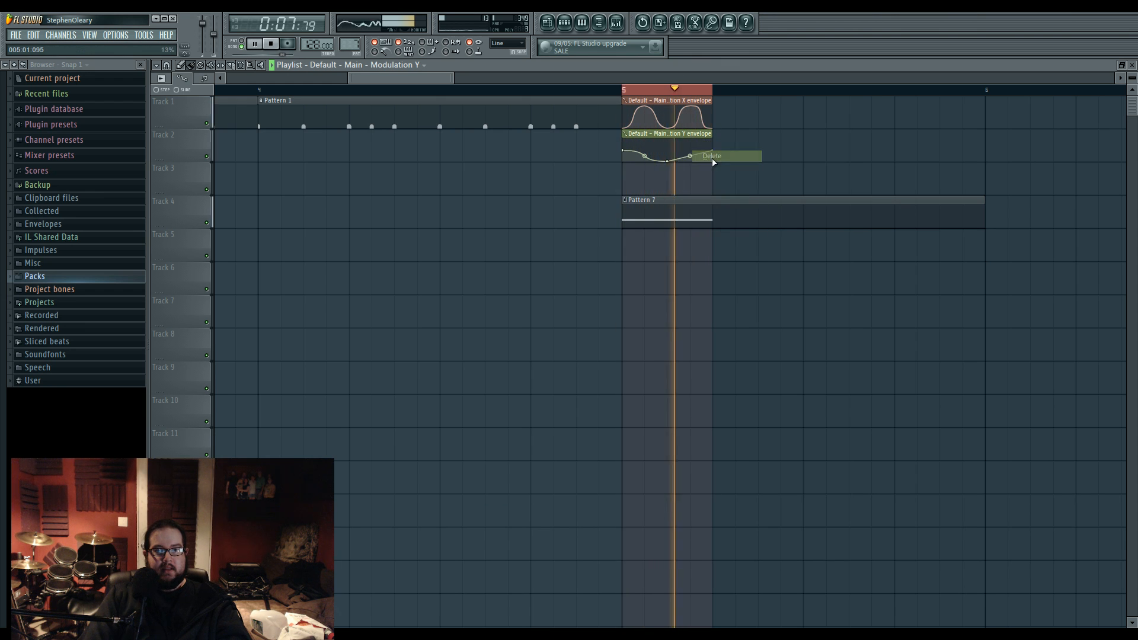
{"action": "key", "text": "space"}
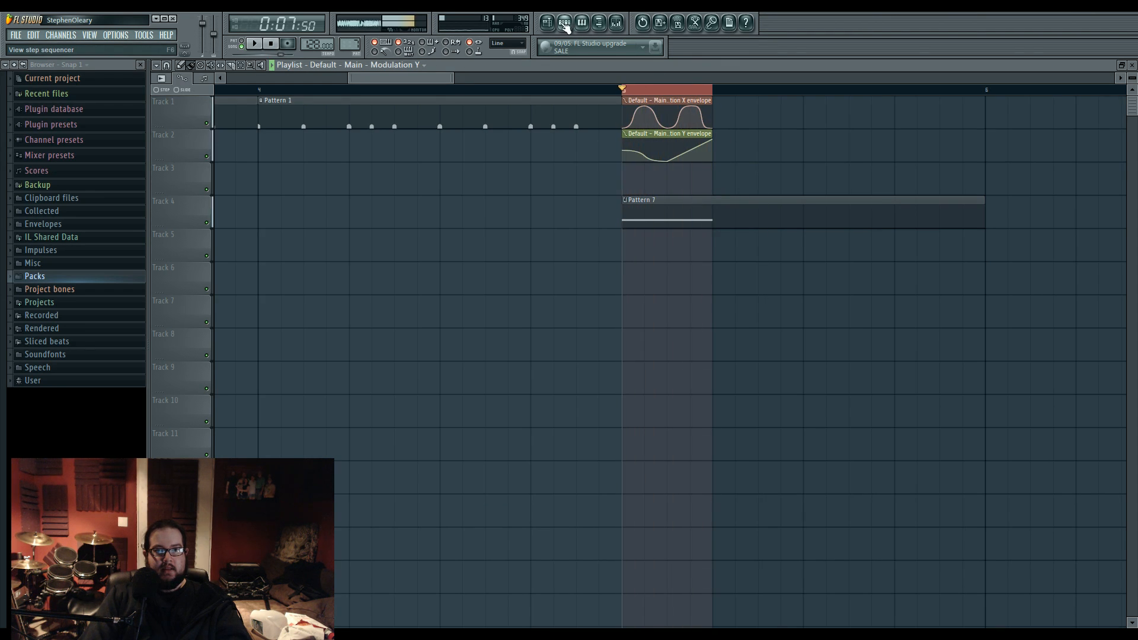
Step: Reopen Sytrus, give operator 3 a linear rising Mod Y modulation curve, and switch to operator 2
{"action": "left_click", "coordinate": [565, 23]}
{"action": "left_click", "coordinate": [455, 241]}
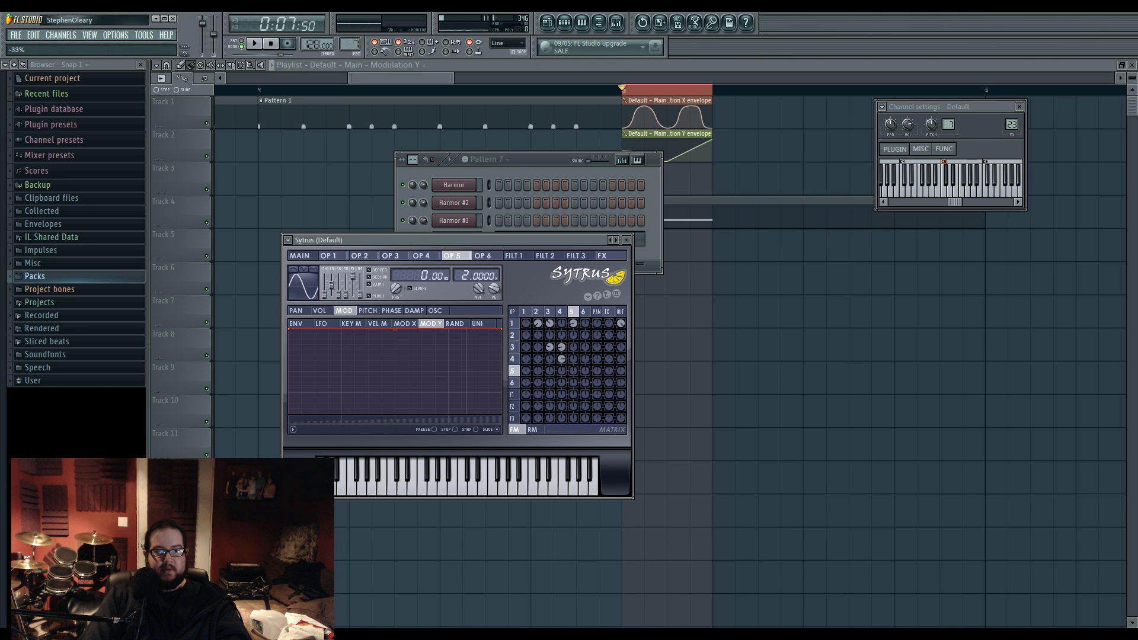
{"action": "left_click", "coordinate": [548, 320]}
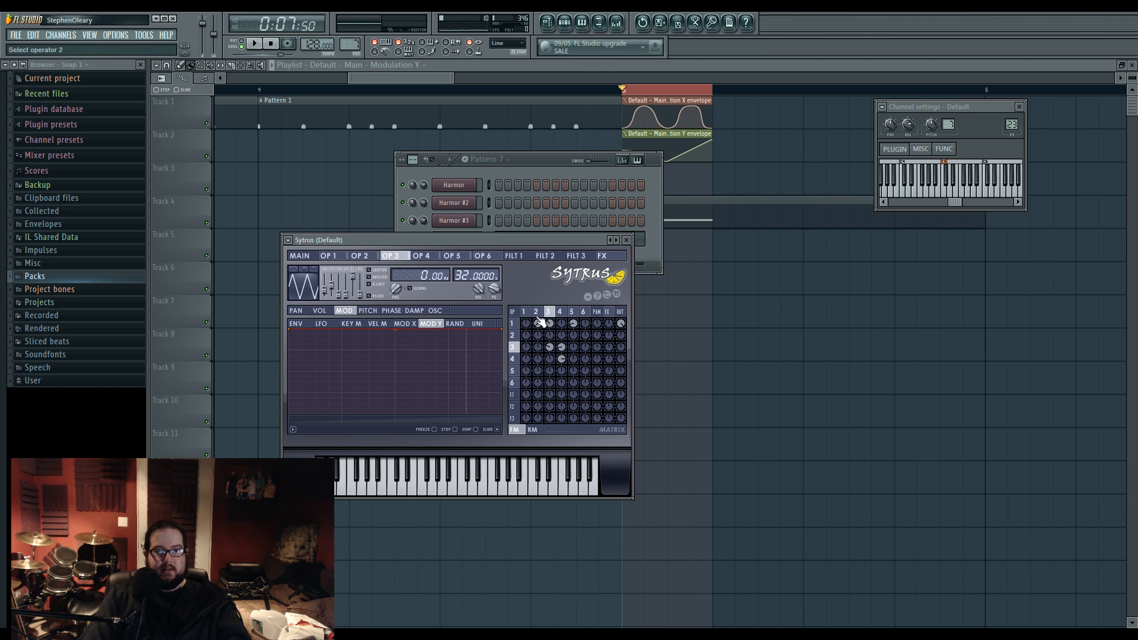
{"action": "left_click", "coordinate": [539, 321]}
{"action": "left_click", "coordinate": [547, 321]}
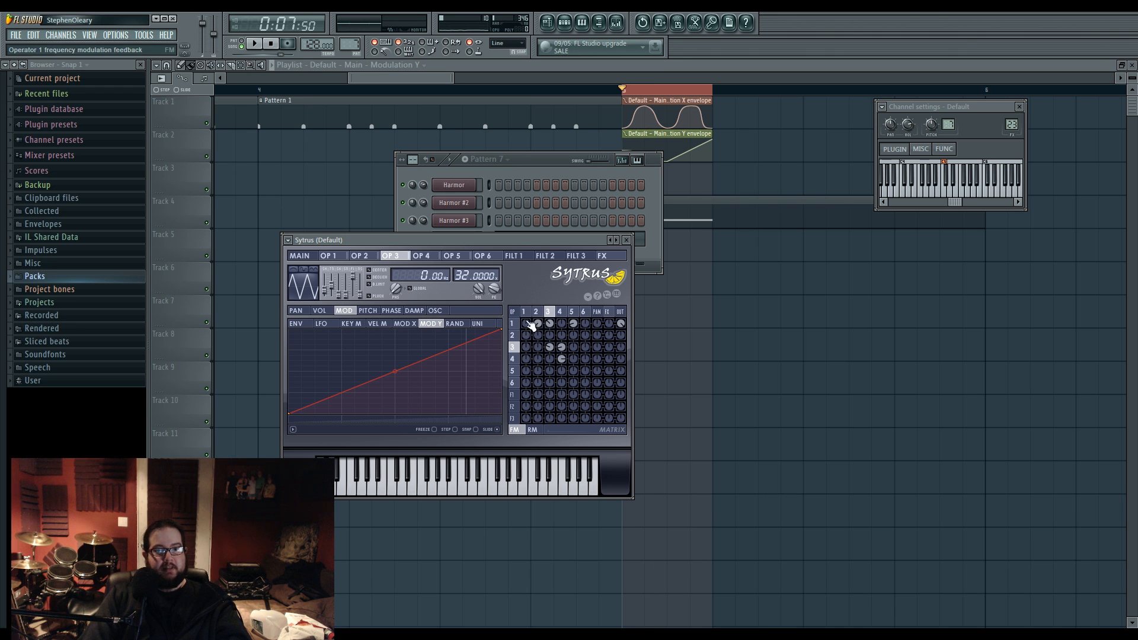
{"action": "left_click", "coordinate": [537, 323]}
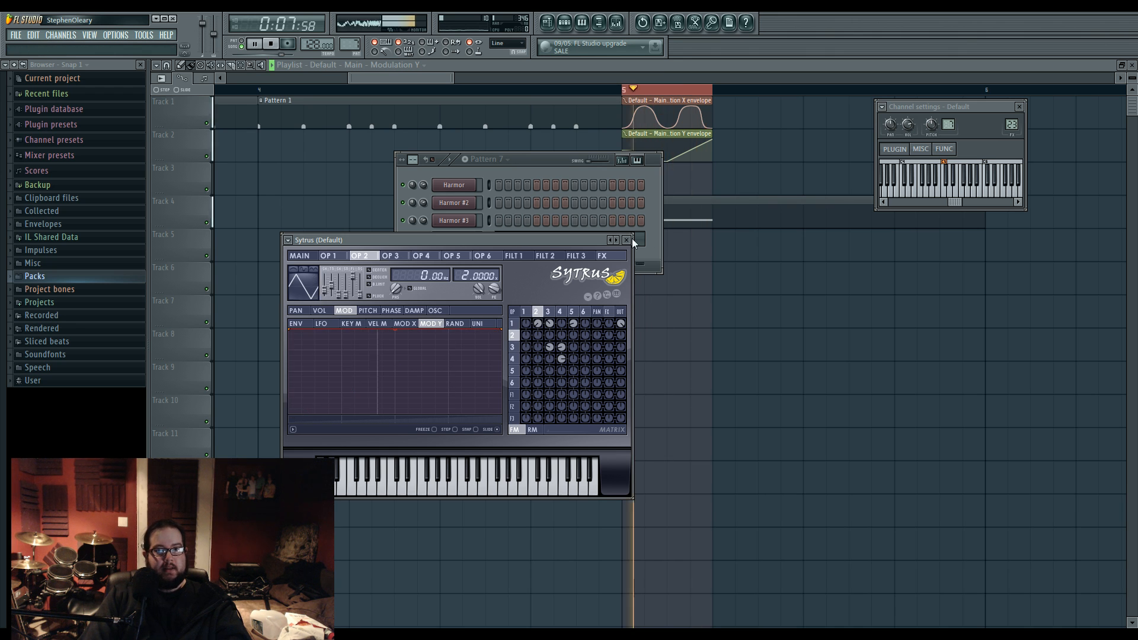
Step: Set the Modulation Y envelope's middle point to Single curve, lower it to the minimum, and undo the clip deletion
{"action": "key", "text": "F12"}
{"action": "key", "text": "space"}
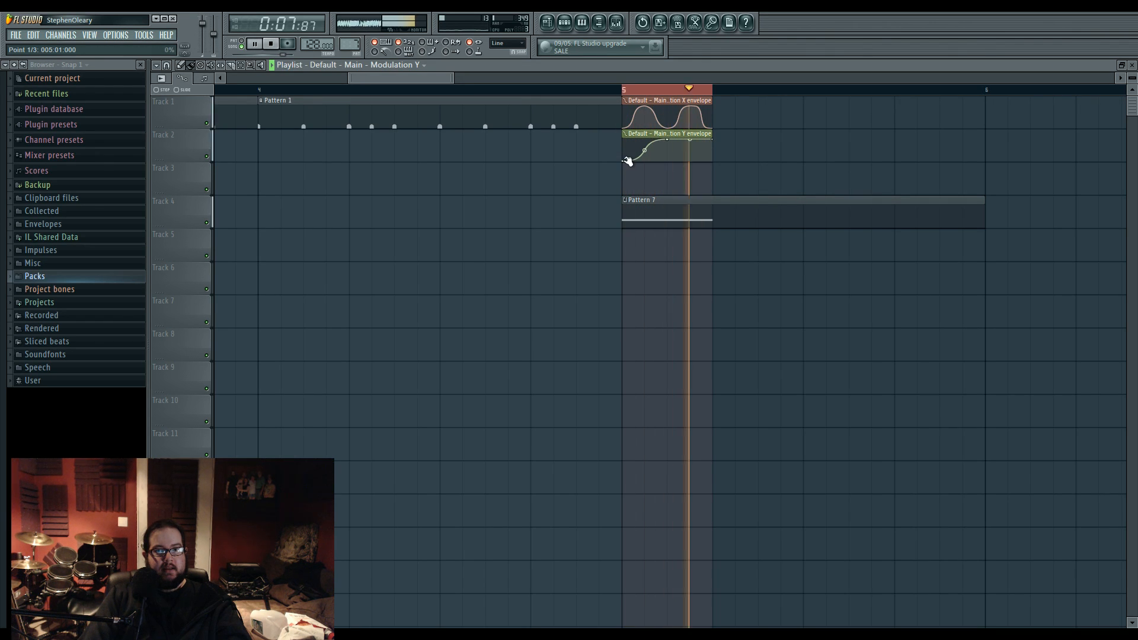
{"action": "right_click", "coordinate": [667, 140]}
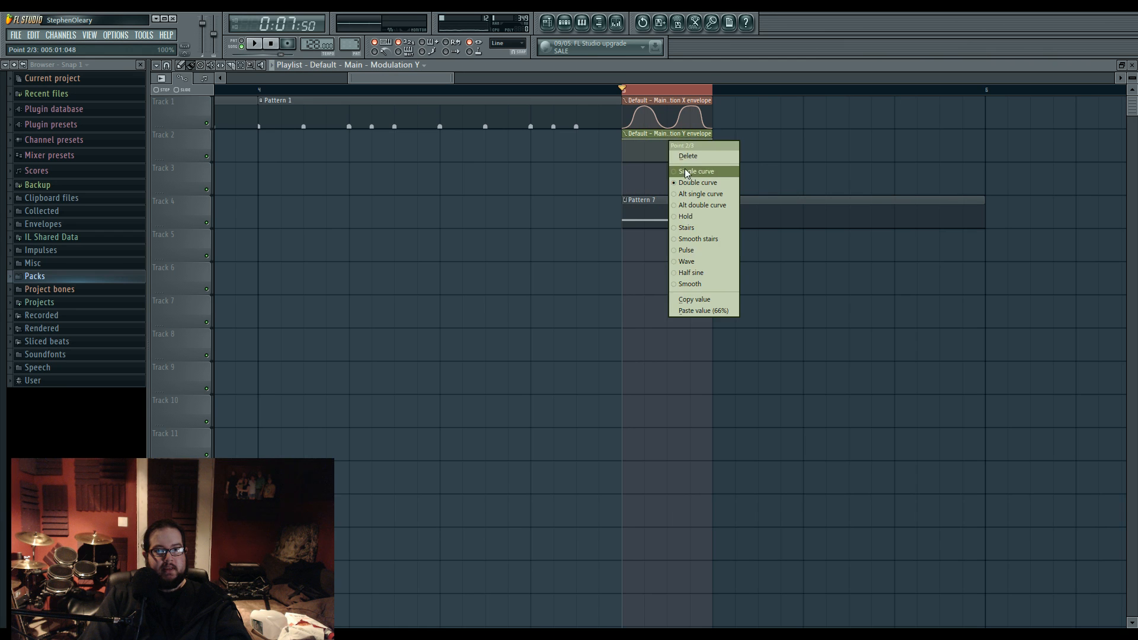
{"action": "left_click", "coordinate": [686, 172]}
{"action": "left_click_drag", "start_coordinate": [668, 140], "coordinate": [668, 161]}
{"action": "right_click", "coordinate": [672, 154]}
{"action": "key", "text": "ctrl+z"}
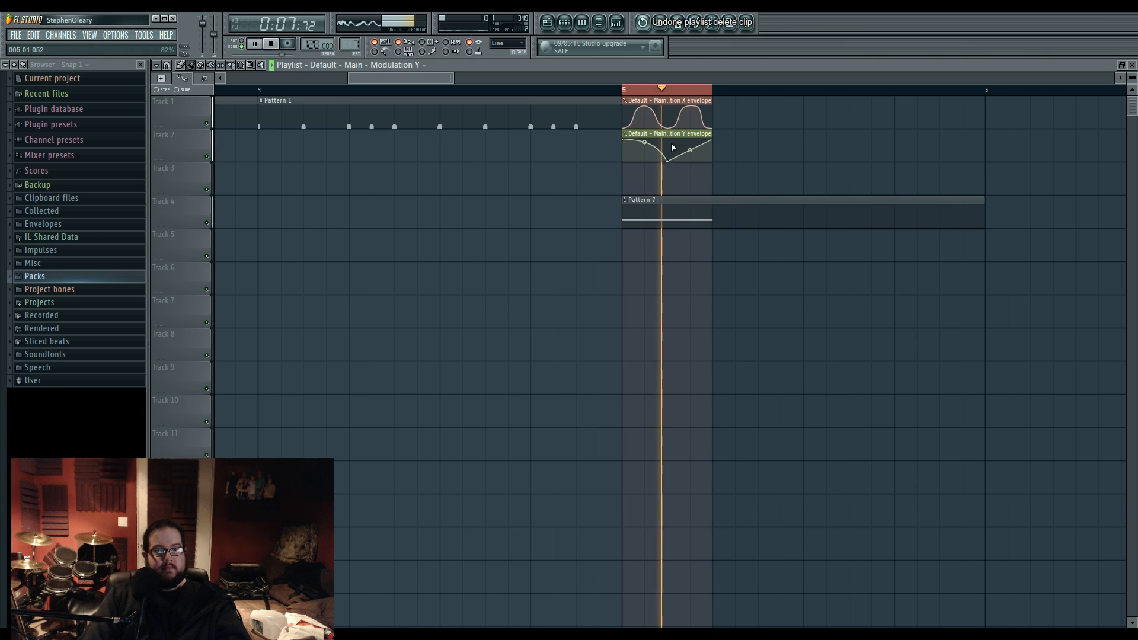
Step: Split the Modulation Y envelope at its midpoint and shape both halves as straight rising ramps
{"action": "key", "text": "space"}
{"action": "right_click", "coordinate": [671, 144]}
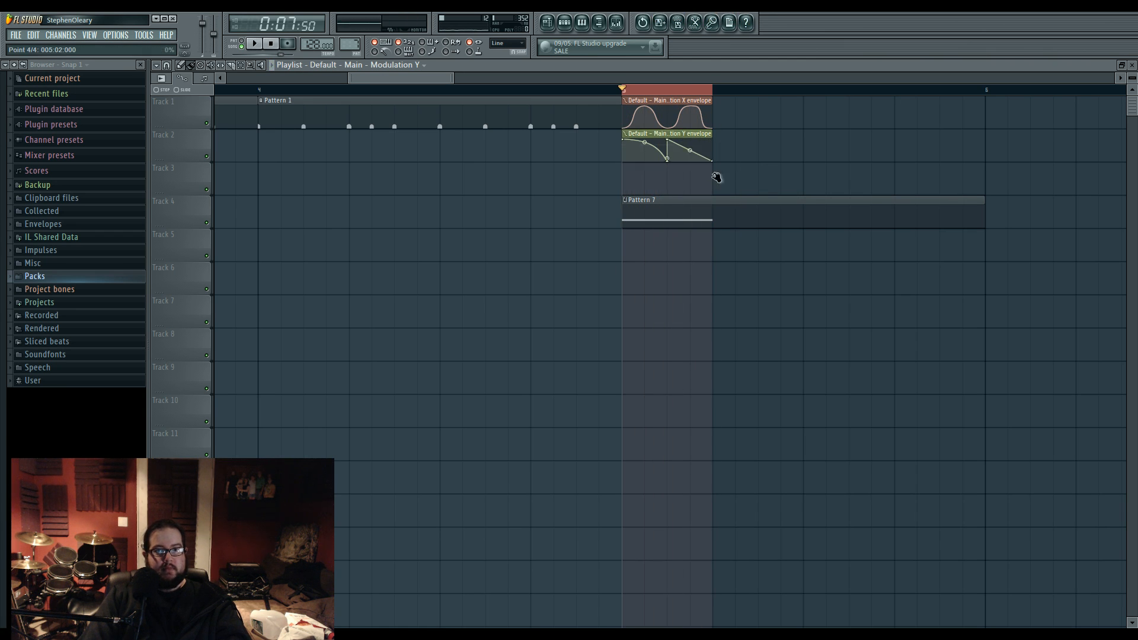
{"action": "key", "text": "space"}
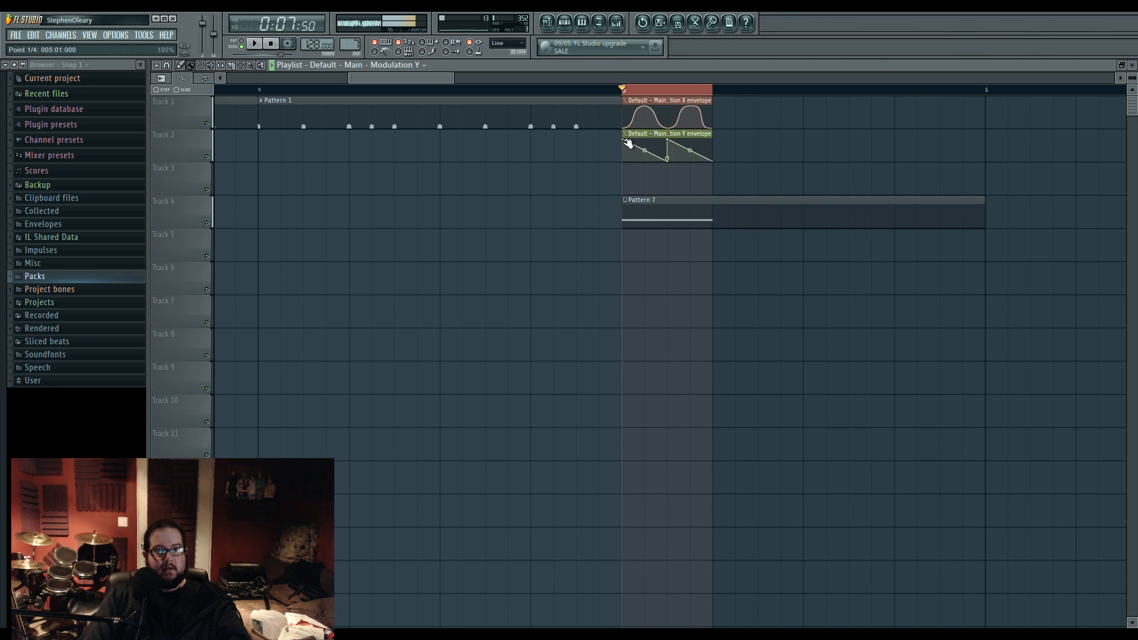
{"action": "left_click_drag", "start_coordinate": [670, 162], "coordinate": [669, 141]}
{"action": "right_click", "coordinate": [669, 161]}
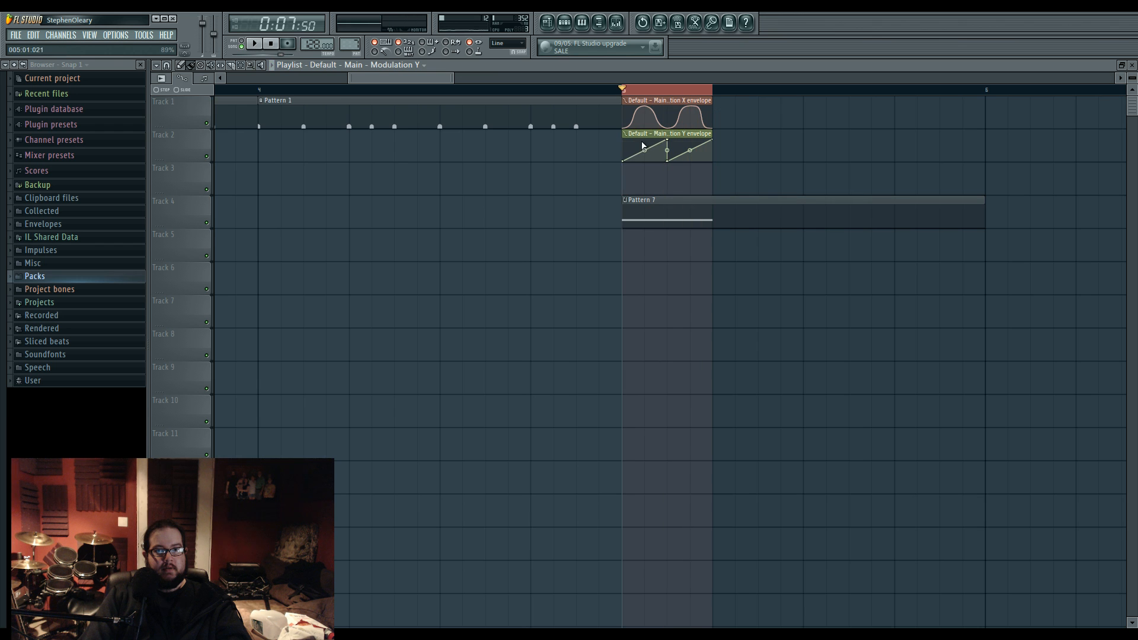
{"action": "key", "text": "space"}
Step: Turn the Modulation Y envelope into two peaks with straight rises and bowed falls, then audition the loop
{"action": "right_click", "coordinate": [693, 140]}
{"action": "left_click_drag", "start_coordinate": [668, 141], "coordinate": [713, 172]}
{"action": "right_click", "coordinate": [668, 141]}
{"action": "left_click", "coordinate": [705, 155]}
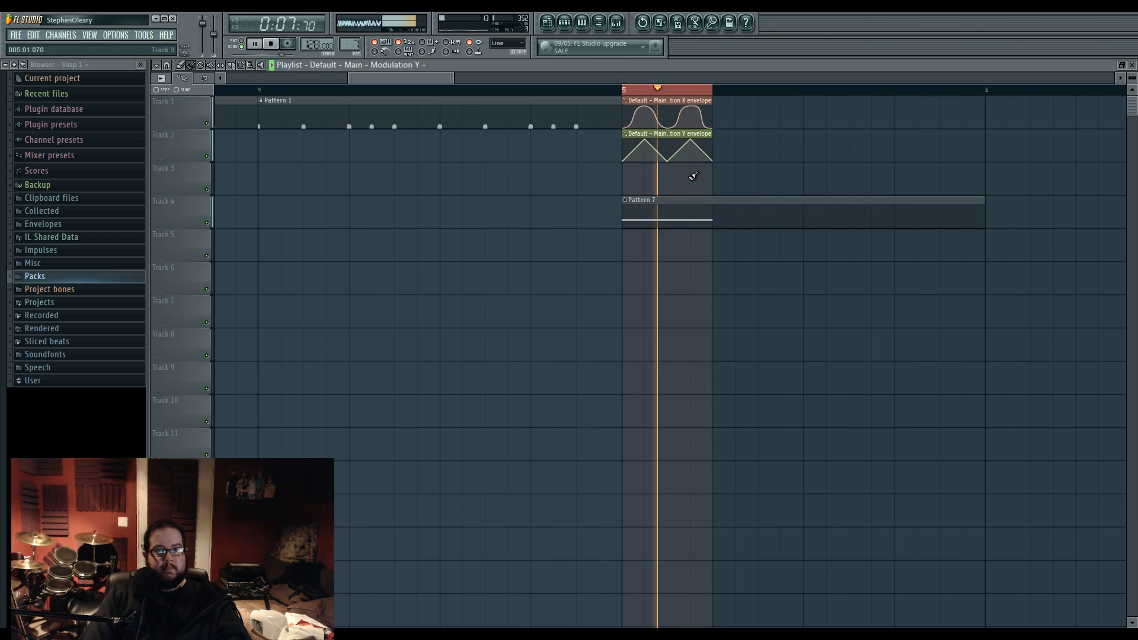
{"action": "left_click_drag", "start_coordinate": [656, 150], "coordinate": [702, 139]}
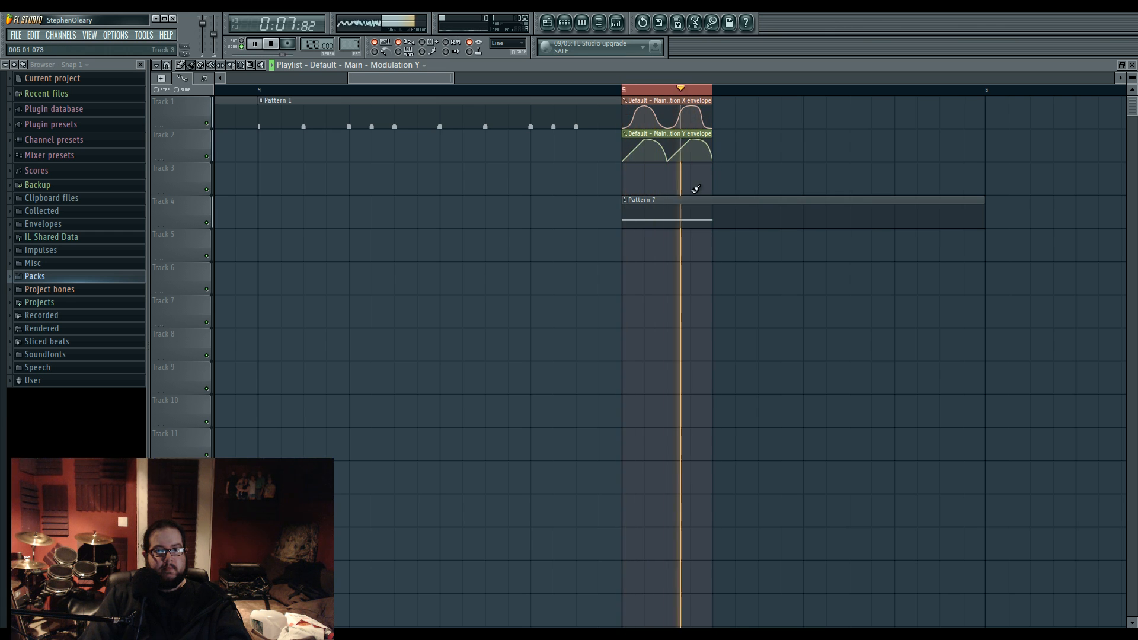
{"action": "key", "text": "space"}
Step: Open the Fruity Parametric EQ 2 on Insert 23, lower band 7 to about 7183 Hz and change its type to Peaking
{"action": "key", "text": "F9"}
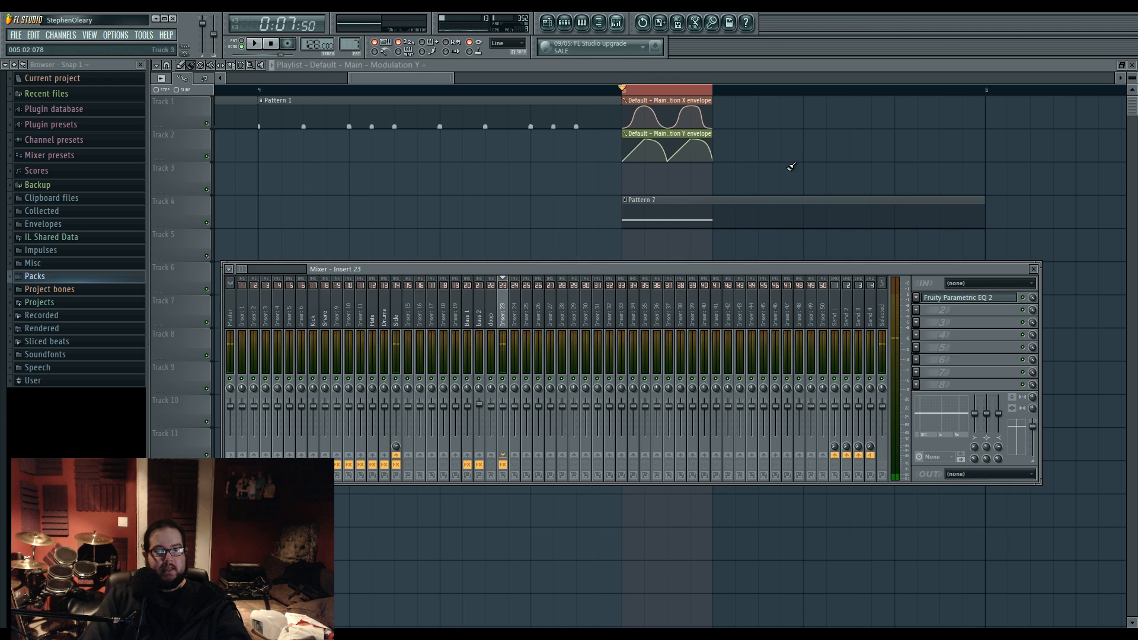
{"action": "left_click", "coordinate": [943, 299]}
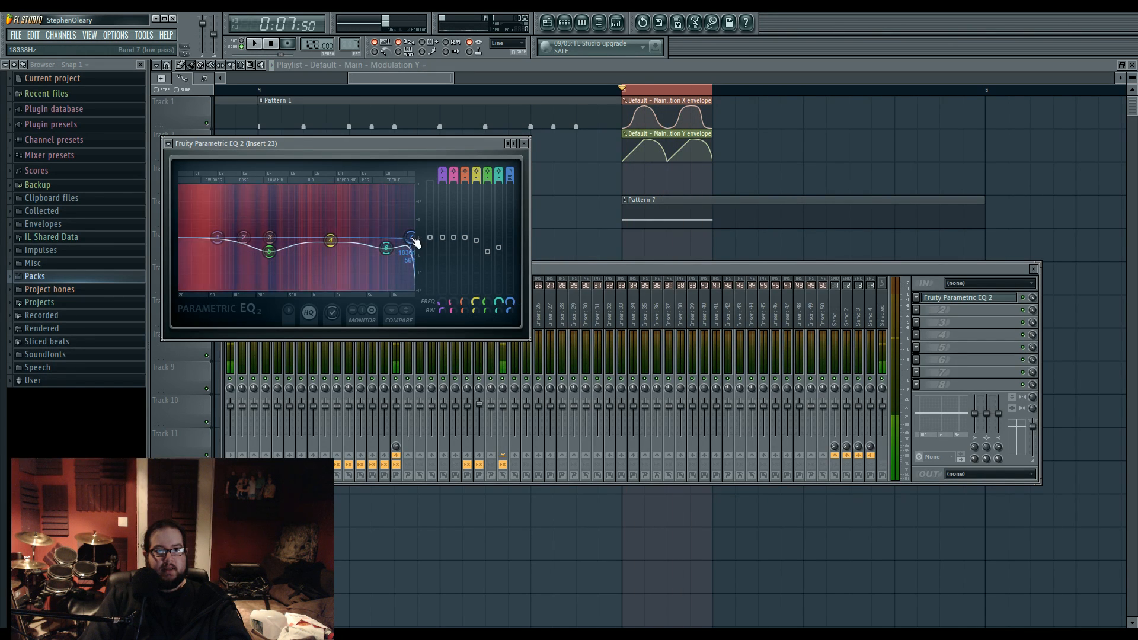
{"action": "right_click", "coordinate": [411, 238]}
{"action": "left_click", "coordinate": [427, 257]}
{"action": "right_click", "coordinate": [375, 237]}
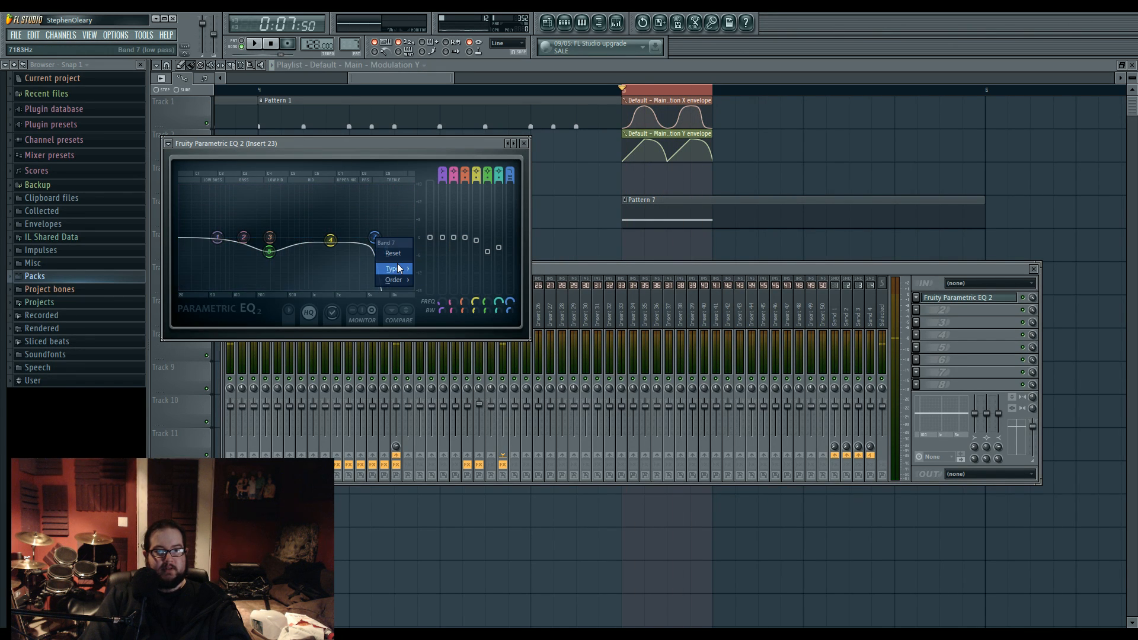
{"action": "mouse_move", "coordinate": [399, 267]}
{"action": "left_click", "coordinate": [435, 336]}
Step: Boost EQ band 6 in the high treble, raise band 4 slightly and cut band 7 slightly during playback, then return to the playlist
{"action": "key", "text": "space"}
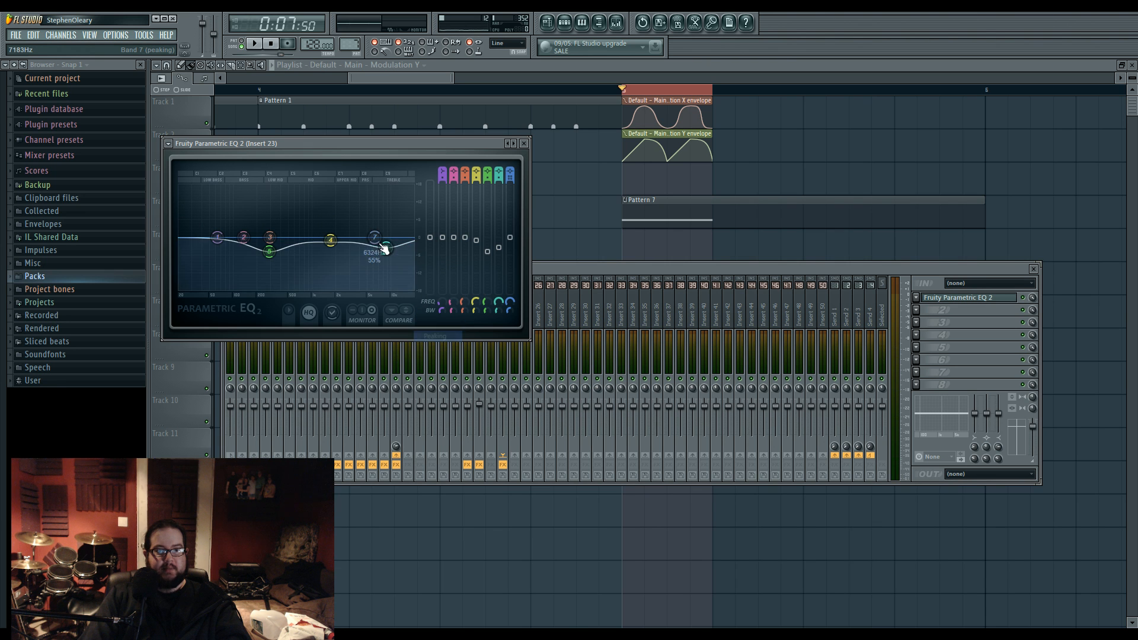
{"action": "left_click_drag", "start_coordinate": [374, 237], "coordinate": [408, 232]}
{"action": "left_click_drag", "start_coordinate": [331, 240], "coordinate": [403, 219]}
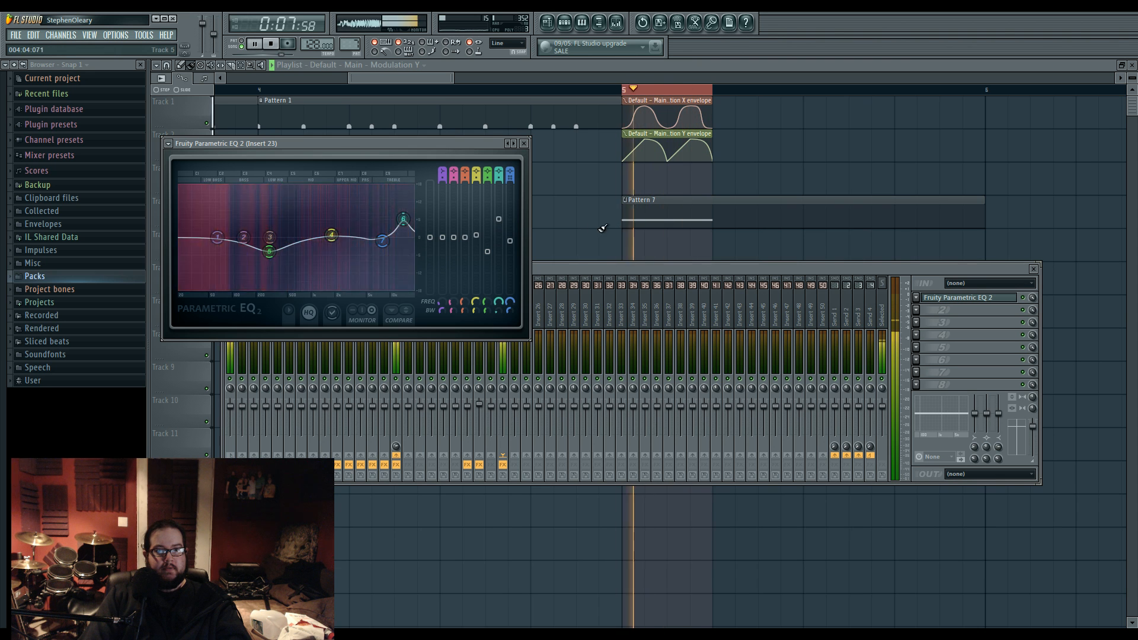
{"action": "key", "text": "F12"}
{"action": "key", "text": "space"}
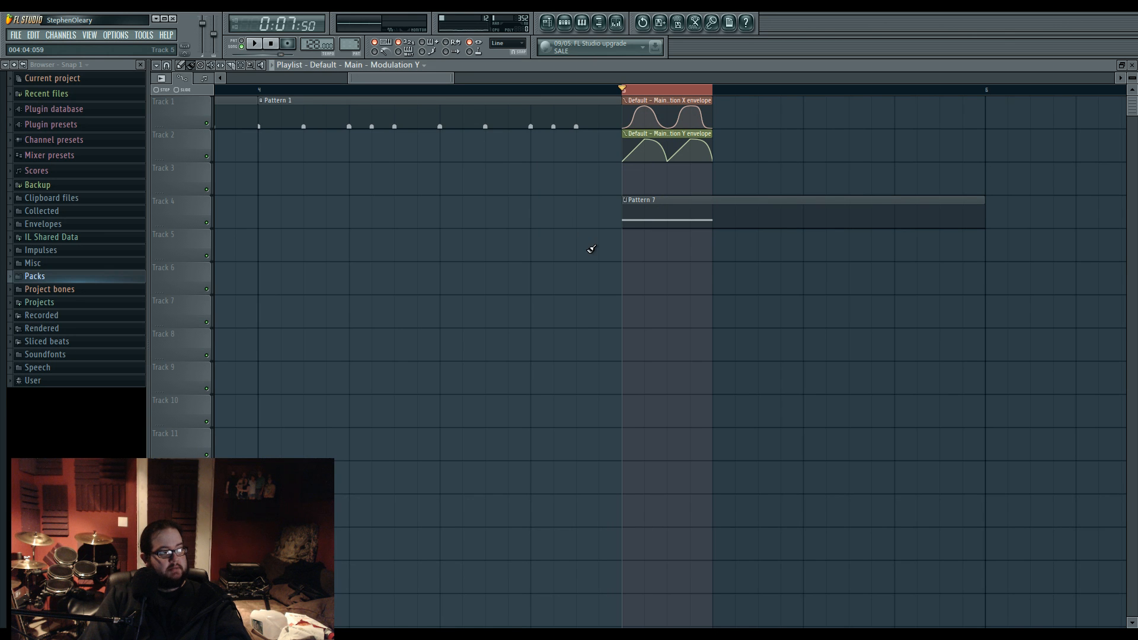
Step: Move the Modulation X and Y clips to Tracks 5 and 6 and shorten the Pattern 7 clip to one beat
{"action": "scroll", "coordinate": [579, 266], "scroll_direction": "down", "scroll_amount": 5}
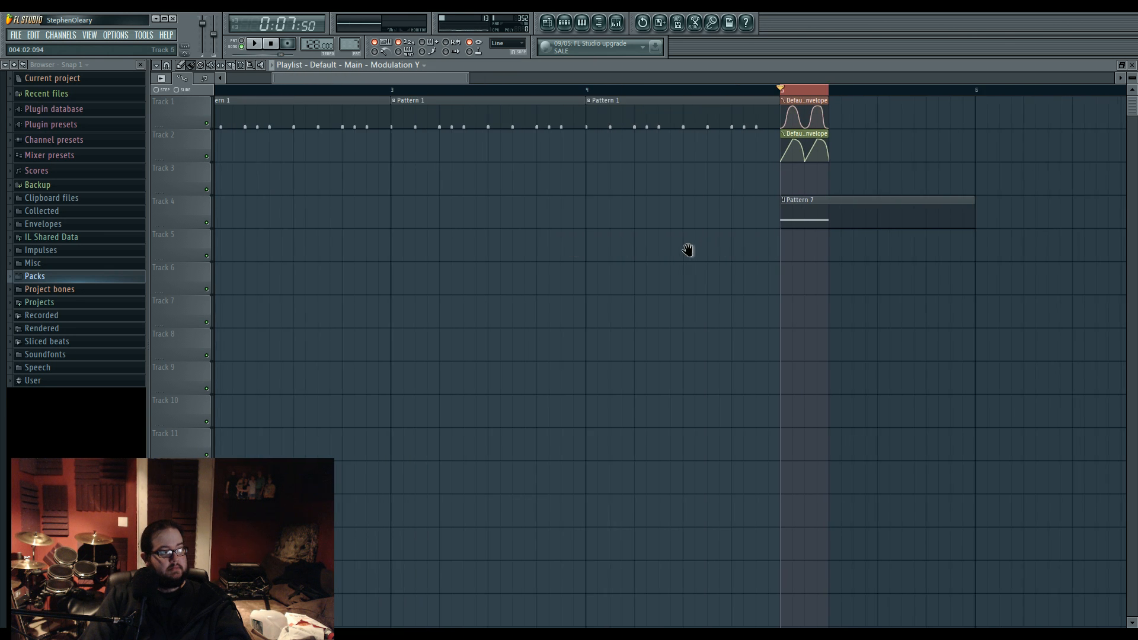
{"action": "scroll", "coordinate": [562, 249], "scroll_direction": "down", "scroll_amount": 3}
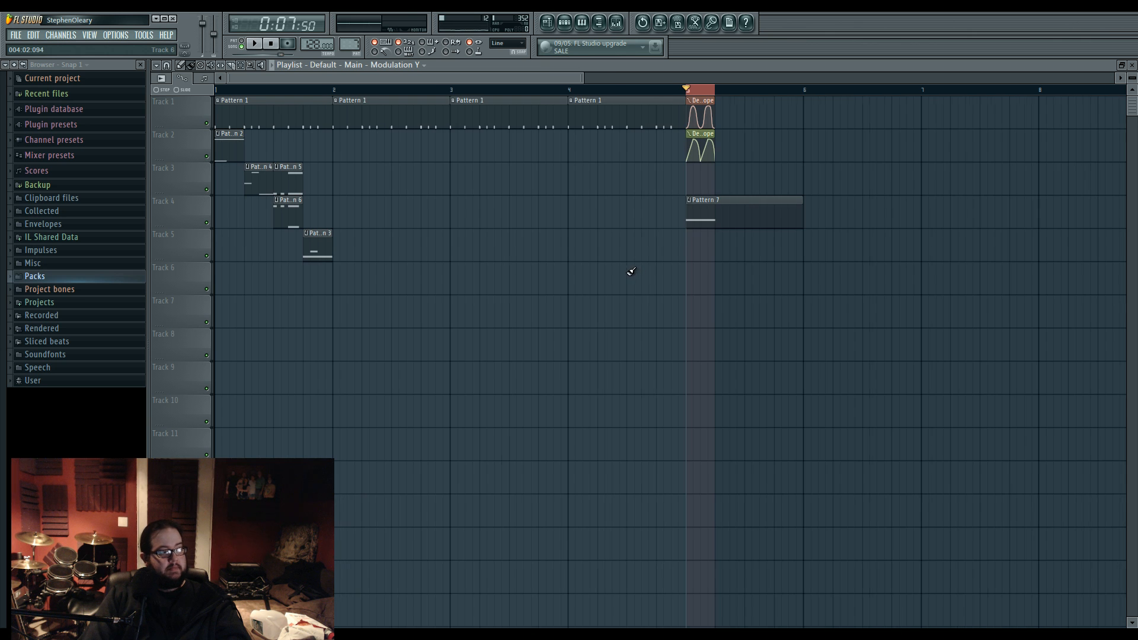
{"action": "scroll", "coordinate": [556, 261], "scroll_direction": "down", "scroll_amount": 1}
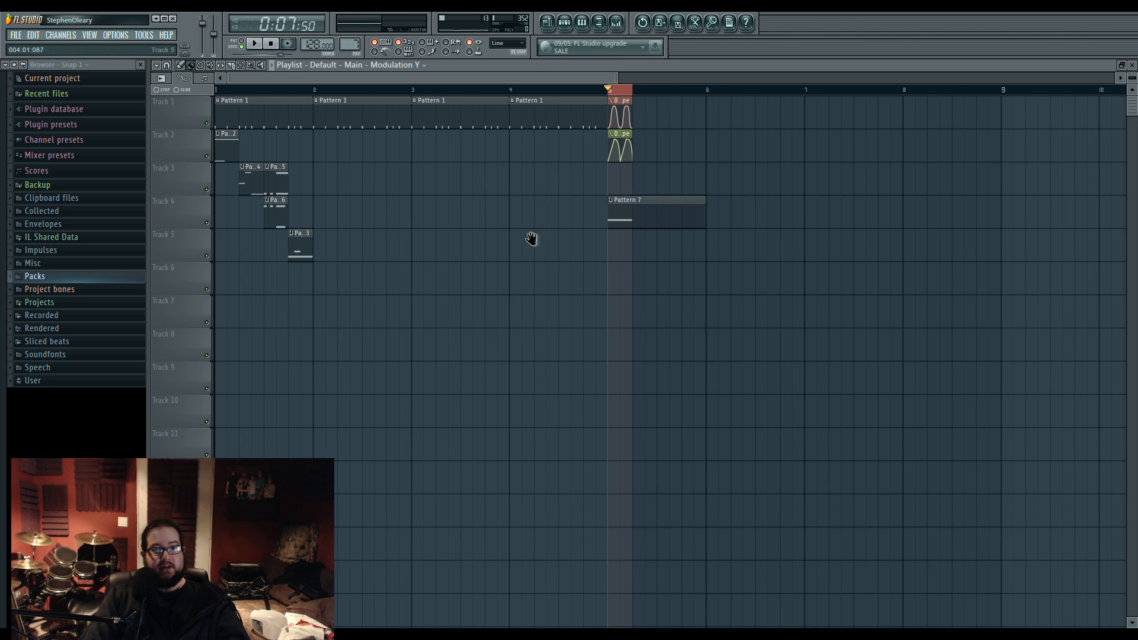
{"action": "left_click_drag", "start_coordinate": [626, 103], "coordinate": [626, 236]}
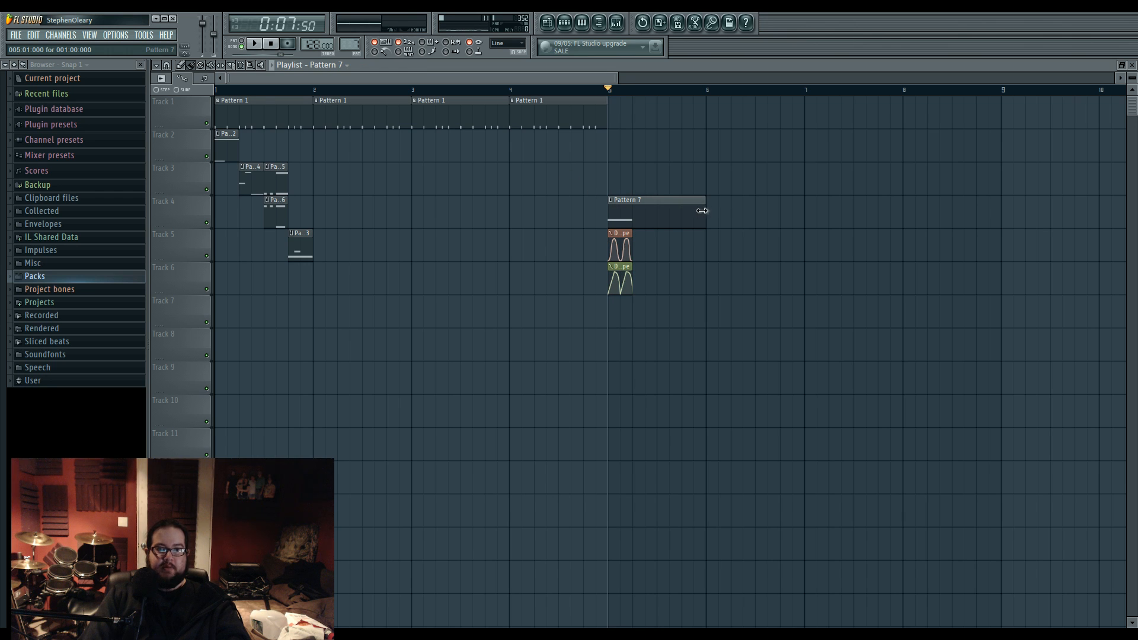
{"action": "left_click_drag", "start_coordinate": [702, 210], "coordinate": [657, 217]}
Step: Move Pattern 7 and both automation clips together to the start of bar 2 on Tracks 6 to 8, and play the arrangement
{"action": "left_click_drag", "start_coordinate": [566, 203], "coordinate": [647, 275]}
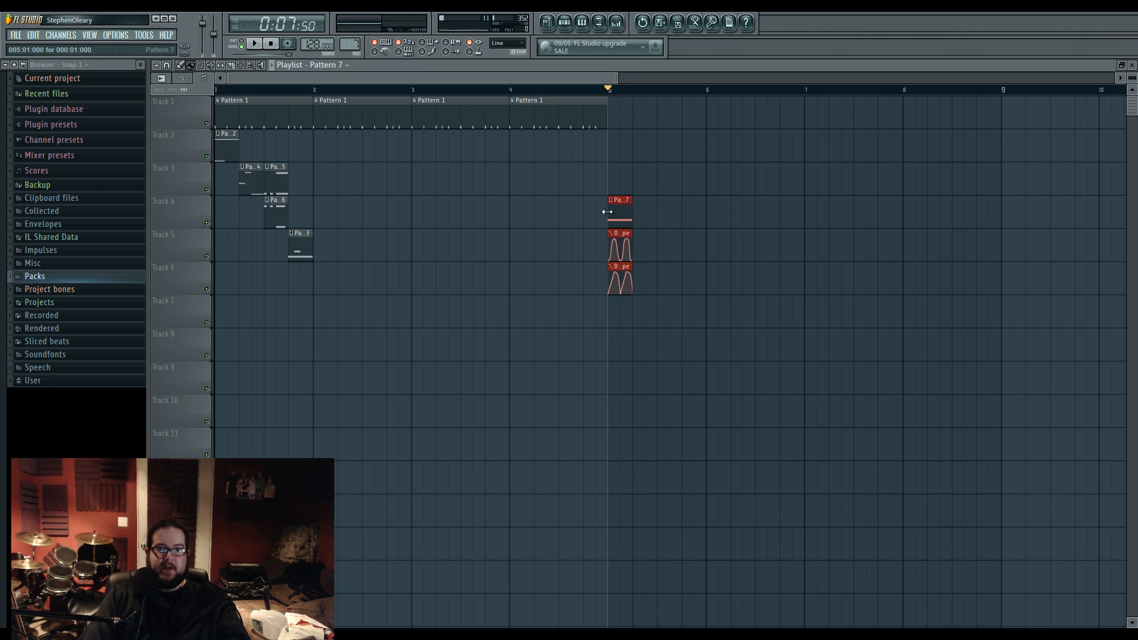
{"action": "left_click_drag", "start_coordinate": [618, 213], "coordinate": [322, 279]}
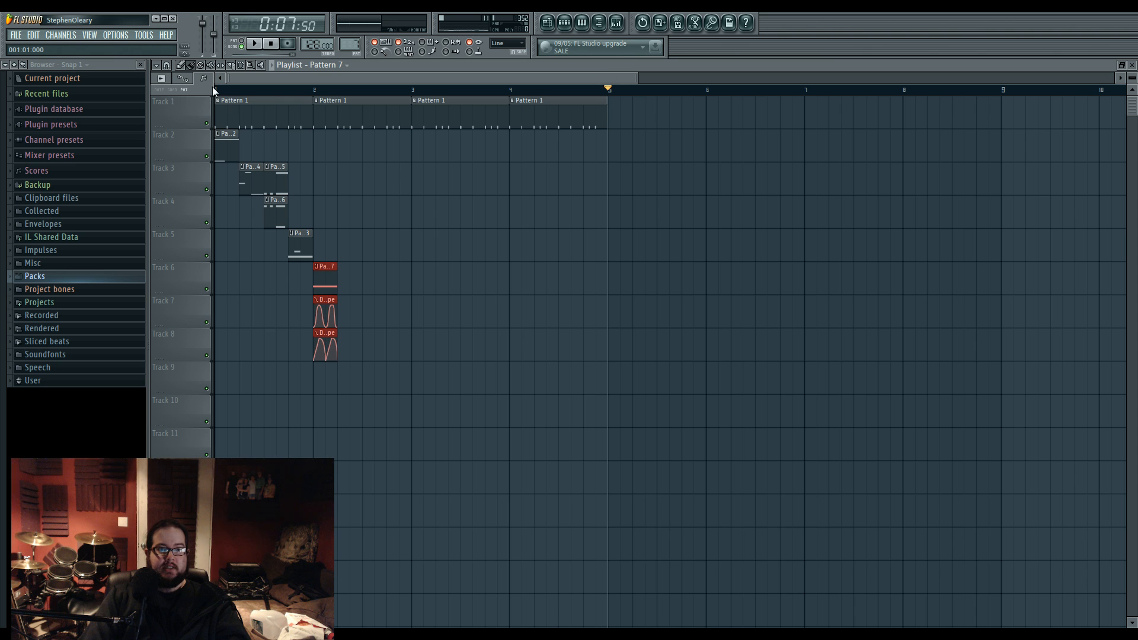
{"action": "key", "text": "space"}
{"action": "left_click", "coordinate": [340, 181], "text": "ctrl"}
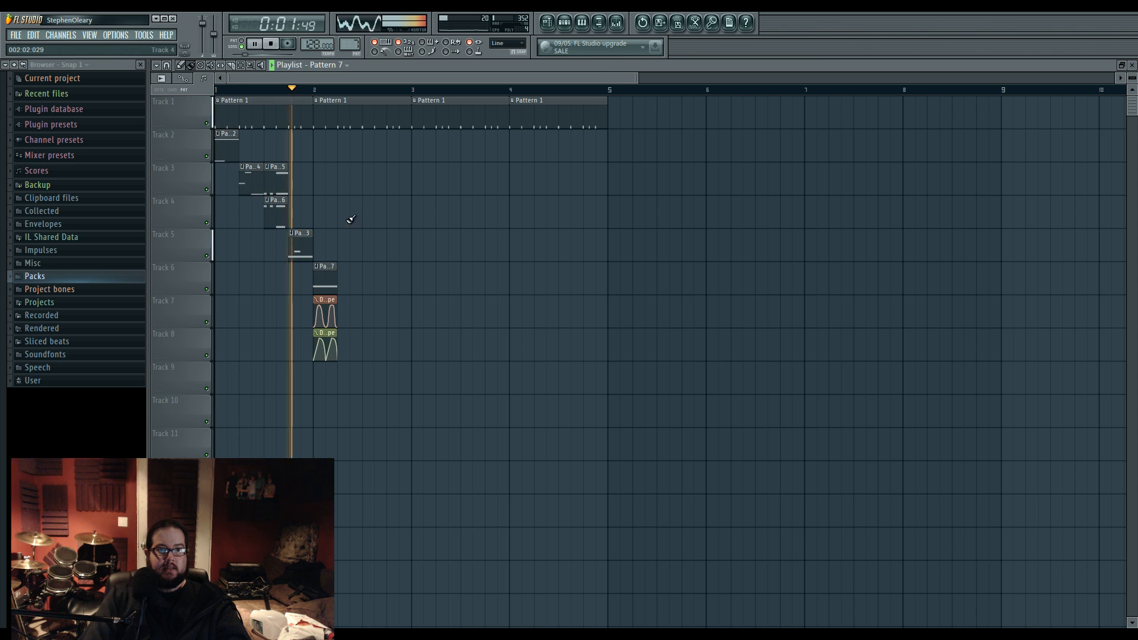
Step: Open Pattern 7 in the piano roll and replace its E1 note with a one-beat D2 note at the start
{"action": "key", "text": "space"}
{"action": "double_click", "coordinate": [325, 281]}
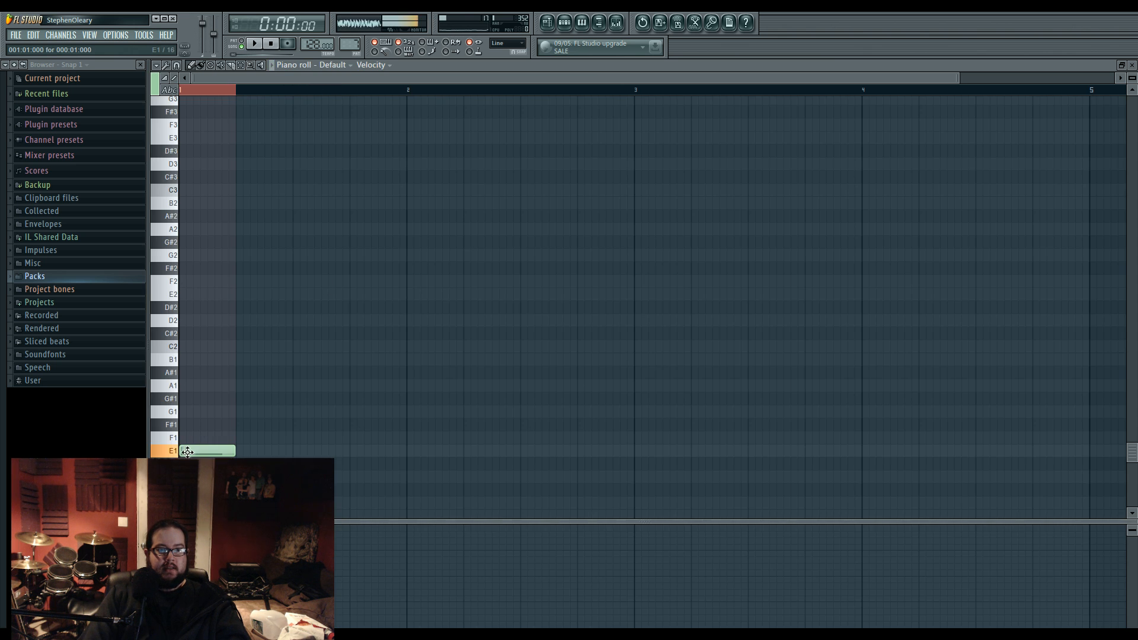
{"action": "left_click_drag", "start_coordinate": [187, 452], "coordinate": [188, 478]}
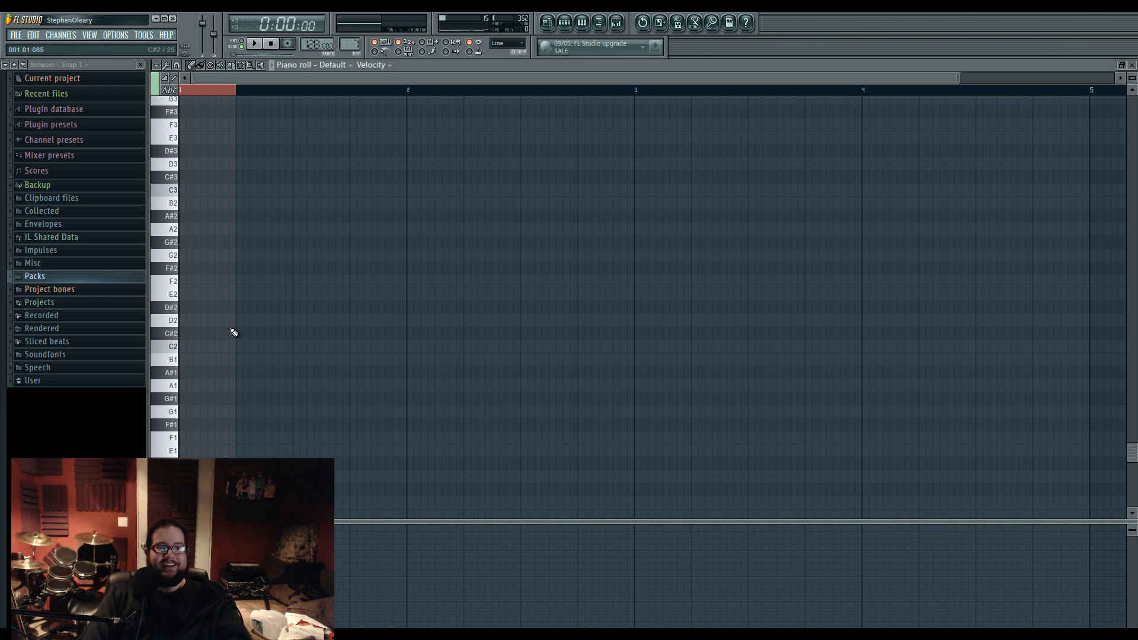
{"action": "left_click", "coordinate": [202, 320]}
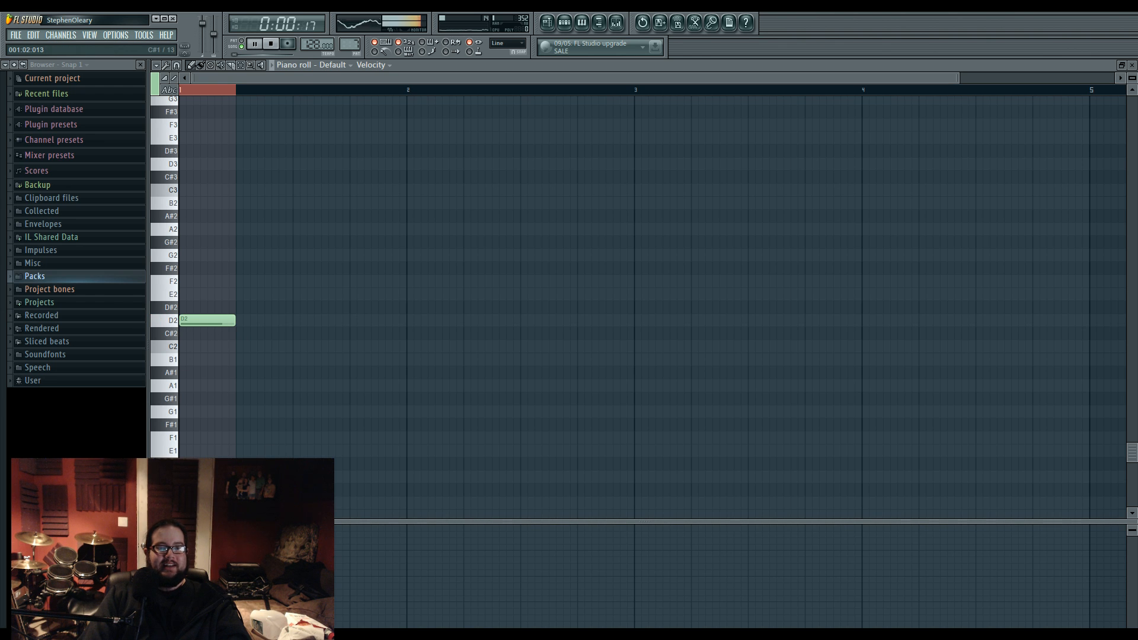
Step: Stop playback, lower Pattern 7's D2 note to D1 in the piano roll, and return to the playlist
{"action": "left_click", "coordinate": [546, 31]}
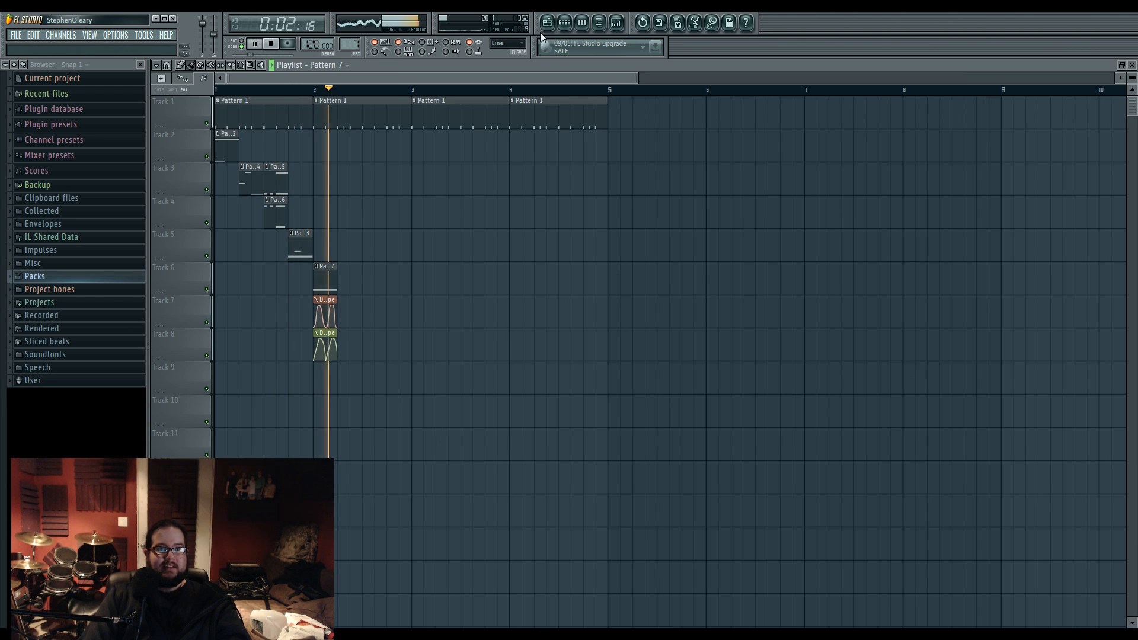
{"action": "key", "text": "space"}
{"action": "double_click", "coordinate": [326, 282]}
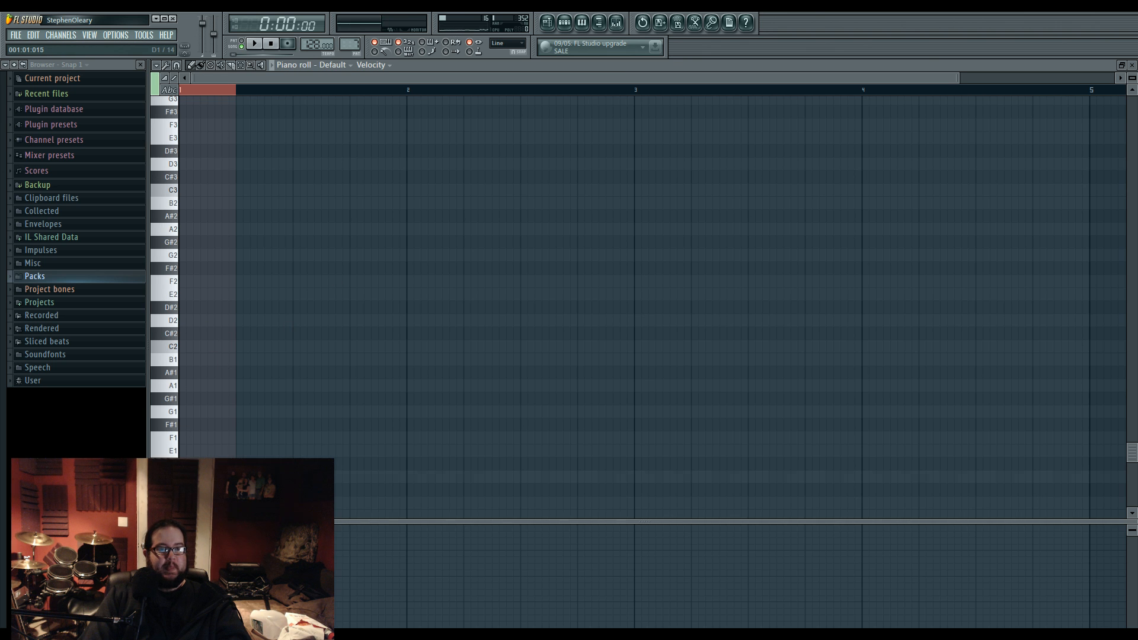
{"action": "left_click_drag", "start_coordinate": [201, 398], "coordinate": [186, 491]}
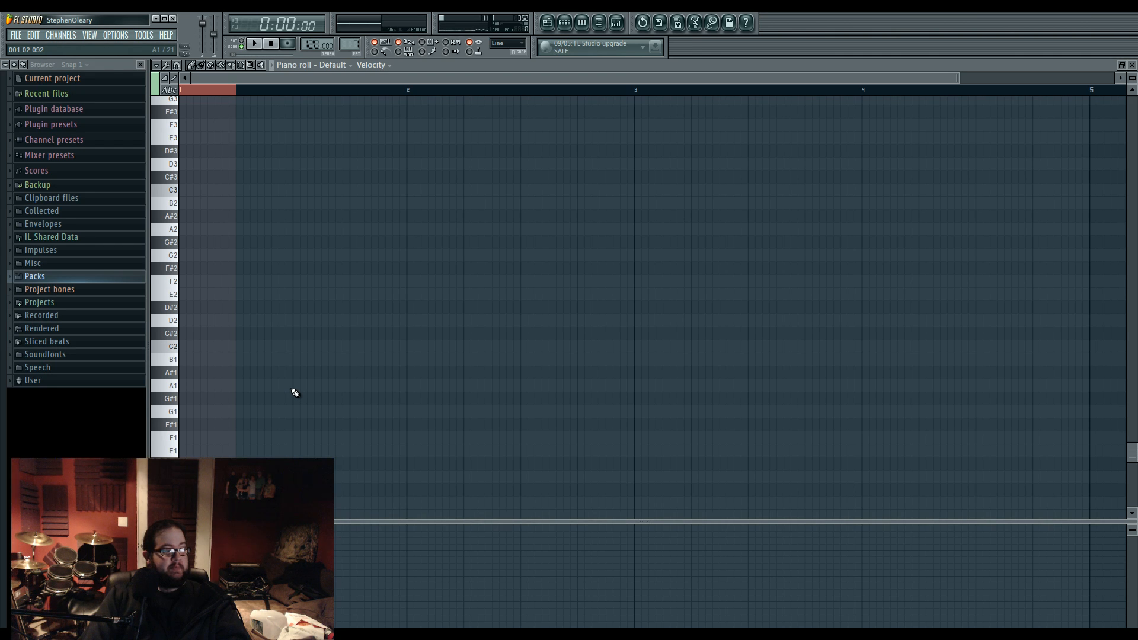
{"action": "left_click", "coordinate": [548, 23]}
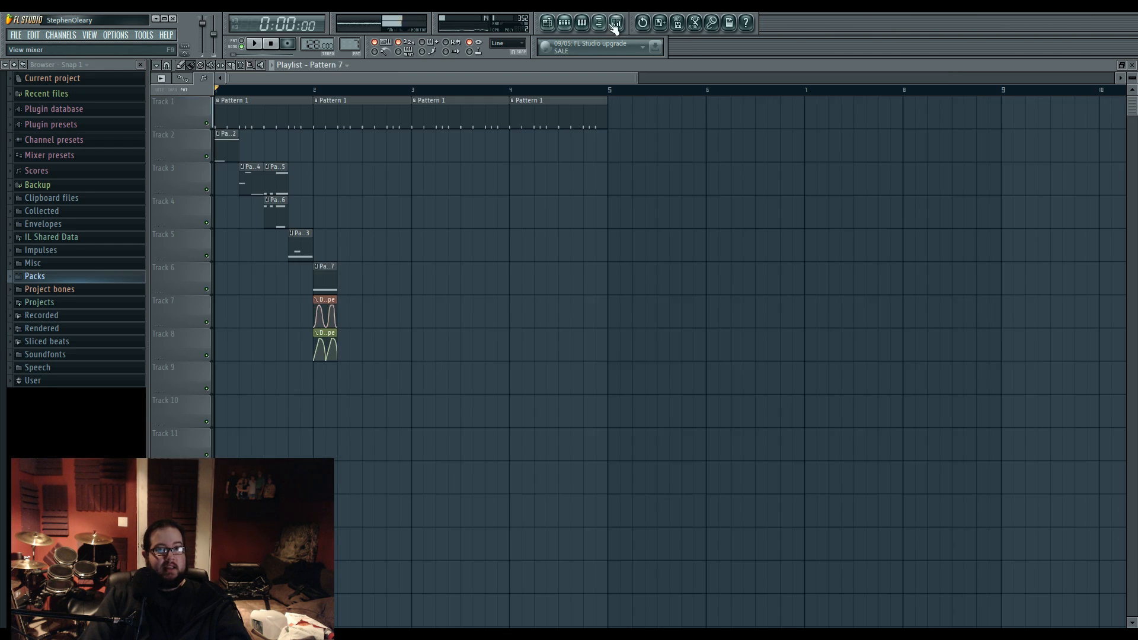
Step: Move Pattern 7 and both automation clips together to the start of bar 5, and loop that beat in playback
{"action": "left_click", "coordinate": [617, 24]}
{"action": "left_click", "coordinate": [617, 24]}
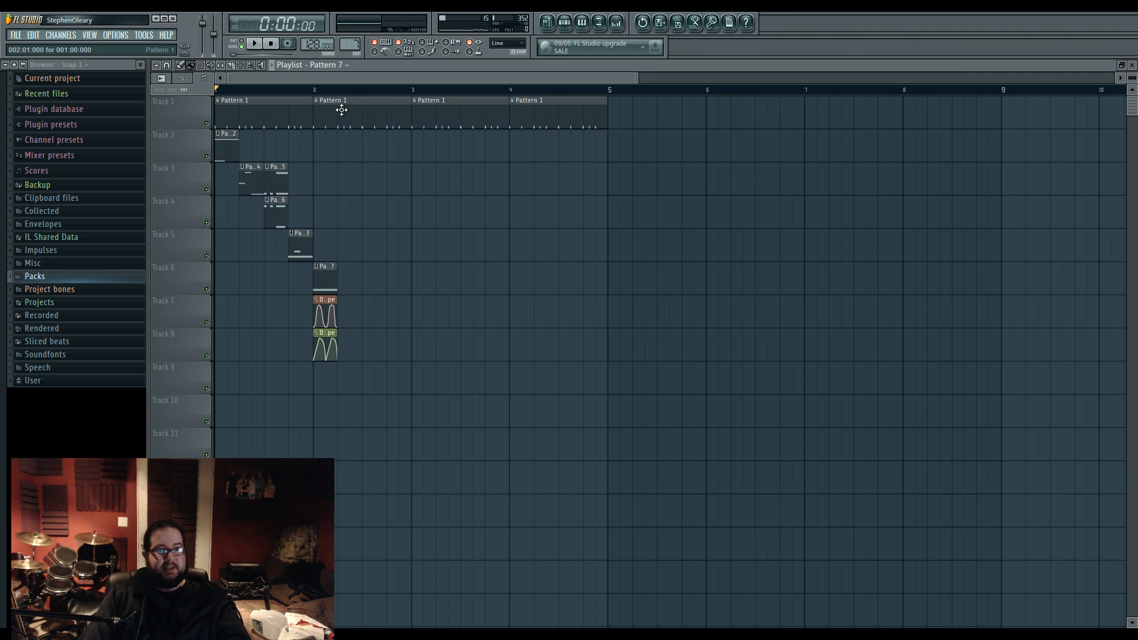
{"action": "left_click_drag", "start_coordinate": [313, 272], "coordinate": [607, 273]}
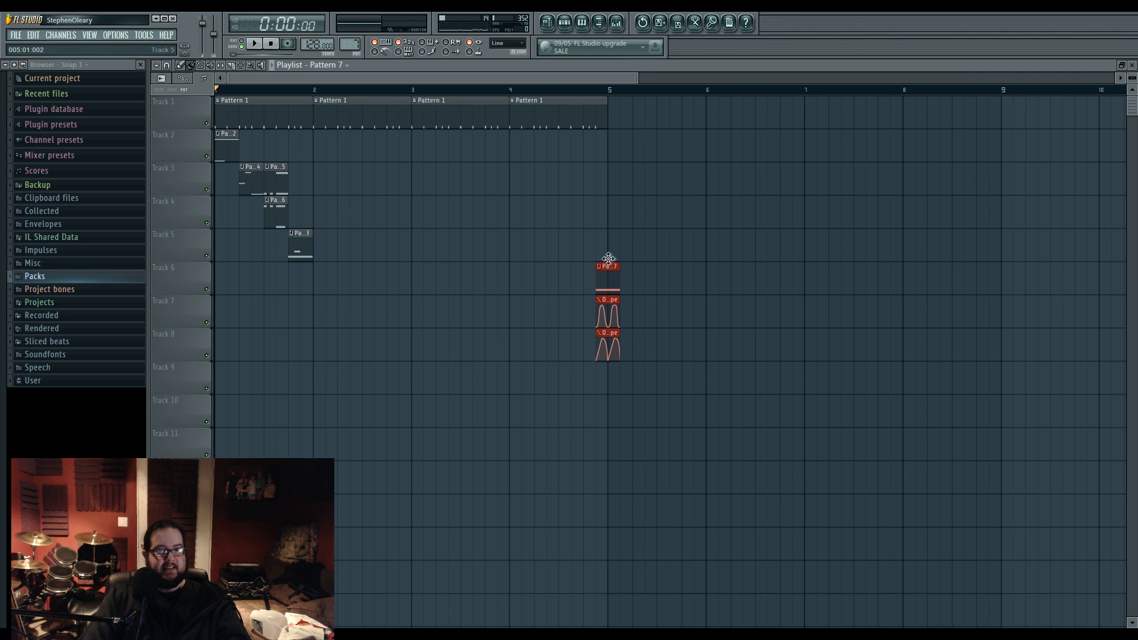
{"action": "left_click", "coordinate": [609, 91]}
{"action": "key", "text": "space"}
Step: Stop playback, route mixer track Insert 23 to Insert 25, and select Insert 24
{"action": "left_click", "coordinate": [616, 24]}
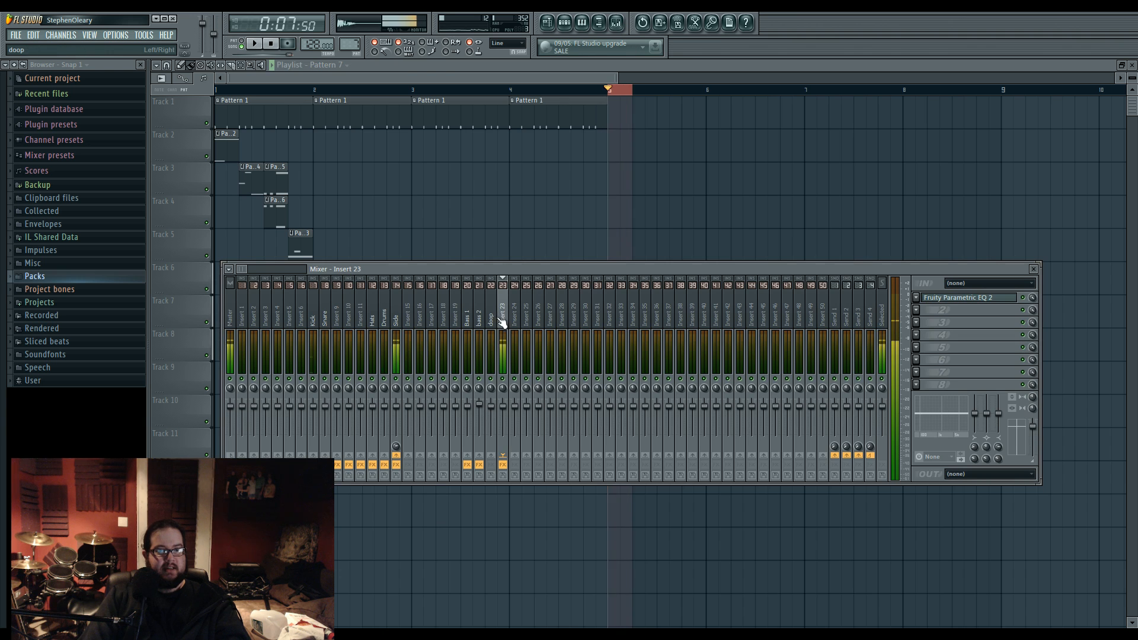
{"action": "key", "text": "space"}
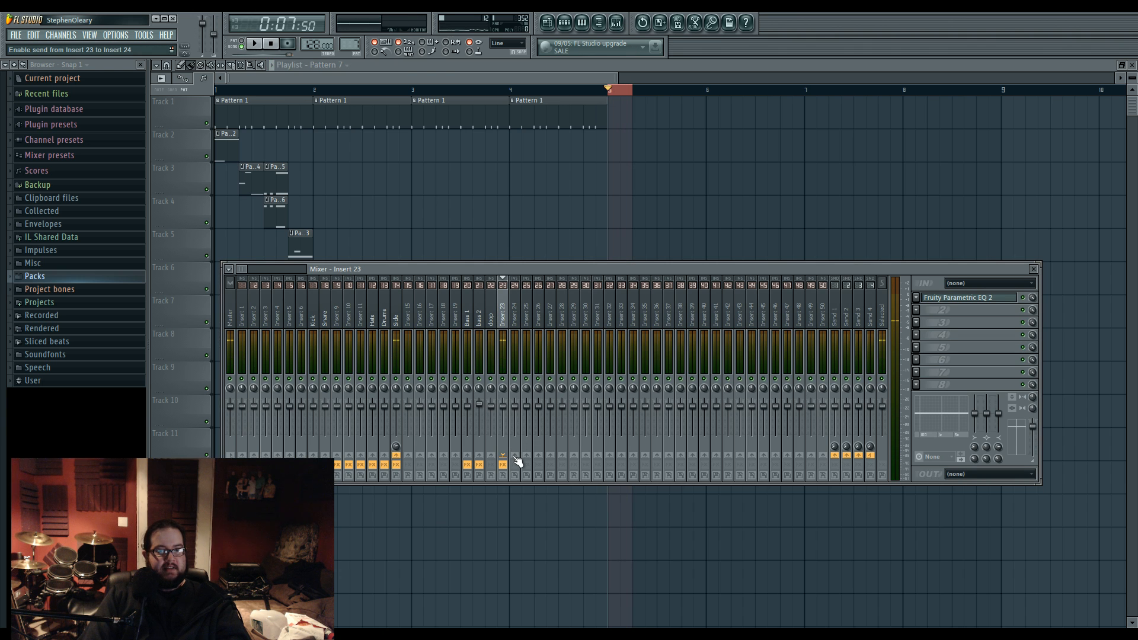
{"action": "right_click", "coordinate": [516, 458]}
{"action": "left_click", "coordinate": [515, 453]}
{"action": "right_click", "coordinate": [527, 455]}
{"action": "left_click", "coordinate": [530, 460]}
{"action": "left_click", "coordinate": [520, 313]}
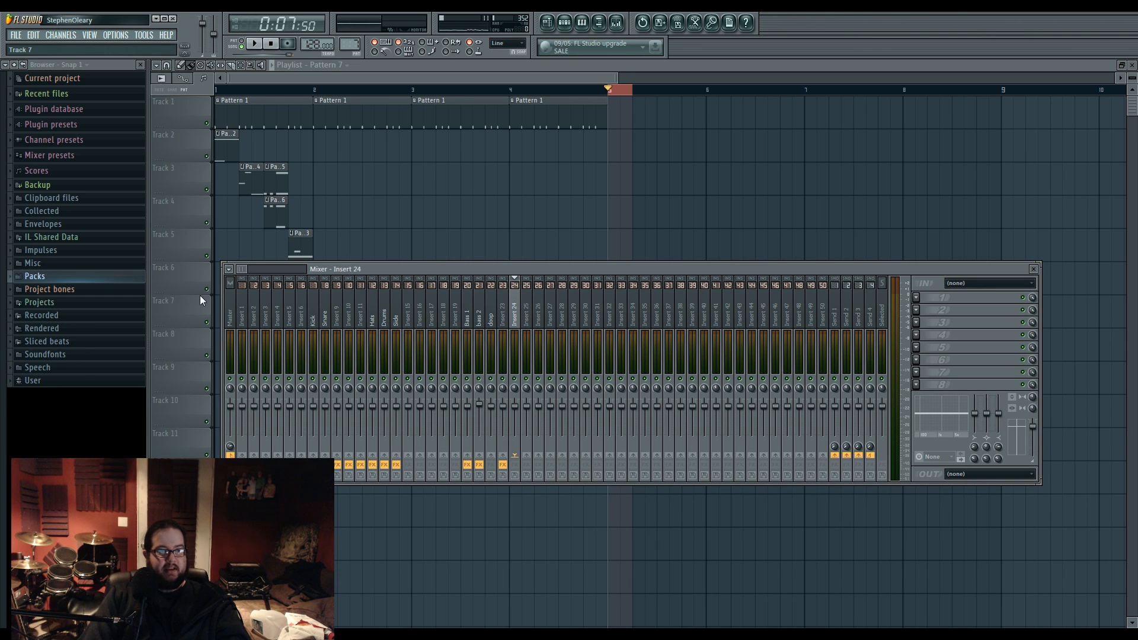
Step: Add the FLS_Aah yea 001 sample from the Vocals pack to Track 4 and assign its channel to Insert 24
{"action": "left_click", "coordinate": [96, 278]}
{"action": "left_click", "coordinate": [77, 550]}
{"action": "scroll", "coordinate": [78, 551], "scroll_direction": "down", "scroll_amount": 5}
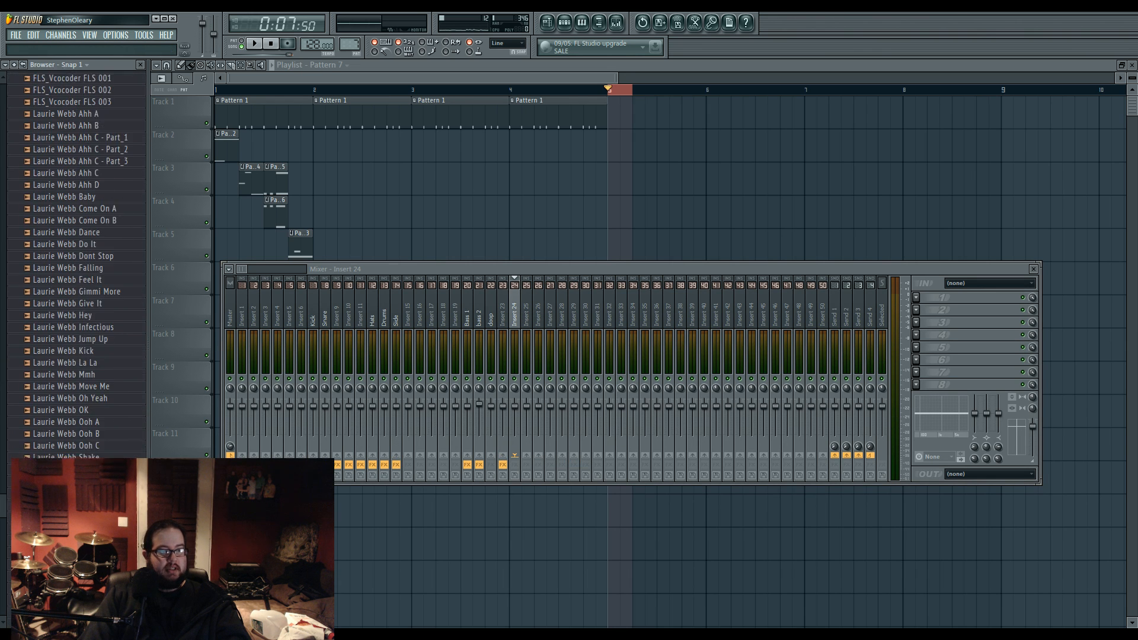
{"action": "scroll", "coordinate": [95, 255], "scroll_direction": "up", "scroll_amount": 10}
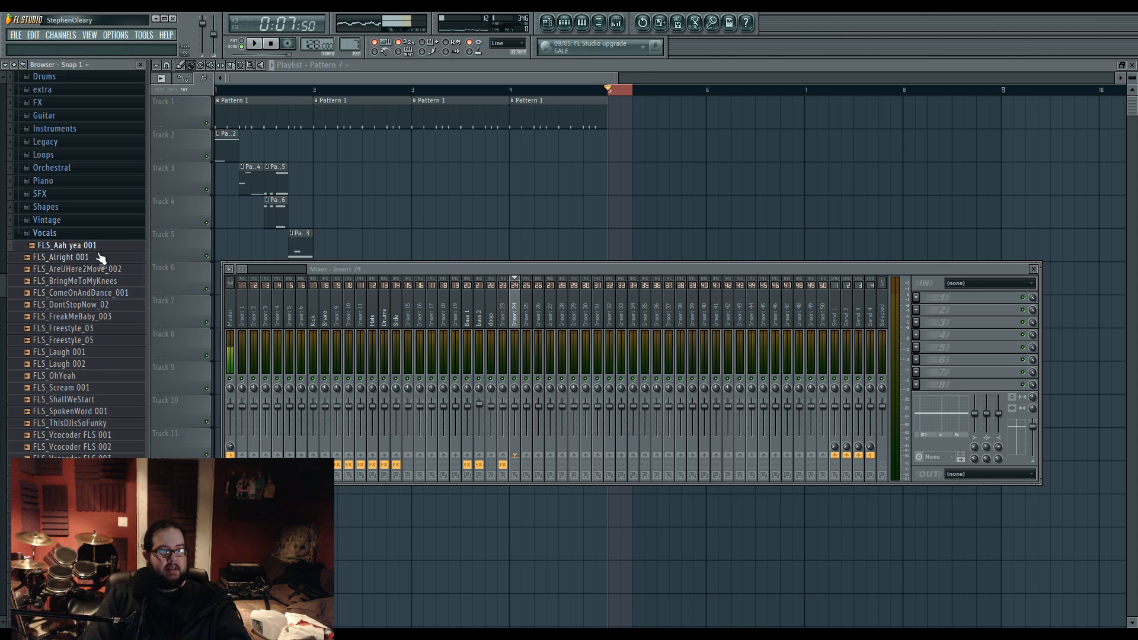
{"action": "left_click_drag", "start_coordinate": [635, 216], "coordinate": [685, 214]}
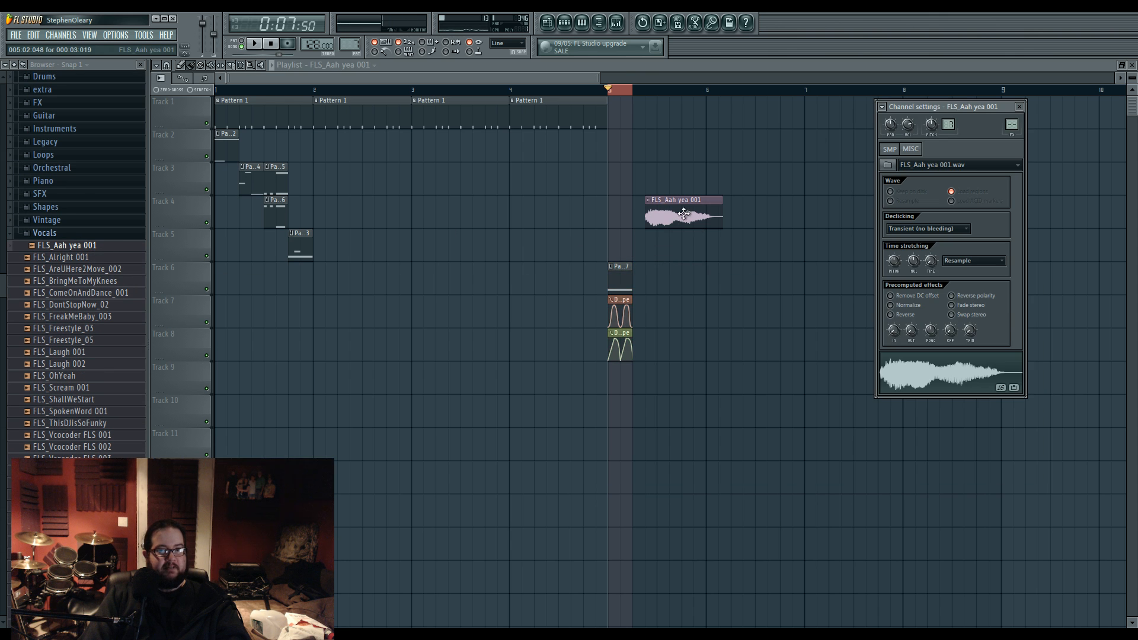
{"action": "double_click", "coordinate": [1012, 125]}
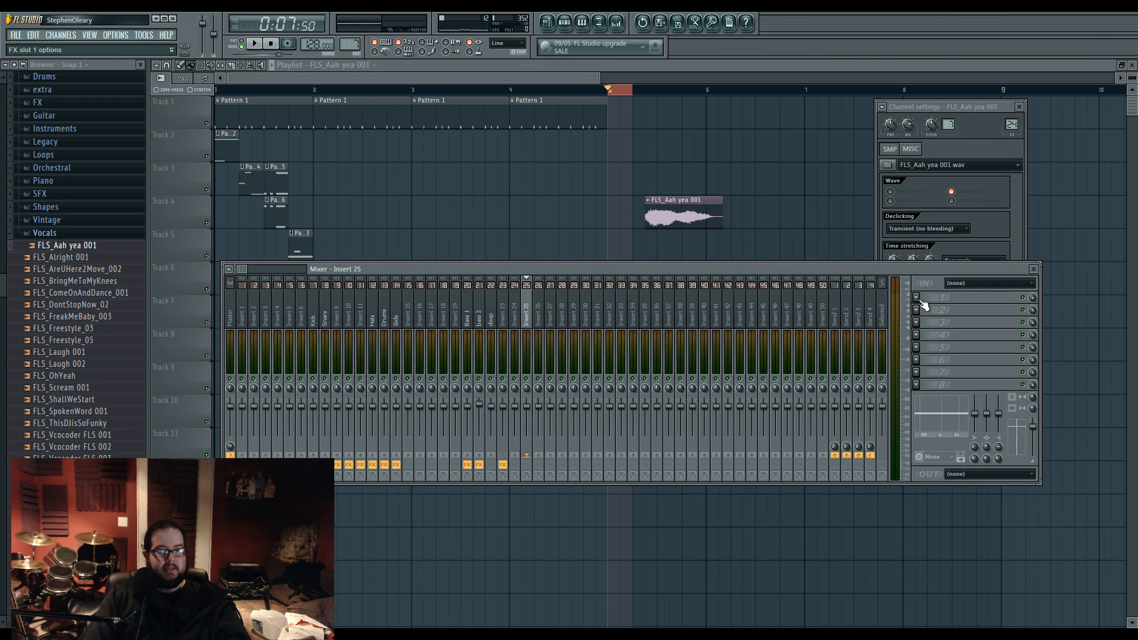
Step: Load Vocodex into the third effect slot of Insert 25
{"action": "left_click", "coordinate": [916, 323]}
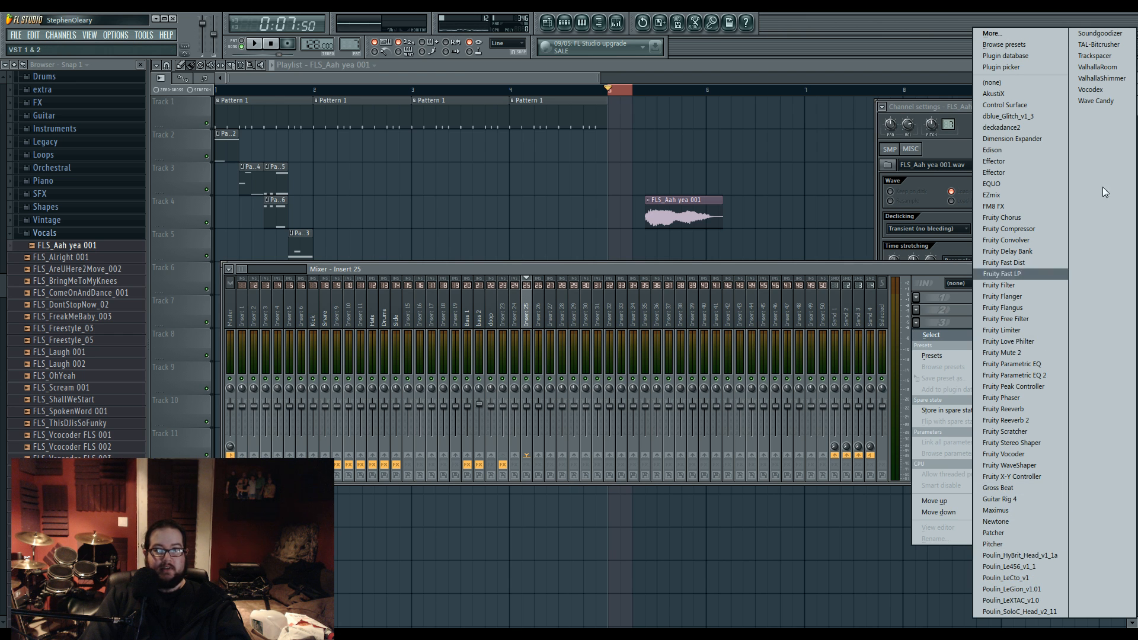
{"action": "left_click", "coordinate": [1107, 89]}
{"action": "left_click", "coordinate": [313, 216]}
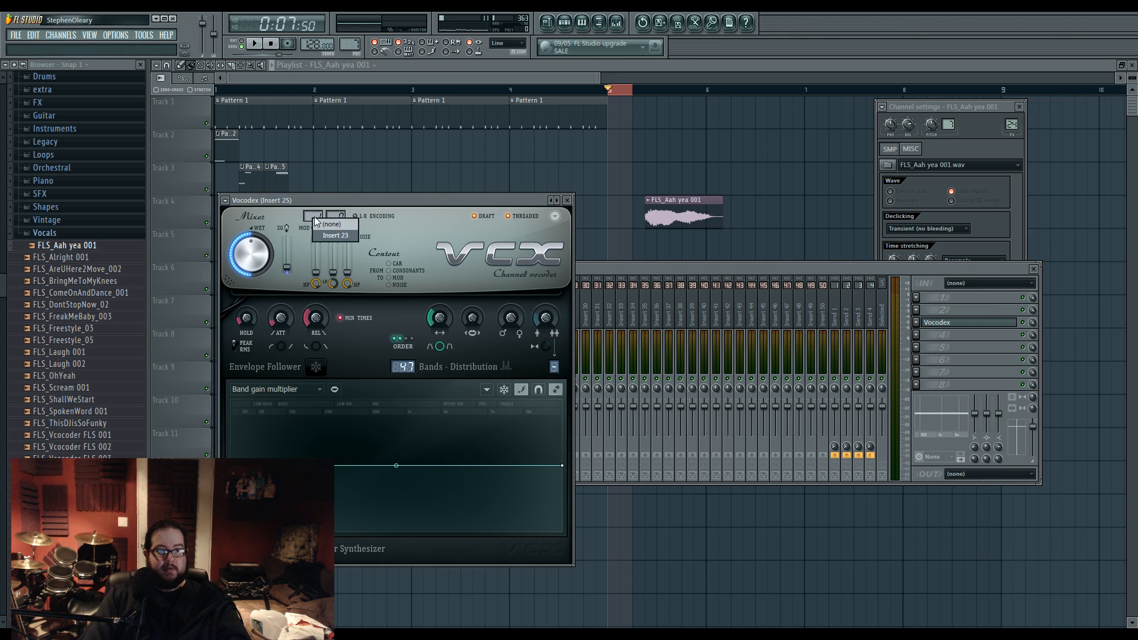
{"action": "left_click", "coordinate": [332, 224]}
{"action": "left_click", "coordinate": [629, 267]}
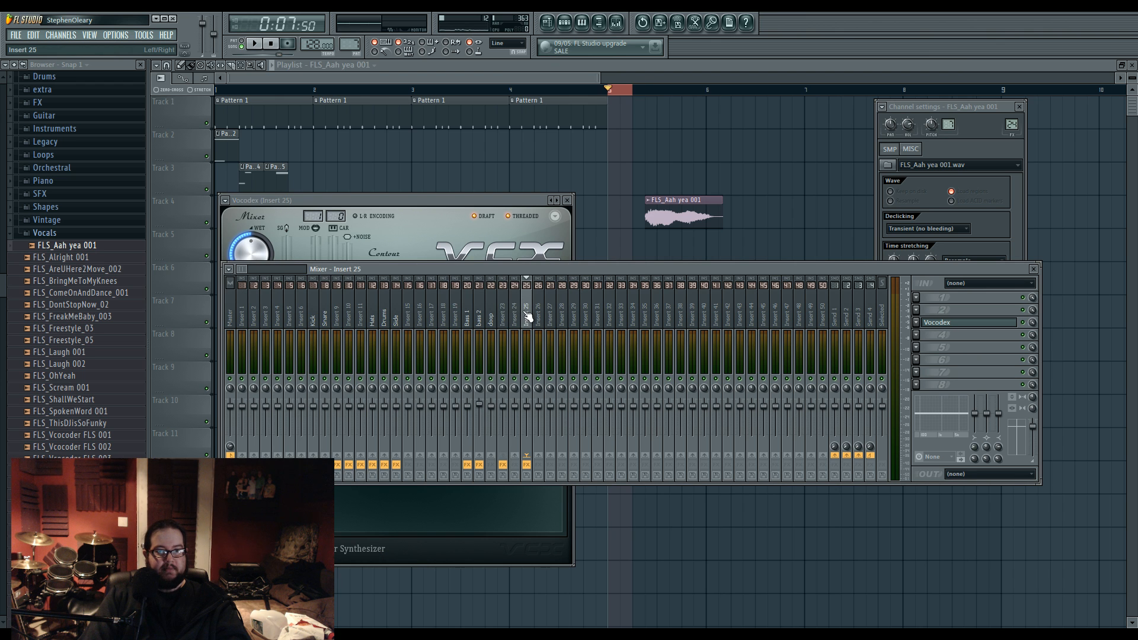
Step: Route Insert 24 to Insert 25 in the mixer and select Insert 25
{"action": "left_click", "coordinate": [520, 317]}
{"action": "left_click", "coordinate": [502, 315]}
{"action": "left_click", "coordinate": [515, 316]}
{"action": "left_click", "coordinate": [528, 320]}
{"action": "left_click", "coordinate": [515, 320]}
{"action": "left_click", "coordinate": [503, 320]}
{"action": "left_click", "coordinate": [517, 321]}
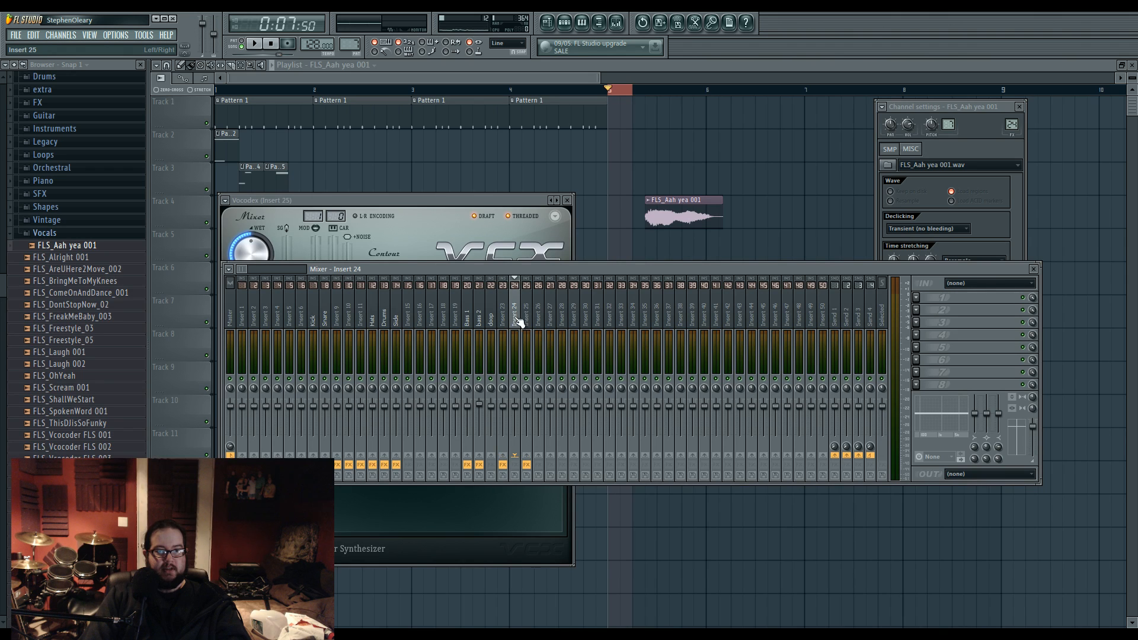
{"action": "left_click", "coordinate": [527, 455]}
{"action": "left_click", "coordinate": [527, 307]}
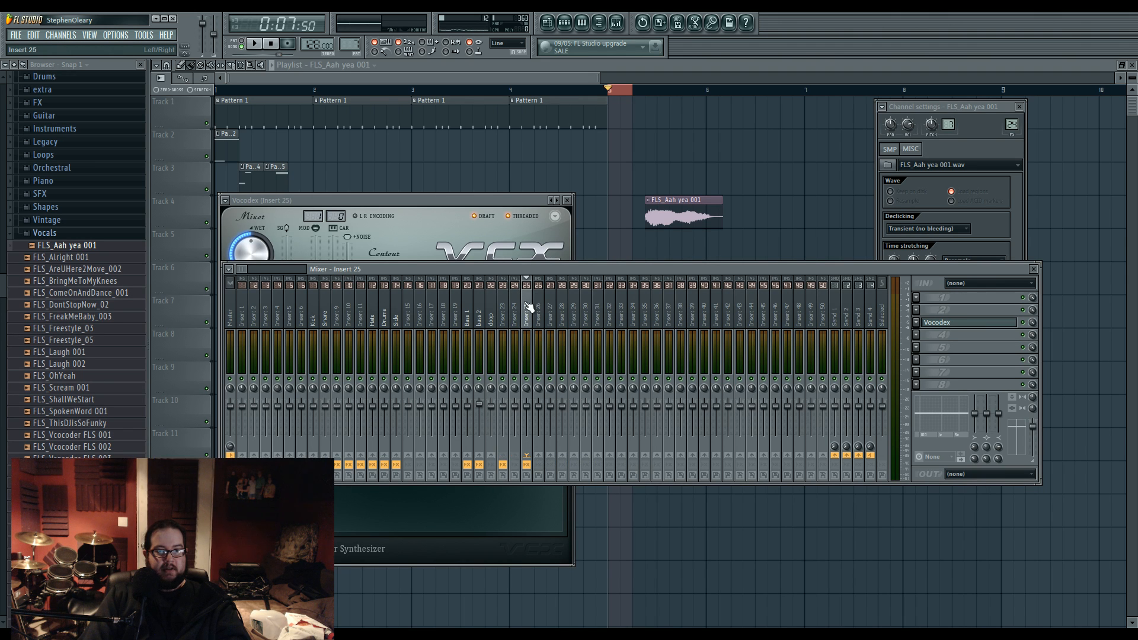
Step: Set Vocodex's carrier input to Insert 23 and its modulator input to Insert 24
{"action": "left_click", "coordinate": [969, 324]}
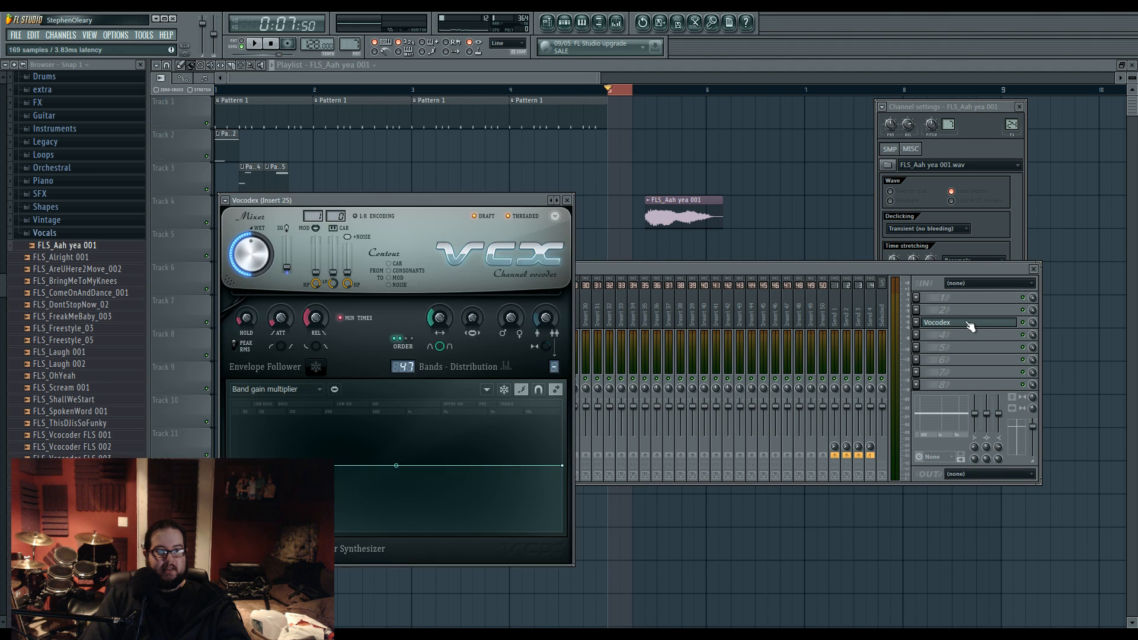
{"action": "right_click", "coordinate": [337, 217]}
{"action": "left_click", "coordinate": [356, 235]}
{"action": "right_click", "coordinate": [319, 217]}
{"action": "left_click", "coordinate": [339, 246]}
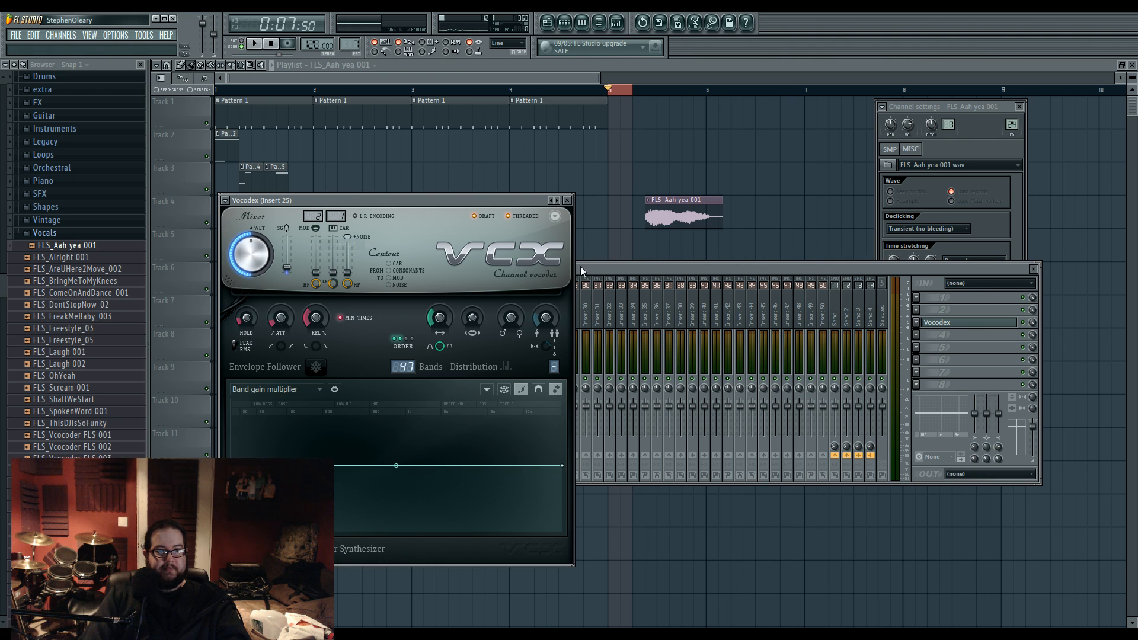
Step: Move the FLS_Aah yea 001 clip to the start of bar 5, show its mixer track, and start playback
{"action": "key", "text": "F12"}
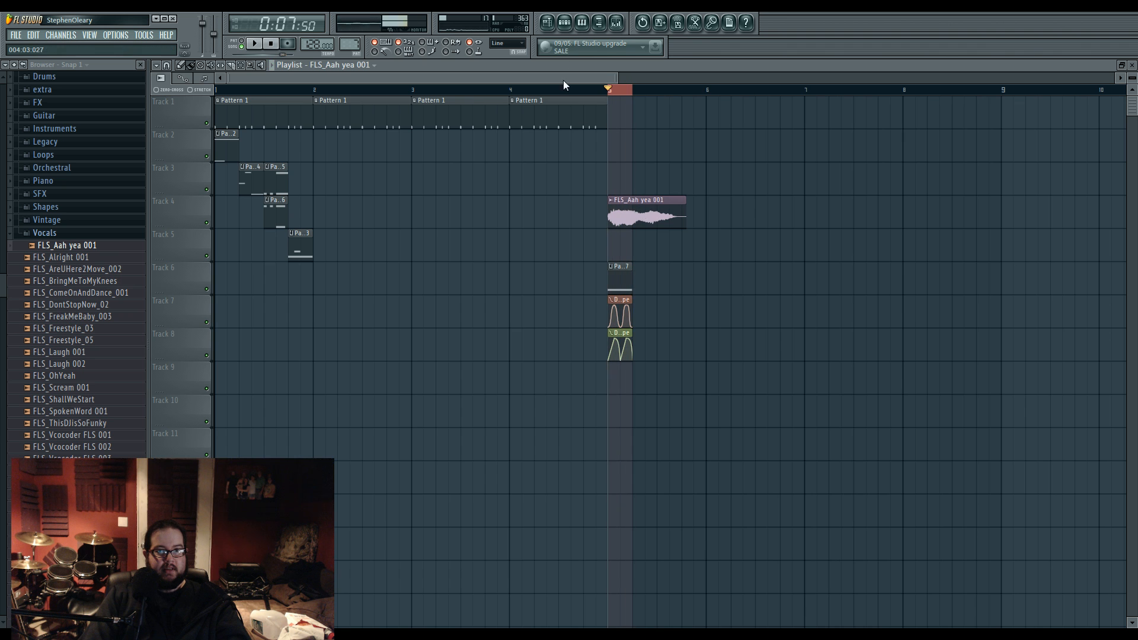
{"action": "left_click", "coordinate": [616, 25]}
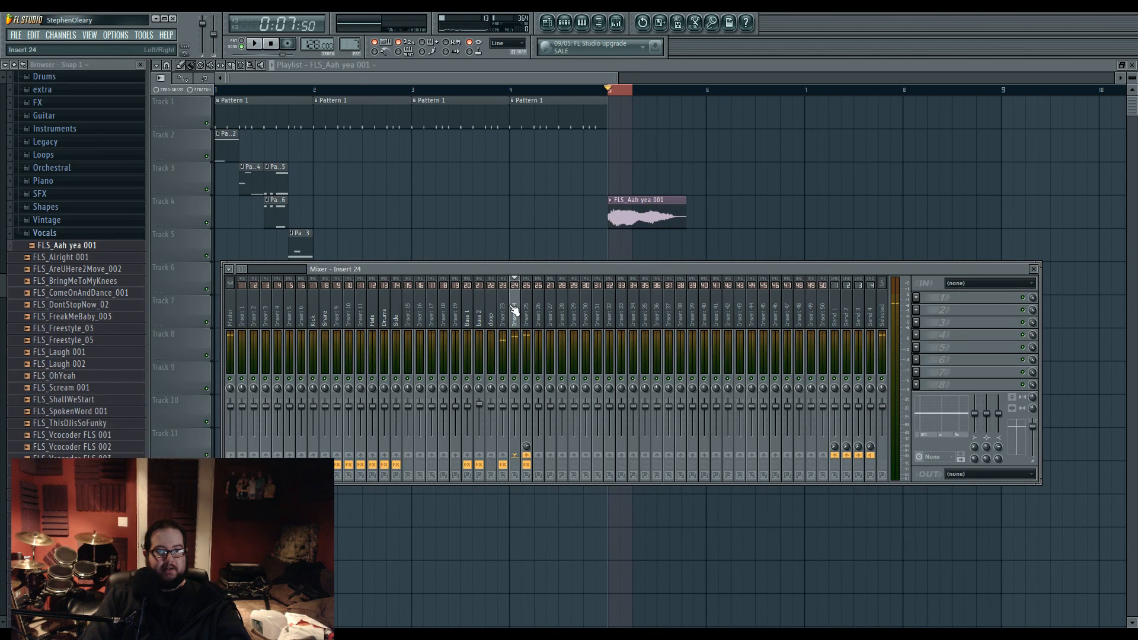
{"action": "key", "text": "F9"}
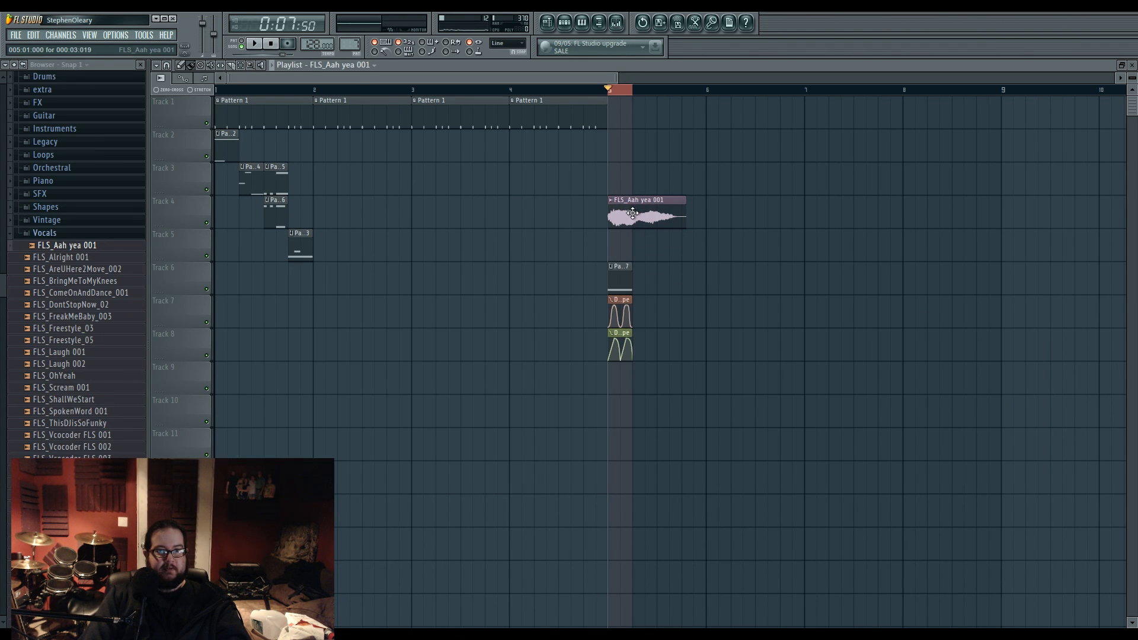
{"action": "double_click", "coordinate": [632, 213]}
{"action": "double_click", "coordinate": [1012, 125]}
{"action": "key", "text": "space"}
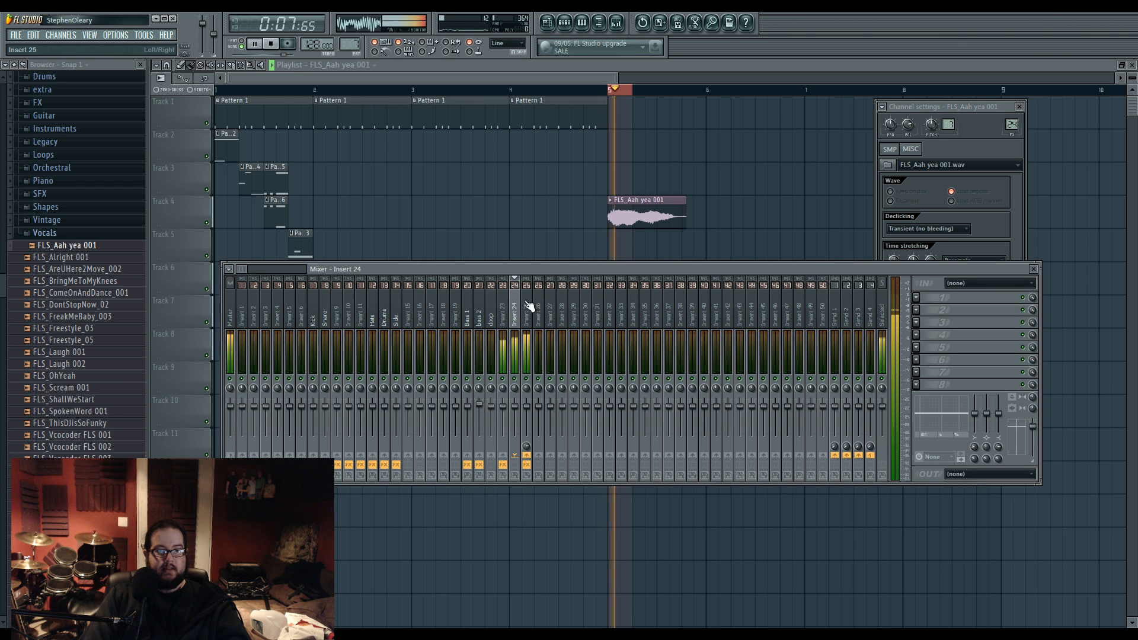
Step: Increase the bandwidth in Vocodex on Insert 25 and turn off Draft mode during playback
{"action": "left_click", "coordinate": [530, 305]}
{"action": "left_click", "coordinate": [938, 323]}
{"action": "left_click_drag", "start_coordinate": [440, 318], "coordinate": [440, 285]}
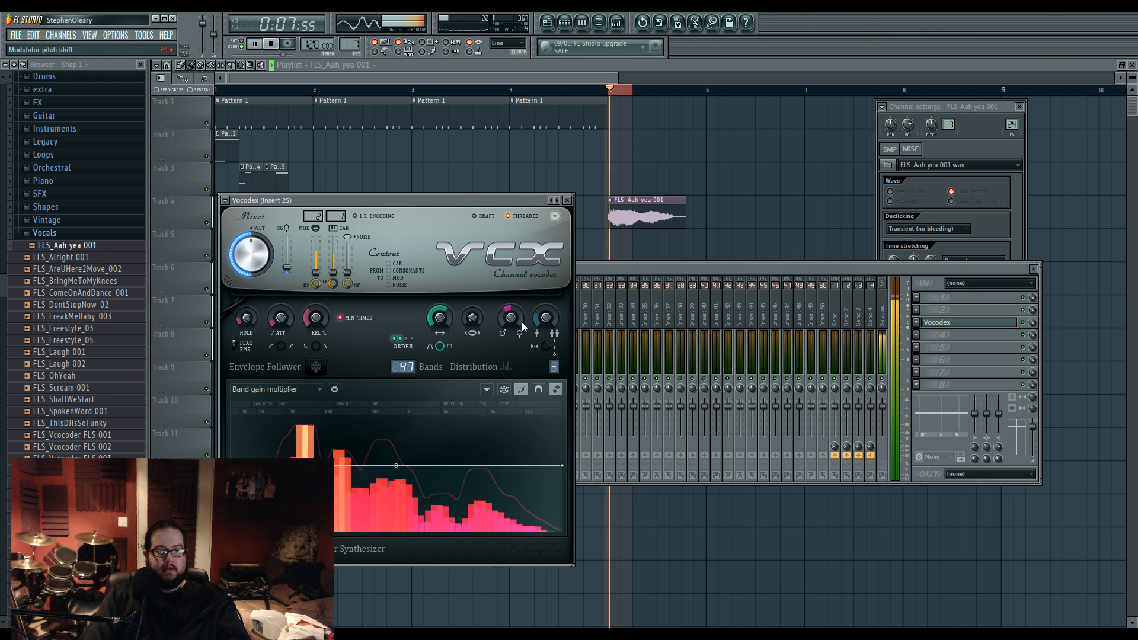
{"action": "key", "text": "space"}
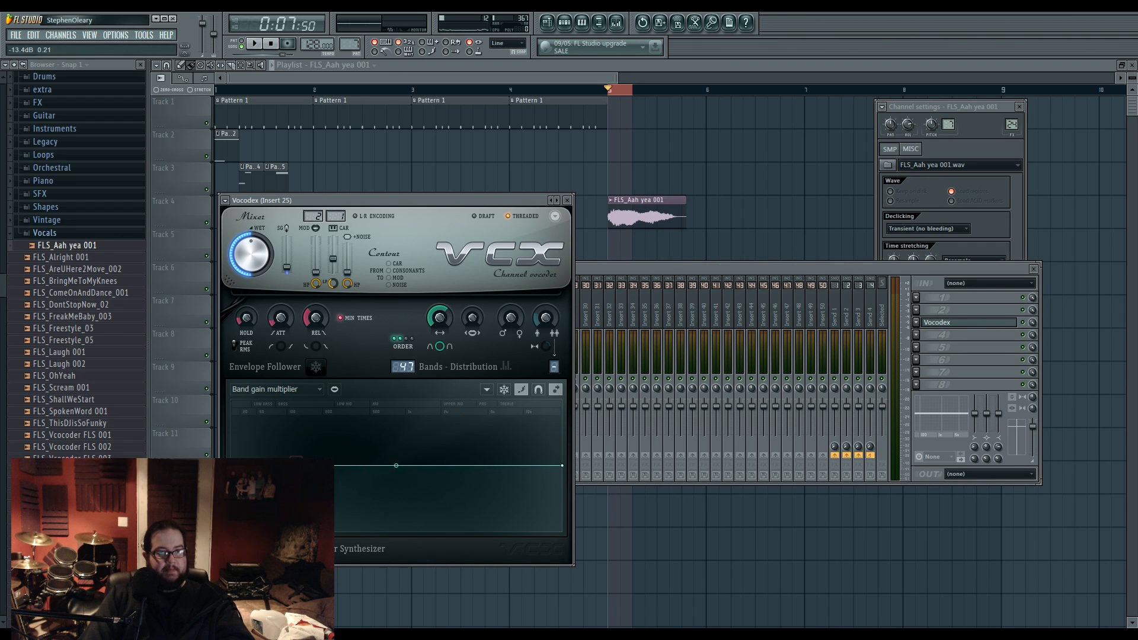
Step: Raise Vocodex's carrier level to maximum and adjust the small knob beneath the carrier slider during playback
{"action": "key", "text": "space"}
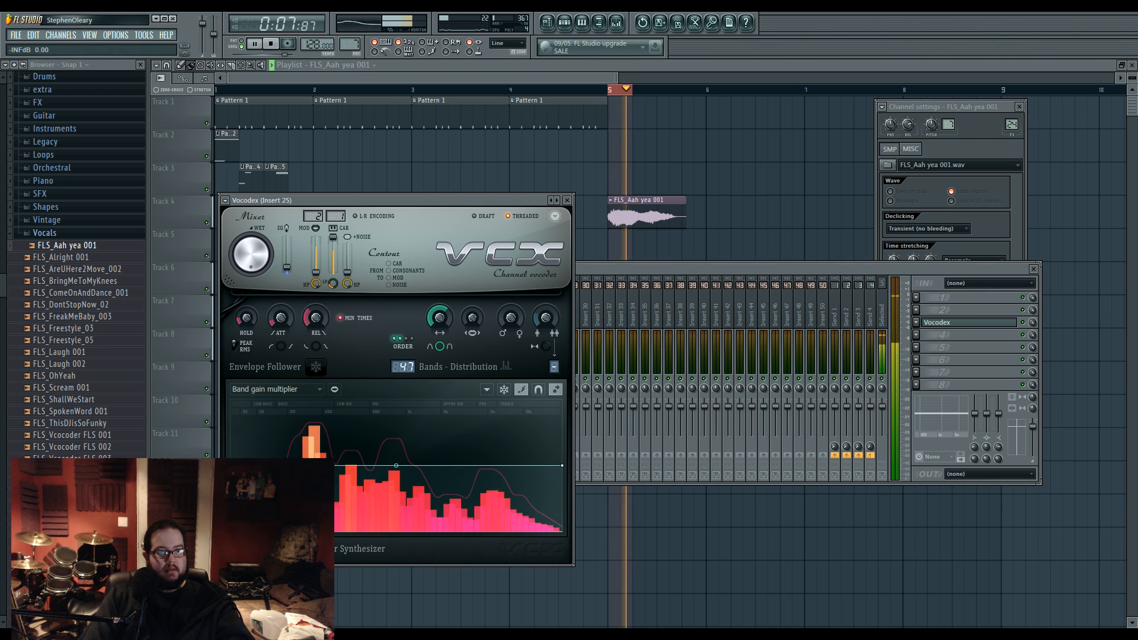
{"action": "left_click_drag", "start_coordinate": [332, 286], "coordinate": [336, 283]}
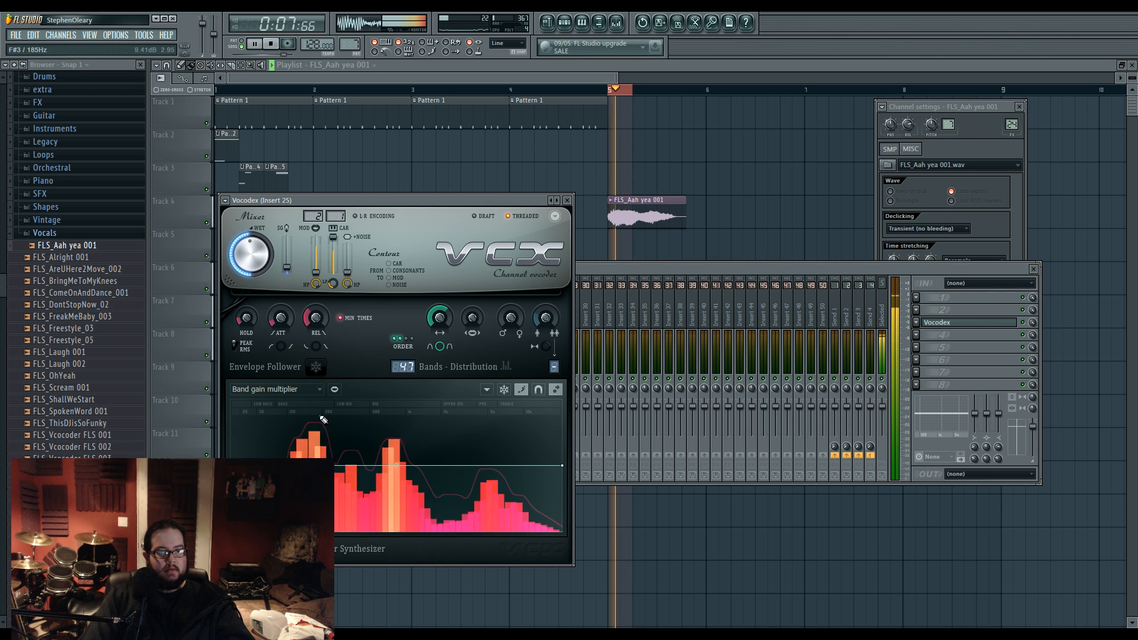
{"action": "key", "text": "space"}
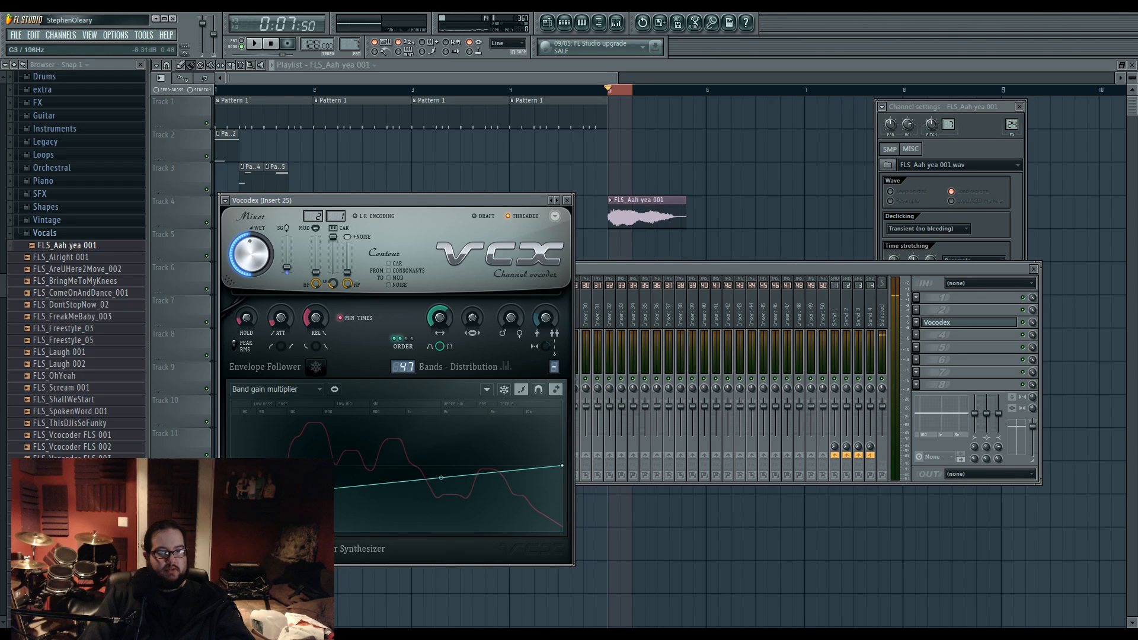
Step: Switch the Vocodex band editor to Modulator pitch shift and draw a curve low in the lower bands and high in the upper ones
{"action": "left_click", "coordinate": [273, 390]}
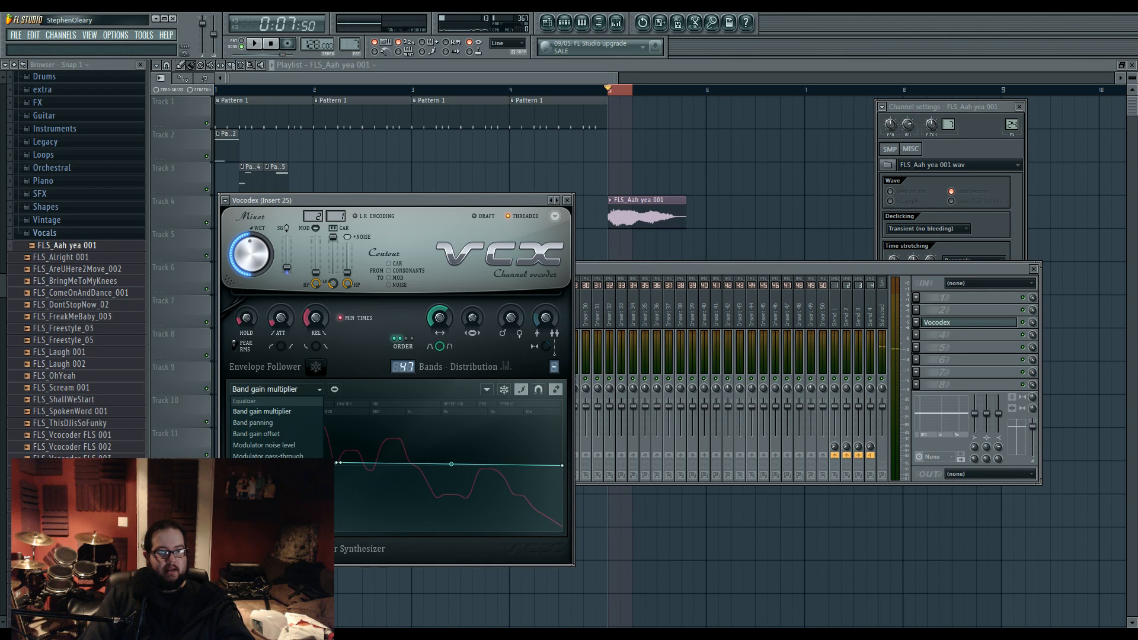
{"action": "left_click", "coordinate": [293, 468]}
{"action": "left_click", "coordinate": [302, 390]}
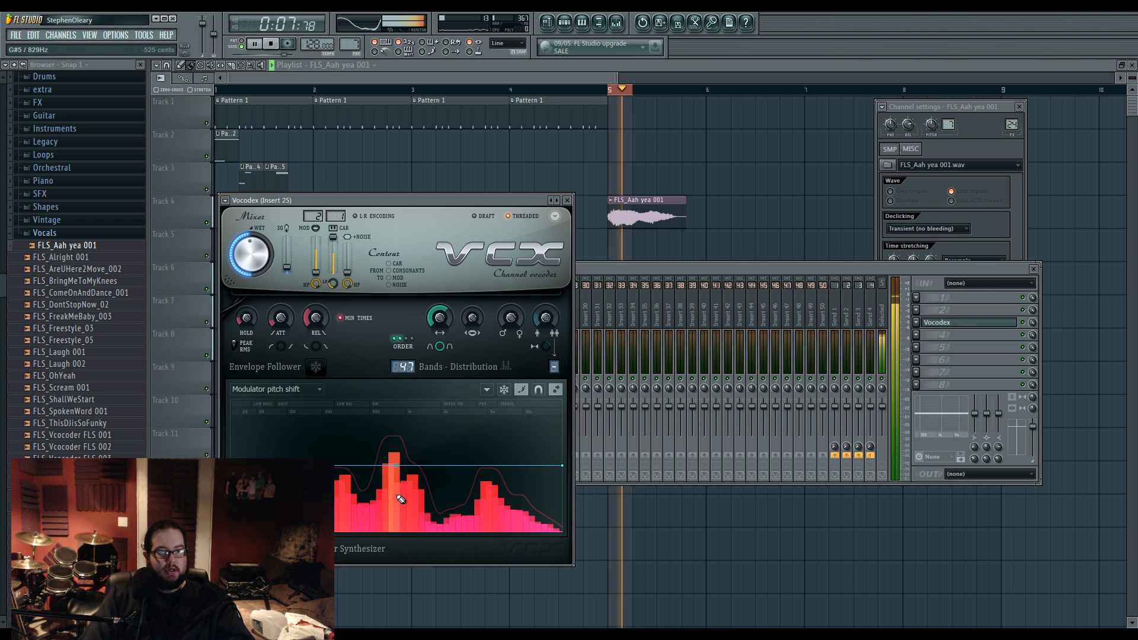
{"action": "left_click_drag", "start_coordinate": [427, 489], "coordinate": [335, 516]}
{"action": "left_click_drag", "start_coordinate": [477, 454], "coordinate": [601, 442]}
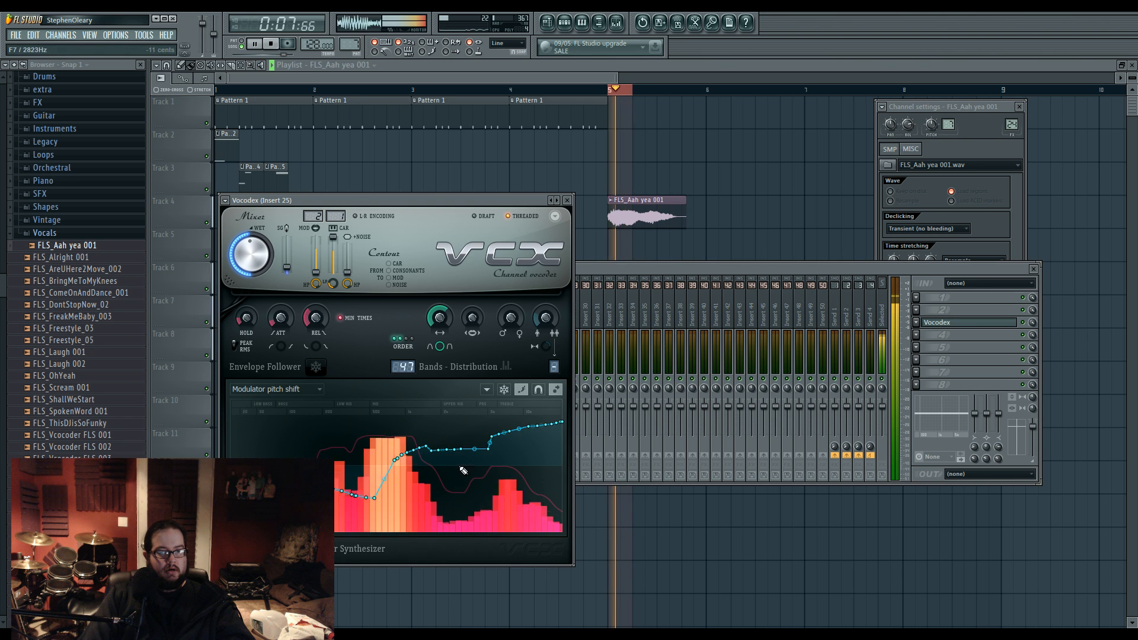
Step: Redraw the Modulator pitch shift curve as a steady rise toward the highest bands and reduce the bandwidth to 141%
{"action": "mouse_move", "coordinate": [463, 470]}
{"action": "left_mouse_down"}
{"action": "mouse_move", "coordinate": [475, 450]}
{"action": "mouse_move", "coordinate": [632, 405]}
{"action": "left_mouse_up"}
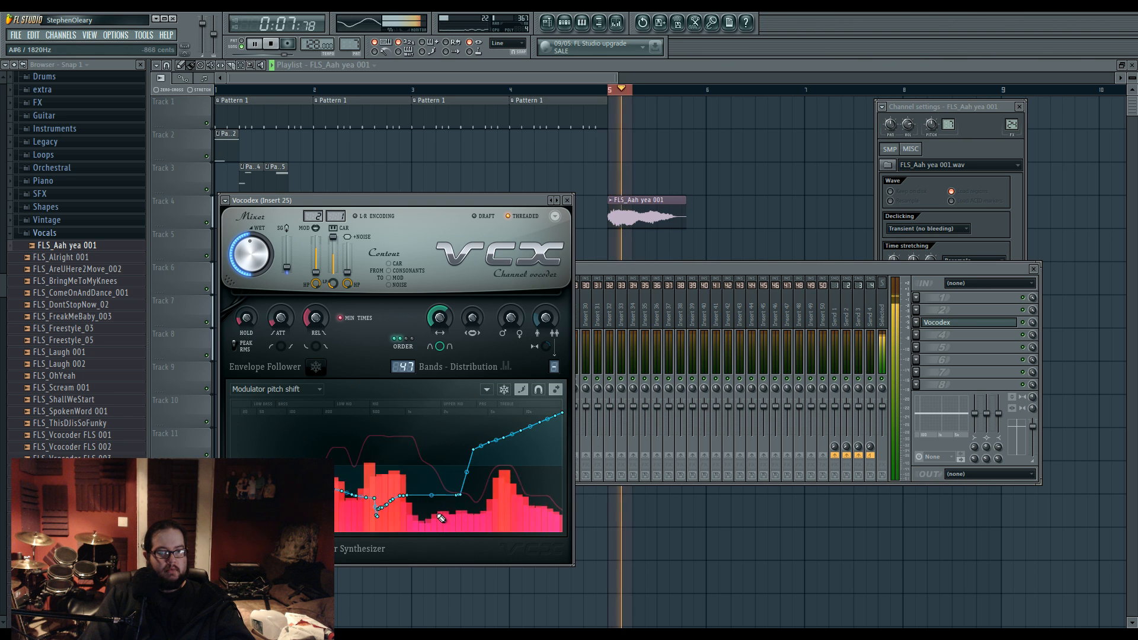
{"action": "left_click_drag", "start_coordinate": [441, 518], "coordinate": [462, 508]}
{"action": "left_click_drag", "start_coordinate": [561, 446], "coordinate": [557, 426]}
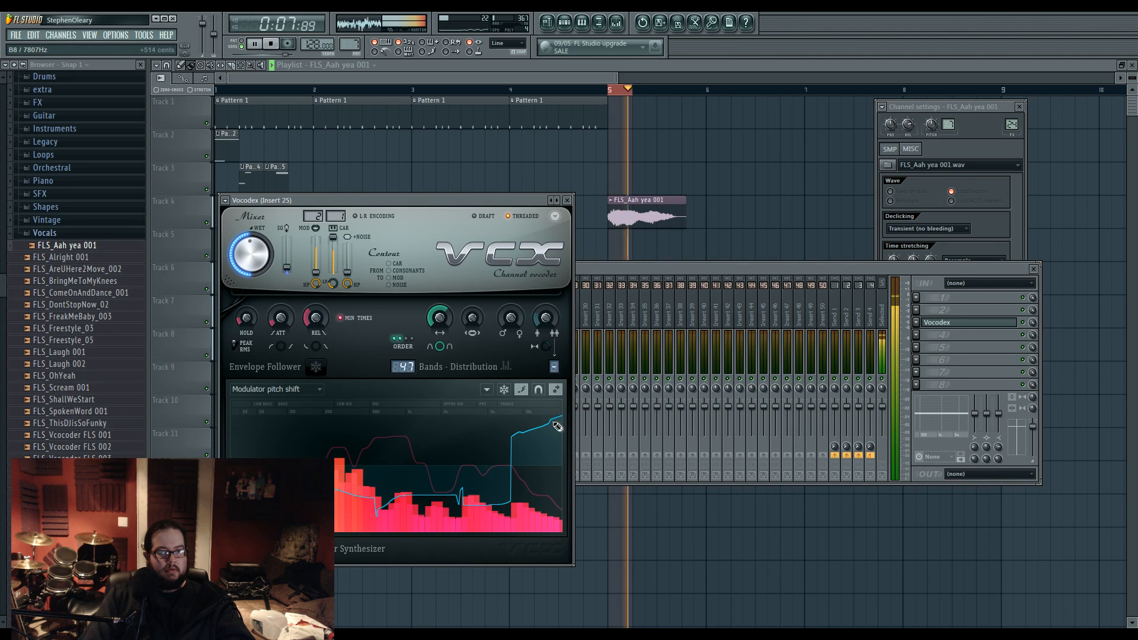
{"action": "mouse_move", "coordinate": [503, 512]}
{"action": "left_mouse_down"}
{"action": "mouse_move", "coordinate": [524, 475]}
{"action": "mouse_move", "coordinate": [473, 487]}
{"action": "left_mouse_up"}
{"action": "mouse_move", "coordinate": [396, 482]}
{"action": "left_mouse_down"}
{"action": "mouse_move", "coordinate": [439, 486]}
{"action": "mouse_move", "coordinate": [562, 399]}
{"action": "left_mouse_up"}
{"action": "left_click_drag", "start_coordinate": [439, 318], "coordinate": [439, 333]}
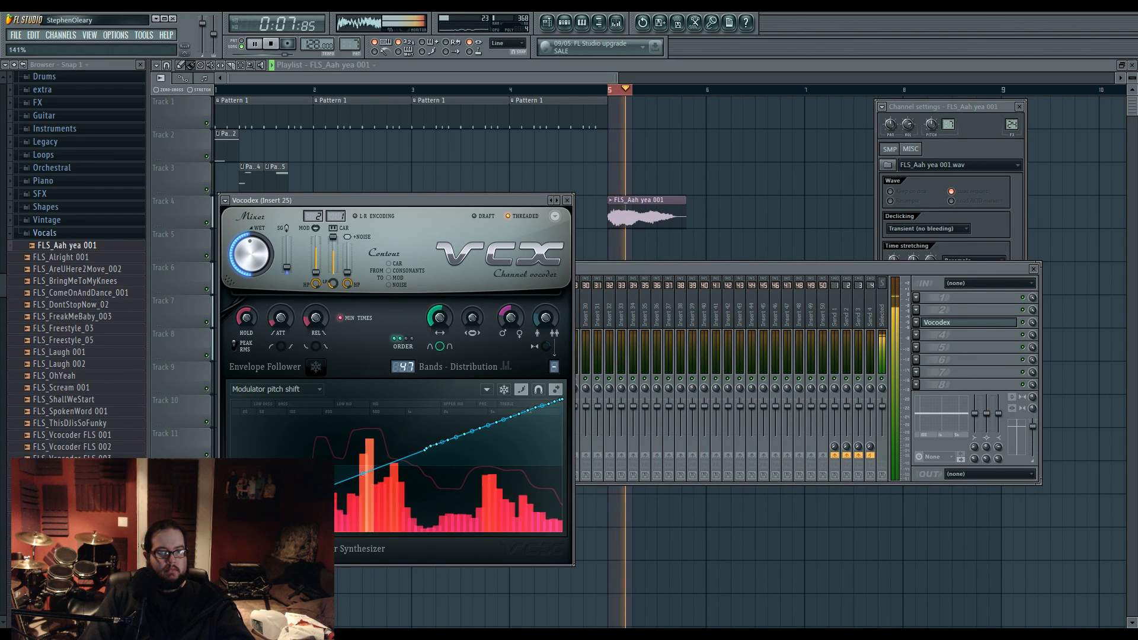
Step: Switch the Vocodex band editor to Band width and redraw the curve high in the middle bands, dropping toward the upper ones
{"action": "key", "text": "space"}
{"action": "left_click", "coordinate": [279, 389]}
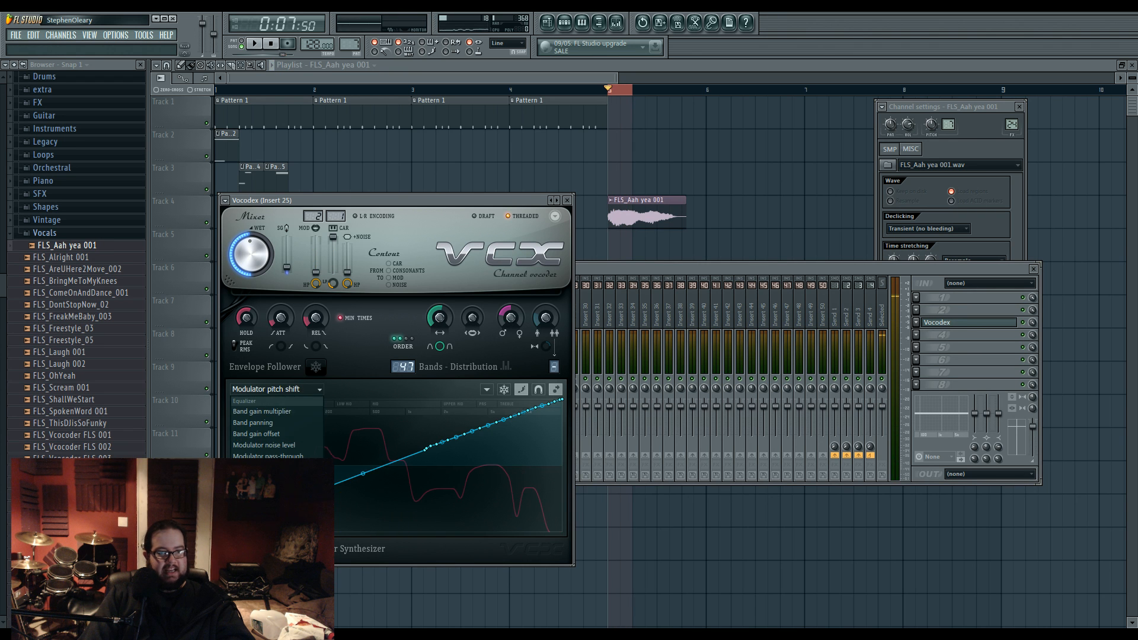
{"action": "left_click", "coordinate": [255, 525]}
{"action": "key", "text": "space"}
{"action": "left_click_drag", "start_coordinate": [467, 484], "coordinate": [505, 508]}
{"action": "left_click_drag", "start_coordinate": [374, 444], "coordinate": [450, 455]}
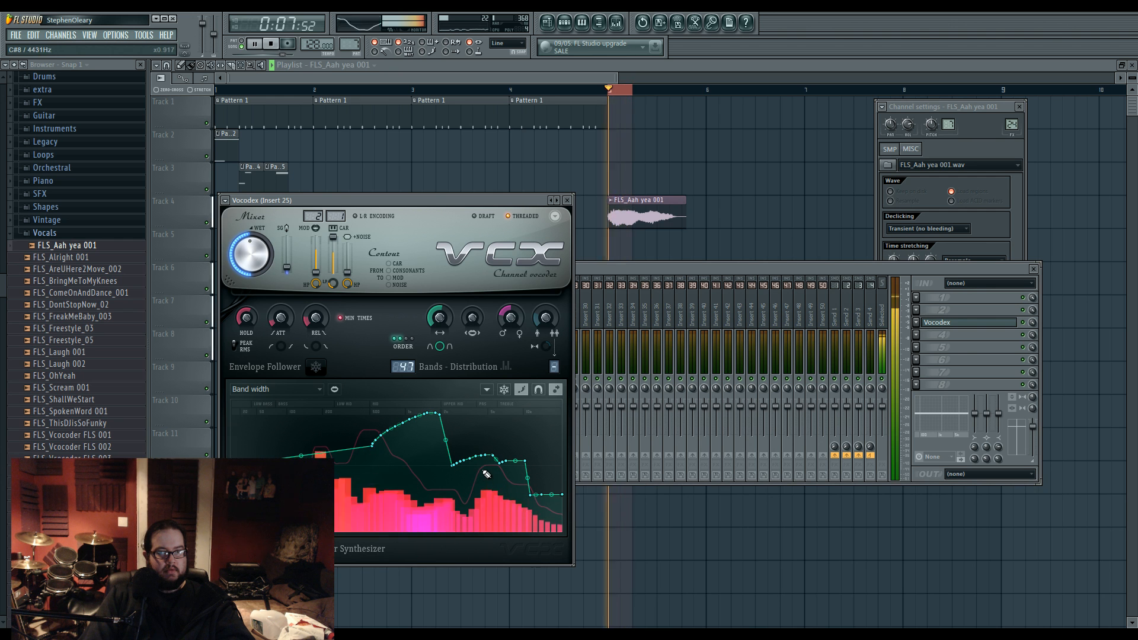
Step: Shorten the FLS_Aah yea 001 clip on Track 4 to the length of Pattern 7 and play the loop
{"action": "mouse_move", "coordinate": [653, 212]}
{"action": "left_mouse_down"}
{"action": "mouse_move", "coordinate": [629, 210]}
{"action": "mouse_move", "coordinate": [655, 223]}
{"action": "mouse_move", "coordinate": [642, 220]}
{"action": "left_mouse_up"}
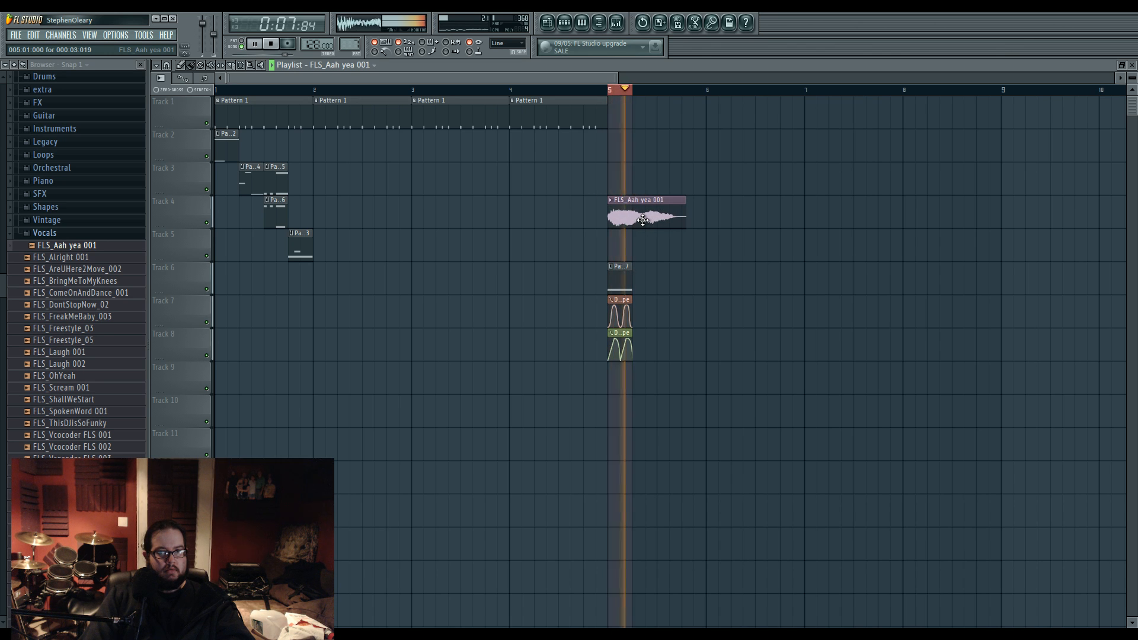
{"action": "key", "text": "space"}
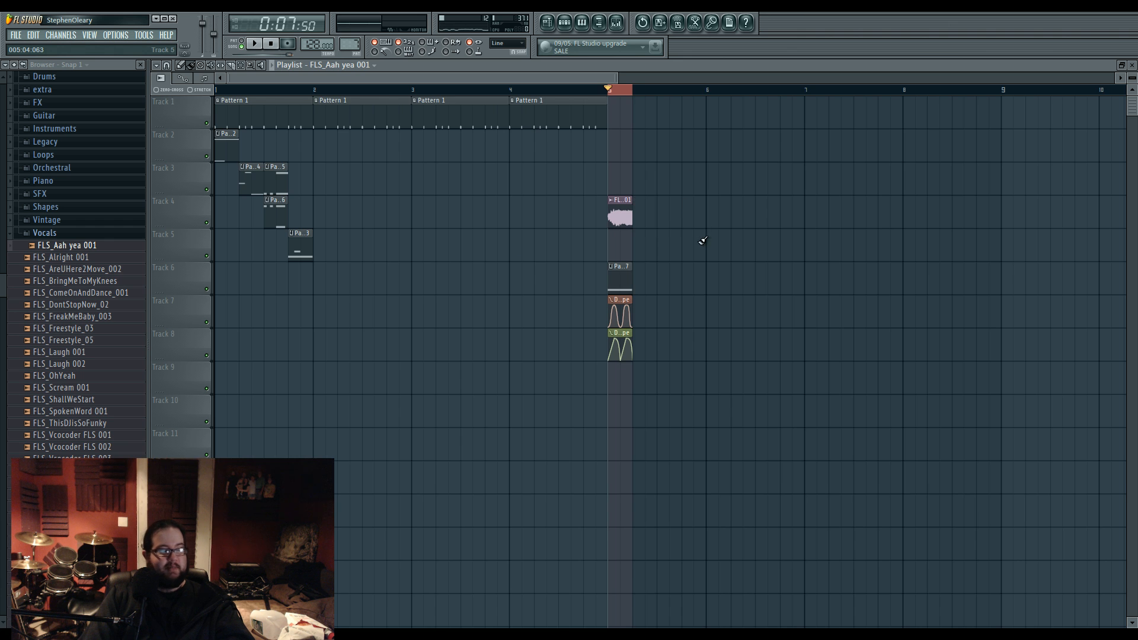
{"action": "scroll", "coordinate": [702, 240], "scroll_direction": "up", "scroll_amount": 6}
{"action": "key", "text": "space"}
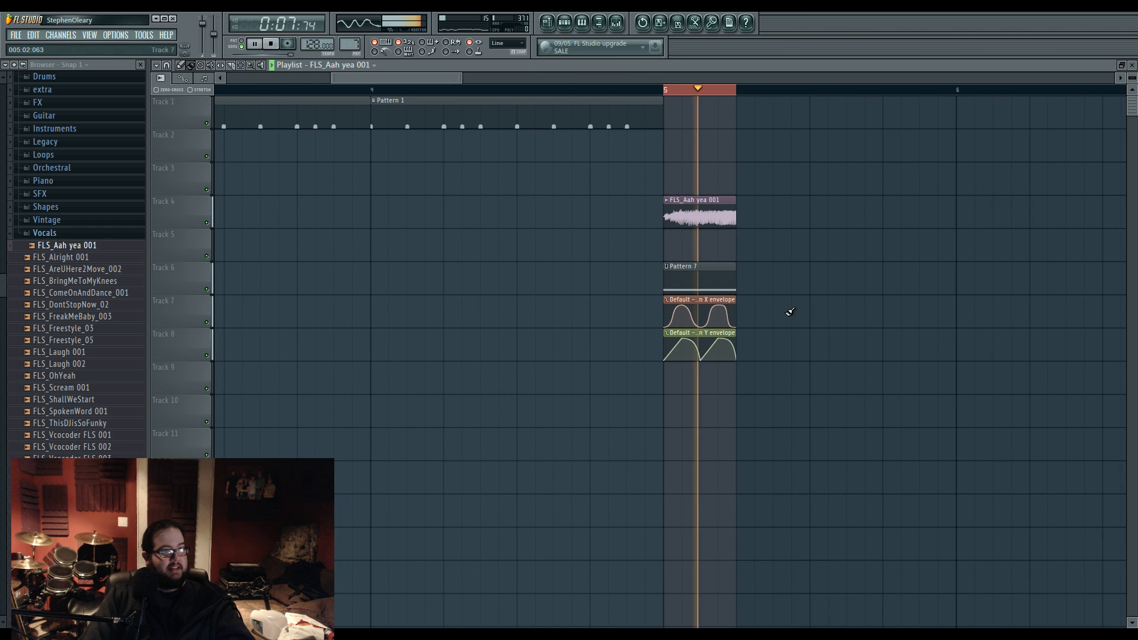
{"action": "scroll", "coordinate": [828, 297], "scroll_direction": "up", "scroll_amount": 4}
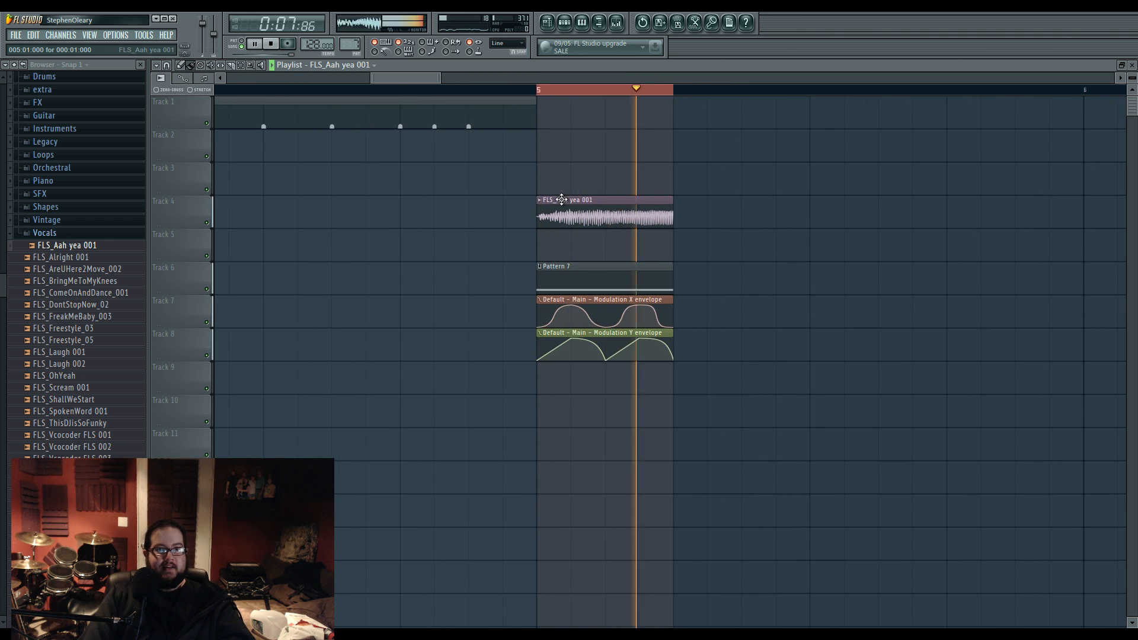
{"action": "key", "text": "space"}
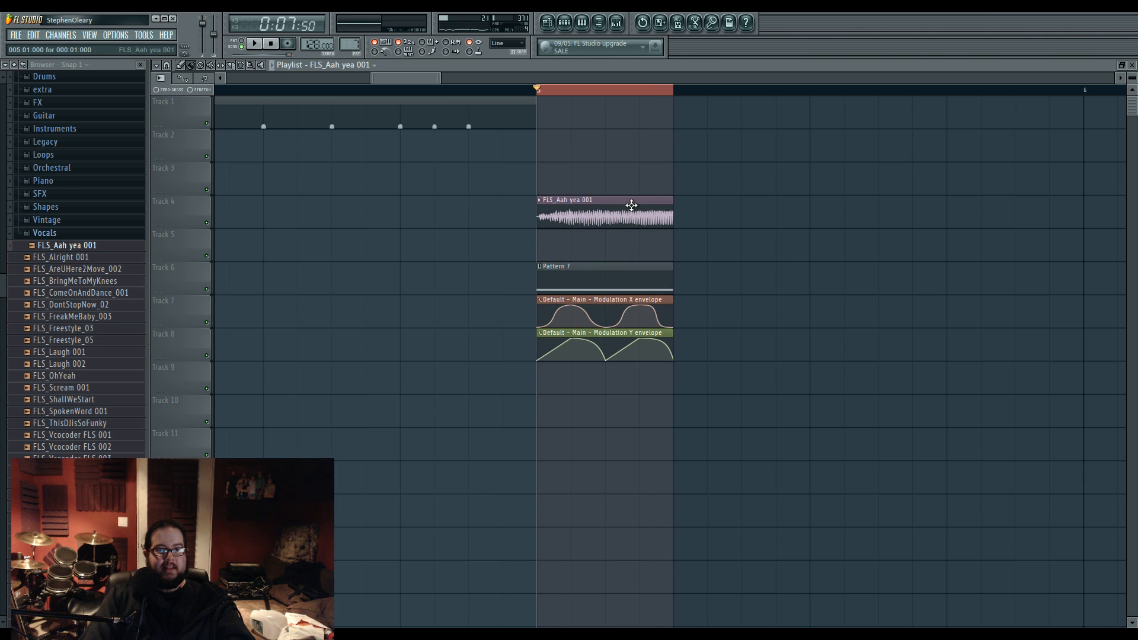
Step: Preview other vocal samples, place FLS_Alright 001 on Track 4 after the loop section, and check its channel settings
{"action": "left_click", "coordinate": [111, 258]}
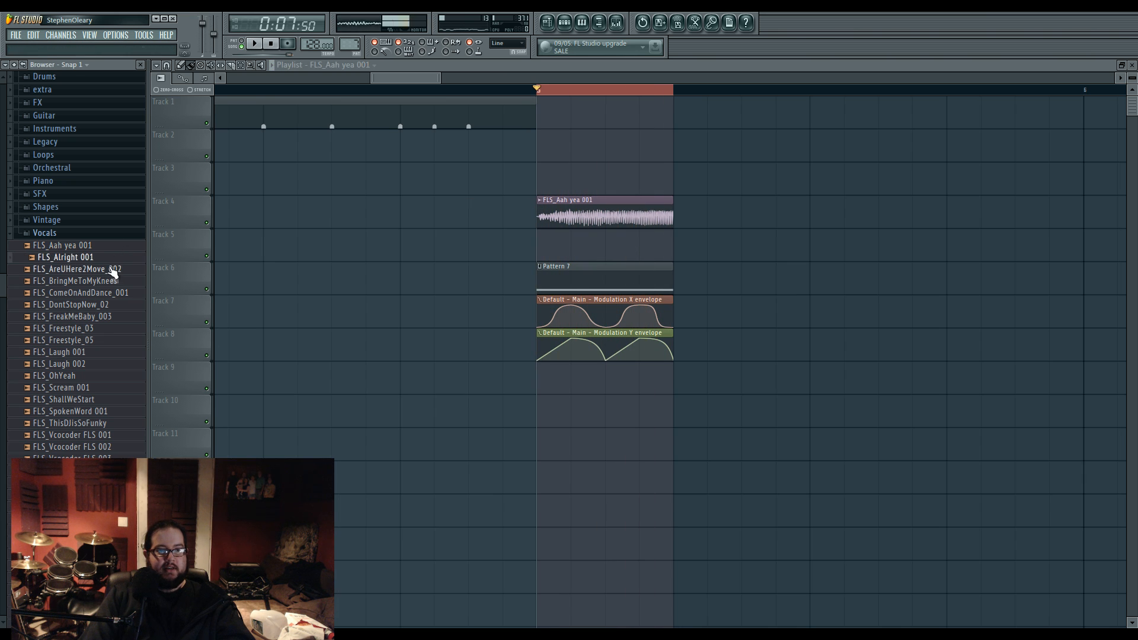
{"action": "left_click", "coordinate": [113, 271]}
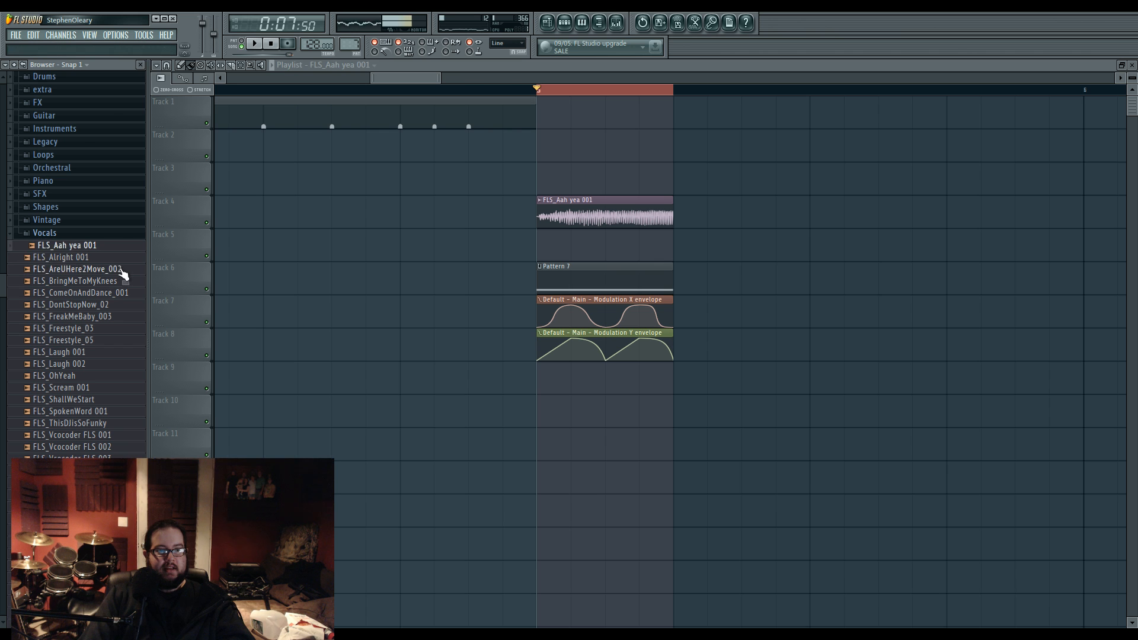
{"action": "left_click_drag", "start_coordinate": [648, 264], "coordinate": [723, 221]}
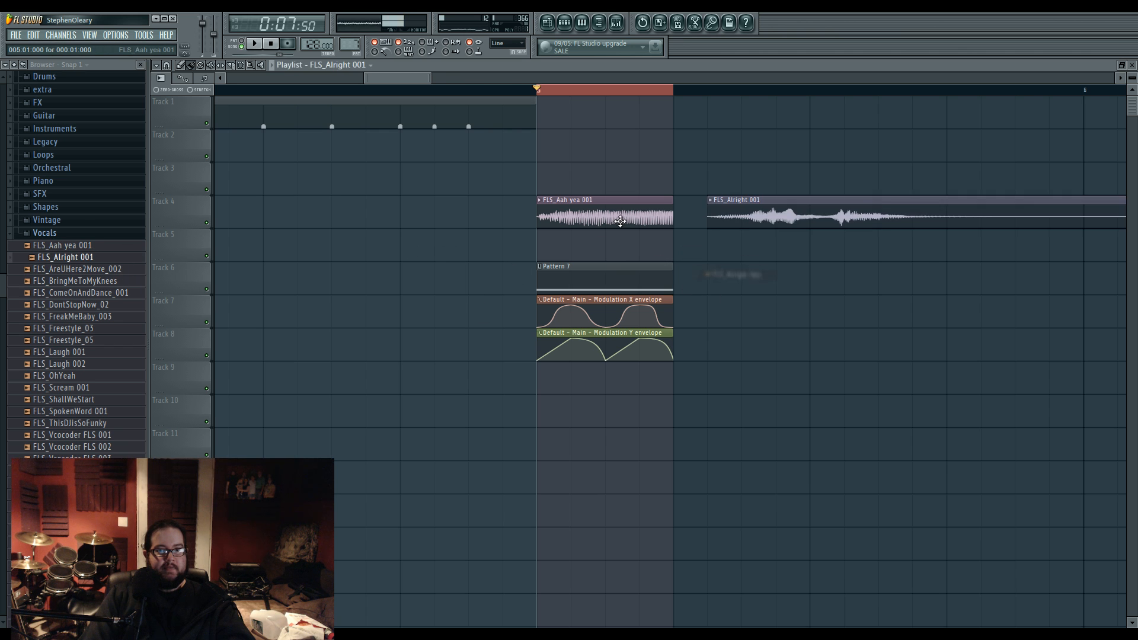
{"action": "double_click", "coordinate": [626, 220]}
{"action": "double_click", "coordinate": [781, 210]}
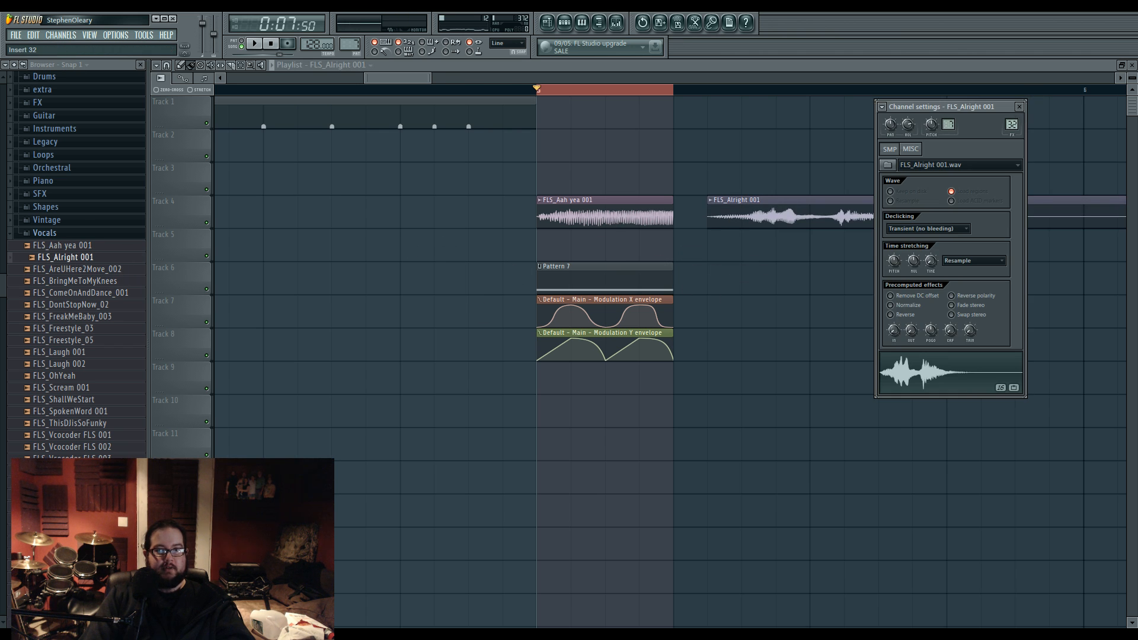
{"action": "left_click", "coordinate": [1019, 107]}
Step: Try FLS_Alright 001 in place of FLS_Aah yea 001 in the loop, then put FLS_Aah yea 001 back at bar 5
{"action": "left_click_drag", "start_coordinate": [621, 220], "coordinate": [451, 221]}
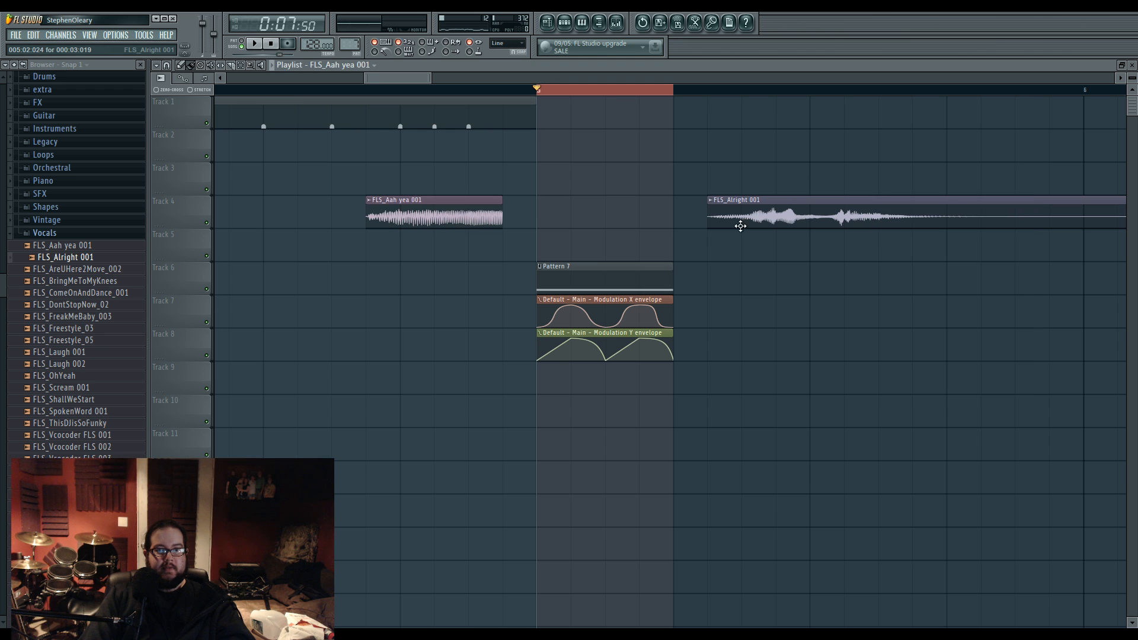
{"action": "left_click_drag", "start_coordinate": [791, 227], "coordinate": [626, 226]}
{"action": "key", "text": "space"}
{"action": "mouse_move", "coordinate": [748, 217]}
{"action": "left_mouse_down"}
{"action": "mouse_move", "coordinate": [590, 216]}
{"action": "mouse_move", "coordinate": [741, 207]}
{"action": "left_mouse_up"}
{"action": "key", "text": "space"}
{"action": "left_click_drag", "start_coordinate": [433, 217], "coordinate": [604, 217]}
{"action": "key", "text": "space"}
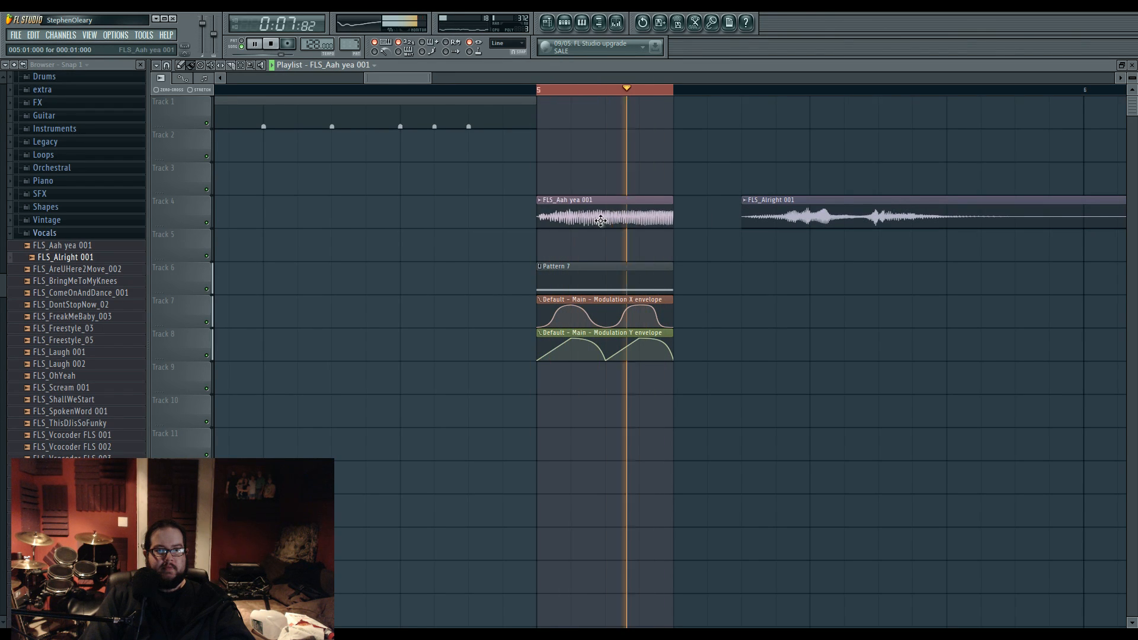
Step: Reopen Vocodex on Insert 25 and redraw the Band width curve during playback, with a mid-band drop rising to the highest bands
{"action": "left_click", "coordinate": [626, 26]}
{"action": "key", "text": "space"}
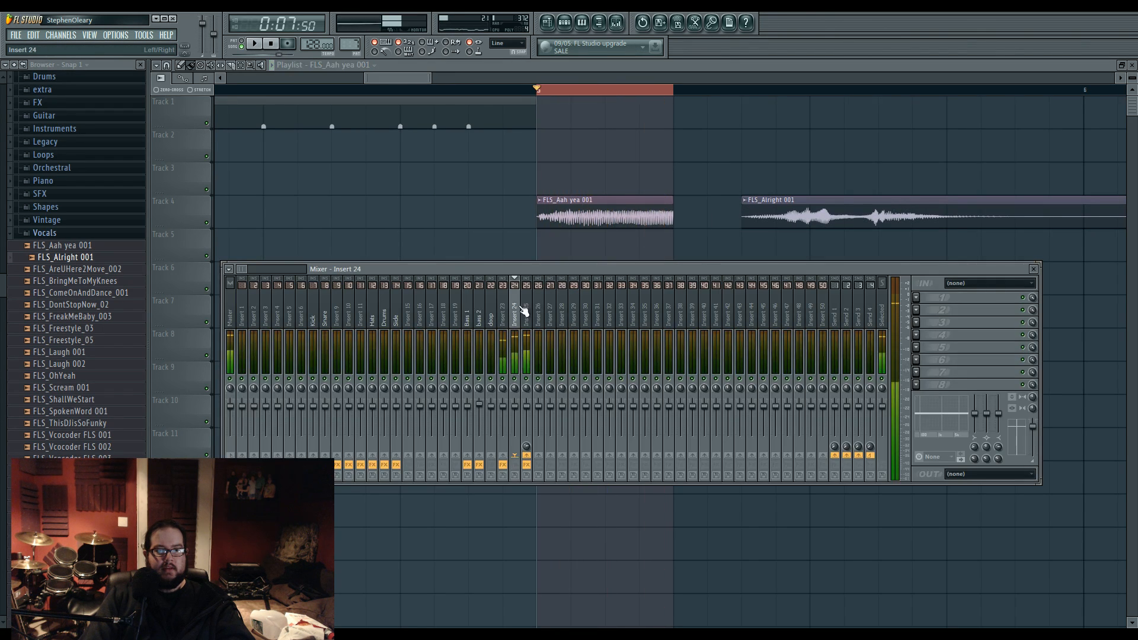
{"action": "left_click", "coordinate": [513, 314]}
{"action": "left_click", "coordinate": [527, 314]}
{"action": "left_click", "coordinate": [974, 324]}
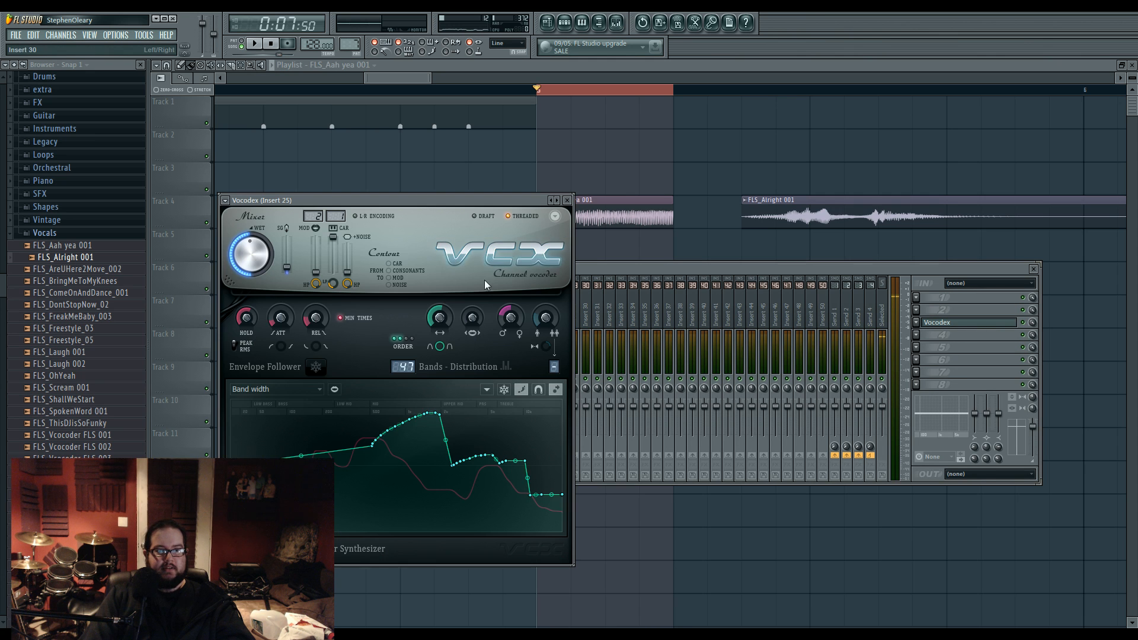
{"action": "key", "text": "space"}
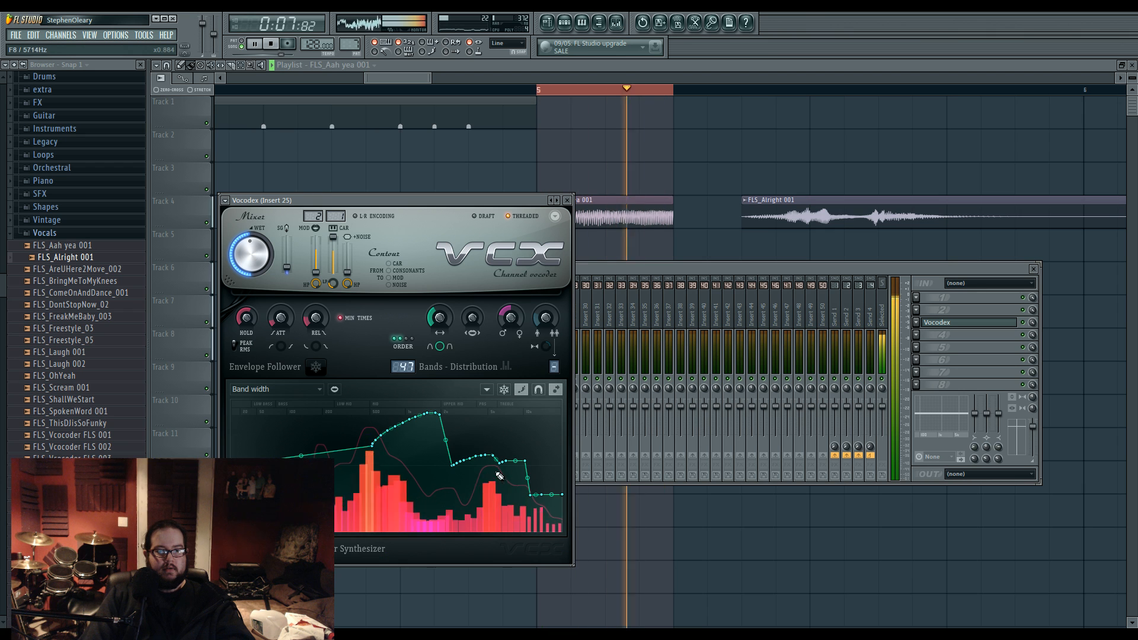
{"action": "mouse_move", "coordinate": [456, 465]}
{"action": "left_mouse_down"}
{"action": "mouse_move", "coordinate": [564, 436]}
{"action": "mouse_move", "coordinate": [511, 417]}
{"action": "mouse_move", "coordinate": [497, 466]}
{"action": "mouse_move", "coordinate": [525, 465]}
{"action": "mouse_move", "coordinate": [432, 472]}
{"action": "left_mouse_up"}
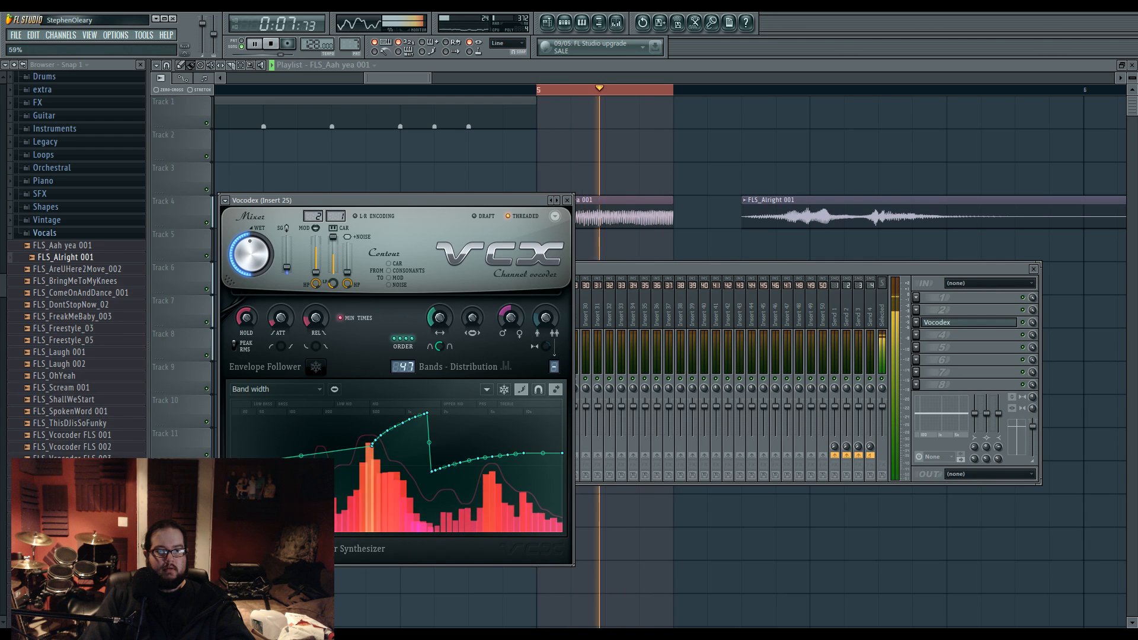
{"action": "left_click_drag", "start_coordinate": [349, 423], "coordinate": [388, 407]}
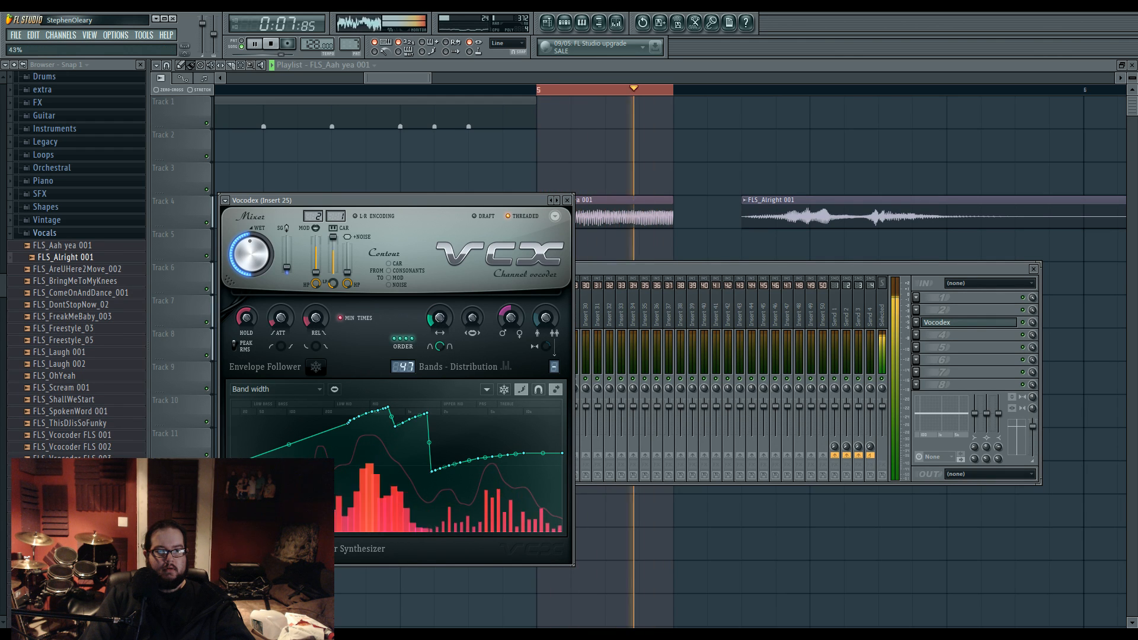
{"action": "left_click_drag", "start_coordinate": [453, 455], "coordinate": [562, 399]}
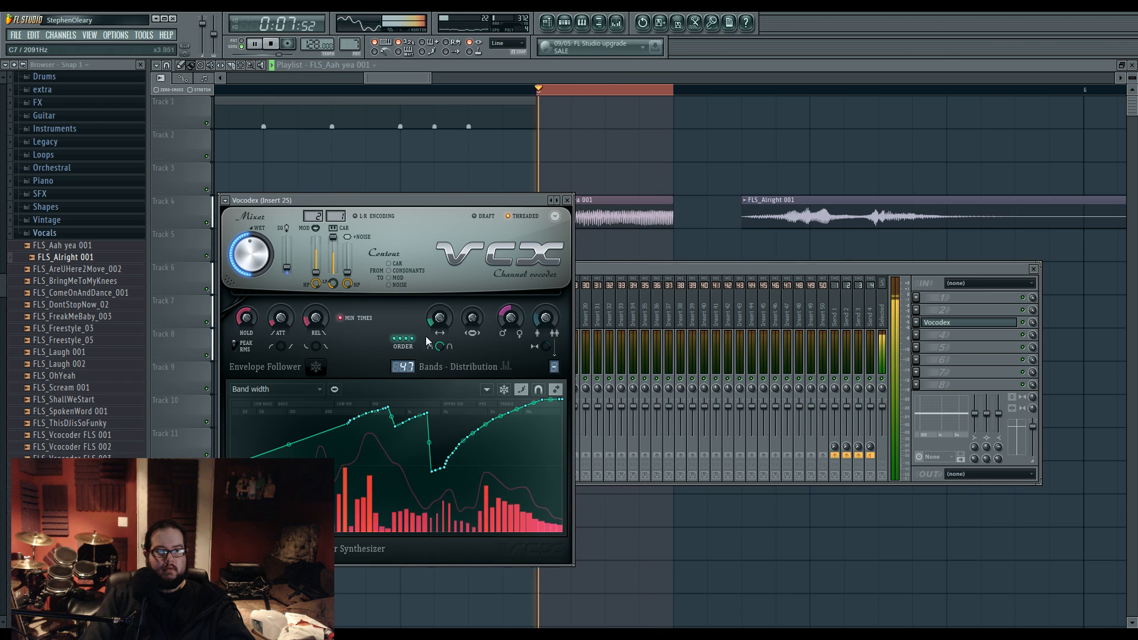
Step: Adjust the Vocodex bandwidth and reshape the Band width curve into a wide dip across the upper-middle bands
{"action": "left_click_drag", "start_coordinate": [437, 324], "coordinate": [436, 313]}
{"action": "left_click_drag", "start_coordinate": [425, 452], "coordinate": [518, 451]}
{"action": "mouse_move", "coordinate": [409, 419]}
{"action": "left_mouse_down"}
{"action": "mouse_move", "coordinate": [519, 424]}
{"action": "mouse_move", "coordinate": [423, 446]}
{"action": "mouse_move", "coordinate": [490, 457]}
{"action": "left_mouse_up"}
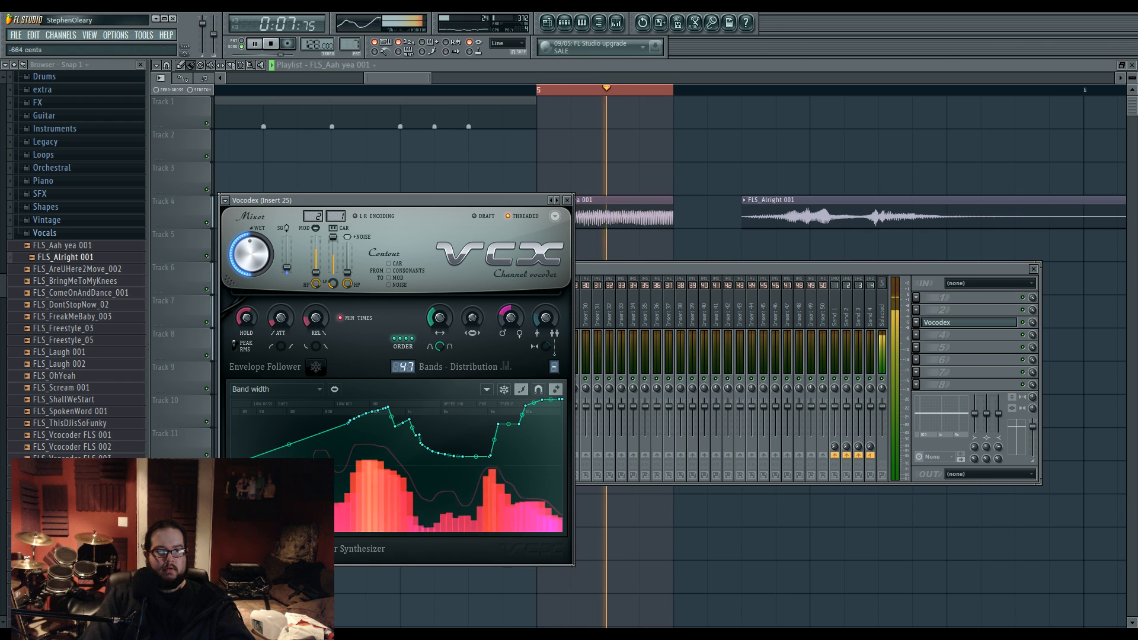
Step: Try a modulator unison order of 2 in Vocodex during playback
{"action": "left_click_drag", "start_coordinate": [554, 368], "coordinate": [552, 342]}
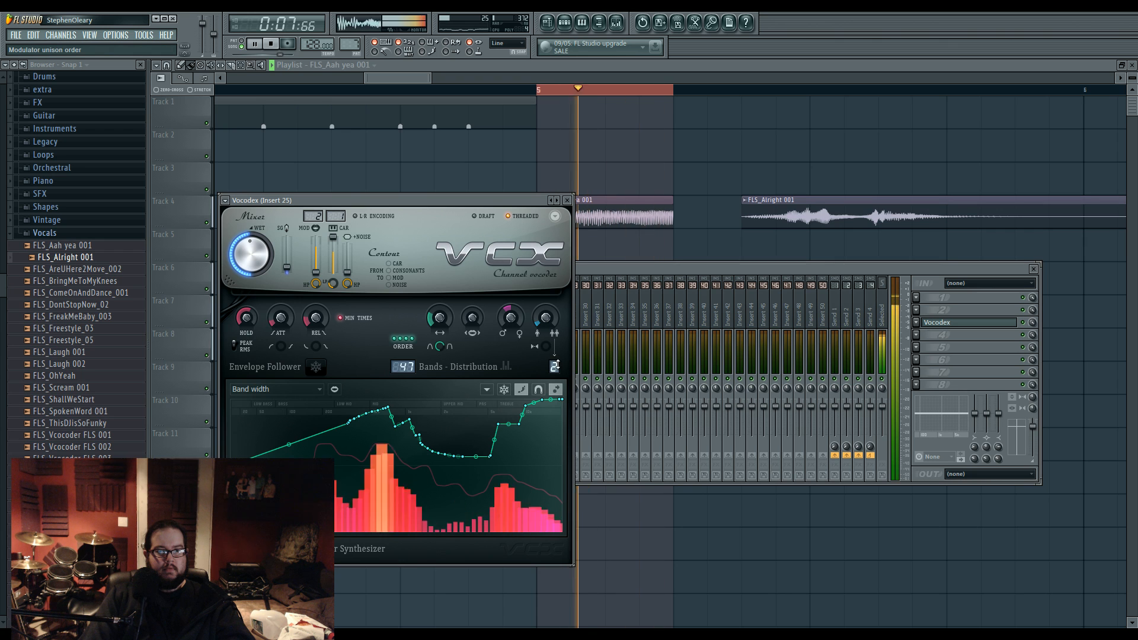
{"action": "left_click_drag", "start_coordinate": [555, 361], "coordinate": [557, 360]}
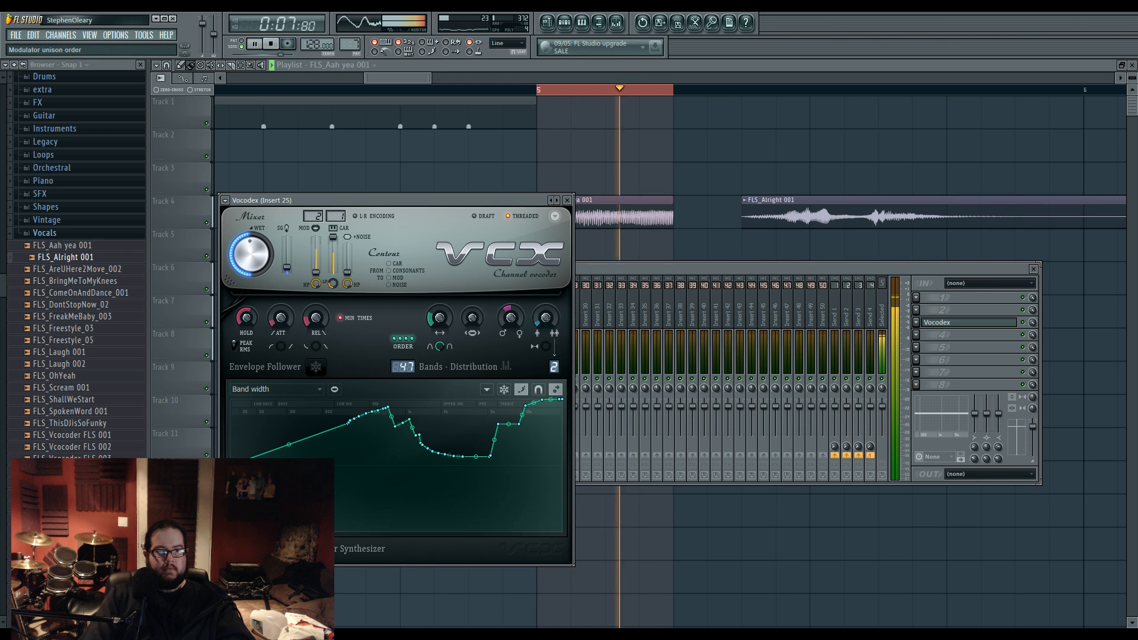
{"action": "key", "text": "space"}
Step: Load Fruity Parametric EQ 2 into slot 4 of Insert 25, adjust its bands during playback, and return to Vocodex
{"action": "left_click", "coordinate": [666, 272]}
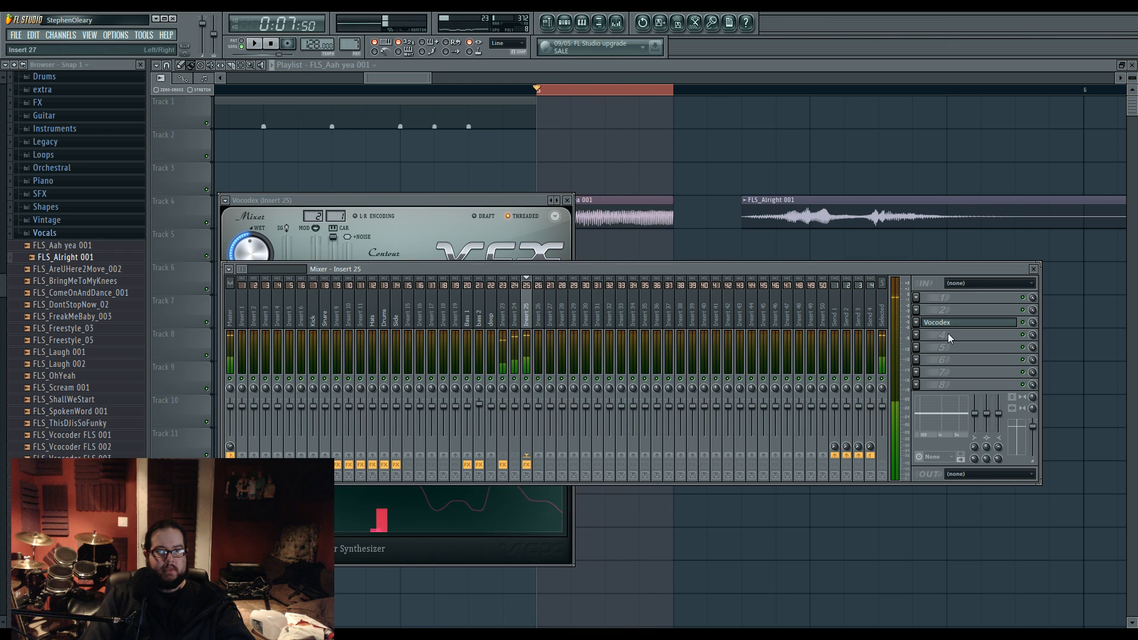
{"action": "left_click", "coordinate": [916, 335]}
{"action": "left_click", "coordinate": [1037, 375]}
{"action": "key", "text": "space"}
{"action": "left_click_drag", "start_coordinate": [329, 323], "coordinate": [361, 325]}
{"action": "left_click_drag", "start_coordinate": [434, 322], "coordinate": [457, 334]}
{"action": "left_click", "coordinate": [650, 272]}
{"action": "left_click", "coordinate": [446, 208]}
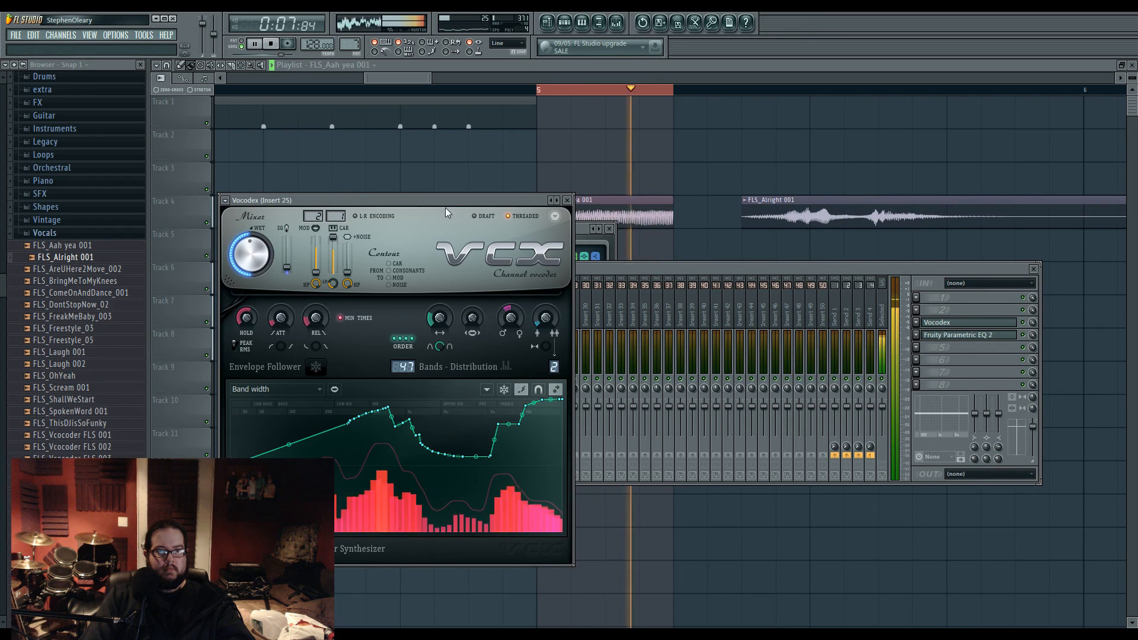
Step: Switch the Vocodex band editor to Band gain multiplier and shape the low-band gain during playback, ending with a slight low-mid boost
{"action": "key", "text": "space"}
{"action": "left_click", "coordinate": [289, 390]}
{"action": "left_click", "coordinate": [262, 411]}
{"action": "key", "text": "space"}
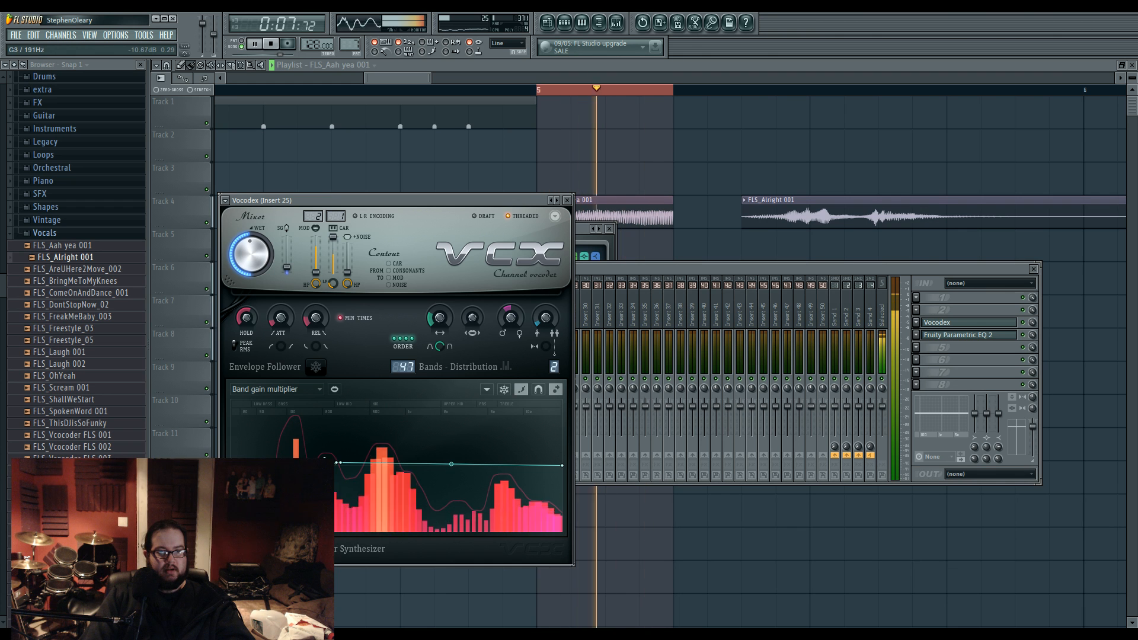
{"action": "mouse_move", "coordinate": [335, 515]}
{"action": "left_mouse_down"}
{"action": "mouse_move", "coordinate": [350, 514]}
{"action": "mouse_move", "coordinate": [376, 463]}
{"action": "mouse_move", "coordinate": [414, 460]}
{"action": "left_mouse_up"}
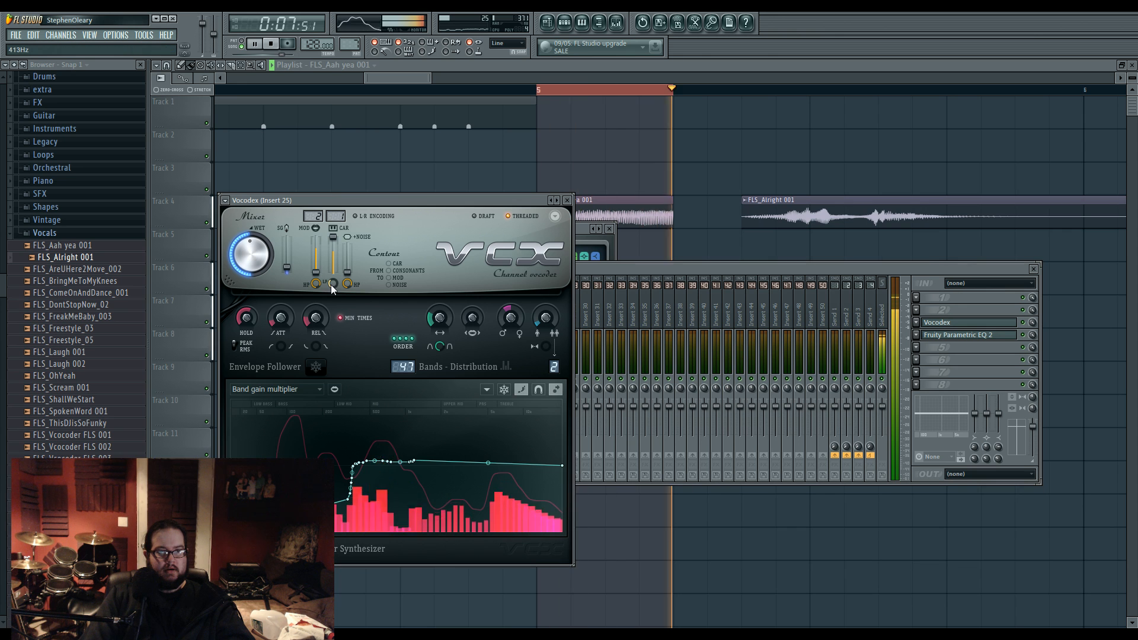
{"action": "mouse_move", "coordinate": [368, 469]}
{"action": "left_mouse_down"}
{"action": "mouse_move", "coordinate": [336, 482]}
{"action": "mouse_move", "coordinate": [362, 458]}
{"action": "left_mouse_up"}
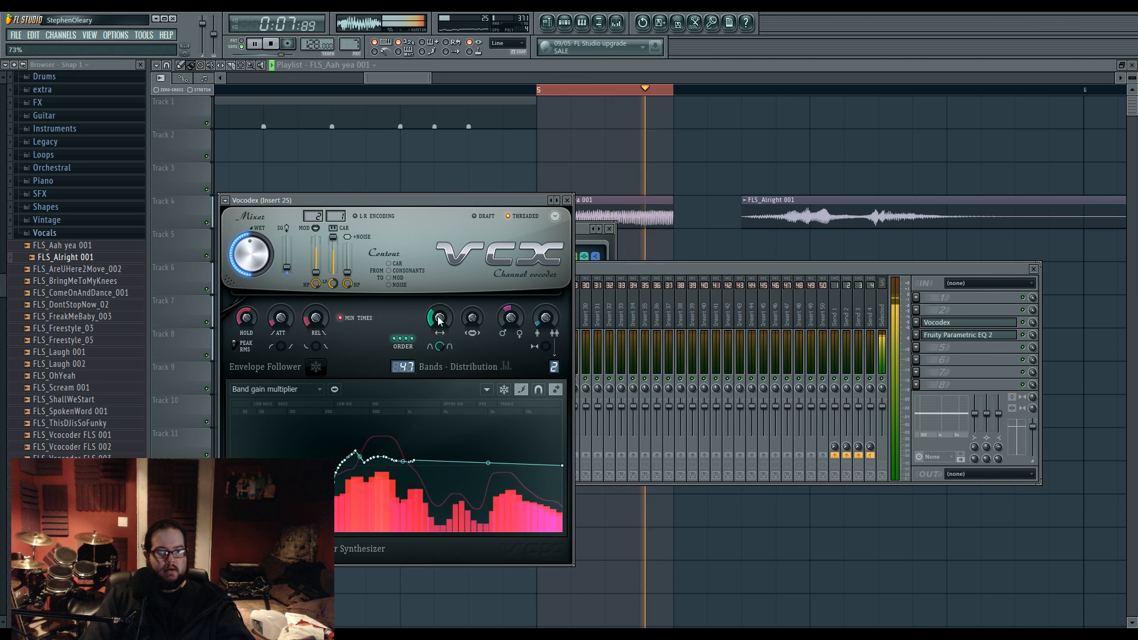
Step: Redraw the Vocodex Band width curve with a mid-band peak and lower upper bands, and turn up the knob beside bandwidth to x0.294
{"action": "left_click", "coordinate": [319, 389]}
{"action": "left_click", "coordinate": [251, 522]}
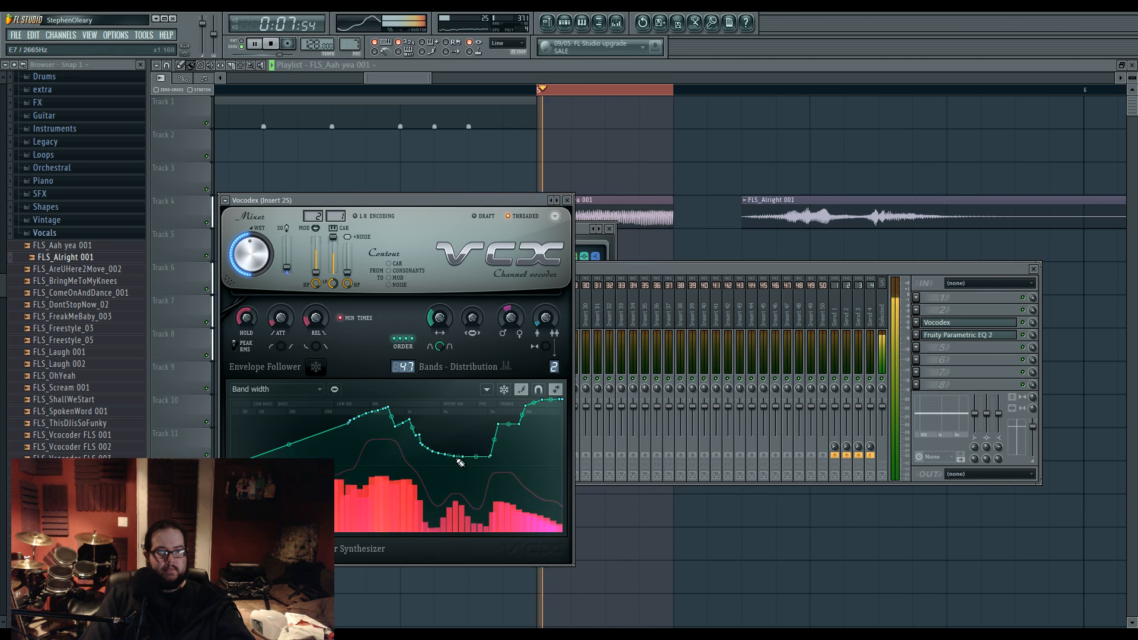
{"action": "mouse_move", "coordinate": [459, 461]}
{"action": "left_mouse_down"}
{"action": "mouse_move", "coordinate": [460, 437]}
{"action": "mouse_move", "coordinate": [378, 459]}
{"action": "mouse_move", "coordinate": [534, 415]}
{"action": "mouse_move", "coordinate": [562, 454]}
{"action": "mouse_move", "coordinate": [386, 414]}
{"action": "mouse_move", "coordinate": [350, 420]}
{"action": "mouse_move", "coordinate": [433, 452]}
{"action": "mouse_move", "coordinate": [469, 422]}
{"action": "mouse_move", "coordinate": [483, 430]}
{"action": "mouse_move", "coordinate": [414, 466]}
{"action": "mouse_move", "coordinate": [475, 474]}
{"action": "mouse_move", "coordinate": [469, 409]}
{"action": "mouse_move", "coordinate": [483, 437]}
{"action": "left_mouse_up"}
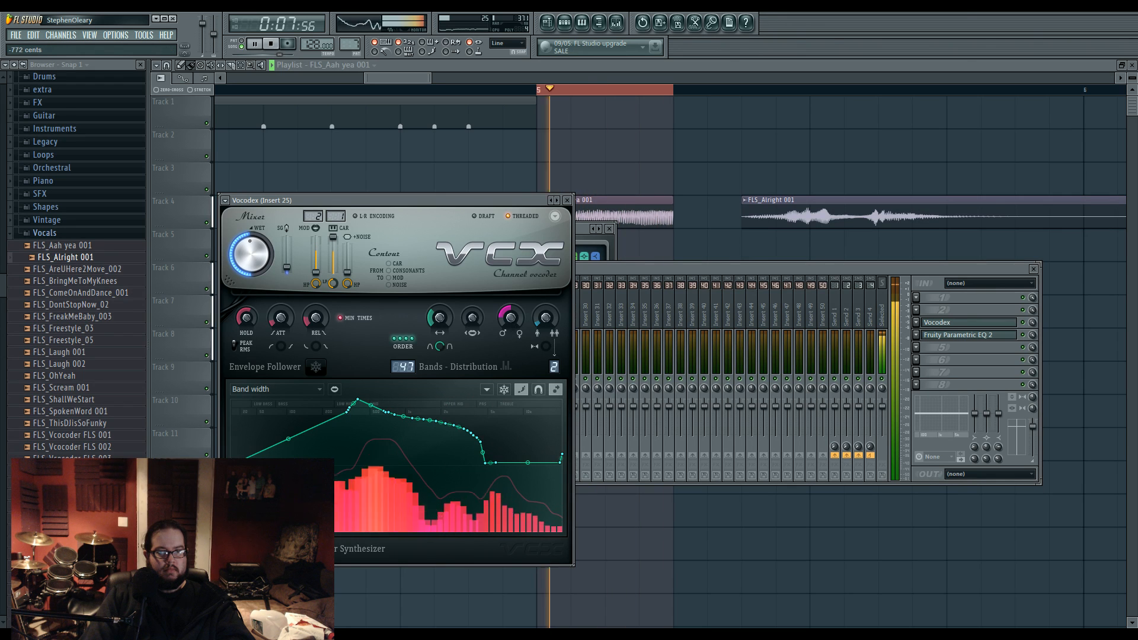
{"action": "mouse_move", "coordinate": [561, 468]}
{"action": "left_mouse_down"}
{"action": "mouse_move", "coordinate": [450, 419]}
{"action": "mouse_move", "coordinate": [364, 426]}
{"action": "mouse_move", "coordinate": [382, 393]}
{"action": "mouse_move", "coordinate": [403, 476]}
{"action": "mouse_move", "coordinate": [310, 453]}
{"action": "mouse_move", "coordinate": [551, 450]}
{"action": "mouse_move", "coordinate": [396, 464]}
{"action": "mouse_move", "coordinate": [425, 405]}
{"action": "mouse_move", "coordinate": [440, 457]}
{"action": "mouse_move", "coordinate": [474, 460]}
{"action": "mouse_move", "coordinate": [576, 419]}
{"action": "mouse_move", "coordinate": [460, 459]}
{"action": "mouse_move", "coordinate": [600, 441]}
{"action": "mouse_move", "coordinate": [546, 467]}
{"action": "mouse_move", "coordinate": [473, 343]}
{"action": "left_mouse_up"}
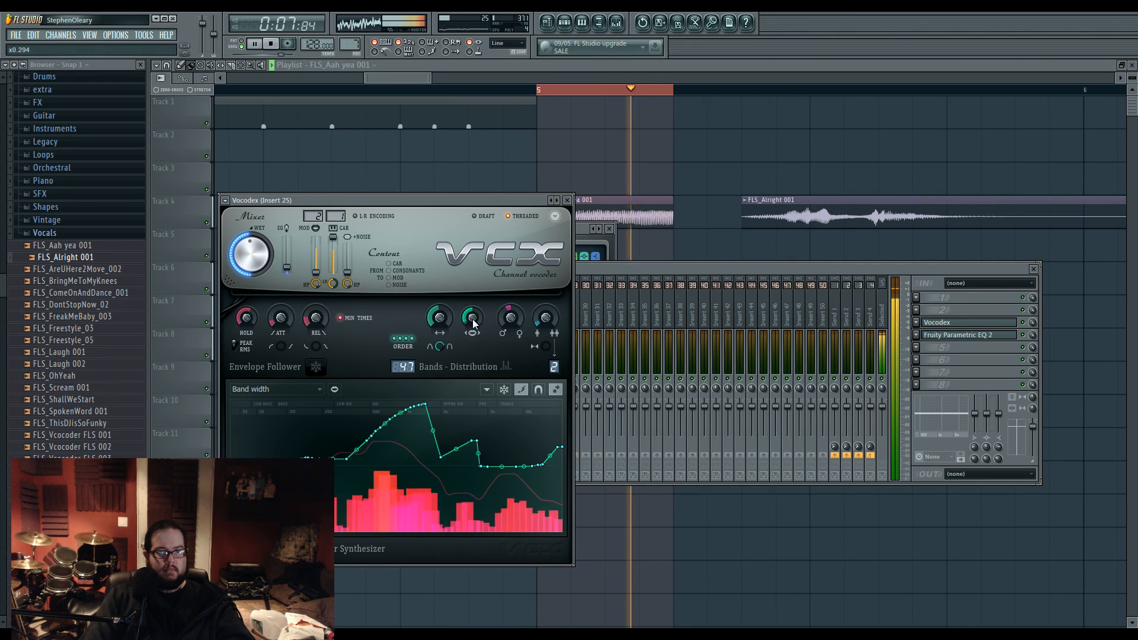
Step: Reduce Vocodex to 32 bands and turn modulator unison off, adjusting the modulator pitch shift during playback
{"action": "mouse_move", "coordinate": [405, 368]}
{"action": "left_mouse_down"}
{"action": "mouse_move", "coordinate": [405, 380]}
{"action": "mouse_move", "coordinate": [405, 343]}
{"action": "mouse_move", "coordinate": [405, 380]}
{"action": "left_mouse_up"}
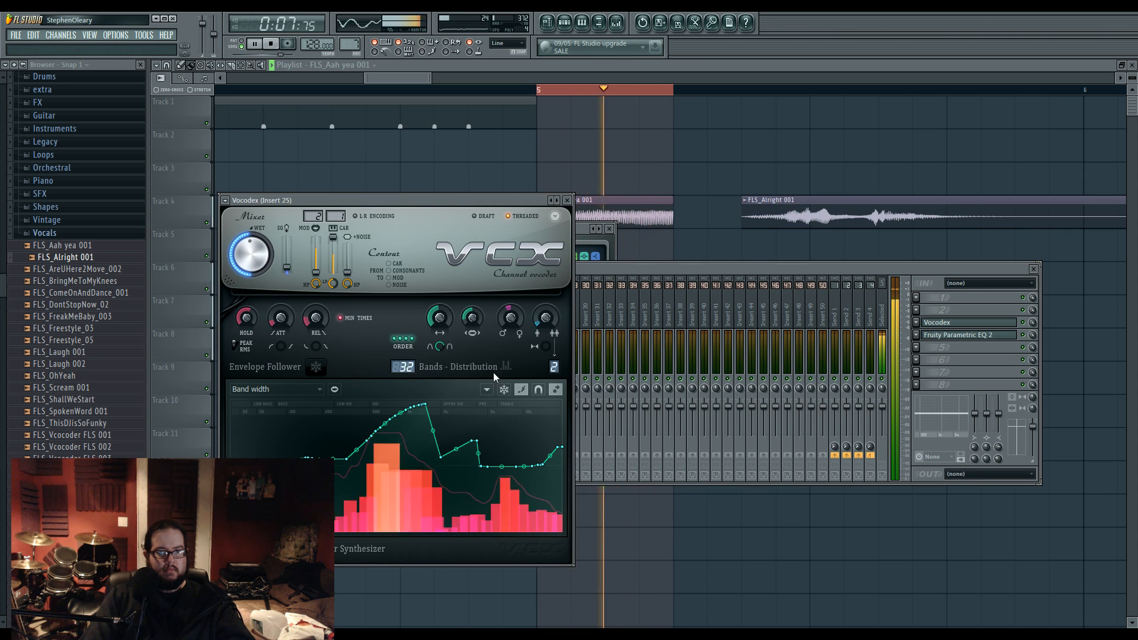
{"action": "key", "text": "space"}
{"action": "left_click_drag", "start_coordinate": [554, 367], "coordinate": [554, 374]}
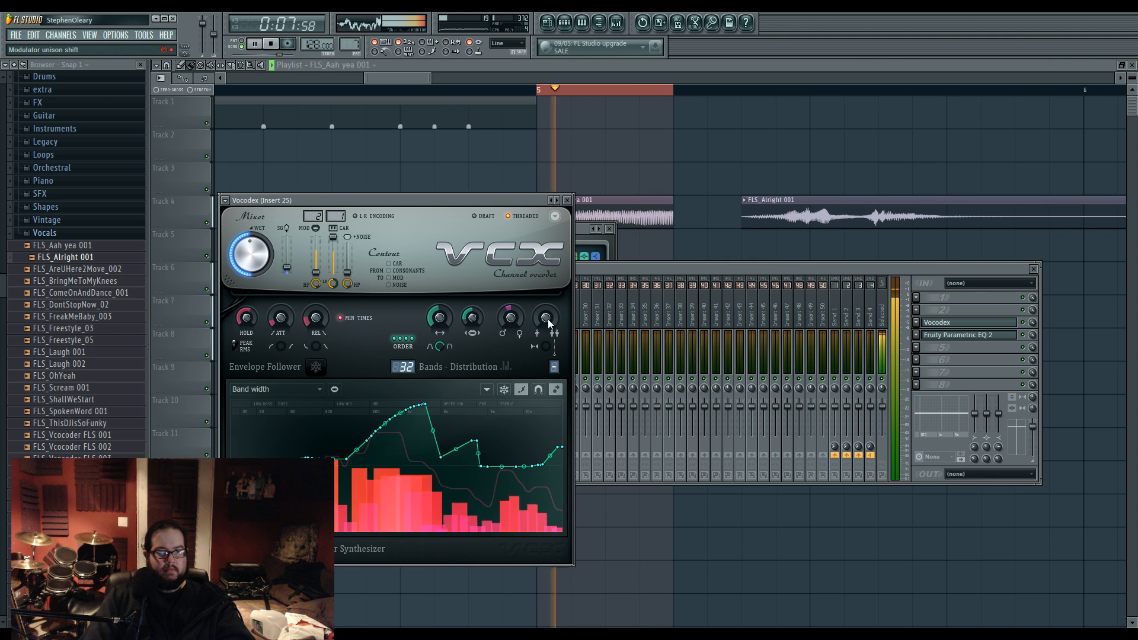
{"action": "left_click_drag", "start_coordinate": [511, 315], "coordinate": [513, 318]}
{"action": "key", "text": "space"}
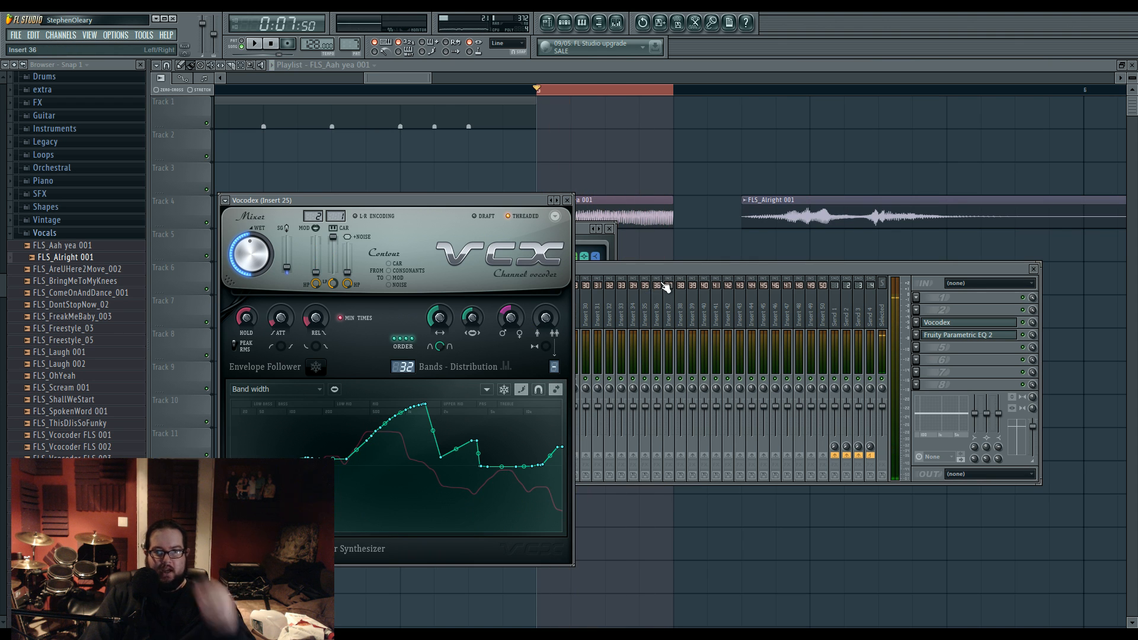
Step: Delete the FLS_Alright 001 clip from Track 4 and bring up the mixer
{"action": "left_click", "coordinate": [671, 272]}
{"action": "right_click", "coordinate": [803, 226]}
{"action": "scroll", "coordinate": [770, 270], "scroll_direction": "down", "scroll_amount": 3}
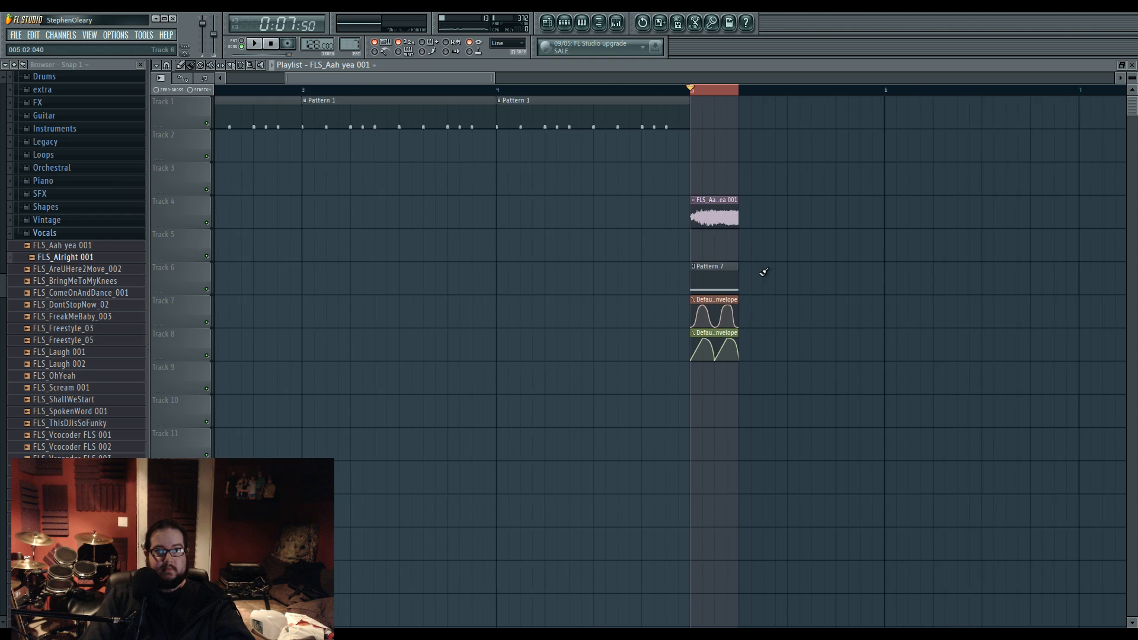
{"action": "left_click", "coordinate": [617, 25]}
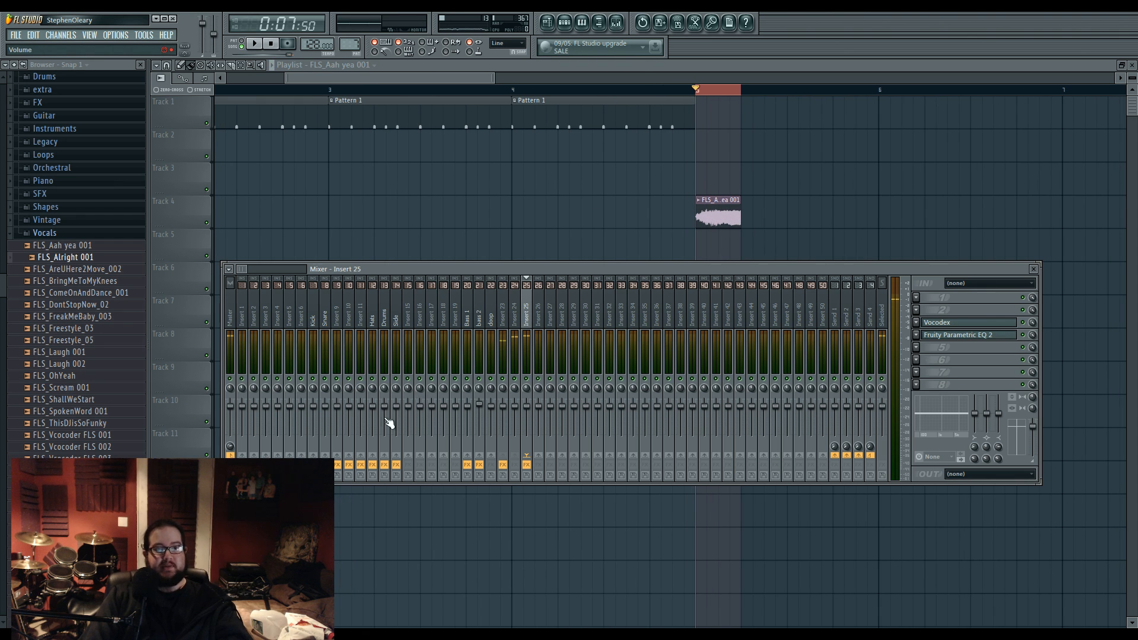
Step: Raise the middle point of the Modulation X envelope on Track 7 to form a flat plateau, and audition the section
{"action": "right_click", "coordinate": [473, 195]}
{"action": "left_click_drag", "start_coordinate": [439, 242], "coordinate": [518, 248]}
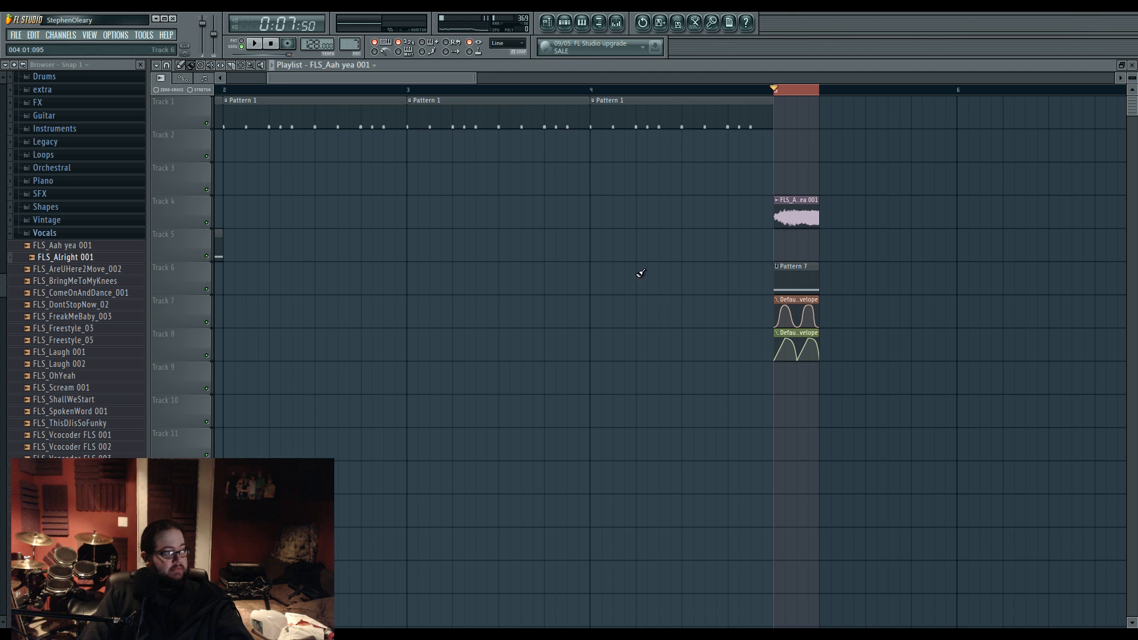
{"action": "left_click_drag", "start_coordinate": [641, 274], "coordinate": [581, 326]}
{"action": "scroll", "coordinate": [803, 353], "scroll_direction": "up", "scroll_amount": 3}
{"action": "left_click_drag", "start_coordinate": [803, 353], "coordinate": [709, 410]}
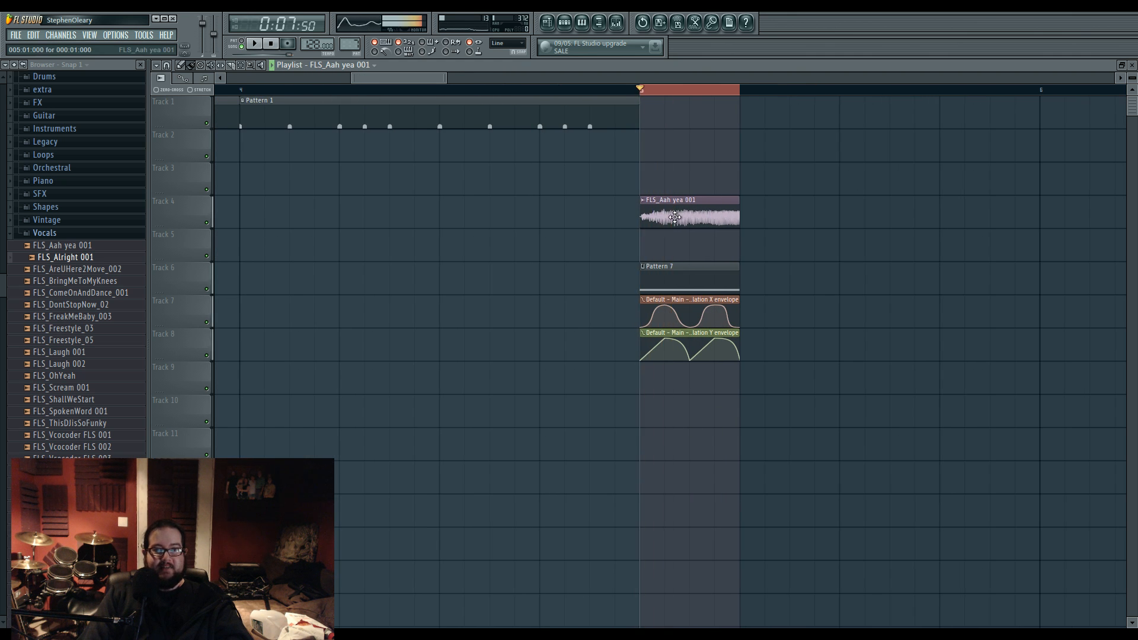
{"action": "left_click_drag", "start_coordinate": [694, 320], "coordinate": [693, 299]}
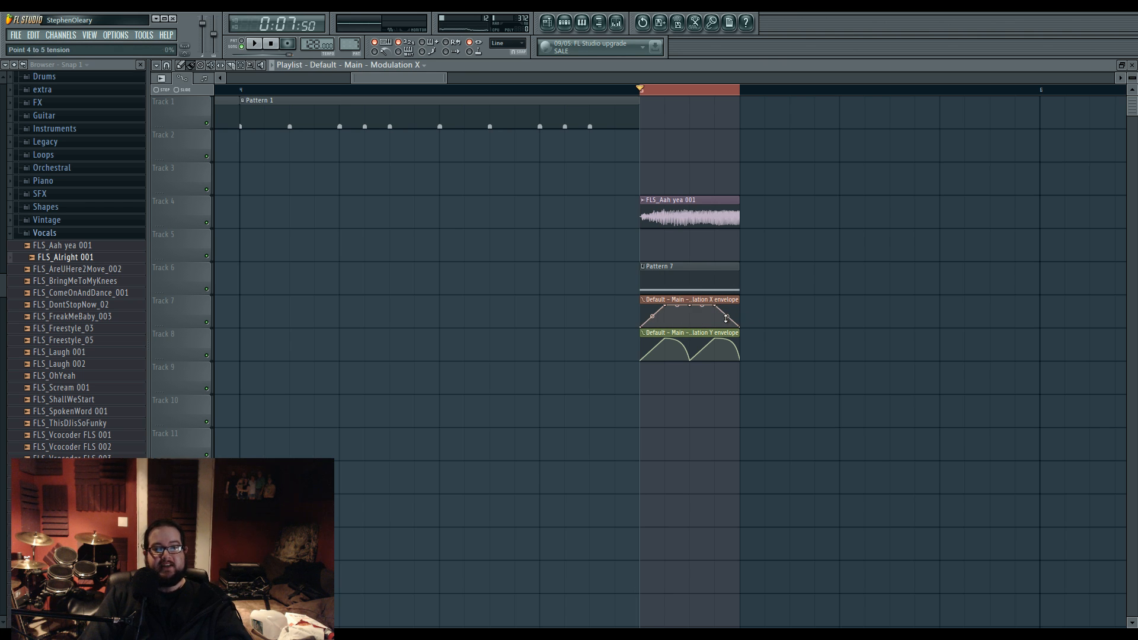
{"action": "key", "text": "space"}
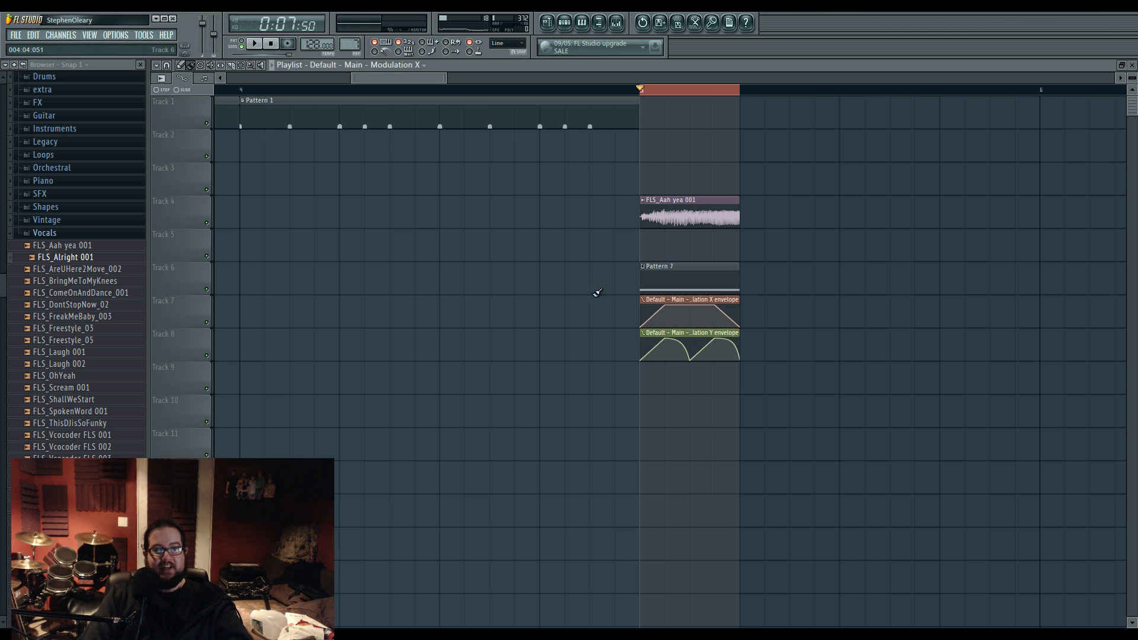
Step: Move the bar 5 clips to bar 2, with Pattern 7 on Track 5 and FLS_Aah yea 001 on Track 6, and play the arrangement
{"action": "scroll", "coordinate": [538, 269], "scroll_direction": "down", "scroll_amount": 4}
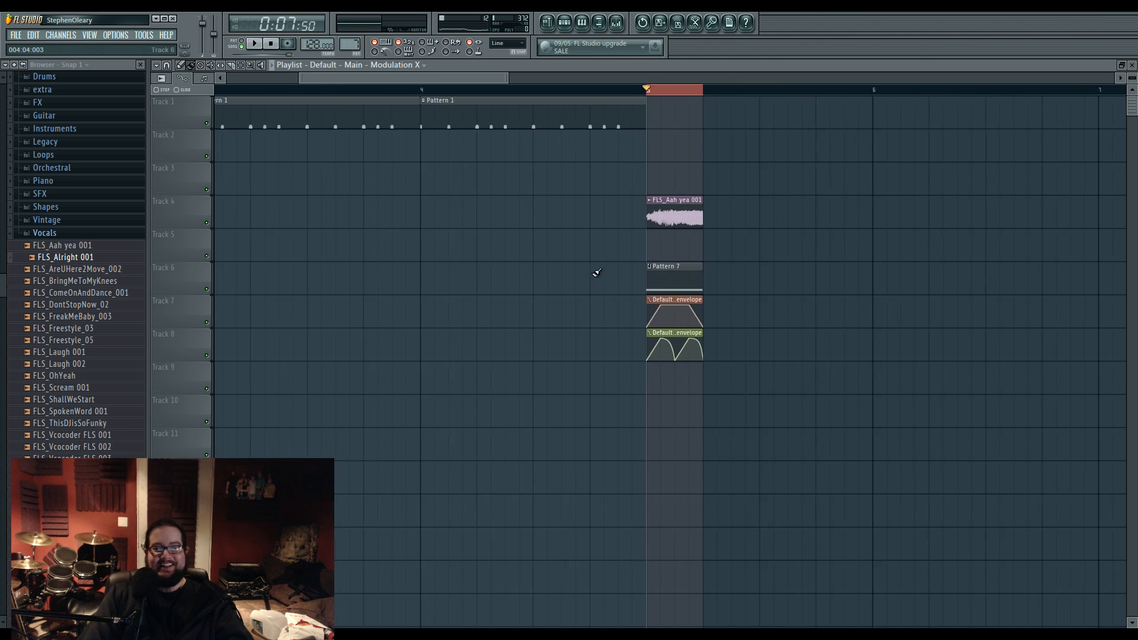
{"action": "mouse_move", "coordinate": [872, 274]}
{"action": "left_mouse_down"}
{"action": "mouse_move", "coordinate": [878, 240]}
{"action": "mouse_move", "coordinate": [880, 282]}
{"action": "left_mouse_up"}
{"action": "left_click_drag", "start_coordinate": [889, 246], "coordinate": [879, 246]}
{"action": "left_click_drag", "start_coordinate": [833, 217], "coordinate": [984, 377], "text": "ctrl"}
{"action": "left_click_drag", "start_coordinate": [877, 279], "coordinate": [325, 278]}
{"action": "scroll", "coordinate": [781, 338], "scroll_direction": "left", "scroll_amount": 2}
{"action": "left_click", "coordinate": [568, 368]}
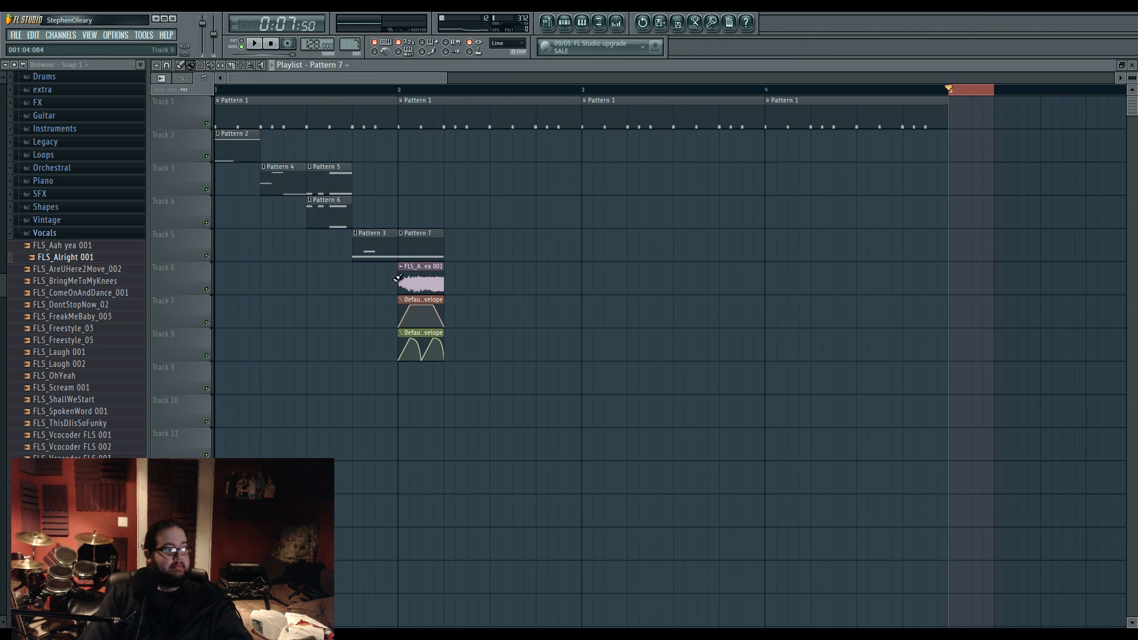
{"action": "key", "text": "space"}
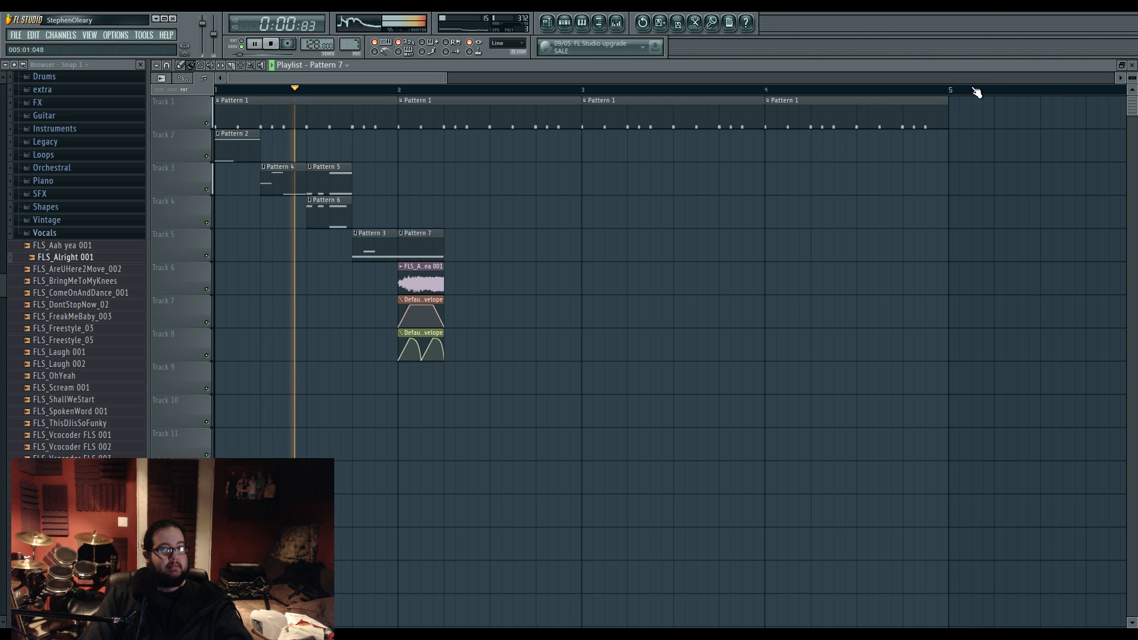
{"action": "key", "text": "space"}
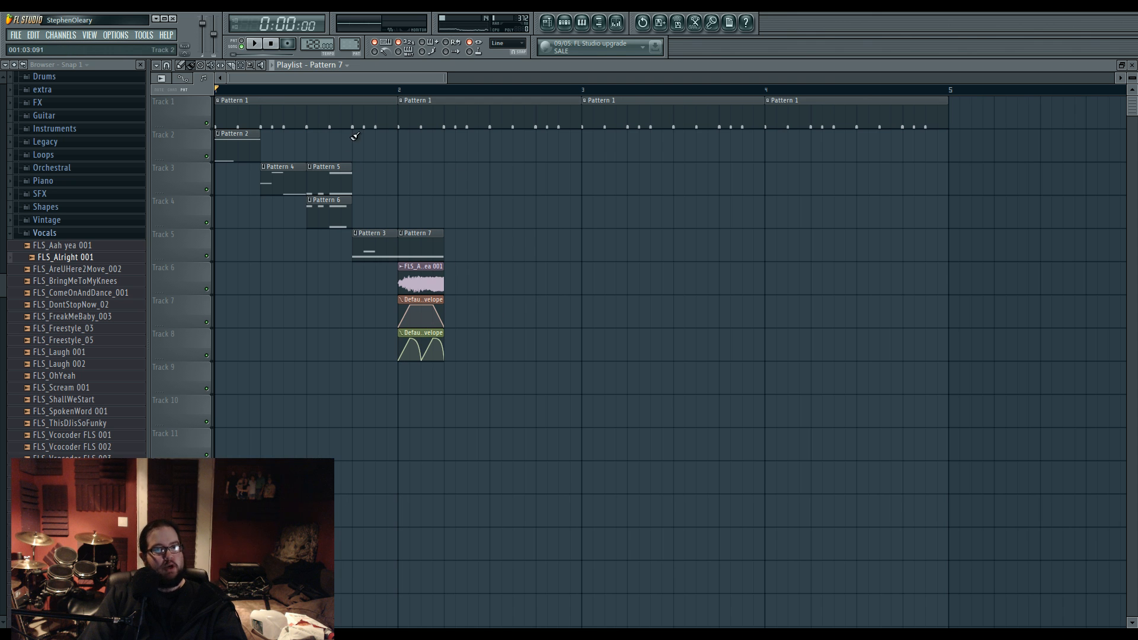
Step: Lower the F1 note in Pattern 7 to D1 and audition it
{"action": "double_click", "coordinate": [419, 252]}
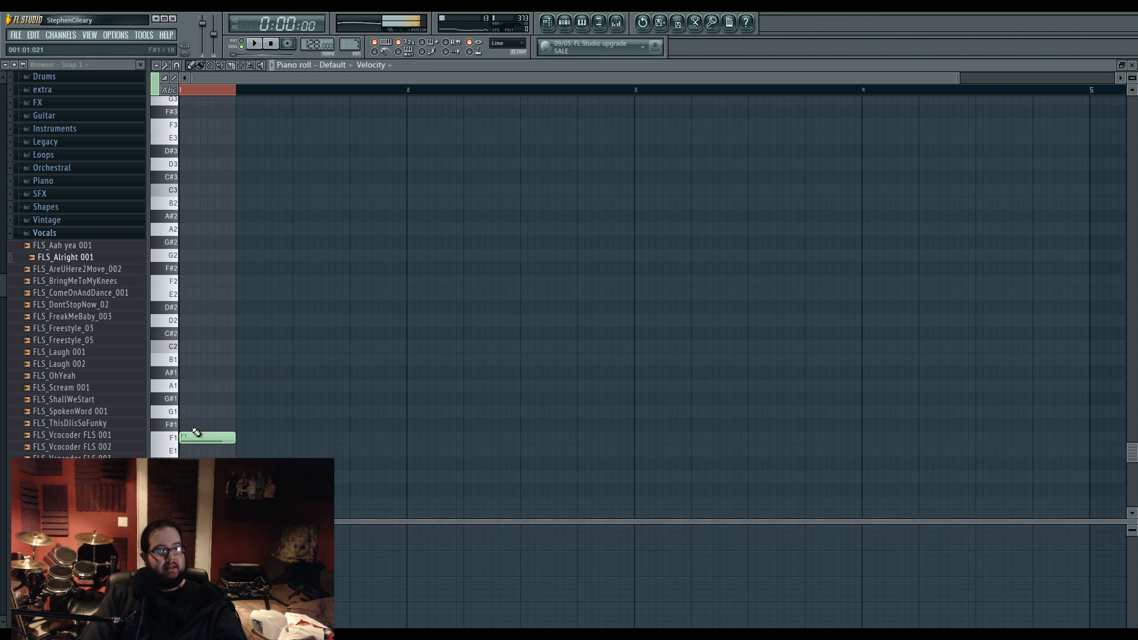
{"action": "mouse_move", "coordinate": [208, 437]}
{"action": "left_mouse_down"}
{"action": "mouse_move", "coordinate": [207, 372]}
{"action": "mouse_move", "coordinate": [204, 457]}
{"action": "left_mouse_up"}
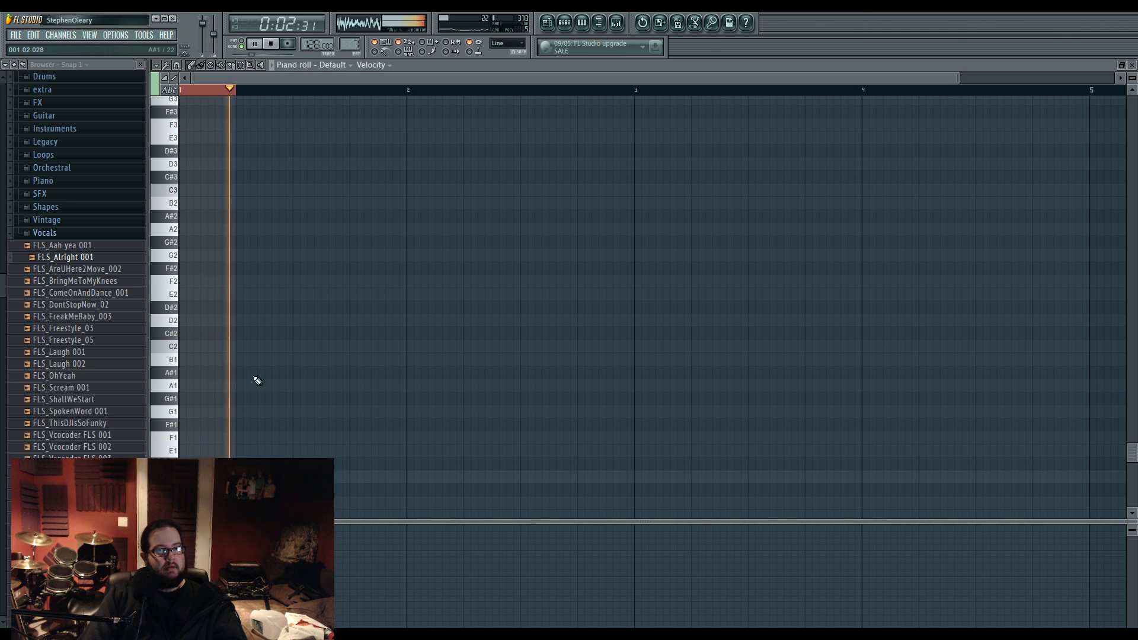
{"action": "key", "text": "space"}
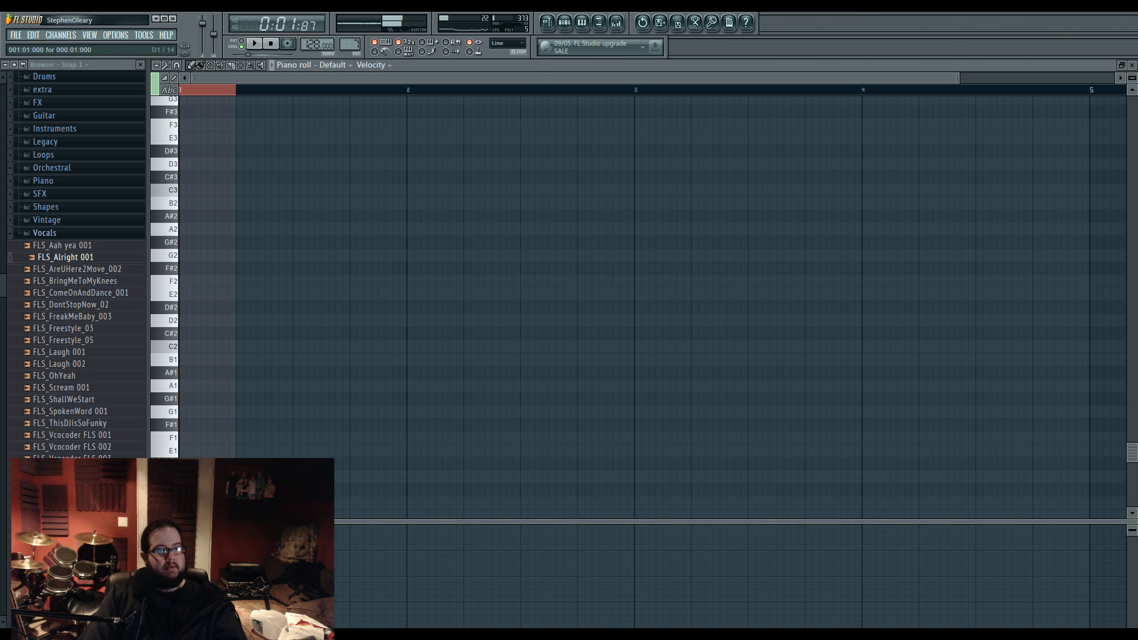
Step: Load Maximus into the fifth effect slot of Insert 25, after the EQ, and change its preset
{"action": "left_click", "coordinate": [610, 30]}
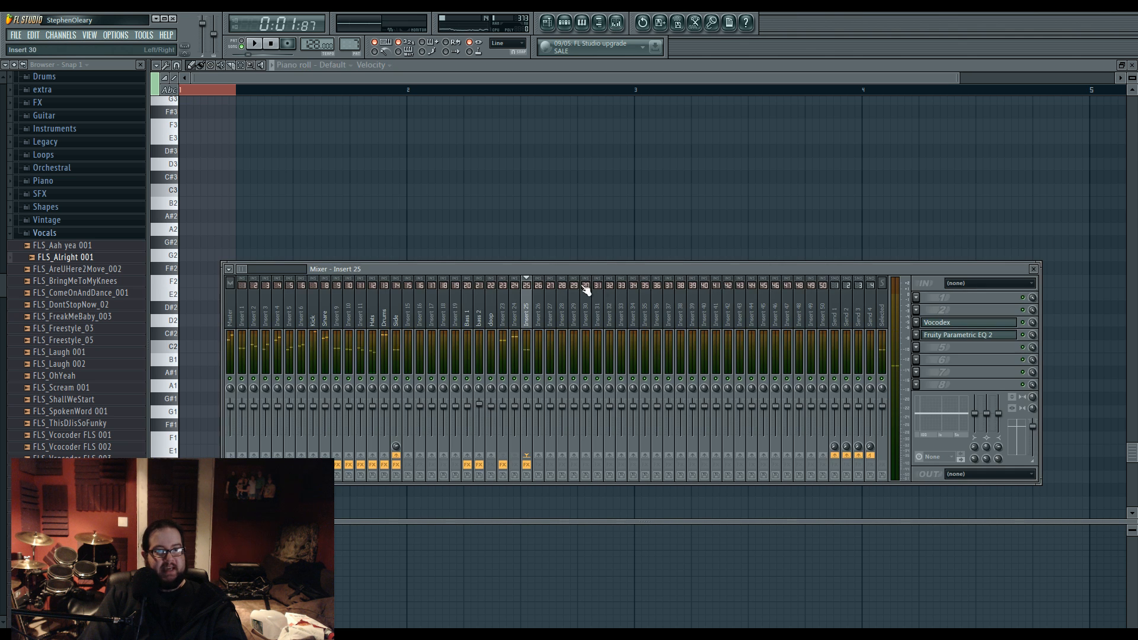
{"action": "left_click", "coordinate": [922, 350]}
{"action": "left_click", "coordinate": [1027, 504]}
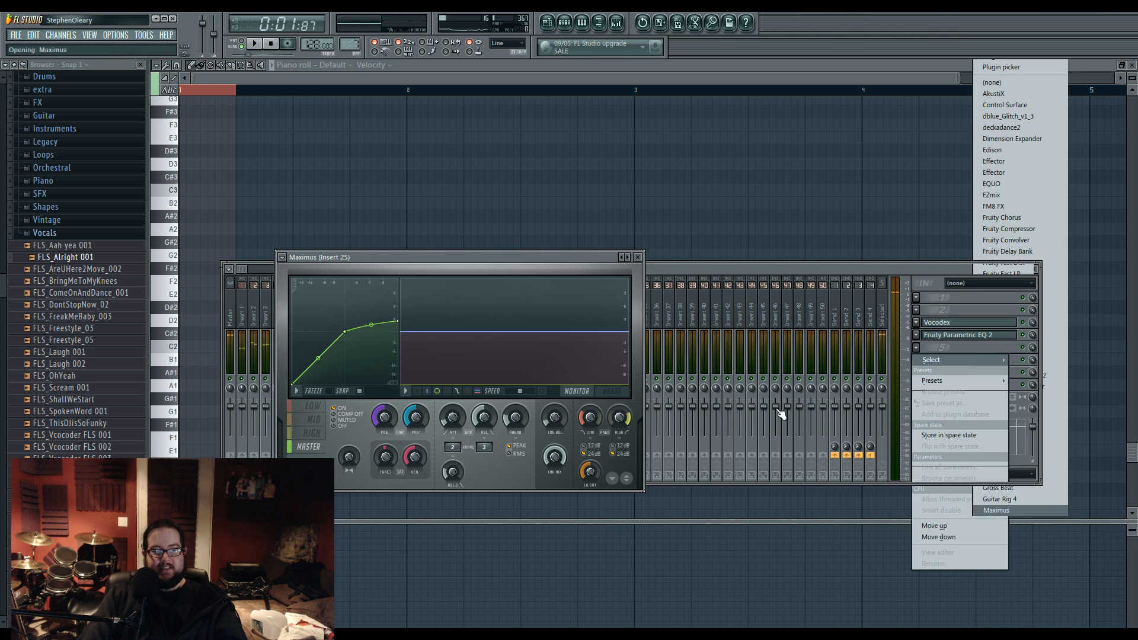
{"action": "left_click", "coordinate": [622, 257]}
{"action": "left_click", "coordinate": [641, 342]}
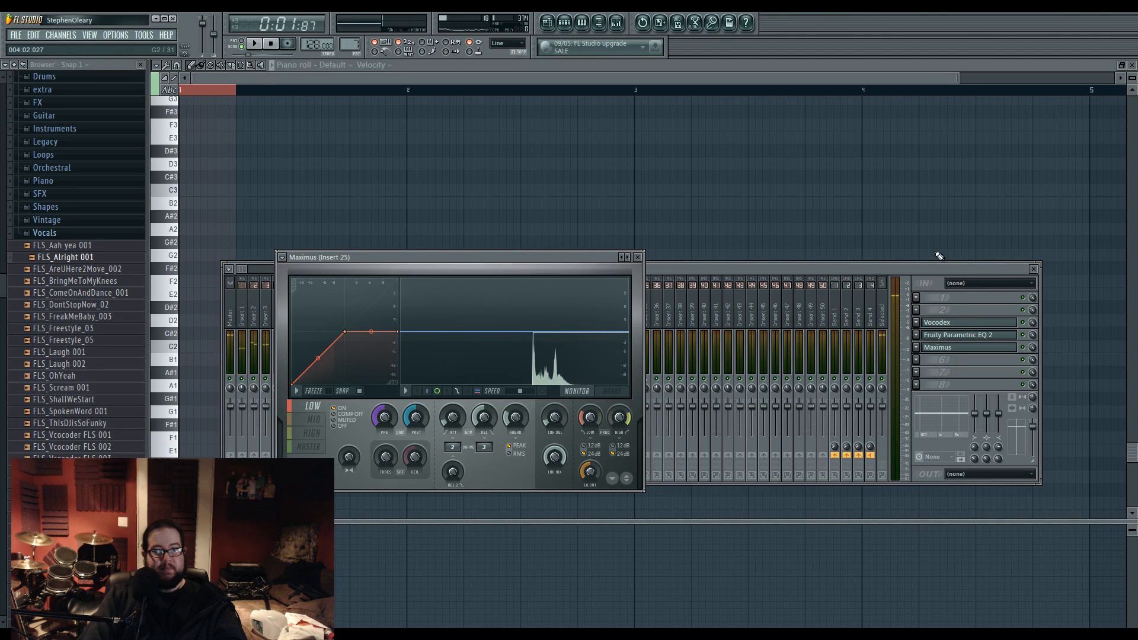
{"action": "left_click", "coordinate": [934, 271]}
{"action": "left_click", "coordinate": [956, 349]}
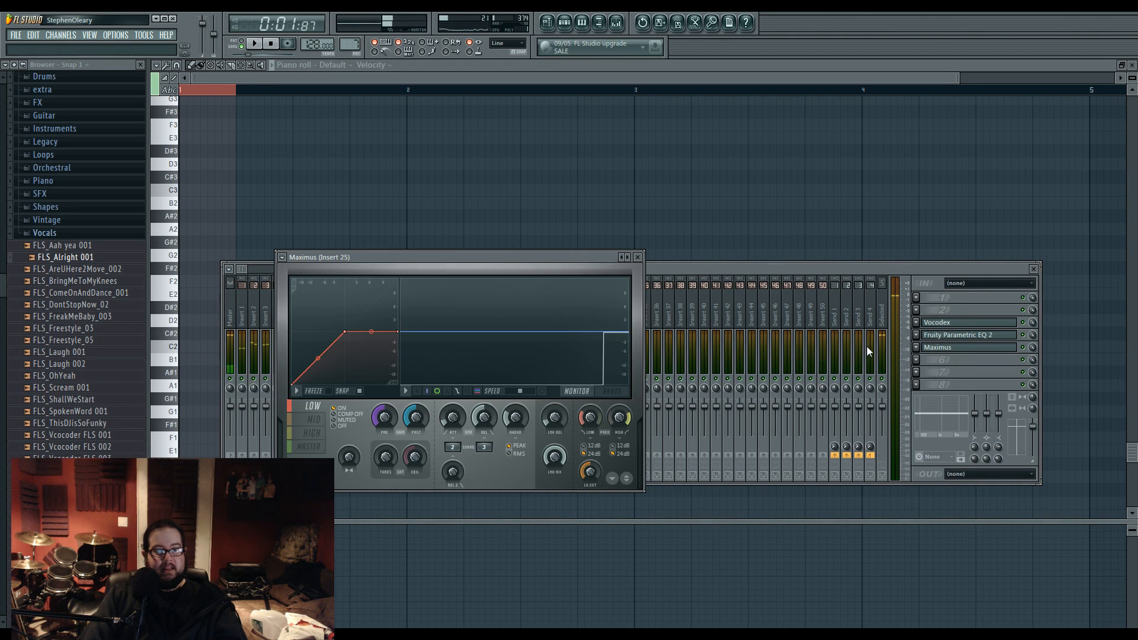
Step: Adjust the Vocodex bandwidth controls on Insert 25, ending at x0.470, while auditioning the sound
{"action": "left_click", "coordinate": [942, 324]}
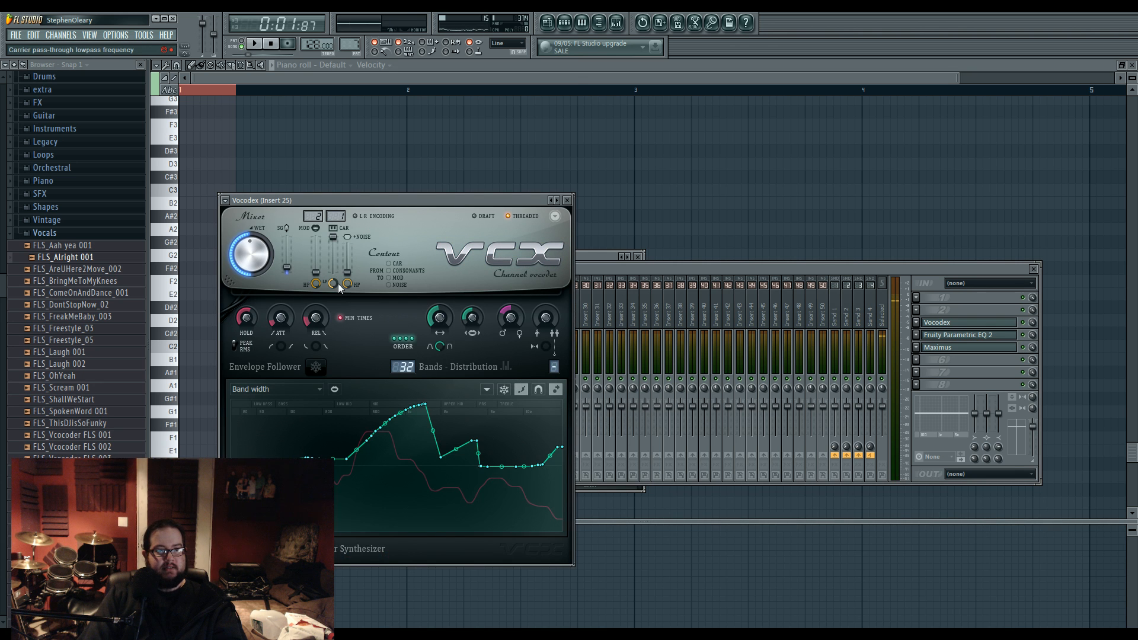
{"action": "key", "text": "space"}
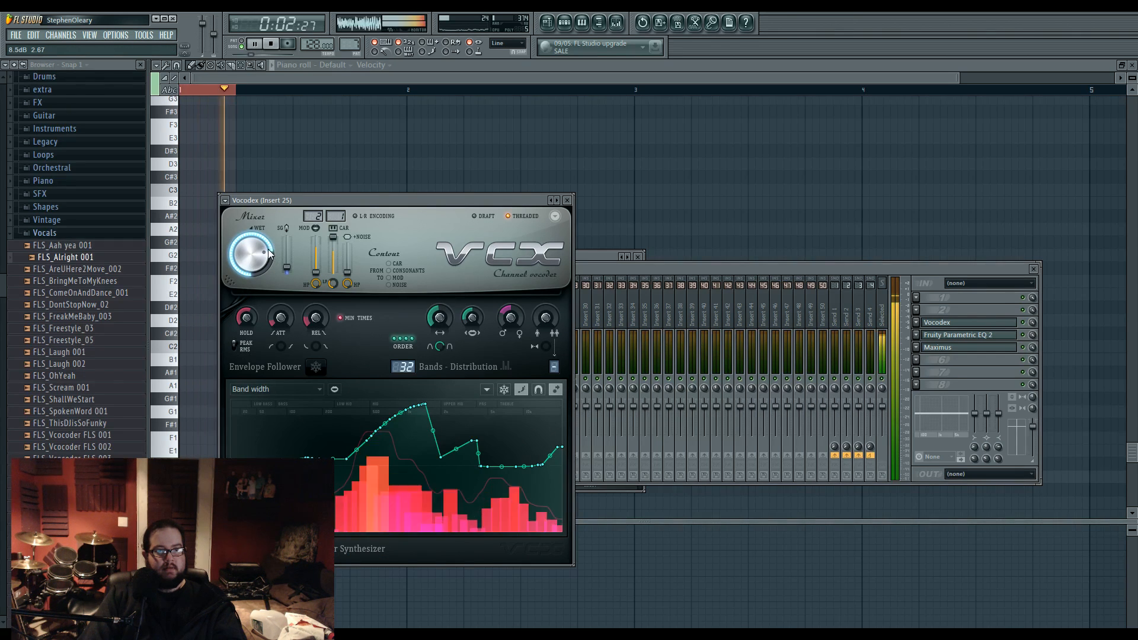
{"action": "key", "text": "space"}
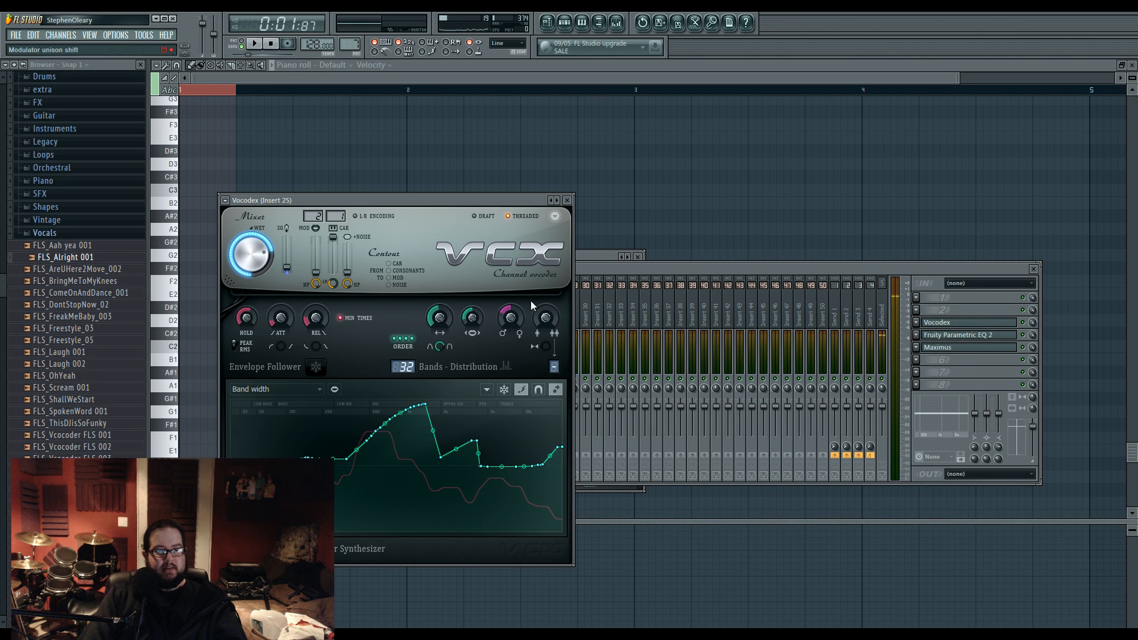
{"action": "key", "text": "space"}
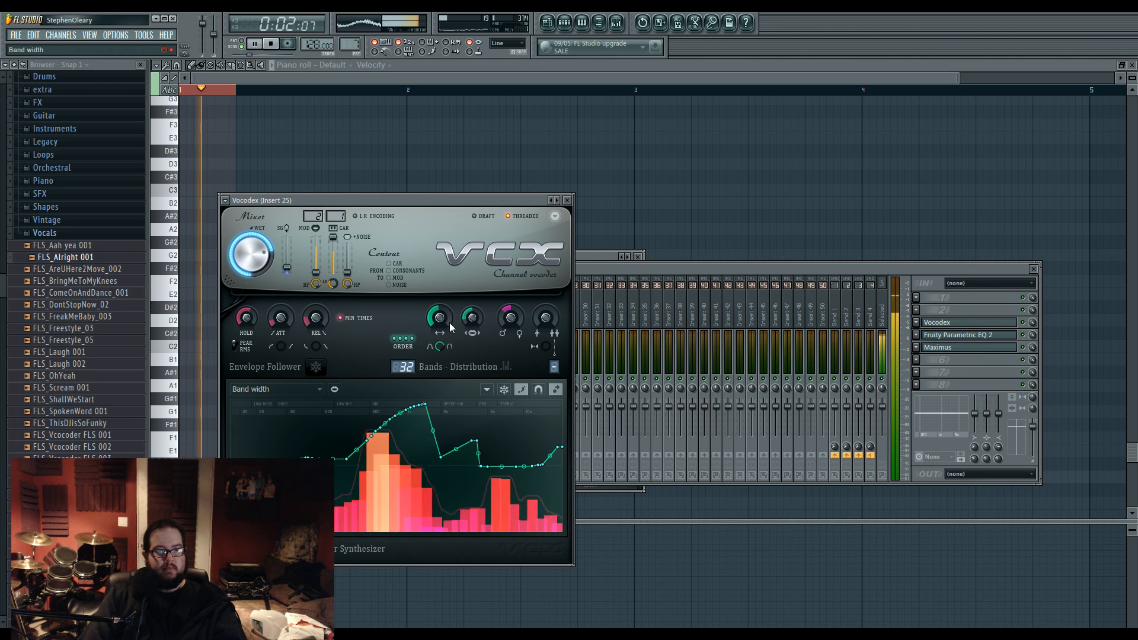
{"action": "key", "text": "space"}
{"action": "left_click_drag", "start_coordinate": [442, 321], "coordinate": [472, 324]}
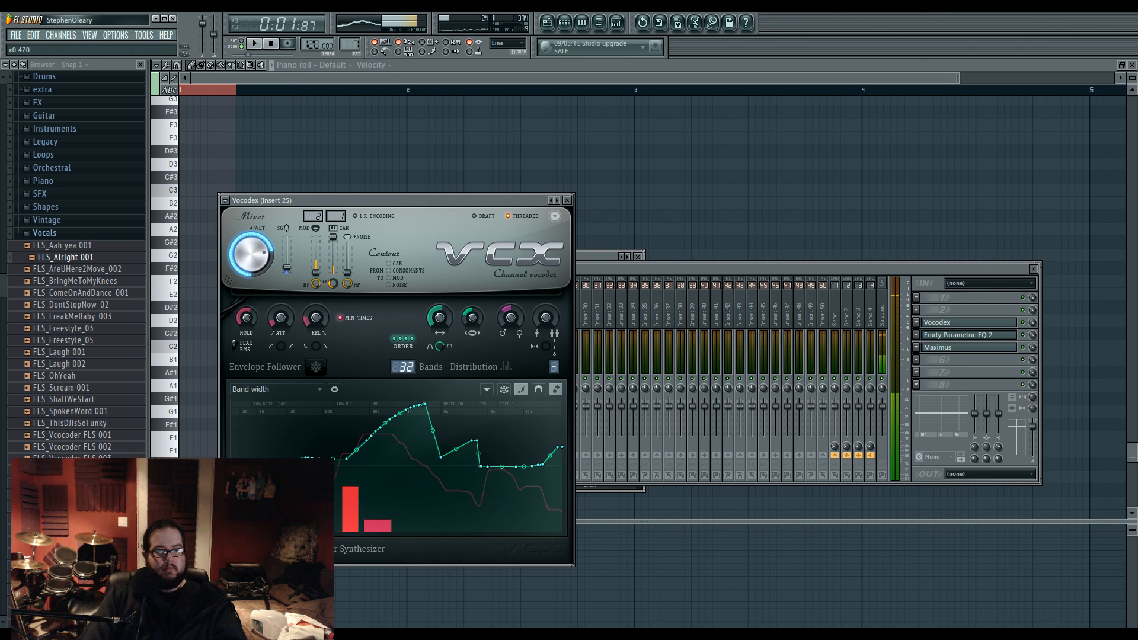
Step: Bend the lower part of the low, mid and high band curves upward in Maximus, and place it ahead of Fruity Parametric EQ 2
{"action": "left_click", "coordinate": [957, 349]}
{"action": "left_click_drag", "start_coordinate": [318, 358], "coordinate": [318, 332]}
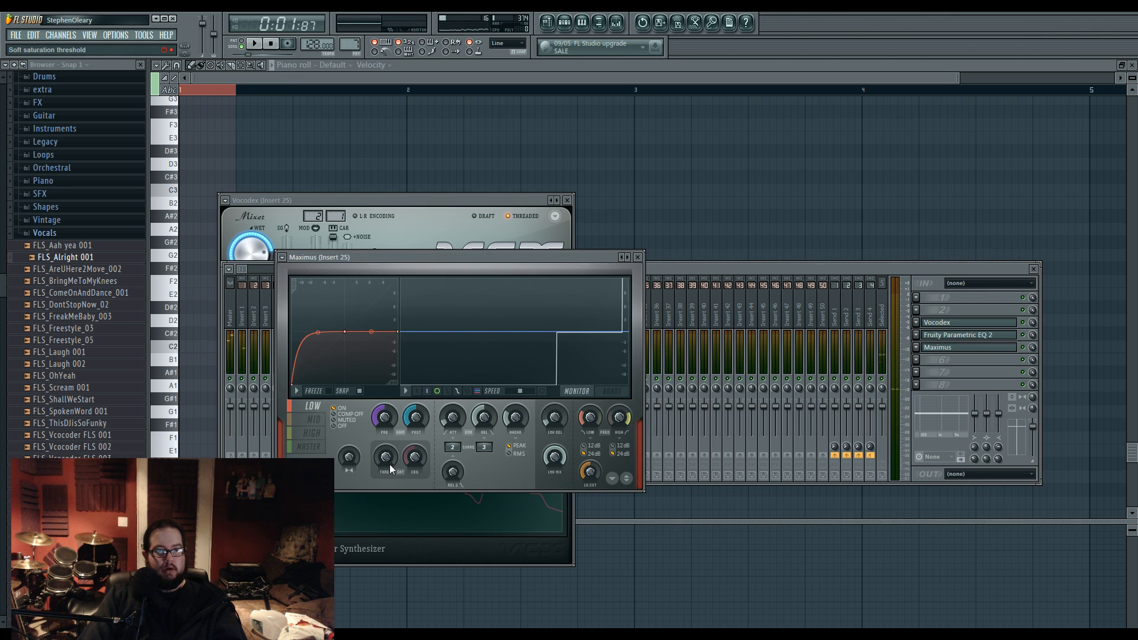
{"action": "left_click", "coordinate": [312, 434]}
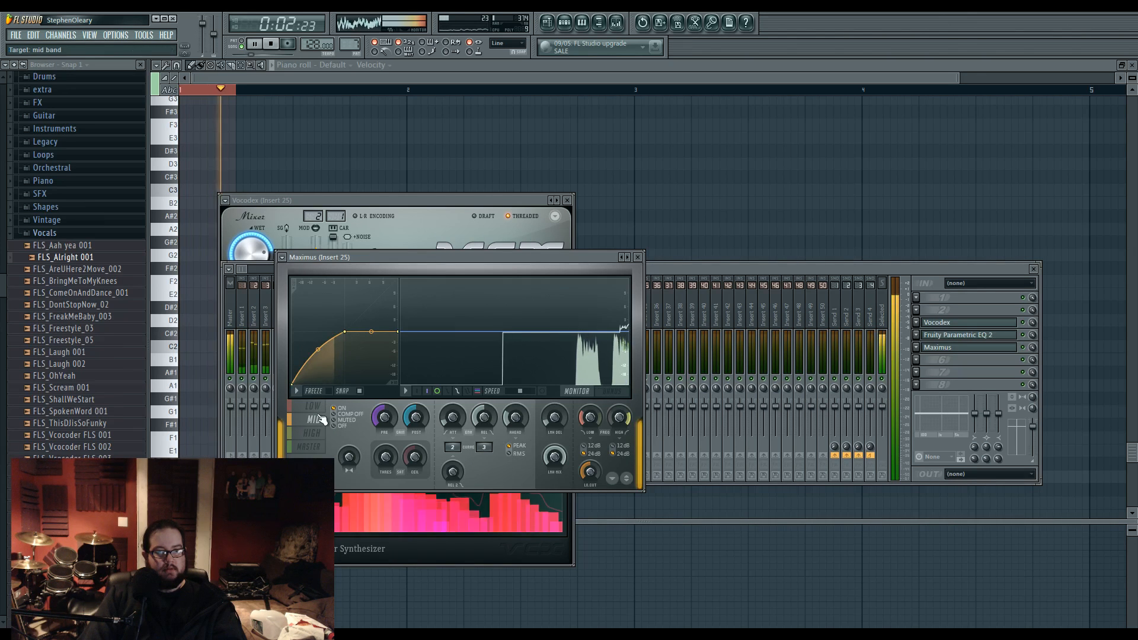
{"action": "left_click_drag", "start_coordinate": [318, 358], "coordinate": [318, 338]}
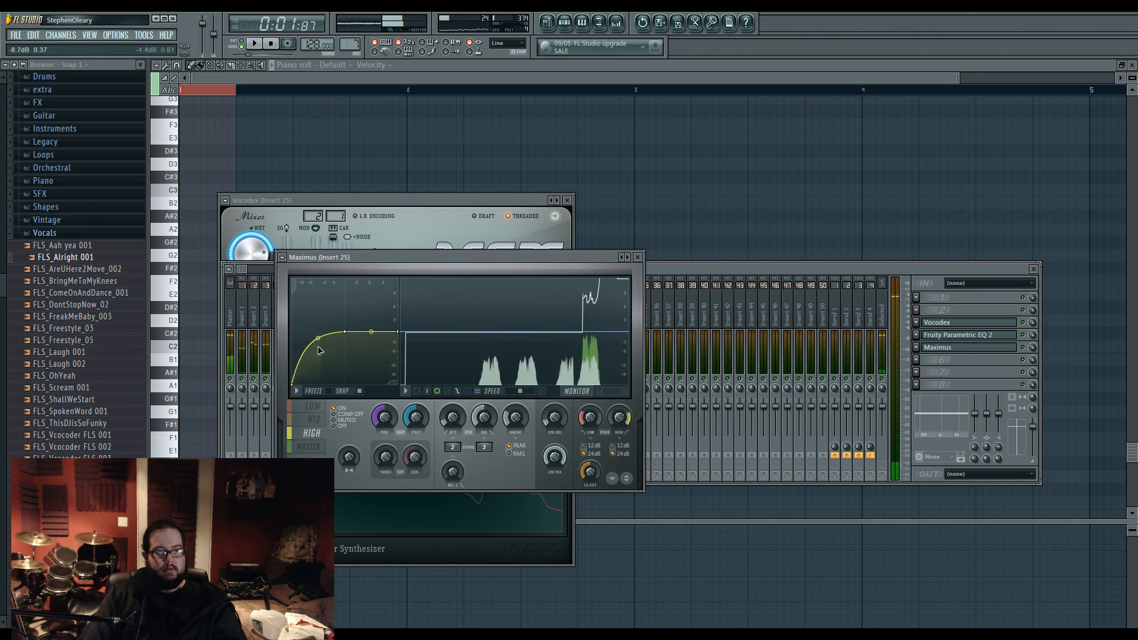
{"action": "left_click", "coordinate": [309, 447]}
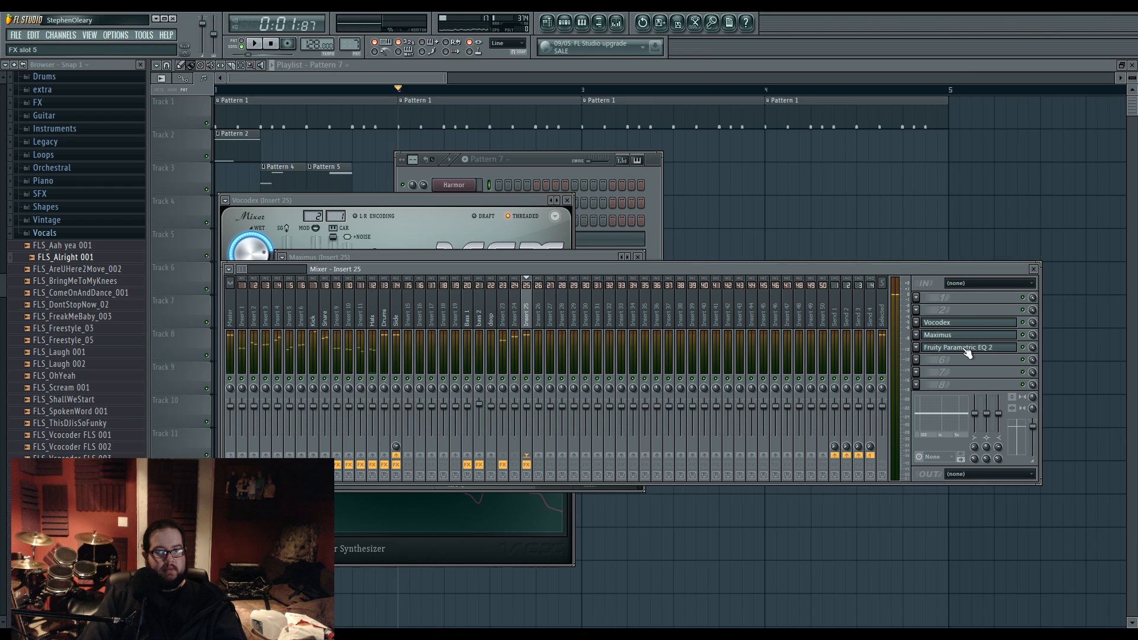
Step: Lower band 5 slightly and cut the low mids with band 4 in Fruity Parametric EQ 2 while auditioning
{"action": "left_click", "coordinate": [966, 348]}
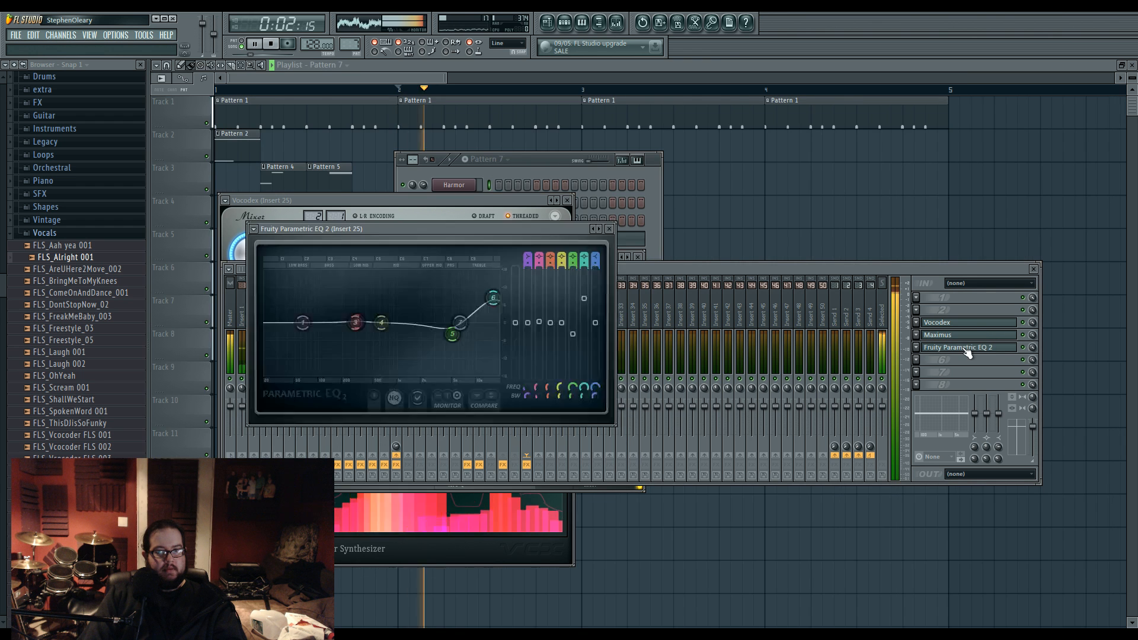
{"action": "key", "text": "space"}
{"action": "key", "text": "space"}
{"action": "mouse_move", "coordinate": [453, 334]}
{"action": "left_mouse_down"}
{"action": "mouse_move", "coordinate": [453, 323]}
{"action": "mouse_move", "coordinate": [452, 339]}
{"action": "left_mouse_up"}
{"action": "key", "text": "space"}
{"action": "key", "text": "space"}
{"action": "key", "text": "space"}
{"action": "key", "text": "space"}
{"action": "key", "text": "space"}
{"action": "key", "text": "space"}
{"action": "left_click_drag", "start_coordinate": [381, 323], "coordinate": [364, 342]}
{"action": "key", "text": "space"}
{"action": "key", "text": "space"}
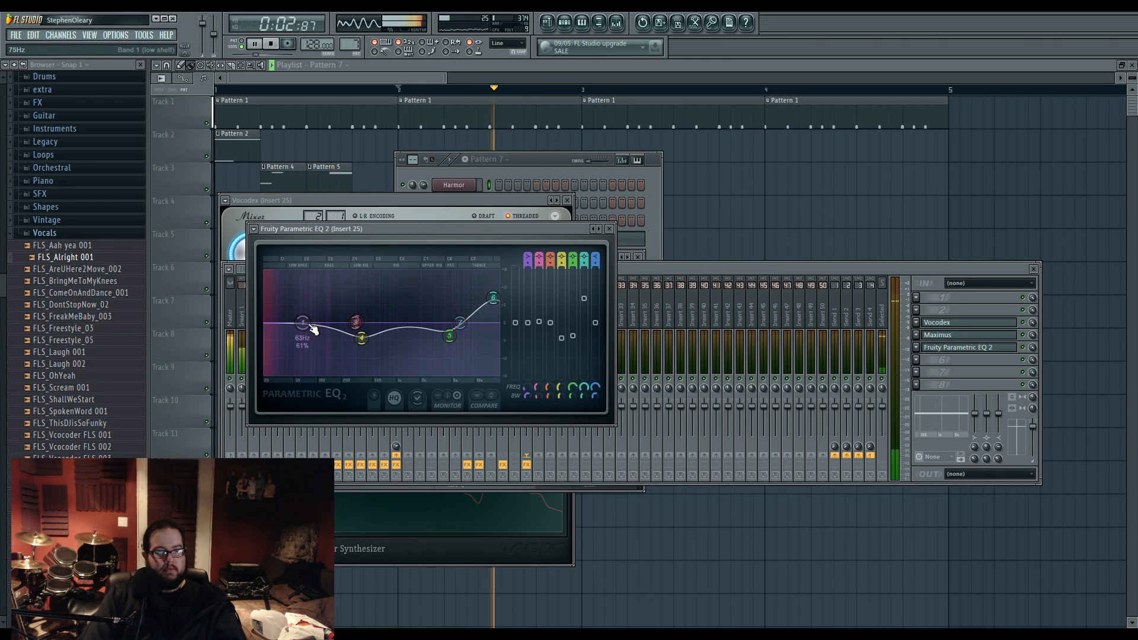
{"action": "key", "text": "space"}
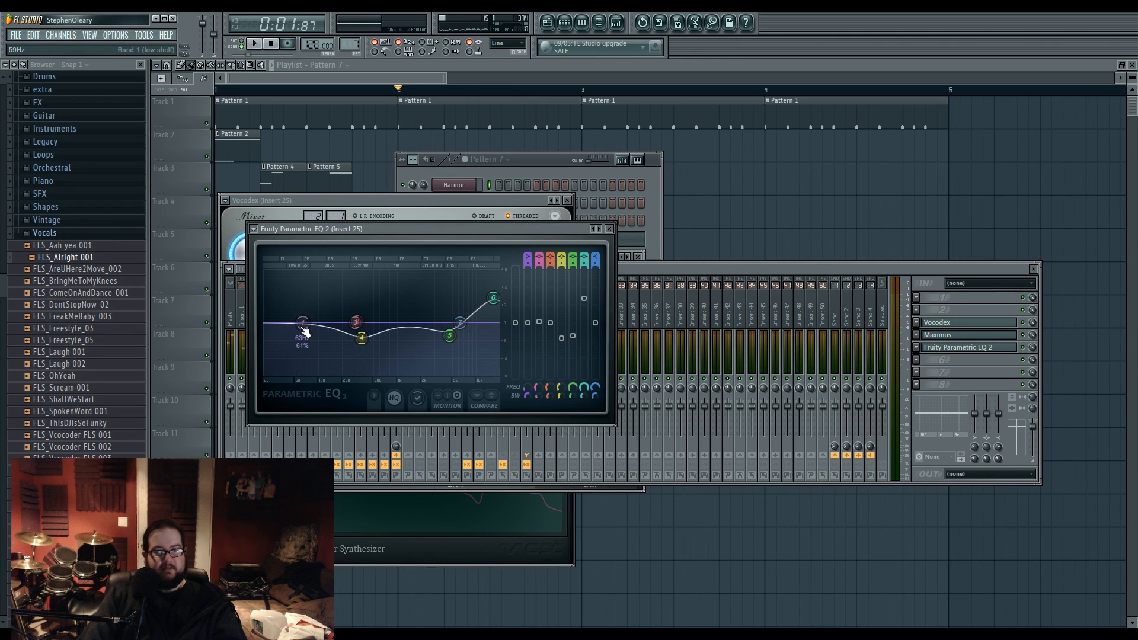
Step: Check the Maximus master band and its low cut against the EQ on Insert 25 during playback
{"action": "left_click", "coordinate": [984, 335]}
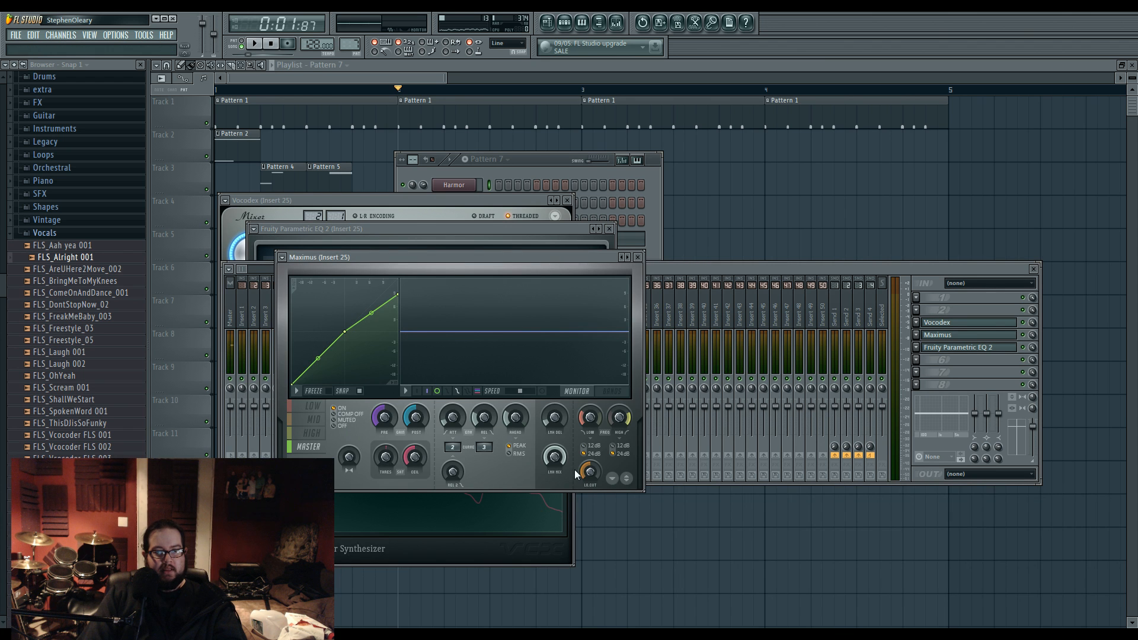
{"action": "left_click", "coordinate": [962, 347]}
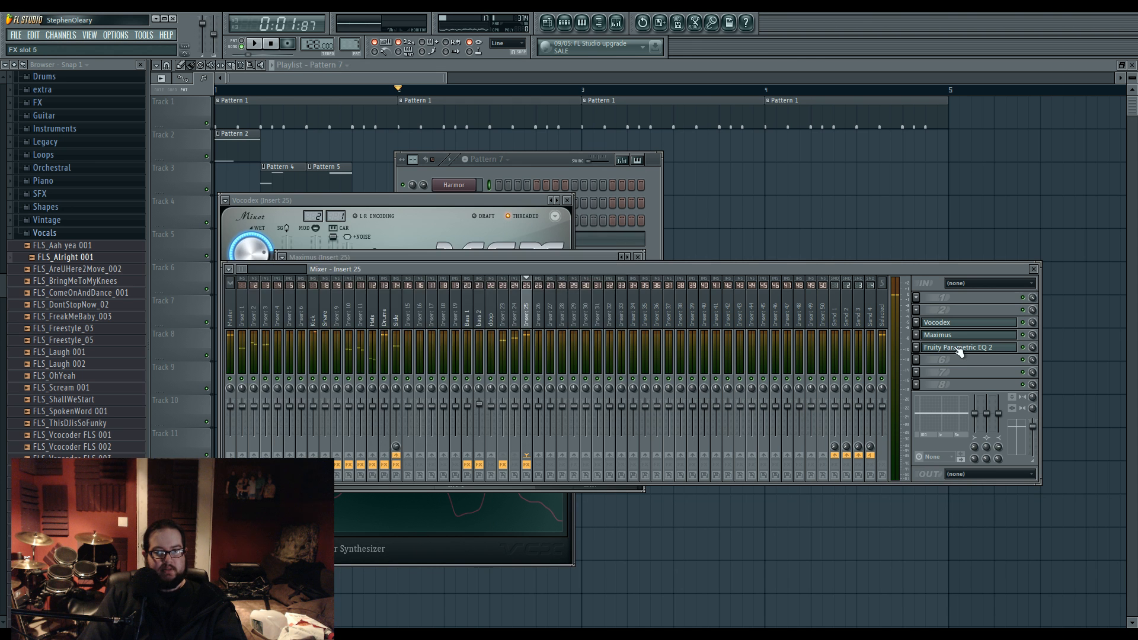
{"action": "left_click", "coordinate": [957, 337]}
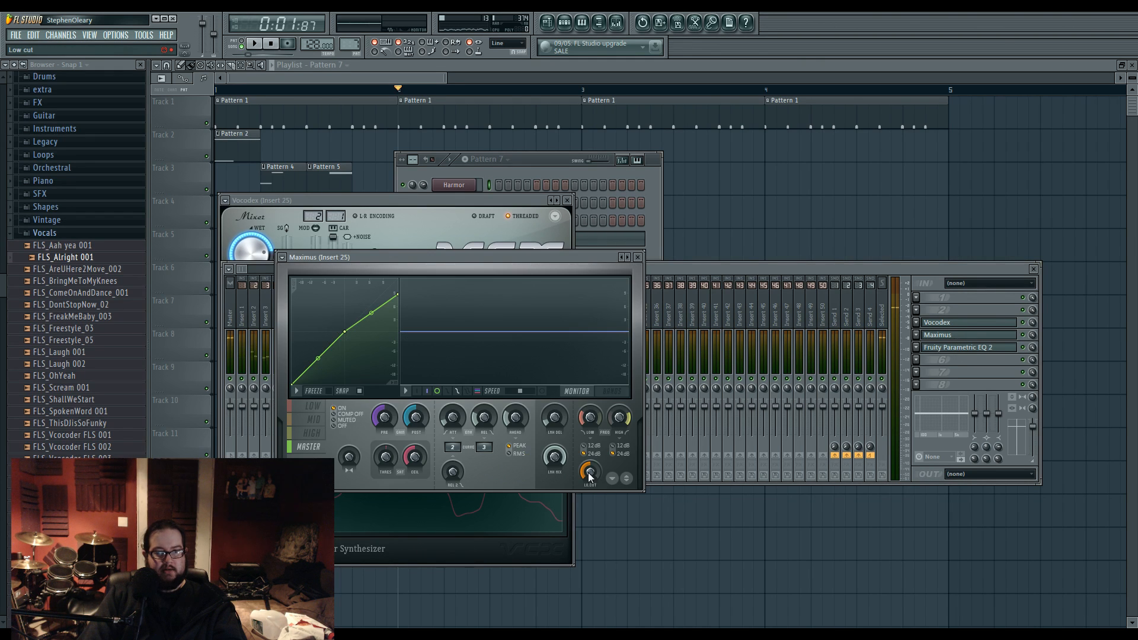
{"action": "left_click", "coordinate": [959, 350]}
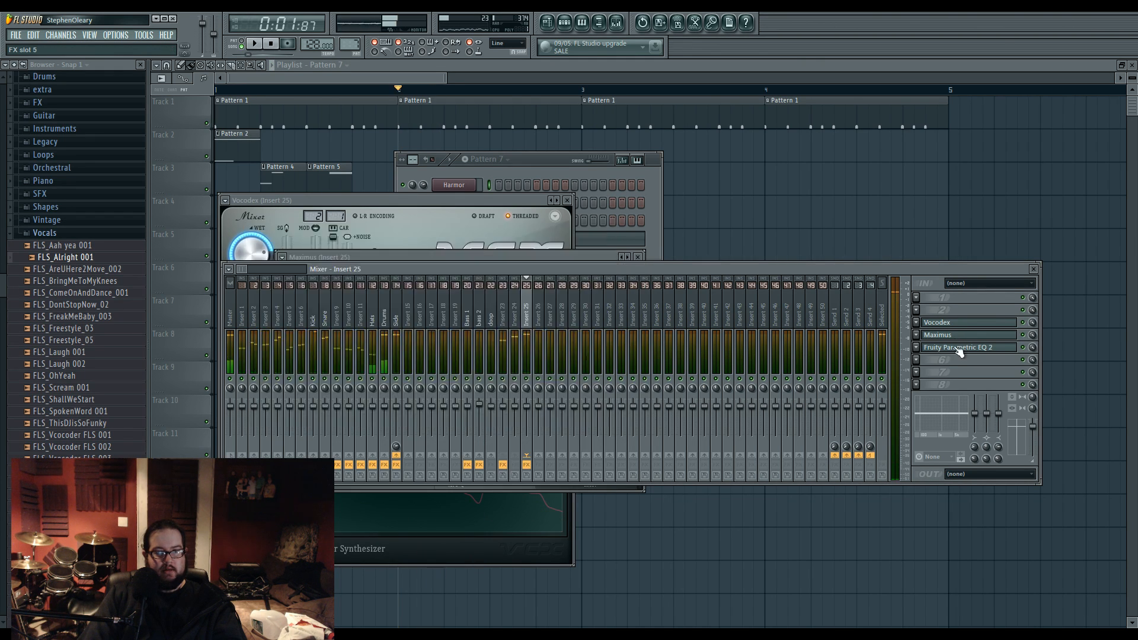
{"action": "key", "text": "space"}
{"action": "key", "text": "space"}
{"action": "left_click", "coordinate": [960, 350]}
{"action": "left_click", "coordinate": [955, 340]}
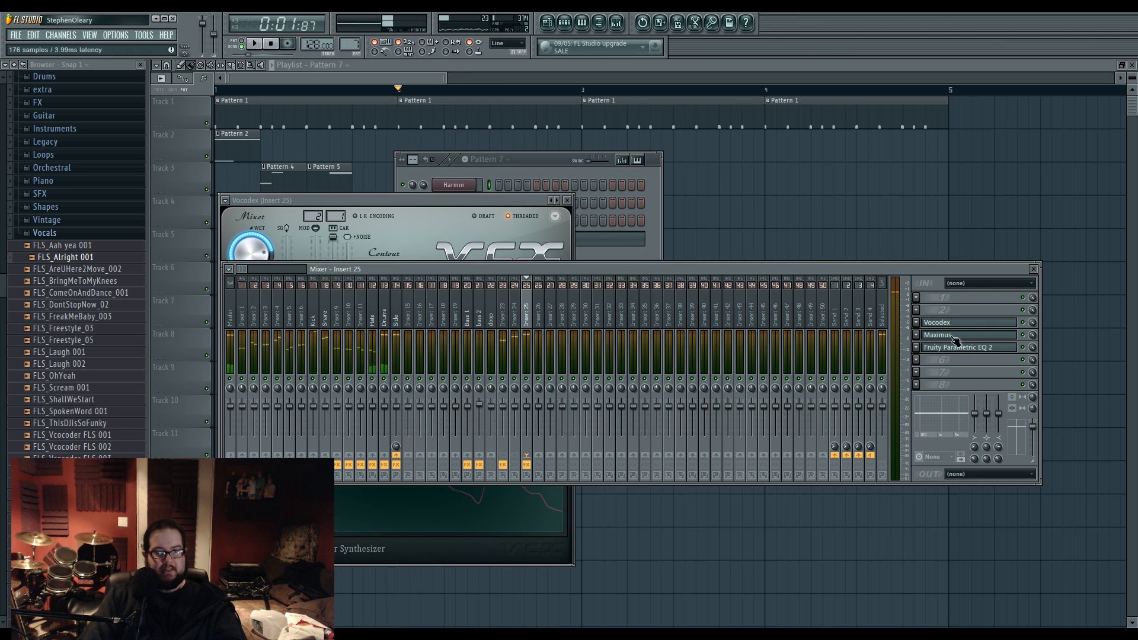
{"action": "left_click", "coordinate": [956, 341]}
Step: Make EQ band 1 a Steep 8 high pass at about 27 Hz and audition the result
{"action": "left_click", "coordinate": [970, 348]}
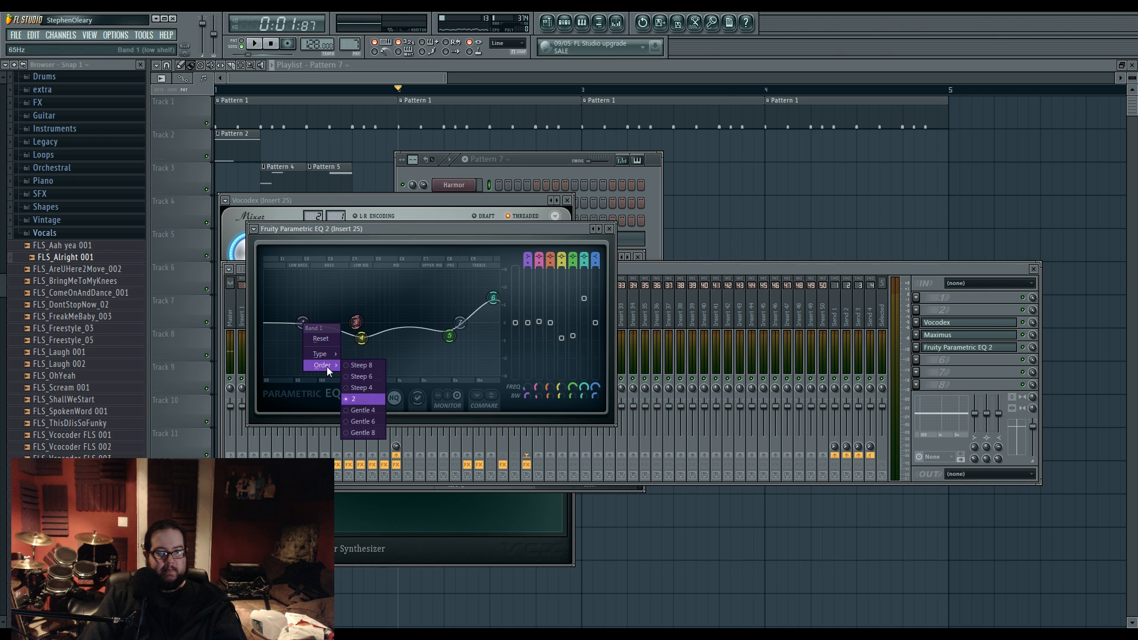
{"action": "left_click", "coordinate": [351, 366]}
{"action": "right_click", "coordinate": [312, 329]}
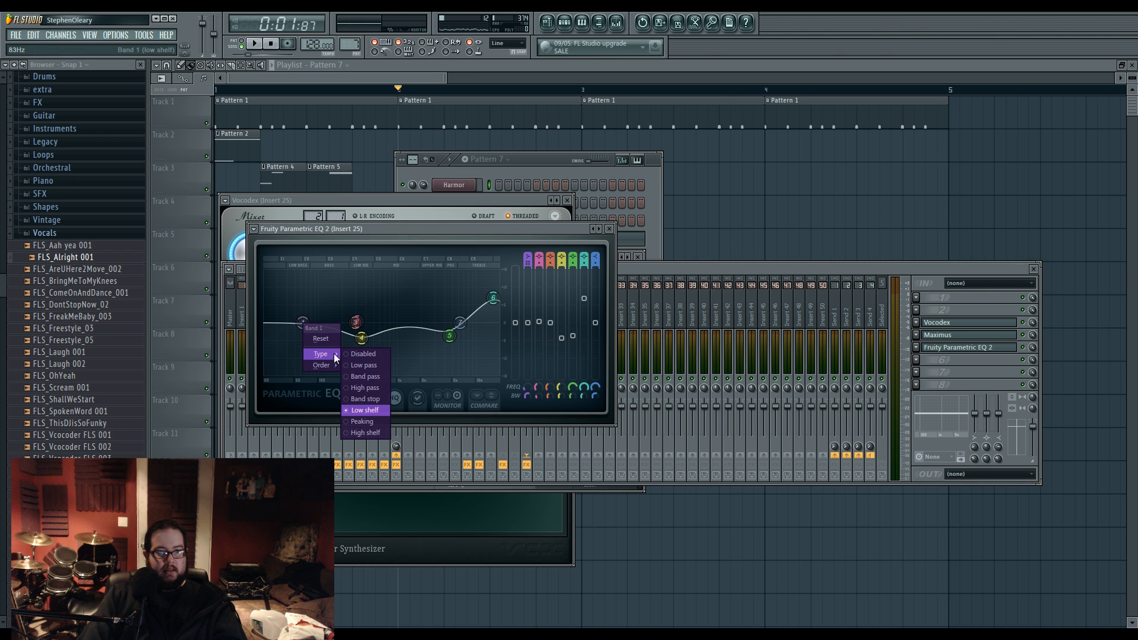
{"action": "left_click", "coordinate": [365, 388]}
{"action": "left_click_drag", "start_coordinate": [303, 323], "coordinate": [274, 324]}
{"action": "key", "text": "space"}
{"action": "key", "text": "space"}
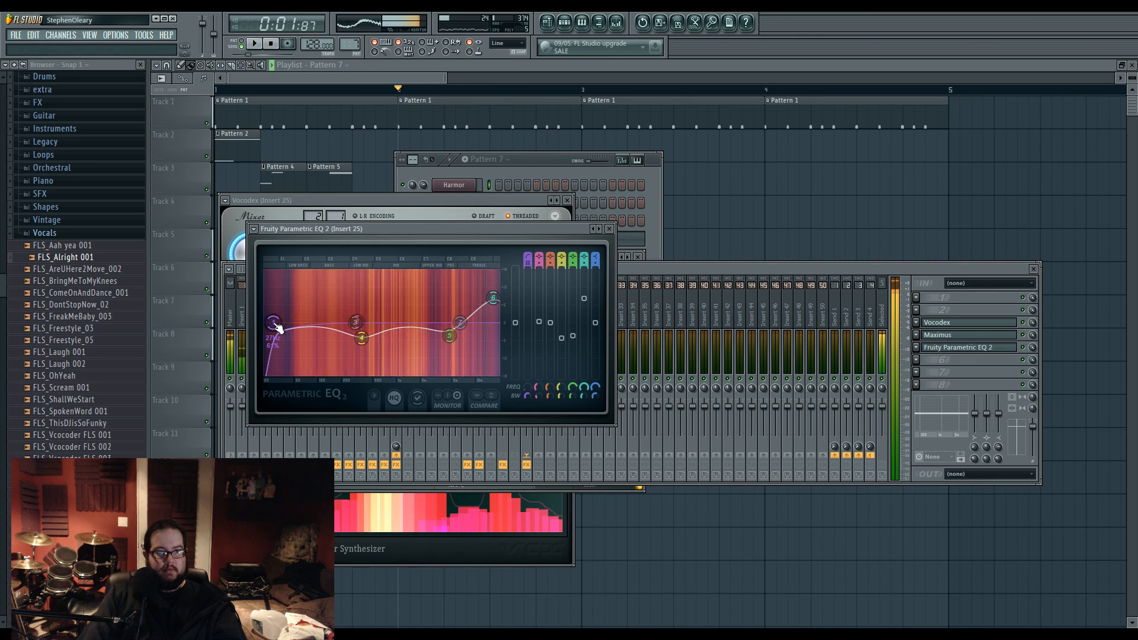
Step: Clear the plugin windows off the playlist and flatten the dip in the middle of the Modulation Y envelope clip on Track 8
{"action": "left_click", "coordinate": [532, 171]}
{"action": "left_click", "coordinate": [456, 239]}
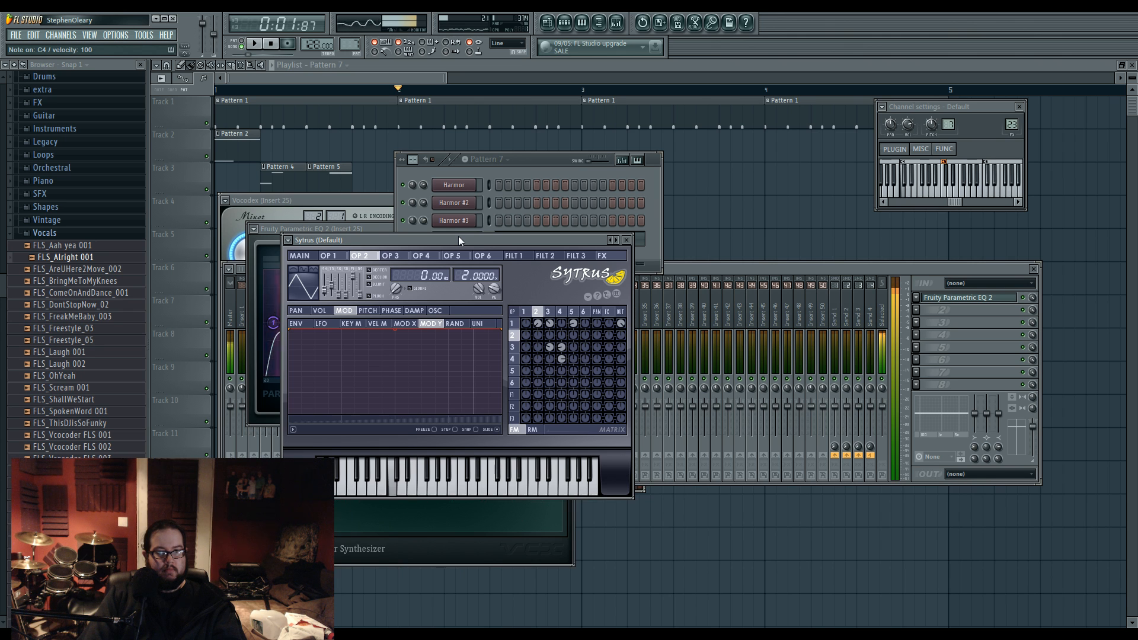
{"action": "key", "text": "F12"}
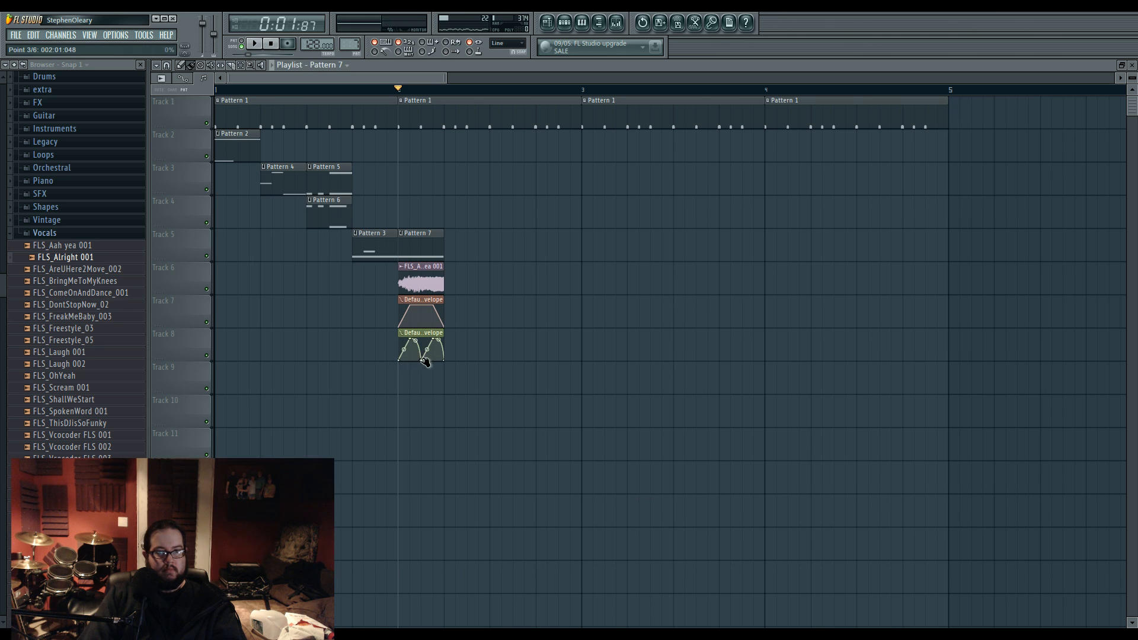
{"action": "scroll", "coordinate": [413, 350], "scroll_direction": "up", "scroll_amount": 3}
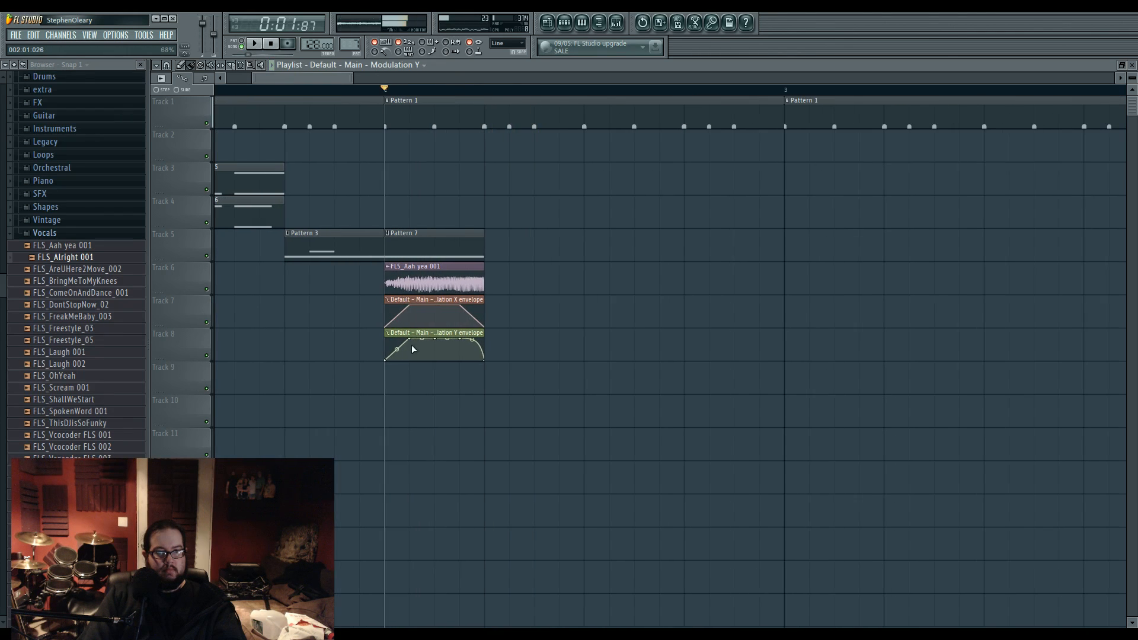
Step: Audition the bar 2 sound while reshaping the start of the Modulation X envelope into a fall from maximum to zero
{"action": "key", "text": "space"}
{"action": "mouse_move", "coordinate": [410, 339]}
{"action": "left_mouse_down"}
{"action": "mouse_move", "coordinate": [431, 348]}
{"action": "mouse_move", "coordinate": [414, 362]}
{"action": "mouse_move", "coordinate": [388, 304]}
{"action": "mouse_move", "coordinate": [415, 328]}
{"action": "left_mouse_up"}
{"action": "key", "text": "space"}
{"action": "key", "text": "space"}
{"action": "key", "text": "space"}
{"action": "key", "text": "space"}
{"action": "key", "text": "space"}
{"action": "key", "text": "space"}
{"action": "key", "text": "space"}
{"action": "key", "text": "space"}
{"action": "key", "text": "space"}
{"action": "key", "text": "space"}
{"action": "key", "text": "space"}
{"action": "right_click", "coordinate": [411, 305]}
{"action": "key", "text": "space"}
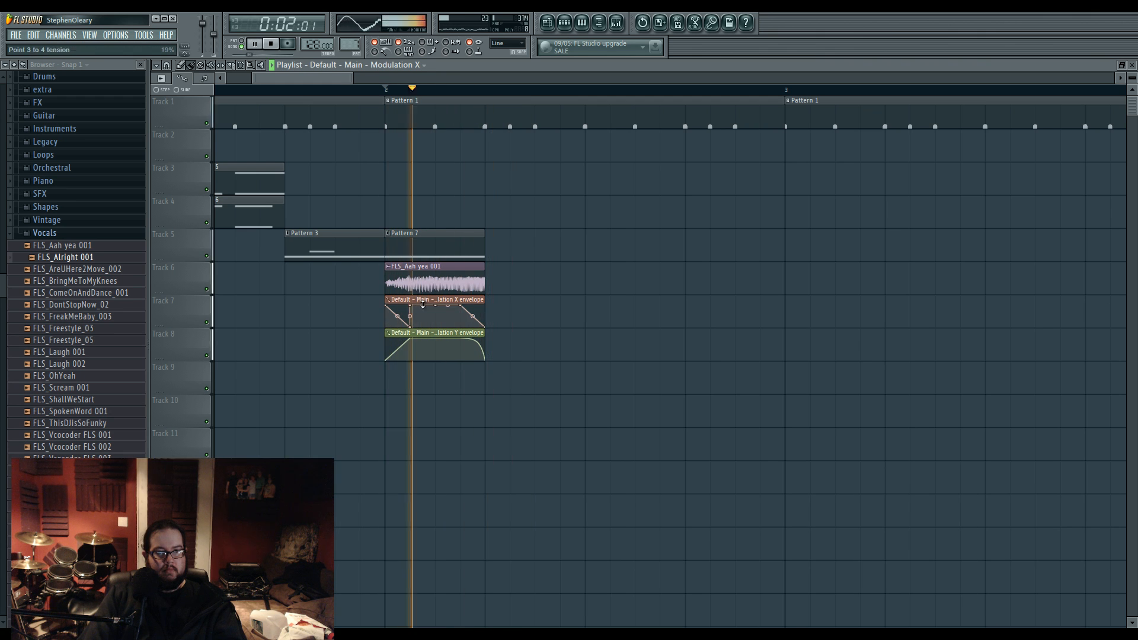
Step: Delete the inner points of the Modulation X envelope, leaving one straight ramp from maximum down to zero
{"action": "key", "text": "space"}
{"action": "right_click", "coordinate": [411, 306]}
{"action": "left_click", "coordinate": [430, 323]}
{"action": "right_click", "coordinate": [436, 306]}
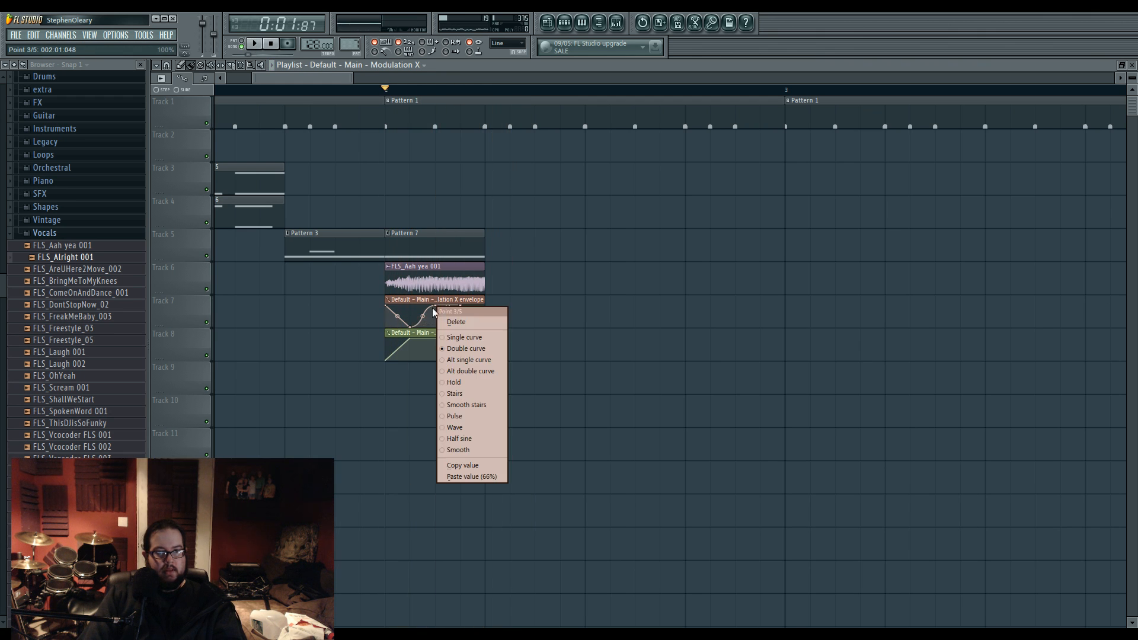
{"action": "left_click", "coordinate": [445, 321]}
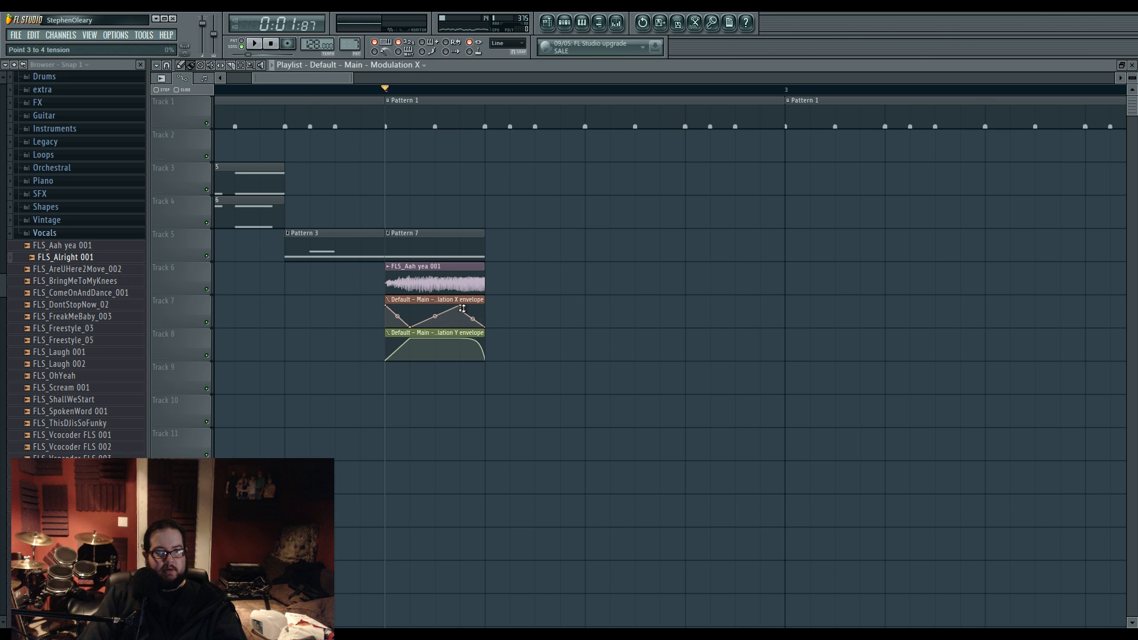
{"action": "right_click", "coordinate": [460, 308]}
{"action": "left_click", "coordinate": [471, 322]}
{"action": "right_click", "coordinate": [459, 307]}
{"action": "left_click", "coordinate": [479, 323]}
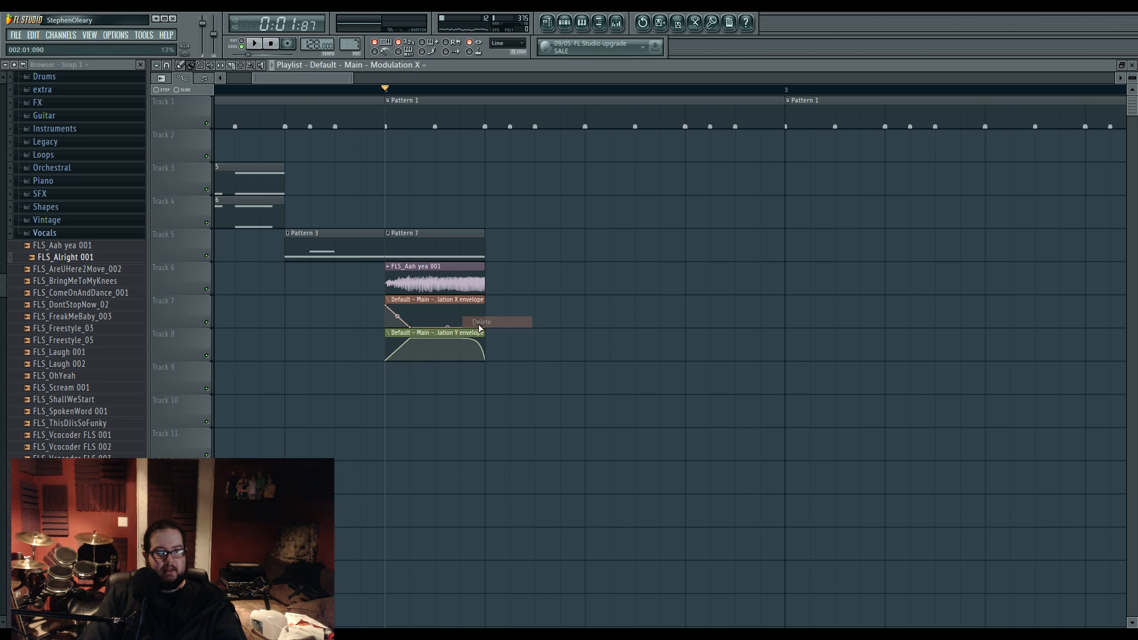
{"action": "right_click", "coordinate": [415, 325]}
{"action": "left_click", "coordinate": [431, 344]}
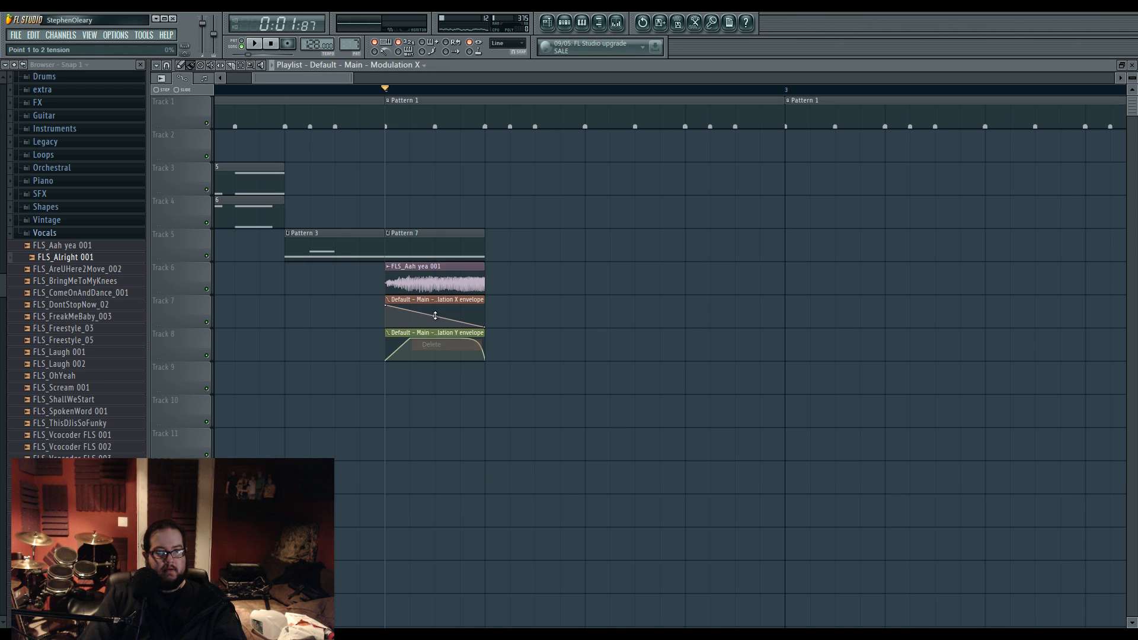
Step: Turn the Modulation X envelope into a sawtooth with jumps to maximum at its half and three-quarter positions, auditioning the result
{"action": "key", "text": "space"}
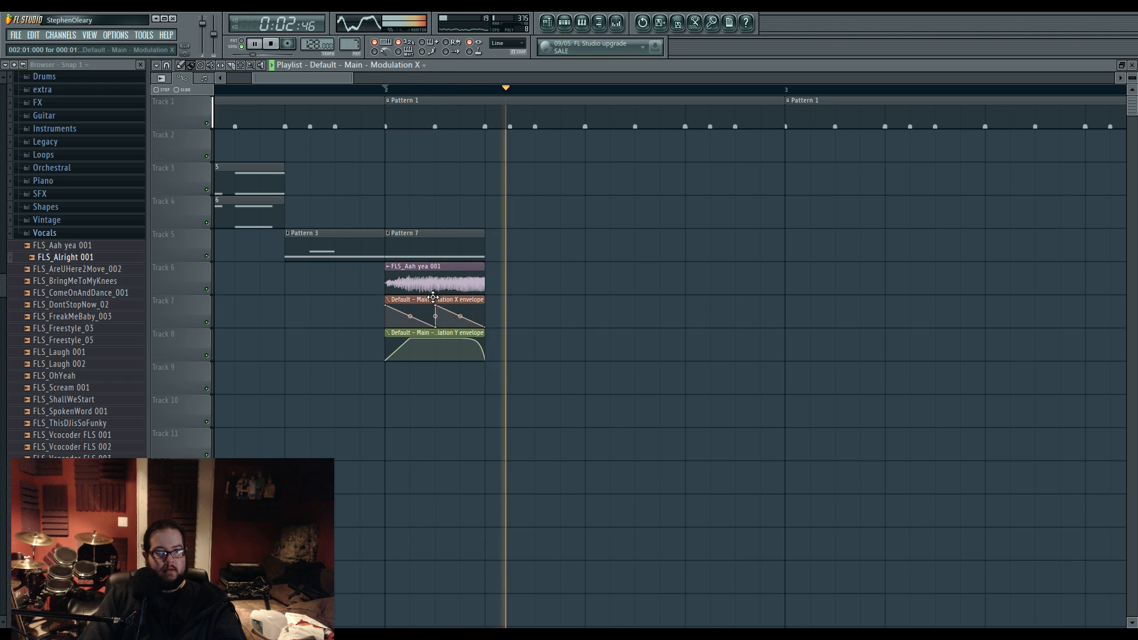
{"action": "scroll", "coordinate": [524, 388], "scroll_direction": "left", "scroll_amount": 1}
{"action": "key", "text": "space"}
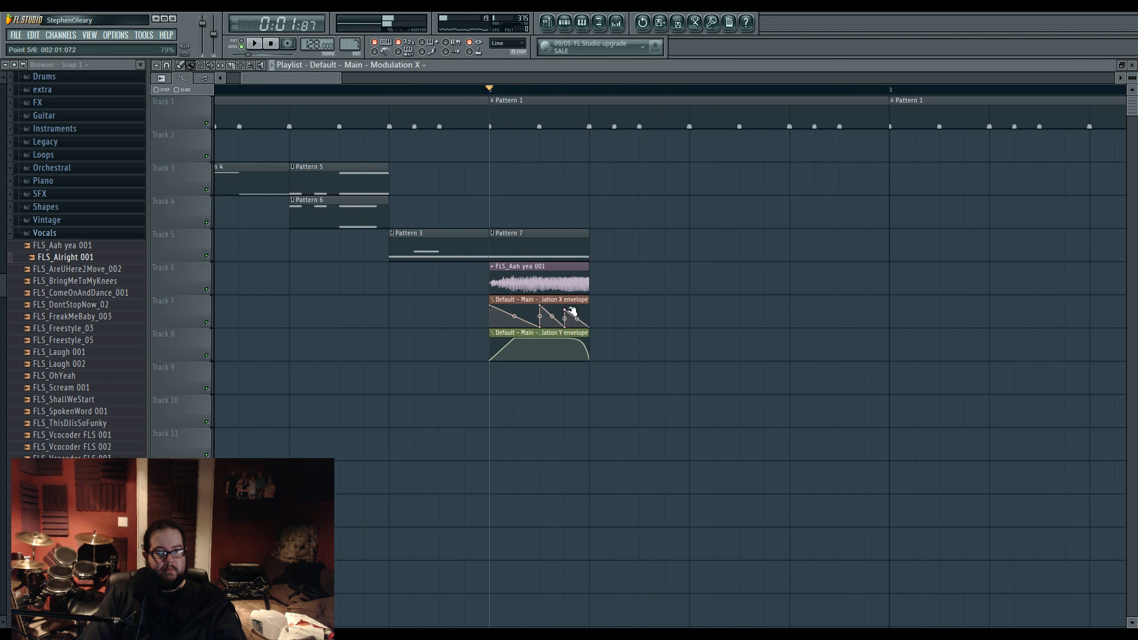
{"action": "key", "text": "space"}
{"action": "key", "text": "space"}
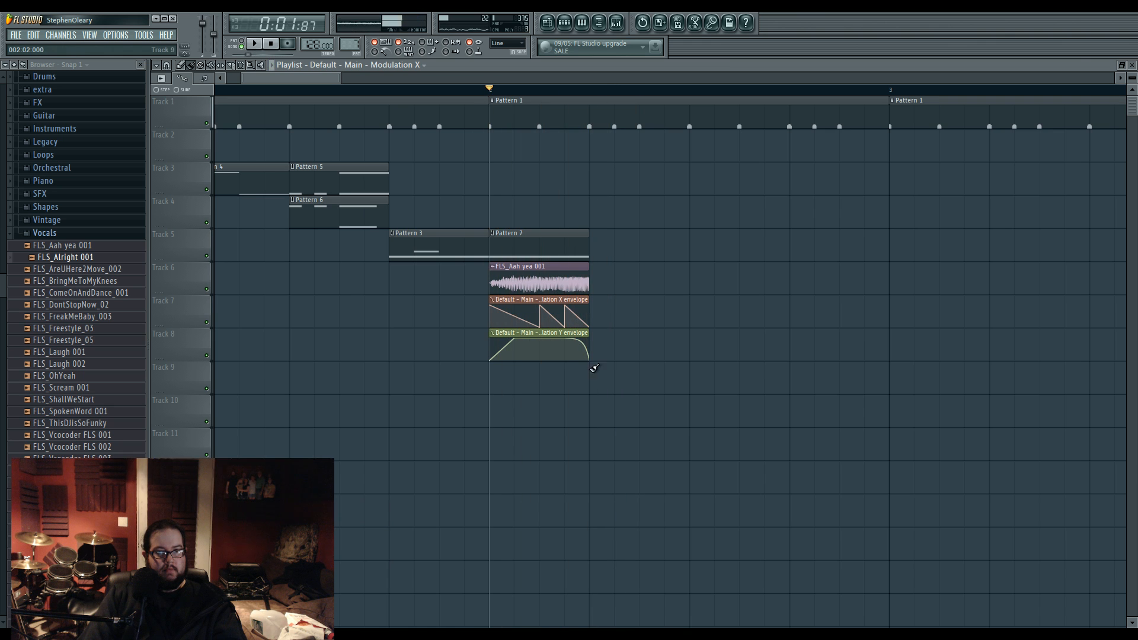
Step: Play the arrangement from the start of bar 1 to hear the new sound in context
{"action": "scroll", "coordinate": [522, 374], "scroll_direction": "right", "scroll_amount": 1}
{"action": "scroll", "coordinate": [569, 437], "scroll_direction": "left", "scroll_amount": 1}
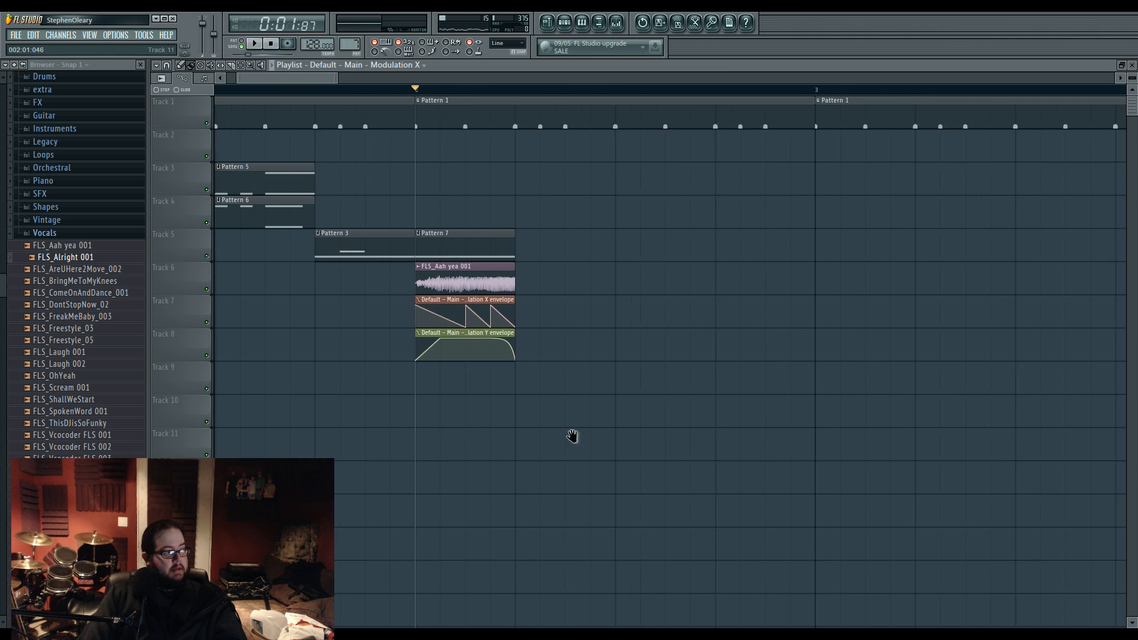
{"action": "scroll", "coordinate": [573, 437], "scroll_direction": "down", "scroll_amount": 2}
{"action": "scroll", "coordinate": [705, 452], "scroll_direction": "down", "scroll_amount": 1}
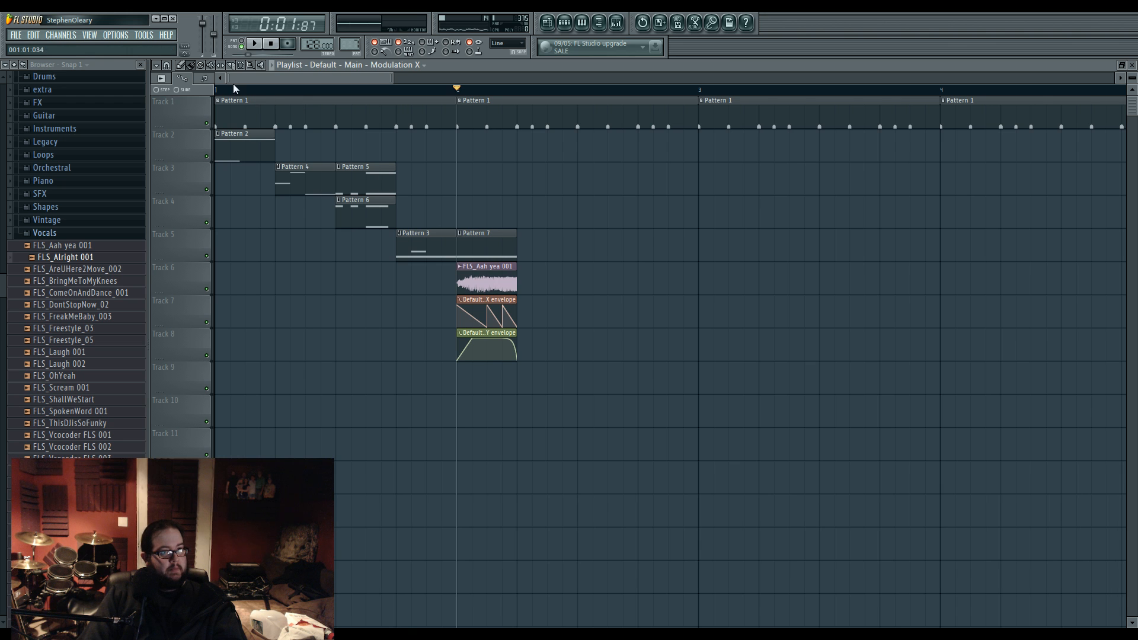
{"action": "key", "text": "space"}
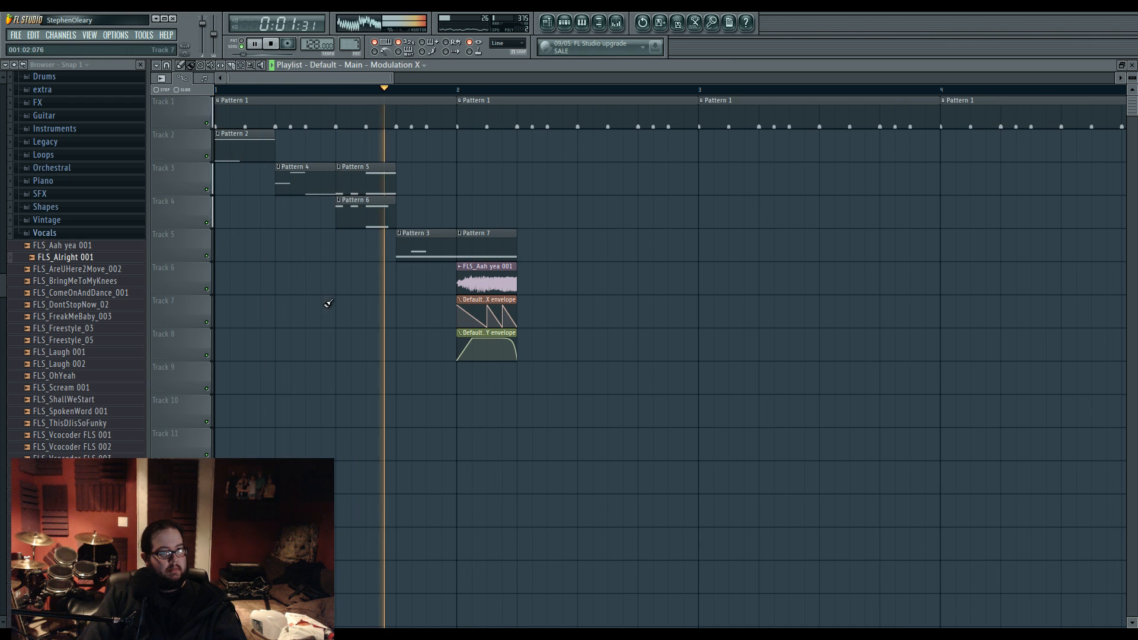
{"action": "key", "text": "space"}
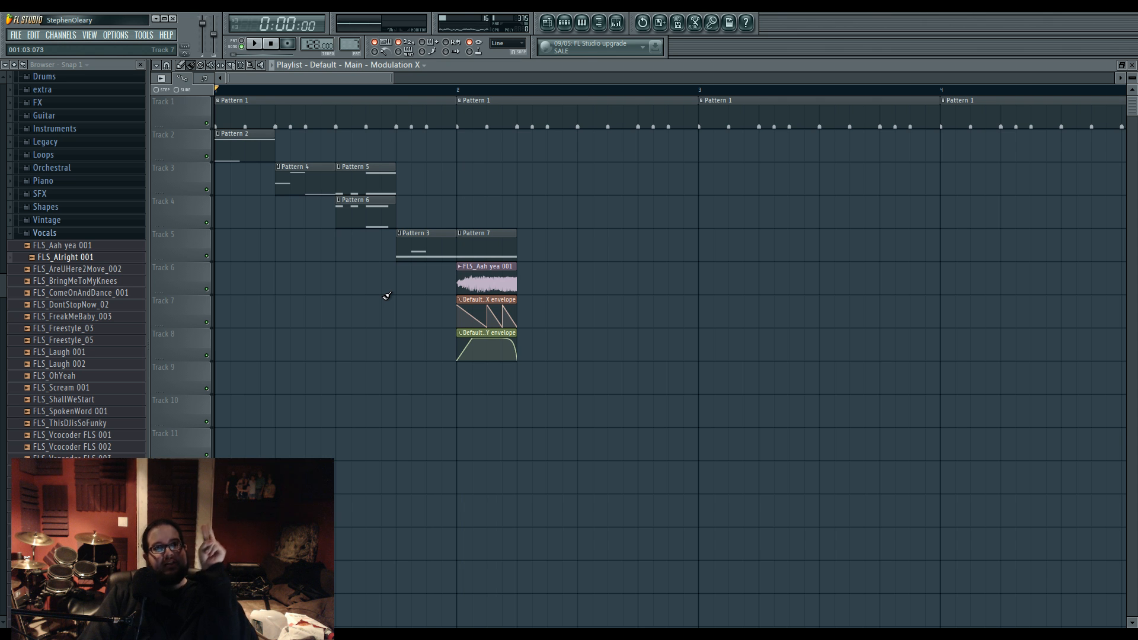
Step: Collapse the Vocals and Packs folders in the browser and replay the arrangement from the start
{"action": "left_click", "coordinate": [92, 237]}
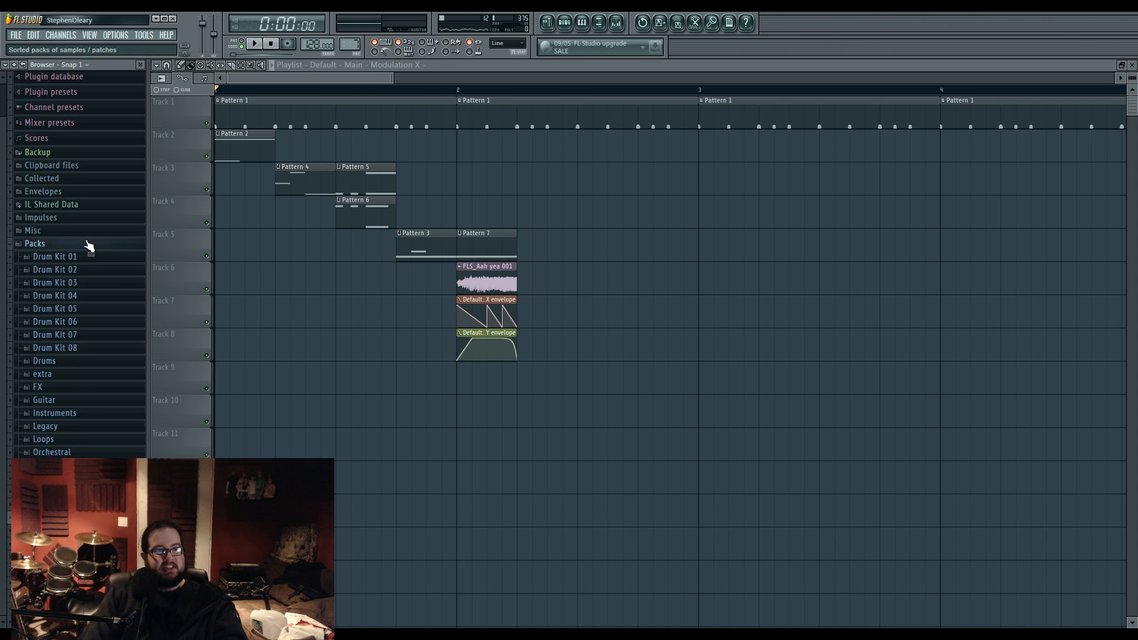
{"action": "left_click", "coordinate": [87, 245]}
{"action": "key", "text": "space"}
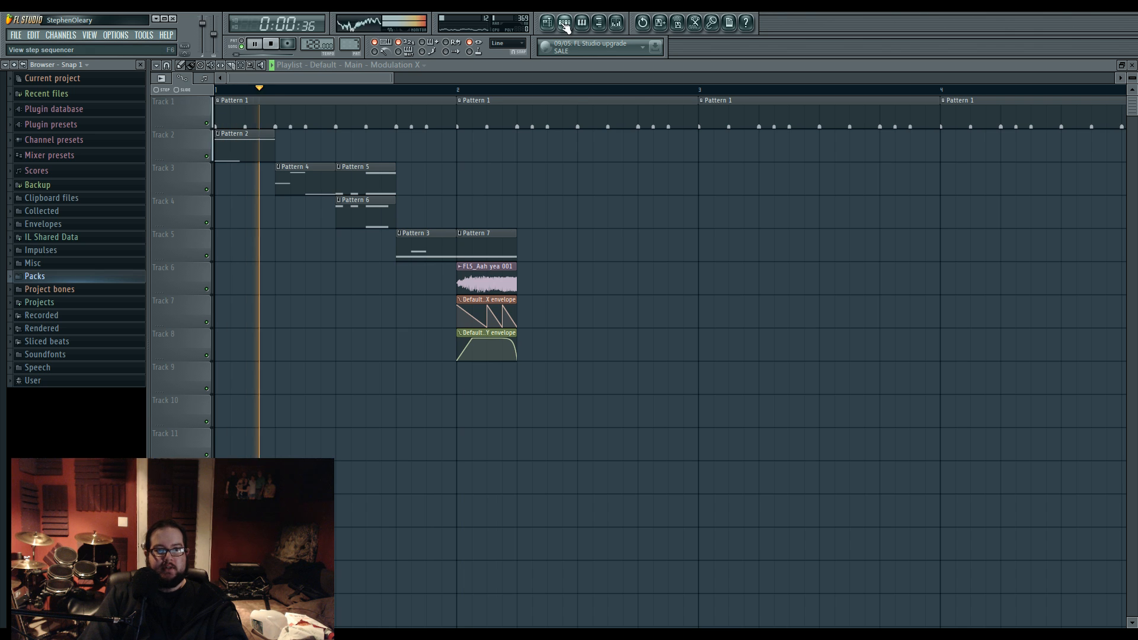
{"action": "key", "text": "space"}
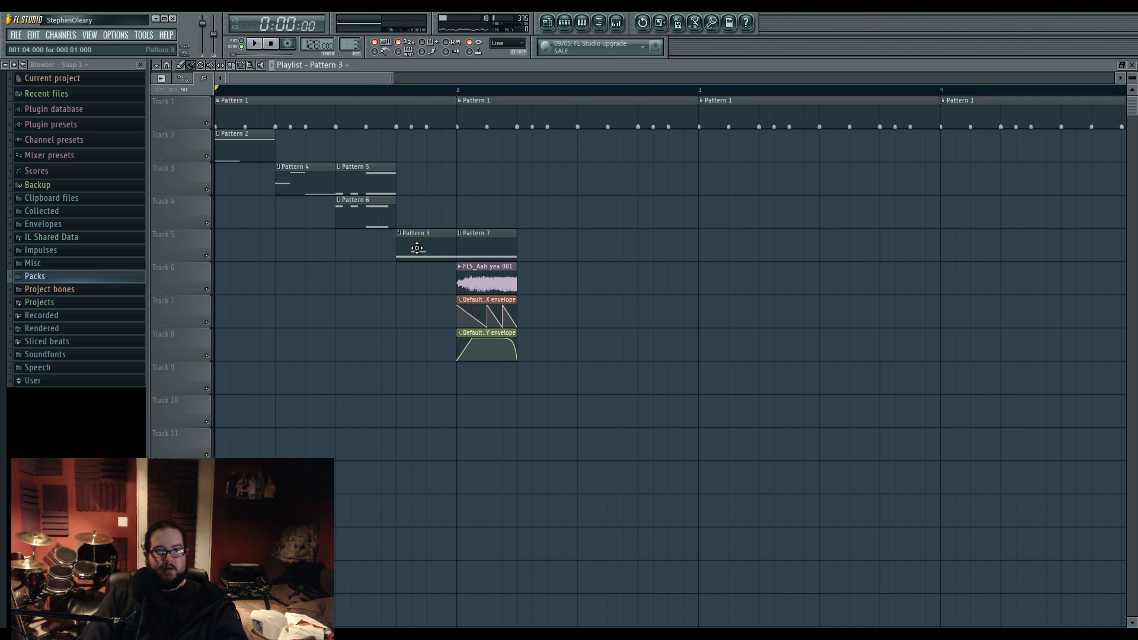
Step: Replace the Pattern 3 clip on Track 5 at beat 4 of bar 1 with a unique copy of Pattern 4, and open its notes
{"action": "left_click_drag", "start_coordinate": [414, 182], "coordinate": [401, 277]}
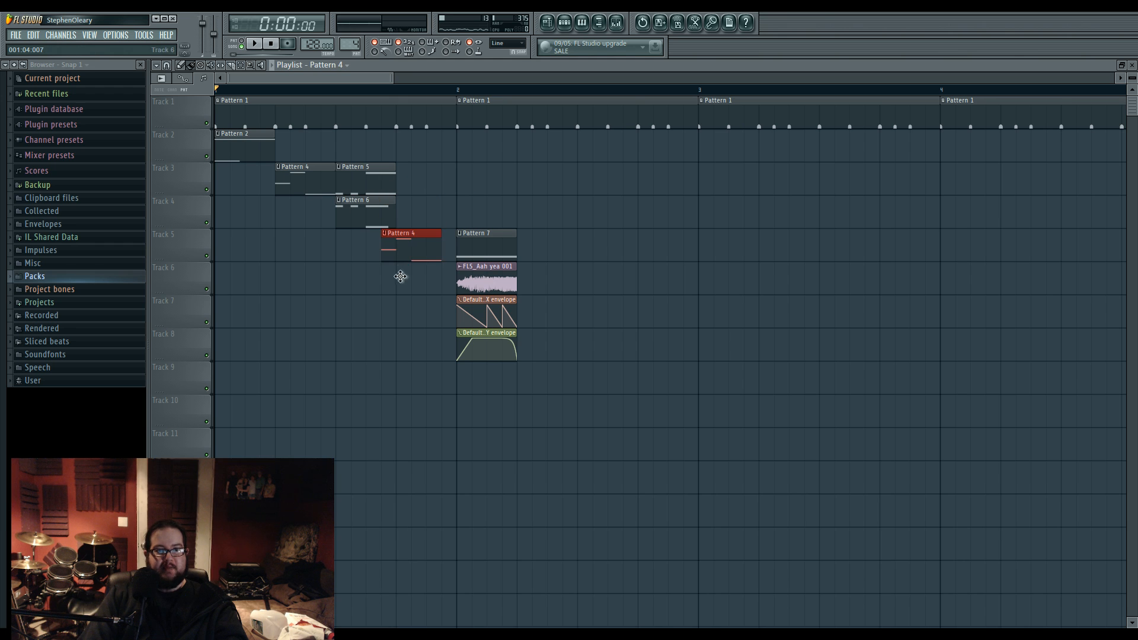
{"action": "left_click", "coordinate": [400, 235]}
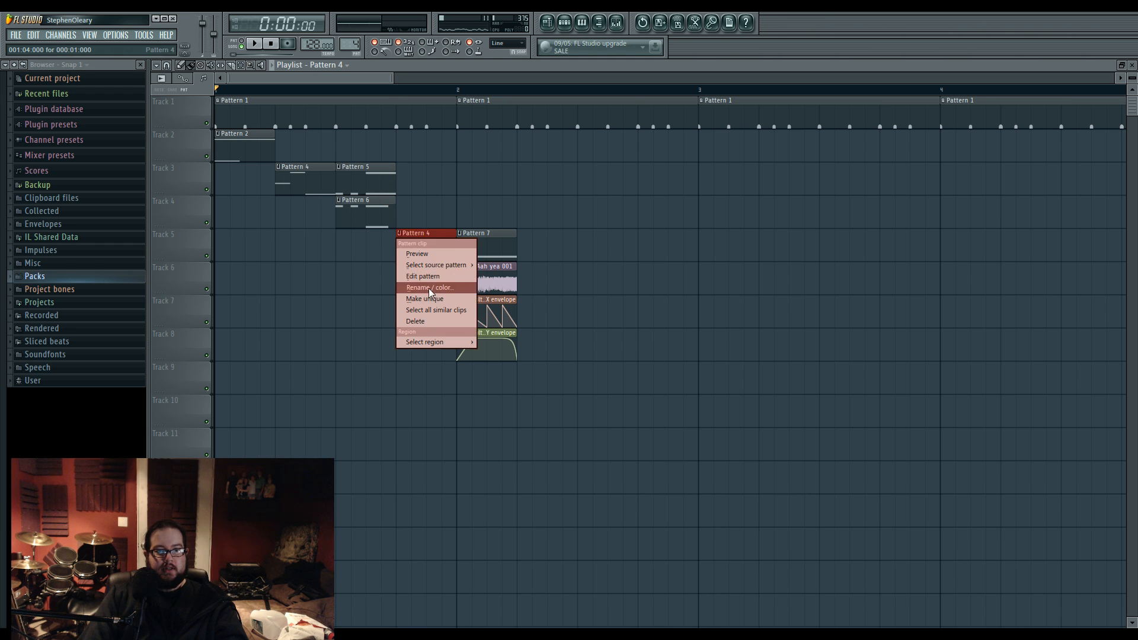
{"action": "left_click", "coordinate": [412, 248]}
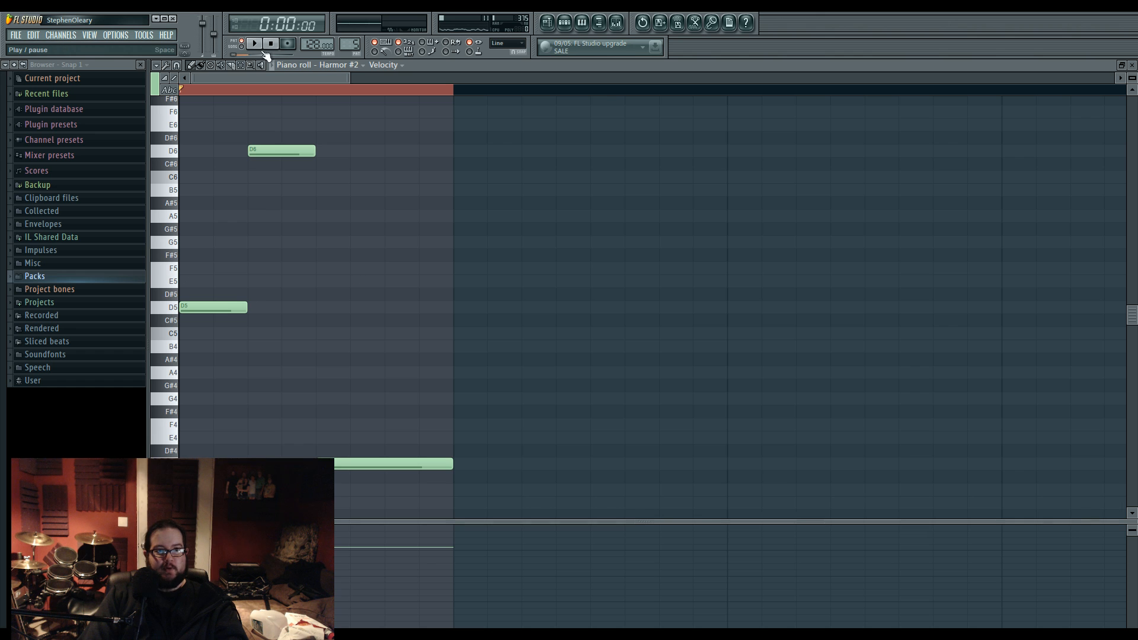
Step: Replace the long D4 note in the Harmor #2 part with two more D6 notes, and halve the length of all three D6 notes
{"action": "key", "text": "space"}
{"action": "key", "text": "space"}
{"action": "left_click", "coordinate": [334, 150]}
{"action": "left_click", "coordinate": [398, 150]}
{"action": "right_click", "coordinate": [425, 465]}
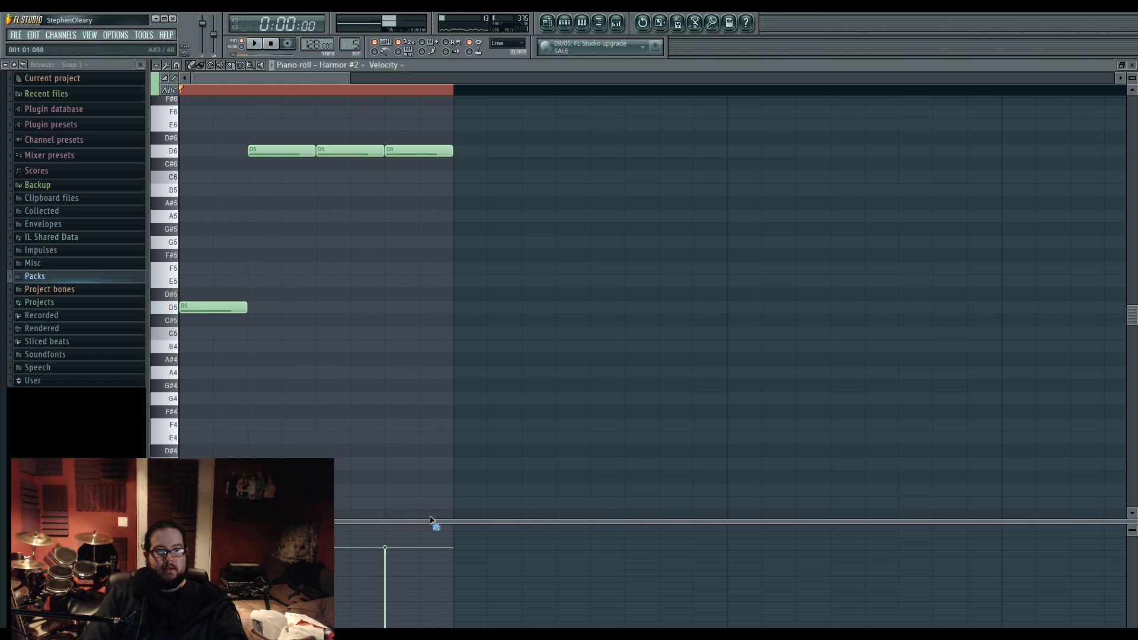
{"action": "key", "text": "space"}
{"action": "left_click_drag", "start_coordinate": [256, 131], "coordinate": [419, 151]}
Step: Review the edited Harmor #2 notes and their clip on Track 5 of the playlist
{"action": "left_click", "coordinate": [548, 23]}
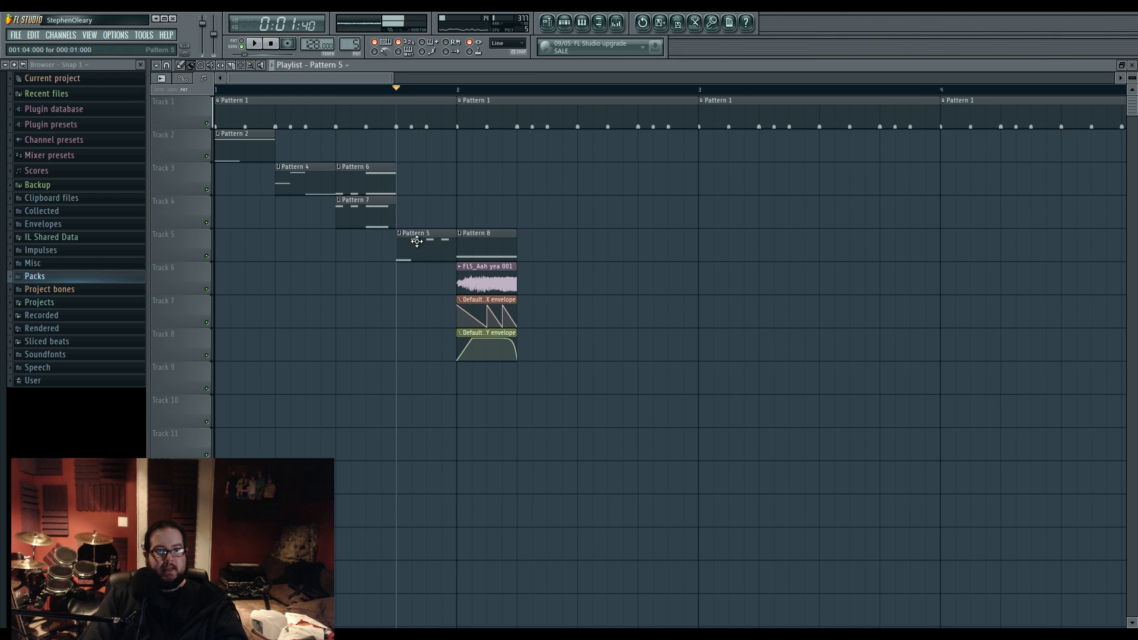
{"action": "key", "text": "F7"}
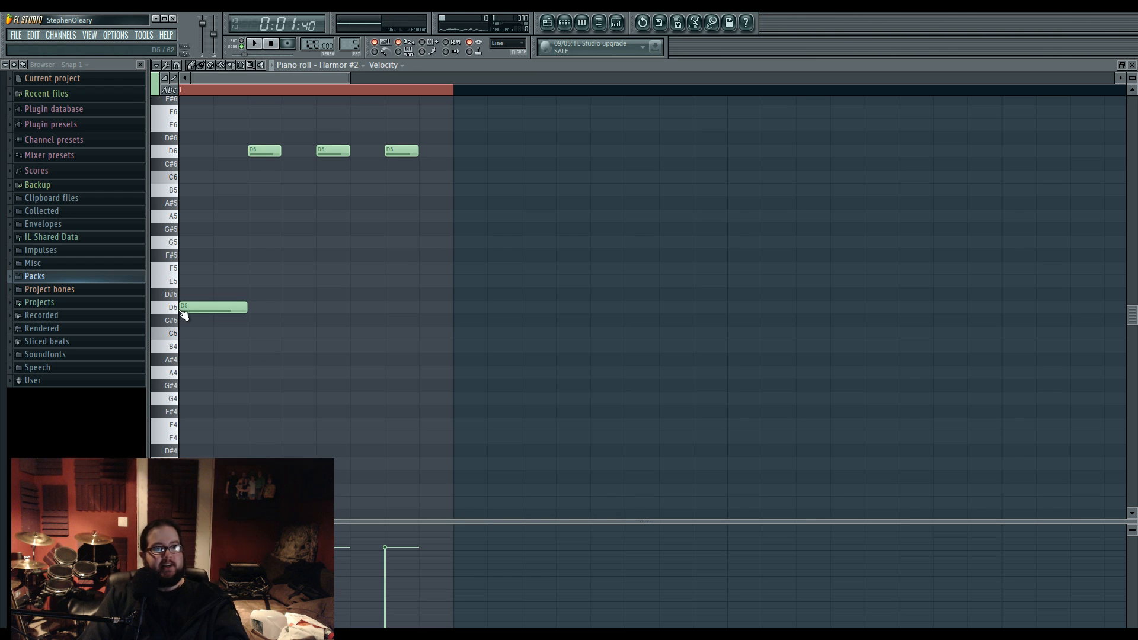
{"action": "left_click", "coordinate": [572, 23]}
{"action": "left_click", "coordinate": [549, 24]}
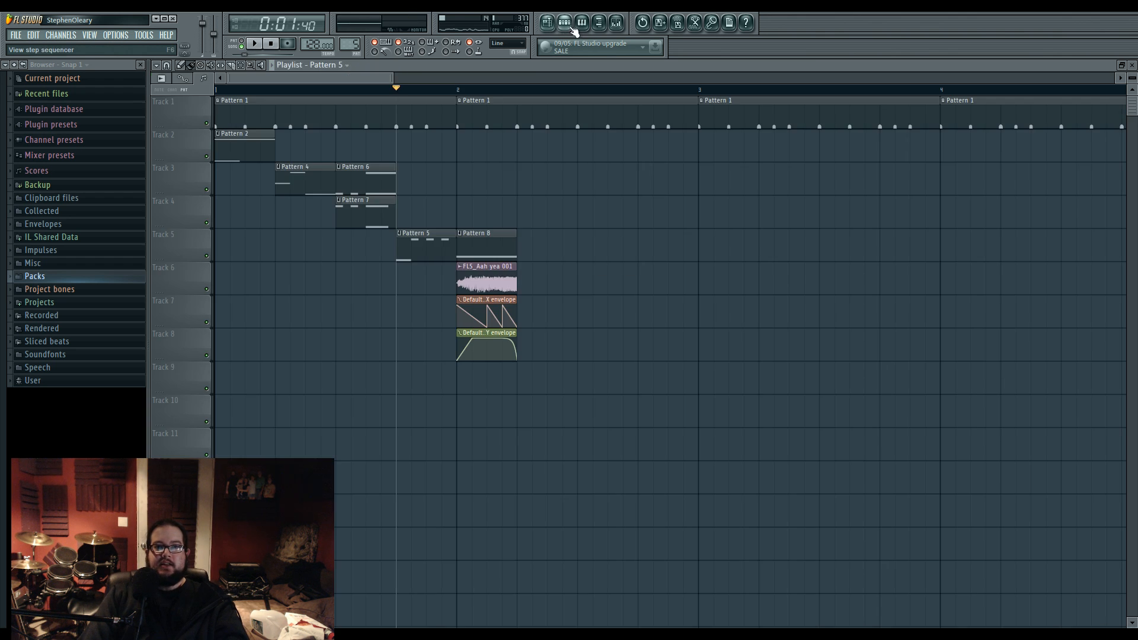
Step: Add a new Harmor channel and load the chords preset into it
{"action": "left_click", "coordinate": [572, 25]}
{"action": "left_click", "coordinate": [70, 37]}
{"action": "mouse_move", "coordinate": [80, 47]}
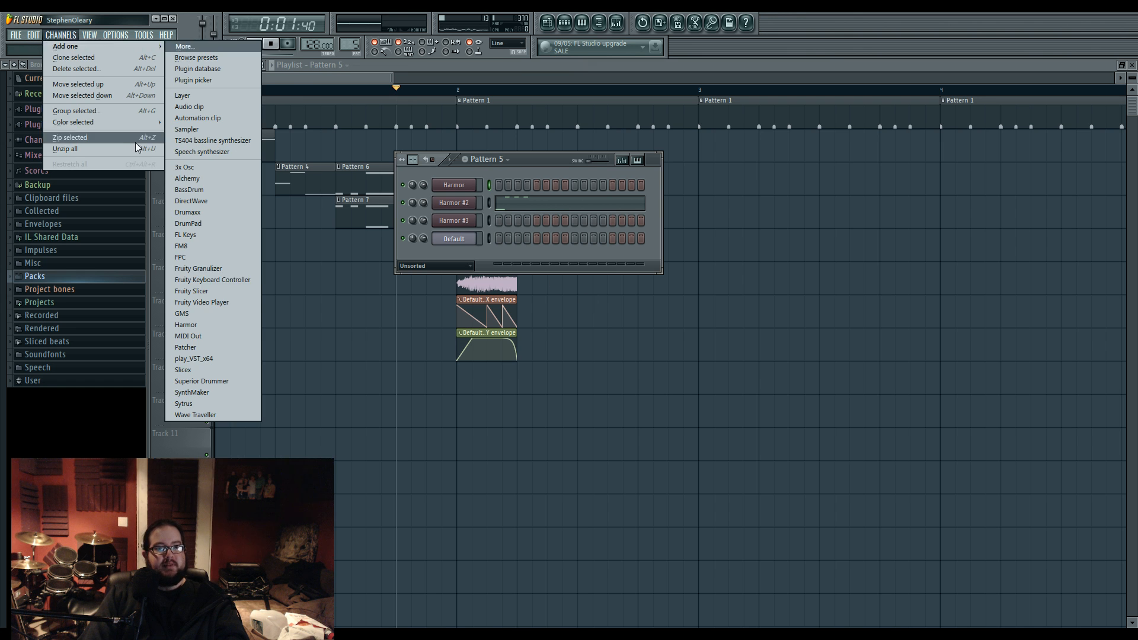
{"action": "left_click", "coordinate": [205, 326]}
{"action": "left_click", "coordinate": [282, 257]}
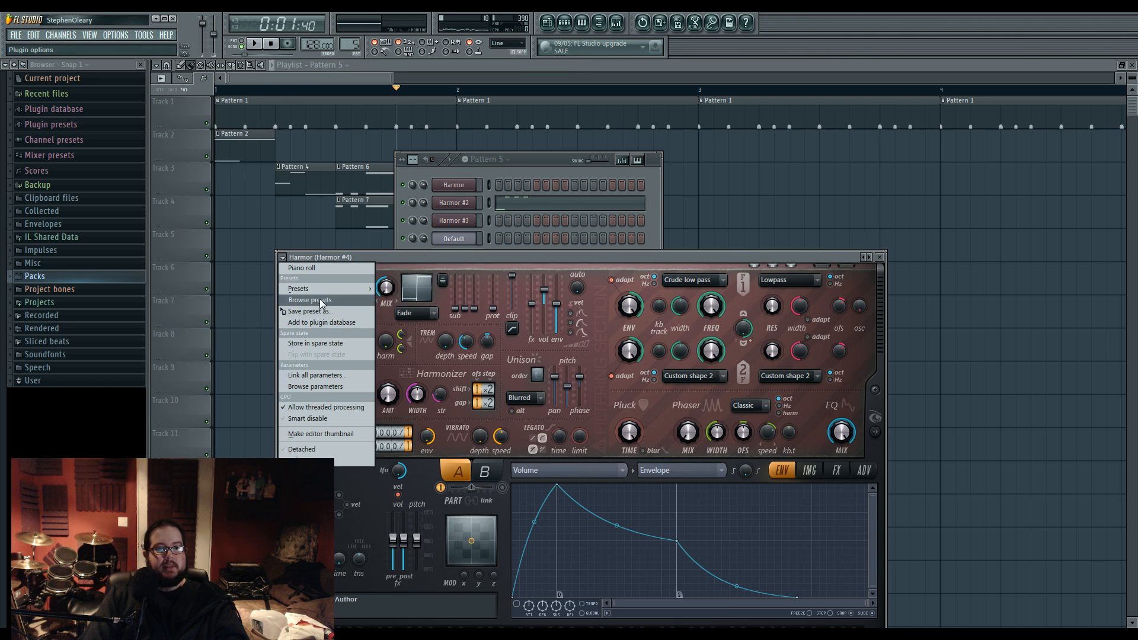
{"action": "mouse_move", "coordinate": [300, 289]}
{"action": "left_click", "coordinate": [425, 443]}
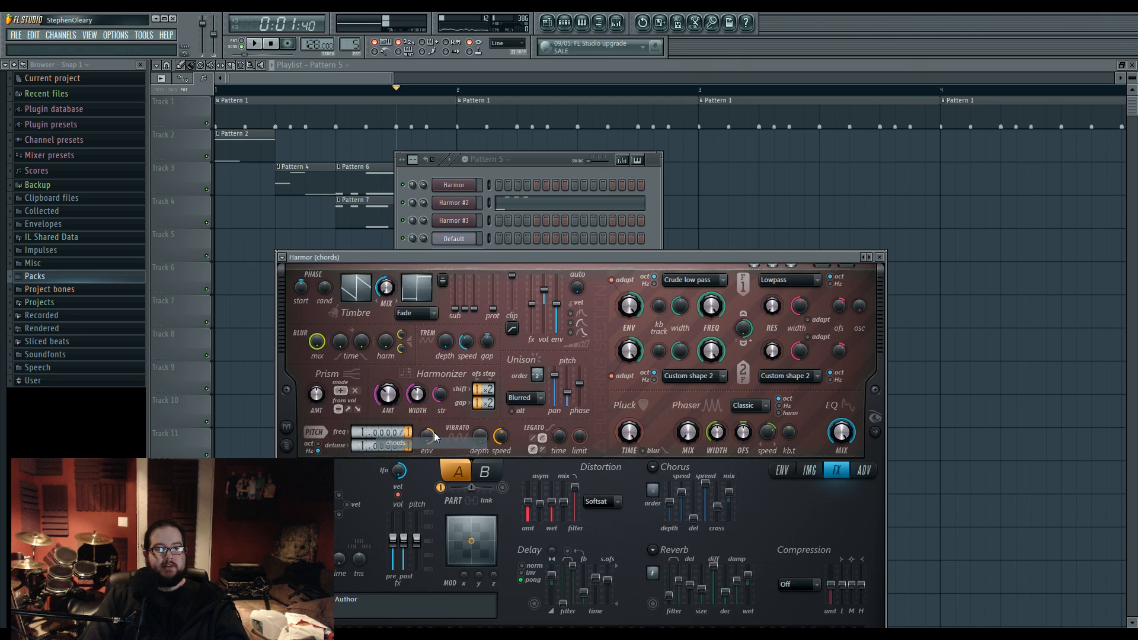
Step: Switch to the empty Pattern 9 with its default name and open the chords channel in the piano roll
{"action": "left_click", "coordinate": [539, 172]}
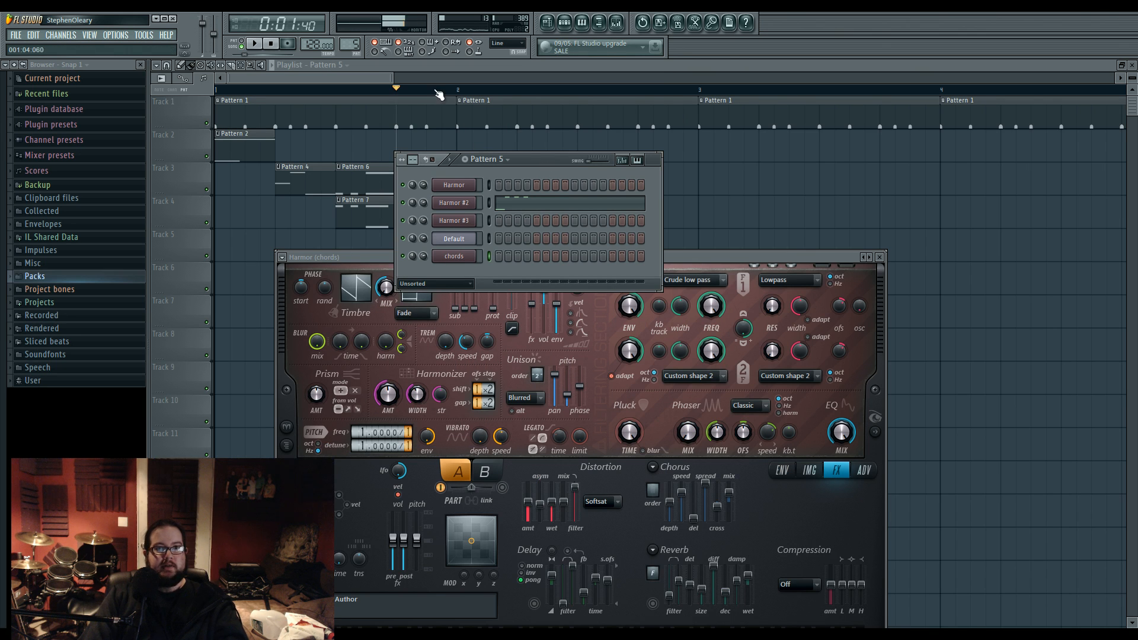
{"action": "left_click", "coordinate": [349, 44]}
{"action": "left_click", "coordinate": [356, 50]}
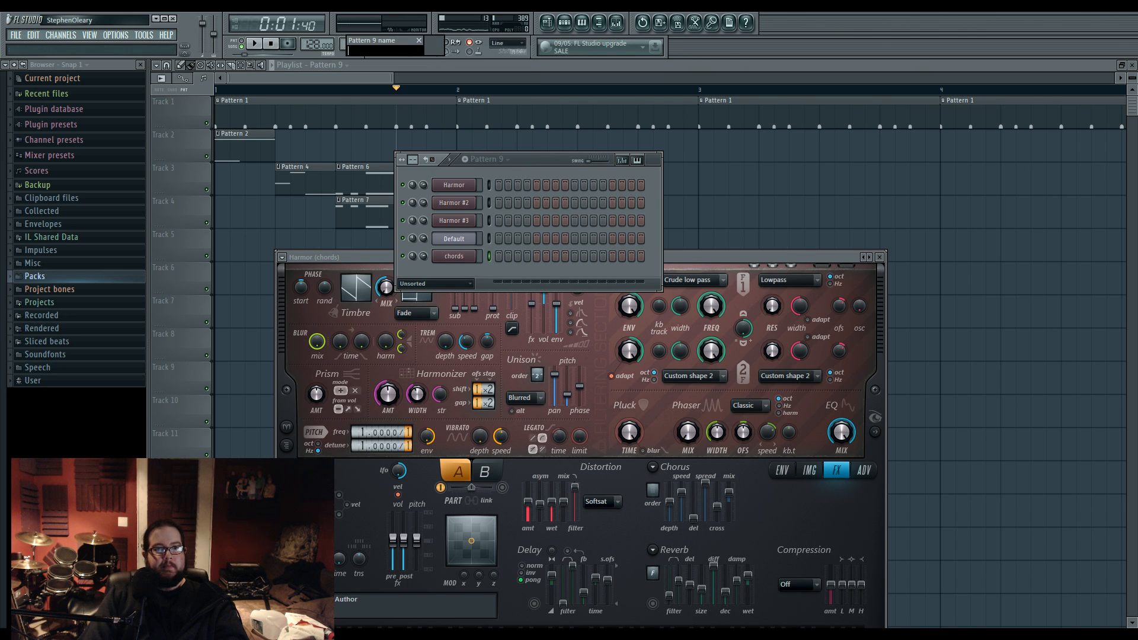
{"action": "left_click", "coordinate": [420, 40]}
{"action": "right_click", "coordinate": [462, 255]}
{"action": "left_click", "coordinate": [502, 256]}
{"action": "left_click", "coordinate": [220, 96], "text": "ctrl"}
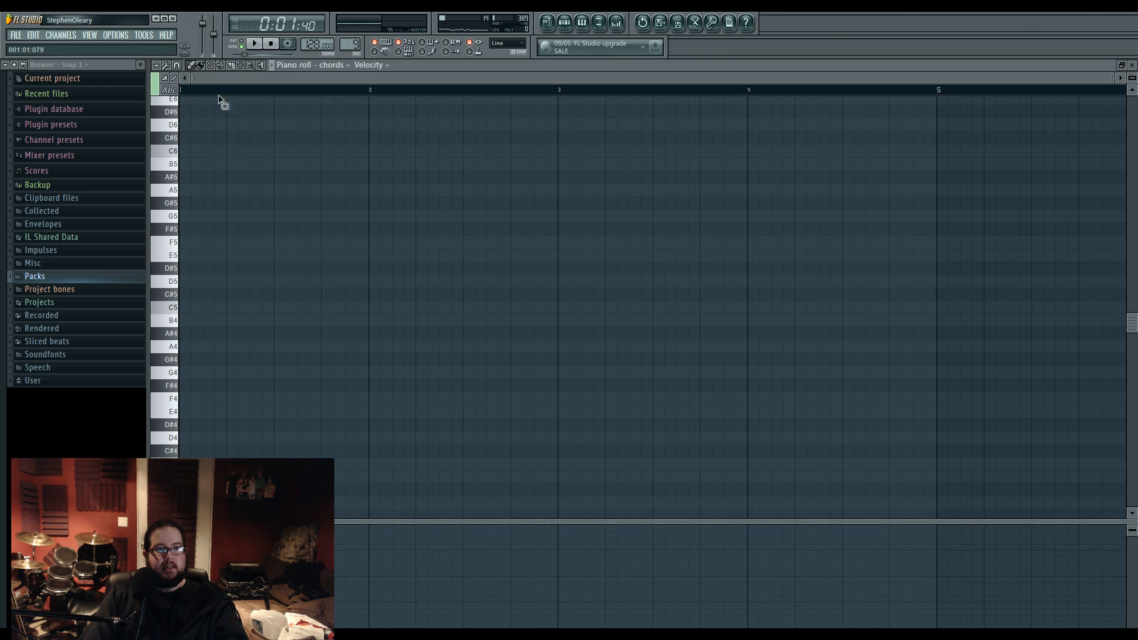
Step: Draw a one-beat D4 note at the start of the chords pattern, and audition F3 and D#3
{"action": "scroll", "coordinate": [231, 301], "scroll_direction": "down", "scroll_amount": 5}
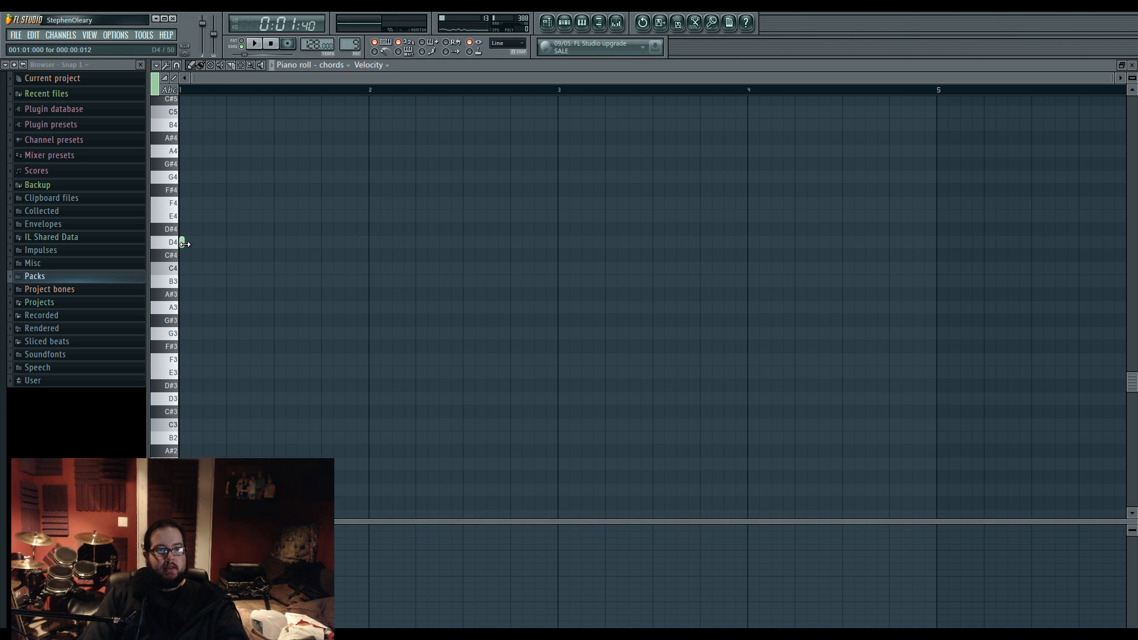
{"action": "double_click", "coordinate": [226, 246]}
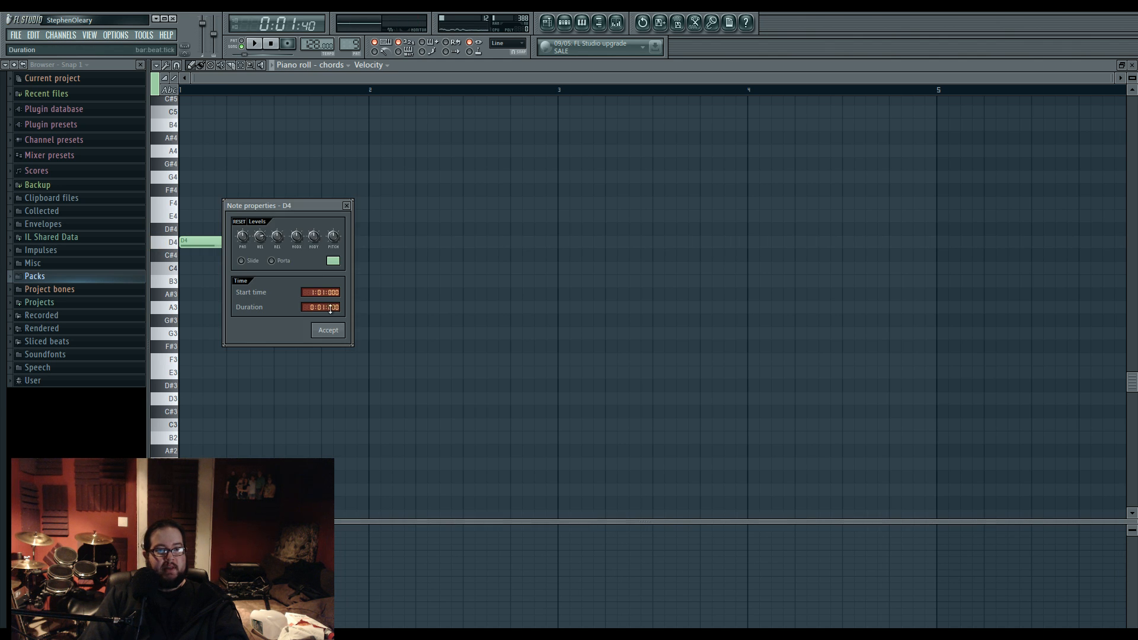
{"action": "left_click", "coordinate": [335, 330]}
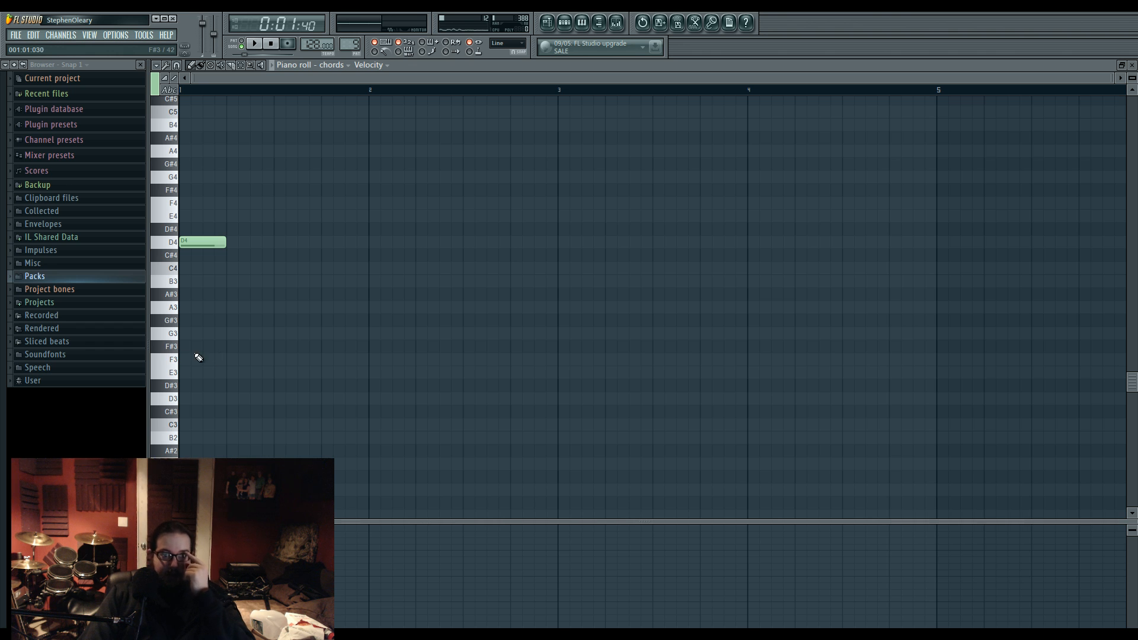
{"action": "left_click", "coordinate": [175, 360]}
{"action": "left_click", "coordinate": [176, 386]}
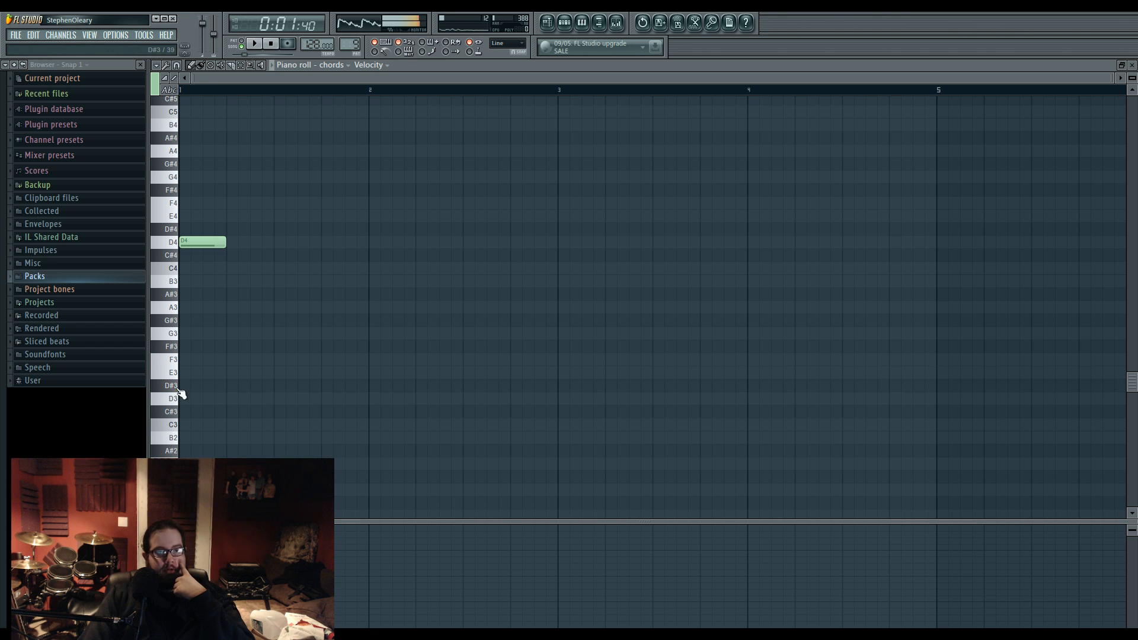
Step: Audition D3, D4 and F4 on the piano roll keys against the D4 note at the pattern's start
{"action": "left_click", "coordinate": [176, 401]}
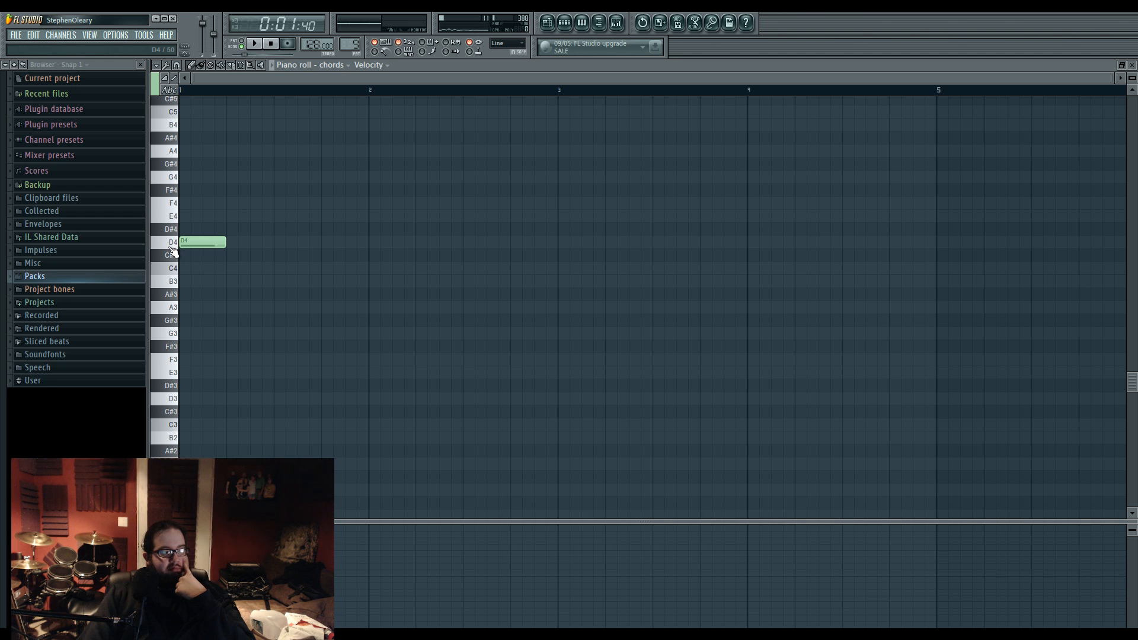
{"action": "left_click", "coordinate": [172, 248]}
{"action": "left_click", "coordinate": [165, 205]}
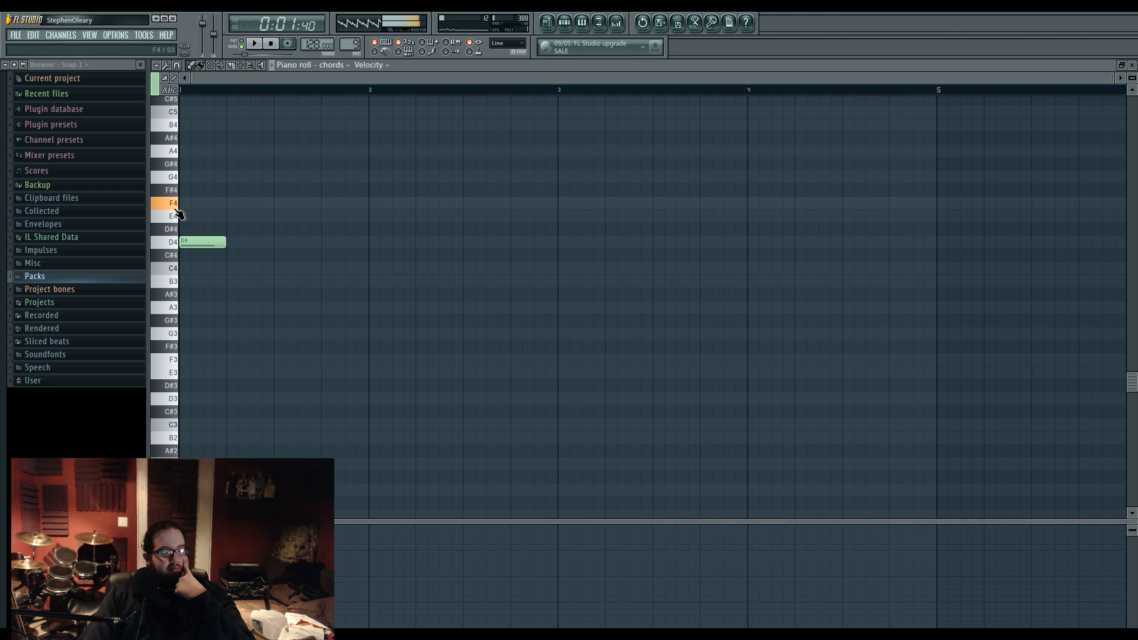
{"action": "left_click", "coordinate": [226, 244]}
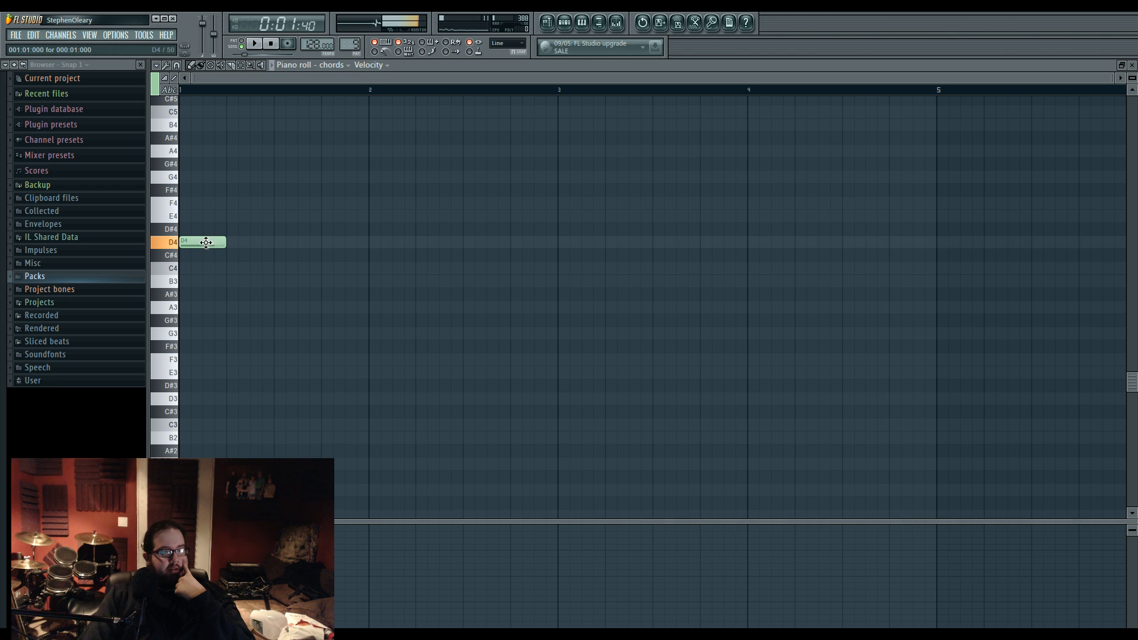
Step: Try one-beat F4, E4, G4 and A4 notes at the starts of bars 2, 3, 4 and 5
{"action": "left_click", "coordinate": [371, 204]}
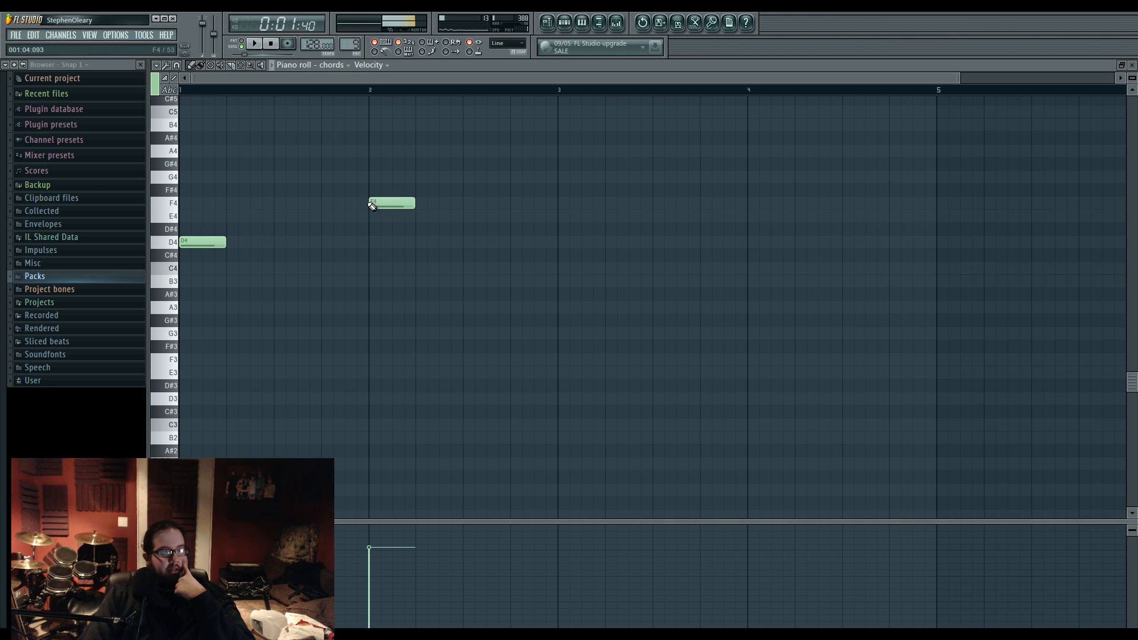
{"action": "left_click", "coordinate": [560, 217]}
{"action": "left_click", "coordinate": [750, 178]}
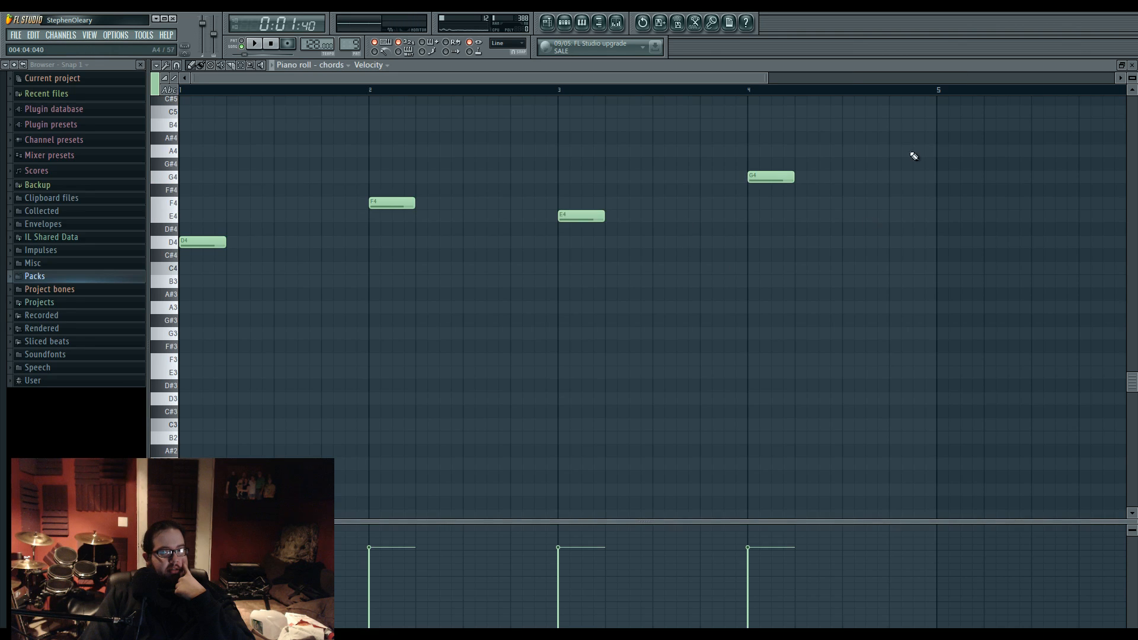
{"action": "left_click", "coordinate": [842, 150]}
{"action": "right_click", "coordinate": [854, 151]}
{"action": "right_click", "coordinate": [770, 177]}
{"action": "mouse_move", "coordinate": [748, 162]}
{"action": "left_mouse_down"}
{"action": "mouse_move", "coordinate": [750, 141]}
{"action": "mouse_move", "coordinate": [750, 178]}
{"action": "left_mouse_up"}
{"action": "left_click", "coordinate": [941, 151]}
{"action": "right_click", "coordinate": [765, 178]}
{"action": "left_click", "coordinate": [755, 177]}
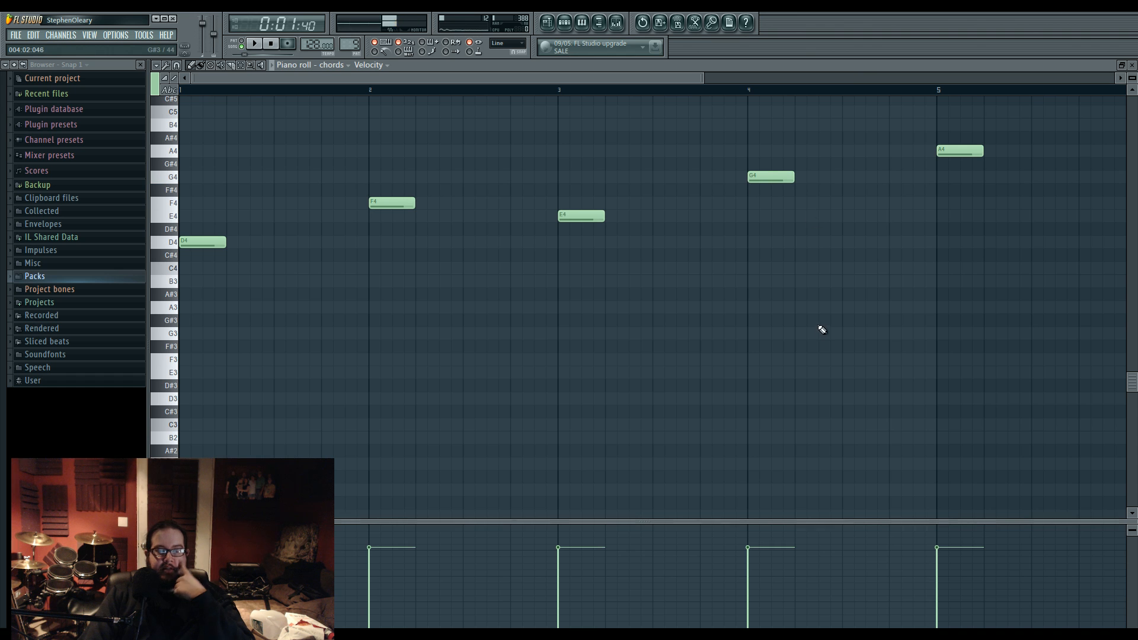
Step: Delete all the notes in the pattern and redraw the one-beat D4 at the start of bar 1
{"action": "right_click", "coordinate": [765, 178]}
{"action": "right_click", "coordinate": [960, 151]}
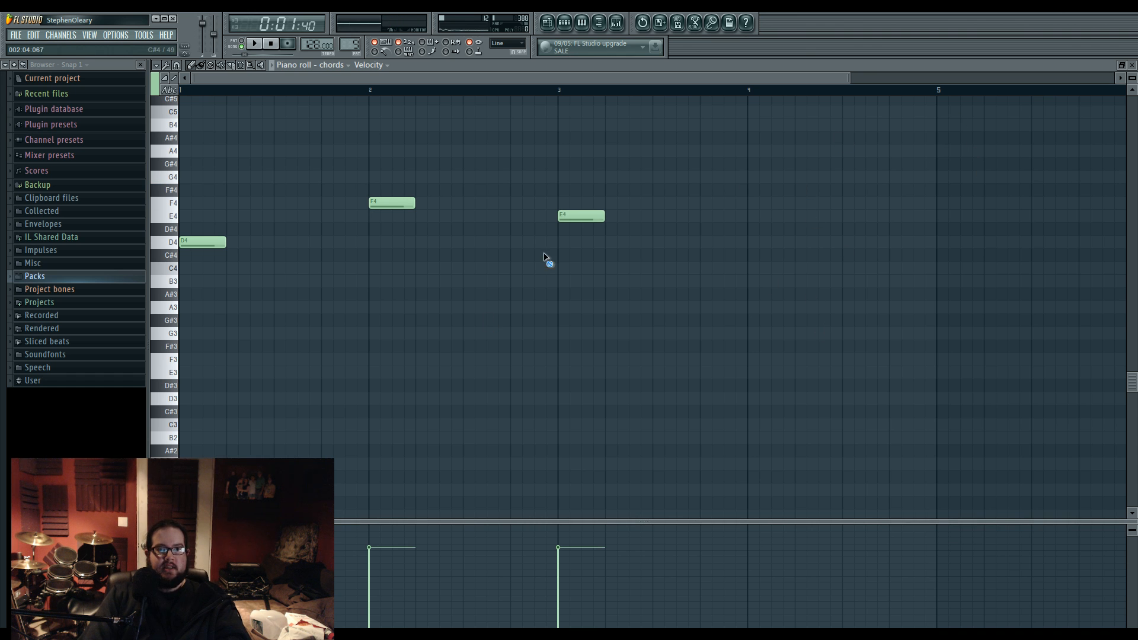
{"action": "right_click", "coordinate": [566, 216]}
{"action": "right_click", "coordinate": [391, 202]}
{"action": "right_click", "coordinate": [196, 242]}
{"action": "left_click", "coordinate": [190, 242]}
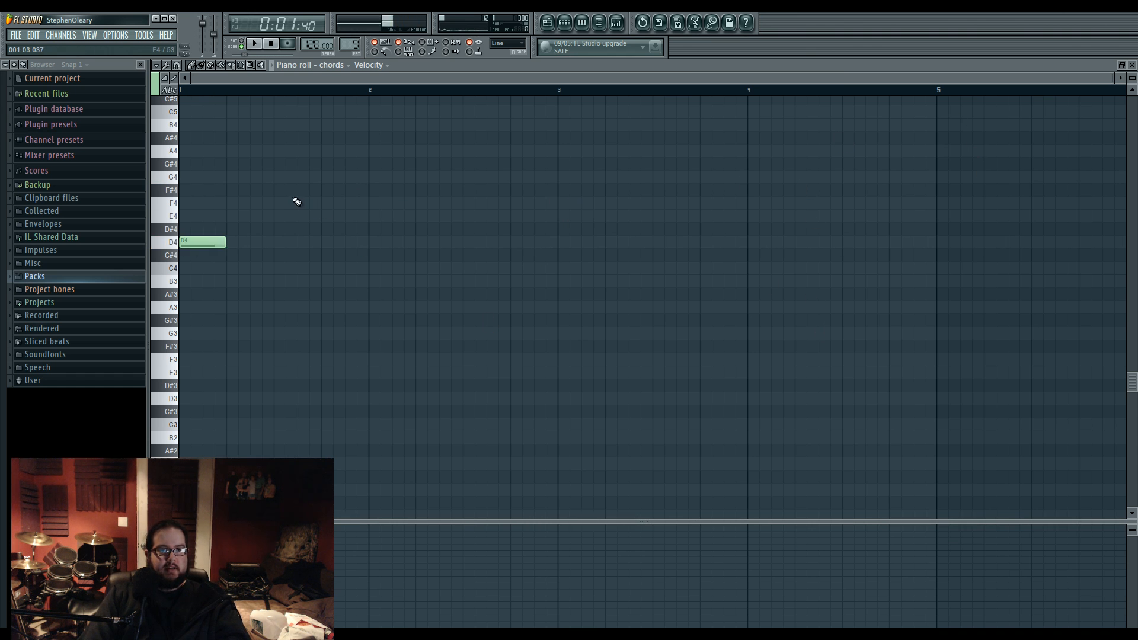
Step: Draw one-beat F4, E4, G4, A4, D4, C4 and F4 notes at two-beat intervals, starting from bar 1 beat 3
{"action": "left_click", "coordinate": [296, 203]}
{"action": "left_click_drag", "start_coordinate": [292, 203], "coordinate": [304, 203]}
{"action": "left_click", "coordinate": [376, 229]}
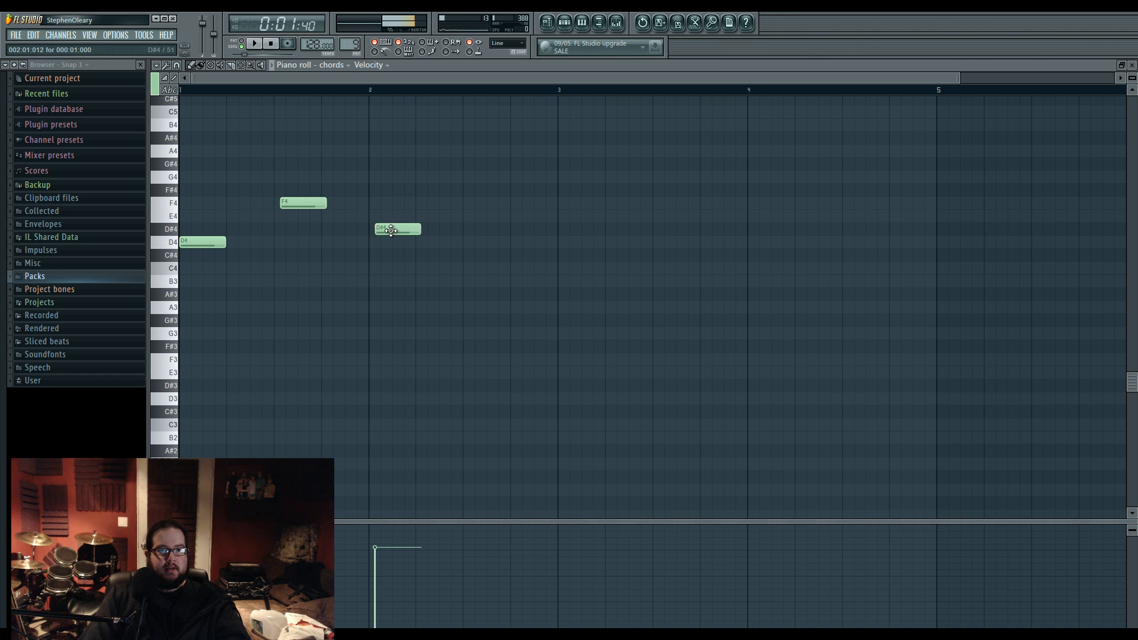
{"action": "left_click_drag", "start_coordinate": [376, 228], "coordinate": [368, 218]}
{"action": "left_click", "coordinate": [466, 176]}
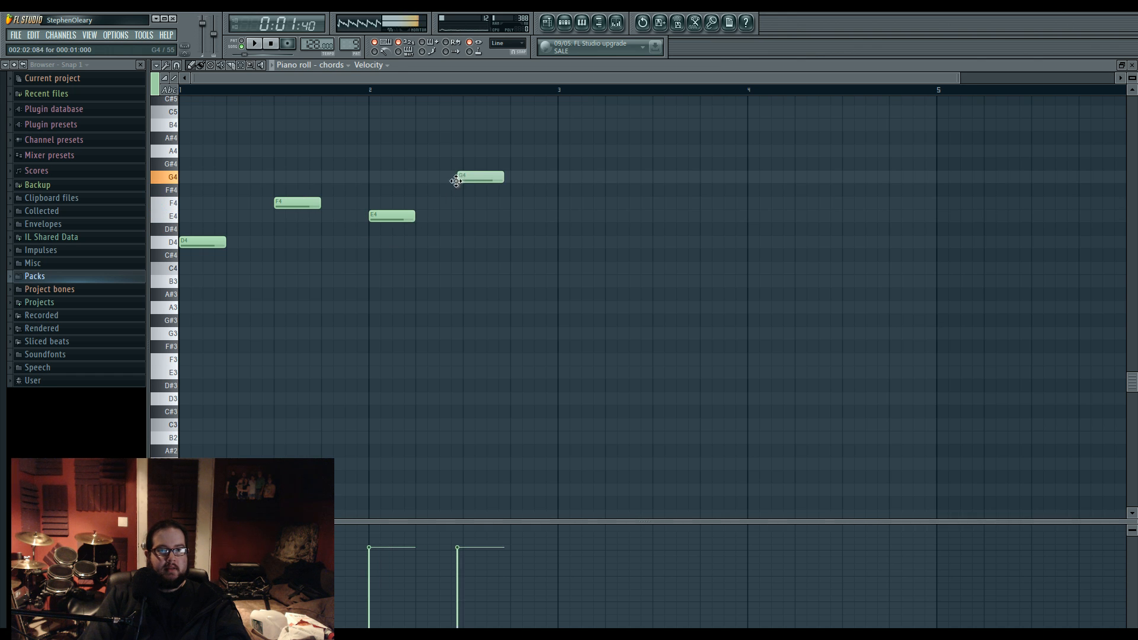
{"action": "left_click", "coordinate": [562, 153]}
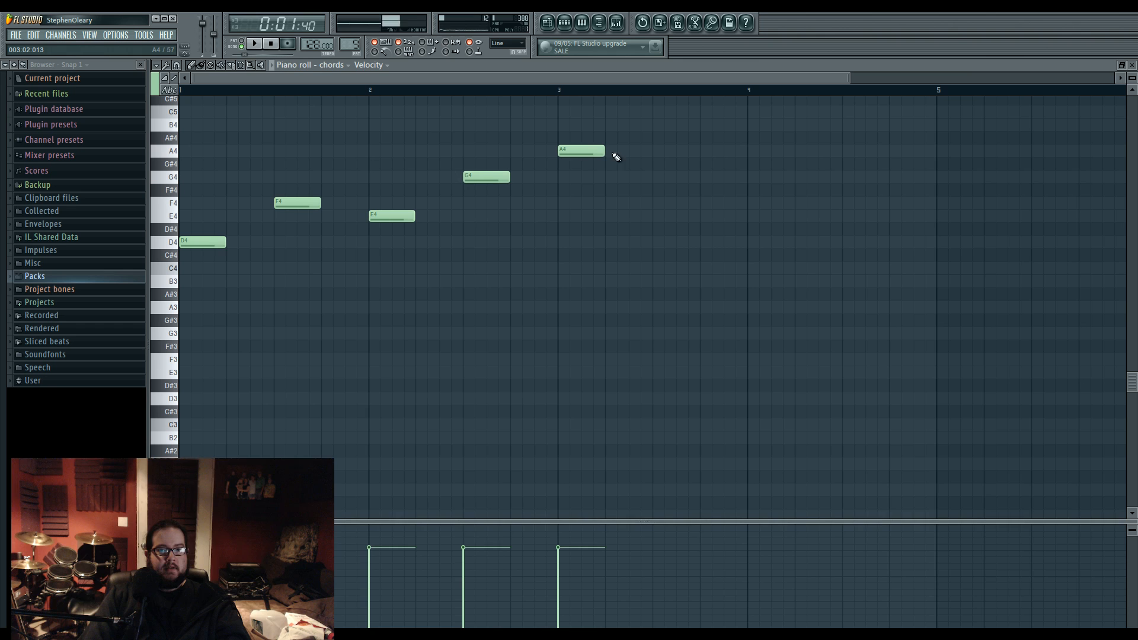
{"action": "left_click", "coordinate": [654, 244]}
{"action": "left_click", "coordinate": [752, 269]}
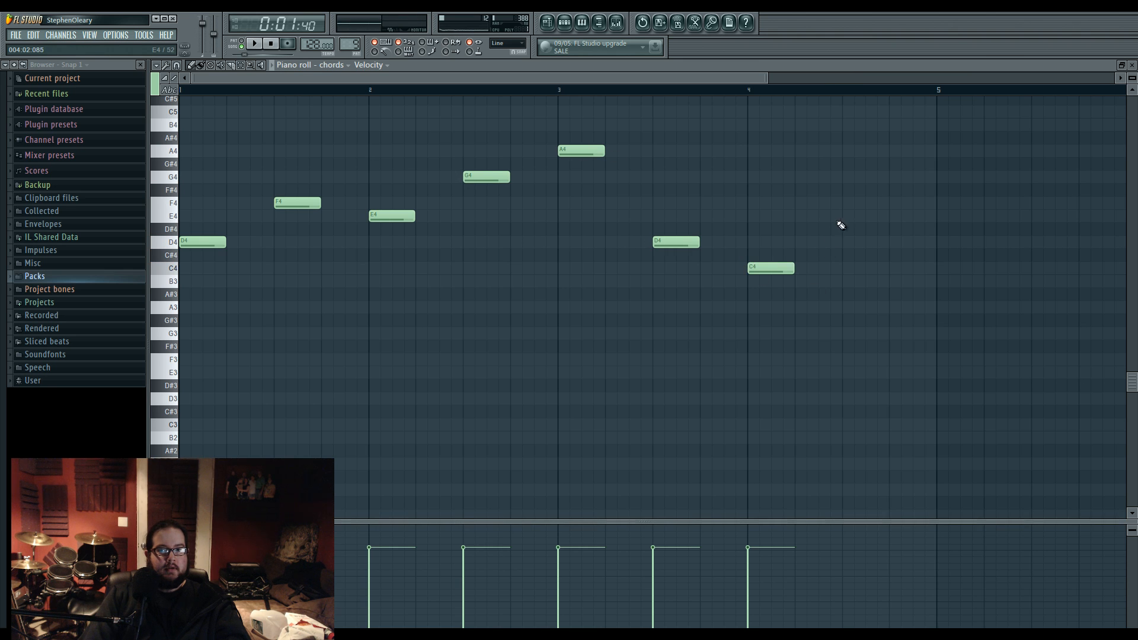
{"action": "left_click", "coordinate": [846, 204]}
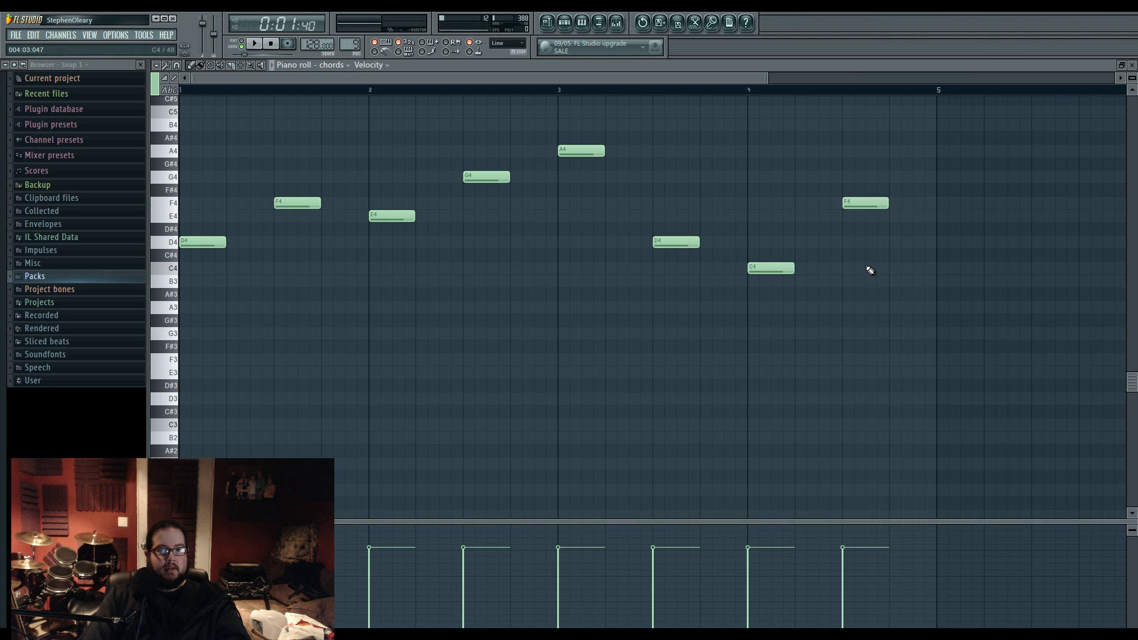
Step: Play back the chords pattern from the start to check its melody and rhythm
{"action": "scroll", "coordinate": [870, 271], "scroll_direction": "up", "scroll_amount": 3}
{"action": "left_click", "coordinate": [263, 45]}
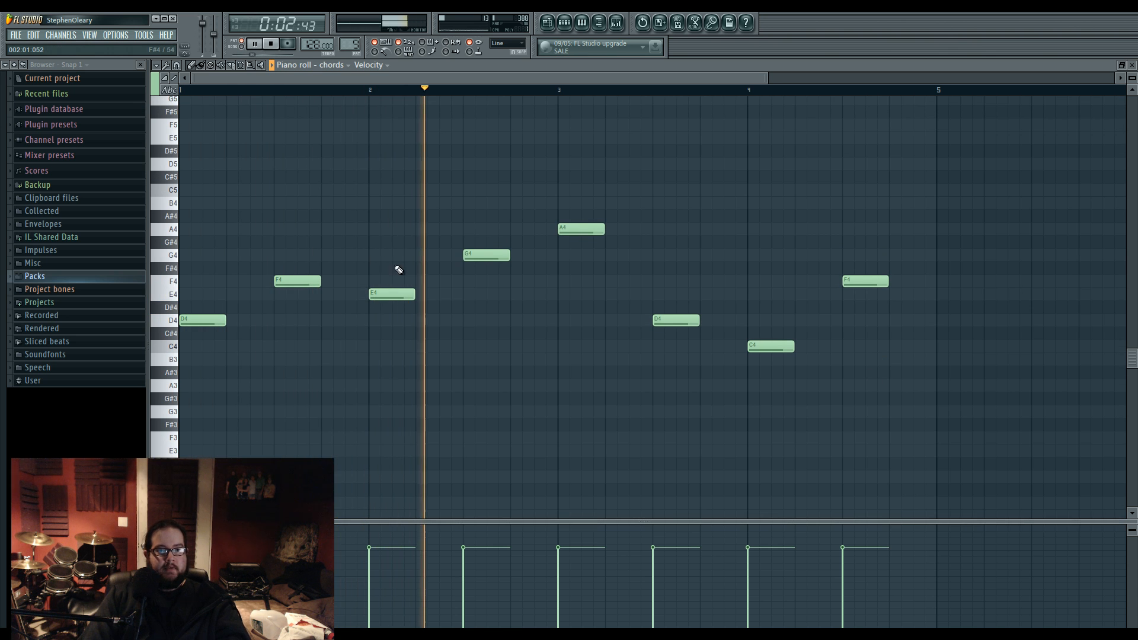
{"action": "left_click", "coordinate": [196, 91]}
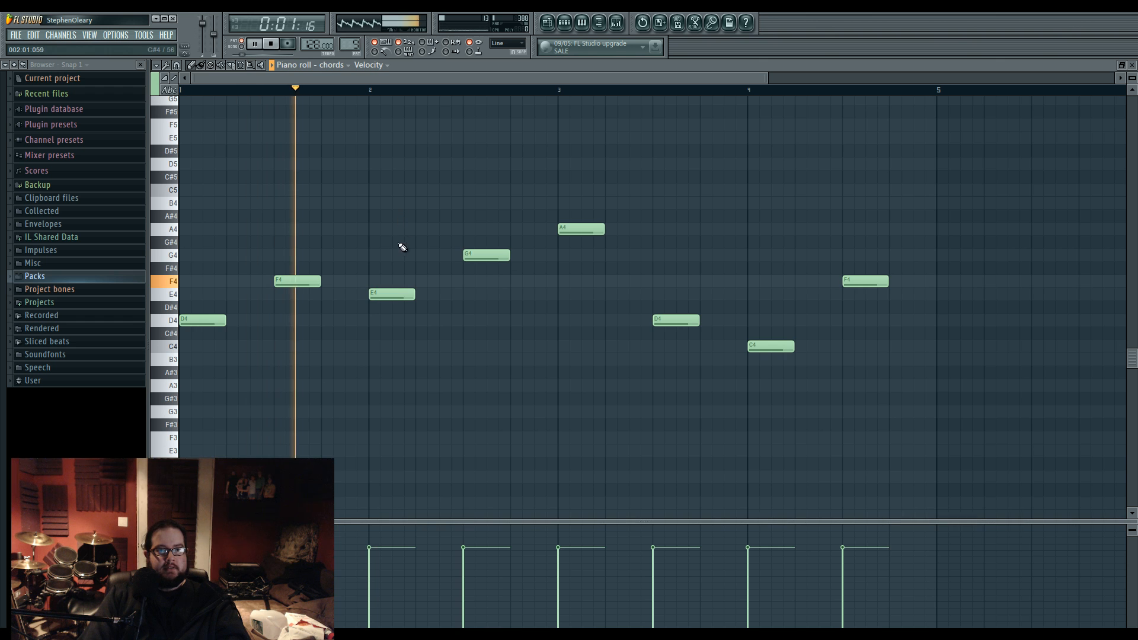
{"action": "key", "text": "space"}
Step: Move E4 to bar 2 beat 2, place G4 on beat 4 as a half-beat note, and add a half-beat F4 after it
{"action": "left_click_drag", "start_coordinate": [393, 294], "coordinate": [440, 292]}
{"action": "left_click_drag", "start_coordinate": [488, 262], "coordinate": [521, 262]}
{"action": "left_click", "coordinate": [540, 281]}
{"action": "key", "text": "space"}
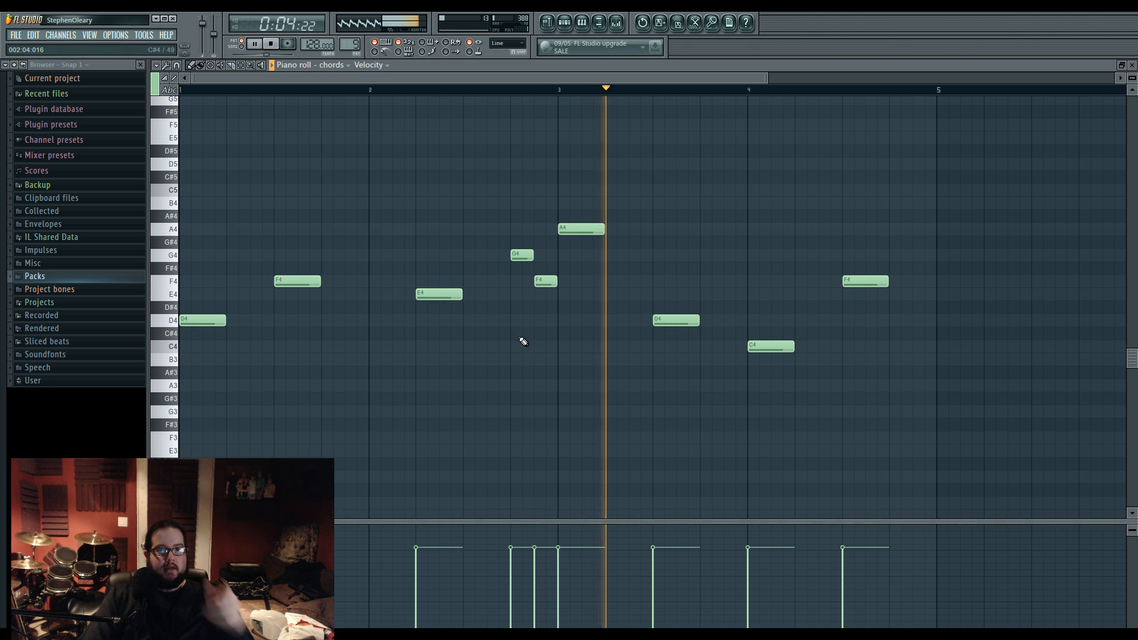
Step: Replace the C4 at the start of bar 4 with one on beat 2, and delete the F4 on beat 3
{"action": "right_click", "coordinate": [777, 348]}
{"action": "left_click", "coordinate": [800, 347]}
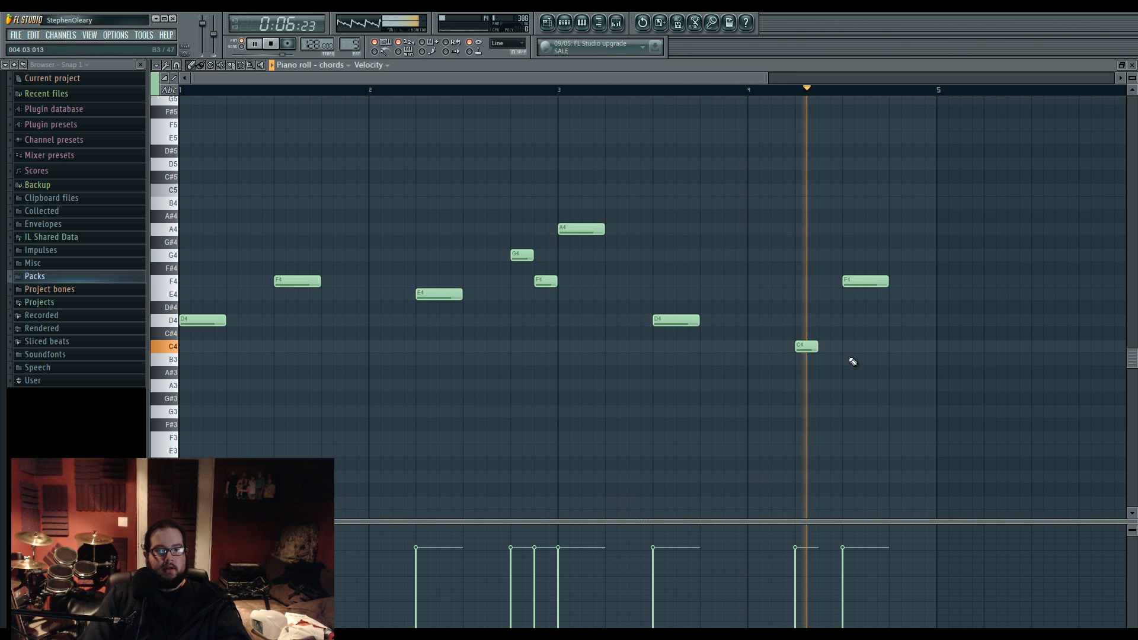
{"action": "key", "text": "space"}
{"action": "right_click", "coordinate": [864, 283]}
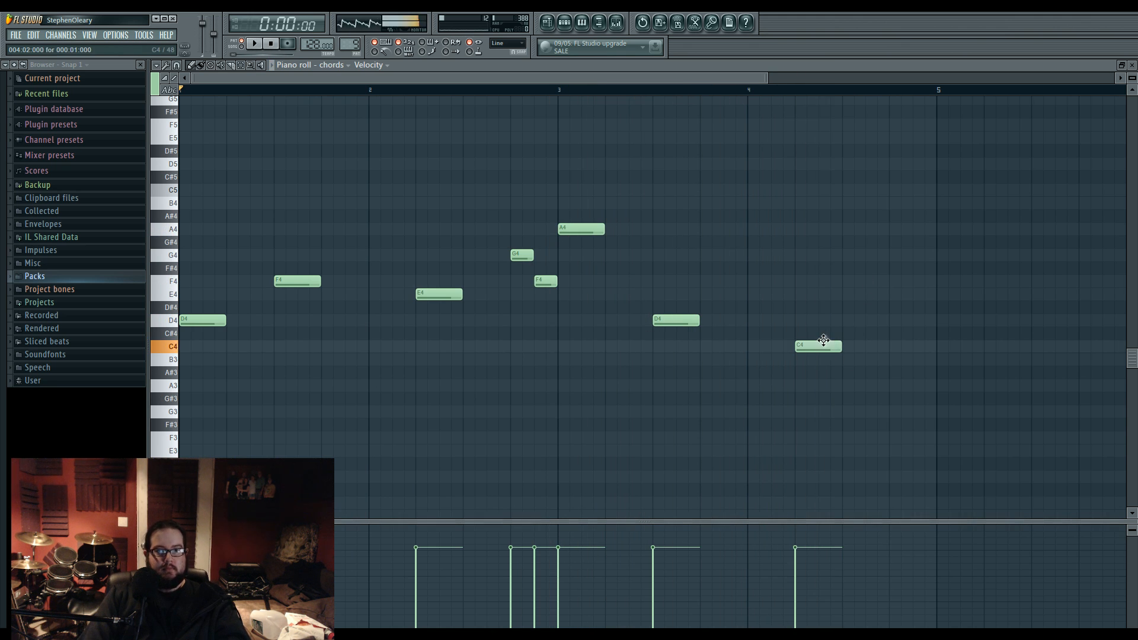
Step: Try D4 and D#4 as the final note on bar 4 beat 3
{"action": "left_click", "coordinate": [851, 324]}
{"action": "right_click", "coordinate": [851, 325]}
{"action": "left_click", "coordinate": [848, 308]}
{"action": "right_click", "coordinate": [846, 311]}
Step: Replace the C4 on bar 4 beat 2 with a one-beat A#3 and add a one-beat C4 on beat 3
{"action": "right_click", "coordinate": [824, 349]}
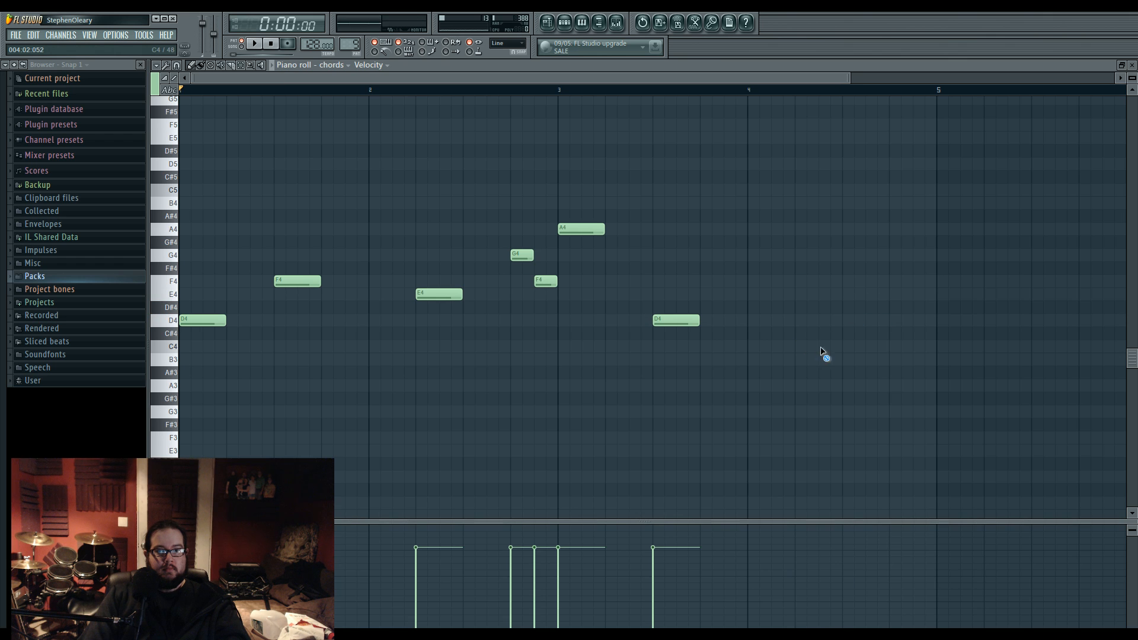
{"action": "left_click", "coordinate": [797, 374]}
{"action": "left_click", "coordinate": [848, 346]}
{"action": "left_click_drag", "start_coordinate": [846, 347], "coordinate": [839, 347]}
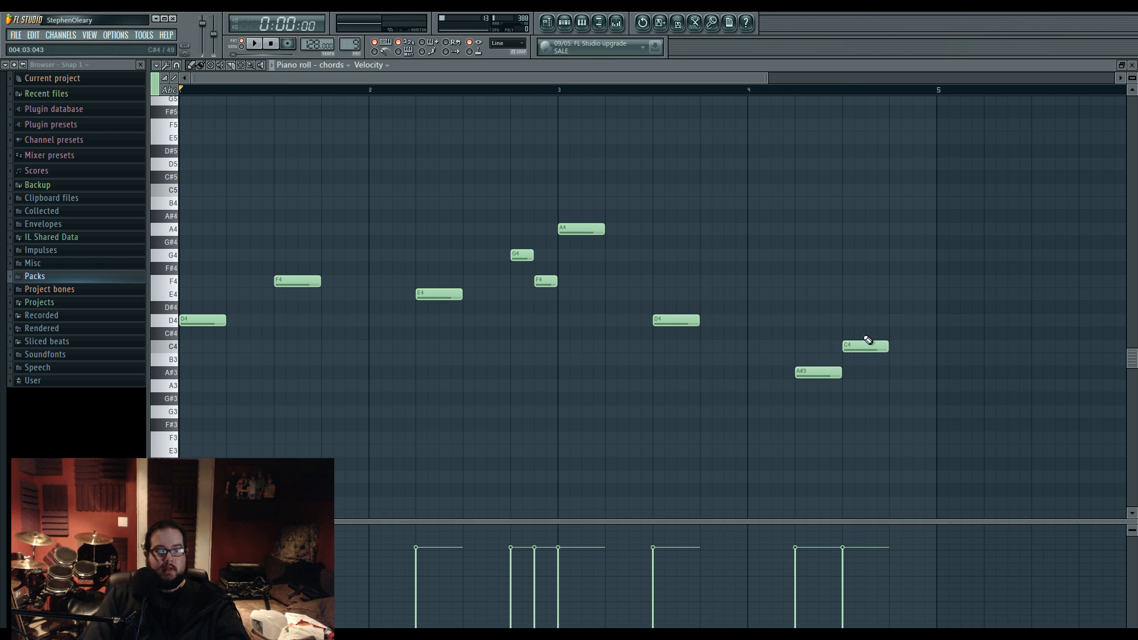
Step: Audition the notes of the melody one after another, from the opening D4 to the closing C4
{"action": "scroll", "coordinate": [593, 409], "scroll_direction": "up", "scroll_amount": 1}
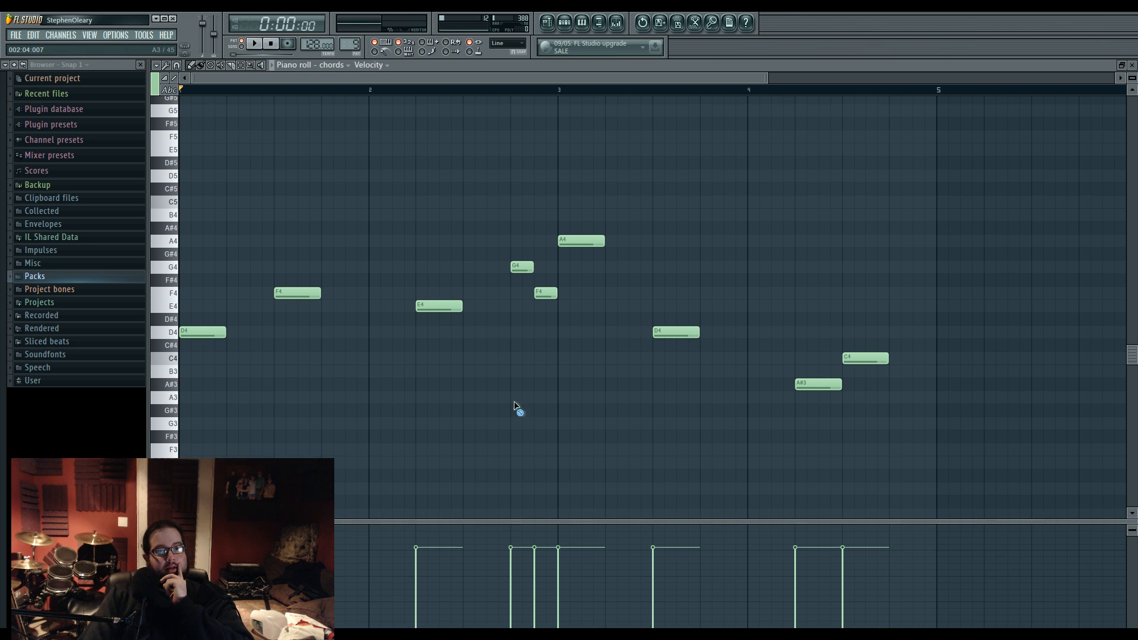
{"action": "left_click", "coordinate": [218, 337]}
{"action": "left_click", "coordinate": [297, 293]}
{"action": "left_click", "coordinate": [421, 305]}
{"action": "left_click", "coordinate": [520, 270]}
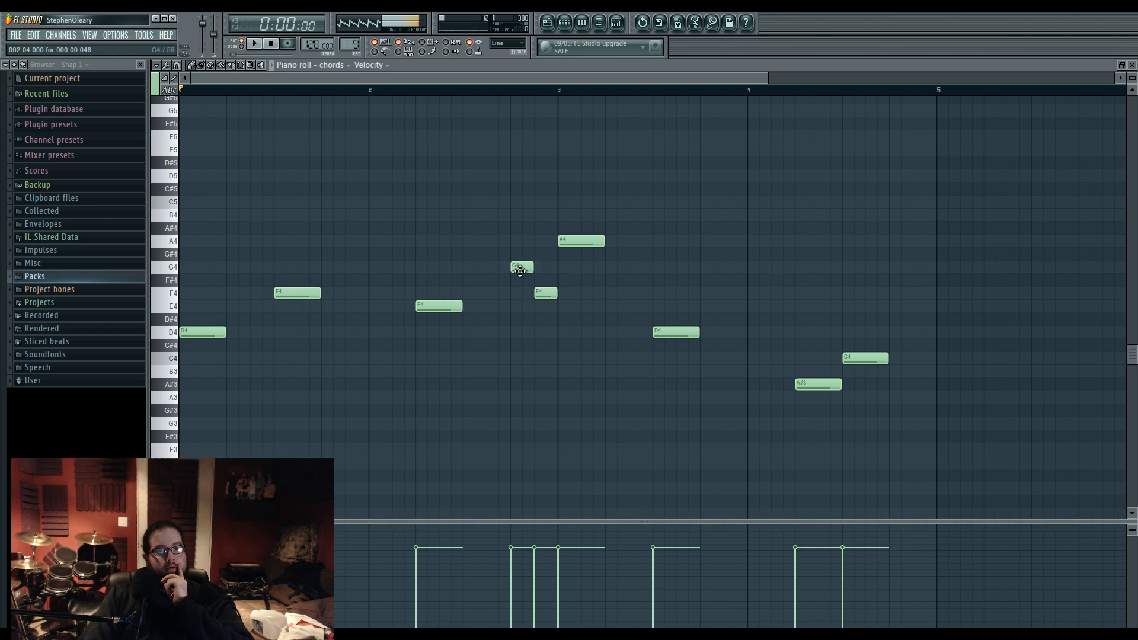
{"action": "left_click", "coordinate": [548, 305]}
{"action": "right_click", "coordinate": [553, 307]}
{"action": "left_click", "coordinate": [568, 243]}
{"action": "left_click", "coordinate": [683, 335]}
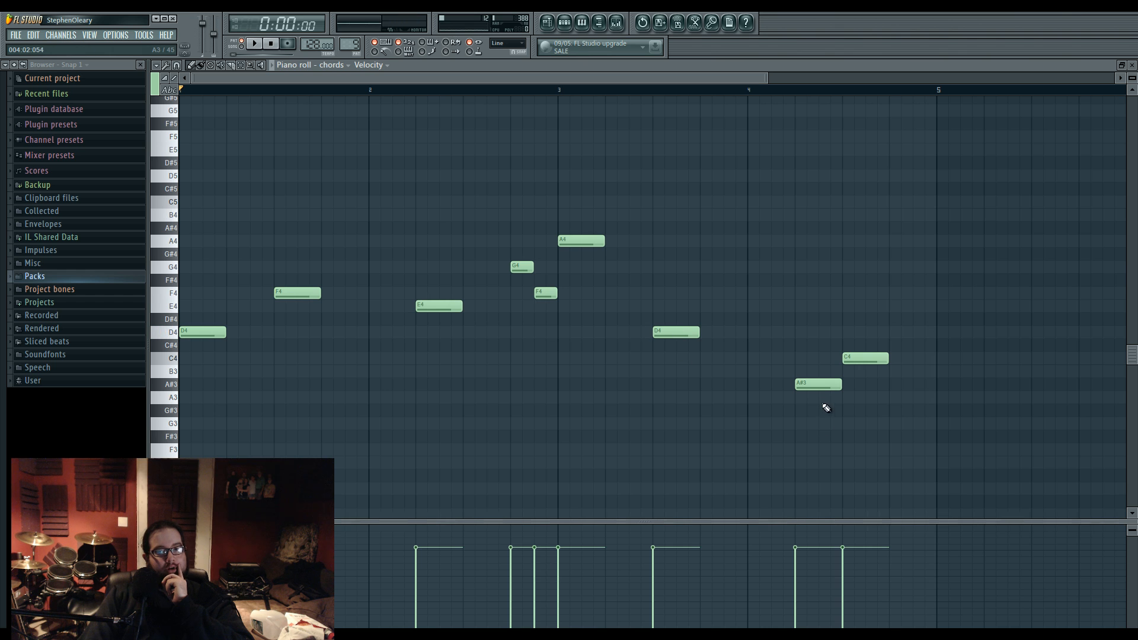
{"action": "left_click", "coordinate": [813, 387]}
{"action": "left_click", "coordinate": [858, 358]}
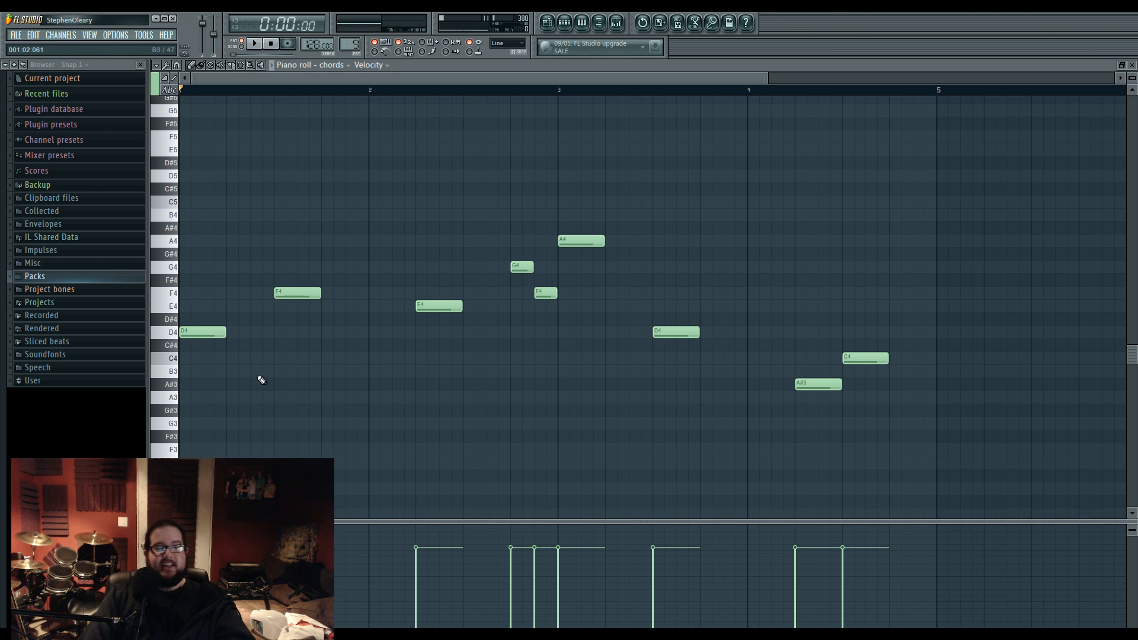
Step: Stack one-beat D5 and F5 notes above the D4 at the start of bar 1
{"action": "scroll", "coordinate": [267, 403], "scroll_direction": "up", "scroll_amount": 2}
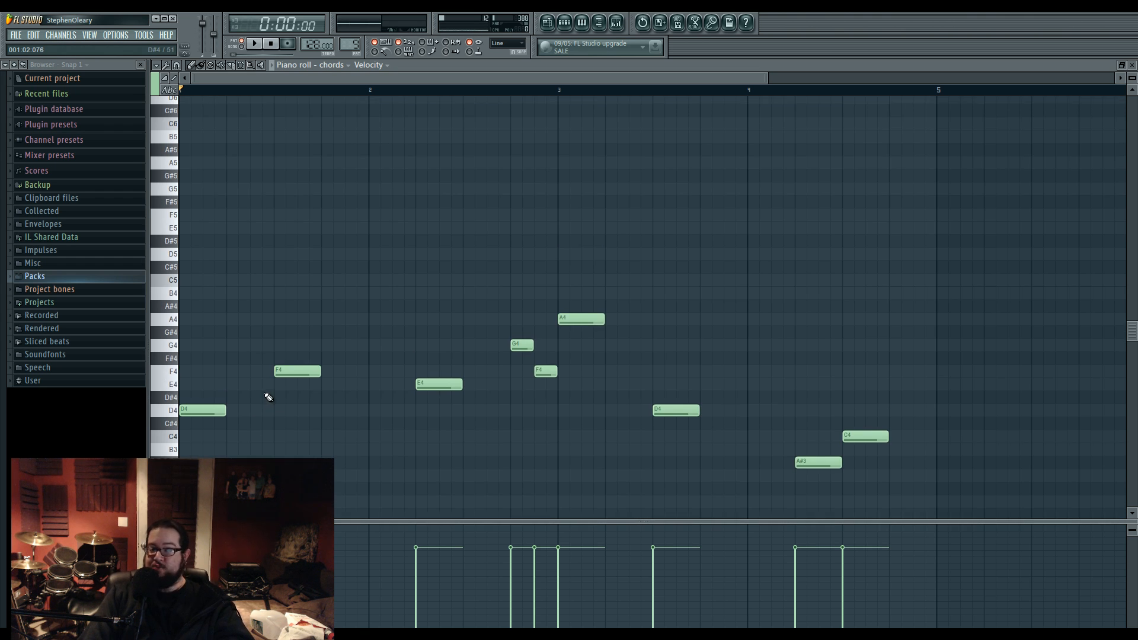
{"action": "scroll", "coordinate": [245, 315], "scroll_direction": "down", "scroll_amount": 1}
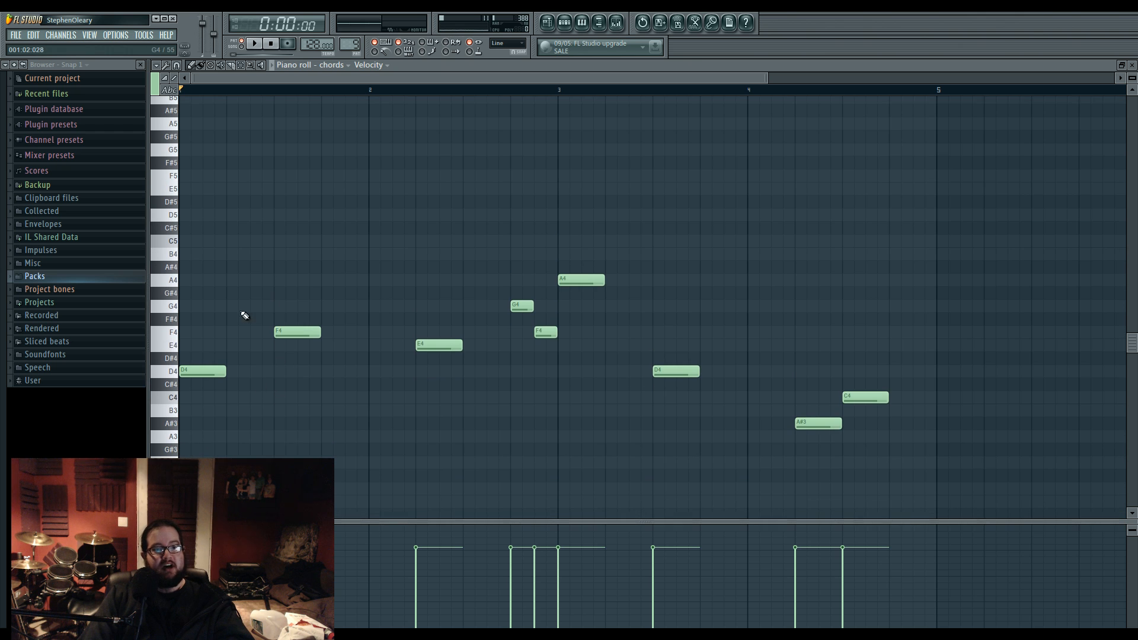
{"action": "left_click", "coordinate": [198, 214]}
{"action": "left_click", "coordinate": [191, 176]}
{"action": "scroll", "coordinate": [326, 380], "scroll_direction": "up", "scroll_amount": 1}
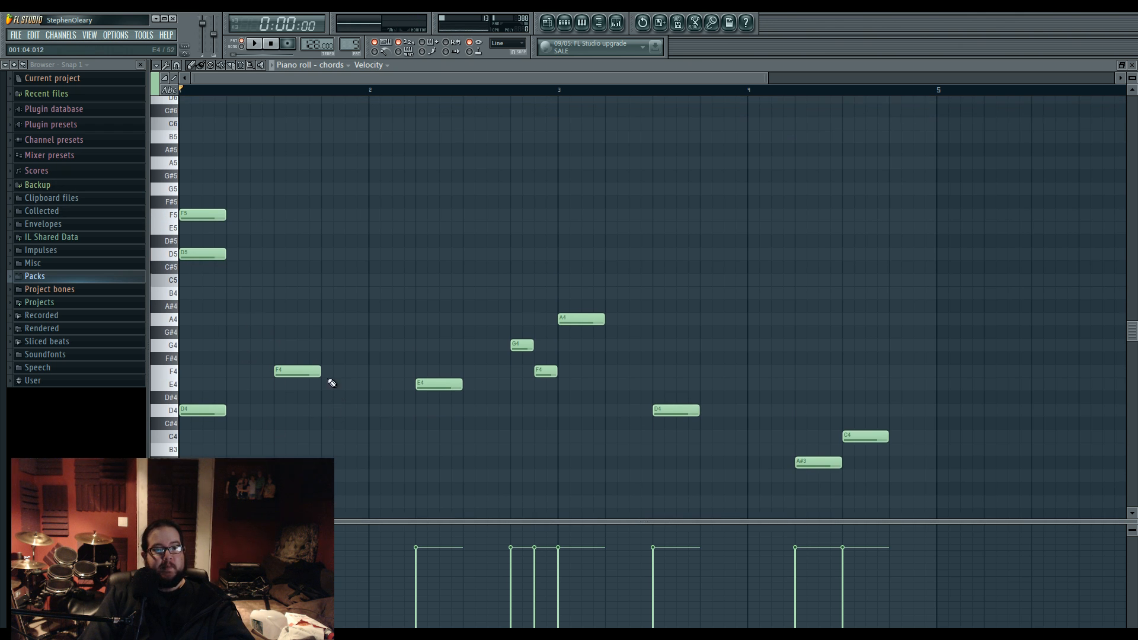
Step: Add a one-beat A5 above the F4 on bar 1 beat 3, comparing it with A4
{"action": "left_click", "coordinate": [292, 320]}
{"action": "right_click", "coordinate": [283, 320]}
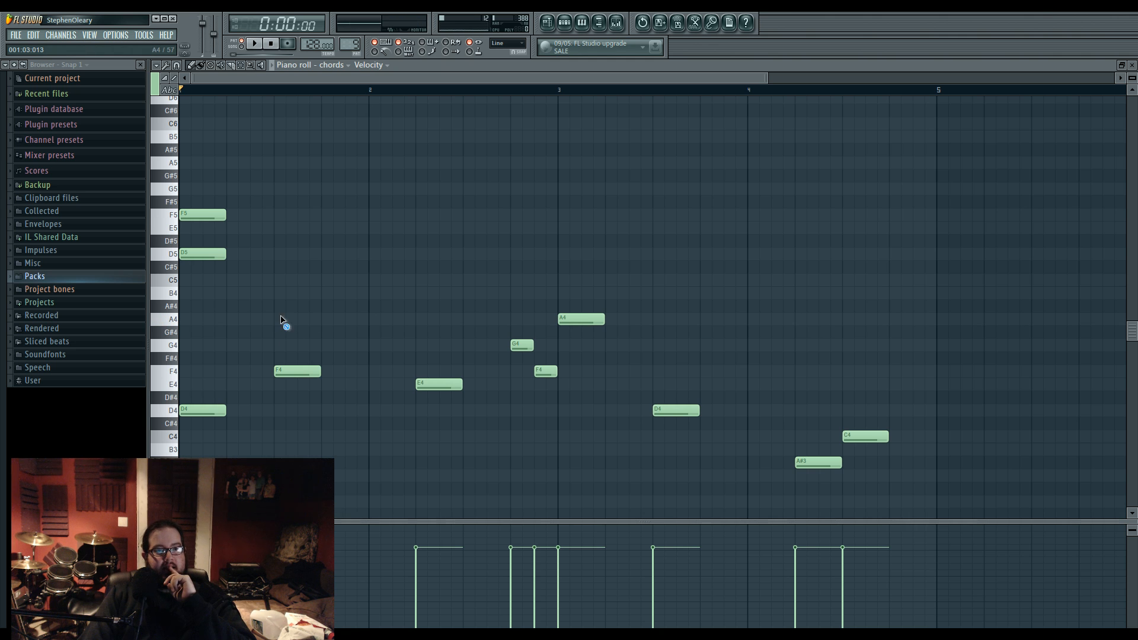
{"action": "left_click", "coordinate": [279, 168]}
{"action": "key", "text": "ctrl+z"}
{"action": "left_click", "coordinate": [282, 321]}
{"action": "right_click", "coordinate": [290, 325]}
{"action": "left_click", "coordinate": [285, 163]}
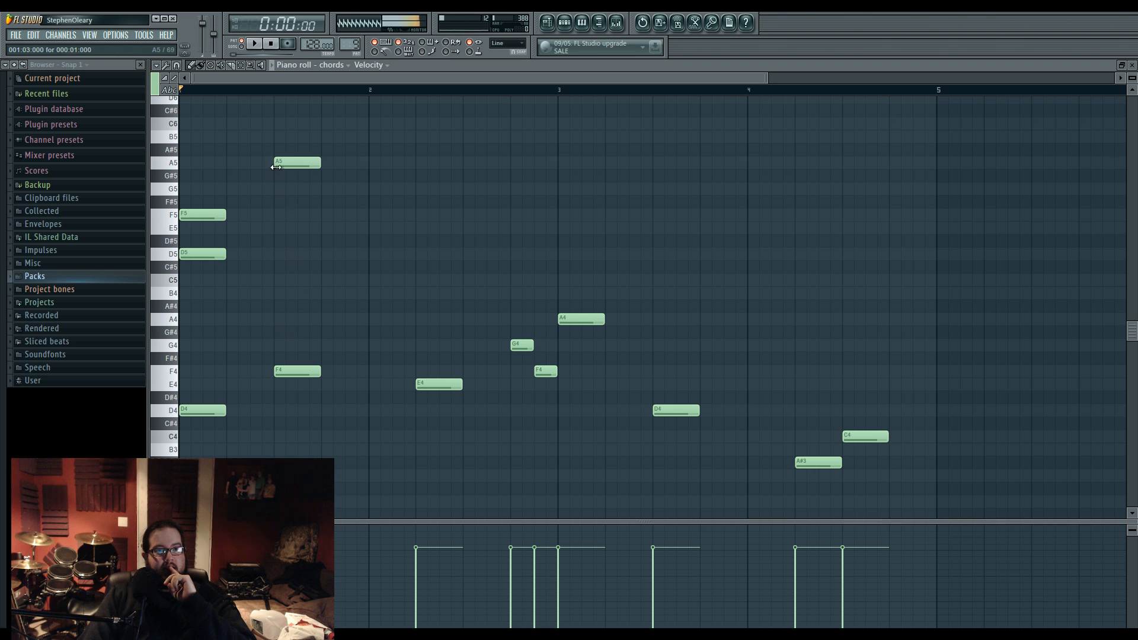
Step: Add a one-beat C5 to the chord on bar 1 beat 3 and play the pattern from the start
{"action": "left_click", "coordinate": [295, 371]}
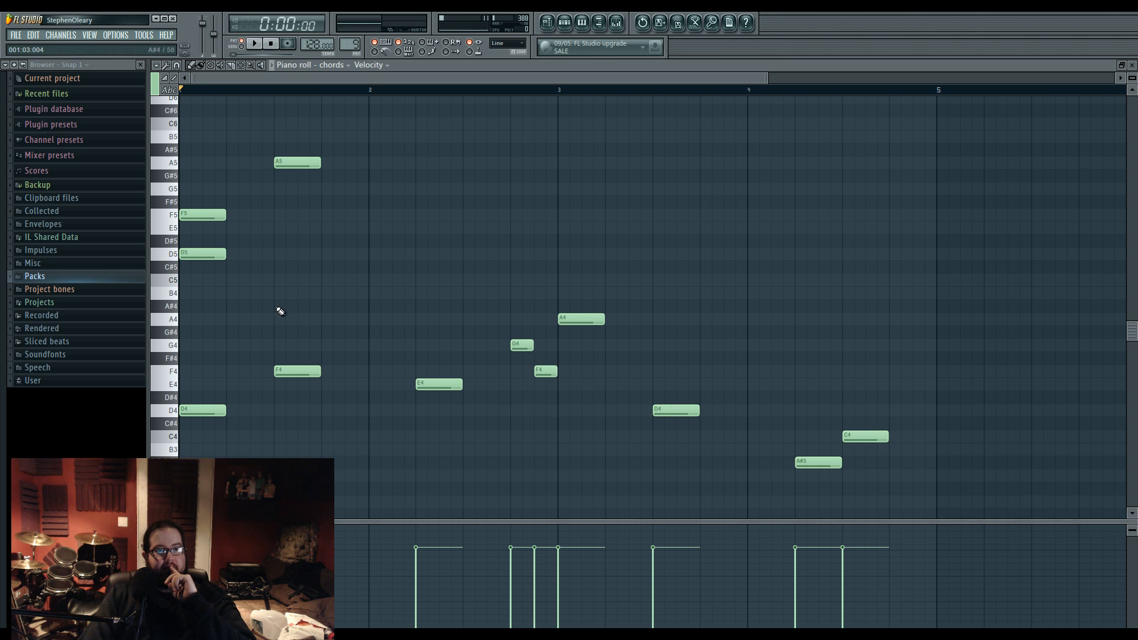
{"action": "left_click", "coordinate": [279, 280]}
{"action": "right_click", "coordinate": [279, 283]}
{"action": "left_click", "coordinate": [281, 281]}
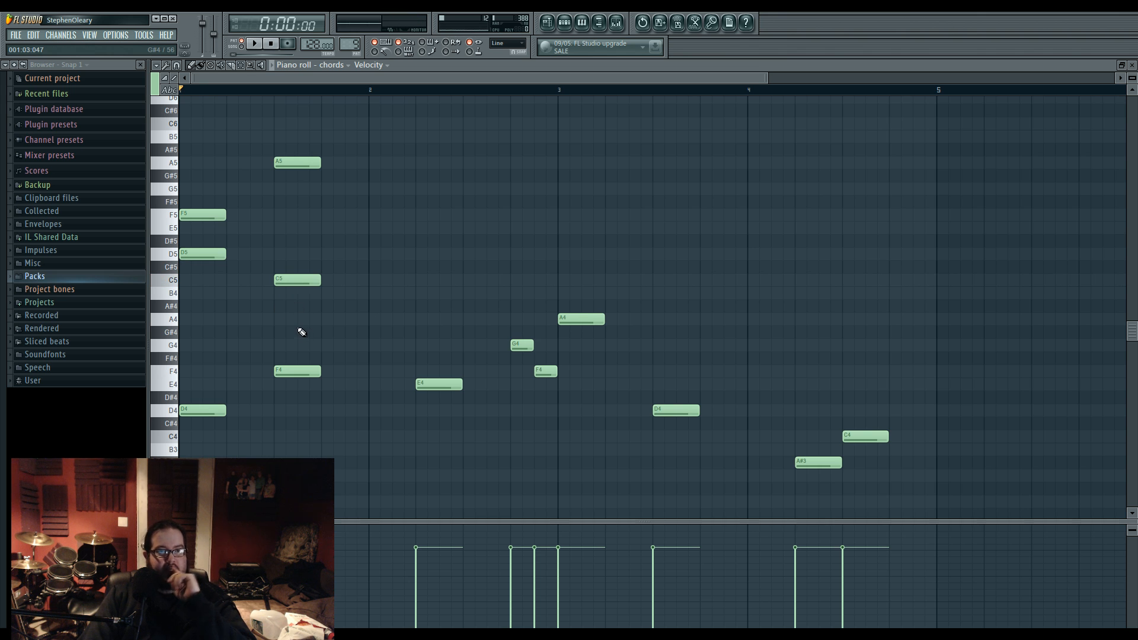
{"action": "key", "text": "space"}
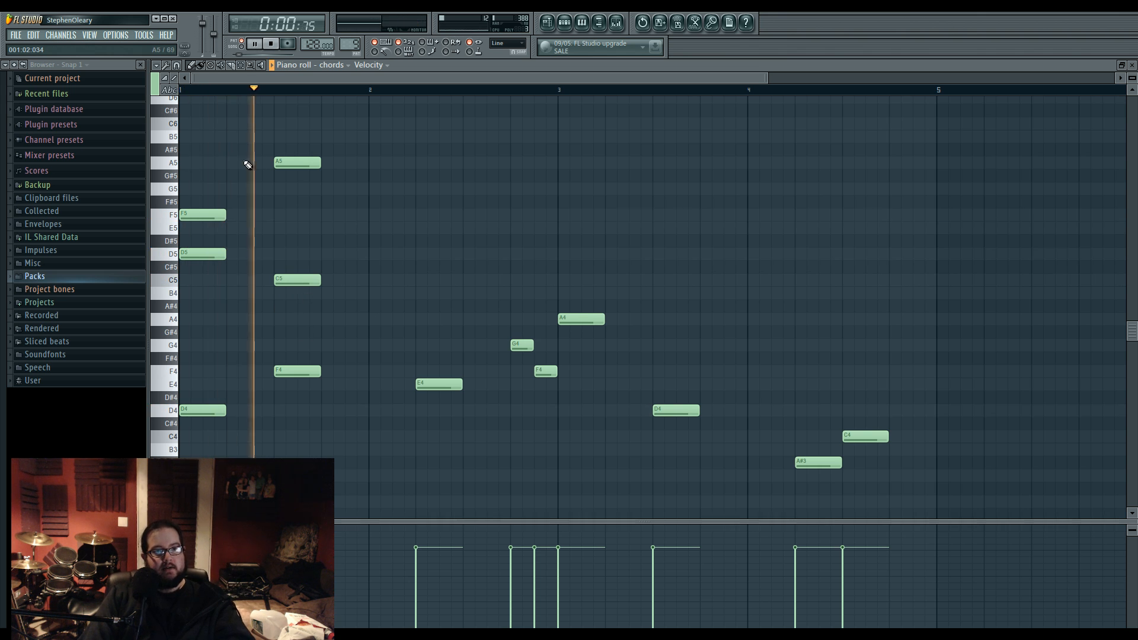
{"action": "key", "text": "space"}
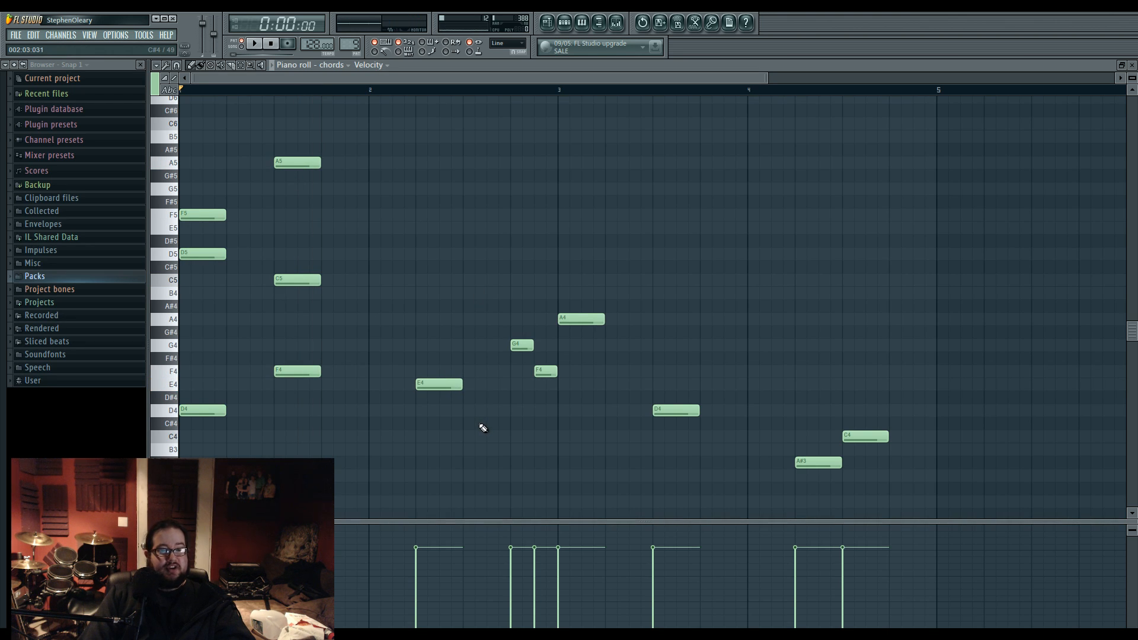
Step: Add a one-beat G4 above the E4 on bar 2 beat 2, after trying G#4
{"action": "left_click", "coordinate": [423, 333]}
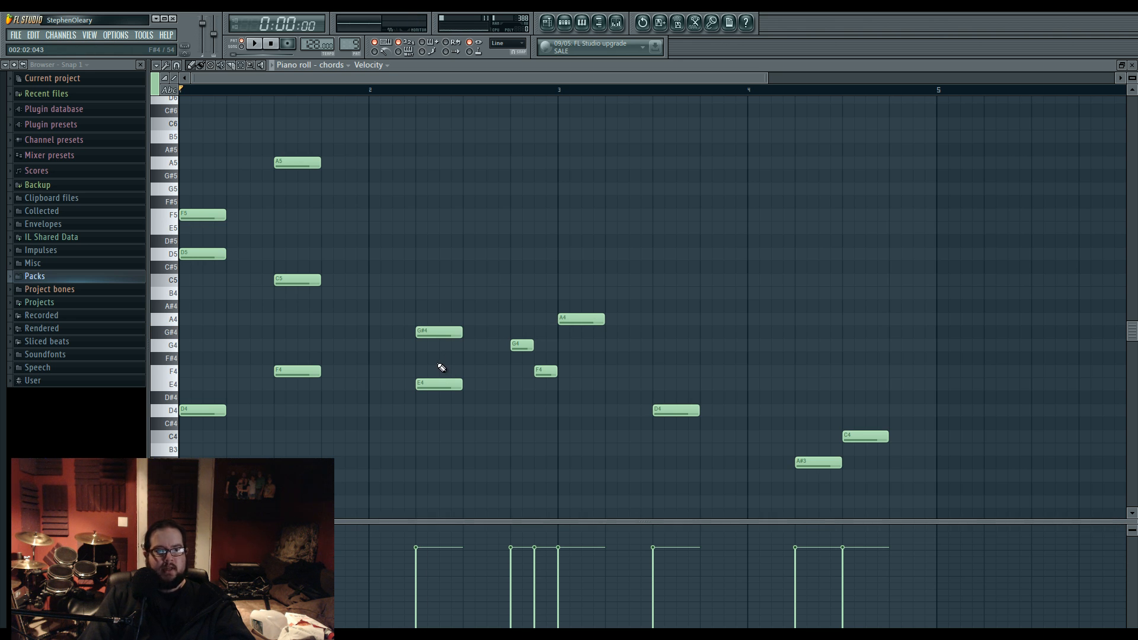
{"action": "right_click", "coordinate": [425, 331]}
{"action": "left_click", "coordinate": [419, 344]}
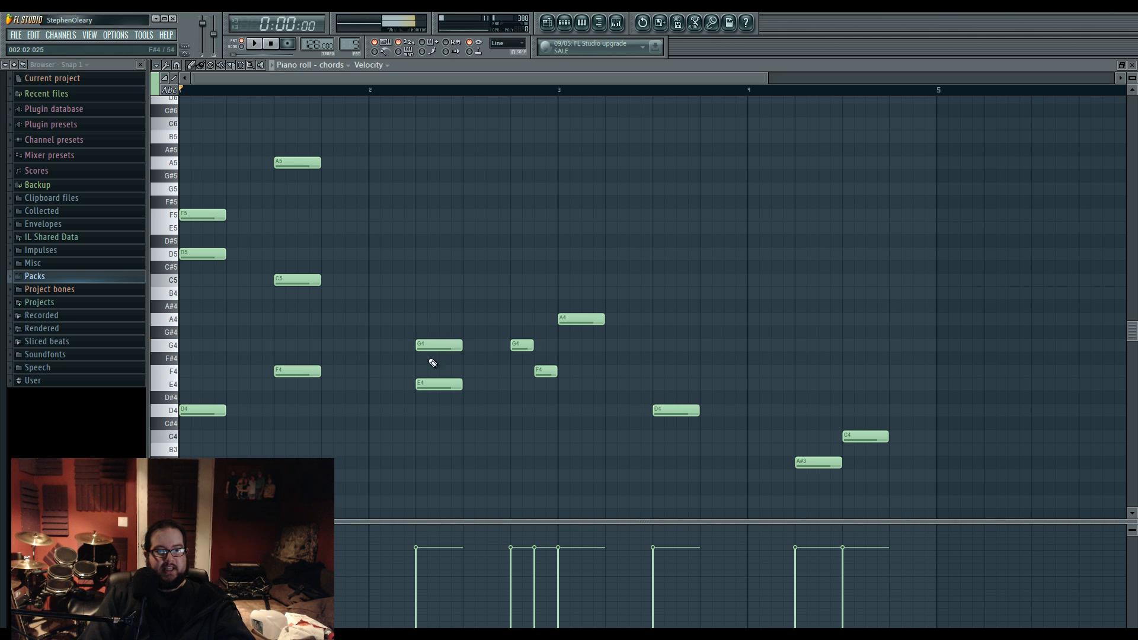
Step: Stack one-beat C5 and E5 notes onto the chord on bar 2 beat 2 and play the pattern
{"action": "left_click", "coordinate": [418, 229]}
{"action": "left_click", "coordinate": [419, 279]}
{"action": "key", "text": "space"}
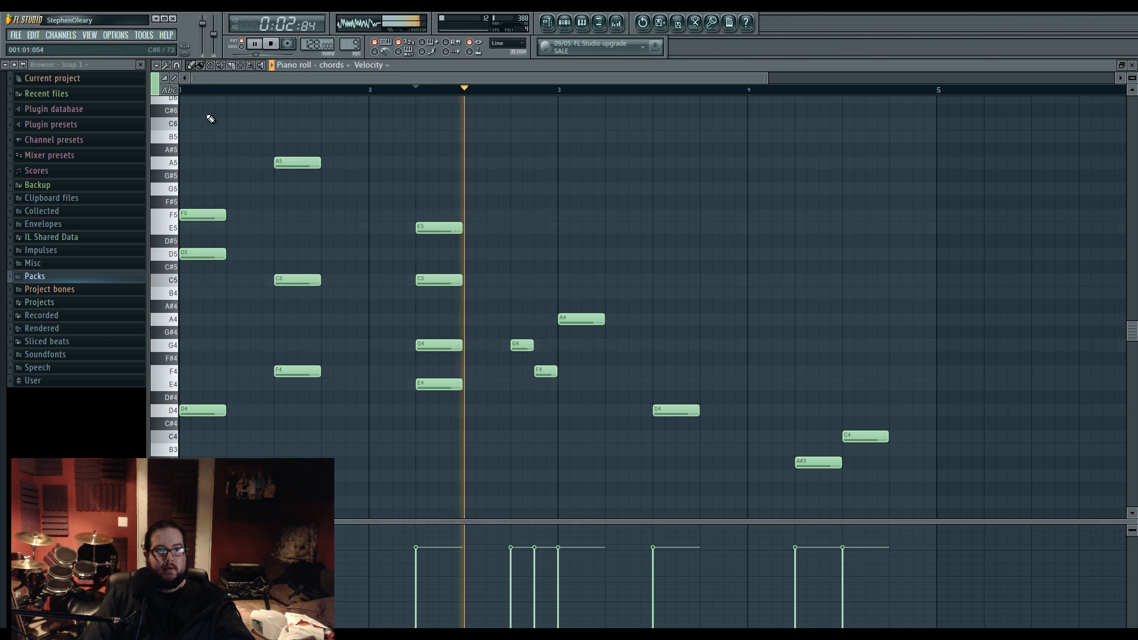
{"action": "left_click", "coordinate": [204, 89]}
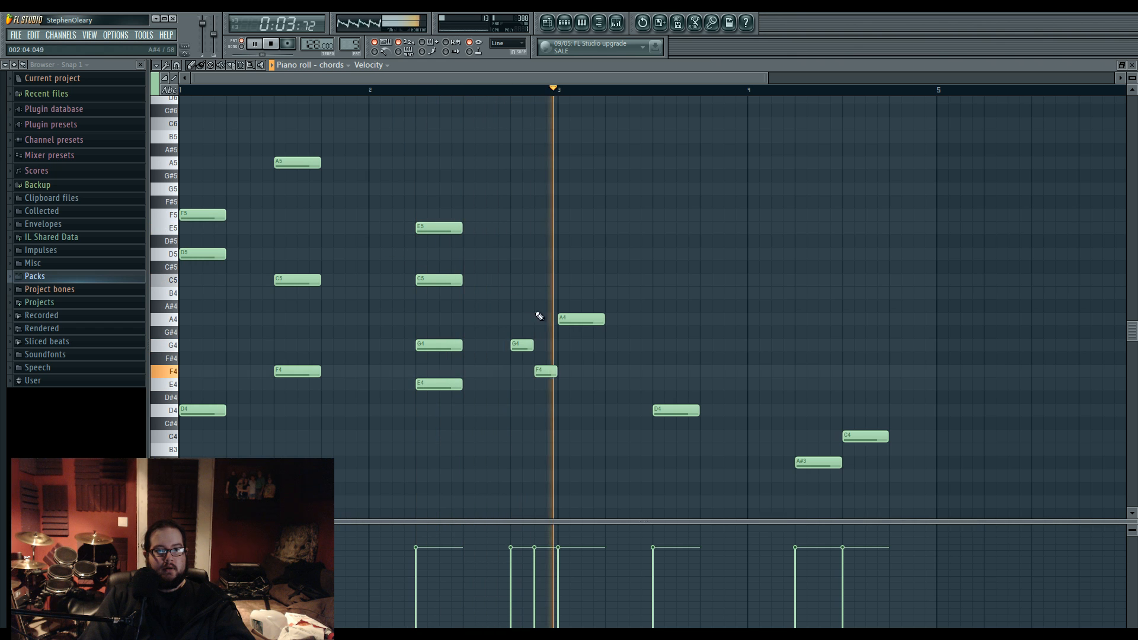
{"action": "key", "text": "space"}
Step: Stack half-beat C5, E5 and G5 above the G4 on bar 2 beat 4, and C5 and A5 above the following F4
{"action": "left_click", "coordinate": [526, 281]}
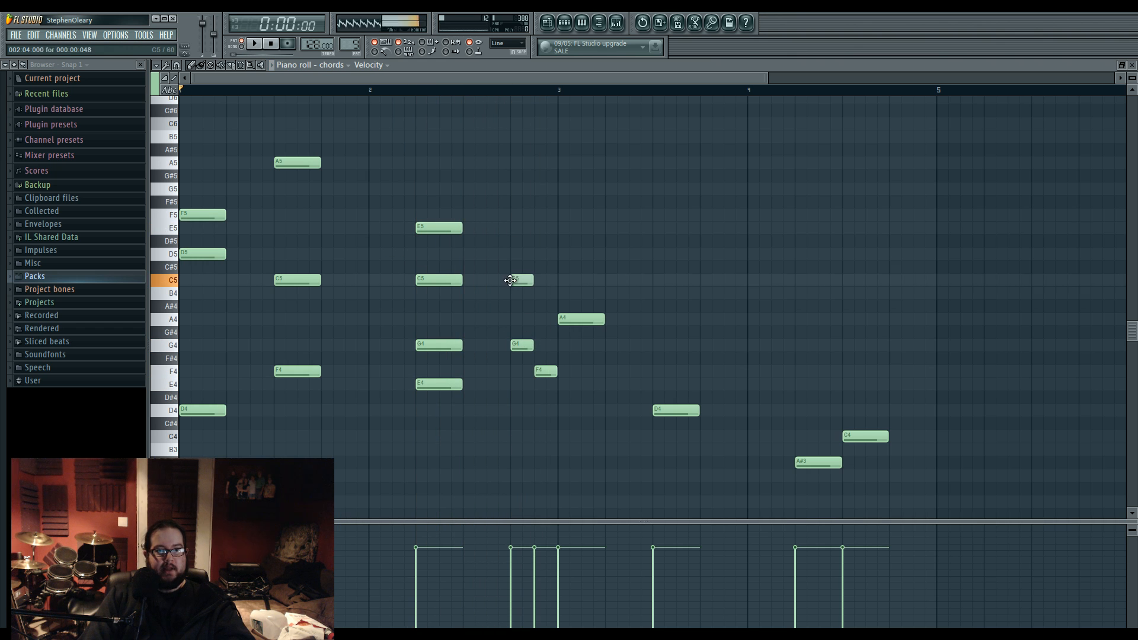
{"action": "left_click", "coordinate": [522, 228]}
{"action": "left_click", "coordinate": [545, 369]}
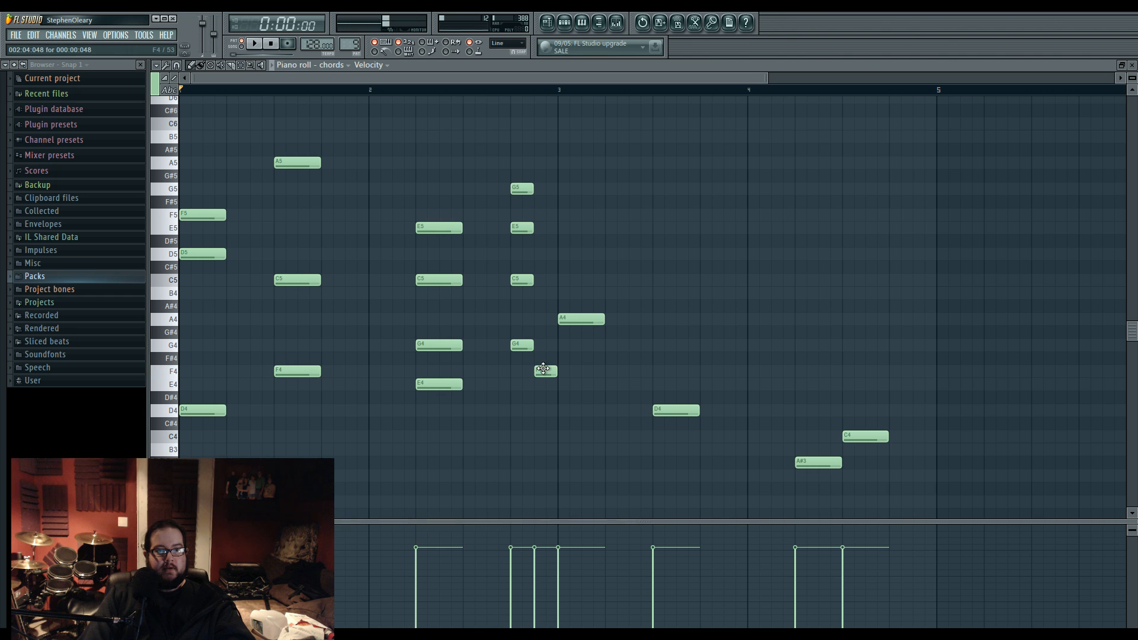
{"action": "left_click", "coordinate": [545, 280]}
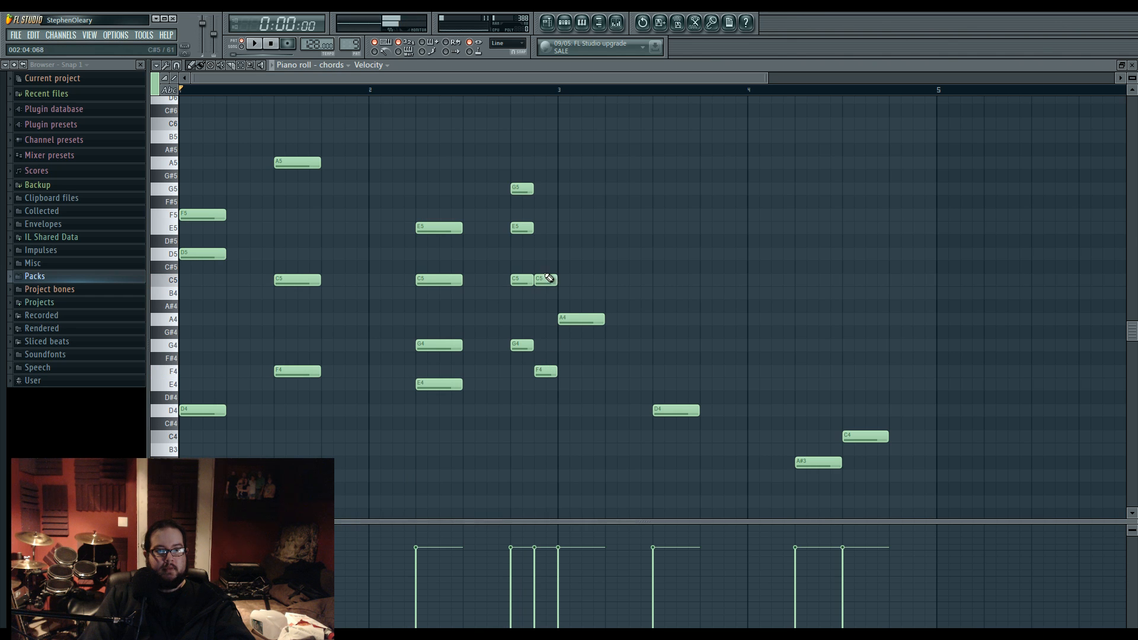
{"action": "left_click", "coordinate": [534, 161]}
{"action": "left_click", "coordinate": [499, 90]}
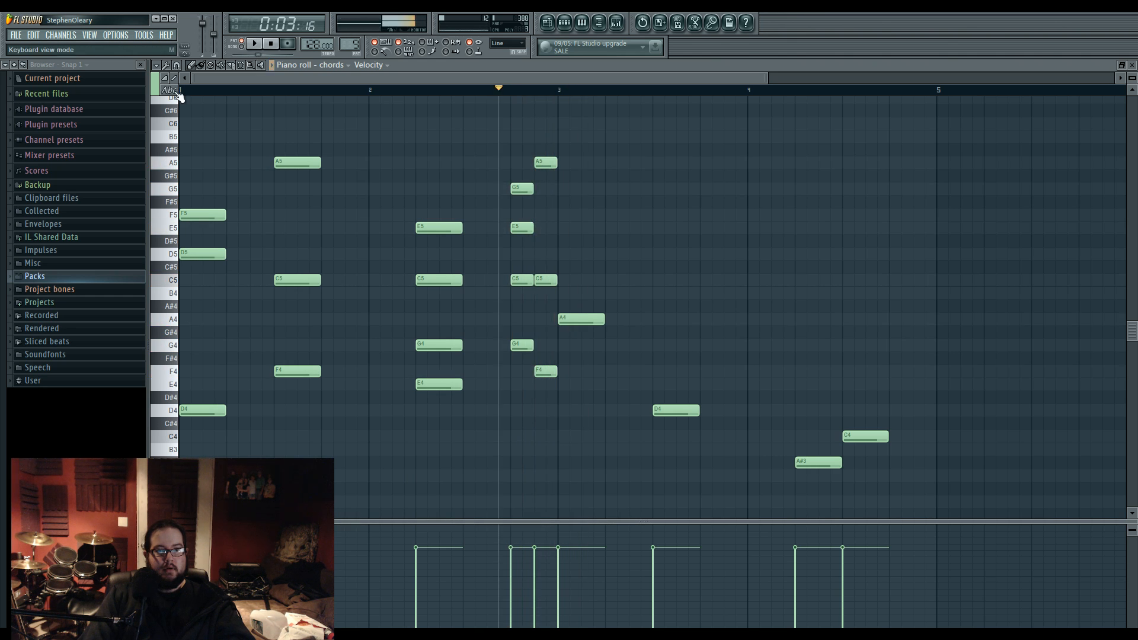
{"action": "left_click", "coordinate": [177, 90]}
{"action": "key", "text": "space"}
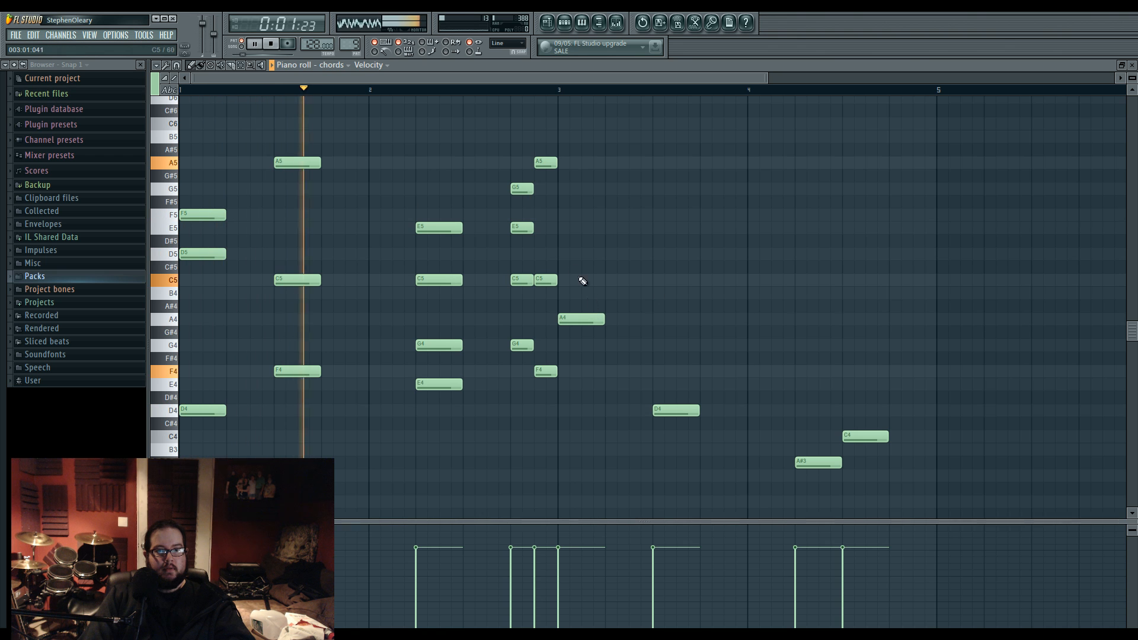
Step: Stack one-beat D5 and F5 above the A4 at the start of bar 3, and A4 and F5 above the D4 on beat 3
{"action": "left_click", "coordinate": [574, 253]}
{"action": "left_click", "coordinate": [565, 217]}
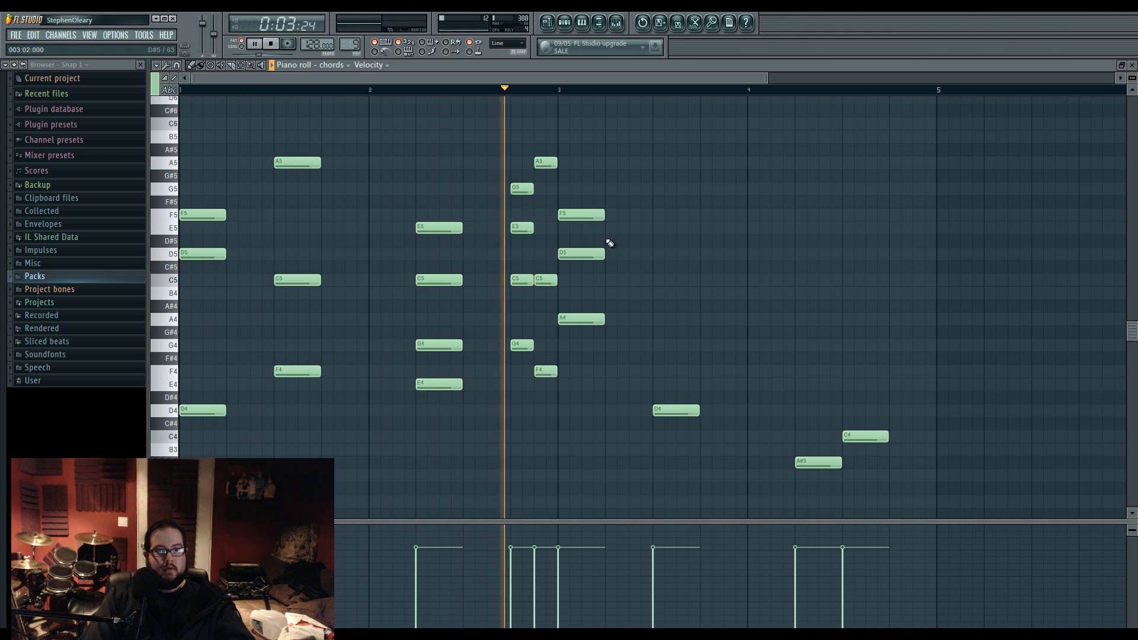
{"action": "key", "text": "space"}
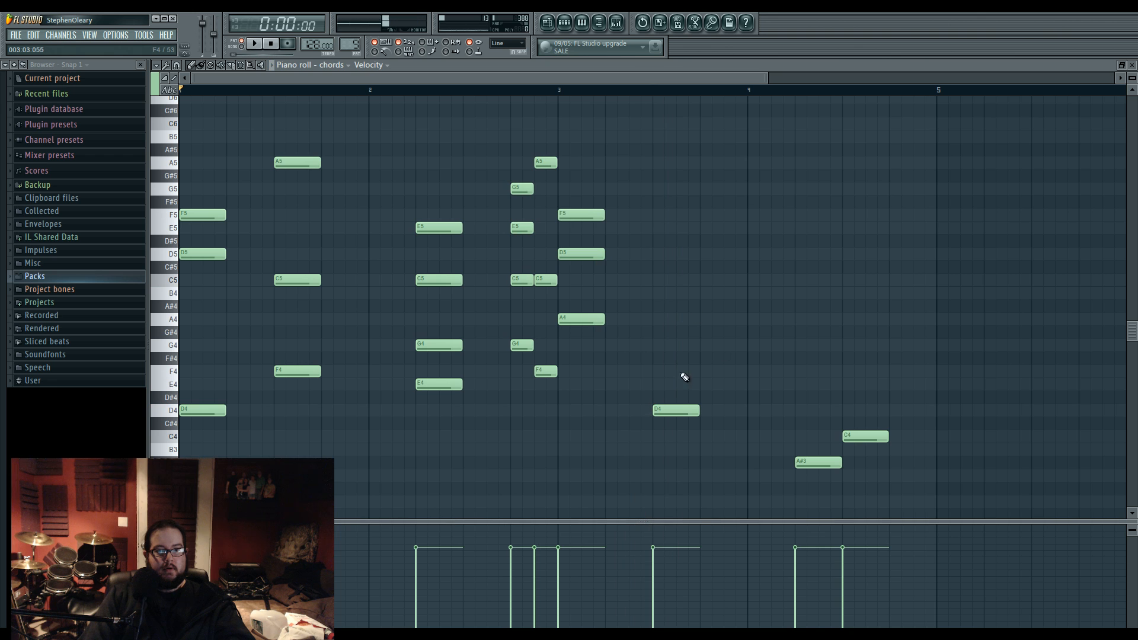
{"action": "left_click", "coordinate": [662, 319]}
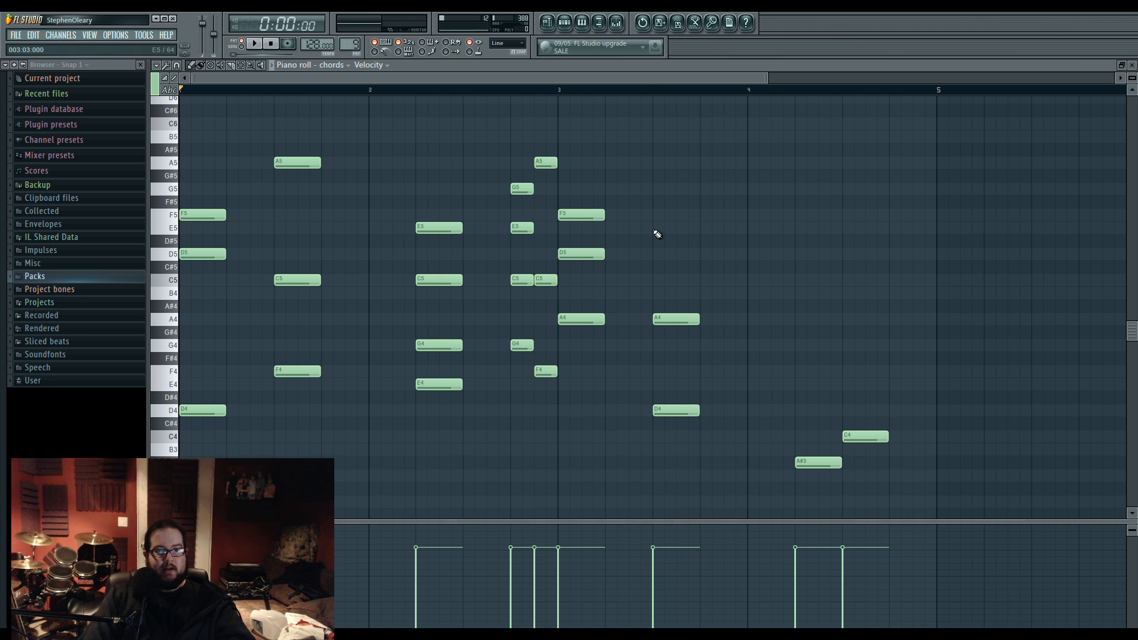
{"action": "left_click", "coordinate": [661, 216]}
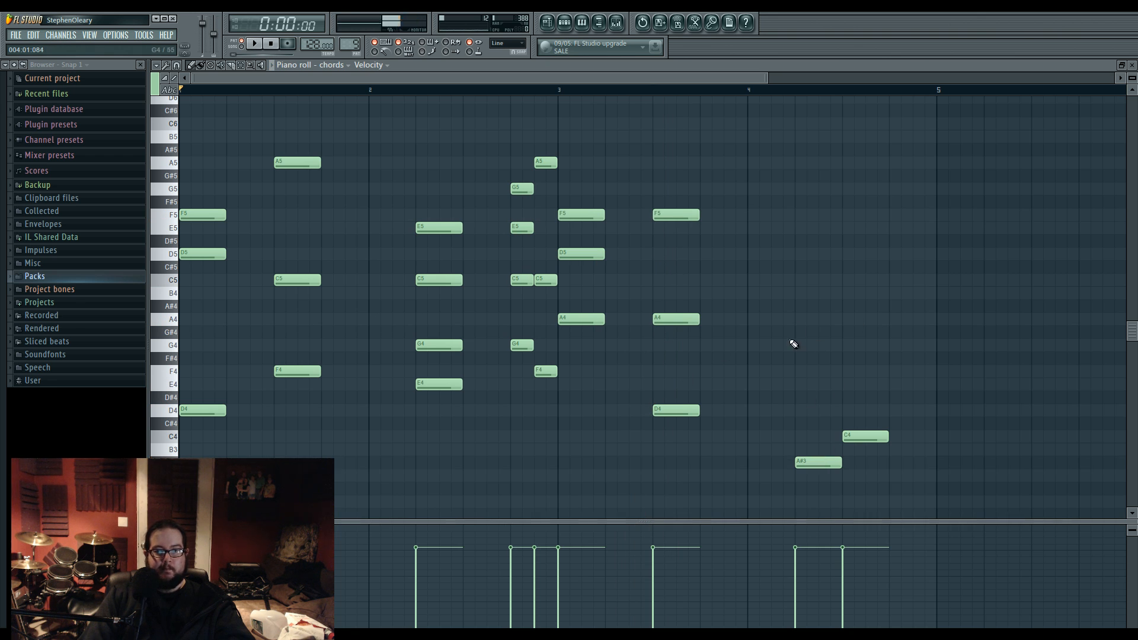
Step: Stack one-beat A#4, D5 and F5 notes above the A#3 on bar 4 beat 2 and play the pattern
{"action": "left_click", "coordinate": [798, 308]}
{"action": "left_click", "coordinate": [798, 255]}
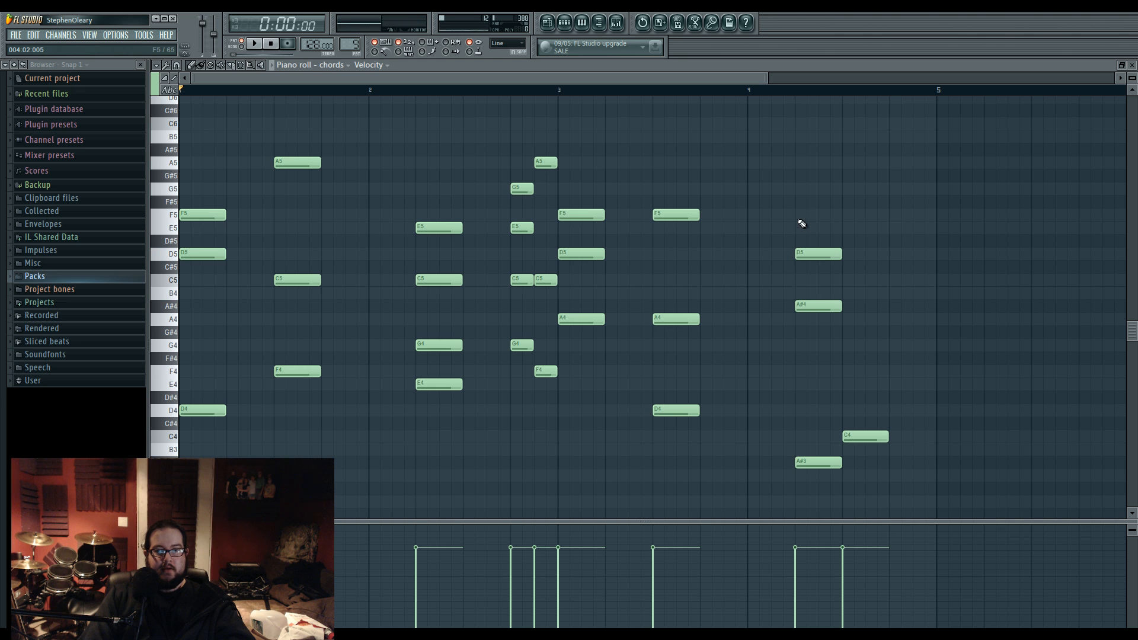
{"action": "mouse_move", "coordinate": [800, 199]}
{"action": "left_mouse_down"}
{"action": "mouse_move", "coordinate": [803, 148]}
{"action": "mouse_move", "coordinate": [800, 213]}
{"action": "left_mouse_up"}
{"action": "key", "text": "space"}
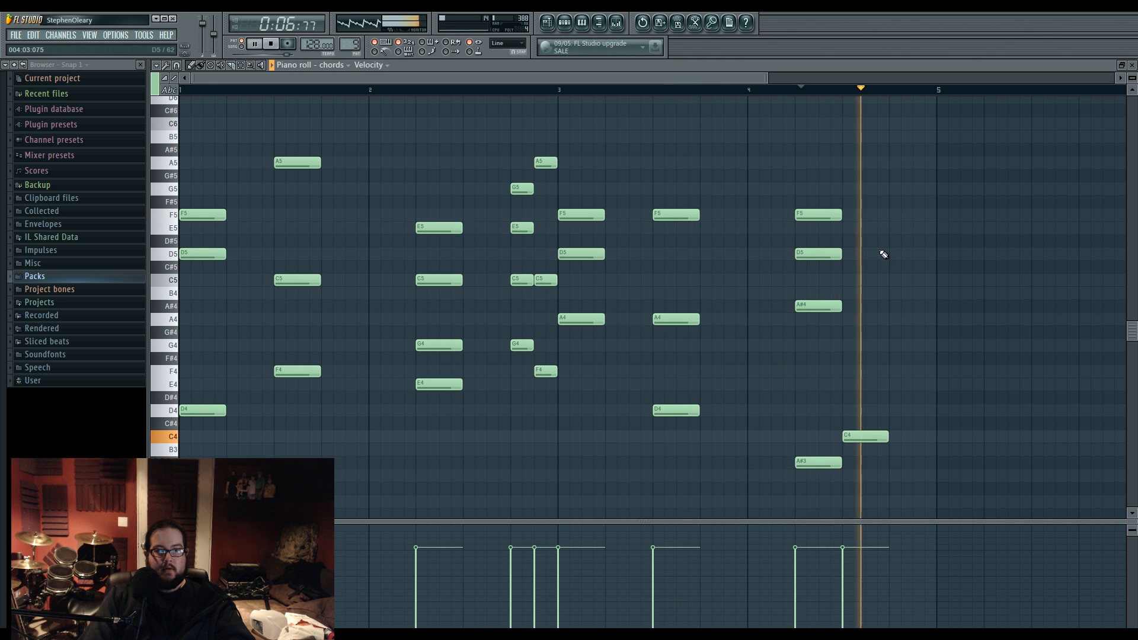
{"action": "key", "text": "space"}
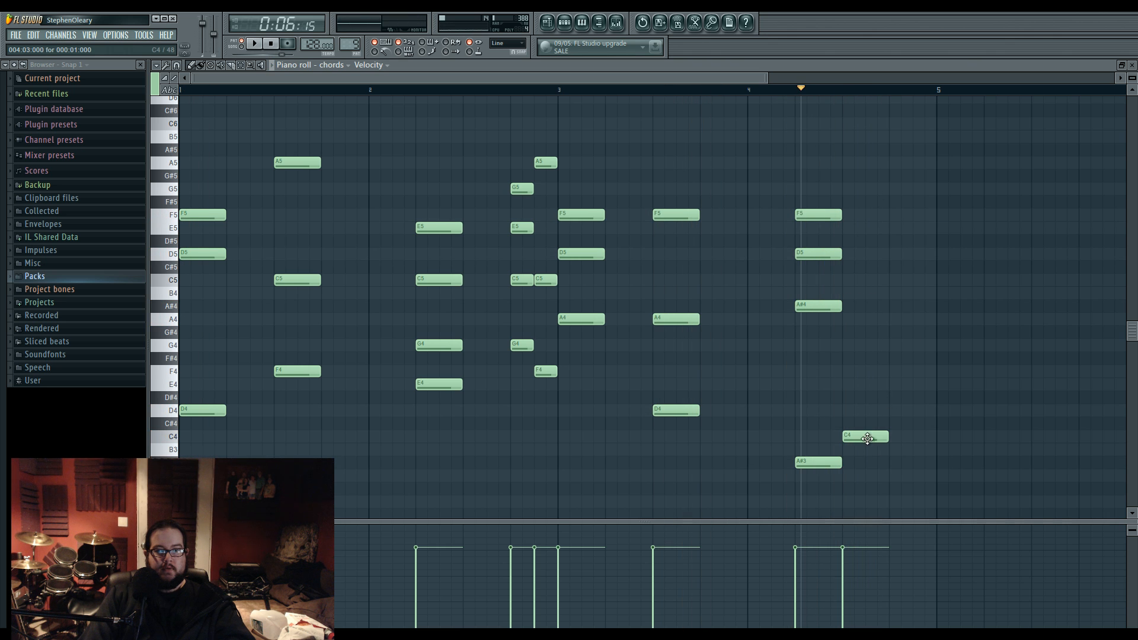
Step: Stack one-beat E4, C5 and G5 notes with the C4 on bar 4 beat 3 and play the pattern
{"action": "left_click", "coordinate": [849, 386]}
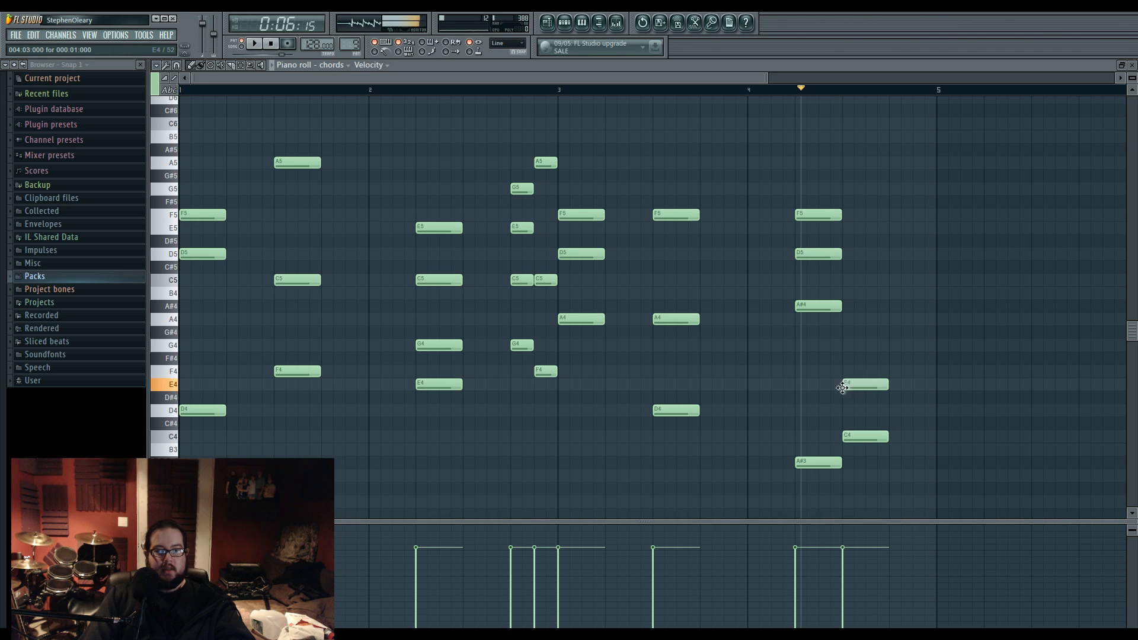
{"action": "left_click", "coordinate": [849, 189]}
{"action": "left_click", "coordinate": [843, 279]}
{"action": "key", "text": "space"}
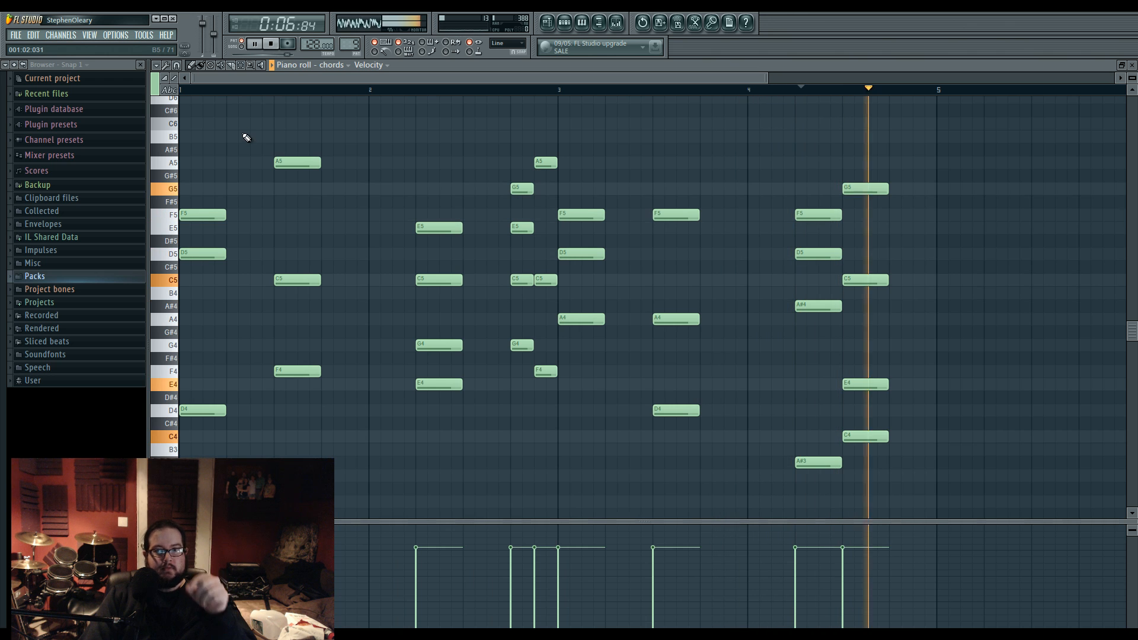
{"action": "key", "text": "space"}
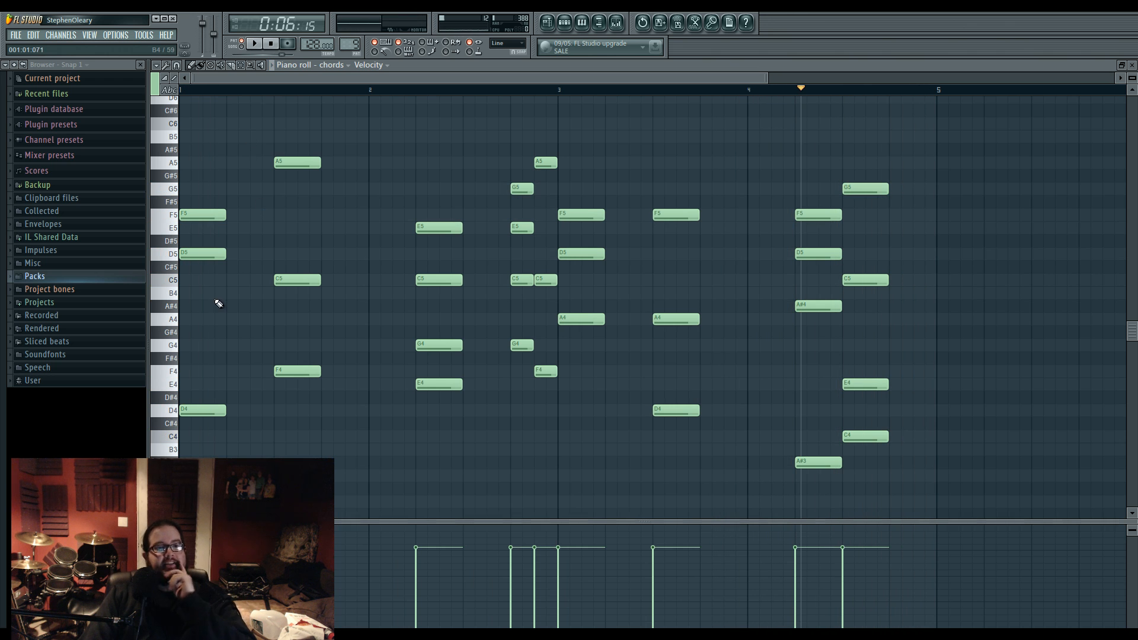
Step: Add a one-beat A4 to the opening chord and merge the two C5 notes on bar 2 beat 4 into one one-beat note
{"action": "left_click", "coordinate": [211, 324]}
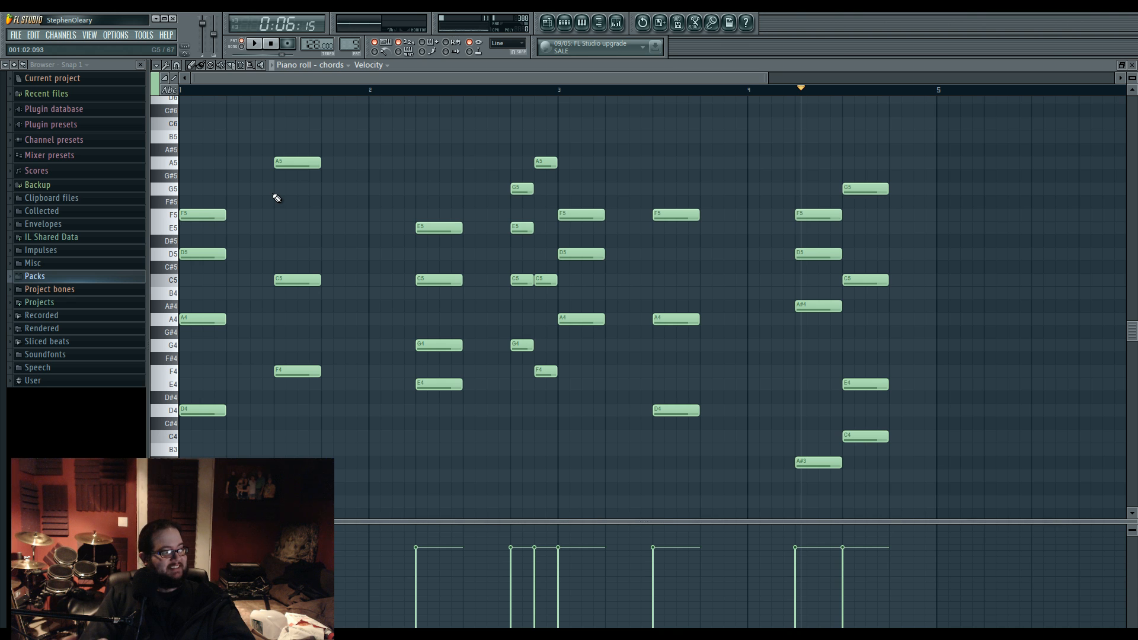
{"action": "key", "text": "space"}
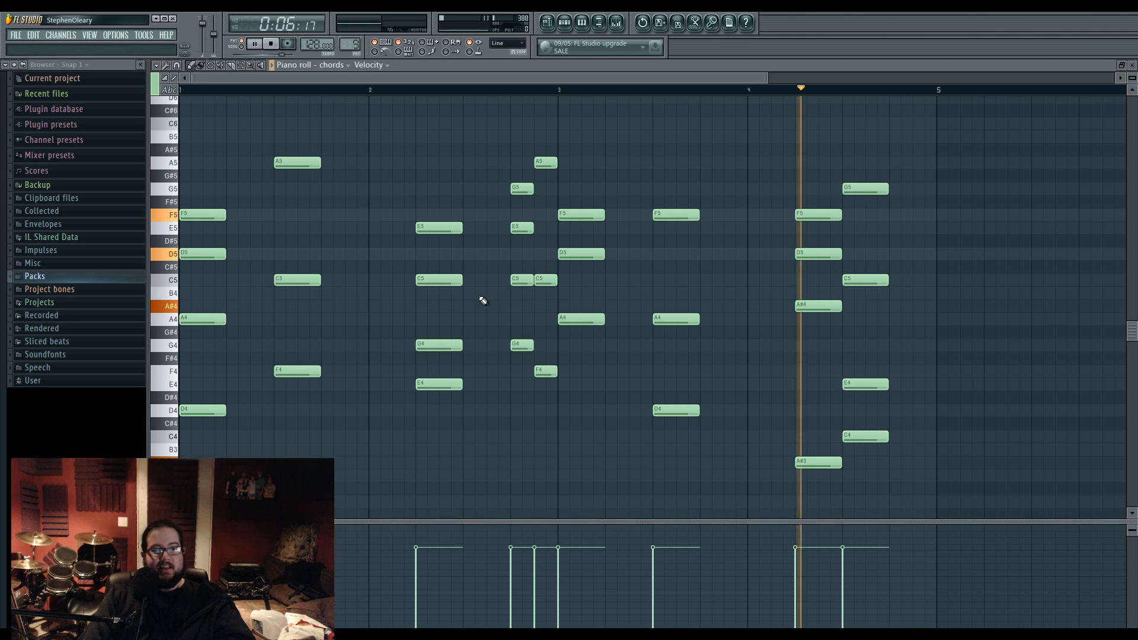
{"action": "right_click", "coordinate": [545, 281]}
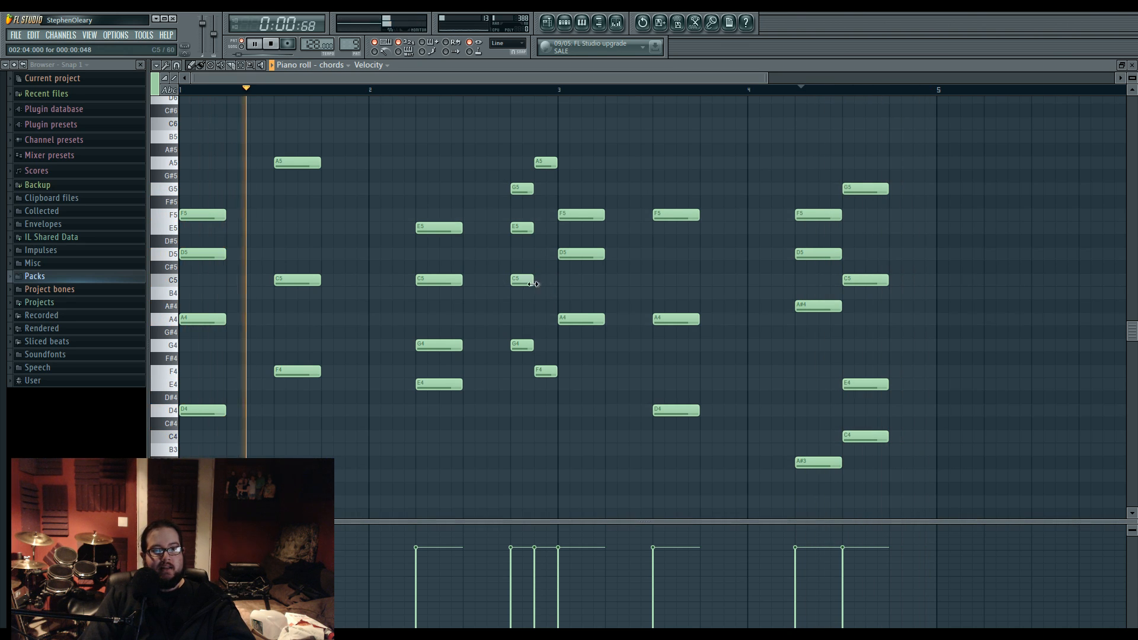
{"action": "left_click_drag", "start_coordinate": [533, 281], "coordinate": [557, 282]}
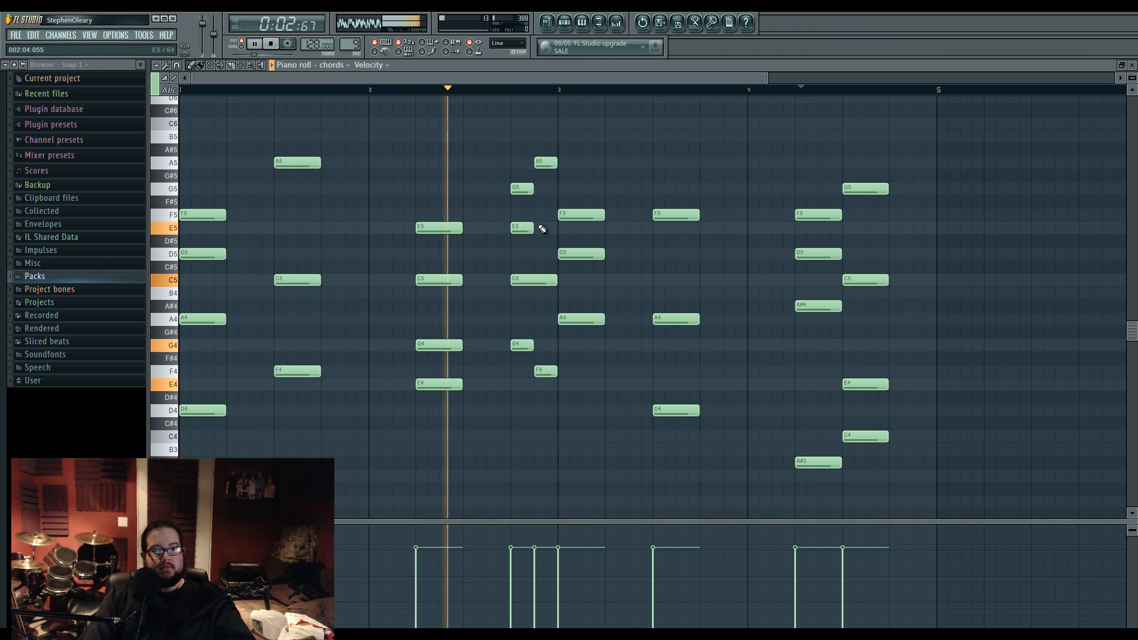
Step: Try a half-beat G5 below the A5 in the second half of bar 2 beat 4
{"action": "left_click", "coordinate": [541, 254]}
{"action": "left_click_drag", "start_coordinate": [543, 256], "coordinate": [542, 185]}
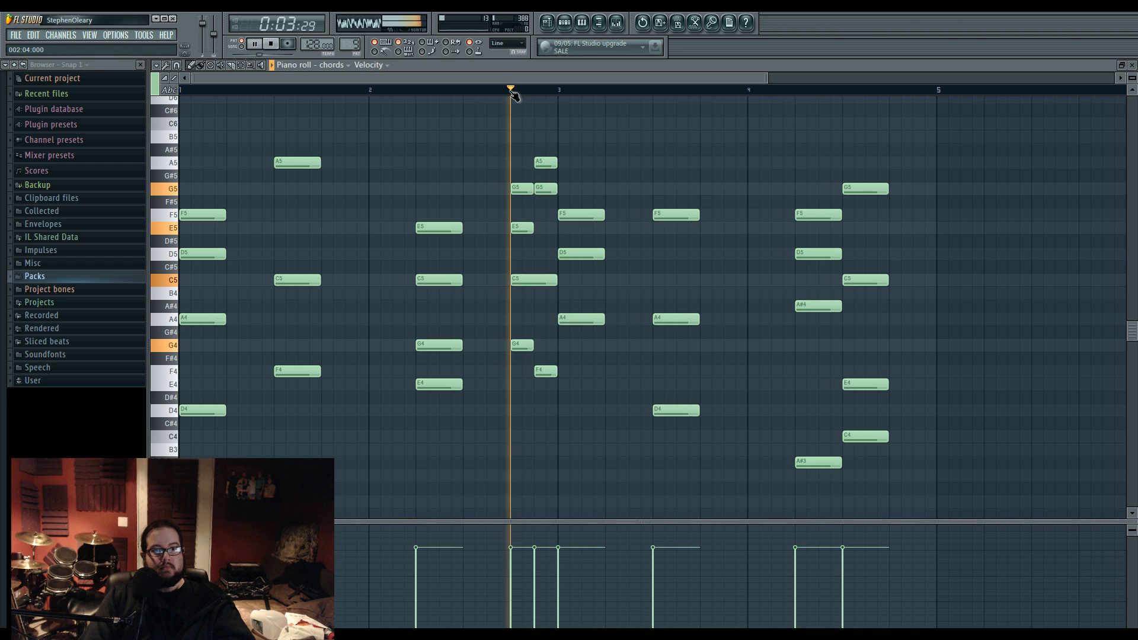
{"action": "right_click", "coordinate": [546, 189]}
Step: Add a half-beat C6 above the A5 in the second half of bar 2 beat 4, comparing playback with and without it
{"action": "key", "text": "space"}
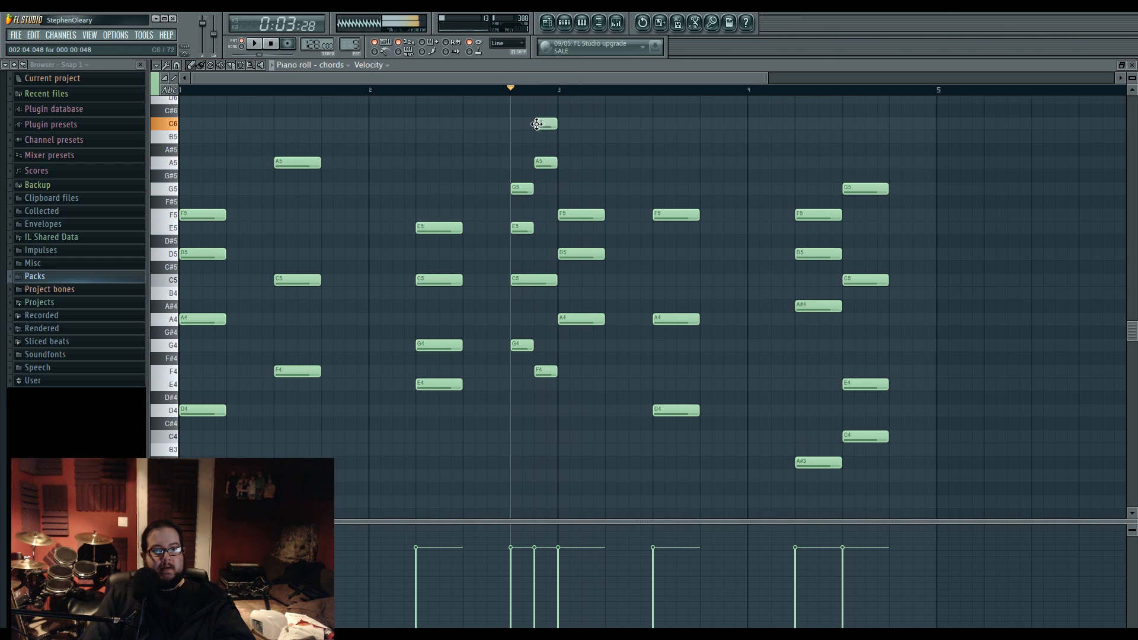
{"action": "key", "text": "space"}
{"action": "key", "text": "space"}
{"action": "right_click", "coordinate": [545, 124]}
{"action": "key", "text": "space"}
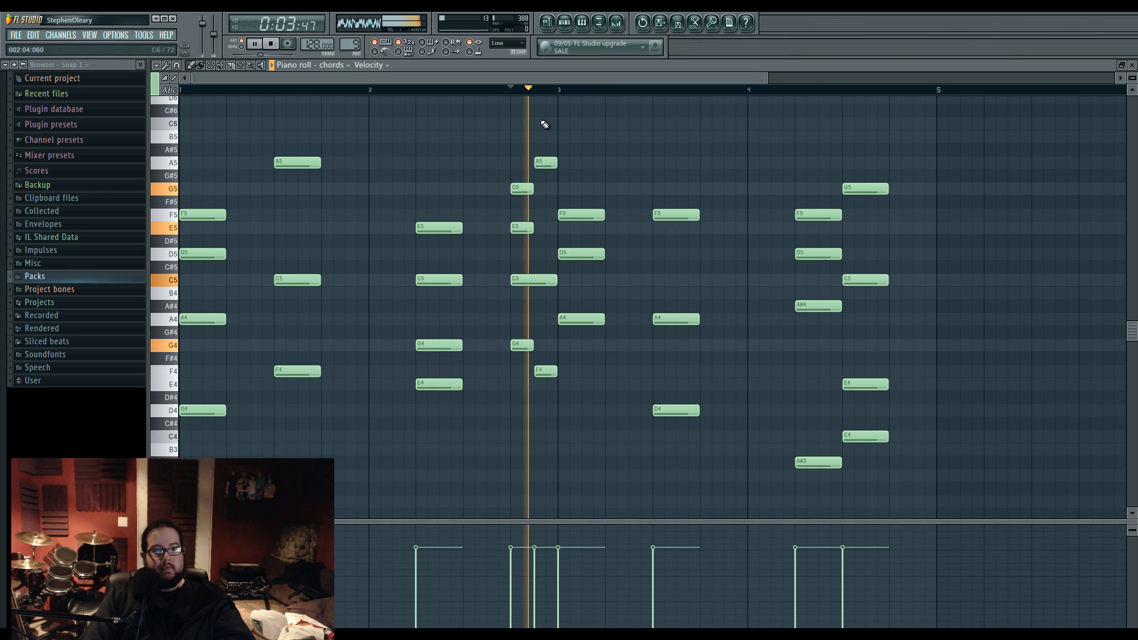
{"action": "left_click", "coordinate": [542, 124]}
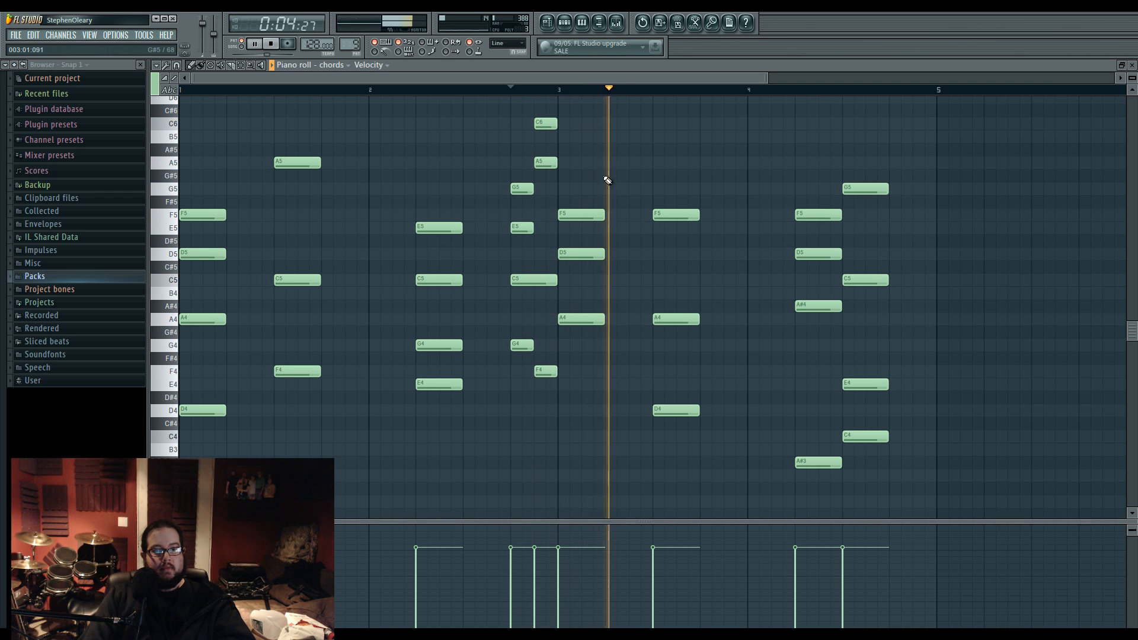
Step: Try a one-beat D4 and a high note above F5 in the chord at the start of bar 3
{"action": "left_click", "coordinate": [562, 410]}
{"action": "left_click", "coordinate": [556, 89]}
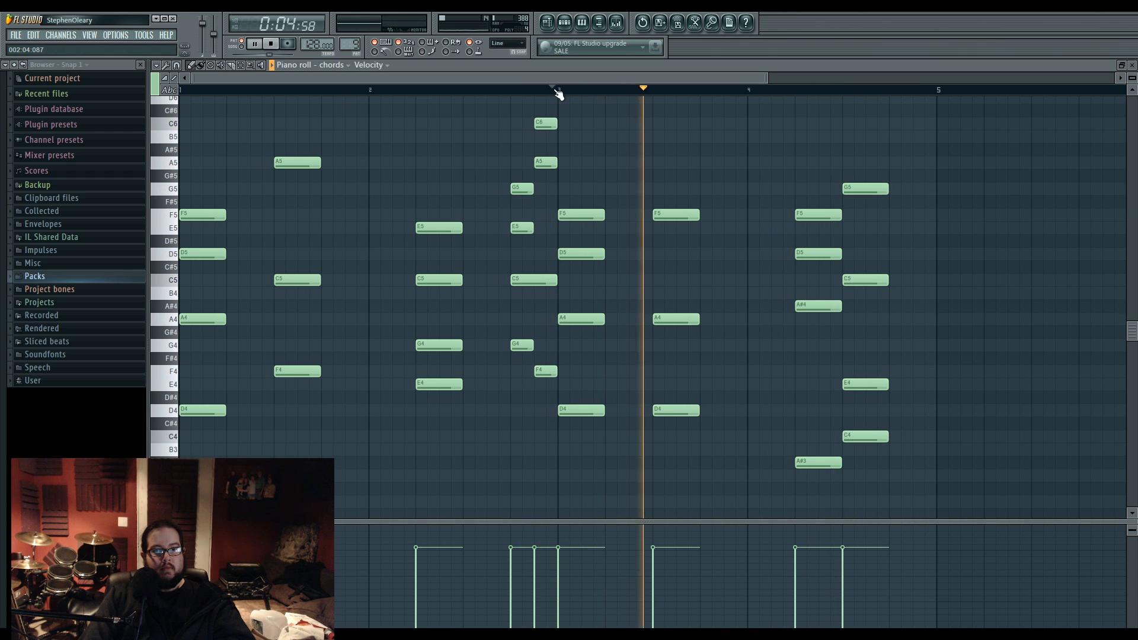
{"action": "right_click", "coordinate": [594, 409]}
{"action": "key", "text": "space"}
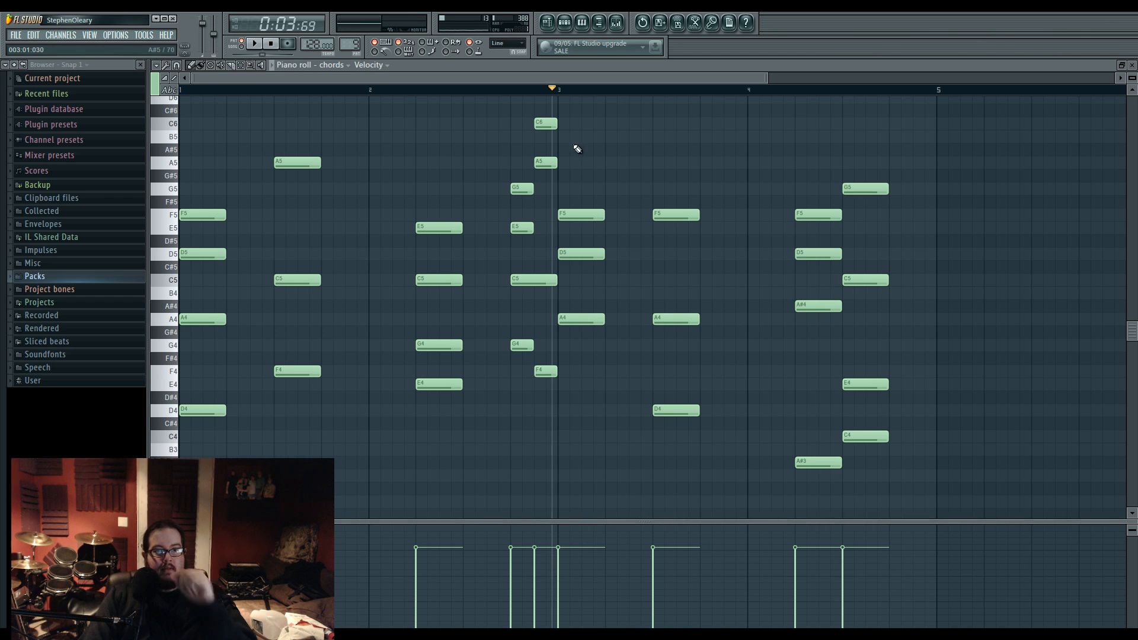
{"action": "left_click_drag", "start_coordinate": [584, 137], "coordinate": [583, 119]}
{"action": "right_click", "coordinate": [583, 121]}
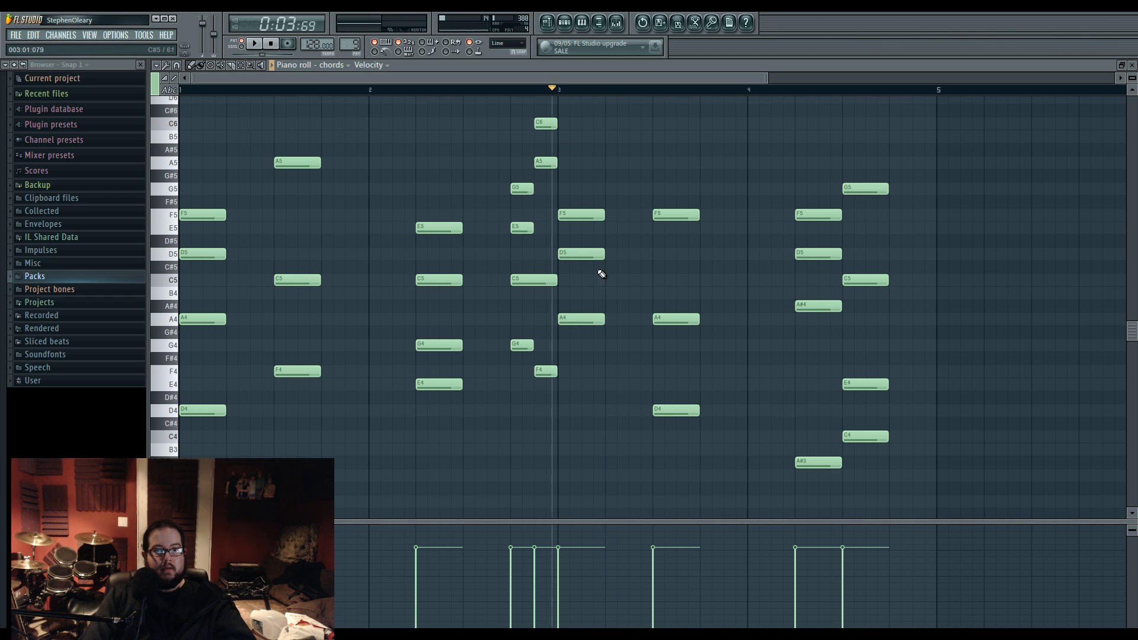
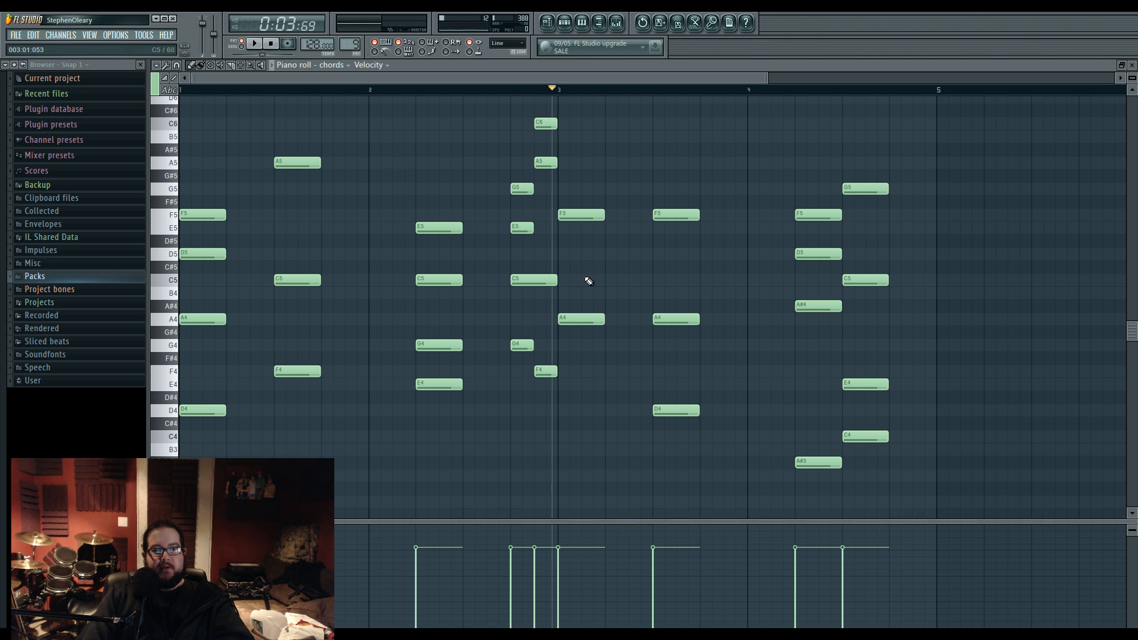
Step: Revoice the chord at the start of bar 3 with one-beat C5, E5 and A5 above the A4, and play it
{"action": "left_click_drag", "start_coordinate": [571, 284], "coordinate": [570, 287]}
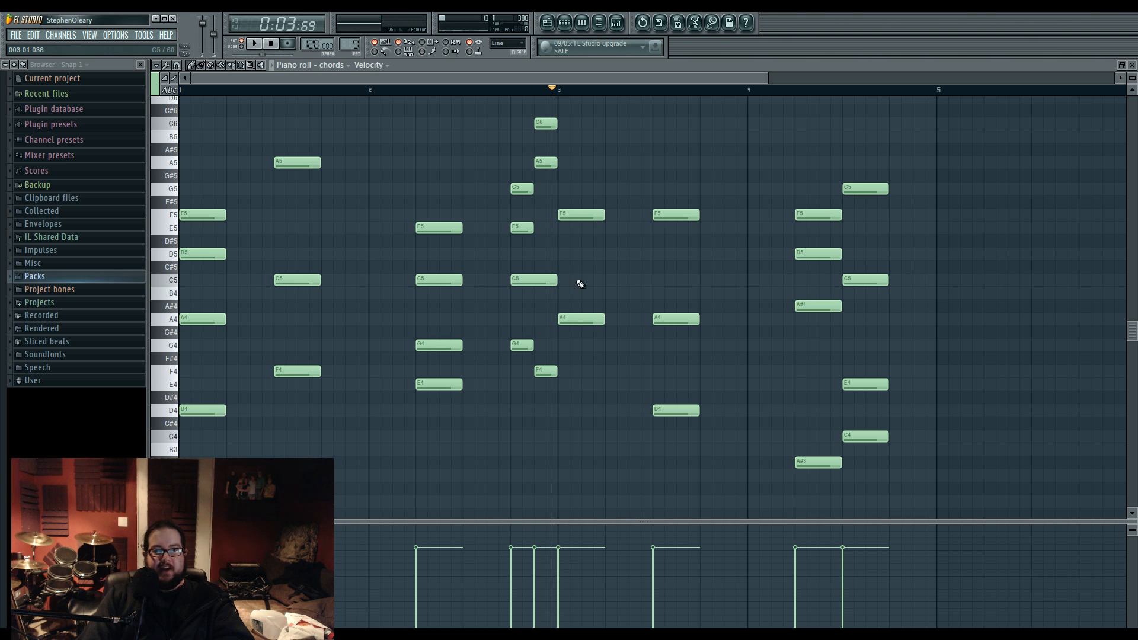
{"action": "left_click", "coordinate": [561, 278]}
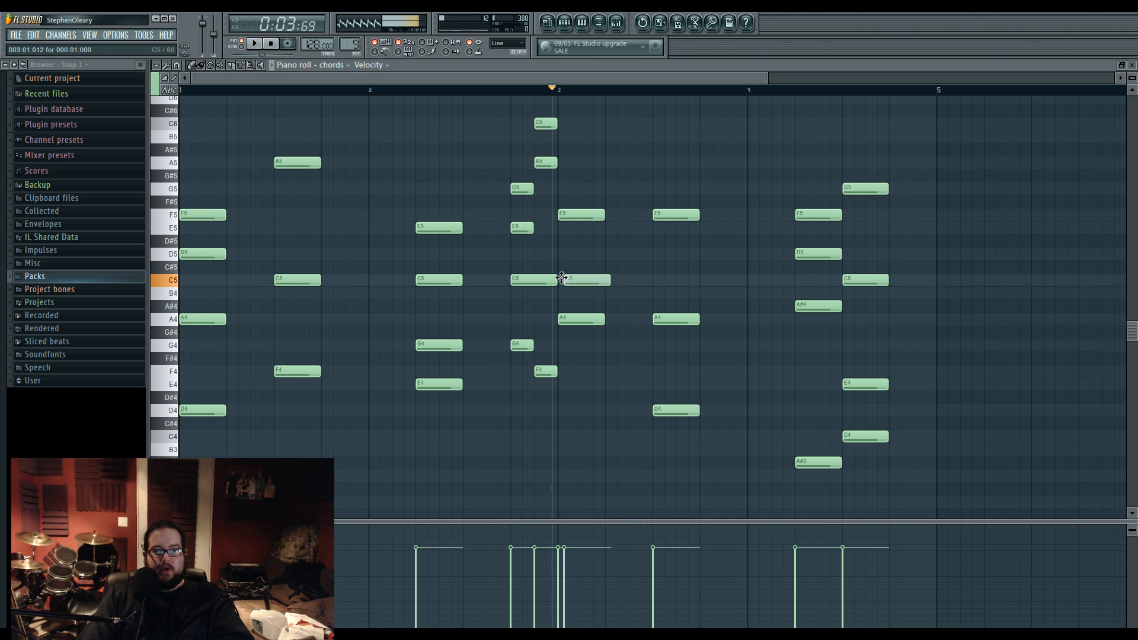
{"action": "left_click", "coordinate": [569, 228]}
{"action": "key", "text": "space"}
{"action": "key", "text": "space"}
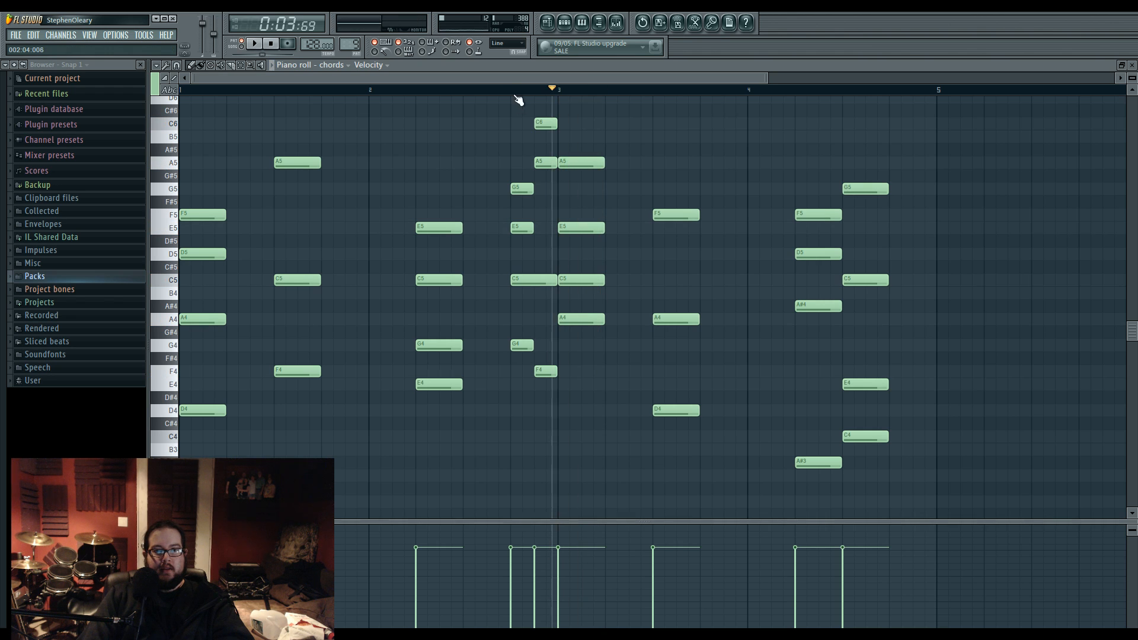
Step: Replace the E5 with F5 in the chord at the start of bar 3, and compare playback from bar 2 beat 4
{"action": "left_click", "coordinate": [512, 92]}
{"action": "key", "text": "space"}
{"action": "key", "text": "space"}
{"action": "key", "text": "space"}
{"action": "mouse_move", "coordinate": [580, 280]}
{"action": "left_mouse_down"}
{"action": "mouse_move", "coordinate": [580, 267]}
{"action": "mouse_move", "coordinate": [579, 282]}
{"action": "left_mouse_up"}
{"action": "key", "text": "space"}
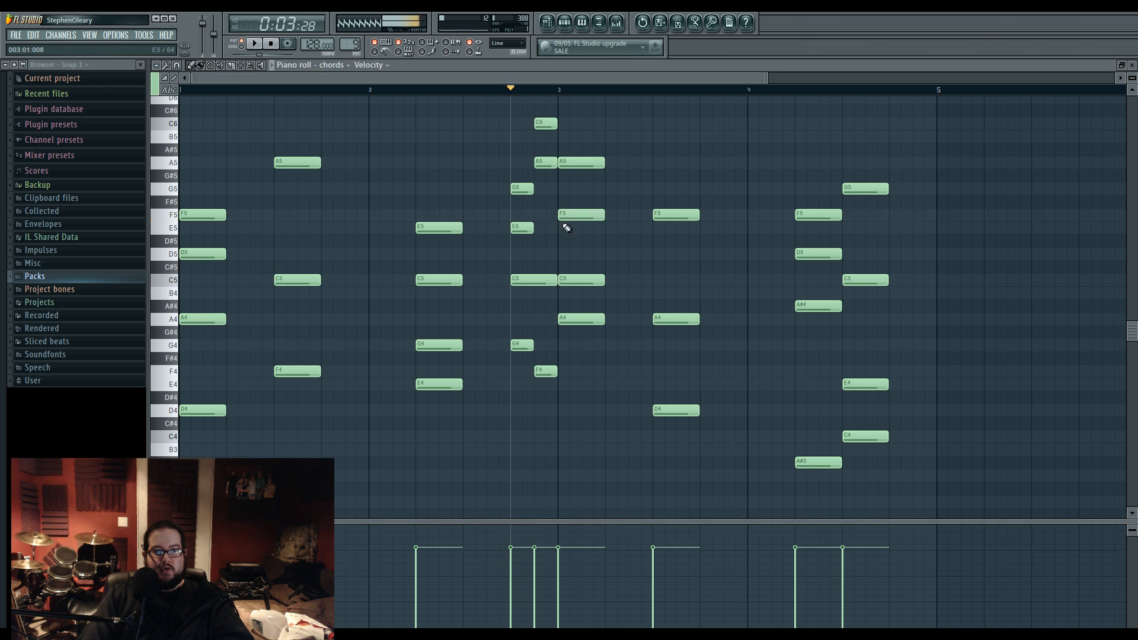
{"action": "key", "text": "space"}
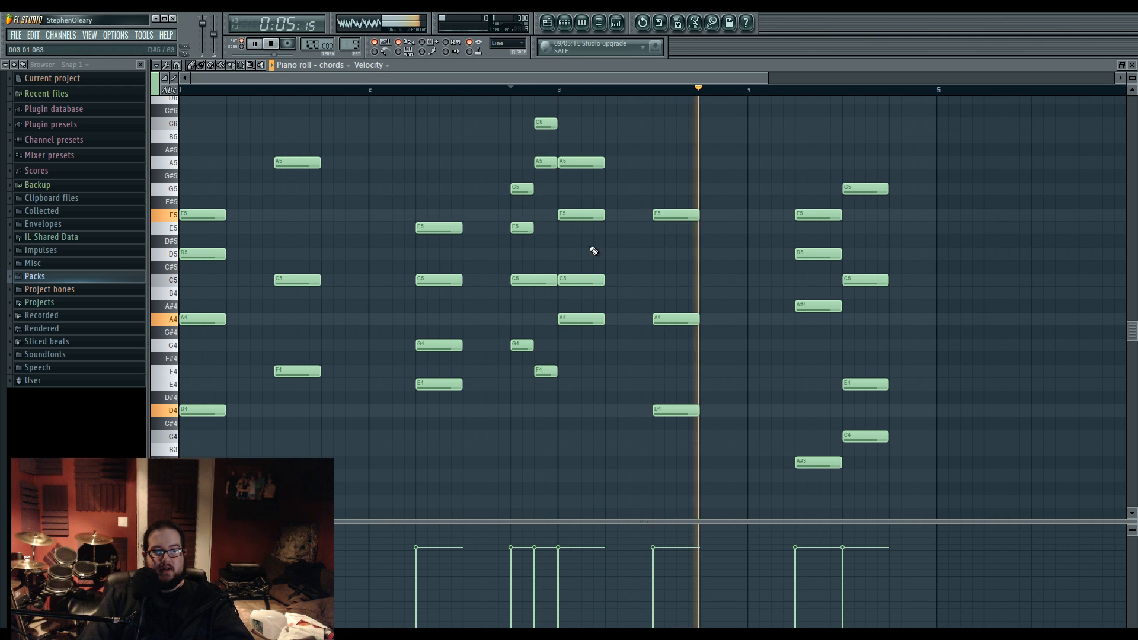
{"action": "key", "text": "space"}
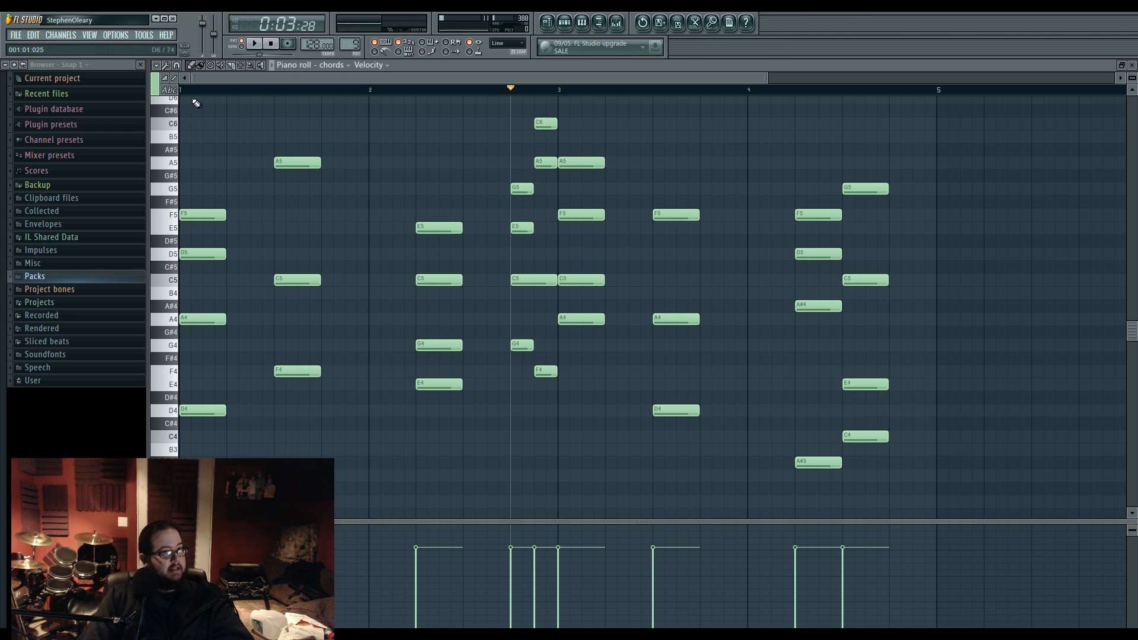
Step: Play the full chords part through from the start with the revised bar 3 chord
{"action": "key", "text": "space"}
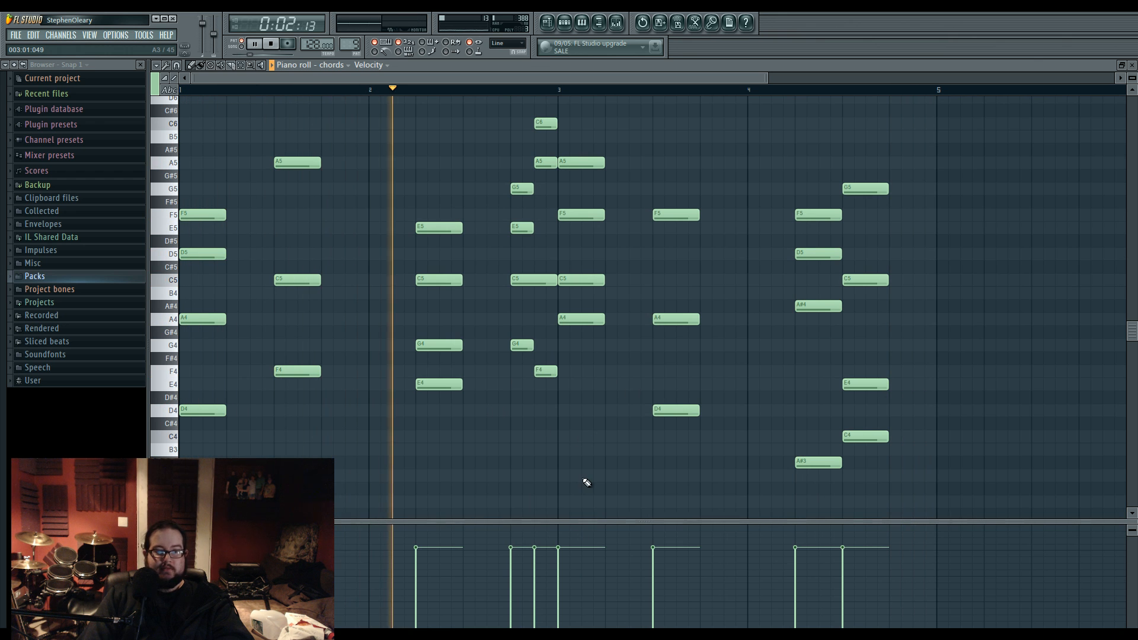
{"action": "scroll", "coordinate": [593, 470], "scroll_direction": "down", "scroll_amount": 1}
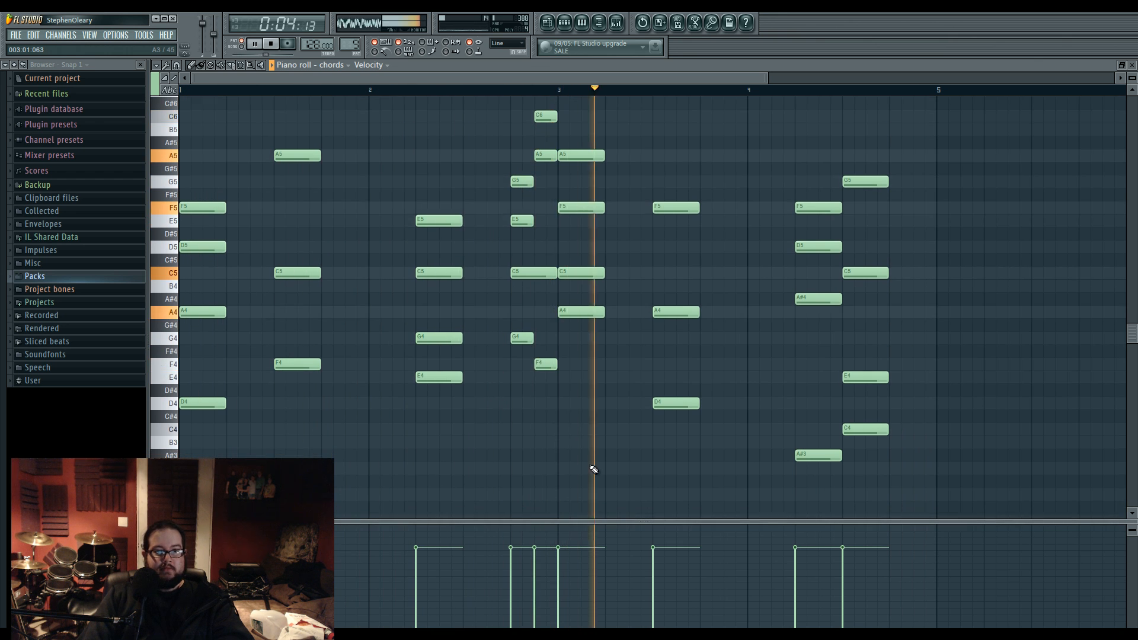
{"action": "key", "text": "space"}
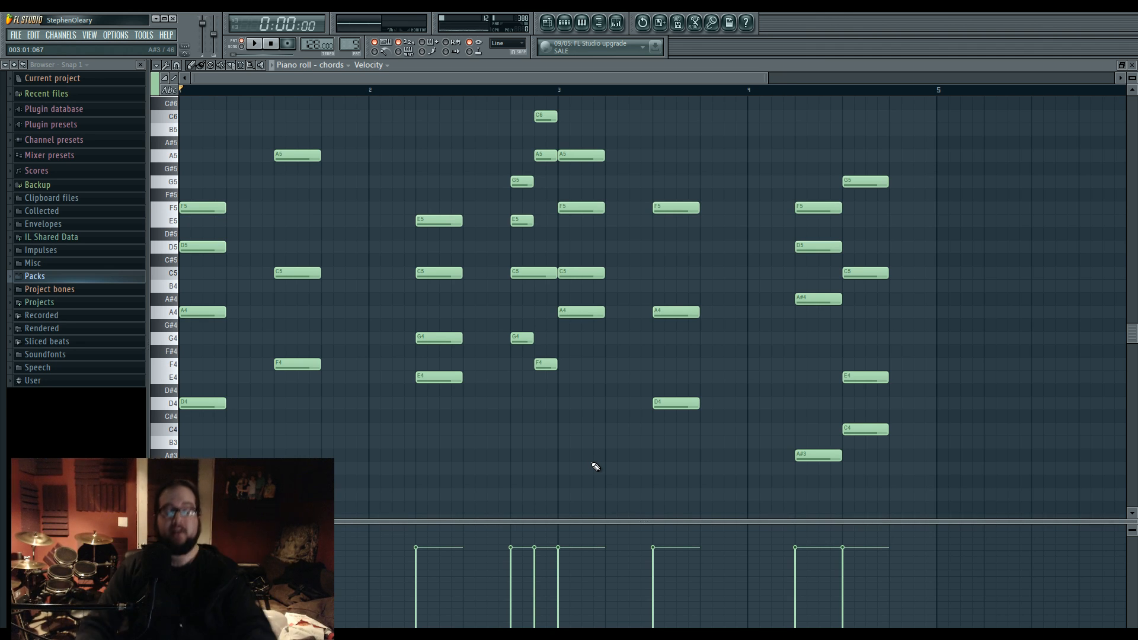
Step: Place Pattern 9, the chords part, on track 2 of the playlist starting at bar 5
{"action": "left_click", "coordinate": [551, 24]}
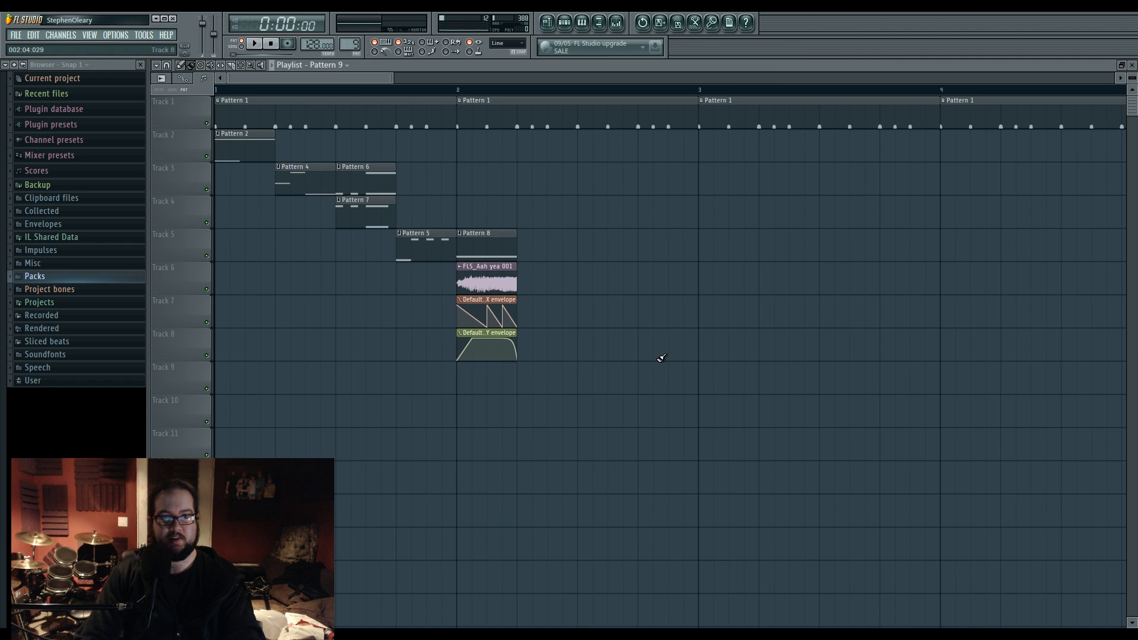
{"action": "scroll", "coordinate": [661, 358], "scroll_direction": "down", "scroll_amount": 3}
{"action": "left_click", "coordinate": [815, 168]}
{"action": "left_click_drag", "start_coordinate": [762, 251], "coordinate": [730, 252]}
{"action": "scroll", "coordinate": [717, 261], "scroll_direction": "down", "scroll_amount": 2}
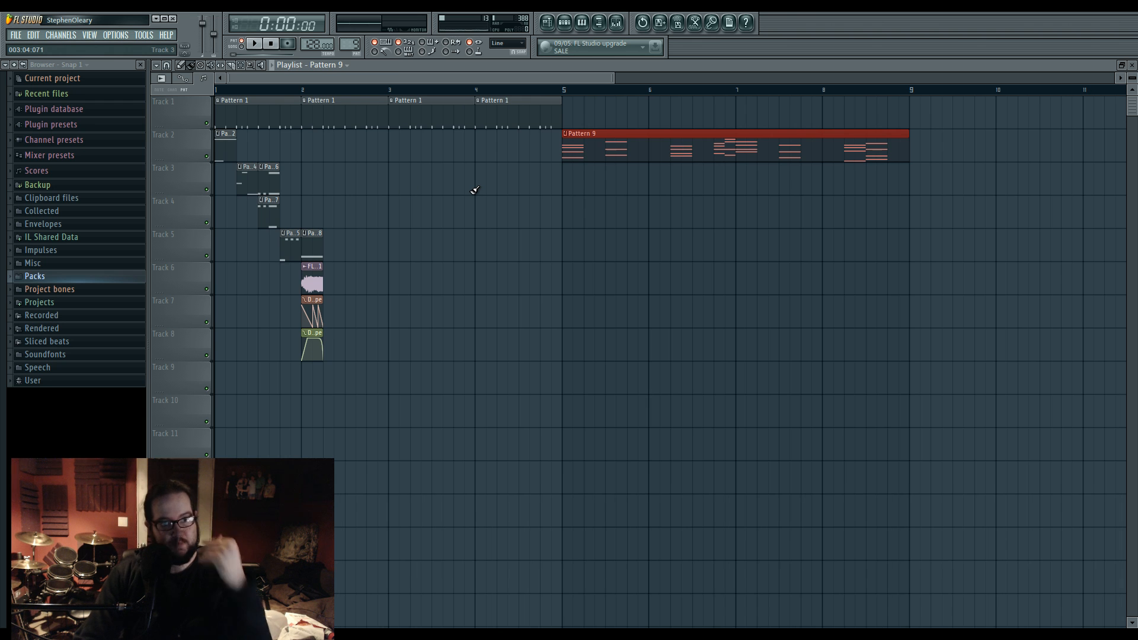
Step: Play the song at bar 1 beat 4 and check which channel the Pattern 5 clip on track 5 uses
{"action": "left_click", "coordinate": [288, 93]}
{"action": "key", "text": "space"}
{"action": "key", "text": "space"}
{"action": "double_click", "coordinate": [283, 251]}
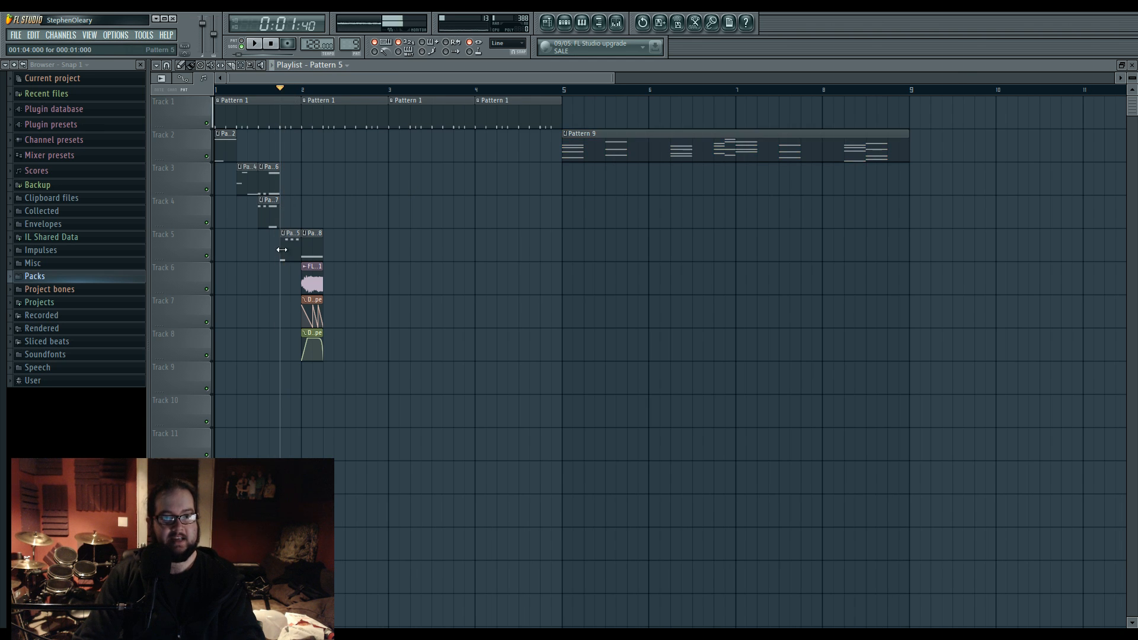
{"action": "left_click", "coordinate": [549, 24]}
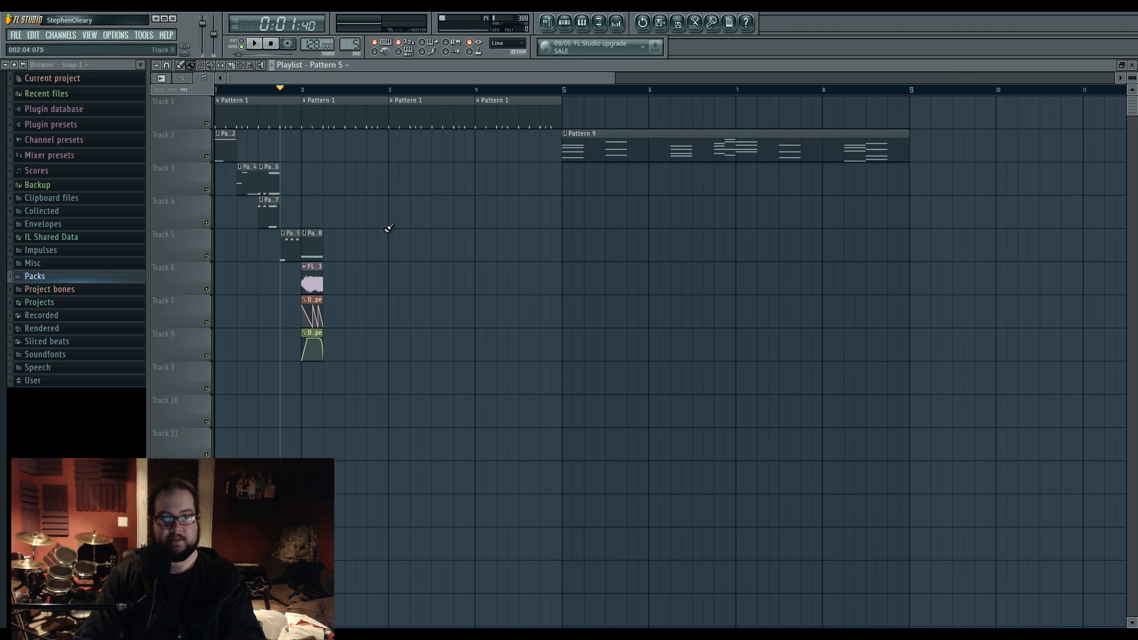
{"action": "left_click", "coordinate": [565, 25]}
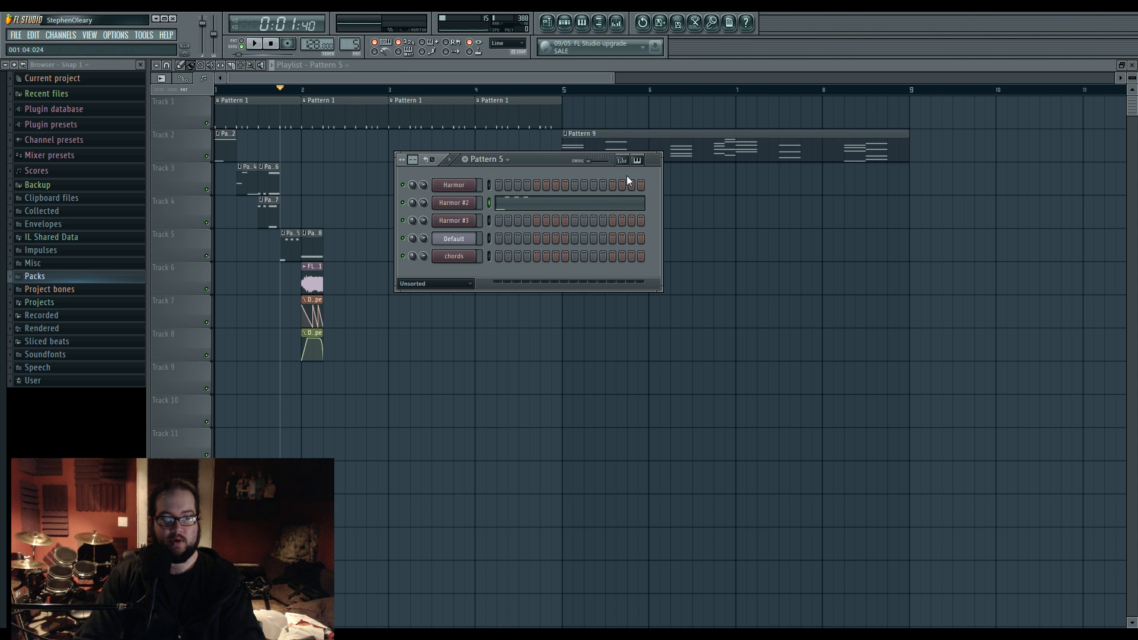
Step: Copy the lowest notes of the Pattern 9 chords into the Harmor #2 channel of the same pattern
{"action": "key", "text": "F7"}
{"action": "left_click", "coordinate": [567, 24]}
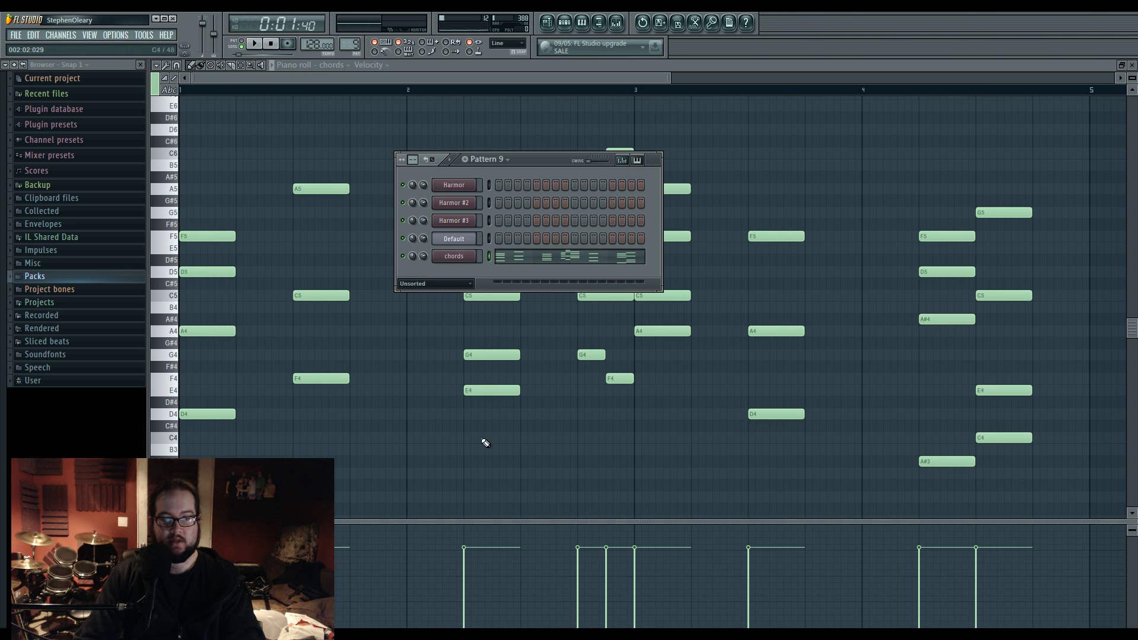
{"action": "key", "text": "F6"}
{"action": "left_click_drag", "start_coordinate": [186, 386], "coordinate": [1034, 508]}
{"action": "left_click_drag", "start_coordinate": [191, 307], "coordinate": [980, 426]}
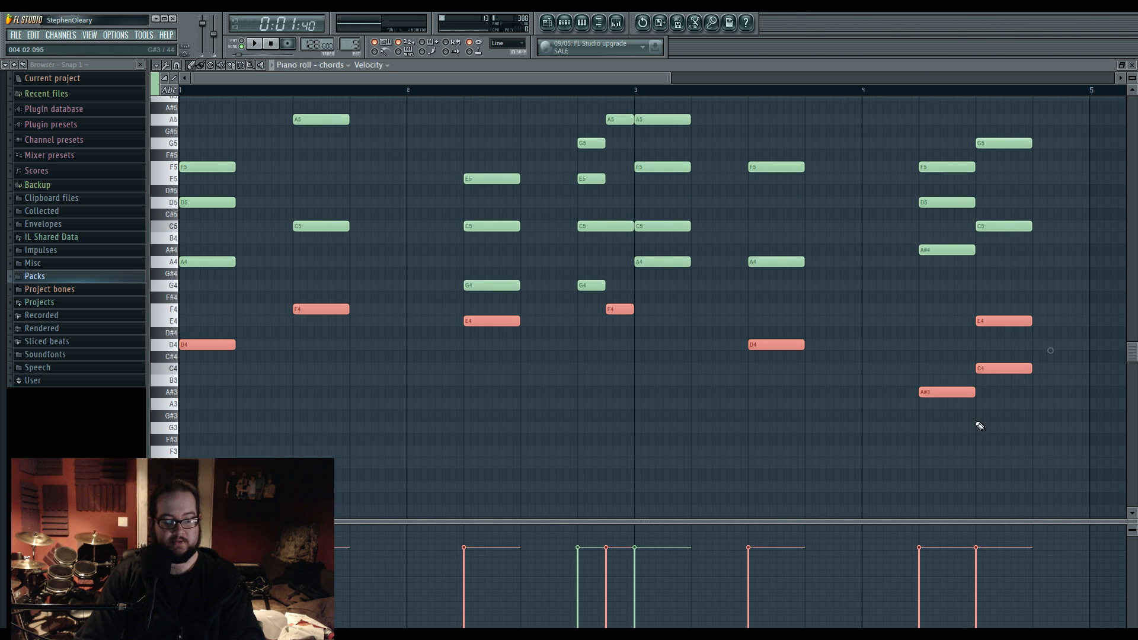
{"action": "left_click", "coordinate": [566, 24]}
{"action": "right_click", "coordinate": [474, 211]}
{"action": "left_click", "coordinate": [467, 267]}
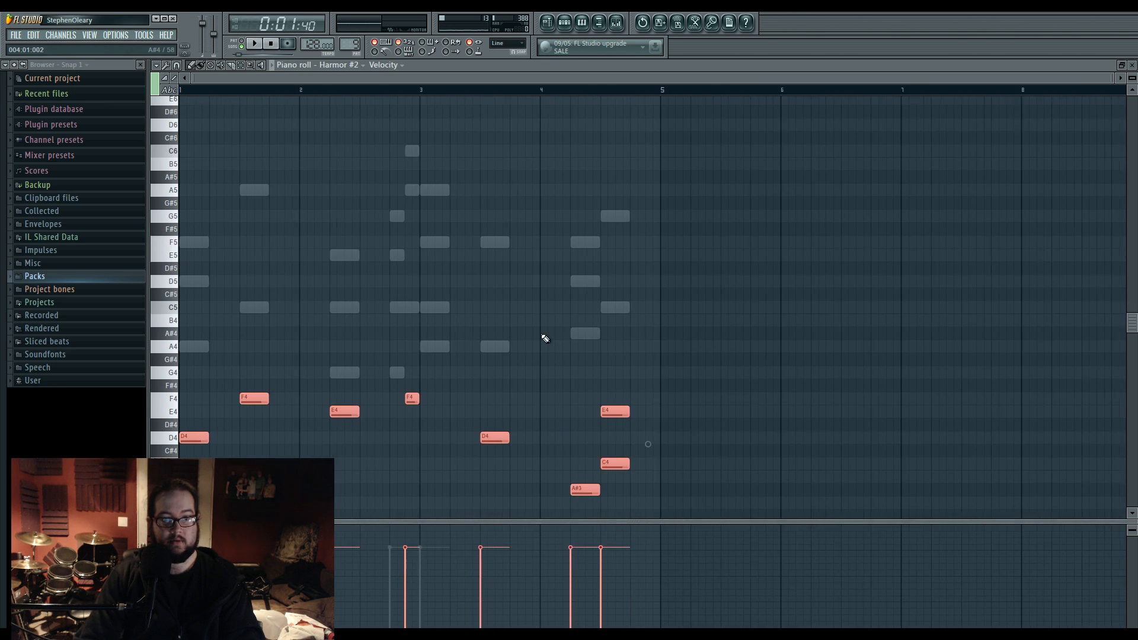
Step: Delete the E4 above the C4 at bar 4 beat 3 in the Harmor #2 part, and play the pattern
{"action": "scroll", "coordinate": [517, 359], "scroll_direction": "up", "scroll_amount": 3}
{"action": "scroll", "coordinate": [551, 371], "scroll_direction": "down", "scroll_amount": 3}
{"action": "right_click", "coordinate": [616, 414]}
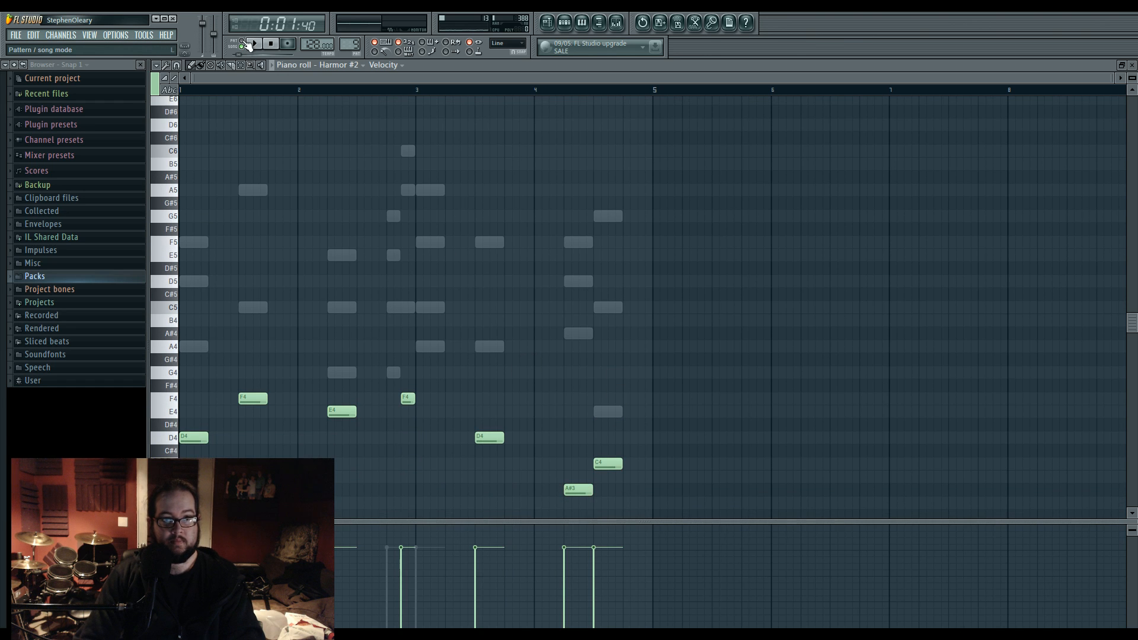
{"action": "scroll", "coordinate": [302, 314], "scroll_direction": "down", "scroll_amount": 2}
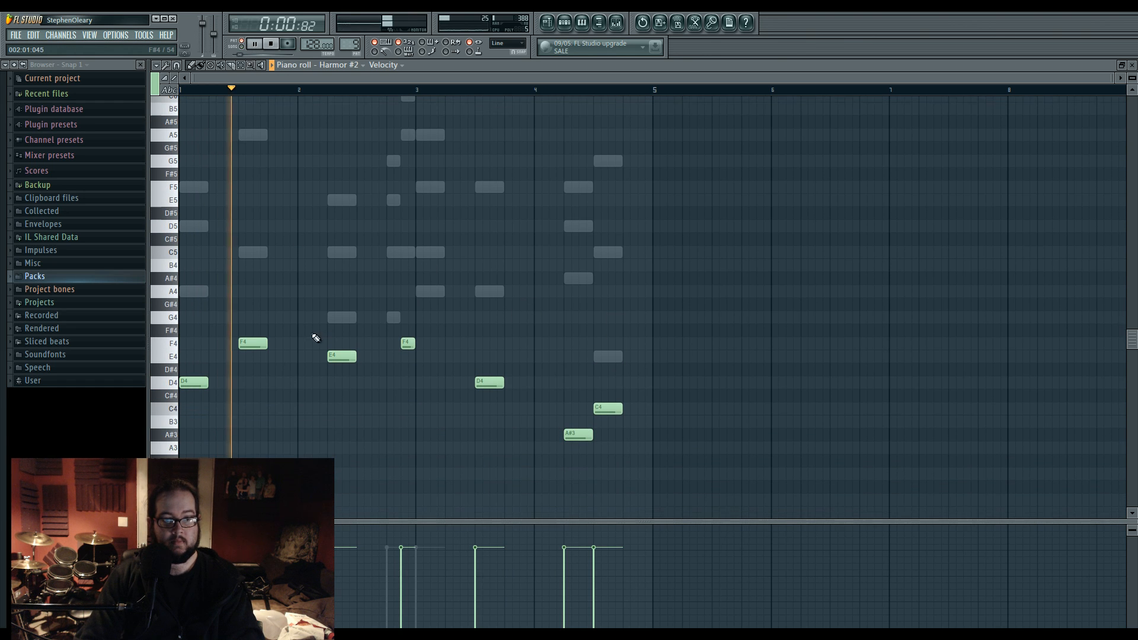
{"action": "scroll", "coordinate": [355, 300], "scroll_direction": "up", "scroll_amount": 4}
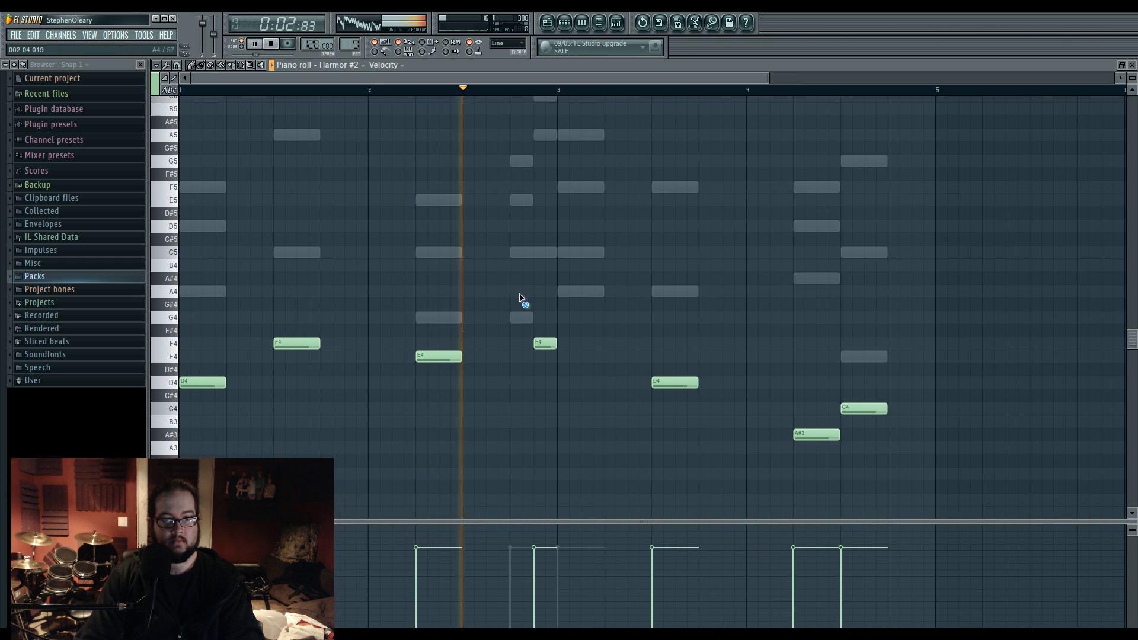
{"action": "key", "text": "space"}
Step: Redraw the one-beat E4 at bar 2 beat 2 and add a half-beat G4 at bar 2 beat 4 in the Harmor #2 part
{"action": "left_click_drag", "start_coordinate": [439, 356], "coordinate": [495, 347]}
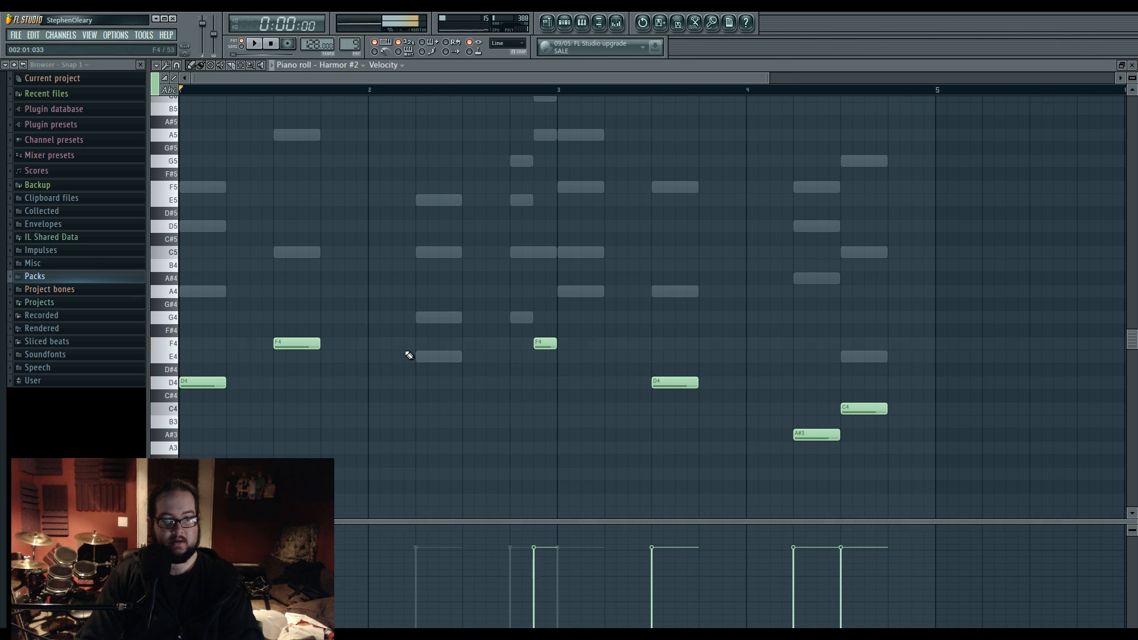
{"action": "left_click", "coordinate": [425, 357]}
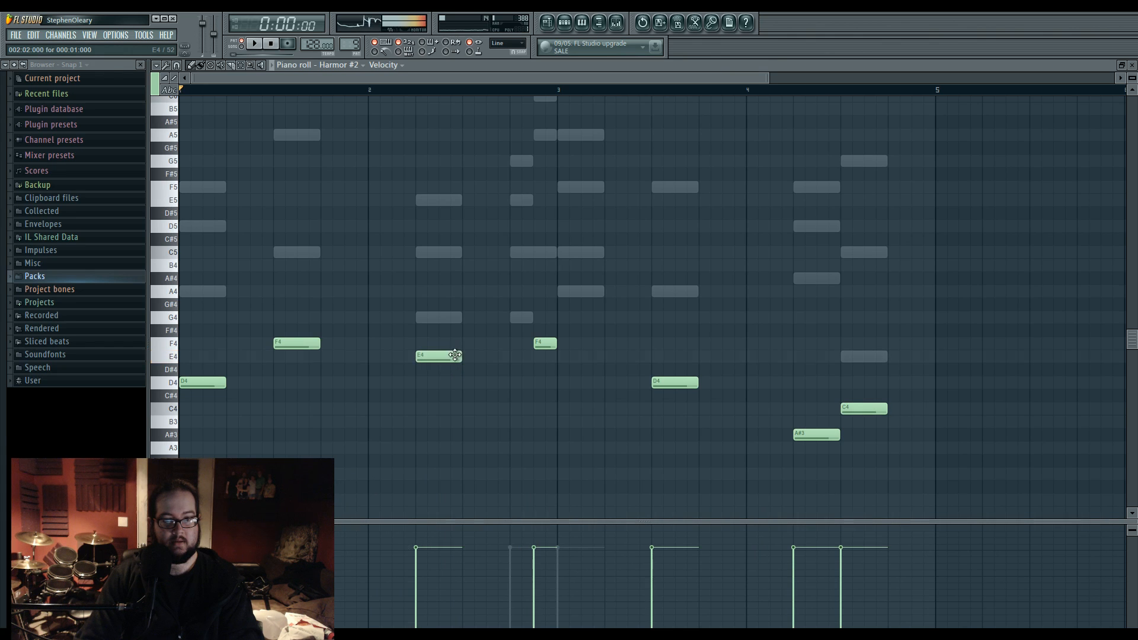
{"action": "left_click", "coordinate": [543, 320]}
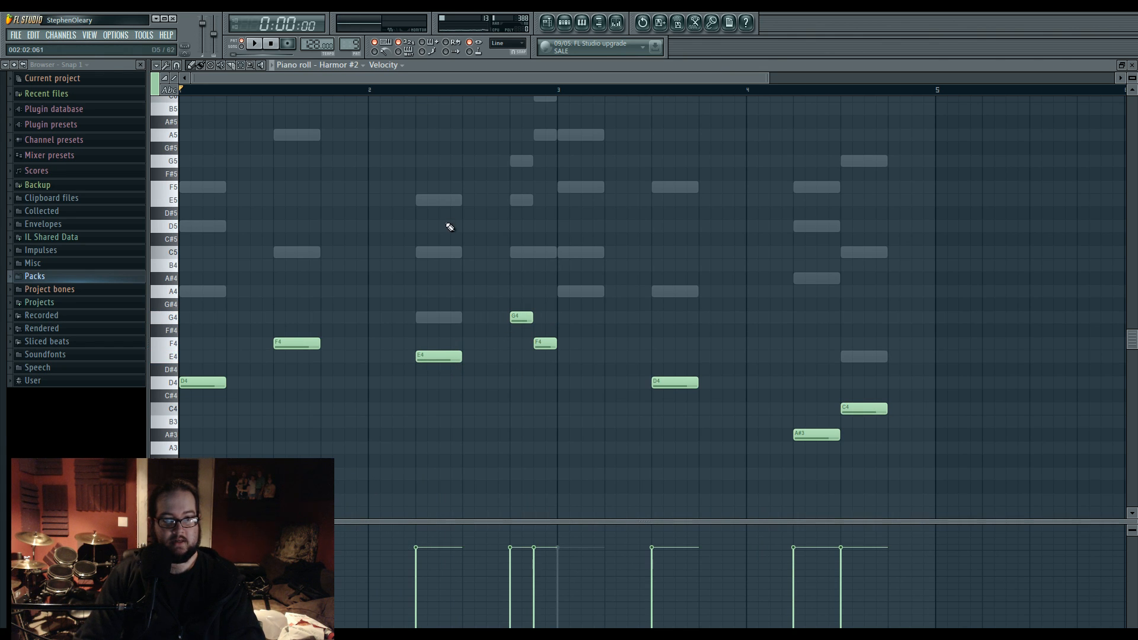
Step: Try a one-beat C4 and a G4 in place of the E4 at bar 2 beat 2, playing each from that beat
{"action": "left_click", "coordinate": [419, 94]}
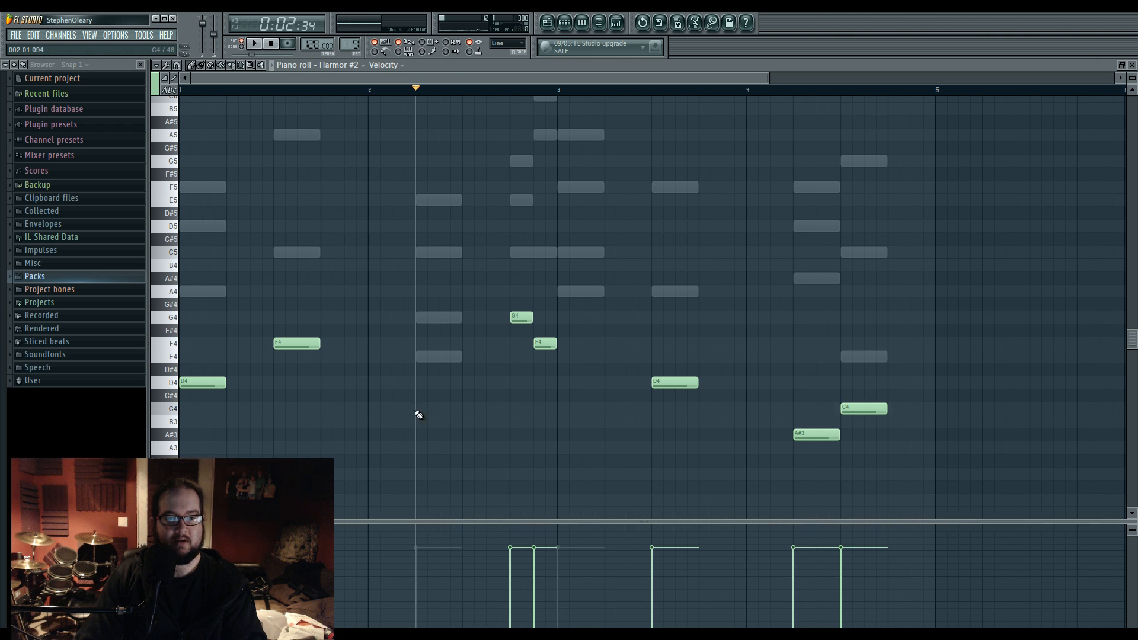
{"action": "key", "text": "space"}
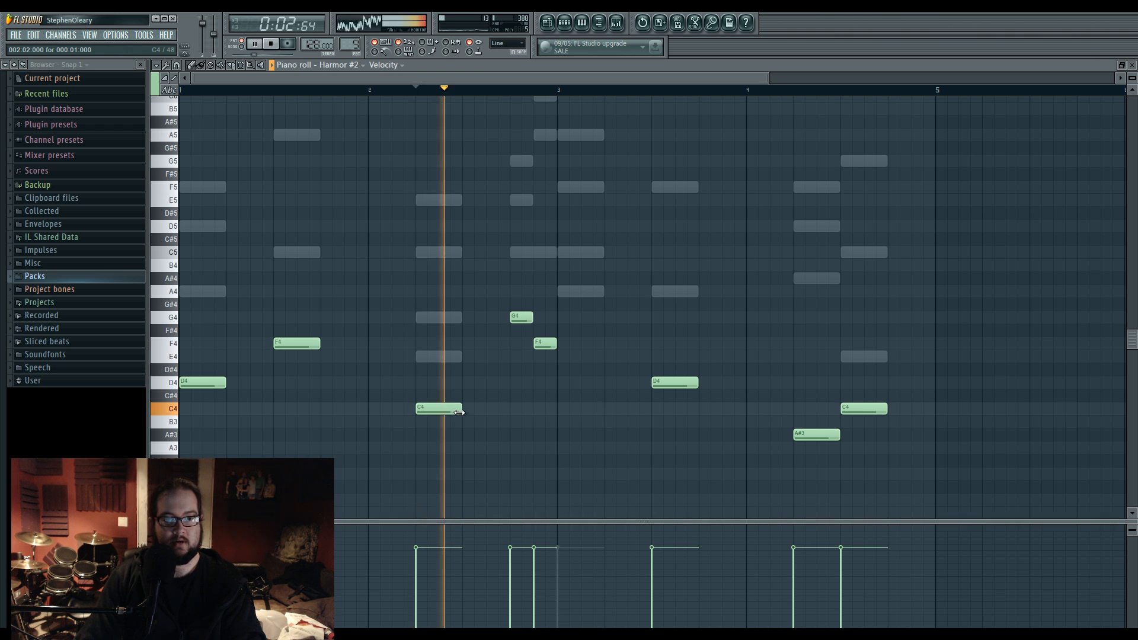
{"action": "key", "text": "space"}
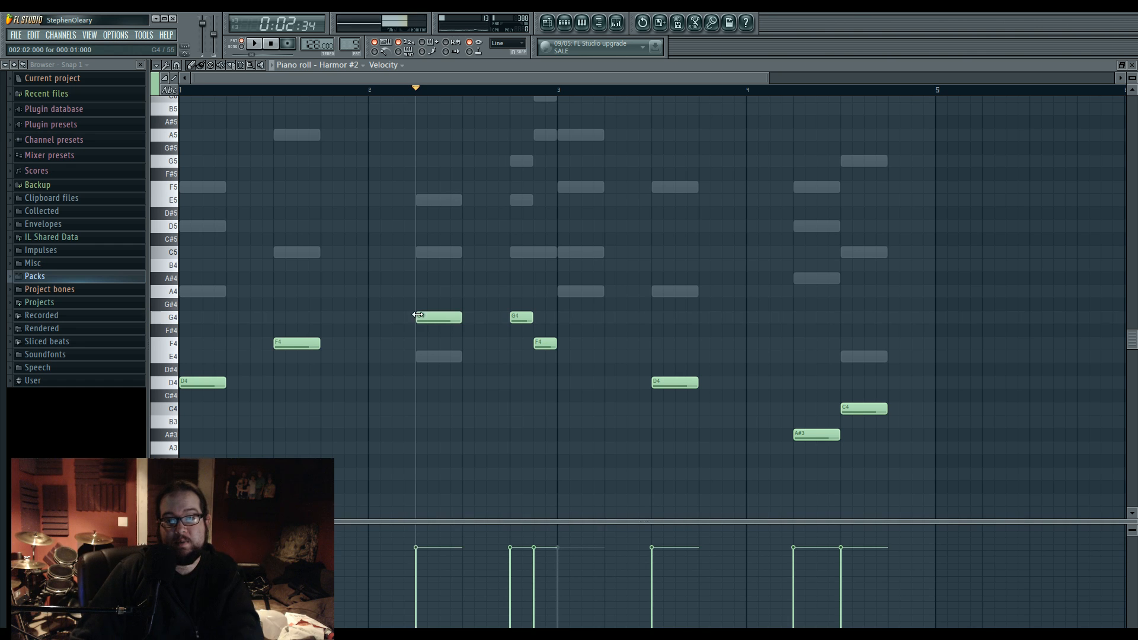
{"action": "key", "text": "space"}
{"action": "key", "text": "space"}
{"action": "right_click", "coordinate": [426, 316]}
{"action": "left_click", "coordinate": [418, 409]}
{"action": "key", "text": "space"}
{"action": "key", "text": "space"}
{"action": "right_click", "coordinate": [420, 410]}
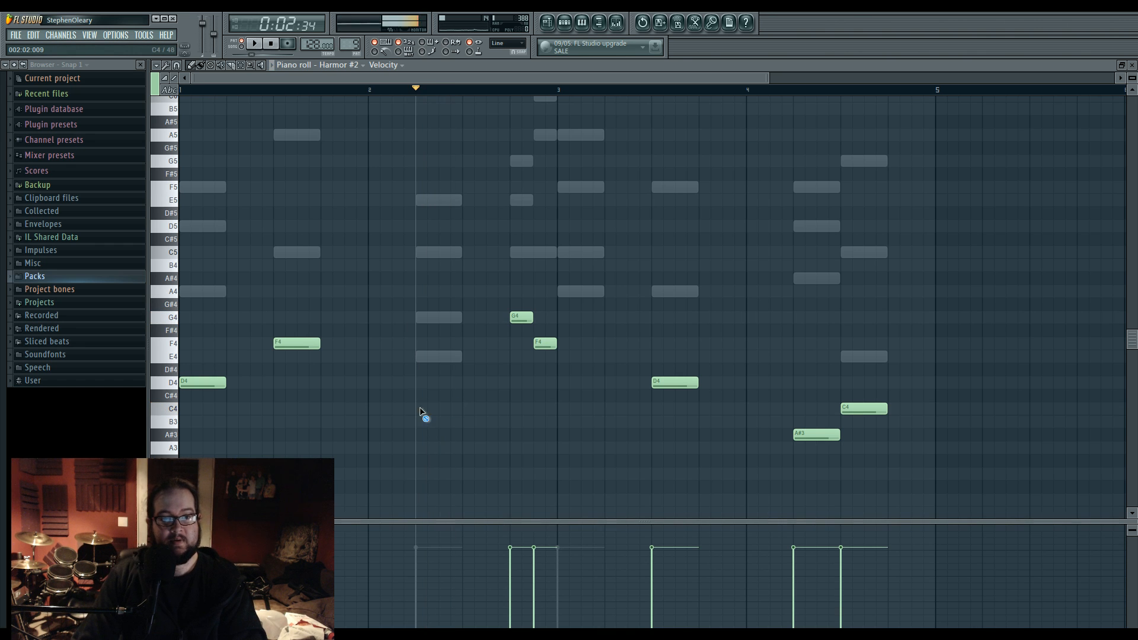
Step: Add a one-beat C5 at bar 2 beat 2 in the Harmor #2 part and play from that beat
{"action": "left_click", "coordinate": [419, 255]}
{"action": "key", "text": "space"}
{"action": "key", "text": "space"}
{"action": "key", "text": "space"}
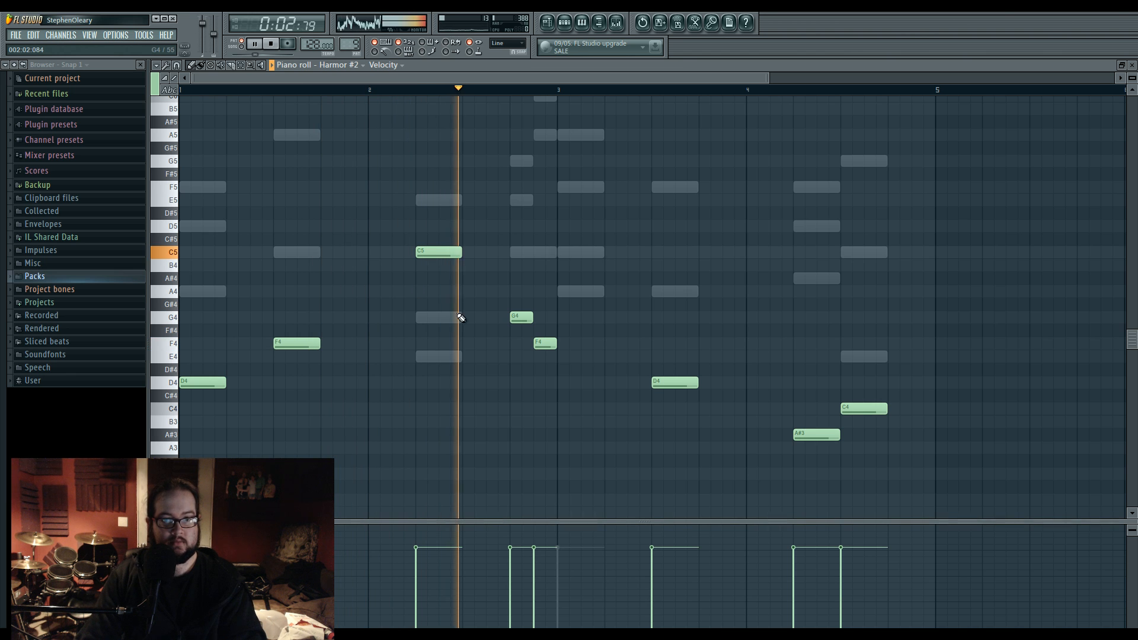
{"action": "key", "text": "space"}
Step: Try a one-beat E4 and an A4 at the start of bar 3 in the Harmor #2 part, and play from bar 3
{"action": "left_click", "coordinate": [561, 356]}
{"action": "key", "text": "space"}
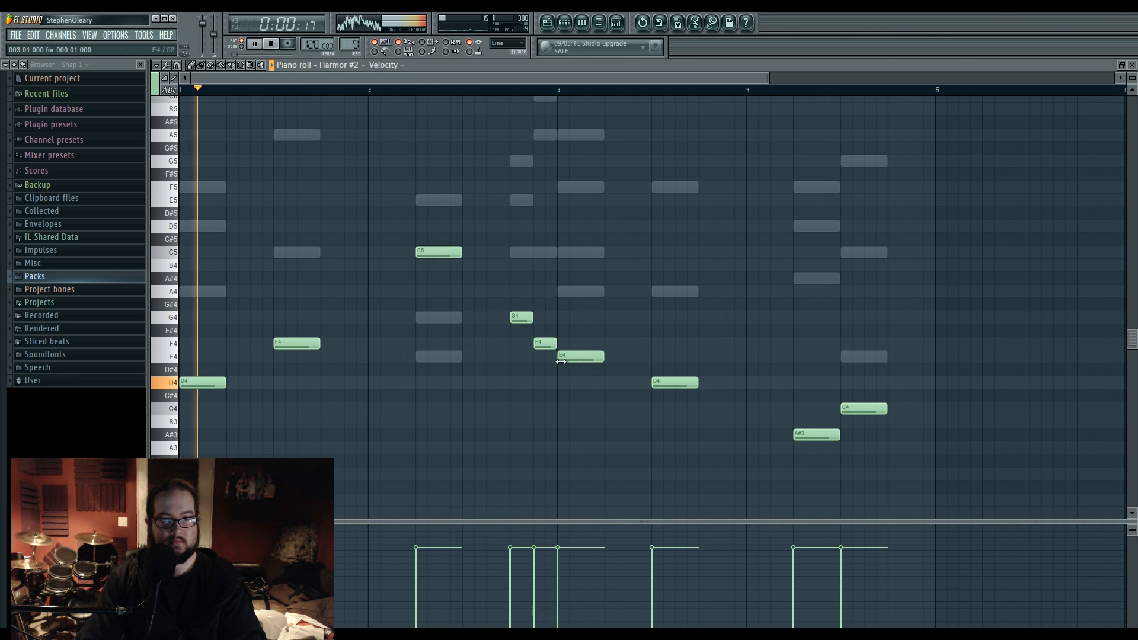
{"action": "right_click", "coordinate": [561, 361]}
{"action": "left_click", "coordinate": [561, 293]}
{"action": "left_click", "coordinate": [558, 90]}
{"action": "key", "text": "space"}
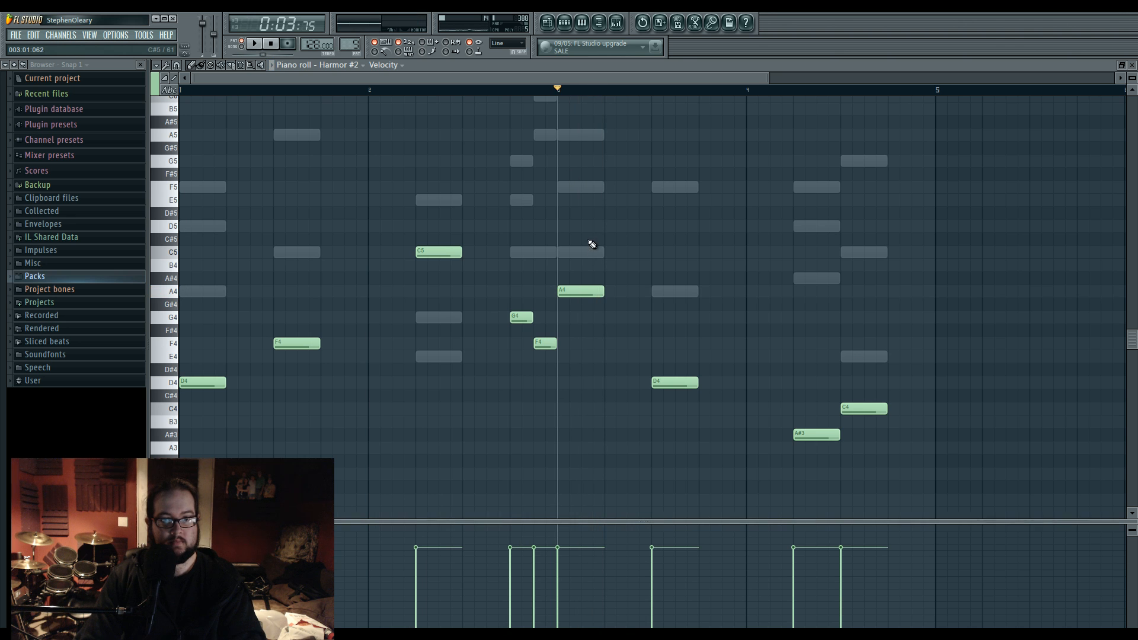
{"action": "key", "text": "space"}
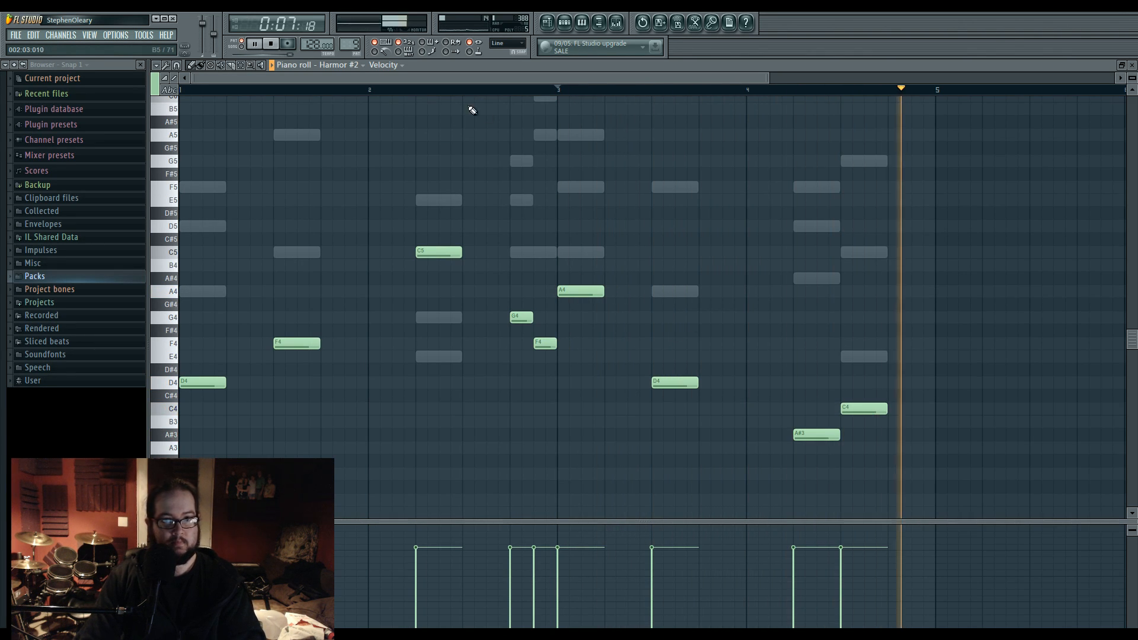
Step: Replace the A4 at the start of bar 3 with a one-beat D4, and play from bar 2 beat 4
{"action": "left_click", "coordinate": [514, 91]}
{"action": "key", "text": "space"}
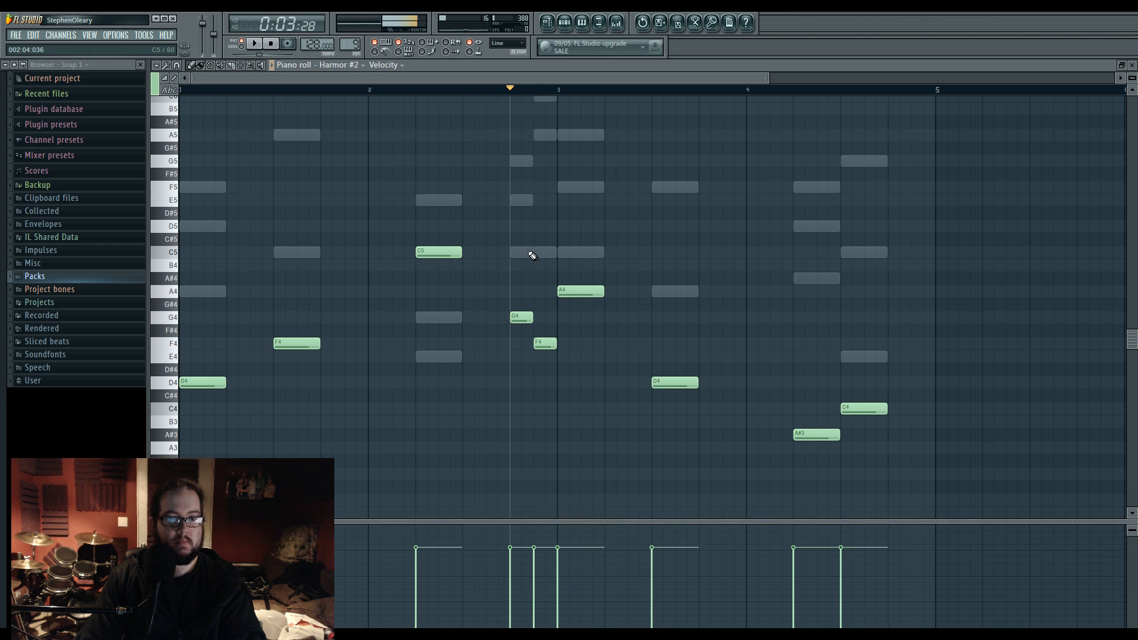
{"action": "left_click", "coordinate": [570, 383]}
{"action": "key", "text": "space"}
{"action": "key", "text": "space"}
{"action": "key", "text": "space"}
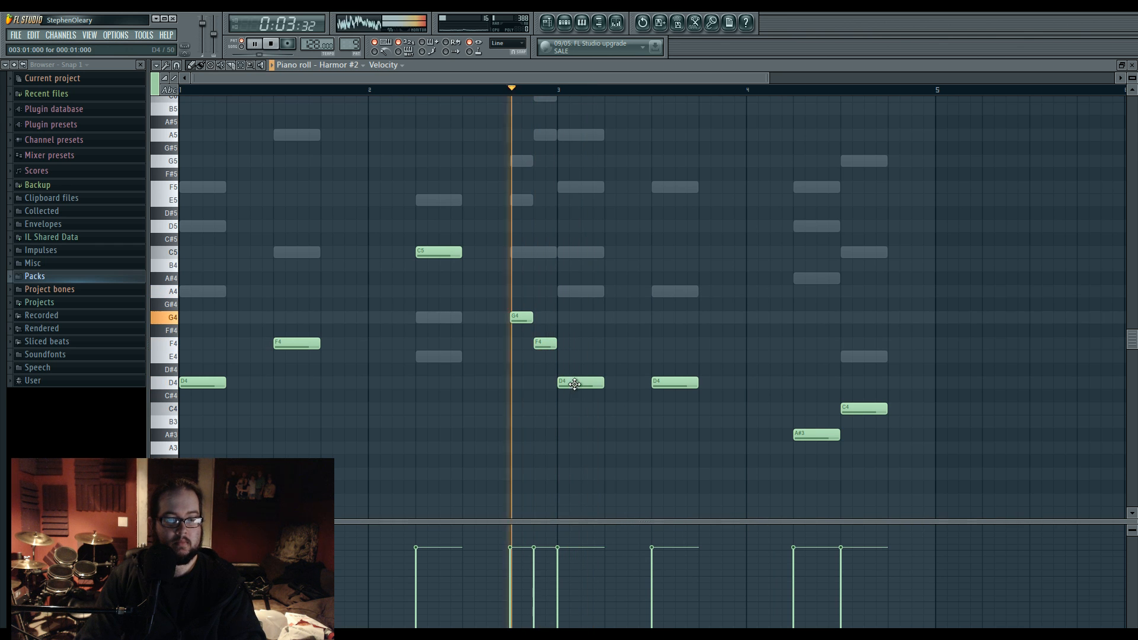
{"action": "key", "text": "space"}
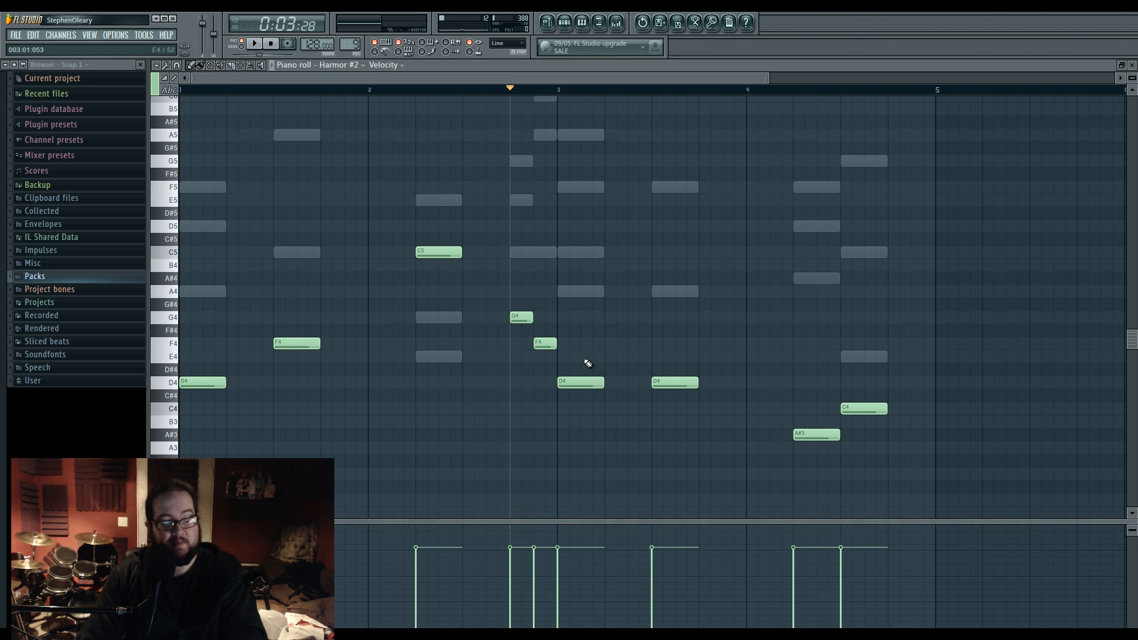
Step: Revoice the chord at the start of bar 3 in the chords part as D4, A4, D5 and F5, and play it
{"action": "scroll", "coordinate": [588, 363], "scroll_direction": "up", "scroll_amount": 3}
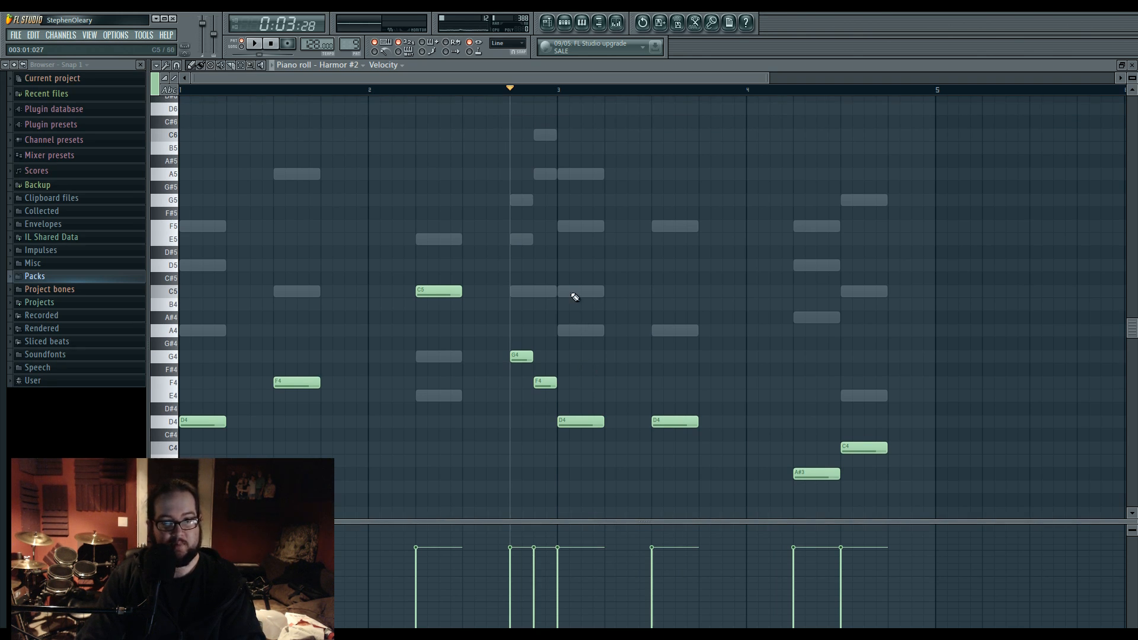
{"action": "double_click", "coordinate": [574, 295]}
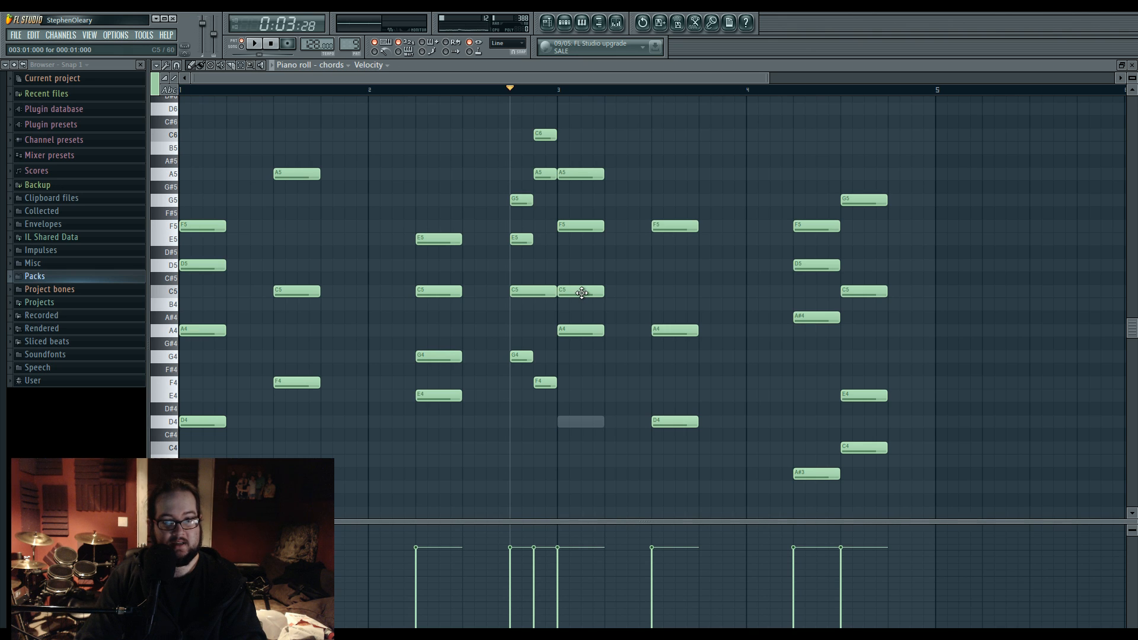
{"action": "left_click", "coordinate": [563, 422]}
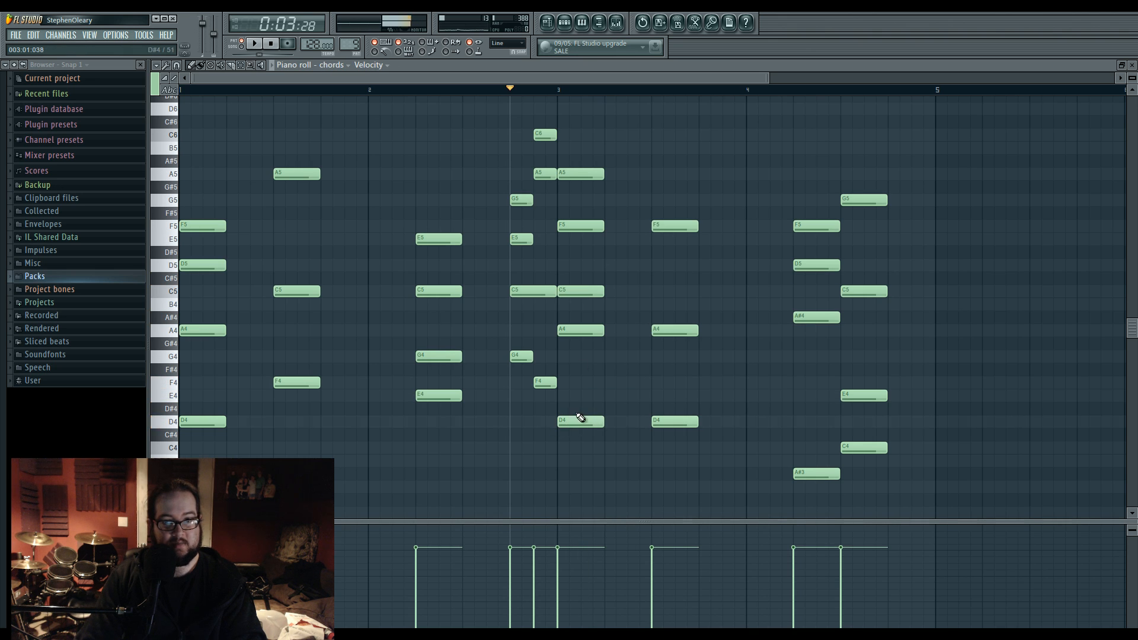
{"action": "left_click_drag", "start_coordinate": [586, 285], "coordinate": [572, 271]}
{"action": "key", "text": "space"}
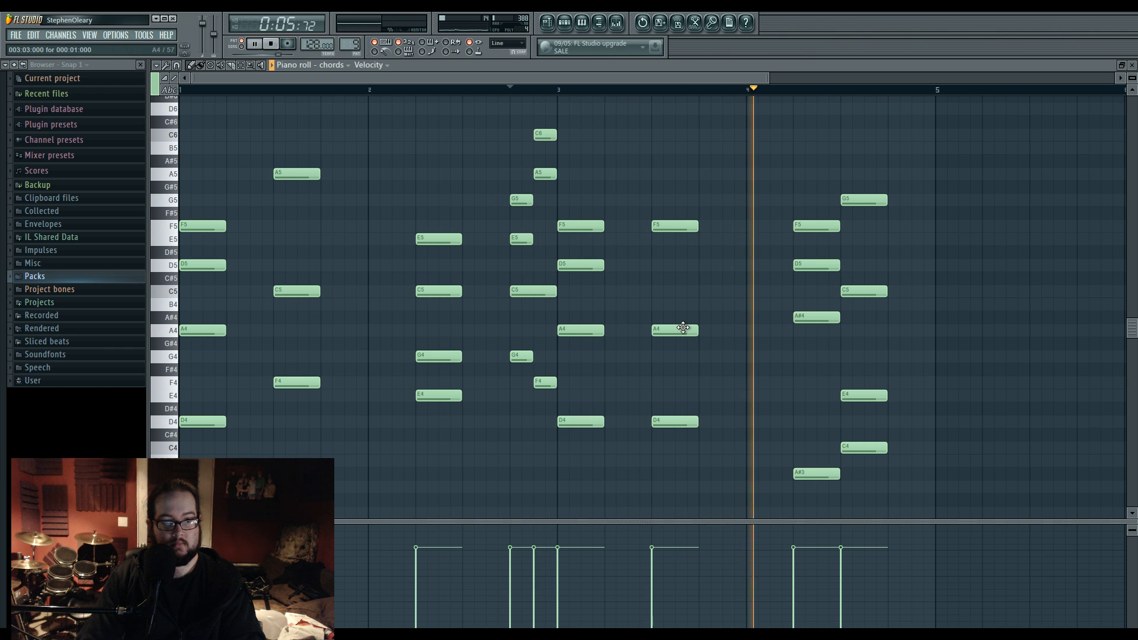
Step: Repeat the Pattern 1 drums on track 1 of the playlist through bars 5 to 8
{"action": "left_click", "coordinate": [548, 25]}
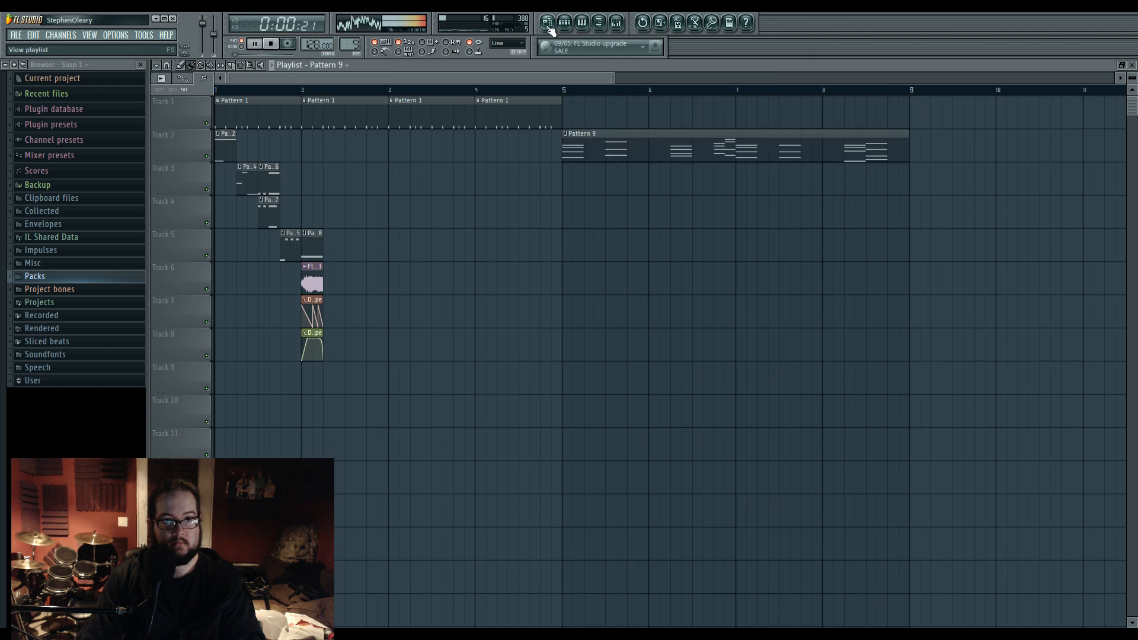
{"action": "left_click_drag", "start_coordinate": [571, 111], "coordinate": [838, 113]}
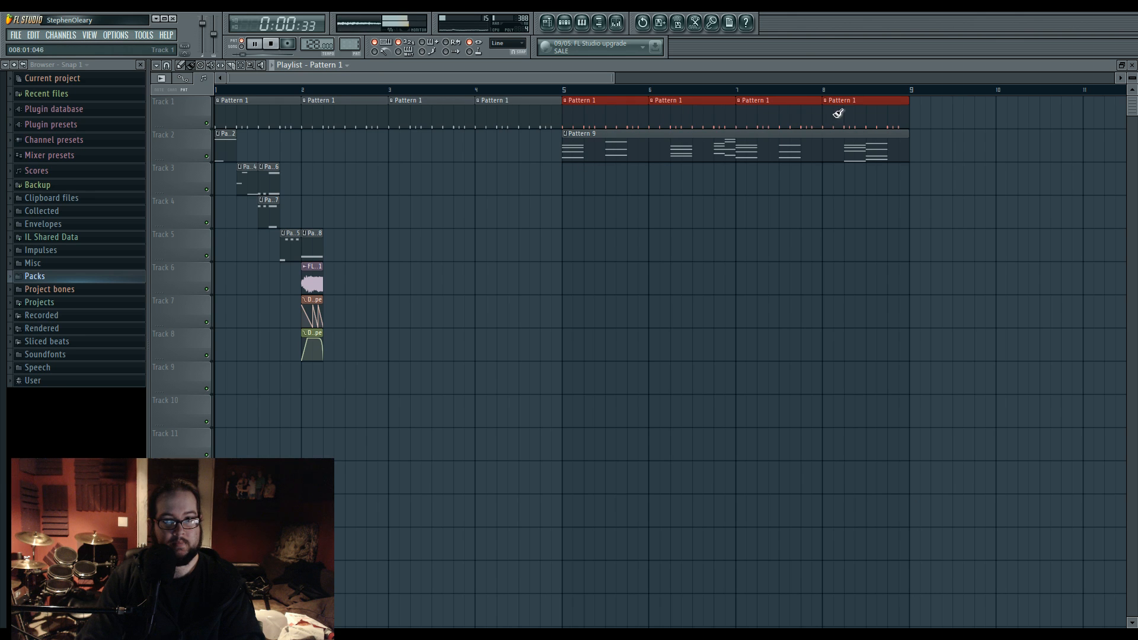
Step: Send the chords channel to mixer insert 26, route that insert into the Side track, and name it chords
{"action": "left_click", "coordinate": [565, 23]}
{"action": "left_click", "coordinate": [471, 357]}
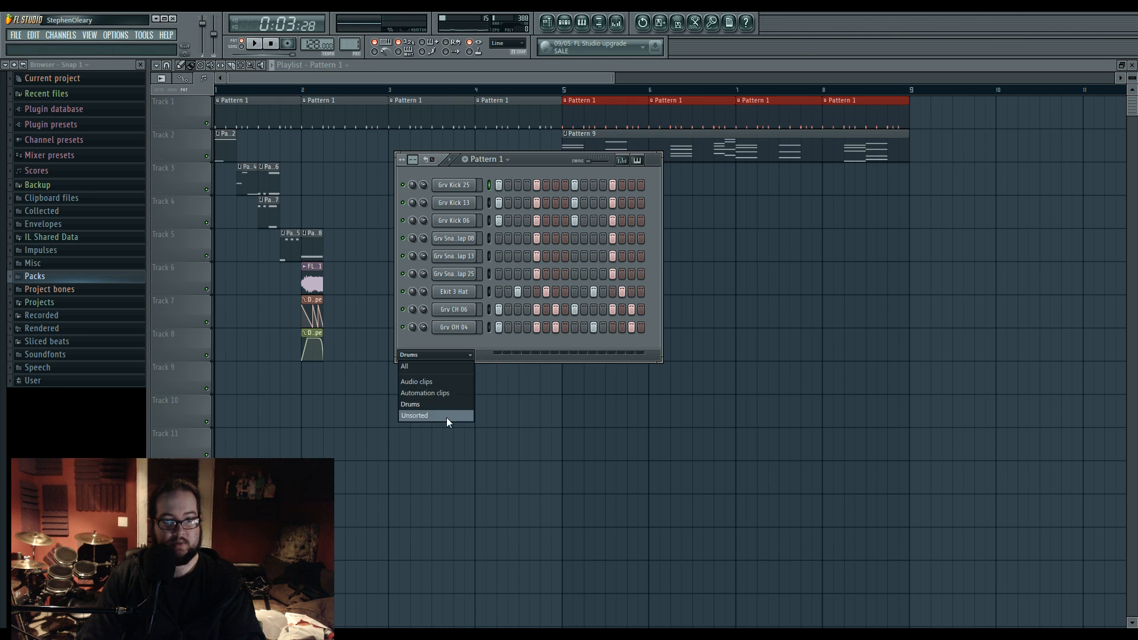
{"action": "left_click", "coordinate": [446, 417]}
{"action": "left_click", "coordinate": [454, 185]}
{"action": "mouse_move", "coordinate": [1012, 125]}
{"action": "left_mouse_down"}
{"action": "mouse_move", "coordinate": [1012, 102]}
{"action": "mouse_move", "coordinate": [1012, 124]}
{"action": "left_mouse_up"}
{"action": "right_click", "coordinate": [396, 455]}
{"action": "left_click", "coordinate": [409, 460]}
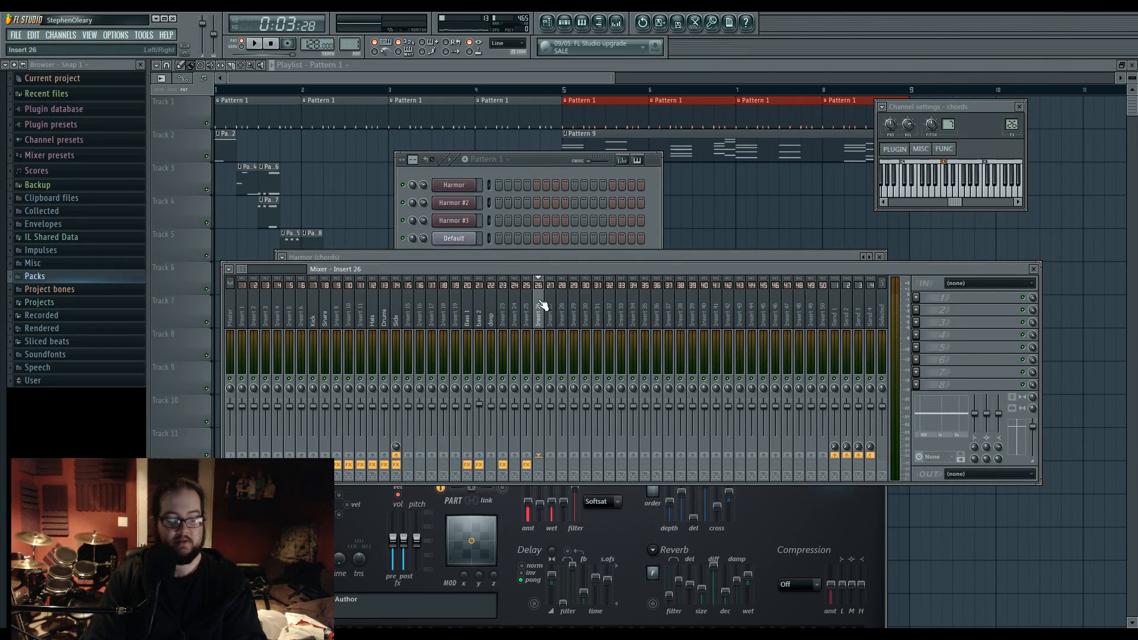
{"action": "double_click", "coordinate": [540, 304]}
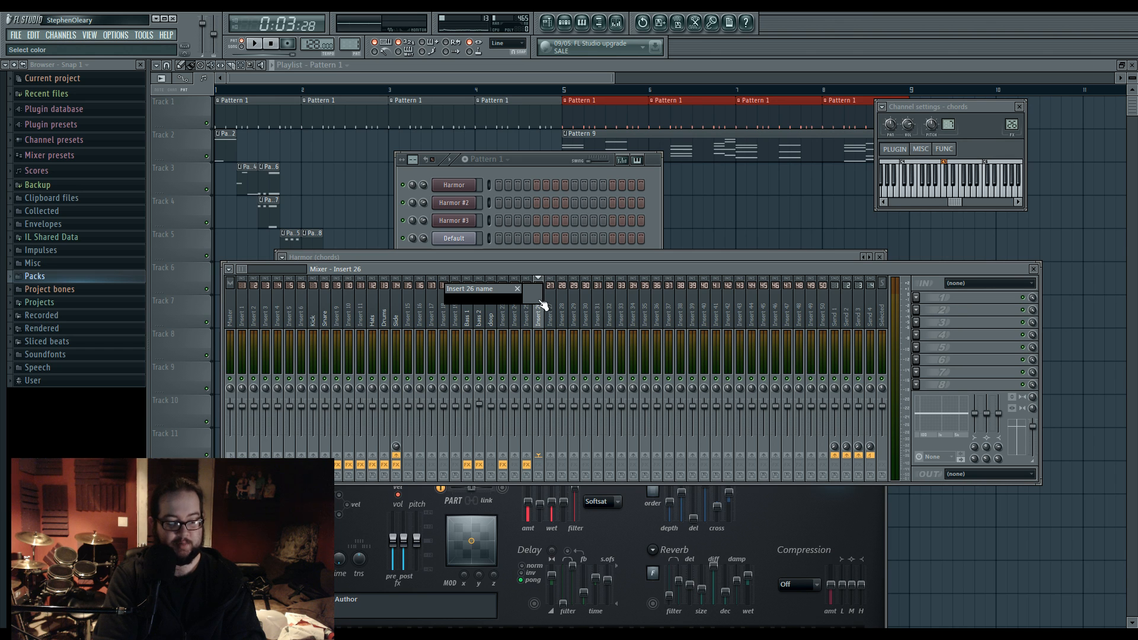
{"action": "key", "text": "Return"}
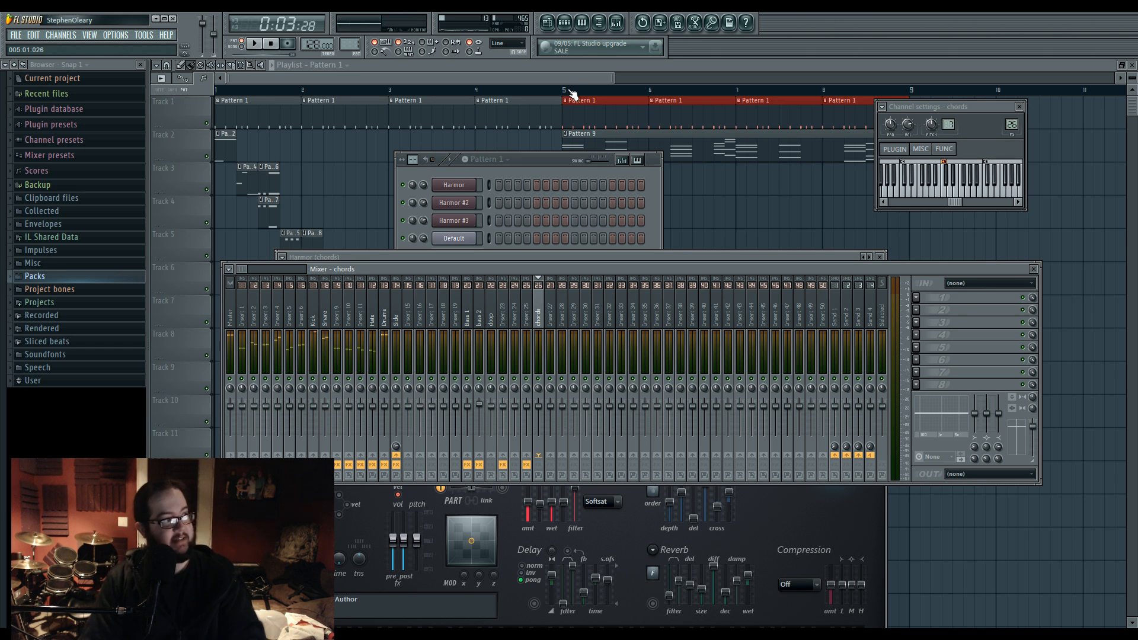
Step: Play the chords section from bar 5 and deselect the drum clips in the playlist
{"action": "key", "text": "space"}
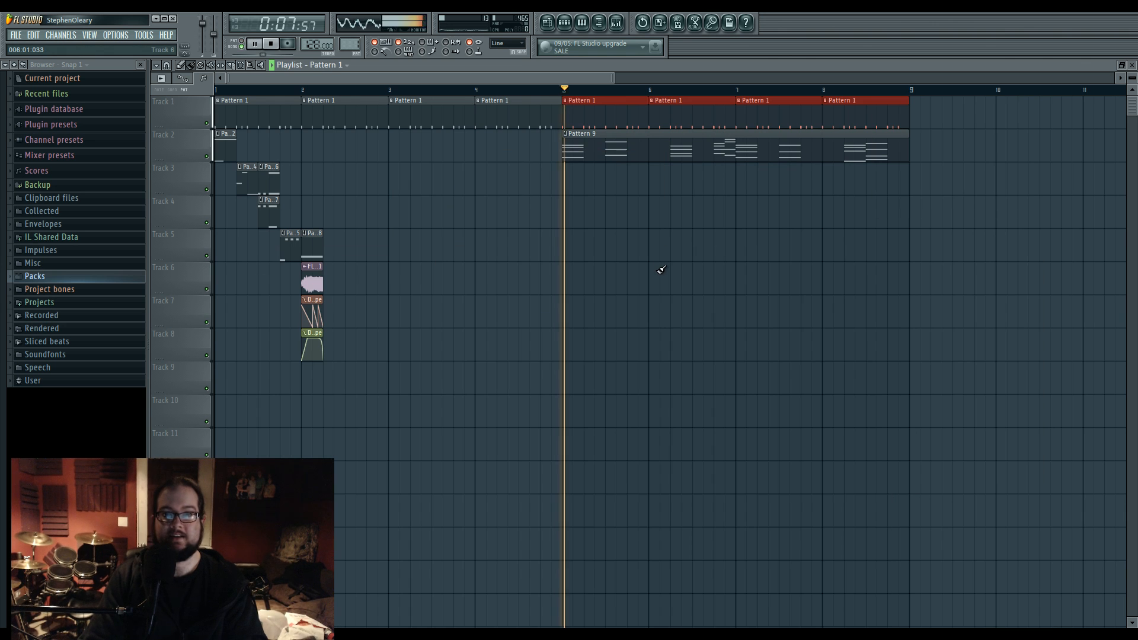
{"action": "key", "text": "ctrl+d"}
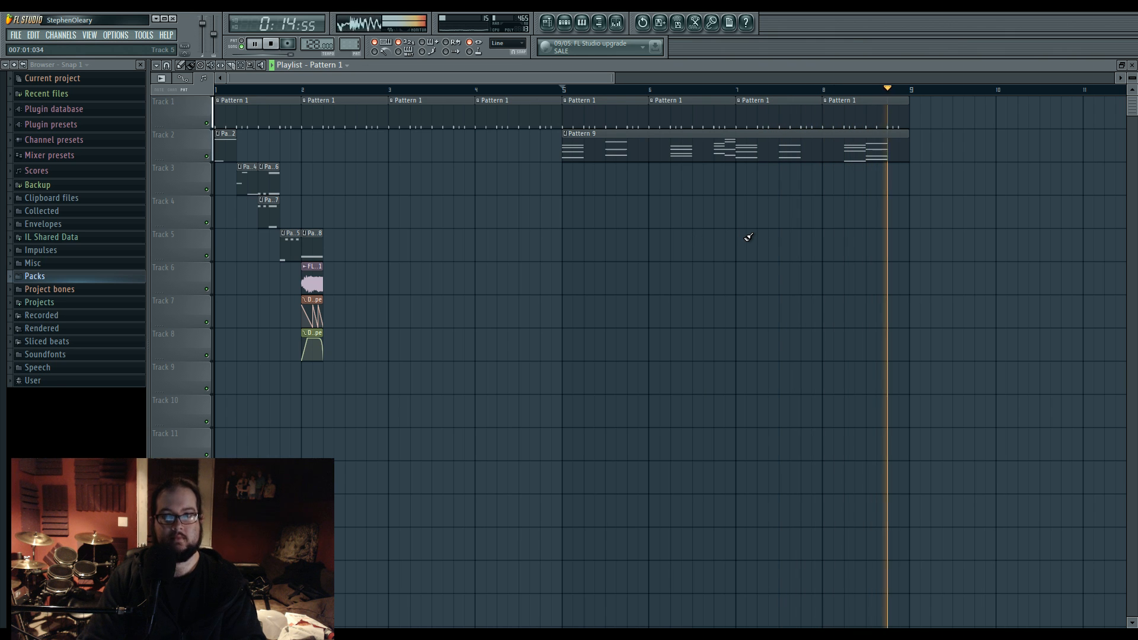
{"action": "key", "text": "space"}
Step: Add a Fruity Parametric EQ 2 to the chords insert and boost band 5 at about 12.7 kHz during playback
{"action": "left_click", "coordinate": [615, 24]}
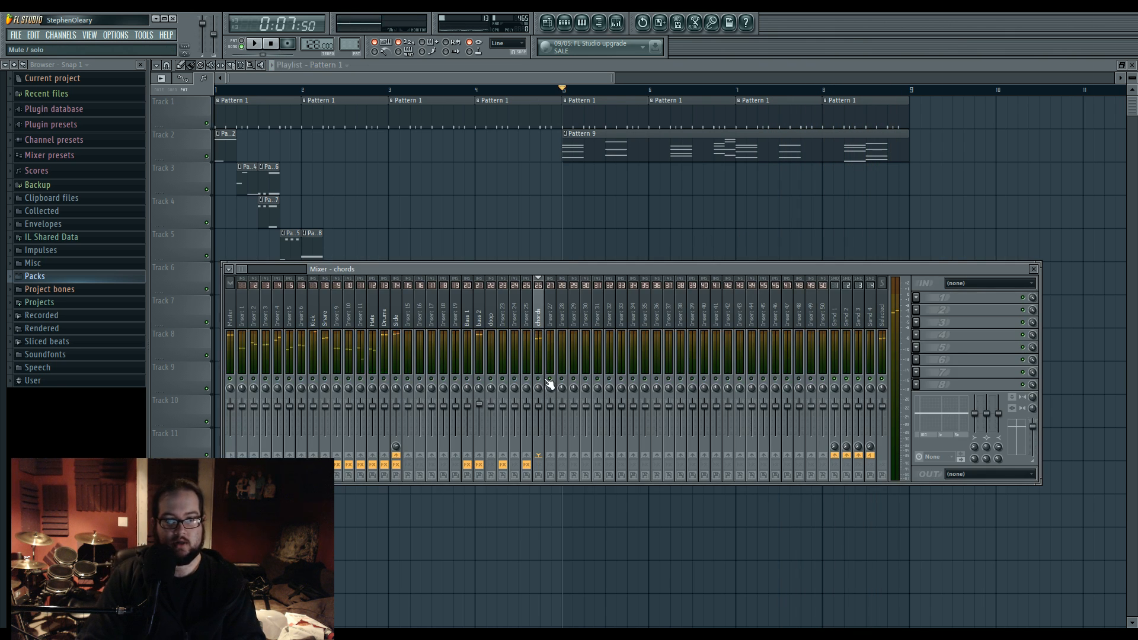
{"action": "key", "text": "space"}
{"action": "left_click", "coordinate": [917, 297]}
{"action": "left_click", "coordinate": [1012, 340]}
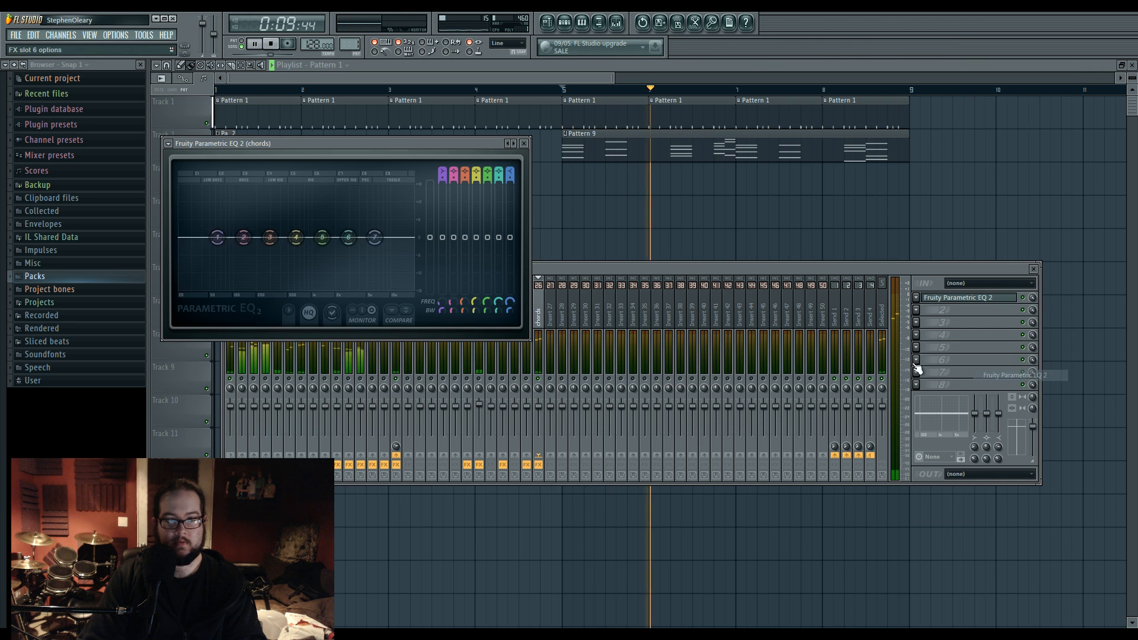
{"action": "left_click_drag", "start_coordinate": [322, 237], "coordinate": [399, 223]}
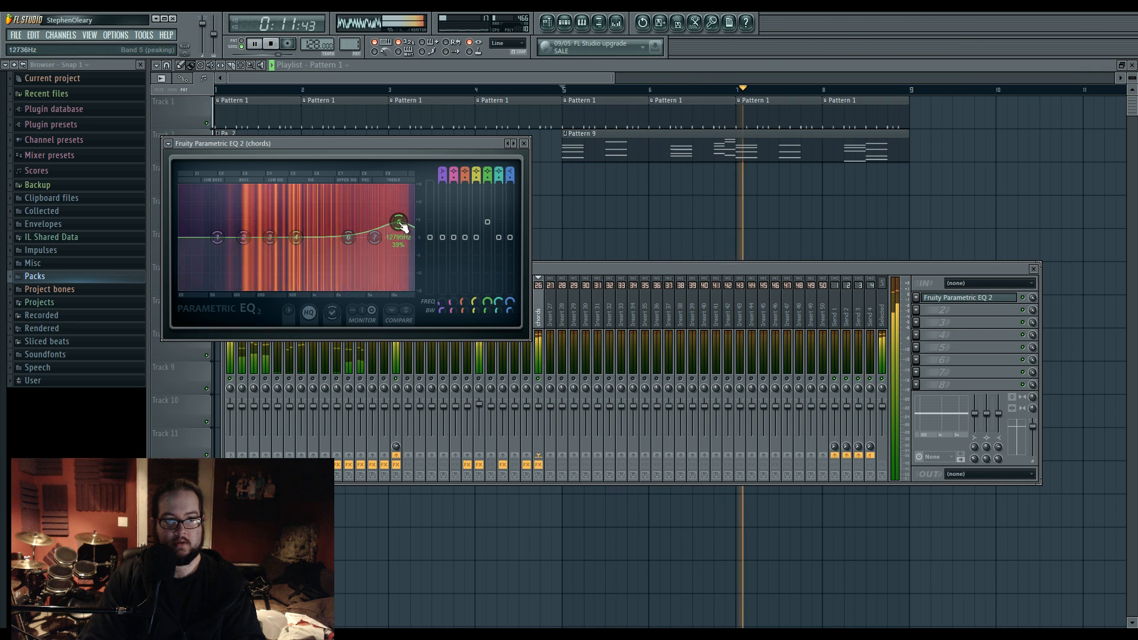
Step: Make band 1 of the chords EQ a high-pass filter at about 148 Hz
{"action": "right_click", "coordinate": [218, 237]}
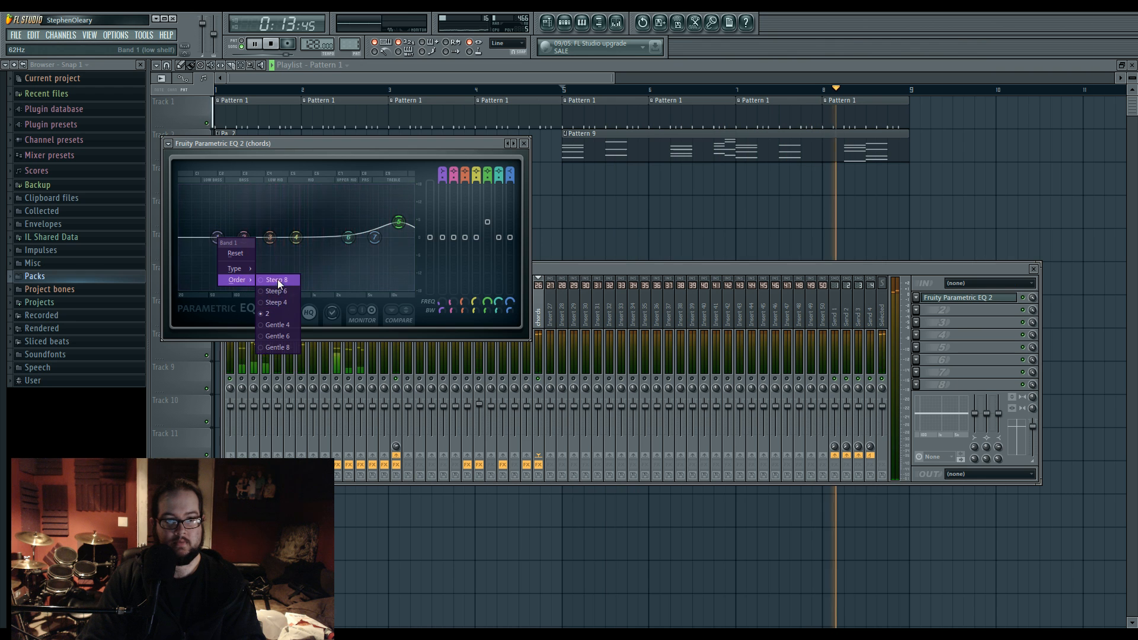
{"action": "mouse_move", "coordinate": [250, 268]}
{"action": "left_click", "coordinate": [280, 303]}
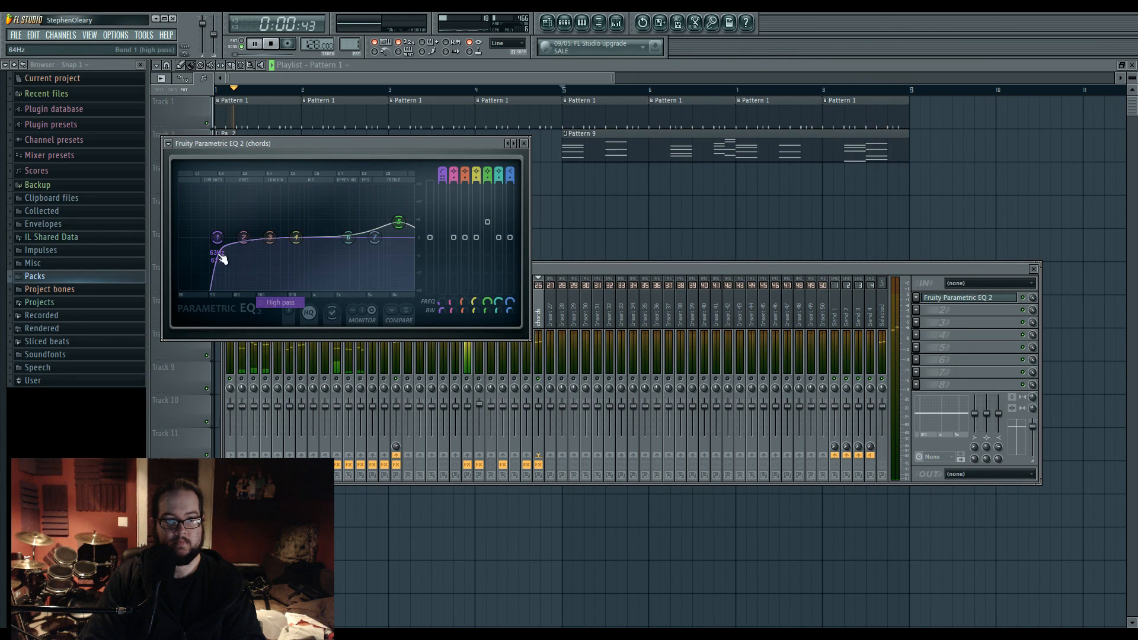
{"action": "left_click_drag", "start_coordinate": [217, 237], "coordinate": [244, 238]}
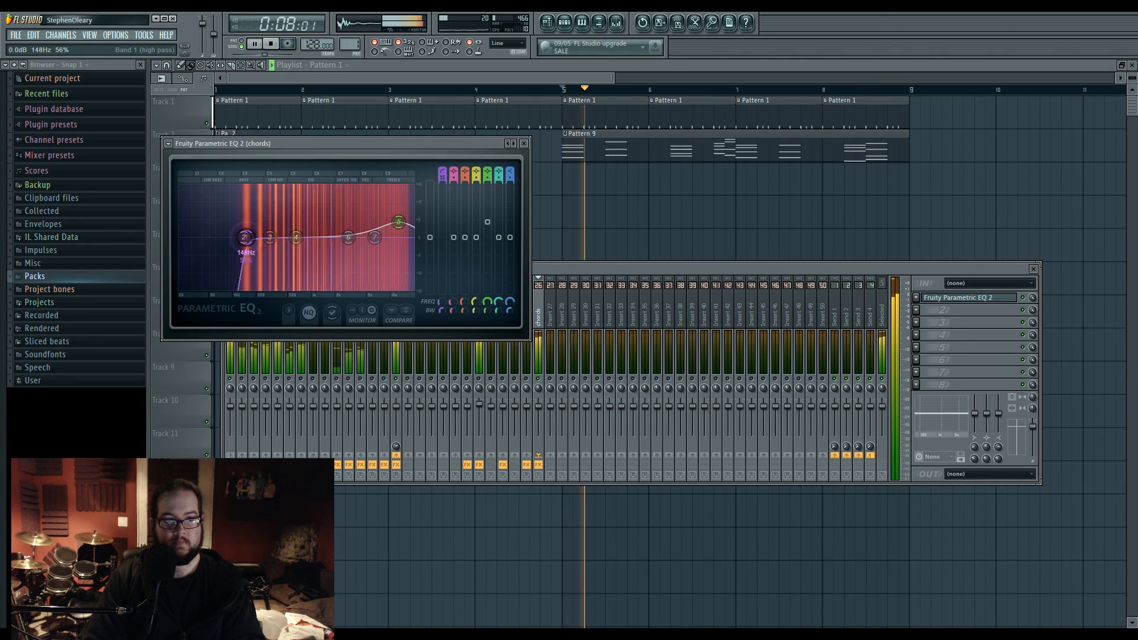
Step: Inspect the Parametric EQ 2 on the bass 2 insert during playback
{"action": "left_click", "coordinate": [479, 385]}
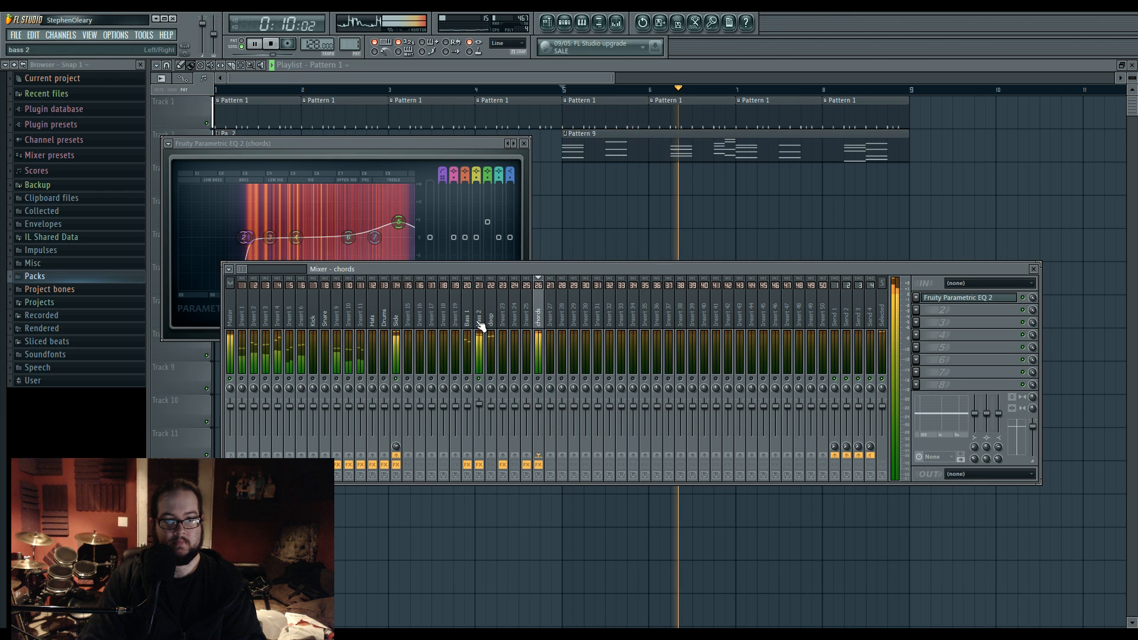
{"action": "left_click", "coordinate": [945, 299]}
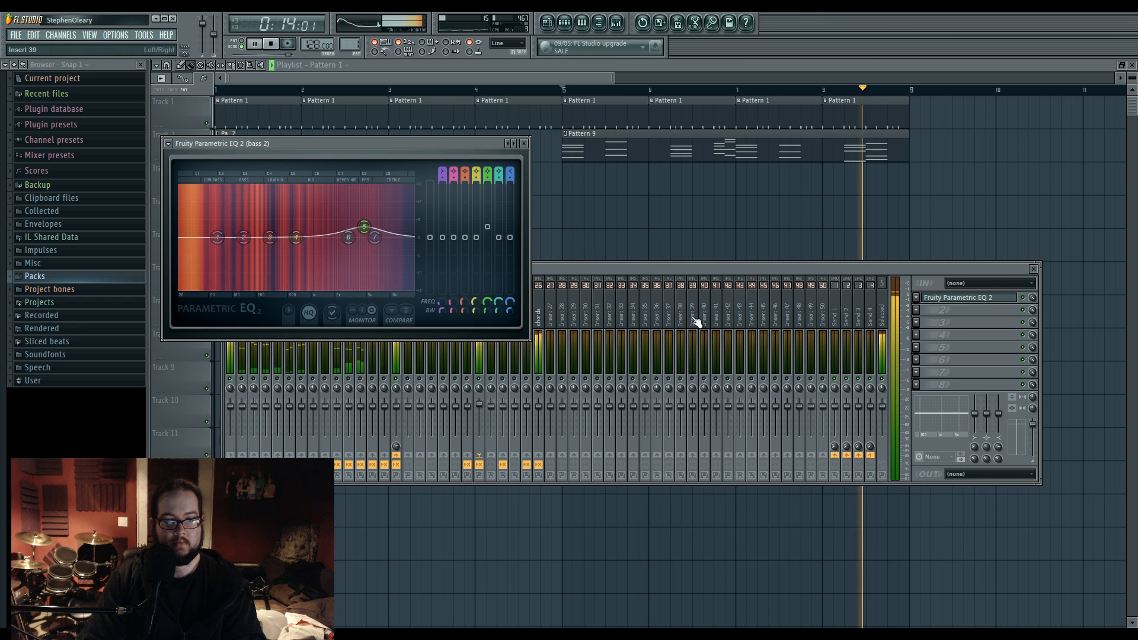
{"action": "key", "text": "space"}
Step: Set the unison pan of Harmor #2 to about 27% and show its effects settings
{"action": "left_click", "coordinate": [566, 24]}
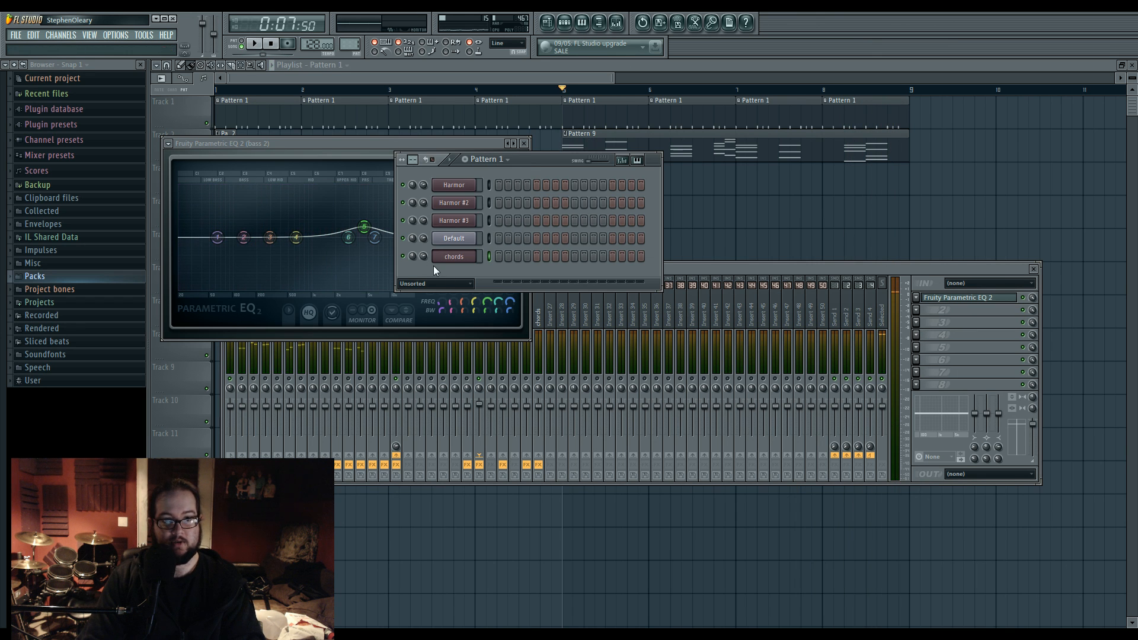
{"action": "left_click", "coordinate": [453, 203]}
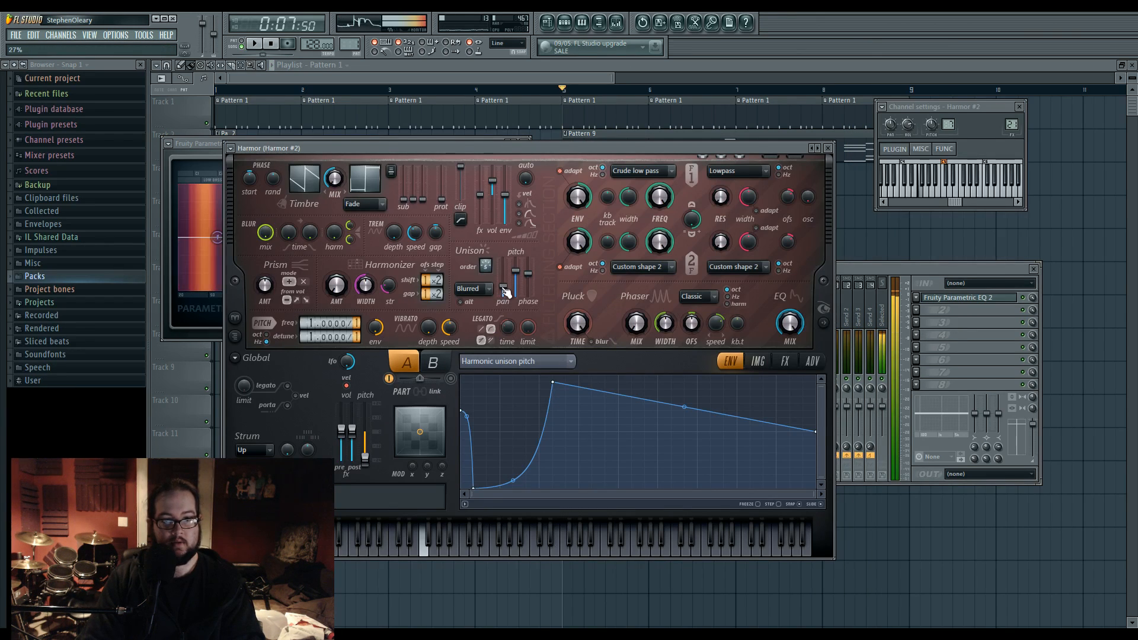
{"action": "left_click_drag", "start_coordinate": [505, 278], "coordinate": [506, 289]}
{"action": "left_click", "coordinate": [785, 361]}
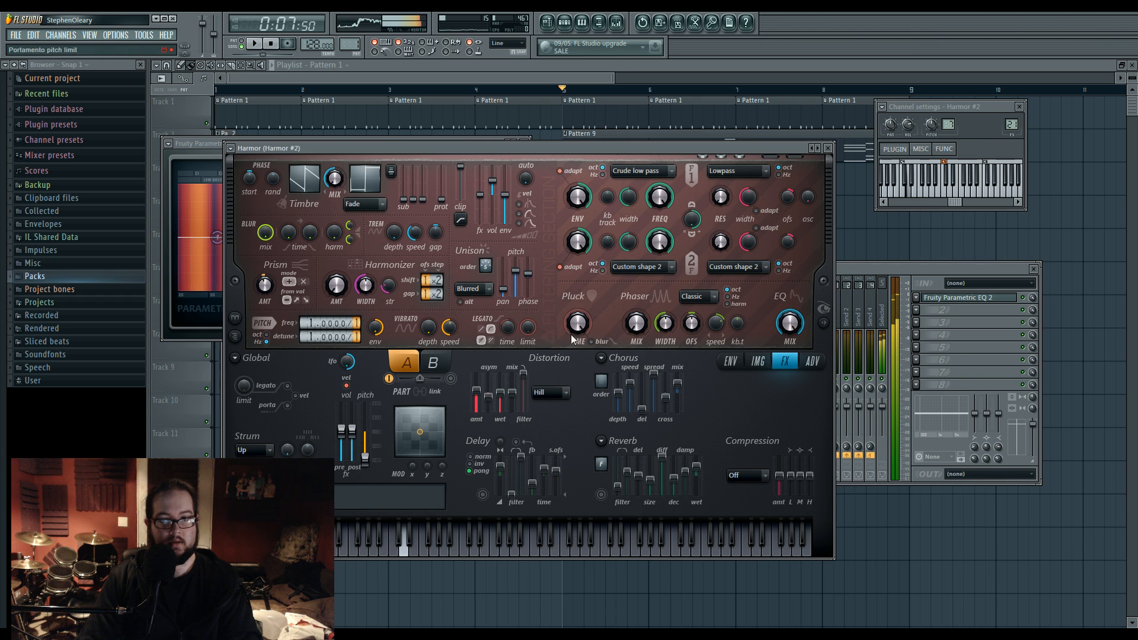
Step: Add Maximus to the second effect slot of the bass 2 insert and load a preset with a flat master curve
{"action": "left_click", "coordinate": [917, 309]}
{"action": "left_click", "coordinate": [1002, 511]}
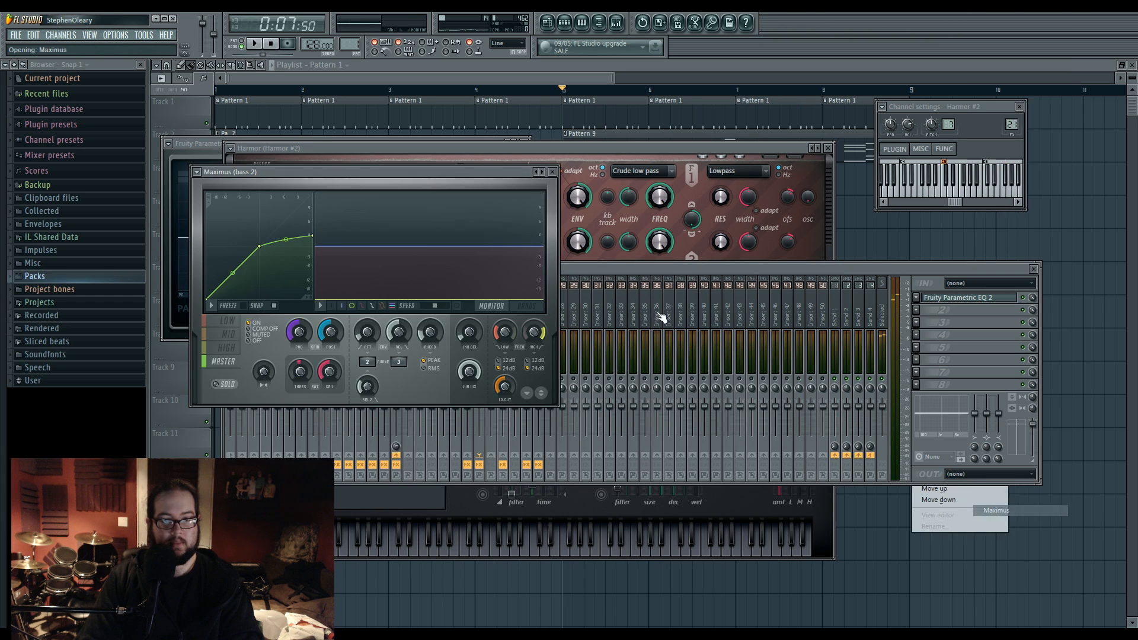
{"action": "right_click", "coordinate": [543, 172]}
{"action": "left_click", "coordinate": [572, 253]}
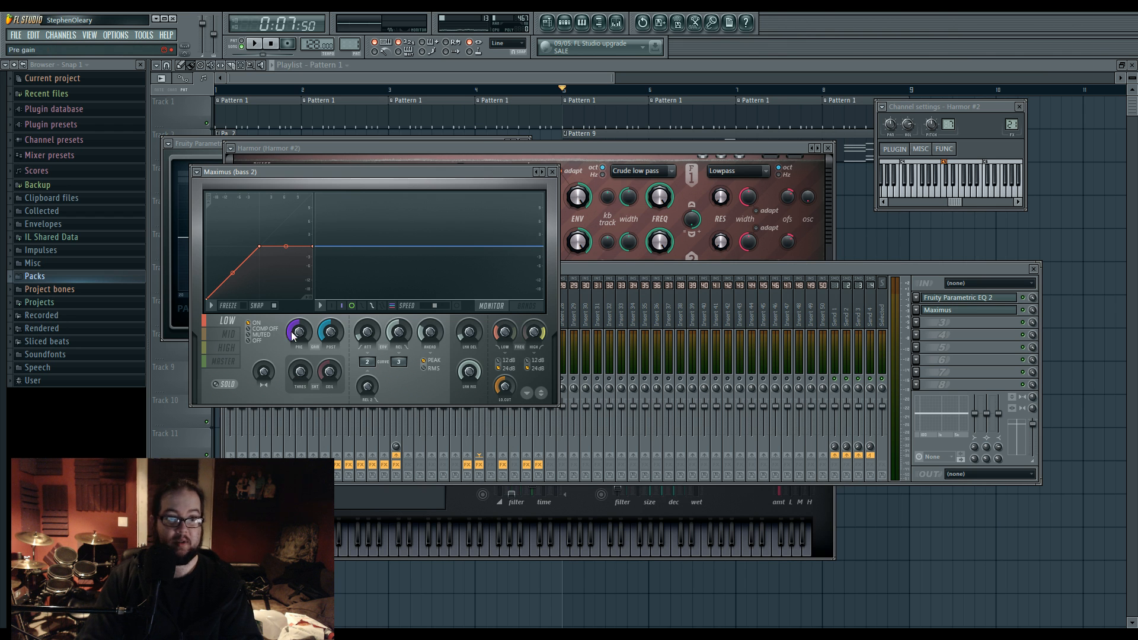
Step: Bend the first segment of the low band's curve upward in the bass 2 Maximus, and bring up the master band
{"action": "left_click", "coordinate": [229, 335]}
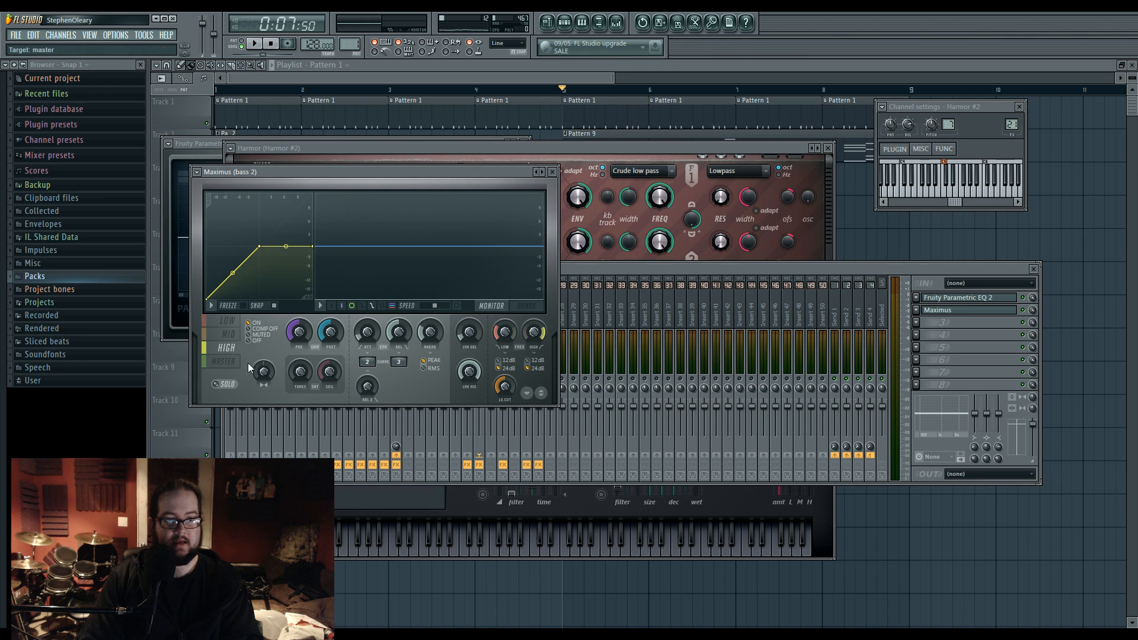
{"action": "key", "text": "space"}
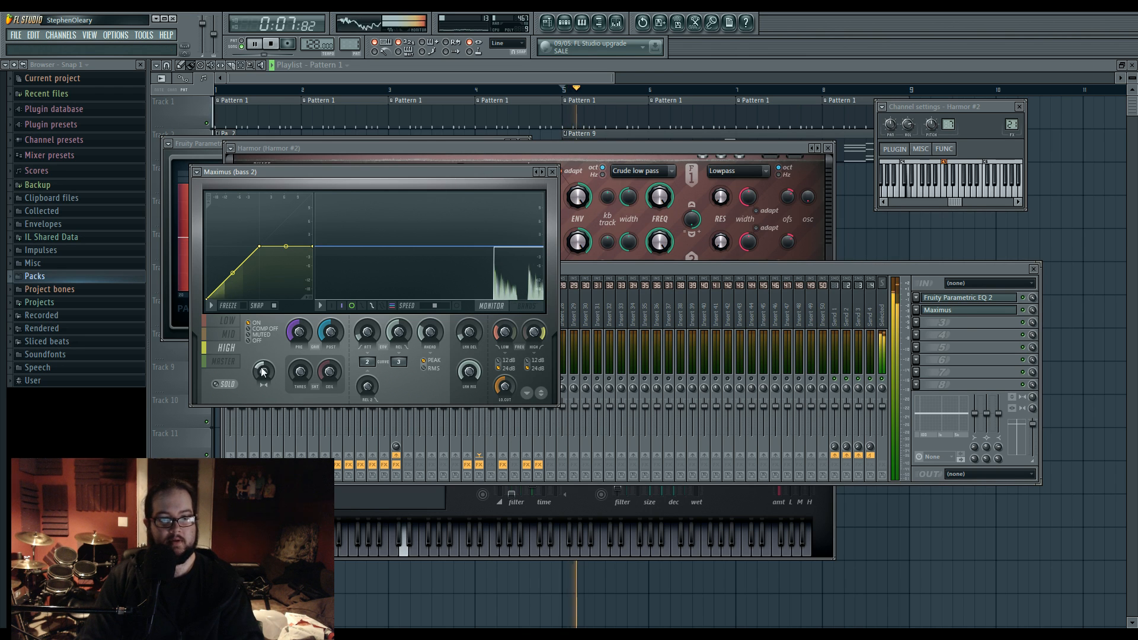
{"action": "left_click", "coordinate": [229, 322]}
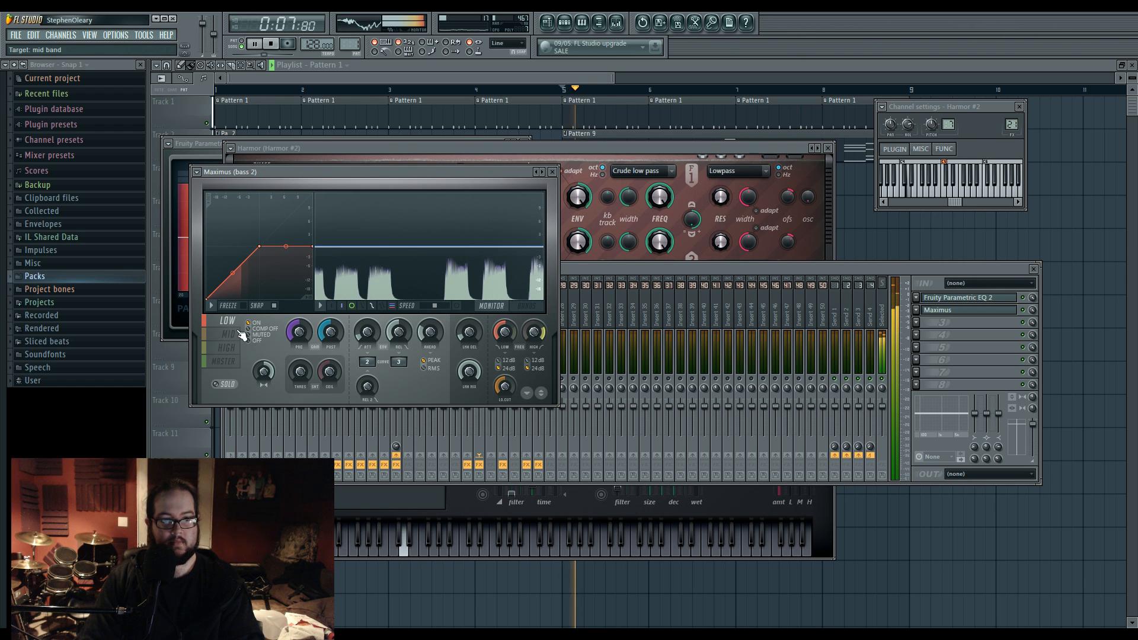
{"action": "left_click_drag", "start_coordinate": [233, 272], "coordinate": [226, 272]}
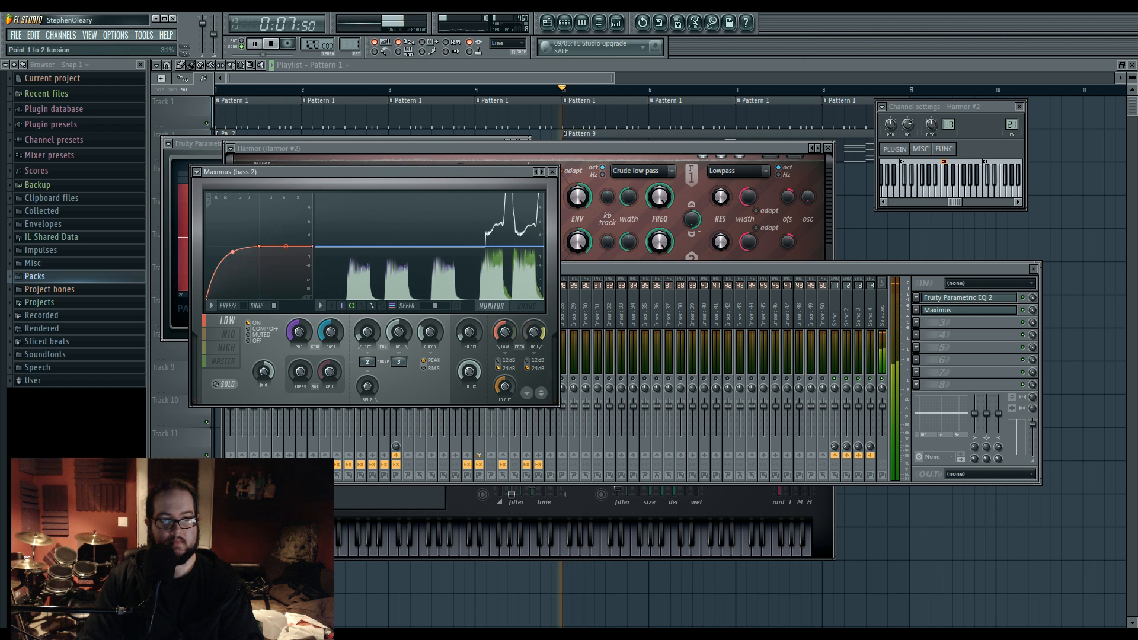
{"action": "left_click", "coordinate": [225, 361]}
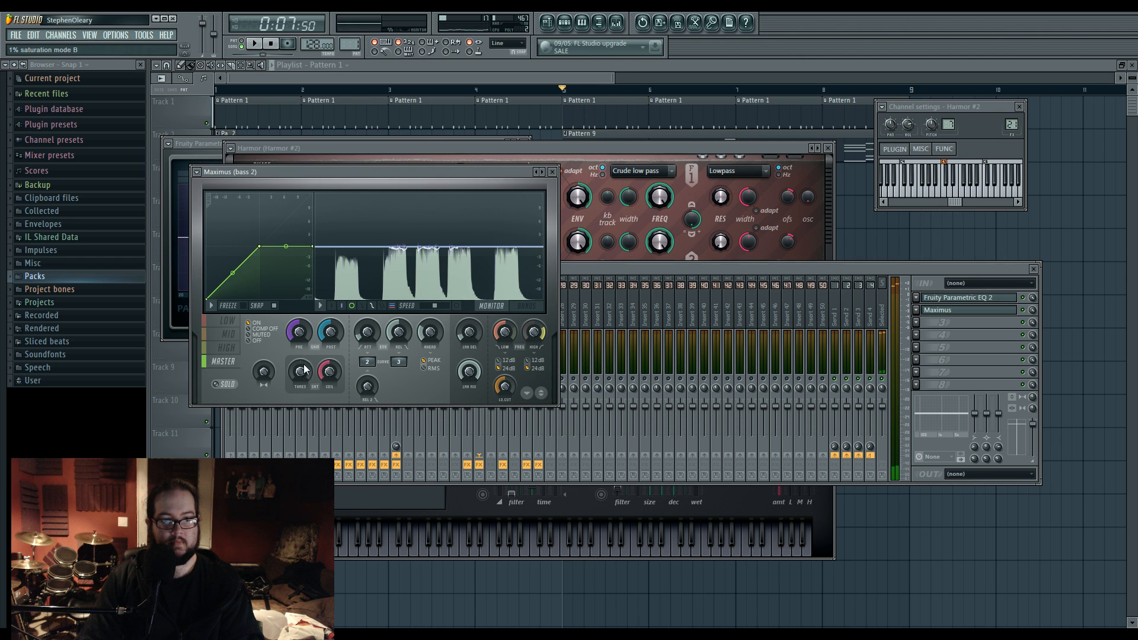
{"action": "left_click", "coordinate": [586, 316]}
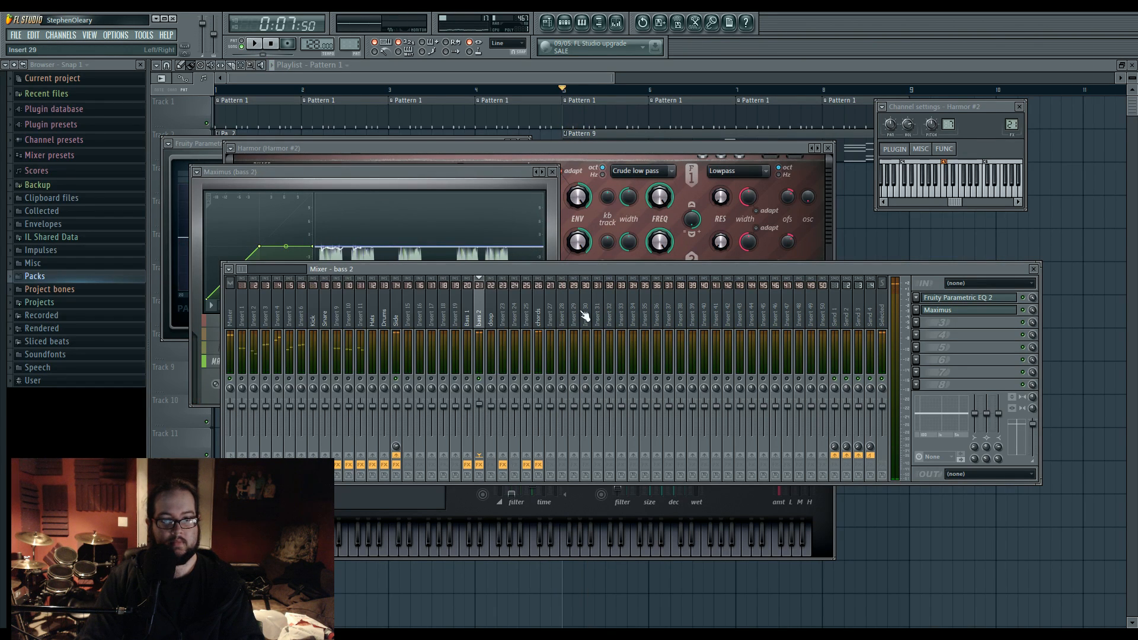
Step: Play from bar 5 with the Maximus in place and close the open plugin and mixer windows
{"action": "key", "text": "space"}
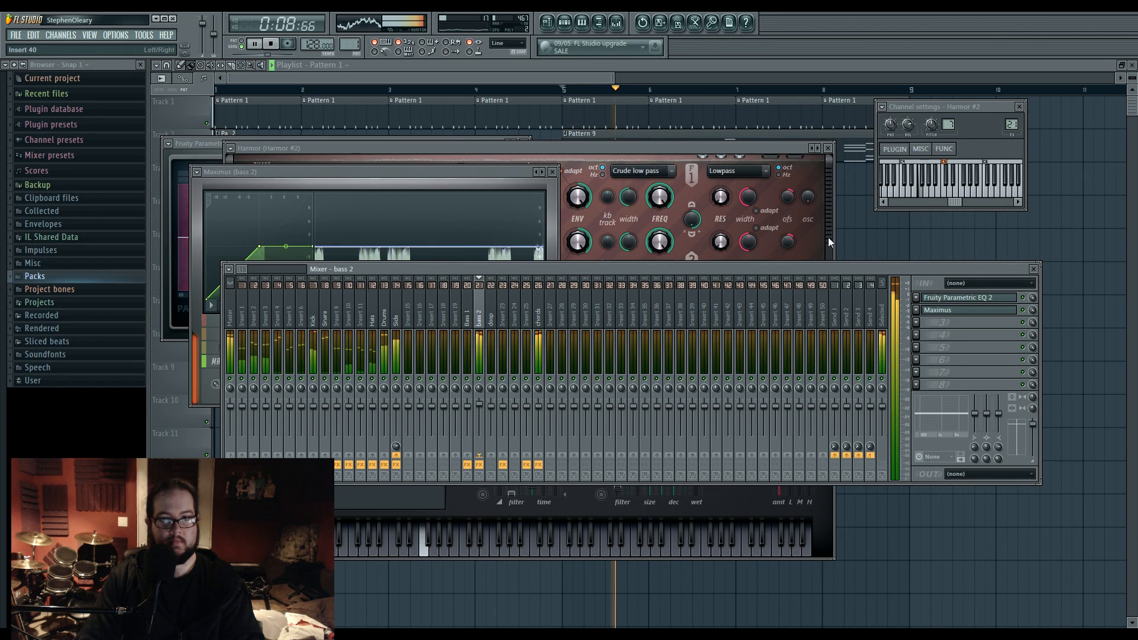
{"action": "key", "text": "F12"}
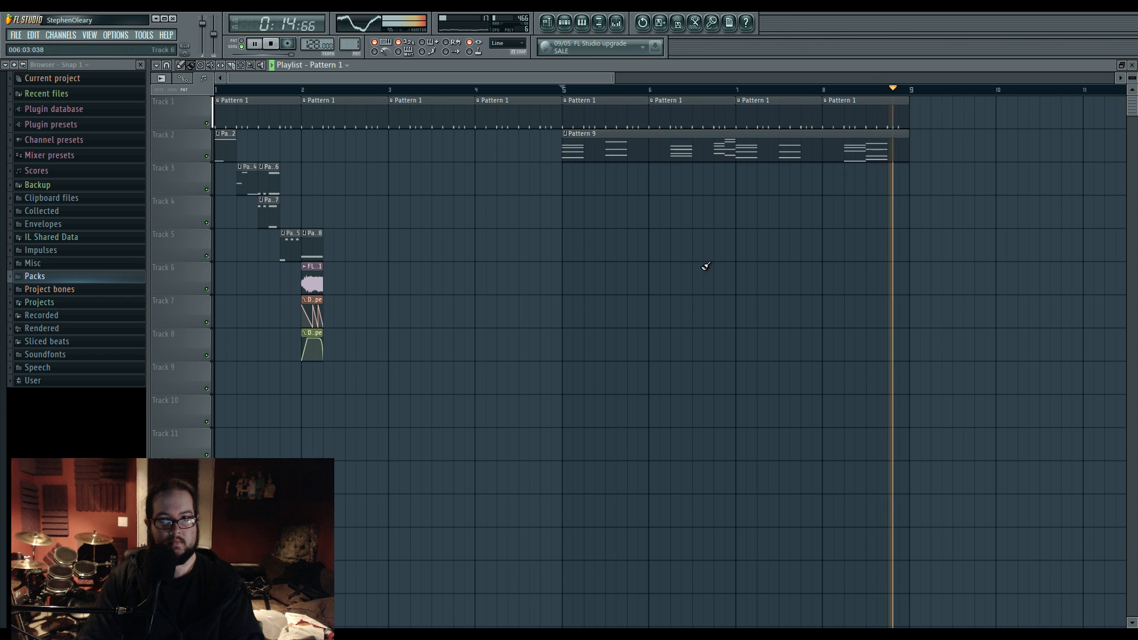
{"action": "key", "text": "space"}
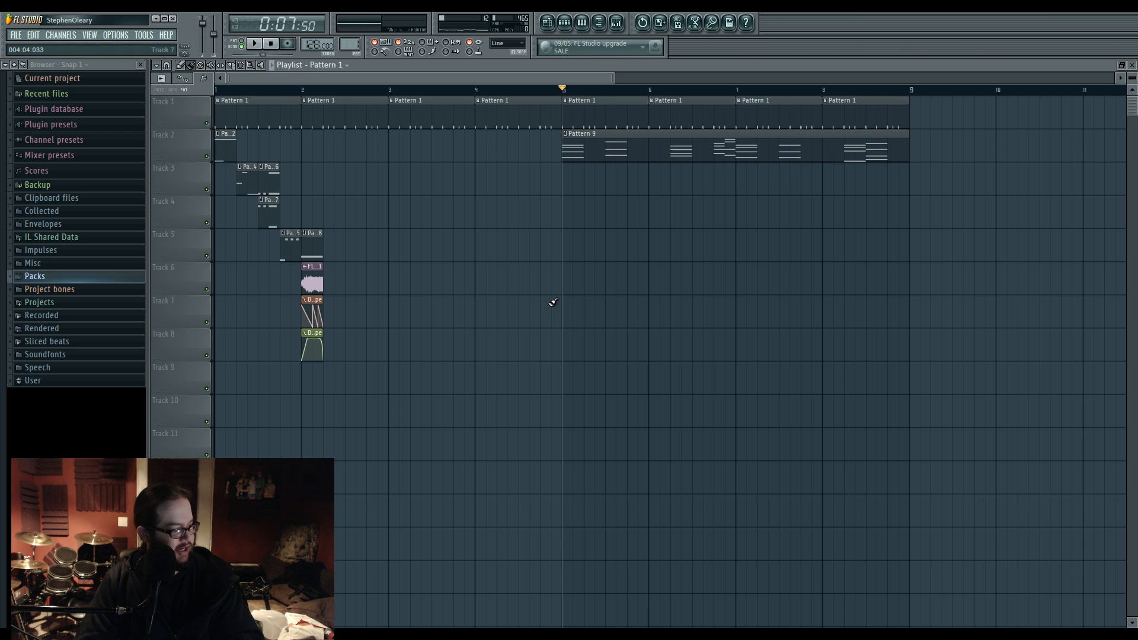
Step: Play the opening of the arrangement twice from bar 1
{"action": "key", "text": "space"}
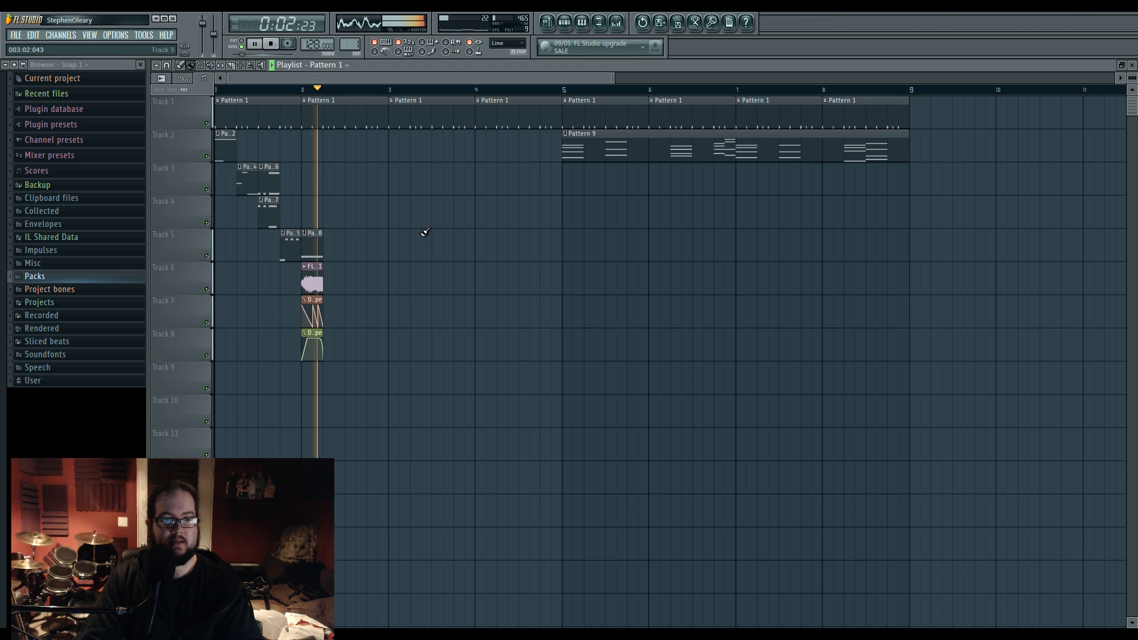
{"action": "key", "text": "space"}
{"action": "key", "text": "space"}
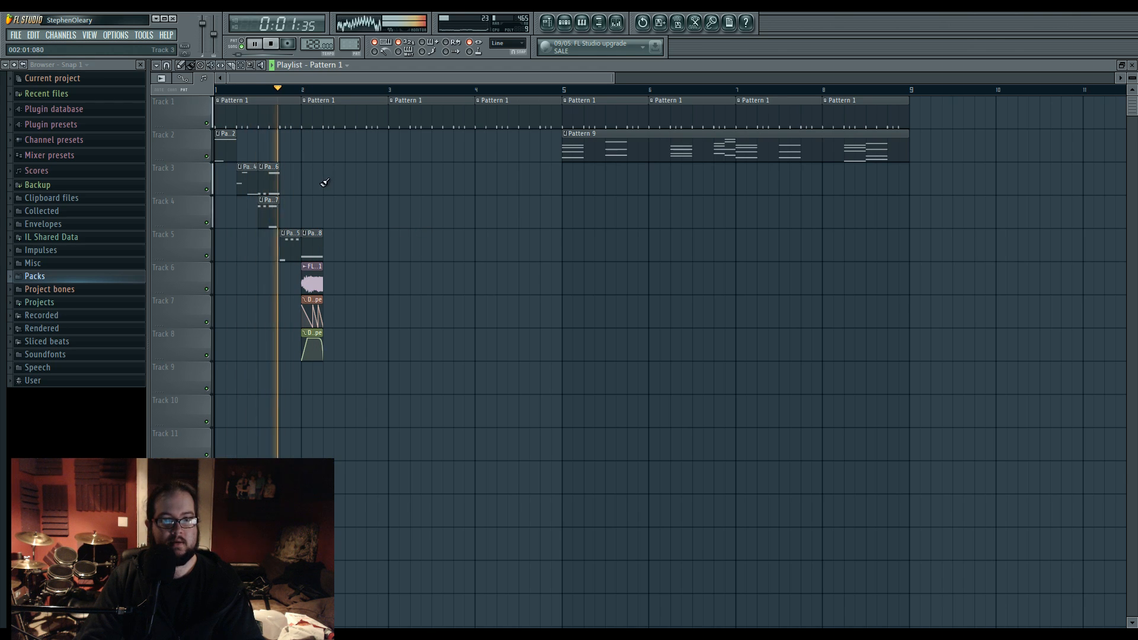
{"action": "key", "text": "space"}
Step: Slice Pattern 9 at beats 3 and 4 of bar 5, and copy the one-beat slice to track 2 at bar 1 beat 4
{"action": "left_click", "coordinate": [608, 147]}
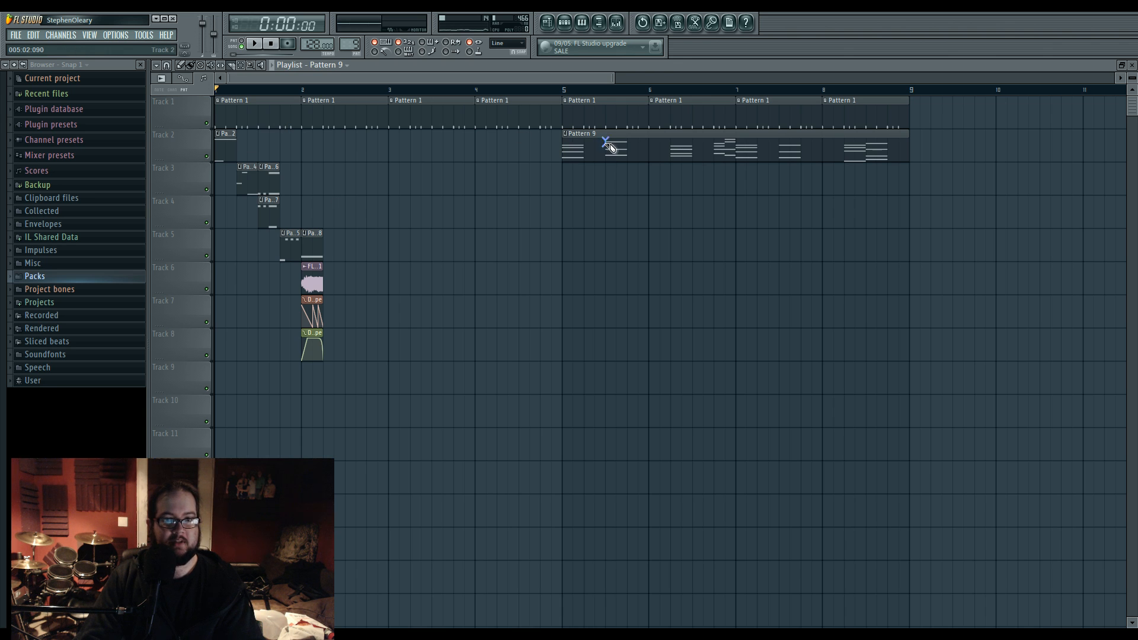
{"action": "left_click", "coordinate": [629, 144]}
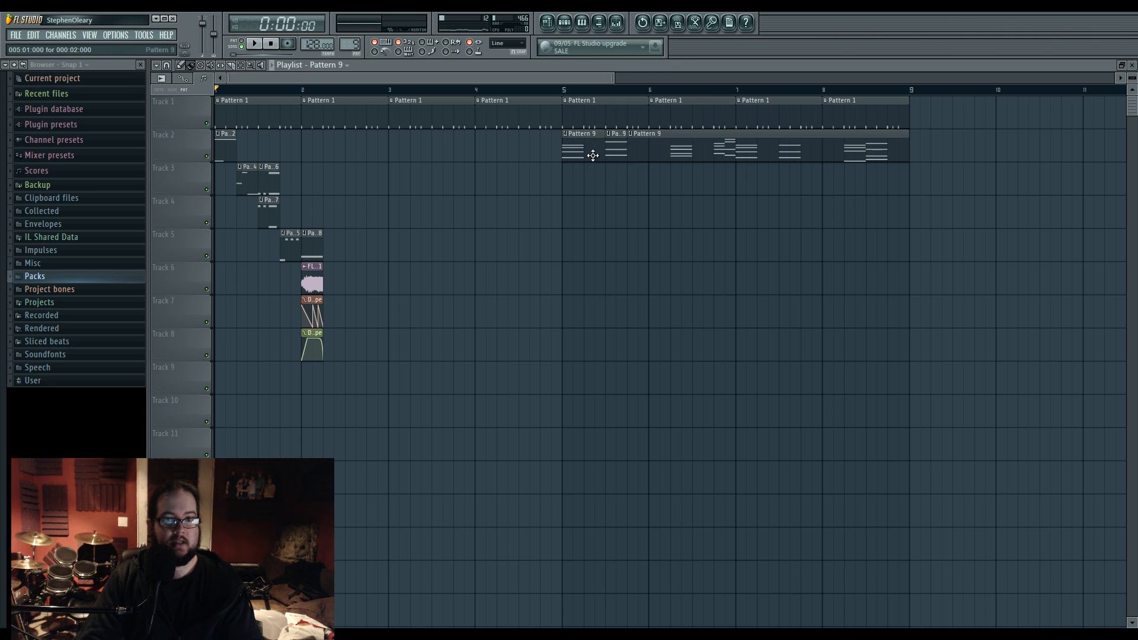
{"action": "left_click", "coordinate": [290, 142]}
{"action": "key", "text": "space"}
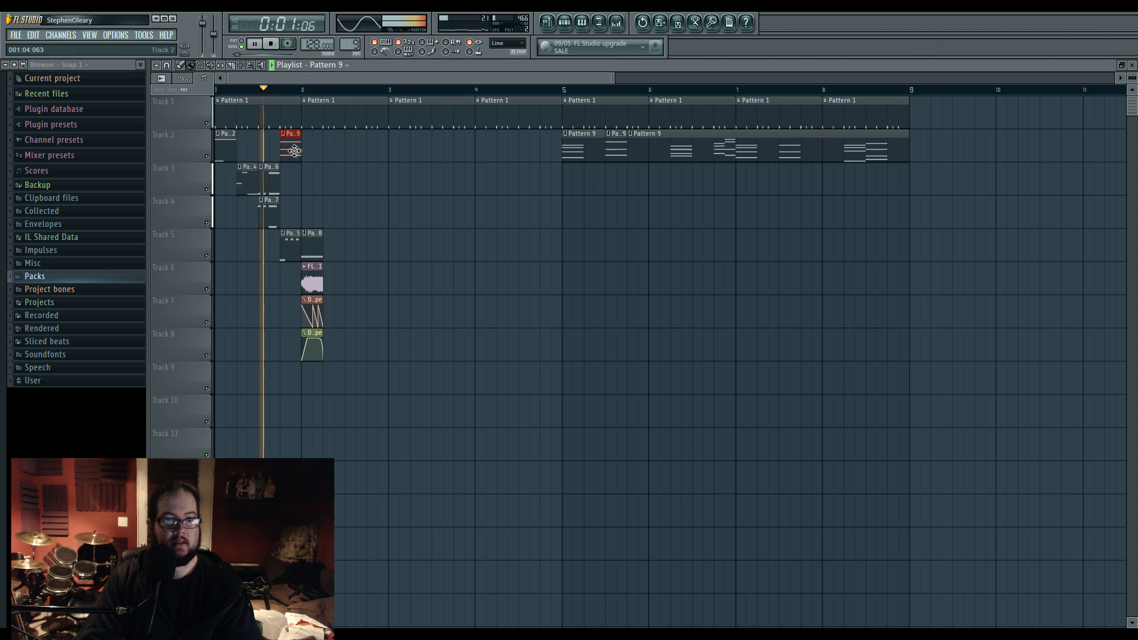
Step: Delete the Pattern 5 clip at bar 1 beat 4 on track 5, and play from bar 1
{"action": "right_click", "coordinate": [292, 249]}
{"action": "key", "text": "space"}
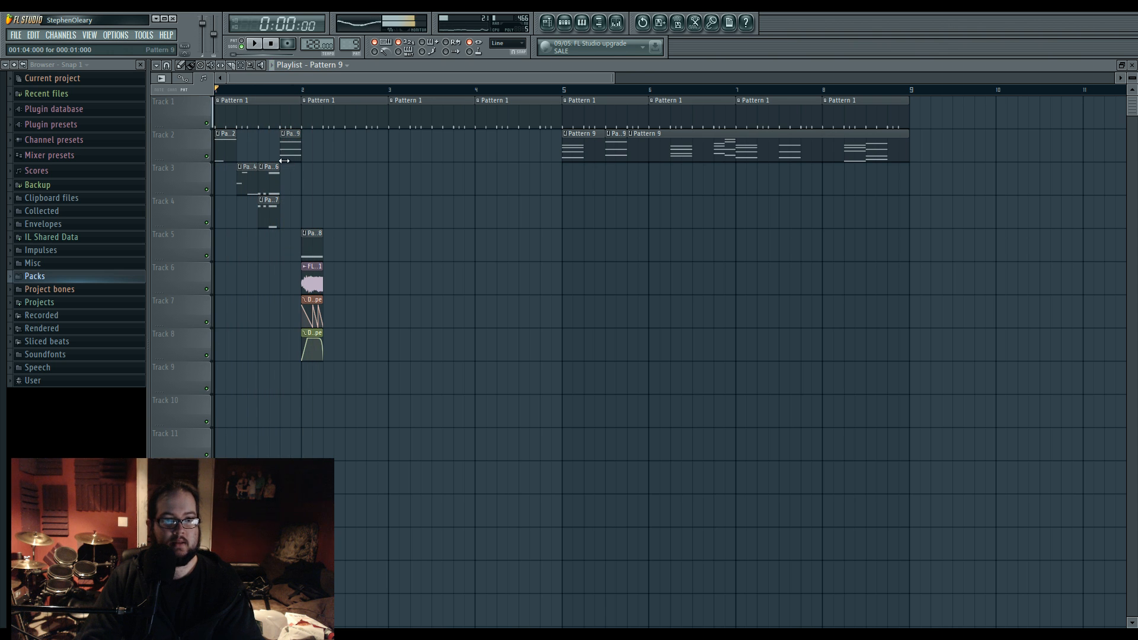
{"action": "left_click", "coordinate": [279, 91]}
{"action": "key", "text": "space"}
{"action": "key", "text": "space"}
{"action": "key", "text": "space"}
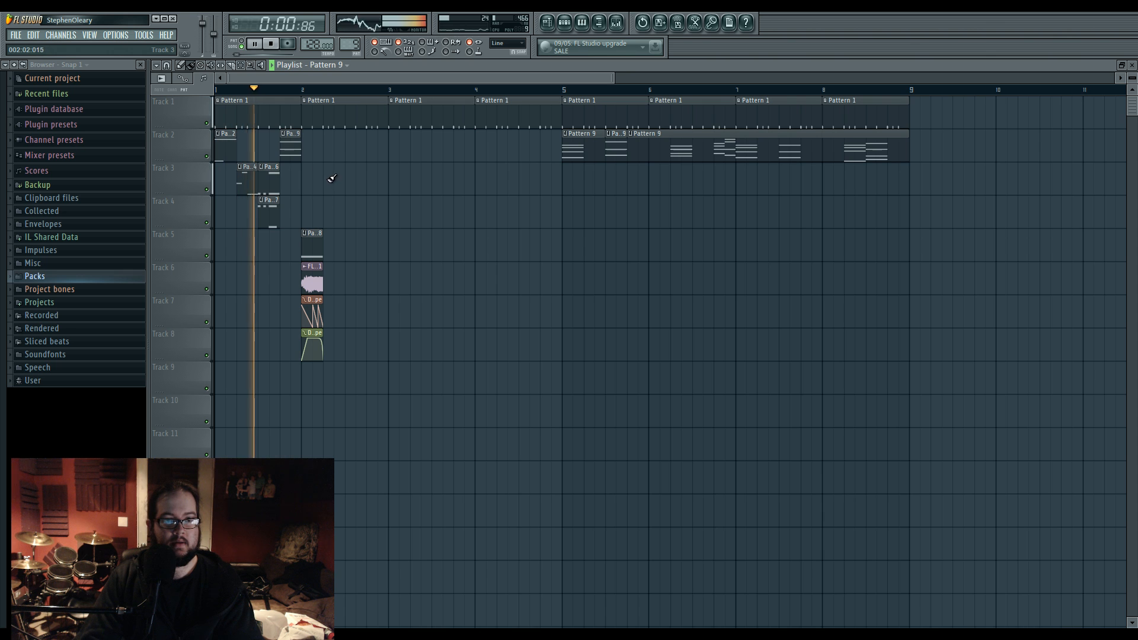
Step: Place a one-beat Pattern 9 clip at bar 2 beat 1 on track 3, and move the clips on tracks 5 to 8 to bar 2 beat 2
{"action": "key", "text": "space"}
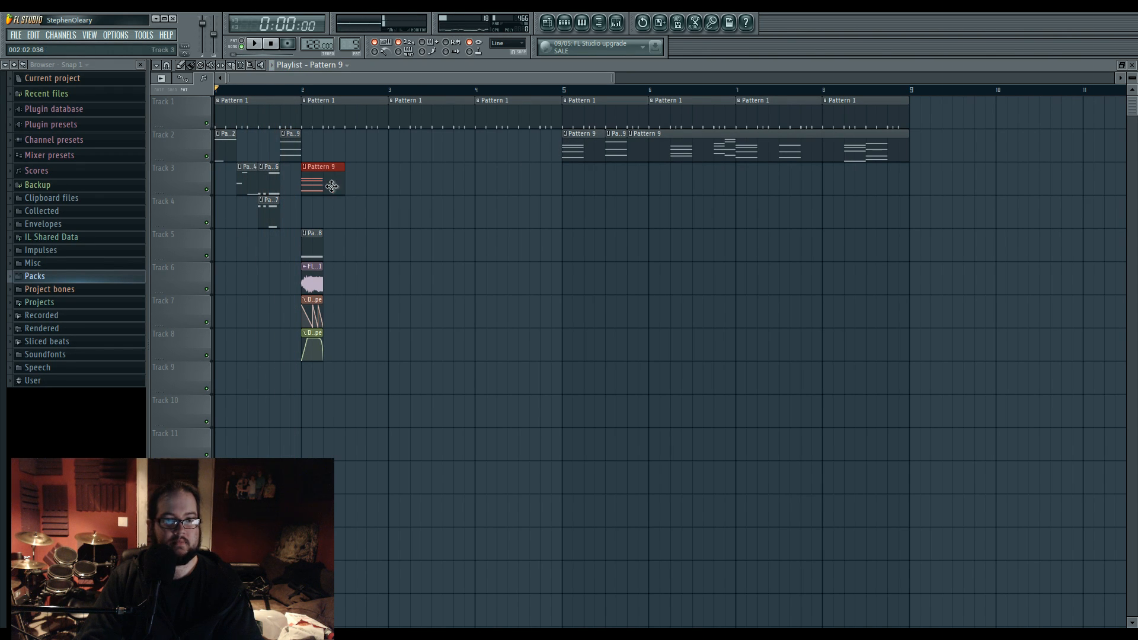
{"action": "left_click_drag", "start_coordinate": [326, 207], "coordinate": [288, 344]}
{"action": "left_click_drag", "start_coordinate": [314, 246], "coordinate": [335, 249]}
Step: Play the opening from bar 1 with the shifted clips, and clear the clip selection
{"action": "key", "text": "space"}
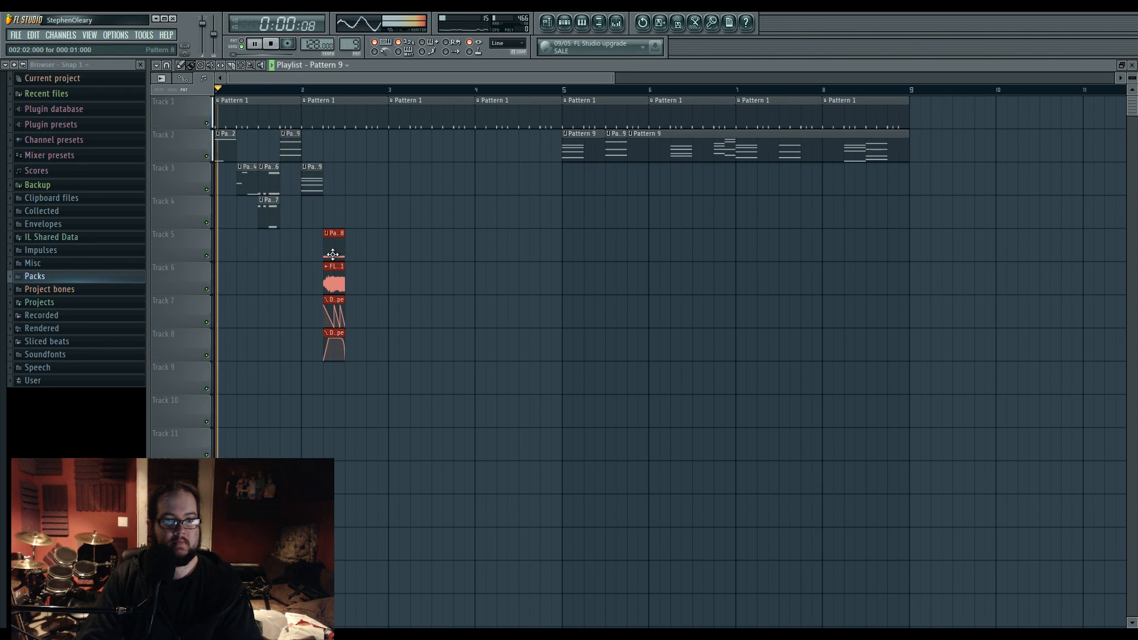
{"action": "left_click", "coordinate": [365, 212], "text": "ctrl"}
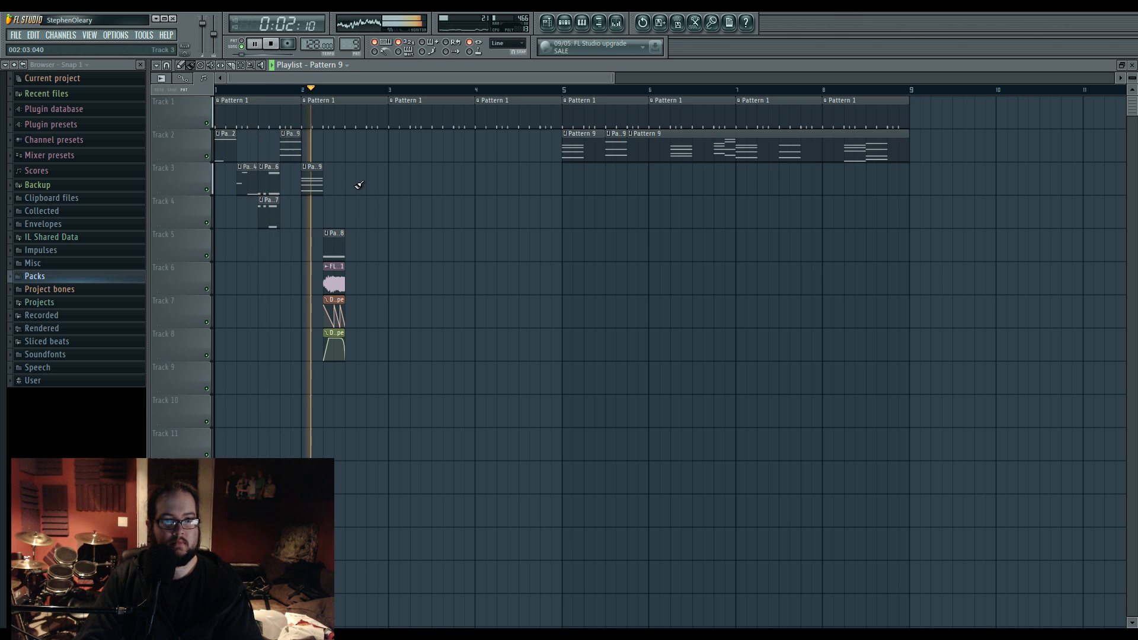
{"action": "key", "text": "space"}
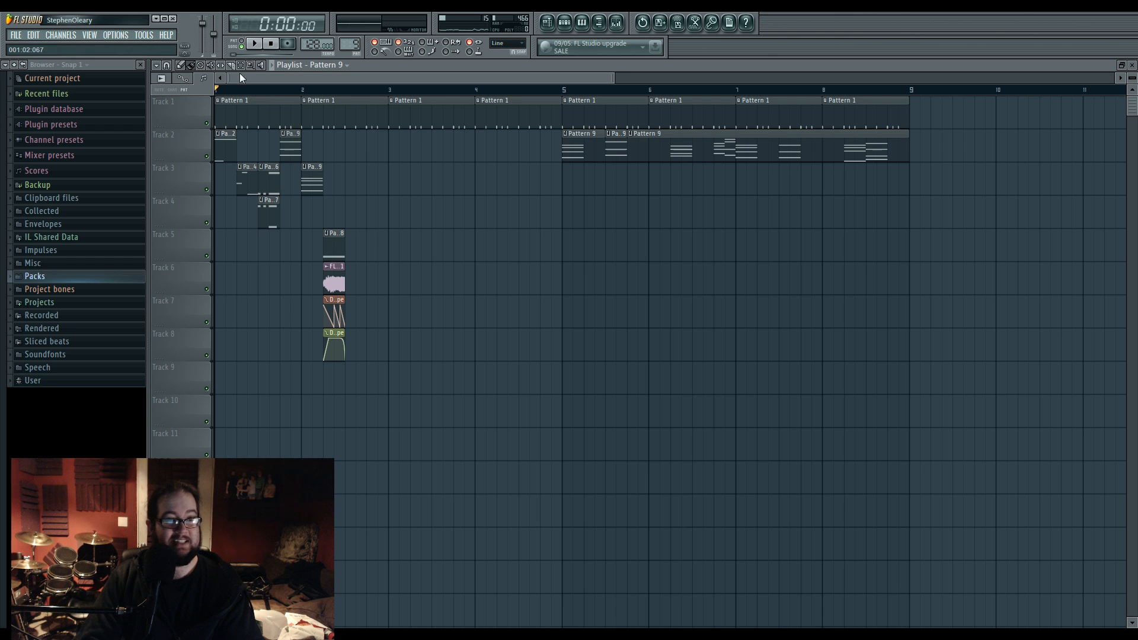
Step: Audition Pattern 9 from bar 6 beat 4, slice out that beat, and copy the slice to bar 2 beat 4 on track 3
{"action": "left_click", "coordinate": [712, 93]}
{"action": "key", "text": "space"}
{"action": "key", "text": "space"}
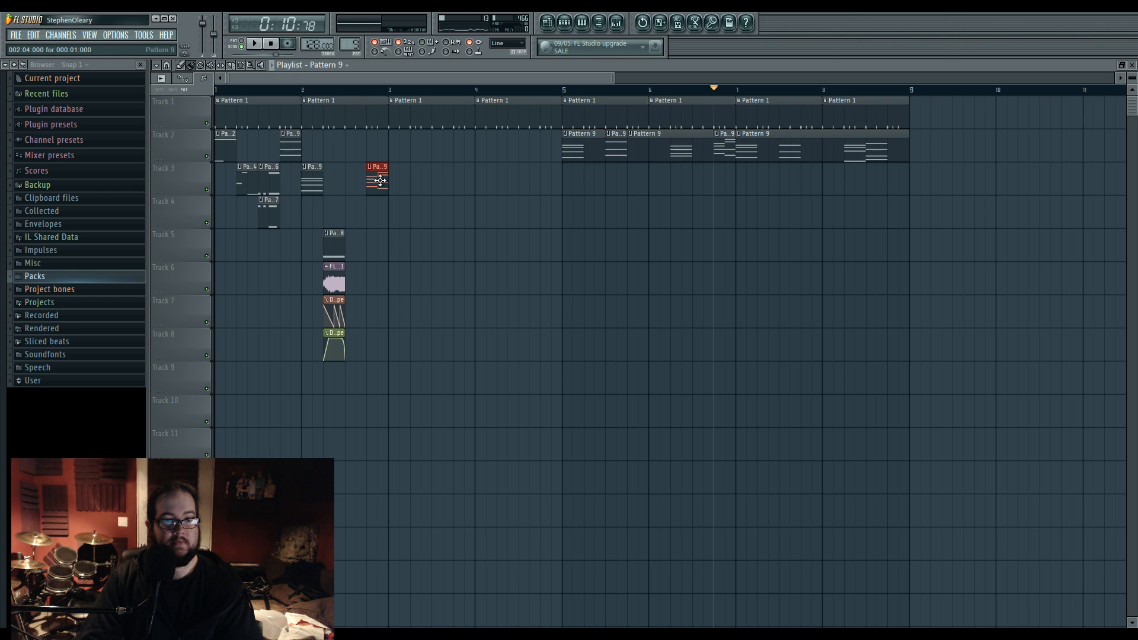
Step: Play the arrangement from bar 1 through the opening two bars
{"action": "left_click", "coordinate": [216, 91]}
{"action": "key", "text": "space"}
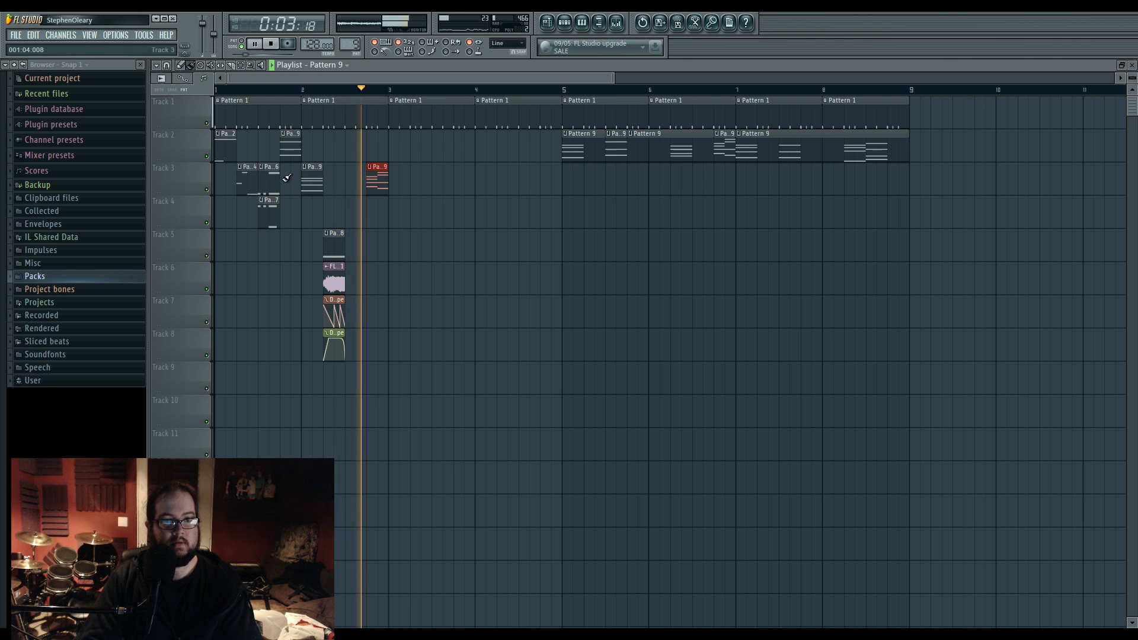
{"action": "key", "text": "space"}
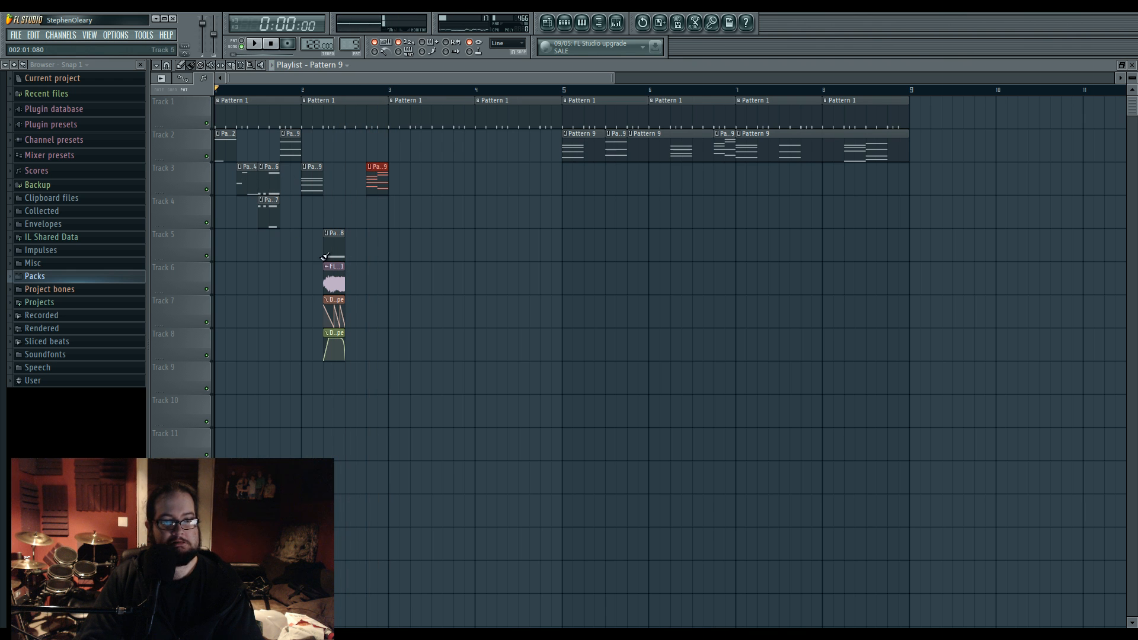
Step: Extend the Modulation X envelope clip on track 7 to the start of bar 2 beat 4
{"action": "scroll", "coordinate": [331, 277], "scroll_direction": "up", "scroll_amount": 3}
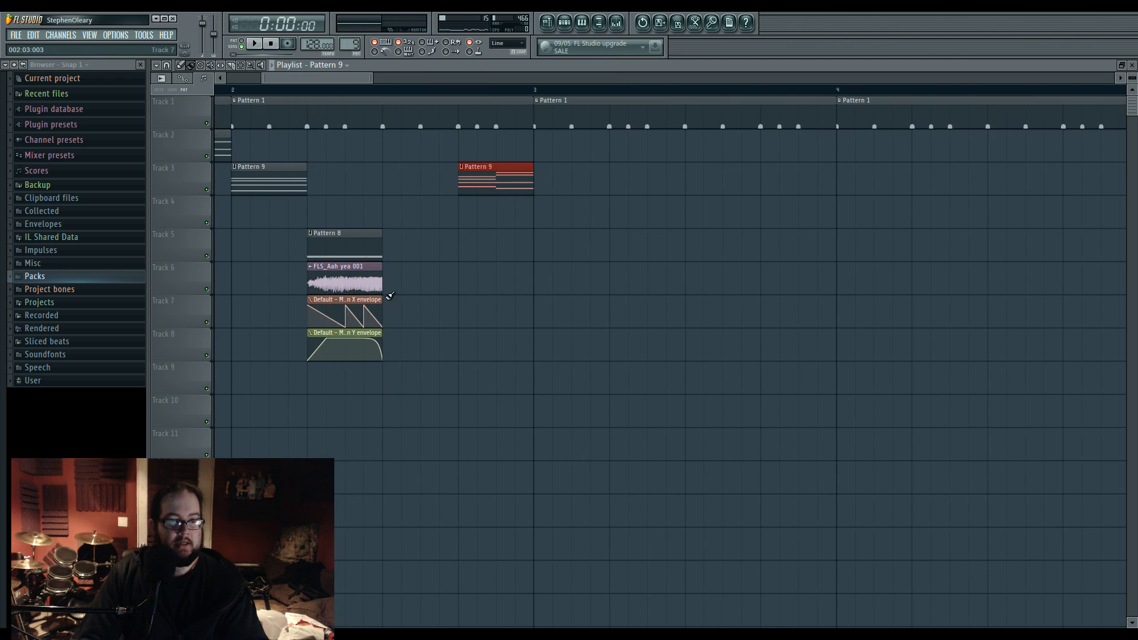
{"action": "left_click_drag", "start_coordinate": [383, 306], "coordinate": [454, 305]}
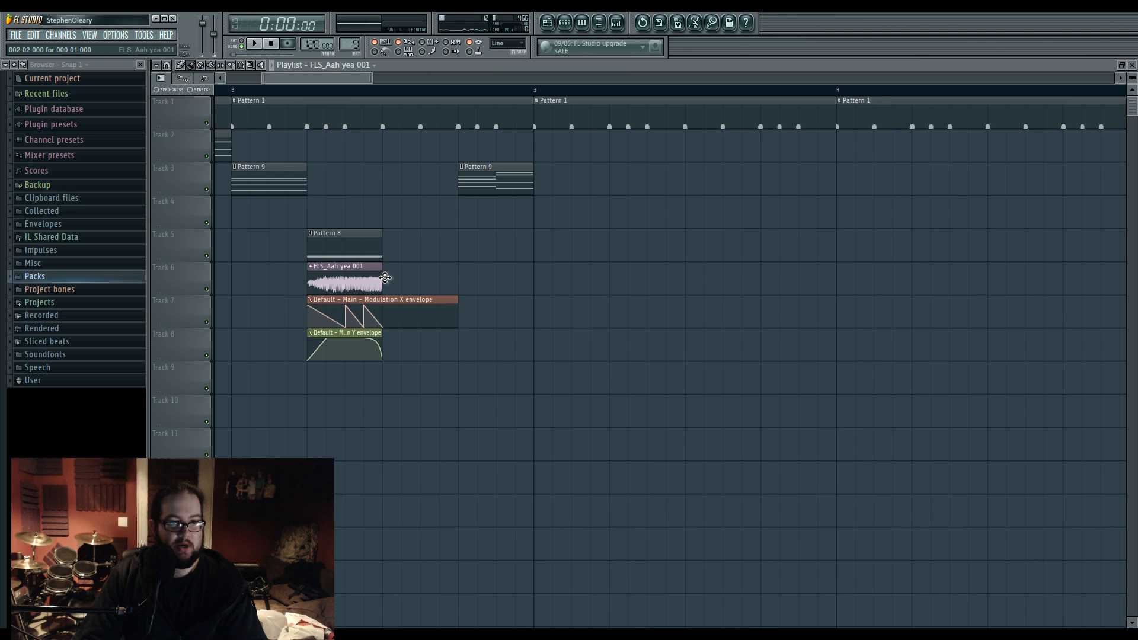
Step: Extend the FLS_Aah yea 001 clip and Modulation Y envelope to bar 2, beat 4, and duplicate Pattern 8 beside the original
{"action": "left_click_drag", "start_coordinate": [386, 278], "coordinate": [448, 279]}
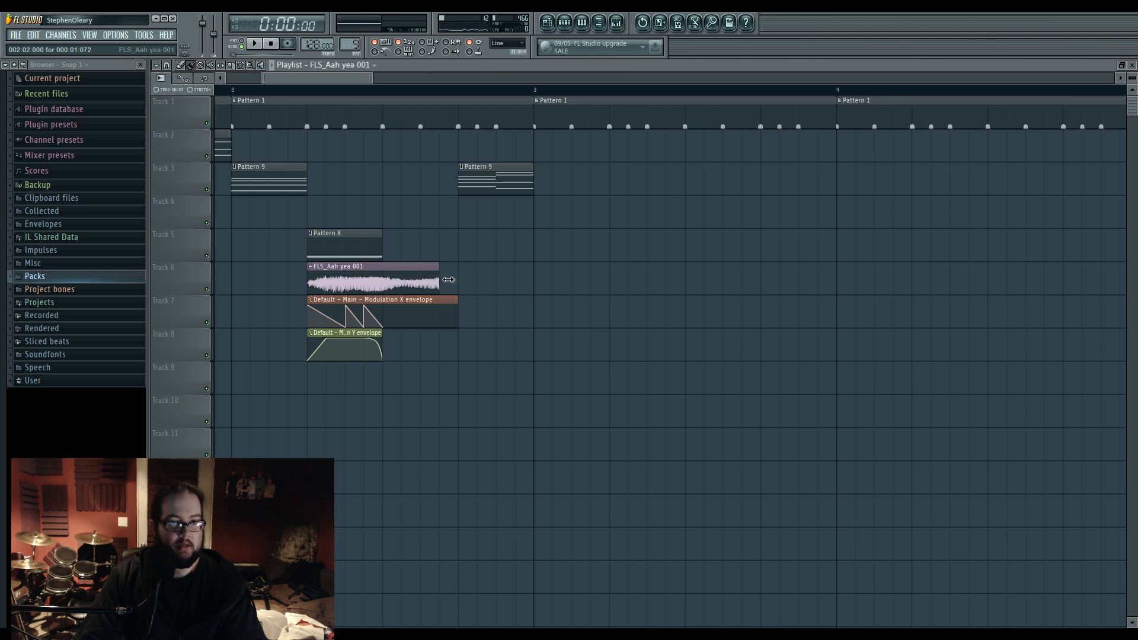
{"action": "left_click", "coordinate": [458, 316]}
{"action": "left_click_drag", "start_coordinate": [379, 243], "coordinate": [457, 245]}
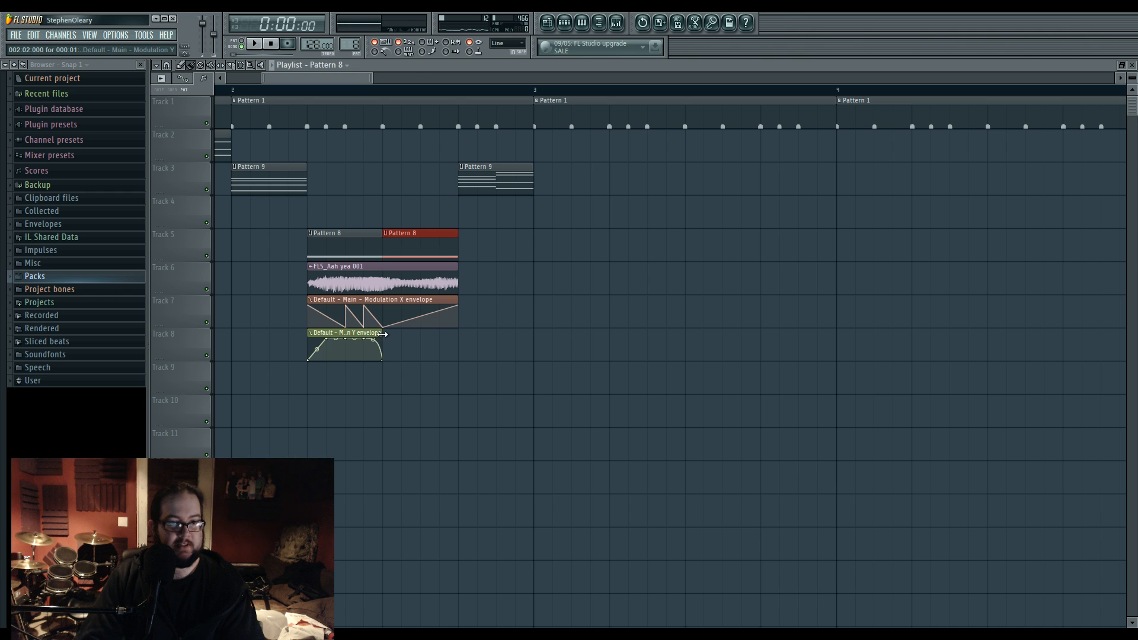
{"action": "left_click_drag", "start_coordinate": [383, 334], "coordinate": [452, 339]}
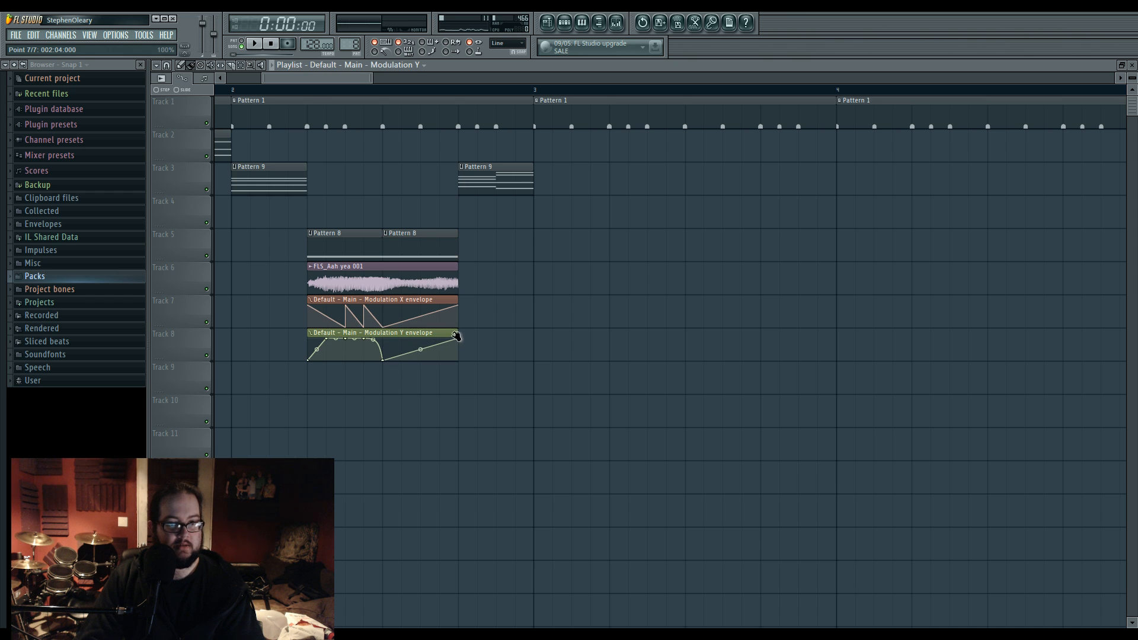
Step: Play the song from bar 2, beat 2 to check the extended clips
{"action": "left_click", "coordinate": [309, 91]}
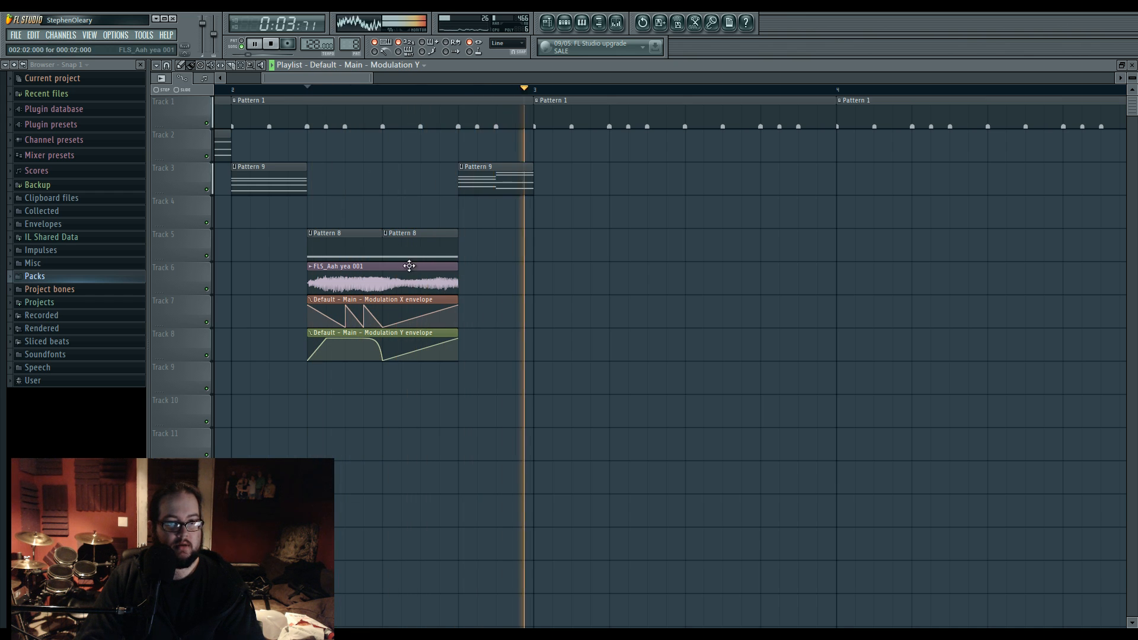
{"action": "key", "text": "space"}
{"action": "key", "text": "space"}
{"action": "key", "text": "space"}
Step: Make the second Pattern 8 clip unique, raise its existing note to D2 and add a matching note on D1
{"action": "left_click", "coordinate": [386, 233]}
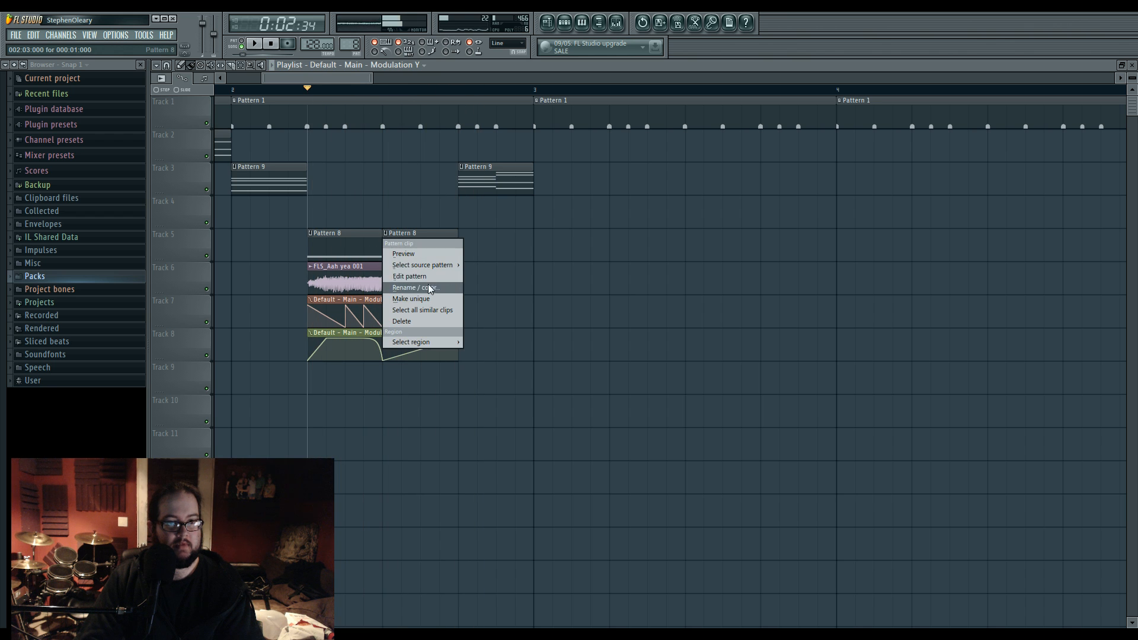
{"action": "left_click", "coordinate": [427, 299]}
{"action": "key", "text": "F7"}
{"action": "left_click_drag", "start_coordinate": [209, 328], "coordinate": [189, 173]}
{"action": "left_click", "coordinate": [208, 318]}
{"action": "key", "text": "space"}
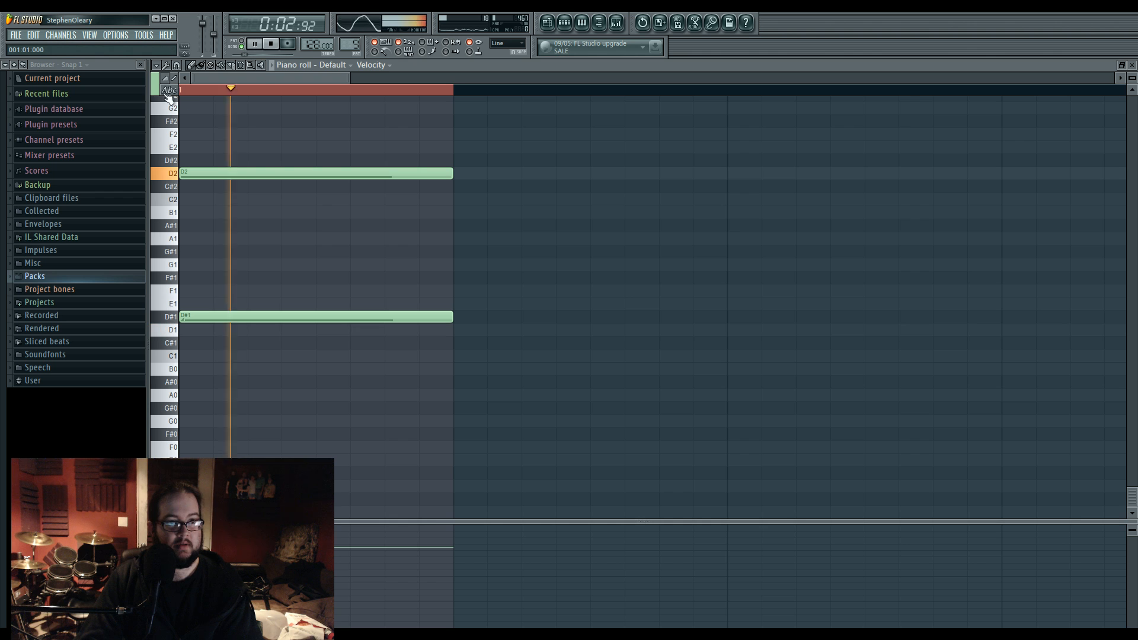
{"action": "left_click_drag", "start_coordinate": [203, 317], "coordinate": [204, 330]}
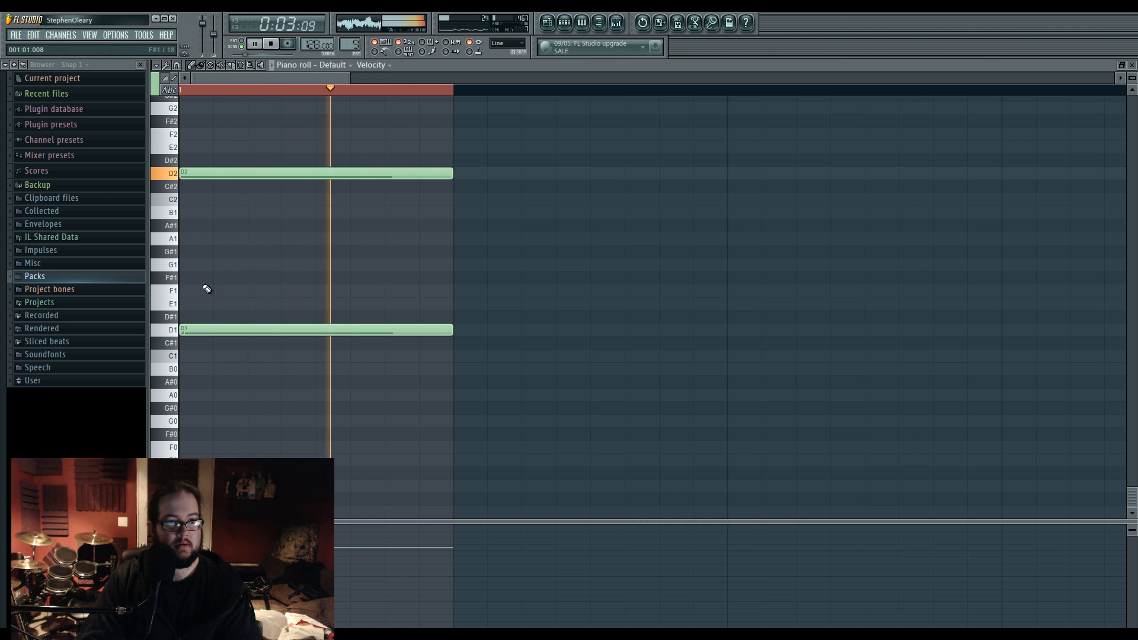
Step: Reshape the Modulation Y envelope after bar 2, beat 3, adding a point at 002:03:048 at about 79%
{"action": "left_click", "coordinate": [548, 23]}
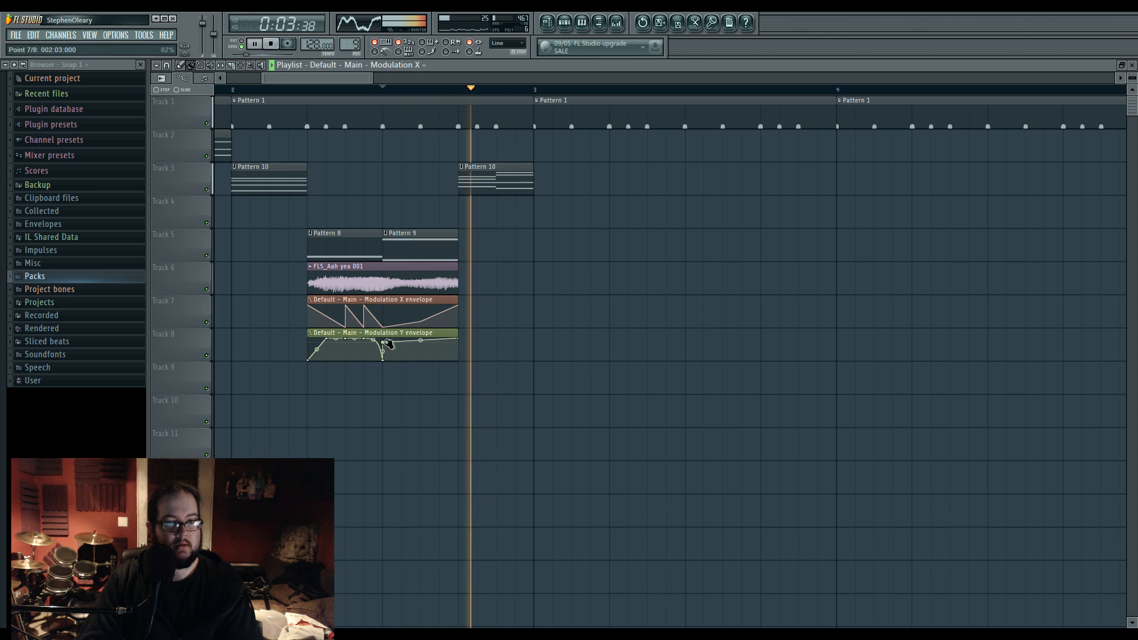
{"action": "left_click_drag", "start_coordinate": [386, 342], "coordinate": [423, 342]}
{"action": "right_click", "coordinate": [423, 358]}
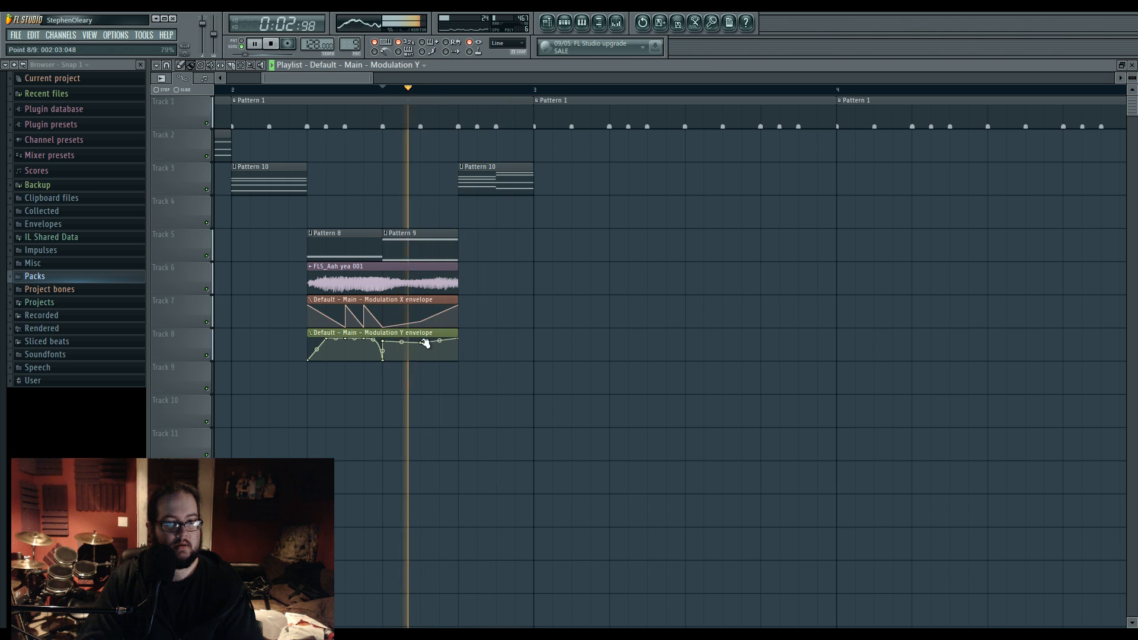
{"action": "key", "text": "space"}
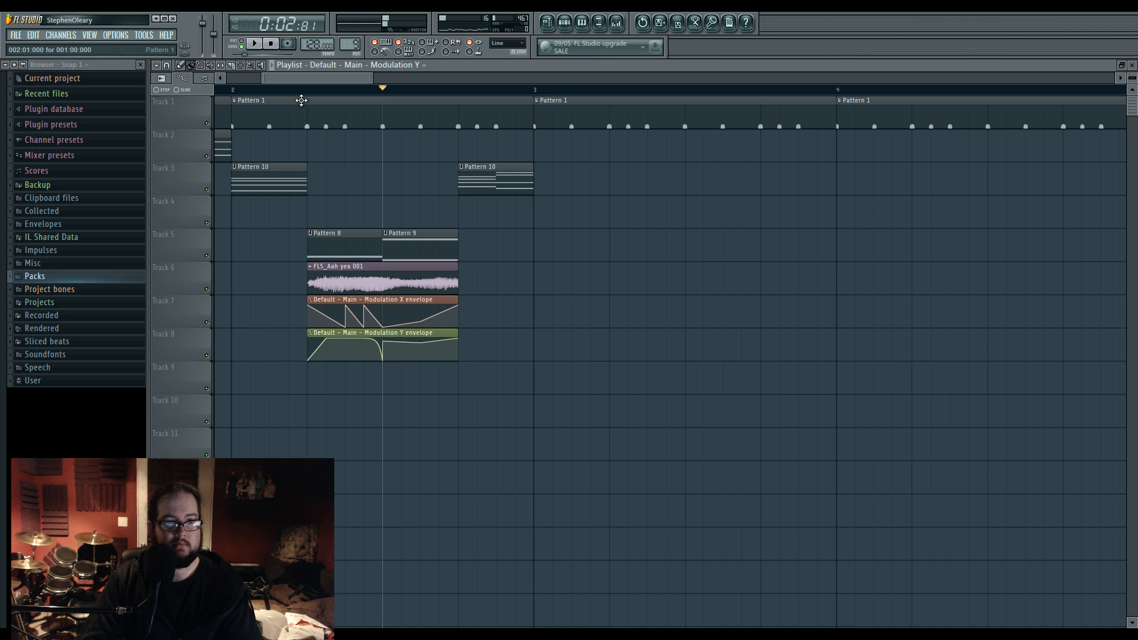
Step: Play the whole arrangement in the playlist from bar 2
{"action": "left_click", "coordinate": [302, 100]}
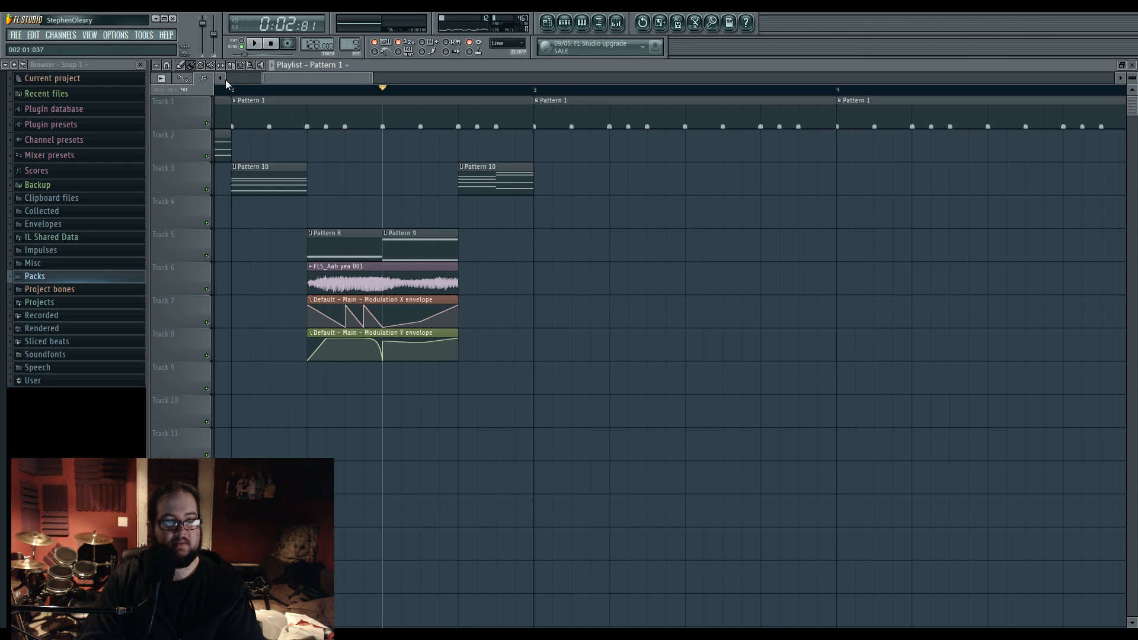
{"action": "scroll", "coordinate": [590, 289], "scroll_direction": "down", "scroll_amount": 5}
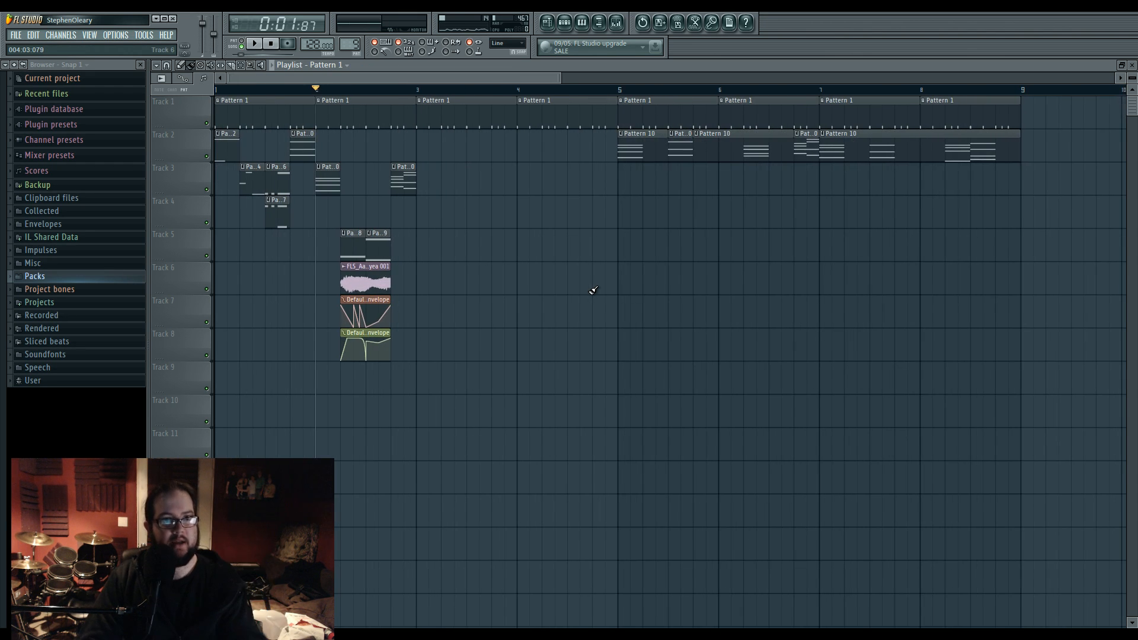
{"action": "key", "text": "space"}
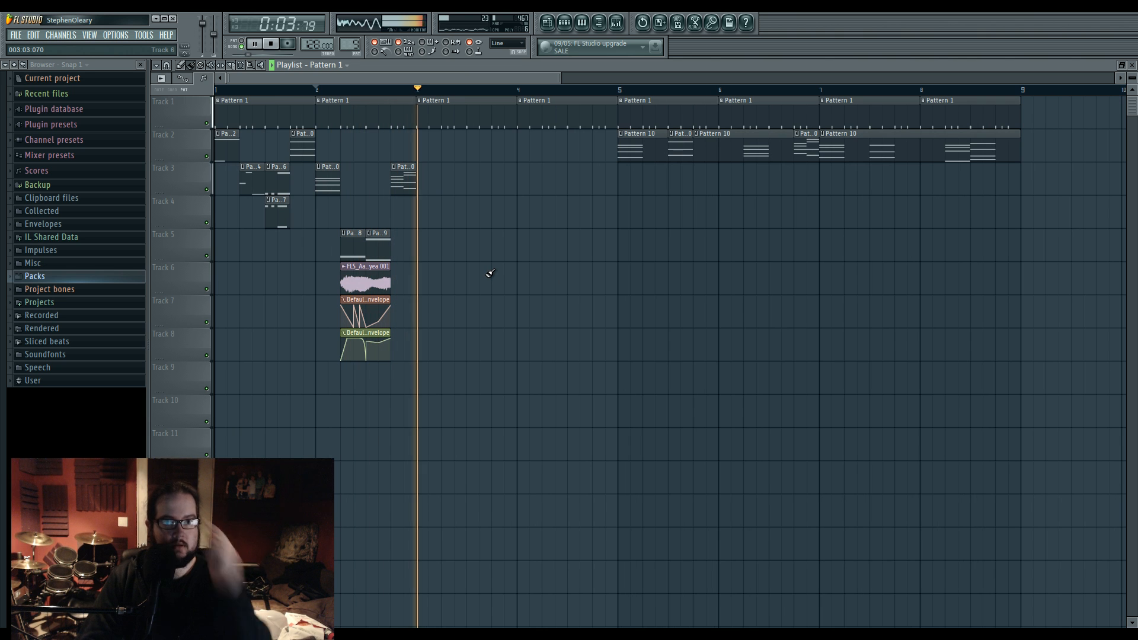
{"action": "key", "text": "space"}
Step: Enable the reverb in the chords channel's Harmor and adjust its filter, damping and wet levels
{"action": "left_click", "coordinate": [566, 23]}
{"action": "left_click", "coordinate": [452, 259]}
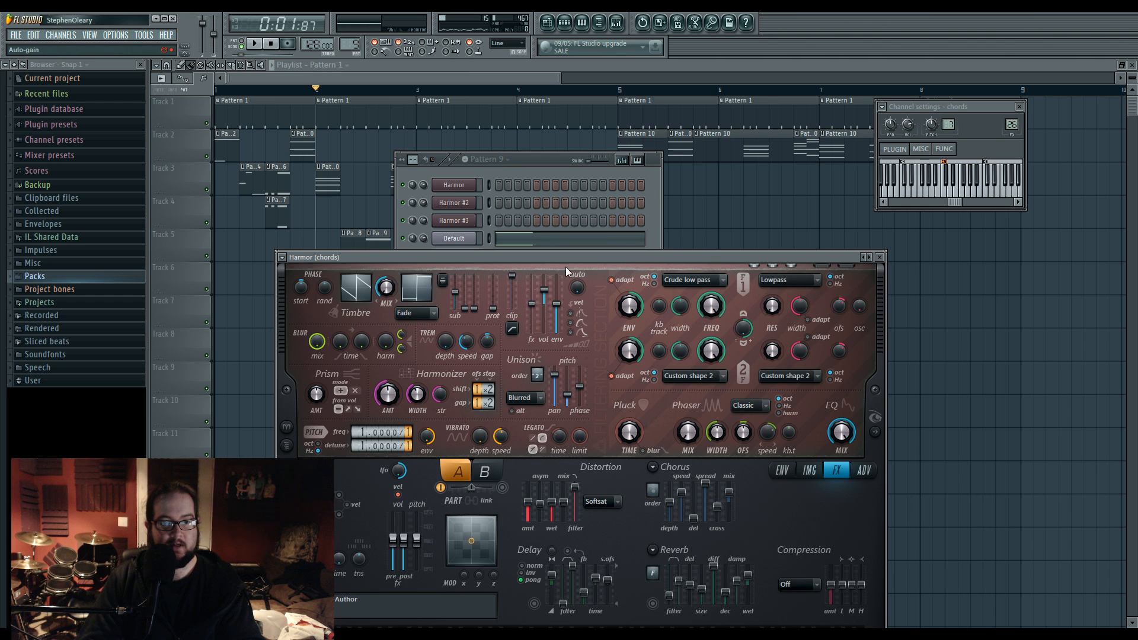
{"action": "left_click_drag", "start_coordinate": [566, 267], "coordinate": [531, 146]}
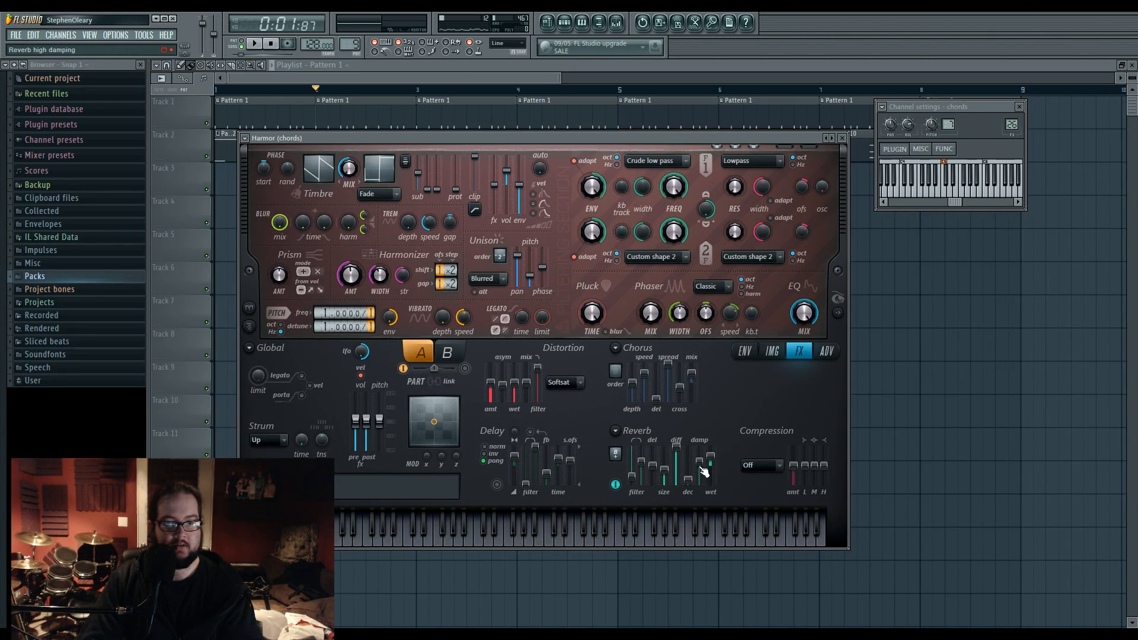
{"action": "key", "text": "space"}
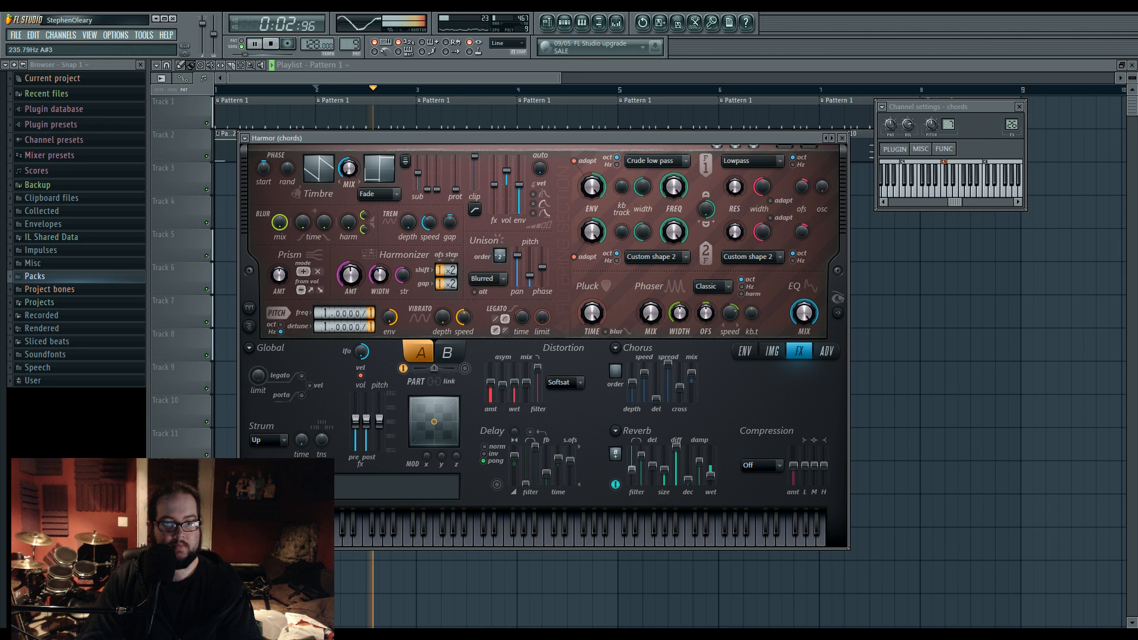
{"action": "left_click", "coordinate": [941, 407]}
Step: Play the chord section of the arrangement from bar 5
{"action": "key", "text": "space"}
{"action": "key", "text": "space"}
{"action": "left_click", "coordinate": [624, 90]}
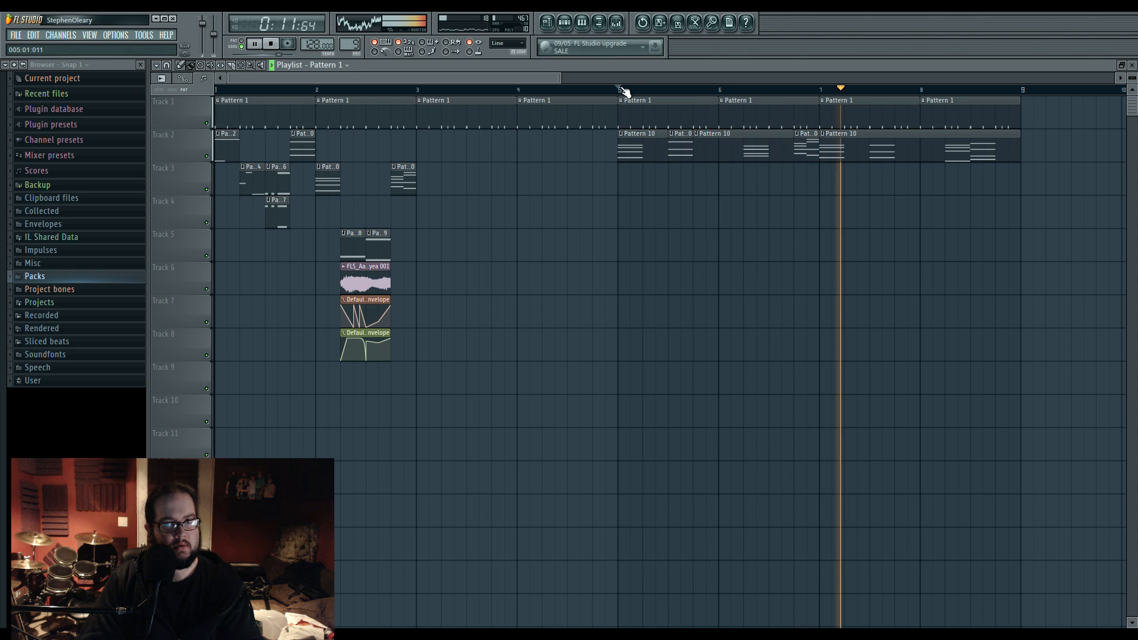
{"action": "key", "text": "space"}
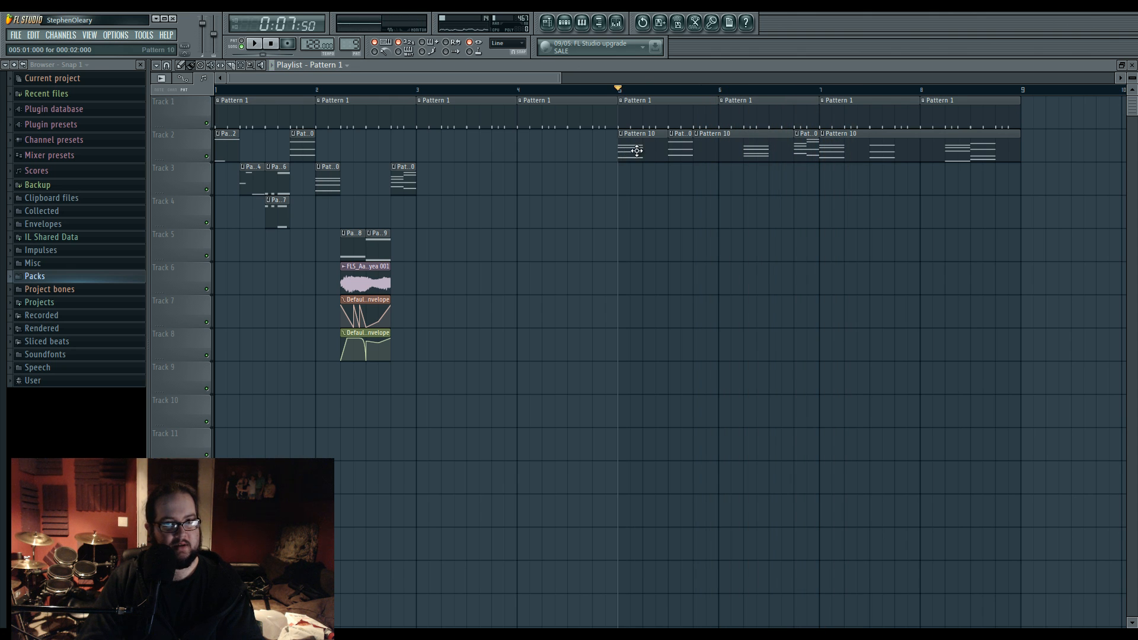
Step: Open Pattern 10's Harmor #2 notes from the clip at bar 5 and play the pattern on its own
{"action": "double_click", "coordinate": [637, 150]}
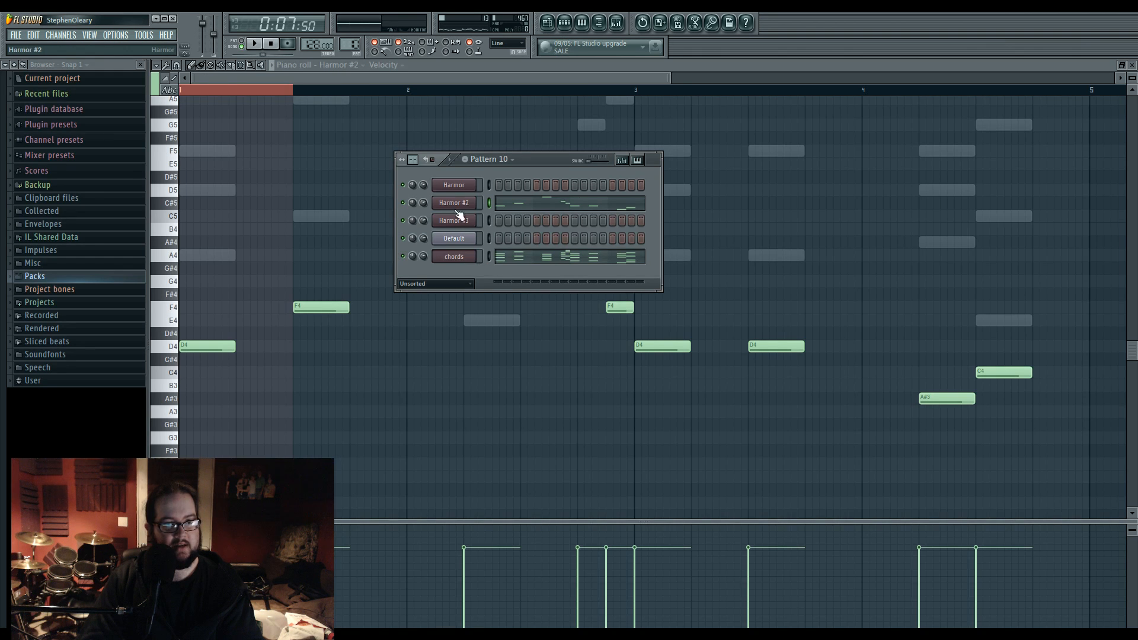
{"action": "left_click", "coordinate": [251, 92]}
{"action": "left_click", "coordinate": [242, 44]}
{"action": "key", "text": "space"}
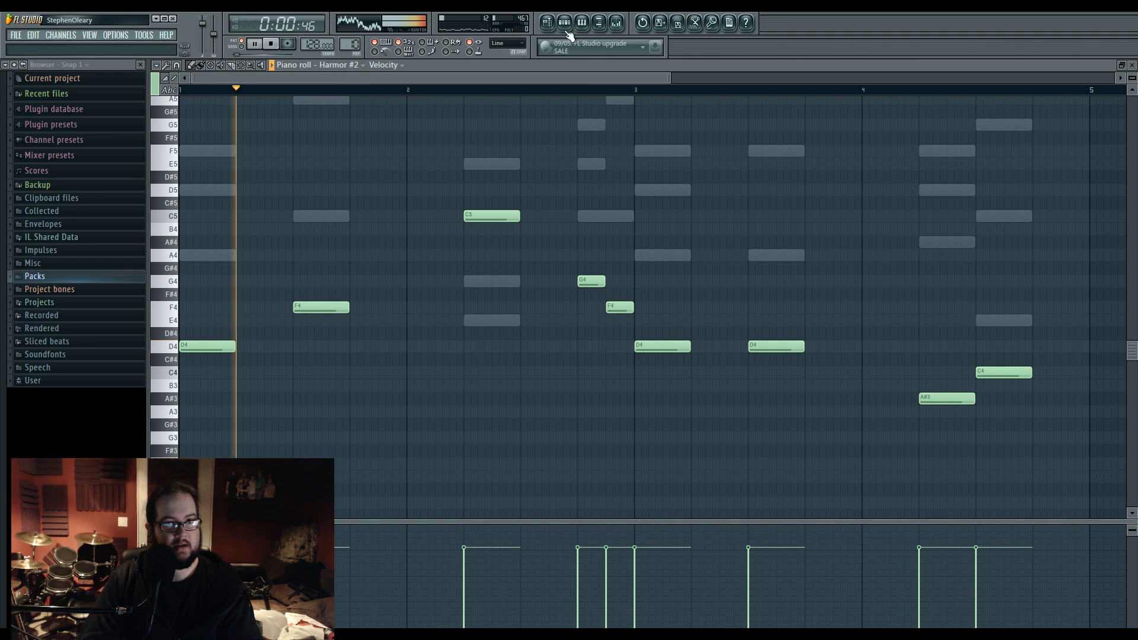
{"action": "left_click", "coordinate": [565, 24]}
{"action": "key", "text": "space"}
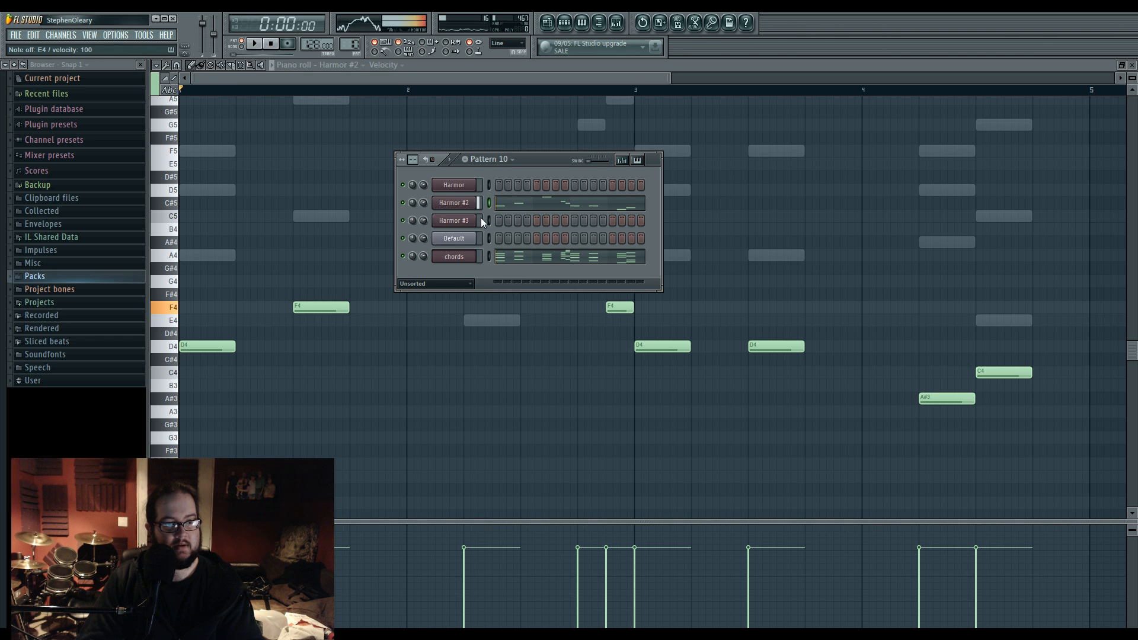
Step: Open the Harmor #2 synth settings and audition its sound against the Pattern 10 notes
{"action": "left_click", "coordinate": [465, 206]}
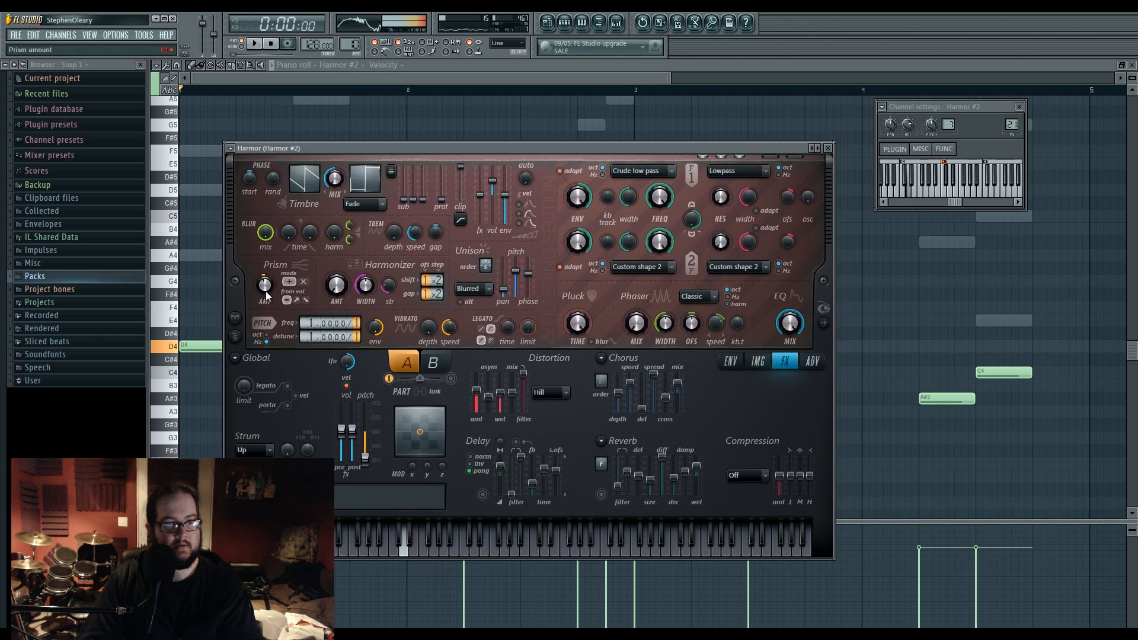
{"action": "key", "text": "space"}
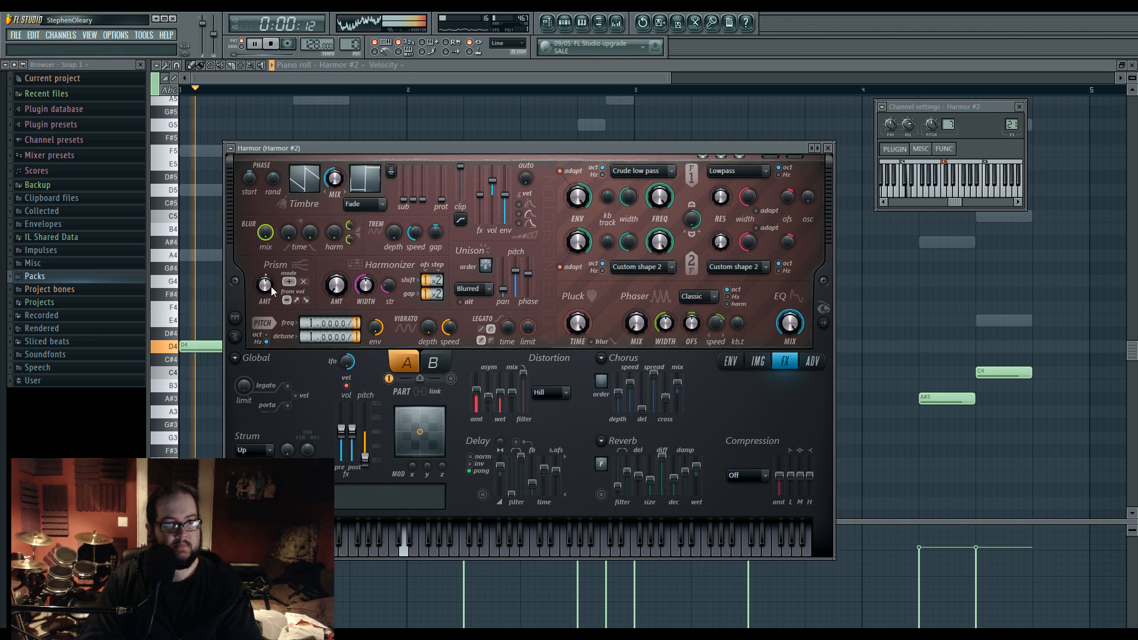
{"action": "key", "text": "space"}
{"action": "key", "text": "space"}
{"action": "key", "text": "space"}
{"action": "left_click", "coordinate": [197, 326]}
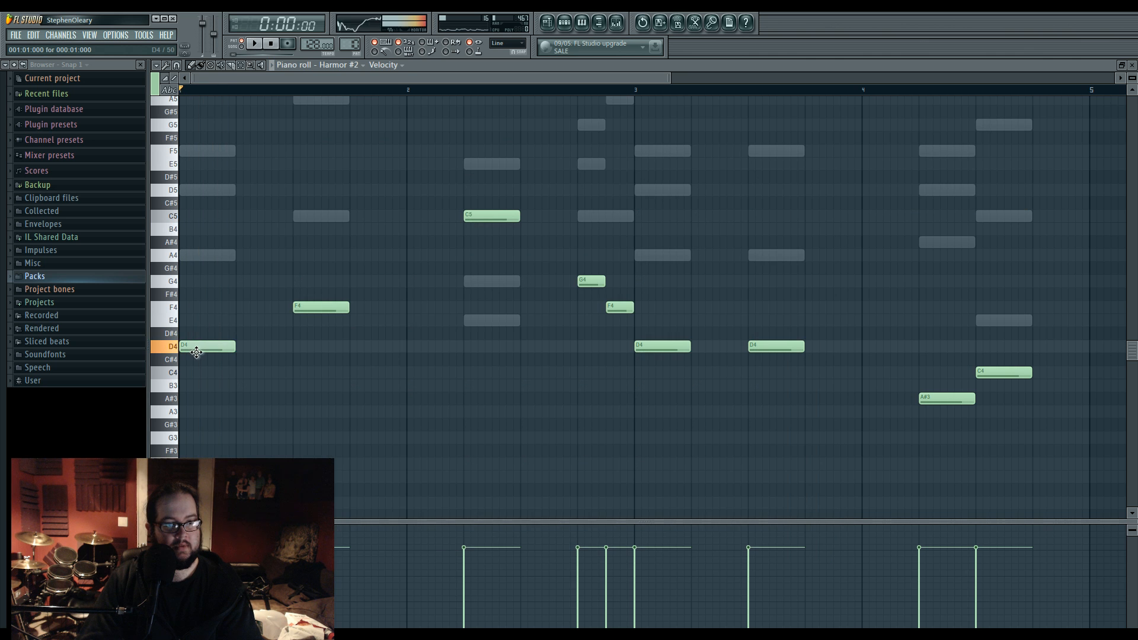
{"action": "mouse_move", "coordinate": [196, 353]}
{"action": "left_mouse_down"}
{"action": "mouse_move", "coordinate": [197, 196]}
{"action": "mouse_move", "coordinate": [207, 347]}
{"action": "left_mouse_up"}
{"action": "key", "text": "space"}
{"action": "key", "text": "space"}
Step: Select the Master mixer track and set the playlist time selection from bar 1 to bar 3
{"action": "key", "text": "F9"}
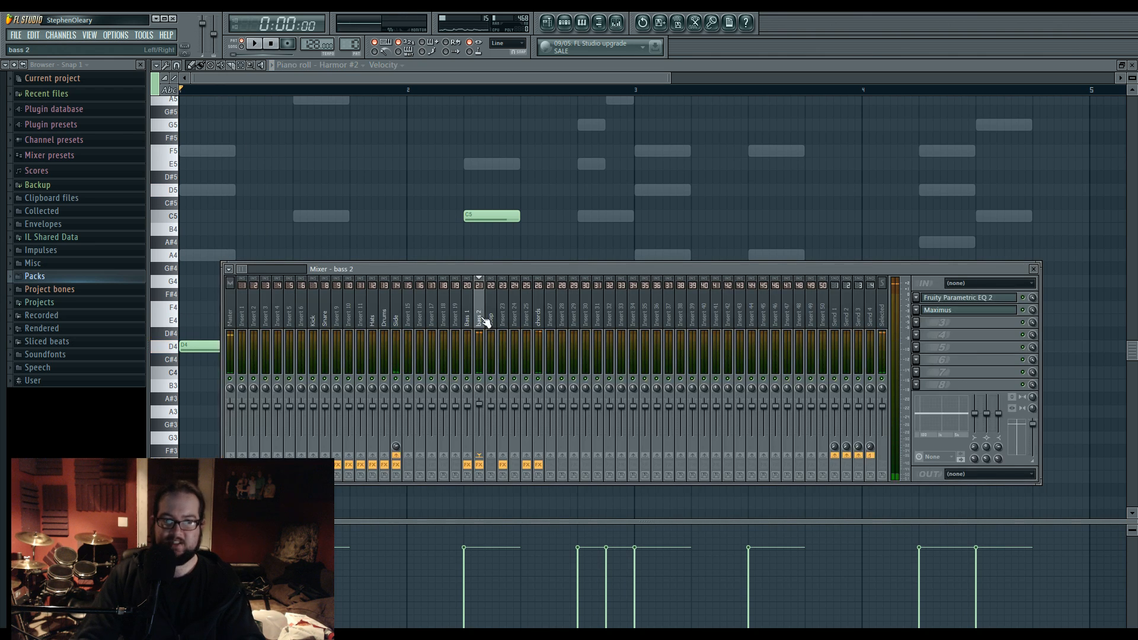
{"action": "left_click", "coordinate": [230, 322]}
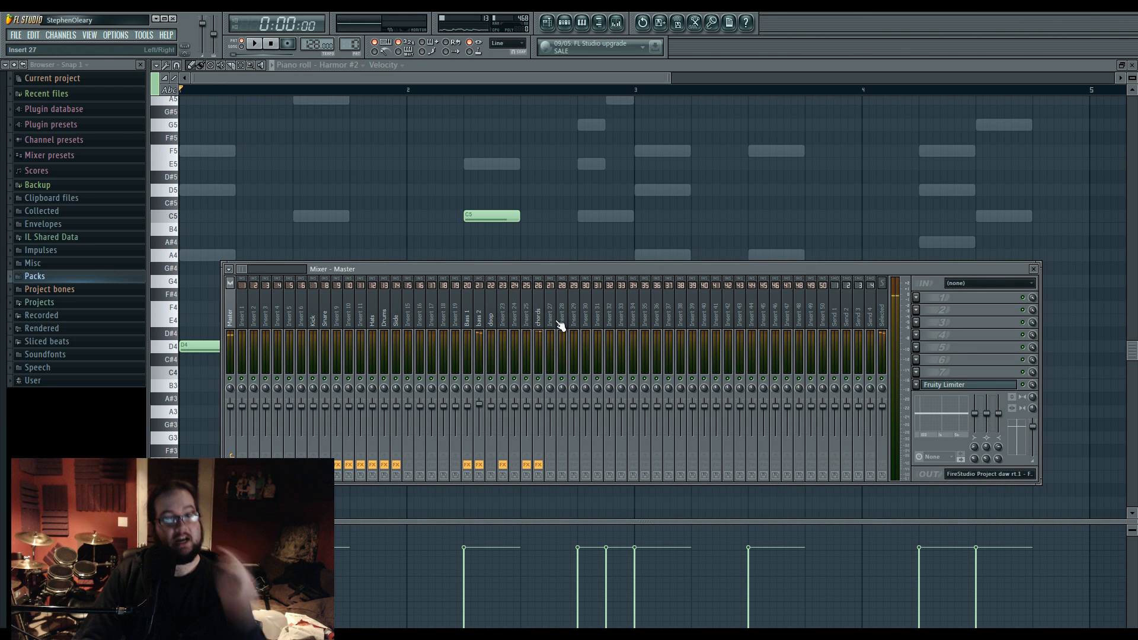
{"action": "left_click", "coordinate": [549, 24]}
{"action": "left_click_drag", "start_coordinate": [417, 93], "coordinate": [156, 86]}
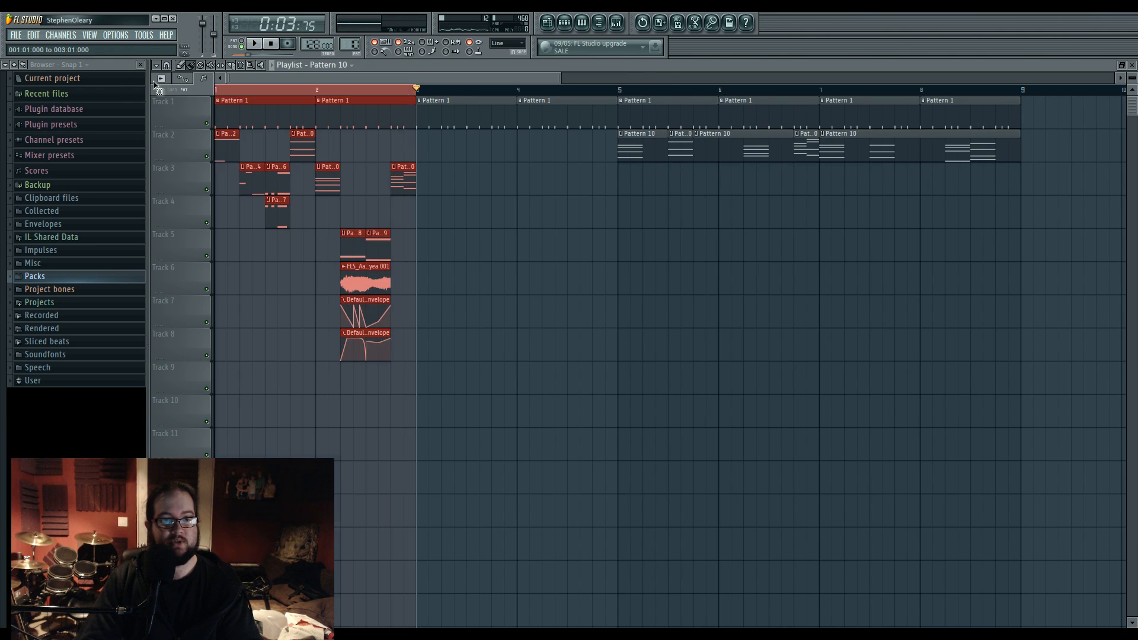
Step: Replace the Fruity Limiter on the Master track with Maximus and load its Default preset
{"action": "left_click", "coordinate": [623, 29]}
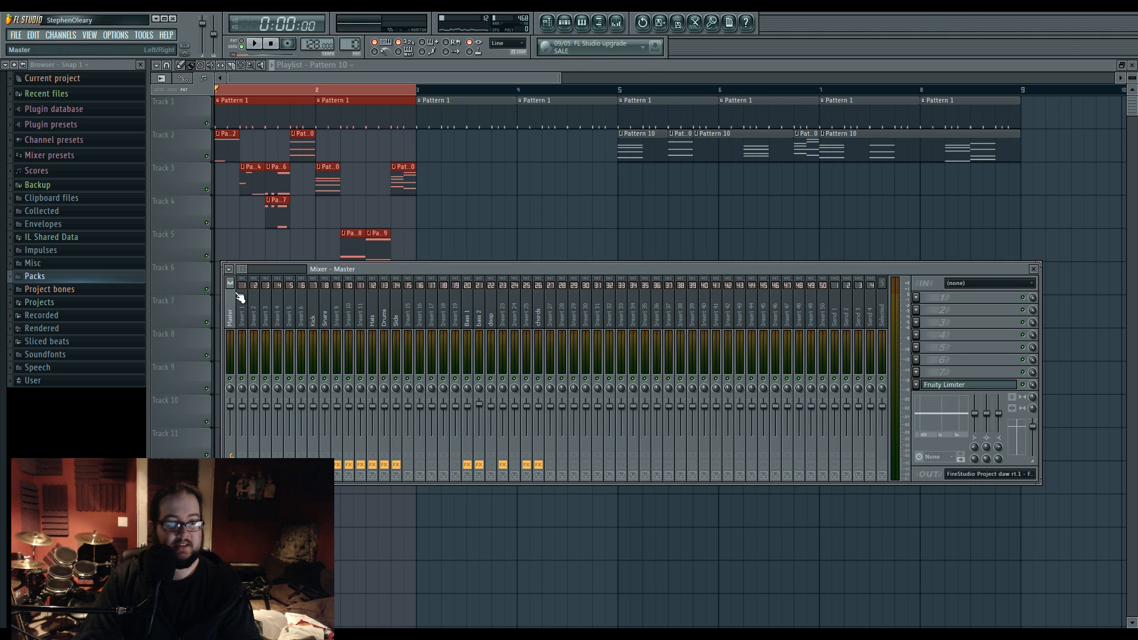
{"action": "left_click", "coordinate": [928, 384]}
{"action": "left_click", "coordinate": [927, 385]}
{"action": "left_click", "coordinate": [916, 385]}
{"action": "mouse_move", "coordinate": [933, 394]}
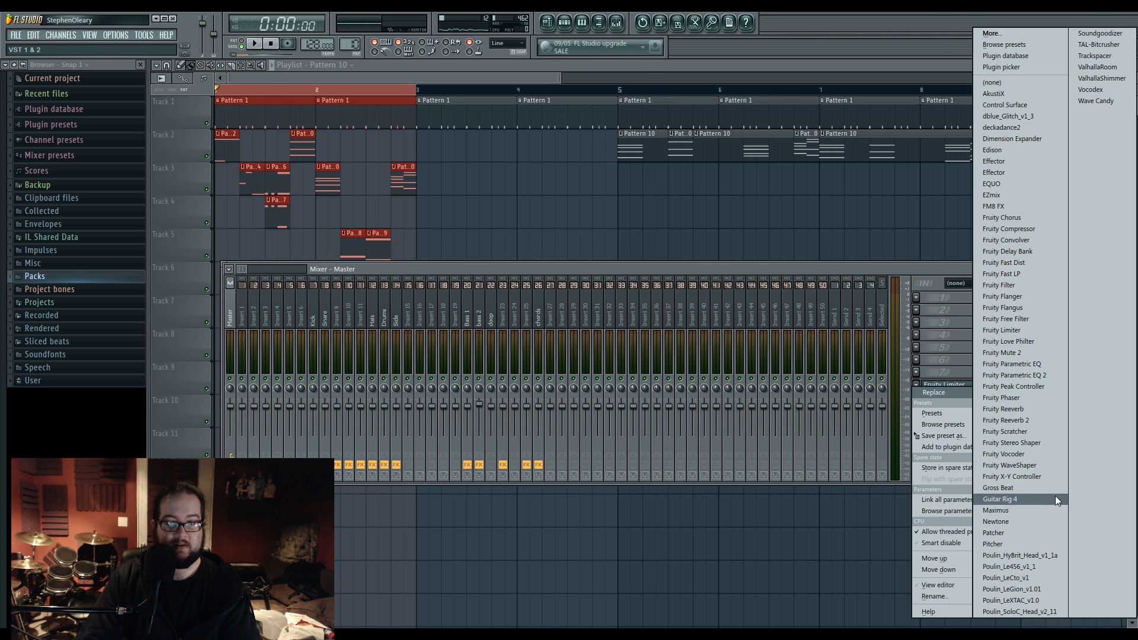
{"action": "left_click", "coordinate": [1054, 510]}
{"action": "right_click", "coordinate": [747, 251]}
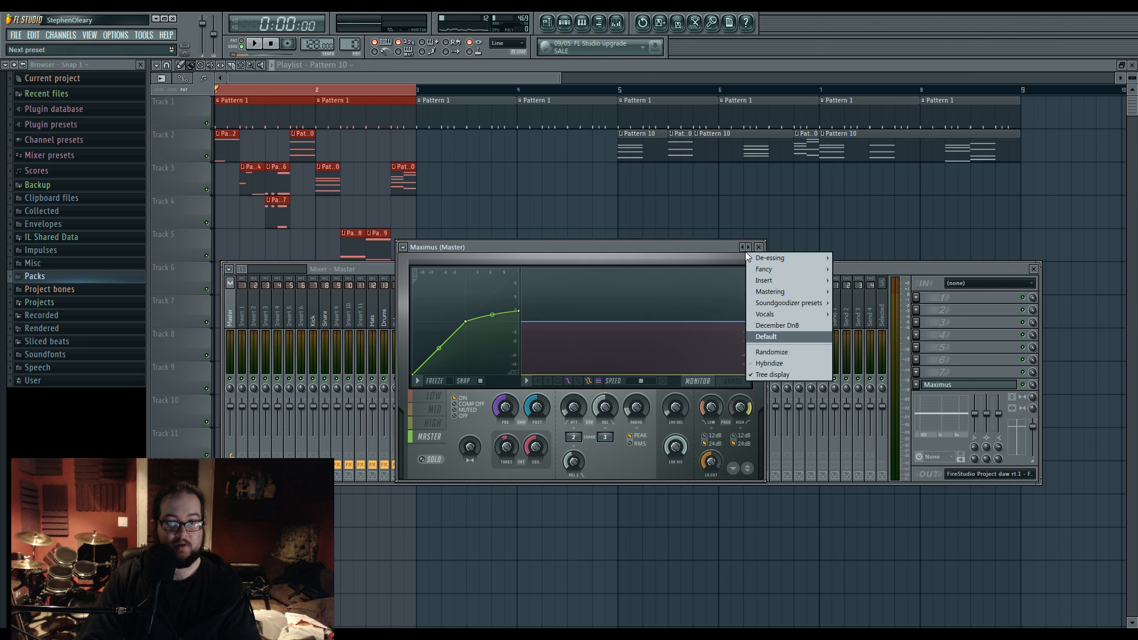
{"action": "left_click", "coordinate": [775, 338]}
Step: Show the frequency bands in Maximus and adjust the crossover frequency
{"action": "left_click_drag", "start_coordinate": [511, 246], "coordinate": [402, 194]}
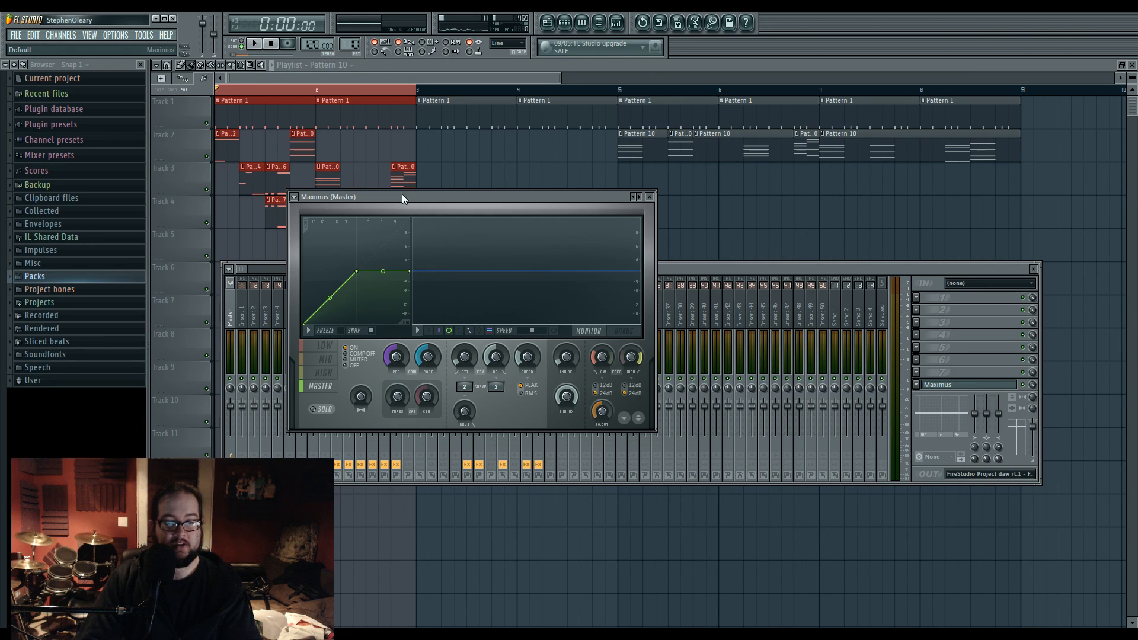
{"action": "left_click", "coordinate": [612, 333]}
{"action": "mouse_move", "coordinate": [602, 357]}
{"action": "left_mouse_down"}
{"action": "mouse_move", "coordinate": [602, 373]}
{"action": "mouse_move", "coordinate": [617, 351]}
{"action": "left_mouse_up"}
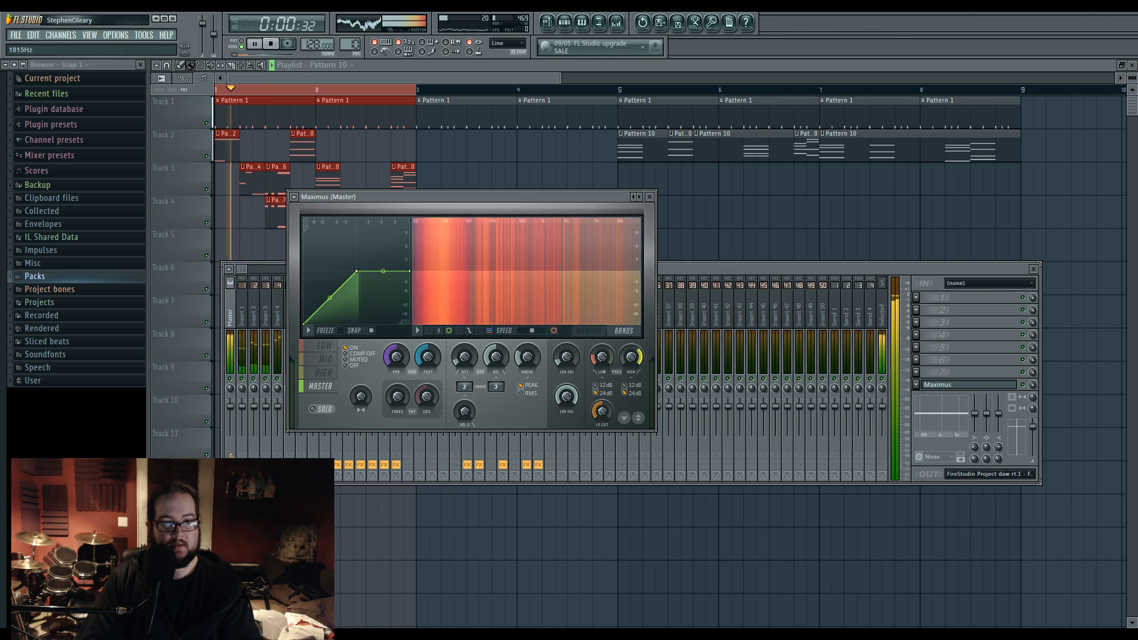
Step: Solo the LOW and MID bands in the Maximus monitor view and raise their pre gain during playback, MID to about 4.3 dB
{"action": "left_click", "coordinate": [600, 332]}
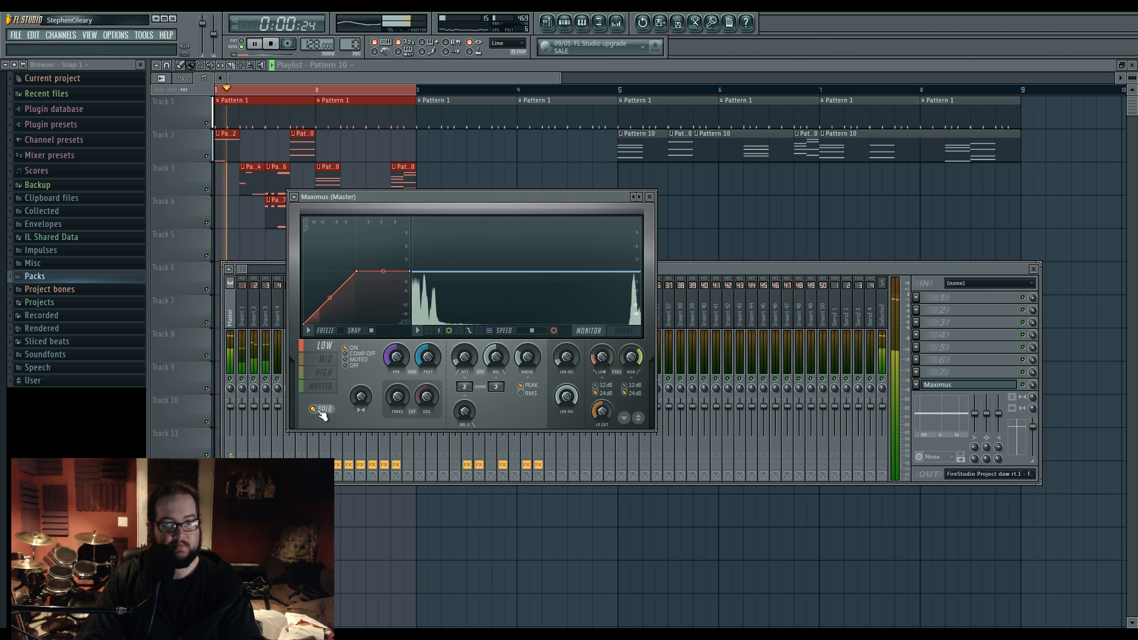
{"action": "key", "text": "space"}
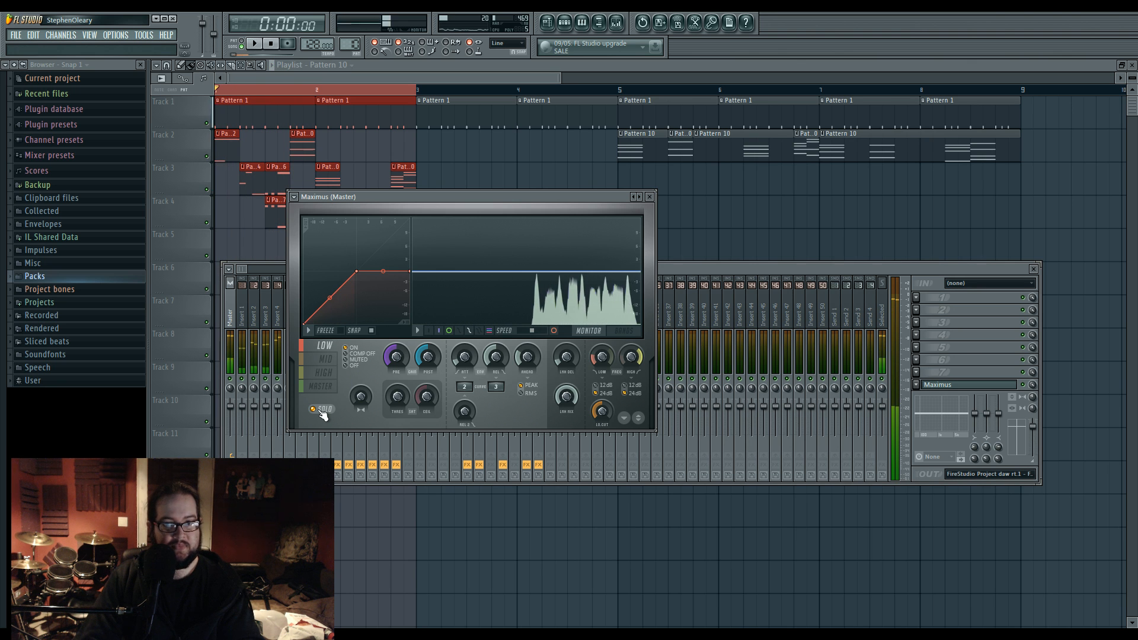
{"action": "key", "text": "space"}
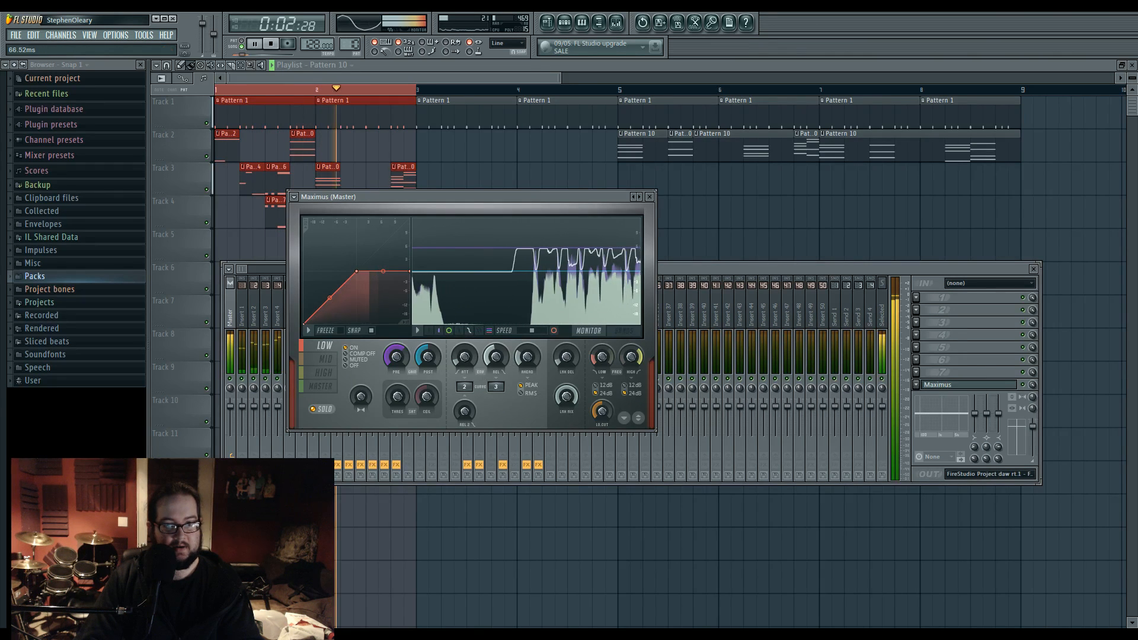
{"action": "key", "text": "space"}
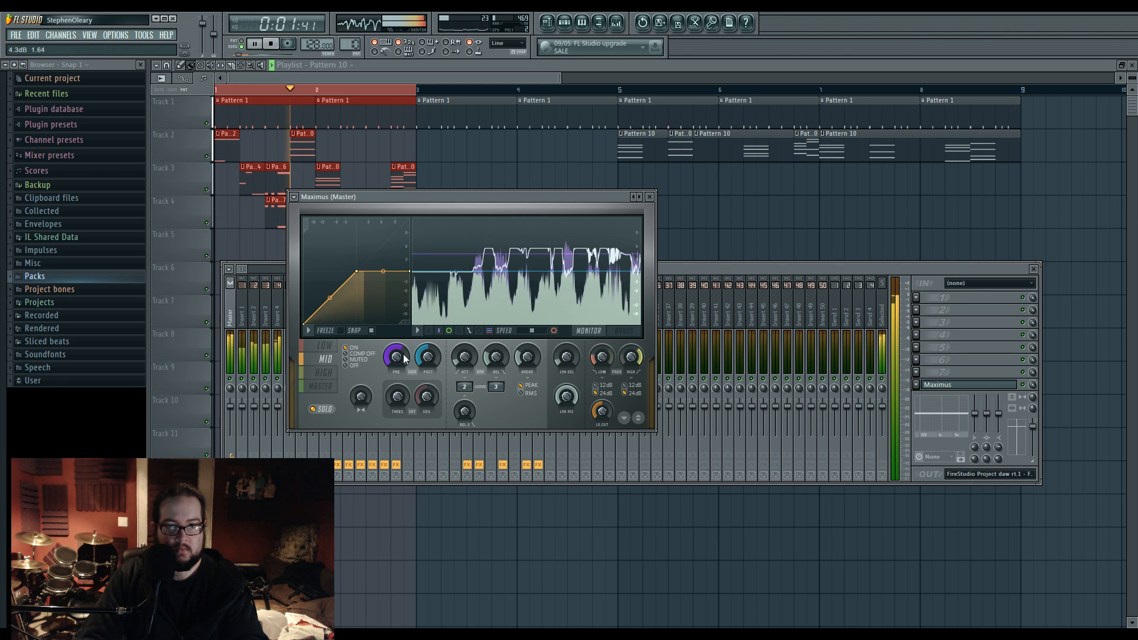
{"action": "left_click", "coordinate": [327, 373]}
{"action": "left_click_drag", "start_coordinate": [402, 361], "coordinate": [403, 357]}
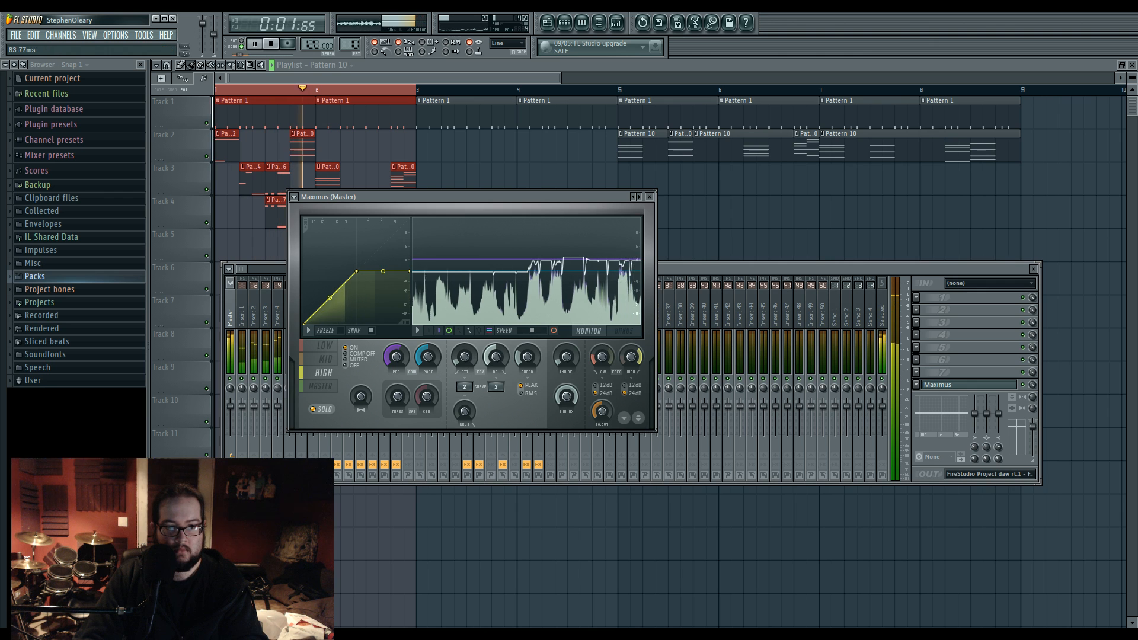
Step: Adjust the stereo separation of the Maximus bands, with MID at 14% separated, and return to the MASTER band with solo off
{"action": "left_click", "coordinate": [325, 346]}
{"action": "left_click", "coordinate": [335, 358]}
{"action": "left_click", "coordinate": [362, 399]}
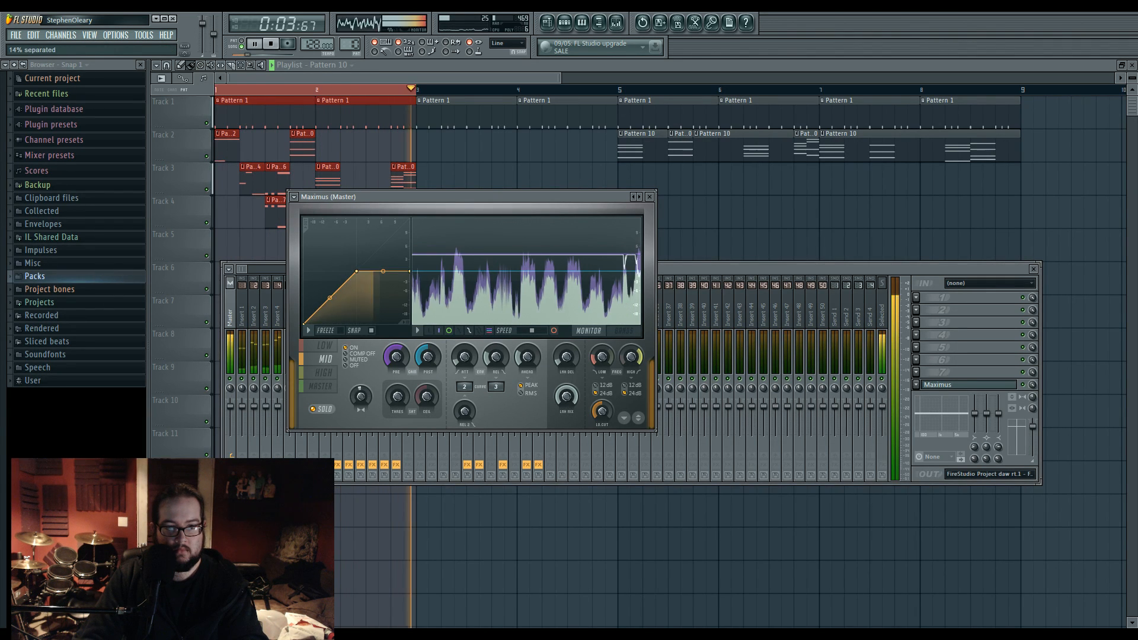
{"action": "left_click", "coordinate": [335, 375]}
{"action": "left_click", "coordinate": [362, 399]}
{"action": "left_click", "coordinate": [329, 389]}
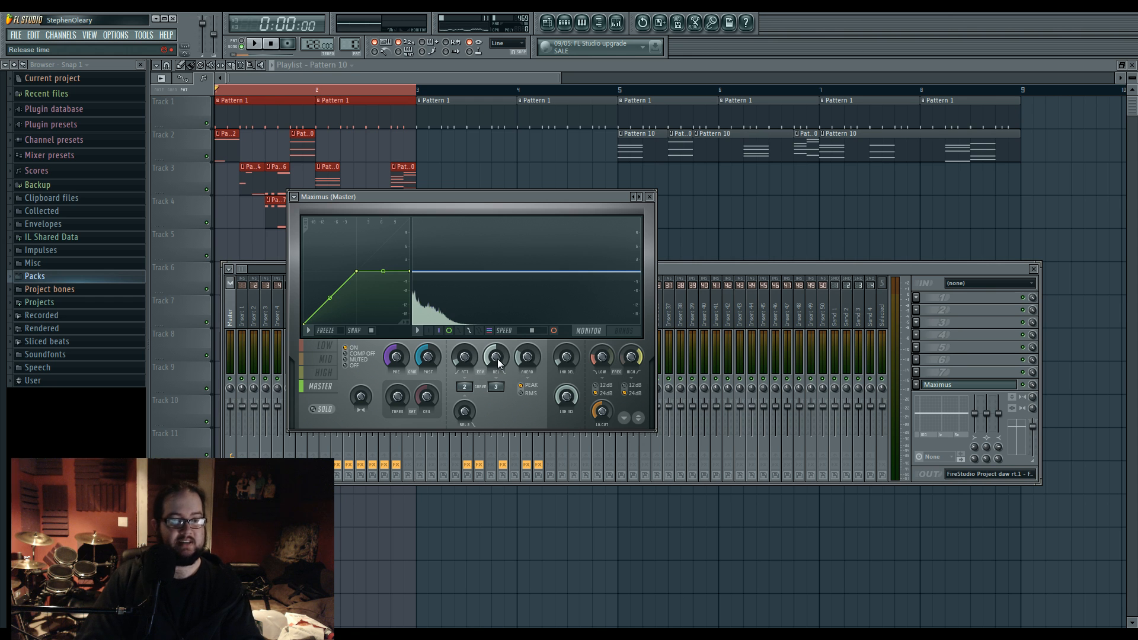
Step: Set the MASTER band's saturation ceiling to about -7 dB and raise the end point of its compression curve to about 7.6 dB
{"action": "key", "text": "space"}
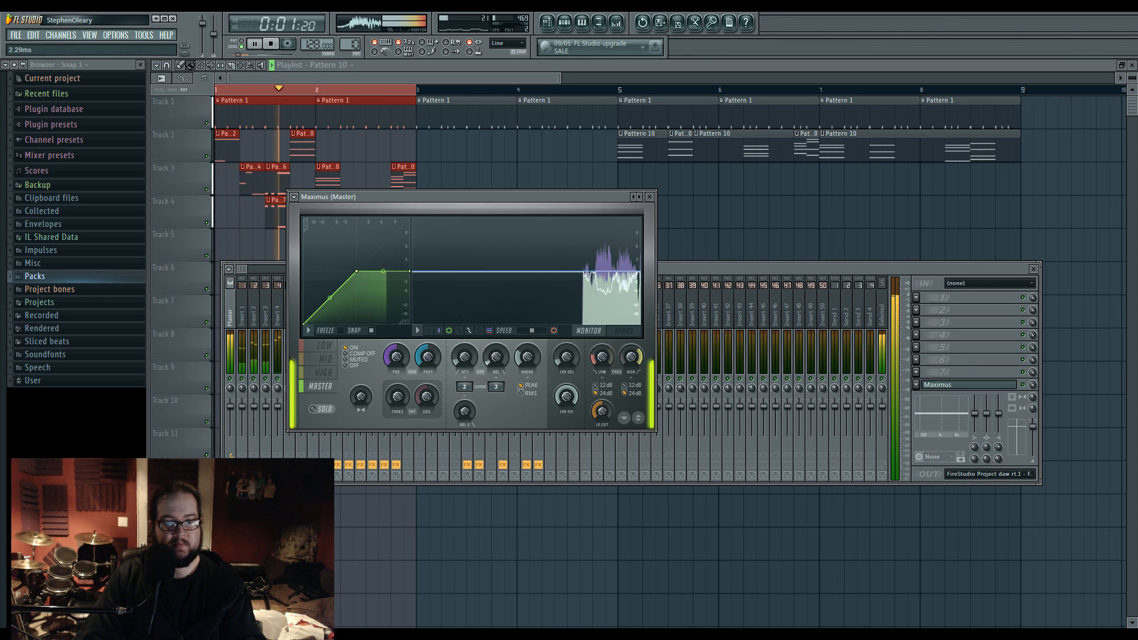
{"action": "key", "text": "space"}
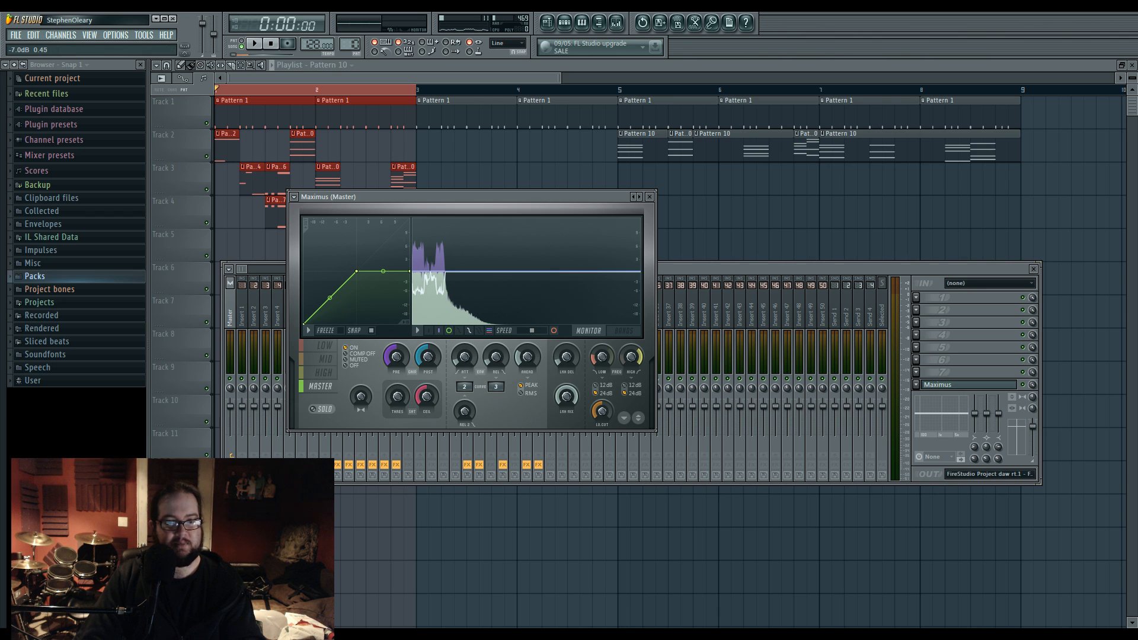
{"action": "key", "text": "space"}
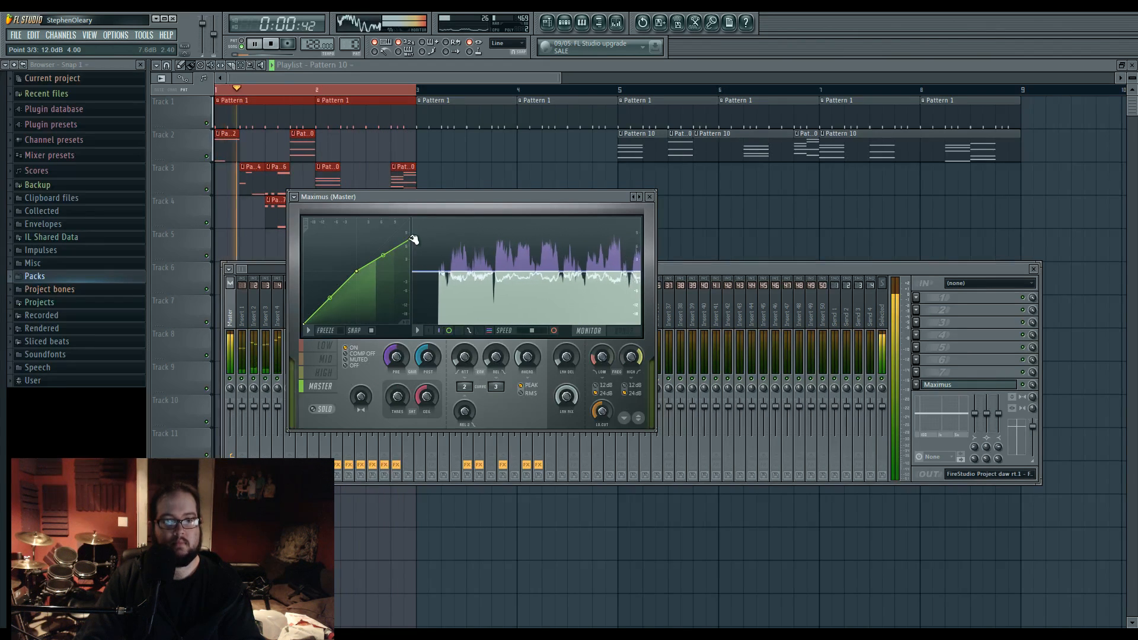
Step: Lower the MID band's gain to about -1 dB and bend the lower part of its compression curve downward, checking against playback
{"action": "left_click", "coordinate": [326, 359]}
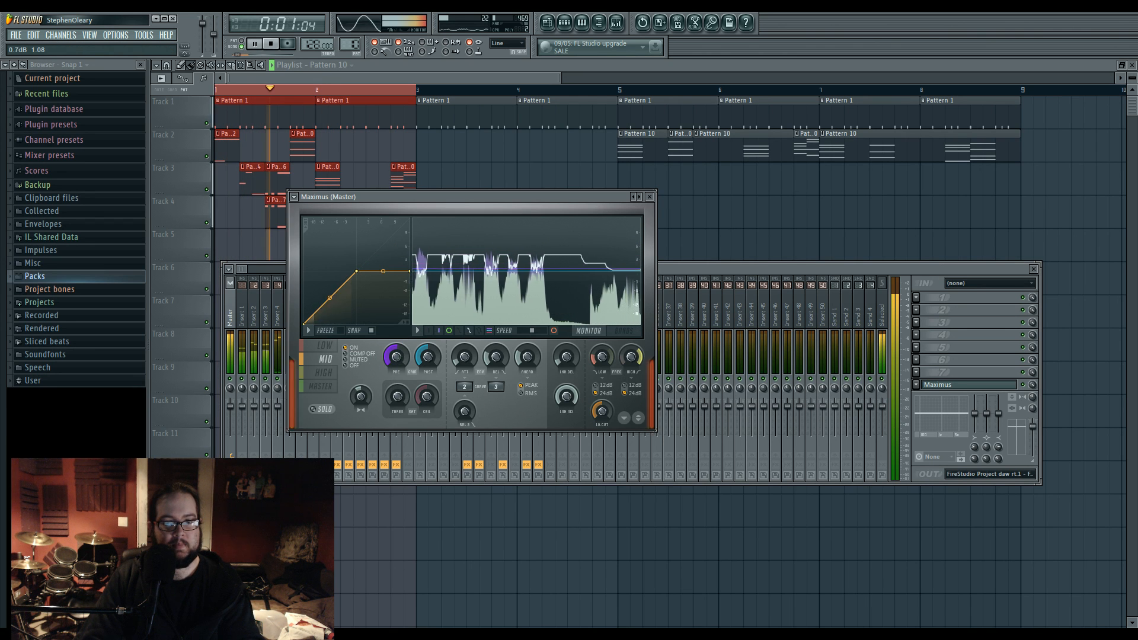
{"action": "left_click_drag", "start_coordinate": [331, 300], "coordinate": [331, 306]}
{"action": "key", "text": "space"}
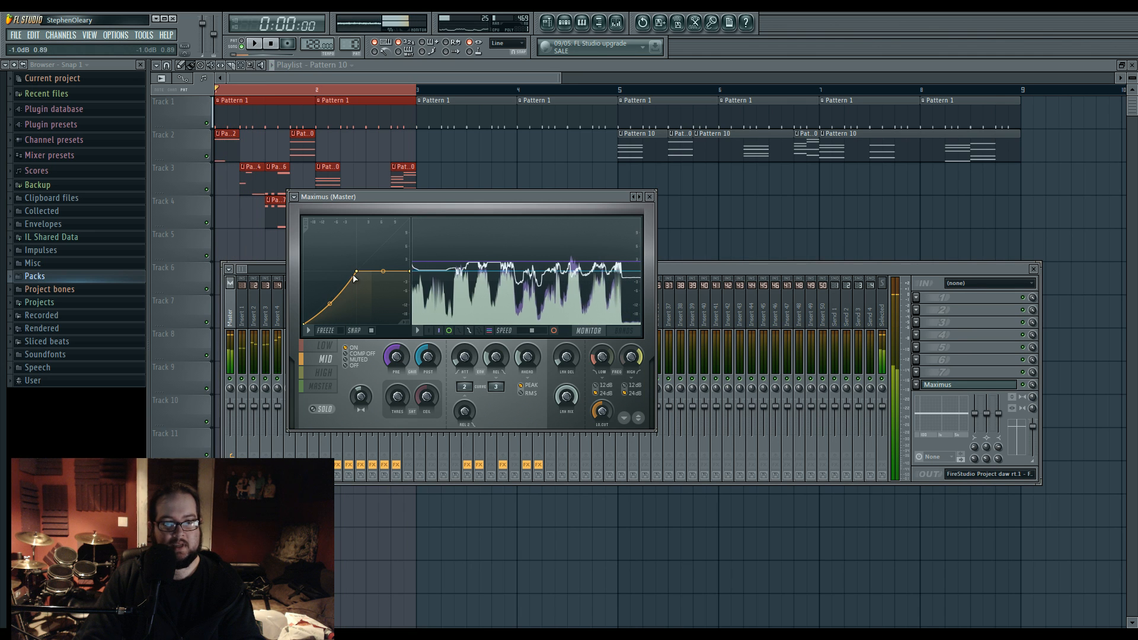
{"action": "key", "text": "space"}
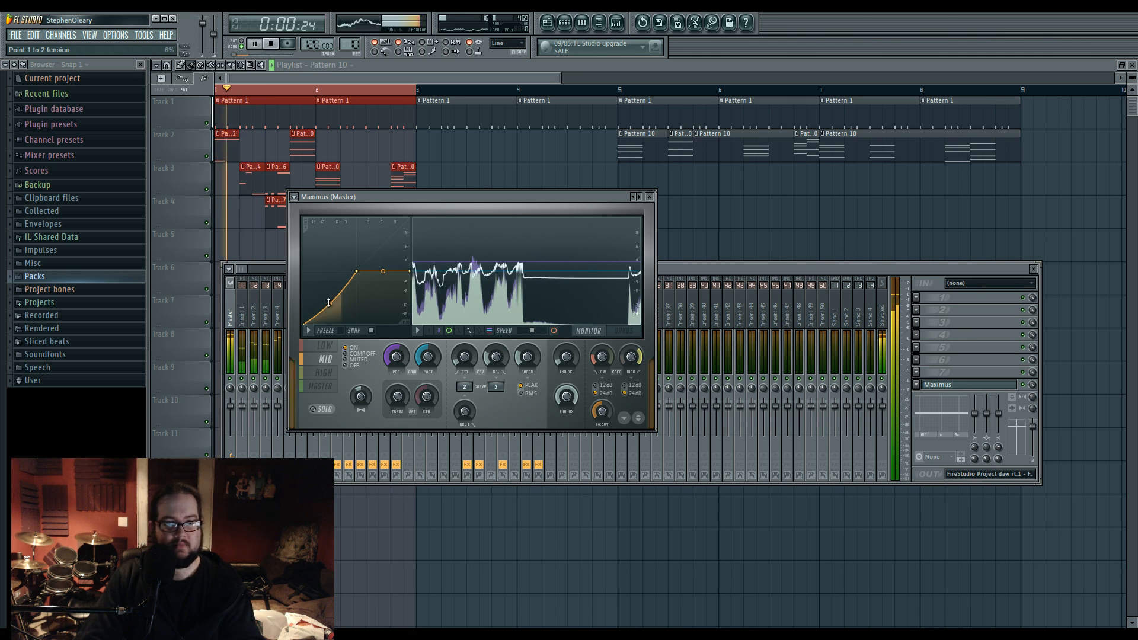
{"action": "left_click_drag", "start_coordinate": [330, 303], "coordinate": [329, 306]}
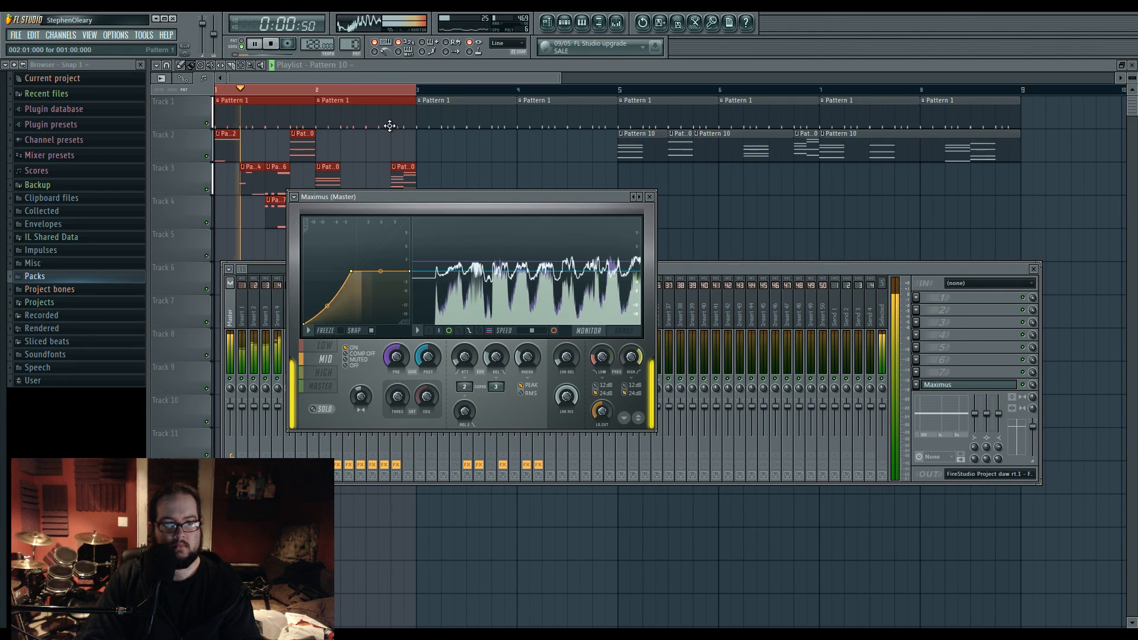
Step: Set the compressor threshold of the Fruity Limiter on the Side mixer track to about -28.9 dB
{"action": "left_click", "coordinate": [673, 270]}
{"action": "left_click", "coordinate": [408, 316]}
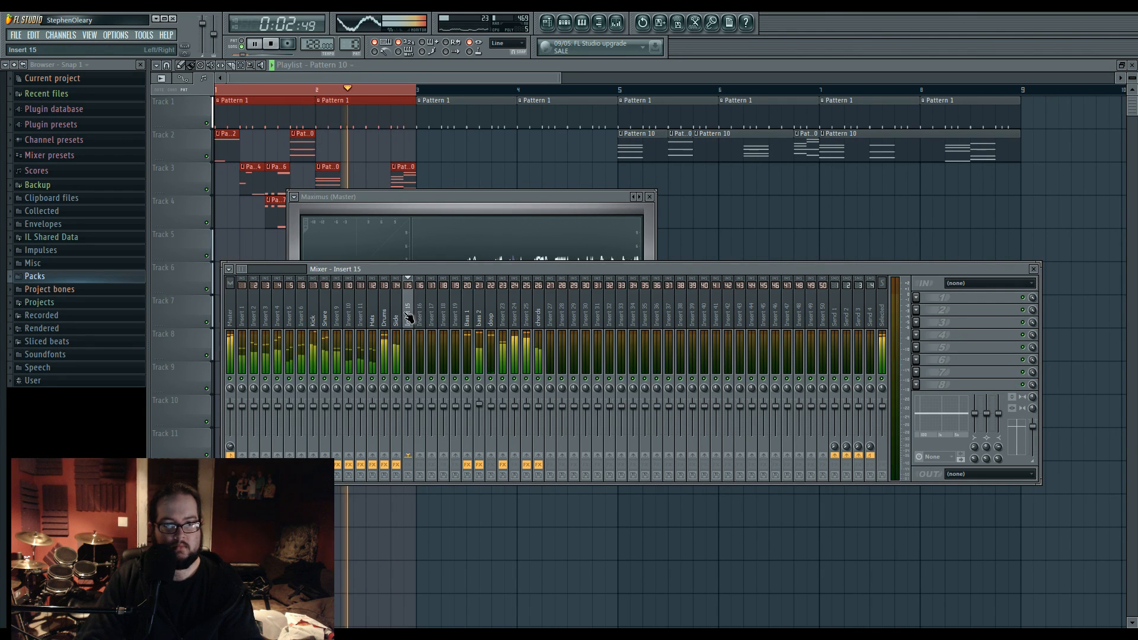
{"action": "left_click", "coordinate": [396, 316]}
{"action": "left_click", "coordinate": [950, 324]}
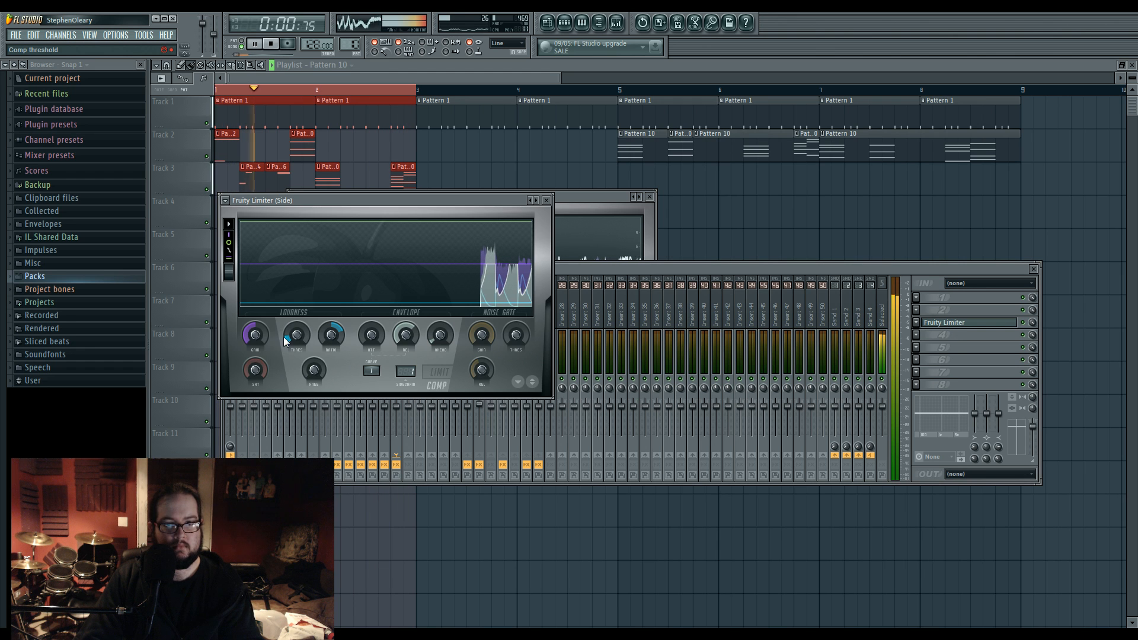
{"action": "left_click_drag", "start_coordinate": [301, 332], "coordinate": [301, 336]}
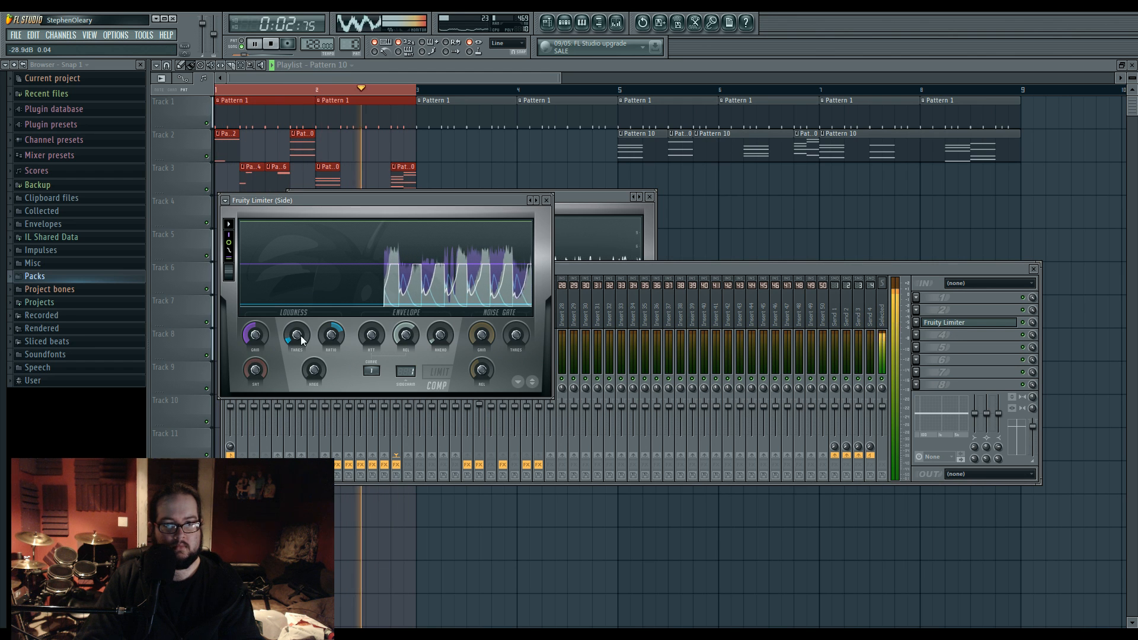
Step: Retune the Kick track's Fruity Parametric EQ 2, shifting the band 3 cut lower in frequency and band 5 higher with a slight boost
{"action": "left_click", "coordinate": [574, 271]}
{"action": "left_click", "coordinate": [386, 320]}
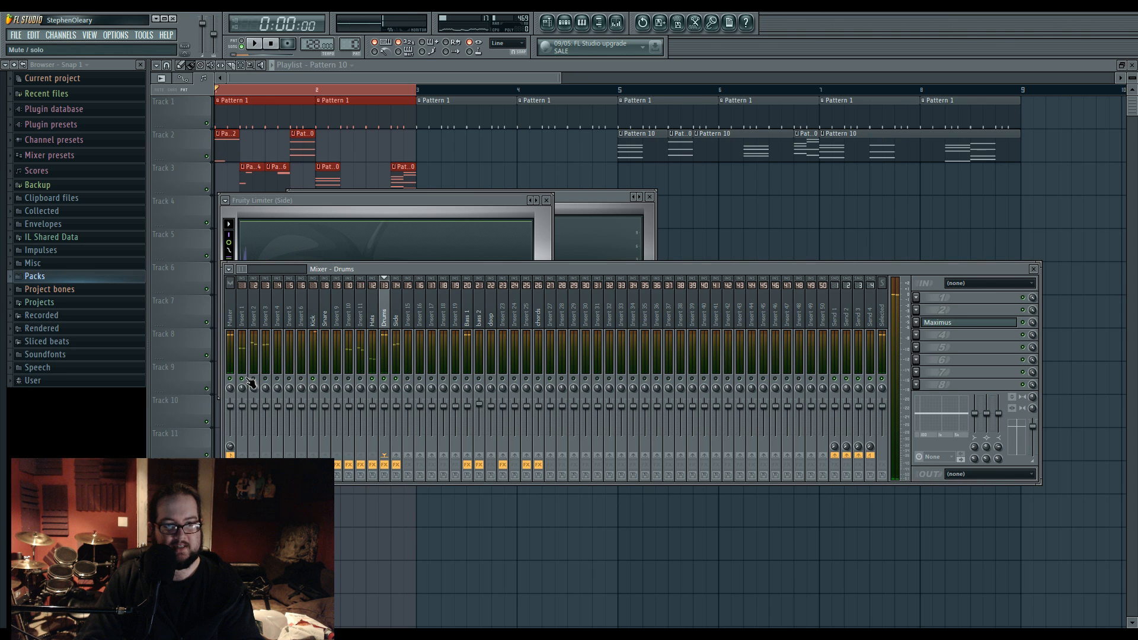
{"action": "key", "text": "space"}
{"action": "left_click", "coordinate": [314, 329]}
{"action": "left_click", "coordinate": [940, 300]}
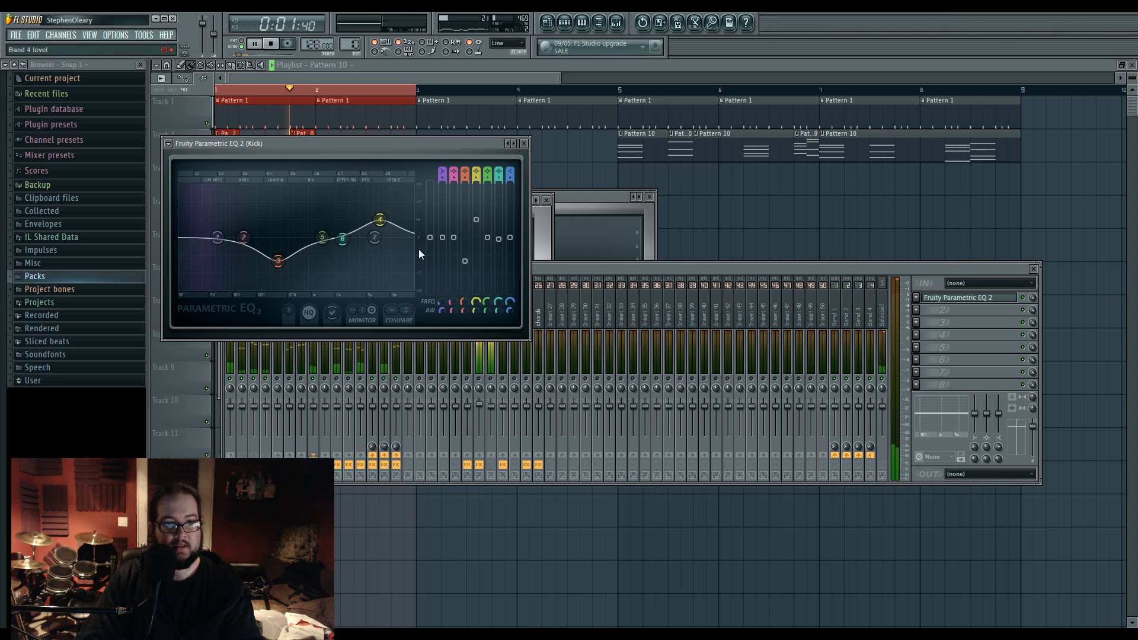
{"action": "left_click_drag", "start_coordinate": [274, 255], "coordinate": [353, 233]}
Step: Add Fruity Parametric EQ 2 to the Snare track's first effect slot and set the track's stereo separation to 62% merged
{"action": "left_click", "coordinate": [553, 267]}
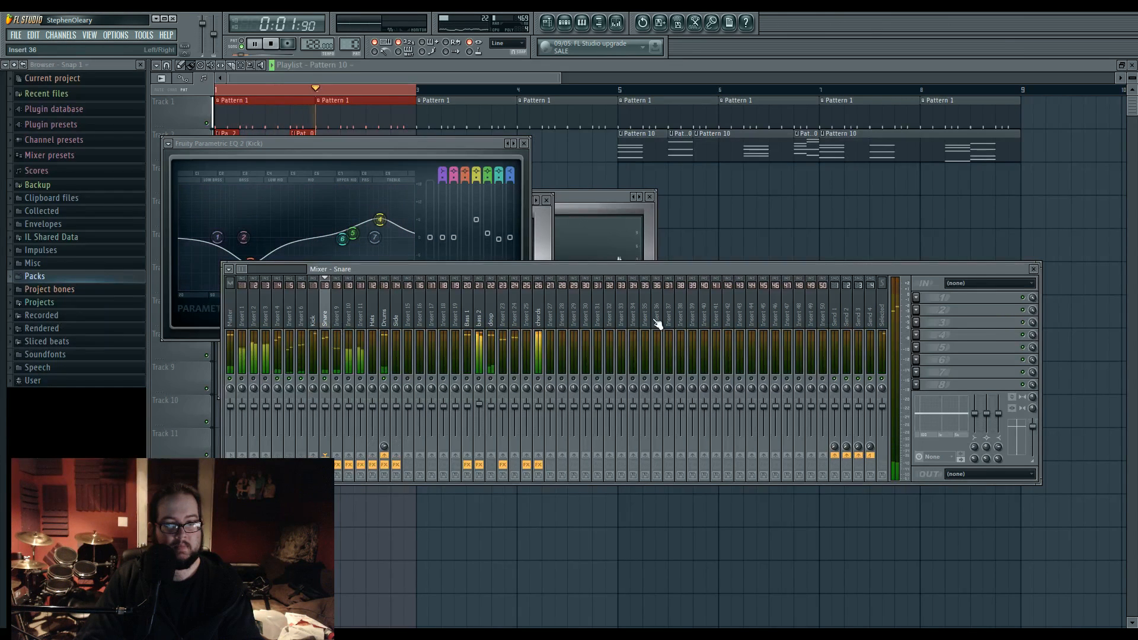
{"action": "left_click", "coordinate": [916, 298]}
{"action": "left_click", "coordinate": [1020, 377]}
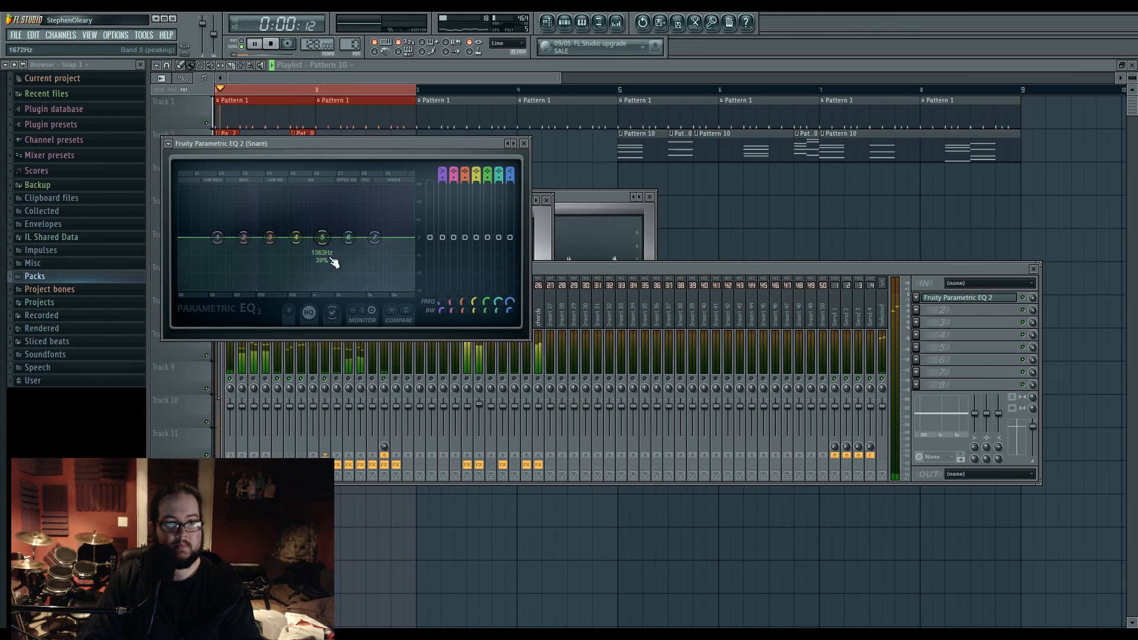
{"action": "left_click", "coordinate": [1033, 409]}
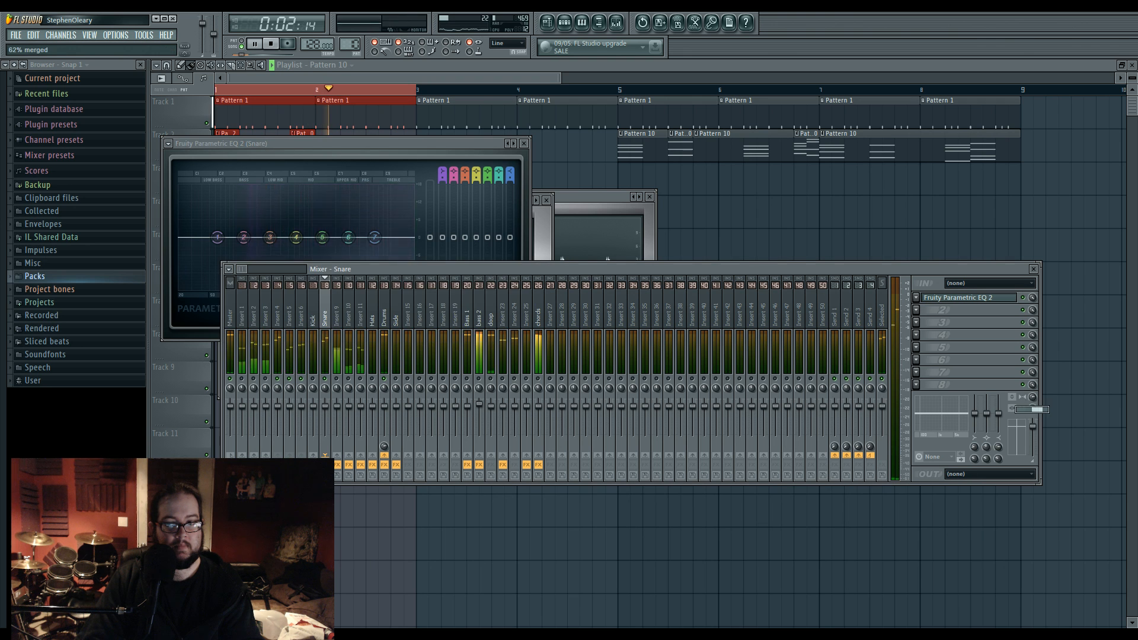
Step: Shape the Snare EQ with a 6.6 dB boost at about 196 Hz, a high-frequency boost on band 6 and slight midrange dips
{"action": "left_click", "coordinate": [993, 302]}
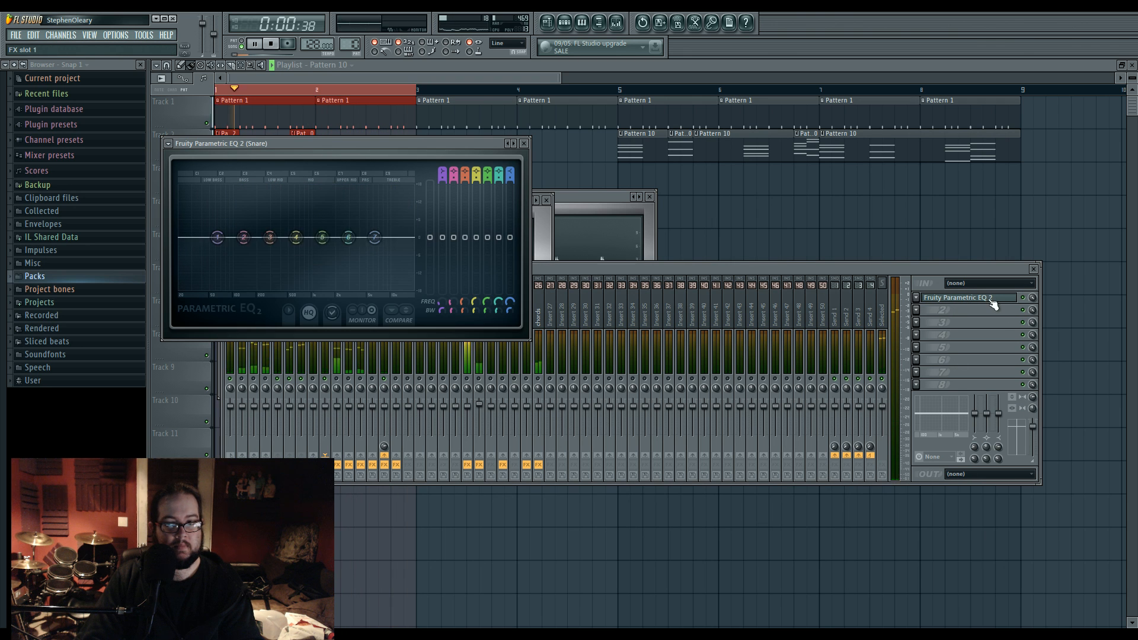
{"action": "left_click_drag", "start_coordinate": [271, 237], "coordinate": [256, 218]}
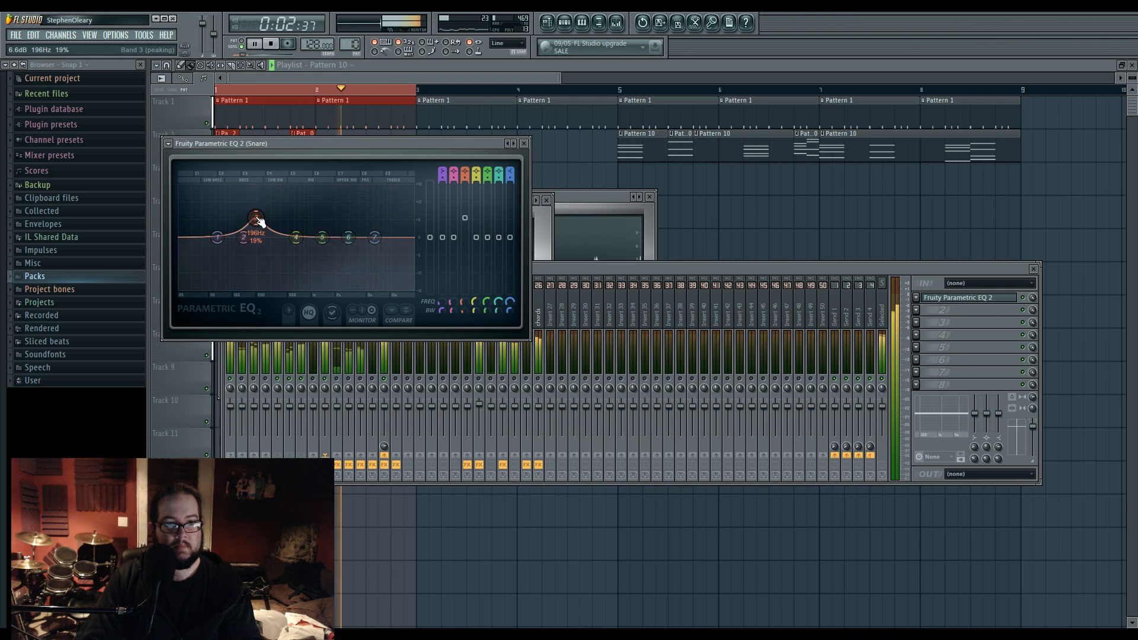
{"action": "left_click_drag", "start_coordinate": [322, 237], "coordinate": [369, 223]}
{"action": "left_click_drag", "start_coordinate": [296, 237], "coordinate": [295, 238]}
Step: Audition the Kick, Insert 2, Side and chords mixer tracks in turn against the looped playback
{"action": "right_click", "coordinate": [456, 379]}
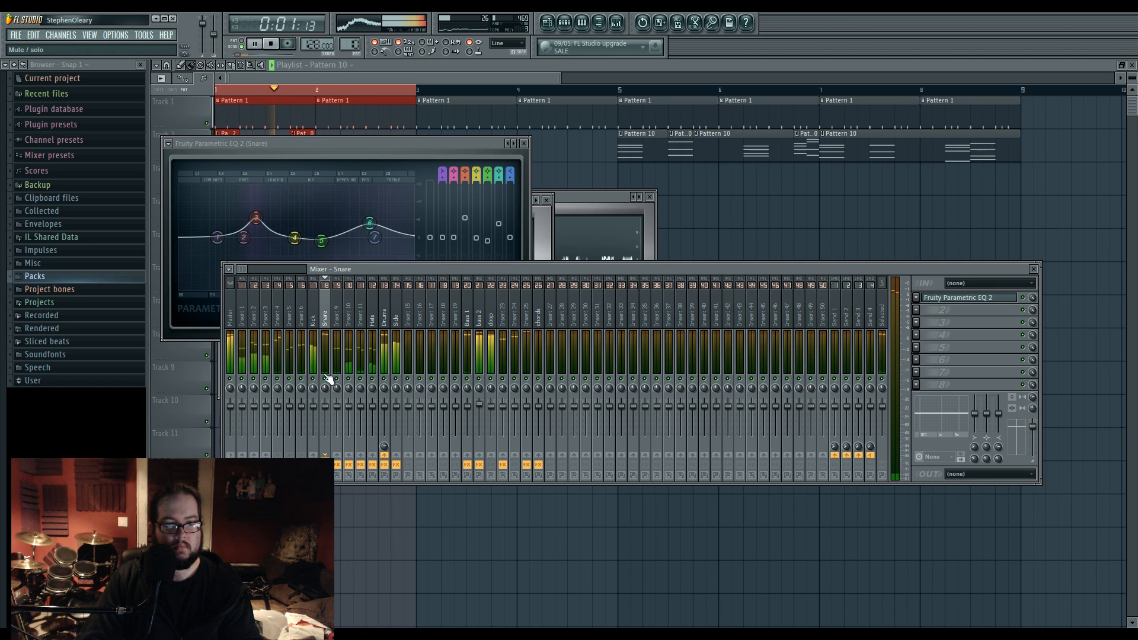
{"action": "left_click", "coordinate": [314, 362]}
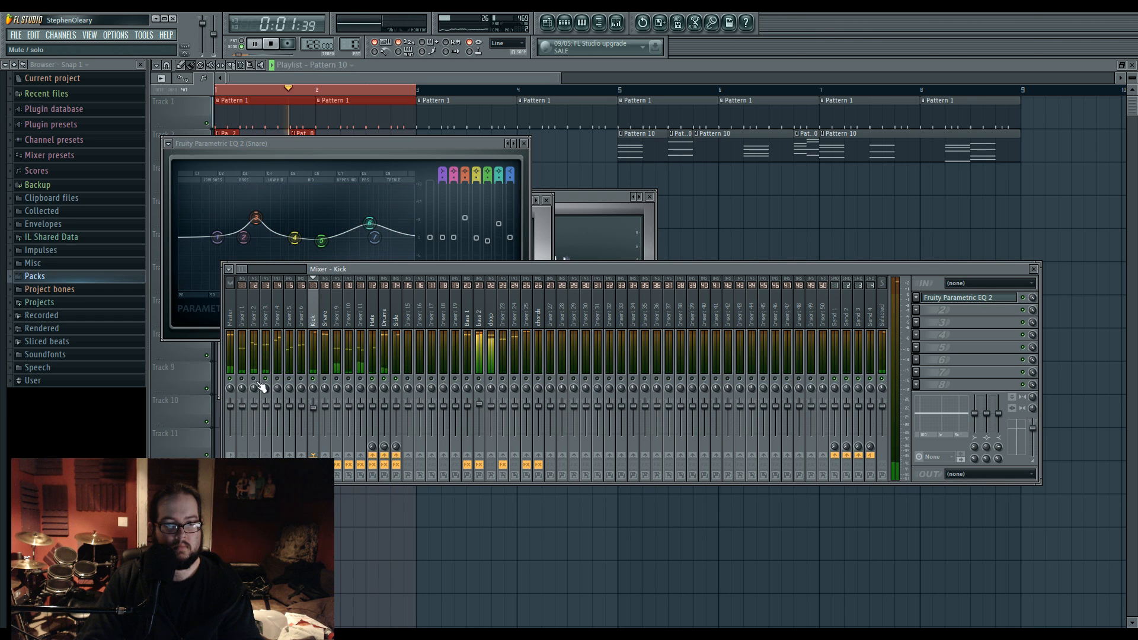
{"action": "left_click", "coordinate": [259, 313]}
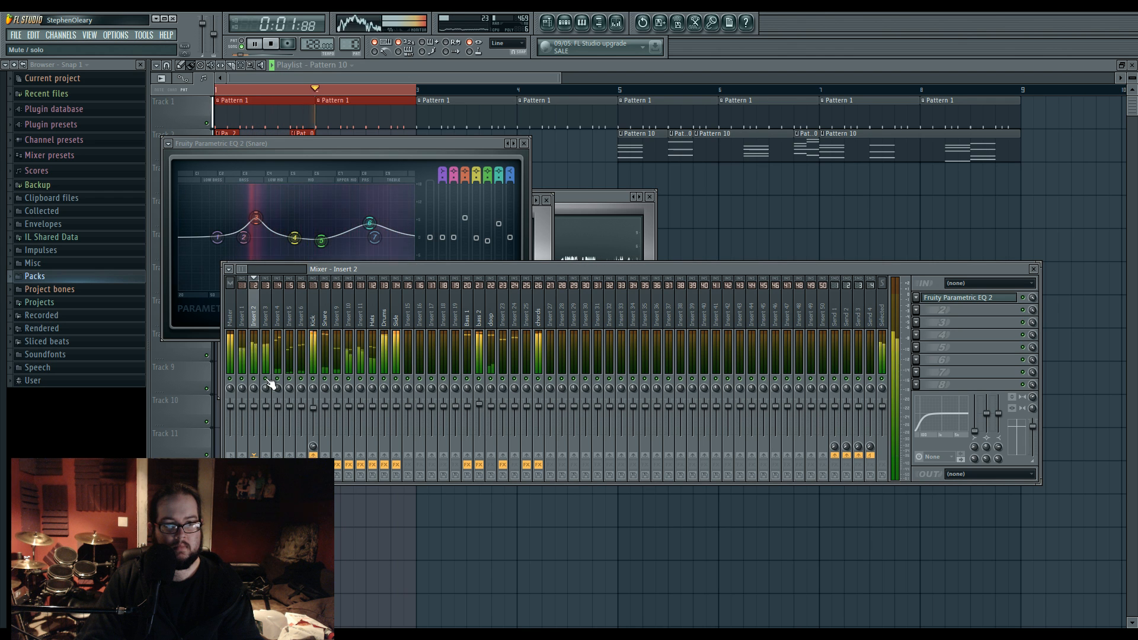
{"action": "left_click", "coordinate": [396, 325]}
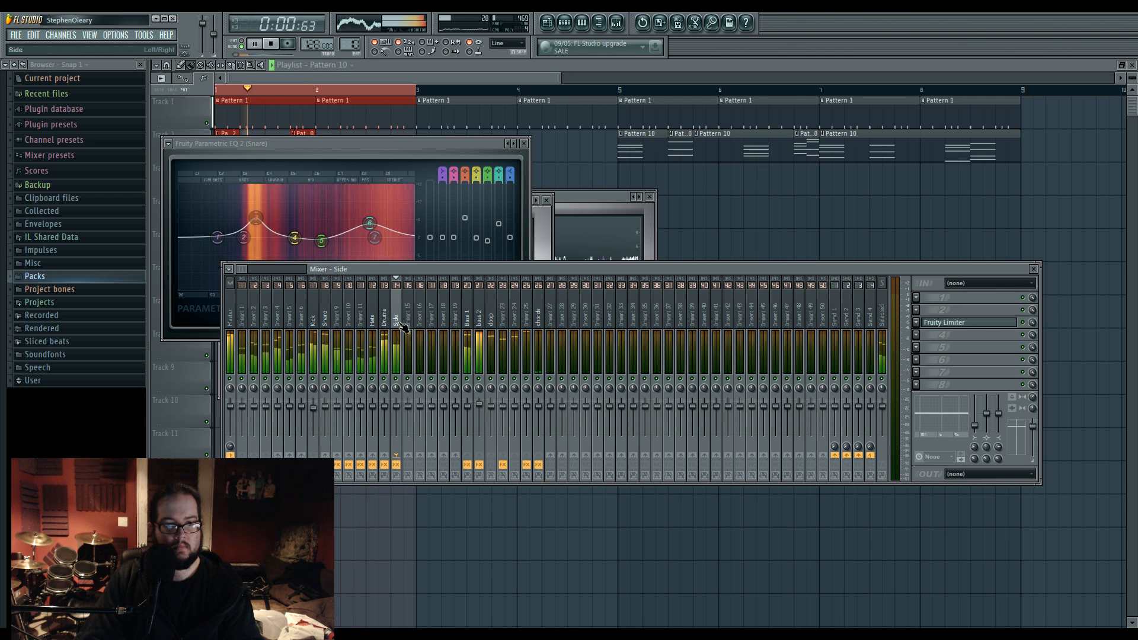
{"action": "left_click", "coordinate": [539, 319]}
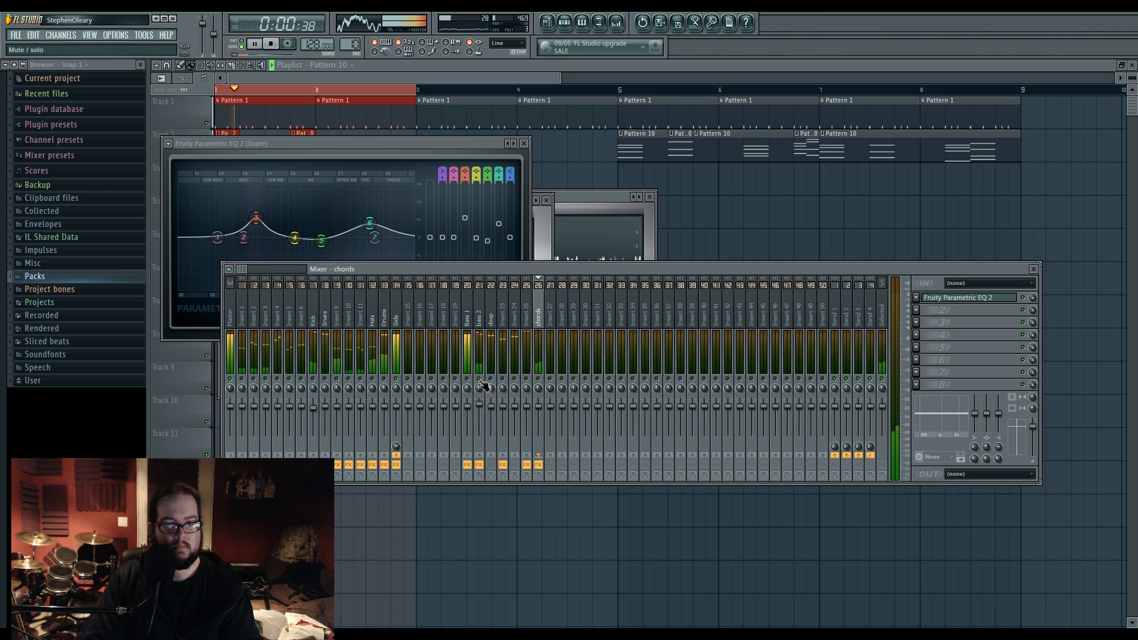
Step: Open the bass 2 track's effects and move Fruity Parametric EQ 2 below Maximus in its chain
{"action": "left_click", "coordinate": [482, 330]}
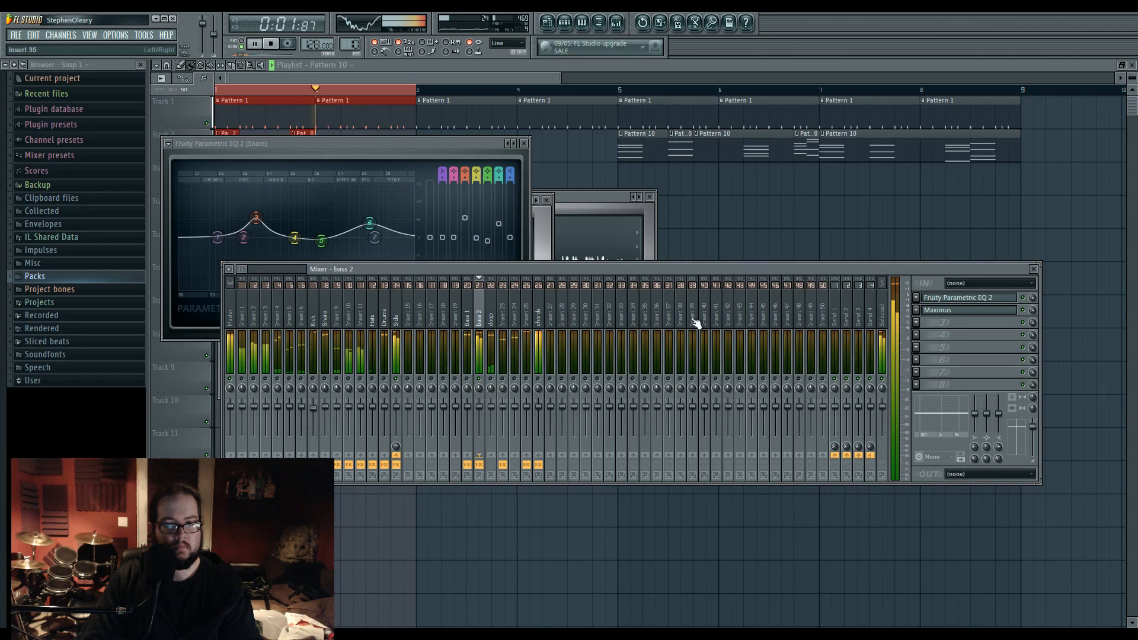
{"action": "left_click", "coordinate": [950, 312]}
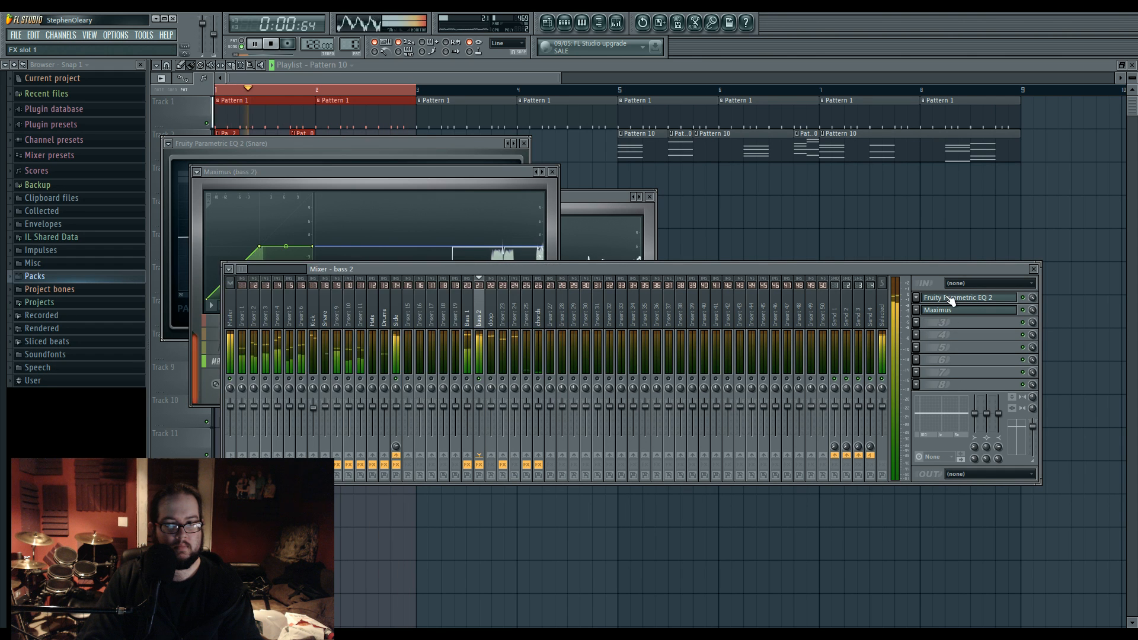
{"action": "left_click", "coordinate": [949, 297]}
{"action": "left_click", "coordinate": [949, 298]}
{"action": "scroll", "coordinate": [948, 297], "scroll_direction": "down", "scroll_amount": 1}
Step: Reshape the bass 2 EQ with a stronger, higher band 5 boost, a low-frequency band 4 cut and a band 3 dip near 1194 Hz
{"action": "left_click", "coordinate": [948, 313]}
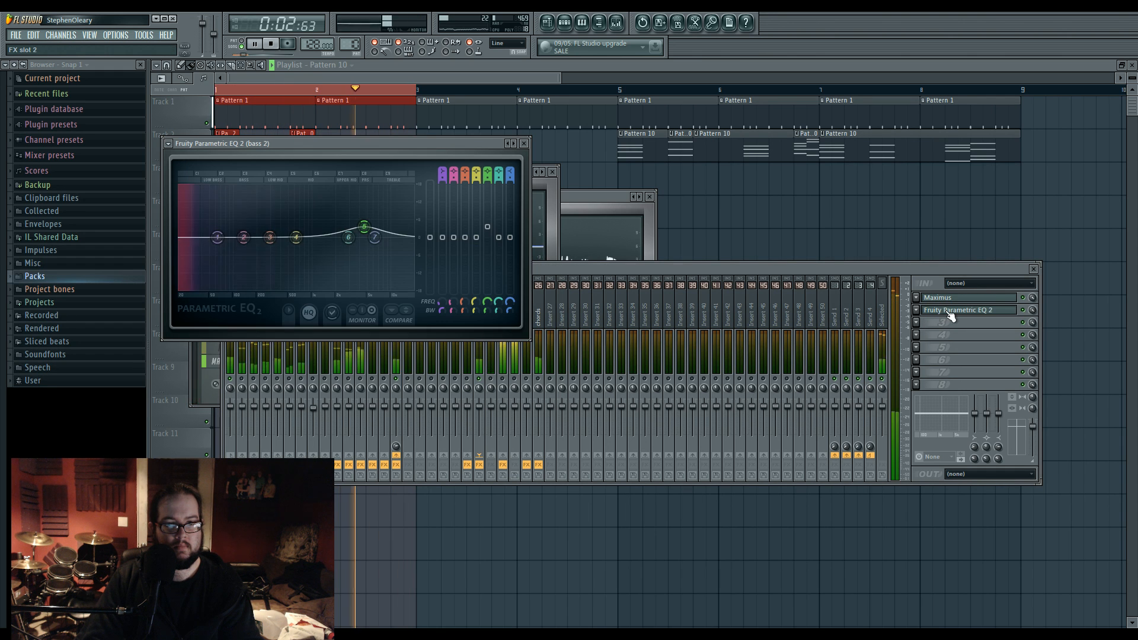
{"action": "left_click_drag", "start_coordinate": [364, 226], "coordinate": [391, 216]}
{"action": "left_click_drag", "start_coordinate": [296, 237], "coordinate": [250, 250]}
{"action": "left_click_drag", "start_coordinate": [270, 237], "coordinate": [318, 244]}
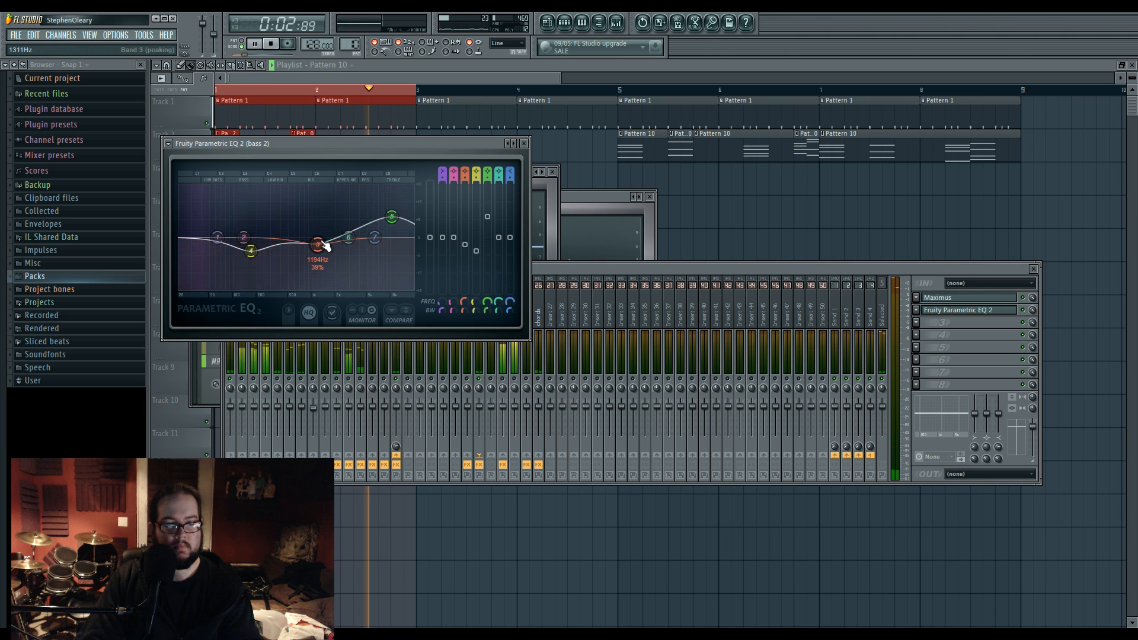
Step: Select the Master mixer track and reopen its Maximus on the MID band
{"action": "left_click", "coordinate": [495, 382]}
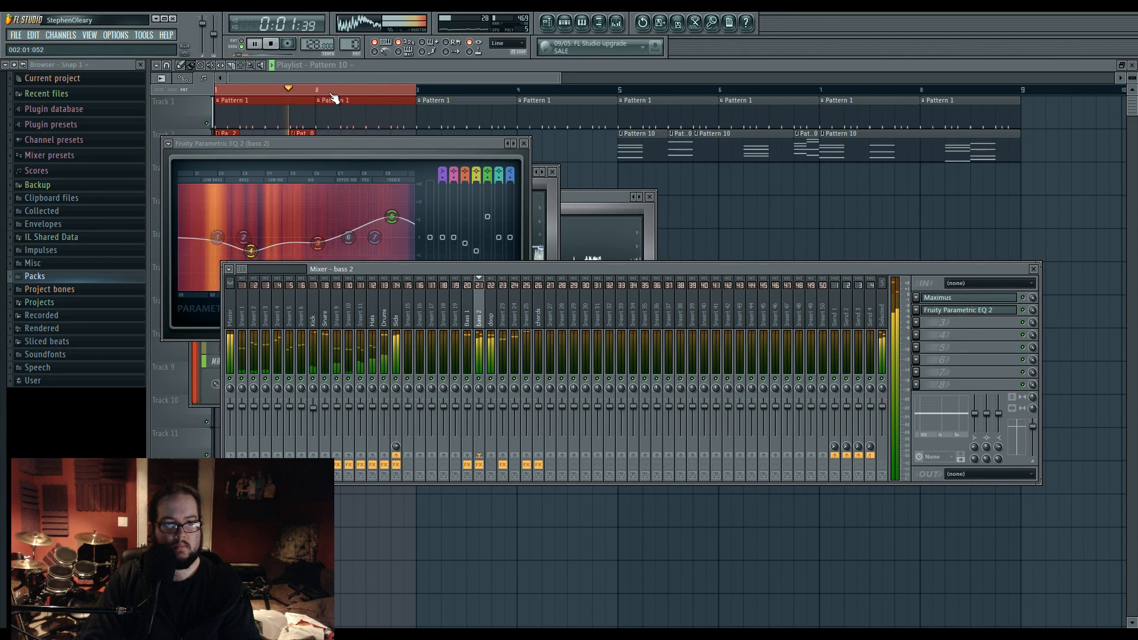
{"action": "left_click", "coordinate": [241, 323]}
{"action": "left_click", "coordinate": [960, 385]}
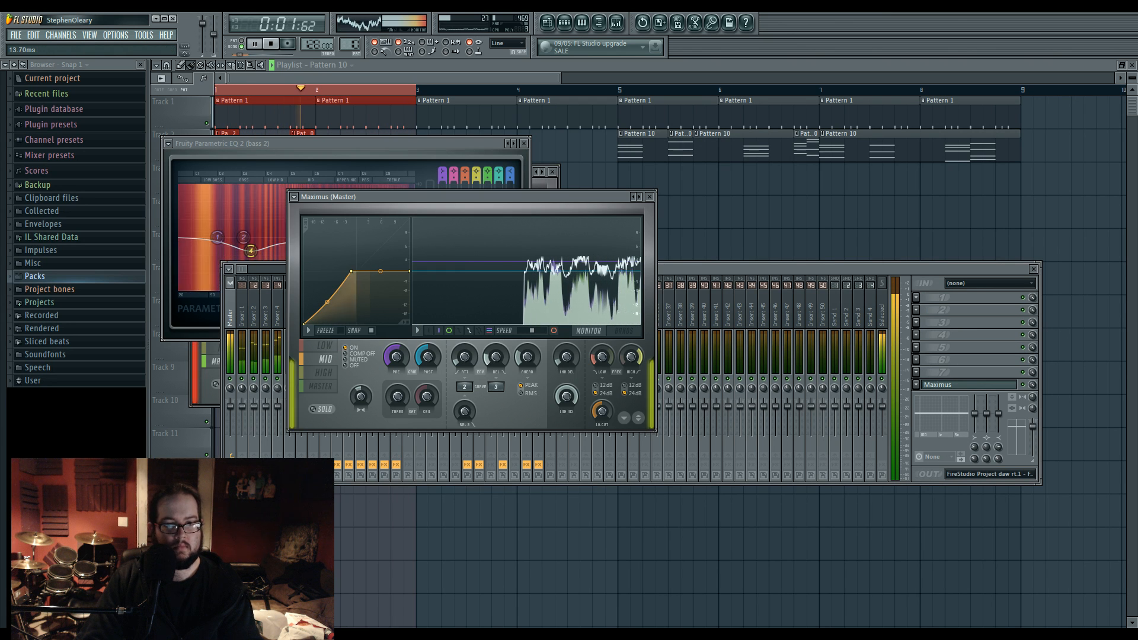
Step: Switch the master's Maximus to the MASTER band and slightly raise the end point of its compression curve
{"action": "left_click", "coordinate": [324, 372]}
{"action": "left_click", "coordinate": [321, 386]}
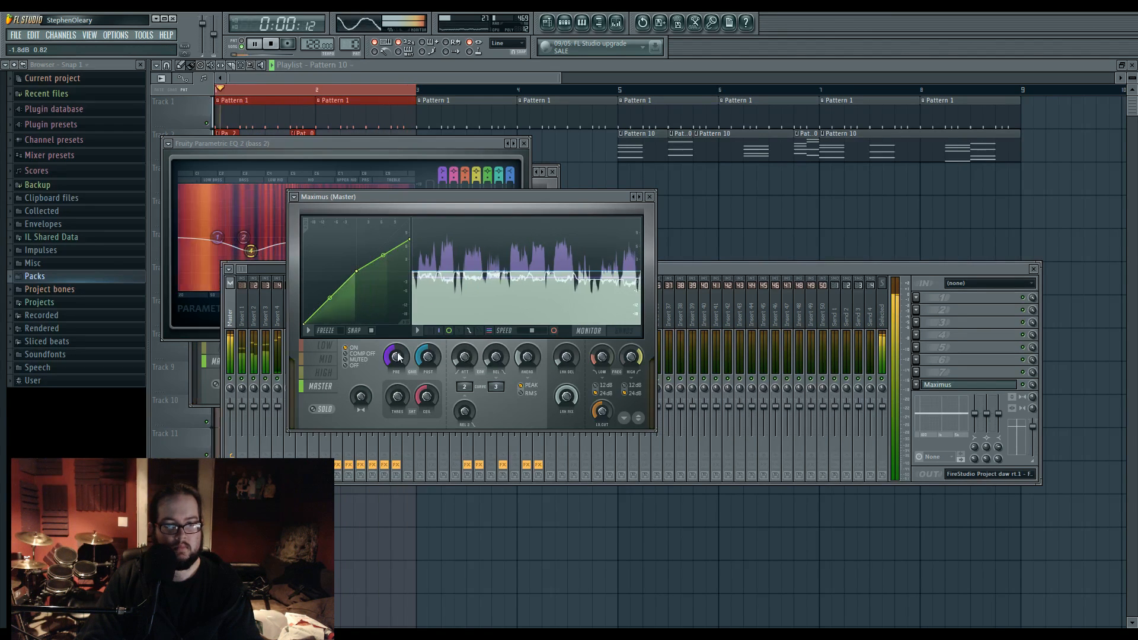
{"action": "left_click_drag", "start_coordinate": [409, 240], "coordinate": [395, 268]}
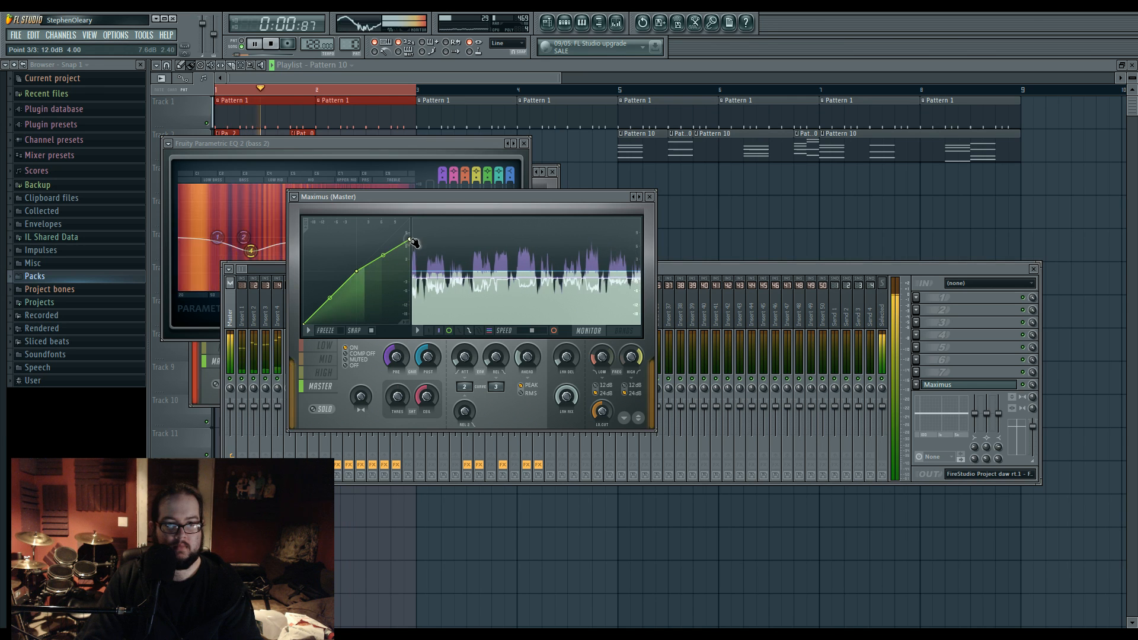
{"action": "left_click", "coordinate": [683, 268]}
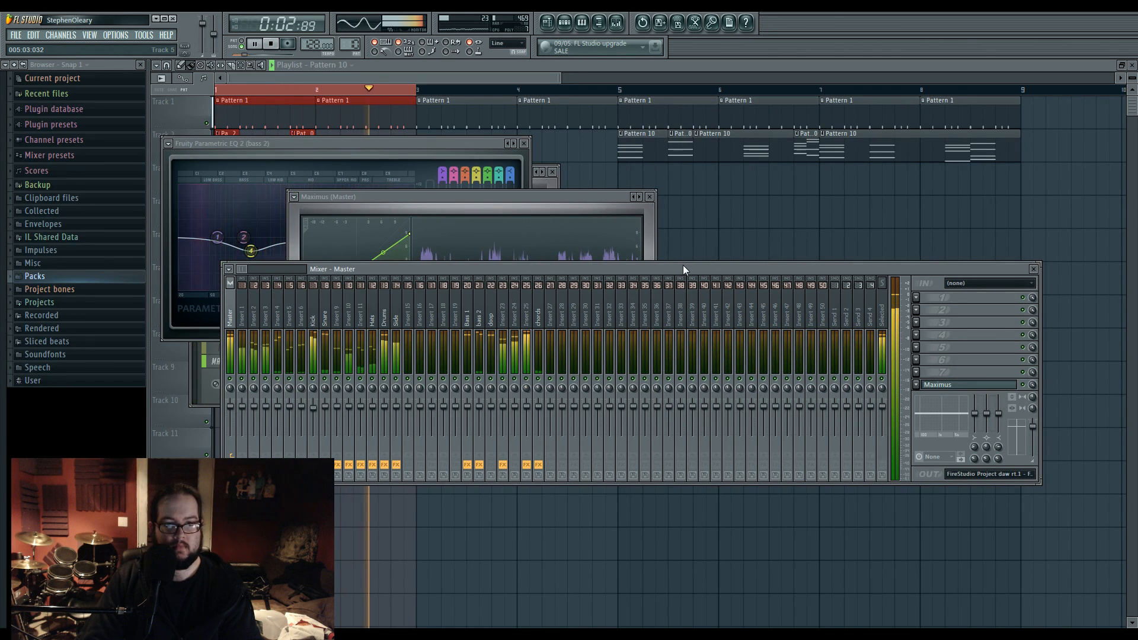
Step: Close the mixer and plugin windows and clear the two-bar loop selection in the playlist
{"action": "key", "text": "space"}
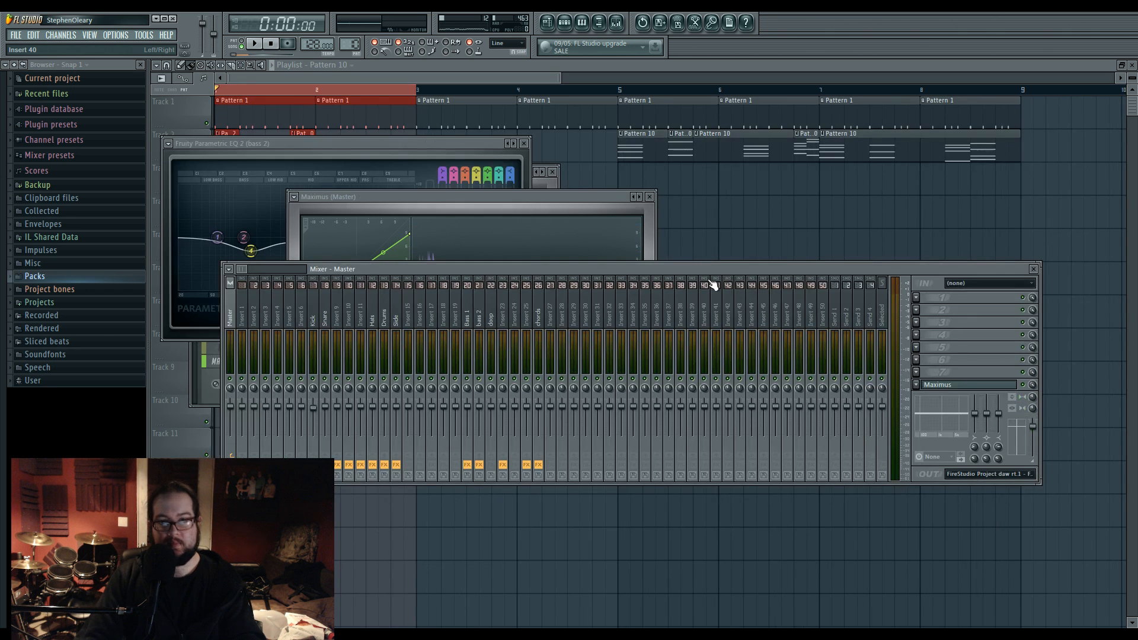
{"action": "key", "text": "space"}
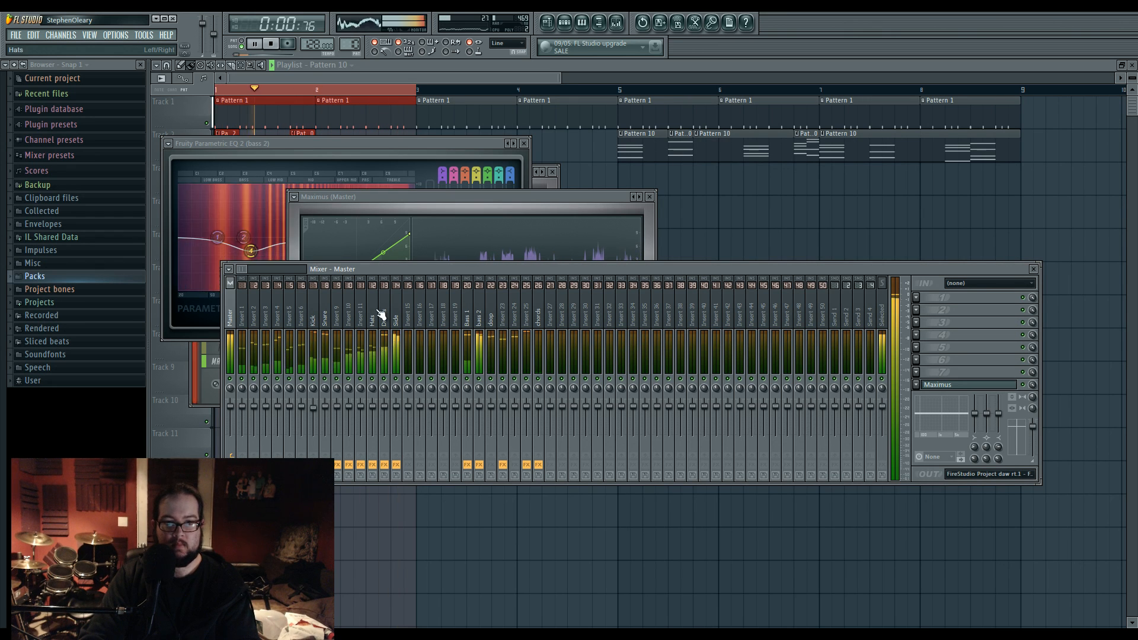
{"action": "key", "text": "F12"}
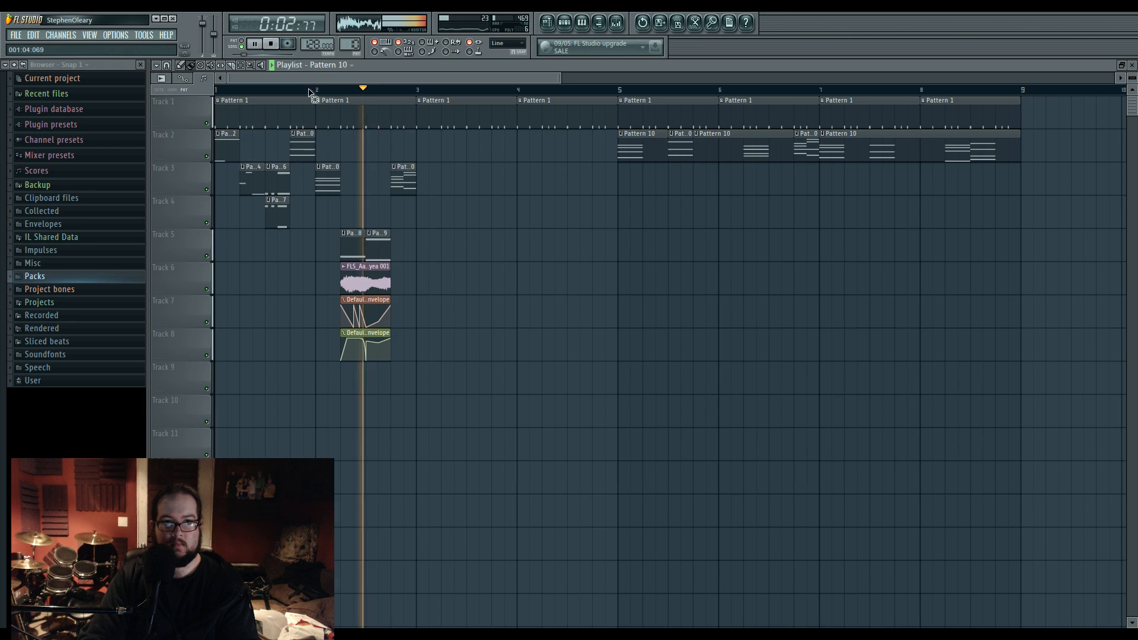
{"action": "key", "text": "space"}
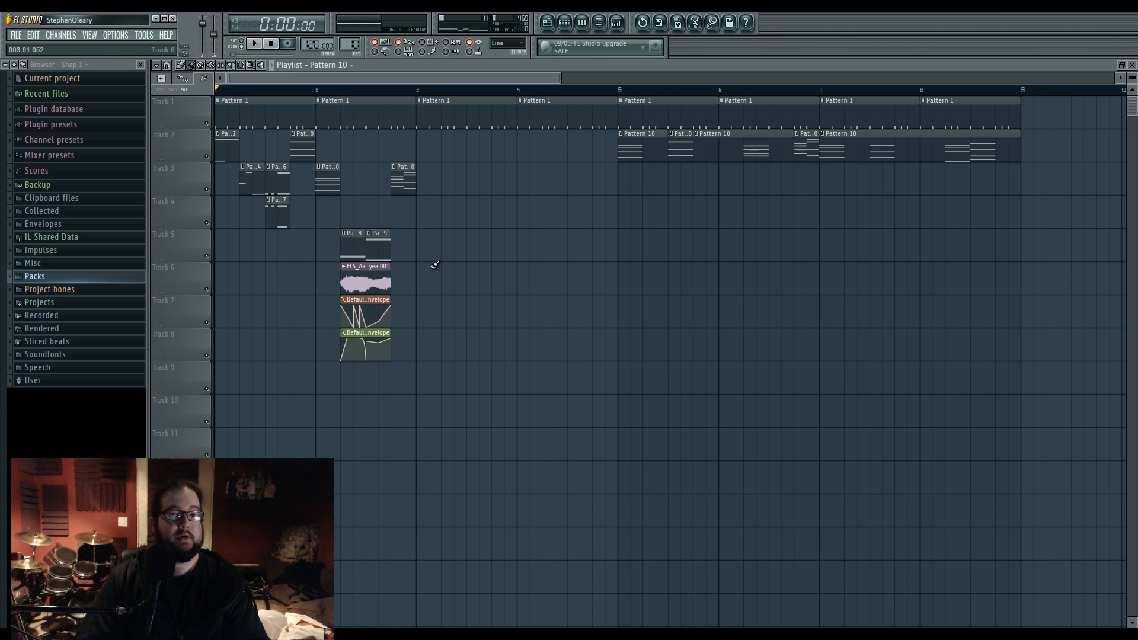
Step: Duplicate the clips in bars 1–2 on Tracks 2 to 8 into bars 3–4
{"action": "left_click_drag", "start_coordinate": [495, 425], "coordinate": [223, 179]}
{"action": "key", "text": "ctrl+b"}
{"action": "left_click", "coordinate": [501, 400]}
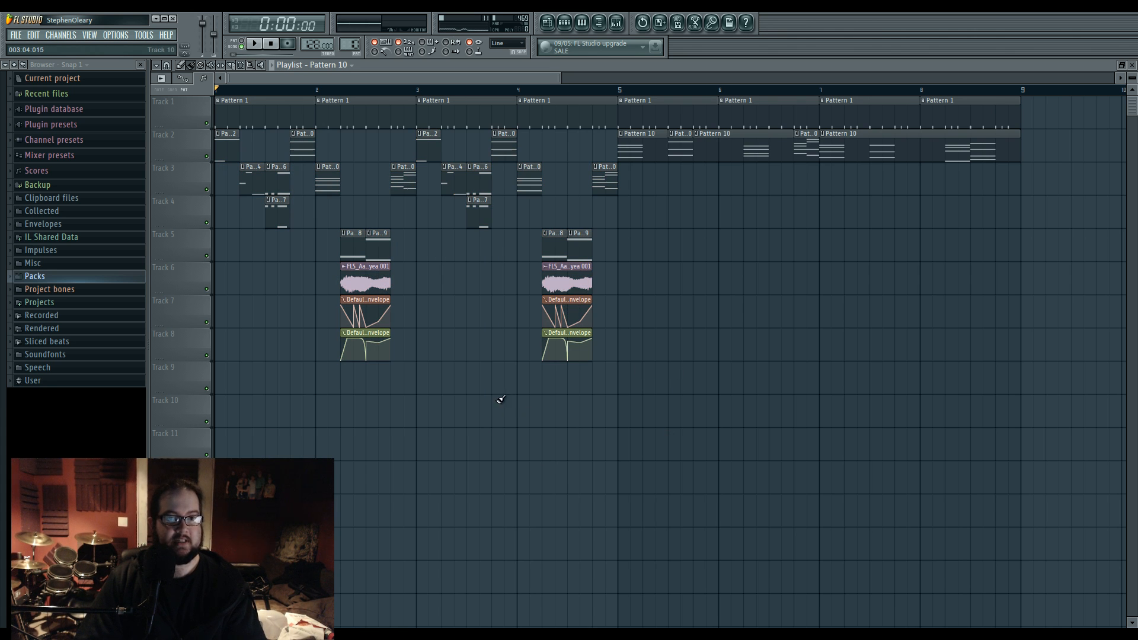
{"action": "mouse_move", "coordinate": [408, 95]}
{"action": "left_mouse_down"}
{"action": "mouse_move", "coordinate": [435, 99]}
{"action": "mouse_move", "coordinate": [425, 102]}
{"action": "left_mouse_up"}
{"action": "left_click", "coordinate": [420, 137]}
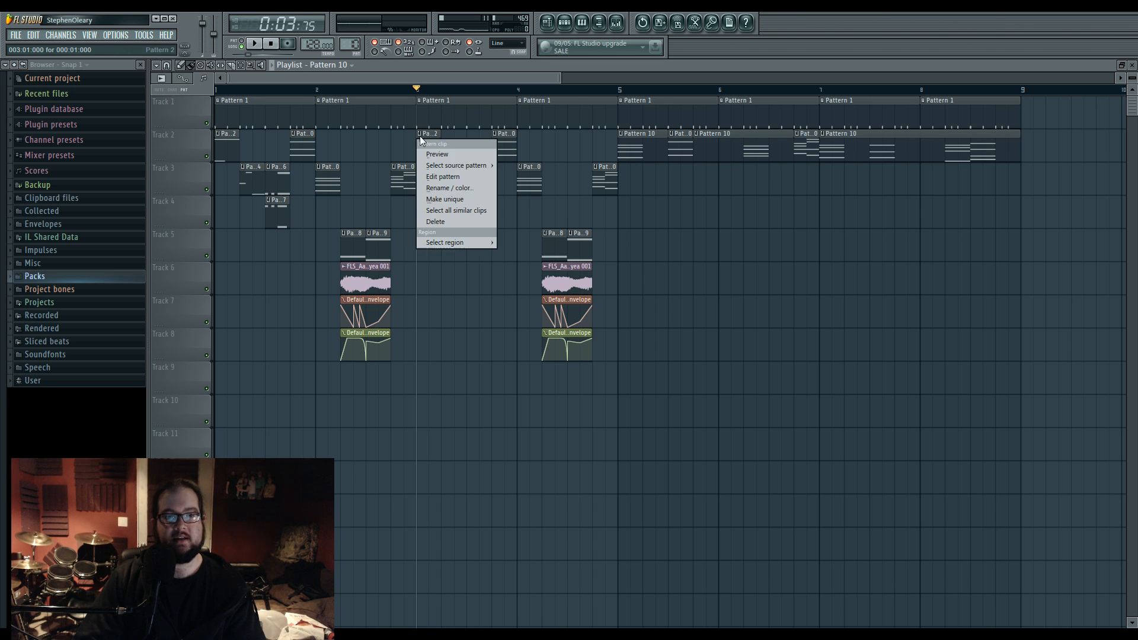
{"action": "left_click", "coordinate": [420, 137]}
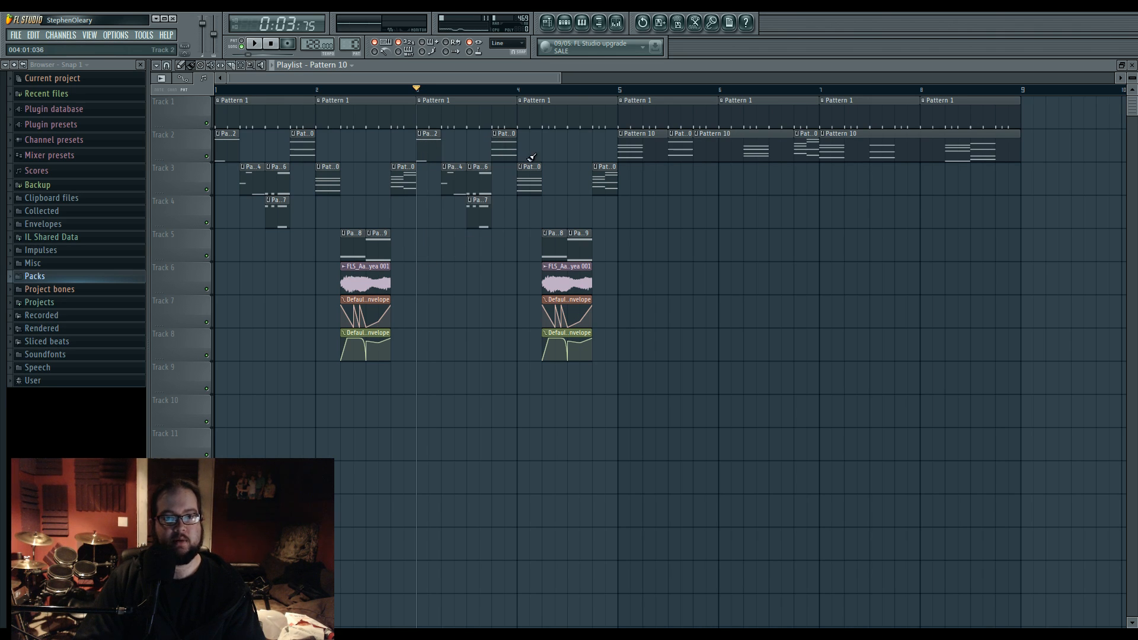
Step: Play the arrangement from the start and slice out the one-beat Pattern 10 chord at beat 2 of bar 6 on Track 2
{"action": "left_click_drag", "start_coordinate": [229, 94], "coordinate": [197, 99]}
{"action": "key", "text": "space"}
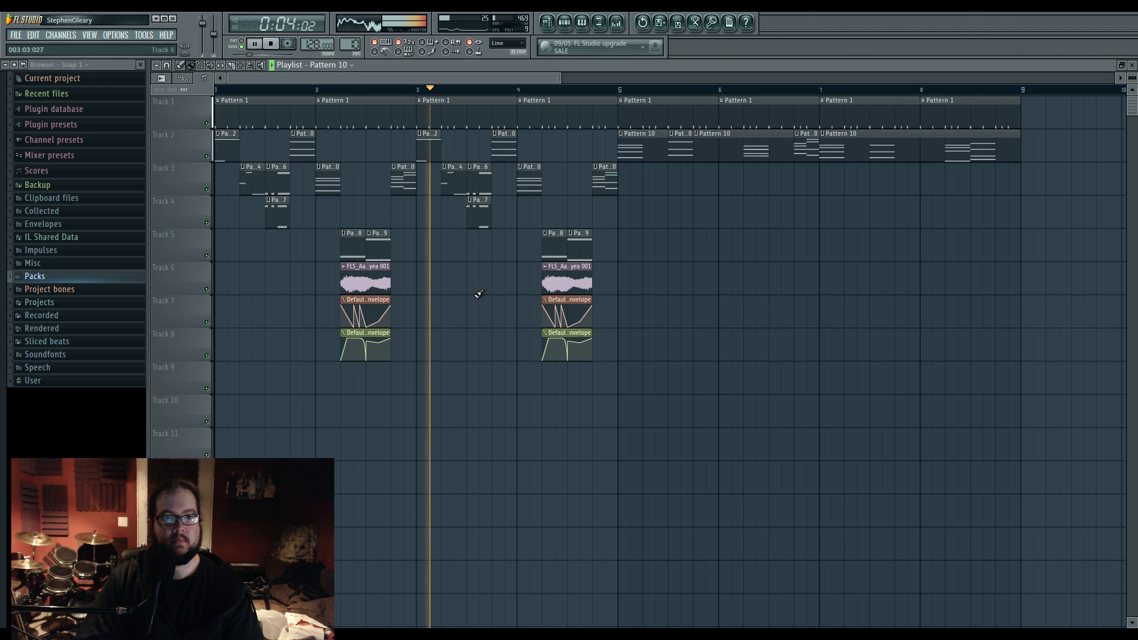
{"action": "key", "text": "space"}
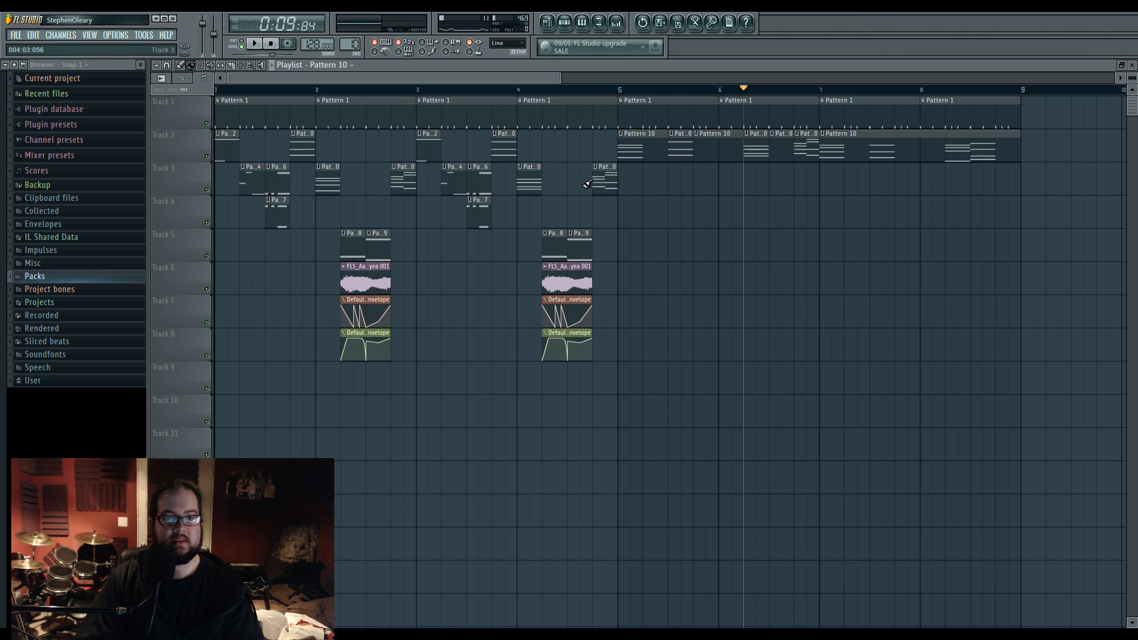
Step: Audition the Pattern 10 chords in bars 6 and 8 and slice out the chord at beat 2 of bar 8
{"action": "key", "text": "space"}
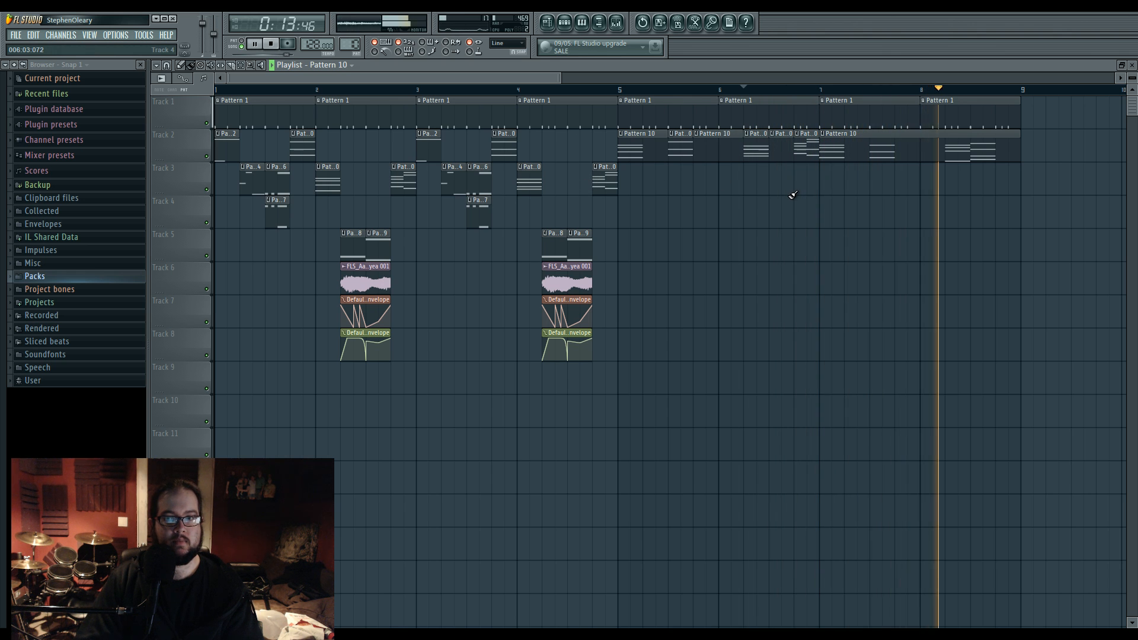
{"action": "key", "text": "space"}
{"action": "left_click", "coordinate": [950, 91]}
{"action": "key", "text": "space"}
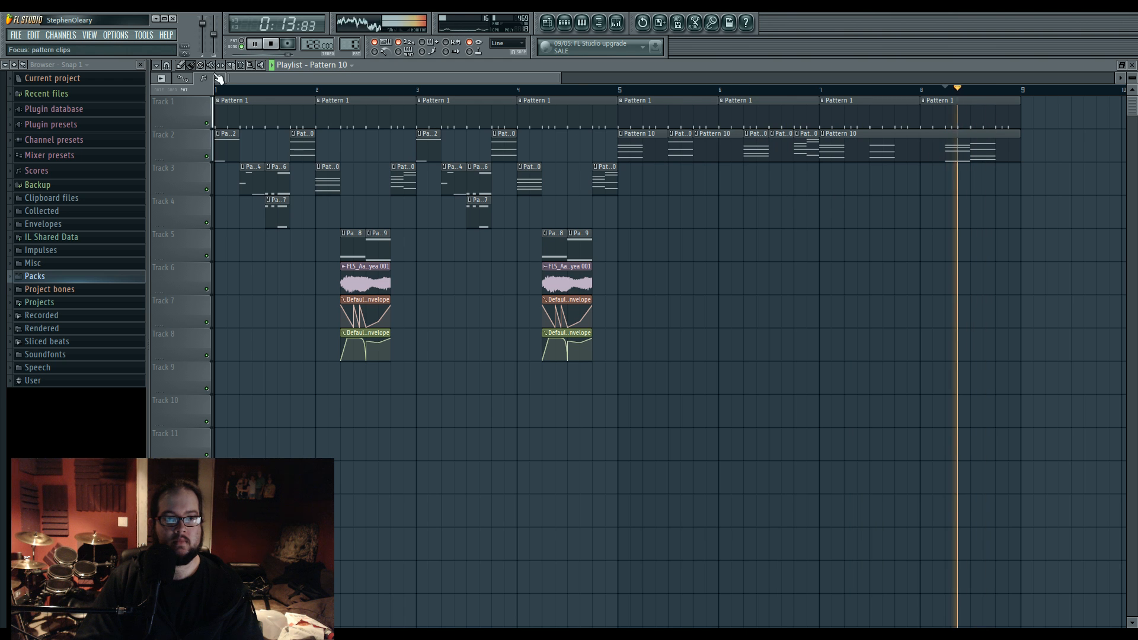
{"action": "key", "text": "space"}
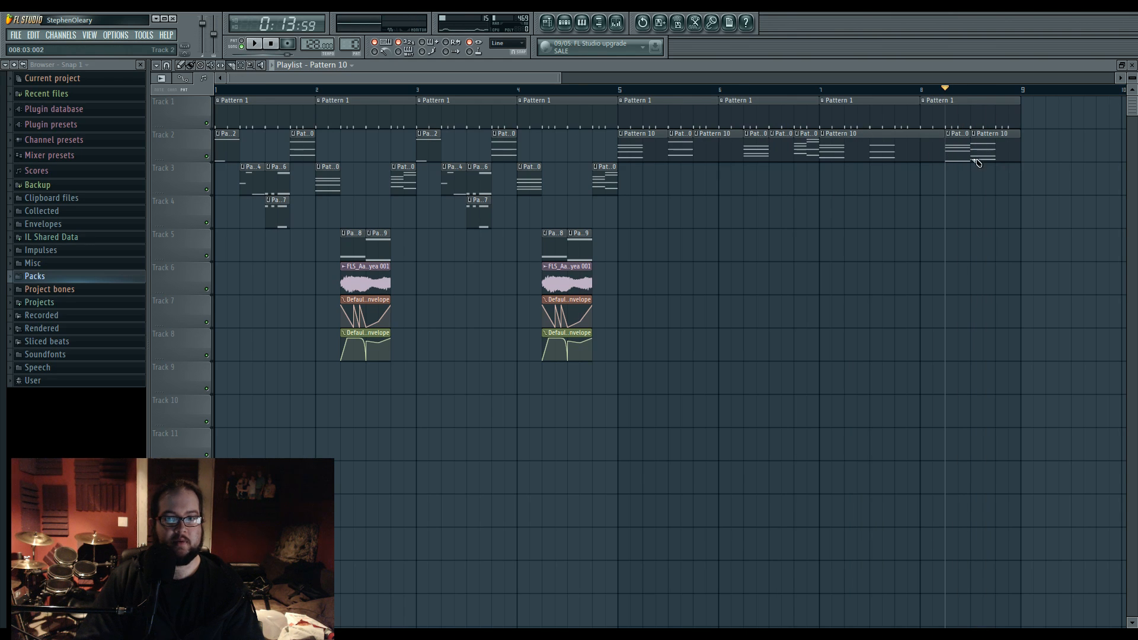
{"action": "left_click", "coordinate": [743, 90]}
{"action": "key", "text": "space"}
{"action": "left_click", "coordinate": [947, 91]}
{"action": "key", "text": "space"}
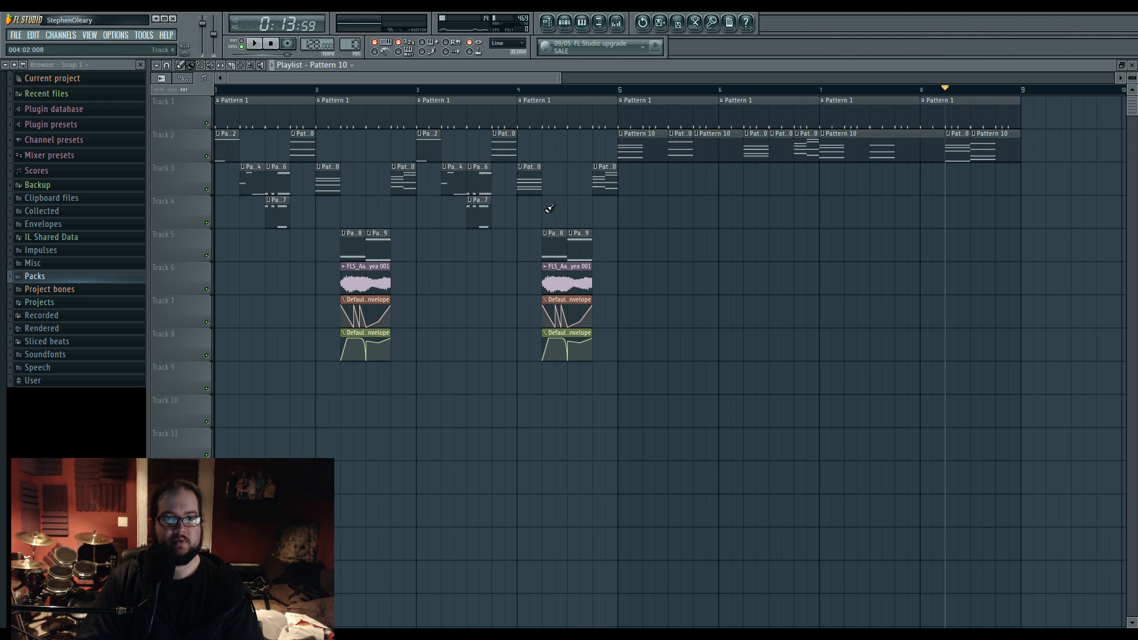
Step: Replace bar 4's two chord clips on Track 3 with Pattern 10 clips on Track 4, and audition the change
{"action": "left_click", "coordinate": [514, 92]}
{"action": "key", "text": "space"}
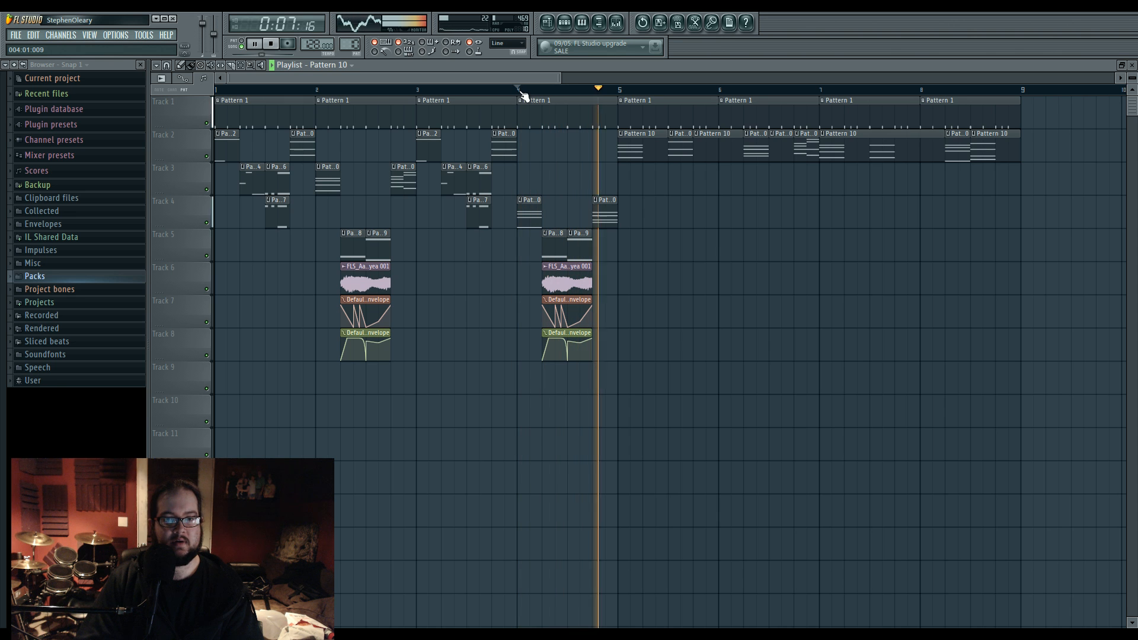
{"action": "key", "text": "space"}
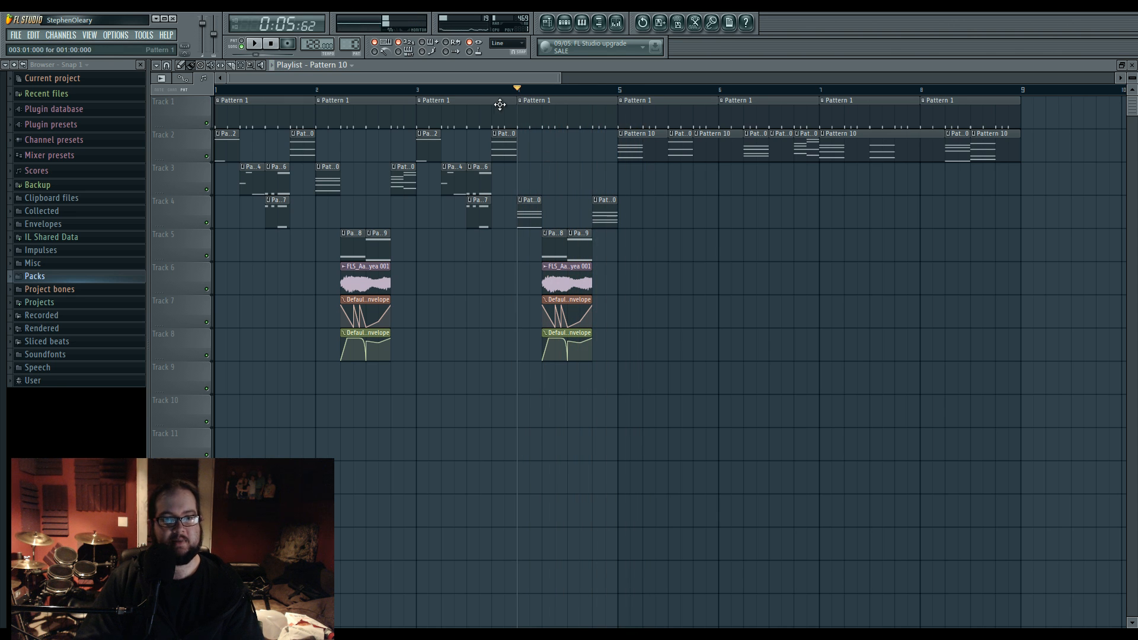
{"action": "left_click", "coordinate": [493, 90]}
{"action": "key", "text": "space"}
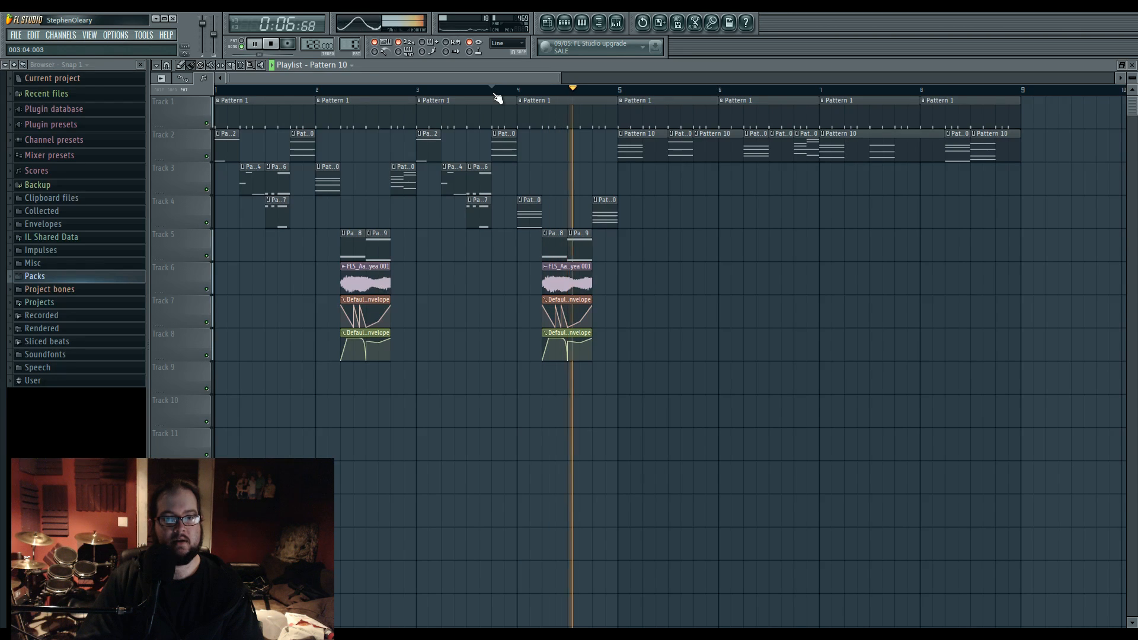
{"action": "key", "text": "space"}
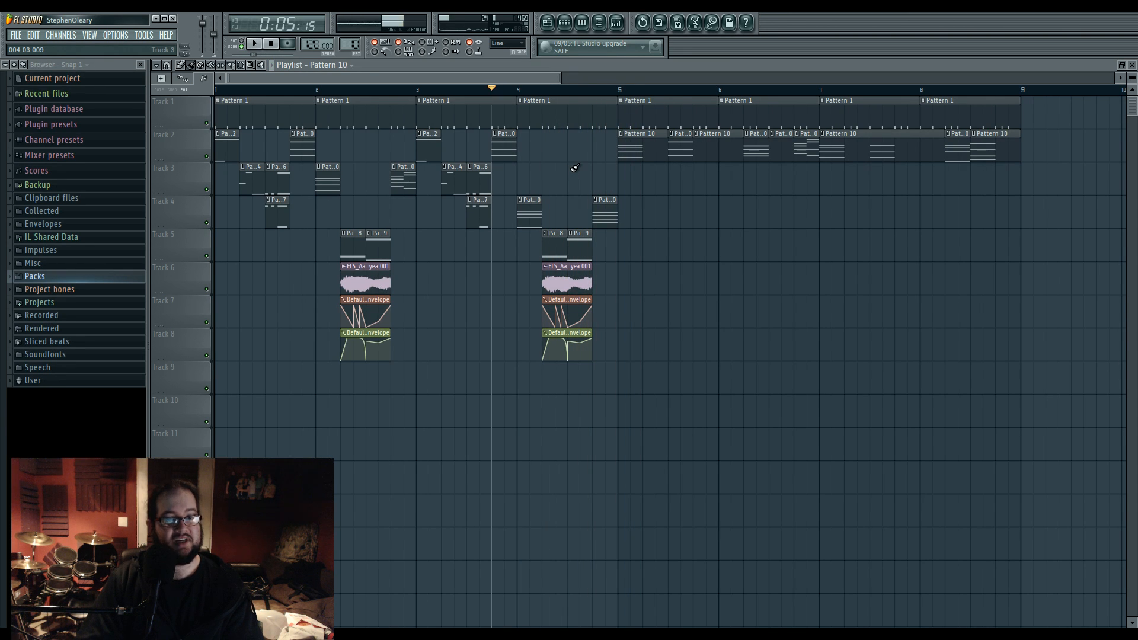
Step: Make the bar 4 FLS_Aah yea 001 audio clip unique and reverse its sample
{"action": "scroll", "coordinate": [534, 339], "scroll_direction": "up", "scroll_amount": 4}
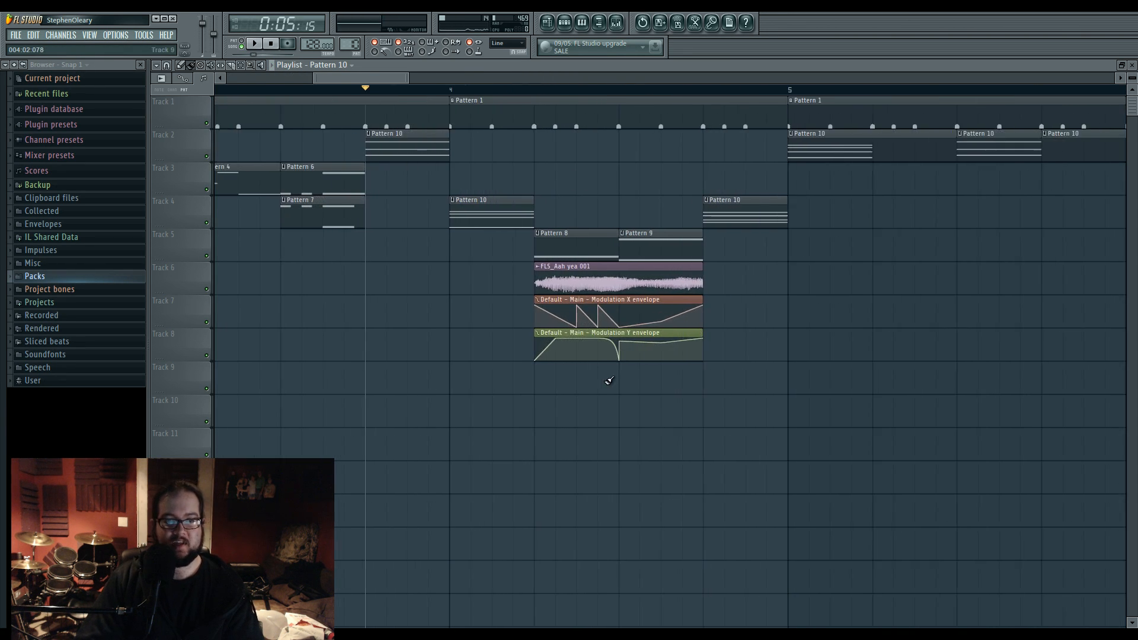
{"action": "left_click", "coordinate": [536, 263]}
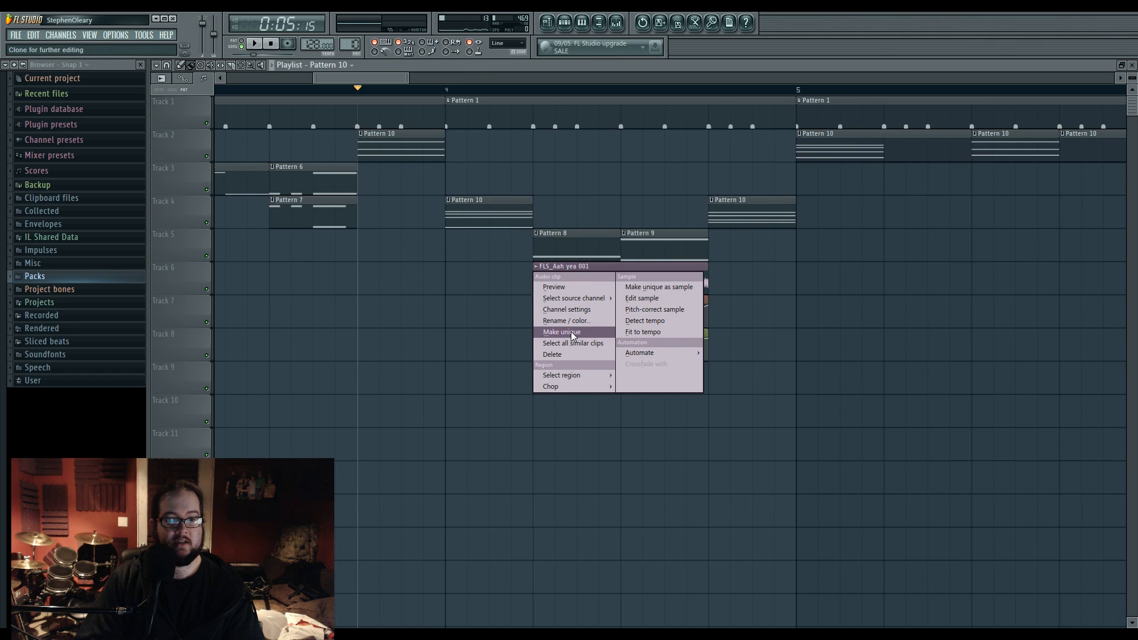
{"action": "left_click", "coordinate": [563, 333]}
{"action": "left_click", "coordinate": [907, 315]}
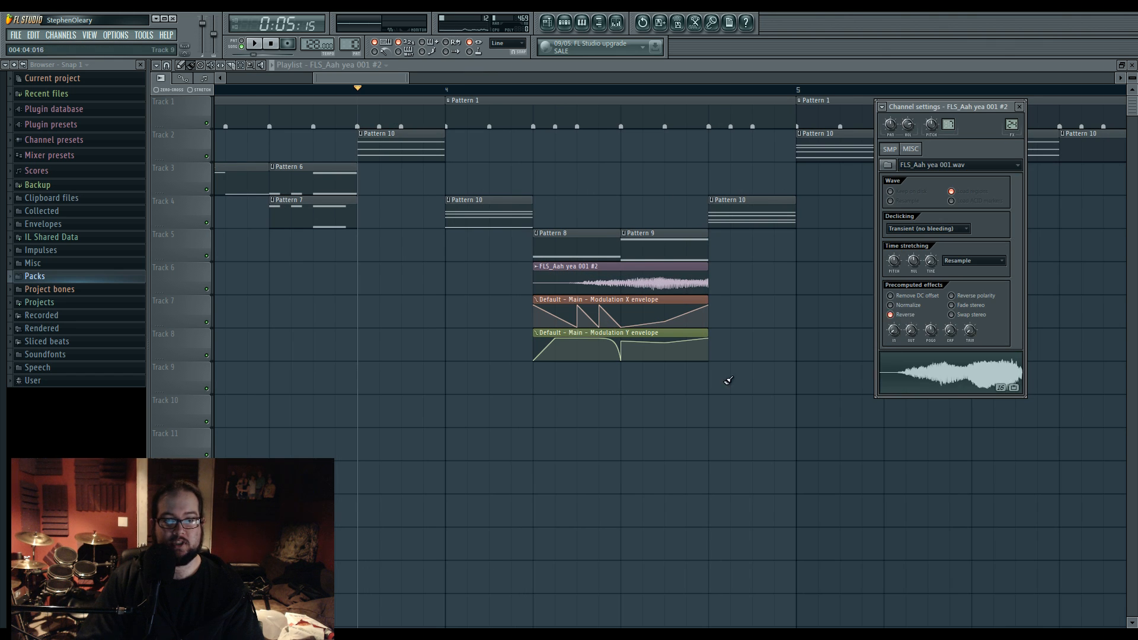
{"action": "key", "text": "Escape"}
Step: Slip the reversed FLS_Aah yea 001 #2 audio earlier within its clip while auditioning bar 4 from beat 2
{"action": "left_click_drag", "start_coordinate": [620, 278], "coordinate": [592, 276]}
{"action": "left_click", "coordinate": [538, 91]}
{"action": "key", "text": "space"}
{"action": "left_click_drag", "start_coordinate": [670, 286], "coordinate": [623, 287]}
{"action": "key", "text": "space"}
{"action": "key", "text": "space"}
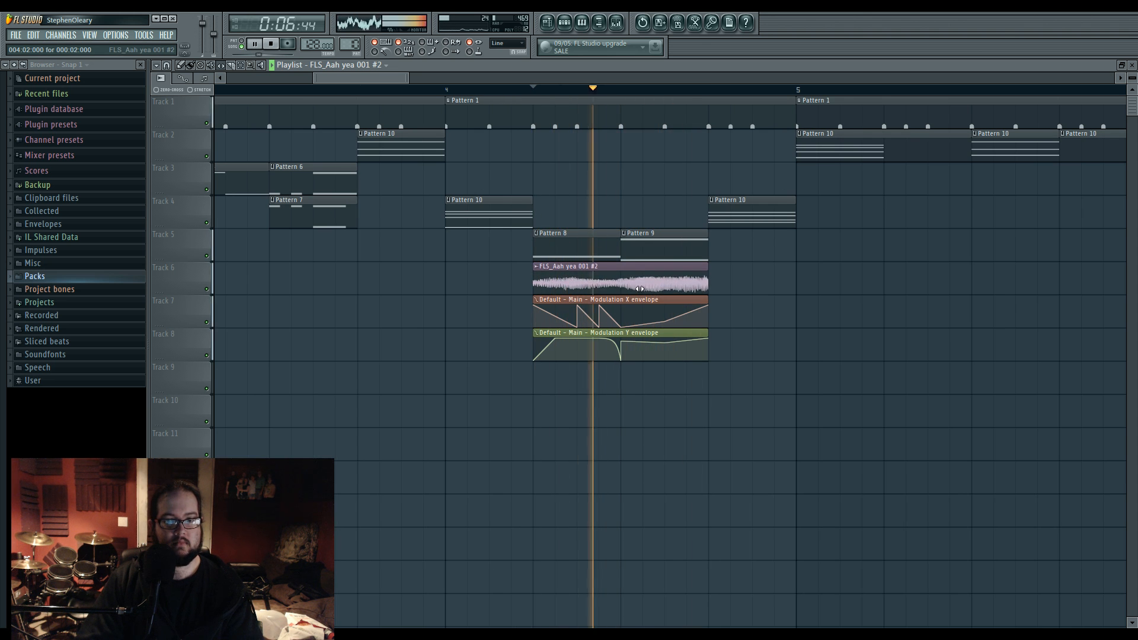
{"action": "key", "text": "space"}
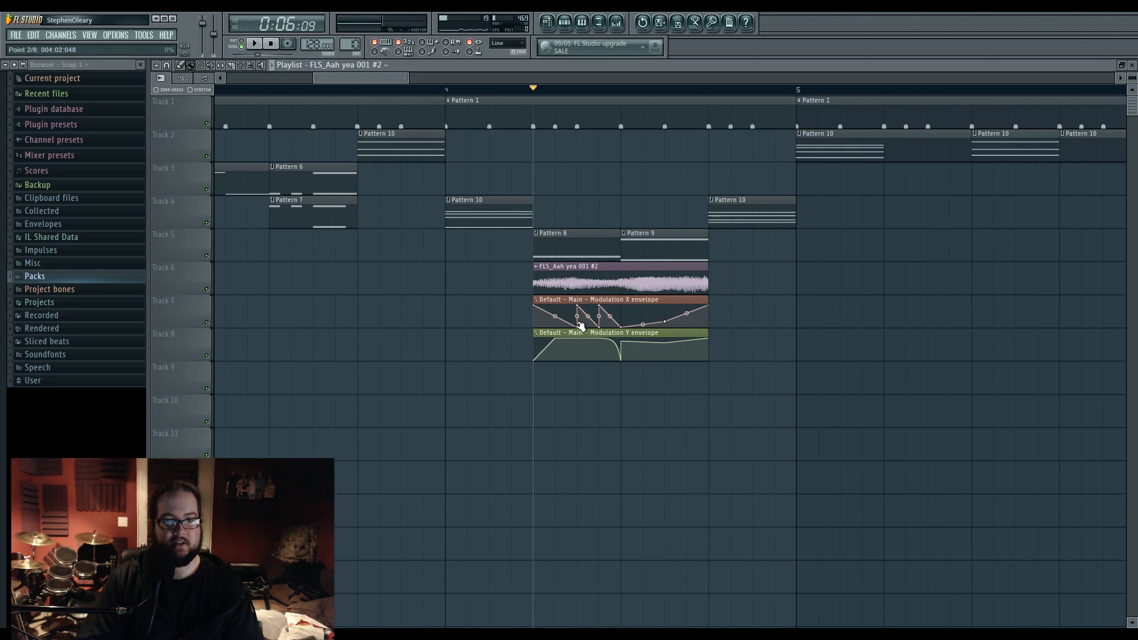
Step: Make the bar 4 Modulation X and Modulation Y envelope clips unique
{"action": "left_click", "coordinate": [536, 299]}
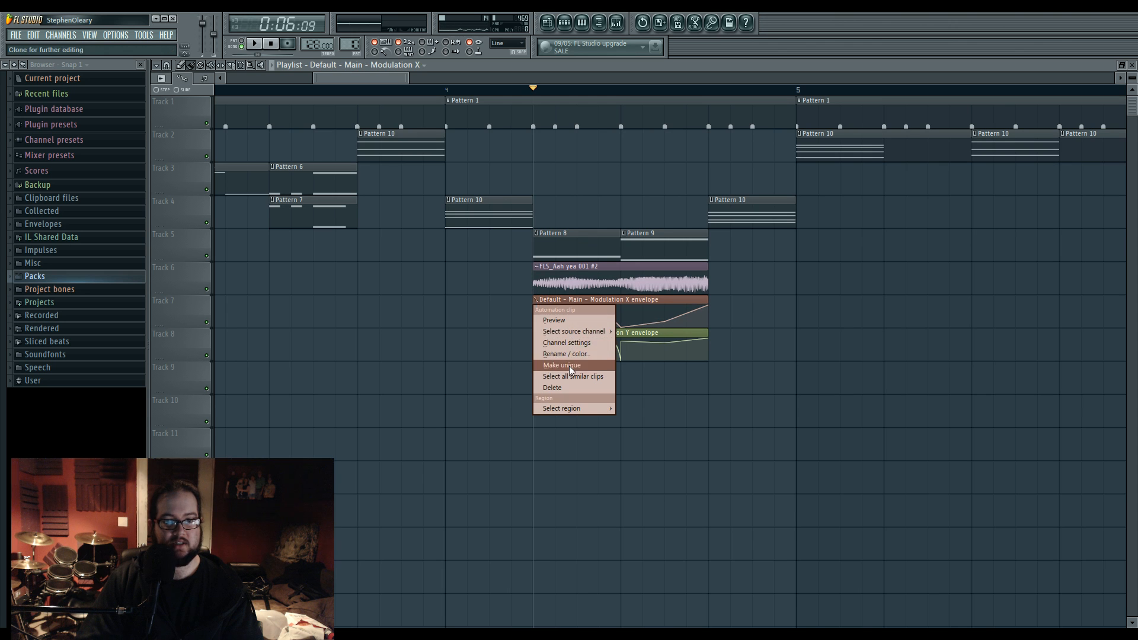
{"action": "left_click", "coordinate": [551, 365]}
{"action": "left_click", "coordinate": [535, 333]}
{"action": "left_click", "coordinate": [557, 399]}
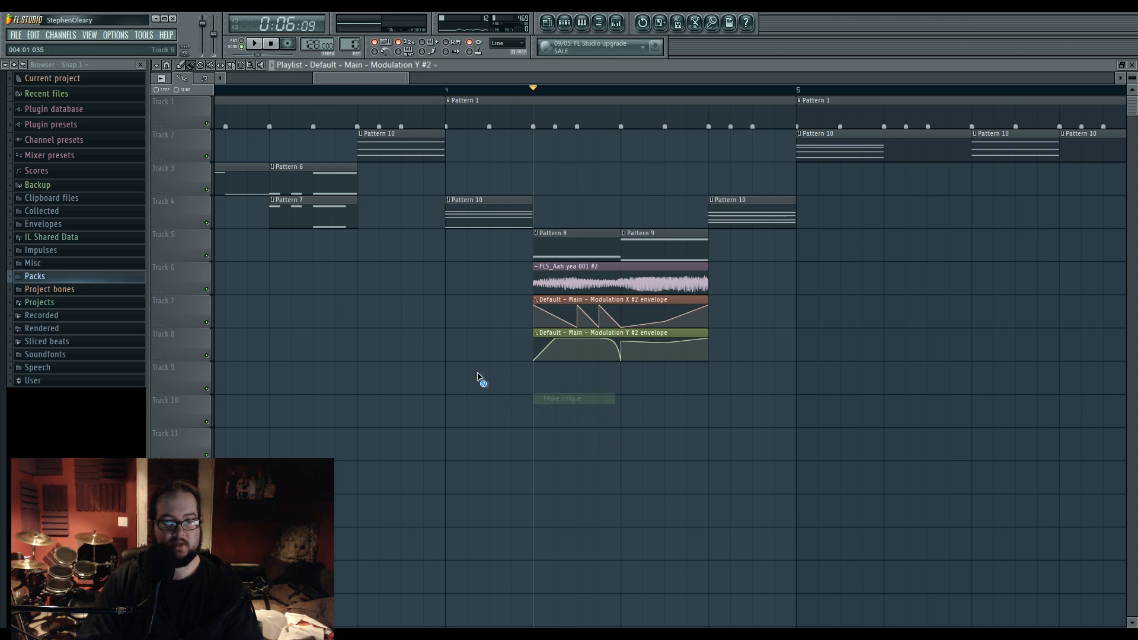
Step: Reshape the first half of the Modulation X #2 envelope into a rise, plateau and fall, and audition it
{"action": "right_click", "coordinate": [577, 327]}
{"action": "left_click", "coordinate": [599, 345]}
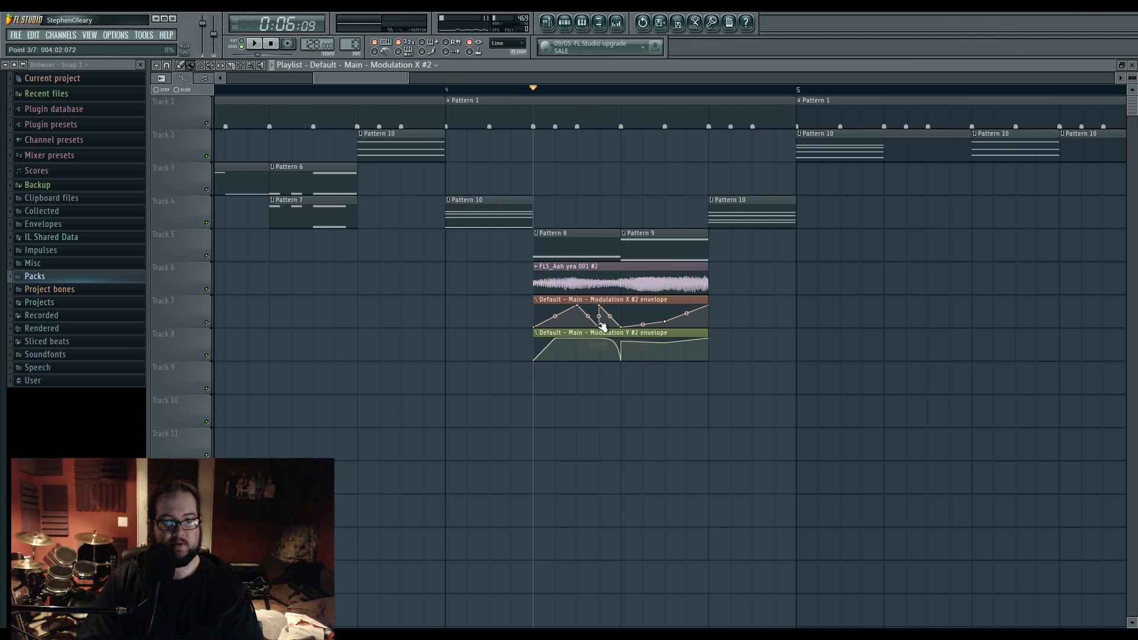
{"action": "key", "text": "space"}
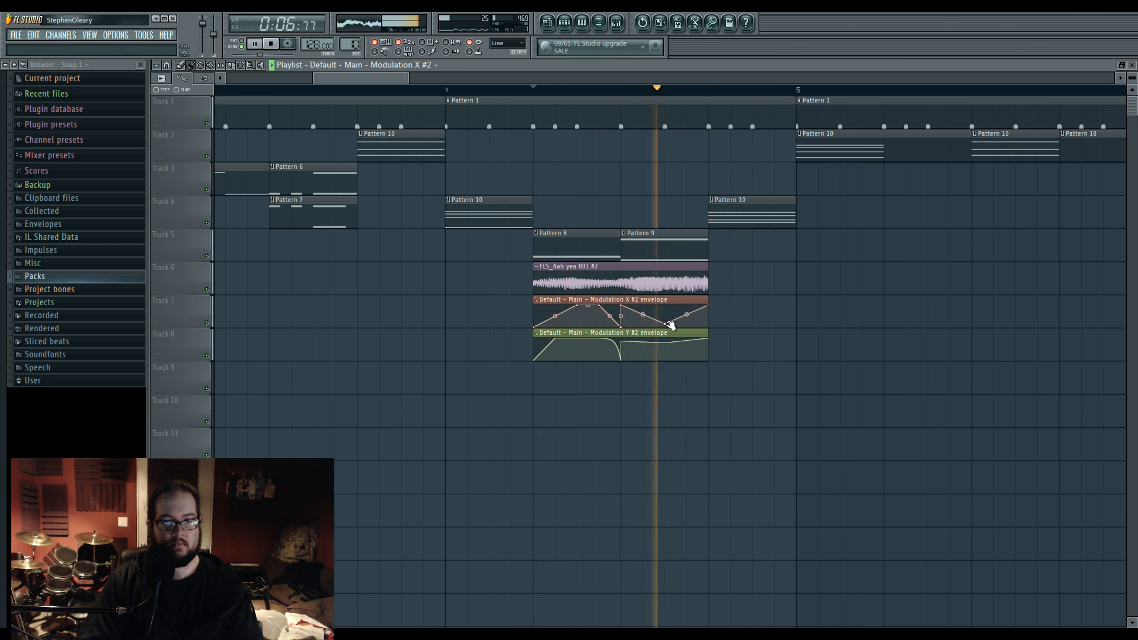
{"action": "key", "text": "space"}
{"action": "key", "text": "space"}
Step: Reshape the second halves of the Modulation X #2 and Y #2 envelopes to slope downward, ending Y #2 at zero
{"action": "left_click_drag", "start_coordinate": [709, 306], "coordinate": [710, 372]}
{"action": "left_click_drag", "start_coordinate": [665, 343], "coordinate": [668, 356]}
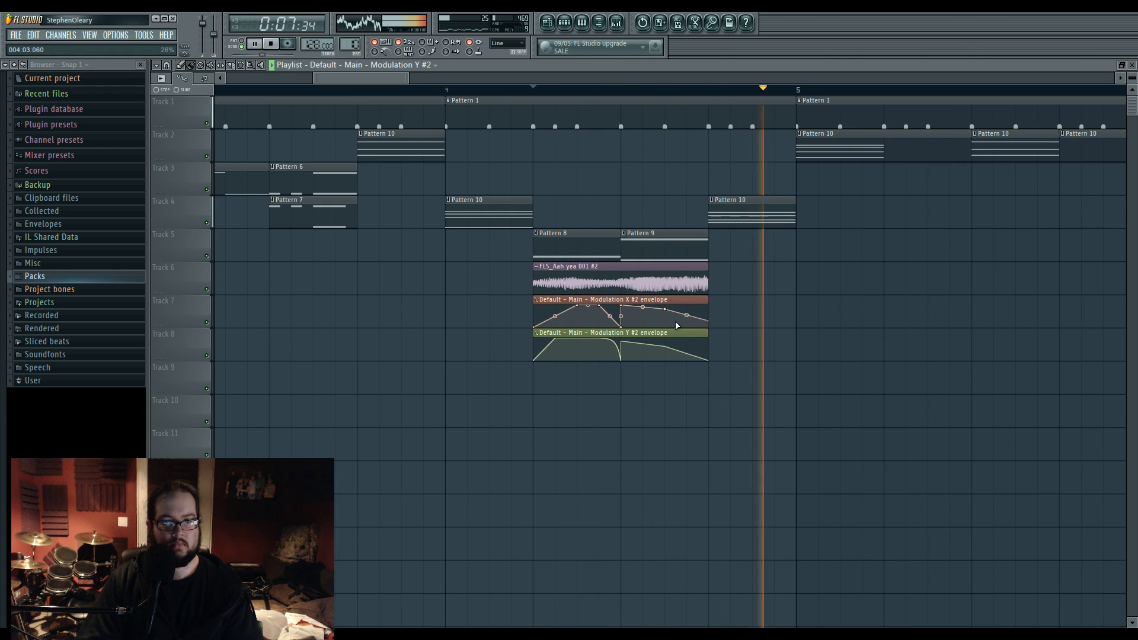
{"action": "key", "text": "space"}
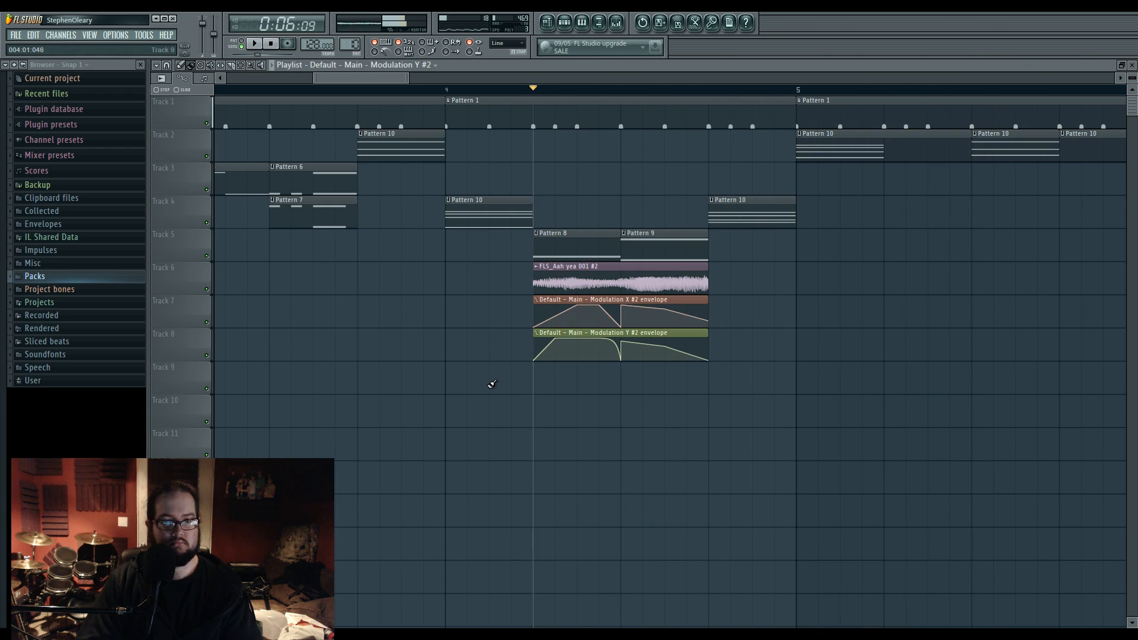
Step: Open bar 4's Pattern 9 notes in the piano roll and raise the low D1 note to G1
{"action": "left_click", "coordinate": [625, 233]}
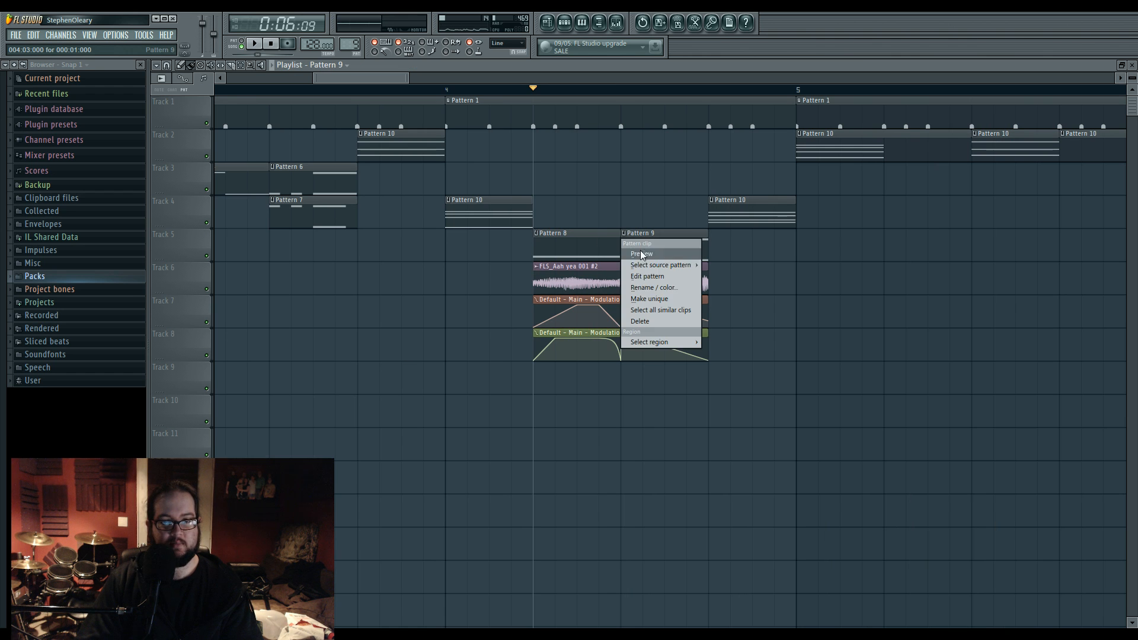
{"action": "left_click", "coordinate": [646, 255]}
{"action": "left_click", "coordinate": [248, 45]}
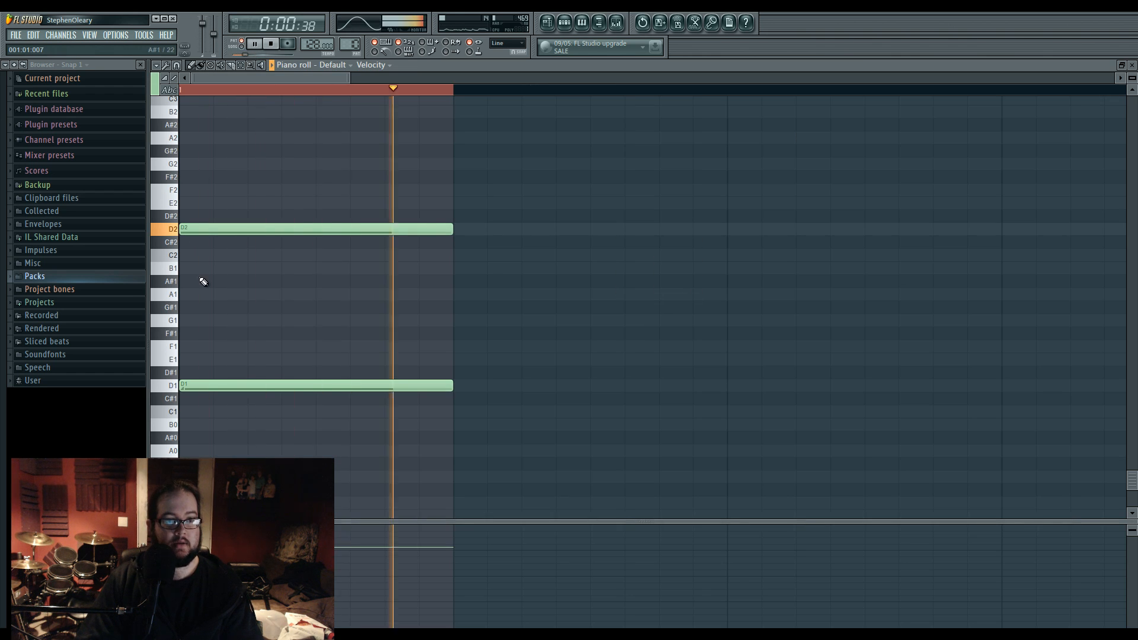
{"action": "left_click_drag", "start_coordinate": [223, 382], "coordinate": [215, 323]}
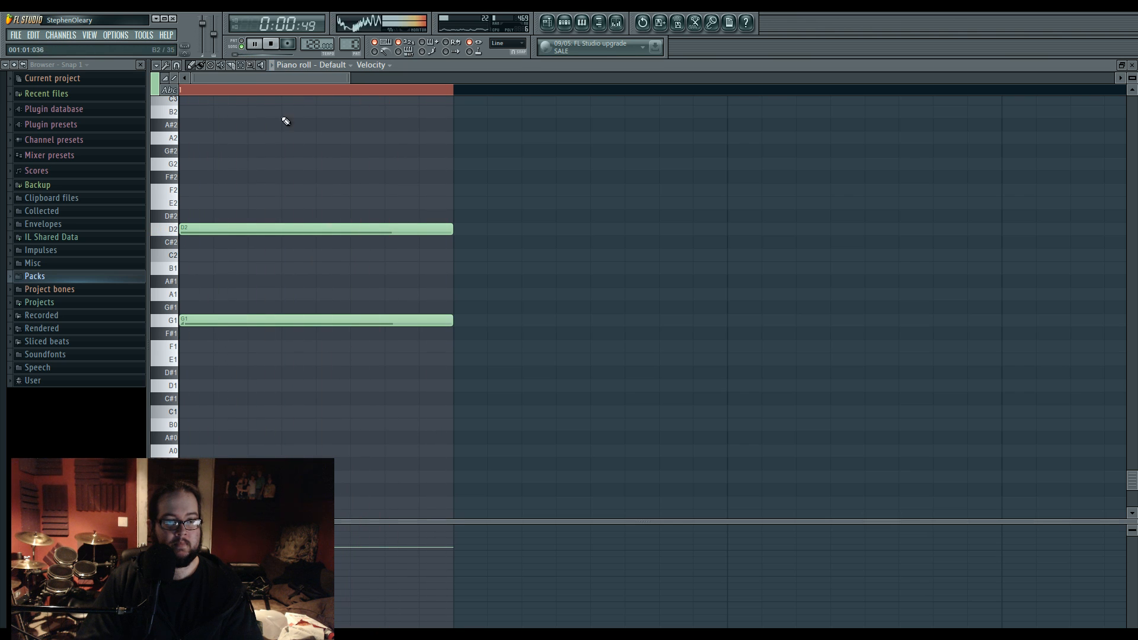
{"action": "scroll", "coordinate": [226, 233], "scroll_direction": "down", "scroll_amount": 2}
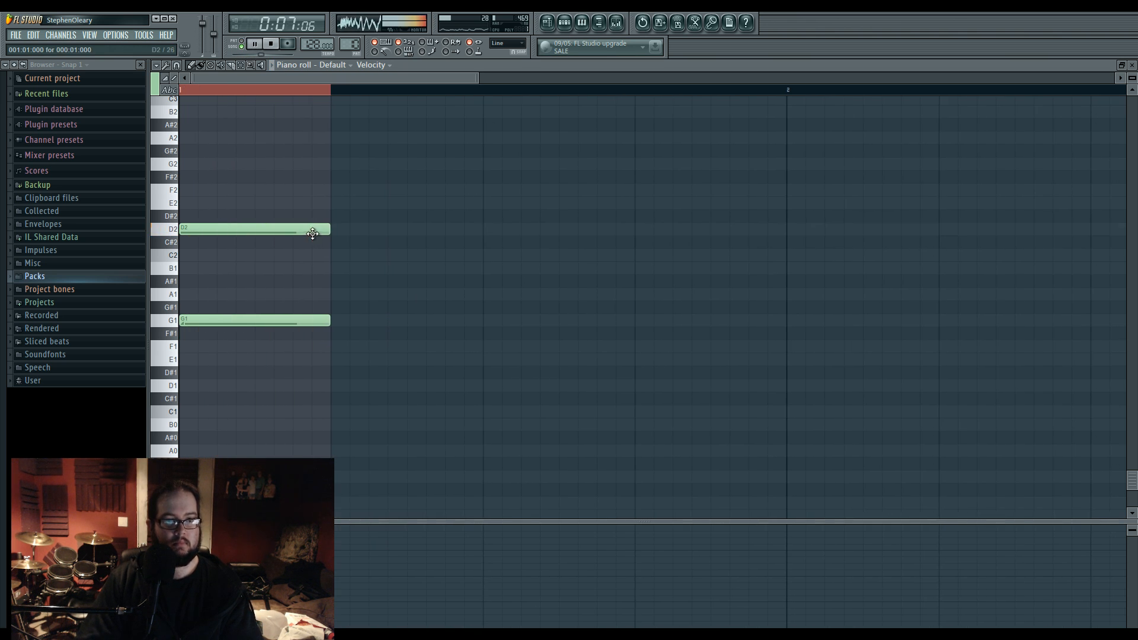
Step: Shorten the low G1 note to about a quarter of its length and raise it to A1, auditioning the change
{"action": "left_click_drag", "start_coordinate": [325, 318], "coordinate": [216, 320]}
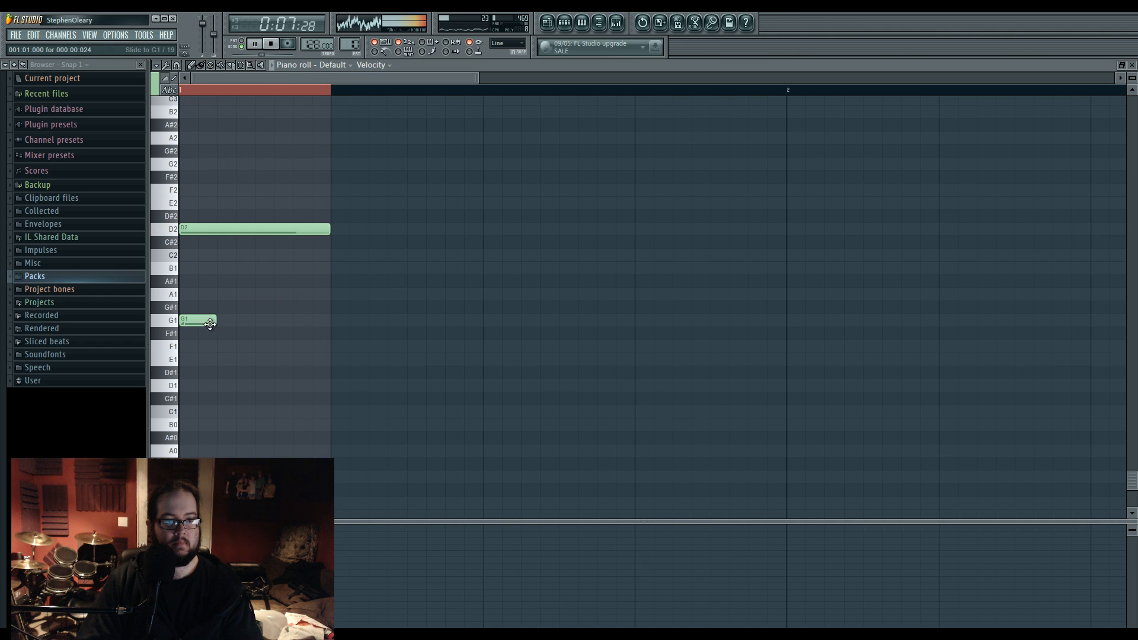
{"action": "key", "text": "space"}
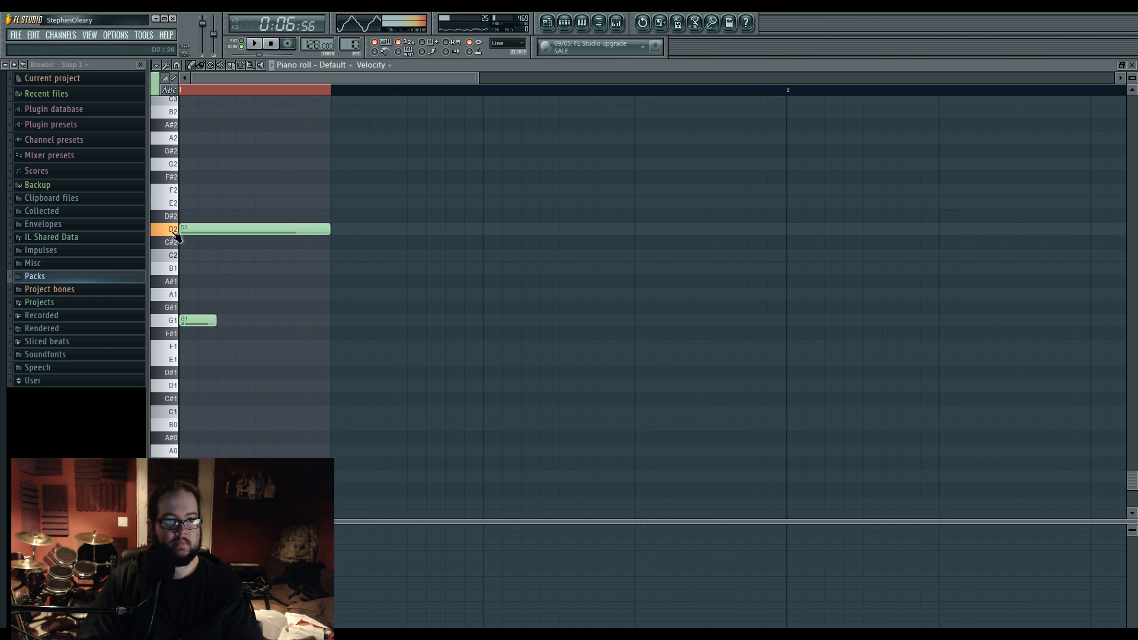
{"action": "left_click_drag", "start_coordinate": [173, 232], "coordinate": [176, 386]}
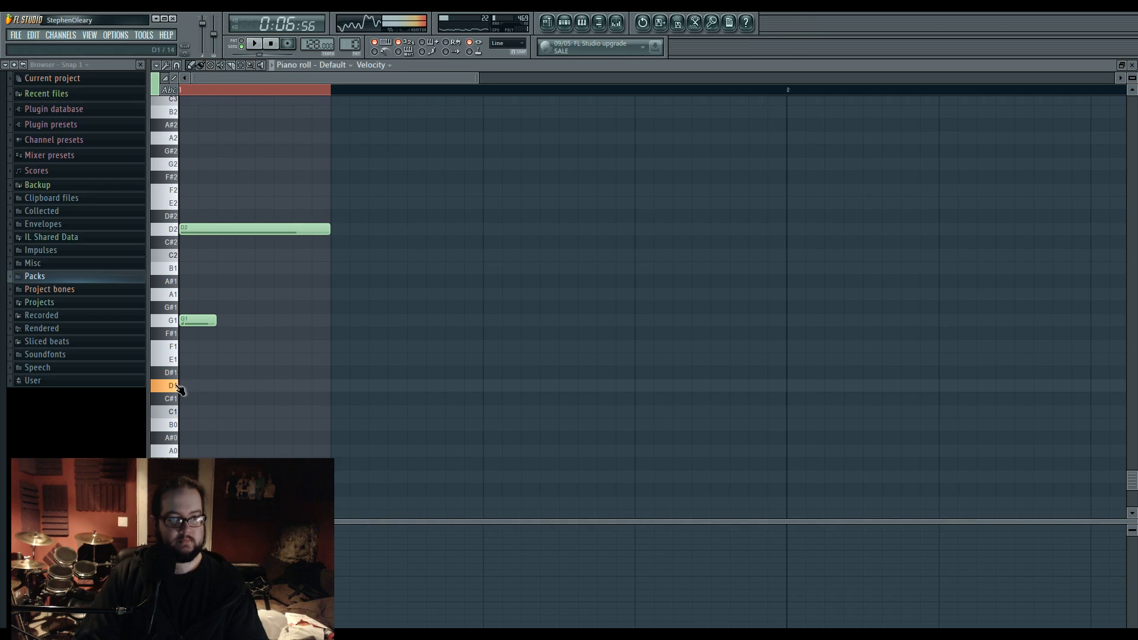
{"action": "left_click_drag", "start_coordinate": [193, 313], "coordinate": [191, 286]}
{"action": "key", "text": "space"}
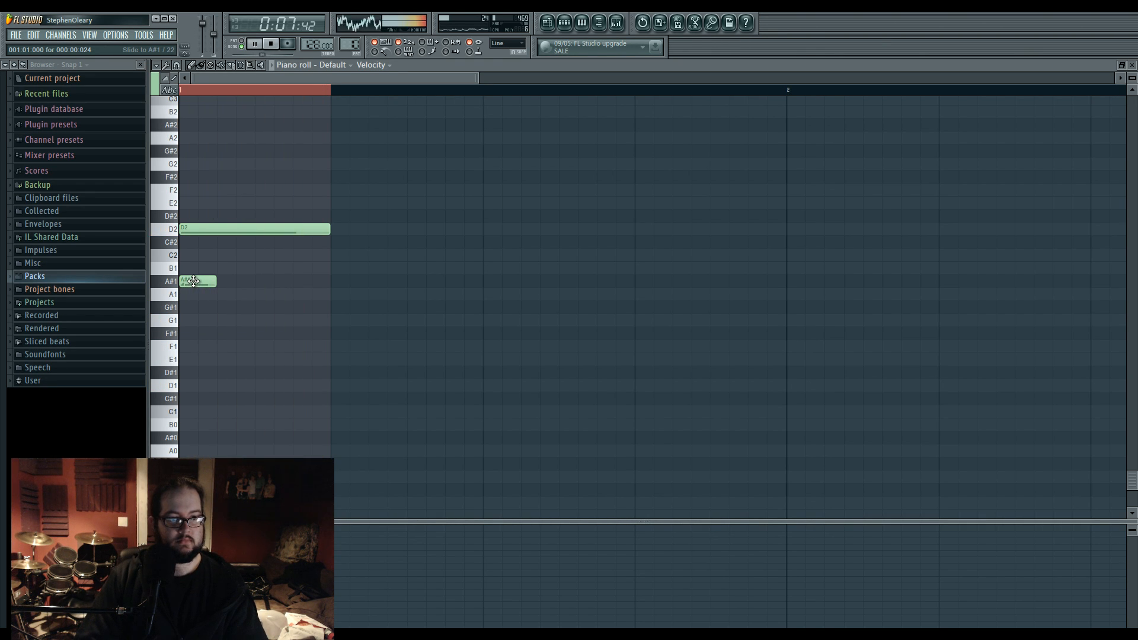
{"action": "left_click_drag", "start_coordinate": [189, 318], "coordinate": [187, 293]}
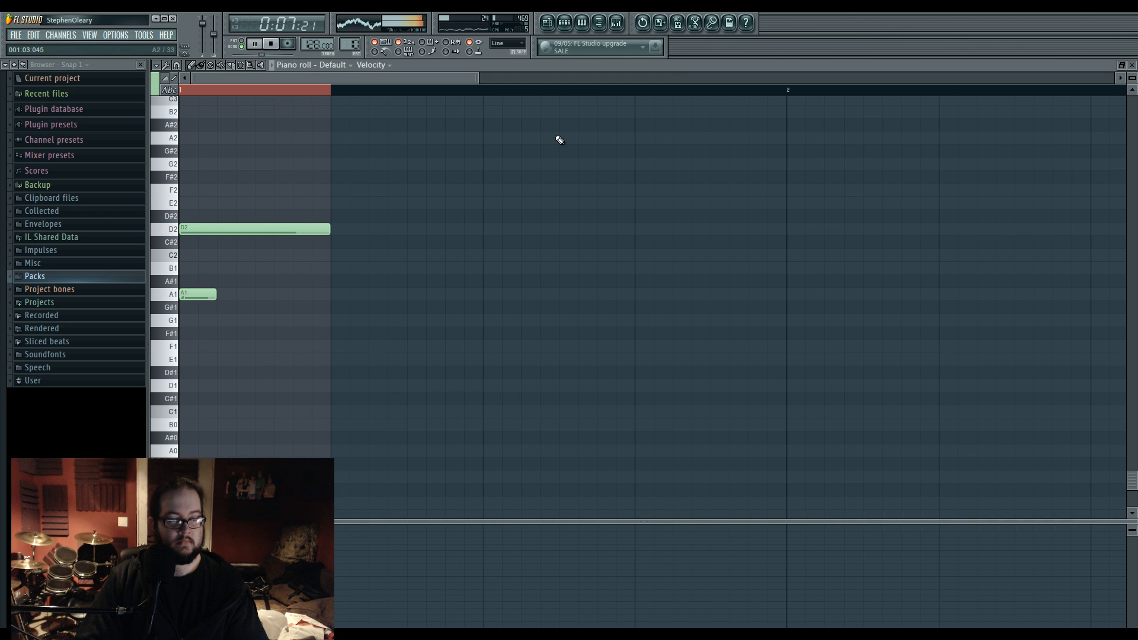
Step: Return to the playlist, select the last beat of bar 4 as a loop and audition it with the mixer open
{"action": "left_click", "coordinate": [548, 22]}
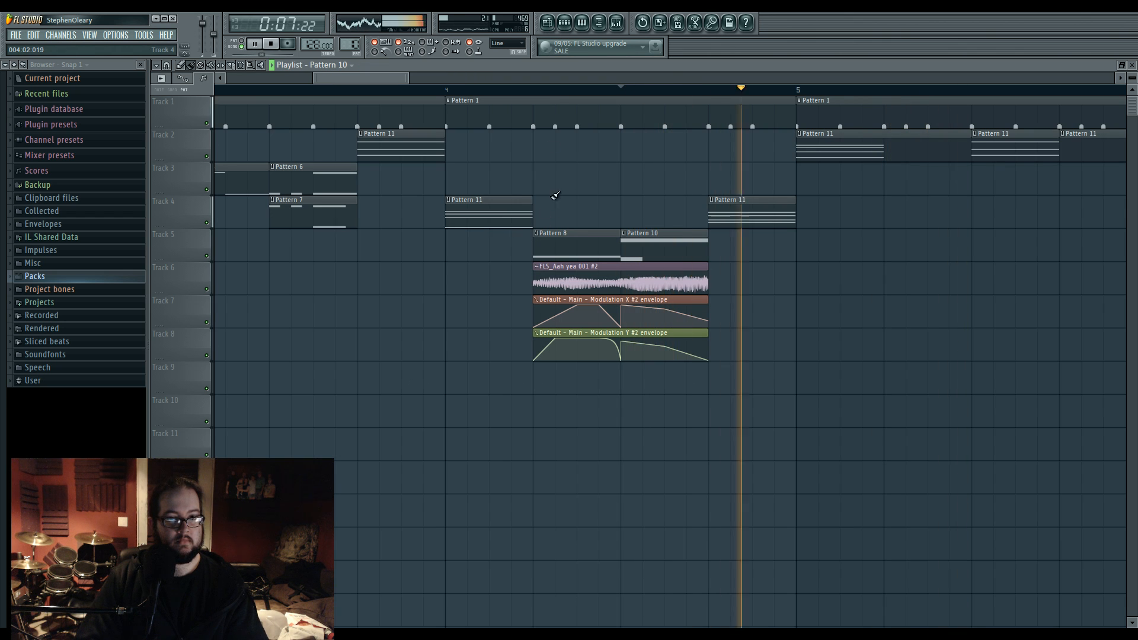
{"action": "scroll", "coordinate": [562, 219], "scroll_direction": "down", "scroll_amount": 3, "text": "ctrl"}
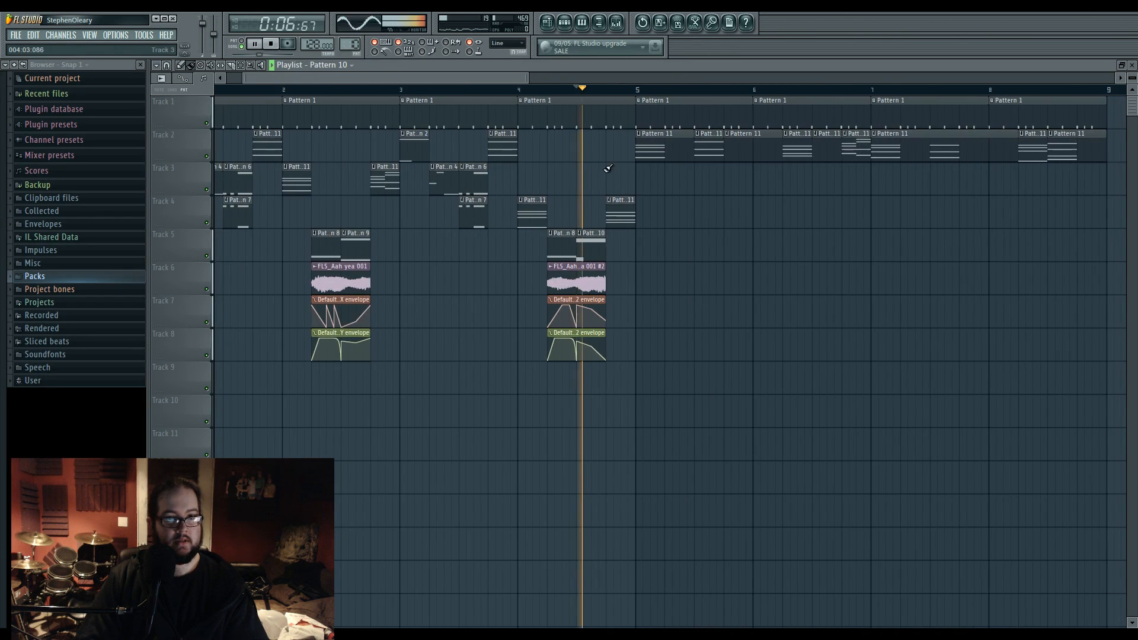
{"action": "left_click", "coordinate": [616, 23]}
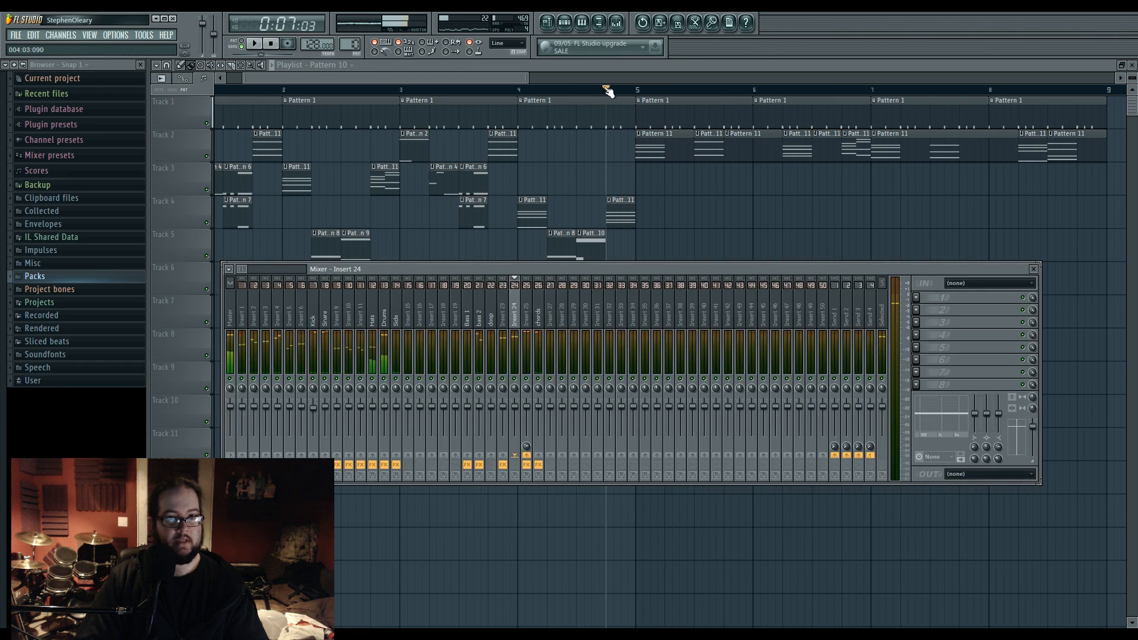
{"action": "left_click_drag", "start_coordinate": [606, 90], "coordinate": [636, 100]}
{"action": "left_click", "coordinate": [616, 24]}
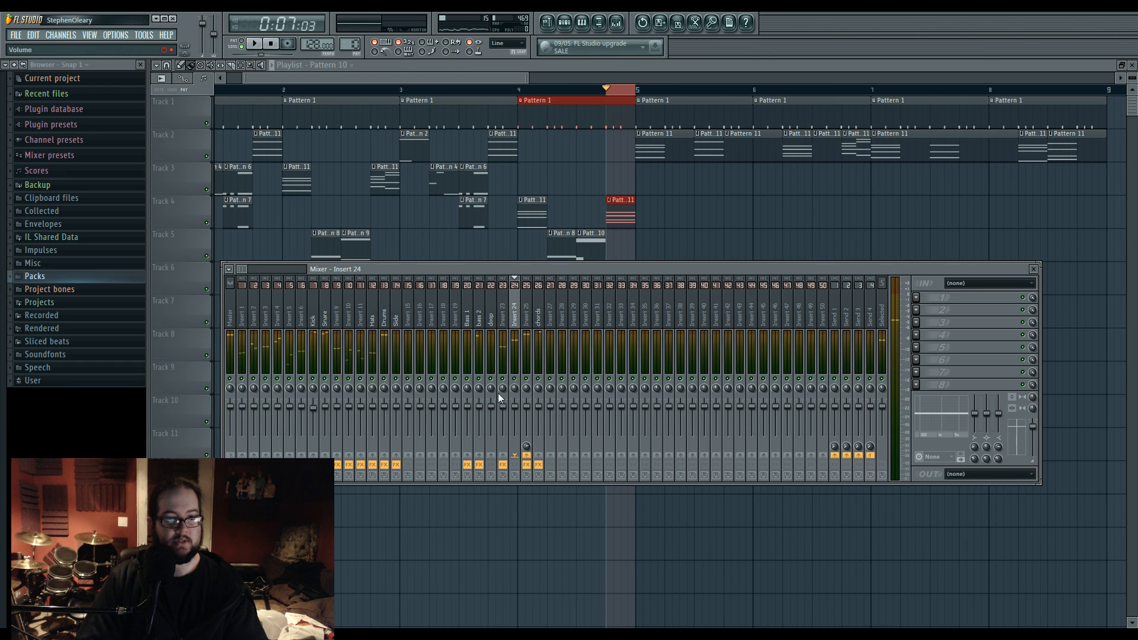
{"action": "key", "text": "space"}
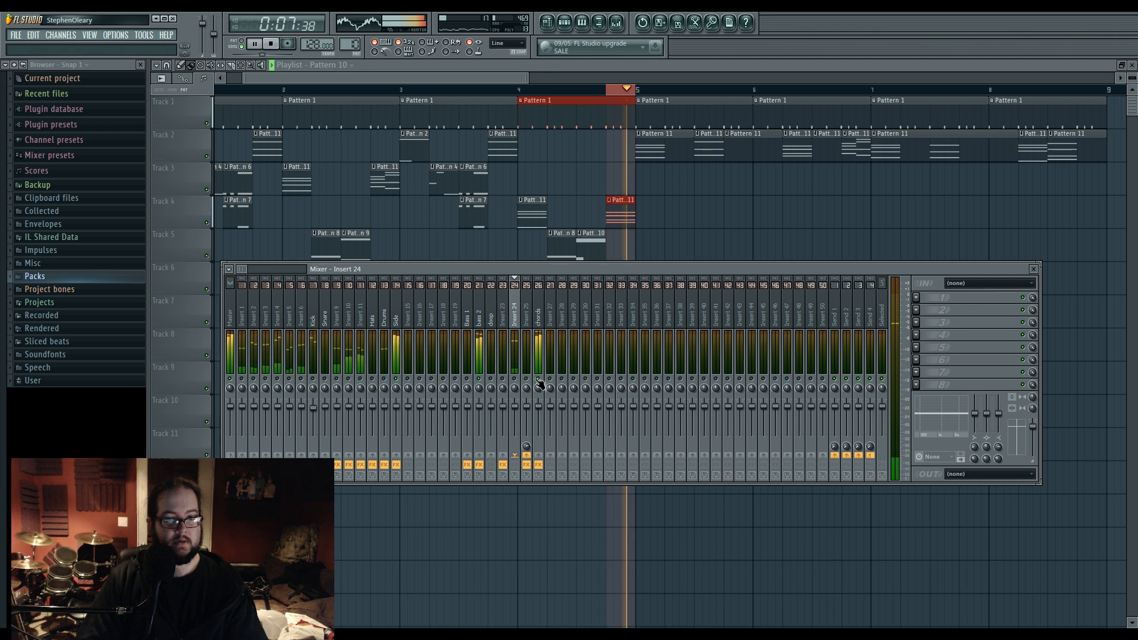
Step: Select the chords mixer track and set the distortion amount in the chords Harmor to about 37% during playback
{"action": "left_click", "coordinate": [539, 309]}
{"action": "key", "text": "space"}
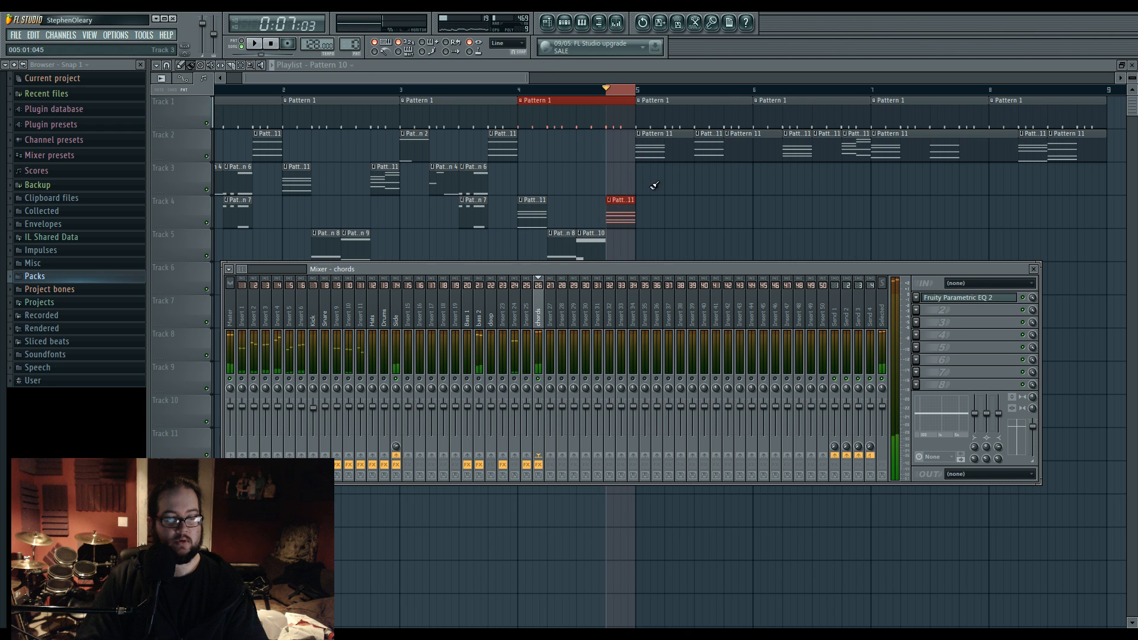
{"action": "left_click", "coordinate": [565, 24]}
{"action": "left_click", "coordinate": [448, 270]}
{"action": "key", "text": "space"}
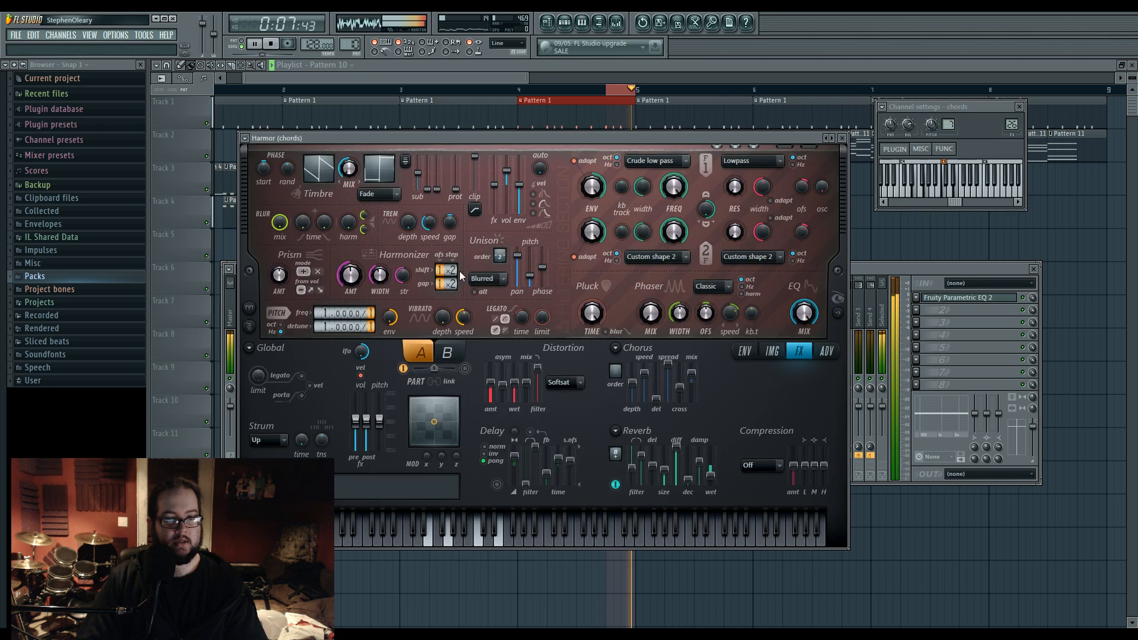
{"action": "left_click_drag", "start_coordinate": [493, 384], "coordinate": [495, 389]}
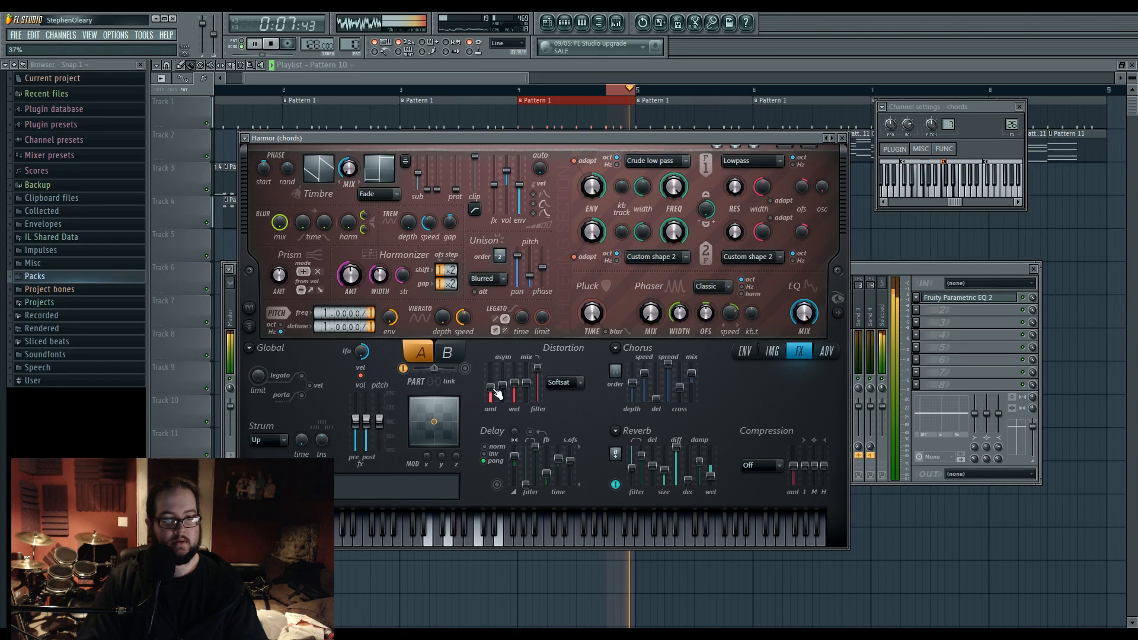
Step: In the chords track's Parametric EQ 2, cut band 4 by about 4.7 dB near 632 Hz and lower band 3
{"action": "left_click", "coordinate": [970, 297]}
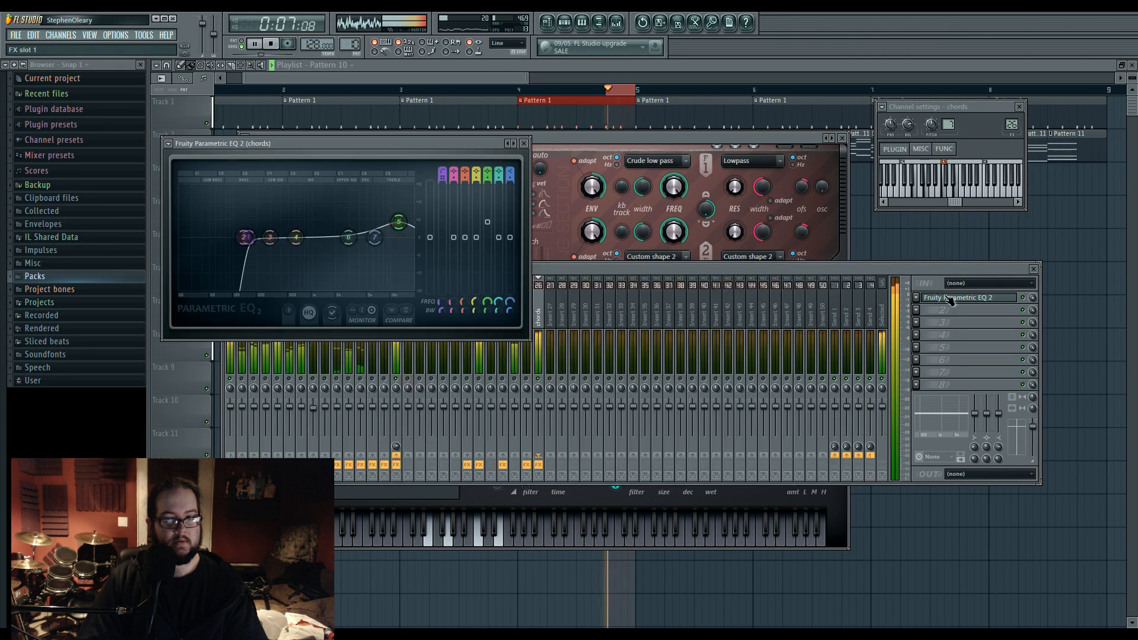
{"action": "left_click_drag", "start_coordinate": [317, 242], "coordinate": [328, 252]}
{"action": "left_click_drag", "start_coordinate": [258, 257], "coordinate": [252, 252]}
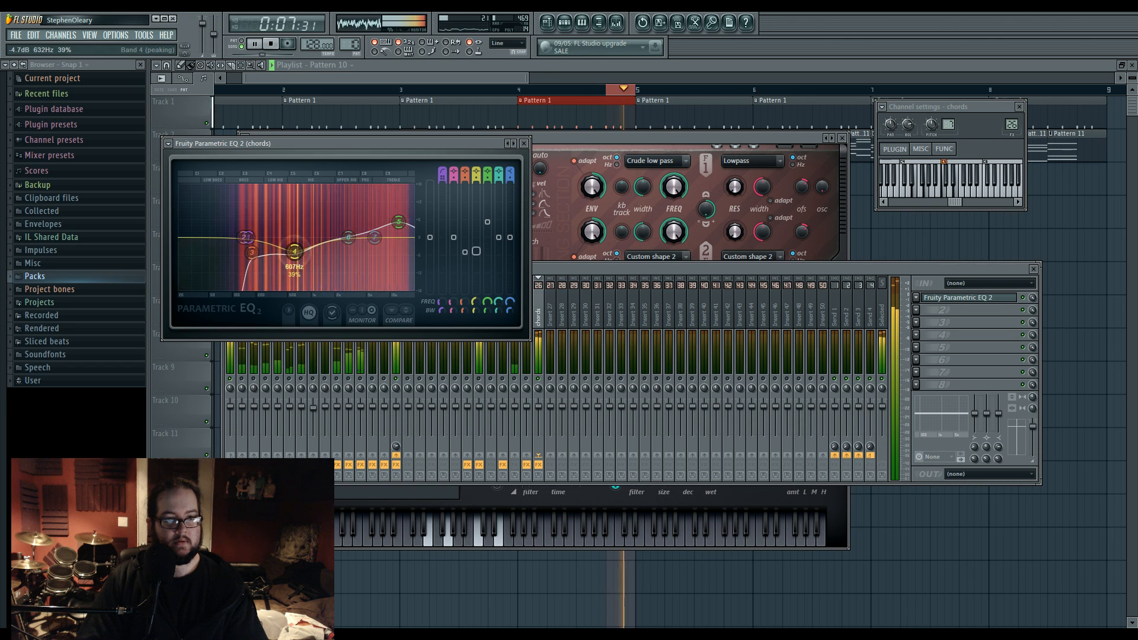
Step: Fine-tune the Harmonizer amount in the chords Harmor against the loop, then bring the mixer back up
{"action": "left_click", "coordinate": [612, 139]}
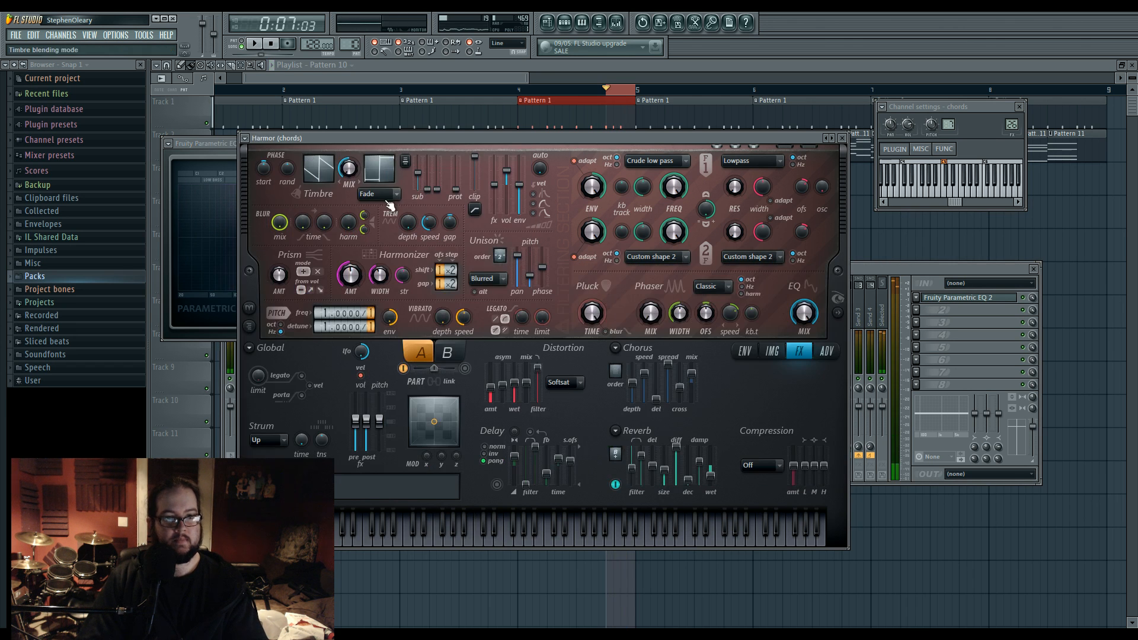
{"action": "left_click_drag", "start_coordinate": [350, 276], "coordinate": [351, 282]}
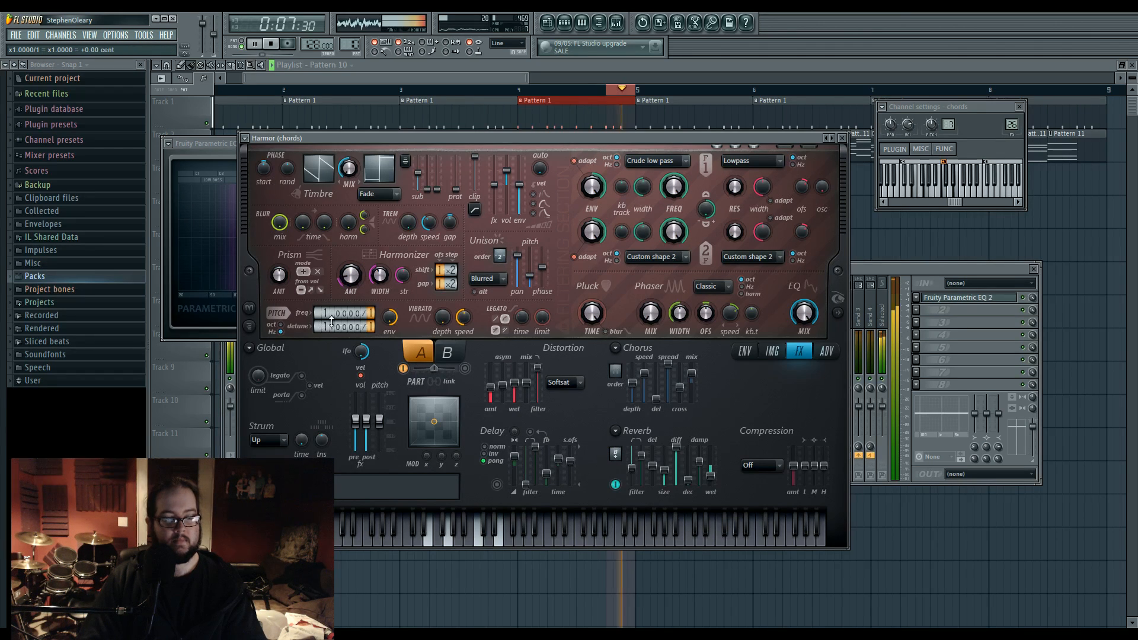
{"action": "left_click", "coordinate": [466, 369]}
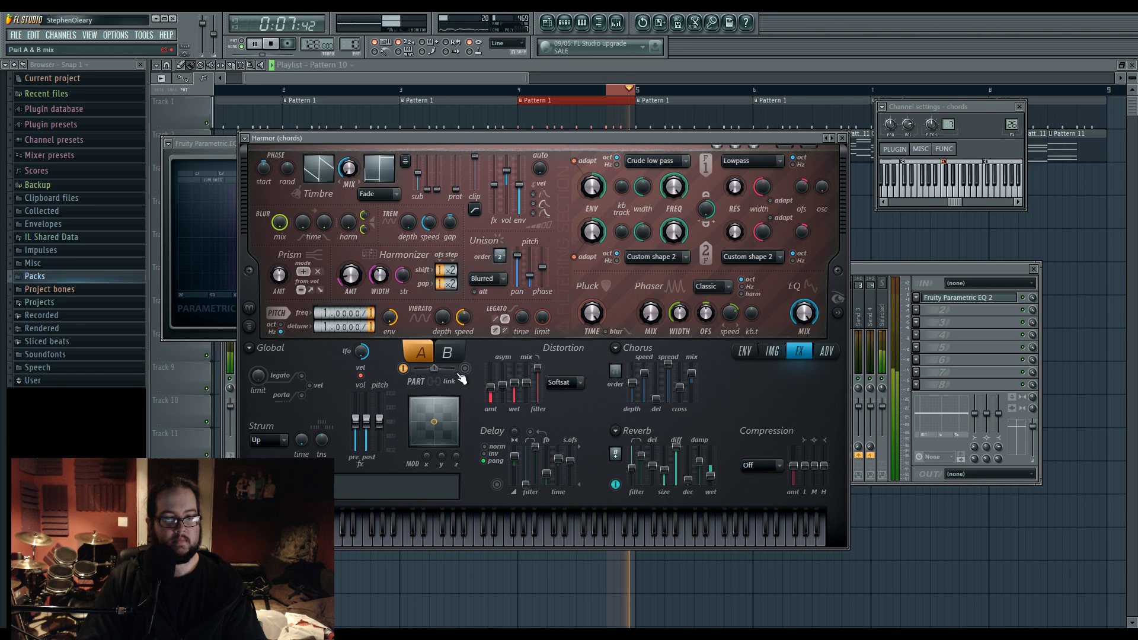
{"action": "left_click", "coordinate": [927, 333]}
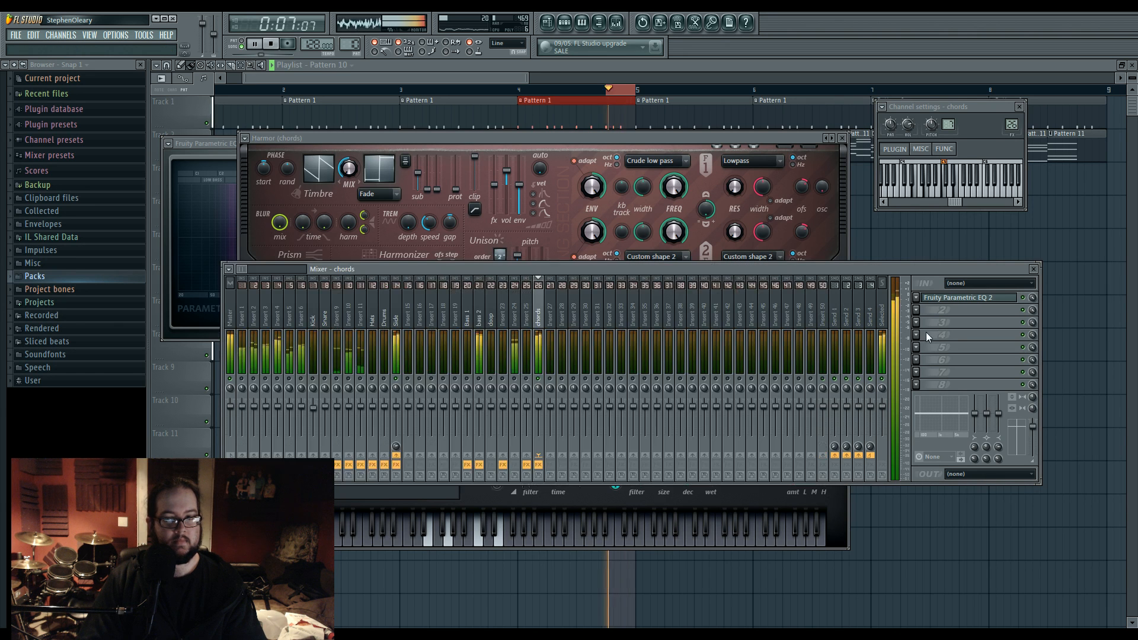
Step: Clear the loop selection and open Pattern 11's chords notes in the piano roll, playing only that pattern
{"action": "left_click", "coordinate": [598, 96]}
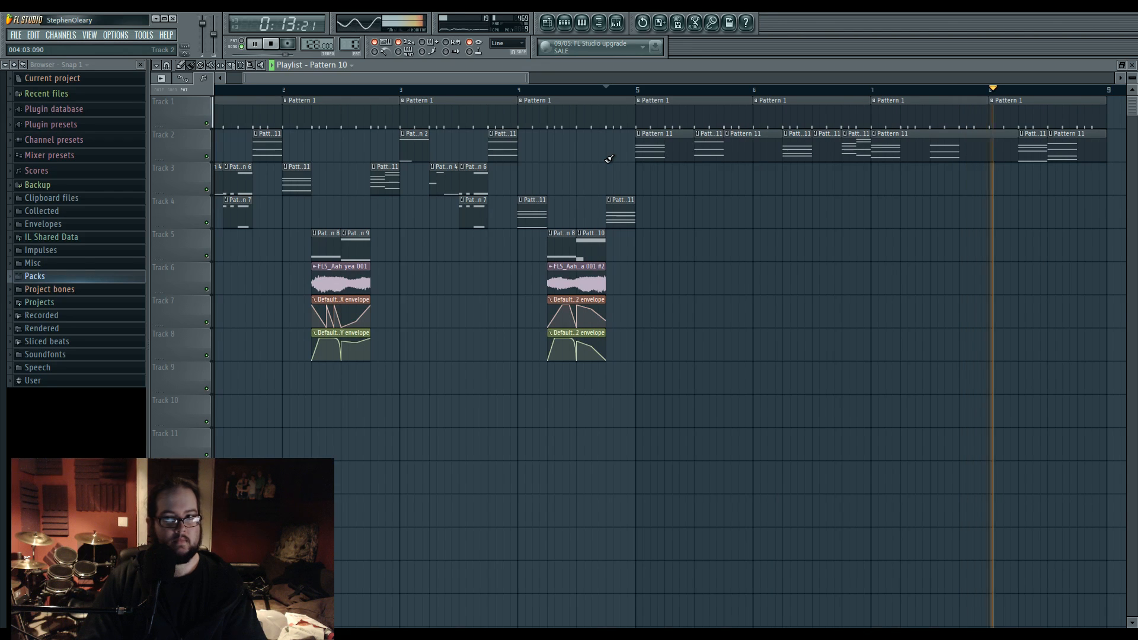
{"action": "key", "text": "space"}
{"action": "double_click", "coordinate": [683, 158]}
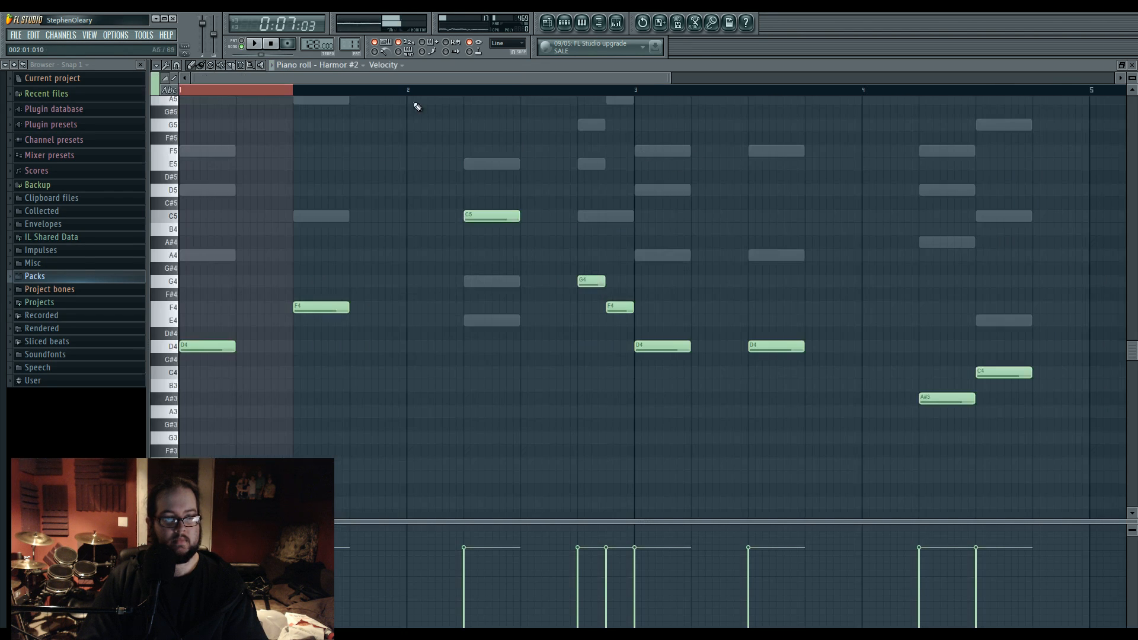
{"action": "left_click", "coordinate": [255, 44]}
{"action": "double_click", "coordinate": [231, 151]}
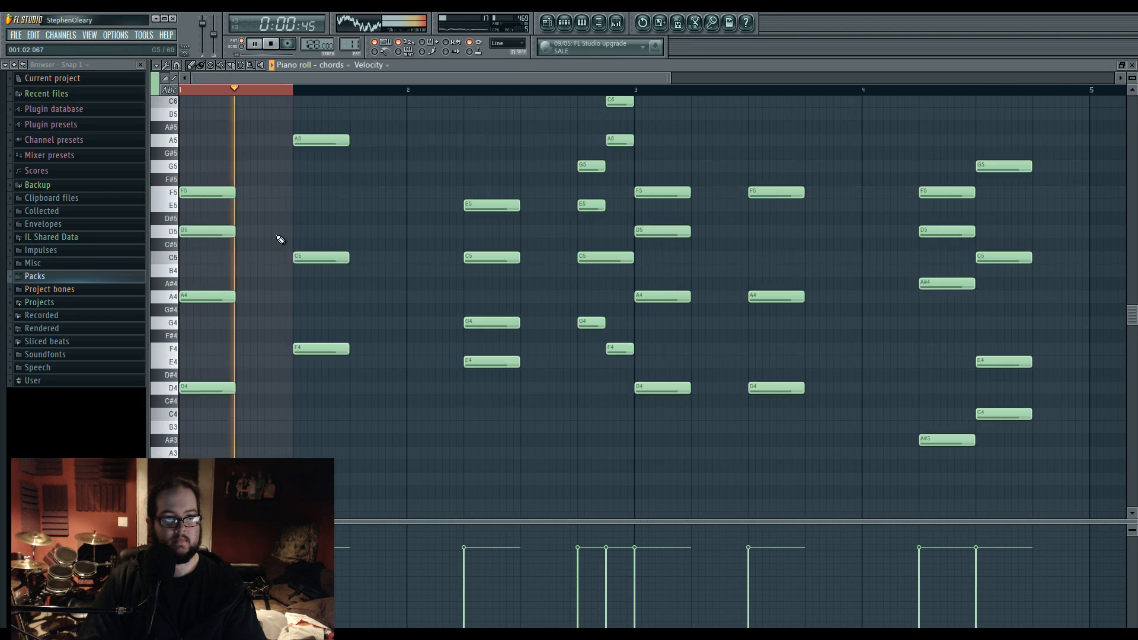
{"action": "scroll", "coordinate": [354, 270], "scroll_direction": "down", "scroll_amount": 3}
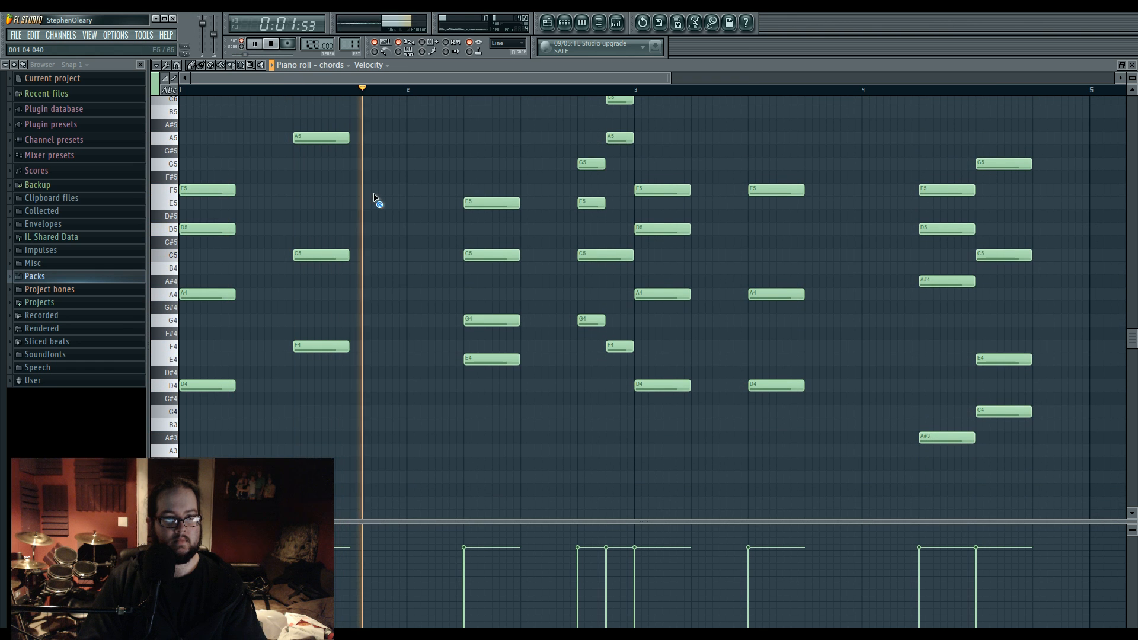
Step: Open the chords Harmor from the channel rack and slightly readjust its Harmonizer amount
{"action": "left_click", "coordinate": [564, 23]}
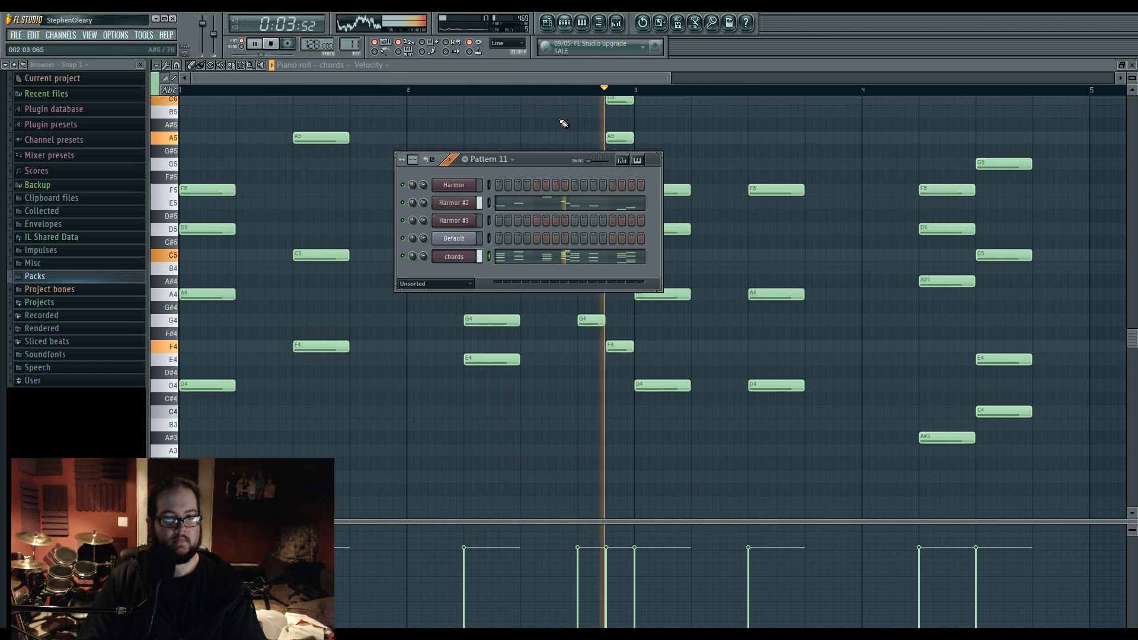
{"action": "left_click", "coordinate": [474, 257]}
{"action": "key", "text": "space"}
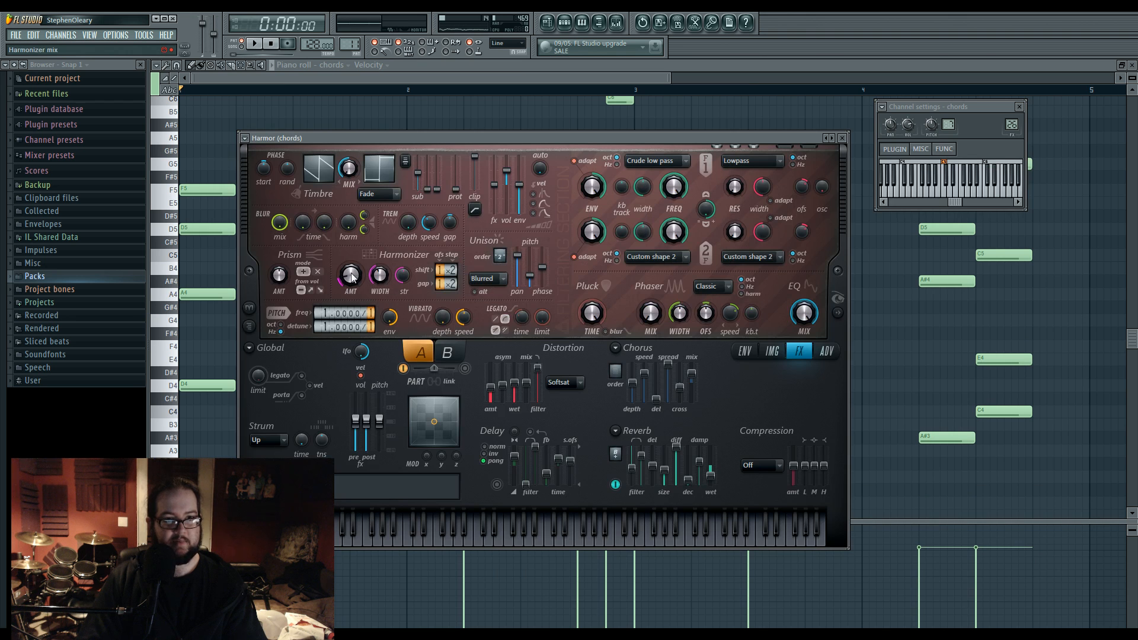
{"action": "left_click_drag", "start_coordinate": [352, 276], "coordinate": [352, 273]}
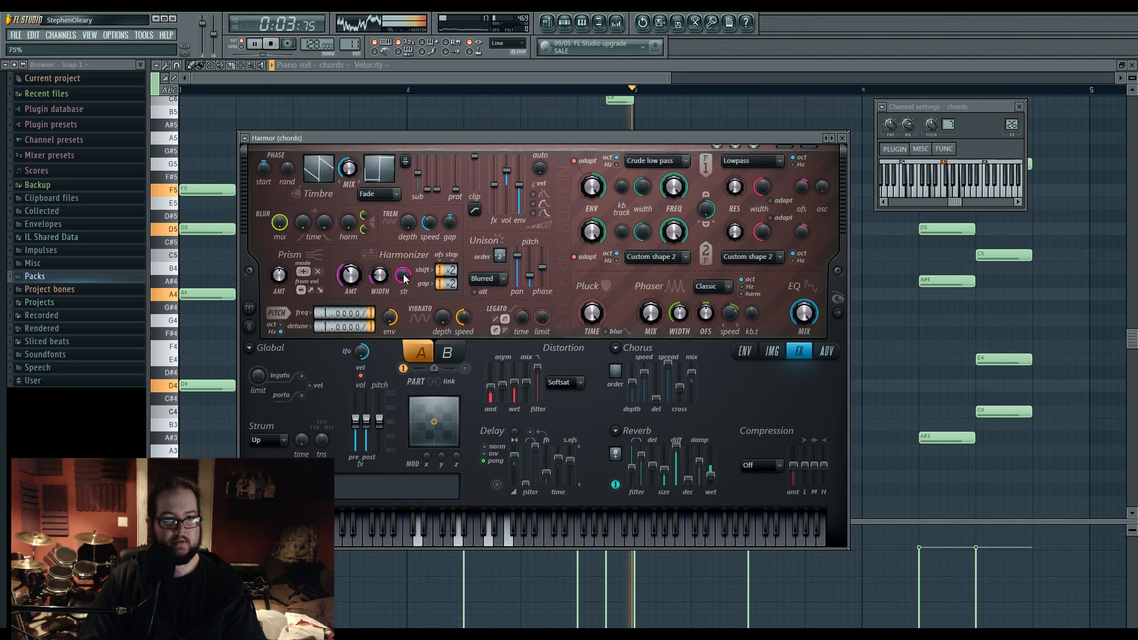
Step: In the chords track's EQ, lower the high band 5 to nearly flat and move the band 4 cut to about 724 Hz
{"action": "left_click", "coordinate": [616, 24]}
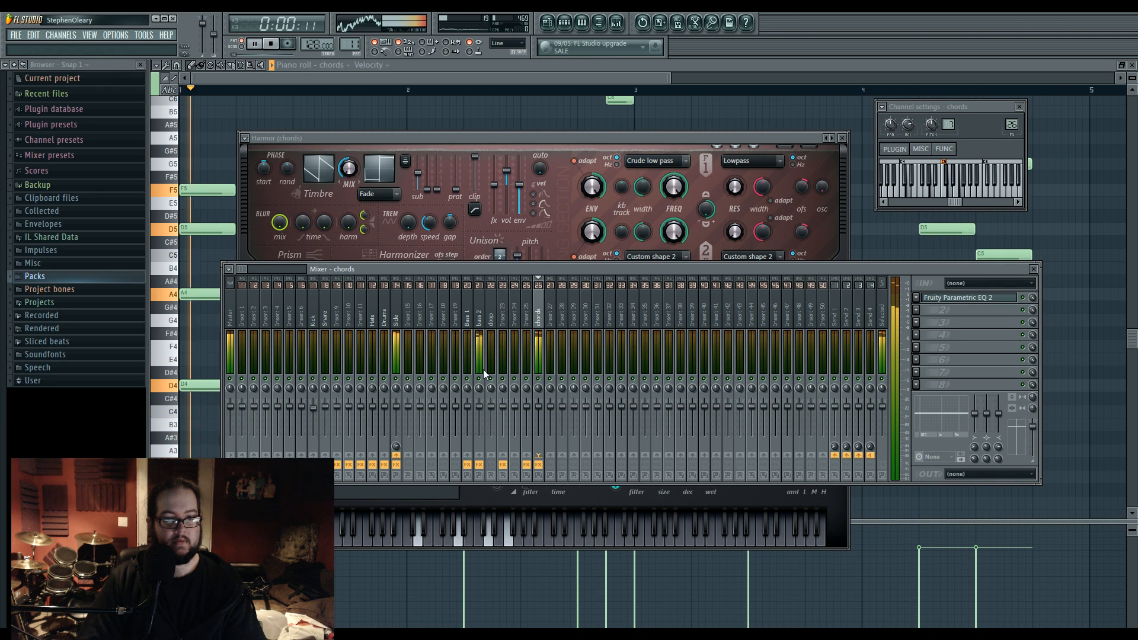
{"action": "left_click", "coordinate": [483, 323]}
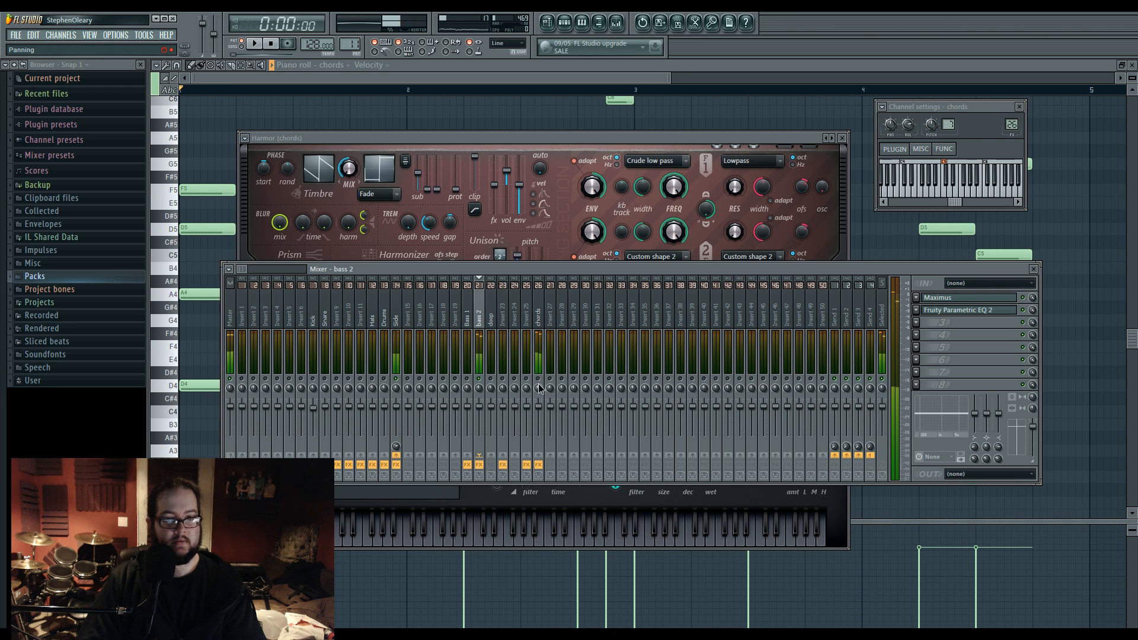
{"action": "left_click", "coordinate": [539, 347]}
{"action": "key", "text": "space"}
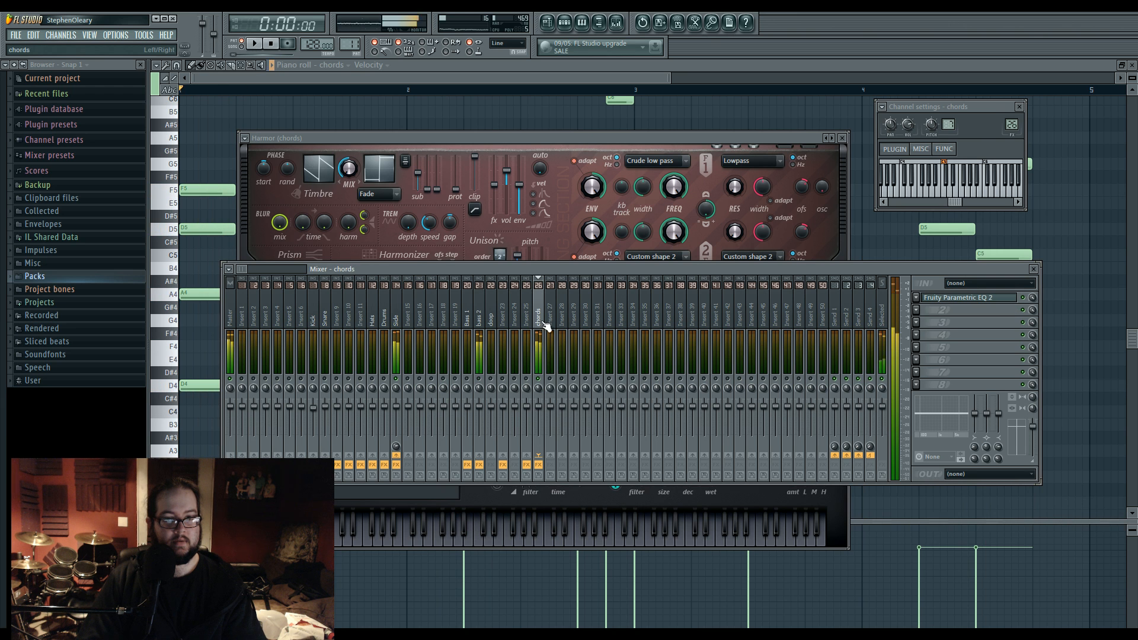
{"action": "left_click", "coordinate": [953, 302]}
{"action": "key", "text": "space"}
{"action": "left_click_drag", "start_coordinate": [395, 229], "coordinate": [397, 236]}
{"action": "left_click_drag", "start_coordinate": [302, 254], "coordinate": [301, 248]}
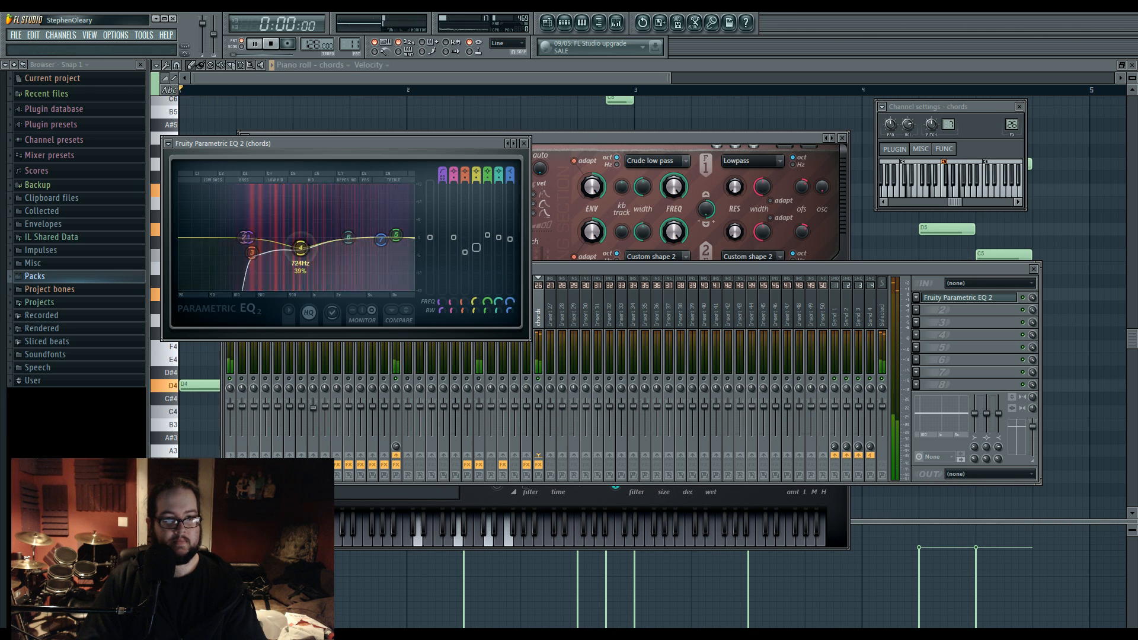
Step: In the bass 2 track's EQ, shift band 3 to a higher frequency with a slight boost and set band 4 to -5.6 dB at 114 Hz
{"action": "left_click", "coordinate": [488, 382]}
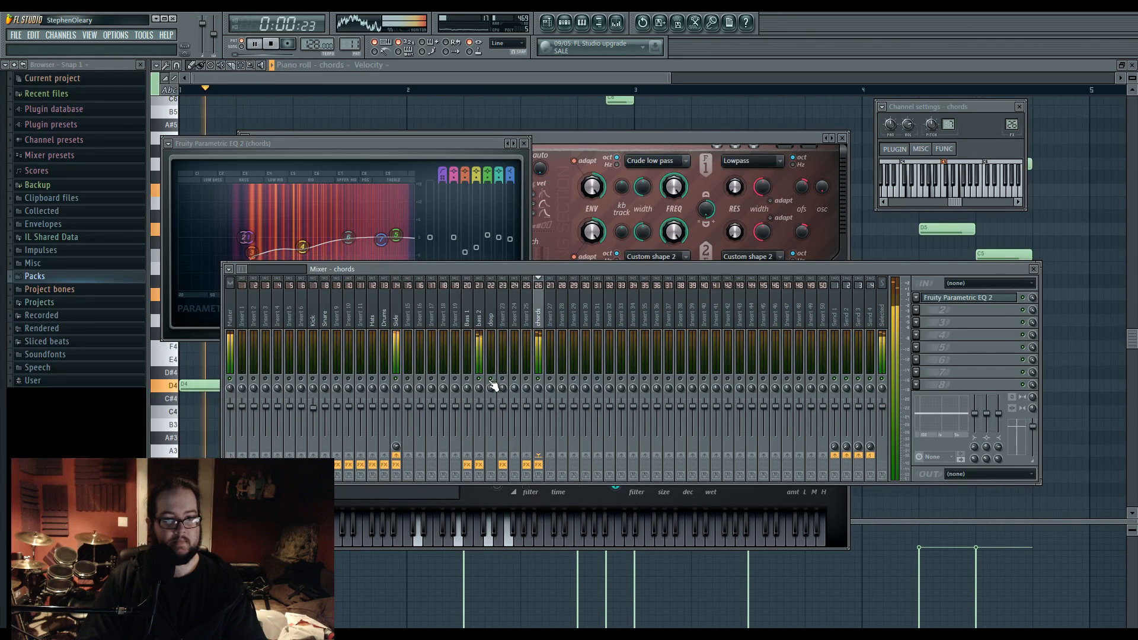
{"action": "left_click", "coordinate": [480, 383]}
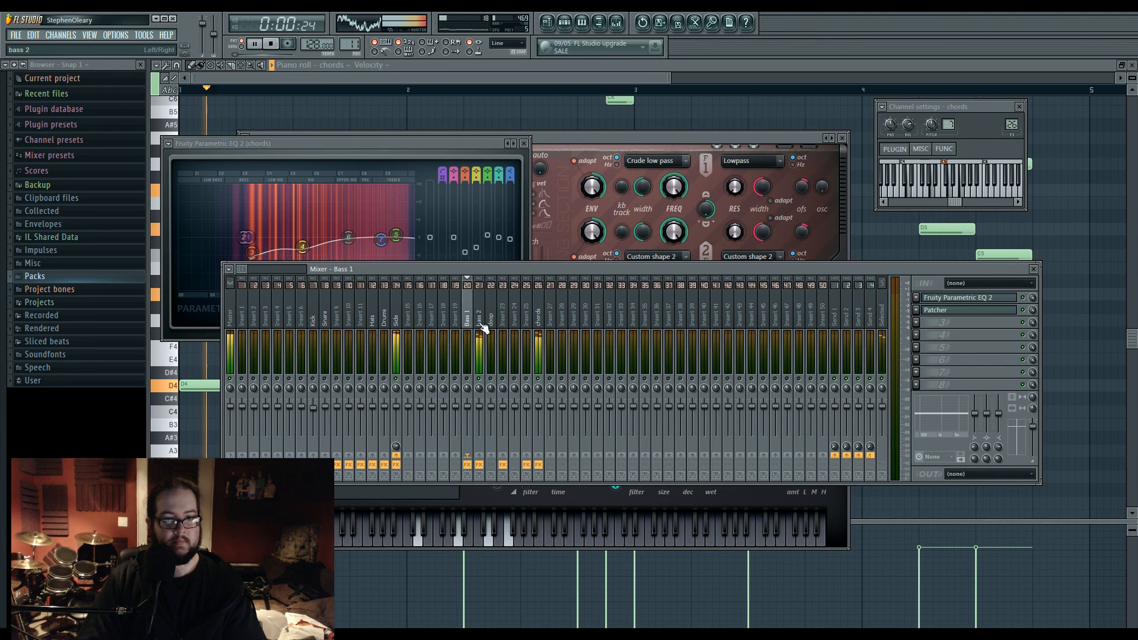
{"action": "key", "text": "space"}
{"action": "left_click", "coordinate": [948, 310]}
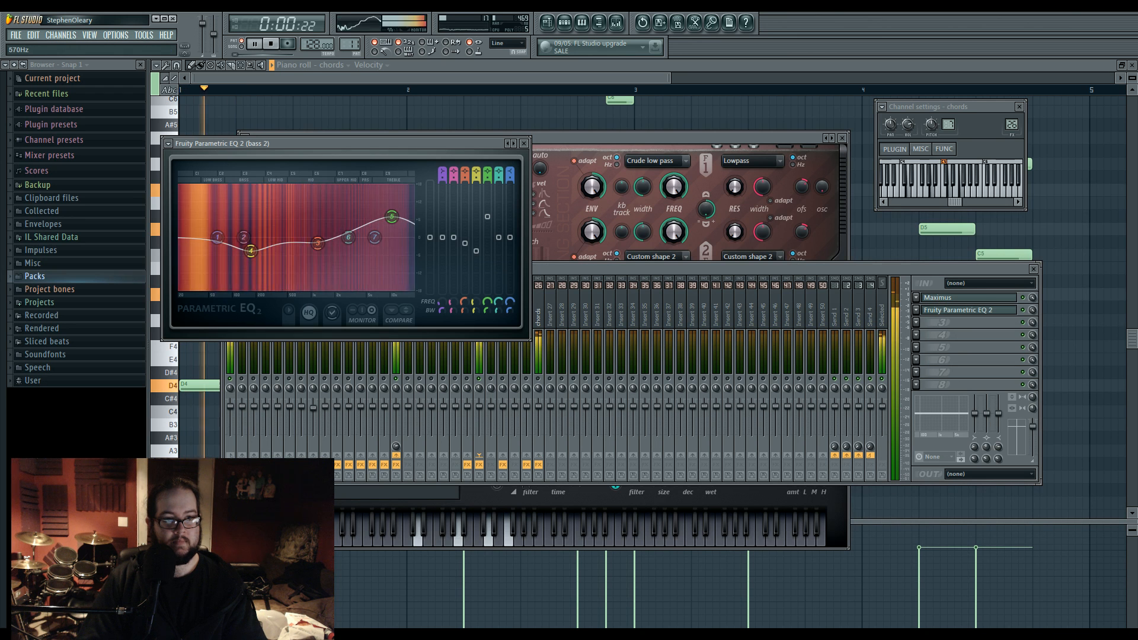
{"action": "left_click_drag", "start_coordinate": [298, 251], "coordinate": [341, 233]}
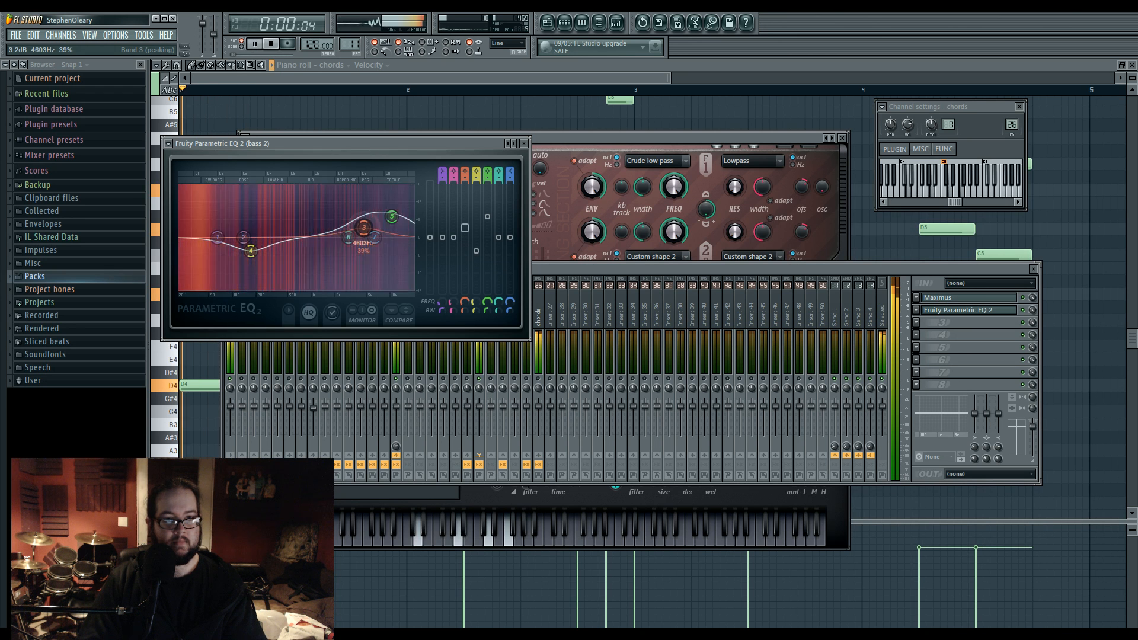
{"action": "left_click_drag", "start_coordinate": [250, 251], "coordinate": [238, 254]}
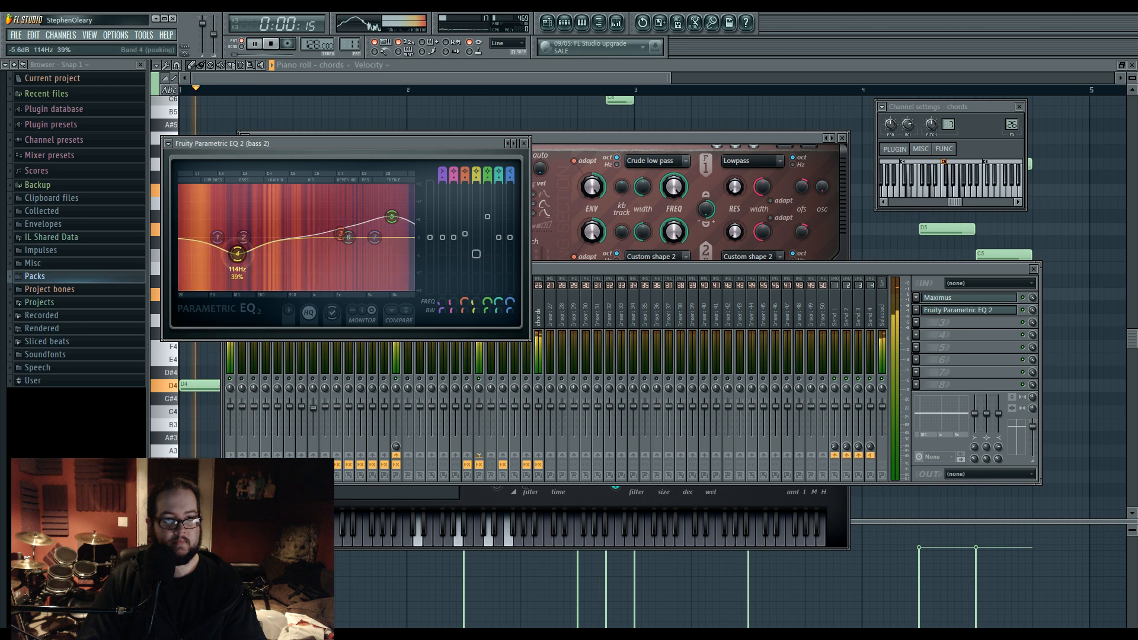
Step: Show the chords track in the mixer, stop playback and open the Harmor #2 synth from Pattern 11's channels
{"action": "left_click", "coordinate": [496, 382]}
{"action": "left_click", "coordinate": [539, 320]}
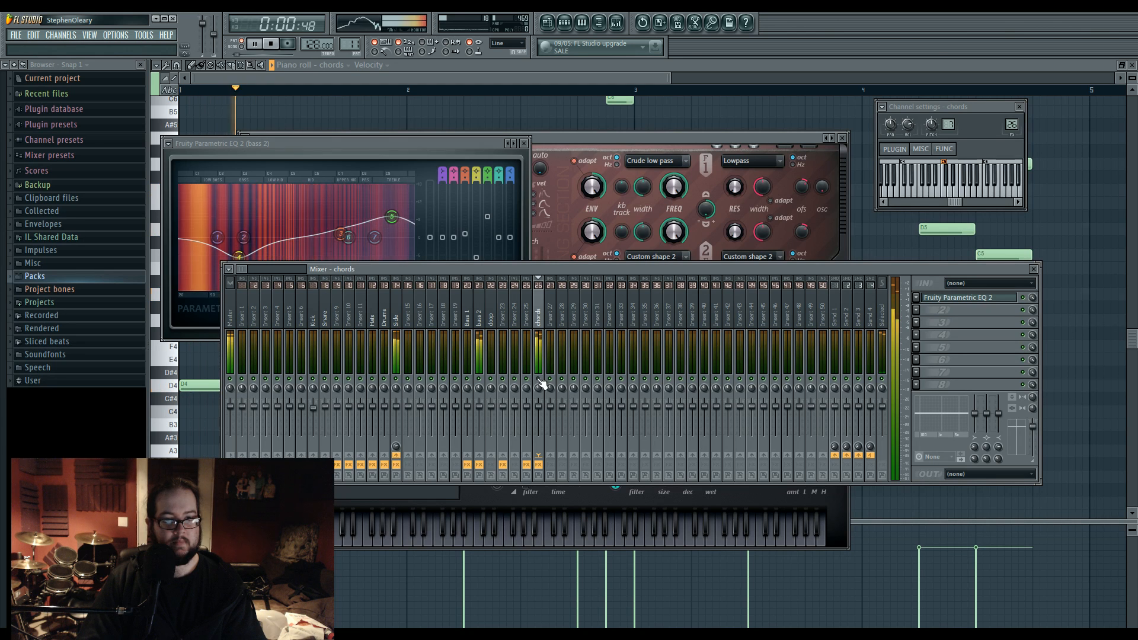
{"action": "key", "text": "space"}
{"action": "left_click", "coordinate": [555, 153]}
{"action": "left_click", "coordinate": [564, 23]}
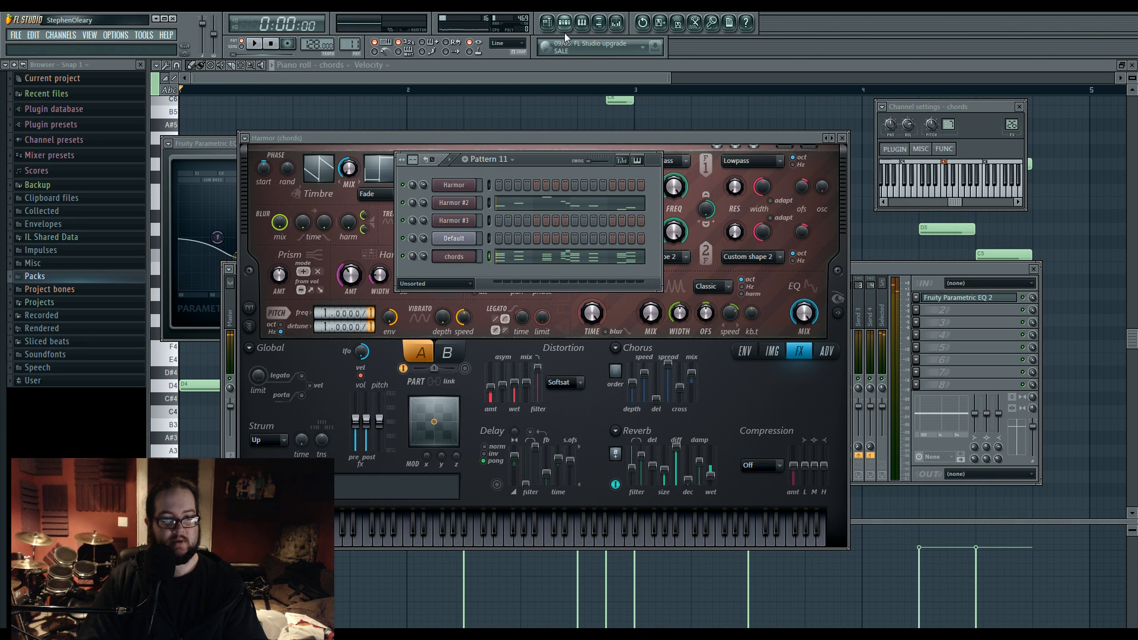
{"action": "left_click", "coordinate": [459, 204]}
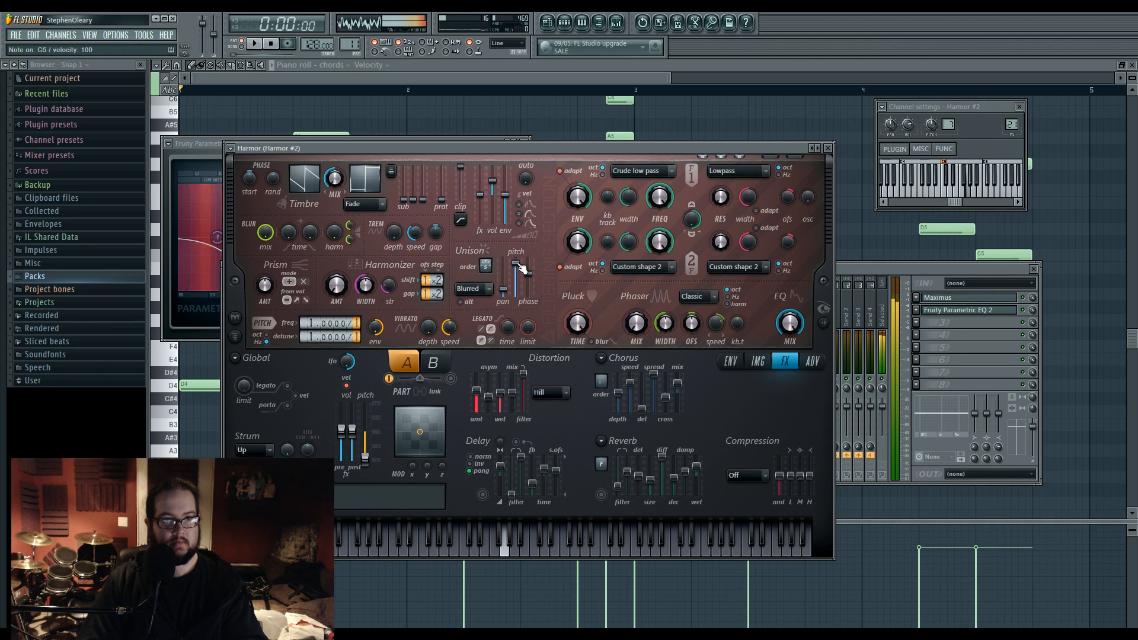
Step: Lower the bass 2 mixer track's volume slightly and move the orange band of its EQ to a lower frequency with a slight cut
{"action": "left_click", "coordinate": [623, 25]}
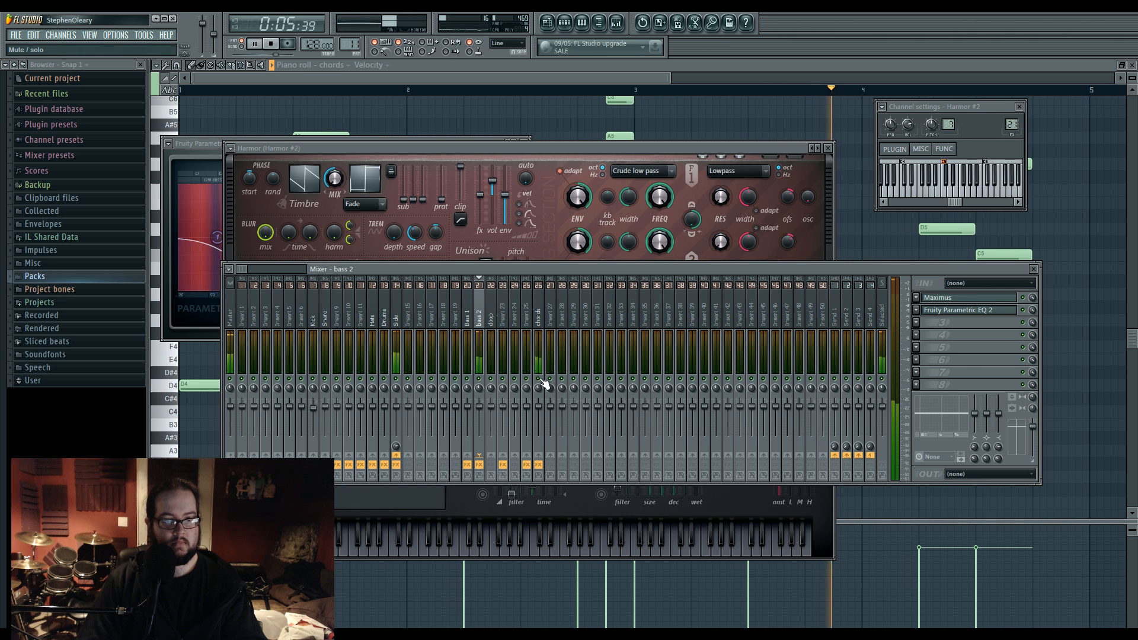
{"action": "left_click", "coordinate": [540, 320]}
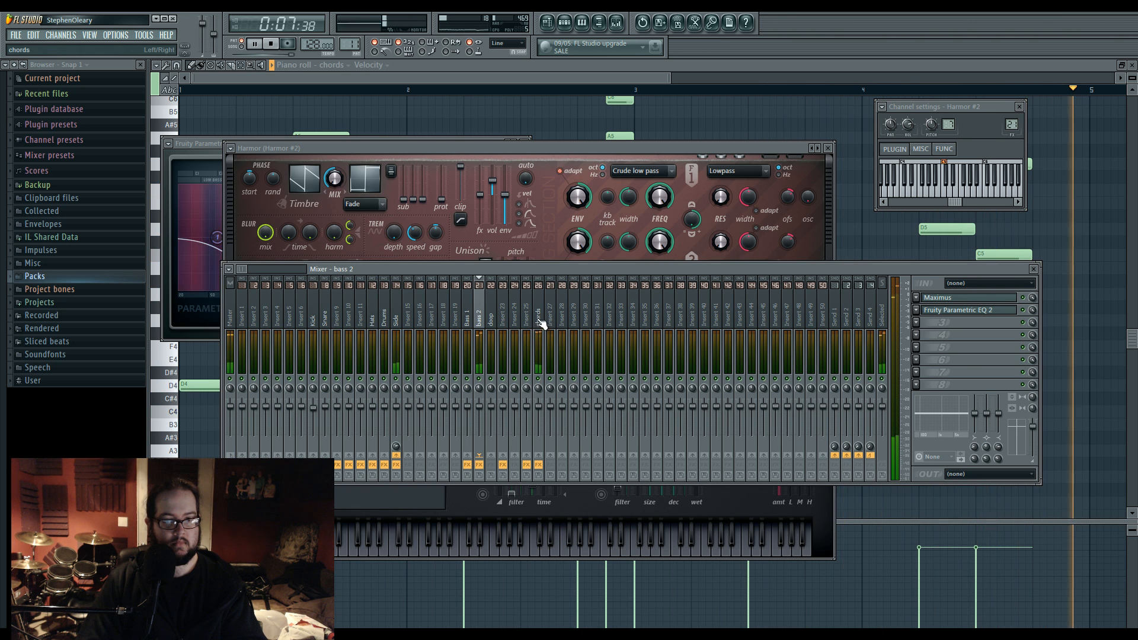
{"action": "left_click_drag", "start_coordinate": [479, 406], "coordinate": [481, 413]}
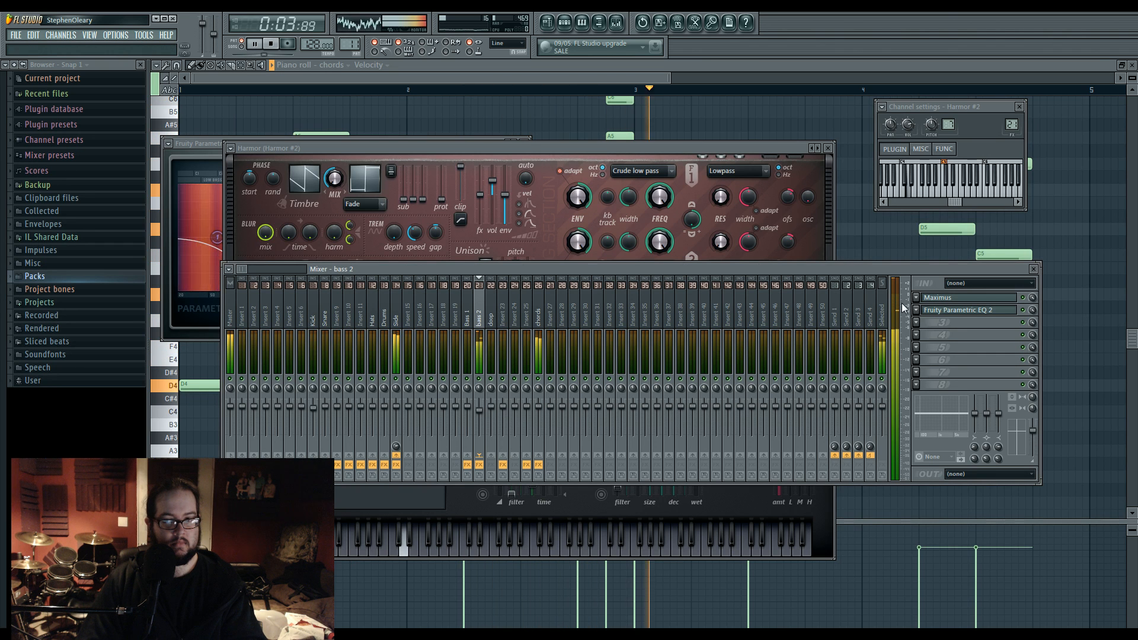
{"action": "left_click", "coordinate": [946, 311]}
{"action": "left_click_drag", "start_coordinate": [392, 220], "coordinate": [284, 246]}
{"action": "left_click", "coordinate": [575, 270]}
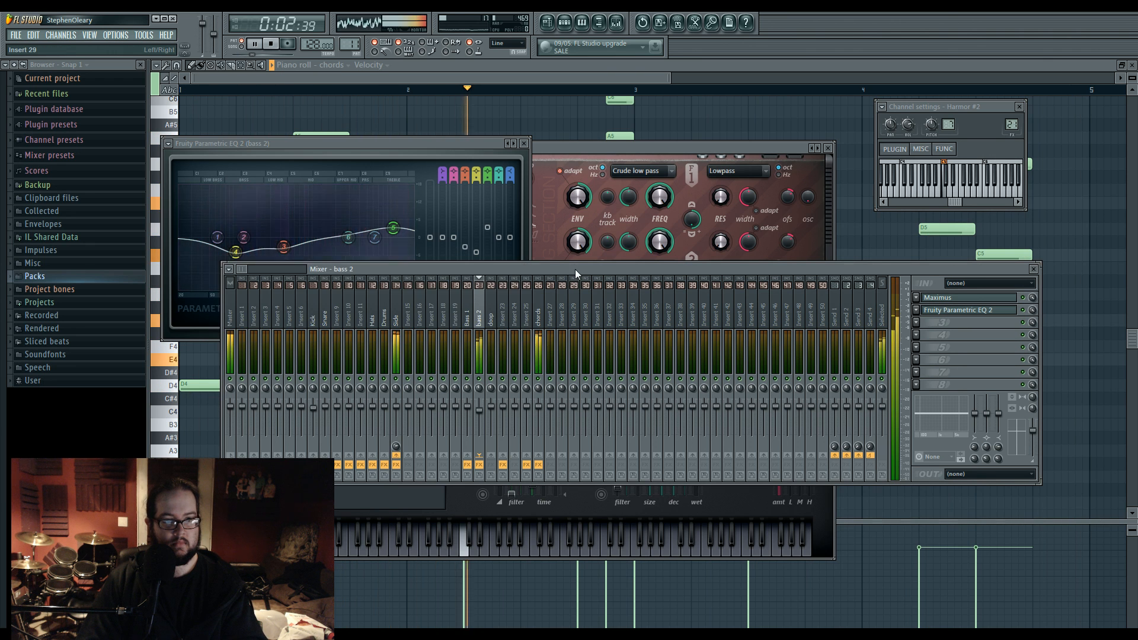
Step: Close the open plugin and mixer windows, show Pattern 11's Harmor #2 notes in the piano roll and stop playback
{"action": "key", "text": "F12"}
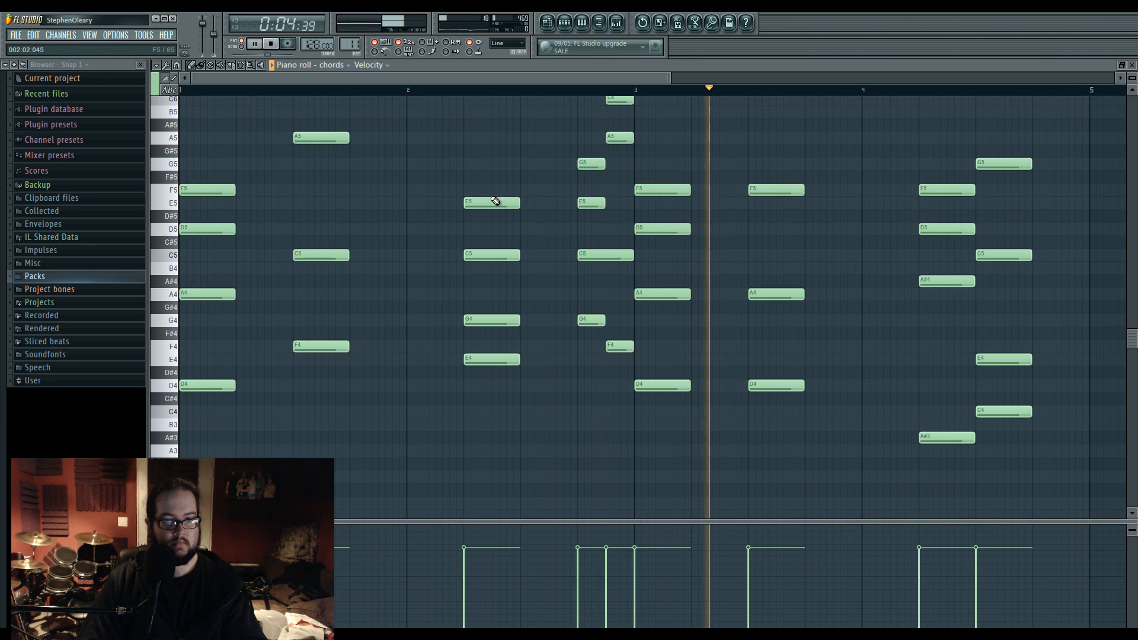
{"action": "scroll", "coordinate": [579, 401], "scroll_direction": "down", "scroll_amount": 5}
{"action": "left_click", "coordinate": [548, 26]}
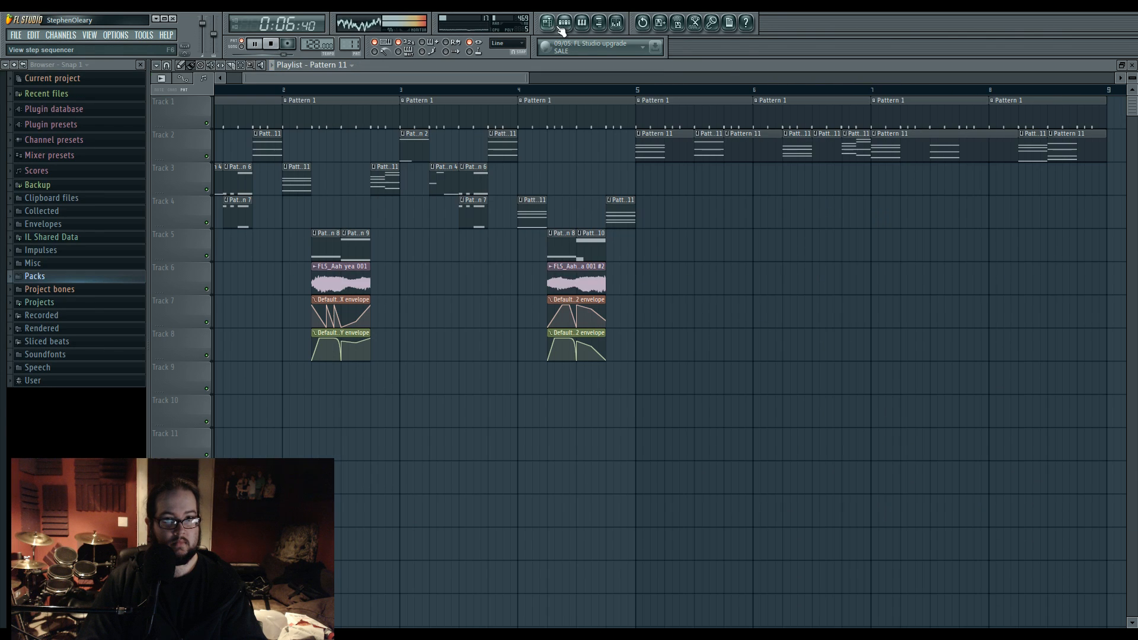
{"action": "left_click", "coordinate": [564, 23]}
{"action": "left_click", "coordinate": [556, 203]}
{"action": "key", "text": "space"}
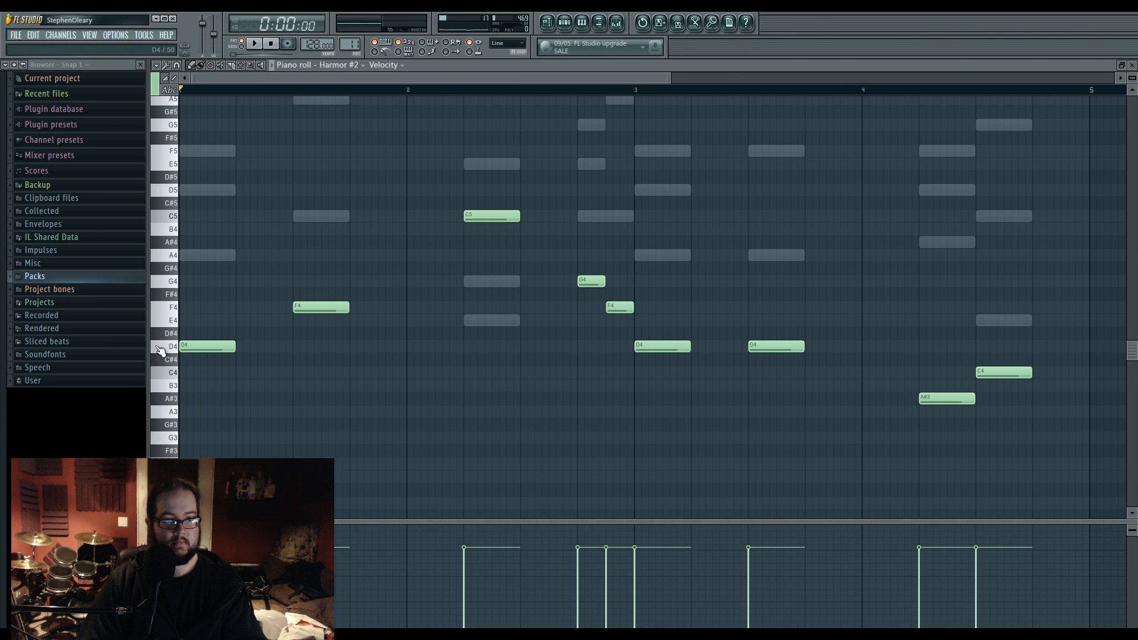
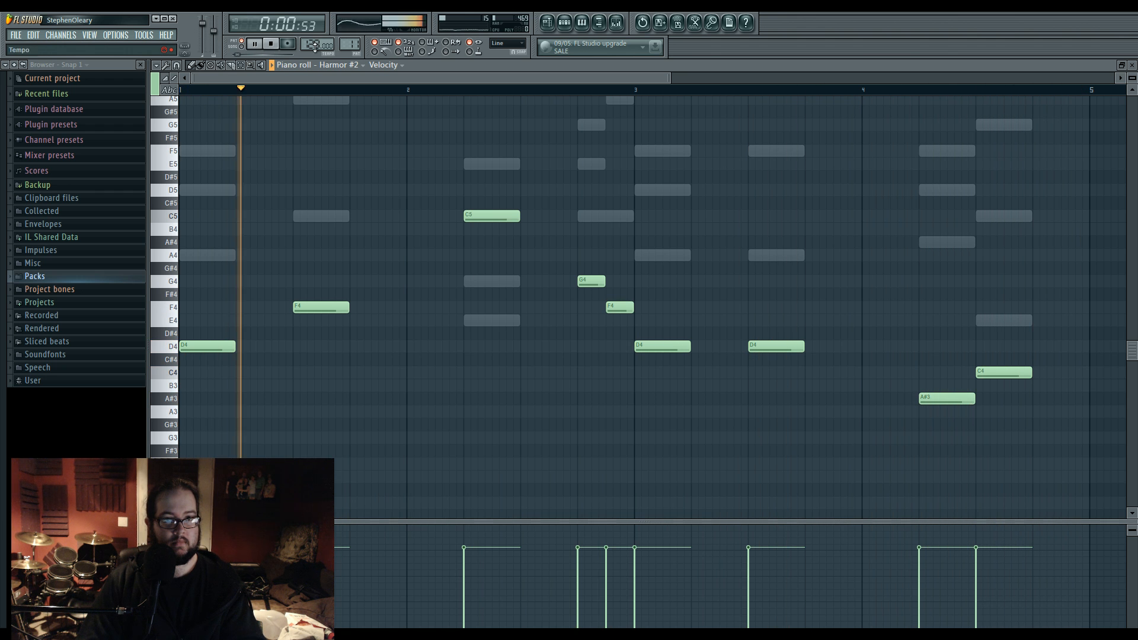
Step: Return to the playlist, review the whole song during playback from the beginning and stop it
{"action": "key", "text": "F5"}
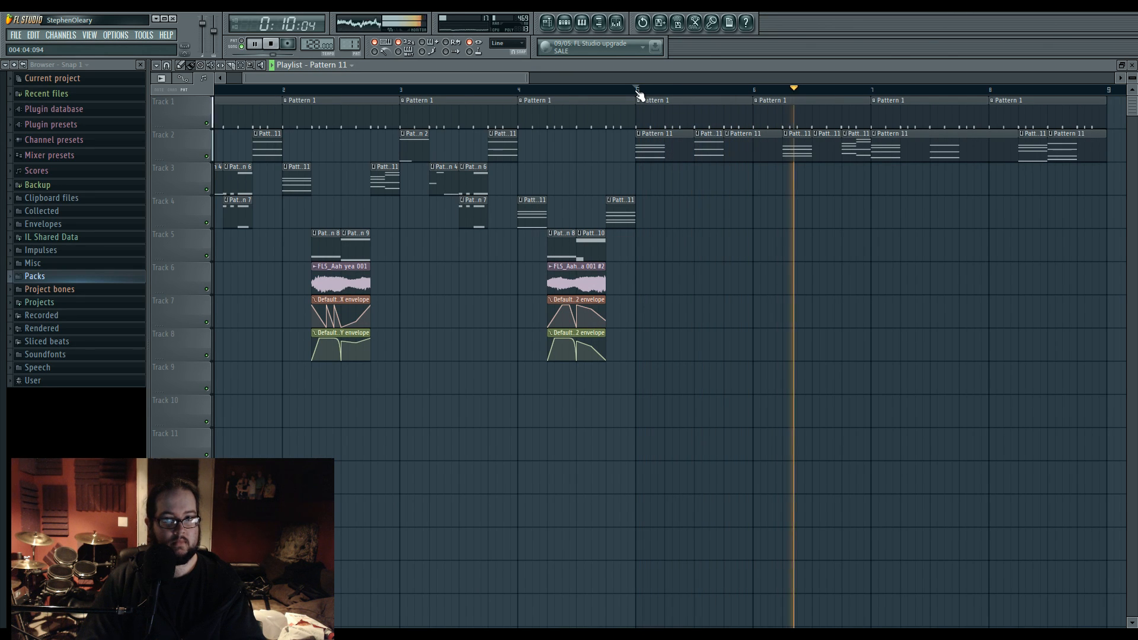
{"action": "left_click_drag", "start_coordinate": [250, 90], "coordinate": [214, 90]}
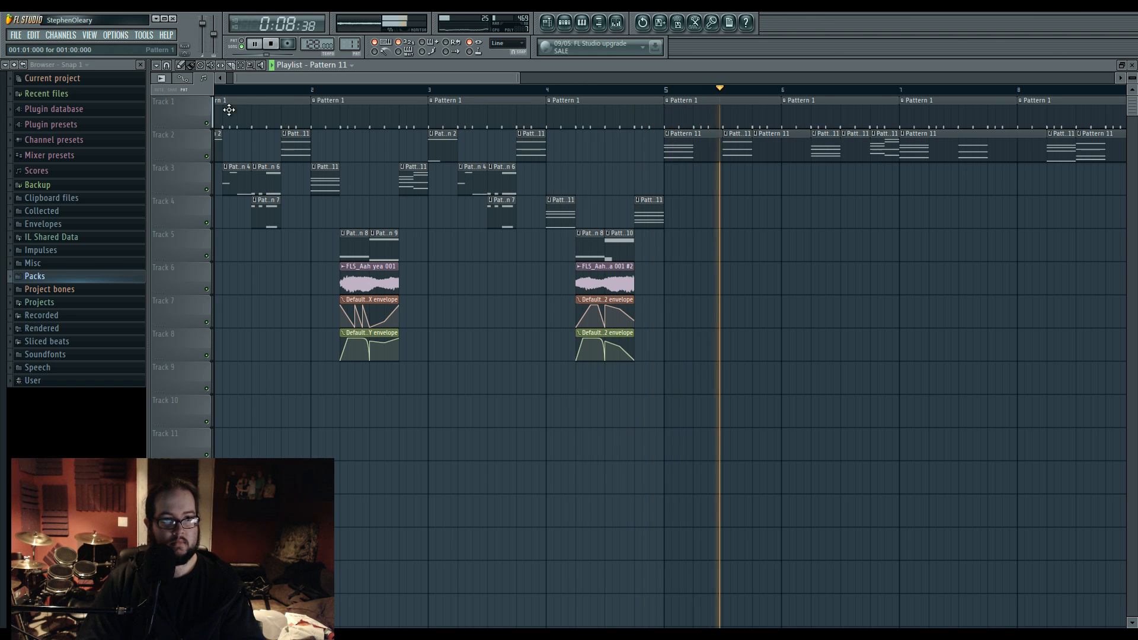
{"action": "left_click", "coordinate": [218, 90]}
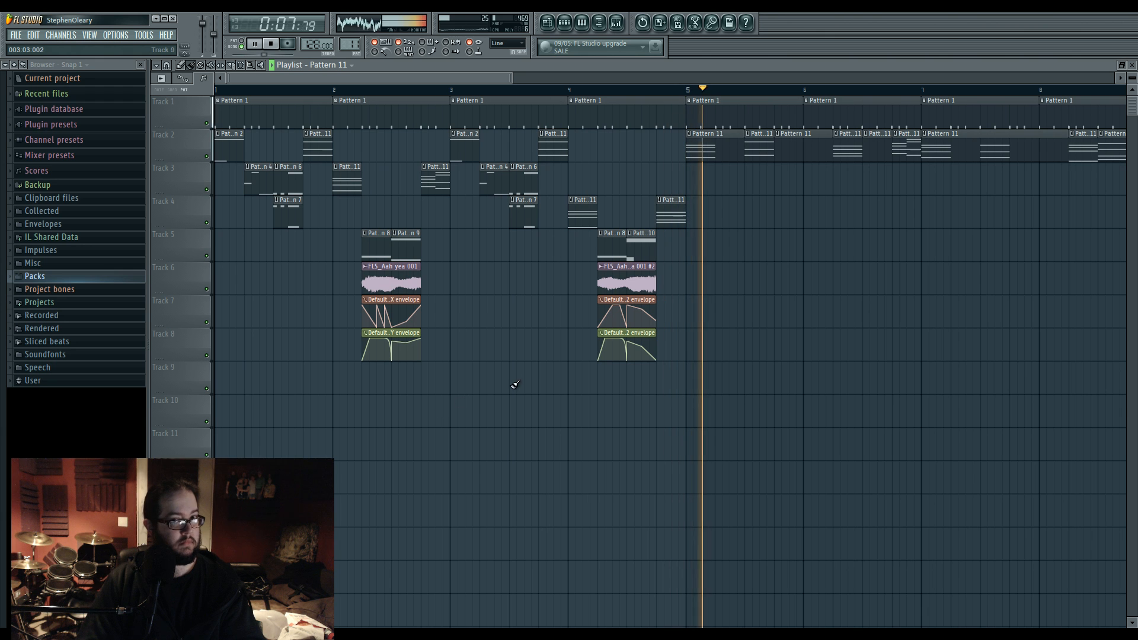
{"action": "key", "text": "space"}
Step: Move the Pattern 1 and Pattern 11 chord section from bar 5 to start at bar 9
{"action": "scroll", "coordinate": [609, 379], "scroll_direction": "down", "scroll_amount": 4}
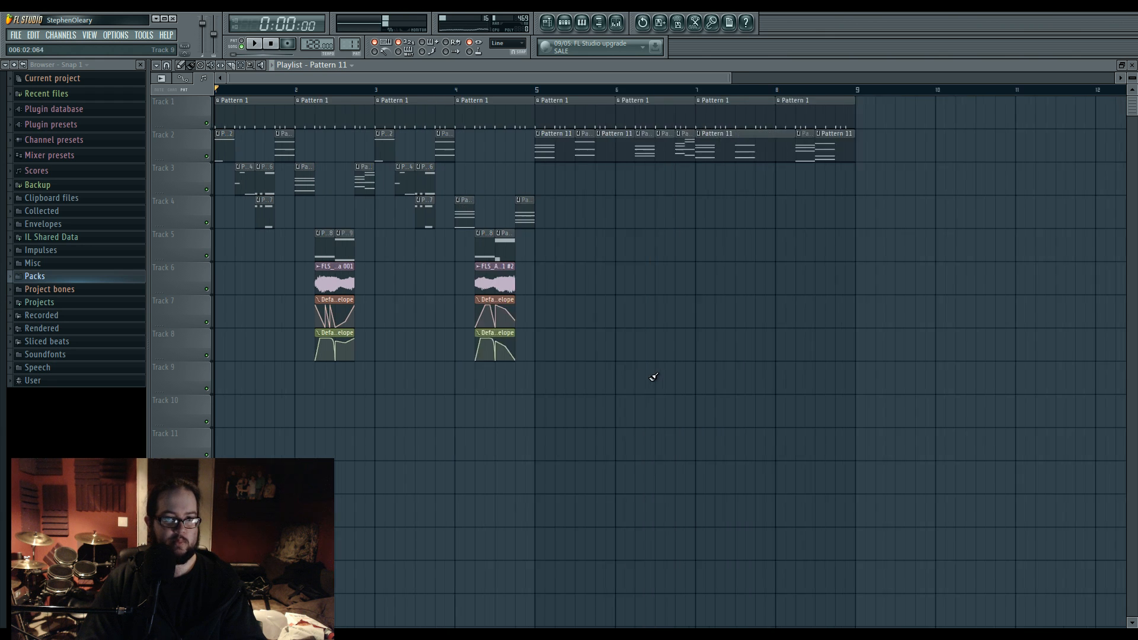
{"action": "left_click_drag", "start_coordinate": [494, 114], "coordinate": [757, 121]}
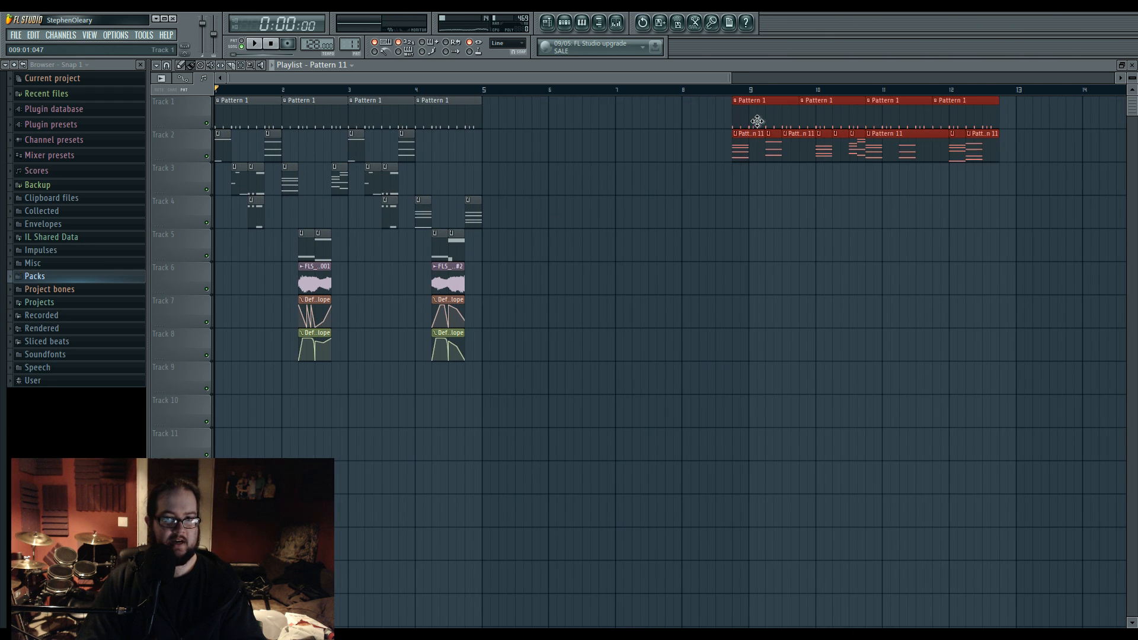
{"action": "left_click", "coordinate": [724, 279]}
{"action": "scroll", "coordinate": [724, 297], "scroll_direction": "down", "scroll_amount": 2}
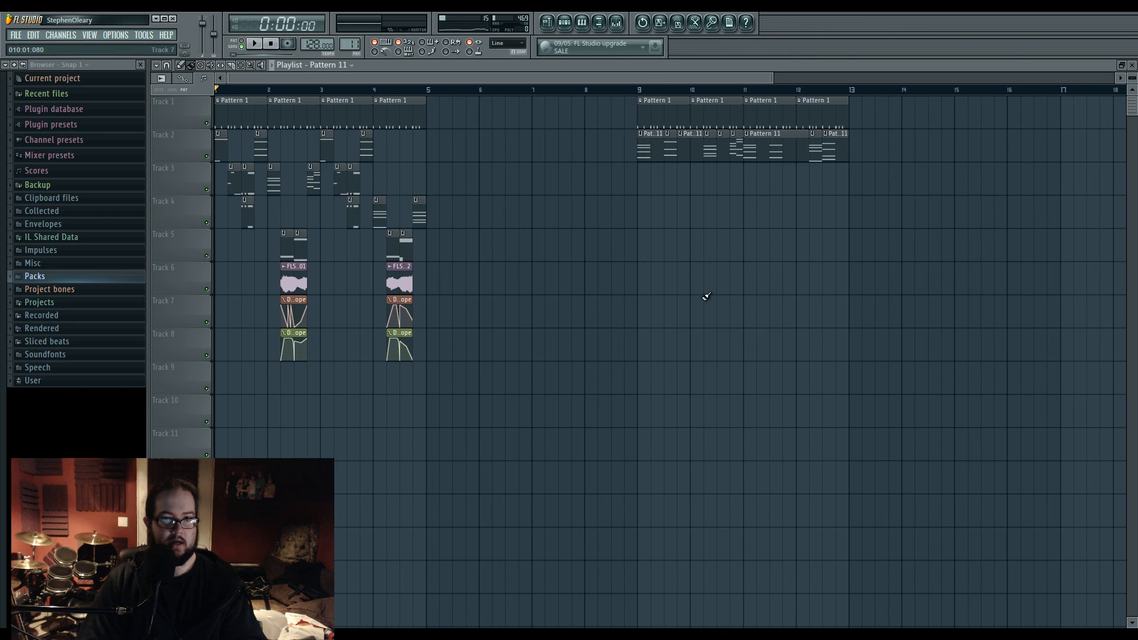
Step: Duplicate the bars 1-4 clips into bars 5-8, and repeat the four-bar chord section directly after itself
{"action": "left_click_drag", "start_coordinate": [572, 428], "coordinate": [116, 81]}
{"action": "key", "text": "ctrl+b"}
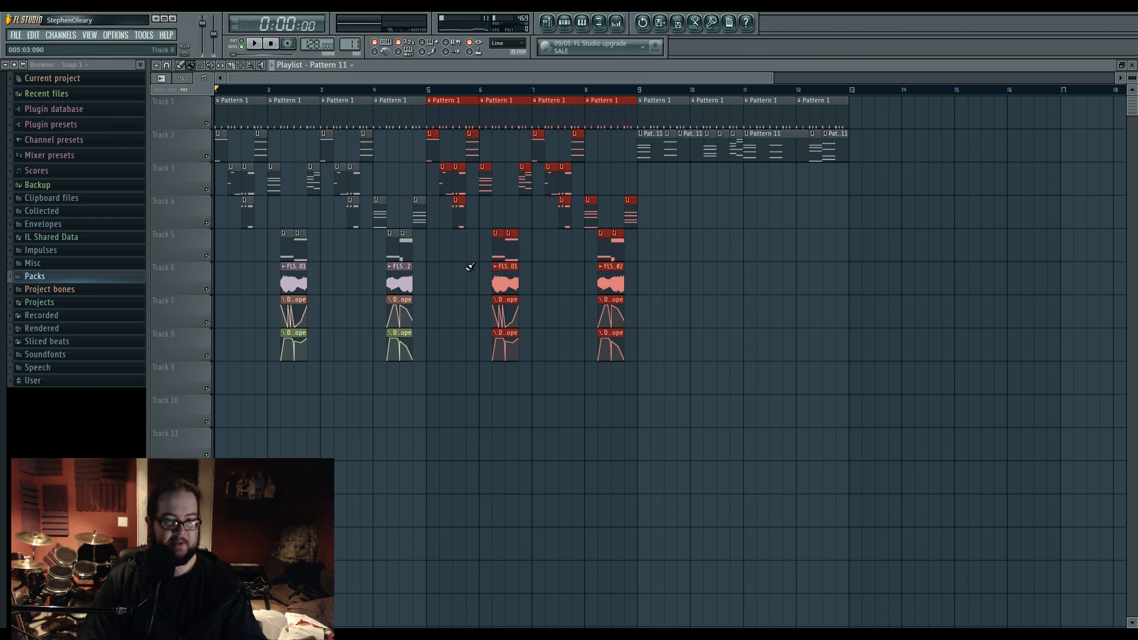
{"action": "left_click_drag", "start_coordinate": [862, 230], "coordinate": [641, 96]}
{"action": "key", "text": "ctrl+b"}
{"action": "left_click", "coordinate": [765, 386]}
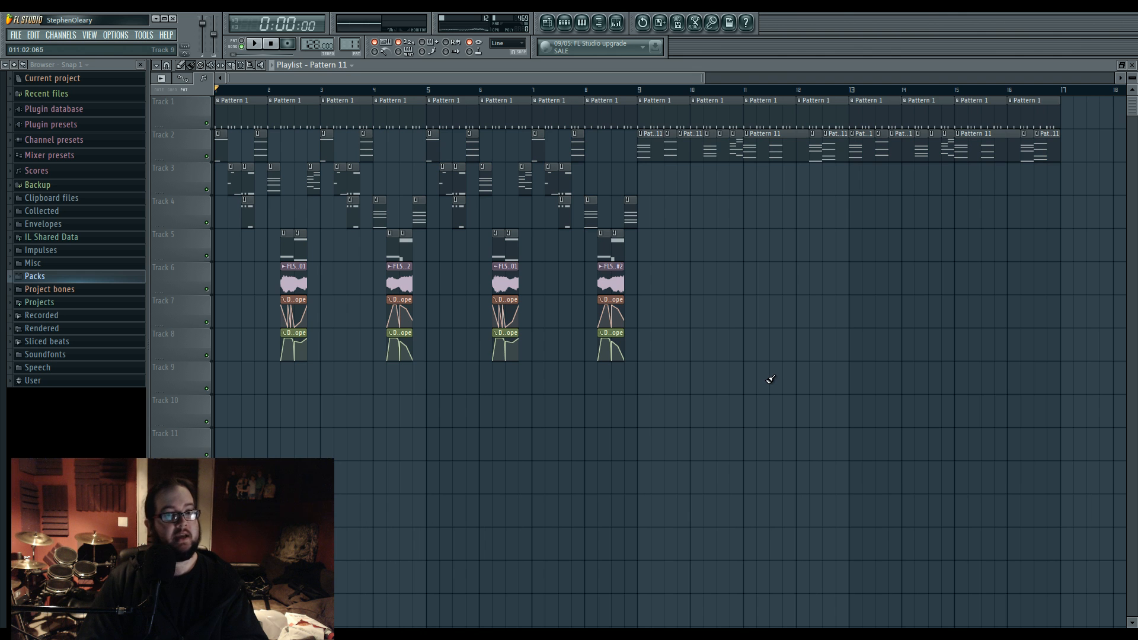
Step: Play the extended arrangement from the start, skip ahead to check the transition into the duplicated bars at bar 5, and stop playback
{"action": "scroll", "coordinate": [770, 380], "scroll_direction": "down", "scroll_amount": 2}
{"action": "scroll", "coordinate": [422, 356], "scroll_direction": "up", "scroll_amount": 3}
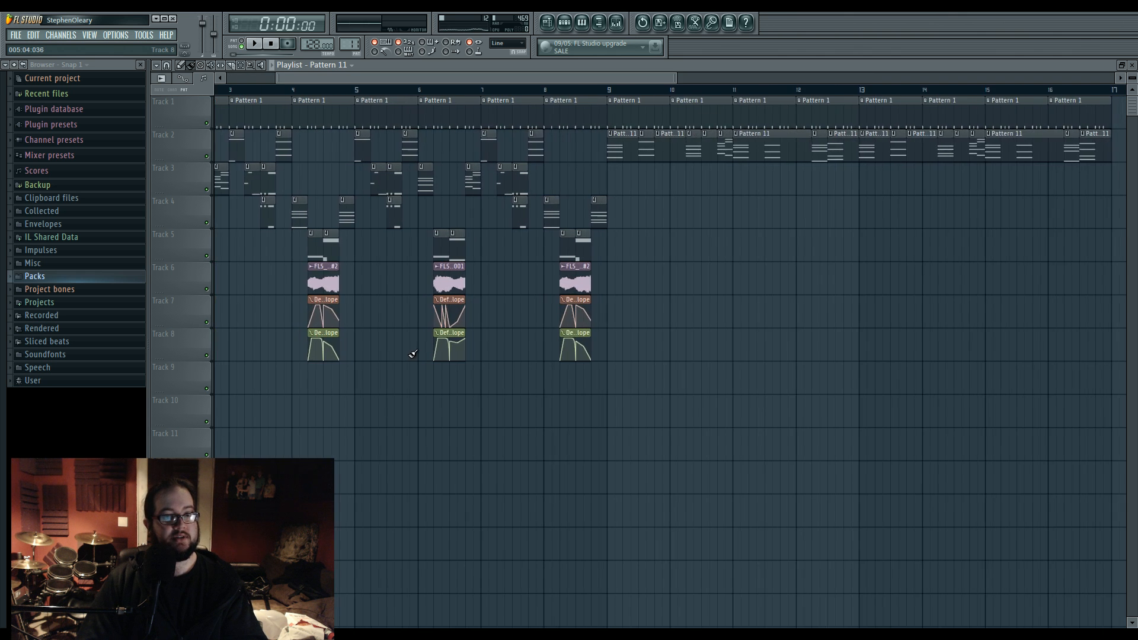
{"action": "left_click_drag", "start_coordinate": [412, 353], "coordinate": [769, 407]}
{"action": "scroll", "coordinate": [652, 402], "scroll_direction": "down", "scroll_amount": 5}
{"action": "key", "text": "space"}
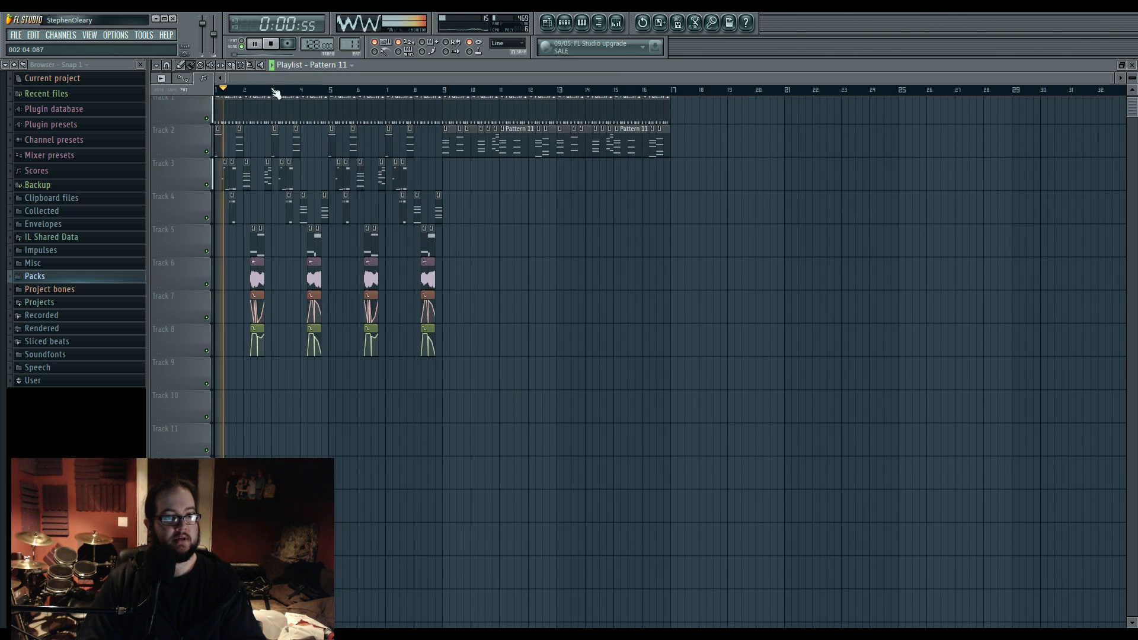
{"action": "left_click_drag", "start_coordinate": [276, 94], "coordinate": [323, 95]}
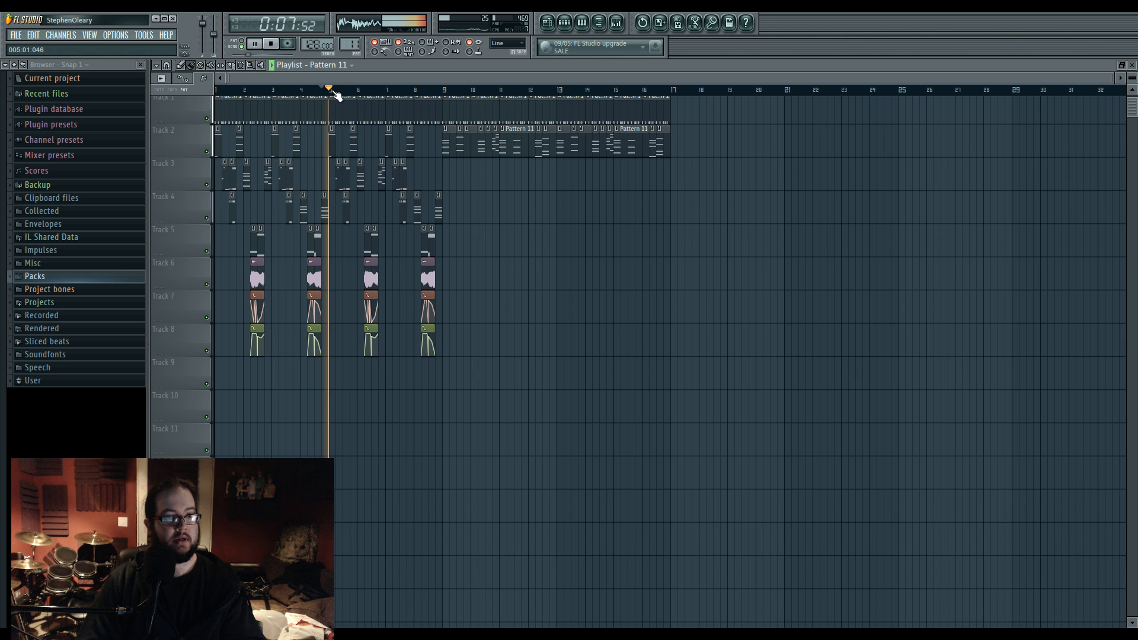
{"action": "scroll", "coordinate": [496, 229], "scroll_direction": "up", "scroll_amount": 2}
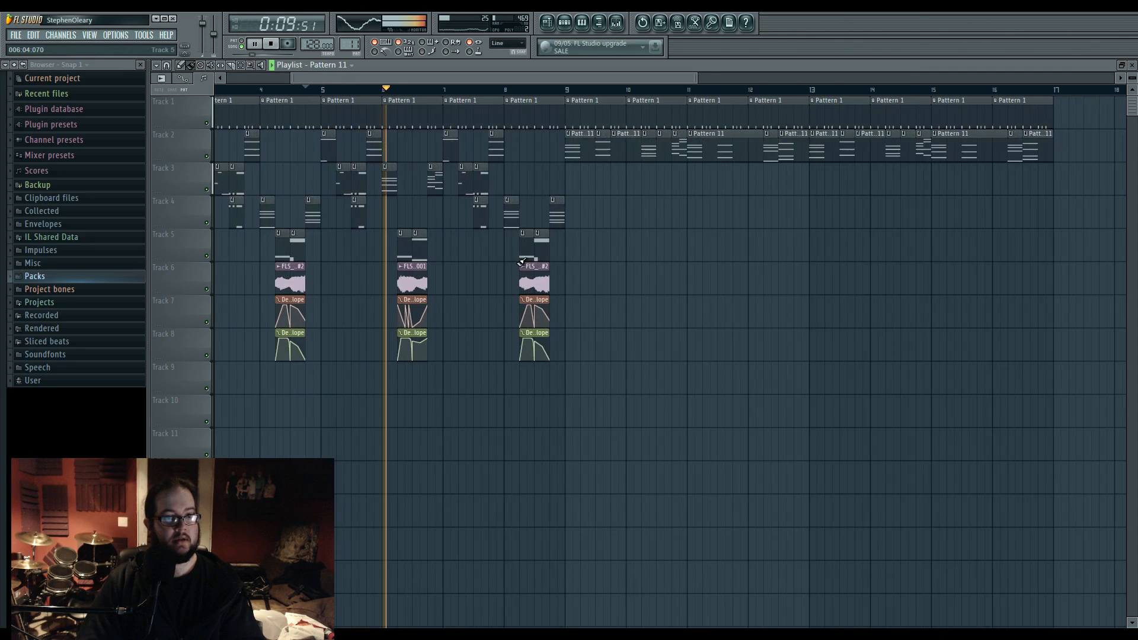
{"action": "scroll", "coordinate": [652, 249], "scroll_direction": "down", "scroll_amount": 3}
{"action": "key", "text": "space"}
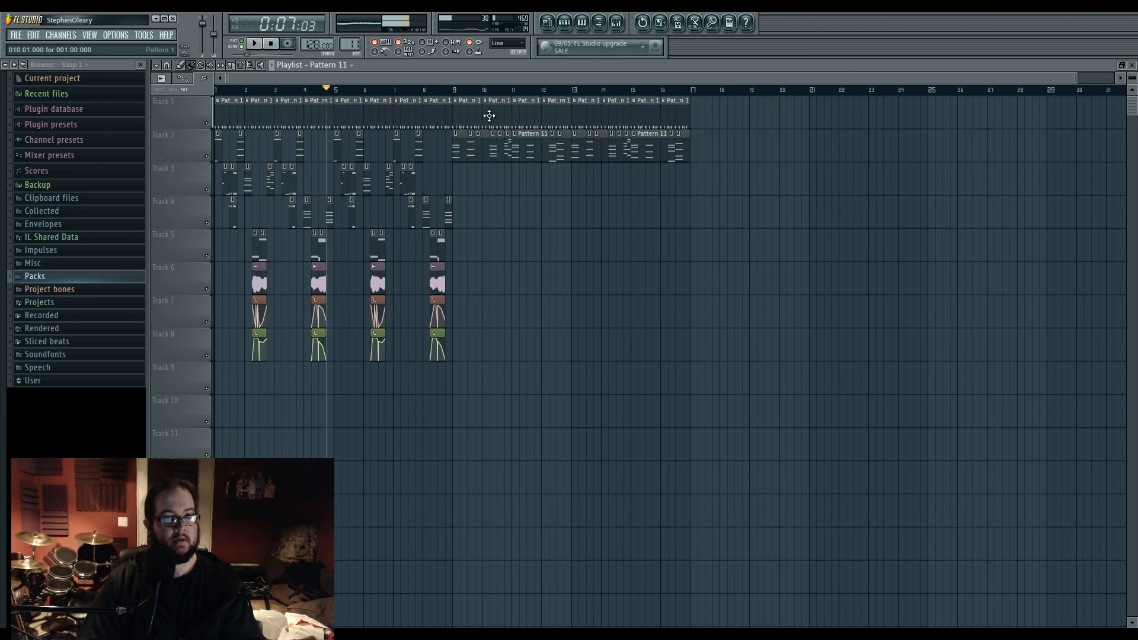
Step: Move the eight-bar chord section to bar 21 and duplicate the bars 1-8 clips into bars 9-16
{"action": "left_click_drag", "start_coordinate": [466, 116], "coordinate": [822, 116]}
{"action": "left_click_drag", "start_coordinate": [618, 393], "coordinate": [58, 52]}
{"action": "key", "text": "ctrl+b"}
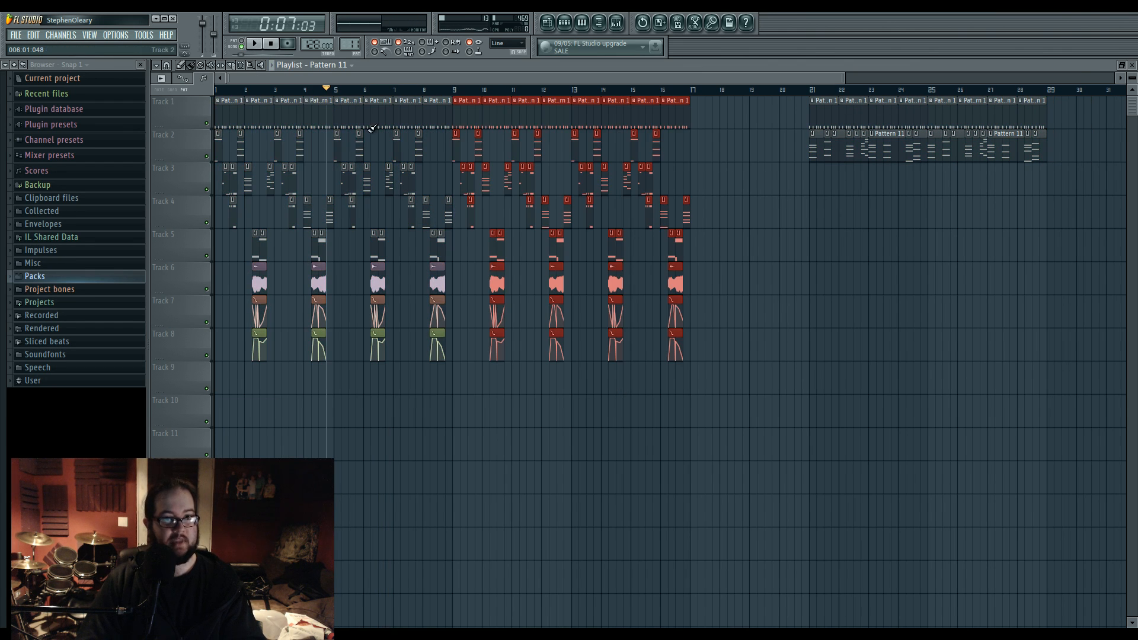
{"action": "left_click_drag", "start_coordinate": [437, 127], "coordinate": [443, 167]}
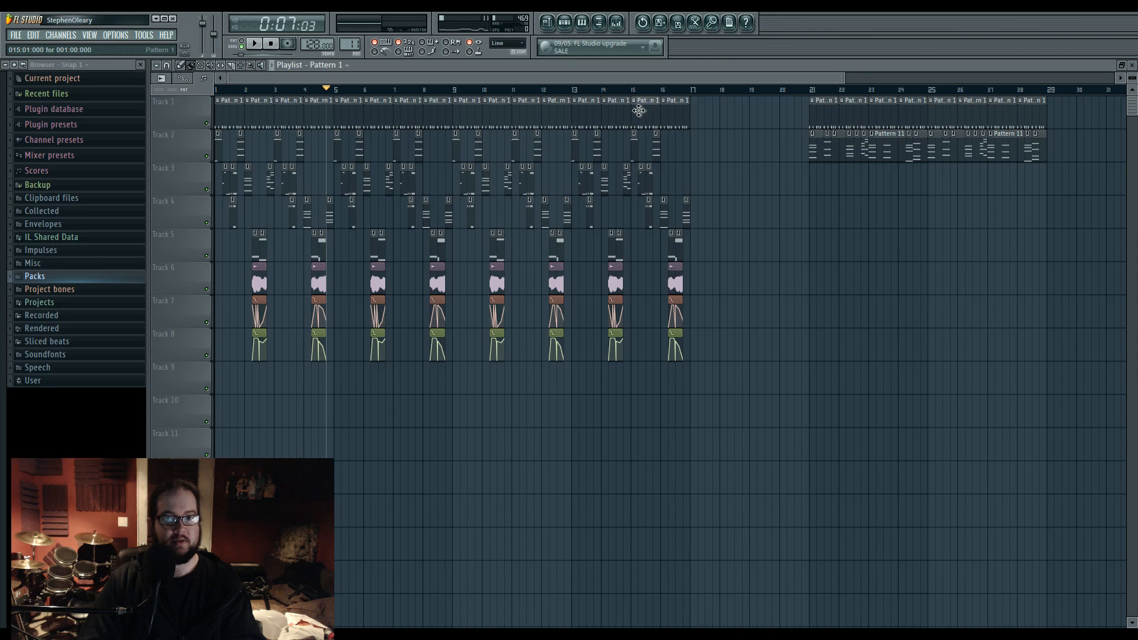
Step: Reposition the chord section to start at bar 18 and duplicate it into a sixteen-bar section
{"action": "left_click_drag", "start_coordinate": [748, 237], "coordinate": [582, 254]}
{"action": "left_click_drag", "start_coordinate": [624, 99], "coordinate": [890, 155]}
{"action": "left_click_drag", "start_coordinate": [677, 147], "coordinate": [587, 148]}
{"action": "left_click_drag", "start_coordinate": [553, 106], "coordinate": [855, 162]}
{"action": "key", "text": "ctrl+b"}
{"action": "left_click", "coordinate": [848, 242], "text": "ctrl"}
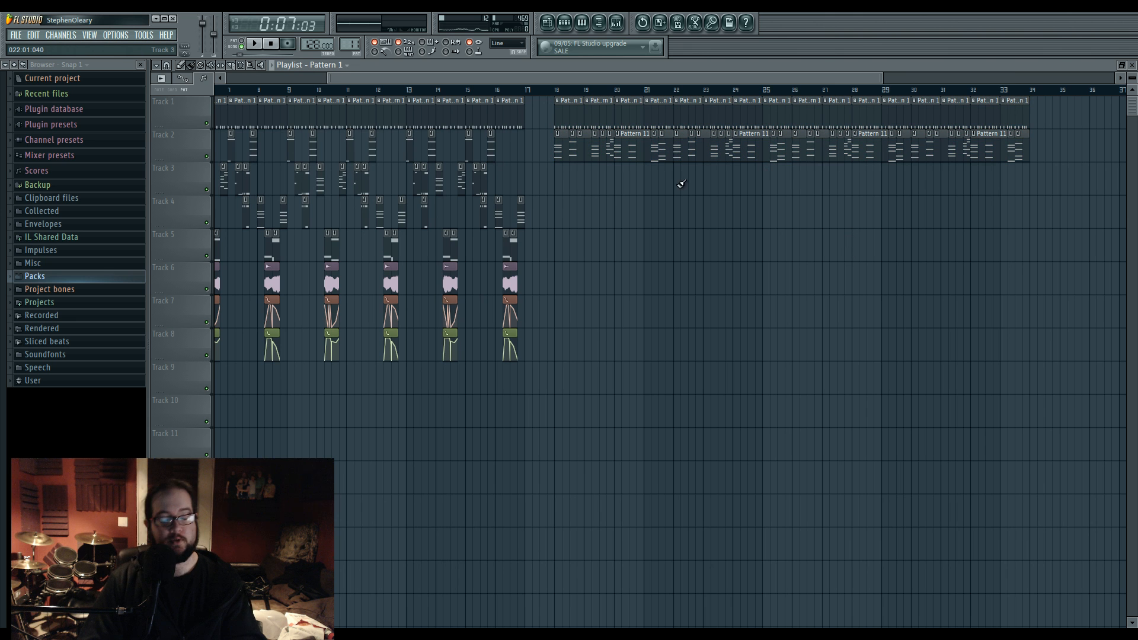
{"action": "scroll", "coordinate": [780, 299], "scroll_direction": "down", "scroll_amount": 5}
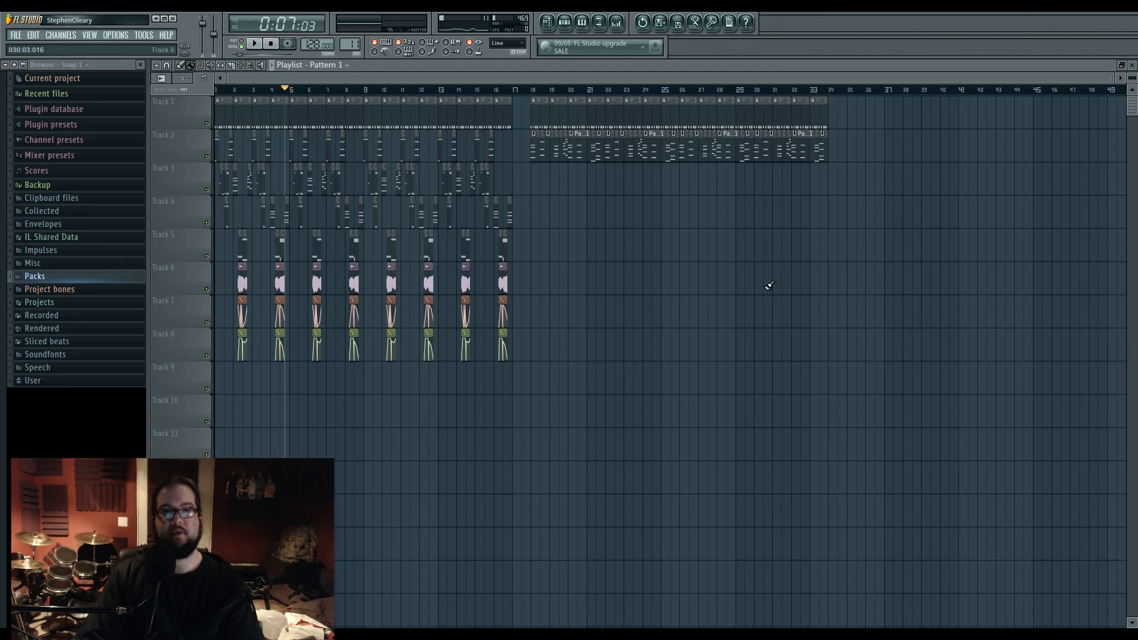
Step: Select every clip in the playlist, shift the whole arrangement to start at bar 34, and clear the selection
{"action": "key", "text": "ctrl+a"}
{"action": "left_click_drag", "start_coordinate": [243, 118], "coordinate": [859, 129]}
{"action": "scroll", "coordinate": [475, 194], "scroll_direction": "down", "scroll_amount": 2}
{"action": "scroll", "coordinate": [691, 242], "scroll_direction": "up", "scroll_amount": 1}
{"action": "scroll", "coordinate": [692, 242], "scroll_direction": "down", "scroll_amount": 1}
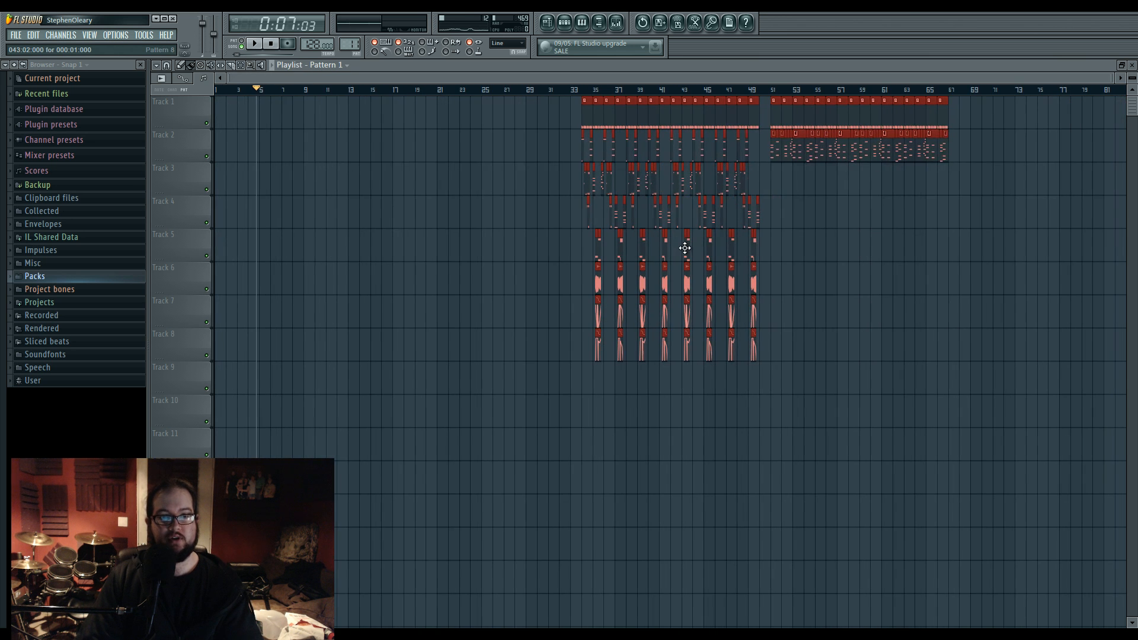
{"action": "scroll", "coordinate": [687, 245], "scroll_direction": "right", "scroll_amount": 4}
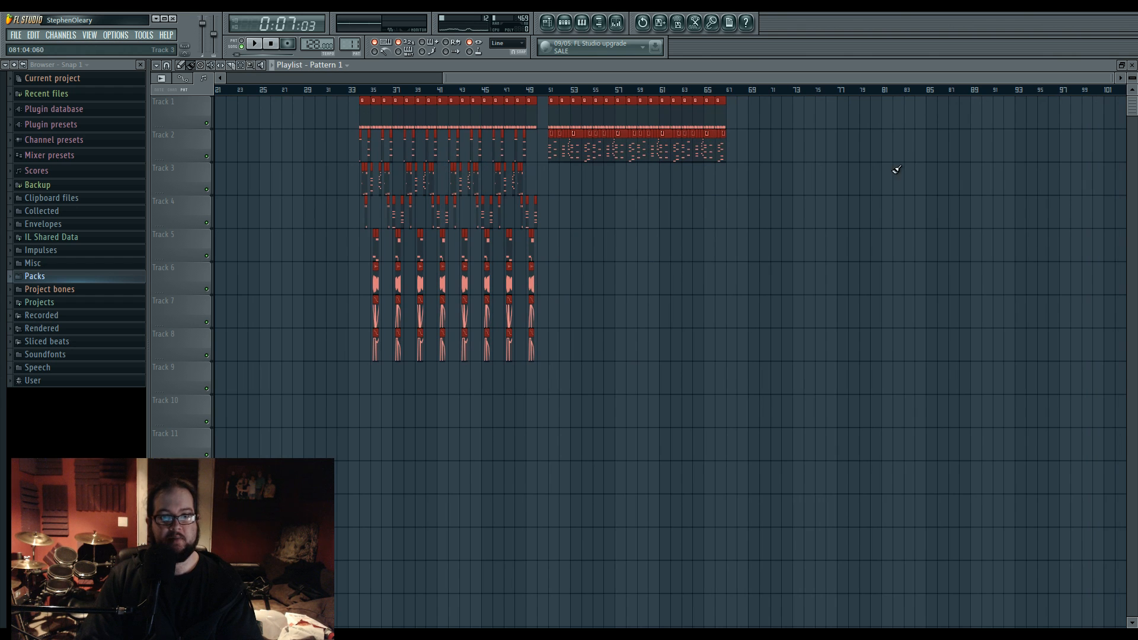
{"action": "scroll", "coordinate": [824, 196], "scroll_direction": "right", "scroll_amount": 1}
{"action": "key", "text": "ctrl+d"}
{"action": "scroll", "coordinate": [821, 142], "scroll_direction": "right", "scroll_amount": 1}
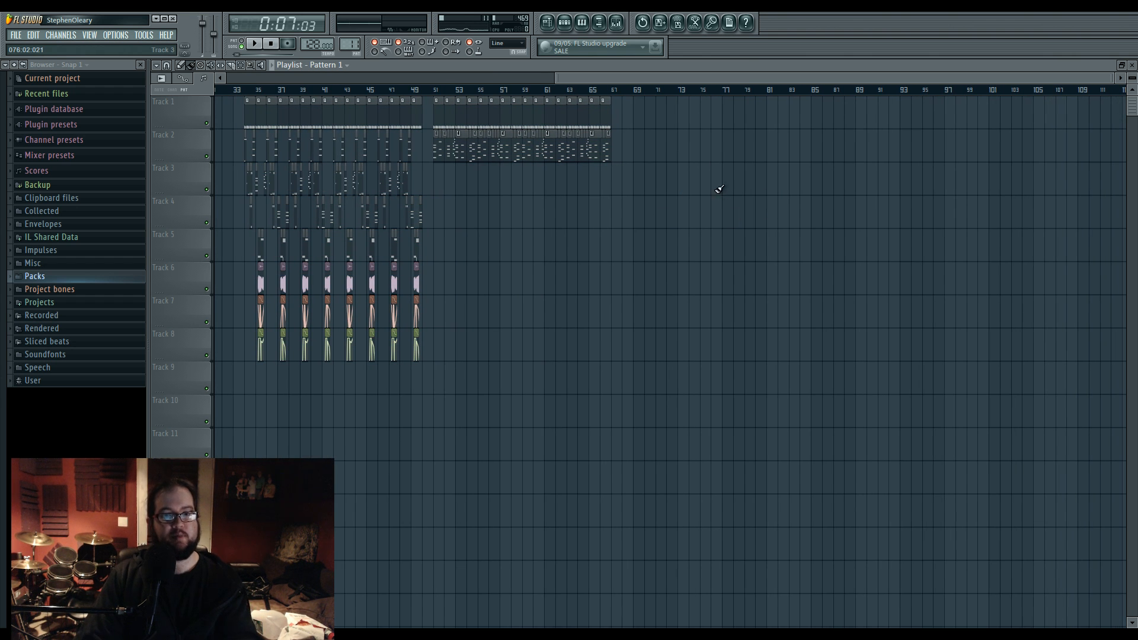
Step: Move the chord section back one bar to close the gap, and shift the whole arrangement to start at bar 33
{"action": "left_click_drag", "start_coordinate": [661, 189], "coordinate": [632, 210]}
{"action": "left_click_drag", "start_coordinate": [484, 228], "coordinate": [795, 208]}
{"action": "left_click_drag", "start_coordinate": [910, 211], "coordinate": [729, 114]}
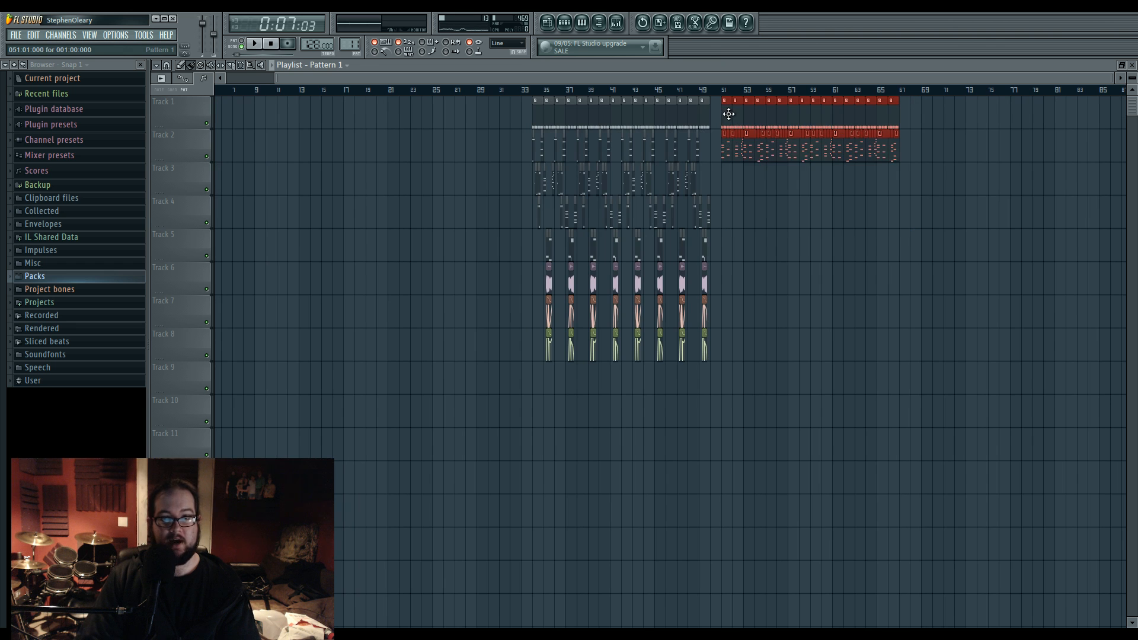
{"action": "left_click_drag", "start_coordinate": [464, 110], "coordinate": [908, 353]}
{"action": "left_click_drag", "start_coordinate": [910, 353], "coordinate": [958, 351]}
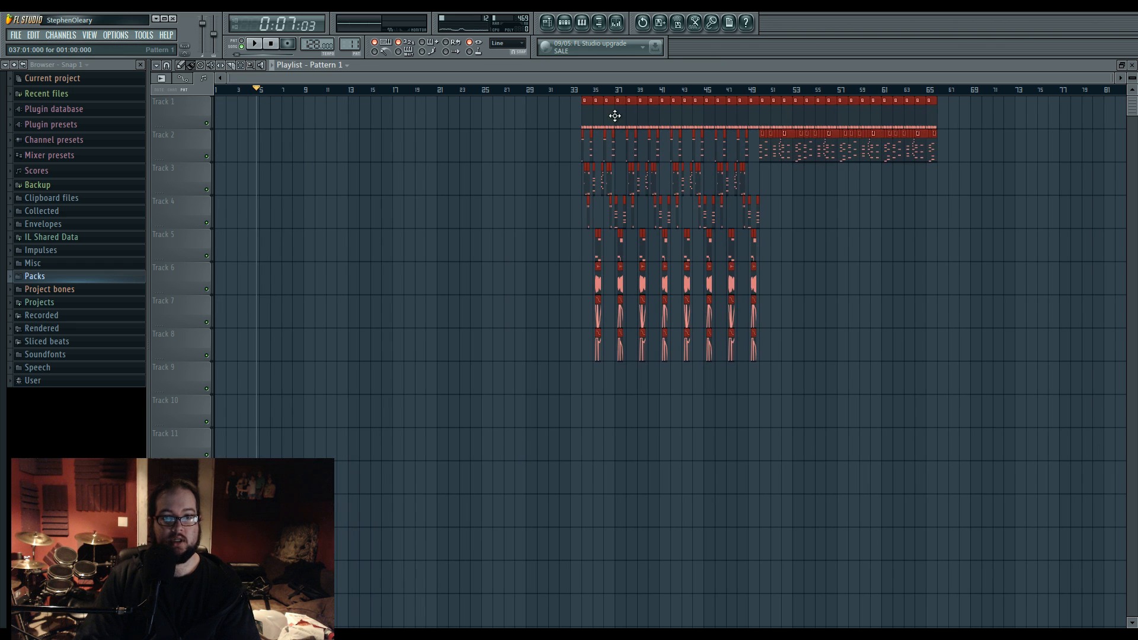
{"action": "left_click_drag", "start_coordinate": [616, 115], "coordinate": [607, 116]}
{"action": "left_click", "coordinate": [409, 205]}
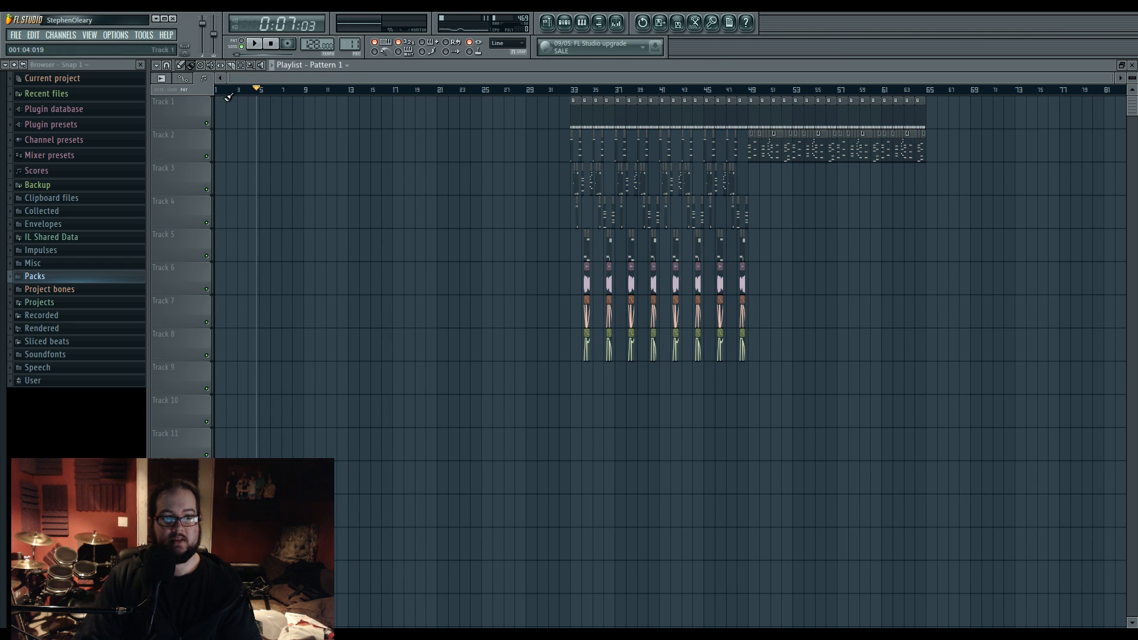
Step: Set the song position to bar 129, the four-minute mark, and select the timeline range from there onward
{"action": "left_click_drag", "start_coordinate": [219, 93], "coordinate": [770, 100]}
{"action": "left_click_drag", "start_coordinate": [841, 200], "coordinate": [1123, 98]}
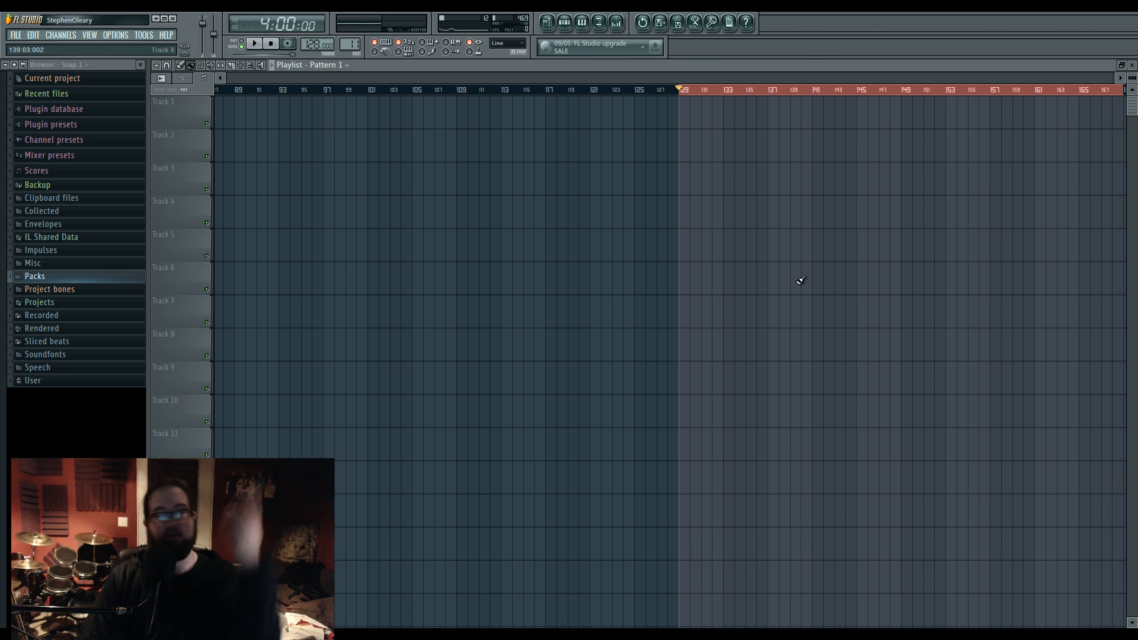
Step: Examine the arrangement's clips and the empty space before and after them, up to the four-minute mark
{"action": "left_click_drag", "start_coordinate": [633, 260], "coordinate": [634, 259]}
{"action": "scroll", "coordinate": [831, 310], "scroll_direction": "left", "scroll_amount": 10}
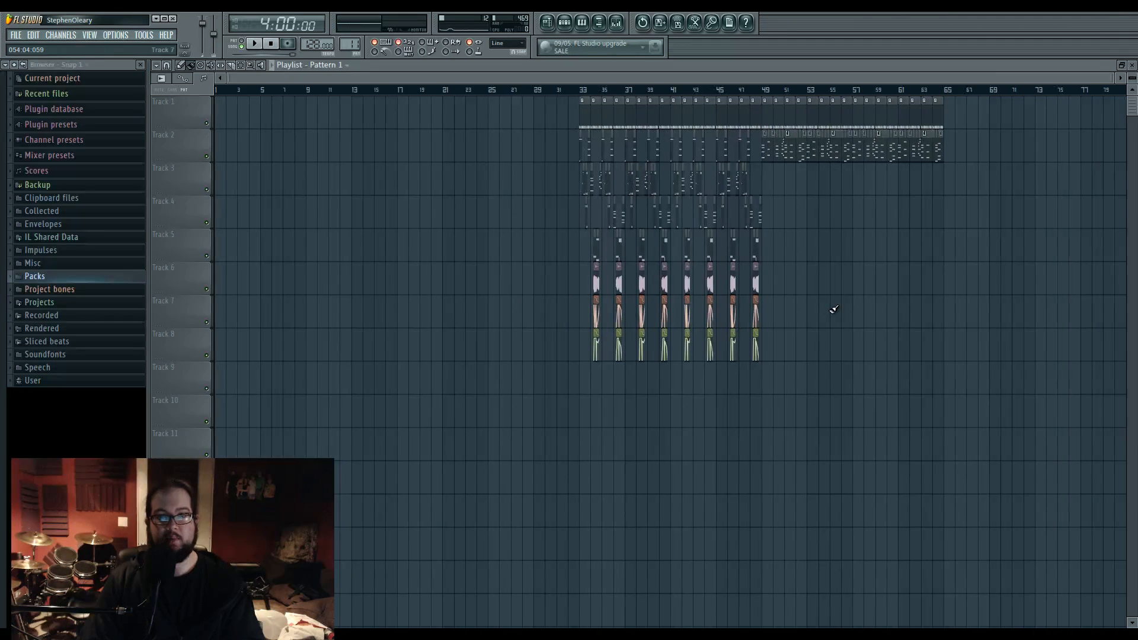
{"action": "scroll", "coordinate": [565, 320], "scroll_direction": "right", "scroll_amount": 4}
{"action": "scroll", "coordinate": [634, 371], "scroll_direction": "right", "scroll_amount": 8}
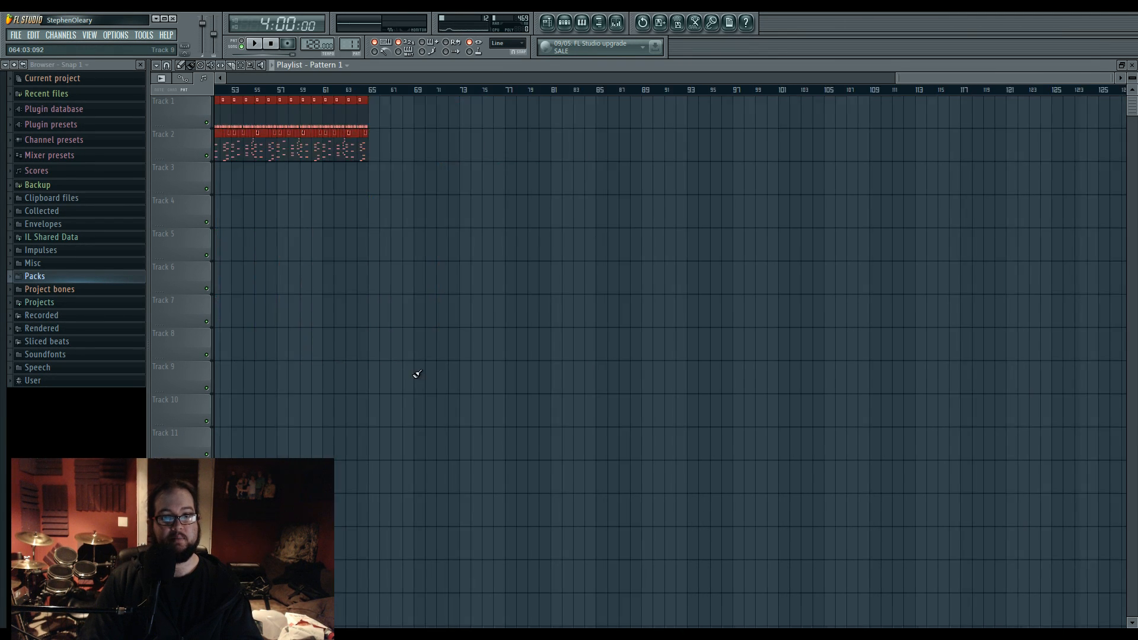
{"action": "scroll", "coordinate": [712, 314], "scroll_direction": "left", "scroll_amount": 2}
{"action": "scroll", "coordinate": [516, 399], "scroll_direction": "left", "scroll_amount": 10}
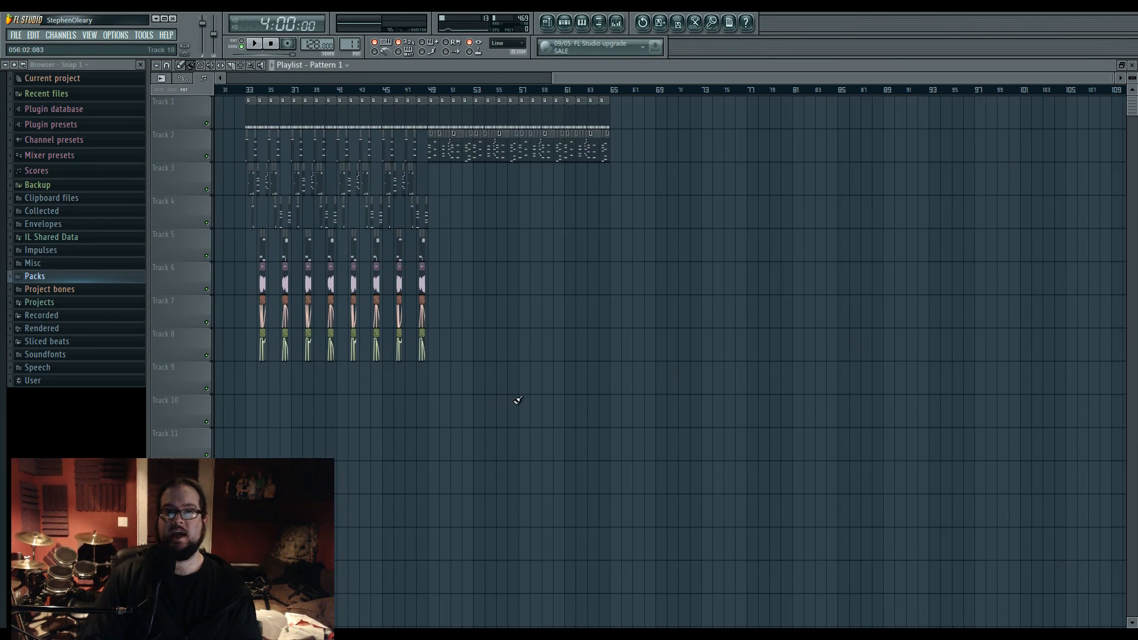
{"action": "scroll", "coordinate": [595, 407], "scroll_direction": "up", "scroll_amount": 2}
{"action": "scroll", "coordinate": [568, 89], "scroll_direction": "up", "scroll_amount": 3}
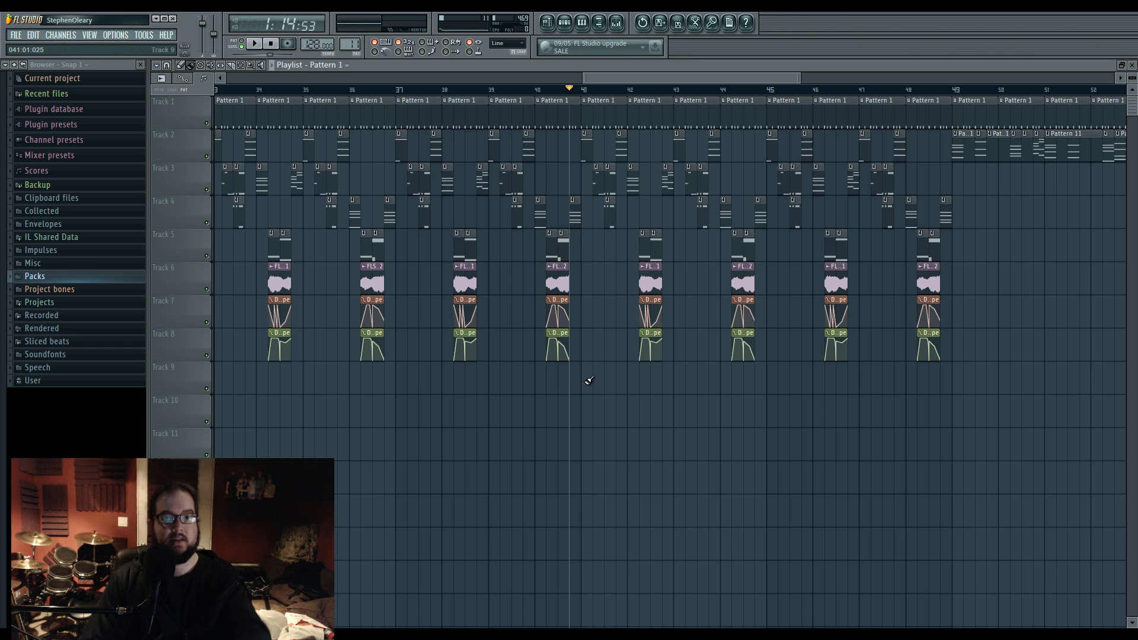
{"action": "scroll", "coordinate": [592, 399], "scroll_direction": "down", "scroll_amount": 5}
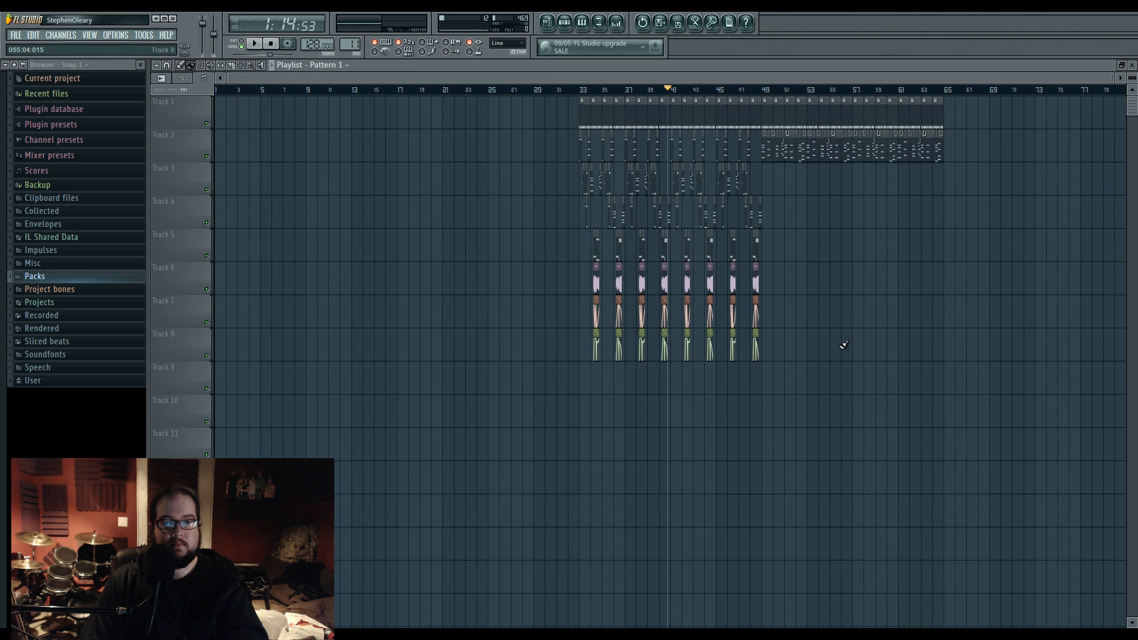
{"action": "scroll", "coordinate": [833, 361], "scroll_direction": "right", "scroll_amount": 1}
{"action": "scroll", "coordinate": [789, 414], "scroll_direction": "up", "scroll_amount": 5}
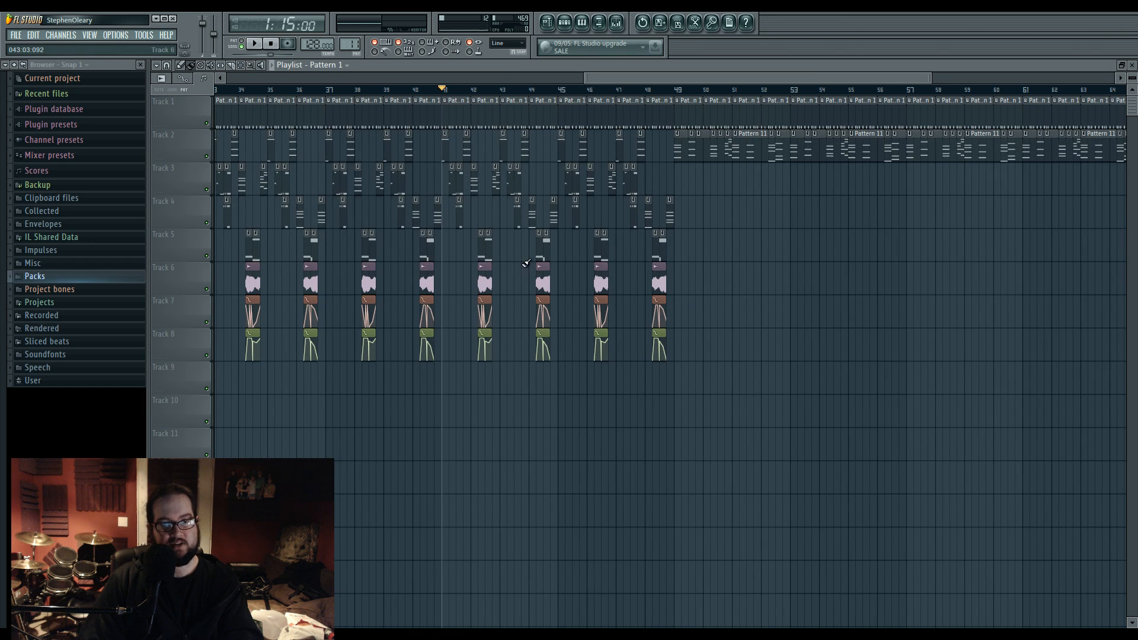
Step: Select the sixteen-bar timeline range starting at bar 33, followed by the sixteen-bar range starting at bar 49
{"action": "scroll", "coordinate": [751, 460], "scroll_direction": "left", "scroll_amount": 3}
{"action": "left_click_drag", "start_coordinate": [373, 95], "coordinate": [836, 106]}
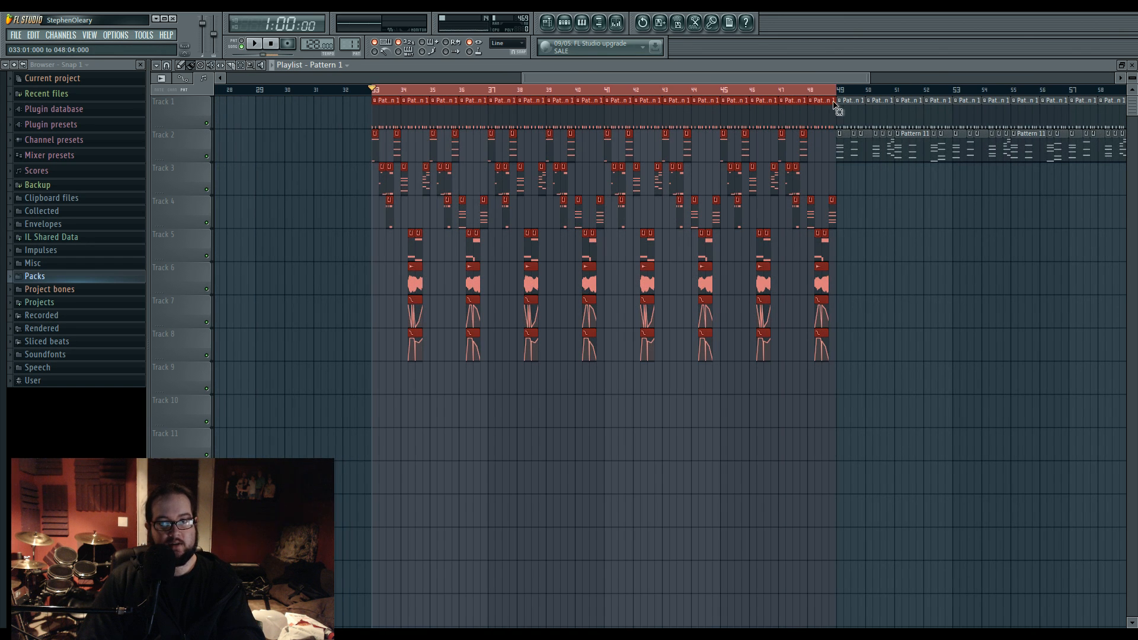
{"action": "scroll", "coordinate": [683, 99], "scroll_direction": "right", "scroll_amount": 3}
{"action": "left_click_drag", "start_coordinate": [665, 94], "coordinate": [1121, 116]}
Step: Open the chord pattern's notes and copy every note of the chords channel
{"action": "double_click", "coordinate": [703, 157]}
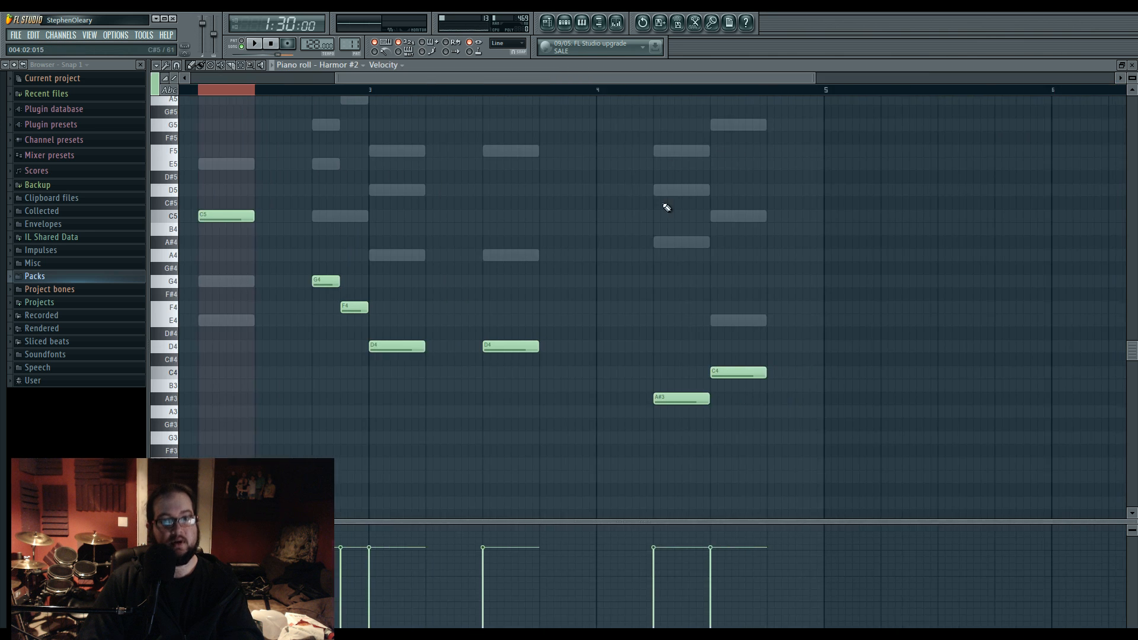
{"action": "scroll", "coordinate": [409, 212], "scroll_direction": "up", "scroll_amount": 3}
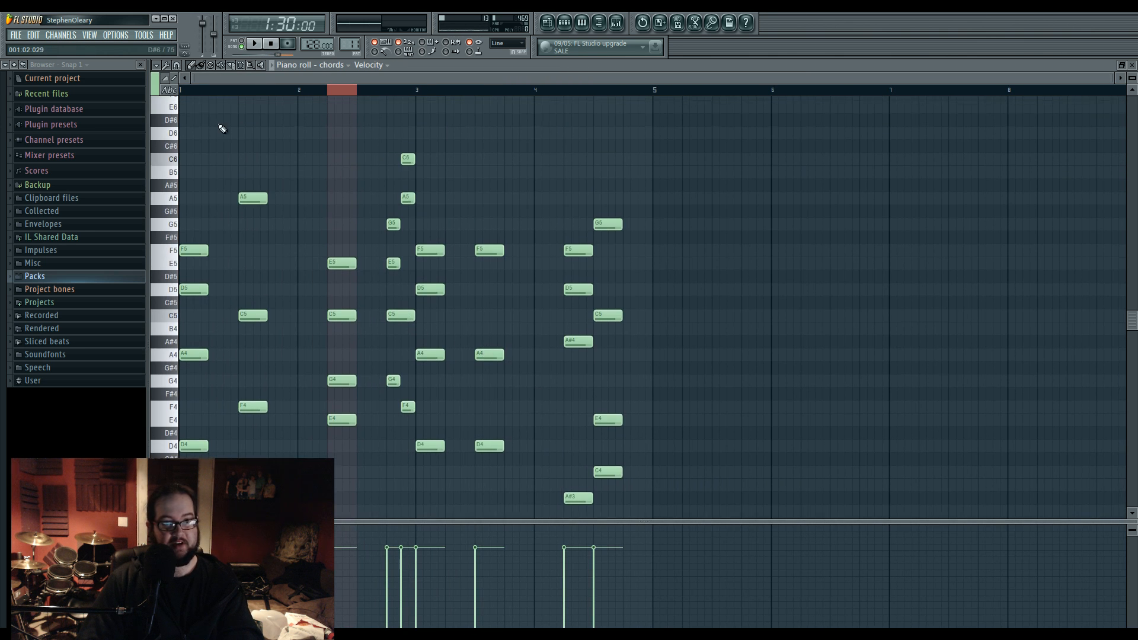
{"action": "left_click_drag", "start_coordinate": [188, 109], "coordinate": [773, 538]}
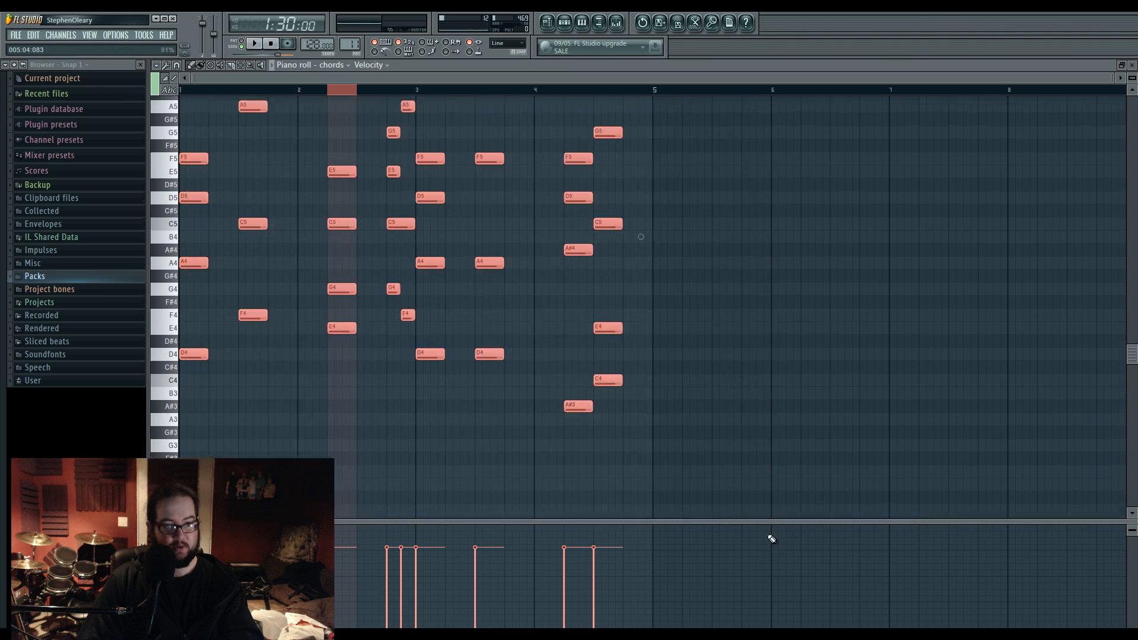
Step: Switch to the first empty pattern for a new part
{"action": "left_click", "coordinate": [569, 23]}
{"action": "right_click", "coordinate": [351, 46]}
{"action": "left_click", "coordinate": [375, 52]}
{"action": "right_click", "coordinate": [348, 46]}
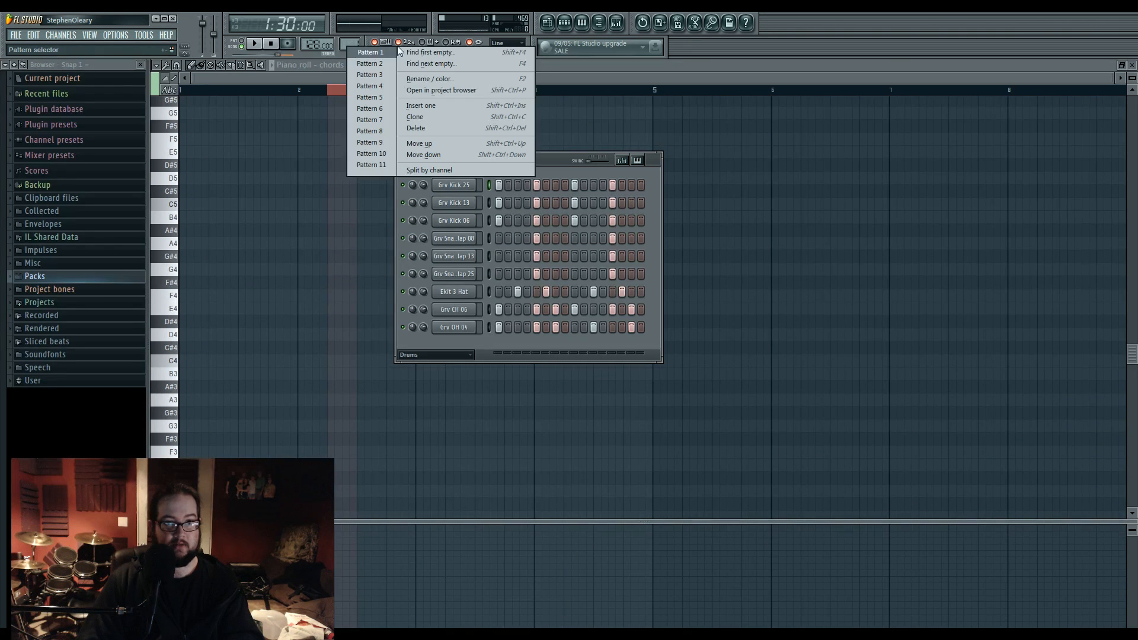
{"action": "left_click", "coordinate": [403, 52]}
Step: Filter the channels to Unsorted and add a new Harmor synth channel
{"action": "left_click", "coordinate": [445, 356]}
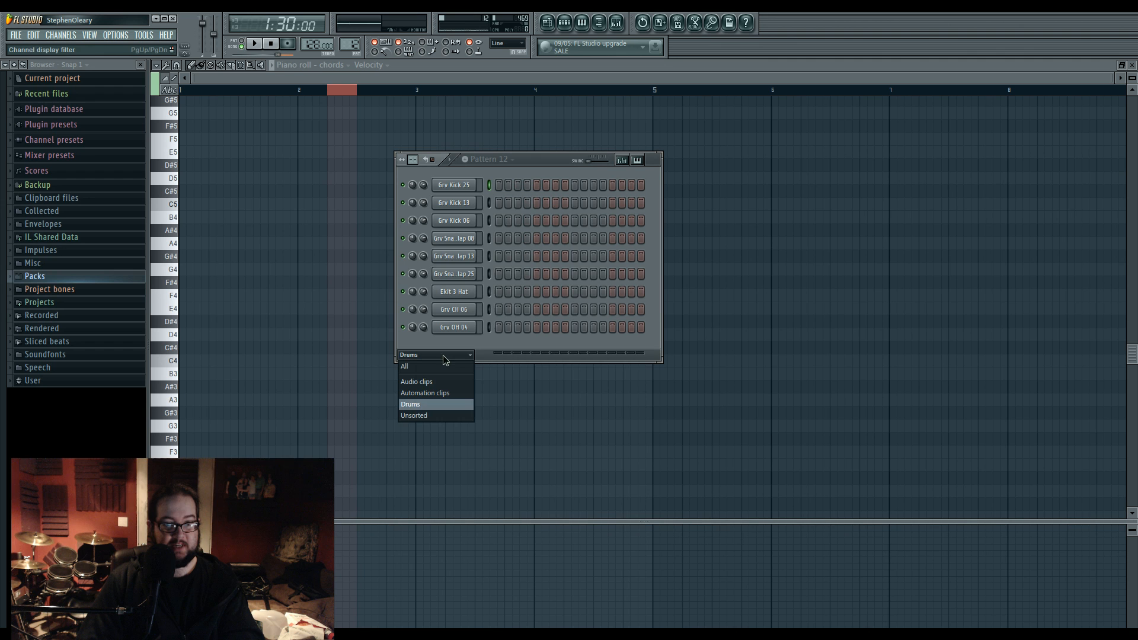
{"action": "left_click", "coordinate": [442, 415]}
{"action": "left_click", "coordinate": [70, 37]}
{"action": "left_click", "coordinate": [237, 325]}
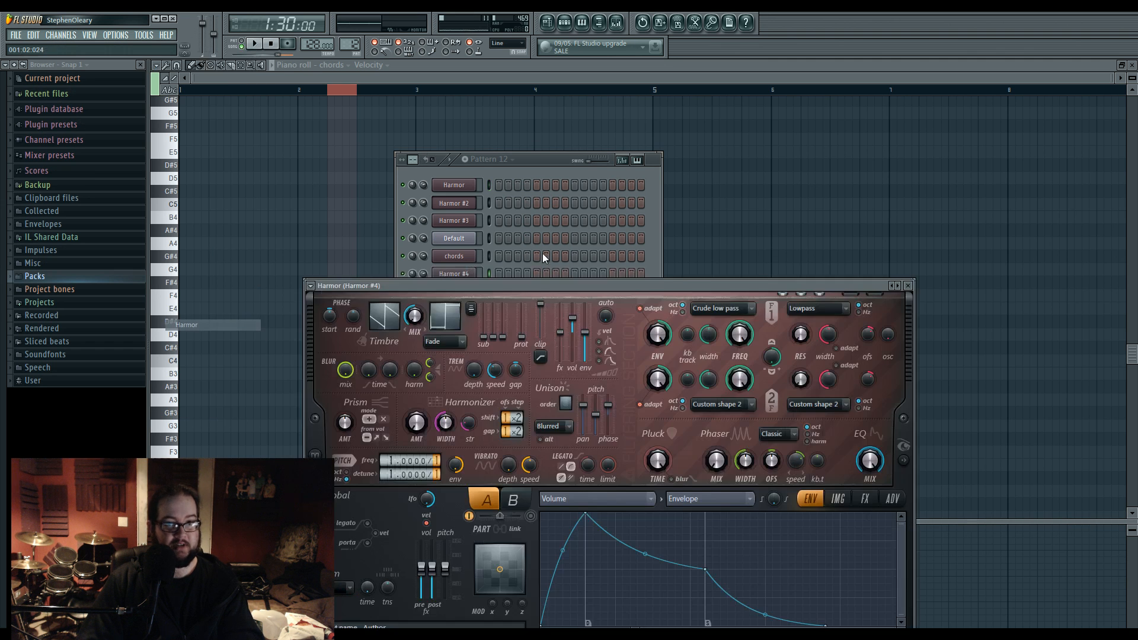
Step: Paste the copied chord notes into the new Harmor channel's piano roll from bar 1 and clear the selection
{"action": "left_click", "coordinate": [490, 246]}
{"action": "right_click", "coordinate": [467, 274]}
{"action": "left_click", "coordinate": [521, 274]}
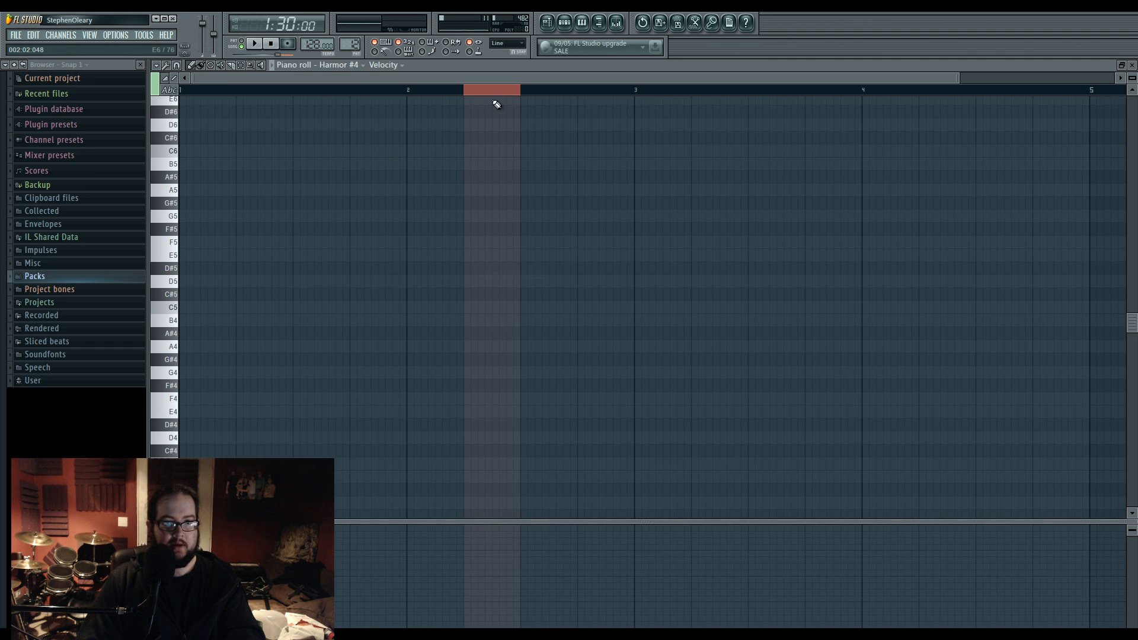
{"action": "left_click", "coordinate": [494, 92], "text": "ctrl"}
{"action": "key", "text": "ctrl+v"}
{"action": "scroll", "coordinate": [463, 177], "scroll_direction": "down", "scroll_amount": 2}
{"action": "left_click", "coordinate": [348, 217], "text": "ctrl"}
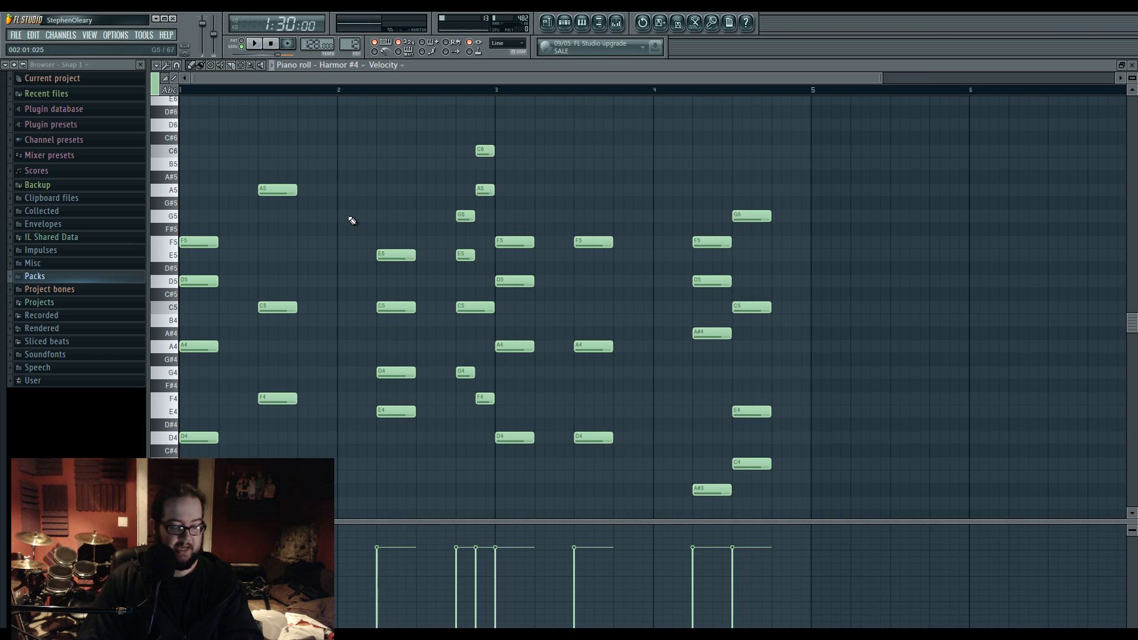
Step: Make the pasted notes legato with the articulator, extending the last chord to bar 5 and joining repeated adjacent notes
{"action": "key", "text": "alt+l"}
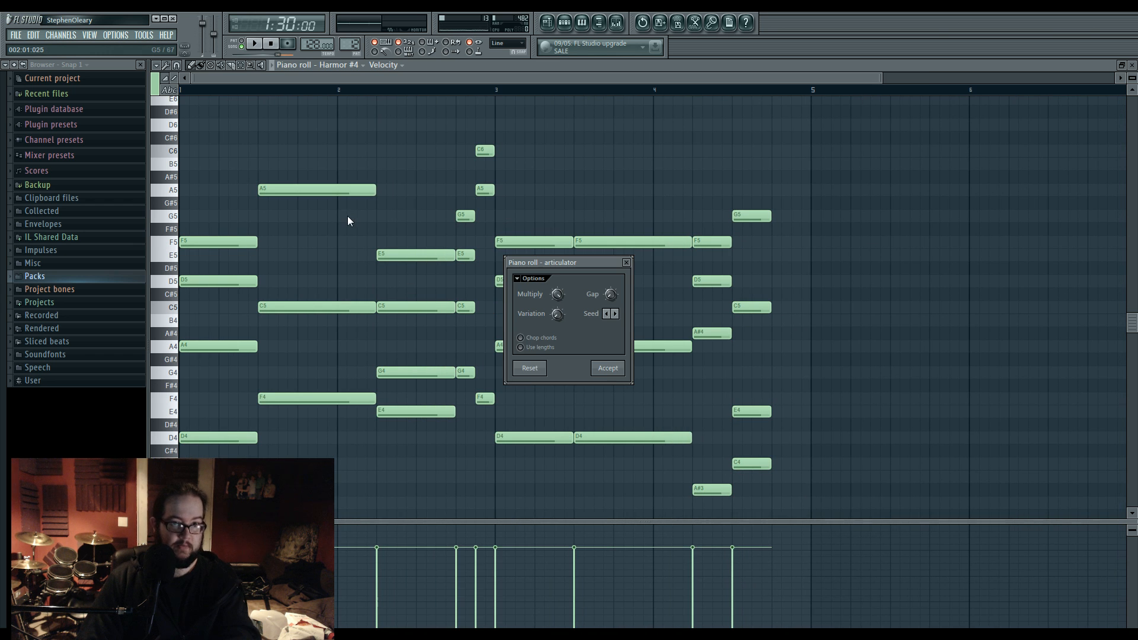
{"action": "left_click", "coordinate": [610, 370]}
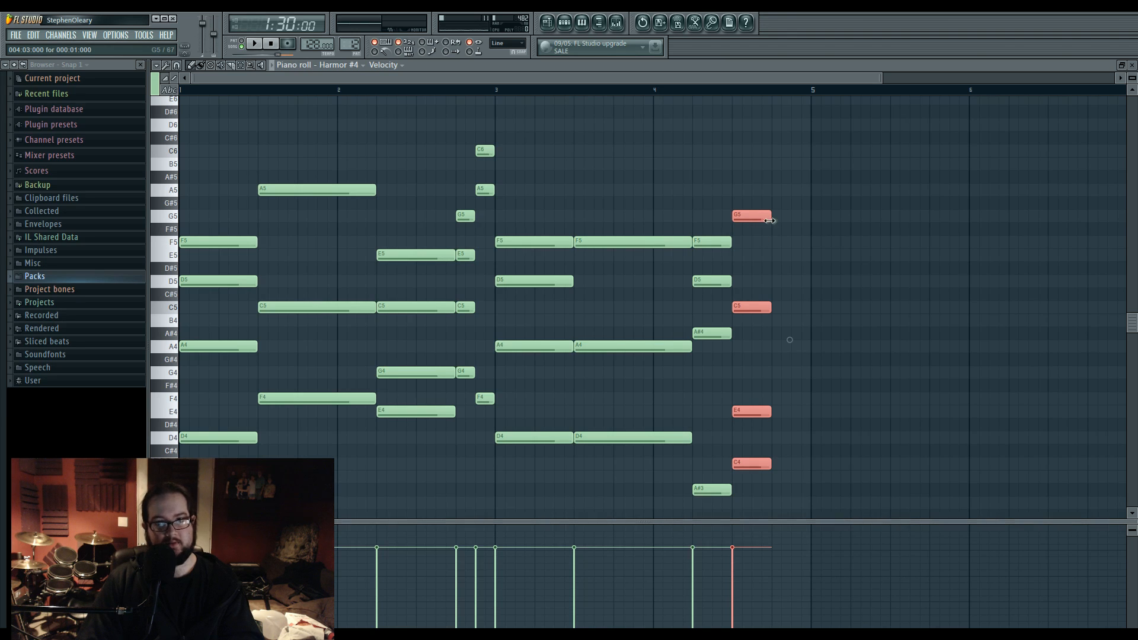
{"action": "left_click", "coordinate": [668, 161], "text": "ctrl"}
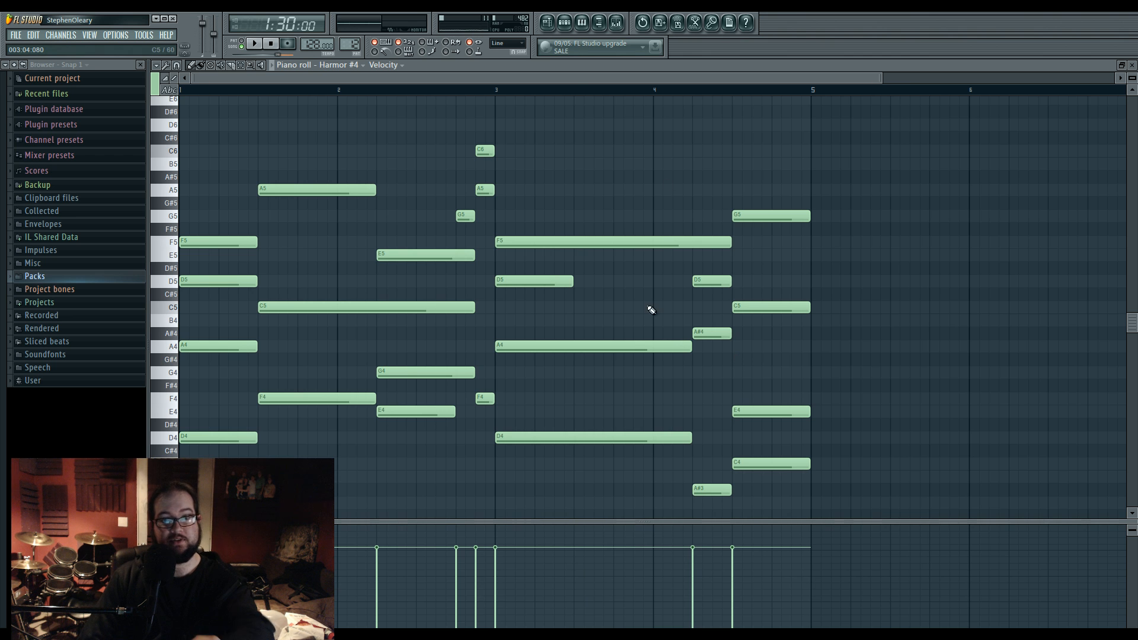
Step: Enable an upward arpeggiator on Harmor #4 with its chord set to Auto, and audition the new pattern
{"action": "left_click", "coordinate": [568, 25]}
{"action": "left_click", "coordinate": [455, 275]}
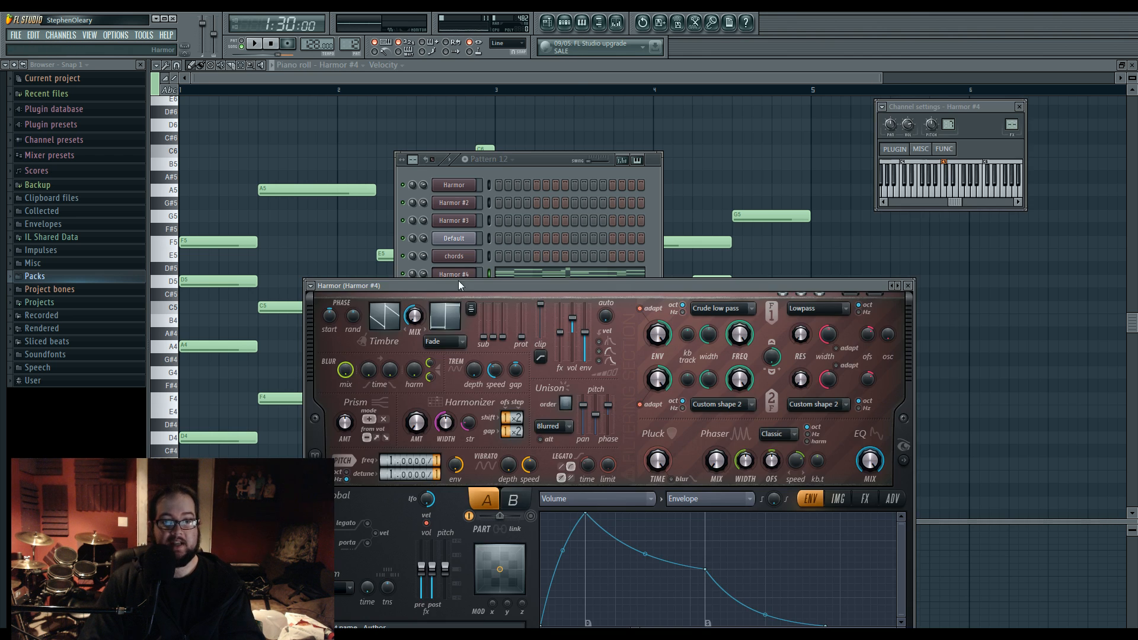
{"action": "left_click", "coordinate": [945, 150]}
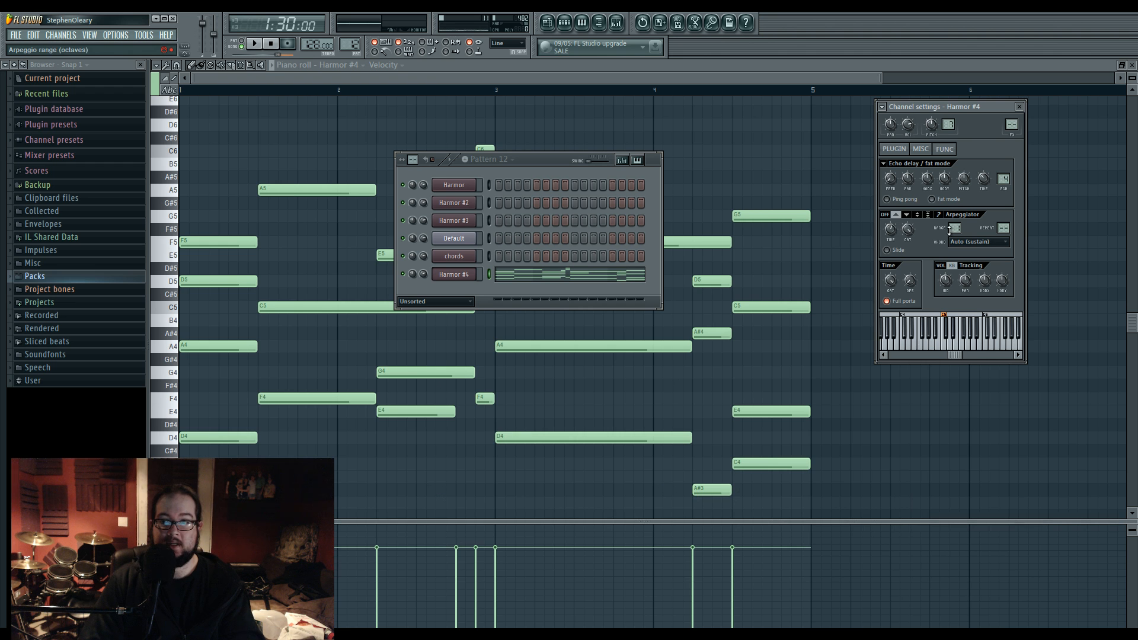
{"action": "left_click", "coordinate": [254, 43]}
{"action": "left_click_drag", "start_coordinate": [536, 159], "coordinate": [462, 127]}
{"action": "key", "text": "space"}
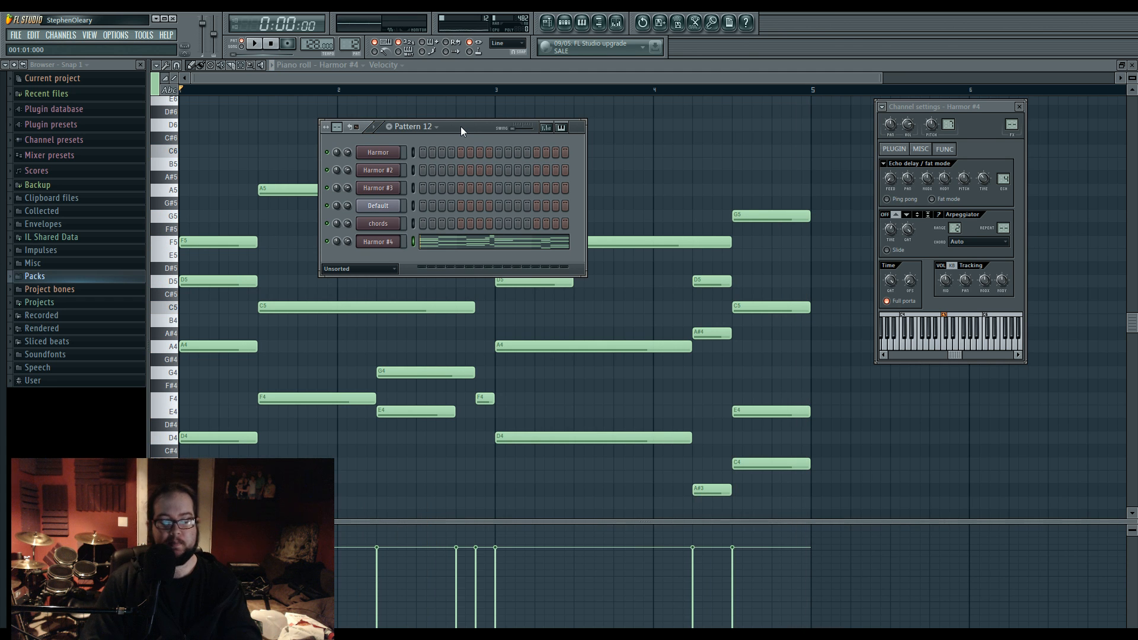
Step: Route Harmor #4 to mixer track 27, send that track to the Side track, and name it Arp
{"action": "left_click_drag", "start_coordinate": [1012, 124], "coordinate": [1012, 75]}
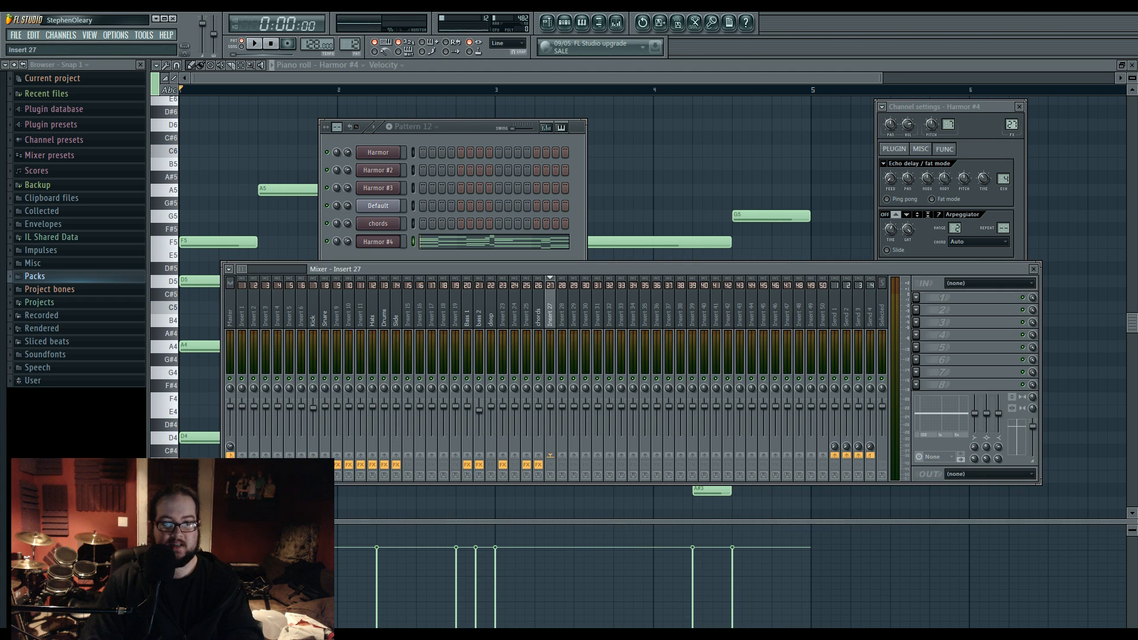
{"action": "left_click", "coordinate": [401, 460]}
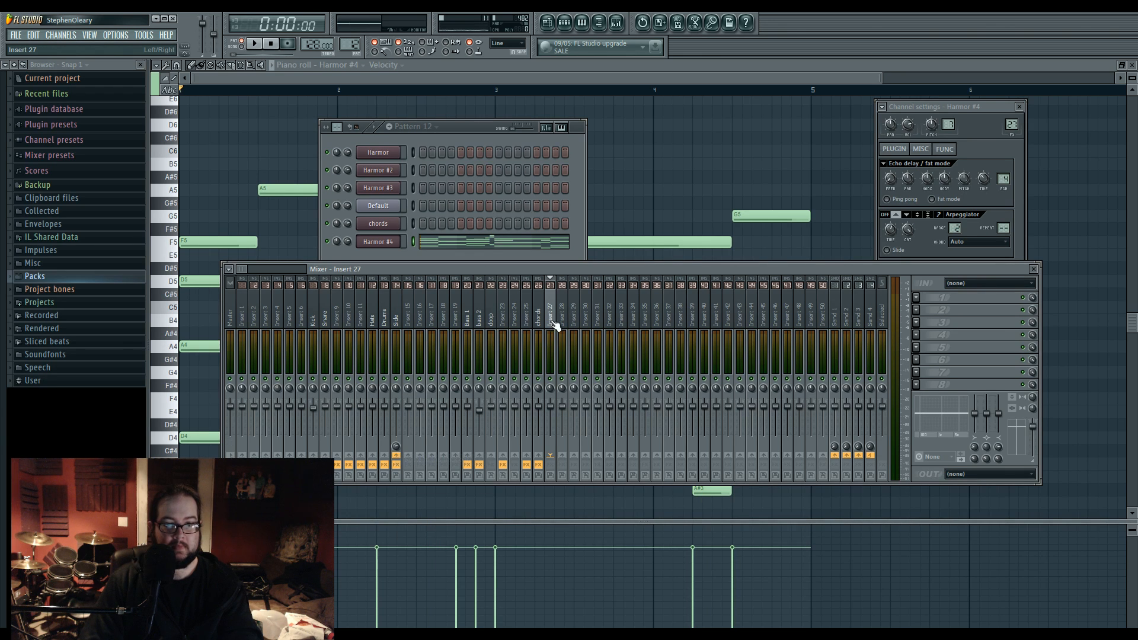
{"action": "double_click", "coordinate": [557, 322]}
{"action": "type", "text": "Arp"}
{"action": "key", "text": "Return"}
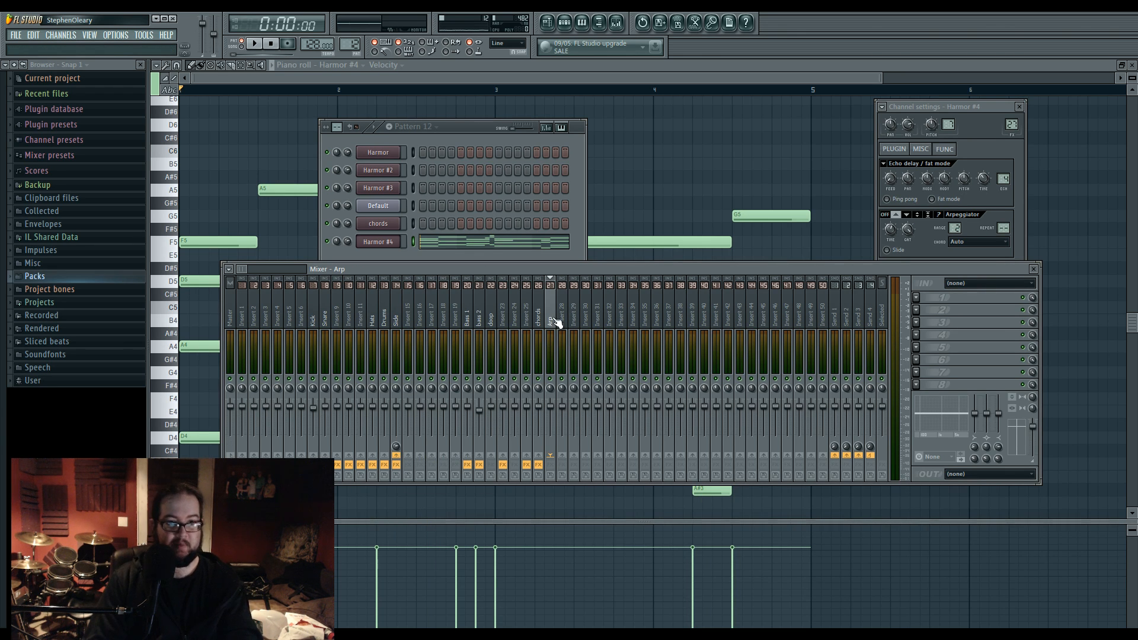
Step: Adjust the arpeggiator's octave range on Harmor #4 and audition the pattern
{"action": "left_click", "coordinate": [922, 244]}
{"action": "left_click_drag", "start_coordinate": [955, 229], "coordinate": [955, 223]}
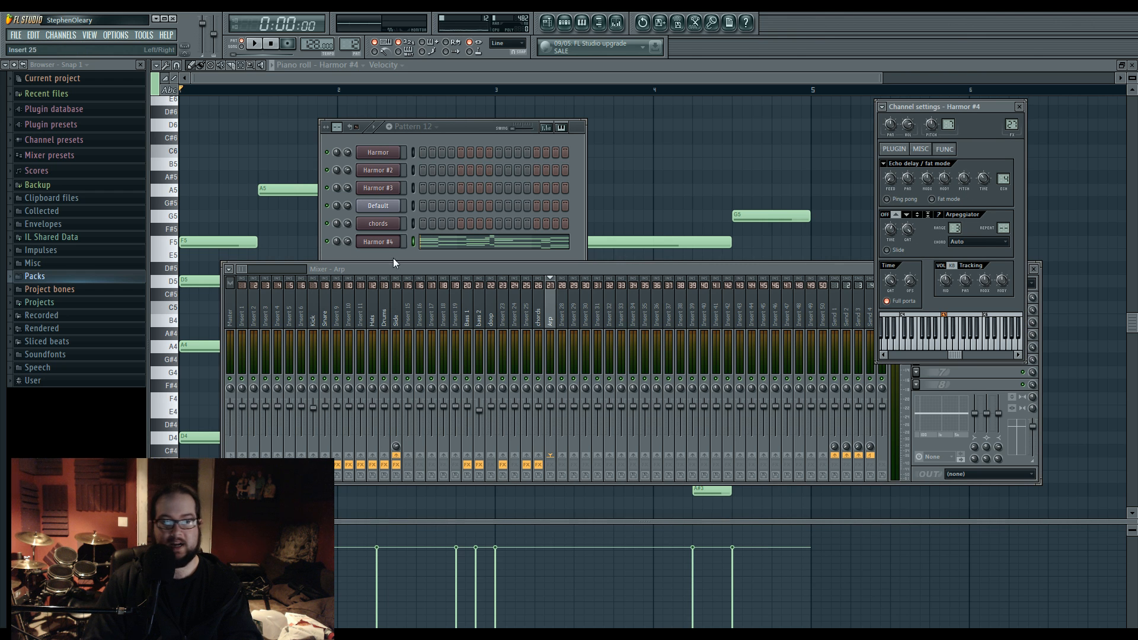
{"action": "key", "text": "space"}
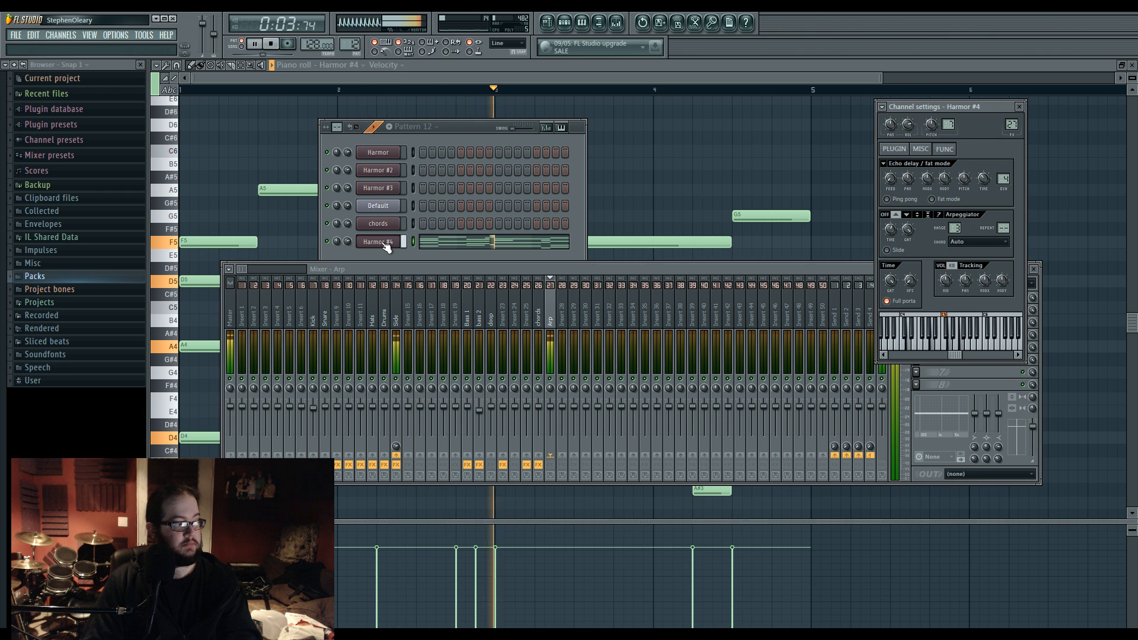
{"action": "key", "text": "space"}
Step: Audition the arp from the second beat of bar 2 and delete the E5 note that starts there
{"action": "key", "text": "F12"}
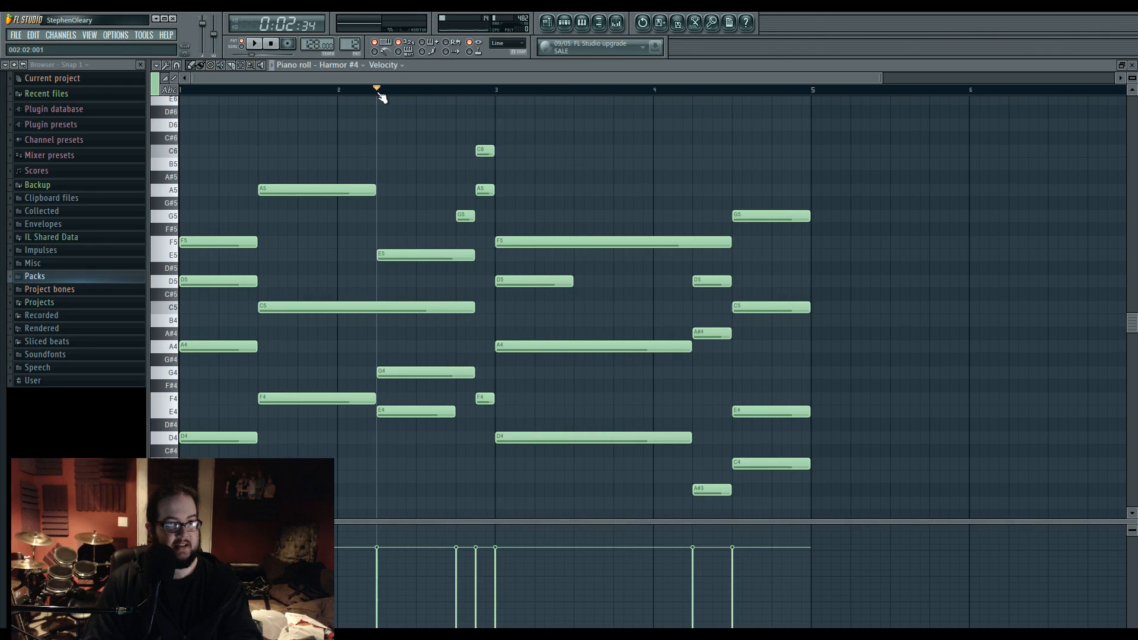
{"action": "key", "text": "space"}
{"action": "key", "text": "space"}
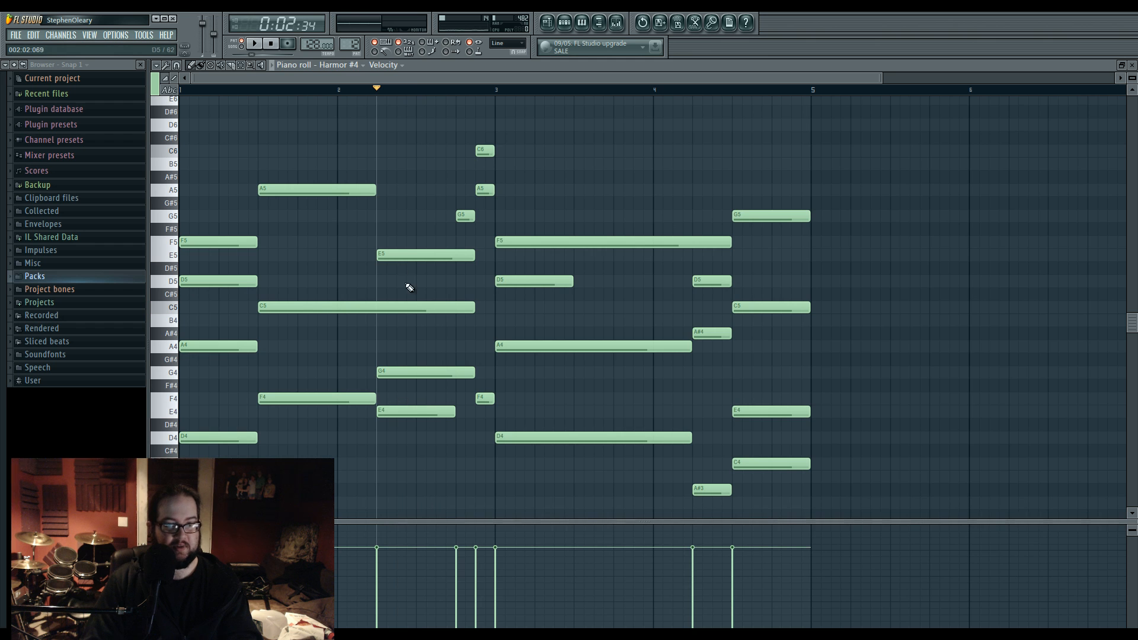
{"action": "scroll", "coordinate": [424, 356], "scroll_direction": "up", "scroll_amount": 1}
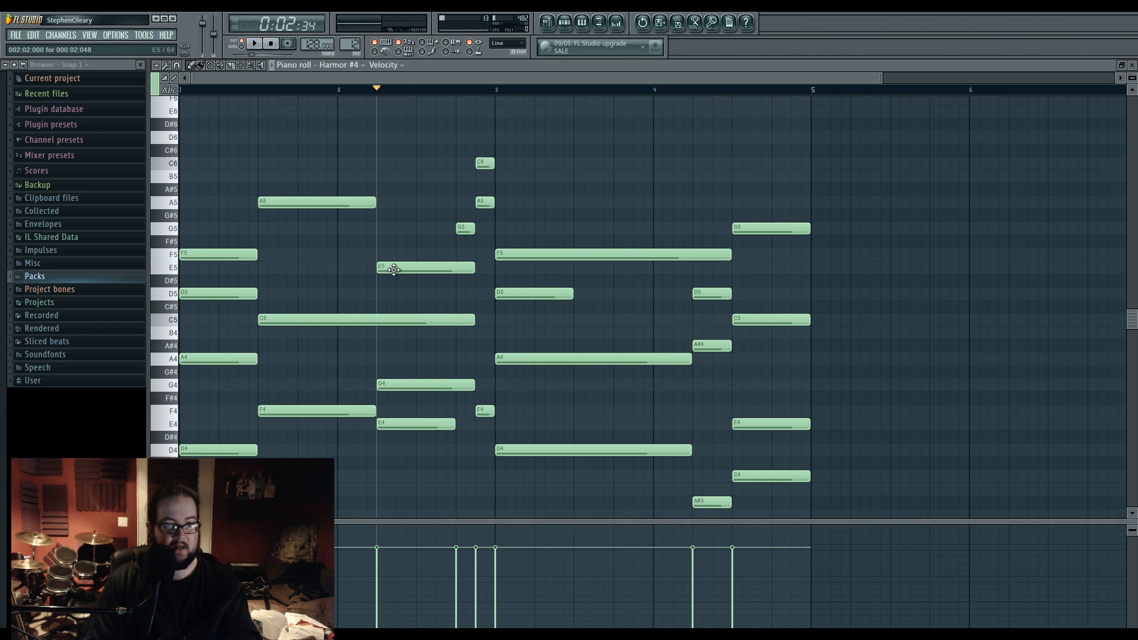
{"action": "key", "text": "space"}
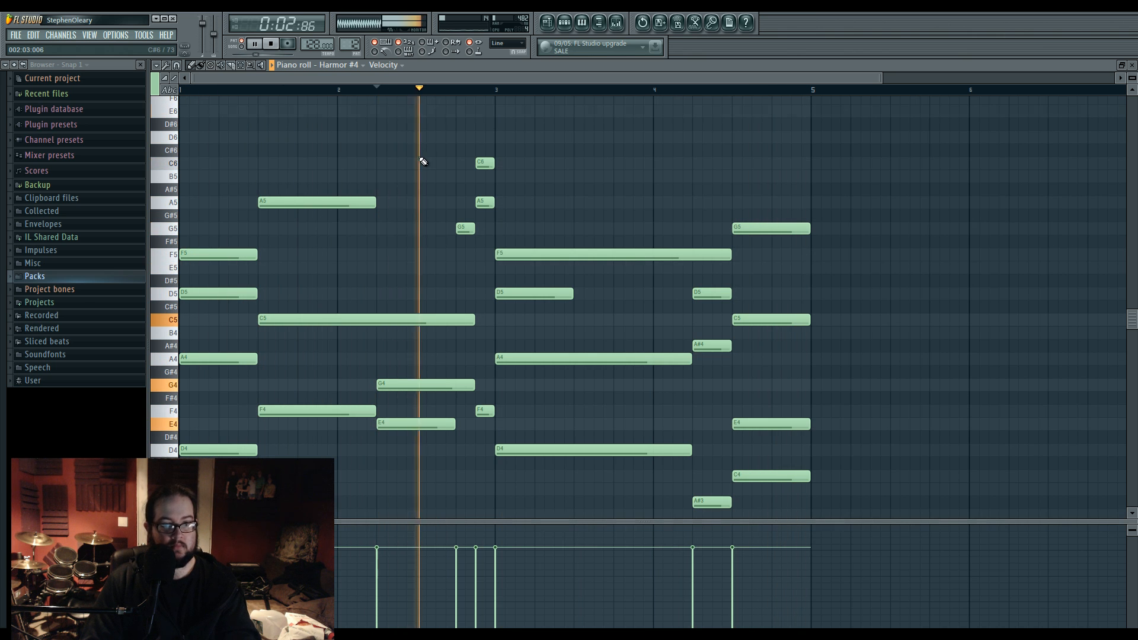
Step: Open the Harmor #4 synth, raise its unison order, and adjust the unison pitch and phase
{"action": "key", "text": "F6"}
{"action": "left_click", "coordinate": [379, 242]}
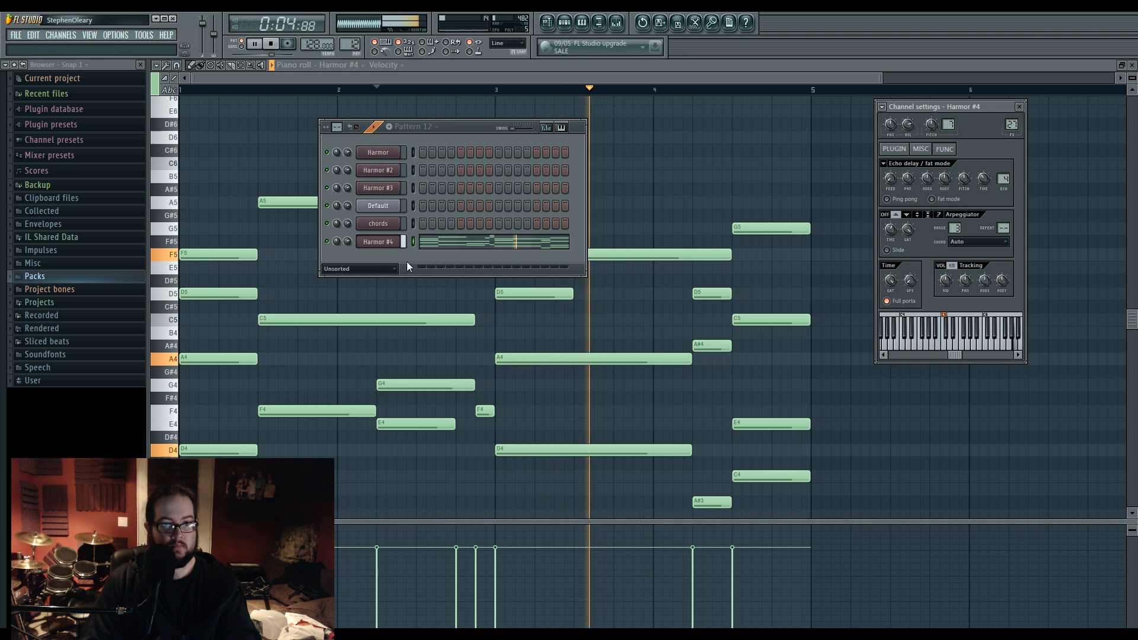
{"action": "left_click_drag", "start_coordinate": [764, 279], "coordinate": [718, 141]}
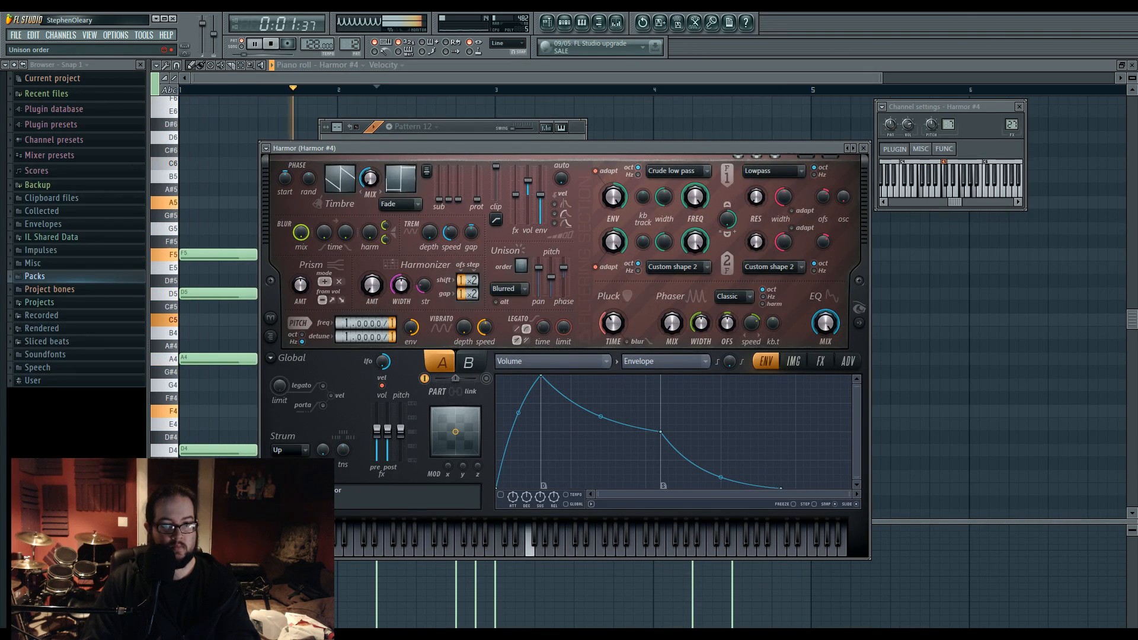
{"action": "mouse_move", "coordinate": [551, 278]}
{"action": "left_mouse_down"}
{"action": "mouse_move", "coordinate": [551, 287]}
{"action": "mouse_move", "coordinate": [564, 277]}
{"action": "left_mouse_up"}
Step: Apply Burning compression in Harmor #4's effects and adjust the compression amount
{"action": "left_click", "coordinate": [569, 360]}
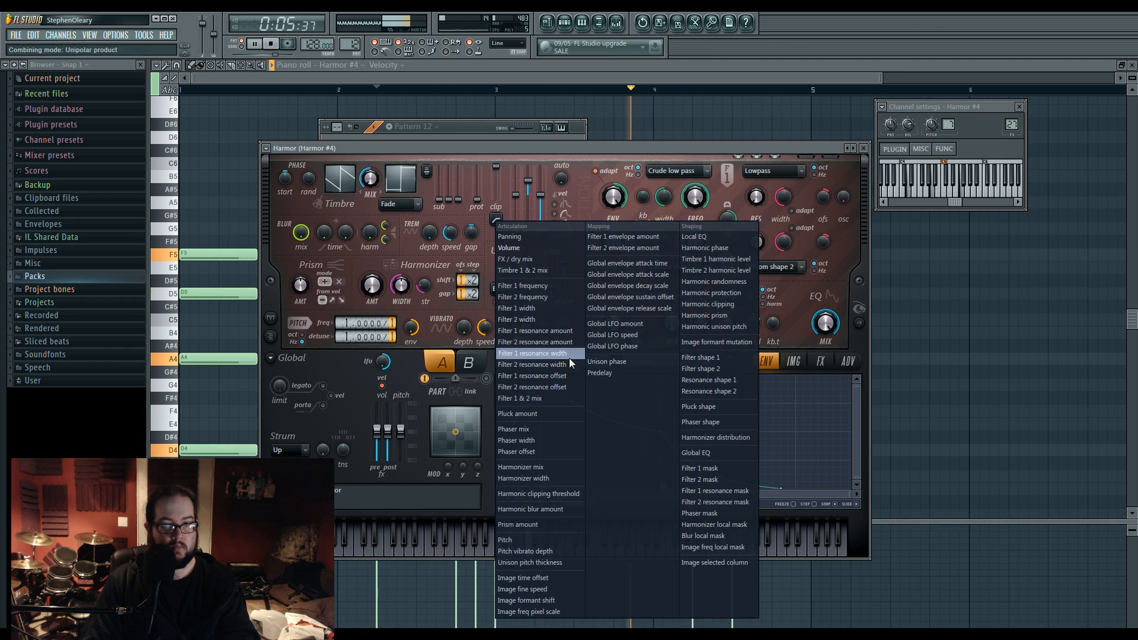
{"action": "left_click", "coordinate": [728, 409]}
{"action": "left_click", "coordinate": [820, 361]}
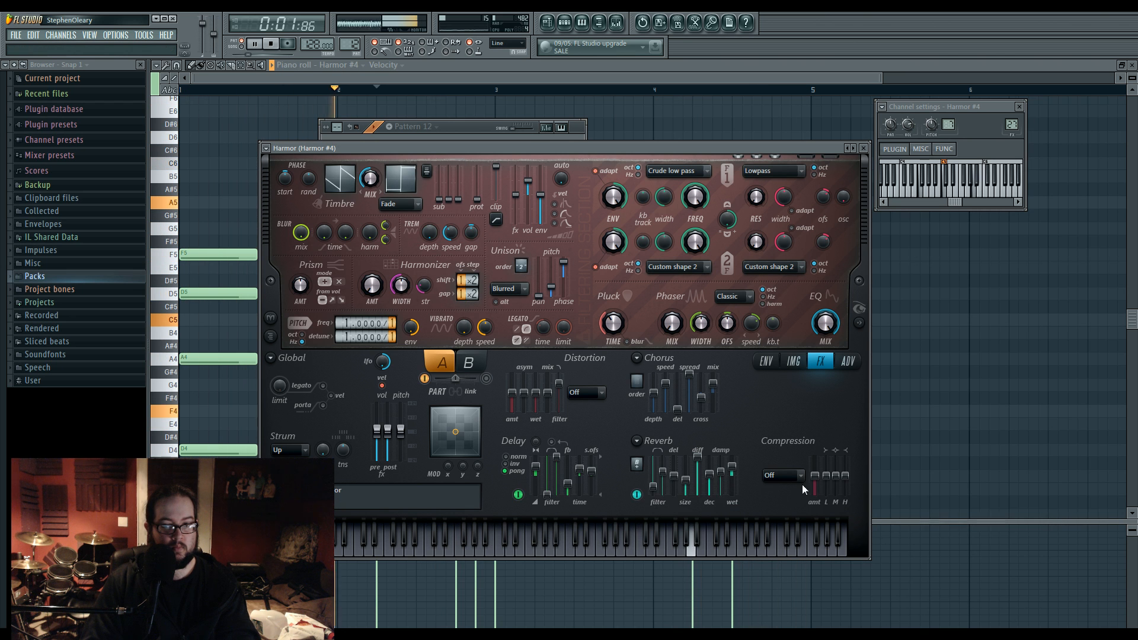
{"action": "left_click", "coordinate": [800, 478]}
{"action": "left_click", "coordinate": [786, 539]}
{"action": "left_click_drag", "start_coordinate": [816, 478], "coordinate": [816, 476]}
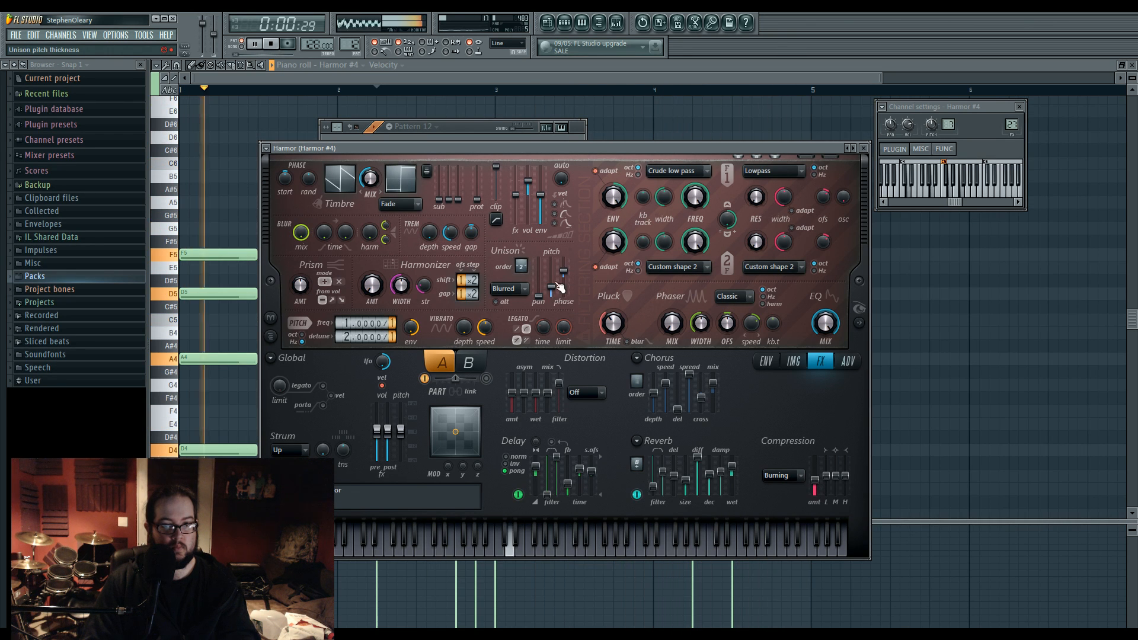
Step: Adjust the unison pitch thickness of part A, then enable part B and adjust its unison pan and pitch
{"action": "left_click_drag", "start_coordinate": [552, 287], "coordinate": [557, 272]}
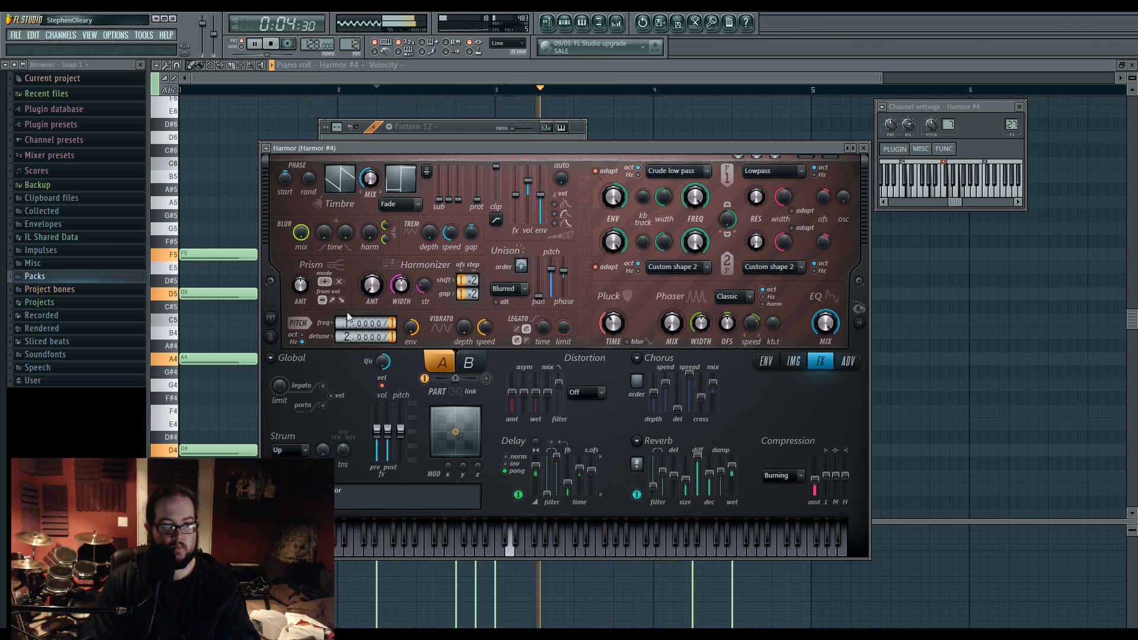
{"action": "left_click", "coordinate": [488, 379]}
{"action": "left_click", "coordinate": [468, 362]}
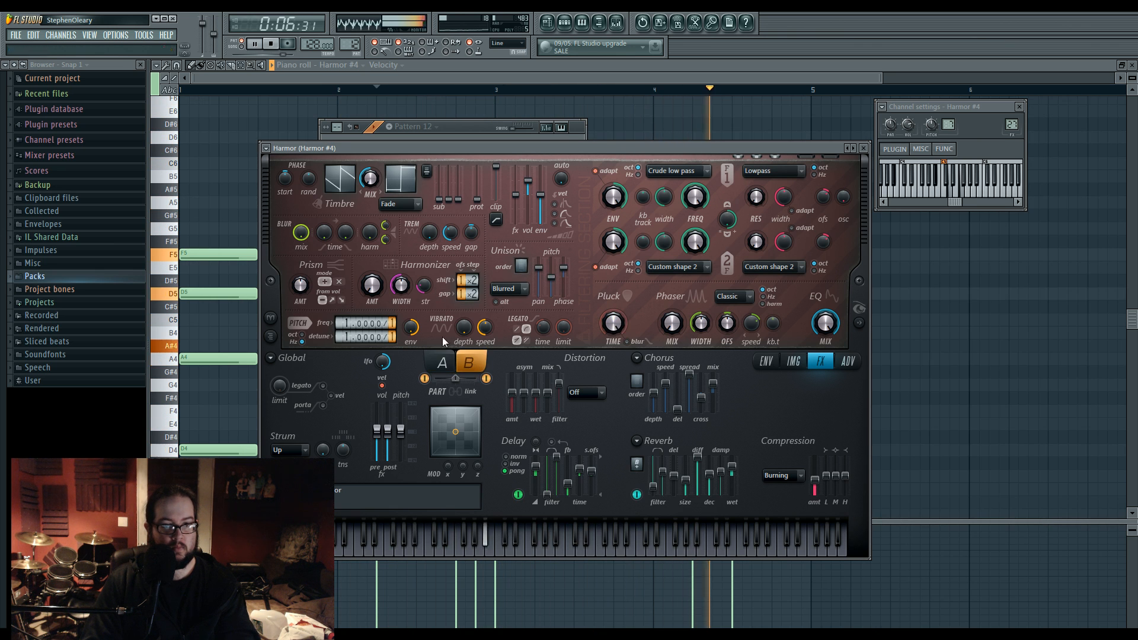
{"action": "left_click_drag", "start_coordinate": [543, 278], "coordinate": [543, 291]}
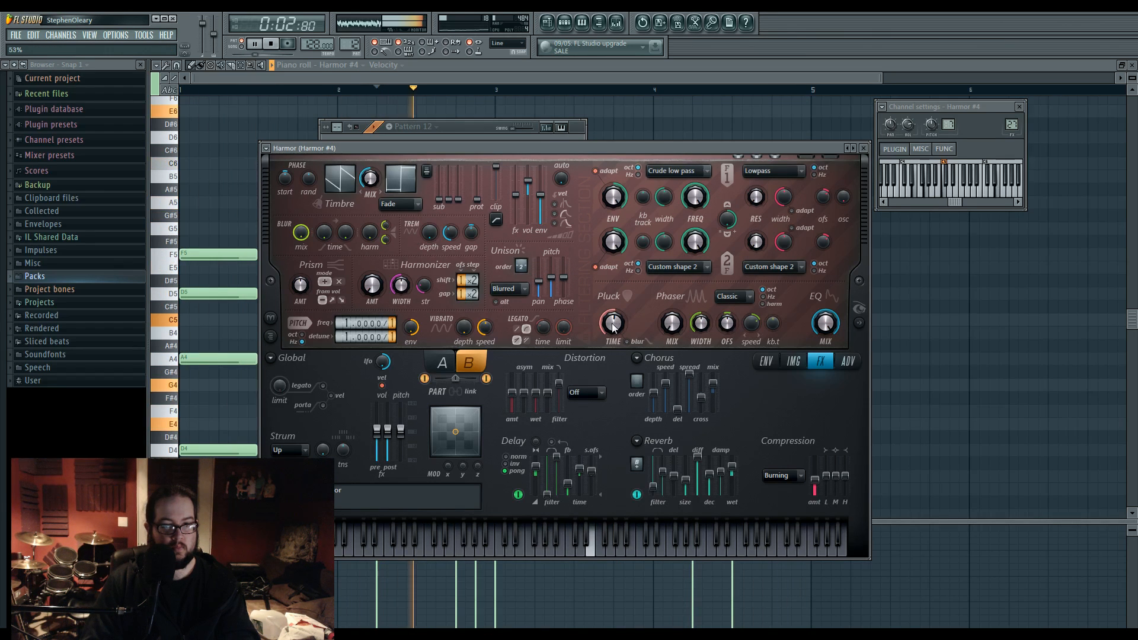
{"action": "left_click_drag", "start_coordinate": [553, 281], "coordinate": [553, 271]}
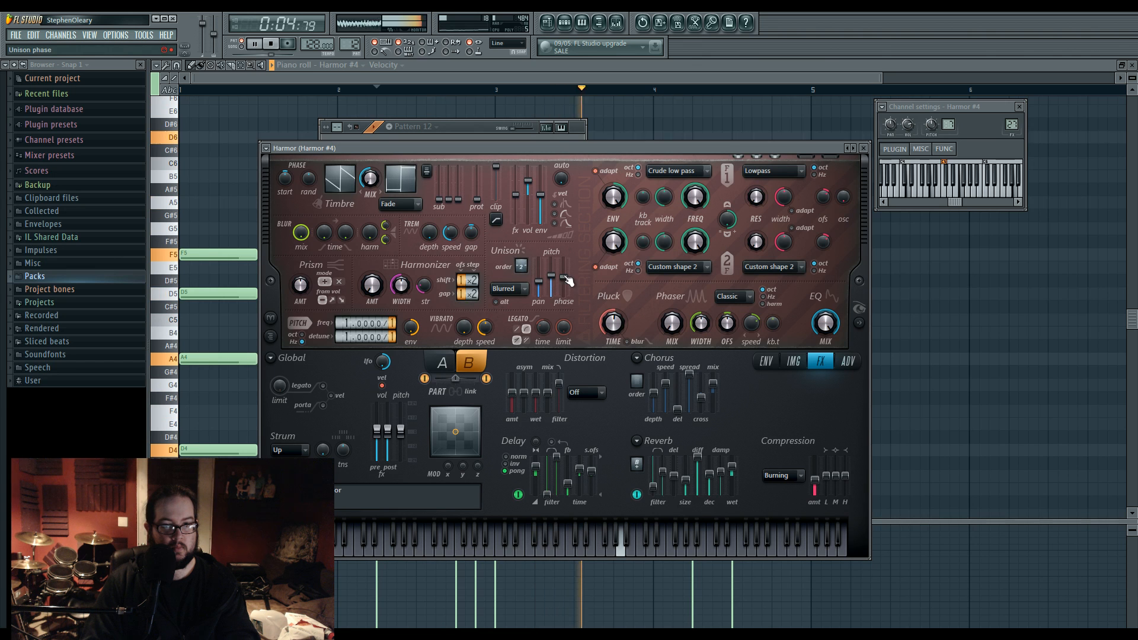
Step: Set part B's unison type to Uniform and its distortion type to Hill
{"action": "left_click", "coordinate": [510, 289]}
{"action": "left_click", "coordinate": [514, 332]}
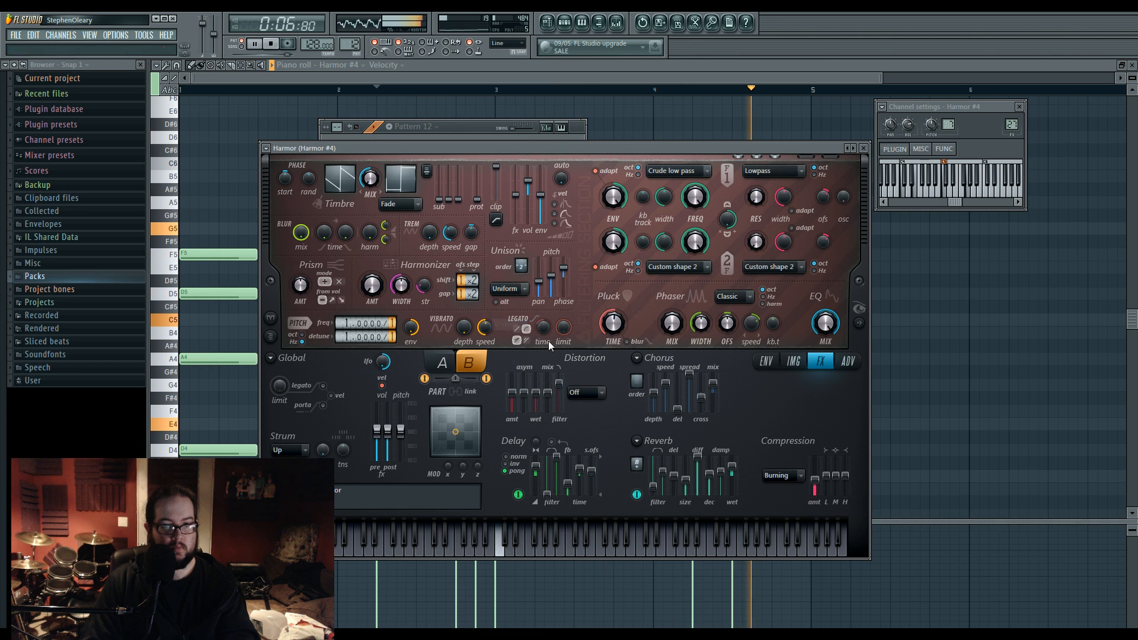
{"action": "left_click", "coordinate": [594, 402]}
{"action": "left_click", "coordinate": [594, 454]}
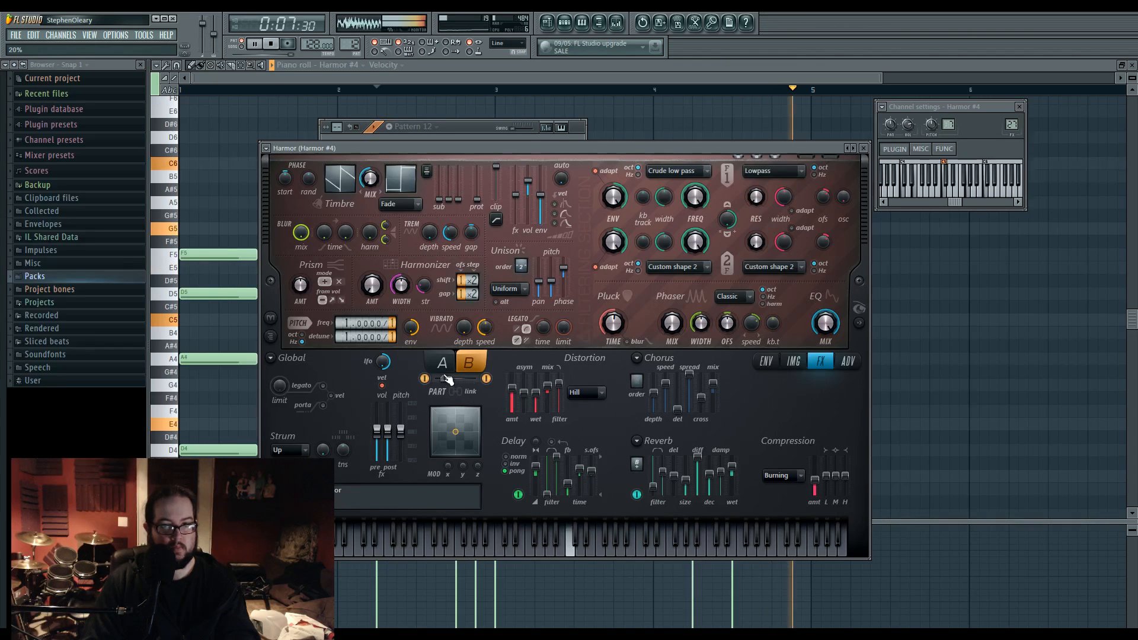
Step: Map the filter 1 frequency to Modulation X in both part B and part A
{"action": "right_click", "coordinate": [696, 201]}
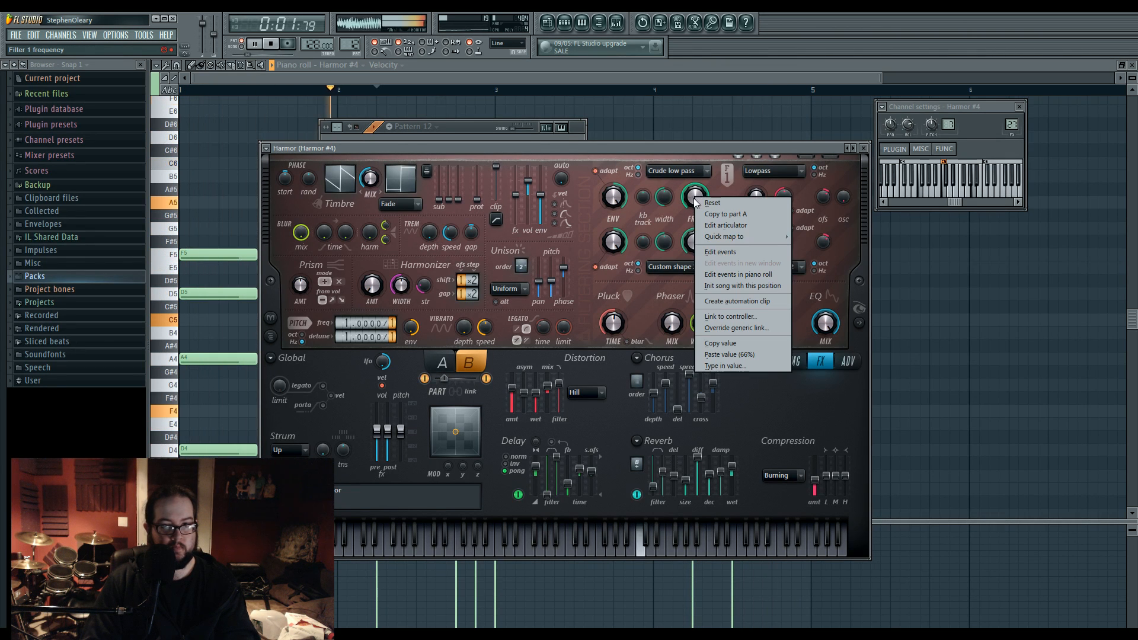
{"action": "mouse_move", "coordinate": [759, 234]}
{"action": "left_click", "coordinate": [821, 249]}
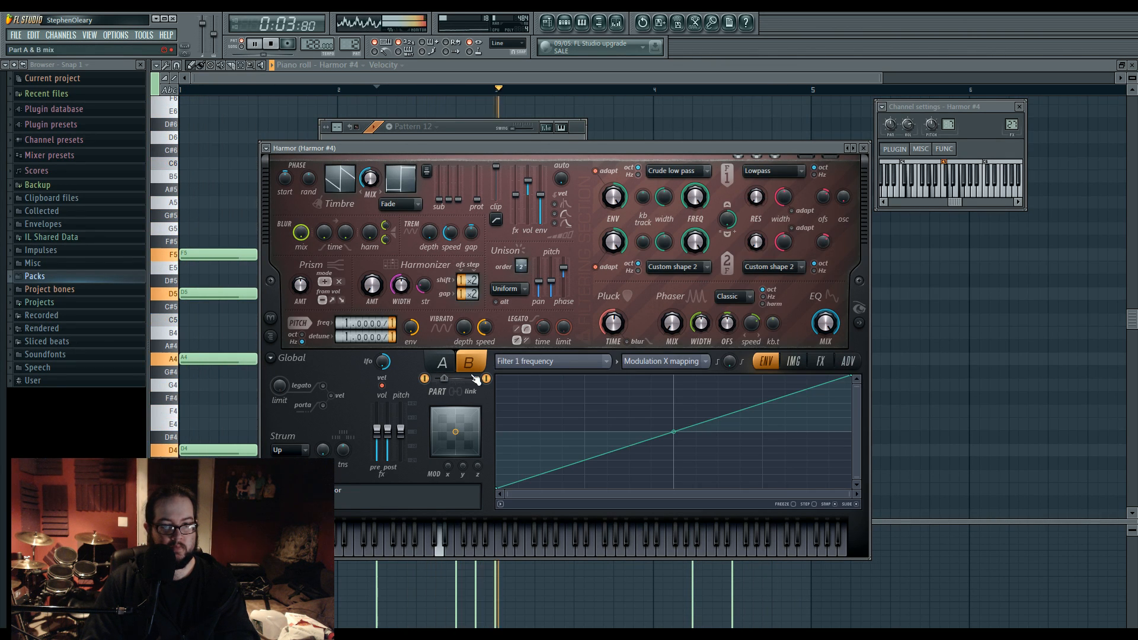
{"action": "left_click", "coordinate": [441, 362]}
{"action": "right_click", "coordinate": [707, 202]}
{"action": "mouse_move", "coordinate": [765, 242]}
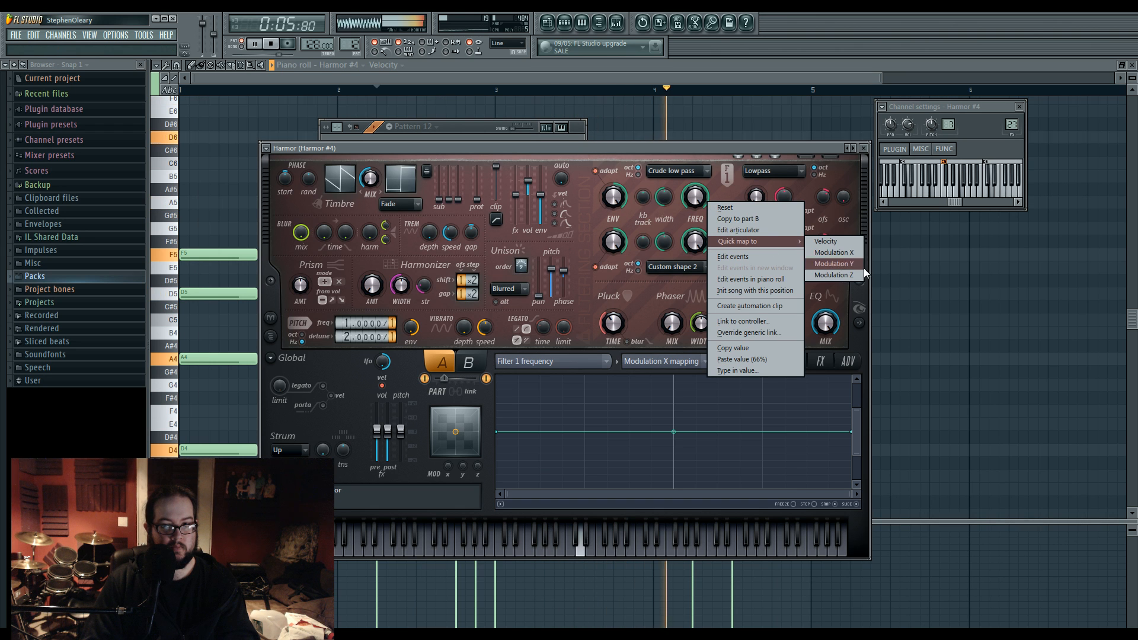
{"action": "left_click", "coordinate": [852, 256]}
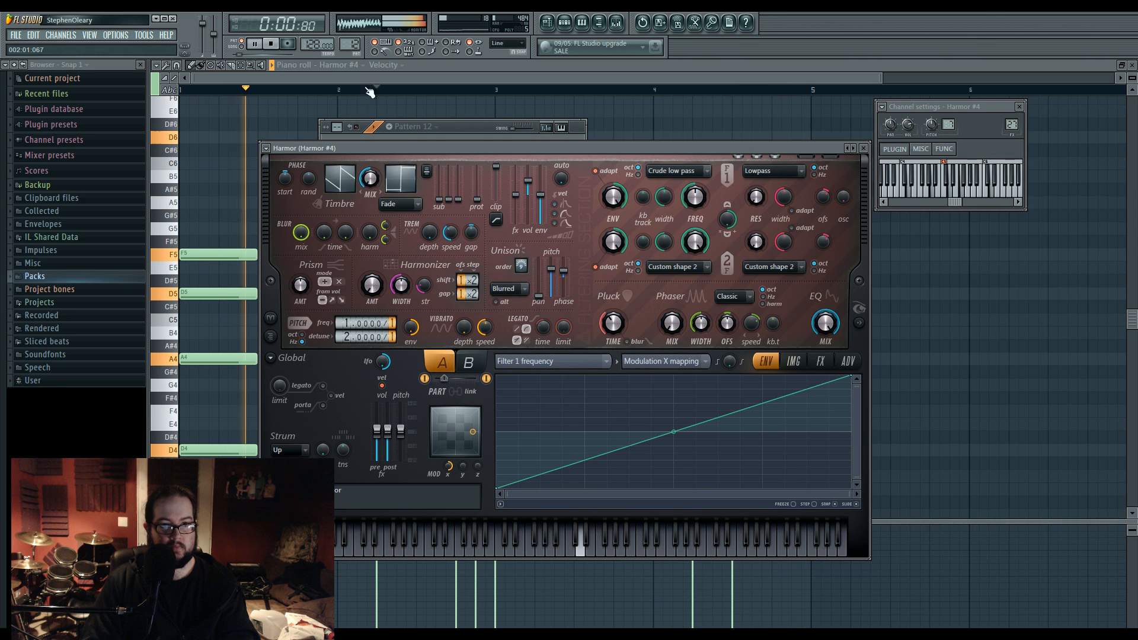
Step: Expand Harmor #4's spectral display and compare parts A and B while auditioning the pattern
{"action": "left_click", "coordinate": [272, 44]}
{"action": "left_click", "coordinate": [859, 322]}
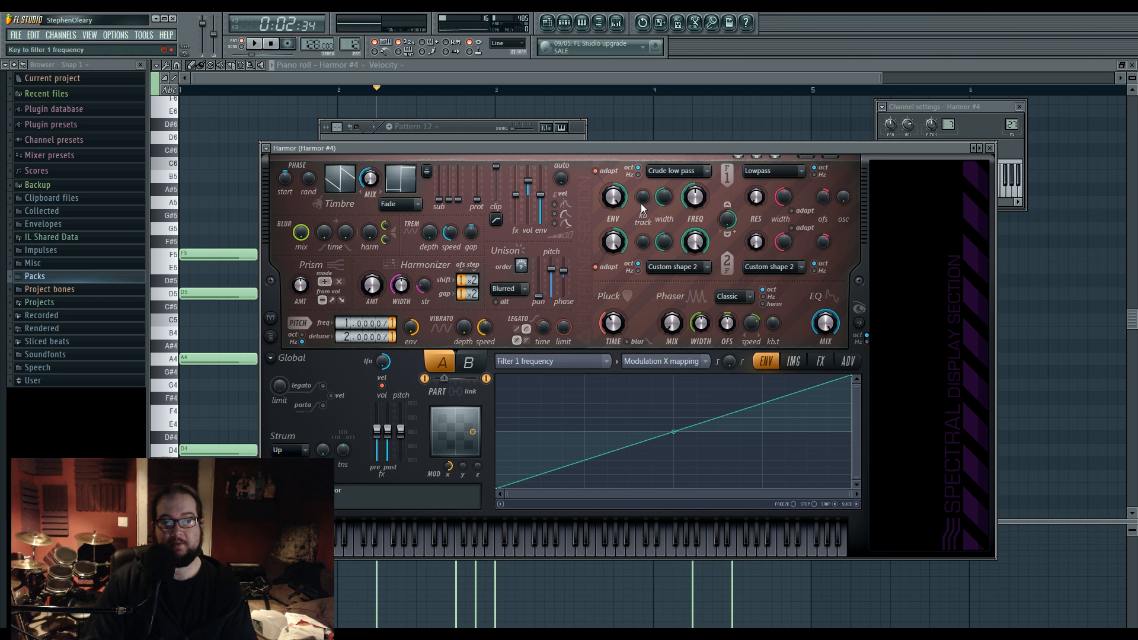
{"action": "left_click", "coordinate": [470, 363]}
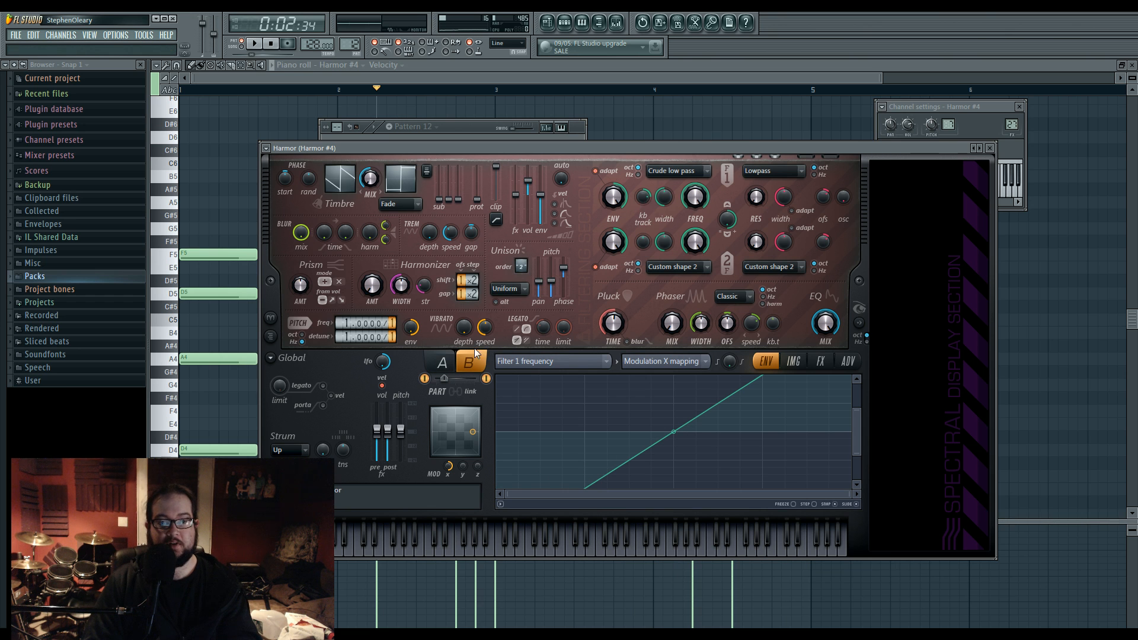
{"action": "left_click", "coordinate": [442, 363]}
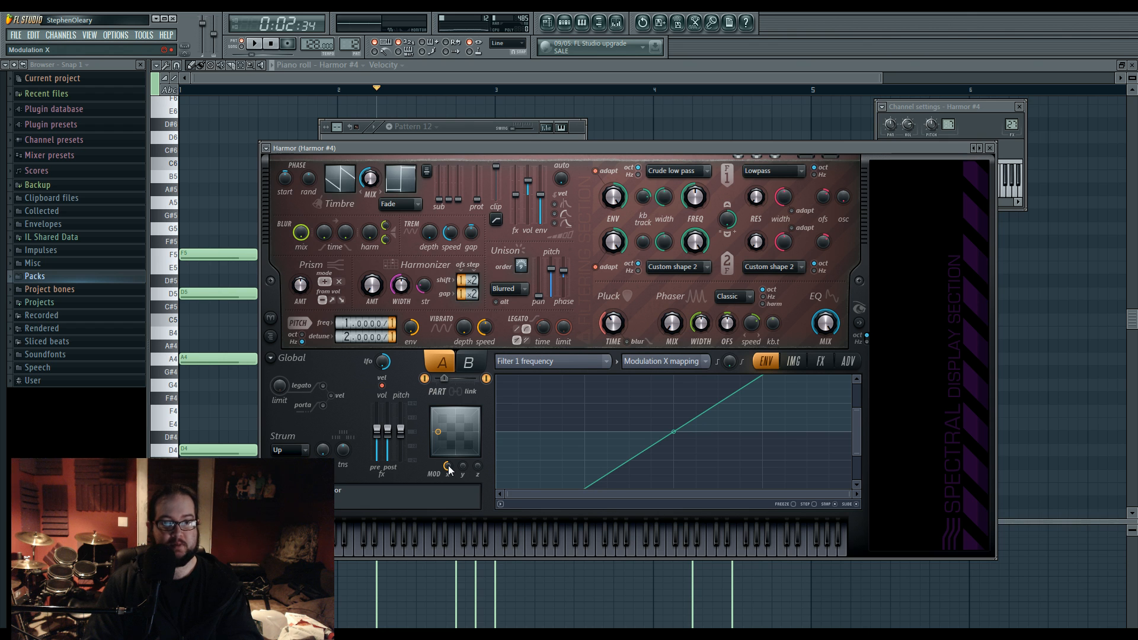
{"action": "key", "text": "space"}
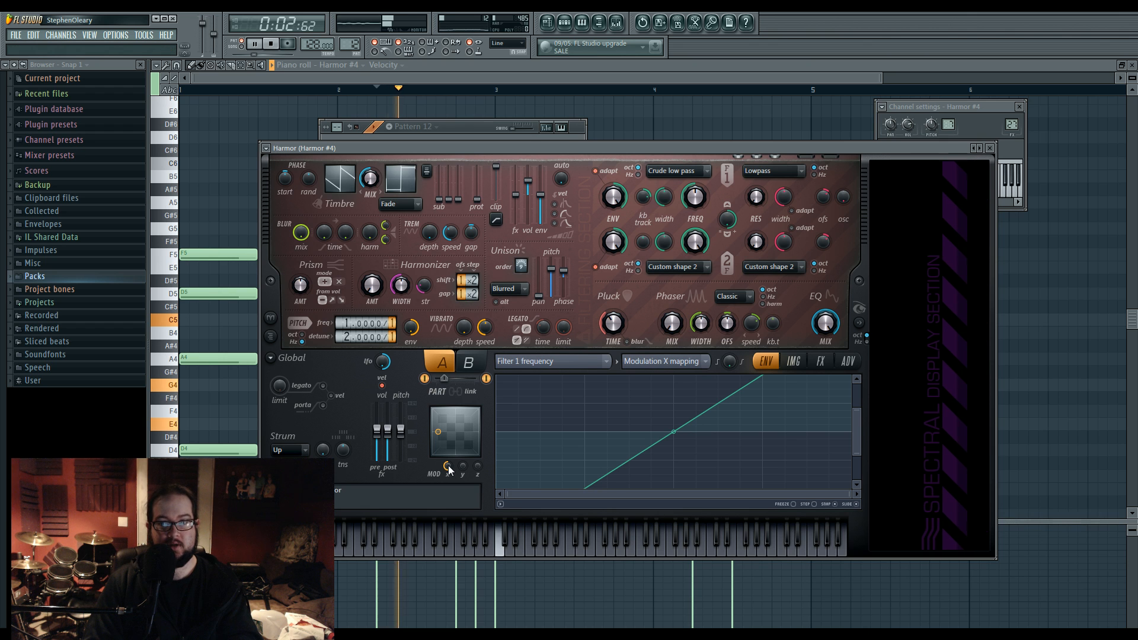
{"action": "left_click", "coordinate": [469, 364]}
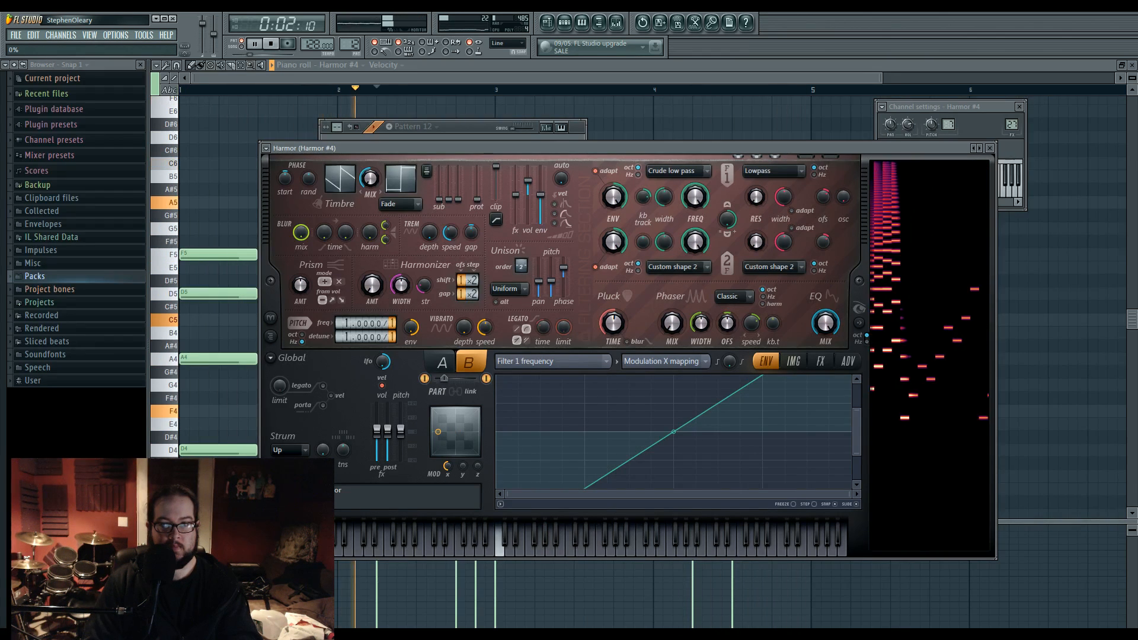
{"action": "key", "text": "space"}
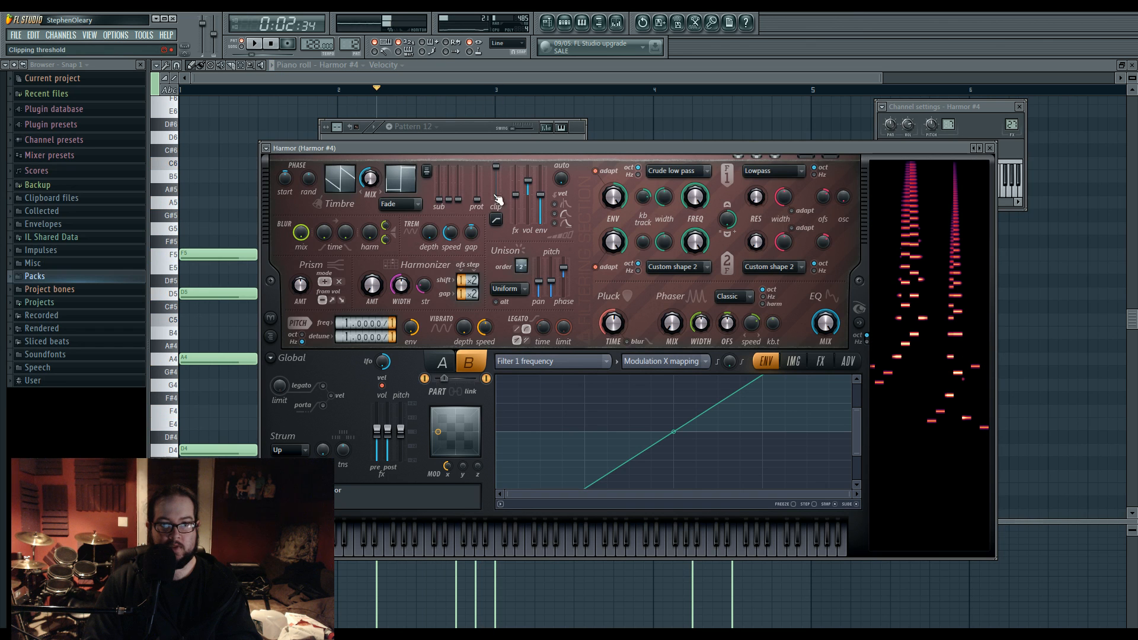
Step: Raise part B's prot slider and increase modulation X while the arpeggio plays
{"action": "key", "text": "space"}
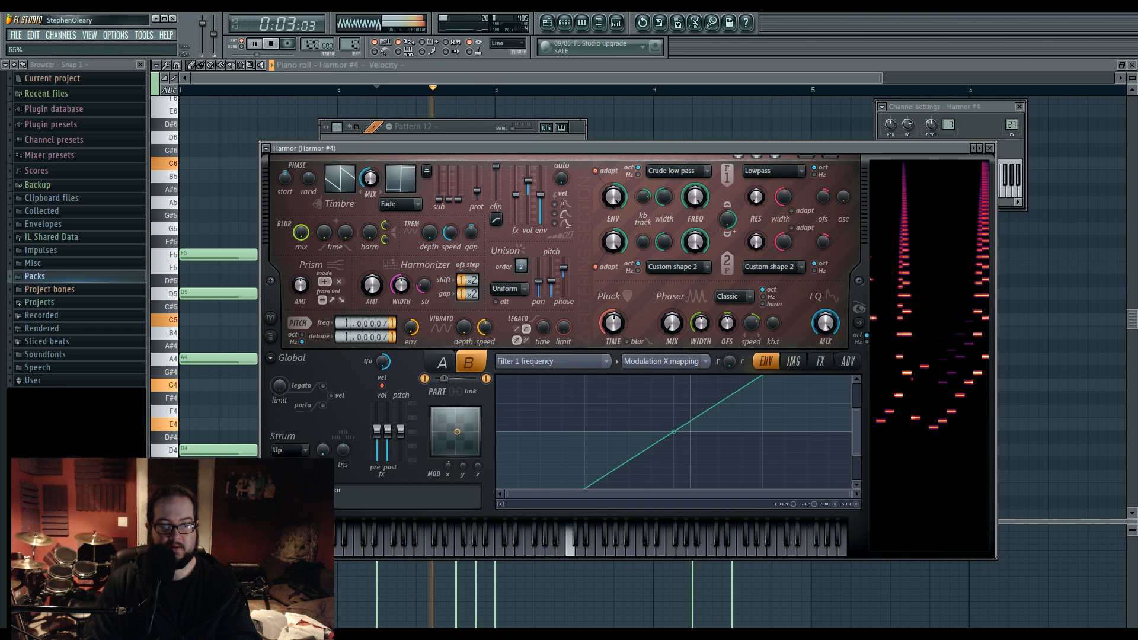
{"action": "left_click_drag", "start_coordinate": [477, 191], "coordinate": [477, 170]}
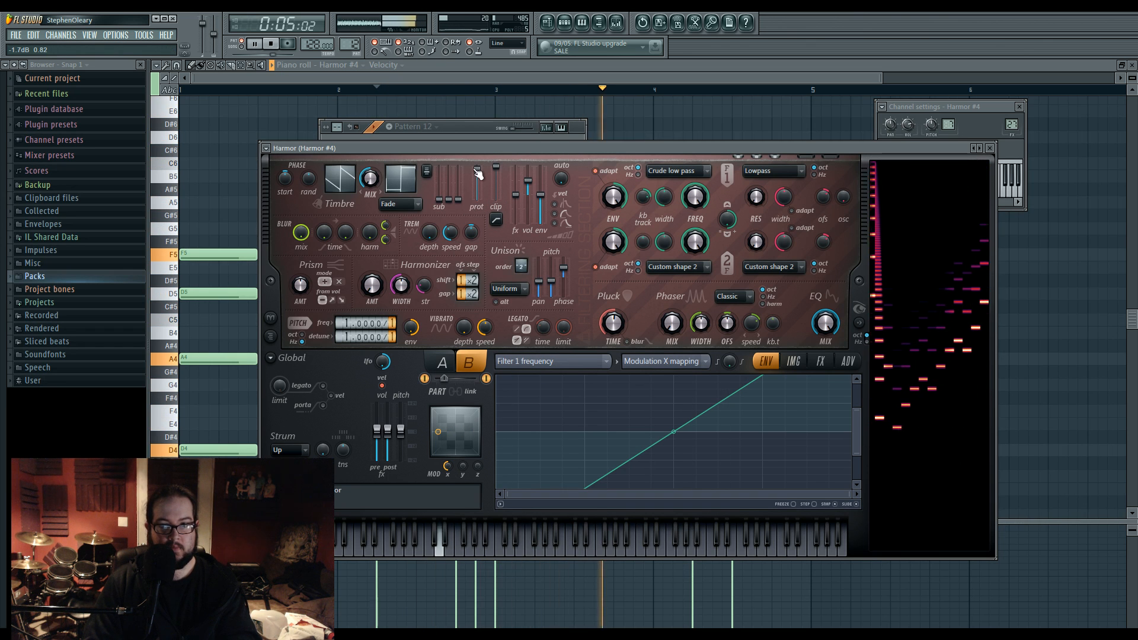
{"action": "left_click_drag", "start_coordinate": [438, 432], "coordinate": [469, 431]}
{"action": "key", "text": "space"}
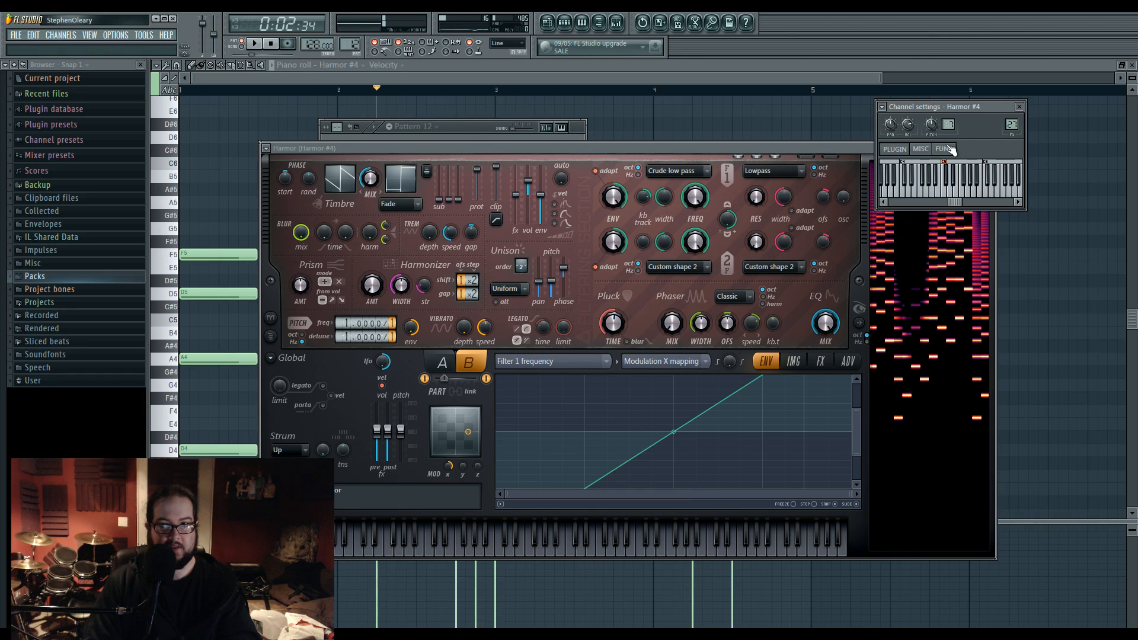
Step: Place Pattern 12 repeatedly on Track 9 of the playlist from bar 49 to bar 65 and select that time range
{"action": "left_click", "coordinate": [947, 149]}
{"action": "left_click", "coordinate": [547, 23]}
{"action": "scroll", "coordinate": [559, 255], "scroll_direction": "right", "scroll_amount": 3}
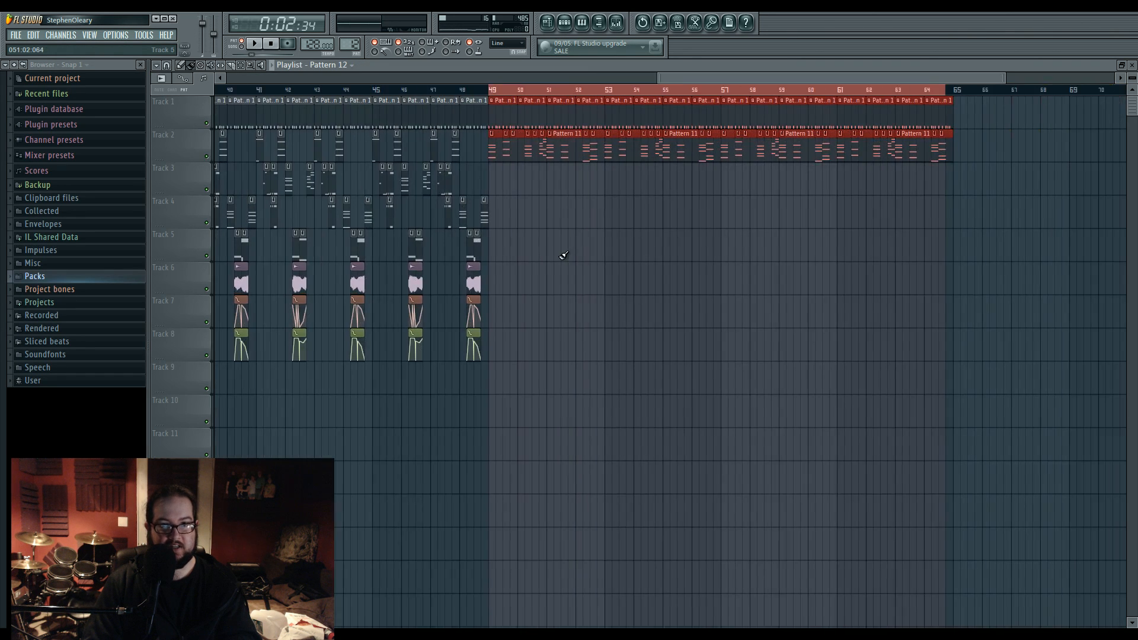
{"action": "scroll", "coordinate": [889, 332], "scroll_direction": "left", "scroll_amount": 6}
{"action": "scroll", "coordinate": [643, 439], "scroll_direction": "right", "scroll_amount": 5}
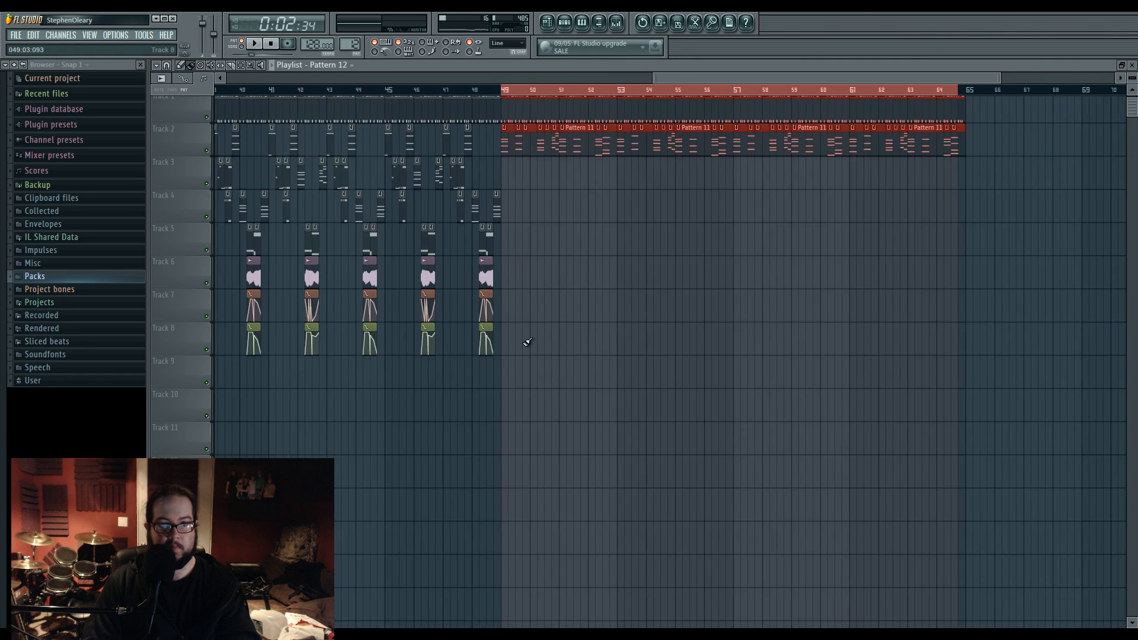
{"action": "left_click_drag", "start_coordinate": [501, 373], "coordinate": [794, 377]}
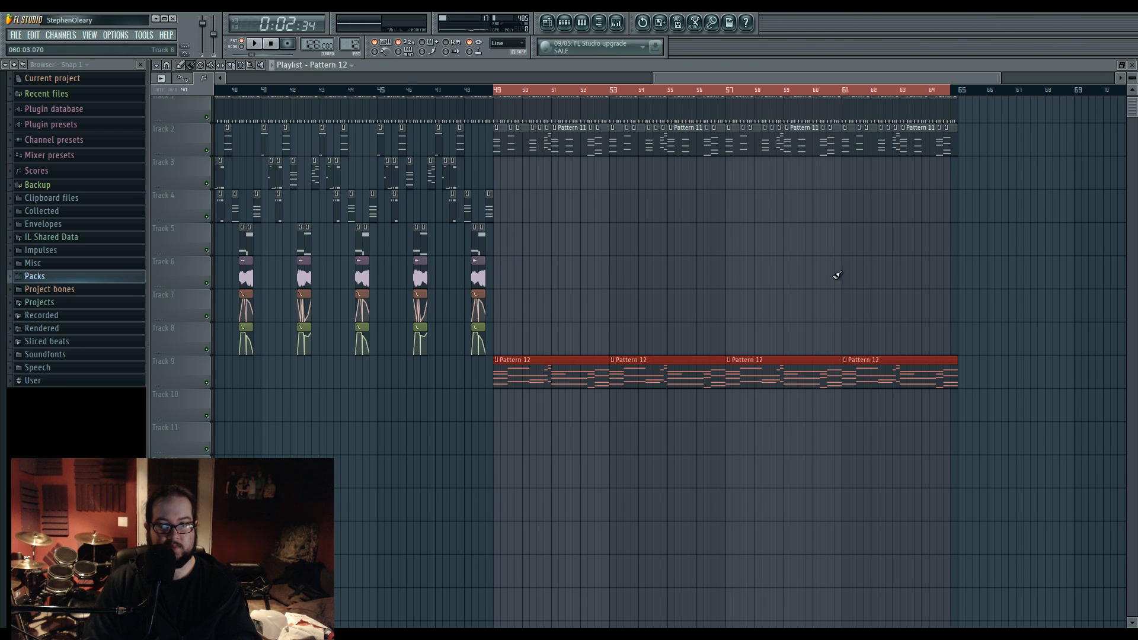
{"action": "left_click_drag", "start_coordinate": [498, 94], "coordinate": [964, 124]}
Step: Open Harmor #4's function settings and create automation clips for the arpeggiator's time and gate over the selected range
{"action": "left_click", "coordinate": [565, 27]}
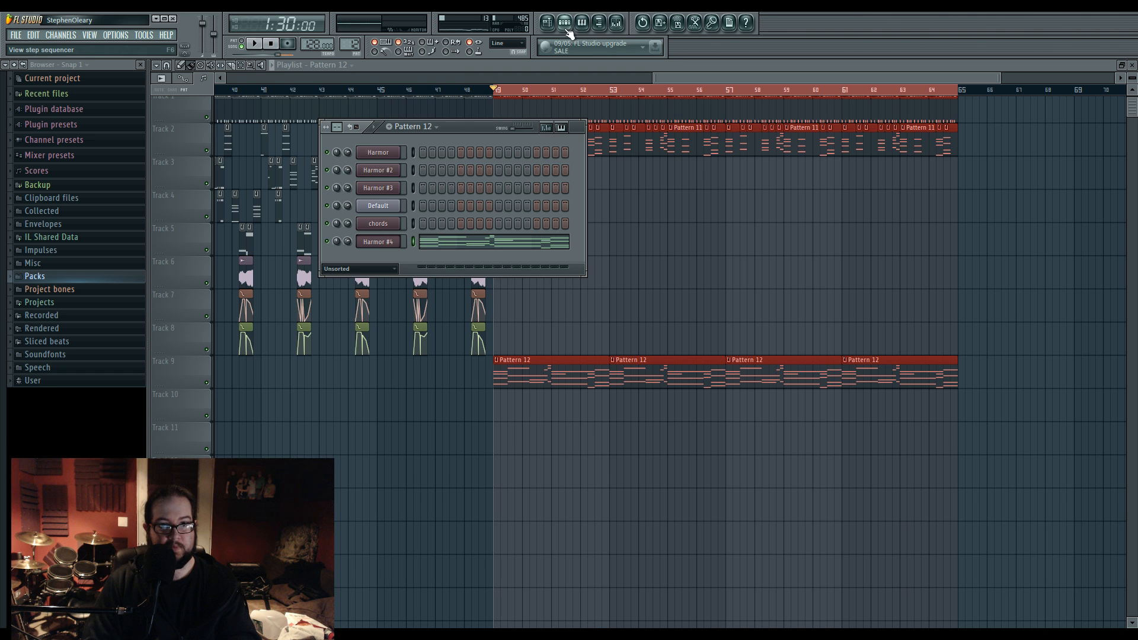
{"action": "left_click", "coordinate": [389, 249]}
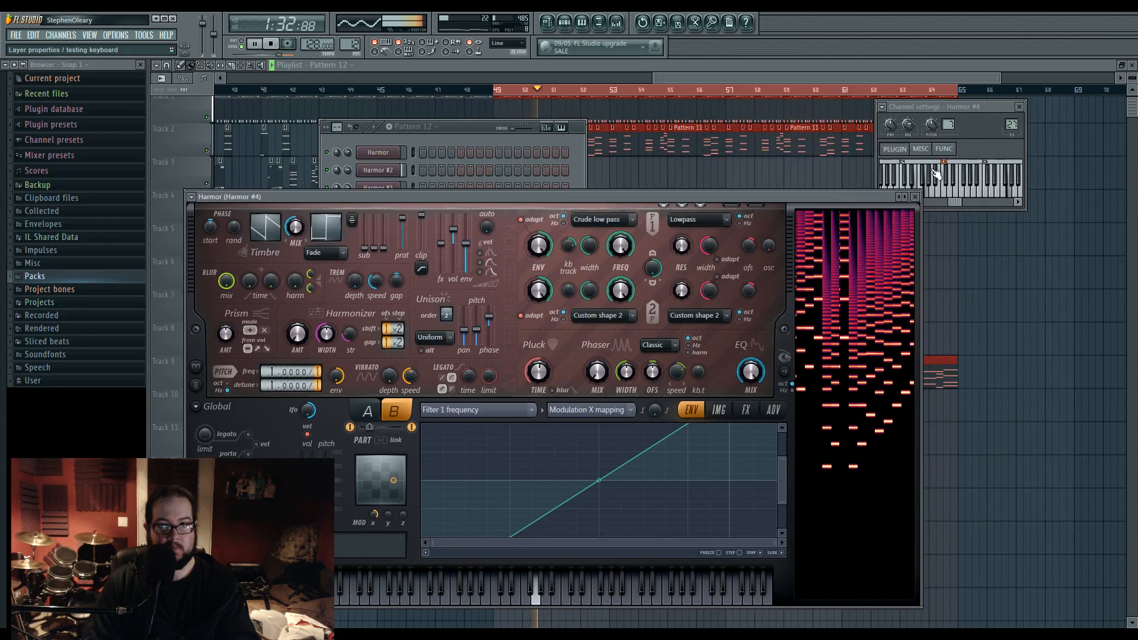
{"action": "left_click", "coordinate": [945, 149]}
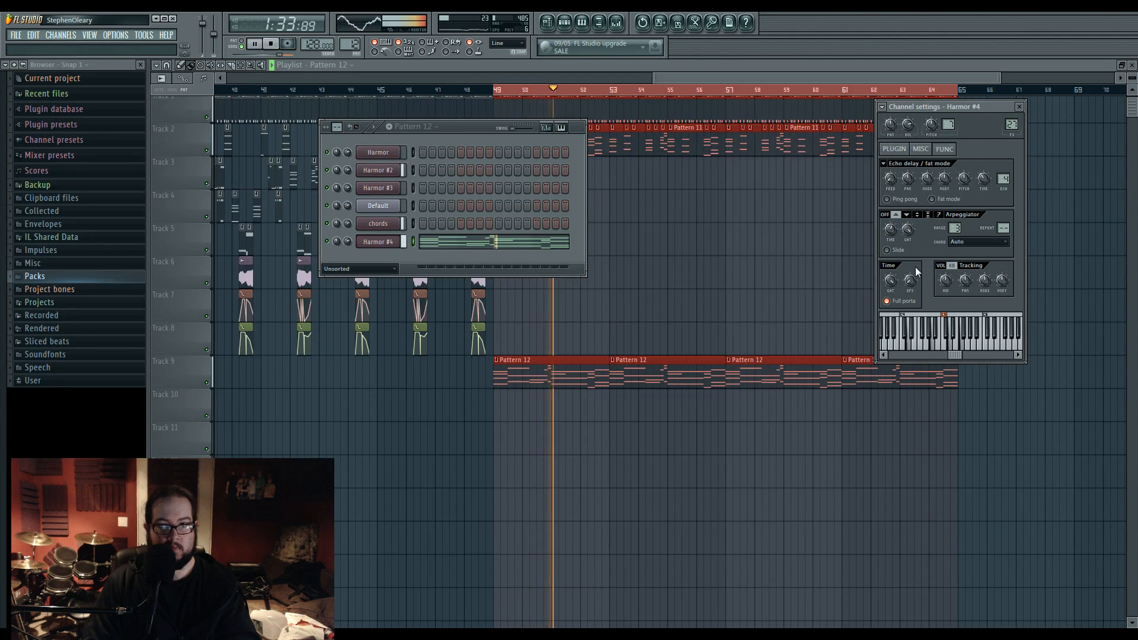
{"action": "right_click", "coordinate": [896, 283]}
{"action": "left_click", "coordinate": [953, 359]}
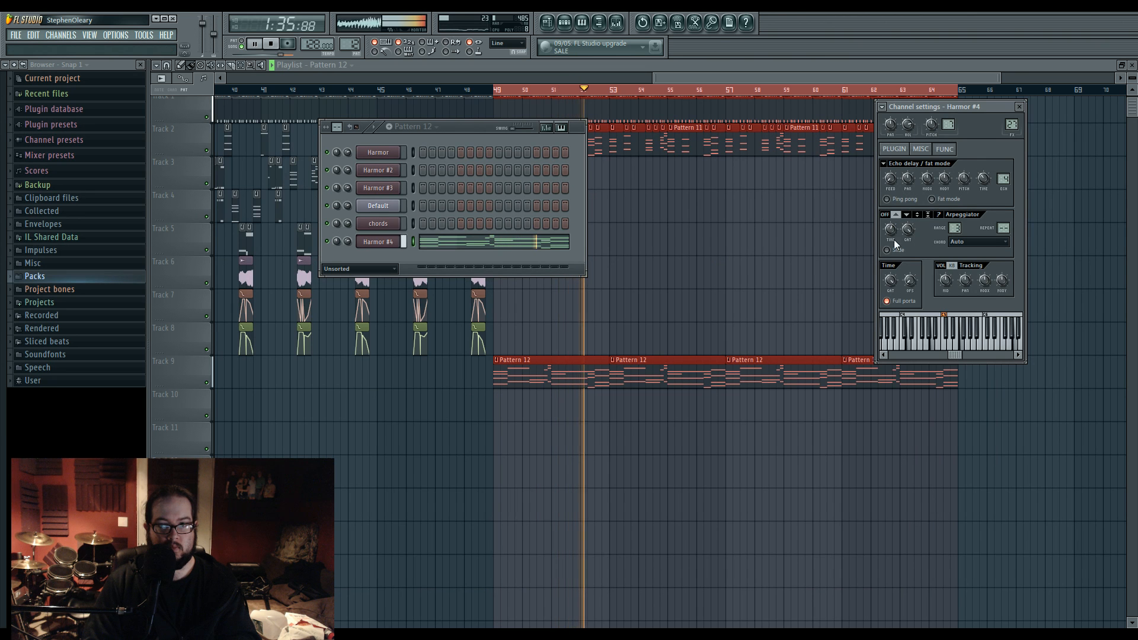
{"action": "right_click", "coordinate": [893, 235]}
{"action": "left_click", "coordinate": [941, 312]}
{"action": "right_click", "coordinate": [907, 229]}
{"action": "left_click", "coordinate": [955, 303]}
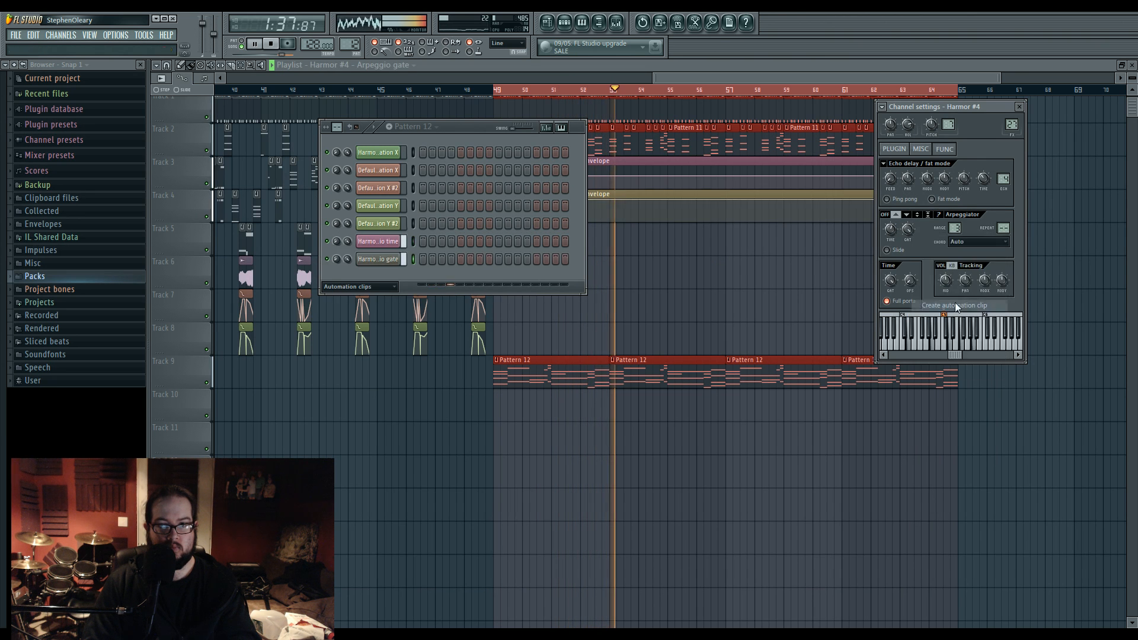
Step: Add a lowered point near bar 54 in the arpeggio gate envelope, mute Track 2, and audition the rest of the section
{"action": "left_click_drag", "start_coordinate": [663, 220], "coordinate": [664, 213]}
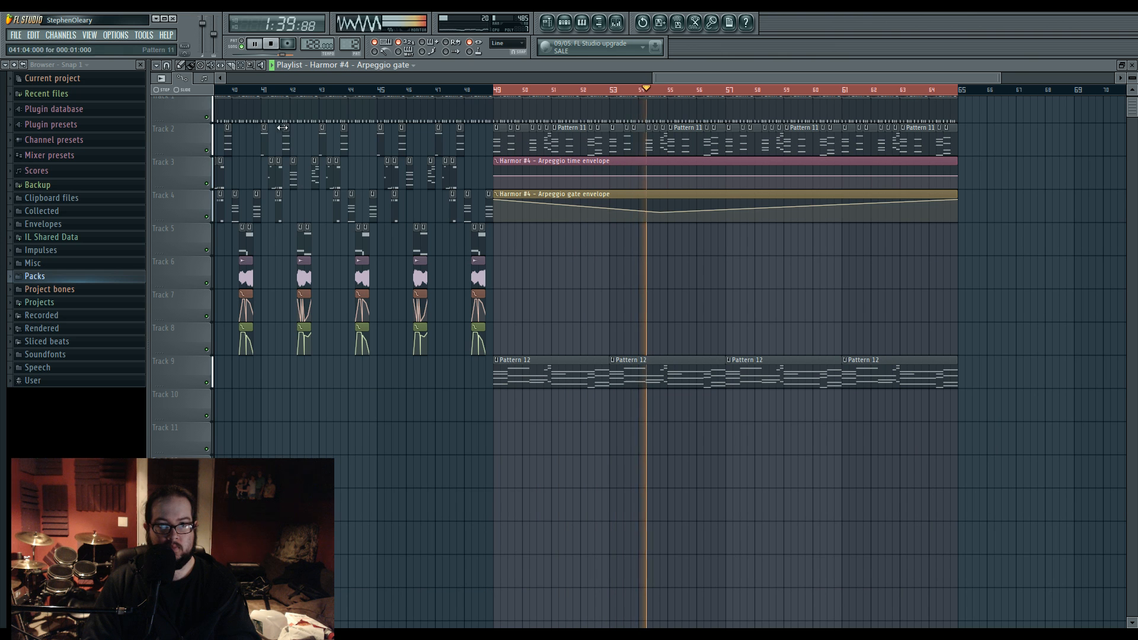
{"action": "left_click", "coordinate": [206, 151]}
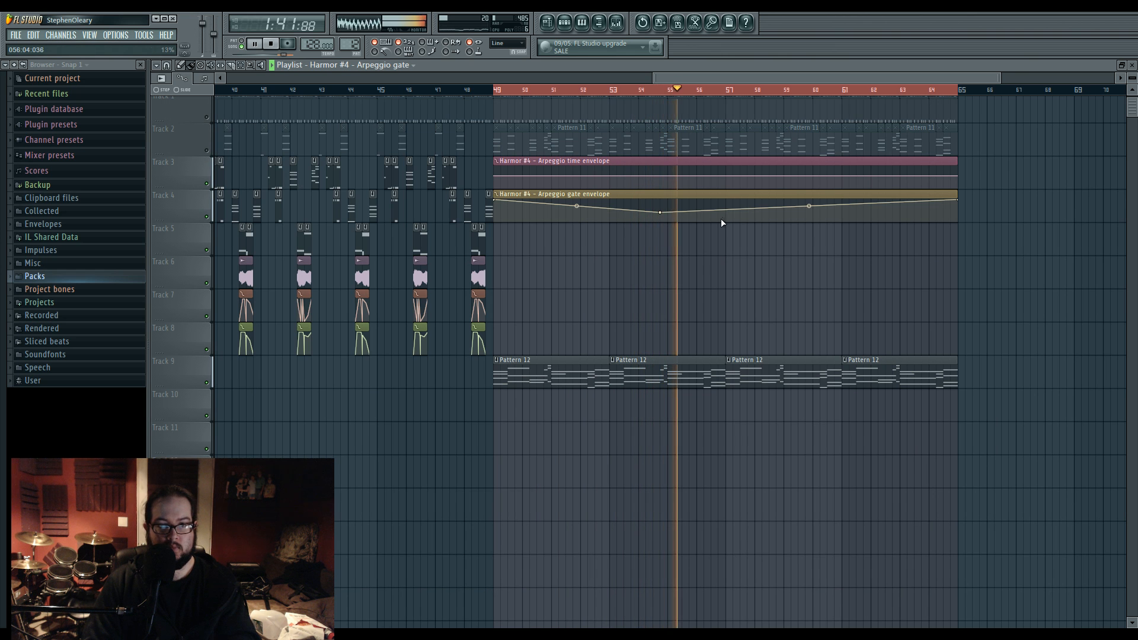
{"action": "left_click", "coordinate": [840, 91]}
{"action": "left_click", "coordinate": [892, 91]}
{"action": "left_click", "coordinate": [936, 90]}
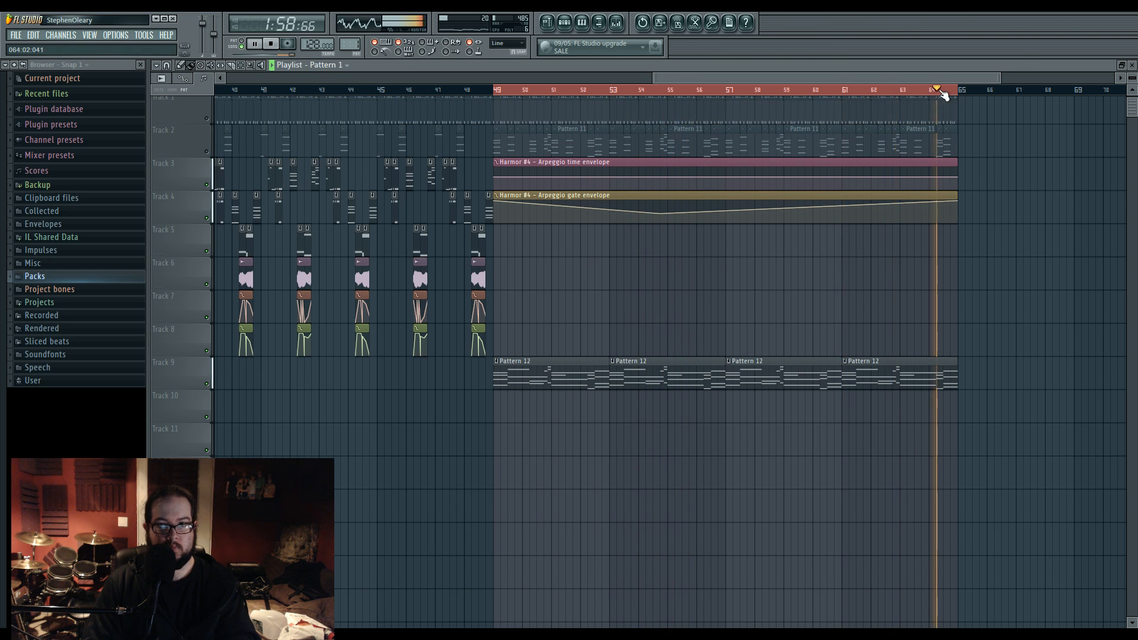
Step: Lower the gate envelope's start at bar 49 and add points near bars 51, 56, 59 and 61 to make it rise and fall
{"action": "right_click", "coordinate": [551, 202]}
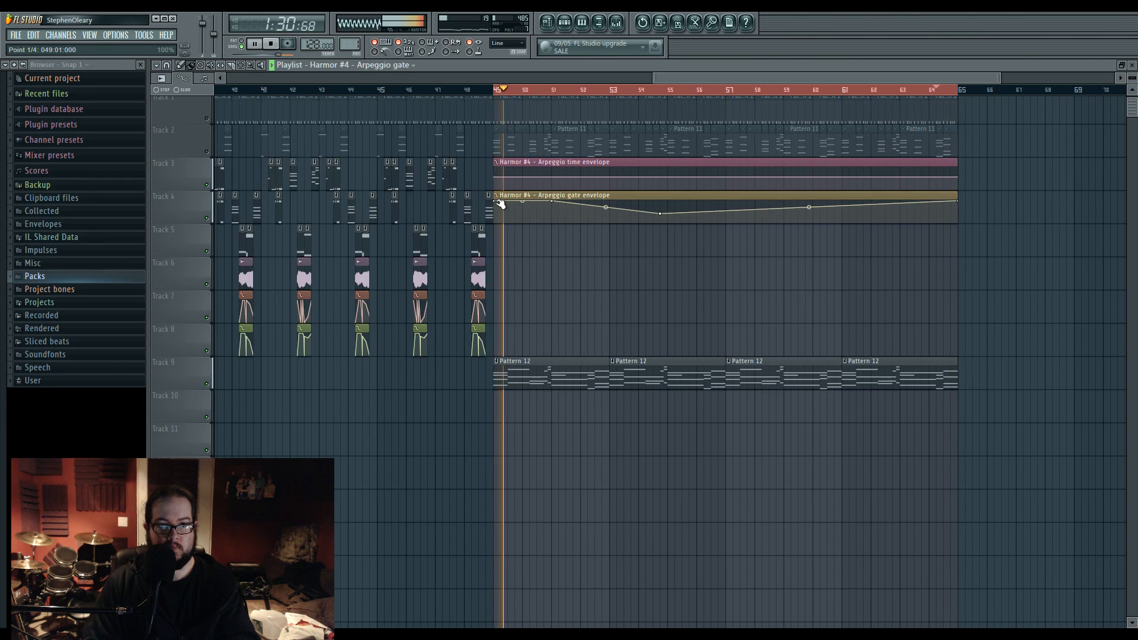
{"action": "left_click_drag", "start_coordinate": [495, 202], "coordinate": [495, 220]}
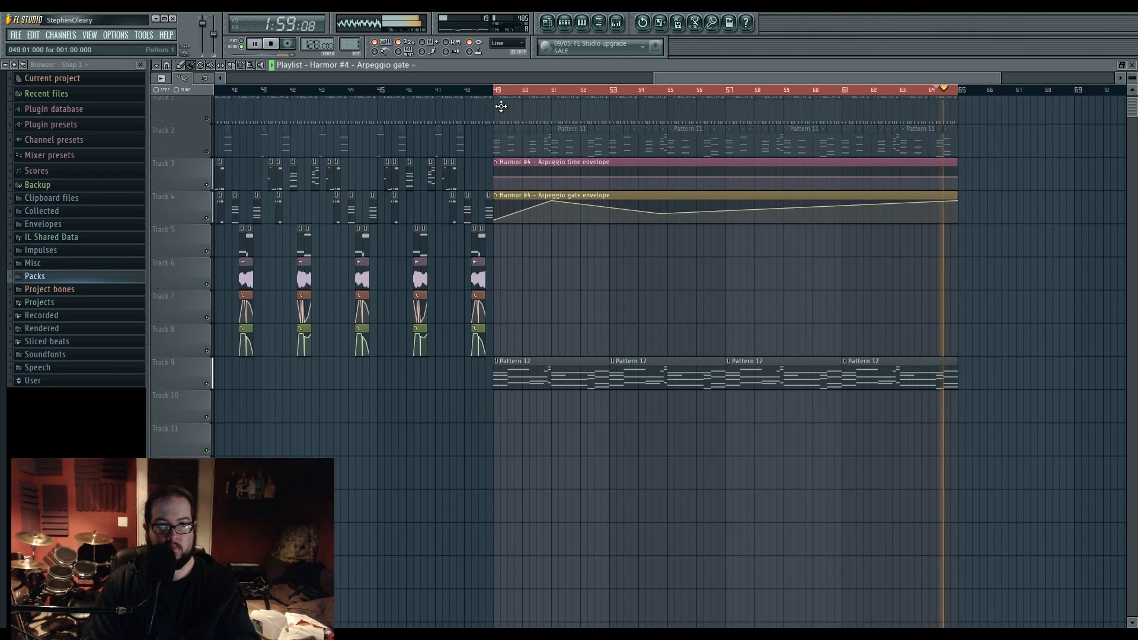
{"action": "left_click", "coordinate": [496, 91]}
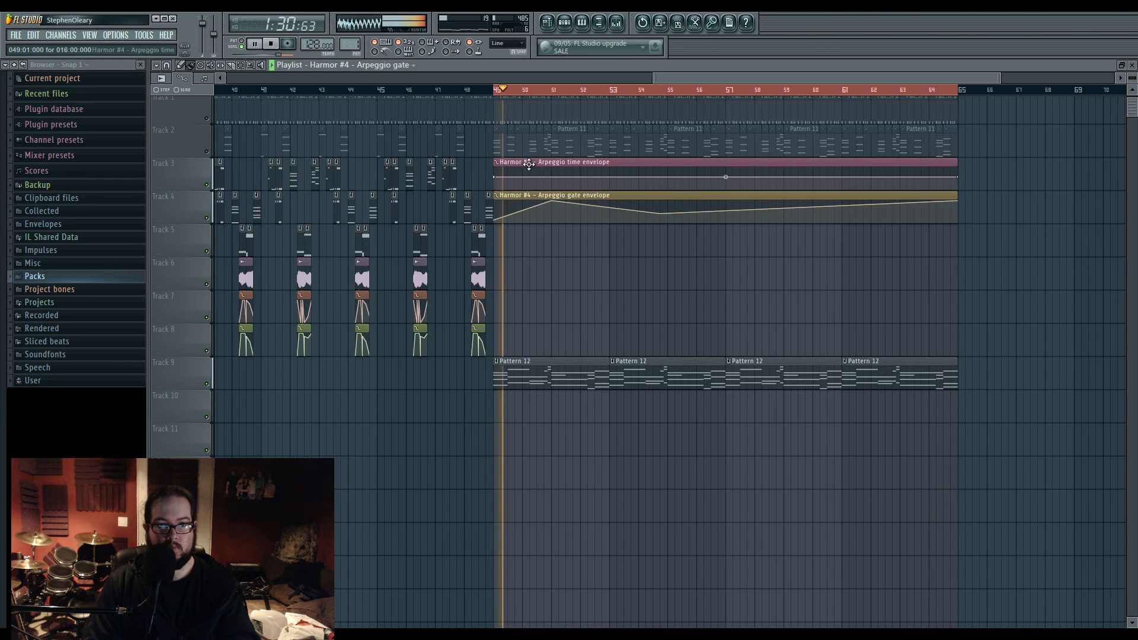
{"action": "right_click", "coordinate": [711, 203]}
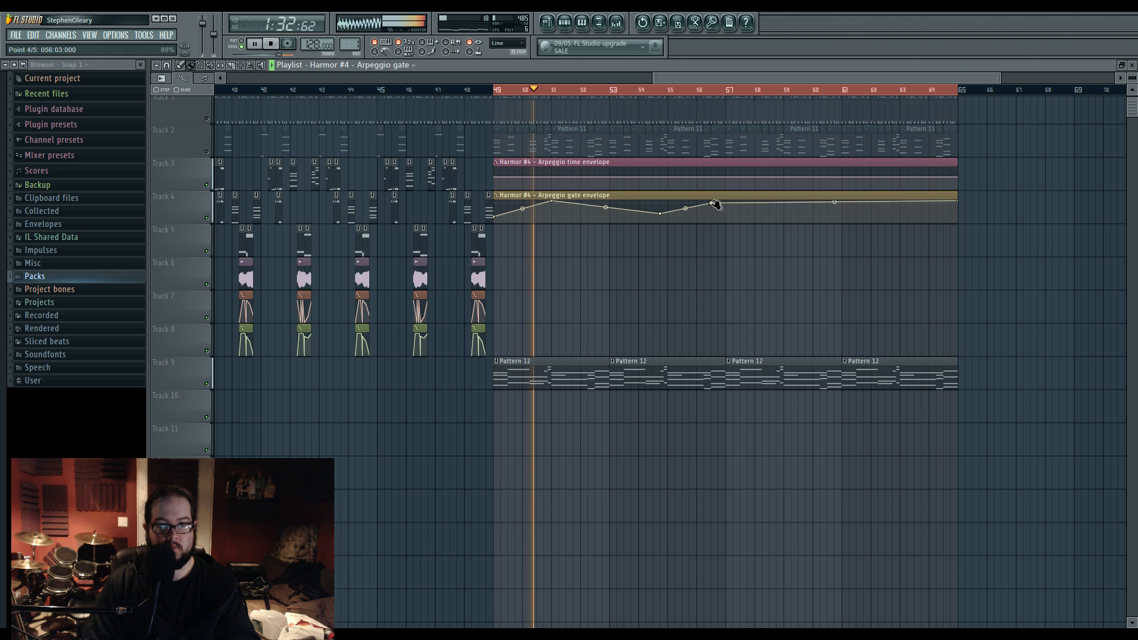
{"action": "right_click", "coordinate": [785, 215]}
{"action": "right_click", "coordinate": [850, 215]}
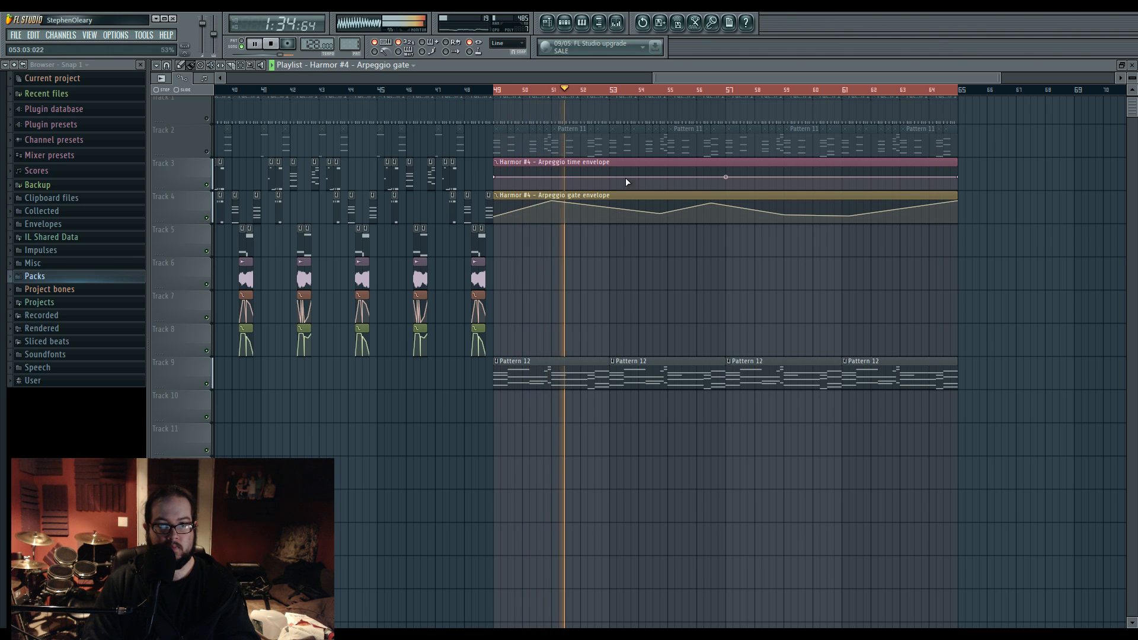
Step: Add a point at bar 56 in the arpeggio time envelope and paste a copied value onto it
{"action": "right_click", "coordinate": [696, 177]}
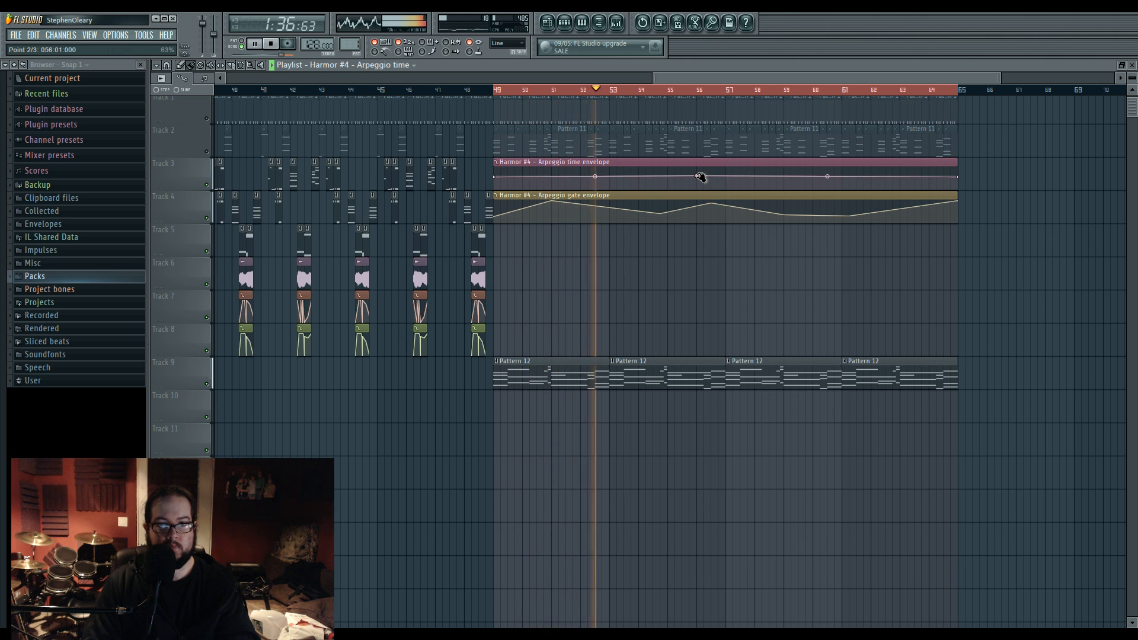
{"action": "right_click", "coordinate": [498, 178]}
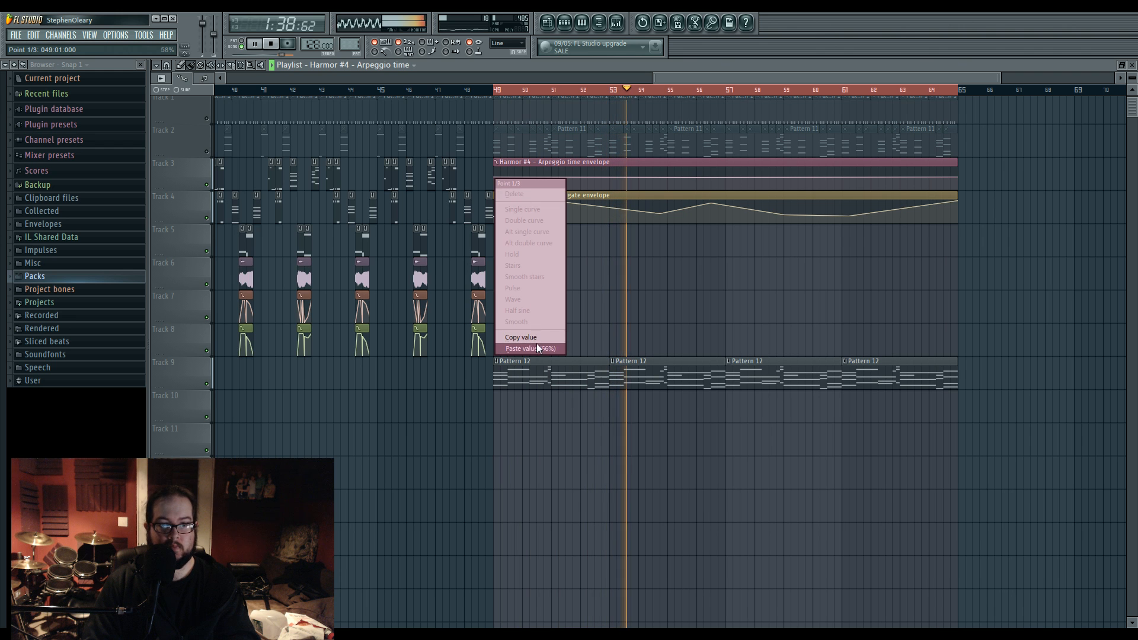
{"action": "left_click", "coordinate": [536, 343]}
{"action": "right_click", "coordinate": [698, 178]}
{"action": "left_click", "coordinate": [734, 341]}
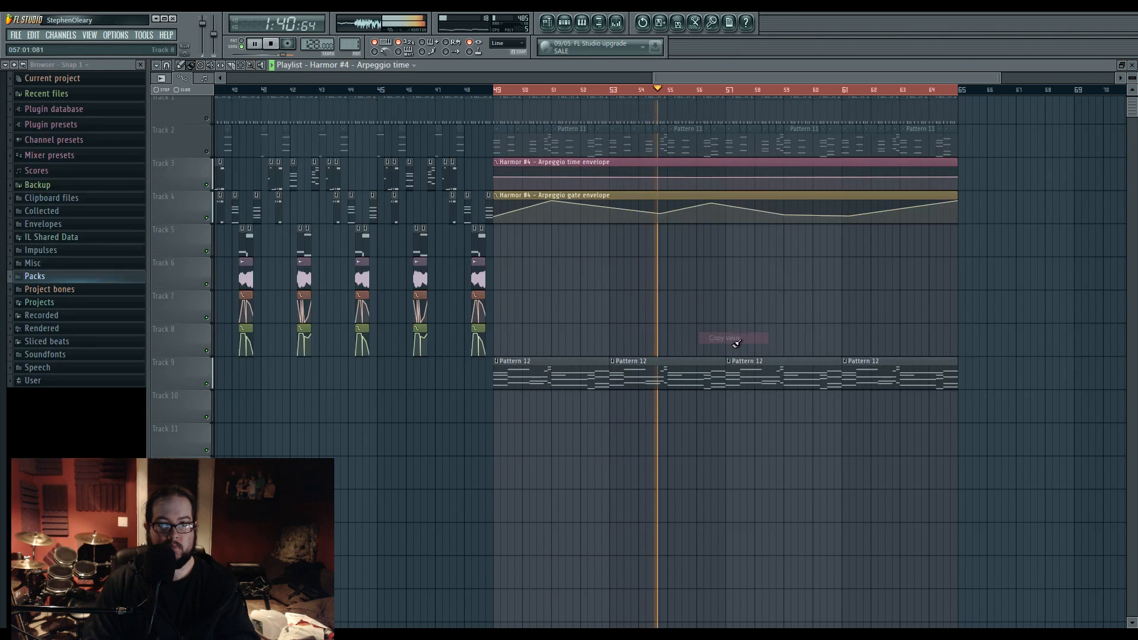
Step: Add a low point at bar 57 in the time envelope and match the bar 56 point to the envelope's starting value
{"action": "right_click", "coordinate": [726, 188]}
{"action": "left_click", "coordinate": [671, 92]}
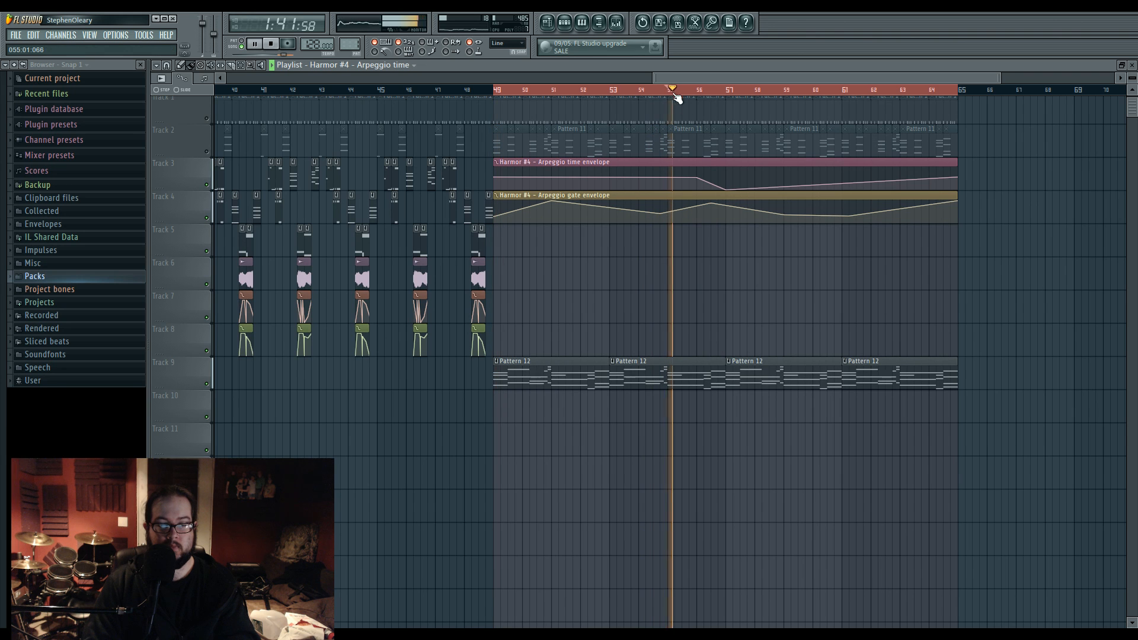
{"action": "right_click", "coordinate": [495, 179]}
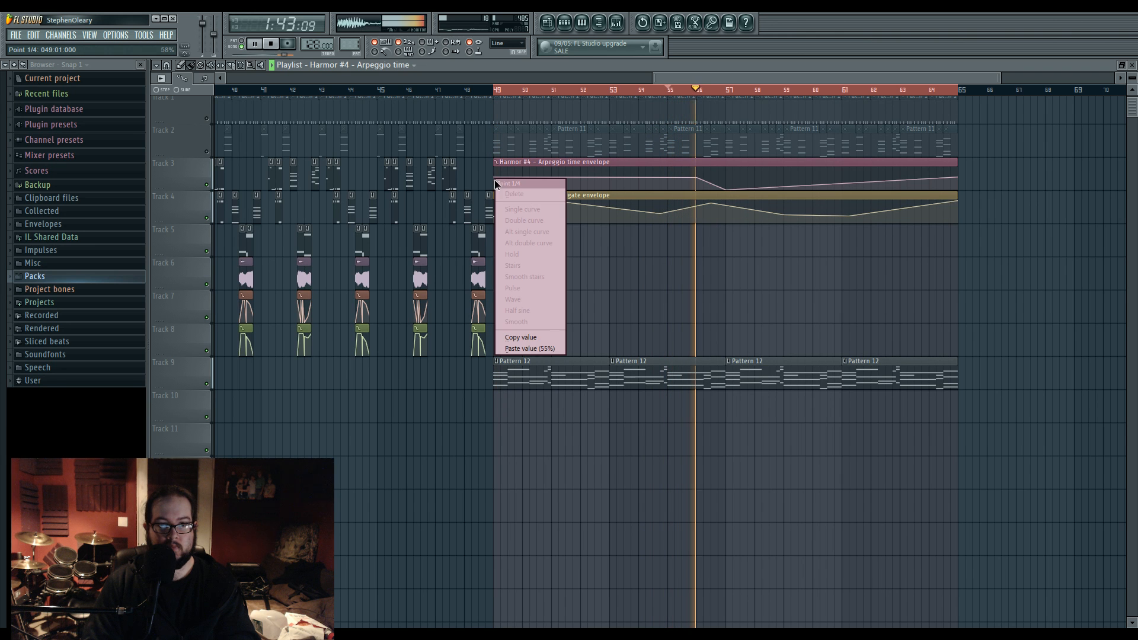
{"action": "left_click", "coordinate": [531, 345]}
{"action": "right_click", "coordinate": [699, 179]}
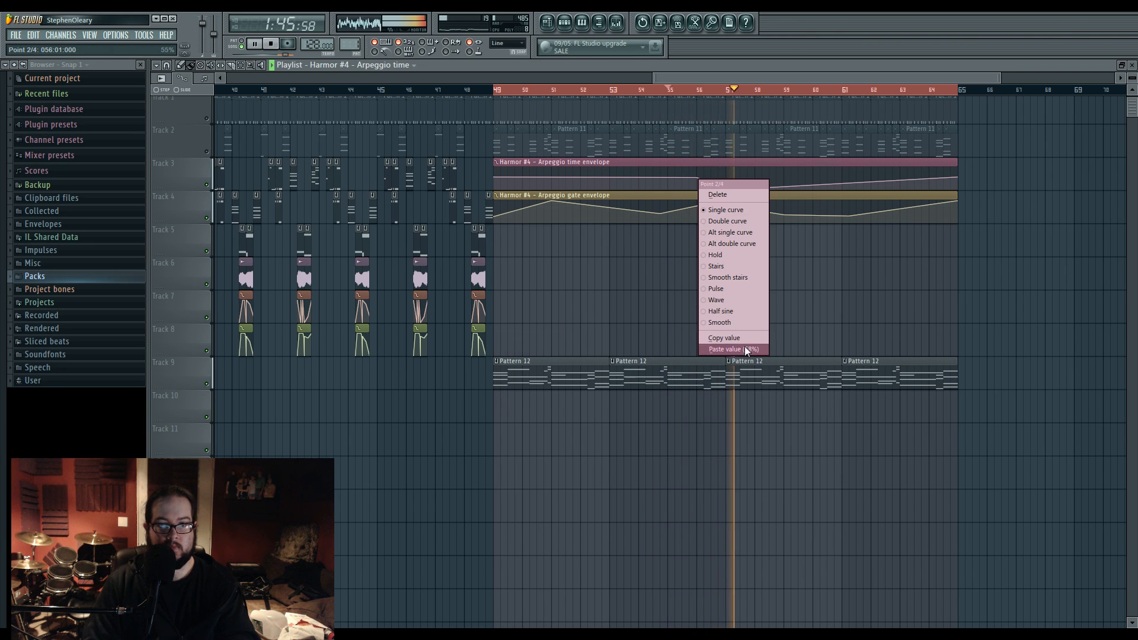
{"action": "left_click", "coordinate": [745, 349]}
Step: Add time envelope points at bar 58, matching the starting level, and at bar 63, with a curved fall to bar 65
{"action": "right_click", "coordinate": [757, 178]}
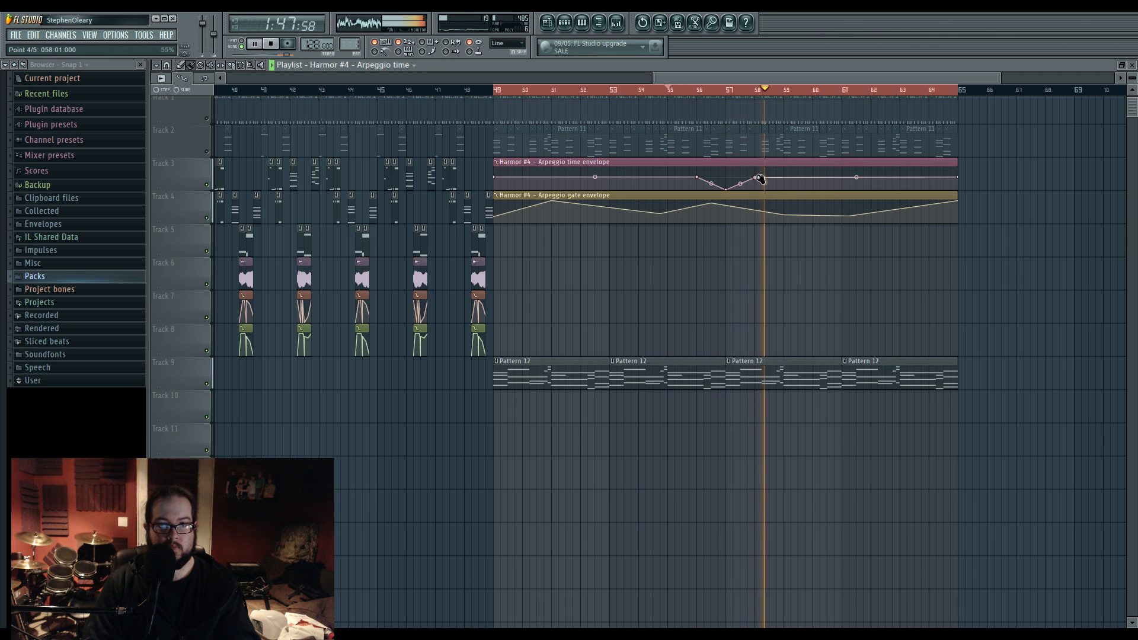
{"action": "right_click", "coordinate": [756, 178]}
{"action": "left_click", "coordinate": [797, 348]}
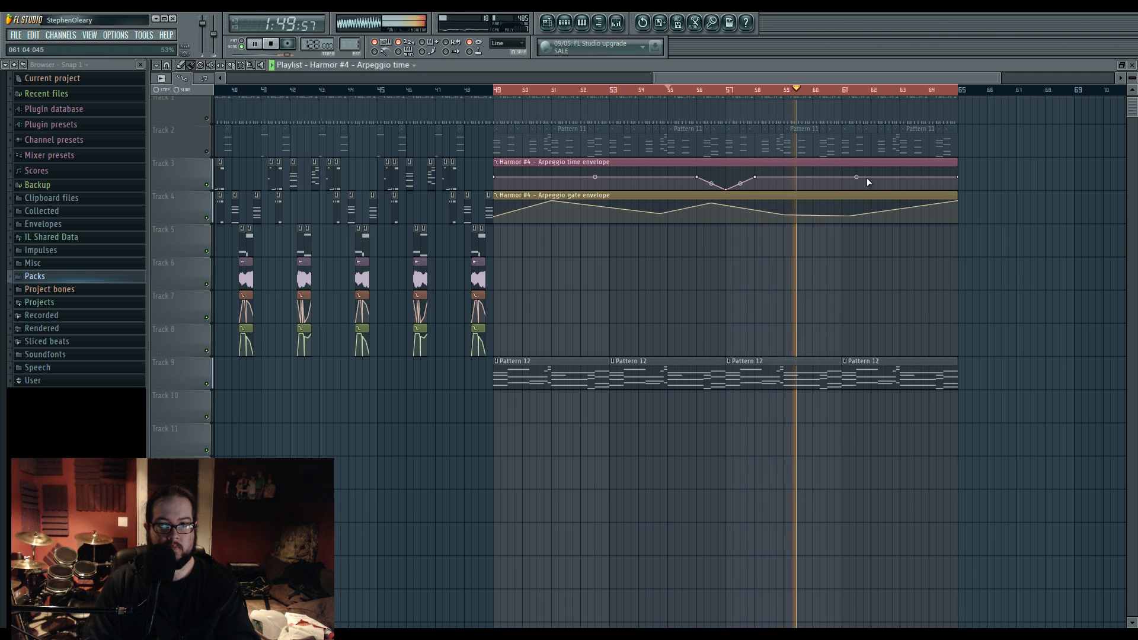
{"action": "right_click", "coordinate": [902, 177]}
{"action": "right_click", "coordinate": [905, 177]}
{"action": "left_click", "coordinate": [941, 328]}
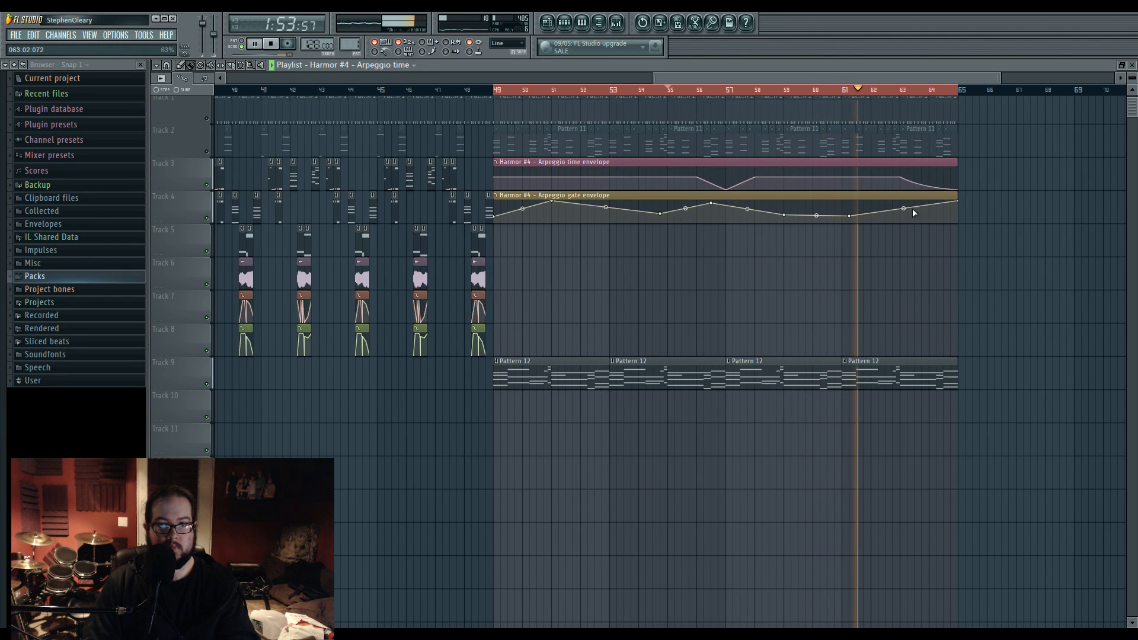
Step: Unmute Track 2 and bow the time envelope upward on both sides of the bar 57 dip while auditioning from bar 56
{"action": "left_click", "coordinate": [208, 153]}
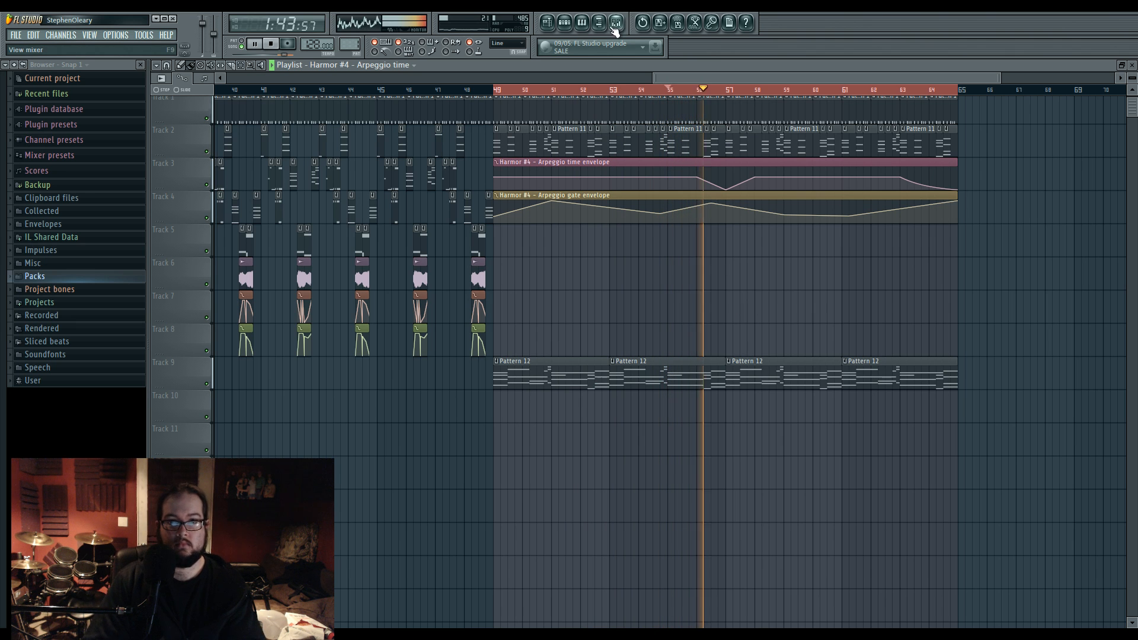
{"action": "left_click_drag", "start_coordinate": [711, 184], "coordinate": [712, 180]}
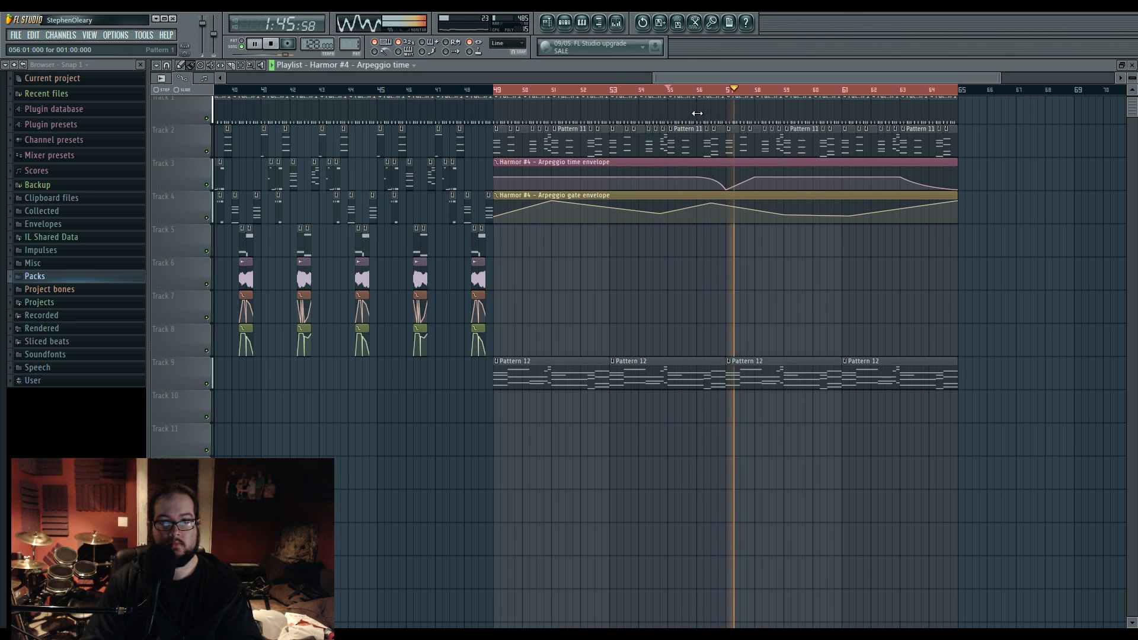
{"action": "left_click", "coordinate": [699, 89]}
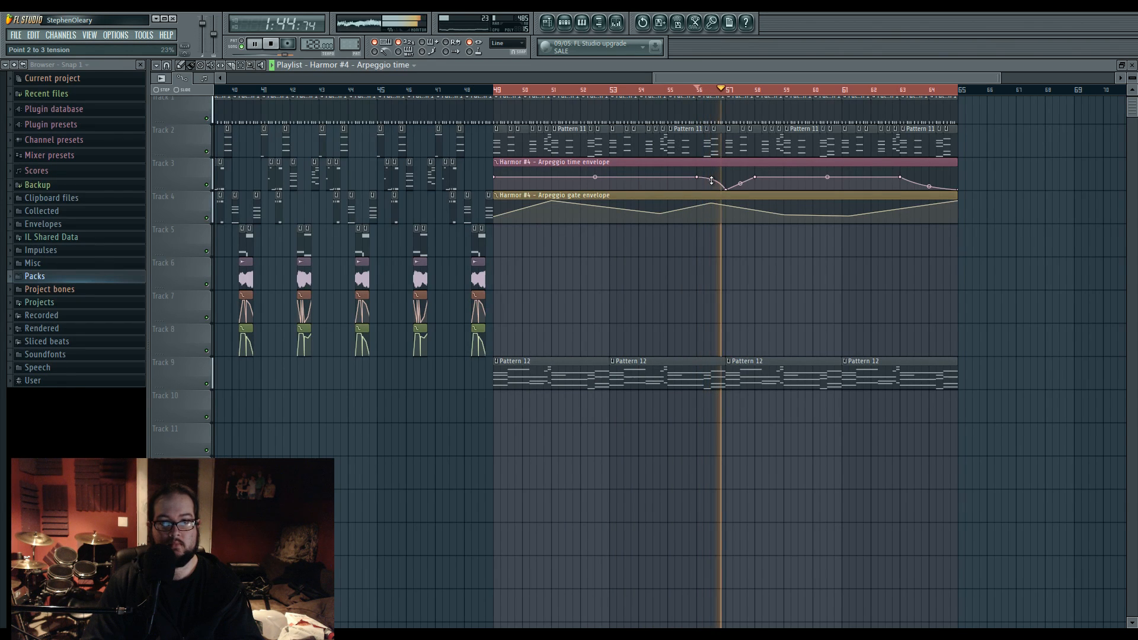
{"action": "left_click_drag", "start_coordinate": [741, 184], "coordinate": [741, 177]}
{"action": "left_click", "coordinate": [699, 89]}
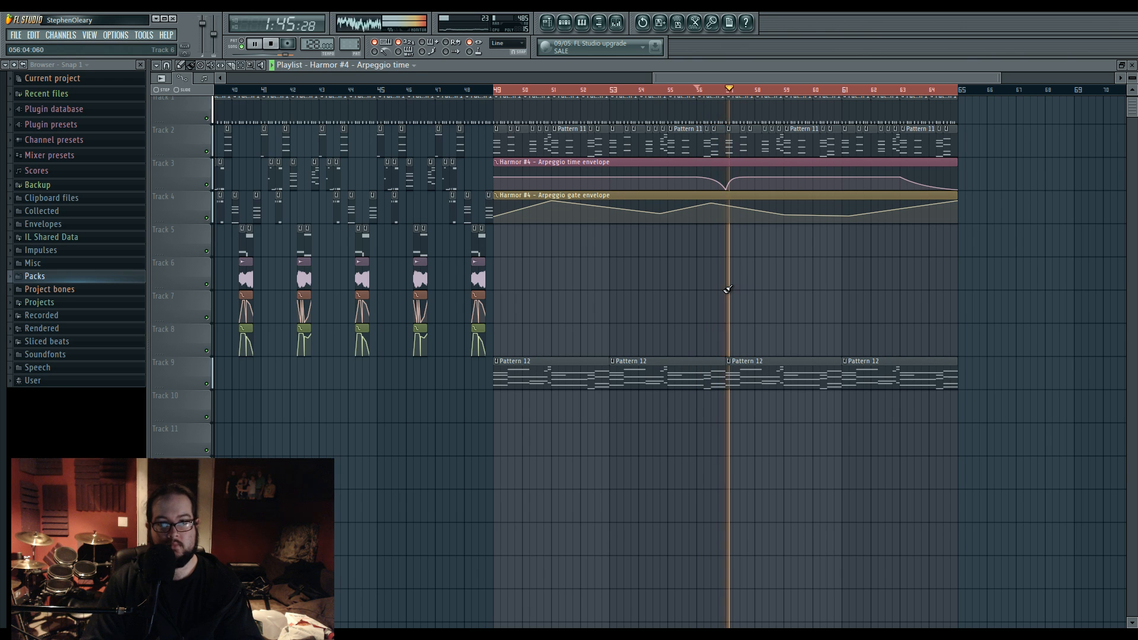
{"action": "key", "text": "space"}
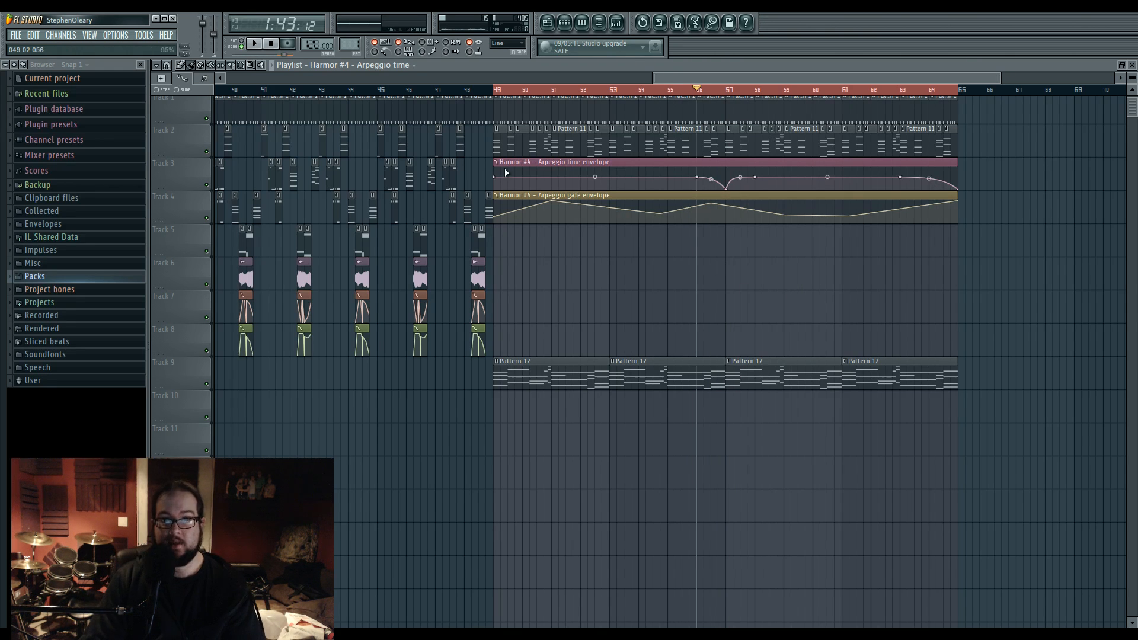
Step: Load Fruity Parametric EQ 2 into the first effect slot of the Arp mixer track while the section plays
{"action": "left_click", "coordinate": [619, 23]}
{"action": "key", "text": "space"}
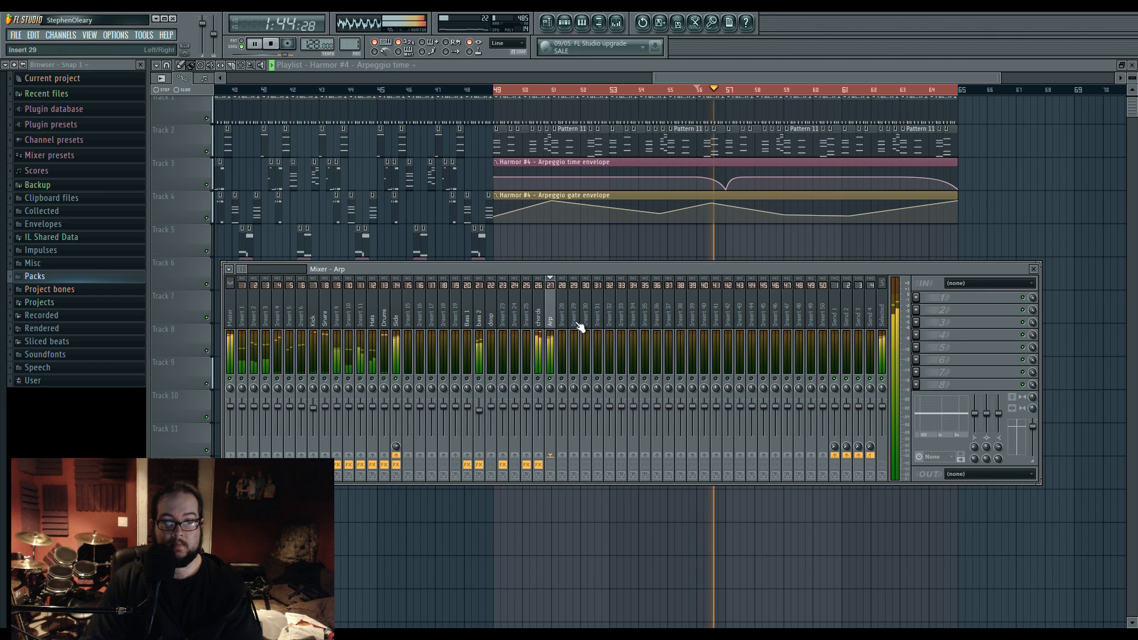
{"action": "left_click", "coordinate": [917, 299]}
{"action": "mouse_move", "coordinate": [943, 375]}
{"action": "left_click", "coordinate": [1021, 376]}
Step: Lower the Arp EQ's band 3 and make band 1 a Steep 8 high-pass filter with a slightly raised cutoff
{"action": "left_click_drag", "start_coordinate": [270, 238], "coordinate": [256, 257]}
{"action": "right_click", "coordinate": [218, 237]}
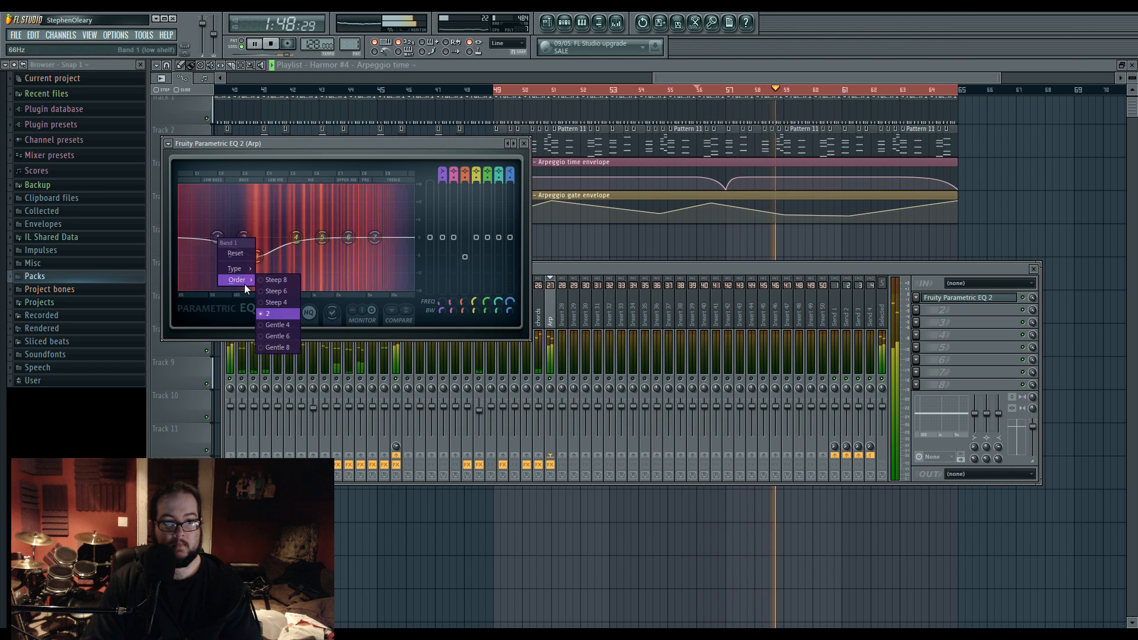
{"action": "left_click", "coordinate": [278, 282]}
{"action": "right_click", "coordinate": [218, 237]}
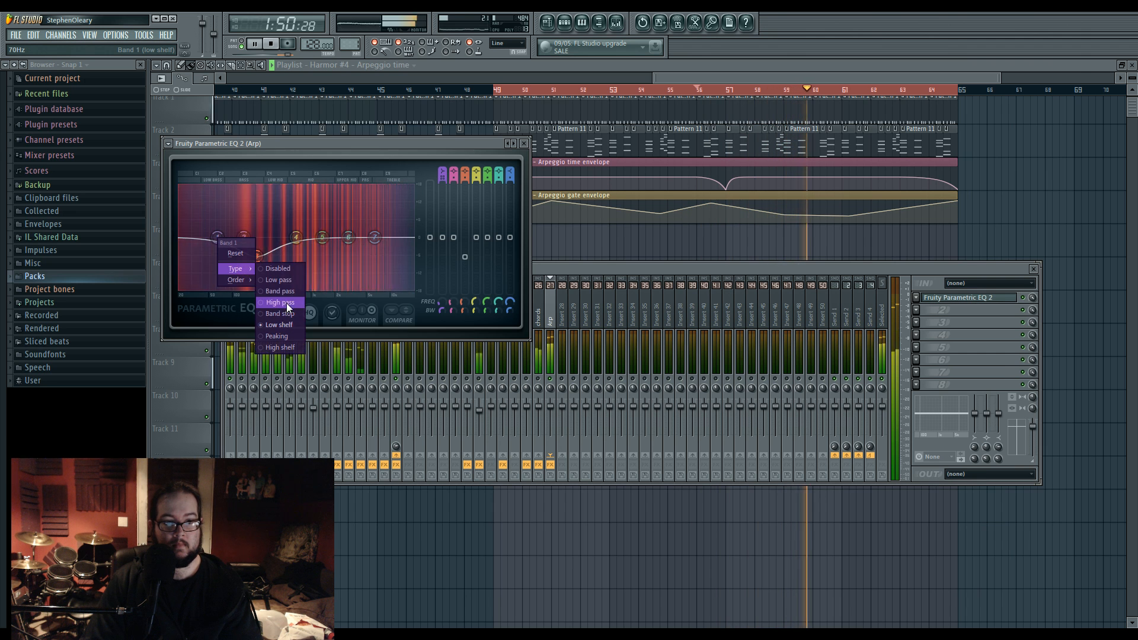
{"action": "left_click", "coordinate": [287, 303]}
{"action": "left_click_drag", "start_coordinate": [218, 237], "coordinate": [225, 237]}
Step: Boost EQ band 6 about 4.8 dB near 14.4 kHz, cut bands 4 and 5, and soften band 3's cut
{"action": "left_click_drag", "start_coordinate": [324, 237], "coordinate": [403, 224]}
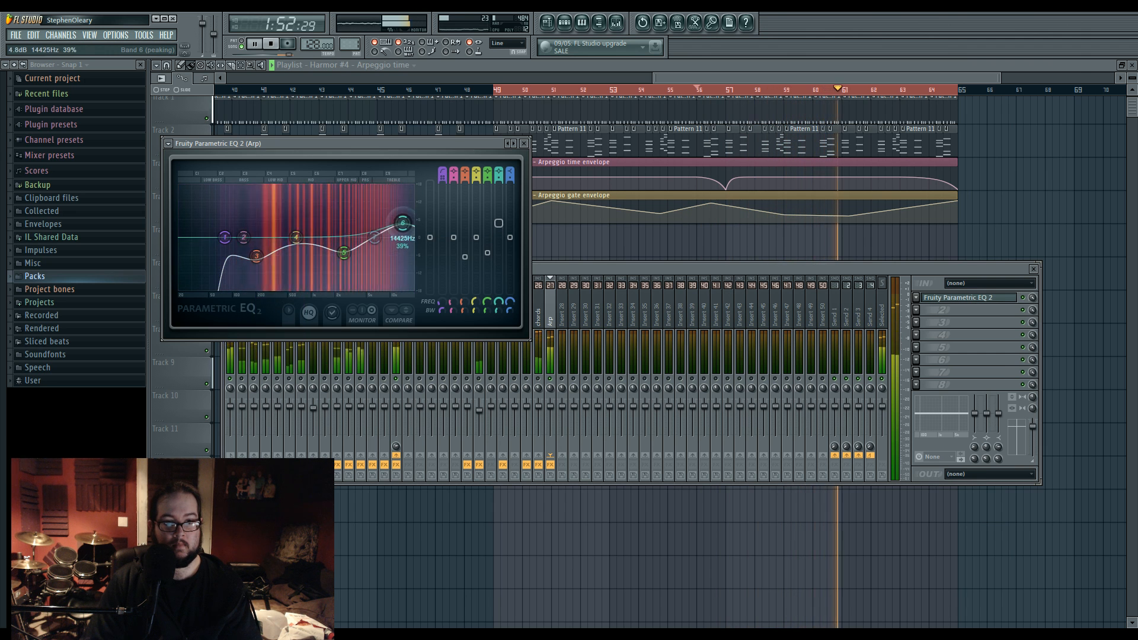
{"action": "left_click_drag", "start_coordinate": [346, 254], "coordinate": [353, 251]}
{"action": "left_click_drag", "start_coordinate": [257, 256], "coordinate": [256, 243]}
{"action": "left_click_drag", "start_coordinate": [296, 237], "coordinate": [334, 246]}
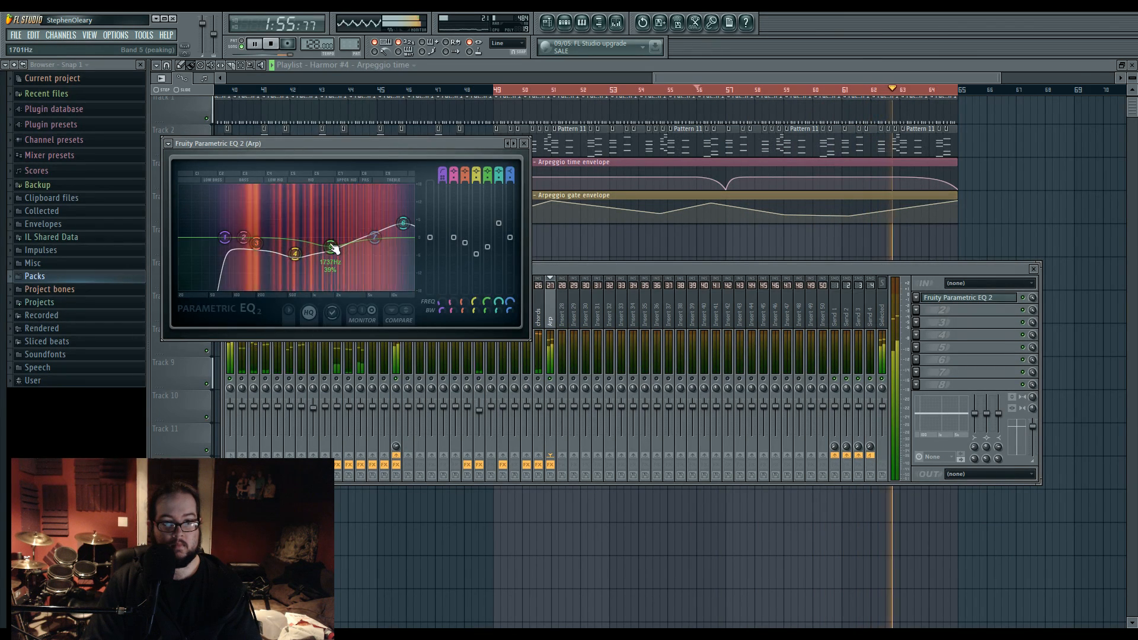
{"action": "right_click", "coordinate": [549, 379]}
Step: Stop playback and move the chord clips between bars 33 and 49 from Tracks 2 to 4 onto Track 9
{"action": "right_click", "coordinate": [593, 254]}
{"action": "left_click_drag", "start_coordinate": [592, 255], "coordinate": [881, 381]}
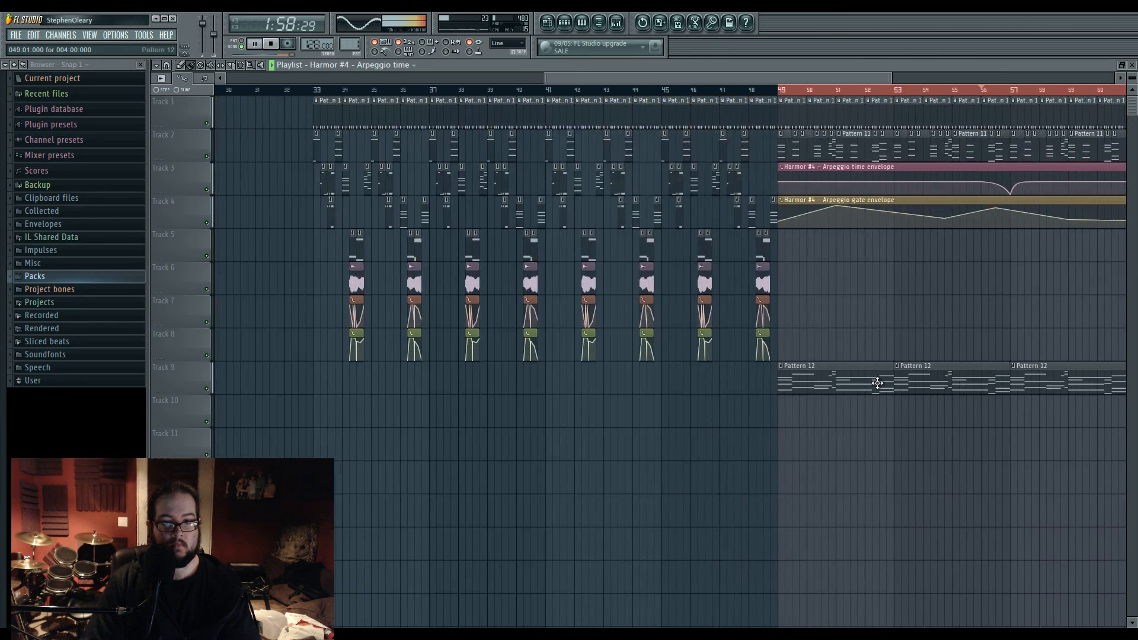
{"action": "key", "text": "space"}
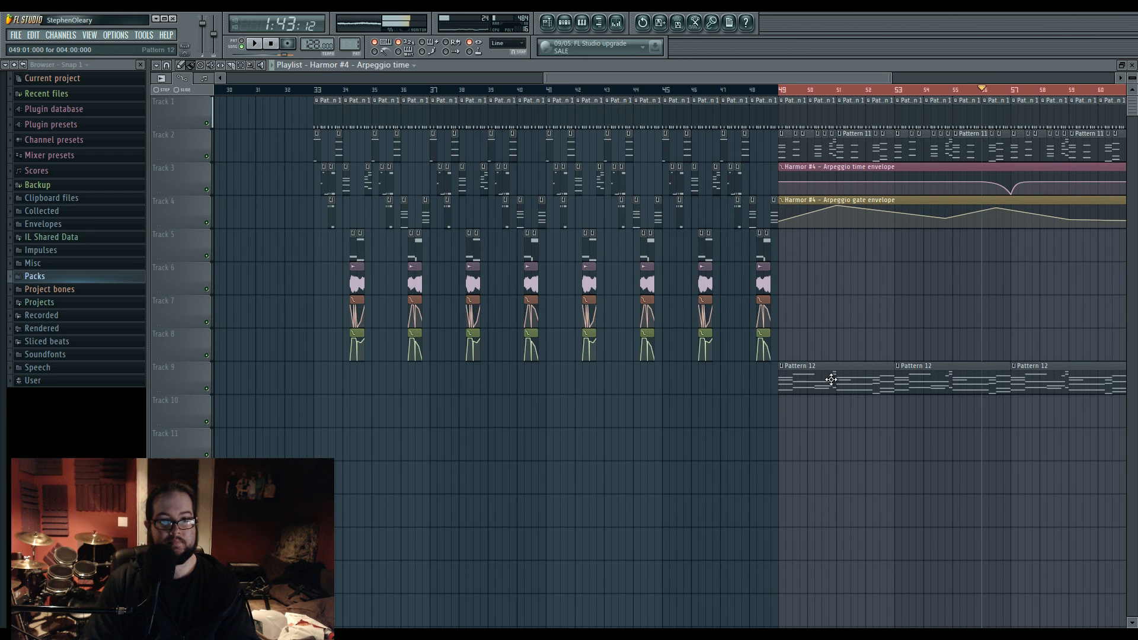
{"action": "scroll", "coordinate": [440, 375], "scroll_direction": "up", "scroll_amount": 2}
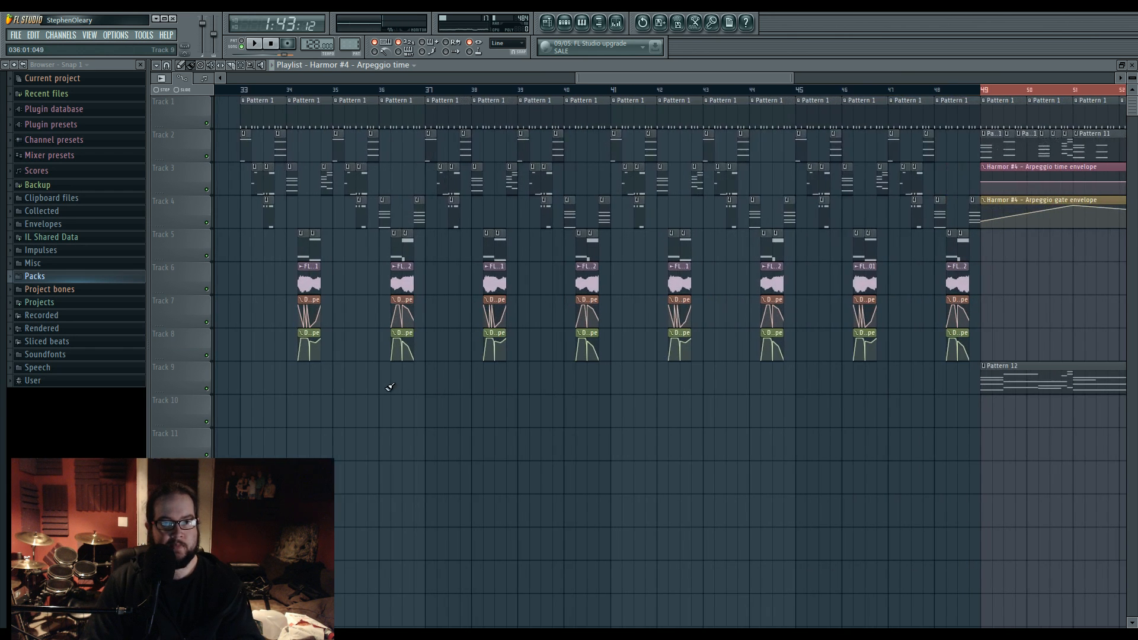
{"action": "left_click_drag", "start_coordinate": [389, 389], "coordinate": [906, 441]}
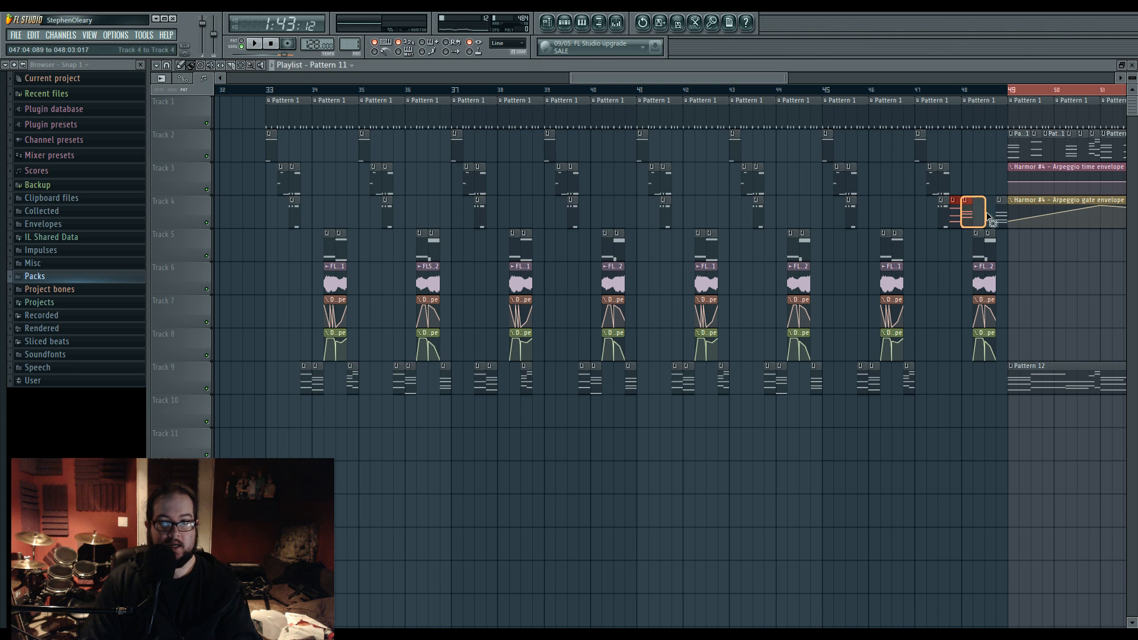
{"action": "scroll", "coordinate": [971, 373], "scroll_direction": "down", "scroll_amount": 4}
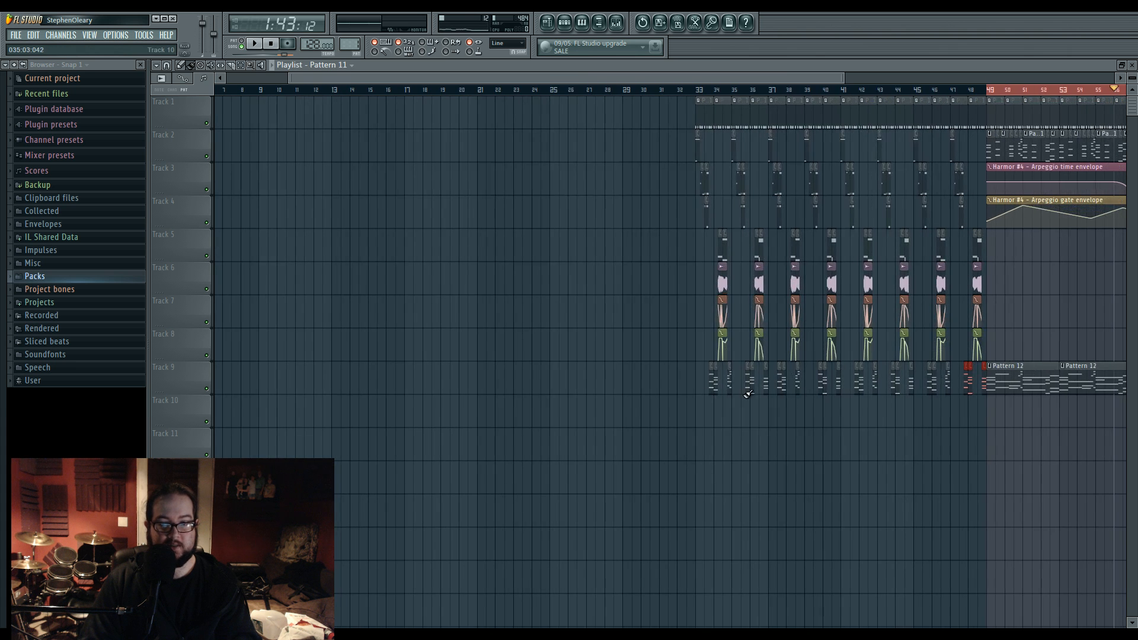
Step: Move all the gathered chord clips from Track 9 to Track 10 and merge them into a single pattern clip
{"action": "left_click_drag", "start_coordinate": [680, 381], "coordinate": [886, 349]}
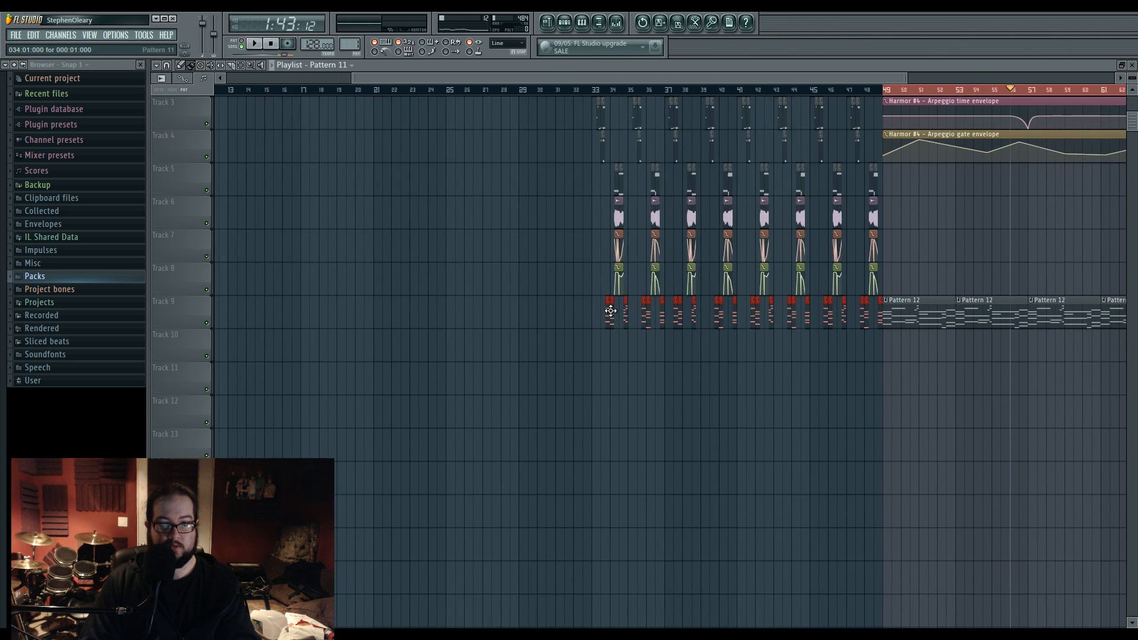
{"action": "left_click_drag", "start_coordinate": [613, 342], "coordinate": [612, 348]}
{"action": "right_click", "coordinate": [162, 333]}
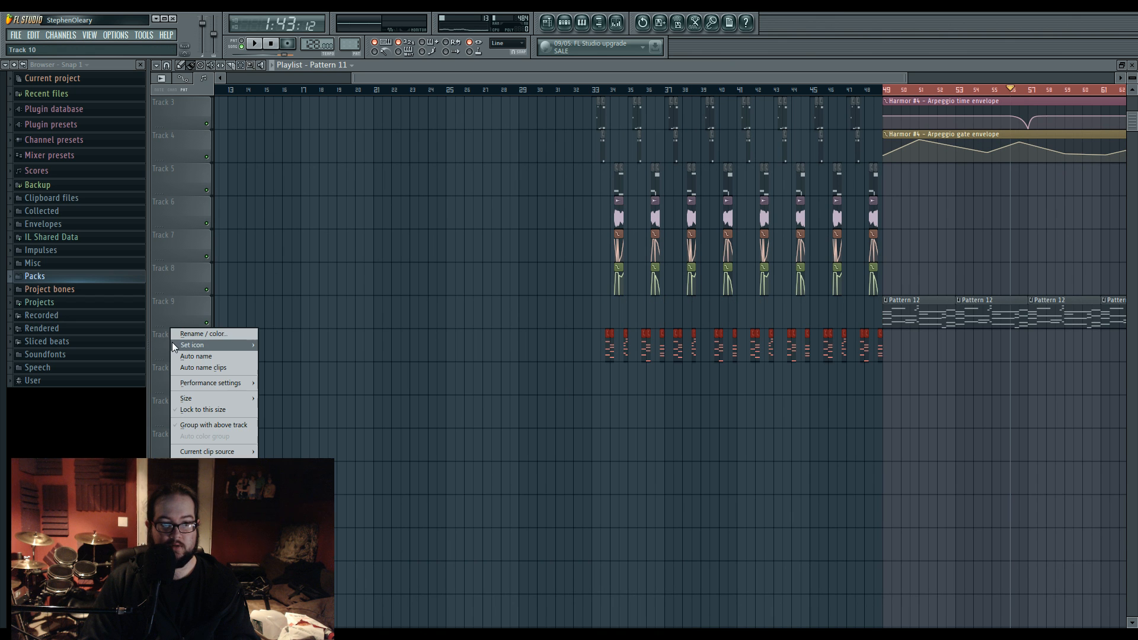
{"action": "left_click", "coordinate": [222, 426]}
{"action": "scroll", "coordinate": [713, 406], "scroll_direction": "right", "scroll_amount": 2}
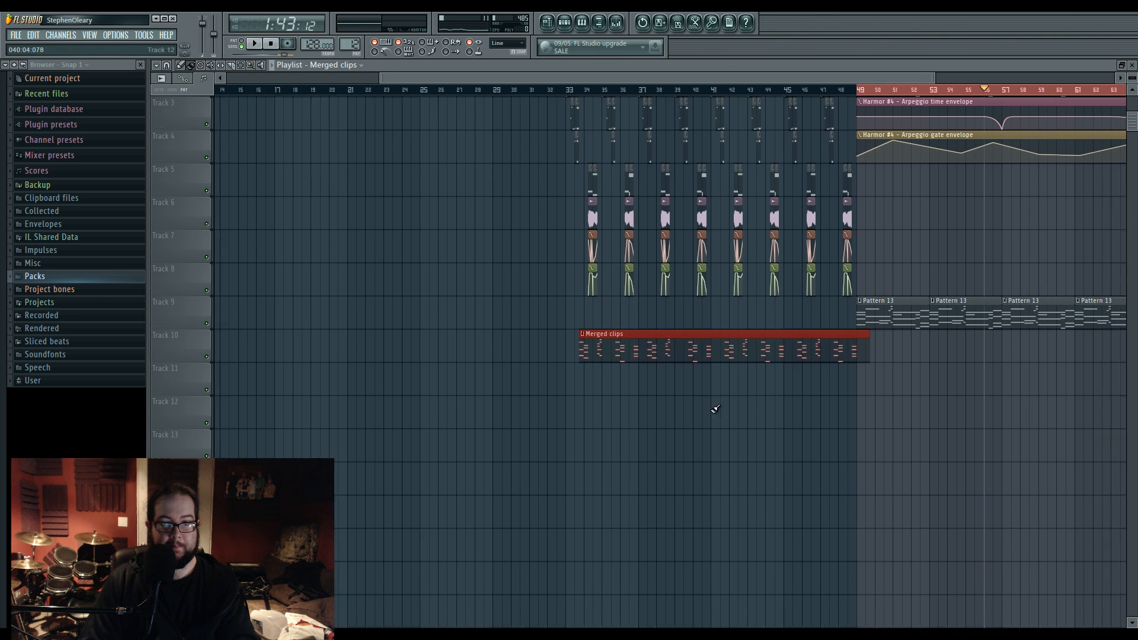
Step: Open the merged clip's chords channel in the piano roll and select all its notes for copying
{"action": "double_click", "coordinate": [603, 347]}
{"action": "scroll", "coordinate": [529, 313], "scroll_direction": "down", "scroll_amount": 4}
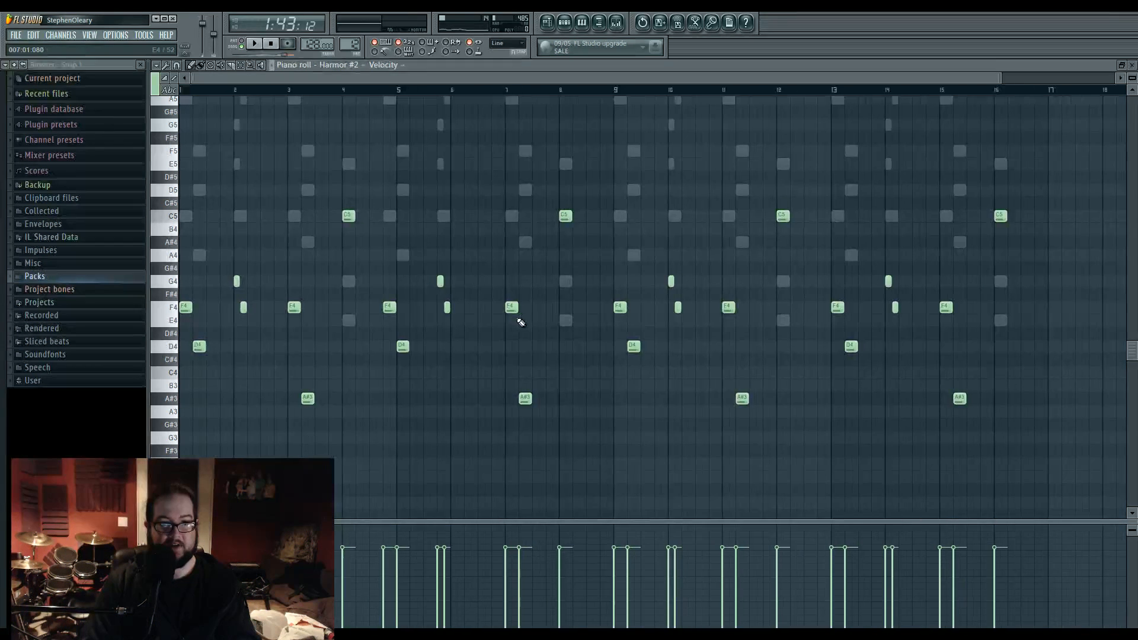
{"action": "scroll", "coordinate": [519, 319], "scroll_direction": "up", "scroll_amount": 2}
{"action": "right_click", "coordinate": [525, 271]}
{"action": "scroll", "coordinate": [528, 272], "scroll_direction": "down", "scroll_amount": 1}
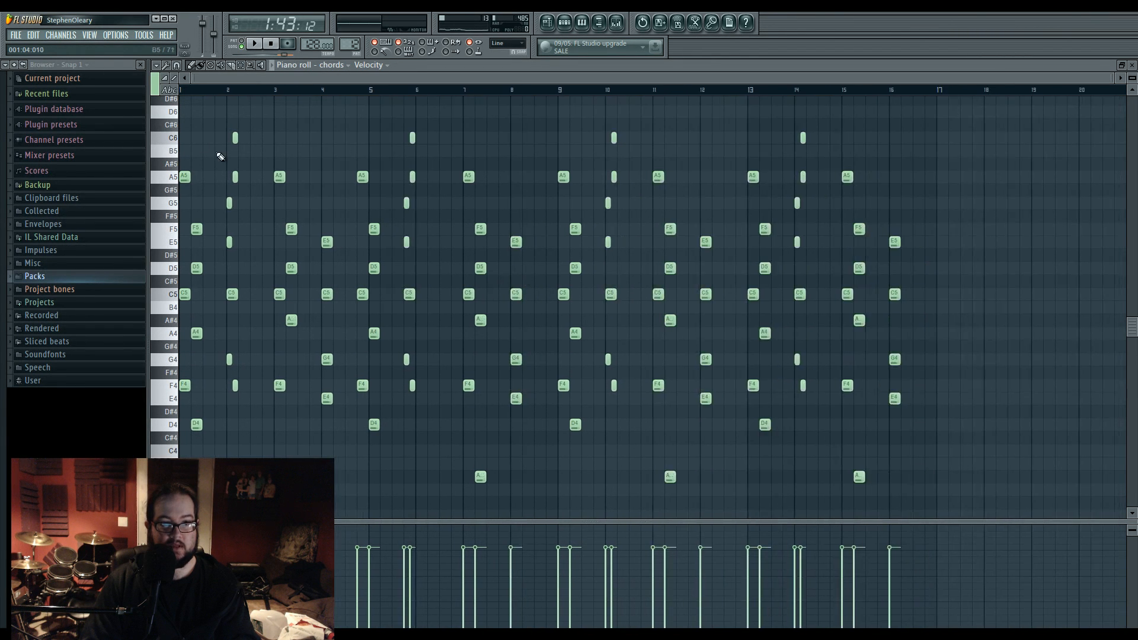
{"action": "left_click_drag", "start_coordinate": [183, 107], "coordinate": [920, 519]}
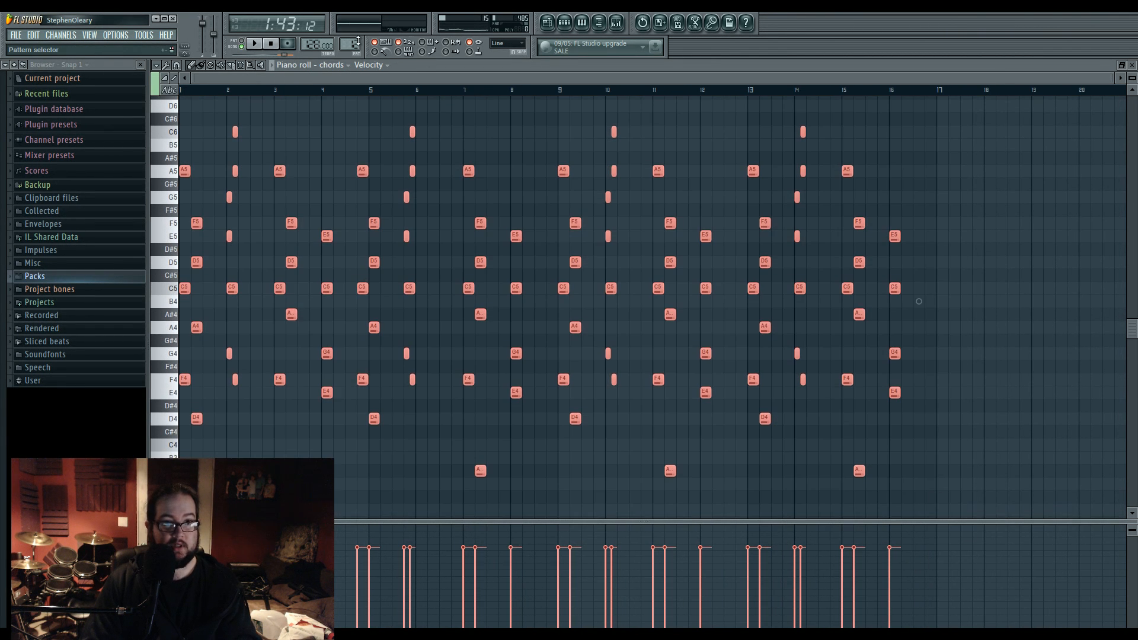
Step: Create a new empty pattern and keep its default name and color
{"action": "left_click_drag", "start_coordinate": [358, 41], "coordinate": [354, 44]}
{"action": "scroll", "coordinate": [356, 44], "scroll_direction": "up", "scroll_amount": 1}
{"action": "right_click", "coordinate": [355, 44]}
{"action": "left_click", "coordinate": [427, 54]}
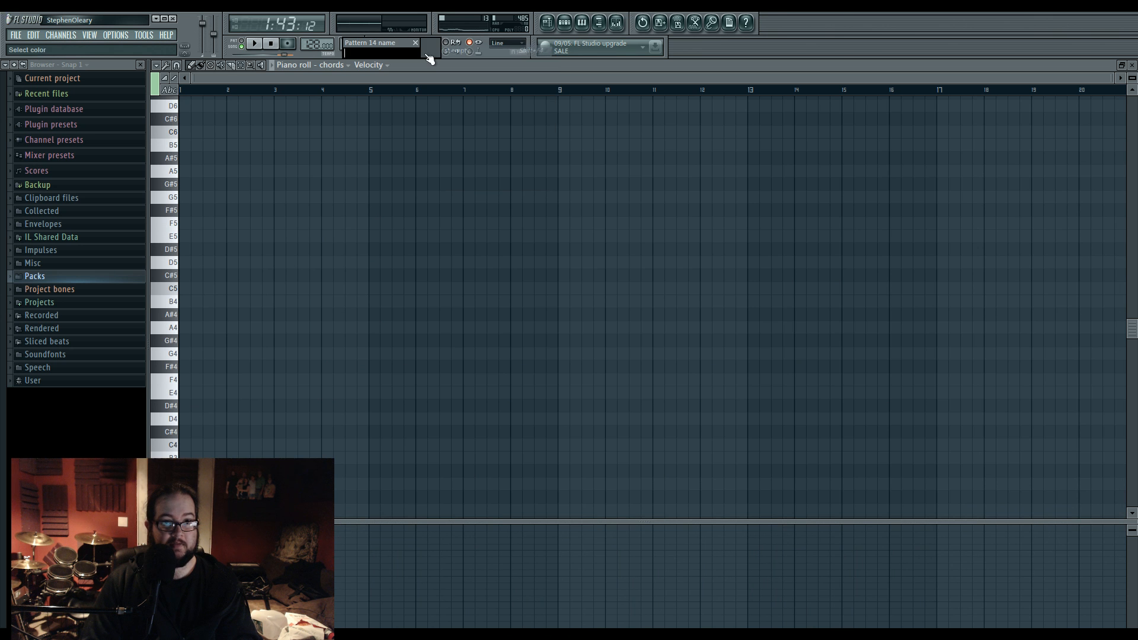
Step: Open Harmor #4's piano roll in the new pattern and paste the copied chord notes
{"action": "left_click", "coordinate": [563, 24]}
{"action": "right_click", "coordinate": [395, 238]}
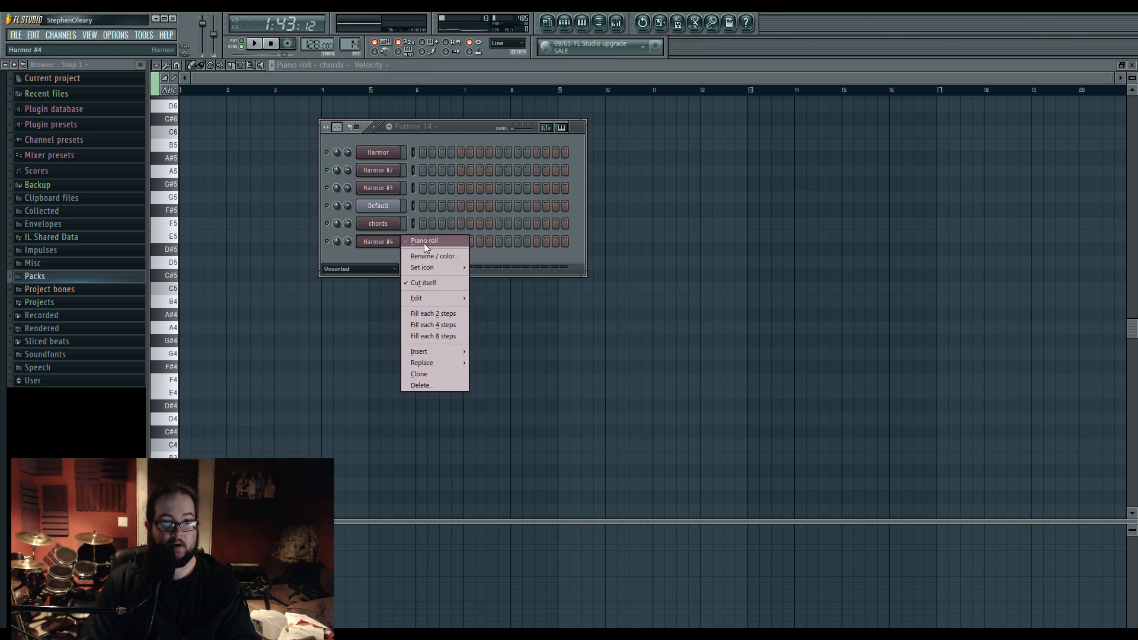
{"action": "left_click", "coordinate": [400, 240]}
{"action": "scroll", "coordinate": [304, 218], "scroll_direction": "down", "scroll_amount": 1}
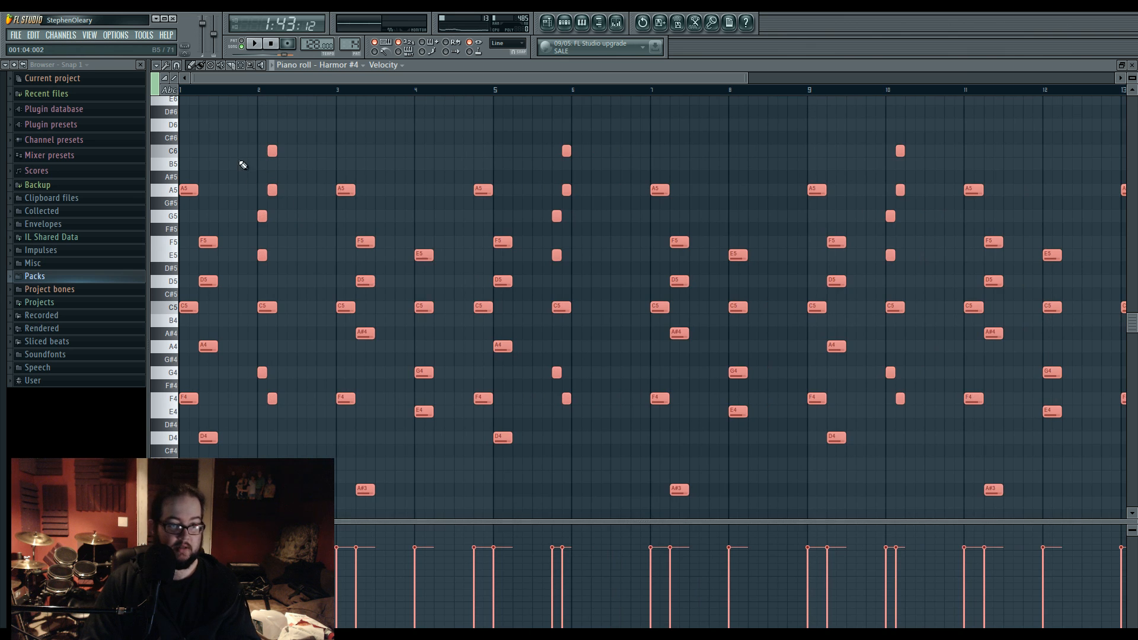
Step: Articulate the pasted Harmor #4 notes so each chord lasts until the next one, and return to the playlist
{"action": "key", "text": "alt+a"}
{"action": "left_click", "coordinate": [623, 368]}
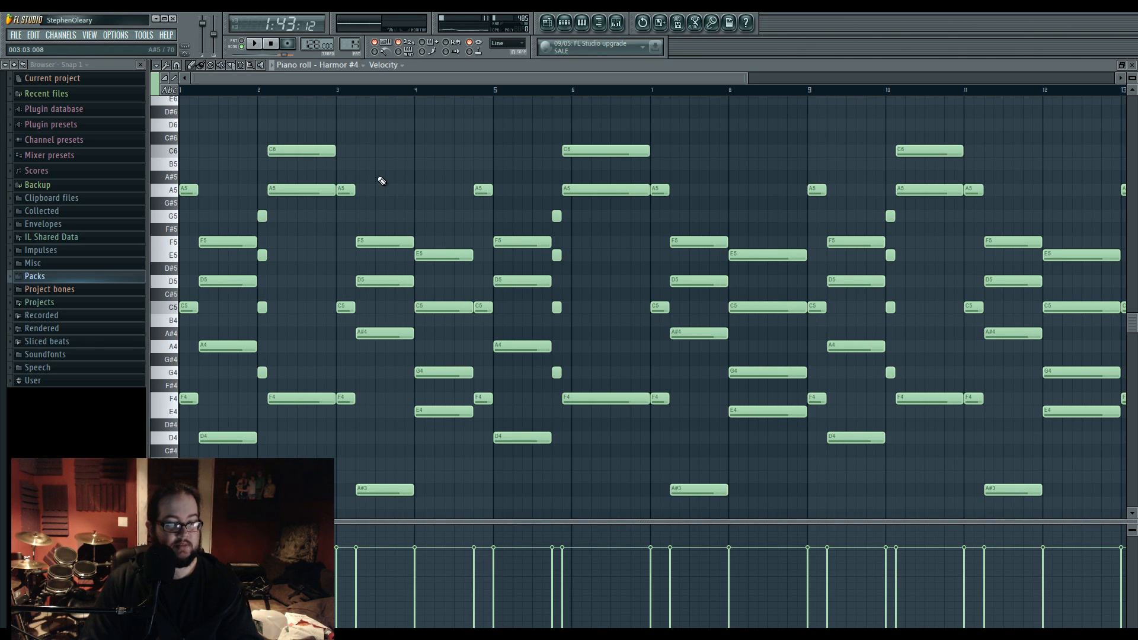
{"action": "left_click", "coordinate": [547, 23]}
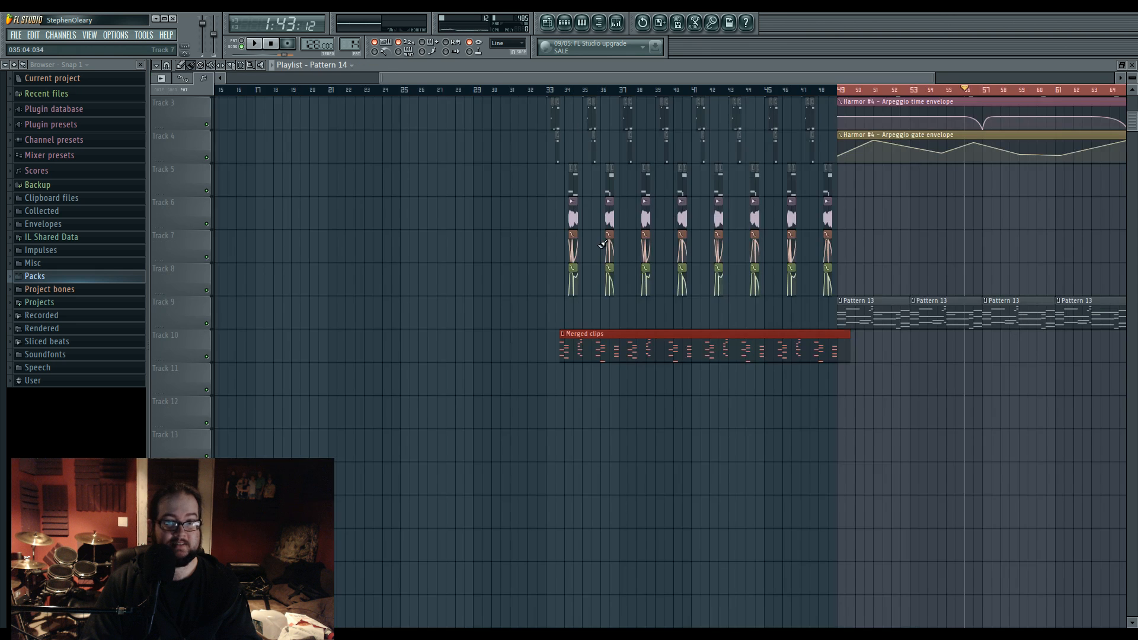
Step: Try Pattern 14 on Track 11 beneath the merged clip, playing from bar 33, and remove it again
{"action": "scroll", "coordinate": [610, 332], "scroll_direction": "up", "scroll_amount": 3}
{"action": "left_click", "coordinate": [476, 377]}
{"action": "scroll", "coordinate": [584, 443], "scroll_direction": "right", "scroll_amount": 2}
{"action": "left_click", "coordinate": [335, 90]}
{"action": "key", "text": "space"}
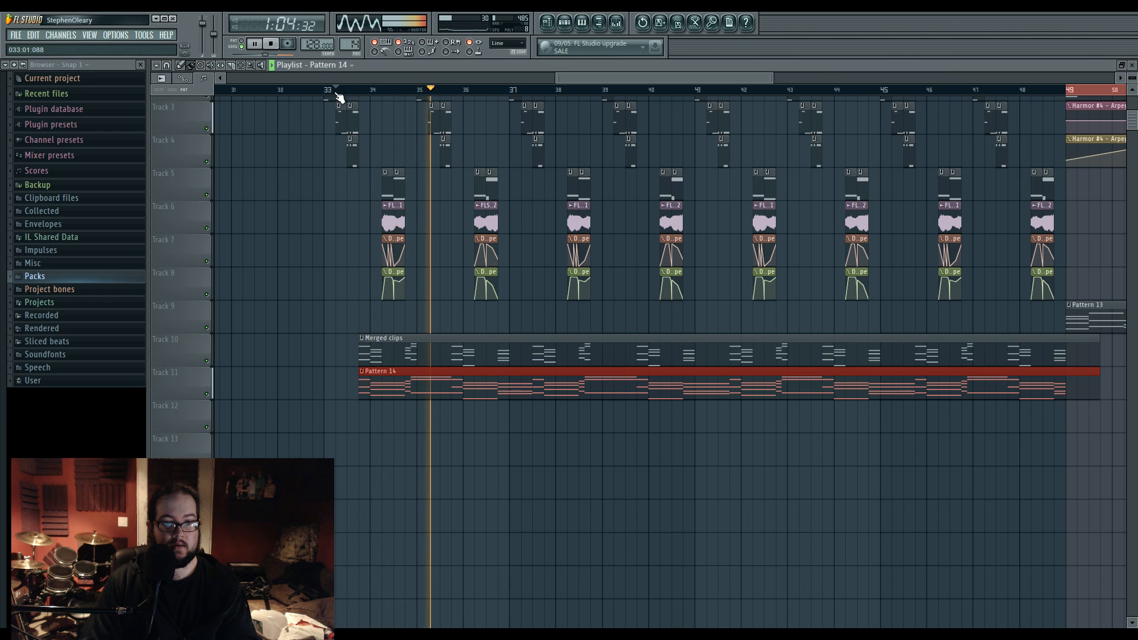
{"action": "left_click_drag", "start_coordinate": [570, 417], "coordinate": [536, 427]}
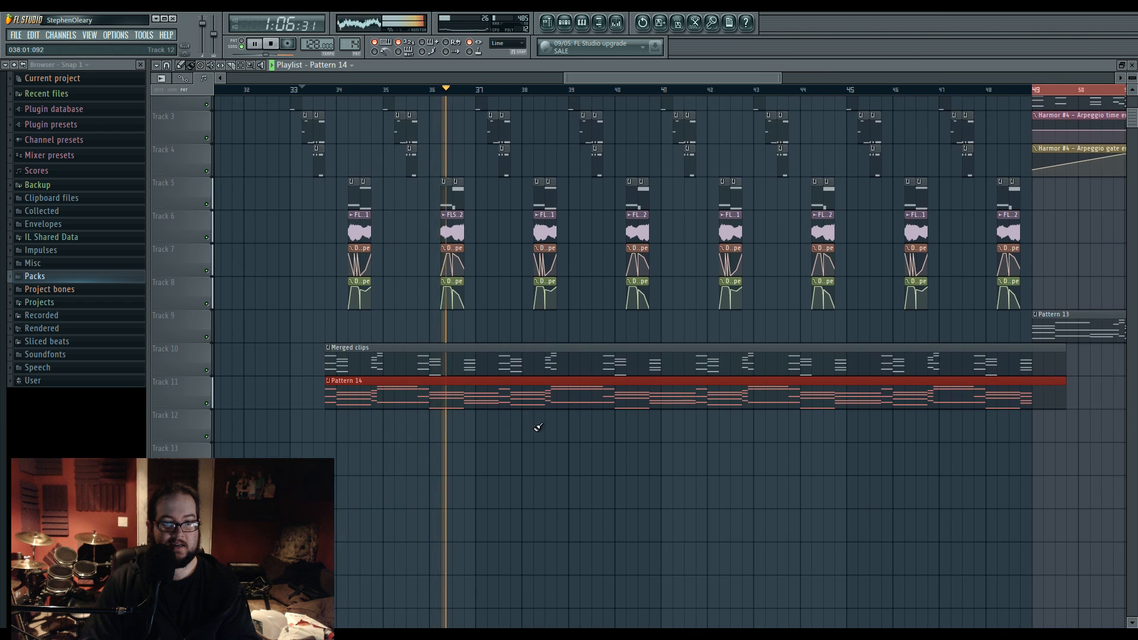
{"action": "left_click_drag", "start_coordinate": [612, 453], "coordinate": [566, 462]}
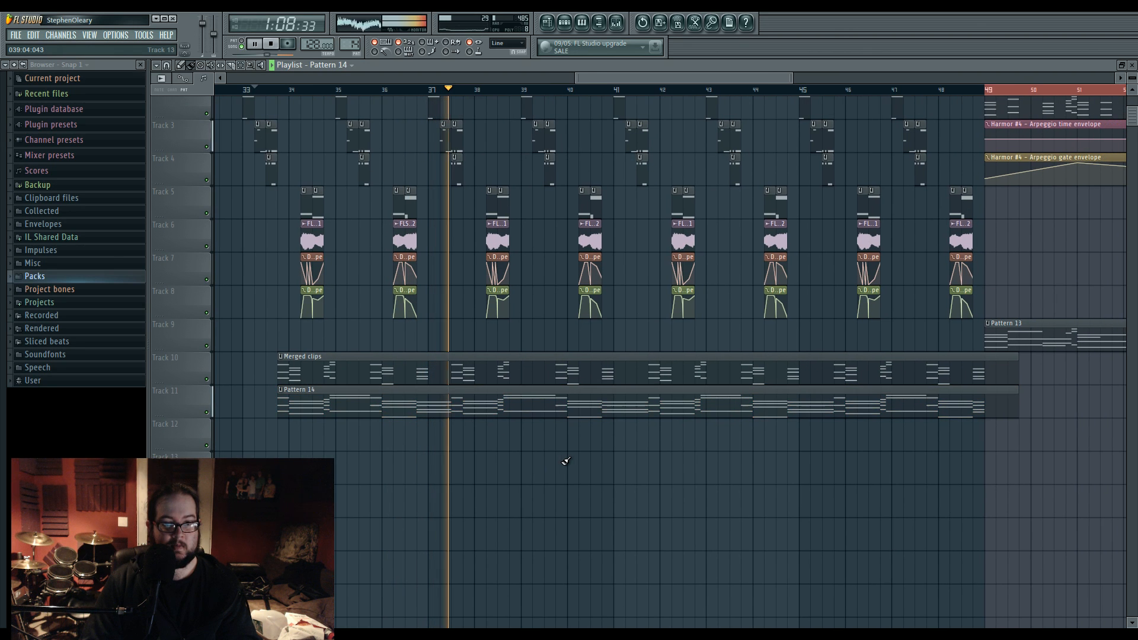
{"action": "right_click", "coordinate": [444, 404]}
{"action": "key", "text": "space"}
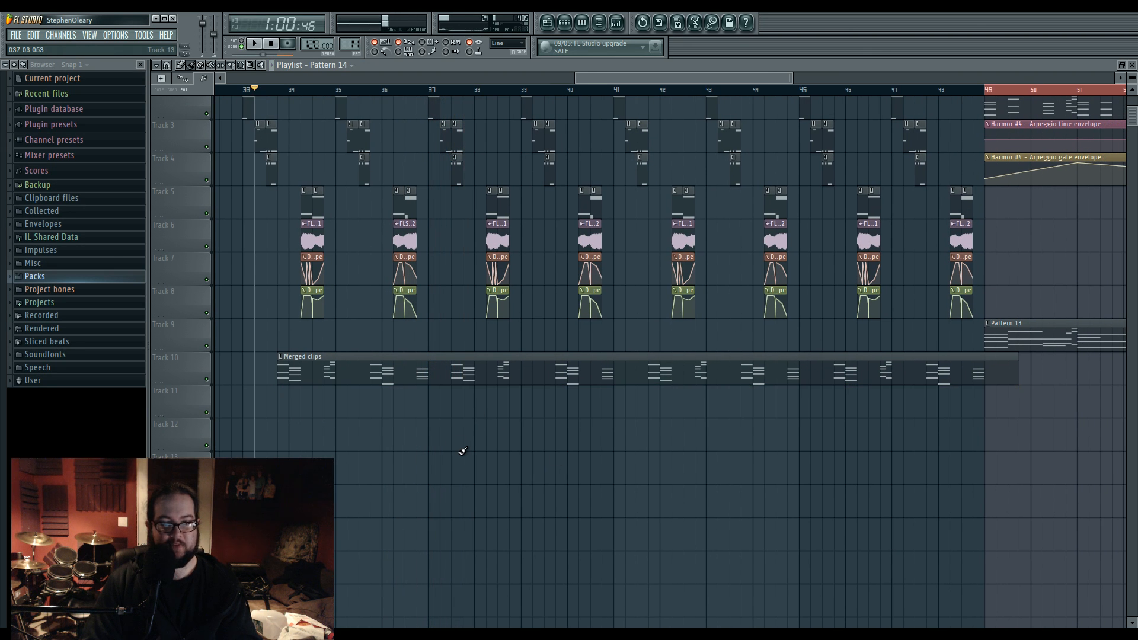
Step: Undo the recent playlist and piano roll edits back to the last reset in the project history
{"action": "left_click_drag", "start_coordinate": [463, 451], "coordinate": [489, 481]}
{"action": "key", "text": "ctrl+alt+z"}
{"action": "key", "text": "ctrl+alt+z"}
{"action": "key", "text": "ctrl+alt+z"}
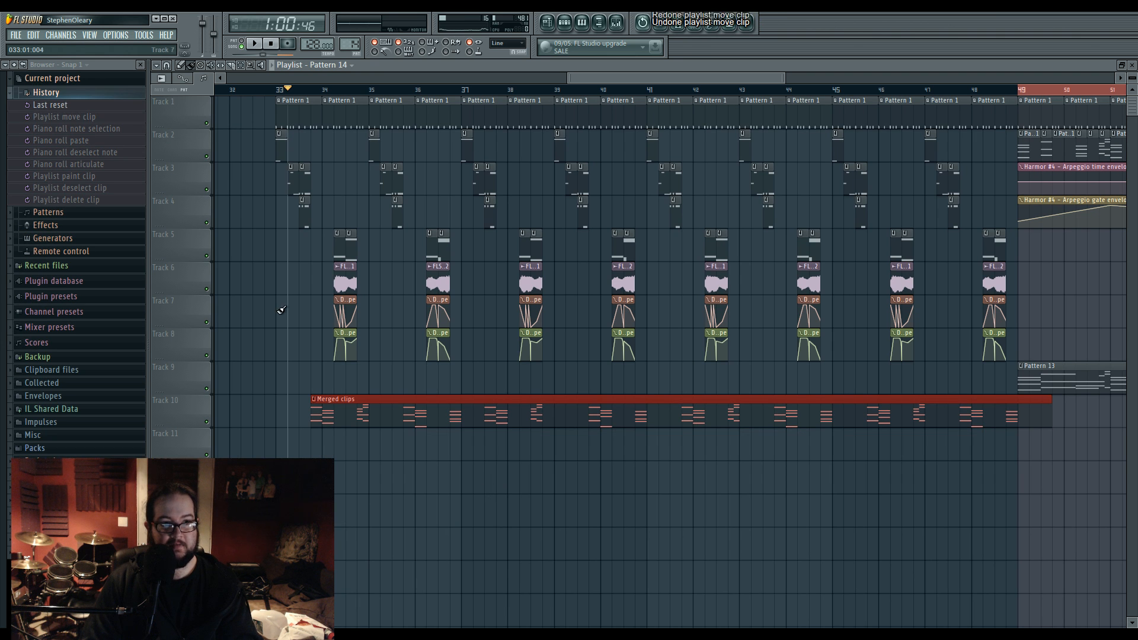
{"action": "left_click", "coordinate": [88, 95]}
{"action": "left_click", "coordinate": [88, 95]}
{"action": "left_click", "coordinate": [89, 96]}
{"action": "left_click", "coordinate": [88, 95]}
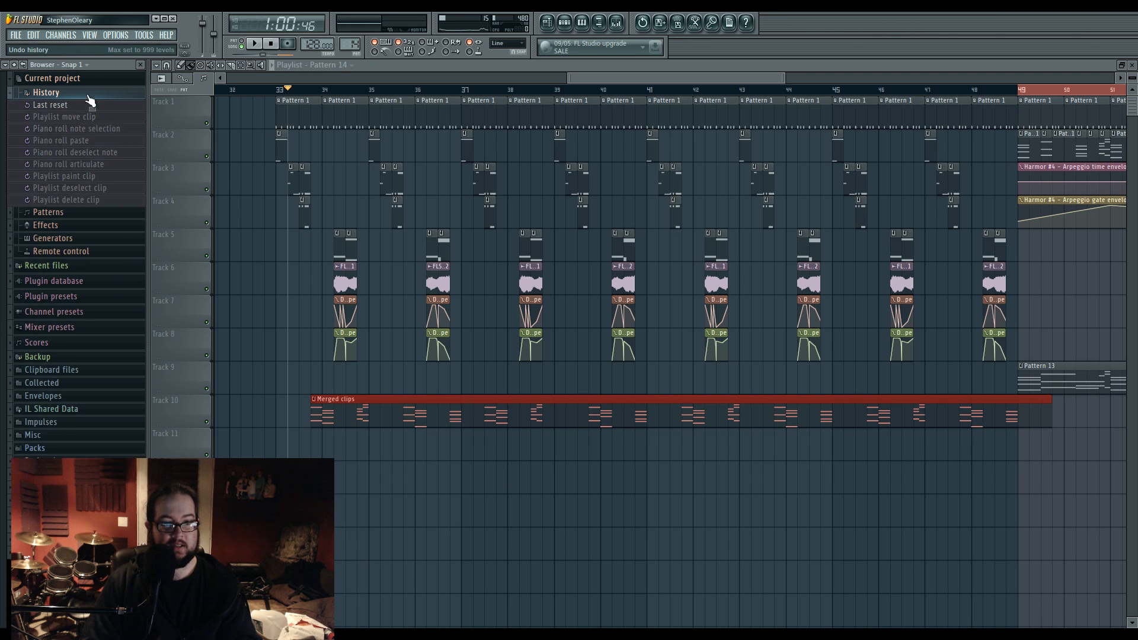
Step: Deselect the merged chord clip on Track 10 and trim its end to bar 49
{"action": "left_click", "coordinate": [318, 448], "text": "ctrl"}
{"action": "left_click_drag", "start_coordinate": [352, 408], "coordinate": [353, 411]}
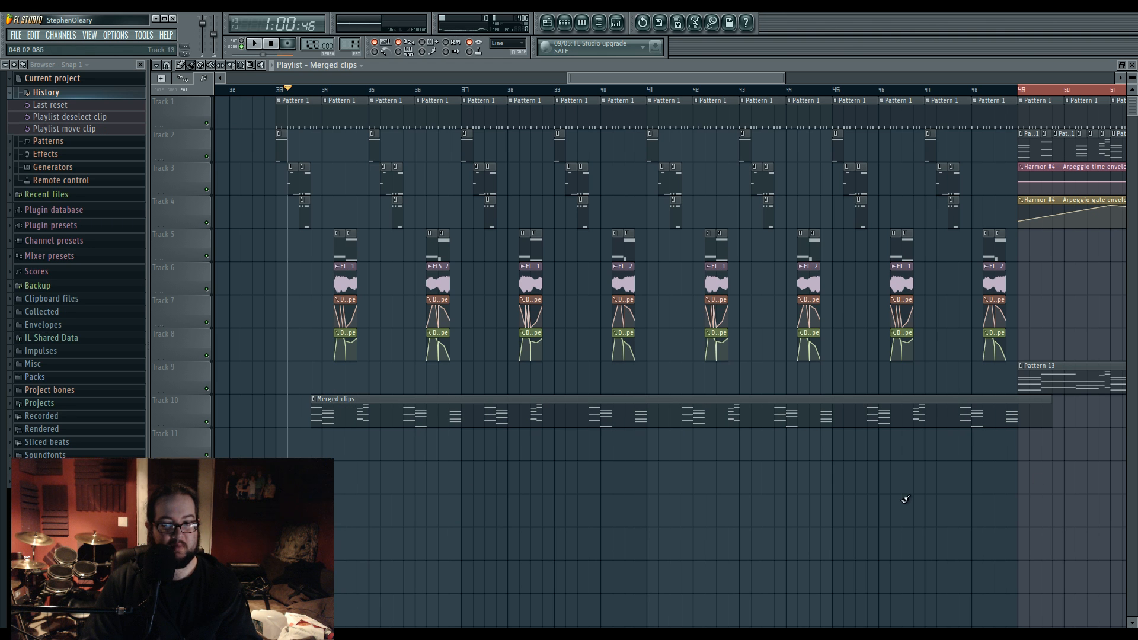
{"action": "left_click_drag", "start_coordinate": [1051, 418], "coordinate": [1030, 422]}
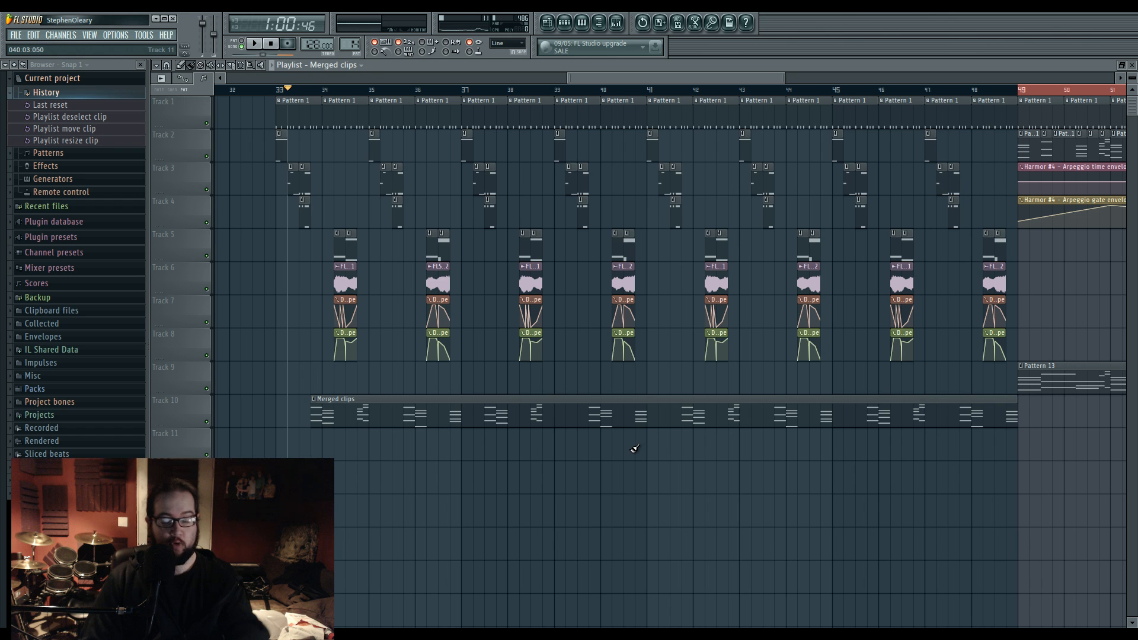
{"action": "left_click_drag", "start_coordinate": [728, 454], "coordinate": [749, 496]}
{"action": "scroll", "coordinate": [750, 496], "scroll_direction": "down", "scroll_amount": 4}
{"action": "left_click_drag", "start_coordinate": [630, 479], "coordinate": [533, 481]}
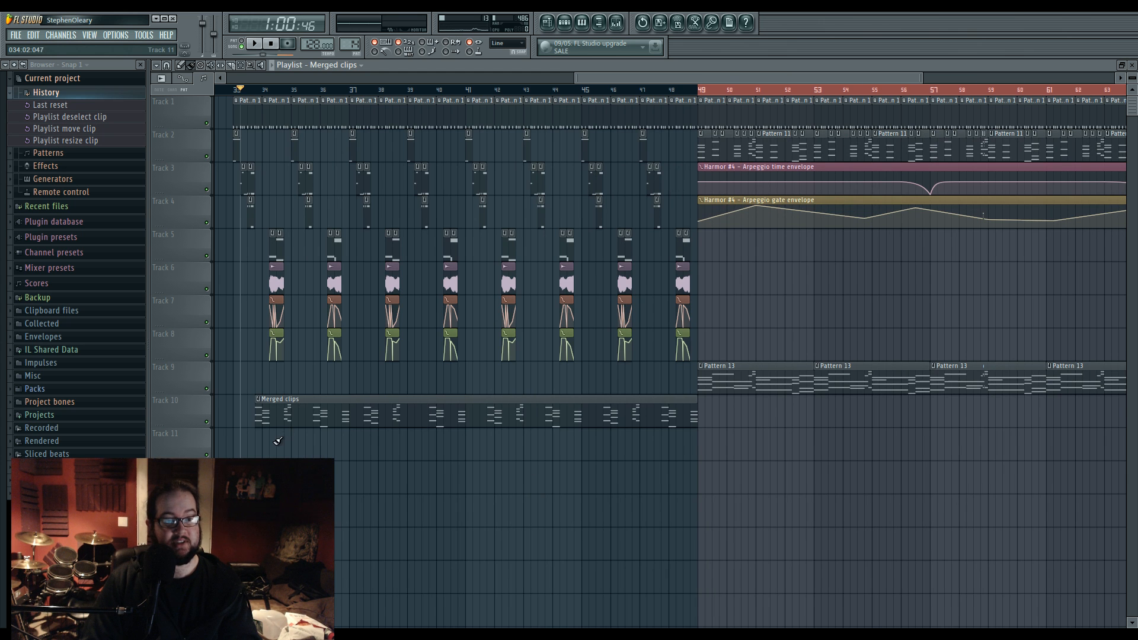
Step: Audition the arrangement from bar 33 and move the merged clip's Harmor #2 note at bar 3, beat 2 to A#3
{"action": "scroll", "coordinate": [274, 437], "scroll_direction": "up", "scroll_amount": 3}
{"action": "mouse_move", "coordinate": [272, 379]}
{"action": "left_mouse_down"}
{"action": "mouse_move", "coordinate": [293, 317]}
{"action": "mouse_move", "coordinate": [437, 341]}
{"action": "left_mouse_up"}
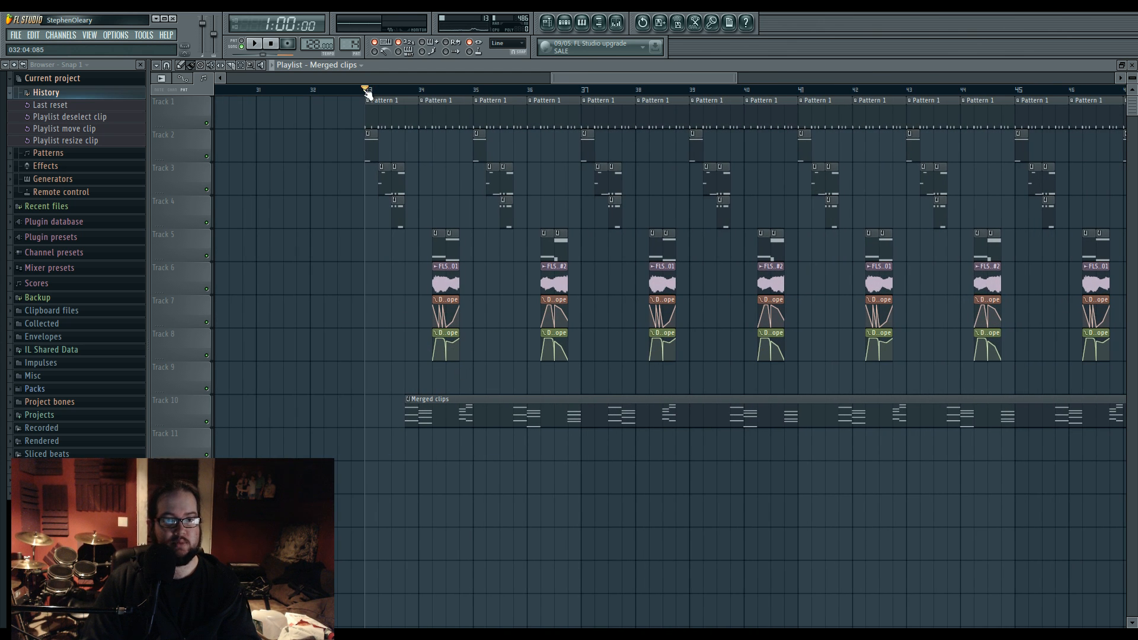
{"action": "key", "text": "space"}
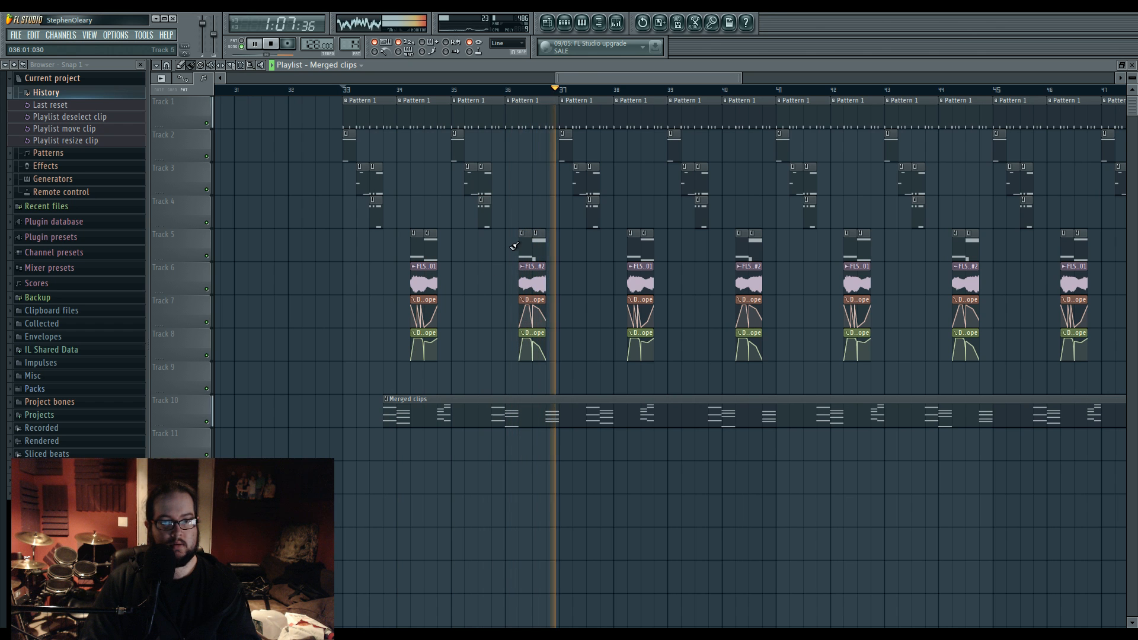
{"action": "scroll", "coordinate": [522, 279], "scroll_direction": "up", "scroll_amount": 4}
{"action": "key", "text": "space"}
{"action": "double_click", "coordinate": [501, 401]}
{"action": "left_click", "coordinate": [271, 397]}
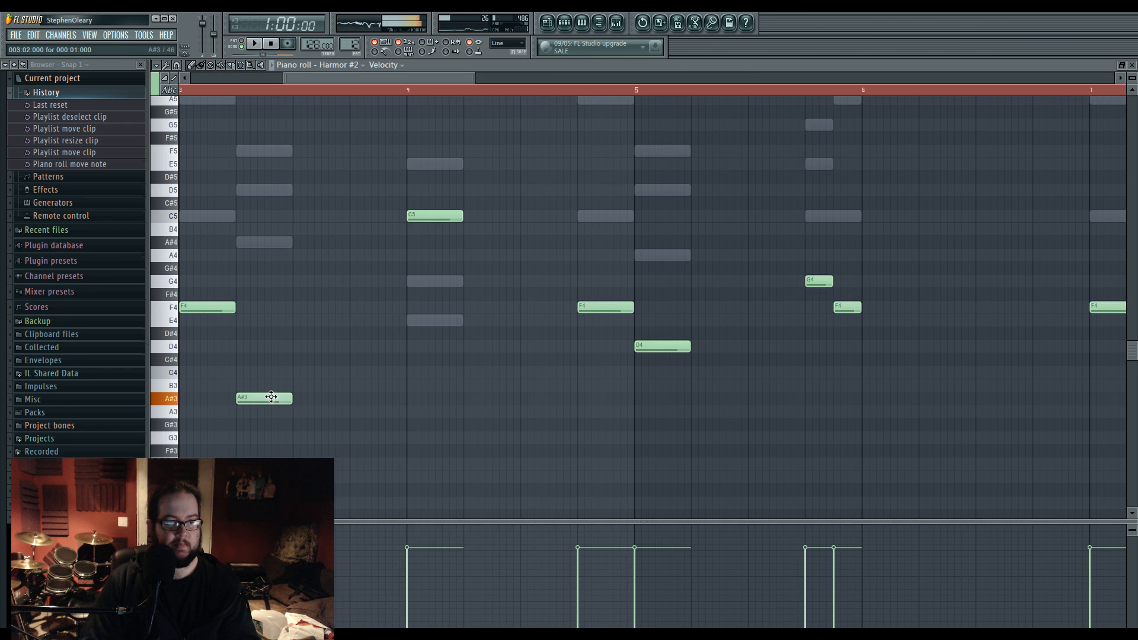
{"action": "left_click", "coordinate": [548, 22]}
Step: Make the Pattern 8 clip in bar 36 unique and adjust the pitch of its Default channel note
{"action": "right_click", "coordinate": [514, 232]}
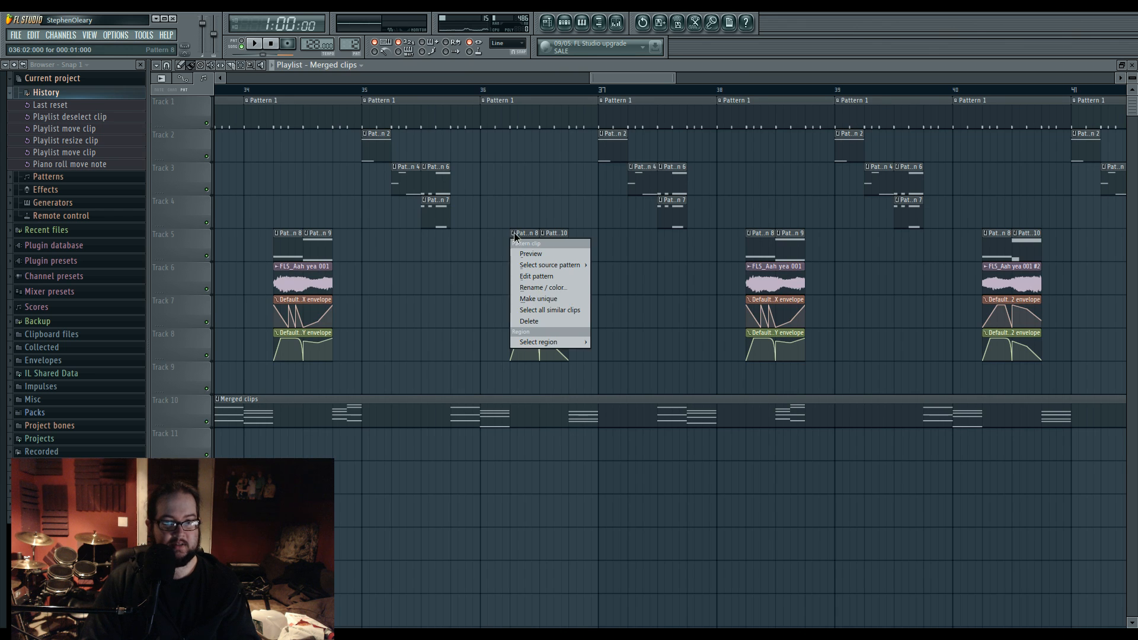
{"action": "left_click", "coordinate": [555, 298]}
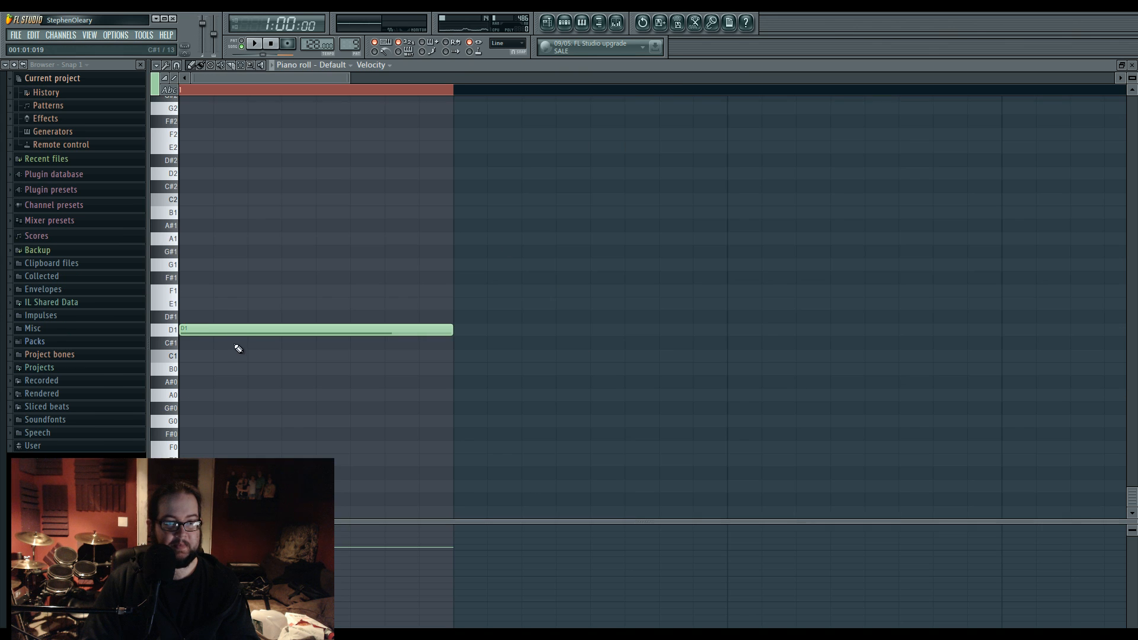
{"action": "left_click_drag", "start_coordinate": [235, 248], "coordinate": [222, 226]}
{"action": "left_click", "coordinate": [203, 332]}
{"action": "right_click", "coordinate": [205, 331]}
{"action": "left_click", "coordinate": [547, 23]}
Step: Inspect the notes of the clip following the new unique pattern in bar 36 and play the section back
{"action": "double_click", "coordinate": [556, 252]}
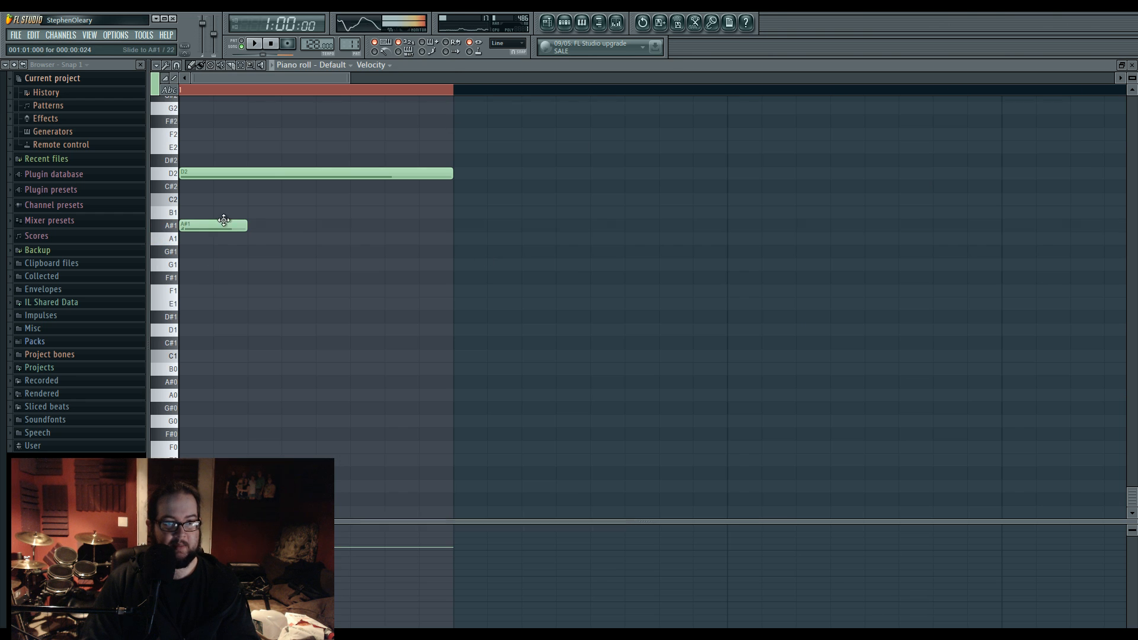
{"action": "left_click", "coordinate": [547, 22]}
{"action": "key", "text": "space"}
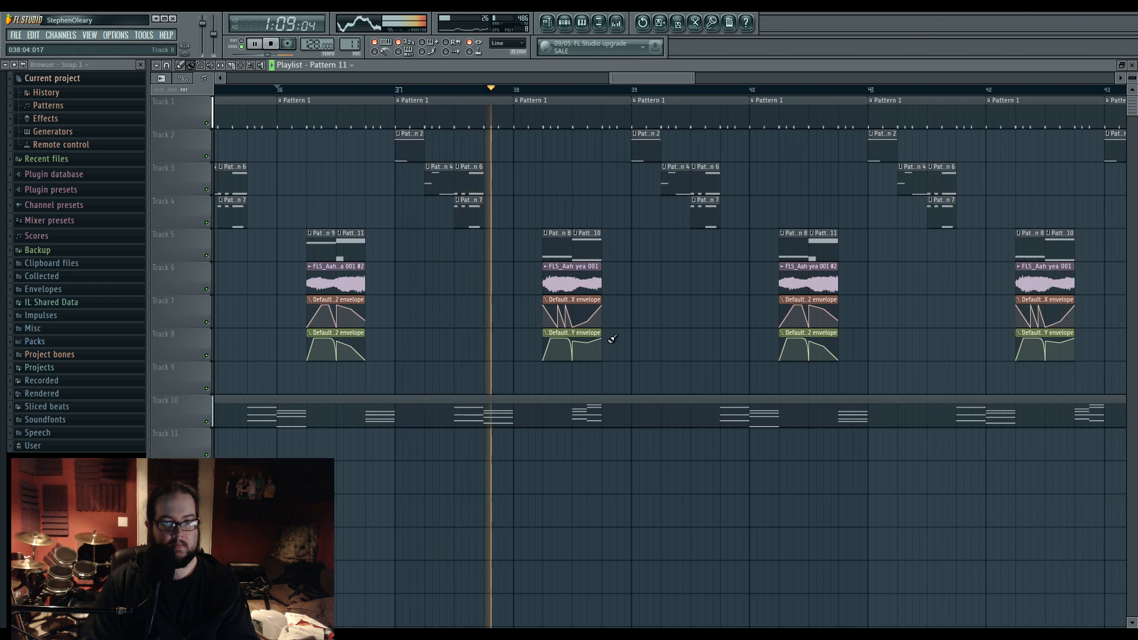
{"action": "scroll", "coordinate": [652, 335], "scroll_direction": "down", "scroll_amount": 2, "text": "ctrl"}
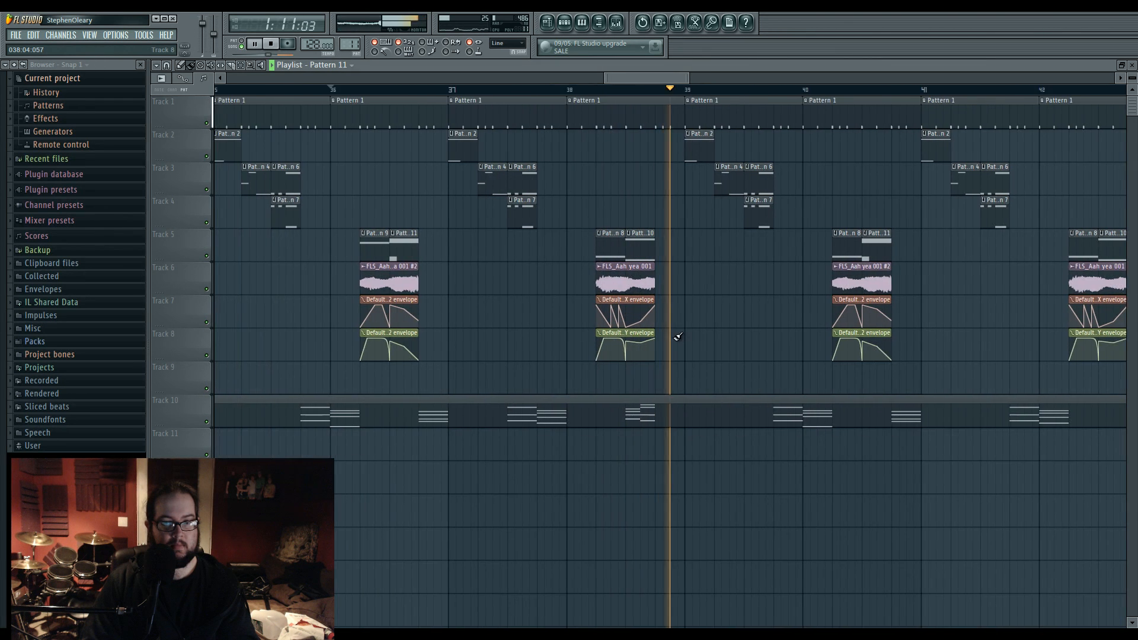
{"action": "key", "text": "space"}
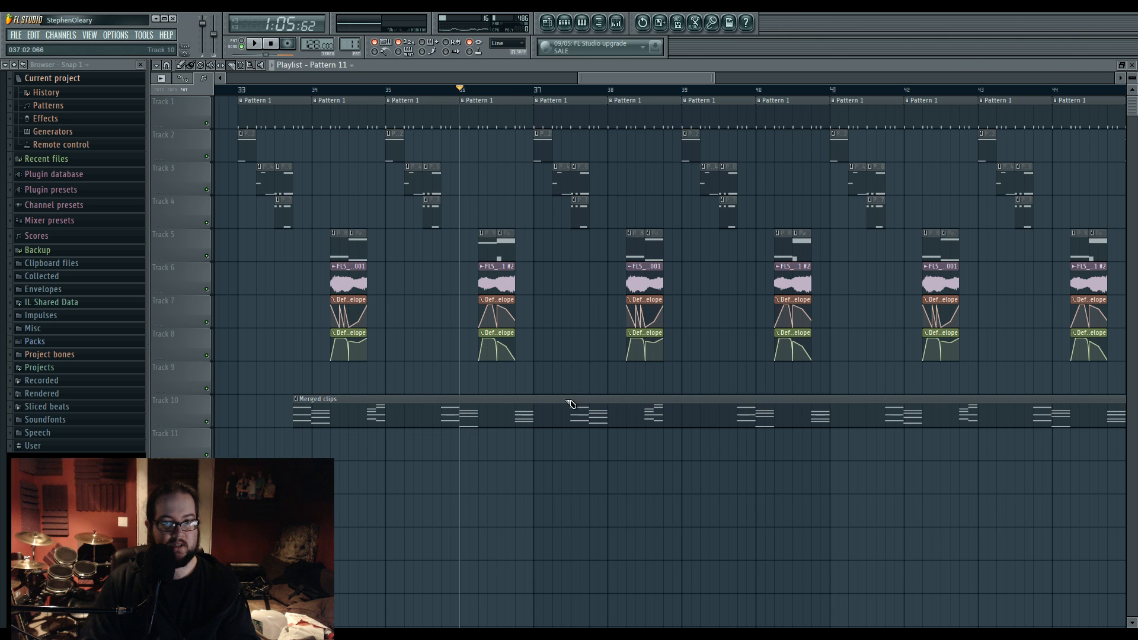
Step: Slice the merged chord clip partway through bar 37 and move the second part one beat later
{"action": "left_click_drag", "start_coordinate": [568, 402], "coordinate": [567, 423]}
{"action": "left_click", "coordinate": [191, 66]}
{"action": "left_click_drag", "start_coordinate": [627, 402], "coordinate": [636, 410]}
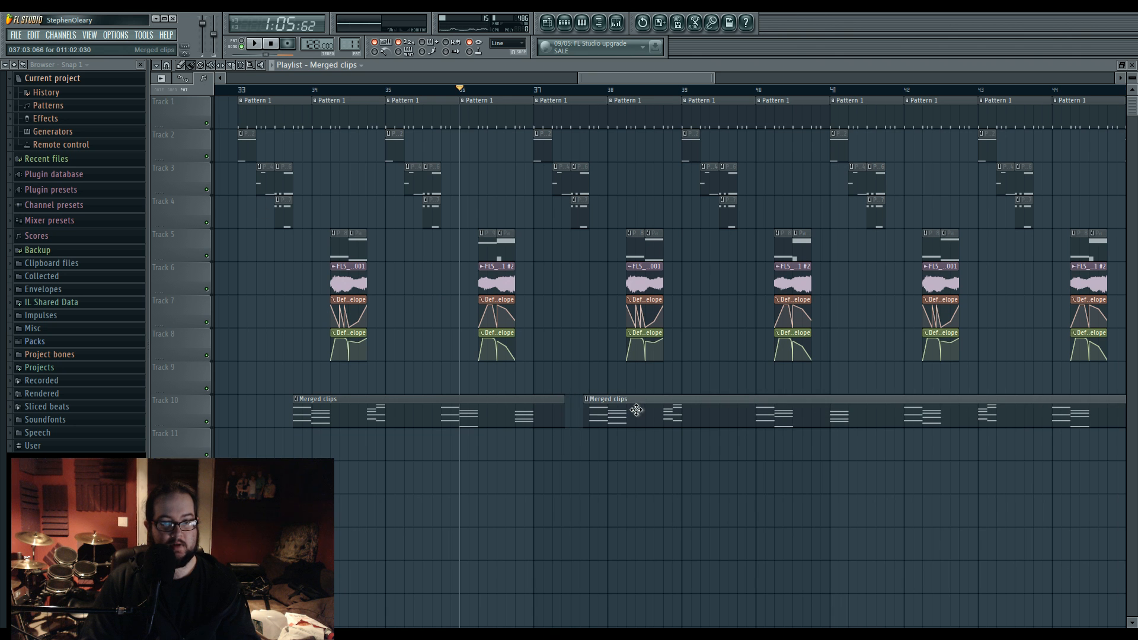
Step: Slice the shifted merged clip again around the middle of bar 39 and bring its remaining chords one beat earlier
{"action": "left_click_drag", "start_coordinate": [745, 359], "coordinate": [590, 352]}
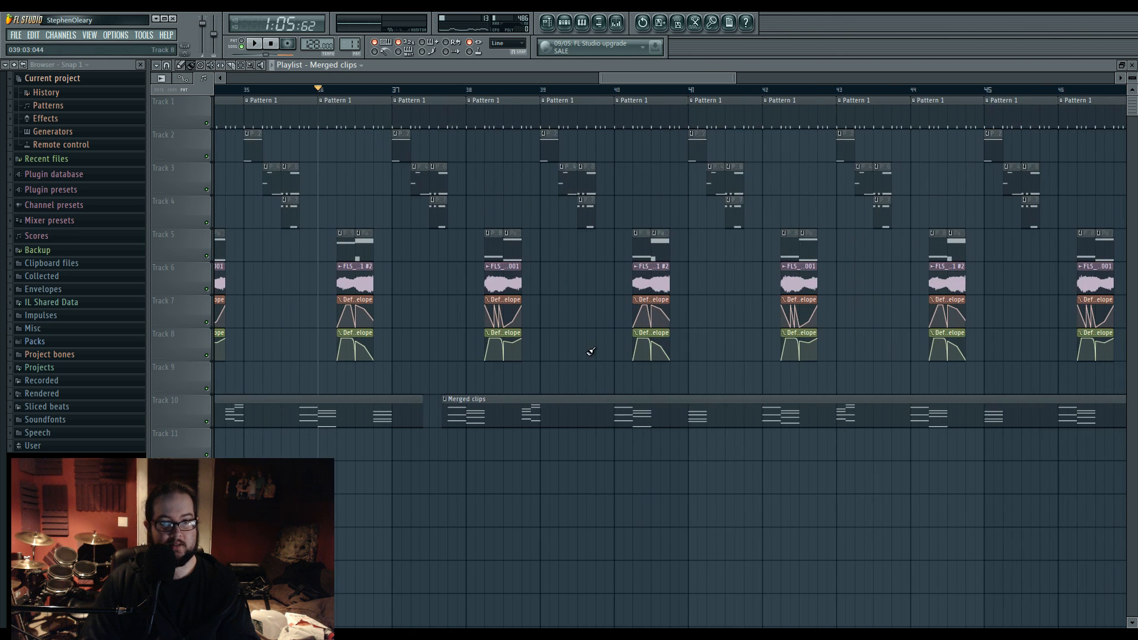
{"action": "left_click", "coordinate": [231, 67]}
{"action": "left_click_drag", "start_coordinate": [578, 412], "coordinate": [578, 392]}
{"action": "left_click", "coordinate": [191, 67]}
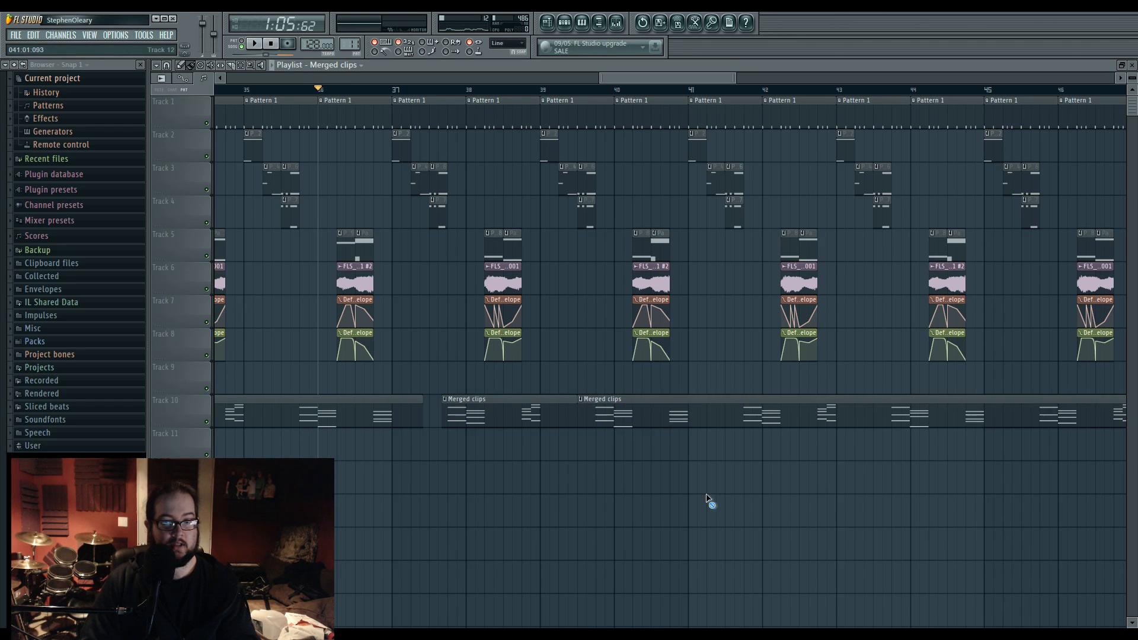
{"action": "scroll", "coordinate": [728, 505], "scroll_direction": "right", "scroll_amount": 2}
{"action": "scroll", "coordinate": [728, 505], "scroll_direction": "right", "scroll_amount": 1}
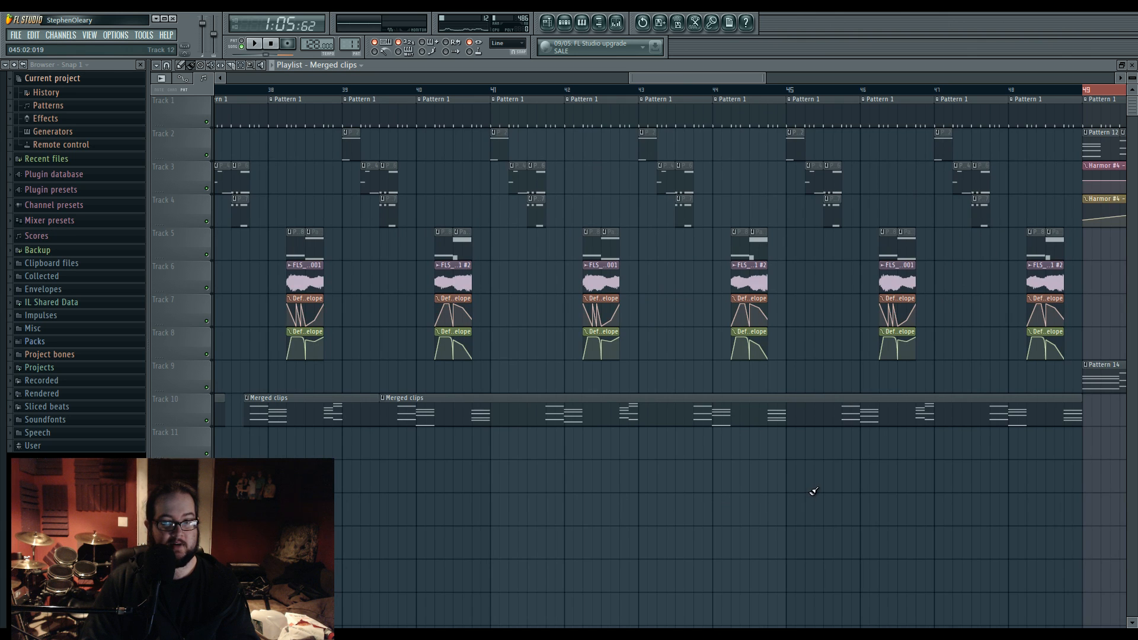
Step: Replace the Pattern 8 clip at bar 40, beat 2 with Pattern 9 and play from that point
{"action": "key", "text": "space"}
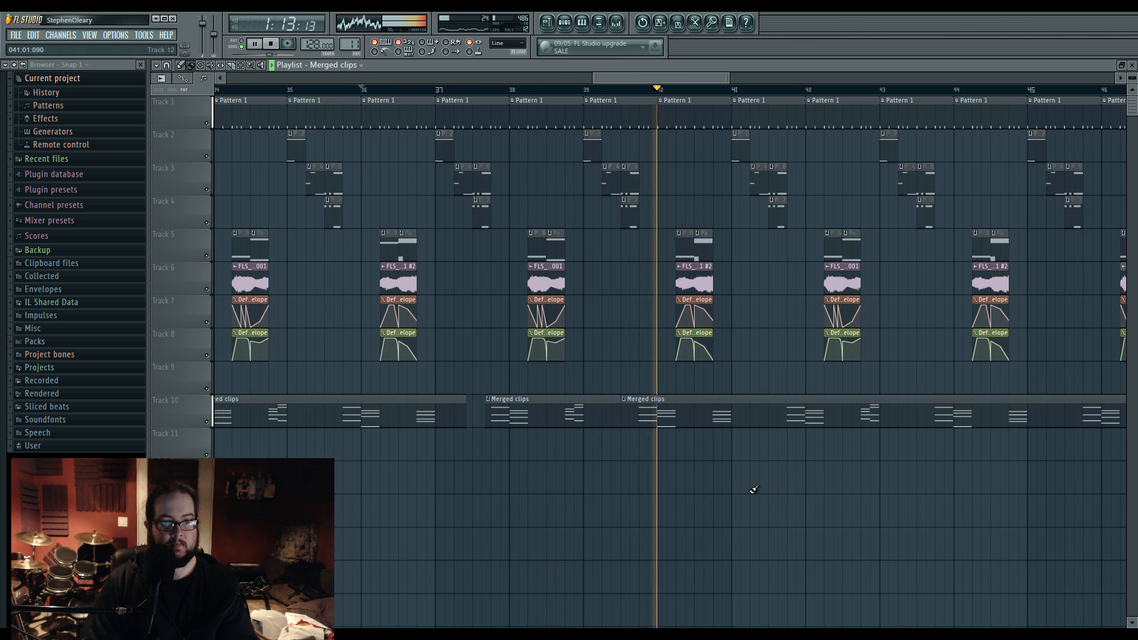
{"action": "right_click", "coordinate": [683, 246]}
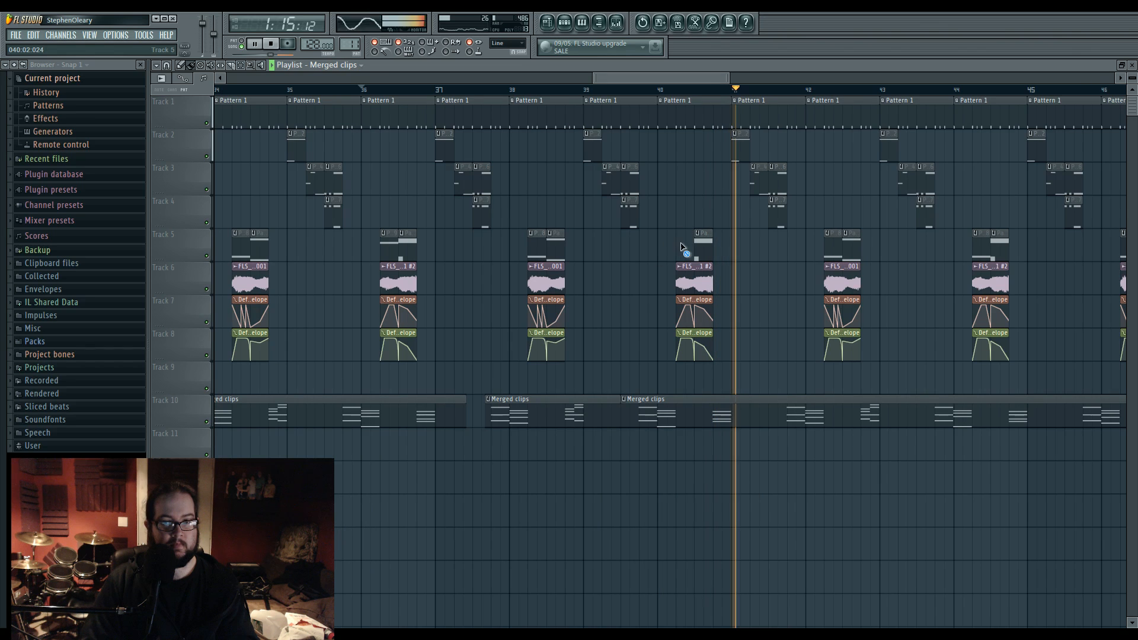
{"action": "left_click", "coordinate": [682, 243]}
{"action": "left_click", "coordinate": [681, 90]}
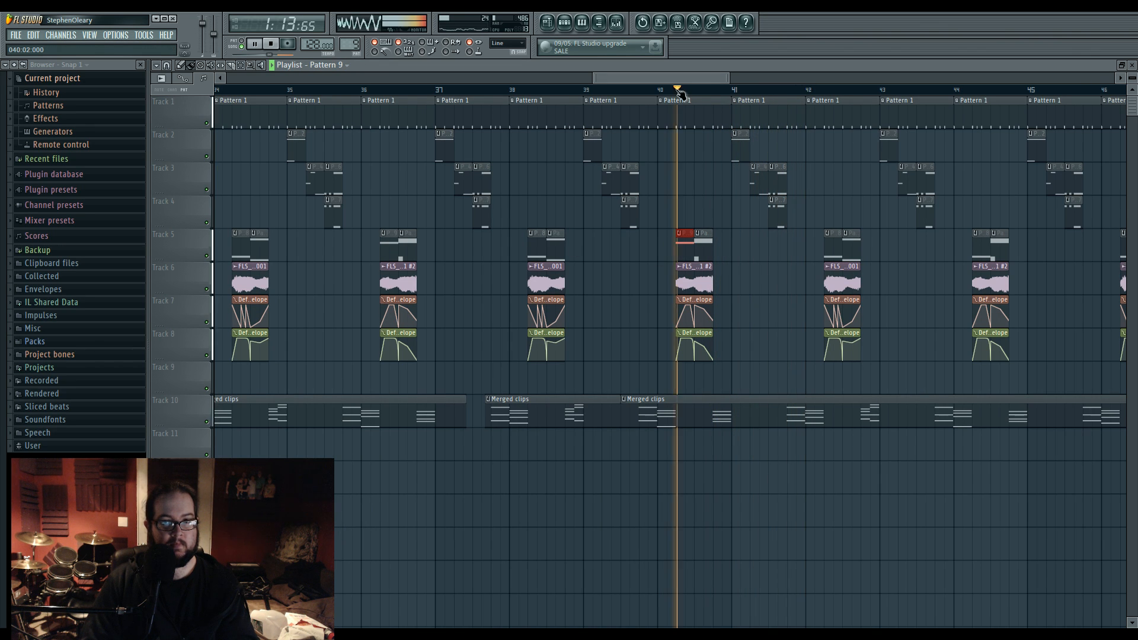
Step: Save the project as Stream Electro in the Projects folder and collapse the current project history
{"action": "key", "text": "ctrl+shift+s"}
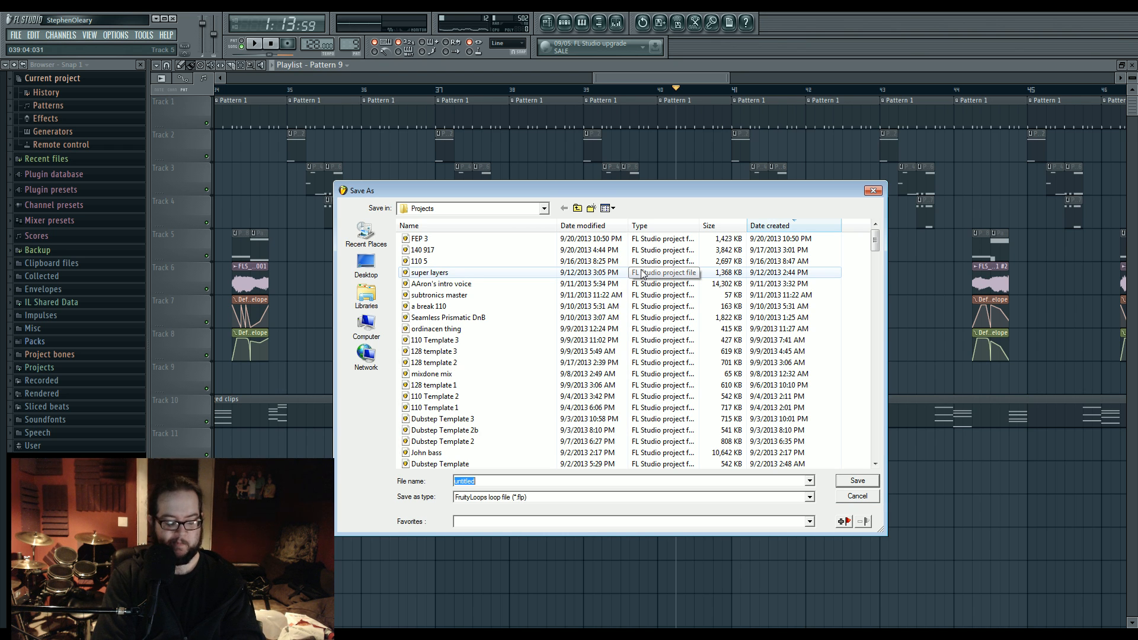
{"action": "type", "text": "Stream Electro"}
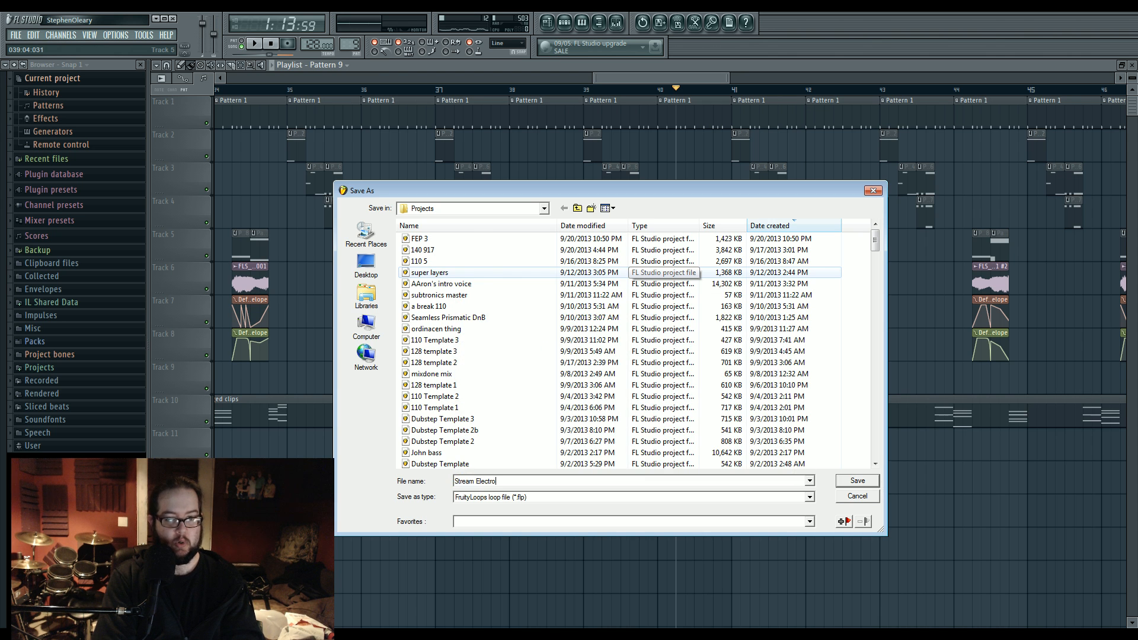
{"action": "key", "text": "Return"}
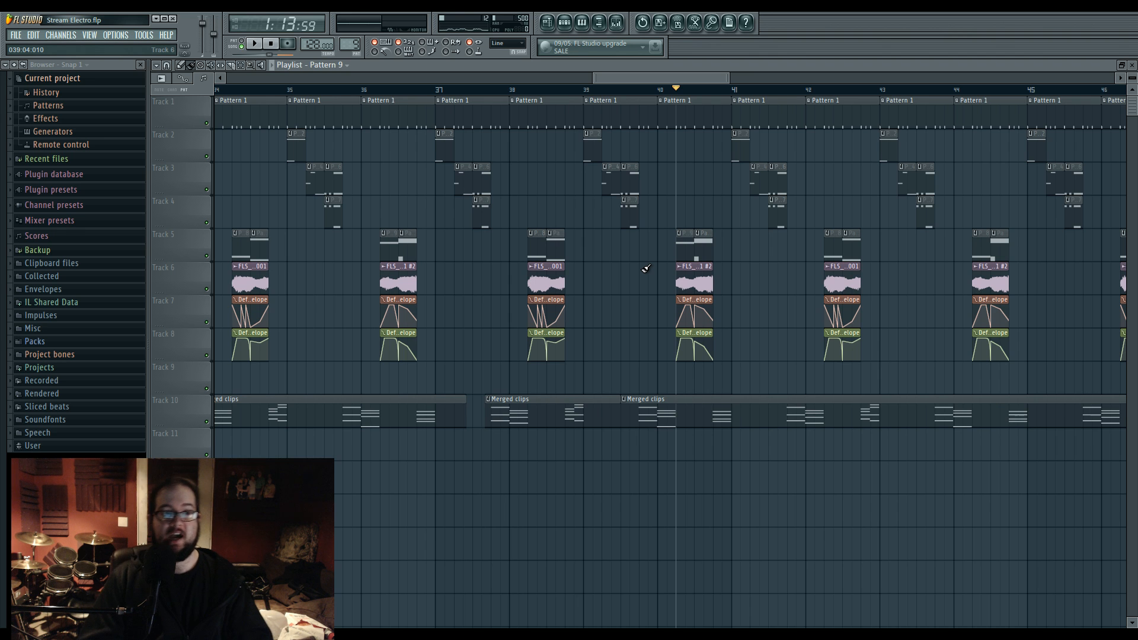
{"action": "left_click", "coordinate": [89, 79]}
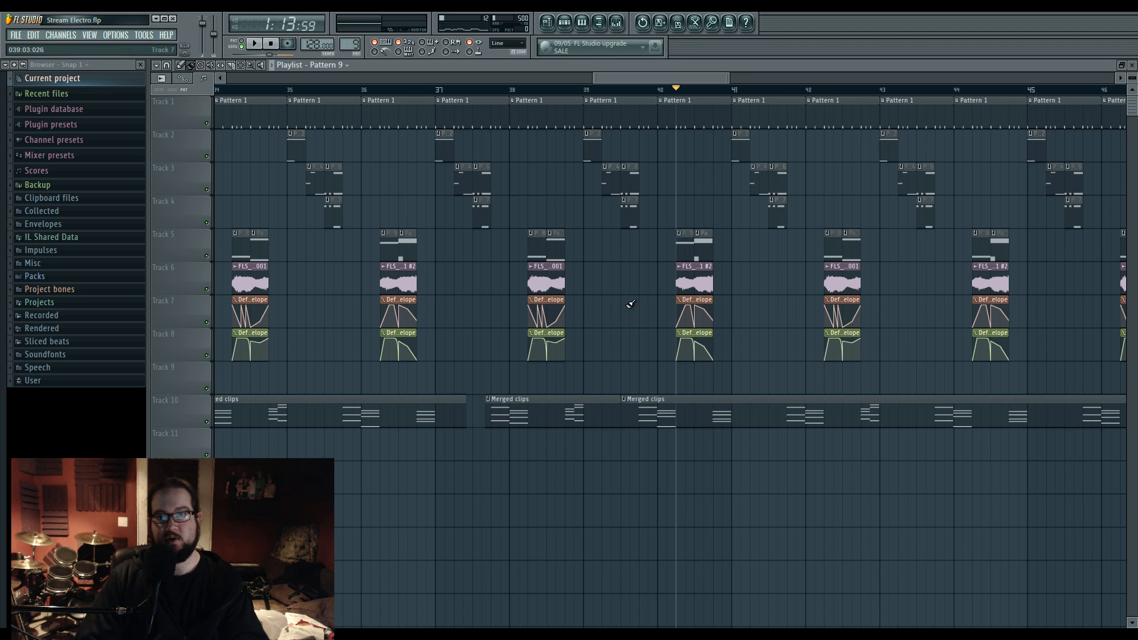
Step: Select all the playlist clips and move the whole arrangement so it starts at bar 1
{"action": "left_click_drag", "start_coordinate": [632, 306], "coordinate": [569, 321]}
{"action": "scroll", "coordinate": [568, 321], "scroll_direction": "down", "scroll_amount": 3}
{"action": "left_click_drag", "start_coordinate": [815, 290], "coordinate": [784, 287]}
{"action": "left_click", "coordinate": [646, 92], "text": "ctrl"}
{"action": "scroll", "coordinate": [784, 287], "scroll_direction": "down", "scroll_amount": 3}
{"action": "left_click_drag", "start_coordinate": [535, 121], "coordinate": [996, 458]}
{"action": "left_click_drag", "start_coordinate": [592, 115], "coordinate": [228, 117]}
{"action": "left_click", "coordinate": [580, 336], "text": "ctrl"}
{"action": "scroll", "coordinate": [302, 427], "scroll_direction": "up", "scroll_amount": 4}
{"action": "left_click_drag", "start_coordinate": [599, 501], "coordinate": [801, 519]}
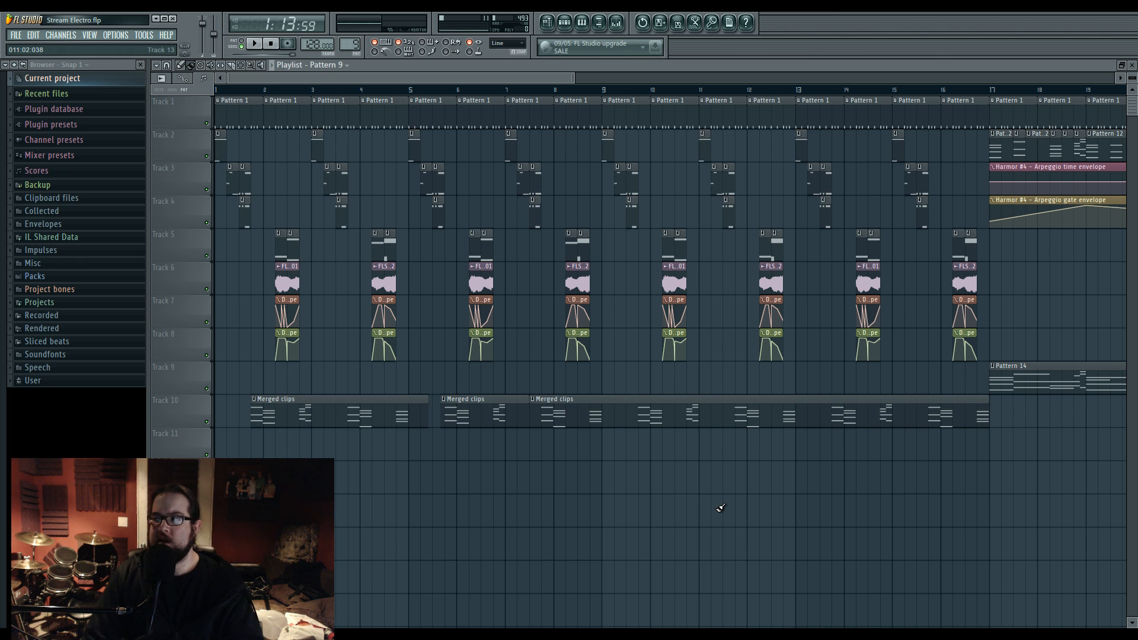
Step: Open Pattern 1 and the Kick mixer track's Fruity Parametric EQ 2, and audition the drums
{"action": "double_click", "coordinate": [235, 101]}
{"action": "left_click", "coordinate": [616, 23]}
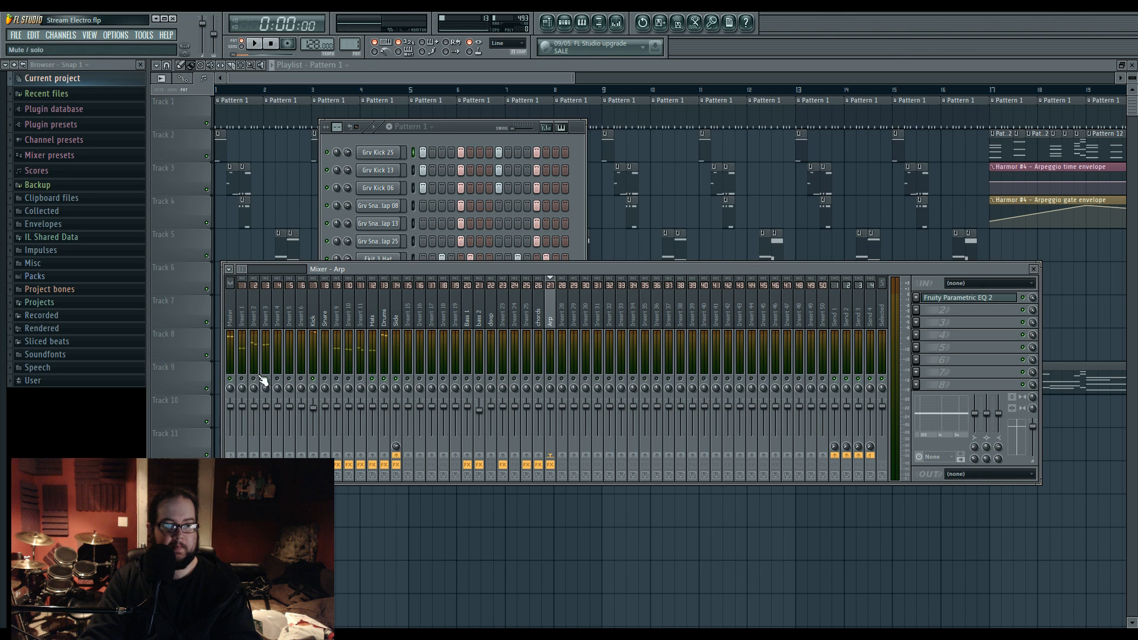
{"action": "left_click", "coordinate": [314, 320]}
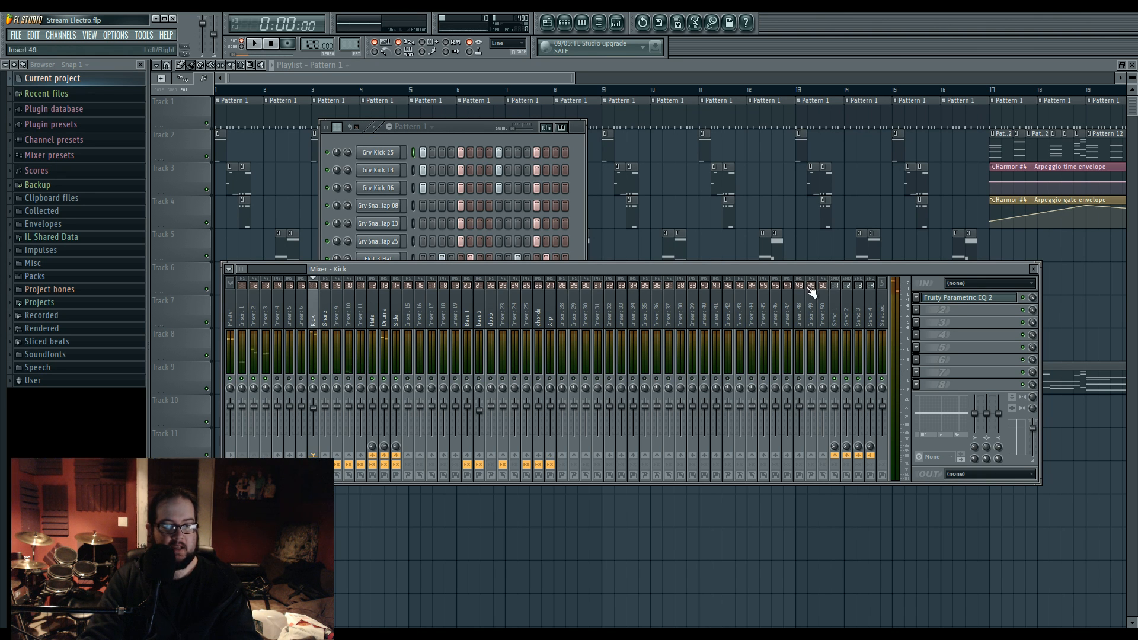
{"action": "left_click", "coordinate": [960, 299]}
{"action": "key", "text": "space"}
{"action": "key", "text": "space"}
Step: Adjust band 3 of the kick's equalizer while comparing playback, ending with a deeper low-mid cut
{"action": "mouse_move", "coordinate": [252, 264]}
{"action": "left_mouse_down"}
{"action": "mouse_move", "coordinate": [245, 238]}
{"action": "mouse_move", "coordinate": [255, 248]}
{"action": "left_mouse_up"}
{"action": "key", "text": "space"}
{"action": "key", "text": "space"}
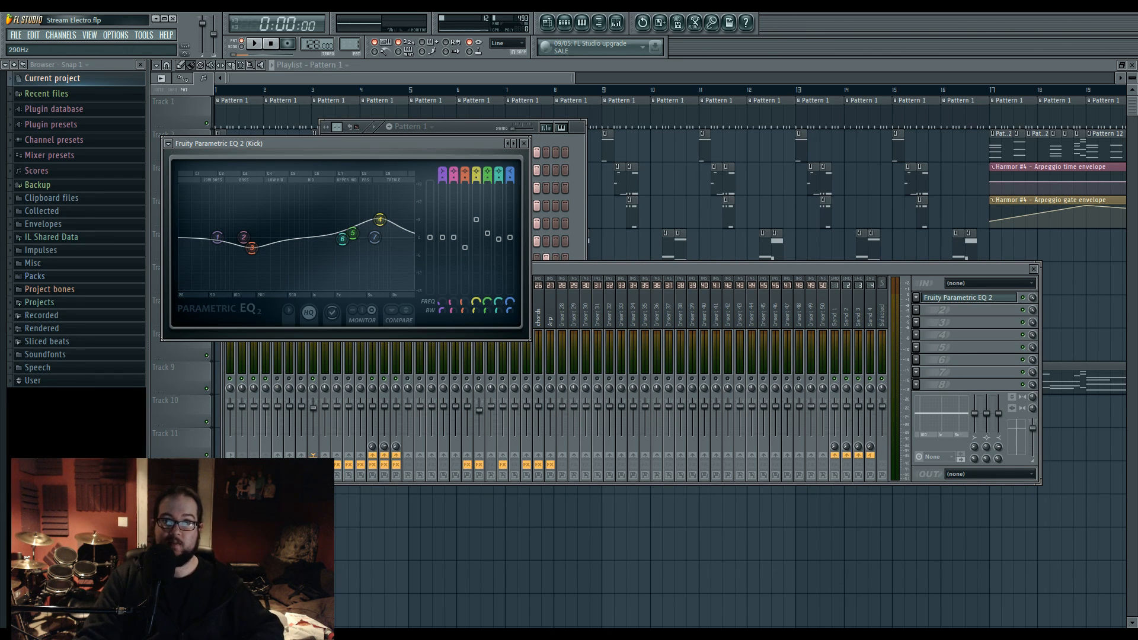
{"action": "left_click", "coordinate": [252, 247]}
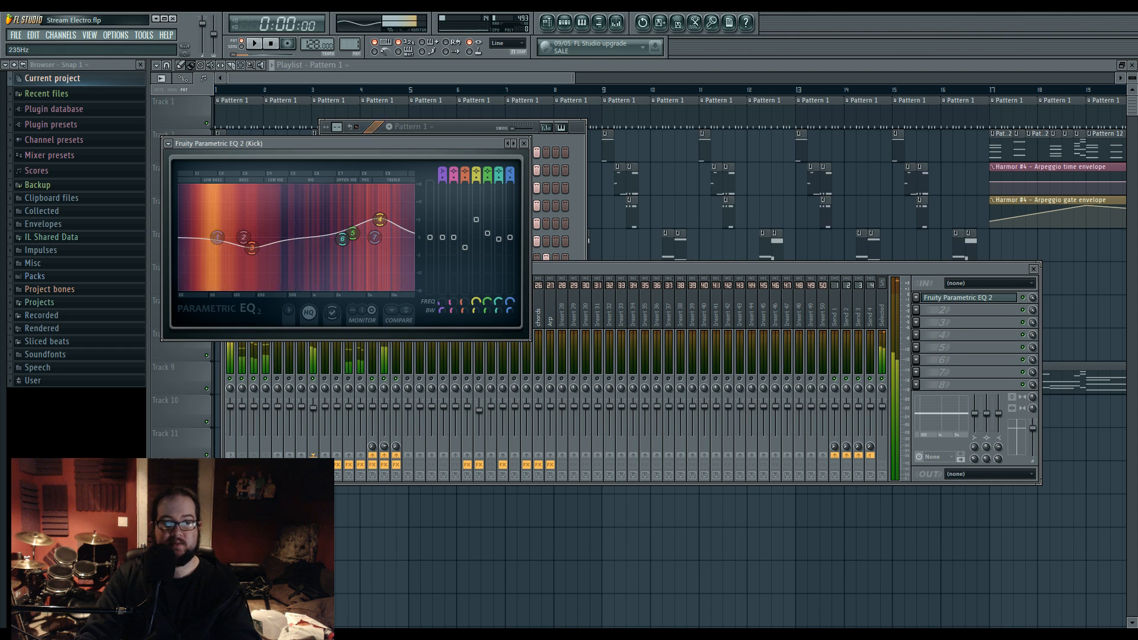
{"action": "left_click_drag", "start_coordinate": [252, 248], "coordinate": [255, 259]}
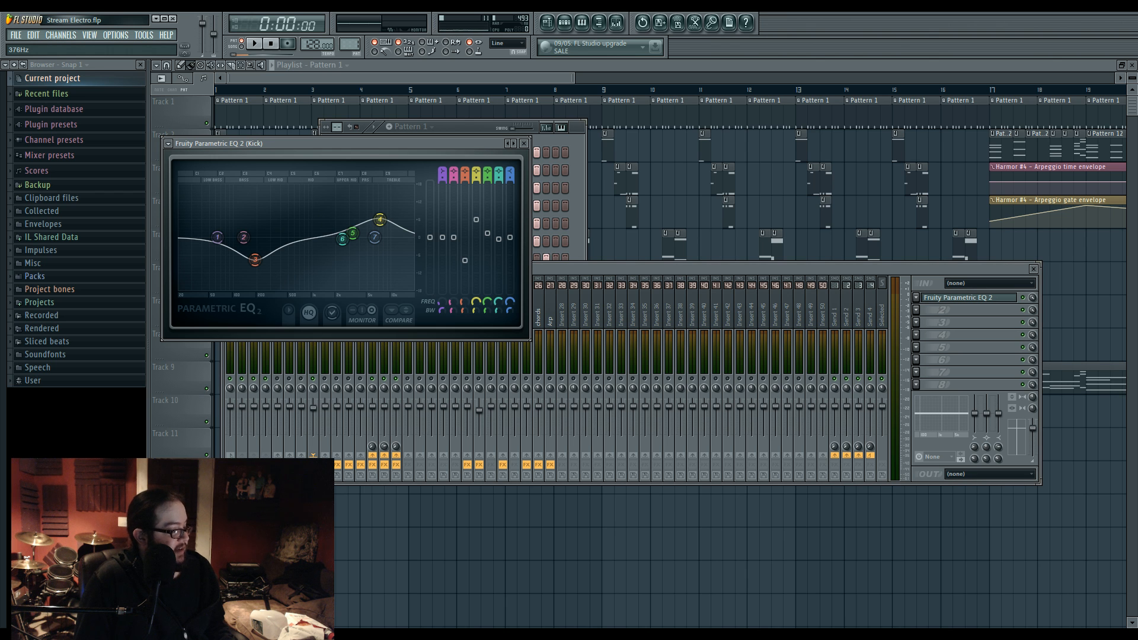
Step: Show the Unsorted channel group and add a new Harmor channel to it, moving its window clear
{"action": "key", "text": "F6"}
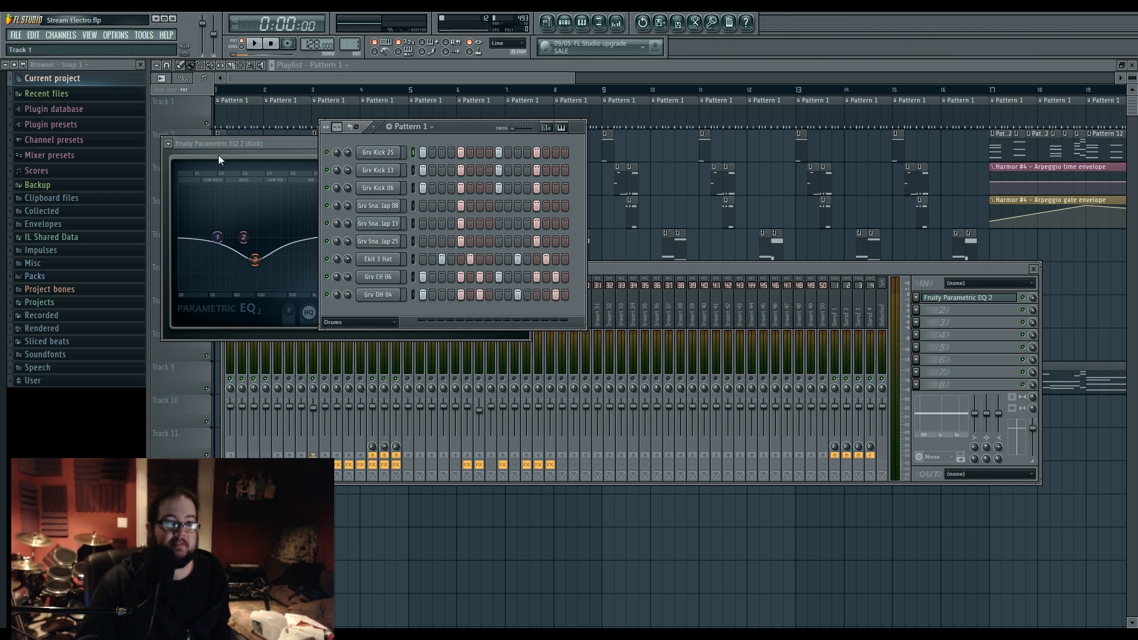
{"action": "left_click", "coordinate": [358, 322]}
{"action": "left_click", "coordinate": [365, 379]}
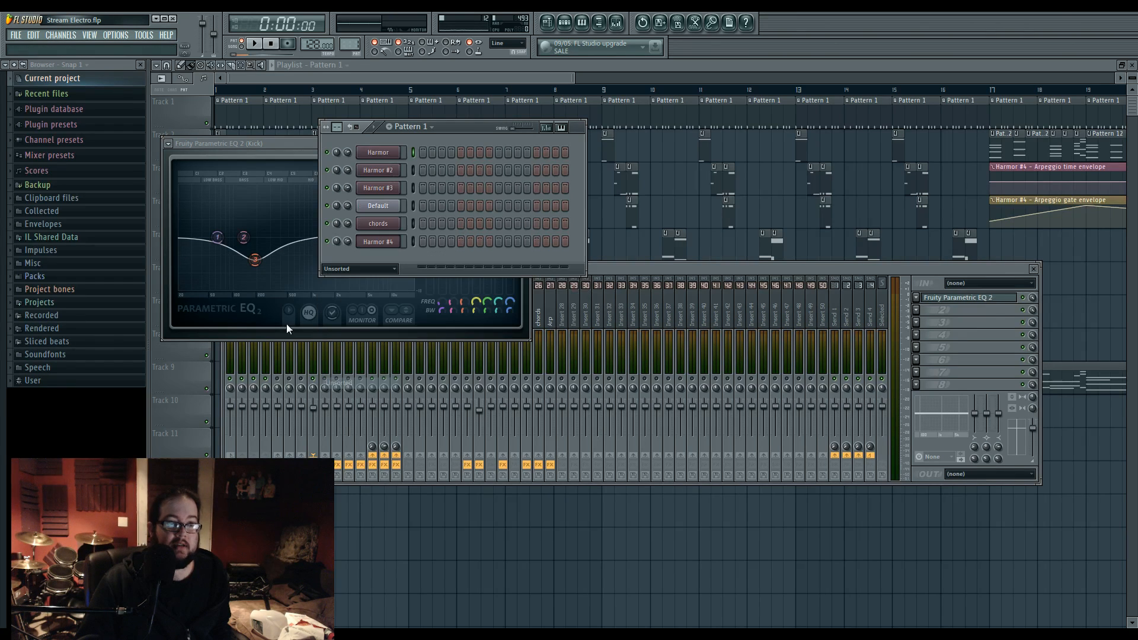
{"action": "left_click", "coordinate": [69, 37]}
{"action": "mouse_move", "coordinate": [83, 45]}
{"action": "left_click", "coordinate": [213, 326]}
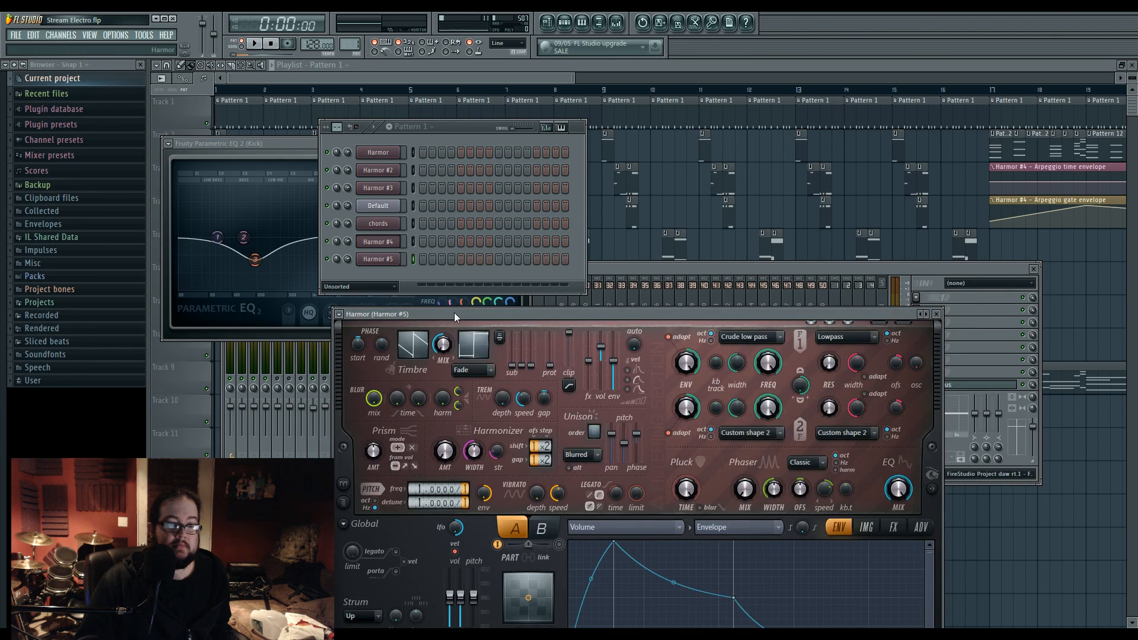
{"action": "left_click_drag", "start_coordinate": [454, 312], "coordinate": [440, 149]}
Step: Find a snare sample in the Drums packs, load it into the new Harmor's image section and audition it
{"action": "left_click", "coordinate": [35, 276]}
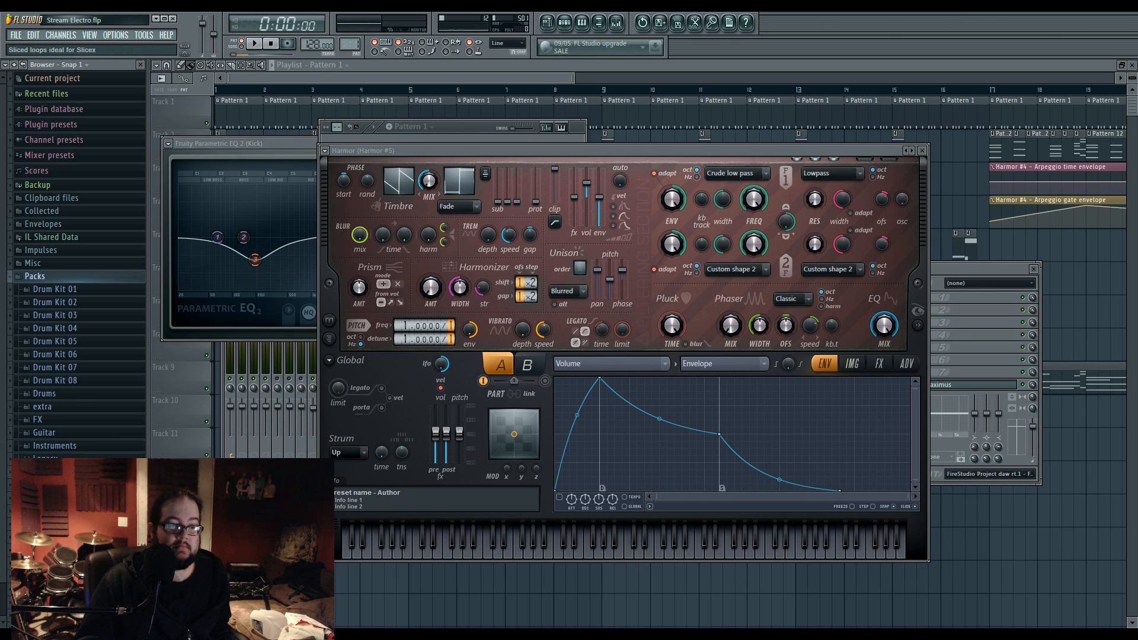
{"action": "left_click", "coordinate": [106, 393]}
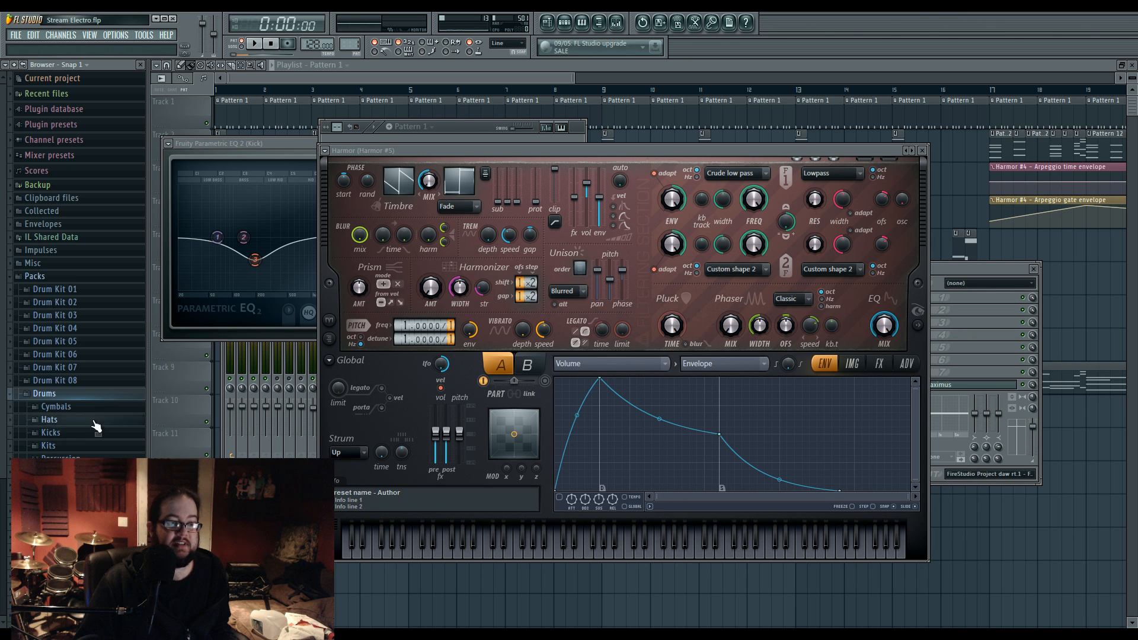
{"action": "left_click", "coordinate": [102, 485]}
{"action": "scroll", "coordinate": [102, 485], "scroll_direction": "down", "scroll_amount": 8}
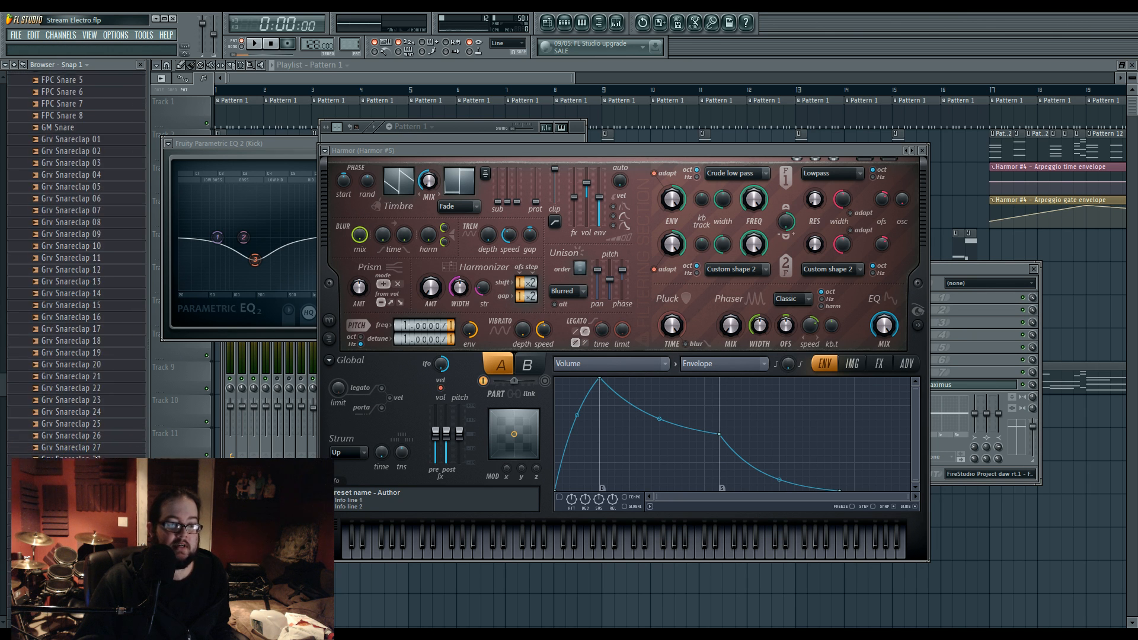
{"action": "left_click", "coordinate": [102, 485]}
{"action": "left_click", "coordinate": [852, 364]}
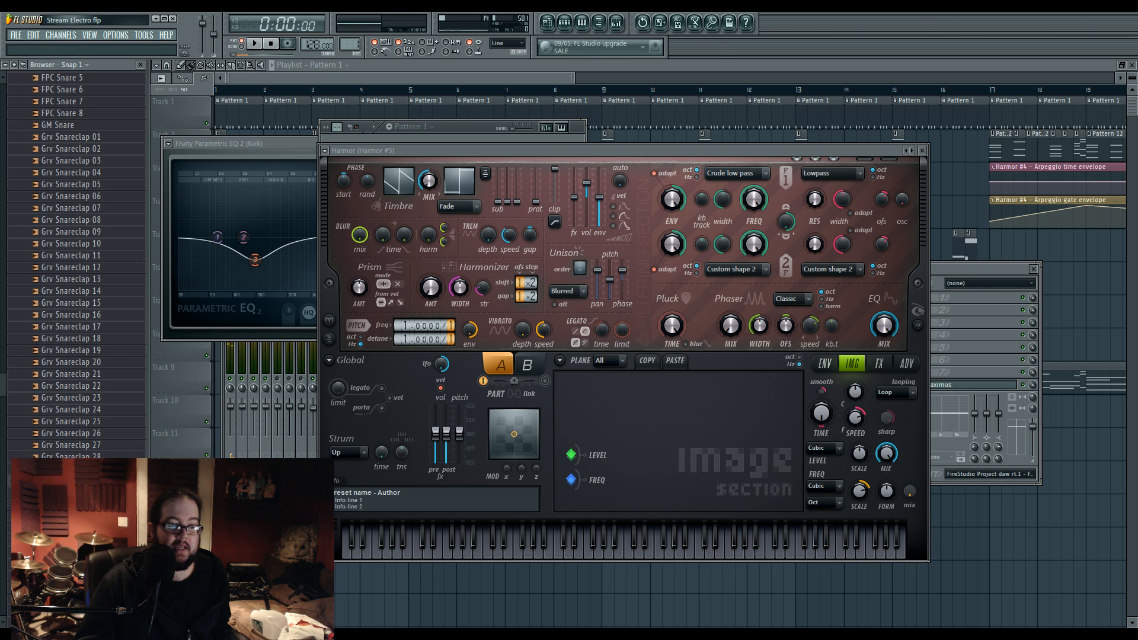
{"action": "left_click_drag", "start_coordinate": [102, 485], "coordinate": [652, 434]}
{"action": "key", "text": "z"}
{"action": "key", "text": "z"}
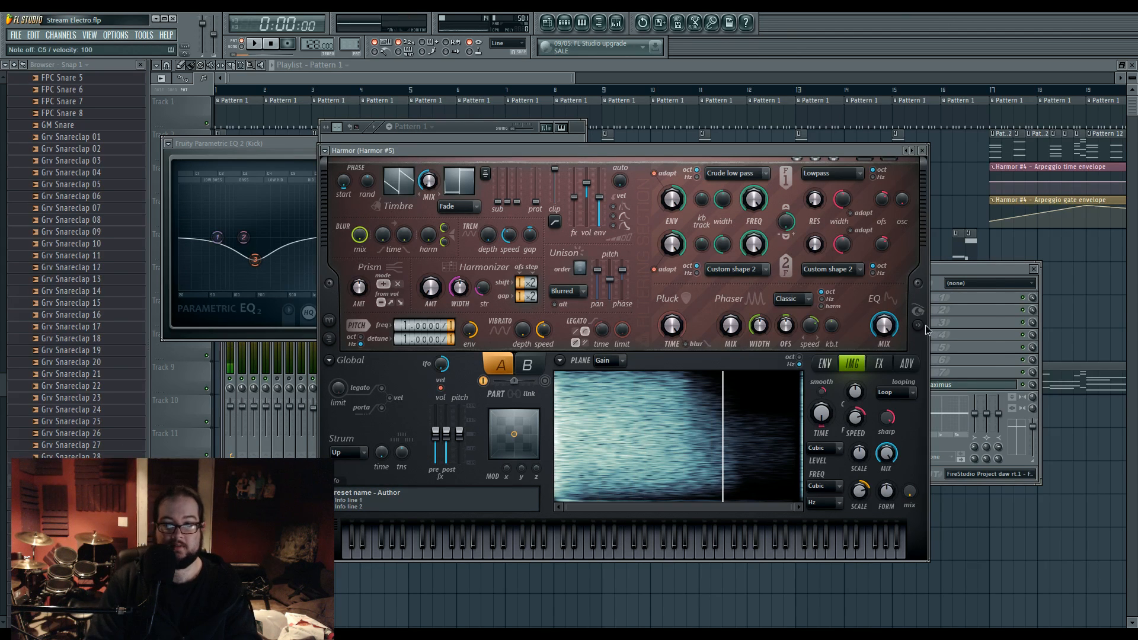
Step: Show Harmor's visual feedback and lower the image section's frequency scale and sharpness while playing a note
{"action": "left_click", "coordinate": [919, 327]}
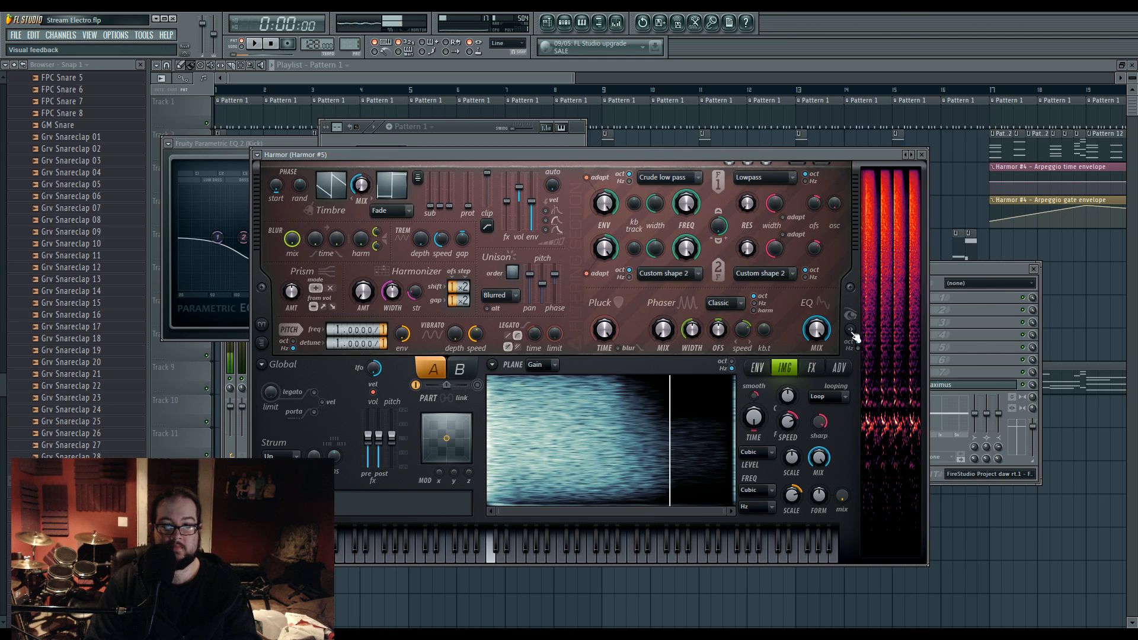
{"action": "left_click", "coordinate": [851, 331]}
{"action": "left_click_drag", "start_coordinate": [796, 500], "coordinate": [796, 536]}
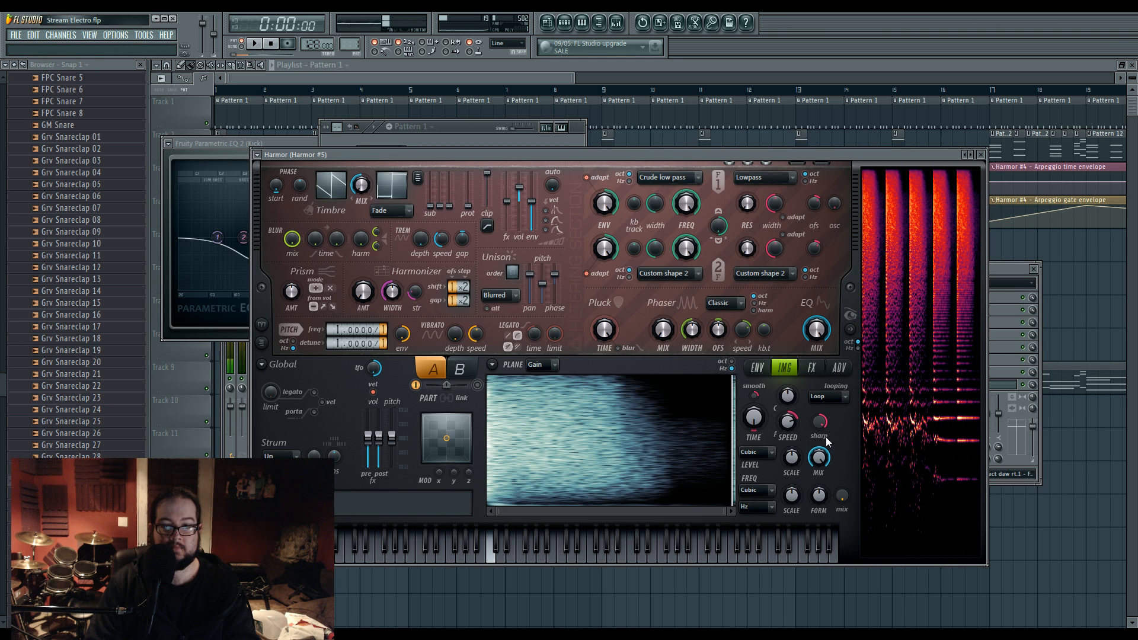
{"action": "left_click_drag", "start_coordinate": [820, 422], "coordinate": [821, 454]}
{"action": "key", "text": "z"}
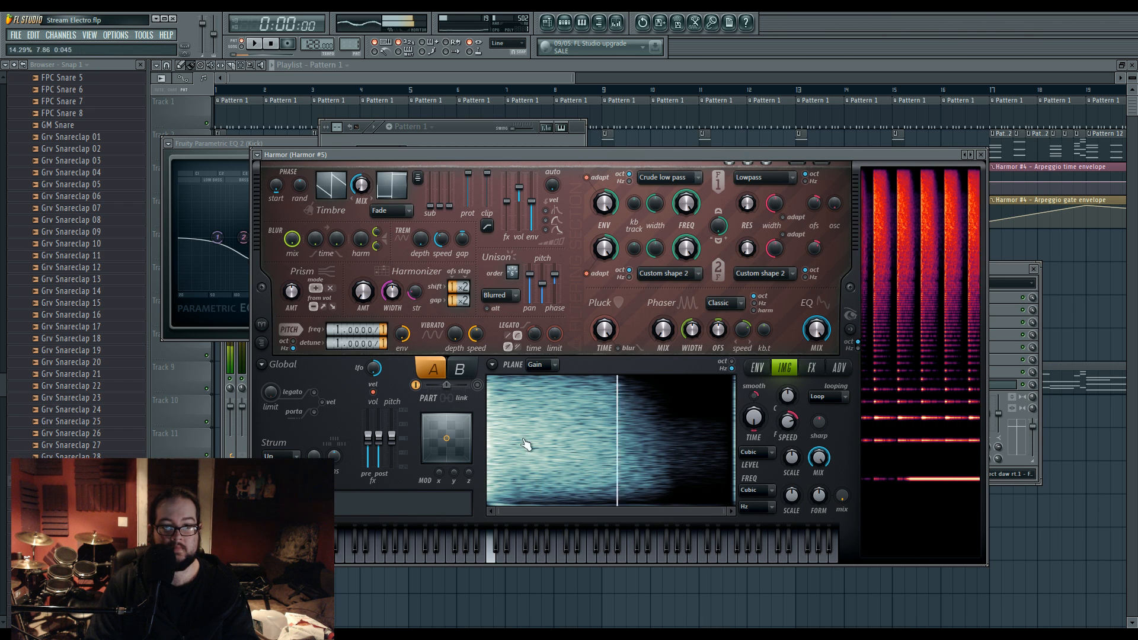
Step: Turn the image section's formant mix up fully and raise part A's pitch by about 1128 cents
{"action": "mouse_move", "coordinate": [391, 437]}
{"action": "left_mouse_down"}
{"action": "mouse_move", "coordinate": [391, 422]}
{"action": "mouse_move", "coordinate": [391, 435]}
{"action": "left_mouse_up"}
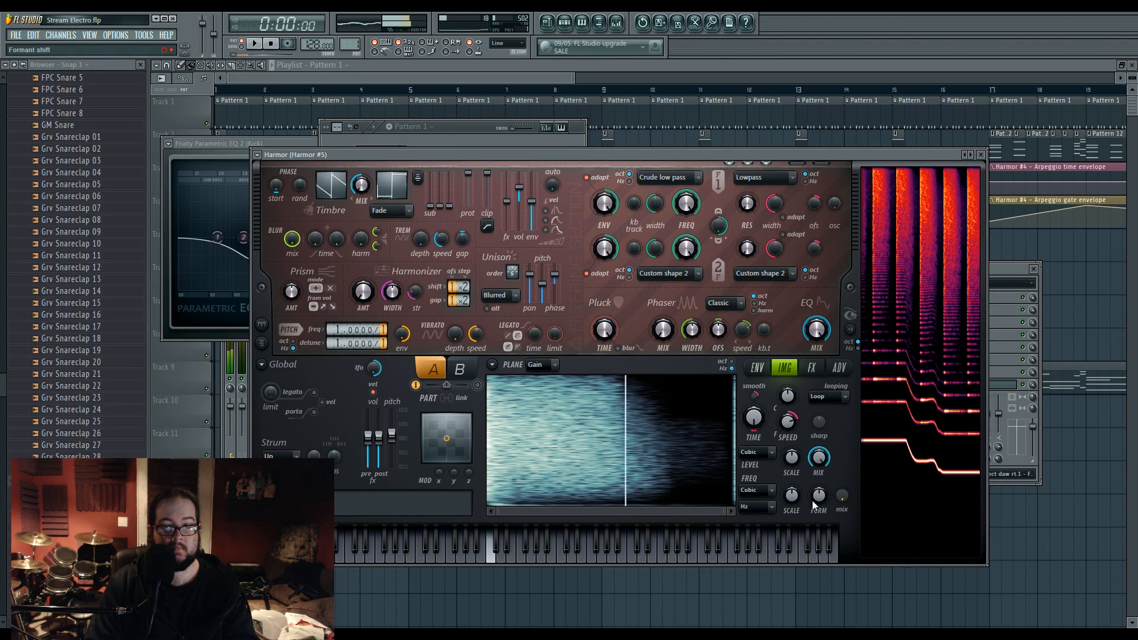
{"action": "left_click_drag", "start_coordinate": [842, 496], "coordinate": [842, 459]}
{"action": "left_click_drag", "start_coordinate": [392, 436], "coordinate": [392, 424]}
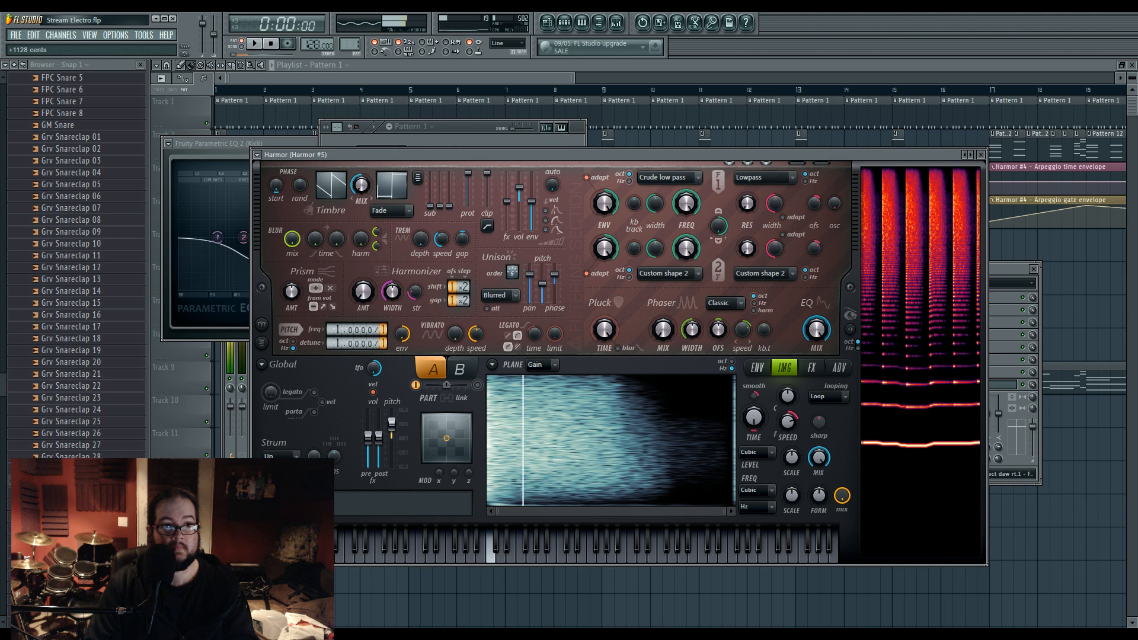
Step: Enable the volume envelope, remove its attack and shape a short decay that falls straight to zero
{"action": "left_click", "coordinate": [758, 367]}
{"action": "left_click", "coordinate": [546, 368]}
{"action": "left_click", "coordinate": [468, 409]}
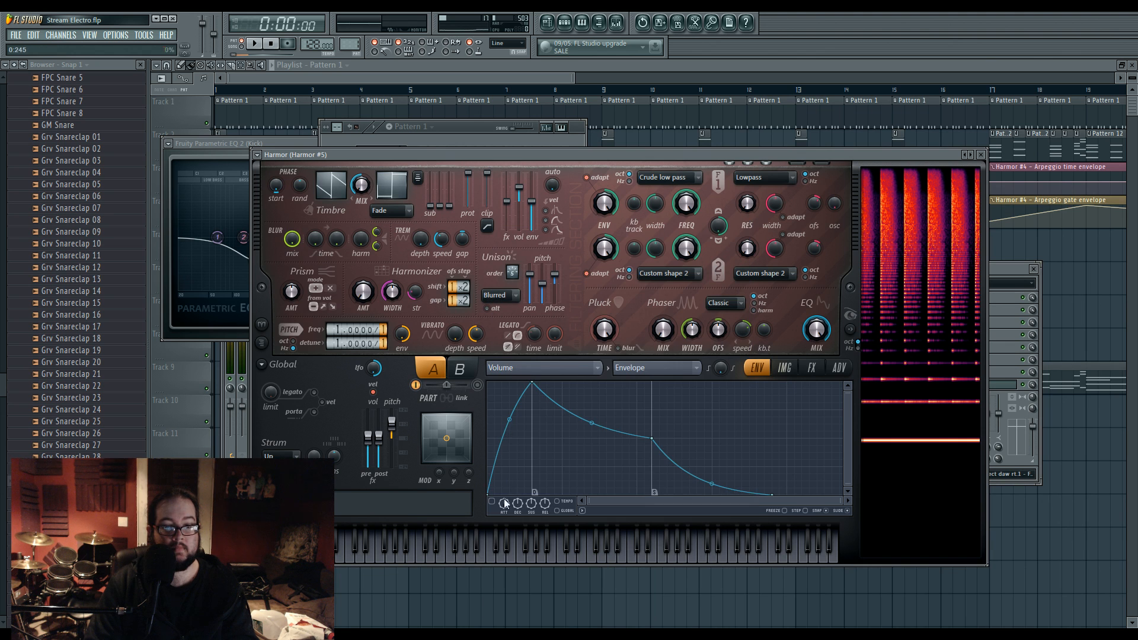
{"action": "left_click_drag", "start_coordinate": [504, 503], "coordinate": [505, 534]}
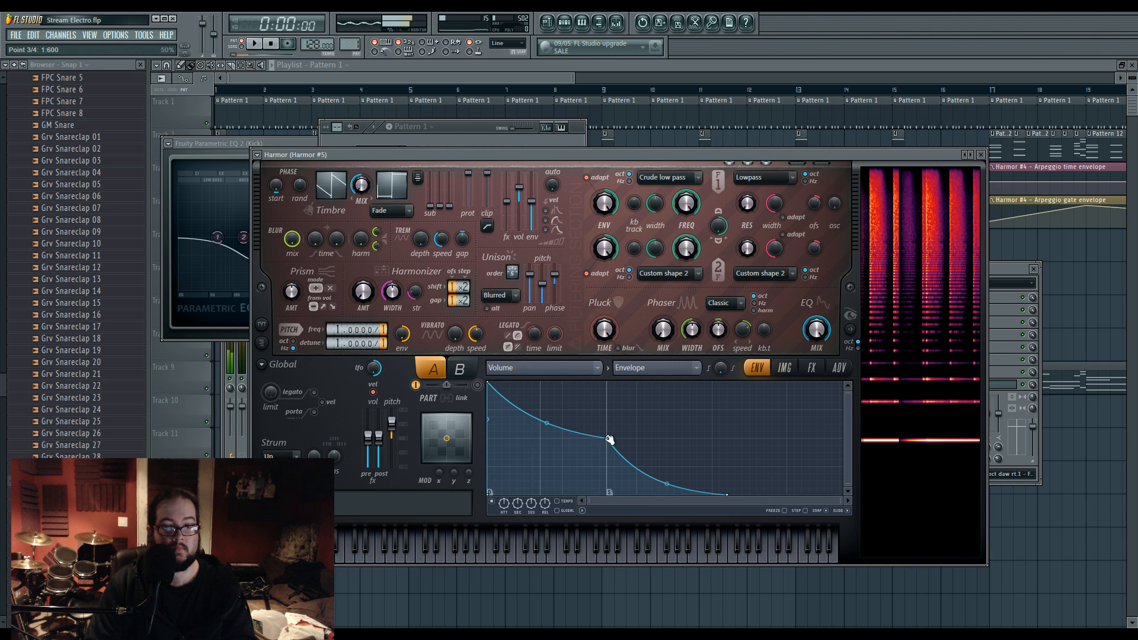
{"action": "left_click_drag", "start_coordinate": [609, 440], "coordinate": [502, 429]}
{"action": "key", "text": "z"}
{"action": "key", "text": "z"}
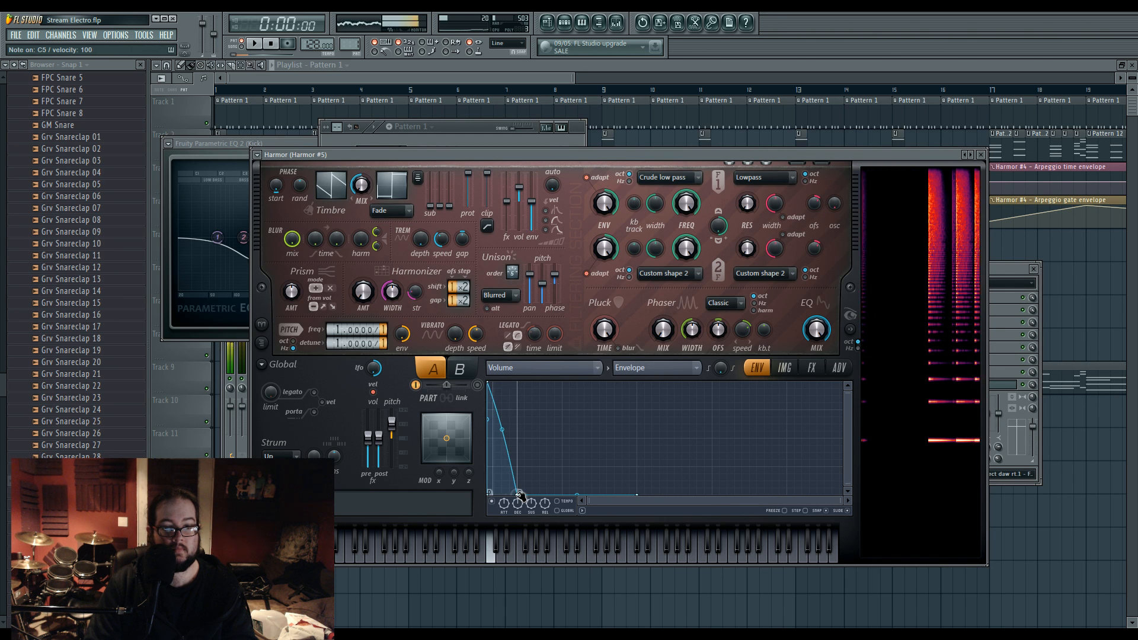
{"action": "key", "text": "z"}
{"action": "key", "text": "z"}
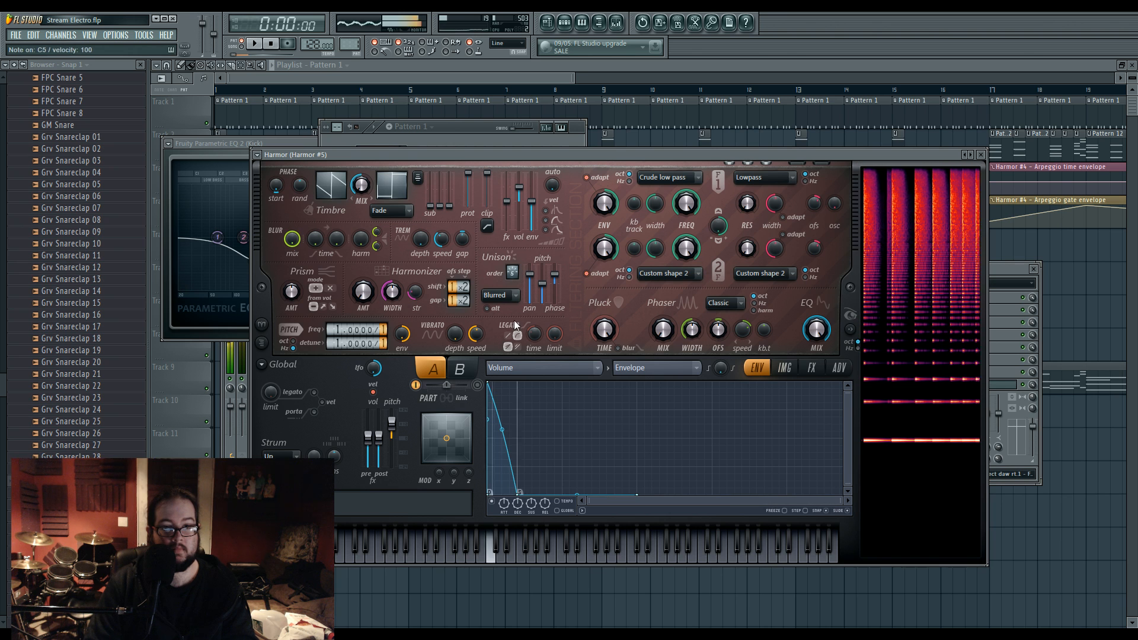
Step: Delete the last point of the volume envelope and audition the shortened hit
{"action": "right_click", "coordinate": [631, 496]}
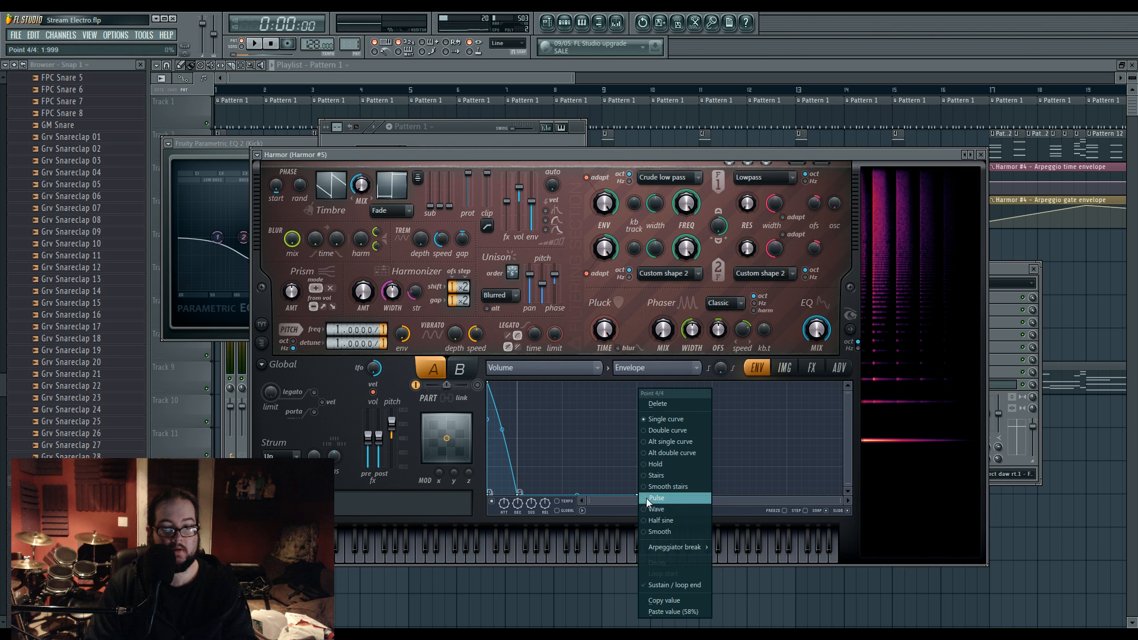
{"action": "left_click", "coordinate": [661, 409]}
{"action": "key", "text": "z"}
{"action": "key", "text": "z"}
{"action": "key", "text": "z"}
{"action": "key", "text": "z"}
{"action": "key", "text": "z"}
{"action": "key", "text": "z"}
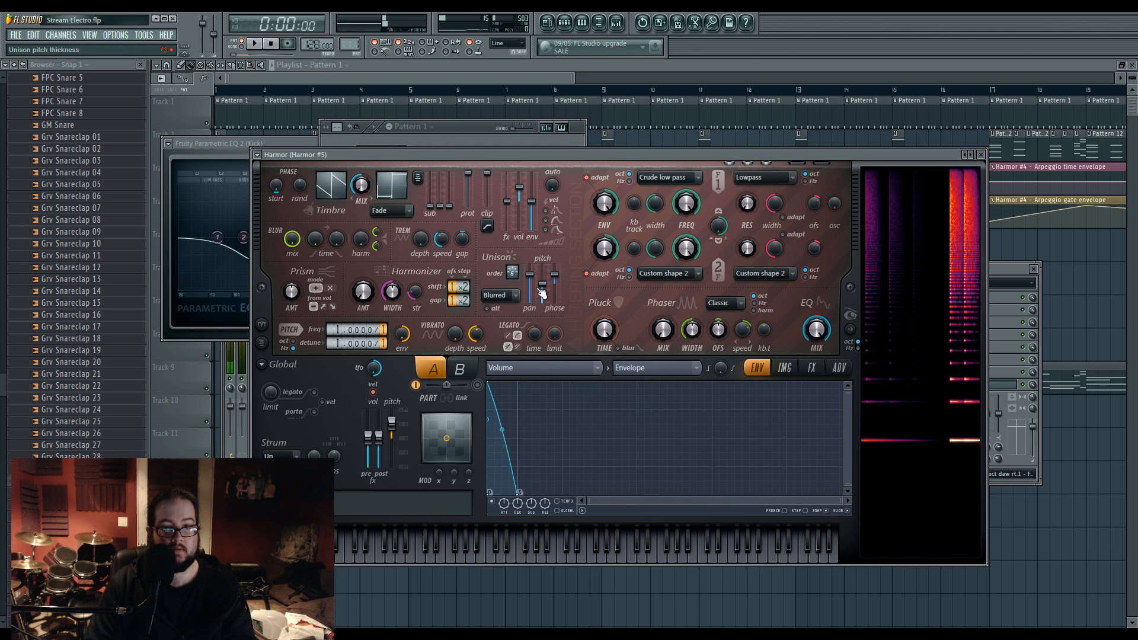
Step: Adjust the unison pan and raise the unison pitch thickness while repeating the test note
{"action": "mouse_move", "coordinate": [530, 275]}
{"action": "left_mouse_down"}
{"action": "mouse_move", "coordinate": [530, 289]}
{"action": "mouse_move", "coordinate": [544, 273]}
{"action": "left_mouse_up"}
{"action": "key", "text": "z"}
{"action": "key", "text": "z"}
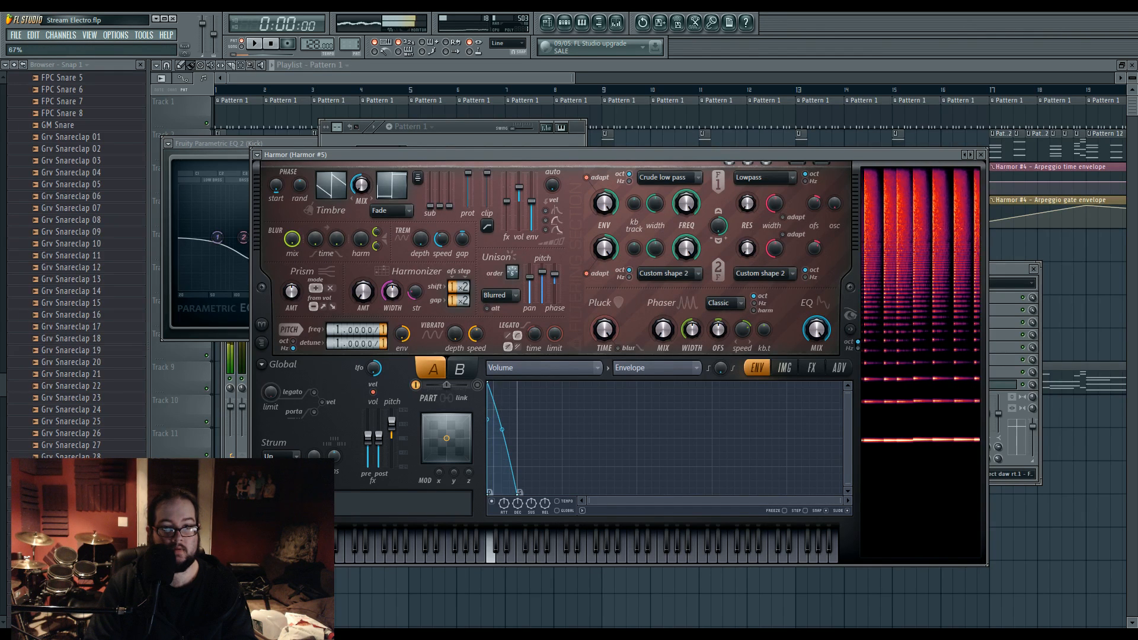
{"action": "key", "text": "z"}
{"action": "key", "text": "z"}
{"action": "key", "text": "z"}
{"action": "key", "text": "z"}
{"action": "key", "text": "z"}
{"action": "key", "text": "z"}
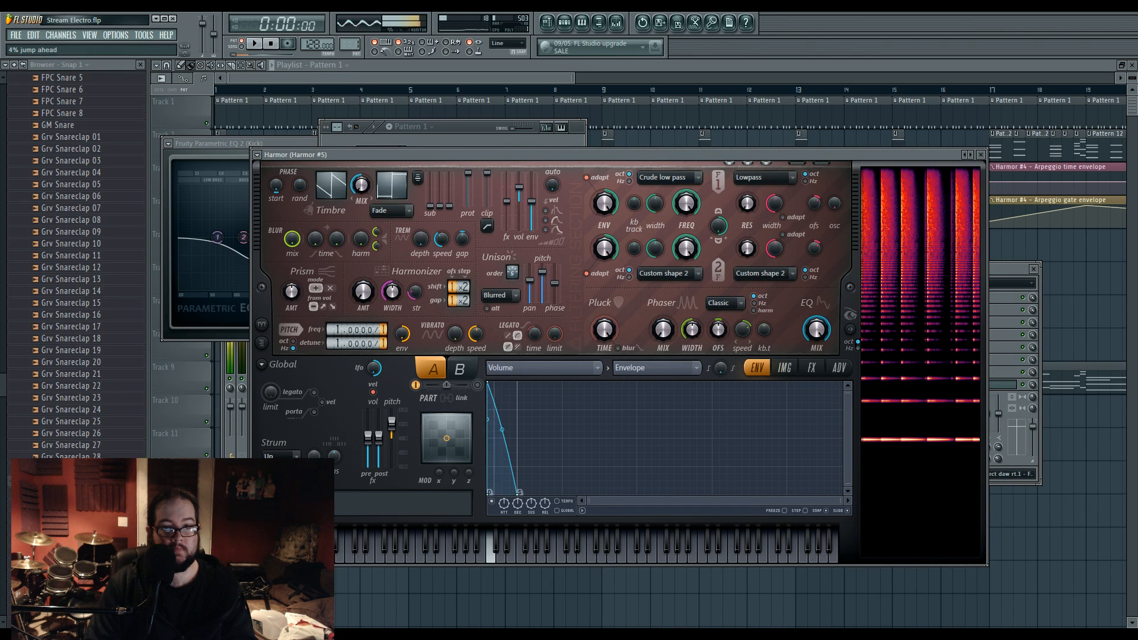
Step: Fine-tune the unison phase while repeatedly playing the test note
{"action": "mouse_move", "coordinate": [556, 275]}
{"action": "left_mouse_down"}
{"action": "mouse_move", "coordinate": [556, 284]}
{"action": "mouse_move", "coordinate": [544, 271]}
{"action": "mouse_move", "coordinate": [532, 280]}
{"action": "mouse_move", "coordinate": [543, 270]}
{"action": "mouse_move", "coordinate": [530, 285]}
{"action": "mouse_move", "coordinate": [555, 276]}
{"action": "left_mouse_up"}
{"action": "key", "text": "z"}
{"action": "key", "text": "z"}
{"action": "key", "text": "z"}
{"action": "key", "text": "z"}
{"action": "key", "text": "z"}
{"action": "key", "text": "z"}
{"action": "key", "text": "z"}
{"action": "key", "text": "z"}
{"action": "key", "text": "z"}
{"action": "key", "text": "z"}
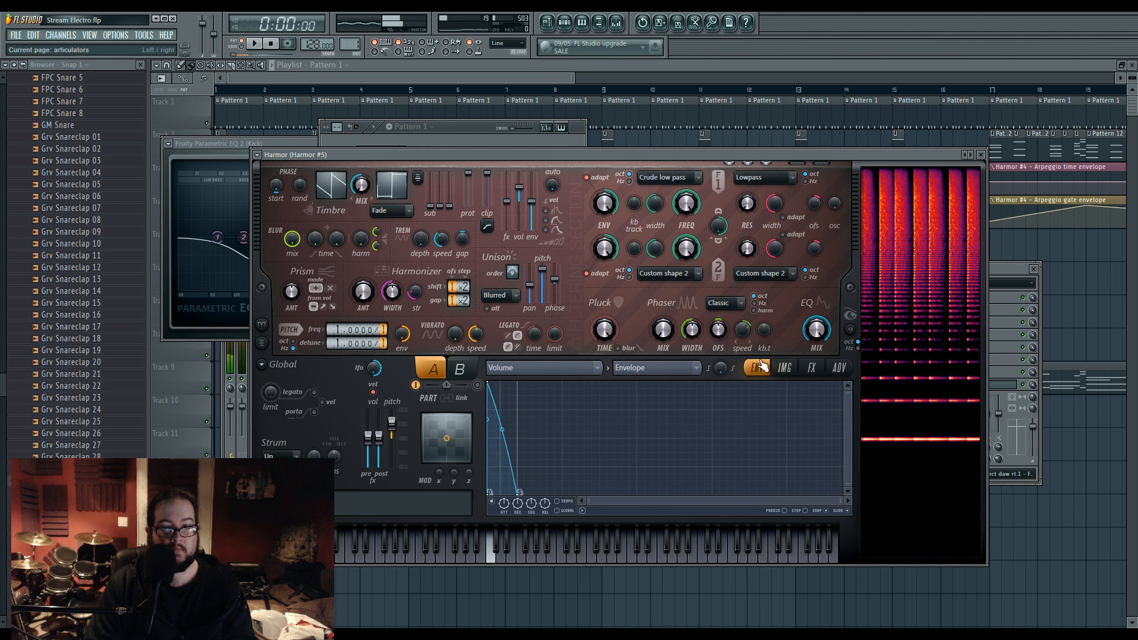
Step: Set Harmor's effects compression to Burning and audition the sound at several pitches
{"action": "left_click", "coordinate": [813, 368]}
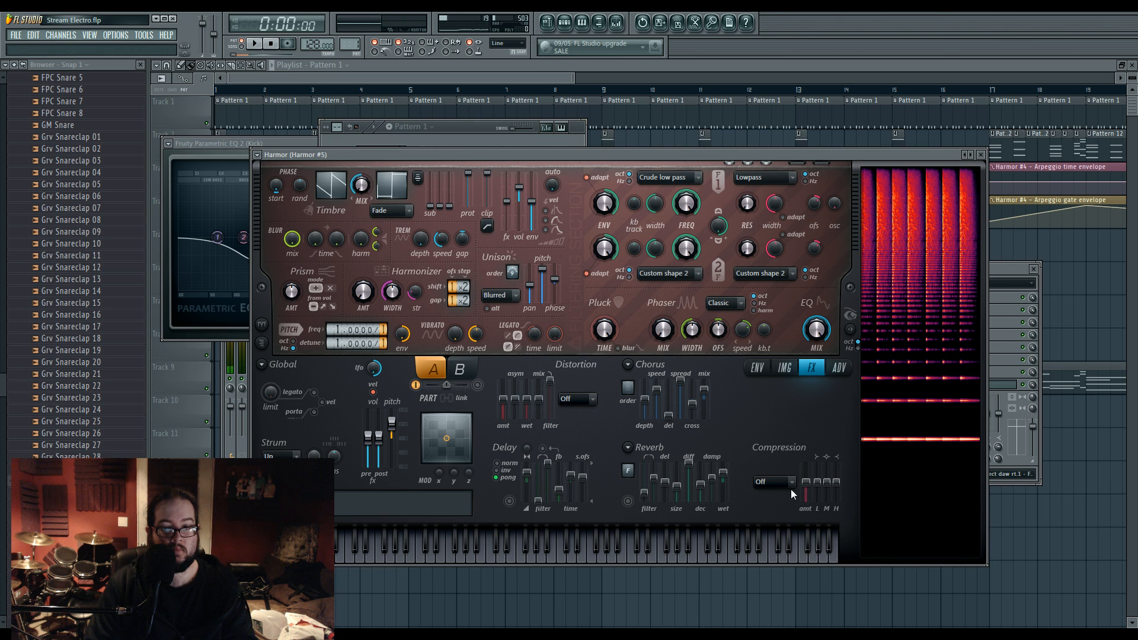
{"action": "left_click", "coordinate": [791, 483]}
{"action": "key", "text": "z"}
{"action": "left_click", "coordinate": [774, 543]}
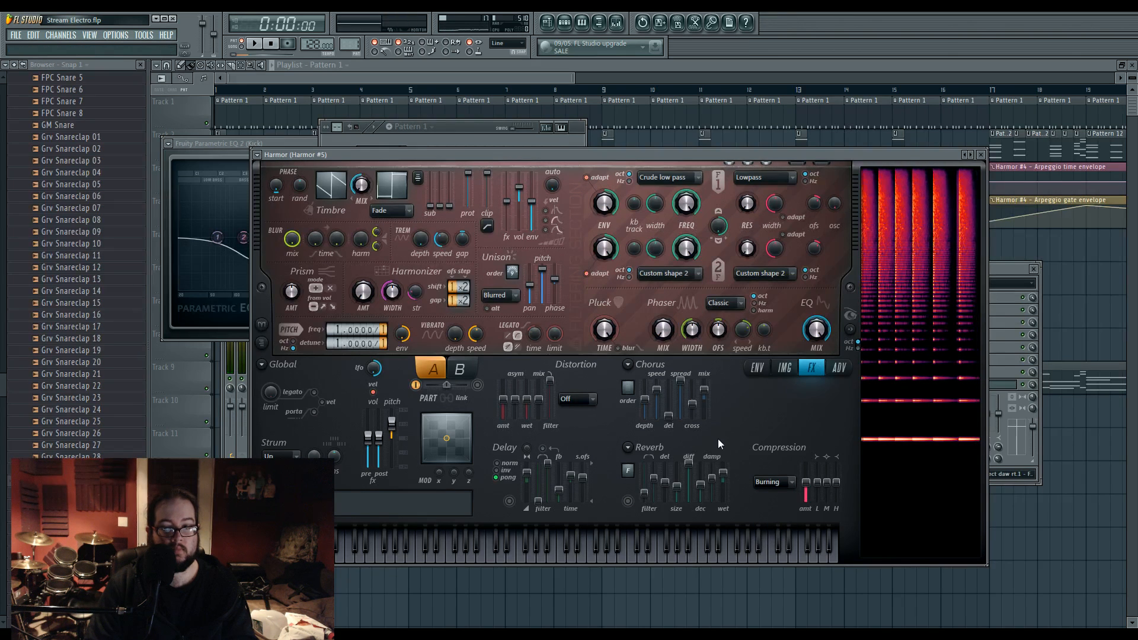
{"action": "key", "text": "r"}
{"action": "key", "text": "n"}
{"action": "key", "text": "z"}
{"action": "key", "text": "c"}
{"action": "key", "text": "x"}
{"action": "key", "text": "x"}
Step: Turn the harmonizer amount up fully, adjust its strength, and audition the sound across several notes with the image section open
{"action": "left_click_drag", "start_coordinate": [363, 292], "coordinate": [415, 264]}
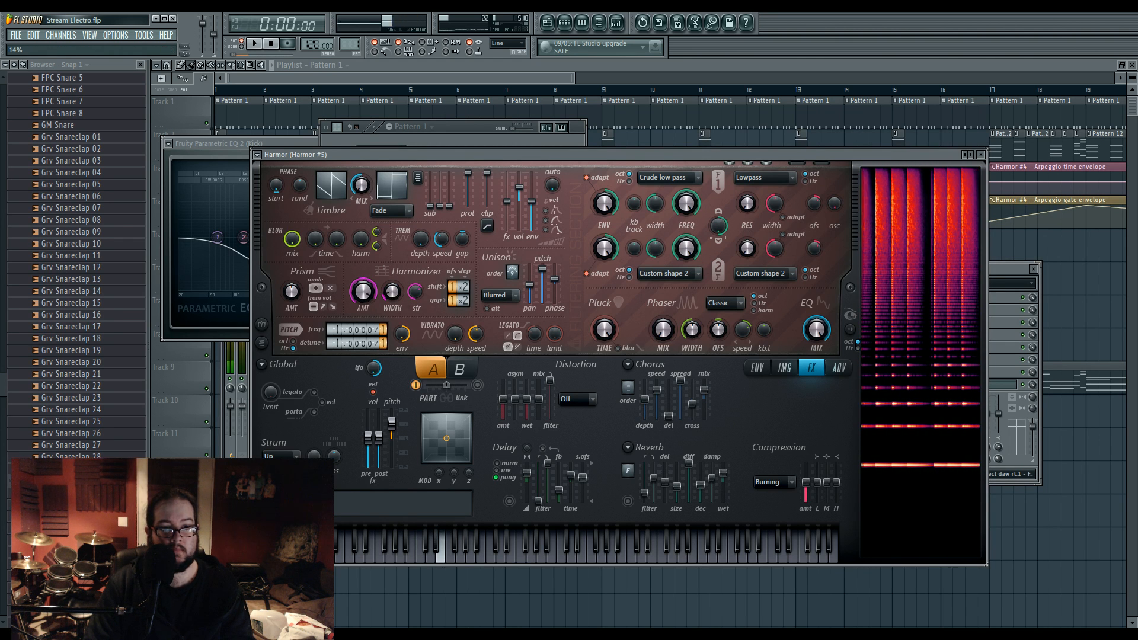
{"action": "left_click", "coordinate": [784, 368]}
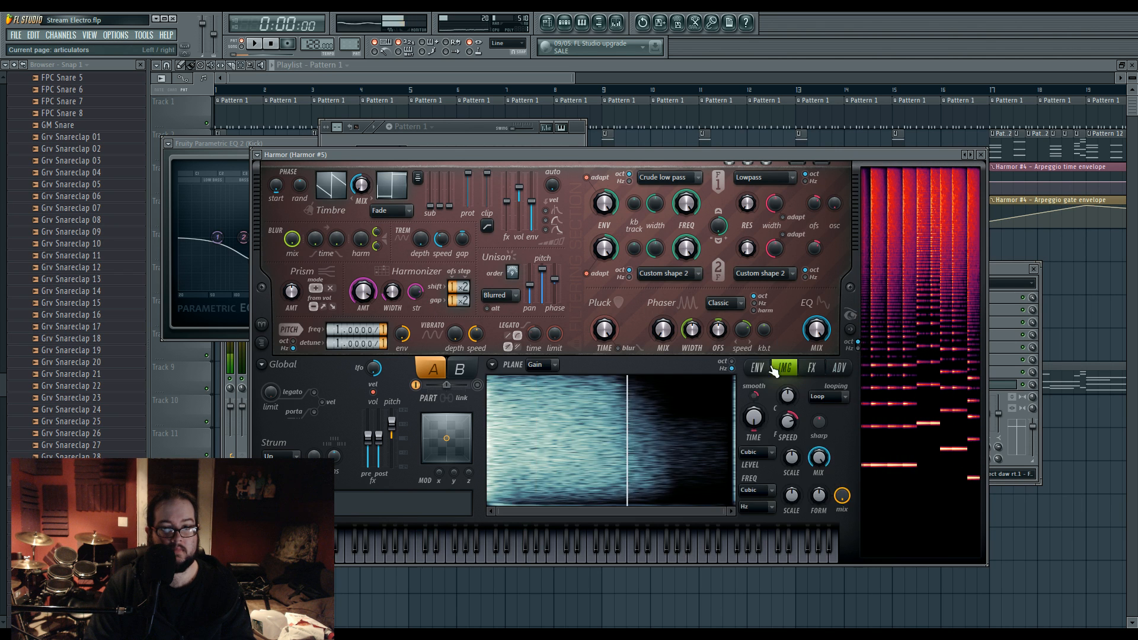
{"action": "left_click", "coordinate": [757, 368]}
{"action": "left_click", "coordinate": [782, 368]}
{"action": "key", "text": "c"}
{"action": "key", "text": "c"}
{"action": "key", "text": "c"}
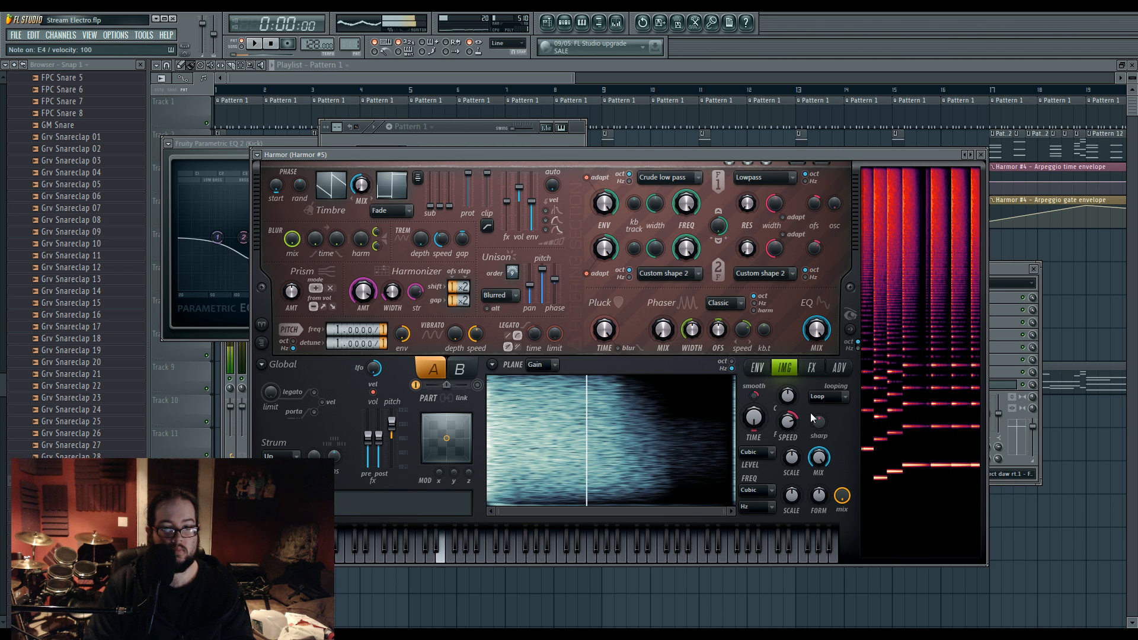
{"action": "key", "text": "x"}
{"action": "key", "text": "x"}
{"action": "key", "text": "z"}
{"action": "key", "text": "z"}
{"action": "key", "text": "z"}
{"action": "key", "text": "z"}
{"action": "key", "text": "z"}
{"action": "key", "text": "z"}
{"action": "key", "text": "v"}
{"action": "key", "text": "v"}
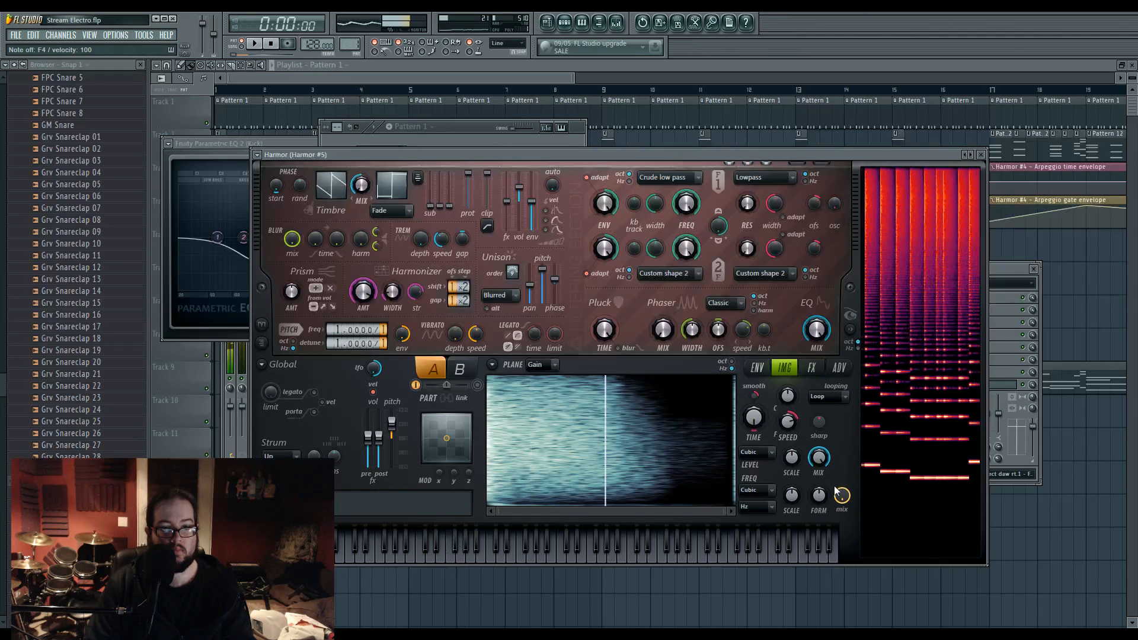
{"action": "key", "text": "c"}
{"action": "key", "text": "c"}
{"action": "key", "text": "c"}
Step: Raise the unison pitch thickness to 100% while repeating a note
{"action": "left_click_drag", "start_coordinate": [542, 270], "coordinate": [542, 265]}
{"action": "key", "text": "c"}
{"action": "key", "text": "c"}
{"action": "key", "text": "c"}
{"action": "key", "text": "c"}
{"action": "key", "text": "c"}
{"action": "key", "text": "c"}
{"action": "key", "text": "c"}
{"action": "key", "text": "c"}
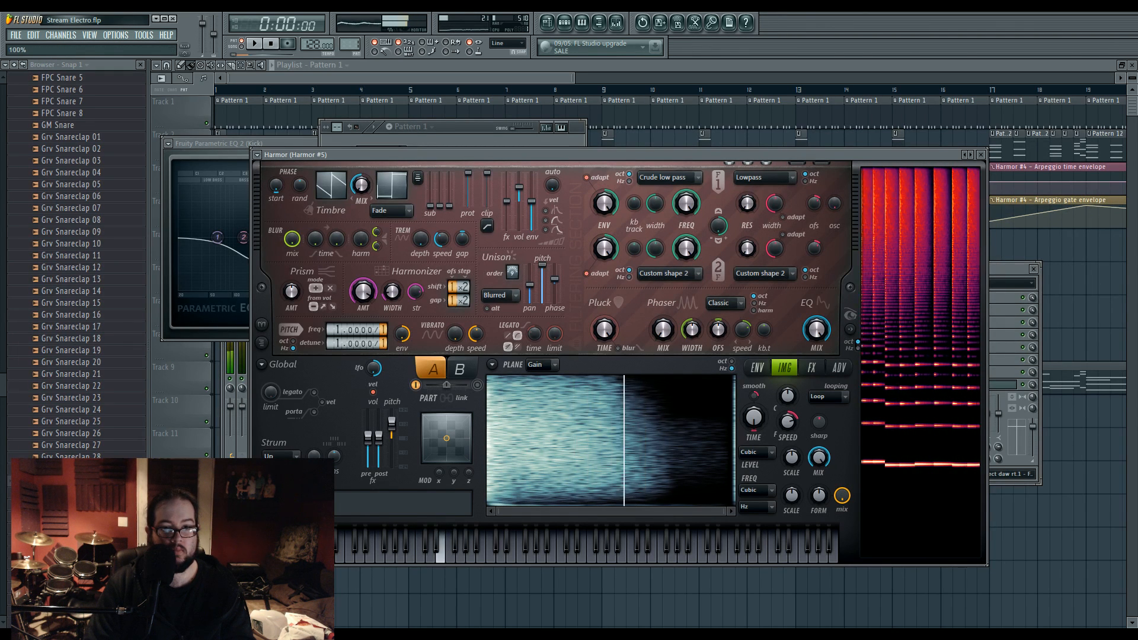
Step: Raise the pluck time and play a run of different notes to judge the sharper sound
{"action": "key", "text": "r"}
{"action": "key", "text": "r"}
{"action": "key", "text": "r"}
{"action": "left_click_drag", "start_coordinate": [603, 331], "coordinate": [604, 302]}
{"action": "key", "text": "n"}
{"action": "key", "text": "n"}
{"action": "key", "text": "n"}
{"action": "key", "text": "n"}
{"action": "key", "text": "n"}
{"action": "key", "text": "n"}
{"action": "key", "text": "z"}
{"action": "key", "text": "z"}
{"action": "key", "text": "c"}
{"action": "key", "text": "c"}
{"action": "key", "text": "c"}
{"action": "key", "text": "x"}
{"action": "key", "text": "x"}
{"action": "key", "text": "r"}
{"action": "key", "text": "r"}
{"action": "key", "text": "b"}
{"action": "key", "text": "b"}
{"action": "key", "text": "v"}
{"action": "key", "text": "v"}
{"action": "key", "text": "c"}
{"action": "key", "text": "c"}
{"action": "key", "text": "c"}
{"action": "key", "text": "v"}
{"action": "key", "text": "c"}
{"action": "key", "text": "x"}
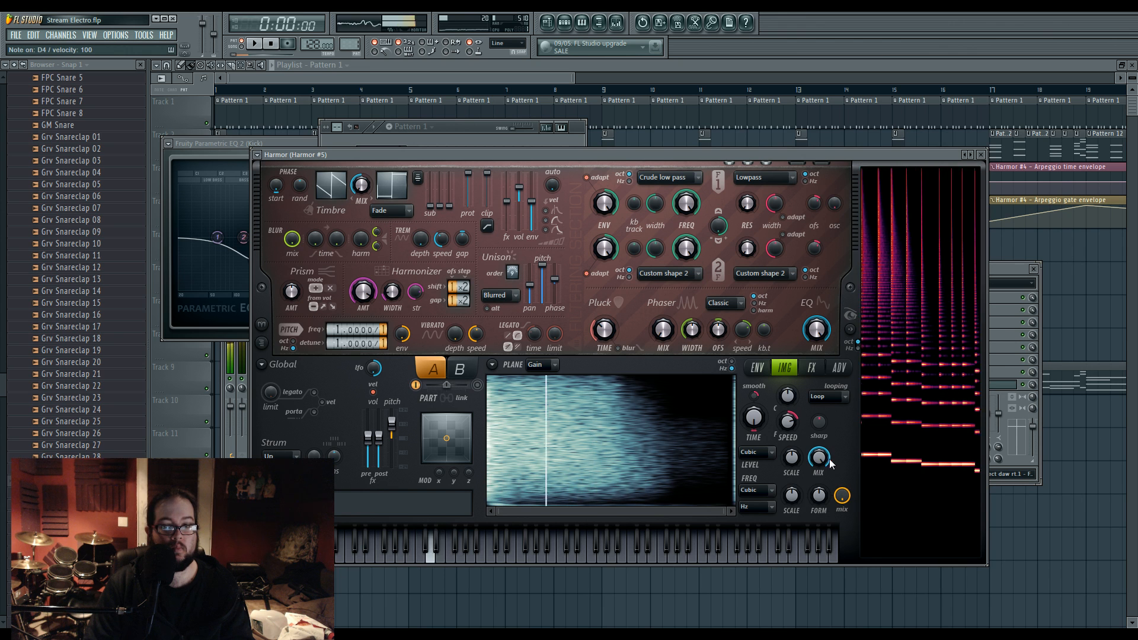
Step: Try a higher frequency scale in the image section while repeating a note
{"action": "key", "text": "c"}
{"action": "key", "text": "c"}
{"action": "key", "text": "c"}
{"action": "left_click_drag", "start_coordinate": [792, 496], "coordinate": [793, 470]}
{"action": "key", "text": "c"}
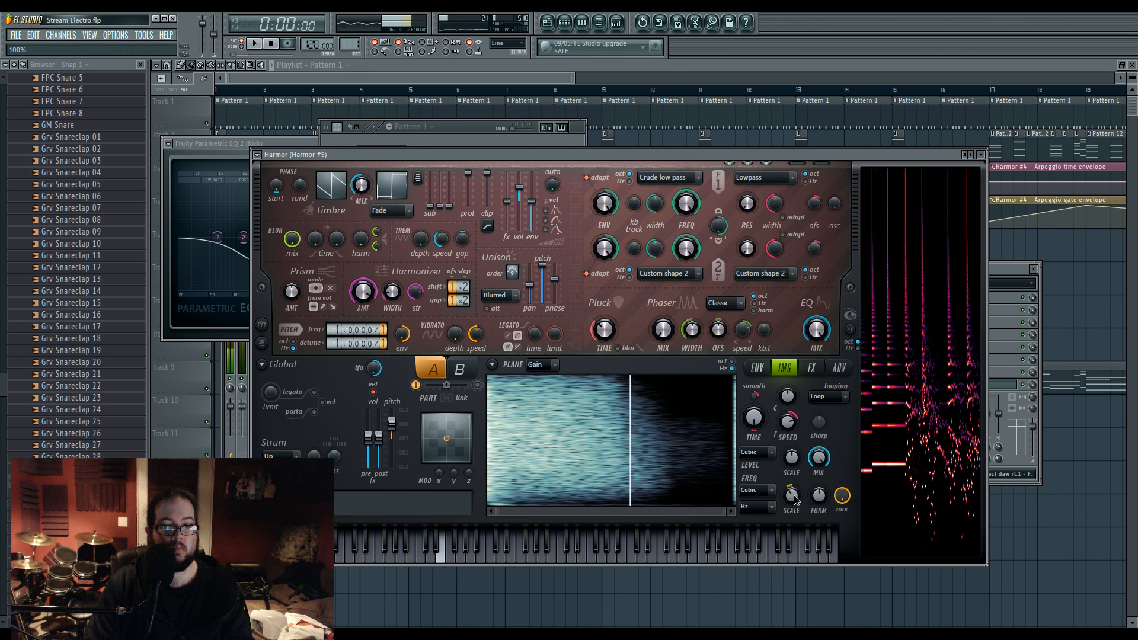
{"action": "key", "text": "c"}
{"action": "key", "text": "c"}
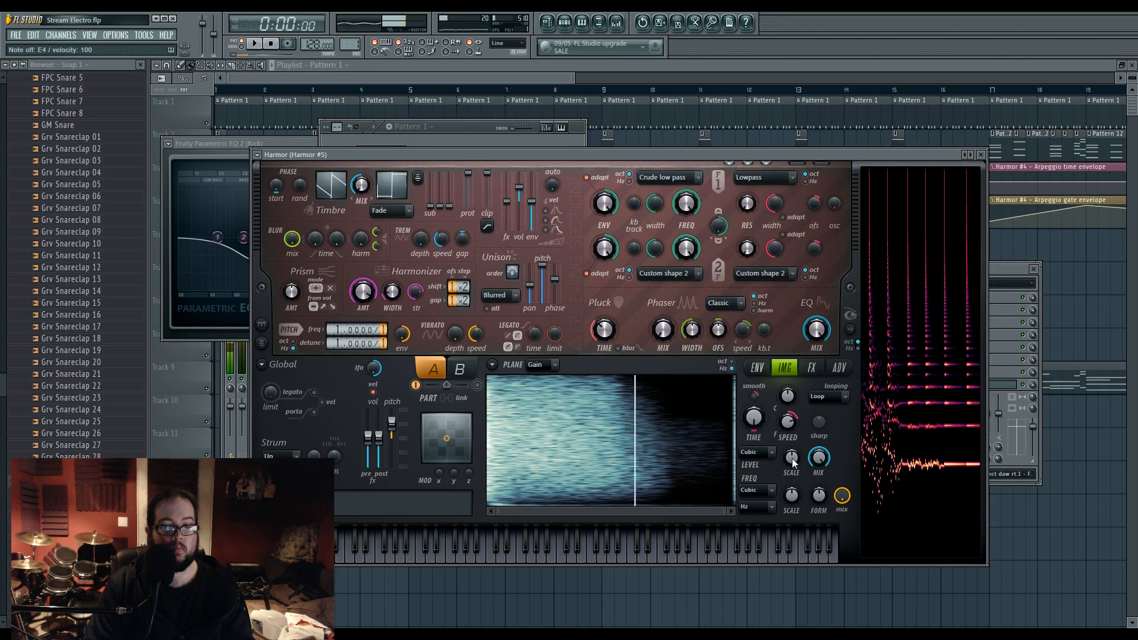
Step: Raise the image section's level scale and push the pluck time further, auditioning the result on several notes
{"action": "key", "text": "r"}
{"action": "key", "text": "r"}
{"action": "key", "text": "n"}
{"action": "left_click_drag", "start_coordinate": [604, 329], "coordinate": [604, 294]}
{"action": "key", "text": "n"}
{"action": "key", "text": "n"}
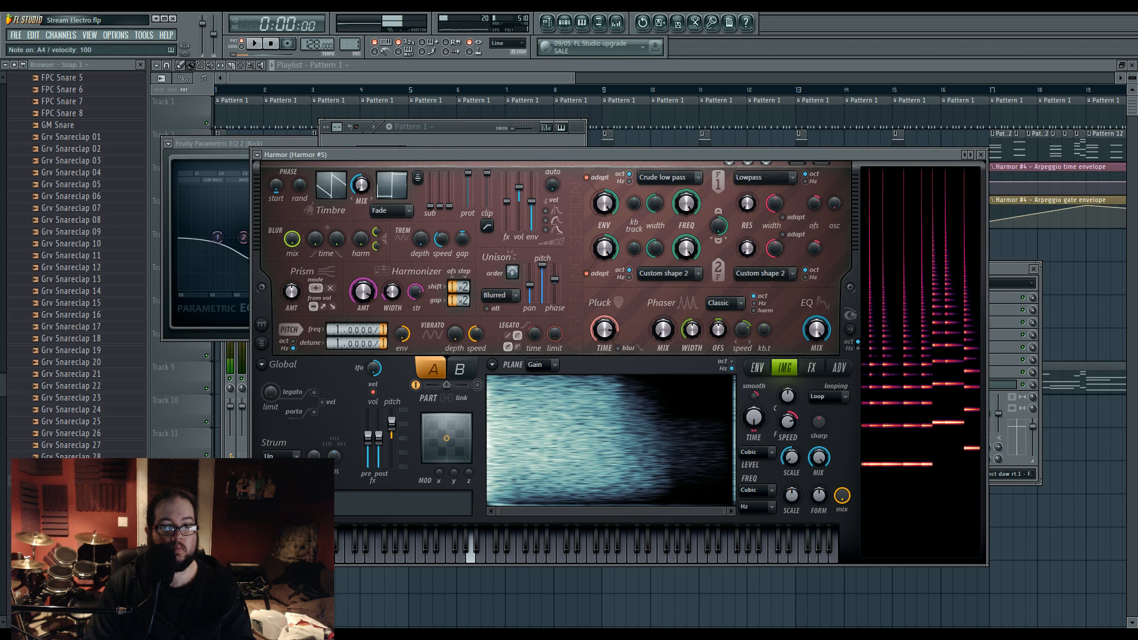
{"action": "key", "text": "z"}
{"action": "key", "text": "z"}
{"action": "key", "text": "z"}
{"action": "key", "text": "x"}
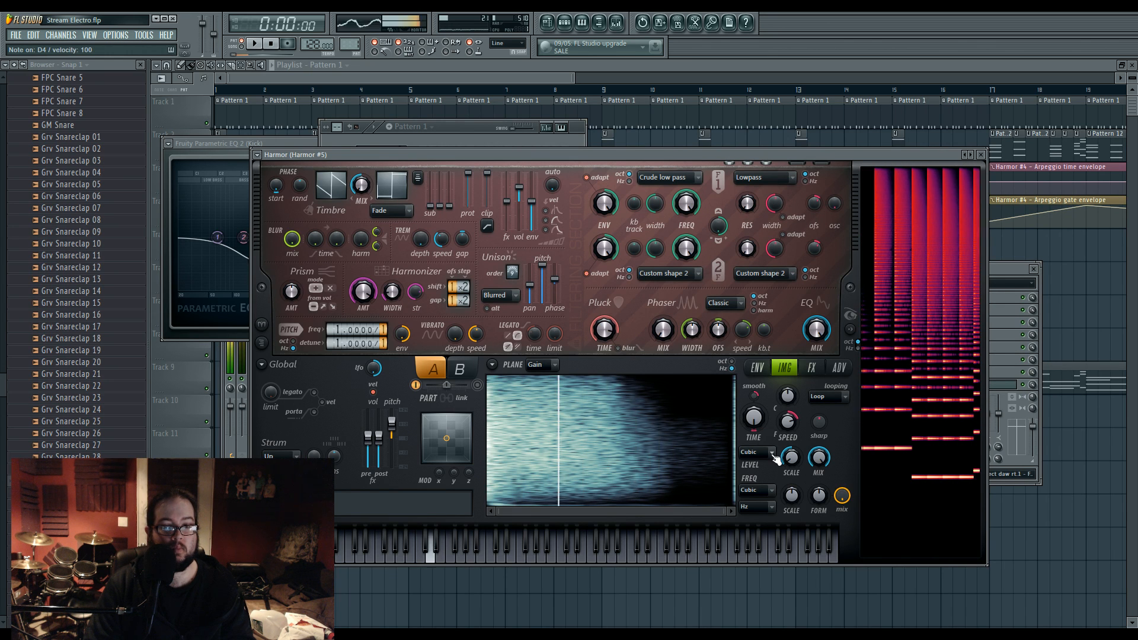
{"action": "key", "text": "c"}
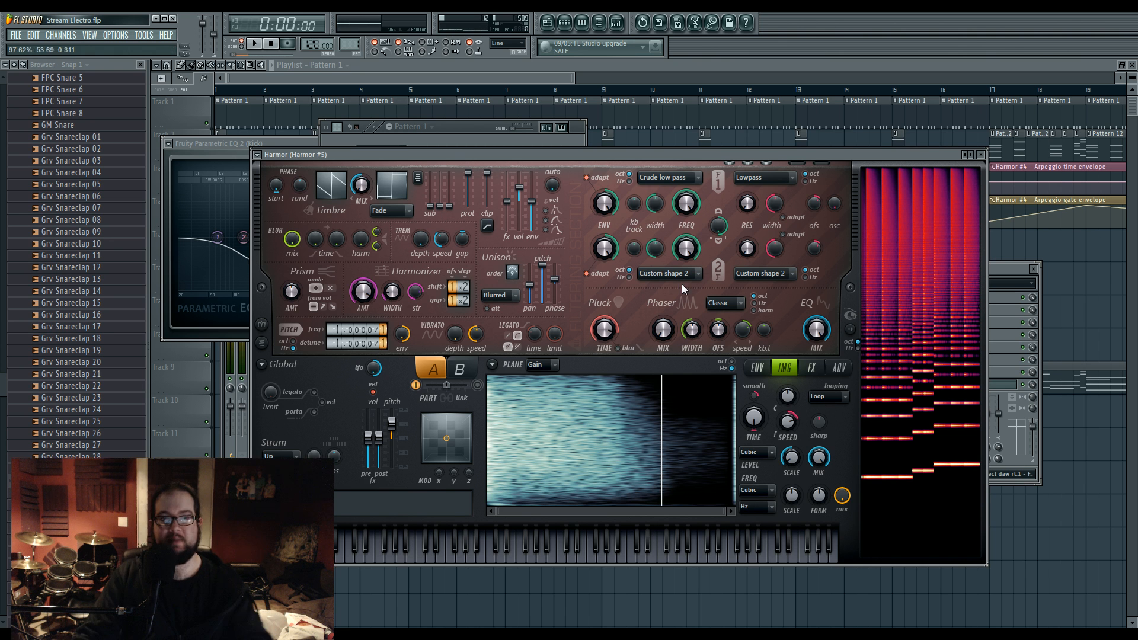
Step: Bring the playlist forward and review the song arrangement from the opening bars to the Pattern 14 clips
{"action": "left_click", "coordinate": [490, 67]}
{"action": "scroll", "coordinate": [532, 365], "scroll_direction": "down", "scroll_amount": 3}
{"action": "scroll", "coordinate": [562, 329], "scroll_direction": "up", "scroll_amount": 1}
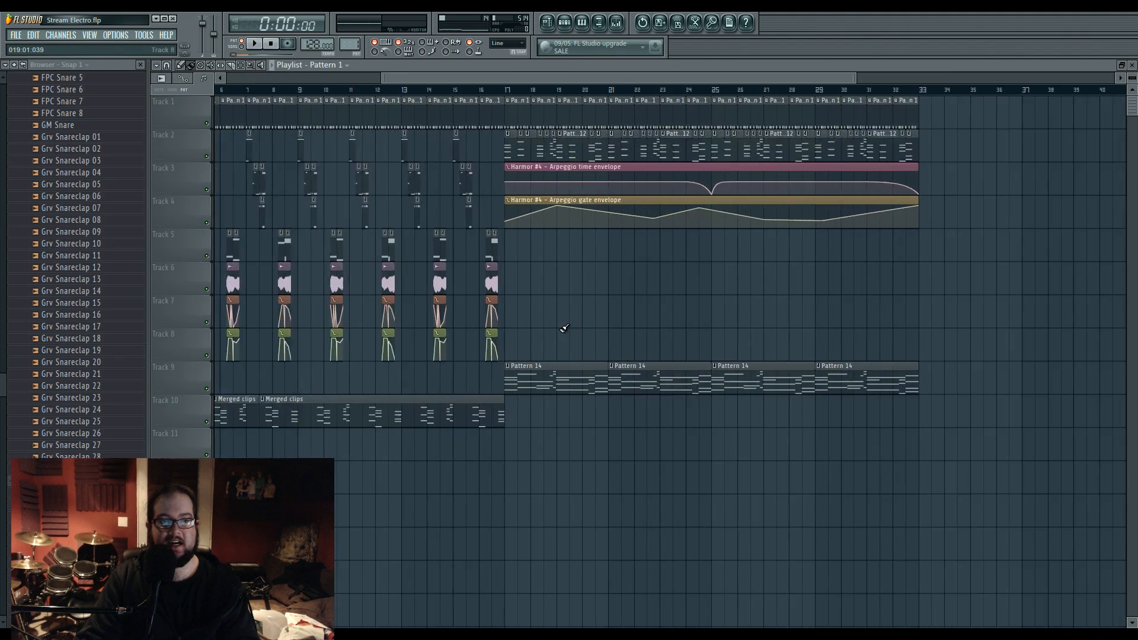
{"action": "scroll", "coordinate": [564, 328], "scroll_direction": "up", "scroll_amount": 3}
{"action": "scroll", "coordinate": [764, 350], "scroll_direction": "down", "scroll_amount": 2}
{"action": "scroll", "coordinate": [782, 354], "scroll_direction": "up", "scroll_amount": 1}
{"action": "scroll", "coordinate": [815, 361], "scroll_direction": "down", "scroll_amount": 2}
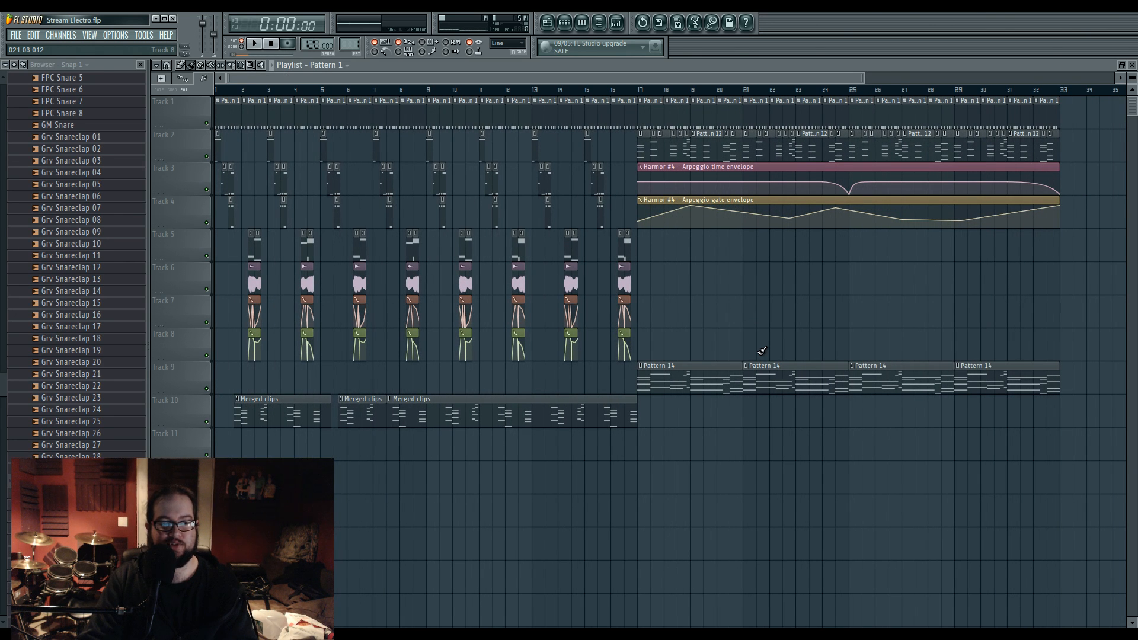
Step: Collapse the expanded Packs folder in the browser back to the top-level folder list
{"action": "left_click_drag", "start_coordinate": [4, 103], "coordinate": [3, 80]}
{"action": "left_click", "coordinate": [86, 385]}
{"action": "left_click", "coordinate": [71, 274]}
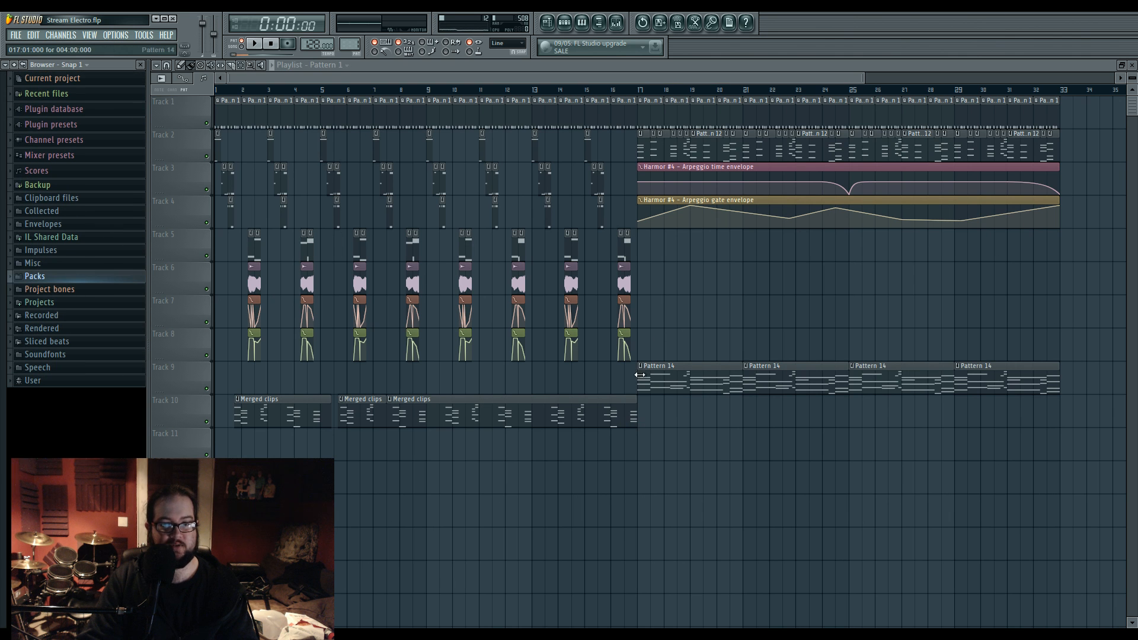
Step: Return to the Harmor #5 window and play a short run of different notes to audition the finished sound
{"action": "left_click", "coordinate": [548, 24]}
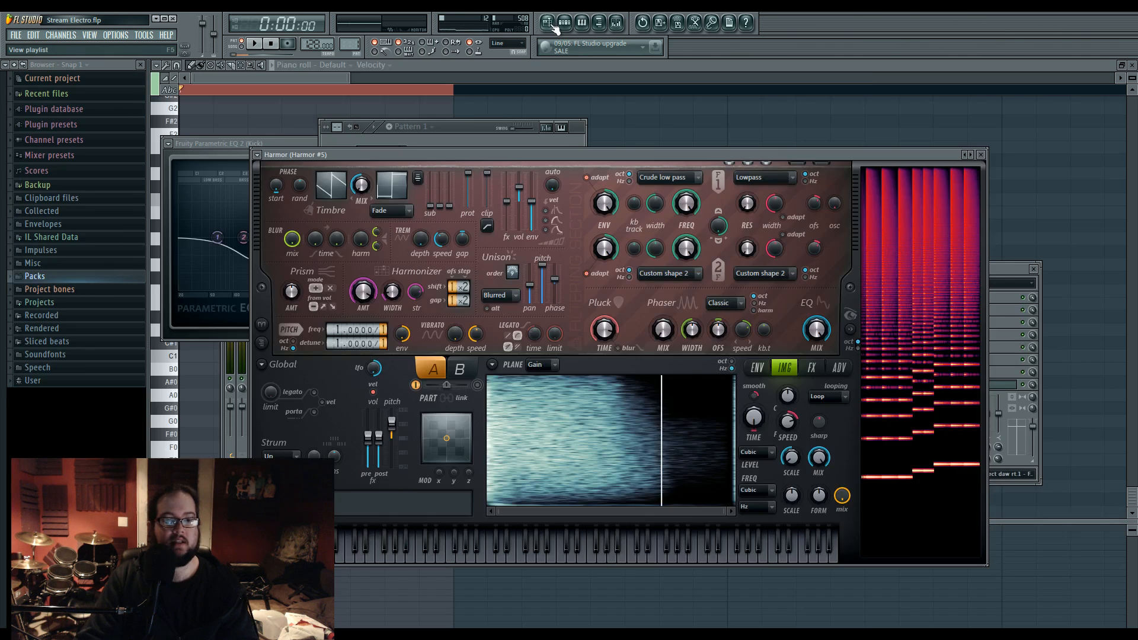
{"action": "key", "text": "v"}
{"action": "key", "text": "r"}
{"action": "key", "text": "n"}
{"action": "key", "text": "x"}
{"action": "key", "text": "z"}
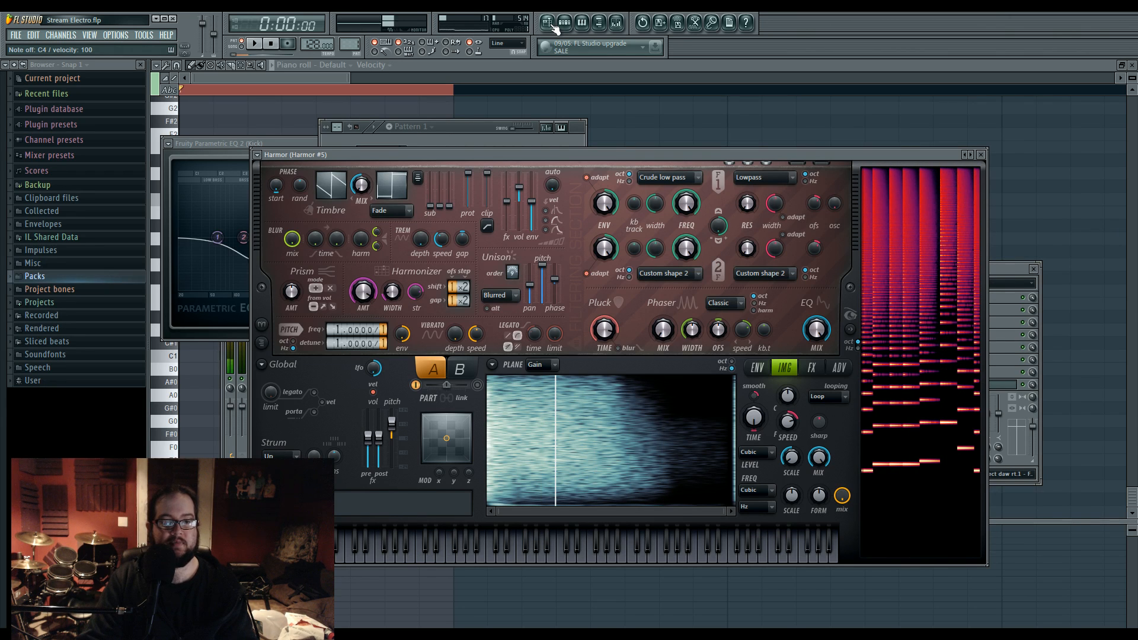
Step: Save the Stream Electro.flp project under its current name
{"action": "left_click", "coordinate": [16, 34]}
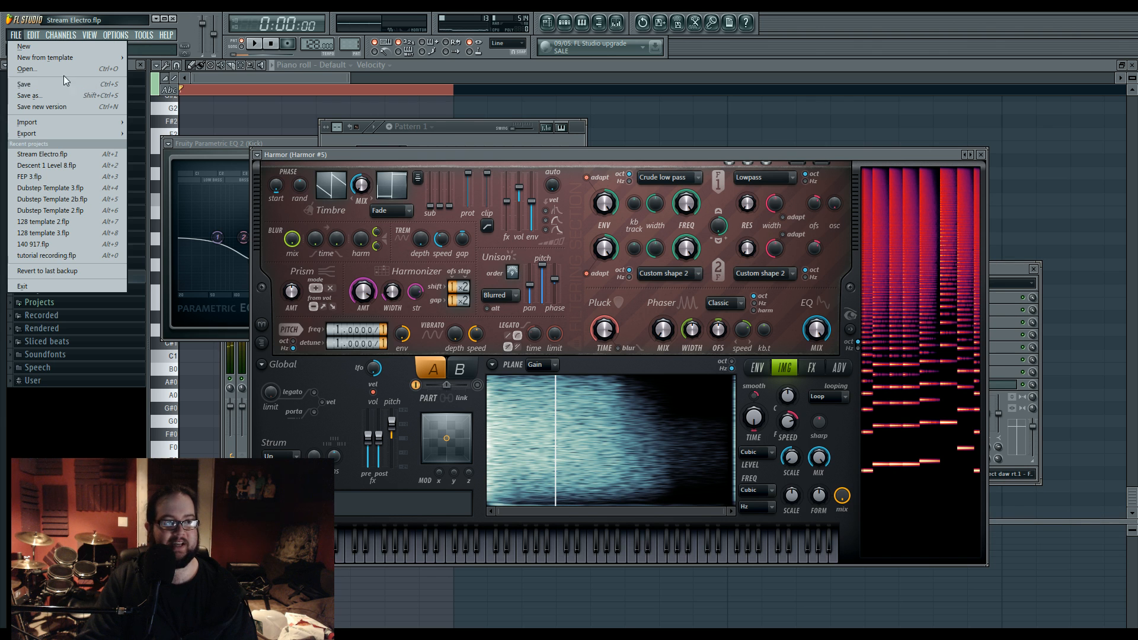
{"action": "left_click", "coordinate": [86, 84]}
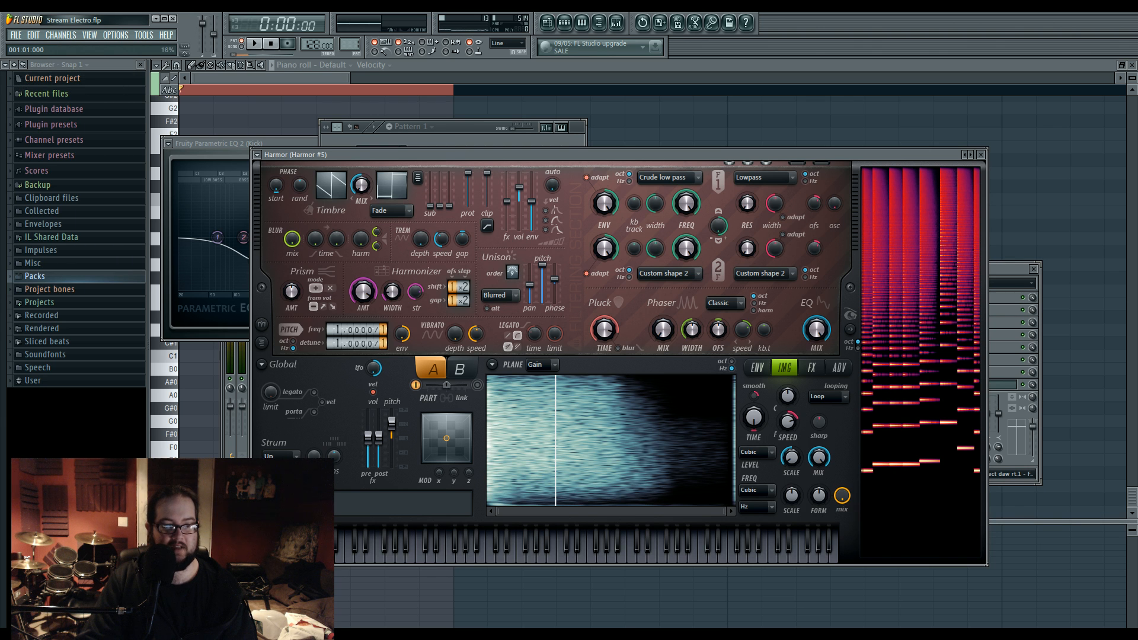
Step: Switch to the streaming software and open its list of active broadcast and local recording channels
{"action": "left_click", "coordinate": [183, 636]}
{"action": "left_click", "coordinate": [517, 139]}
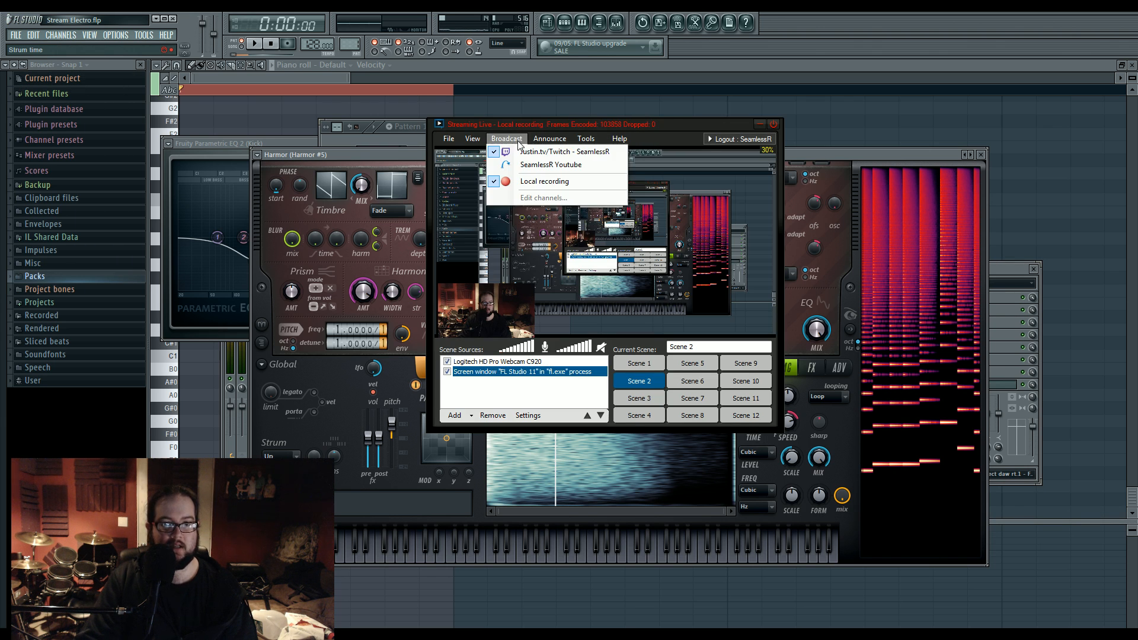
{"action": "left_click", "coordinate": [517, 138]}
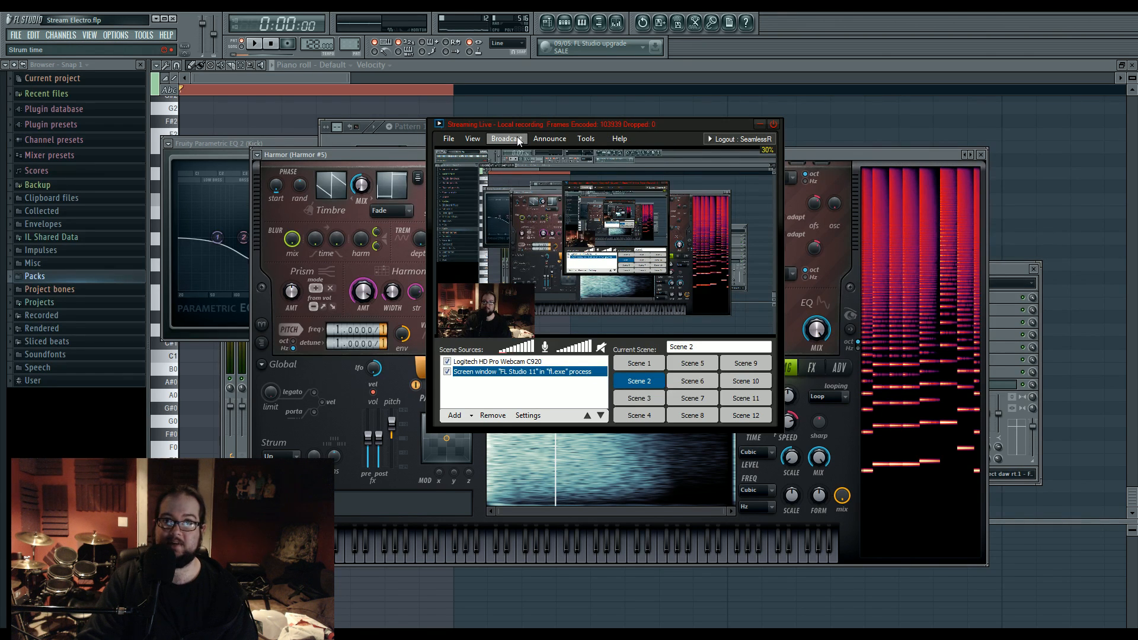
{"action": "left_click", "coordinate": [517, 140]}
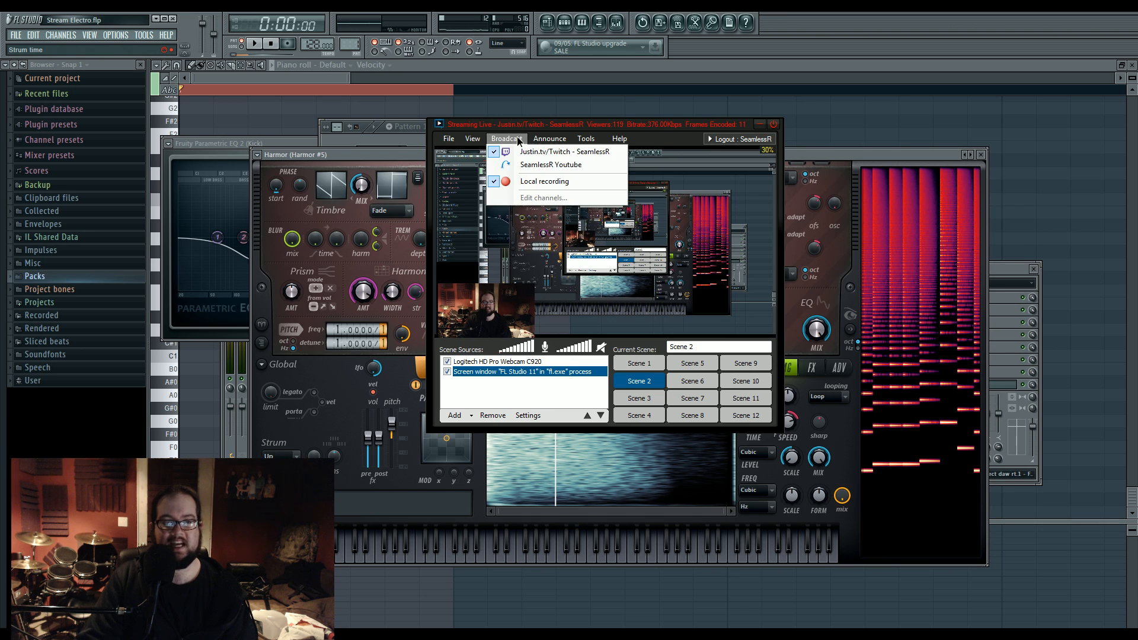